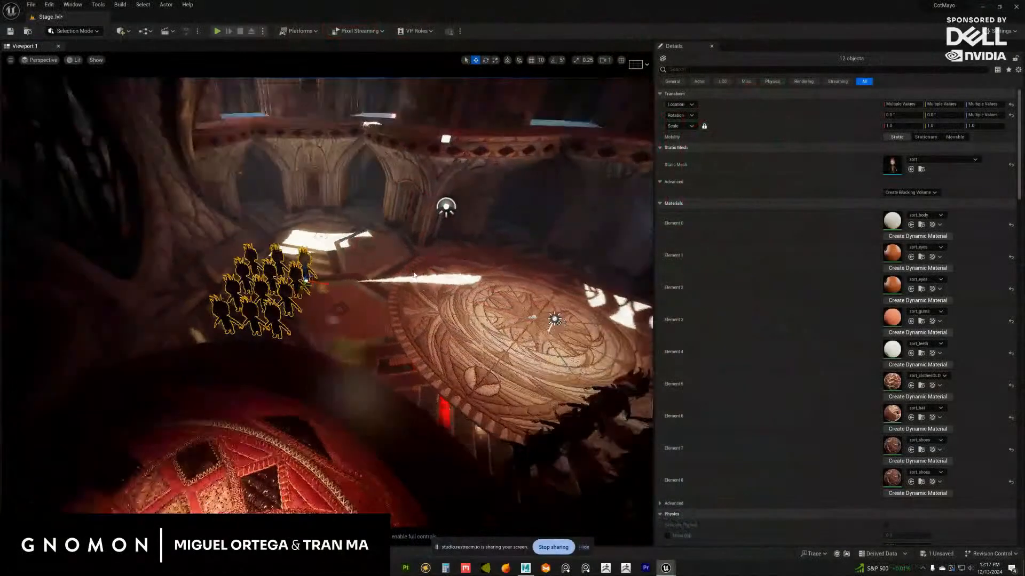
# Position the twelve selected zort figures on the floor beside the round rug and deselect them
pyautogui.moveTo(327, 289); pyautogui.dragTo(374, 277, button='right')
pyautogui.click(488, 283)
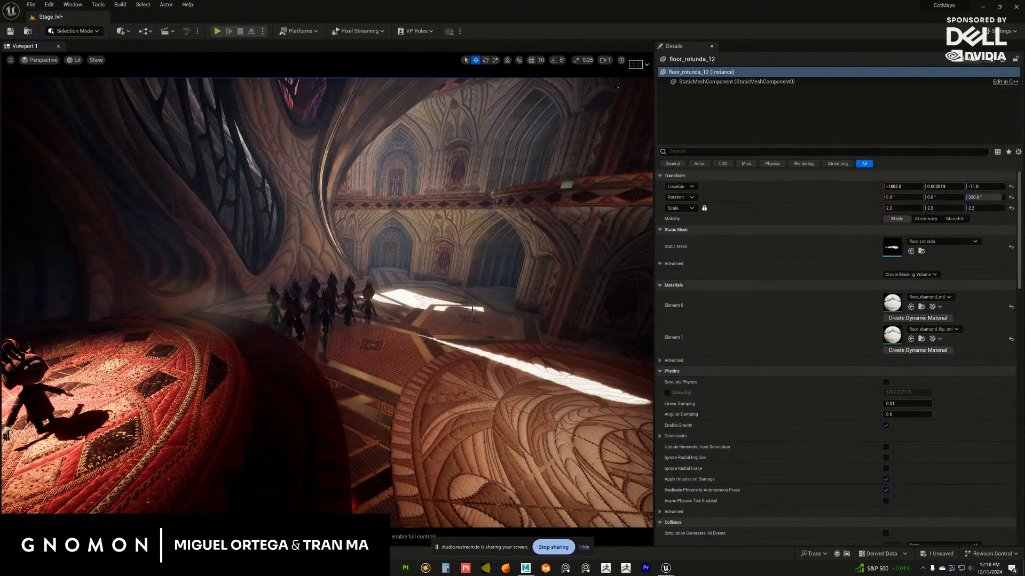
# Duplicate the block of eighteen zort figures beside the round rug to the rug's opposite side
pyautogui.keyDown('alt'); pyautogui.moveTo(386, 350); pyautogui.dragTo(347, 363); pyautogui.keyUp('alt')
pyautogui.click(346, 363)
pyautogui.keyDown('shift'); pyautogui.click(380, 355); pyautogui.keyUp('shift')
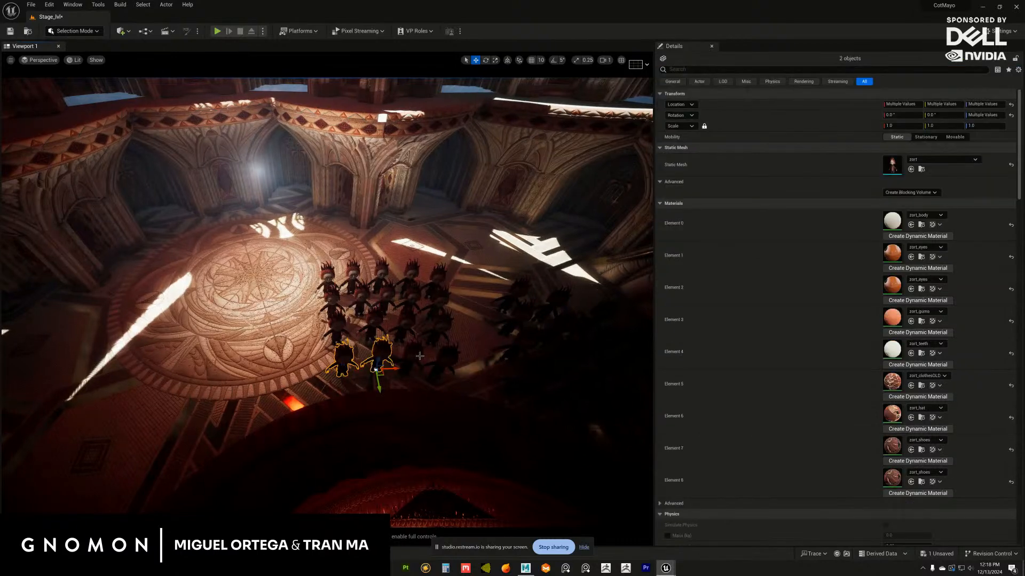
pyautogui.keyDown('shift'); pyautogui.click(336, 316); pyautogui.keyUp('shift')
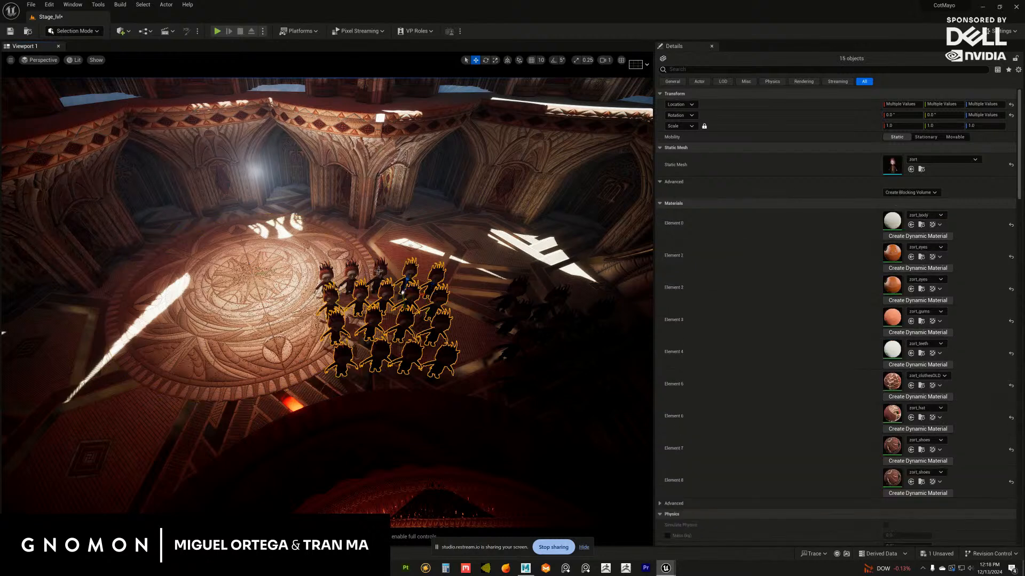
pyautogui.keyDown('alt'); pyautogui.moveTo(353, 340); pyautogui.dragTo(335, 349); pyautogui.keyUp('alt')
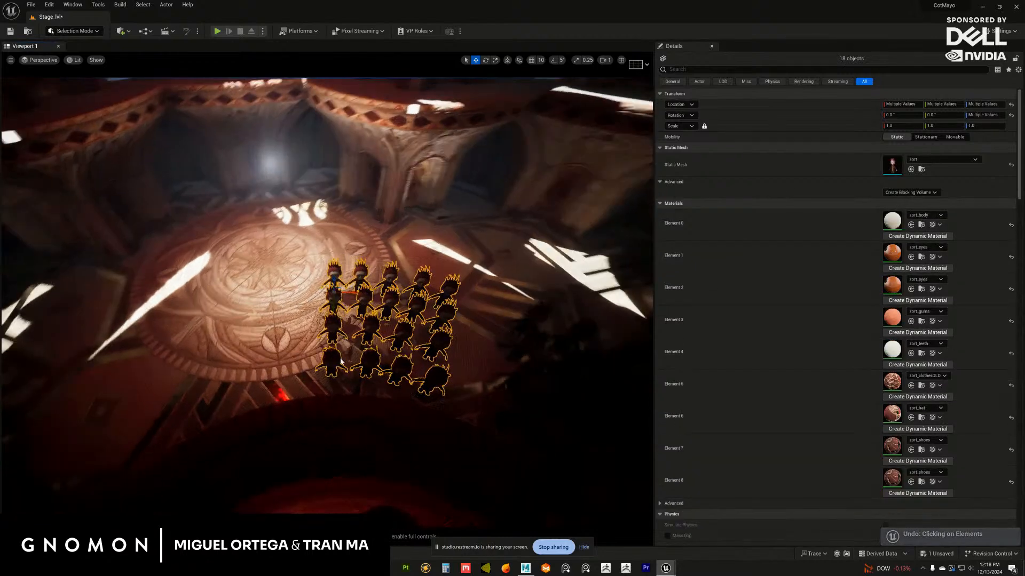
pyautogui.keyDown('alt'); pyautogui.moveTo(251, 298); pyautogui.dragTo(348, 288); pyautogui.keyUp('alt')
# Rotate and reposition the duplicated block of eighteen figures on its side of the round rug
pyautogui.press('e')
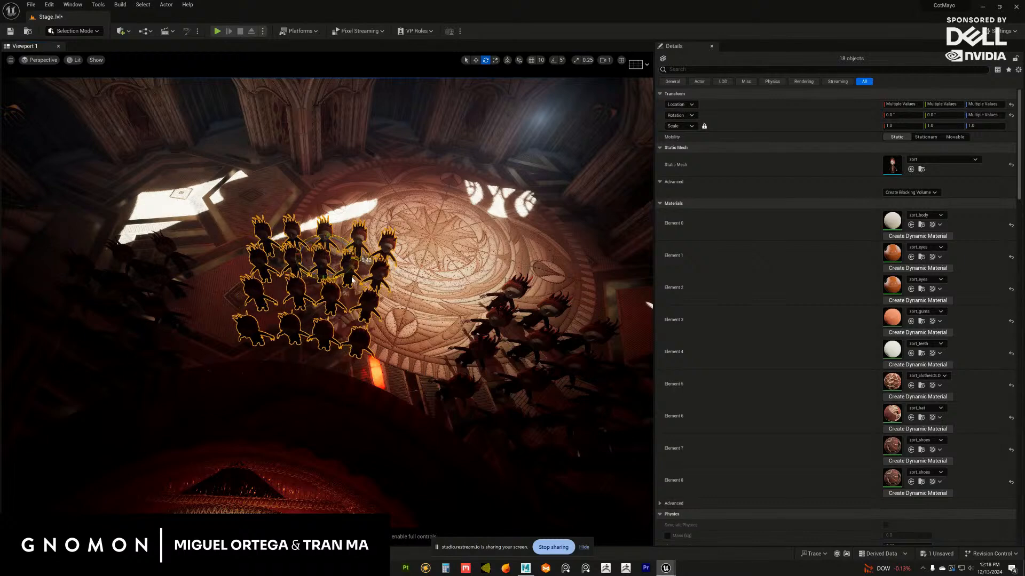
pyautogui.press('w')
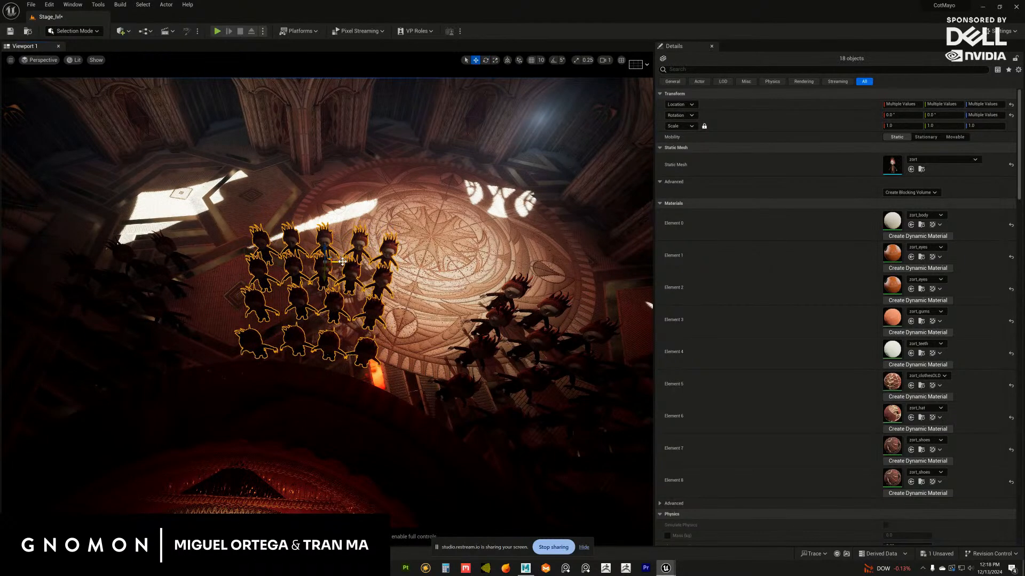
pyautogui.moveTo(344, 262); pyautogui.dragTo(304, 274)
pyautogui.moveTo(304, 273); pyautogui.dragTo(381, 328, button='right')
pyautogui.moveTo(356, 336); pyautogui.dragTo(360, 310)
pyautogui.hotkey('ctrl', 'z')
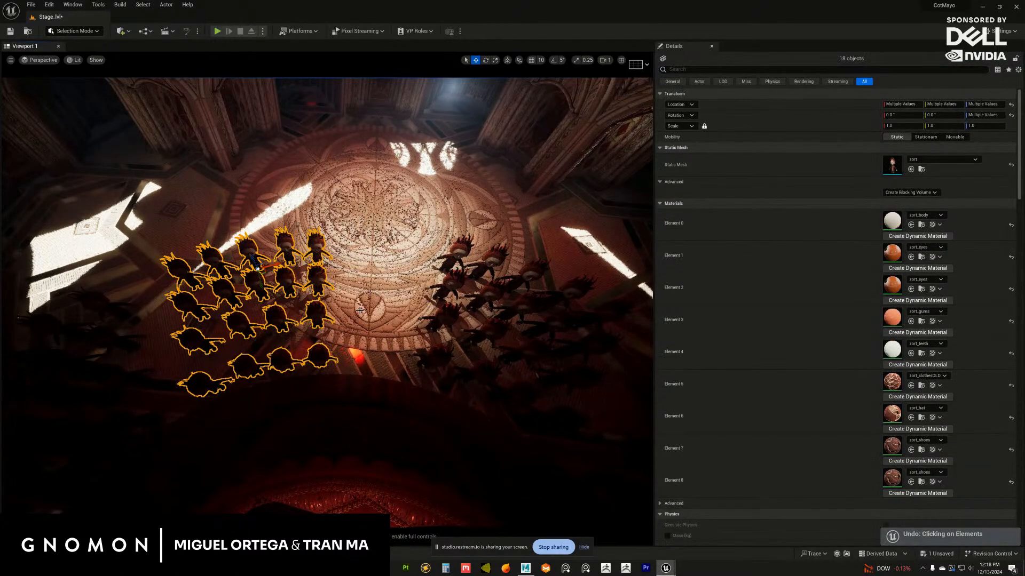
# Select all eighteen zort figures in the original block across the rug, rotate them as a group and deselect them
pyautogui.moveTo(360, 311); pyautogui.dragTo(391, 315, button='right')
pyautogui.click(364, 336)
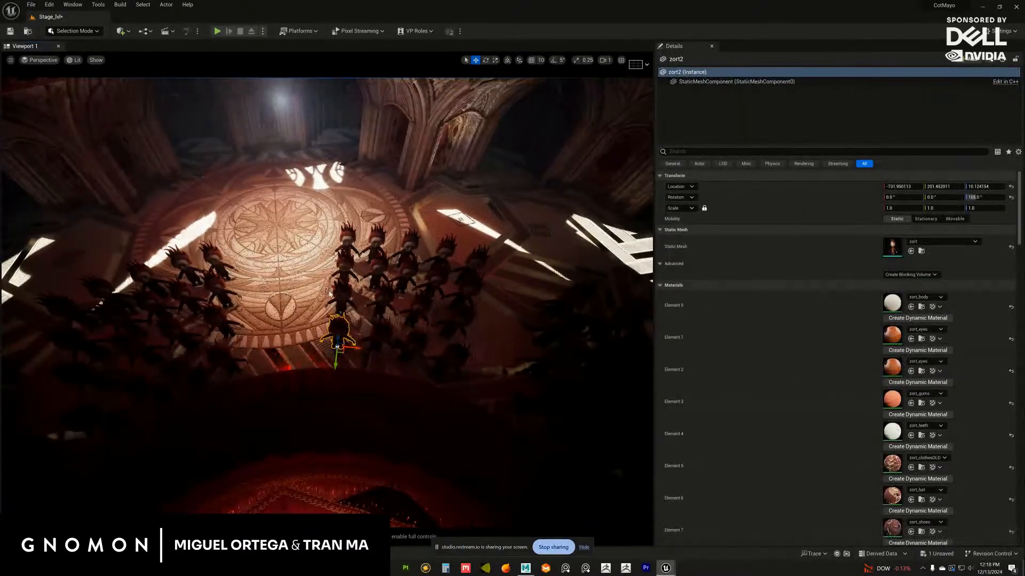
pyautogui.keyDown('shift'); pyautogui.click(345, 282); pyautogui.keyUp('shift')
pyautogui.click(343, 293)
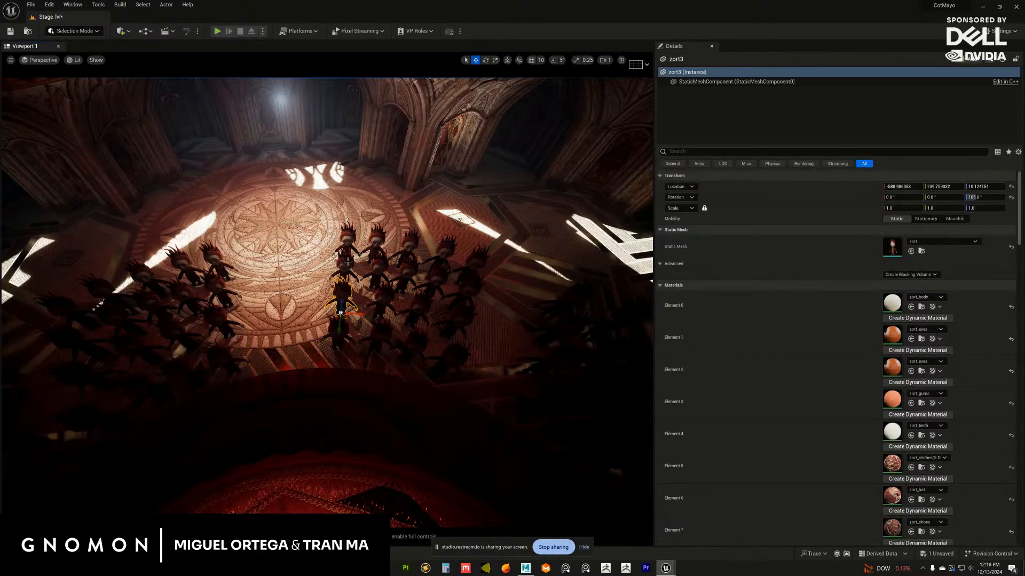
pyautogui.keyDown('shift'); pyautogui.click(343, 243); pyautogui.keyUp('shift')
pyautogui.keyDown('shift'); pyautogui.click(344, 267); pyautogui.keyUp('shift')
pyautogui.keyDown('shift'); pyautogui.click(339, 329); pyautogui.keyUp('shift')
pyautogui.keyDown('shift'); pyautogui.click(377, 335); pyautogui.keyUp('shift')
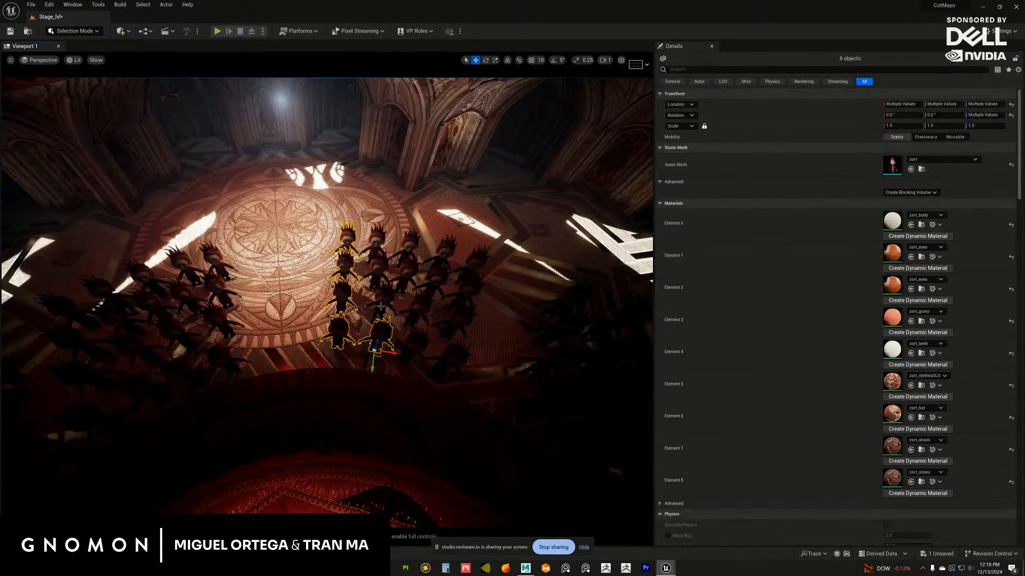
pyautogui.keyDown('shift'); pyautogui.click(381, 304); pyautogui.keyUp('shift')
pyautogui.keyDown('shift'); pyautogui.click(380, 274); pyautogui.keyUp('shift')
pyautogui.keyDown('shift'); pyautogui.click(380, 245); pyautogui.keyUp('shift')
pyautogui.keyDown('shift'); pyautogui.click(408, 244); pyautogui.keyUp('shift')
pyautogui.keyDown('shift'); pyautogui.click(406, 270); pyautogui.keyUp('shift')
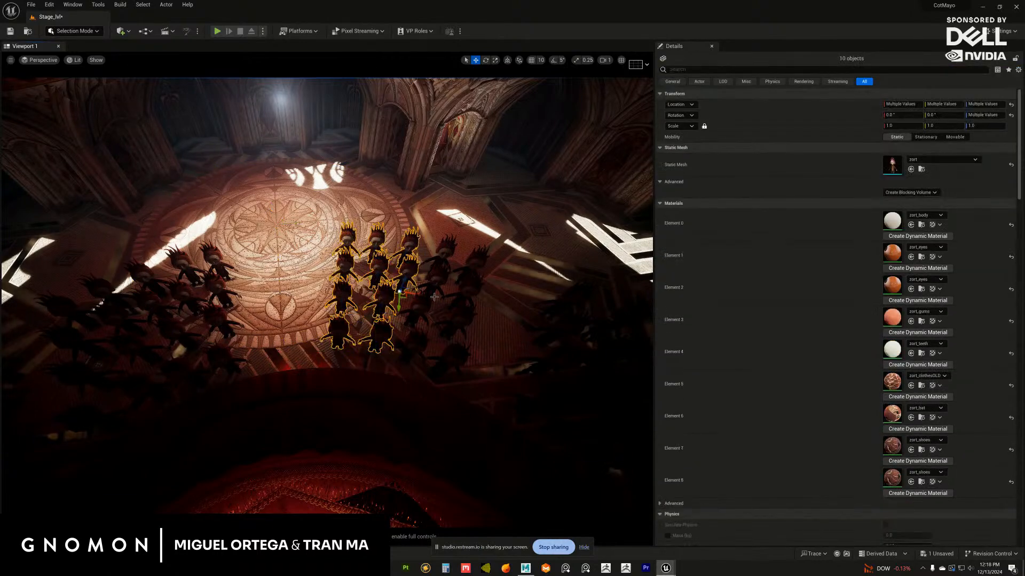
pyautogui.keyDown('shift'); pyautogui.click(441, 250); pyautogui.keyUp('shift')
pyautogui.keyDown('shift'); pyautogui.click(437, 293); pyautogui.keyUp('shift')
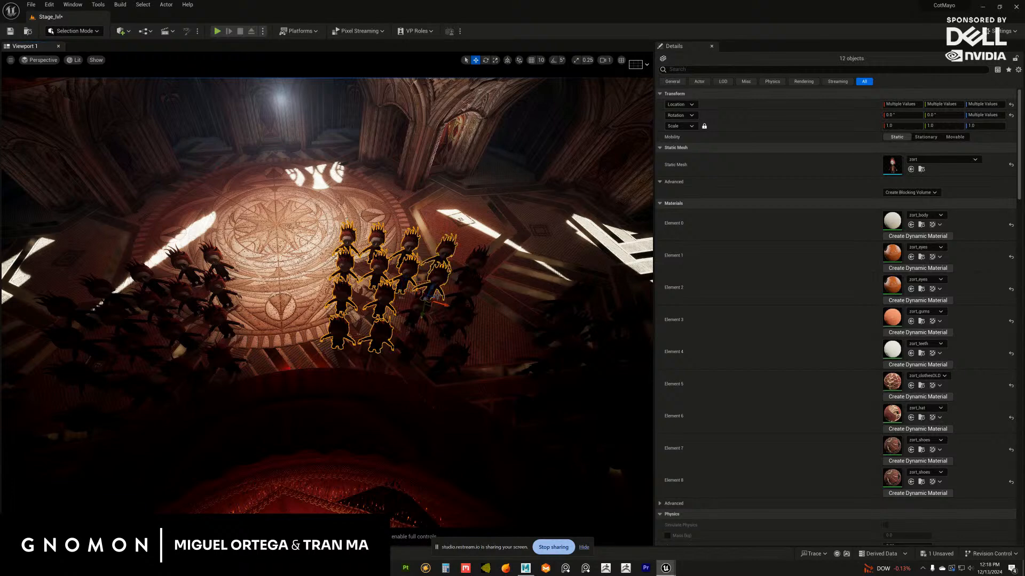
pyautogui.keyDown('shift'); pyautogui.click(469, 302); pyautogui.keyUp('shift')
pyautogui.keyDown('shift'); pyautogui.click(450, 354); pyautogui.keyUp('shift')
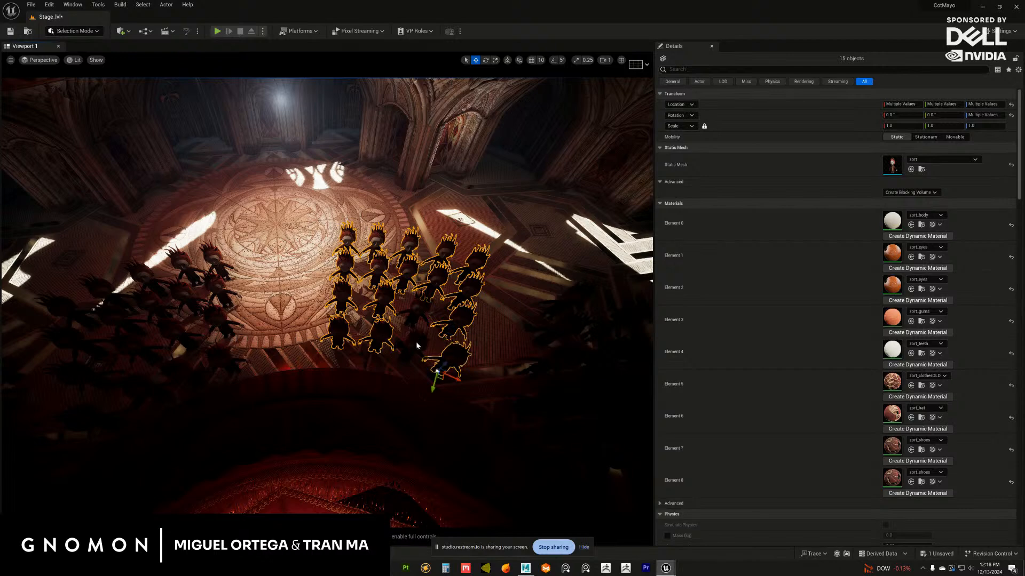
pyautogui.keyDown('shift'); pyautogui.click(413, 330); pyautogui.keyUp('shift')
pyautogui.press('e')
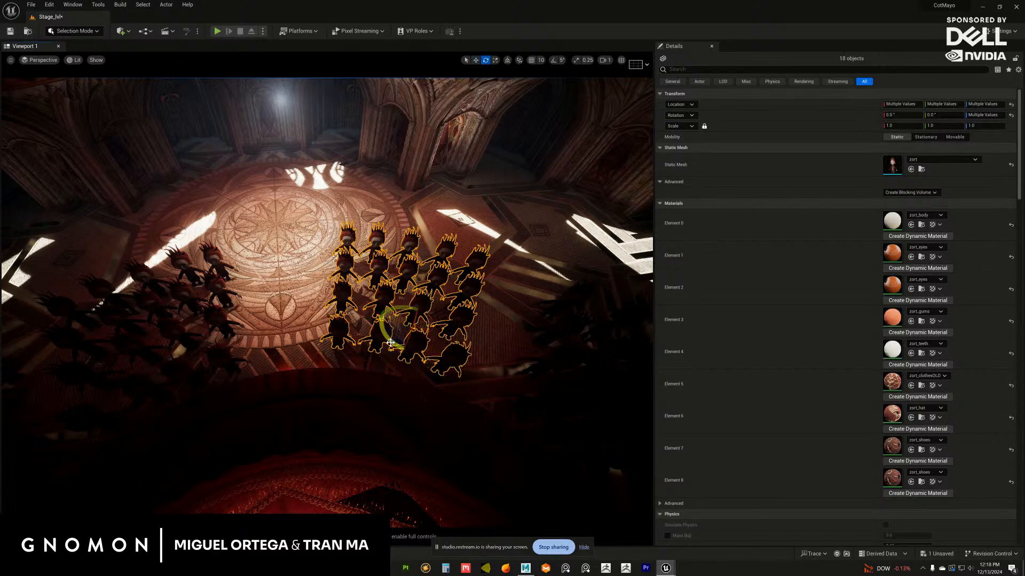
pyautogui.moveTo(392, 344); pyautogui.dragTo(406, 307)
pyautogui.press('w')
pyautogui.click(428, 291)
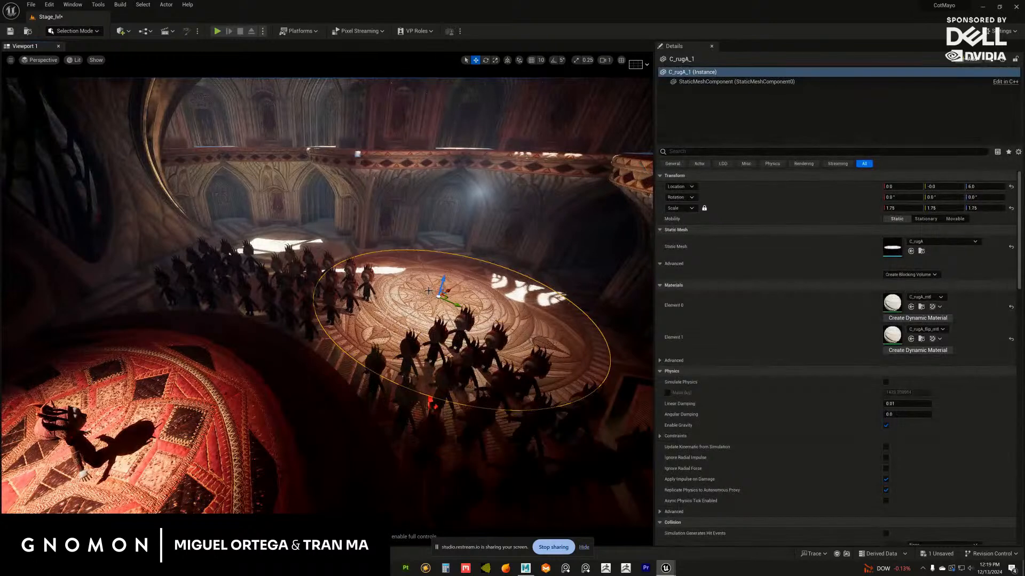
# Set the Volumetric Scattering Intensity of the point light above the crowd to 0
pyautogui.press('g')
pyautogui.press('g')
pyautogui.keyDown('alt'); pyautogui.moveTo(396, 300); pyautogui.dragTo(281, 314); pyautogui.keyUp('alt')
pyautogui.press('g')
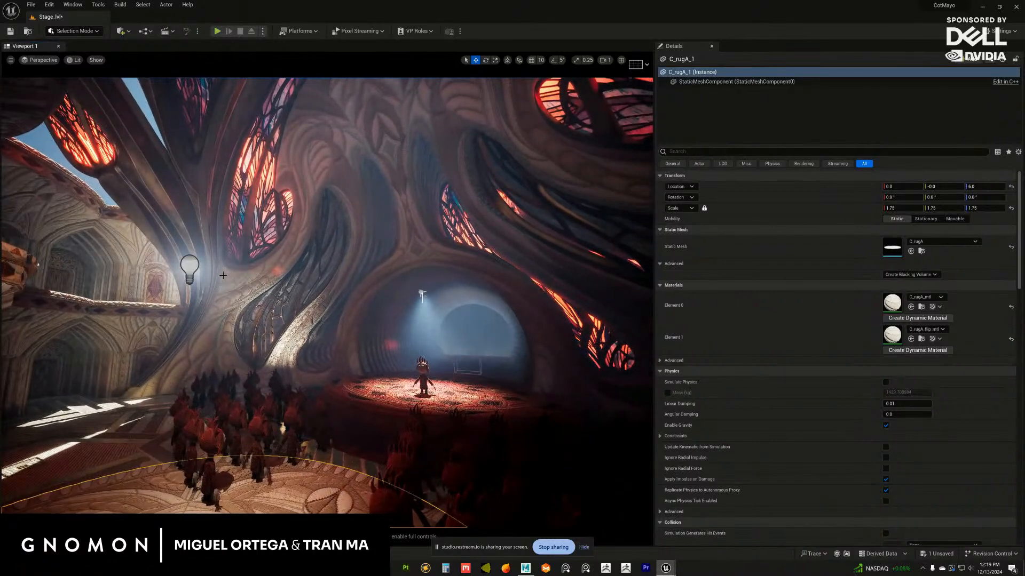
pyautogui.click(202, 264)
pyautogui.click(770, 152)
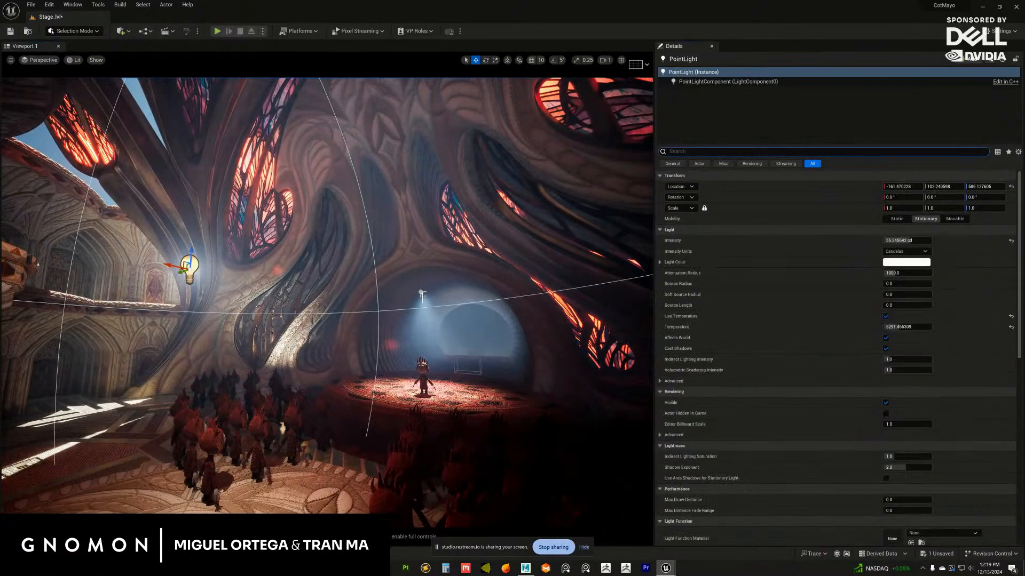
pyautogui.write('vol')
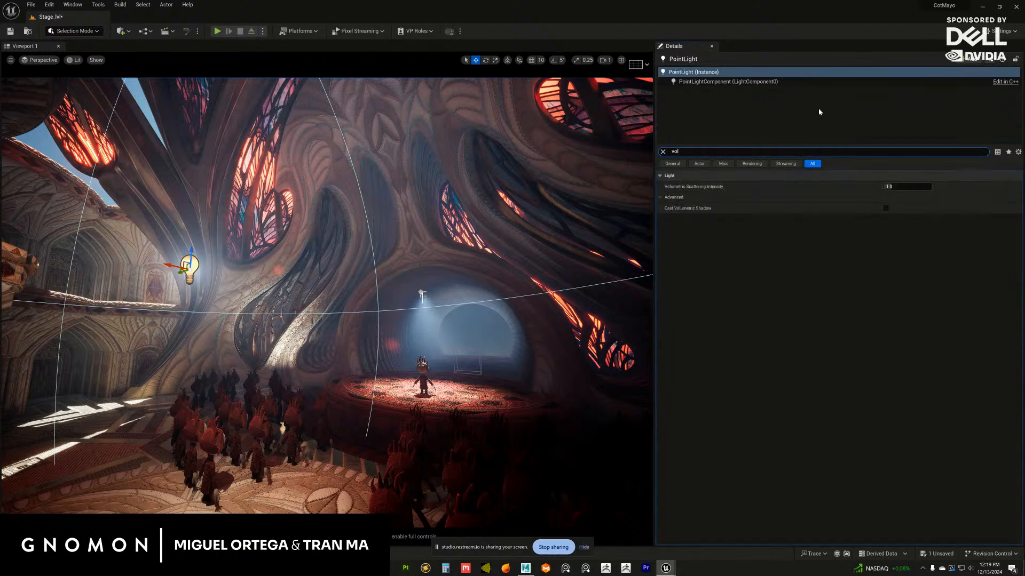
pyautogui.click(901, 187)
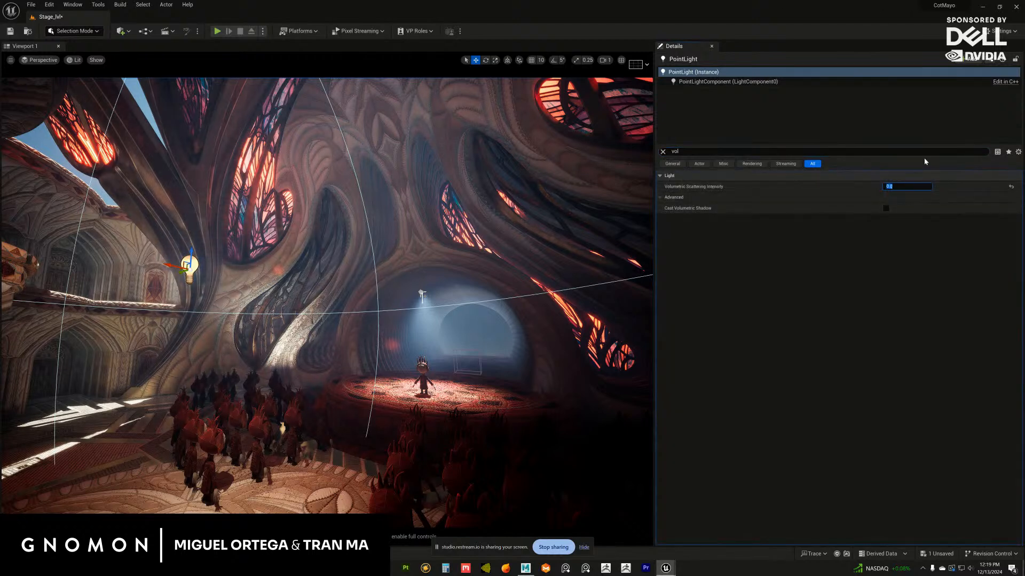
pyautogui.click(663, 152)
pyautogui.moveTo(380, 327)
pyautogui.keyDown('alt'); pyautogui.mouseDown()
pyautogui.moveTo(437, 362)
pyautogui.moveTo(360, 328)
pyautogui.mouseUp(); pyautogui.keyUp('alt')
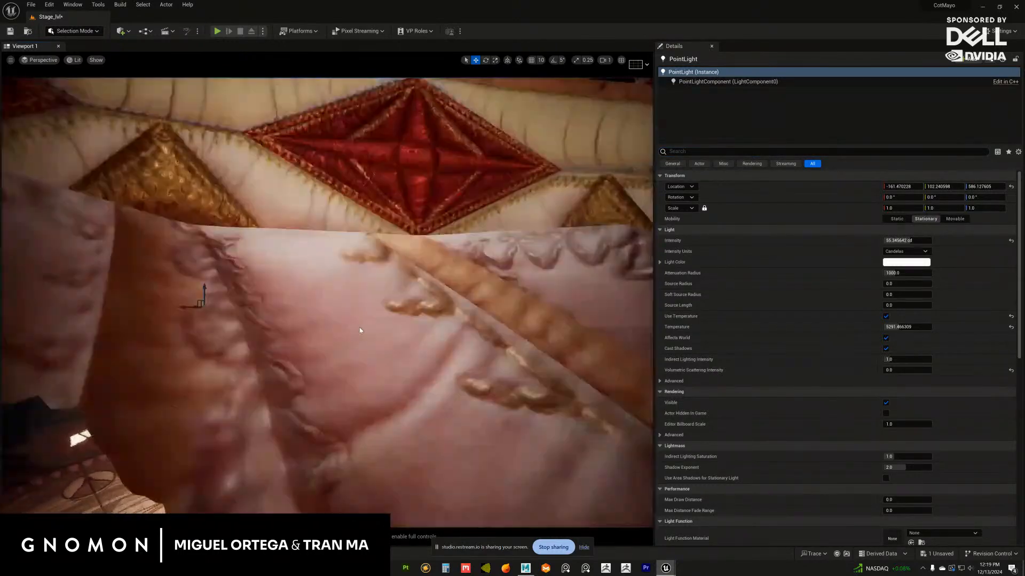
pyautogui.keyDown('alt'); pyautogui.moveTo(360, 328); pyautogui.dragTo(430, 391, button='right'); pyautogui.keyUp('alt')
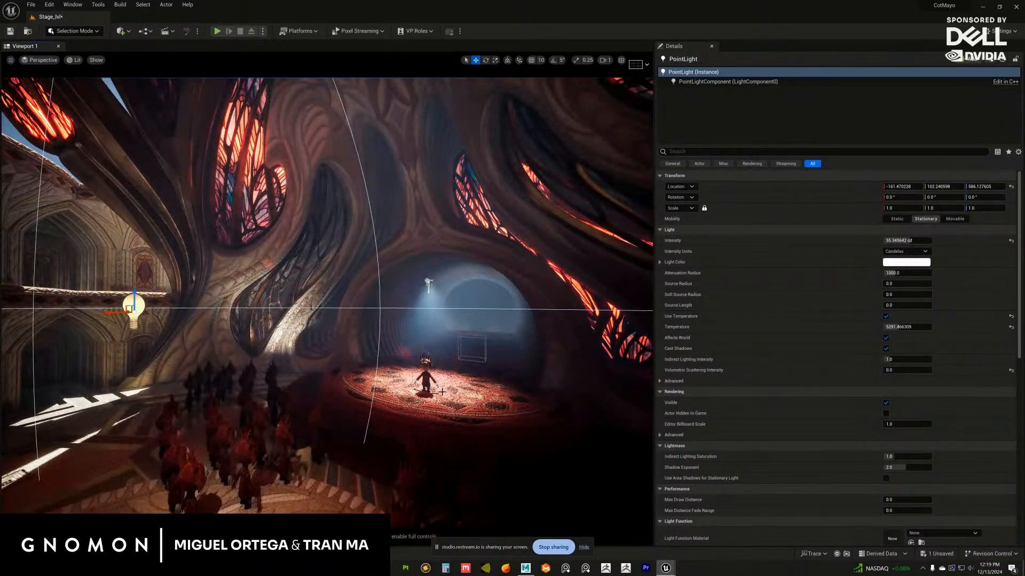
pyautogui.click(444, 392)
pyautogui.keyDown('alt'); pyautogui.moveTo(438, 330); pyautogui.dragTo(449, 362); pyautogui.keyUp('alt')
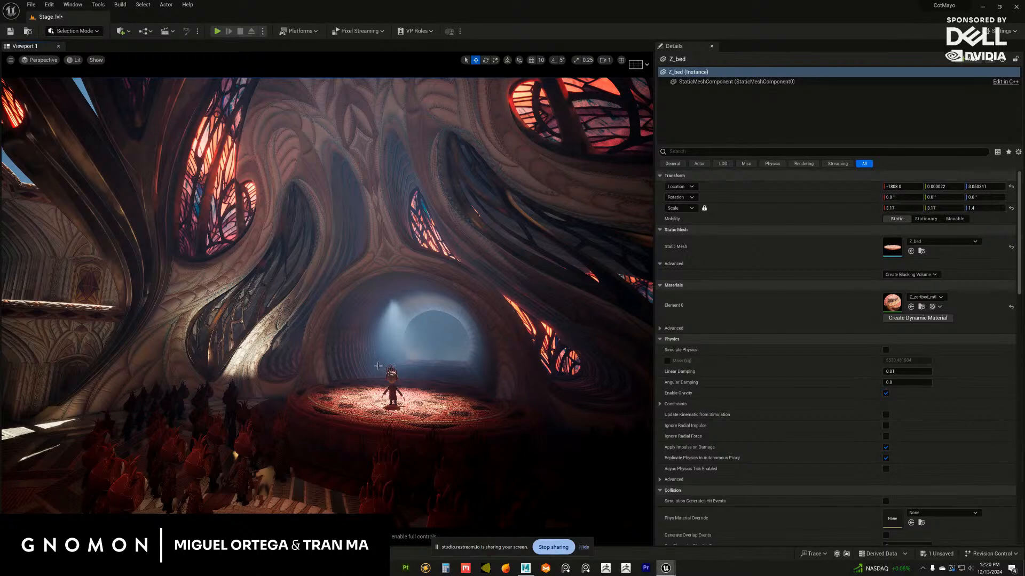
pyautogui.keyDown('alt'); pyautogui.moveTo(378, 366); pyautogui.dragTo(348, 358); pyautogui.keyUp('alt')
pyautogui.click(336, 306)
pyautogui.keyDown('shift'); pyautogui.click(338, 330); pyautogui.keyUp('shift')
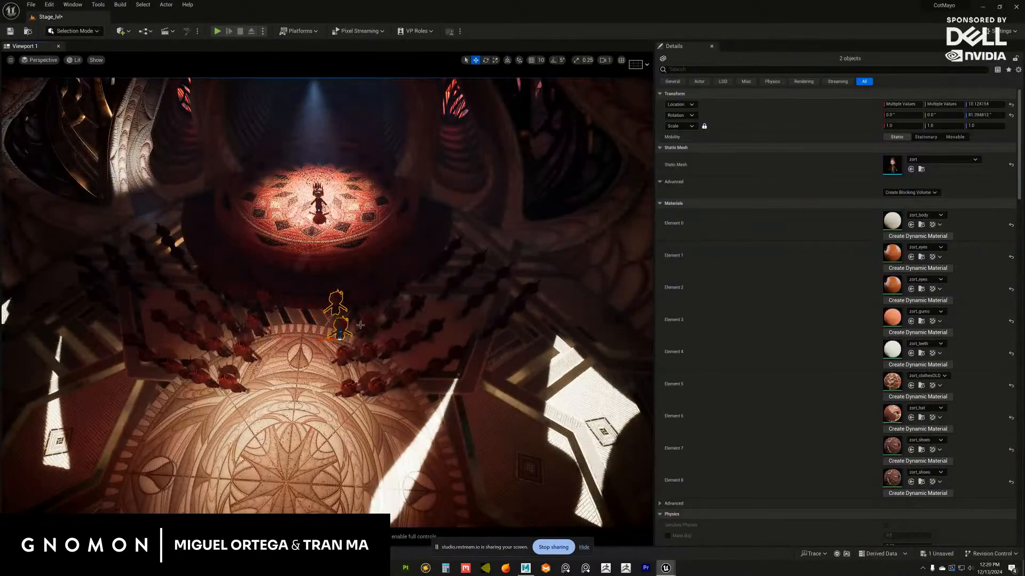
pyautogui.keyDown('shift'); pyautogui.click(363, 324); pyautogui.keyUp('shift')
pyautogui.keyDown('shift'); pyautogui.click(357, 298); pyautogui.keyUp('shift')
pyautogui.keyDown('shift'); pyautogui.click(386, 292); pyautogui.keyUp('shift')
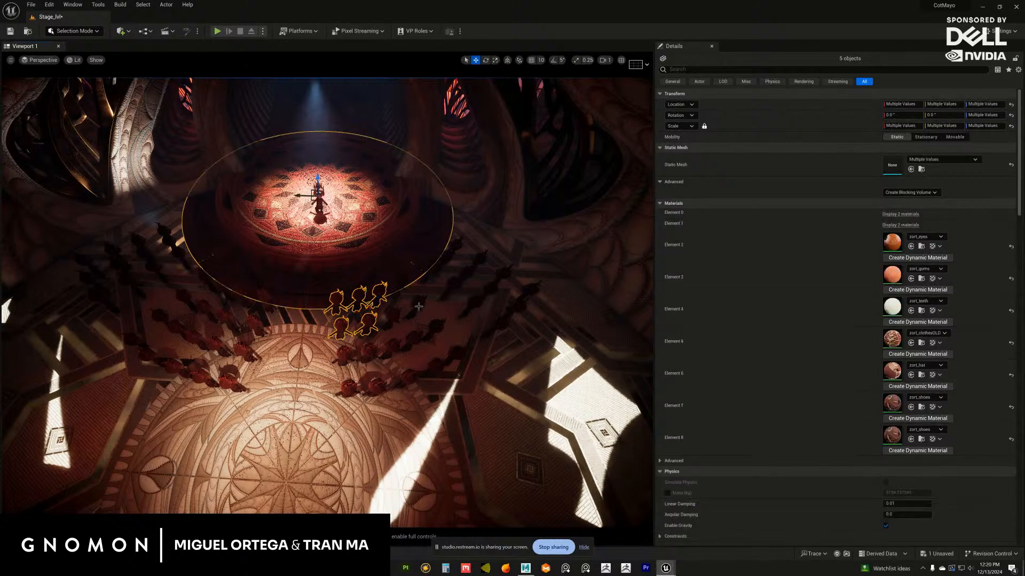
# Select the right-hand inner block of zort figures in front of the stage and adjust its rotation and position
pyautogui.click(397, 285)
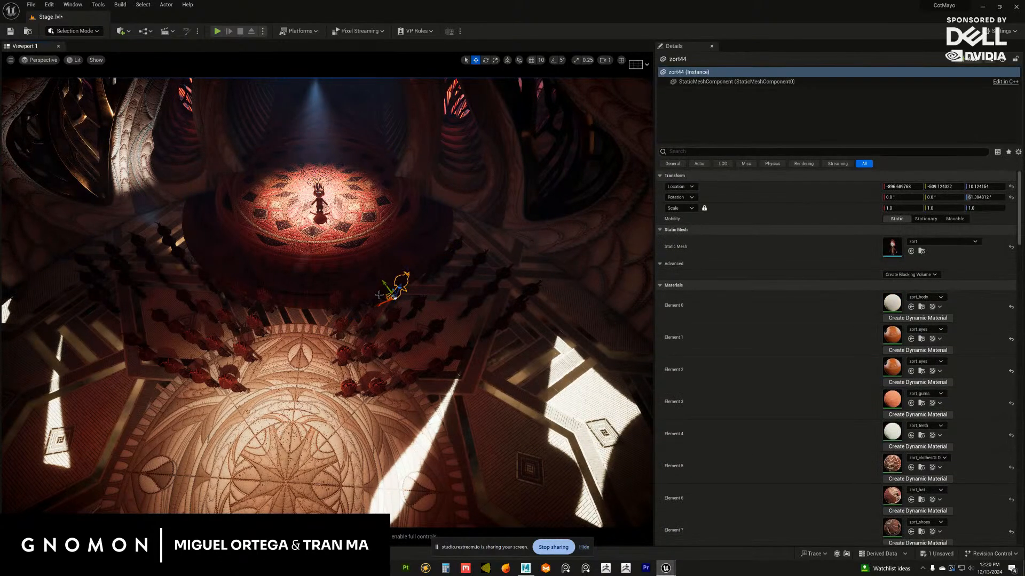
pyautogui.keyDown('shift'); pyautogui.click(363, 301); pyautogui.keyUp('shift')
pyautogui.keyDown('shift'); pyautogui.click(351, 299); pyautogui.keyUp('shift')
pyautogui.keyDown('shift'); pyautogui.click(336, 301); pyautogui.keyUp('shift')
pyautogui.keyDown('shift'); pyautogui.click(342, 330); pyautogui.keyUp('shift')
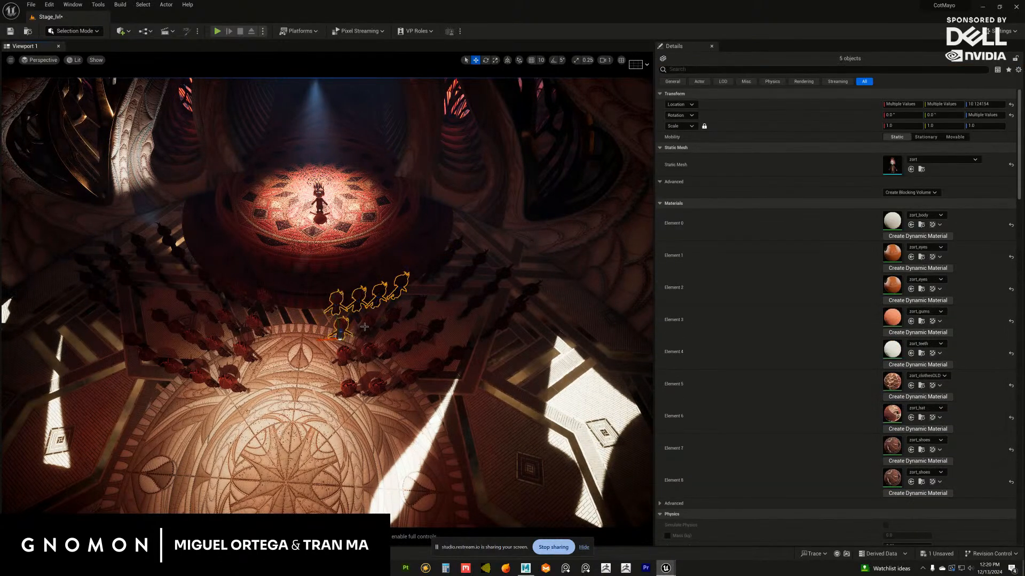
pyautogui.keyDown('shift'); pyautogui.click(416, 305); pyautogui.keyUp('shift')
pyautogui.keyDown('shift'); pyautogui.click(436, 328); pyautogui.keyUp('shift')
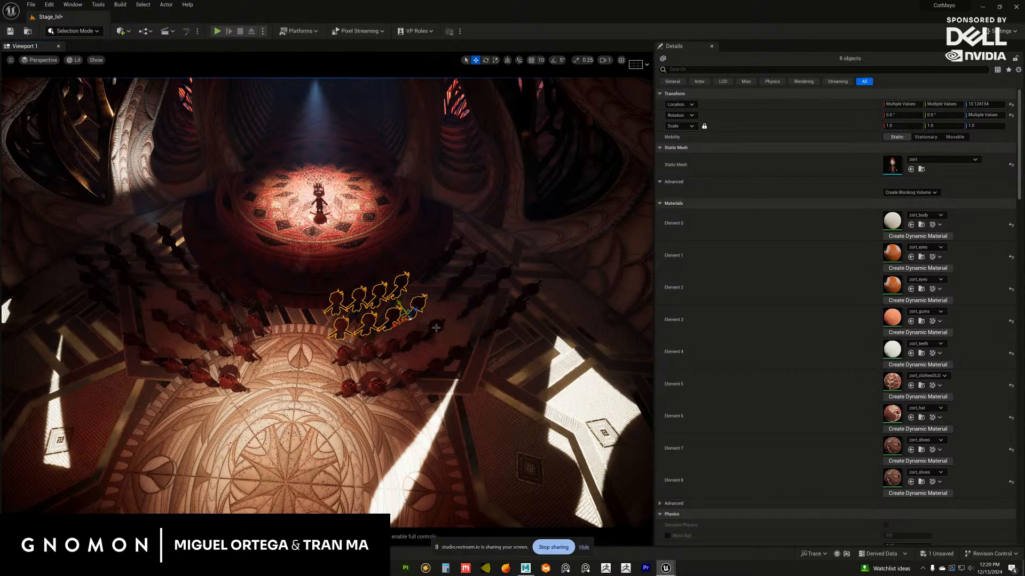
pyautogui.keyDown('shift'); pyautogui.click(394, 317); pyautogui.keyUp('shift')
pyautogui.keyDown('shift'); pyautogui.click(406, 342); pyautogui.keyUp('shift')
pyautogui.keyDown('shift'); pyautogui.click(388, 348); pyautogui.keyUp('shift')
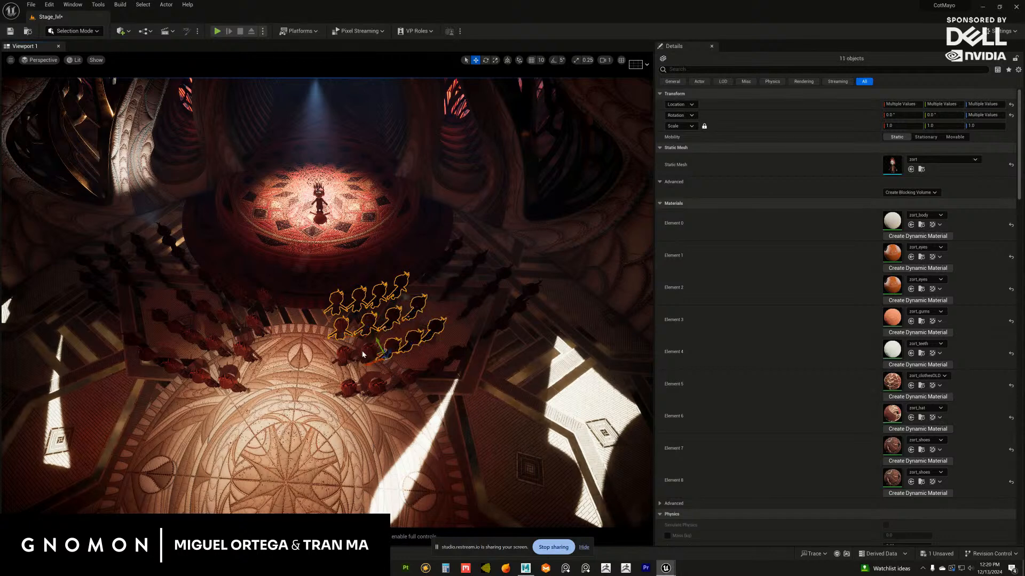
pyautogui.keyDown('shift'); pyautogui.click(342, 356); pyautogui.keyUp('shift')
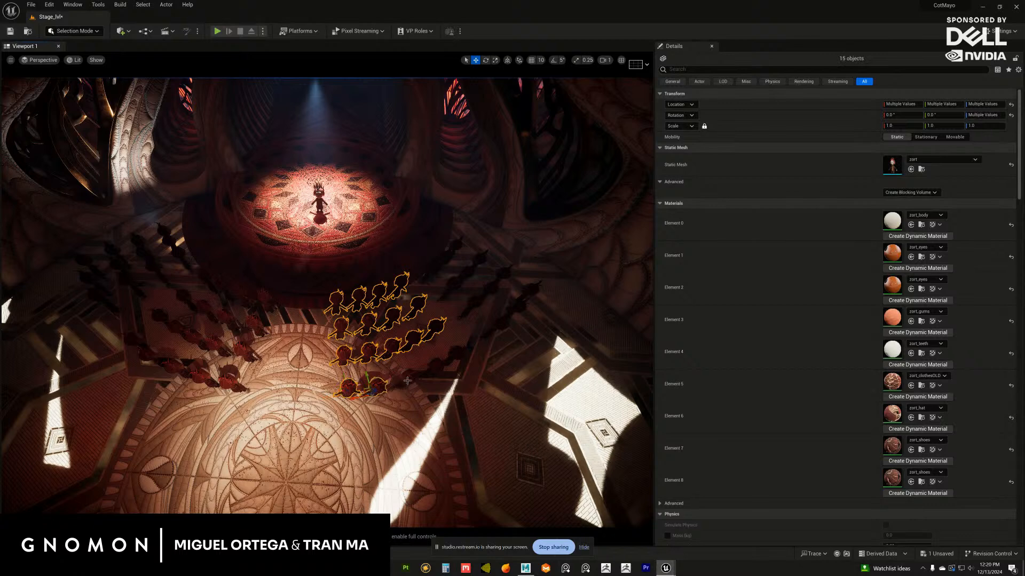
pyautogui.keyDown('shift'); pyautogui.click(409, 379); pyautogui.keyUp('shift')
pyautogui.hotkey('ctrl', 'z')
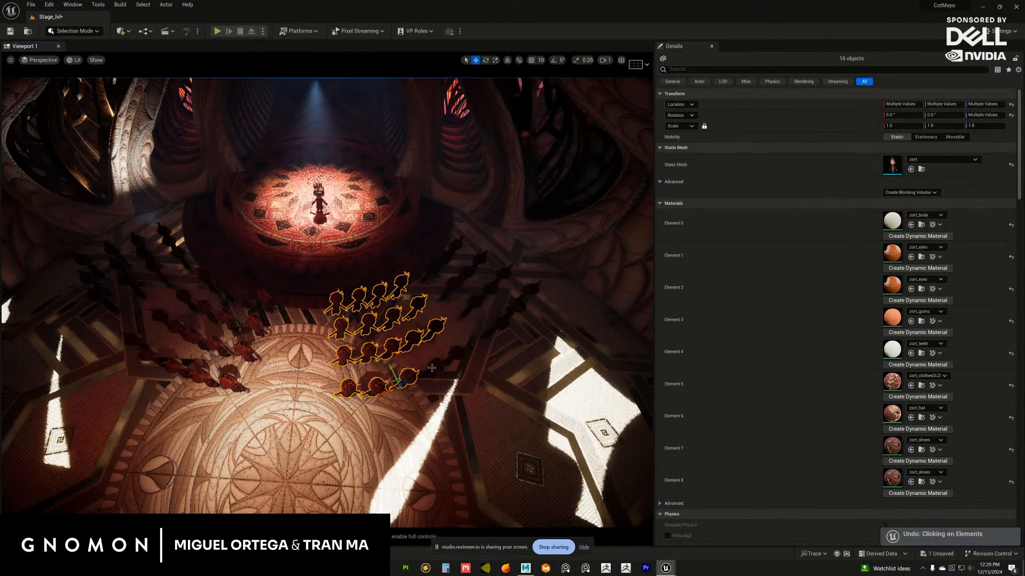
pyautogui.keyDown('shift'); pyautogui.click(440, 365); pyautogui.keyUp('shift')
pyautogui.keyDown('shift'); pyautogui.click(457, 354); pyautogui.keyUp('shift')
pyautogui.keyDown('alt'); pyautogui.moveTo(457, 354); pyautogui.dragTo(414, 390); pyautogui.keyUp('alt')
pyautogui.press('e')
pyautogui.press('w')
pyautogui.keyDown('alt'); pyautogui.moveTo(320, 310); pyautogui.dragTo(340, 331); pyautogui.keyUp('alt')
# Select all eighteen zort figures in the left-hand inner block in front of the stage
pyautogui.click(299, 300)
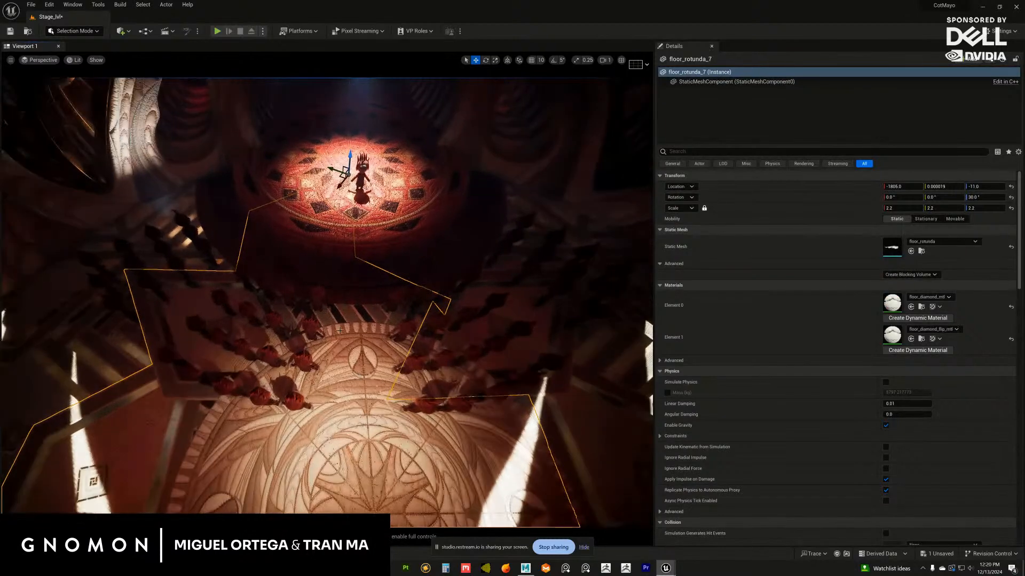
pyautogui.click(316, 297)
pyautogui.keyDown('ctrl'); pyautogui.click(287, 293); pyautogui.keyUp('ctrl')
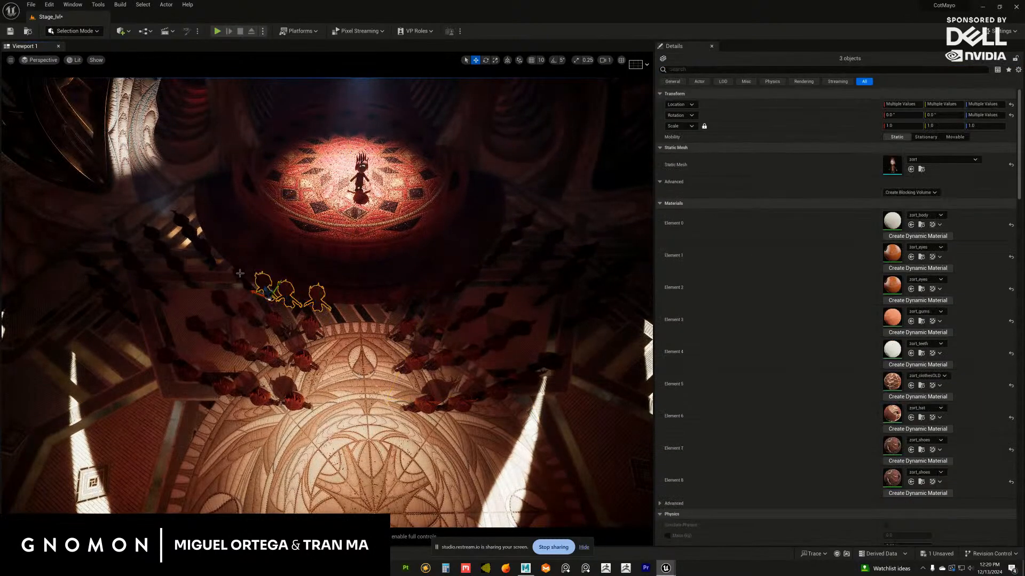
pyautogui.keyDown('ctrl'); pyautogui.click(240, 275); pyautogui.keyUp('ctrl')
pyautogui.keyDown('ctrl'); pyautogui.click(219, 303); pyautogui.keyUp('ctrl')
pyautogui.keyDown('ctrl'); pyautogui.click(250, 318); pyautogui.keyUp('ctrl')
pyautogui.keyDown('ctrl'); pyautogui.click(278, 329); pyautogui.keyUp('ctrl')
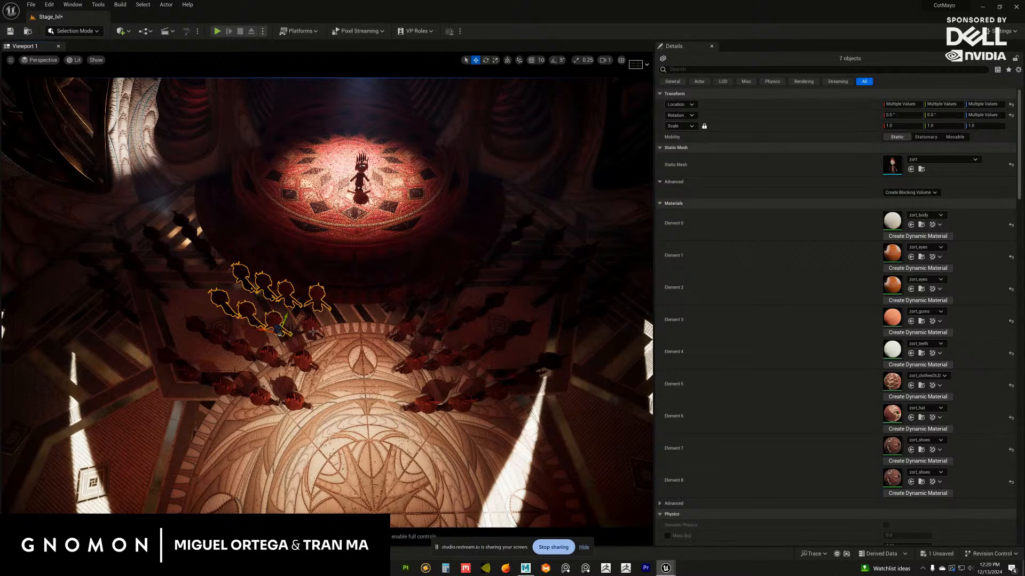
pyautogui.keyDown('ctrl'); pyautogui.click(312, 331); pyautogui.keyUp('ctrl')
pyautogui.keyDown('ctrl'); pyautogui.click(297, 398); pyautogui.keyUp('ctrl')
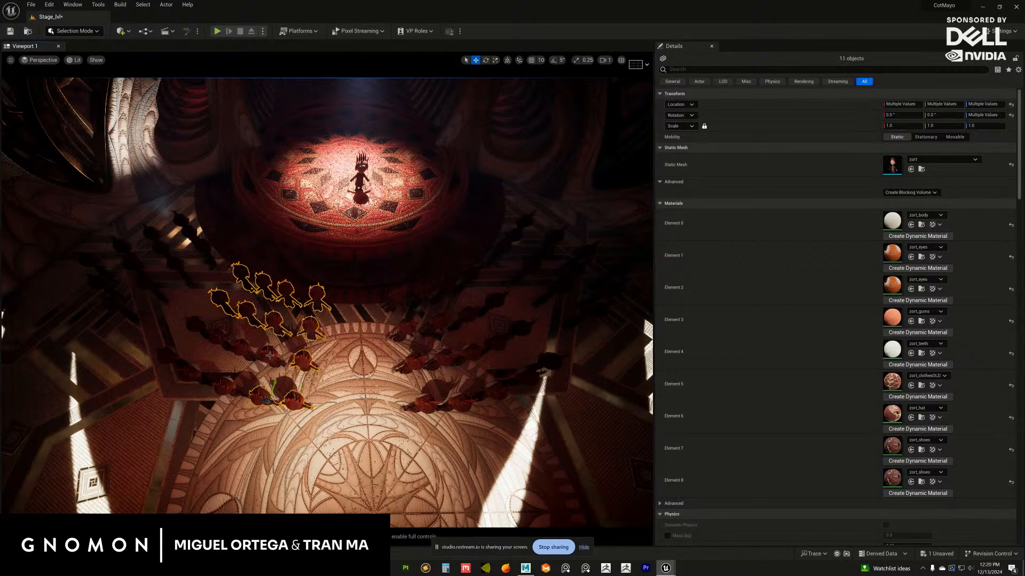
pyautogui.keyDown('ctrl'); pyautogui.click(196, 332); pyautogui.keyUp('ctrl')
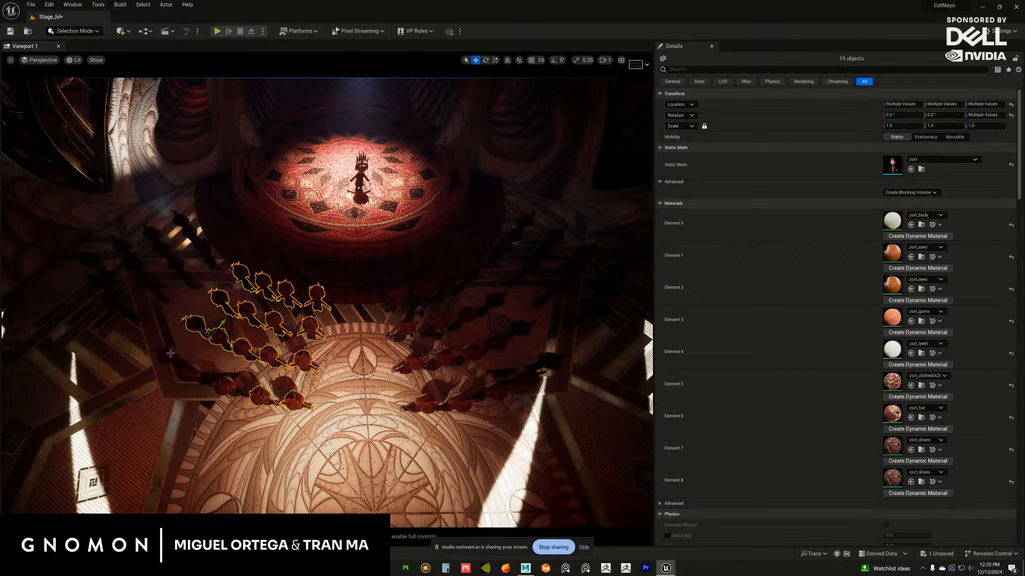
pyautogui.keyDown('ctrl'); pyautogui.click(169, 355); pyautogui.keyUp('ctrl')
pyautogui.keyDown('ctrl'); pyautogui.click(199, 378); pyautogui.keyUp('ctrl')
pyautogui.keyDown('ctrl'); pyautogui.click(231, 394); pyautogui.keyUp('ctrl')
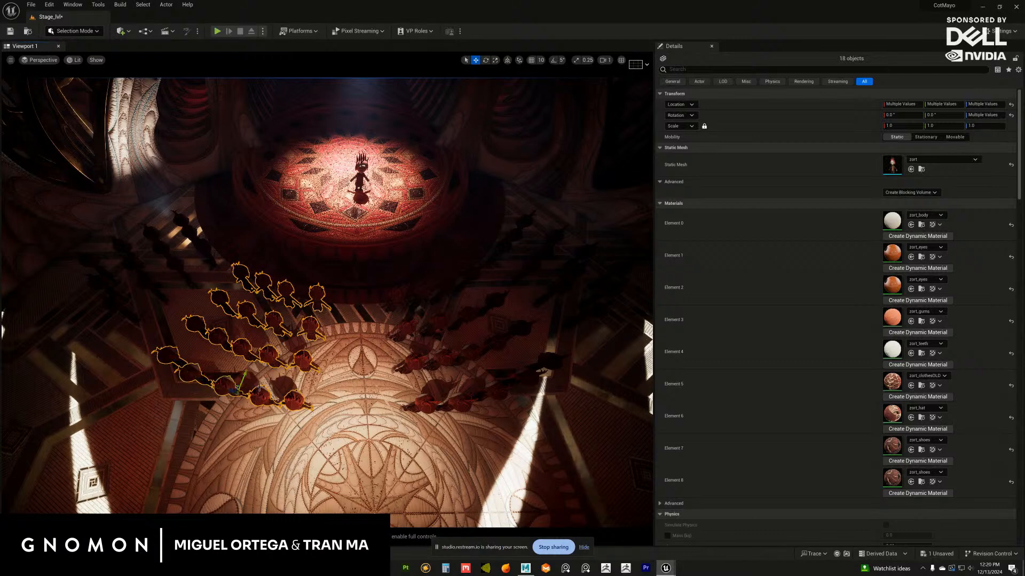
# Adjust the rotation and position of the selected left-hand block of figures to mirror the right-hand block, and deselect it
pyautogui.keyDown('alt'); pyautogui.moveTo(249, 415); pyautogui.dragTo(279, 424); pyautogui.keyUp('alt')
pyautogui.press('e')
pyautogui.press('w')
pyautogui.keyDown('alt'); pyautogui.moveTo(347, 372); pyautogui.dragTo(317, 374, button='middle'); pyautogui.keyUp('alt')
pyautogui.keyDown('alt'); pyautogui.moveTo(318, 377); pyautogui.dragTo(344, 428); pyautogui.keyUp('alt')
pyautogui.click(345, 428)
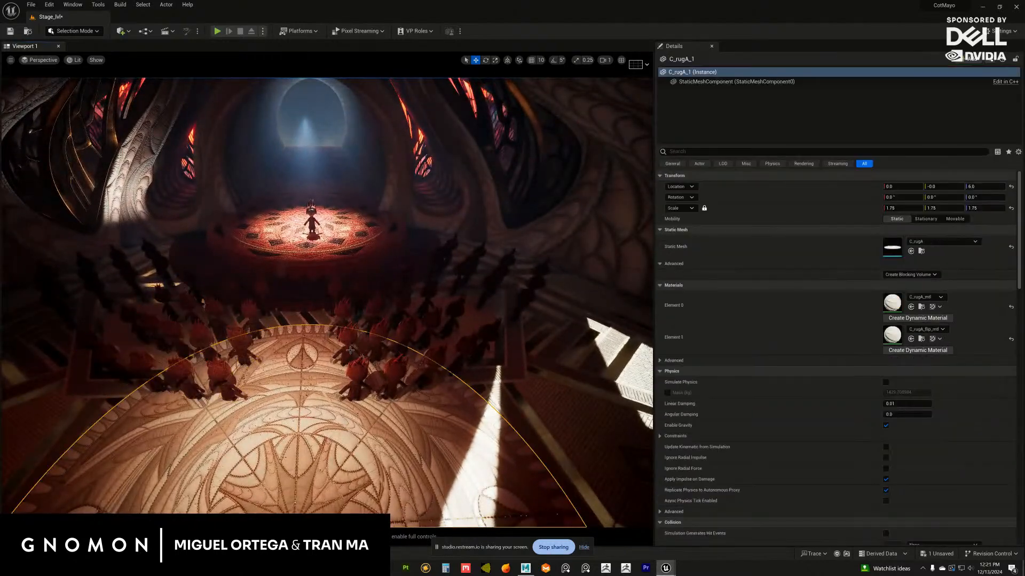
# Examine the crowd, the stage and the hall's lighting from behind the audience and from the stage figure's viewpoint
pyautogui.keyDown('alt'); pyautogui.moveTo(351, 351); pyautogui.dragTo(350, 370, button='middle'); pyautogui.keyUp('alt')
pyautogui.press('g')
pyautogui.press('g')
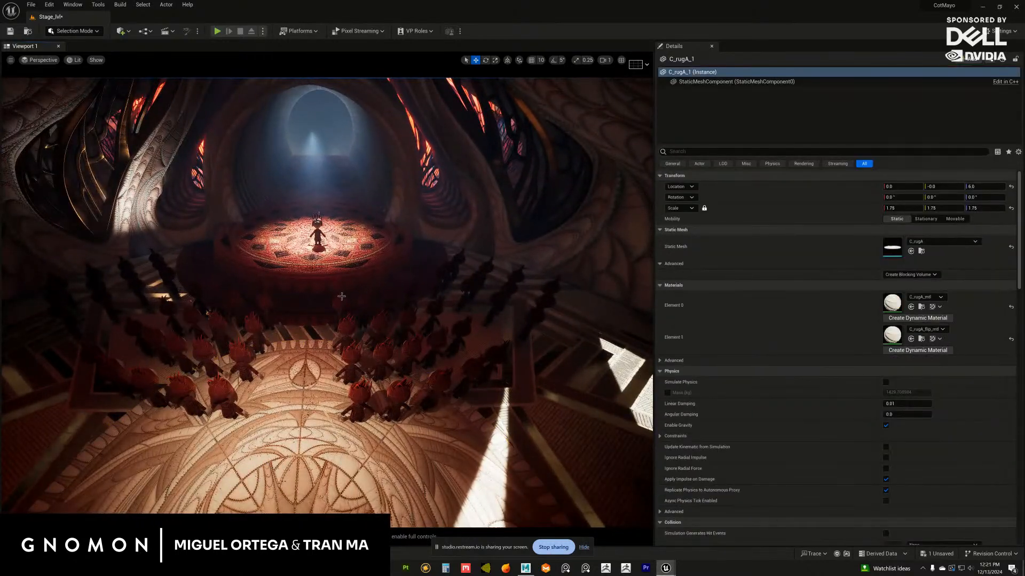
pyautogui.keyDown('alt'); pyautogui.moveTo(340, 342); pyautogui.dragTo(366, 337); pyautogui.keyUp('alt')
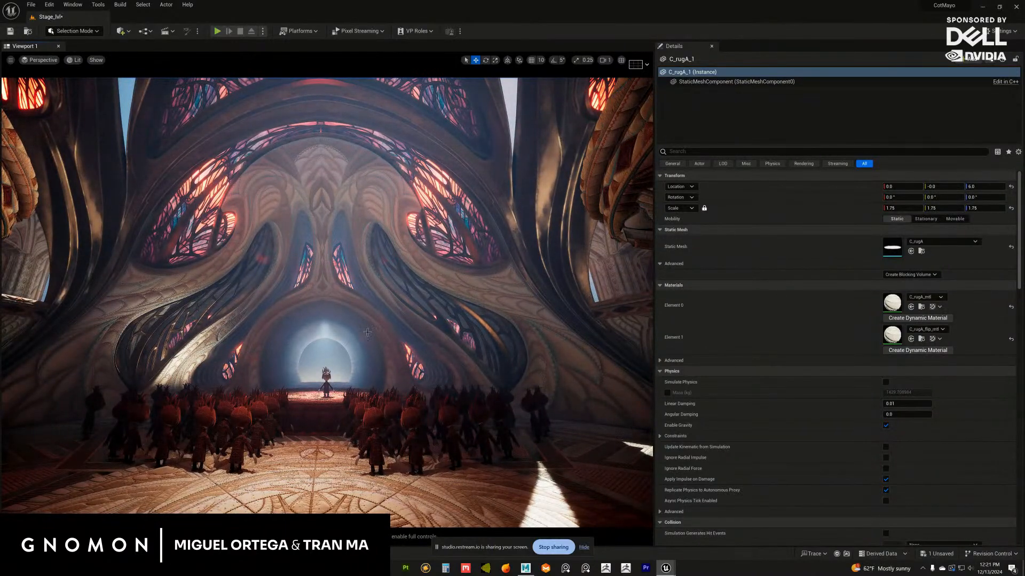
pyautogui.keyDown('alt'); pyautogui.moveTo(367, 332); pyautogui.dragTo(274, 345); pyautogui.keyUp('alt')
pyautogui.click(366, 341)
pyautogui.scroll(-3, 286, 358)
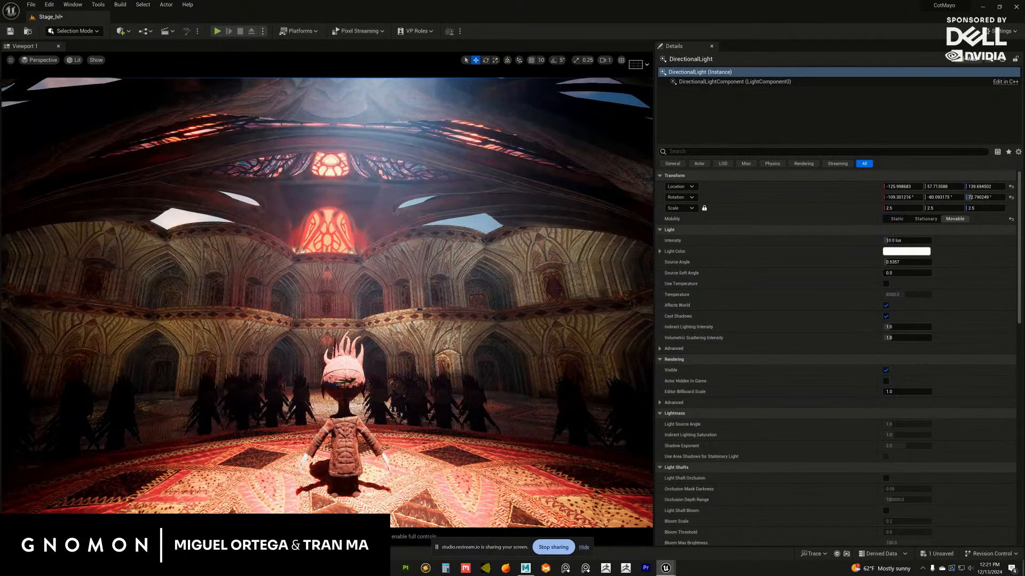
pyautogui.scroll(2, 319, 351)
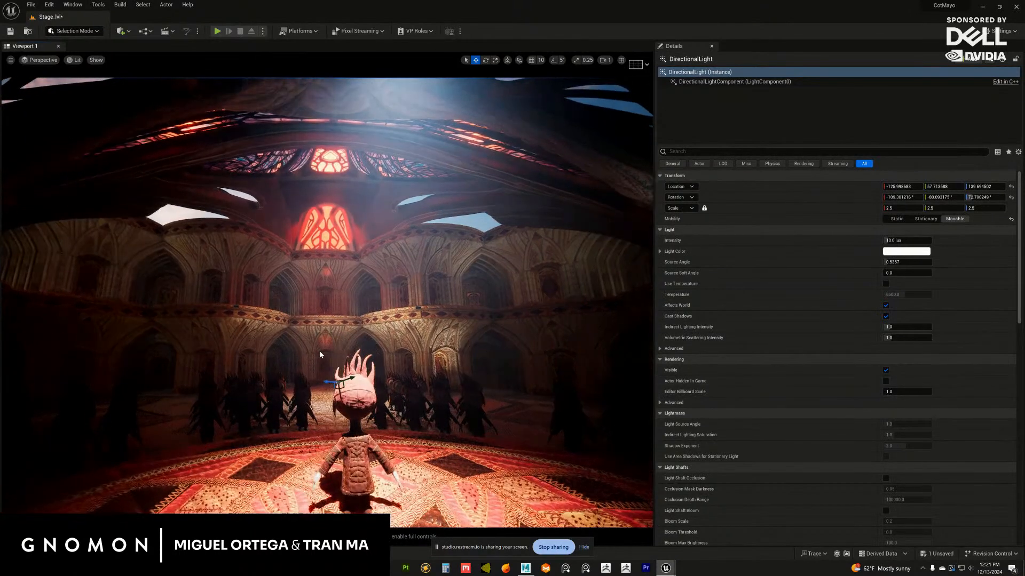
pyautogui.keyDown('alt'); pyautogui.moveTo(319, 351); pyautogui.dragTo(508, 303); pyautogui.keyUp('alt')
pyautogui.keyDown('alt'); pyautogui.moveTo(324, 344); pyautogui.dragTo(406, 382); pyautogui.keyUp('alt')
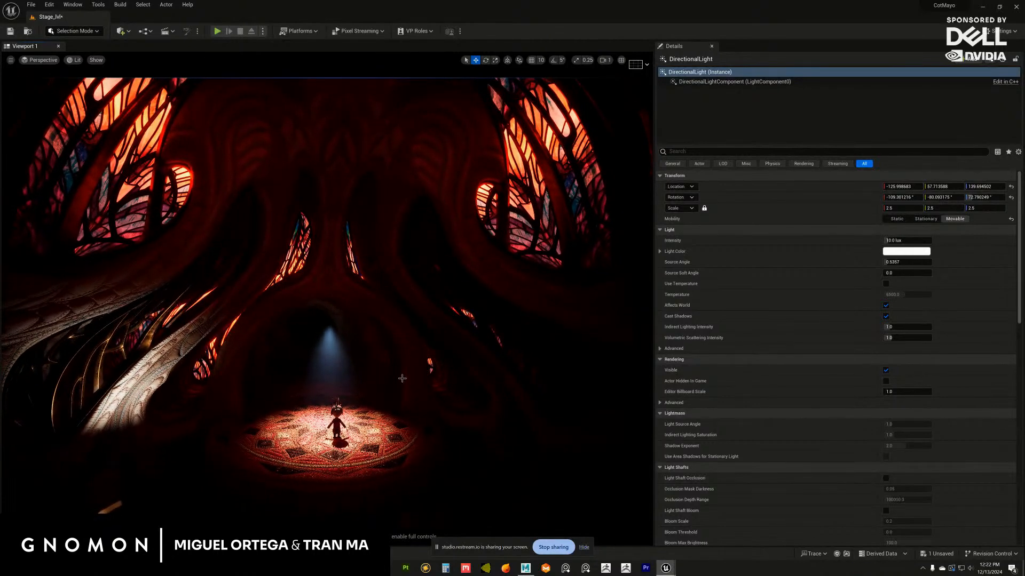
# Set the light colour of the spot light at the left pillar to peach with hue about 14.3 and saturation about 0.66
pyautogui.keyDown('alt'); pyautogui.moveTo(400, 376); pyautogui.dragTo(222, 376); pyautogui.keyUp('alt')
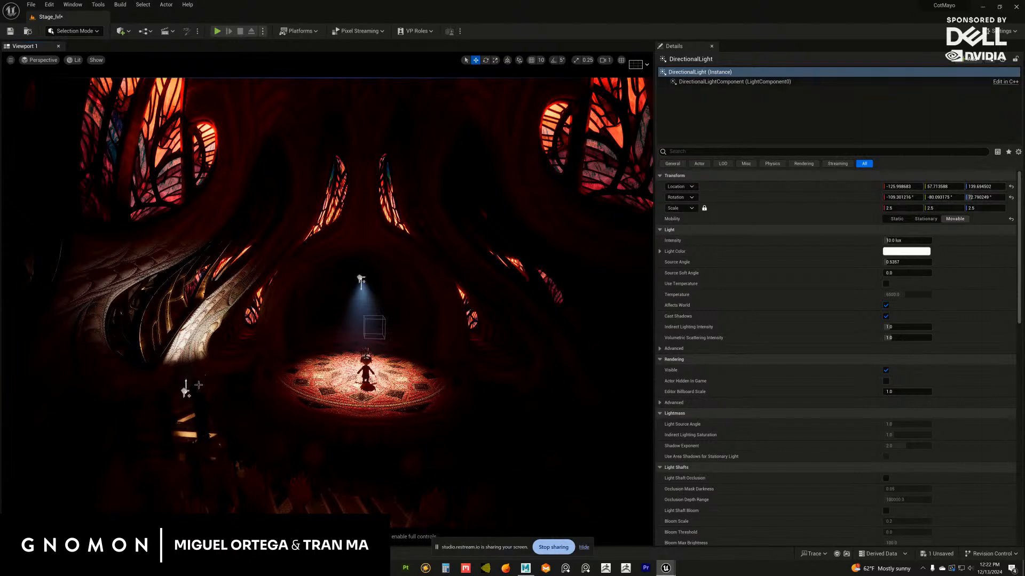
pyautogui.click(185, 391)
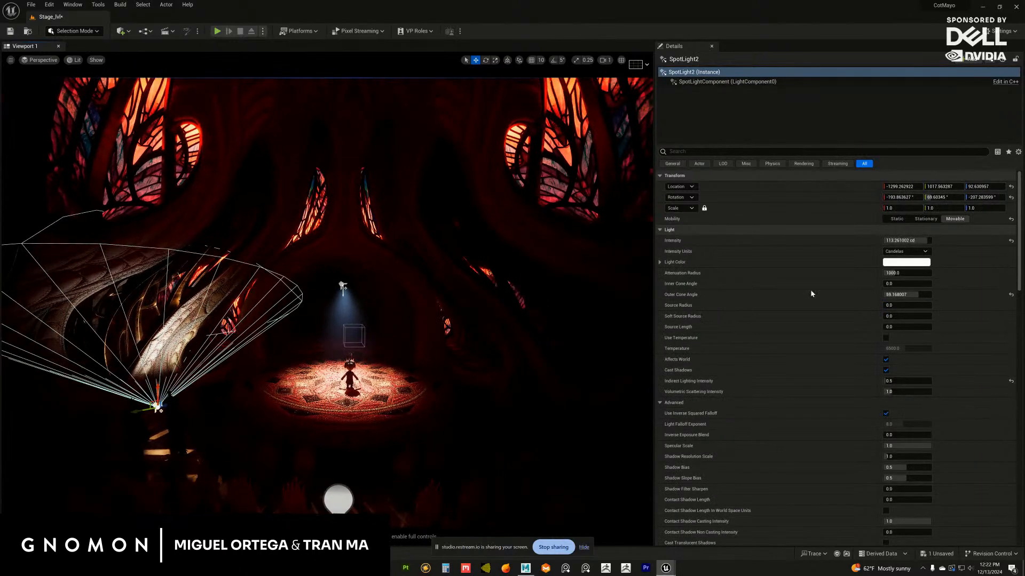
pyautogui.click(894, 264)
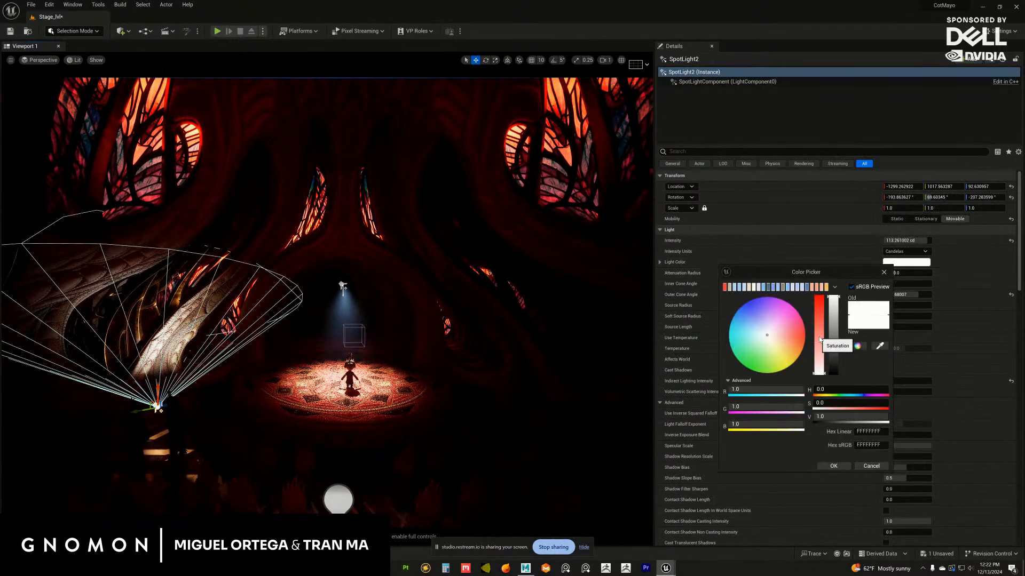
pyautogui.moveTo(820, 339); pyautogui.dragTo(790, 337)
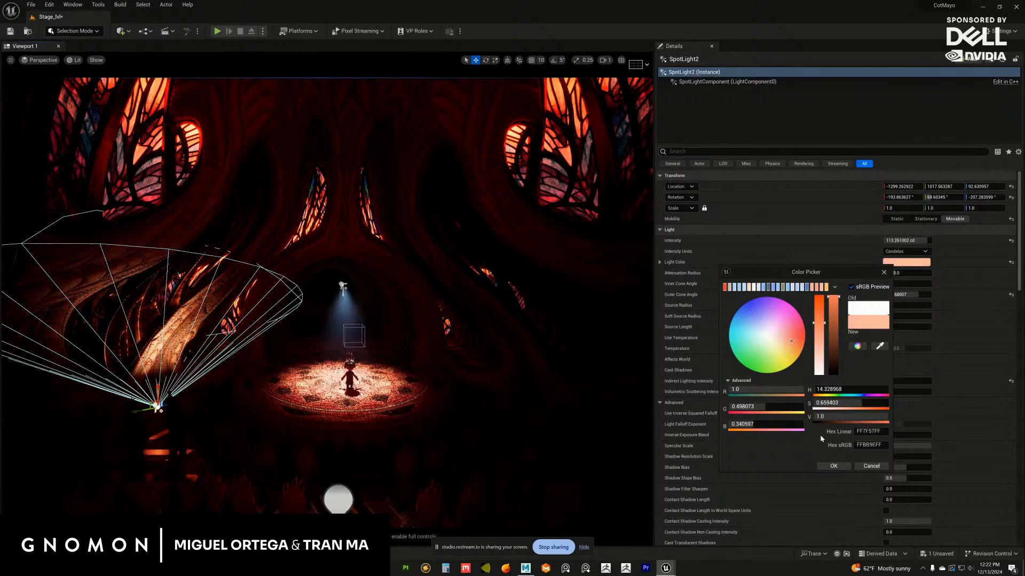
pyautogui.click(833, 466)
pyautogui.click(472, 430)
# Set the left pillar spot light's intensity to 90 cd and its attenuation radius to about 1160
pyautogui.keyDown('alt'); pyautogui.moveTo(459, 354); pyautogui.dragTo(439, 264); pyautogui.keyUp('alt')
pyautogui.moveTo(398, 290)
pyautogui.keyDown('alt'); pyautogui.mouseDown()
pyautogui.moveTo(407, 289)
pyautogui.moveTo(399, 294)
pyautogui.mouseUp(); pyautogui.keyUp('alt')
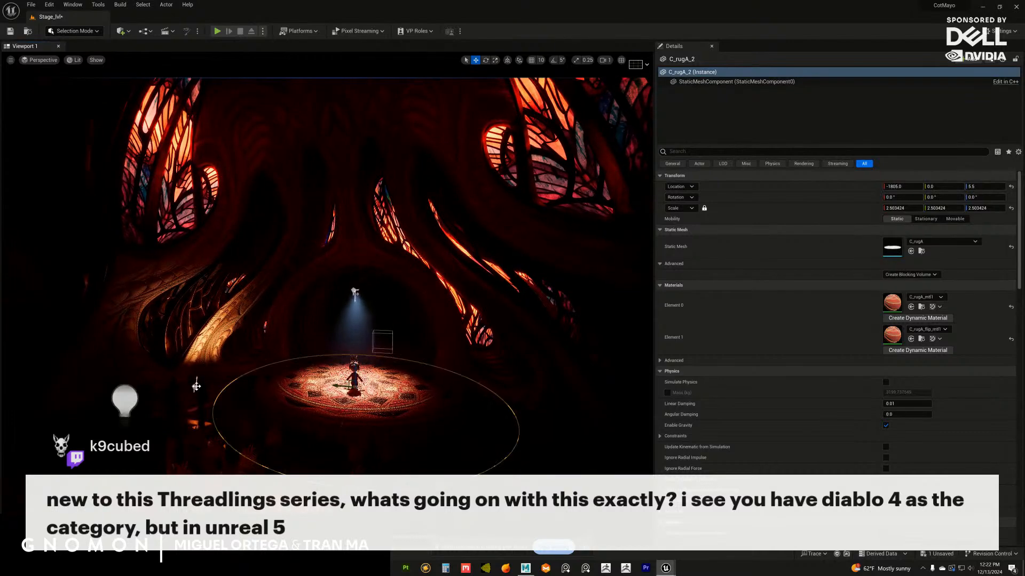
pyautogui.click(197, 386)
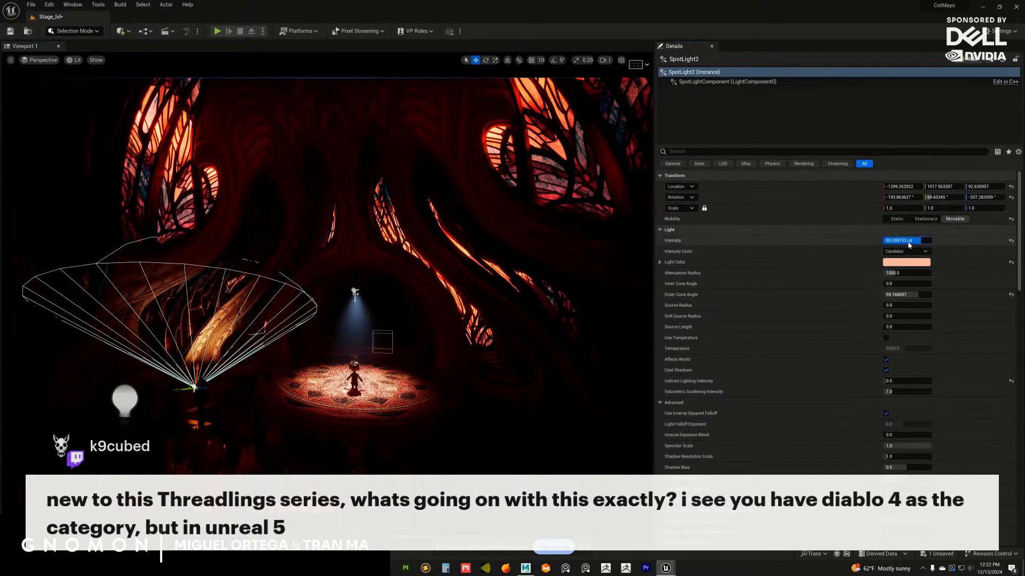
pyautogui.moveTo(908, 274); pyautogui.dragTo(907, 272)
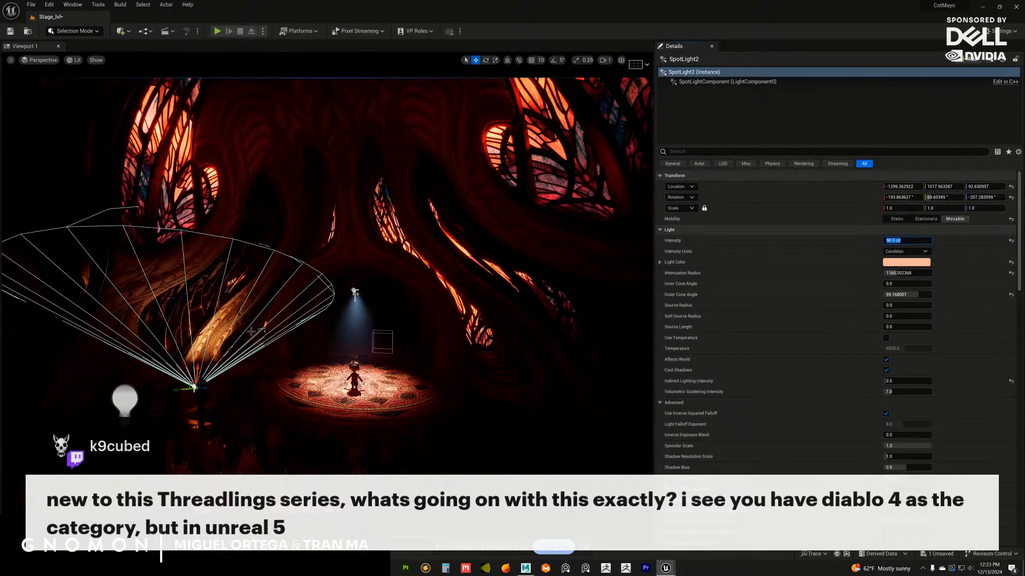
# Duplicate the peach spot light to the opposite side of the stage and rotate and position the copy to light the right pillar
pyautogui.keyDown('alt'); pyautogui.moveTo(283, 405); pyautogui.dragTo(288, 358); pyautogui.keyUp('alt')
pyautogui.keyDown('alt'); pyautogui.moveTo(318, 404); pyautogui.dragTo(220, 370); pyautogui.keyUp('alt')
pyautogui.press('e')
pyautogui.moveTo(280, 355); pyautogui.dragTo(455, 381)
pyautogui.keyDown('alt'); pyautogui.moveTo(390, 369); pyautogui.dragTo(356, 394); pyautogui.keyUp('alt')
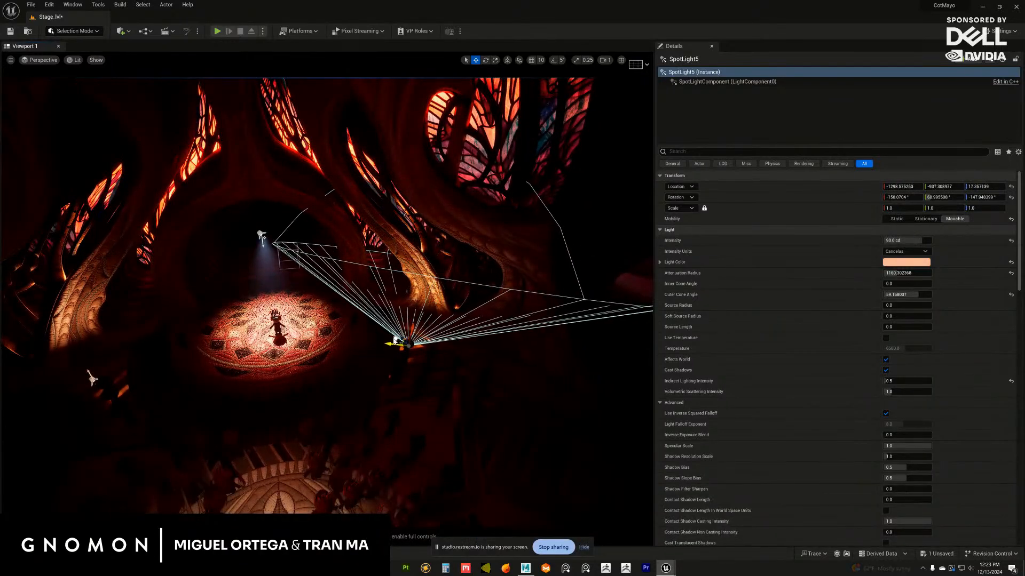
pyautogui.moveTo(395, 341); pyautogui.dragTo(364, 363)
pyautogui.keyDown('alt'); pyautogui.moveTo(364, 363); pyautogui.dragTo(391, 373, button='right'); pyautogui.keyUp('alt')
pyautogui.keyDown('alt'); pyautogui.moveTo(391, 373); pyautogui.dragTo(382, 350); pyautogui.keyUp('alt')
pyautogui.press('w')
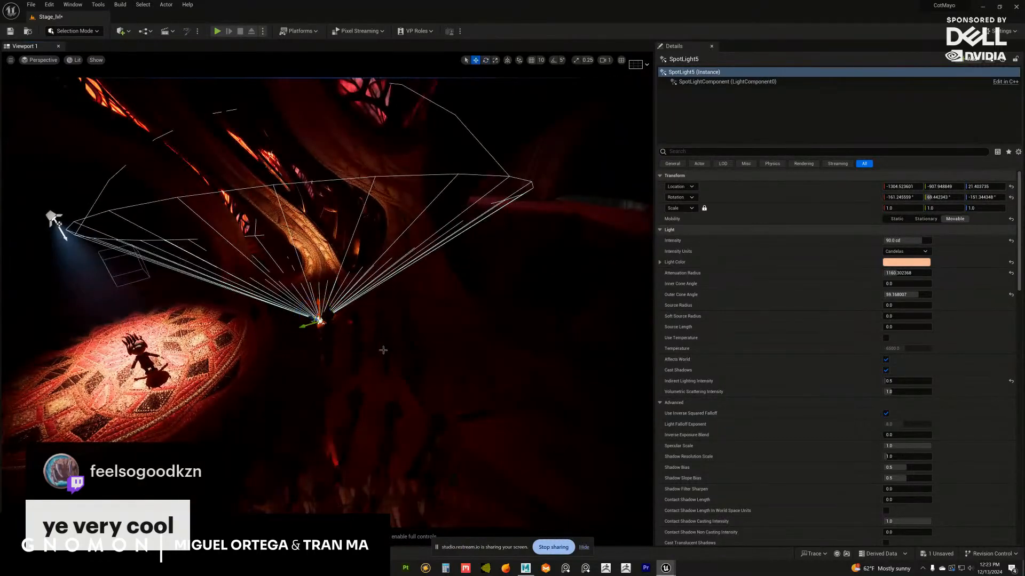
# Duplicate the right pillar spot light farther along the right wall, aim the copy at the carved wall and set its intensity to 50 cd
pyautogui.moveTo(315, 326)
pyautogui.keyDown('alt'); pyautogui.mouseDown()
pyautogui.moveTo(385, 298)
pyautogui.moveTo(422, 335)
pyautogui.moveTo(429, 306)
pyautogui.moveTo(396, 293)
pyautogui.moveTo(351, 314)
pyautogui.moveTo(318, 314)
pyautogui.mouseUp(); pyautogui.keyUp('alt')
pyautogui.keyDown('alt'); pyautogui.moveTo(318, 313); pyautogui.dragTo(397, 332, button='middle'); pyautogui.keyUp('alt')
pyautogui.scroll(-2, 397, 335)
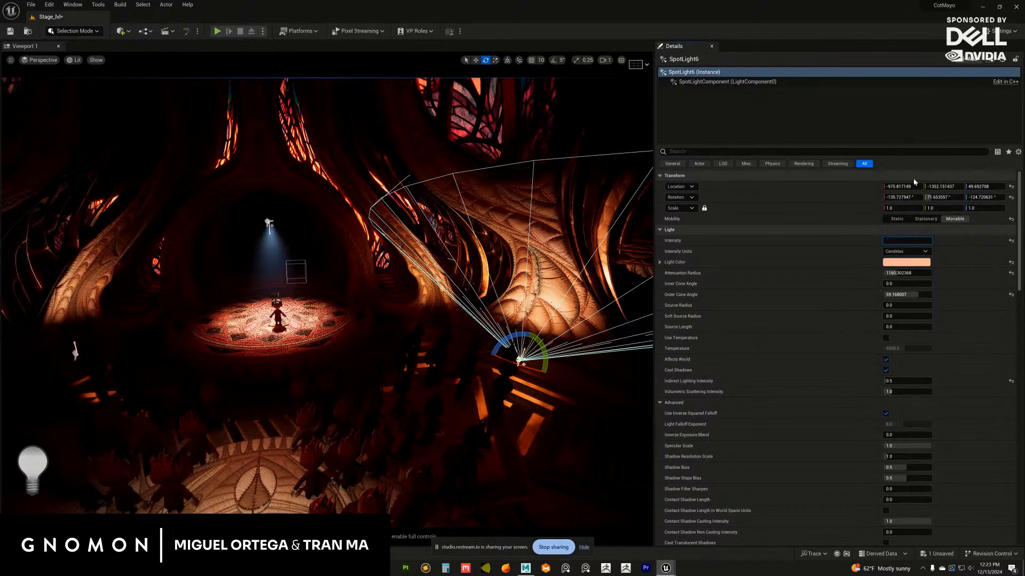
pyautogui.press('Return')
# Duplicate the left pillar spot light and place the copy farther along the left wall, beside the crowd
pyautogui.keyDown('alt'); pyautogui.moveTo(267, 288); pyautogui.dragTo(338, 290, button='middle'); pyautogui.keyUp('alt')
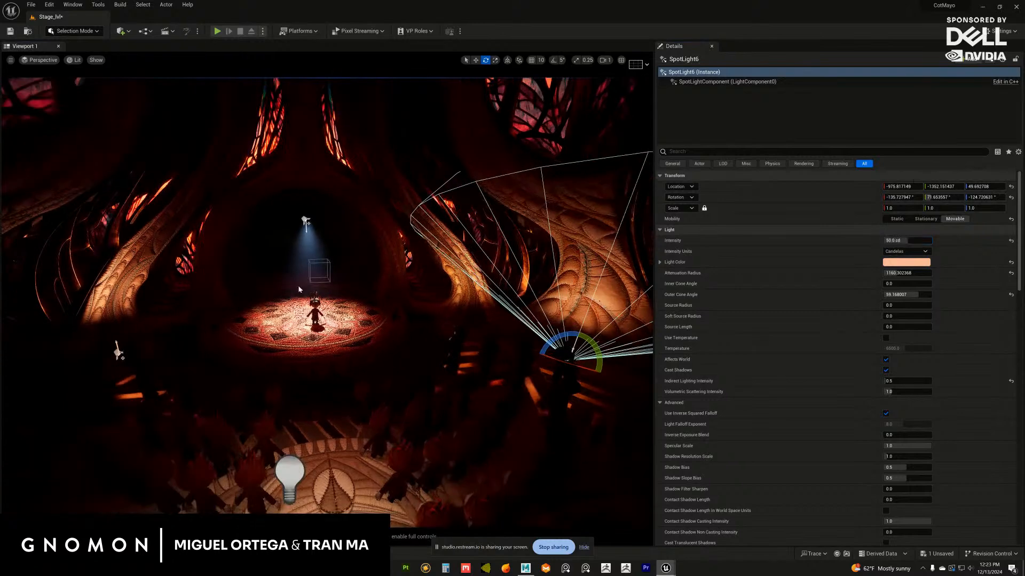
pyautogui.keyDown('alt'); pyautogui.moveTo(337, 290); pyautogui.dragTo(256, 271); pyautogui.keyUp('alt')
pyautogui.keyDown('alt'); pyautogui.moveTo(256, 271); pyautogui.dragTo(303, 287, button='middle'); pyautogui.keyUp('alt')
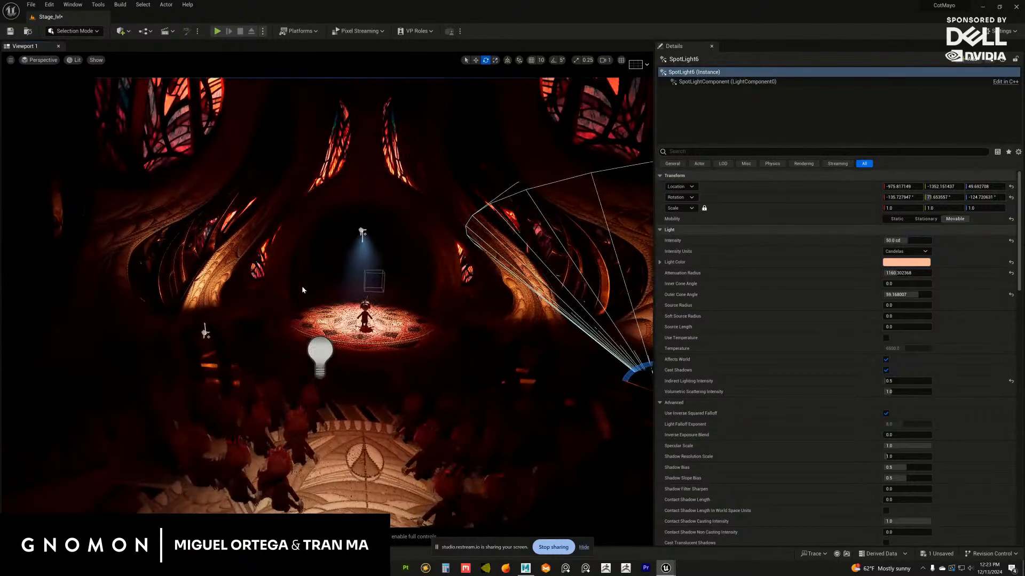
pyautogui.keyDown('alt'); pyautogui.moveTo(302, 286); pyautogui.dragTo(227, 305); pyautogui.keyUp('alt')
pyautogui.keyDown('alt'); pyautogui.moveTo(227, 304); pyautogui.dragTo(243, 322, button='right'); pyautogui.keyUp('alt')
pyautogui.click(223, 316)
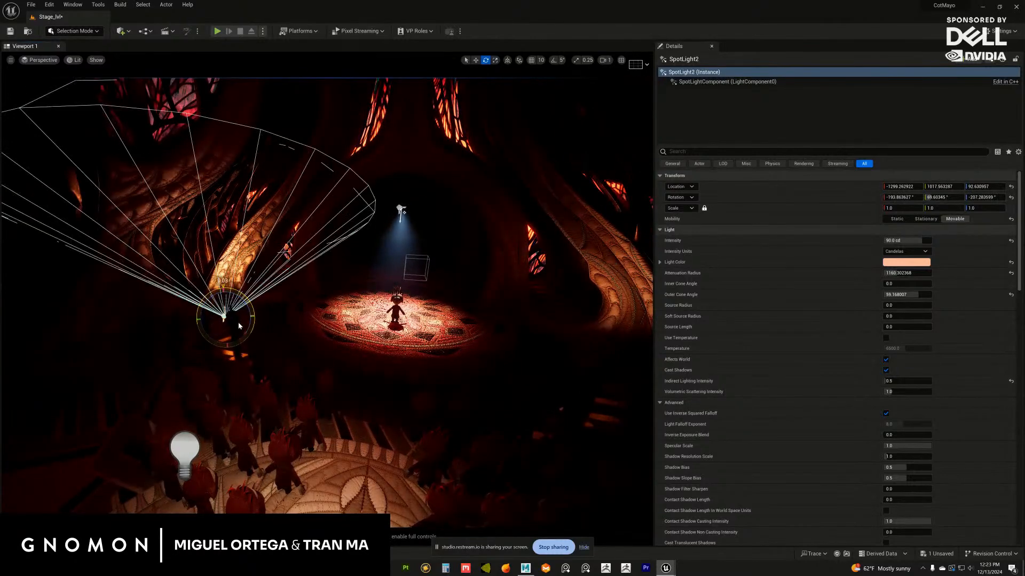
pyautogui.hotkey('ctrl', 'z')
pyautogui.keyDown('alt'); pyautogui.moveTo(281, 278); pyautogui.dragTo(292, 296); pyautogui.keyUp('alt')
pyautogui.keyDown('alt'); pyautogui.moveTo(216, 297); pyautogui.dragTo(179, 299); pyautogui.keyUp('alt')
pyautogui.keyDown('alt'); pyautogui.moveTo(179, 299); pyautogui.dragTo(215, 305); pyautogui.keyUp('alt')
pyautogui.moveTo(241, 256); pyautogui.dragTo(208, 278)
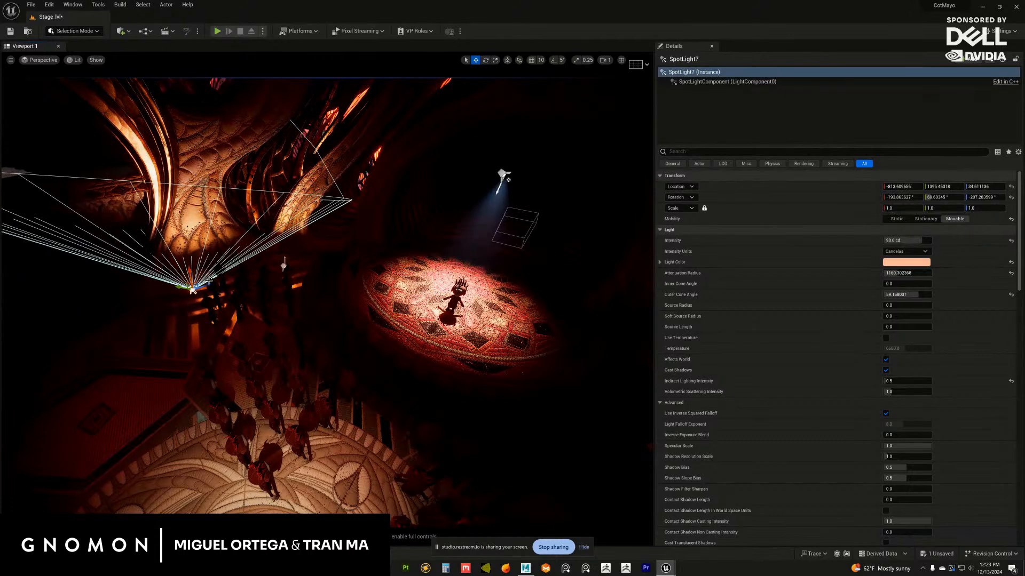
# Rotate the copied left wall spot light to aim up the carved wall, and check the result without editor overlays
pyautogui.keyDown('alt'); pyautogui.moveTo(215, 320); pyautogui.dragTo(134, 300); pyautogui.keyUp('alt')
pyautogui.keyDown('alt'); pyautogui.moveTo(224, 321); pyautogui.dragTo(261, 306); pyautogui.keyUp('alt')
pyautogui.press('g')
pyautogui.press('g')
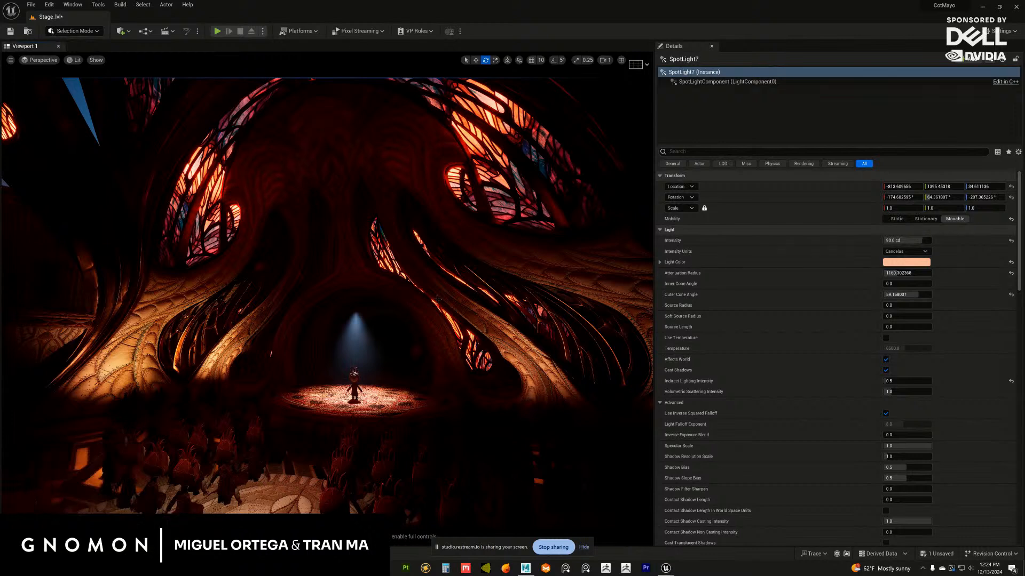
# Add a point light in front of the rotunda arches behind the crowd
pyautogui.moveTo(362, 320)
pyautogui.keyDown('alt'); pyautogui.mouseDown()
pyautogui.moveTo(395, 319)
pyautogui.moveTo(343, 334)
pyautogui.moveTo(391, 335)
pyautogui.moveTo(356, 340)
pyautogui.moveTo(419, 377)
pyautogui.moveTo(350, 377)
pyautogui.moveTo(399, 352)
pyautogui.moveTo(192, 258)
pyautogui.moveTo(241, 283)
pyautogui.moveTo(246, 260)
pyautogui.moveTo(219, 242)
pyautogui.moveTo(331, 337)
pyautogui.moveTo(355, 327)
pyautogui.moveTo(389, 340)
pyautogui.moveTo(382, 320)
pyautogui.mouseUp(); pyautogui.keyUp('alt')
pyautogui.click(388, 340)
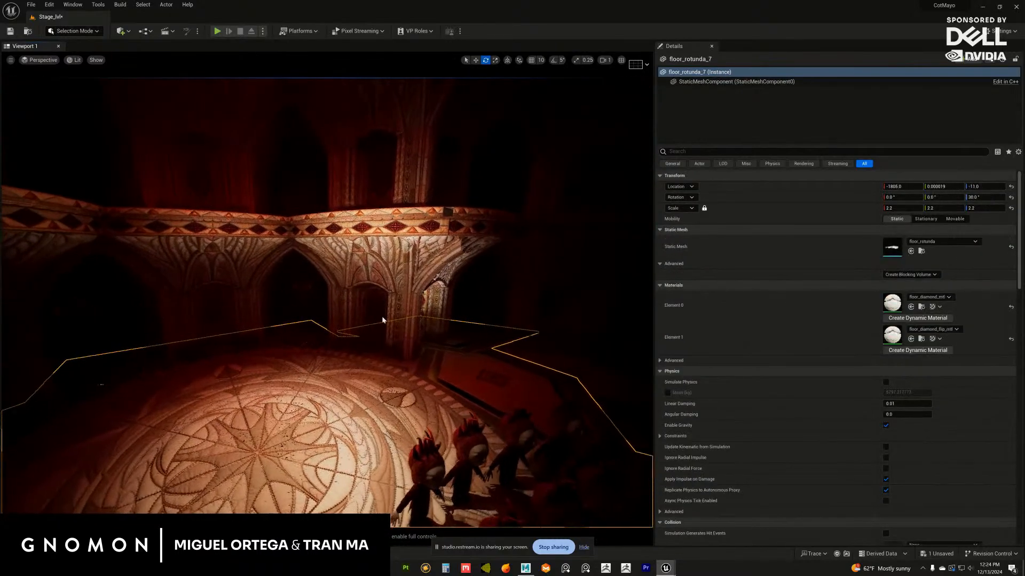
pyautogui.keyDown('alt'); pyautogui.moveTo(382, 320); pyautogui.dragTo(412, 351, button='right'); pyautogui.keyUp('alt')
pyautogui.keyDown('alt'); pyautogui.moveTo(411, 352); pyautogui.dragTo(357, 334); pyautogui.keyUp('alt')
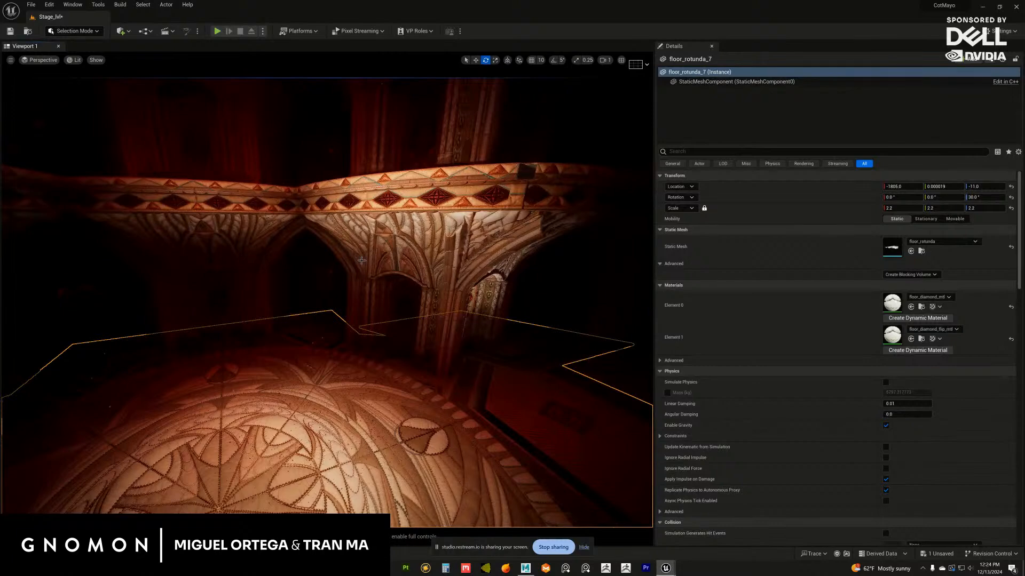
pyautogui.keyDown('alt'); pyautogui.moveTo(362, 261); pyautogui.dragTo(384, 308); pyautogui.keyUp('alt')
pyautogui.click(383, 246)
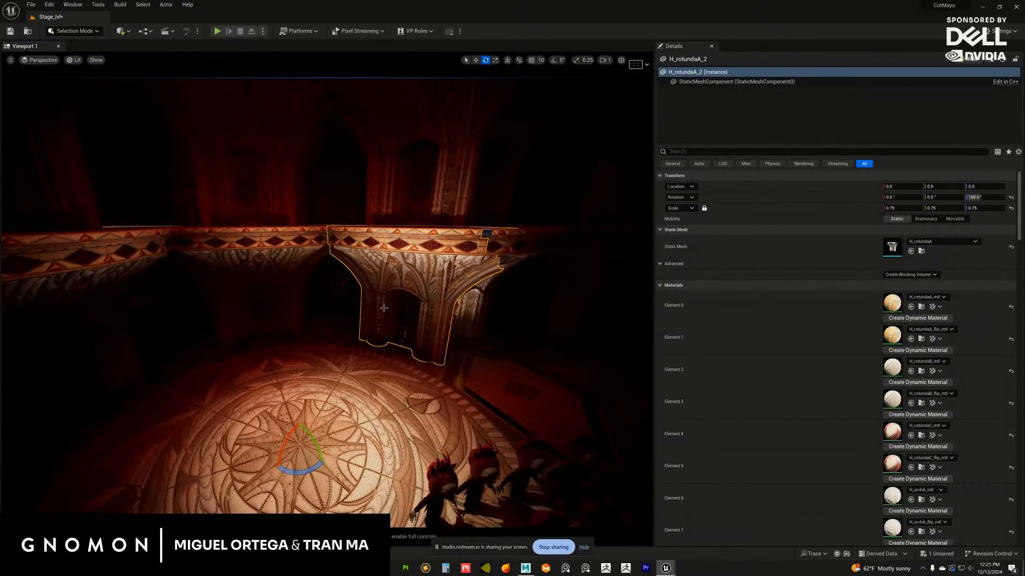
pyautogui.click(129, 33)
pyautogui.moveTo(166, 108)
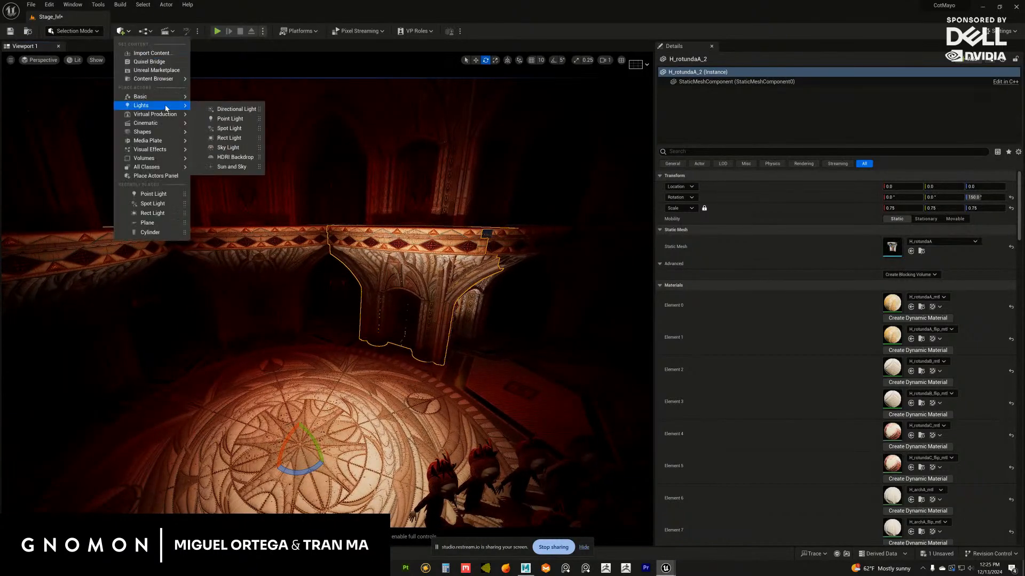
pyautogui.click(228, 120)
# Move the new point light into the pointed-arch alcove, to about X 564, Y 334, Z 396
pyautogui.keyDown('alt'); pyautogui.moveTo(317, 350); pyautogui.dragTo(326, 348); pyautogui.keyUp('alt')
pyautogui.moveTo(318, 306); pyautogui.dragTo(347, 265)
pyautogui.keyDown('alt'); pyautogui.moveTo(359, 315); pyautogui.dragTo(306, 275); pyautogui.keyUp('alt')
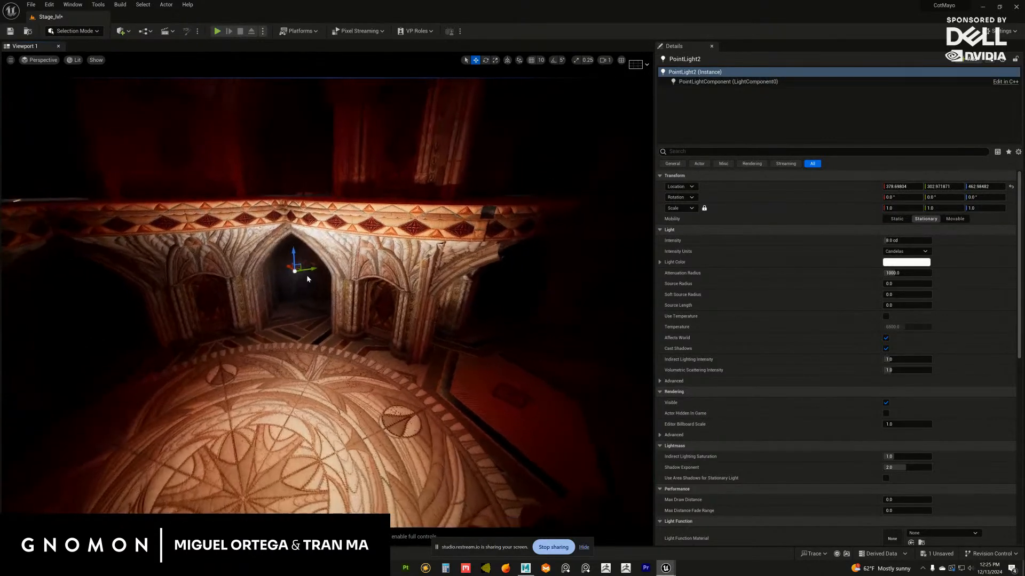
pyautogui.keyDown('alt'); pyautogui.moveTo(306, 275); pyautogui.dragTo(343, 324, button='right'); pyautogui.keyUp('alt')
pyautogui.keyDown('alt'); pyautogui.moveTo(343, 327); pyautogui.dragTo(303, 299); pyautogui.keyUp('alt')
pyautogui.keyDown('alt'); pyautogui.moveTo(302, 299); pyautogui.dragTo(326, 305, button='middle'); pyautogui.keyUp('alt')
pyautogui.keyDown('alt'); pyautogui.moveTo(326, 305); pyautogui.dragTo(346, 318, button='right'); pyautogui.keyUp('alt')
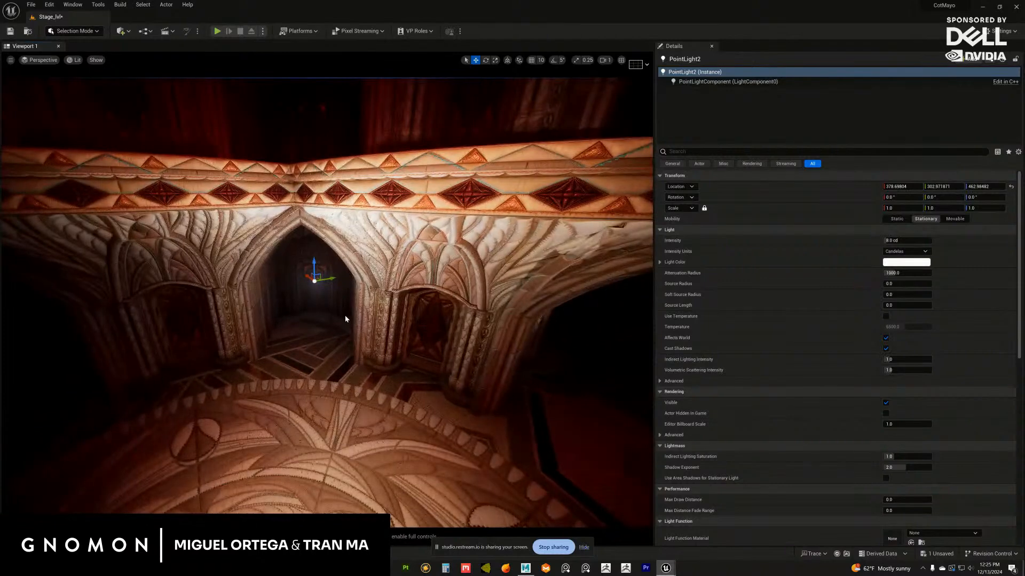
pyautogui.keyDown('alt'); pyautogui.moveTo(346, 318); pyautogui.dragTo(275, 286); pyautogui.keyUp('alt')
pyautogui.keyDown('alt'); pyautogui.moveTo(291, 309); pyautogui.dragTo(411, 373, button='right'); pyautogui.keyUp('alt')
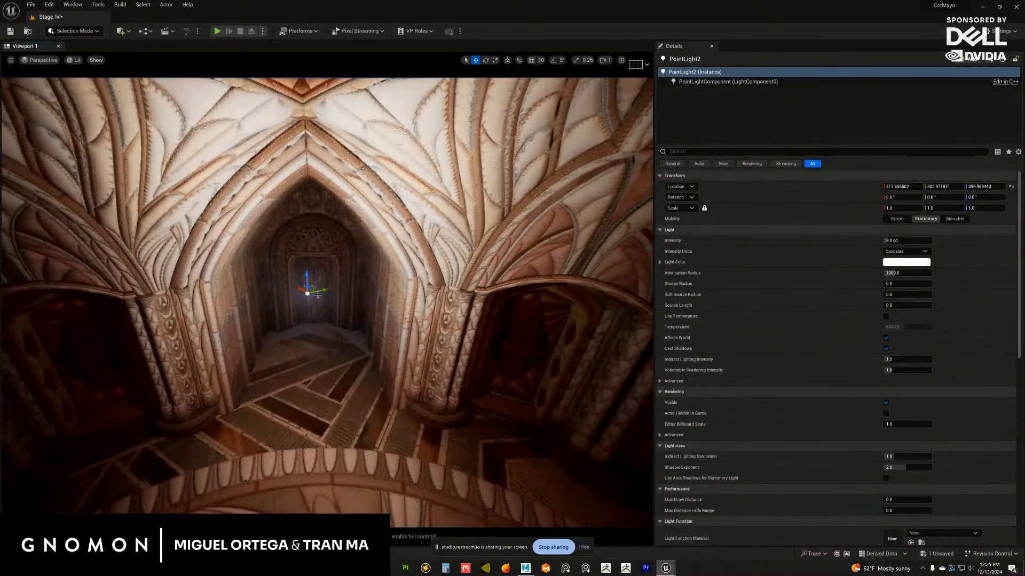
pyautogui.moveTo(321, 283); pyautogui.dragTo(305, 276)
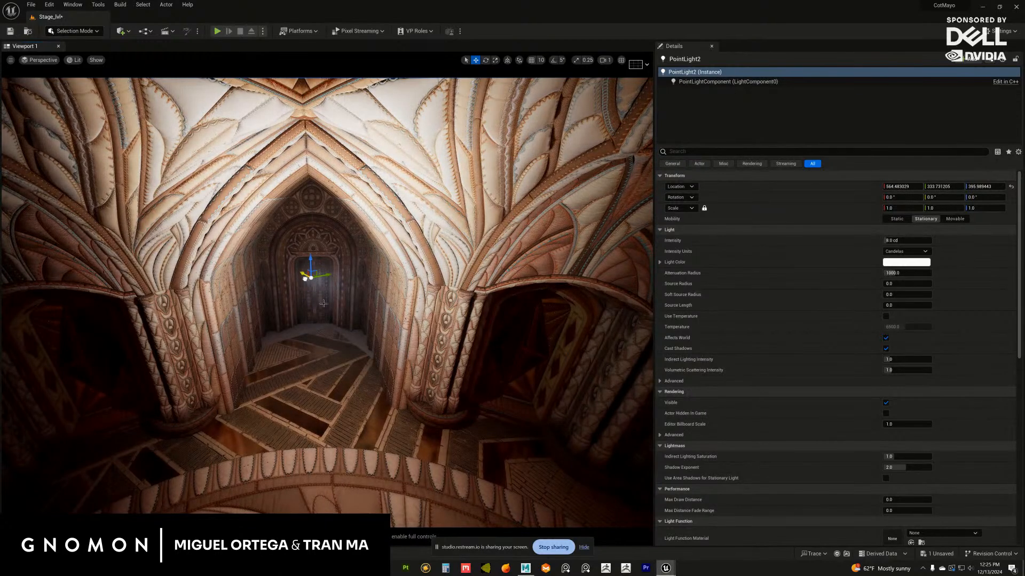
# Examine the point light's effect inside the pointed-arch alcove from several angles and from the wider hall
pyautogui.keyDown('alt'); pyautogui.moveTo(323, 303); pyautogui.dragTo(351, 338, button='right'); pyautogui.keyUp('alt')
pyautogui.keyDown('alt'); pyautogui.moveTo(350, 338); pyautogui.dragTo(313, 340); pyautogui.keyUp('alt')
pyautogui.press('f')
pyautogui.click(382, 337)
pyautogui.keyDown('alt'); pyautogui.moveTo(313, 340); pyautogui.dragTo(304, 320, button='right'); pyautogui.keyUp('alt')
pyautogui.keyDown('alt'); pyautogui.moveTo(366, 314); pyautogui.dragTo(336, 324, button='right'); pyautogui.keyUp('alt')
pyautogui.keyDown('alt'); pyautogui.moveTo(336, 323); pyautogui.dragTo(357, 332); pyautogui.keyUp('alt')
pyautogui.moveTo(357, 332)
pyautogui.keyDown('alt'); pyautogui.mouseDown(button='right')
pyautogui.moveTo(383, 372)
pyautogui.moveTo(369, 334)
pyautogui.mouseUp(button='right'); pyautogui.keyUp('alt')
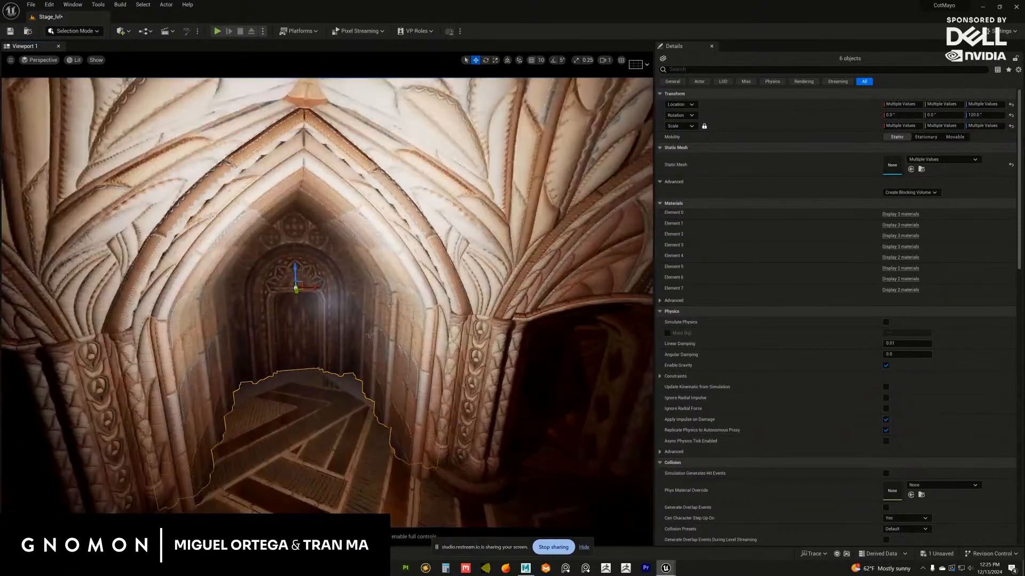
pyautogui.keyDown('alt'); pyautogui.moveTo(370, 335); pyautogui.dragTo(283, 266); pyautogui.keyUp('alt')
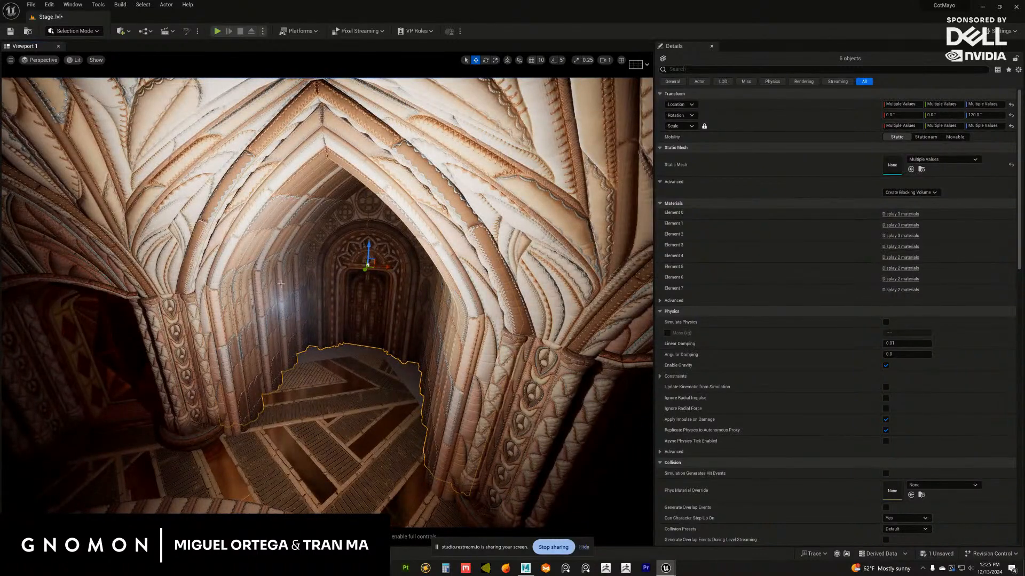
pyautogui.keyDown('alt'); pyautogui.moveTo(318, 319); pyautogui.dragTo(300, 307, button='right'); pyautogui.keyUp('alt')
pyautogui.keyDown('alt'); pyautogui.moveTo(300, 307); pyautogui.dragTo(335, 329); pyautogui.keyUp('alt')
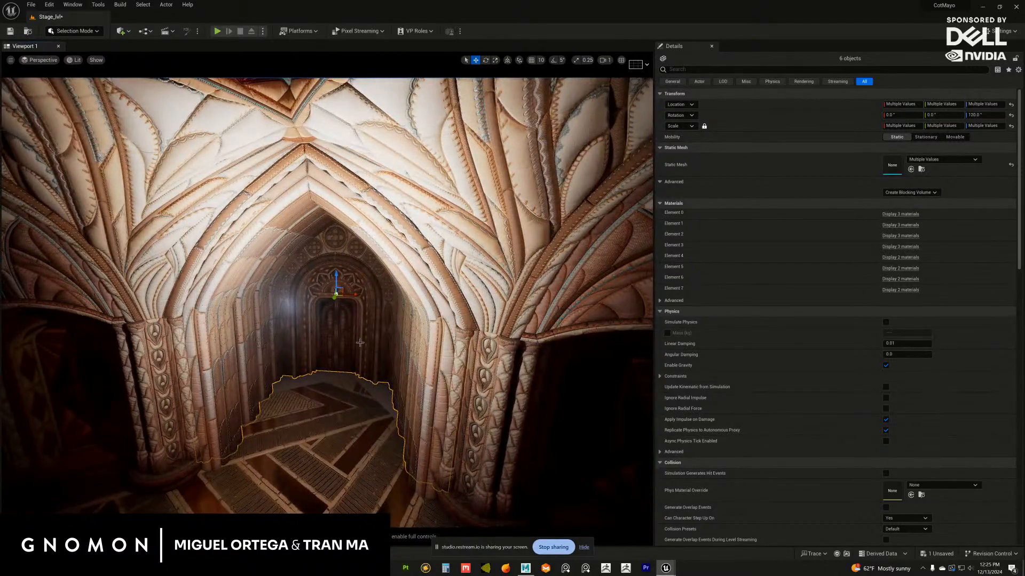
pyautogui.keyDown('alt'); pyautogui.moveTo(360, 342); pyautogui.dragTo(267, 336, button='right'); pyautogui.keyUp('alt')
pyautogui.keyDown('alt'); pyautogui.moveTo(266, 335); pyautogui.dragTo(331, 331); pyautogui.keyUp('alt')
pyautogui.keyDown('alt'); pyautogui.moveTo(331, 331); pyautogui.dragTo(288, 320, button='right'); pyautogui.keyUp('alt')
pyautogui.keyDown('alt'); pyautogui.moveTo(374, 305); pyautogui.dragTo(403, 301); pyautogui.keyUp('alt')
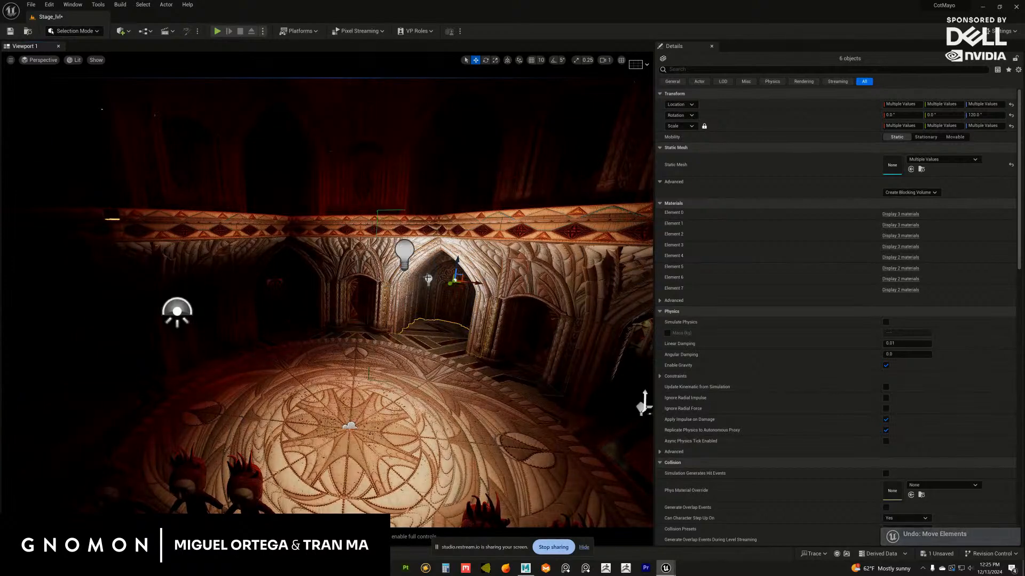
# Duplicate the alcove point light into the other ground-floor pointed arch, at about X 656, Y -413, Z 337
pyautogui.click(427, 278)
pyautogui.keyDown('alt'); pyautogui.moveTo(429, 280); pyautogui.dragTo(280, 274); pyautogui.keyUp('alt')
pyautogui.keyDown('alt'); pyautogui.moveTo(283, 313); pyautogui.dragTo(311, 247); pyautogui.keyUp('alt')
pyautogui.keyDown('alt'); pyautogui.moveTo(364, 357); pyautogui.dragTo(383, 324); pyautogui.keyUp('alt')
pyautogui.keyDown('alt'); pyautogui.moveTo(384, 325); pyautogui.dragTo(342, 304, button='right'); pyautogui.keyUp('alt')
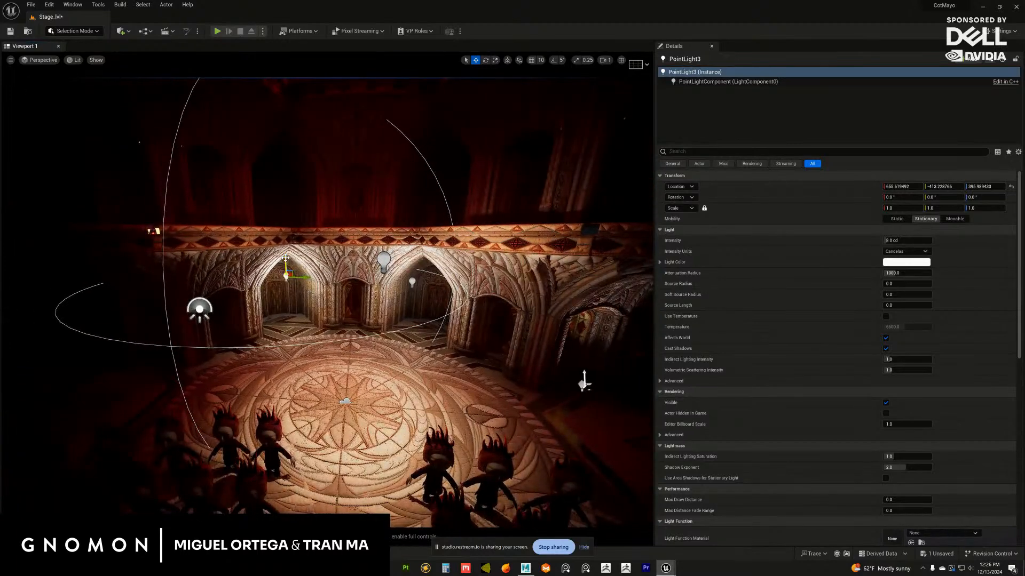
pyautogui.keyDown('alt'); pyautogui.moveTo(348, 268); pyautogui.dragTo(341, 288, button='middle'); pyautogui.keyUp('alt')
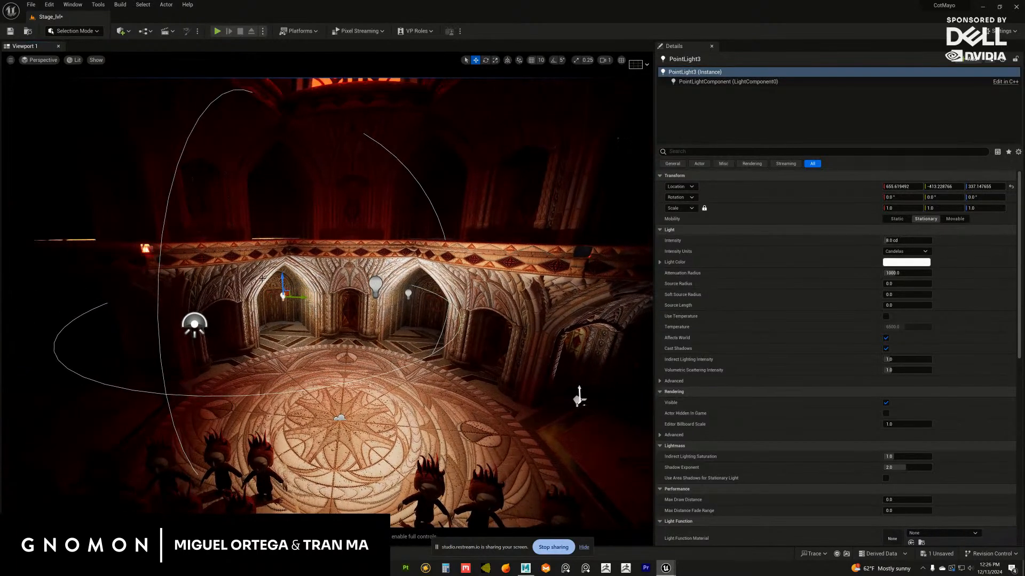
# Duplicate the point light up into the balcony-level arch, at about X 773, Y -473, Z 878
pyautogui.keyDown('alt'); pyautogui.moveTo(282, 278); pyautogui.dragTo(277, 185); pyautogui.keyUp('alt')
pyautogui.moveTo(280, 214)
pyautogui.keyDown('alt'); pyautogui.mouseDown()
pyautogui.moveTo(292, 291)
pyautogui.moveTo(291, 202)
pyautogui.moveTo(299, 214)
pyautogui.mouseUp(); pyautogui.keyUp('alt')
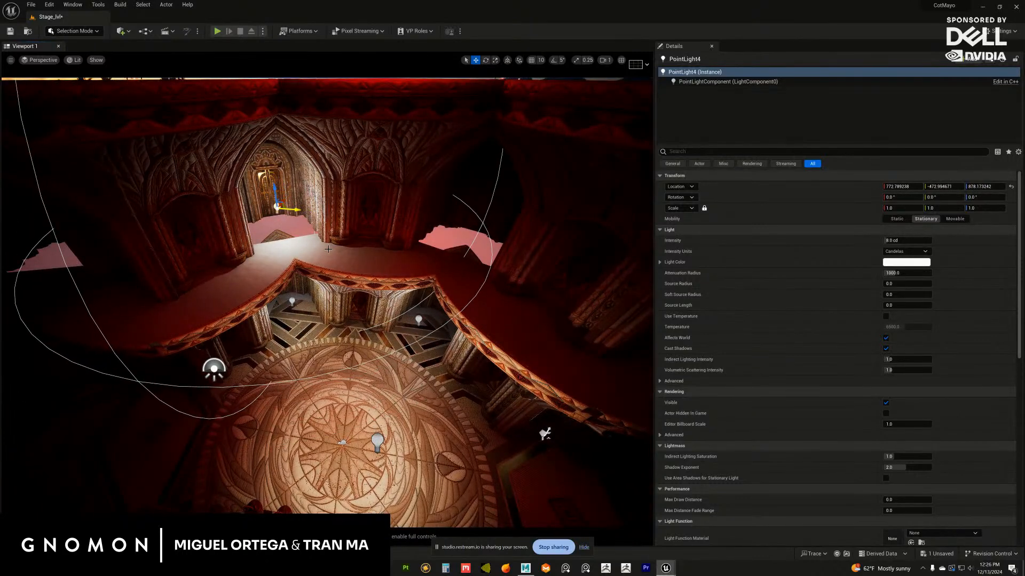
pyautogui.keyDown('alt'); pyautogui.moveTo(328, 250); pyautogui.dragTo(324, 190); pyautogui.keyUp('alt')
pyautogui.scroll(-5, 289, 287)
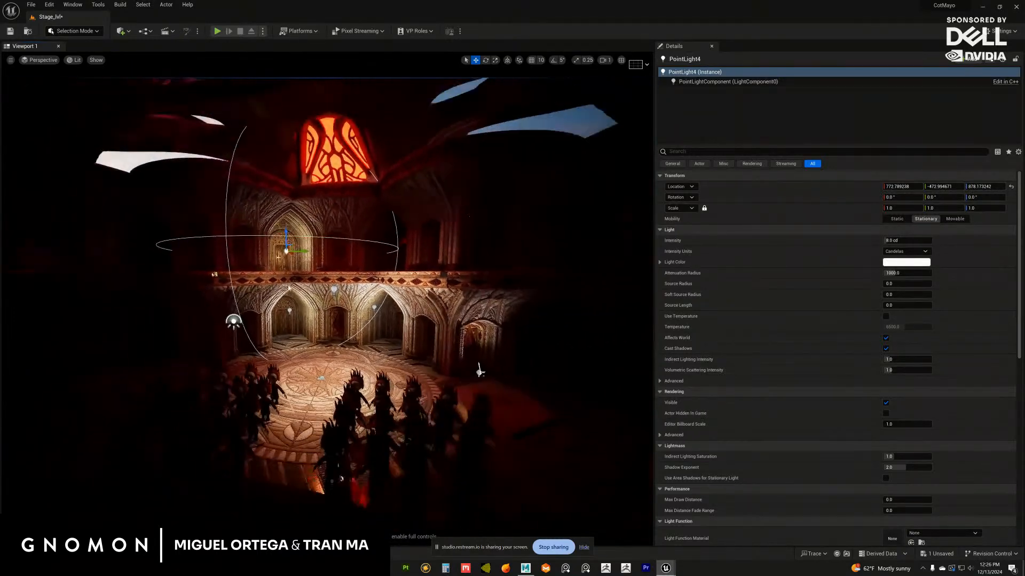
# Check the lit rotunda arches from behind the stage figure and again from the crowd
pyautogui.keyDown('alt'); pyautogui.moveTo(301, 326); pyautogui.dragTo(303, 297); pyautogui.keyUp('alt')
pyautogui.scroll(-3, 328, 314)
pyautogui.scroll(-5, 302, 297)
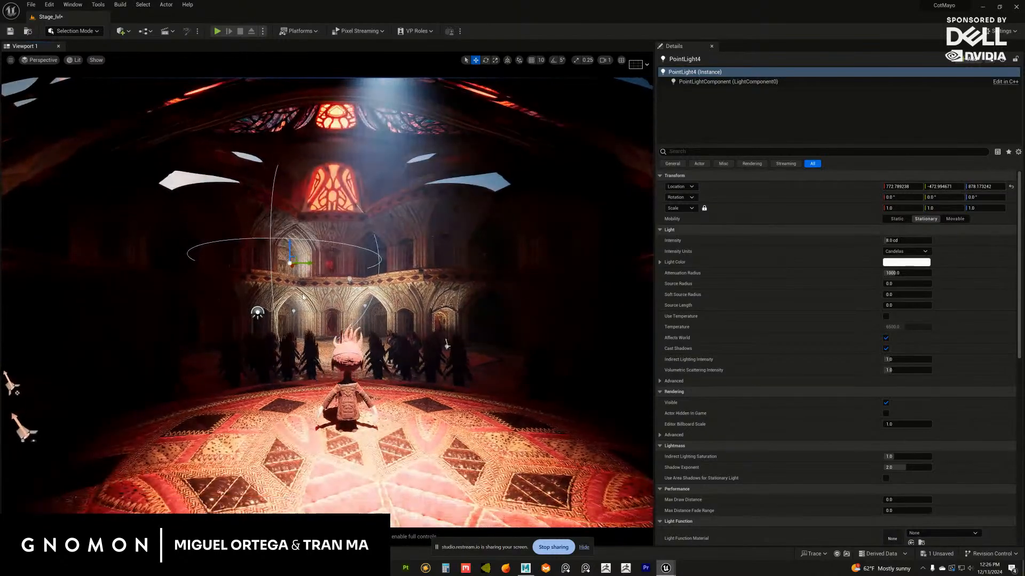
pyautogui.scroll(5, 303, 297)
pyautogui.keyDown('alt'); pyautogui.moveTo(342, 343); pyautogui.dragTo(331, 332); pyautogui.keyUp('alt')
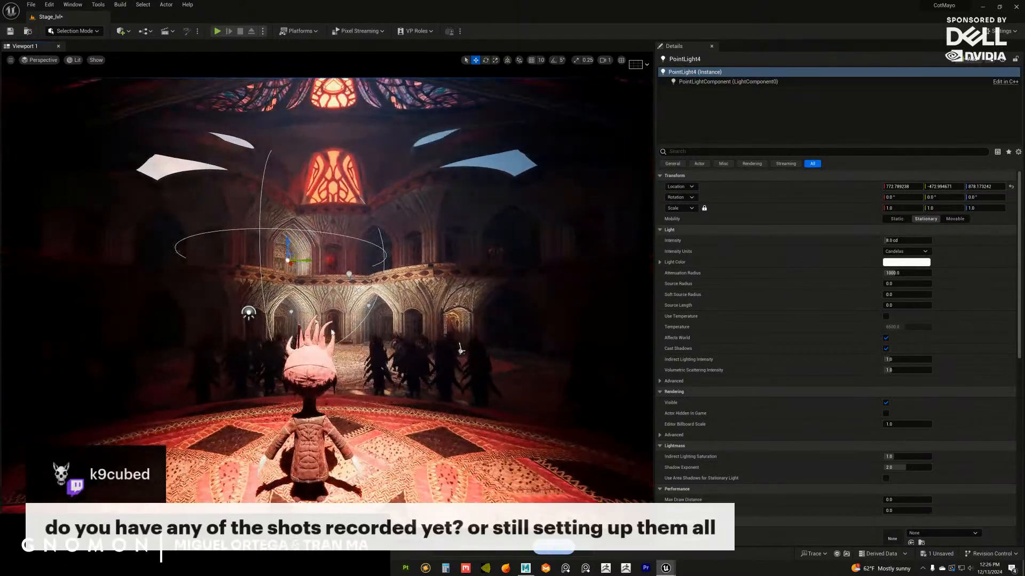
pyautogui.keyDown('alt'); pyautogui.moveTo(332, 332); pyautogui.dragTo(335, 350, button='middle'); pyautogui.keyUp('alt')
pyautogui.scroll(2, 321, 331)
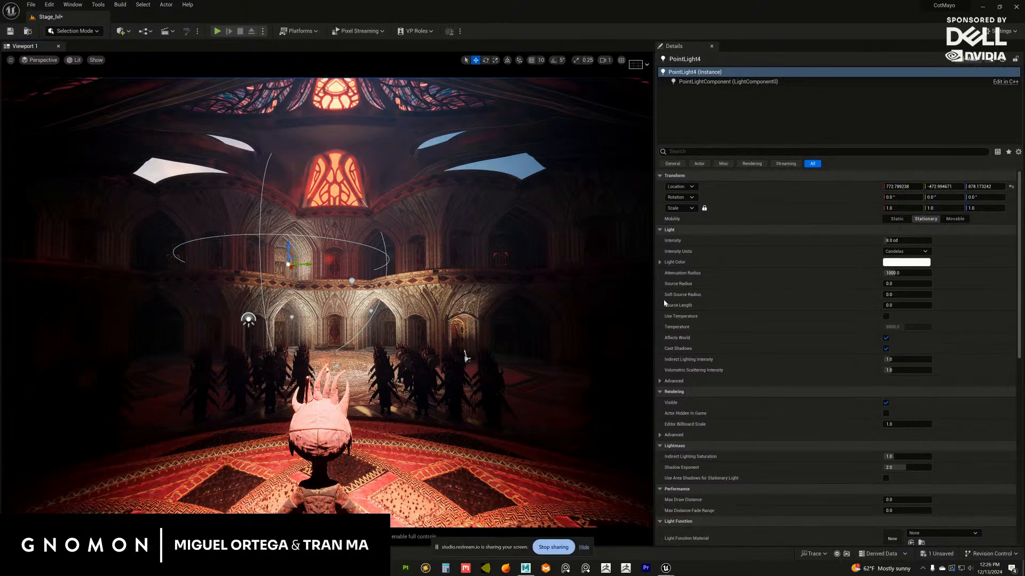
pyautogui.scroll(5, 466, 357)
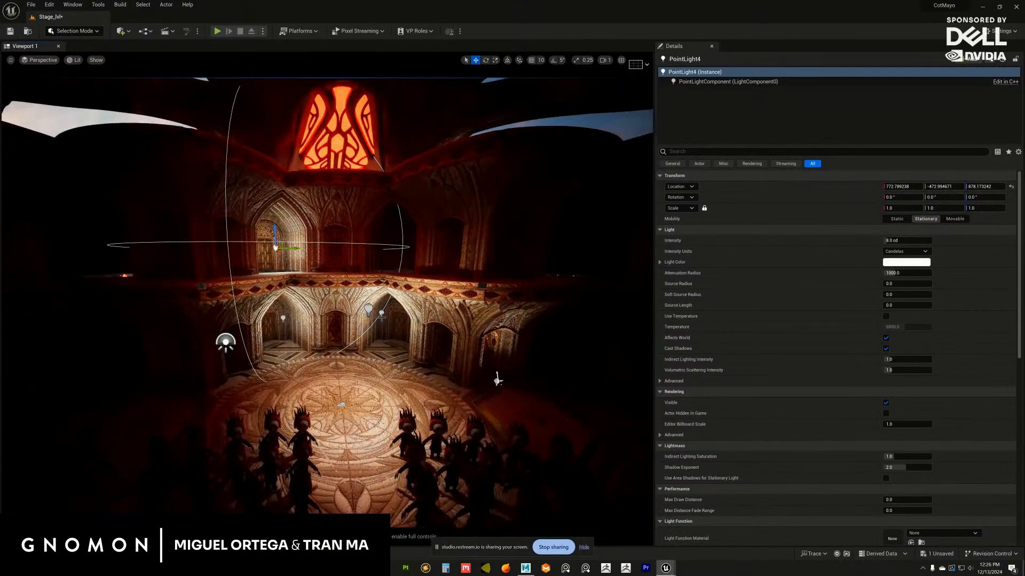
# Select the three arch point lights and set their attenuation radius to 500 and colour temperature to 5000
pyautogui.keyDown('ctrl'); pyautogui.click(381, 316); pyautogui.keyUp('ctrl')
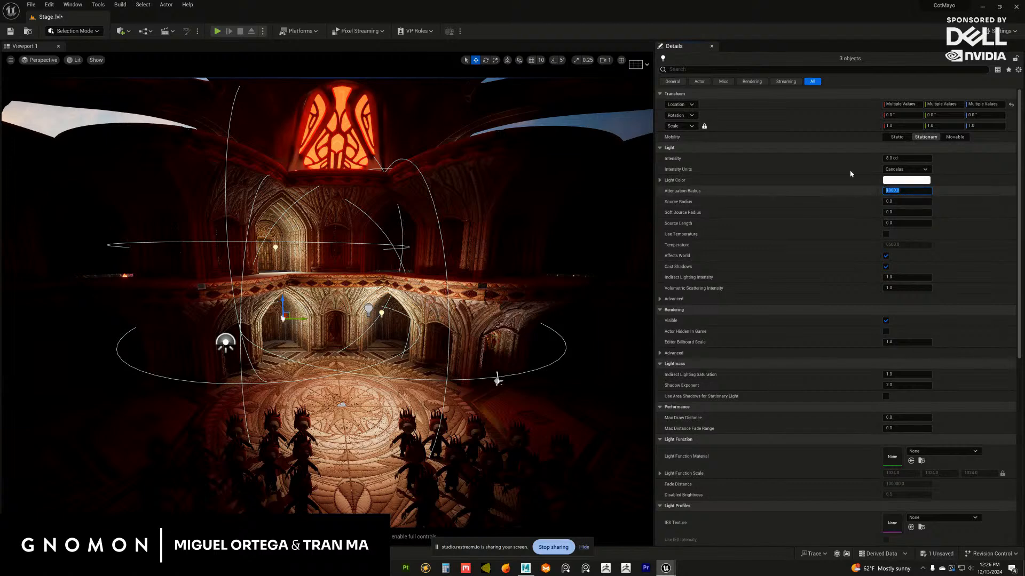
pyautogui.press('Return')
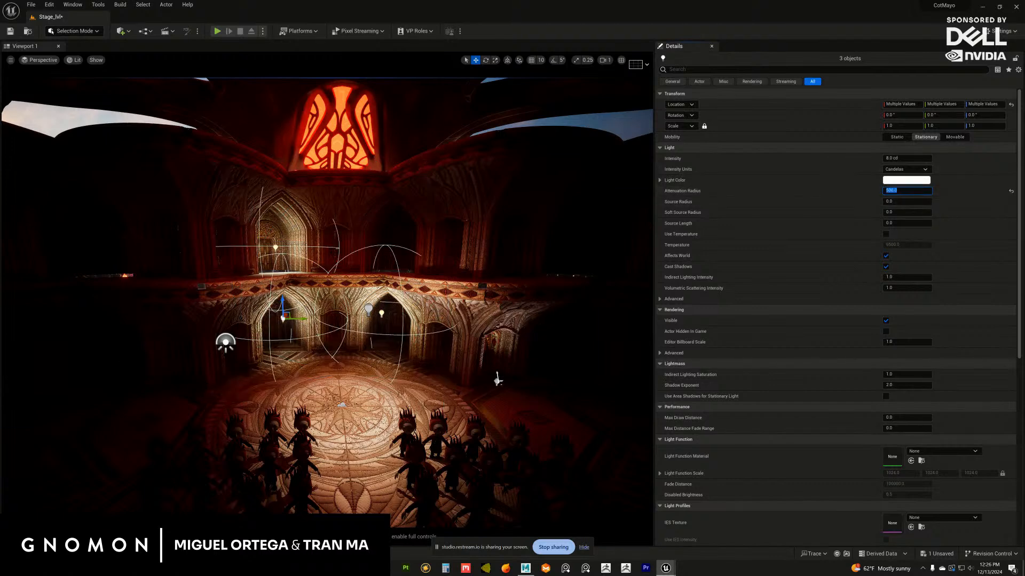
pyautogui.click(886, 235)
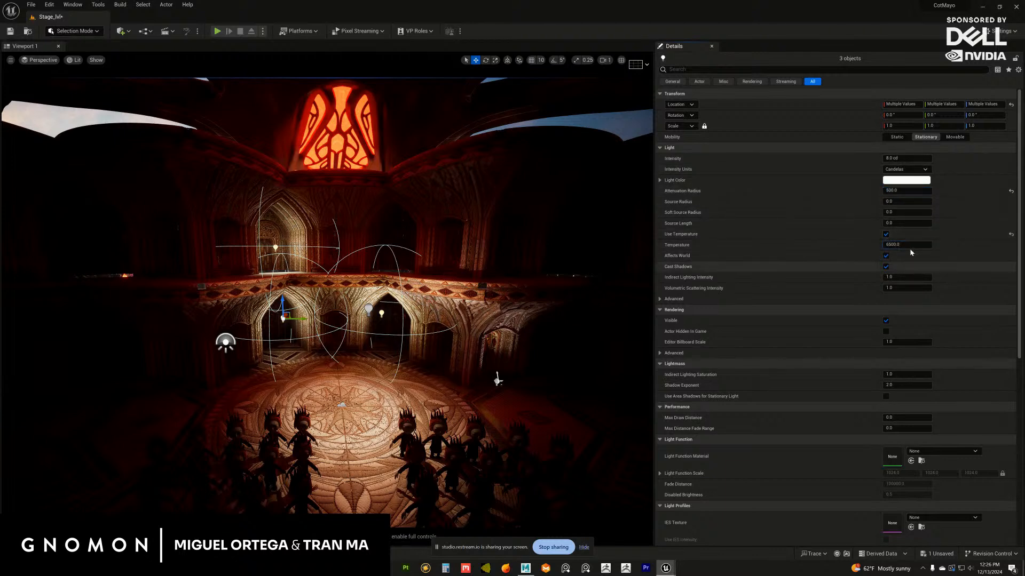
pyautogui.moveTo(907, 245); pyautogui.dragTo(884, 246)
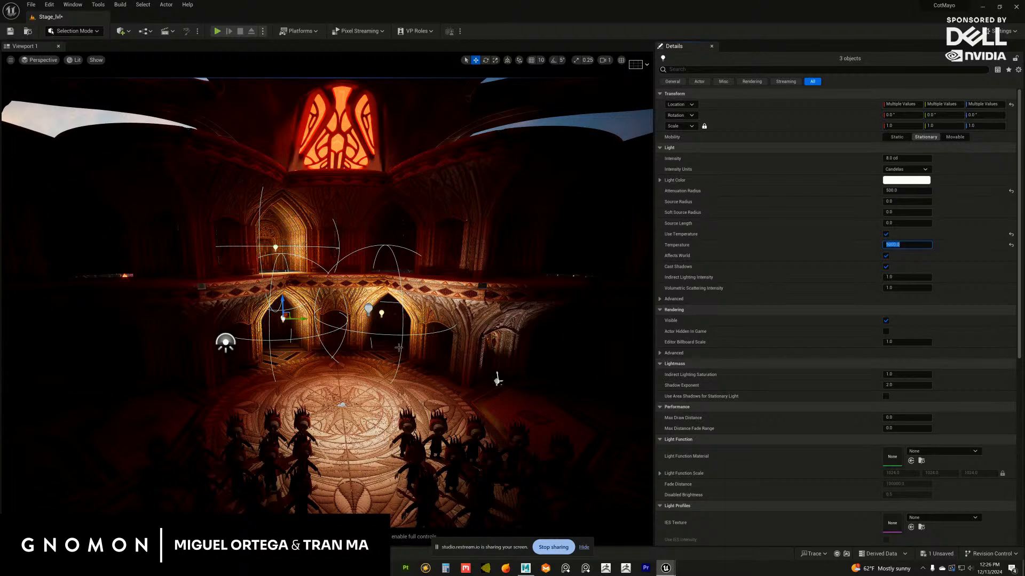
# Lower the intensity of the three selected arch point lights
pyautogui.keyDown('alt'); pyautogui.moveTo(399, 348); pyautogui.dragTo(338, 290, button='middle'); pyautogui.keyUp('alt')
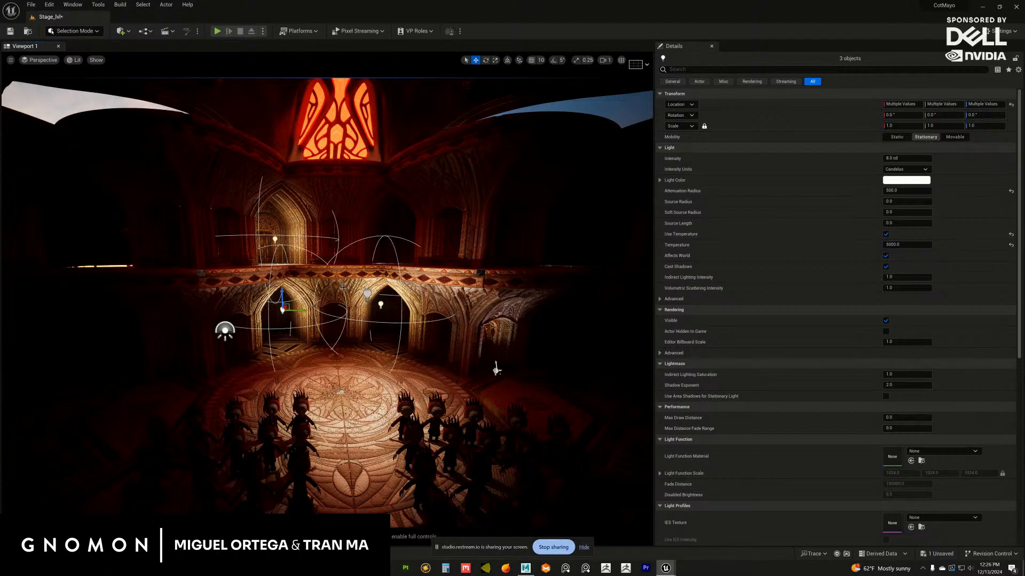
pyautogui.keyDown('alt'); pyautogui.moveTo(342, 277); pyautogui.dragTo(311, 289, button='middle'); pyautogui.keyUp('alt')
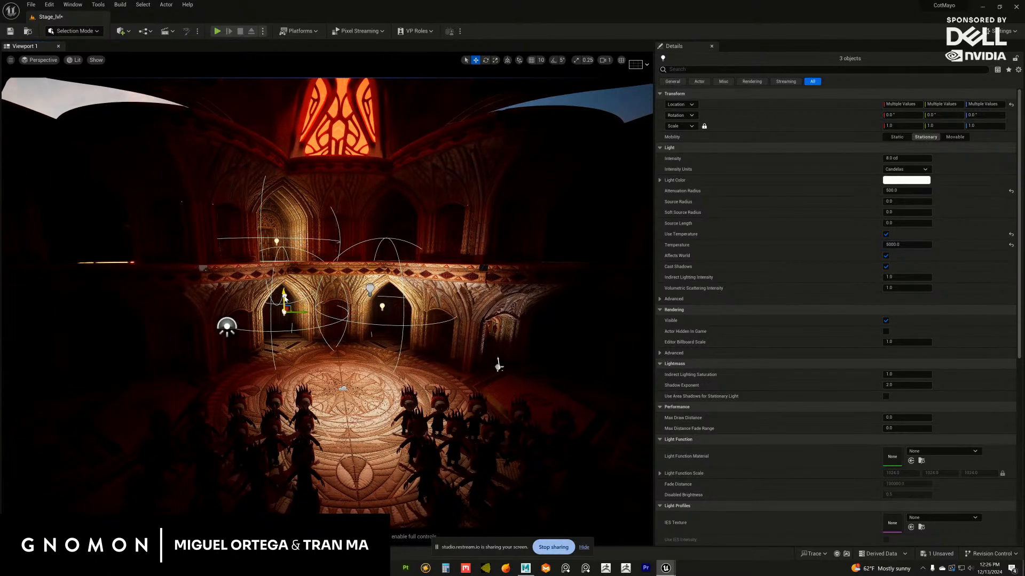
pyautogui.keyDown('alt'); pyautogui.moveTo(322, 323); pyautogui.dragTo(328, 328); pyautogui.keyUp('alt')
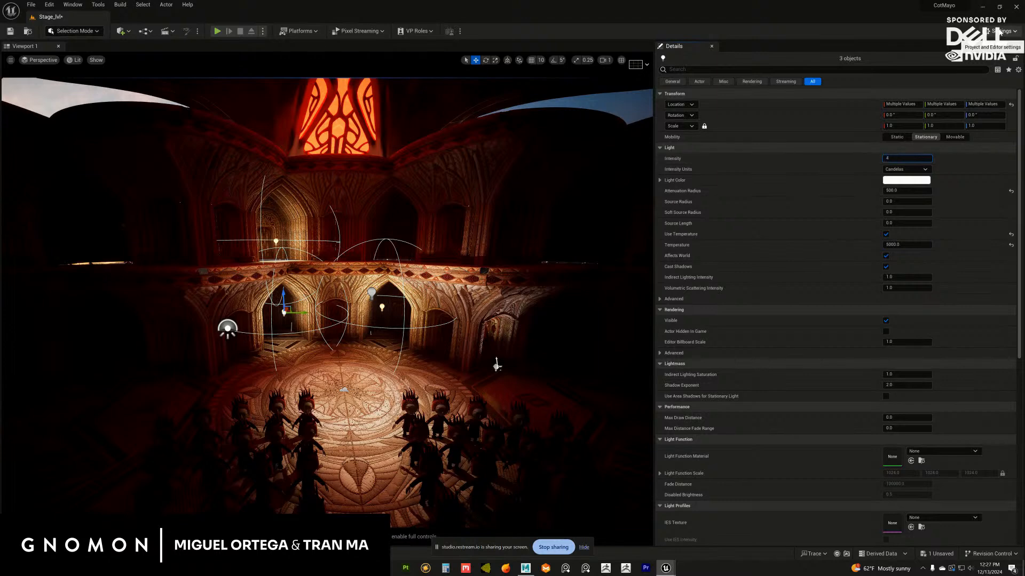
pyautogui.click(346, 377)
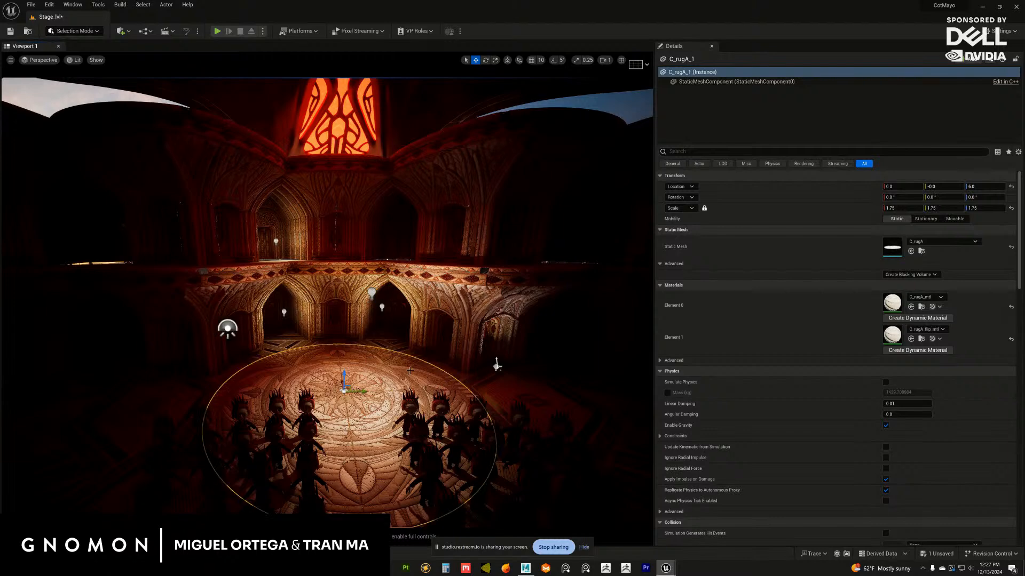
# Review the dimmed rotunda lighting from behind the crowd without editor overlays, and turn to face the stage
pyautogui.keyDown('alt'); pyautogui.moveTo(414, 395); pyautogui.dragTo(365, 390, button='right'); pyautogui.keyUp('alt')
pyautogui.keyDown('alt'); pyautogui.moveTo(365, 389); pyautogui.dragTo(341, 339); pyautogui.keyUp('alt')
pyautogui.keyDown('alt'); pyautogui.moveTo(342, 339); pyautogui.dragTo(400, 342, button='right'); pyautogui.keyUp('alt')
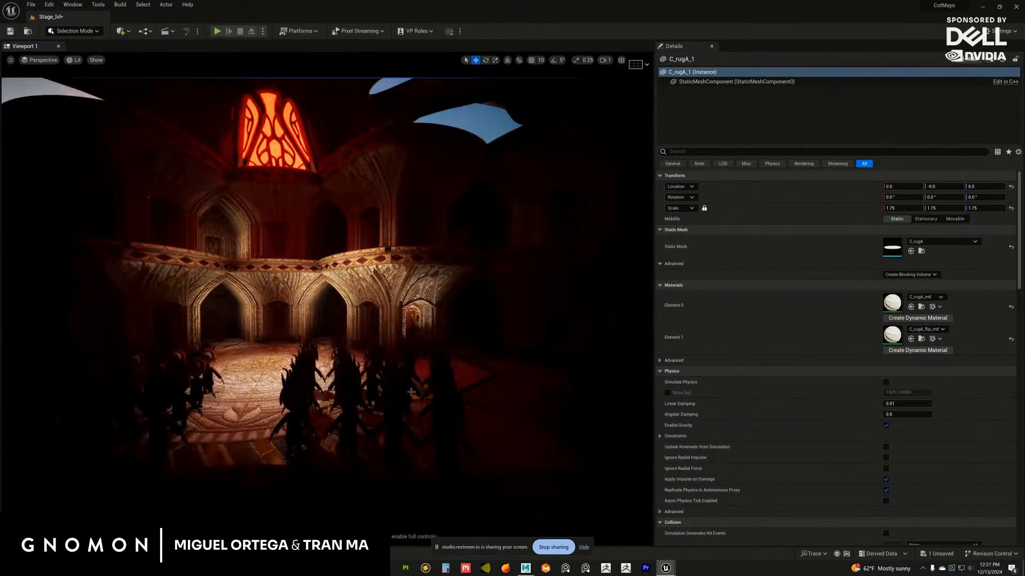
pyautogui.keyDown('alt'); pyautogui.moveTo(401, 341); pyautogui.dragTo(426, 338); pyautogui.keyUp('alt')
pyautogui.click(433, 312)
pyautogui.keyDown('alt'); pyautogui.moveTo(409, 274); pyautogui.dragTo(326, 295); pyautogui.keyUp('alt')
pyautogui.keyDown('alt'); pyautogui.moveTo(326, 295); pyautogui.dragTo(386, 373, button='right'); pyautogui.keyUp('alt')
pyautogui.keyDown('alt'); pyautogui.moveTo(386, 372); pyautogui.dragTo(373, 331); pyautogui.keyUp('alt')
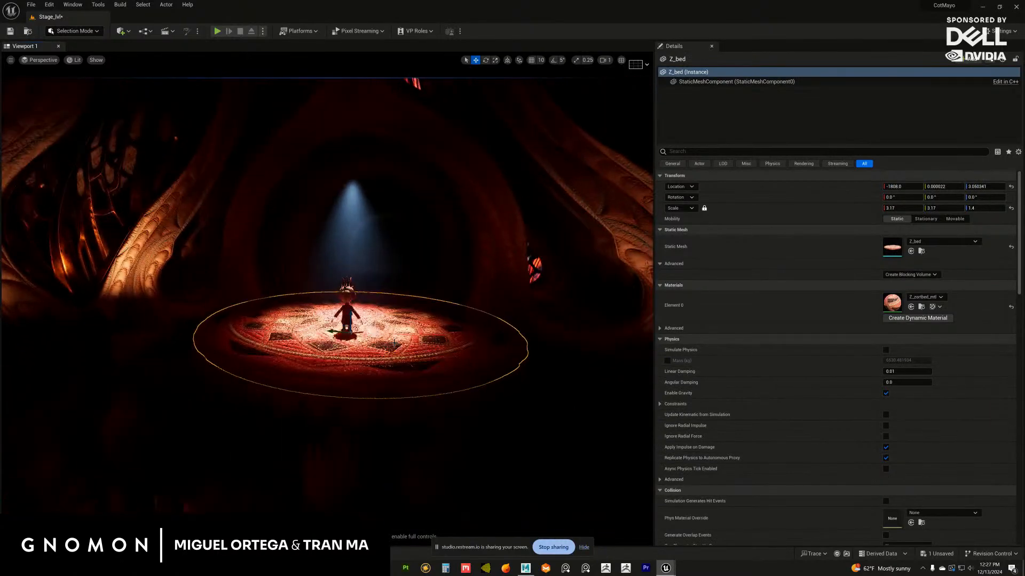
# Examine the spotlit figure and patterned stage rug from close up and from farther back
pyautogui.keyDown('alt'); pyautogui.moveTo(373, 331); pyautogui.dragTo(441, 373, button='right'); pyautogui.keyUp('alt')
pyautogui.keyDown('alt'); pyautogui.moveTo(442, 373); pyautogui.dragTo(370, 387); pyautogui.keyUp('alt')
pyautogui.keyDown('ctrl'); pyautogui.click(361, 405); pyautogui.keyUp('ctrl')
pyautogui.keyDown('alt'); pyautogui.moveTo(369, 387); pyautogui.dragTo(405, 387, button='right'); pyautogui.keyUp('alt')
pyautogui.keyDown('alt'); pyautogui.moveTo(368, 341); pyautogui.dragTo(361, 365, button='middle'); pyautogui.keyUp('alt')
pyautogui.keyDown('alt'); pyautogui.moveTo(362, 365); pyautogui.dragTo(419, 352, button='right'); pyautogui.keyUp('alt')
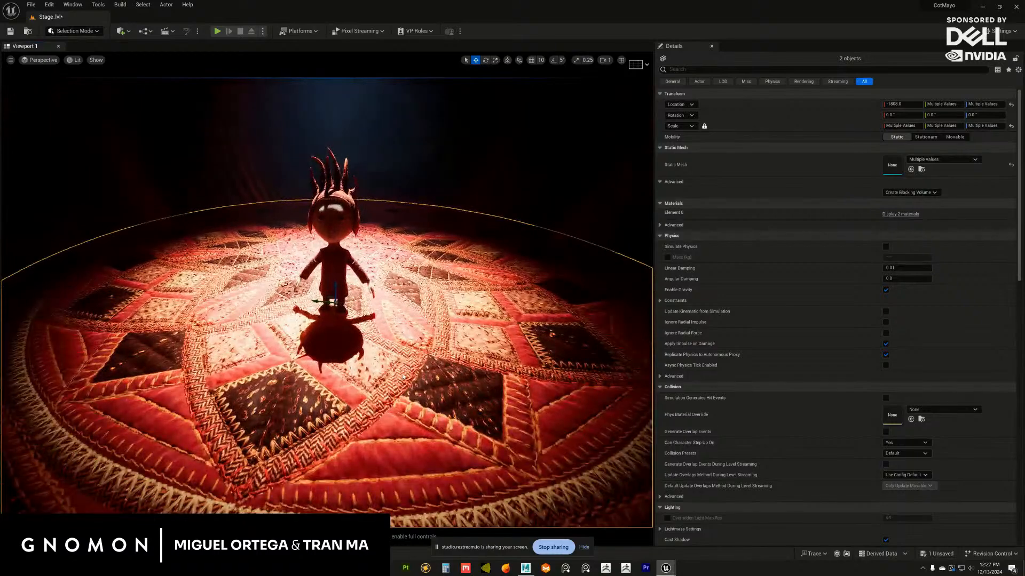
pyautogui.keyDown('alt'); pyautogui.moveTo(379, 359); pyautogui.dragTo(403, 354); pyautogui.keyUp('alt')
pyautogui.keyDown('alt'); pyautogui.moveTo(409, 359); pyautogui.dragTo(380, 353, button='right'); pyautogui.keyUp('alt')
pyautogui.keyDown('alt'); pyautogui.moveTo(380, 350); pyautogui.dragTo(383, 321); pyautogui.keyUp('alt')
pyautogui.keyDown('alt'); pyautogui.moveTo(382, 320); pyautogui.dragTo(366, 315, button='right'); pyautogui.keyUp('alt')
pyautogui.keyDown('alt'); pyautogui.moveTo(366, 315); pyautogui.dragTo(365, 330, button='middle'); pyautogui.keyUp('alt')
pyautogui.keyDown('alt'); pyautogui.moveTo(365, 329); pyautogui.dragTo(360, 300); pyautogui.keyUp('alt')
pyautogui.keyDown('alt'); pyautogui.moveTo(359, 297); pyautogui.dragTo(377, 323, button='middle'); pyautogui.keyUp('alt')
pyautogui.keyDown('alt'); pyautogui.moveTo(376, 324); pyautogui.dragTo(343, 293, button='right'); pyautogui.keyUp('alt')
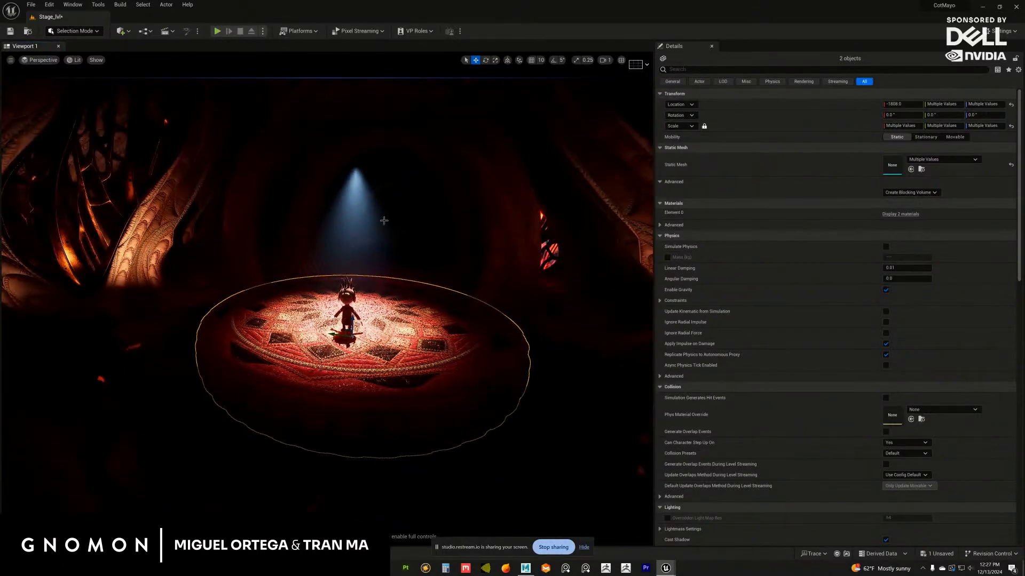
# Select the spot light above the stage figure and examine its cone against the surrounding hall
pyautogui.keyDown('alt'); pyautogui.moveTo(370, 255); pyautogui.dragTo(387, 291, button='middle'); pyautogui.keyUp('alt')
pyautogui.keyDown('alt'); pyautogui.moveTo(386, 290); pyautogui.dragTo(394, 267); pyautogui.keyUp('alt')
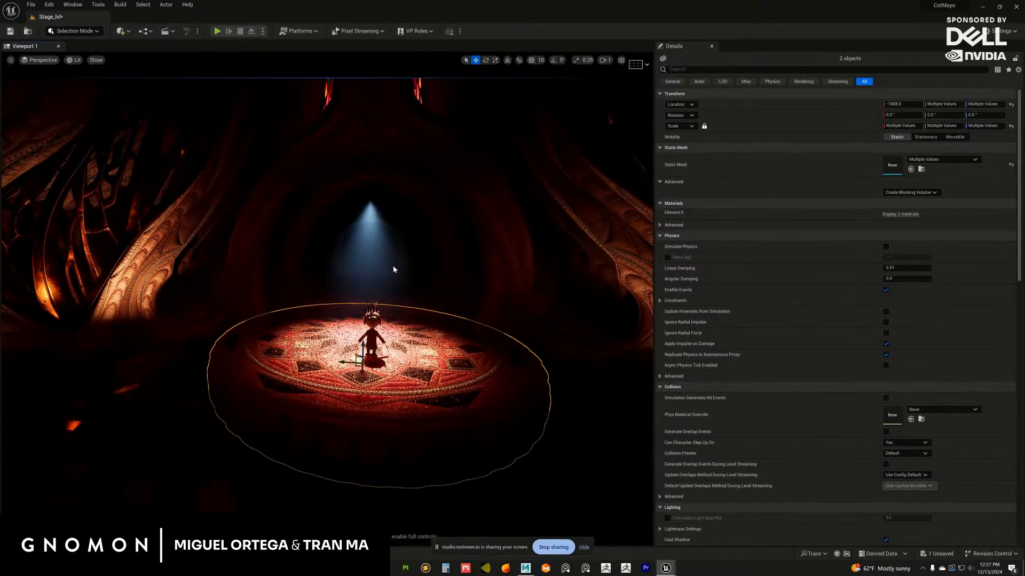
pyautogui.keyDown('alt'); pyautogui.moveTo(392, 263); pyautogui.dragTo(372, 232, button='right'); pyautogui.keyUp('alt')
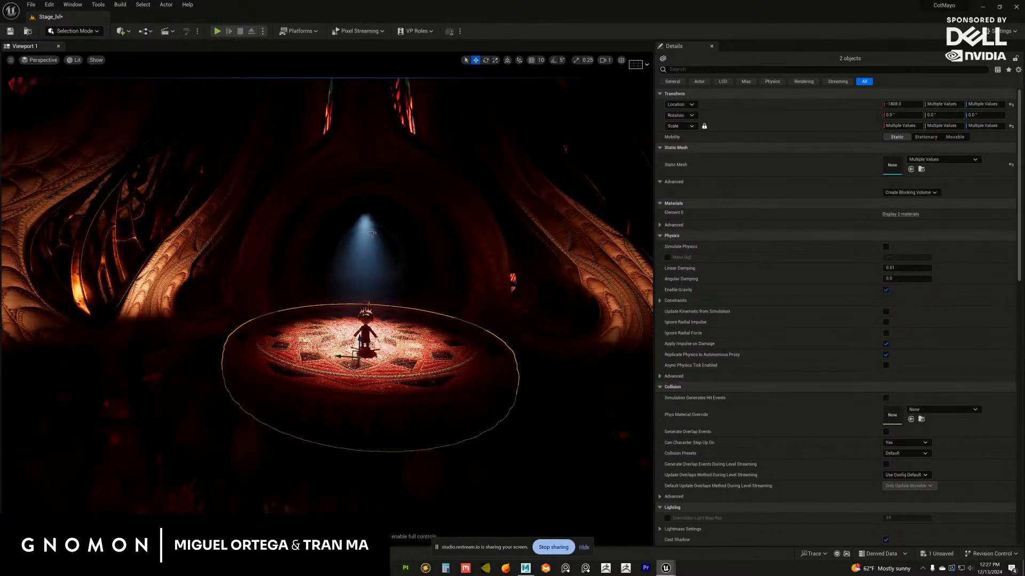
pyautogui.click(363, 213)
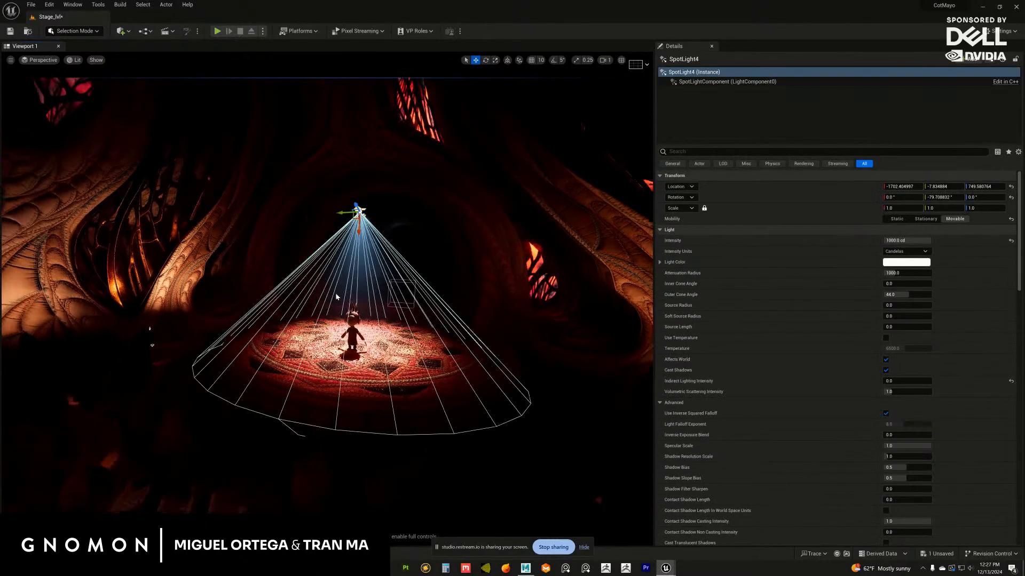
pyautogui.keyDown('alt'); pyautogui.moveTo(354, 304); pyautogui.dragTo(434, 337); pyautogui.keyUp('alt')
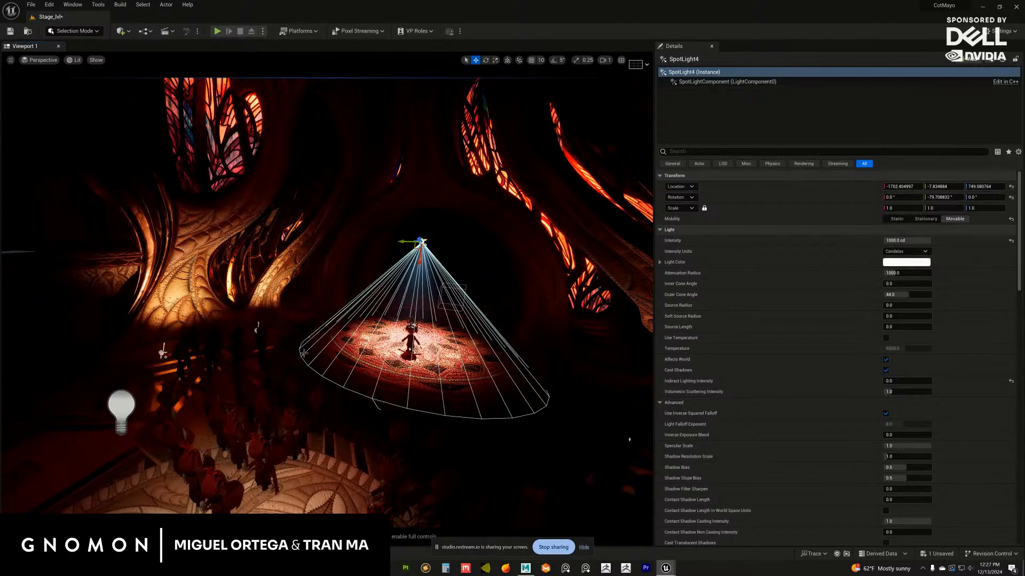
pyautogui.keyDown('alt'); pyautogui.moveTo(303, 353); pyautogui.dragTo(411, 252); pyautogui.keyUp('alt')
# Reposition the warm point light beside the rotunda pillar under the balcony to about X -237, Y 647, Z 552
pyautogui.click(229, 305)
pyautogui.moveTo(397, 391); pyautogui.dragTo(407, 361)
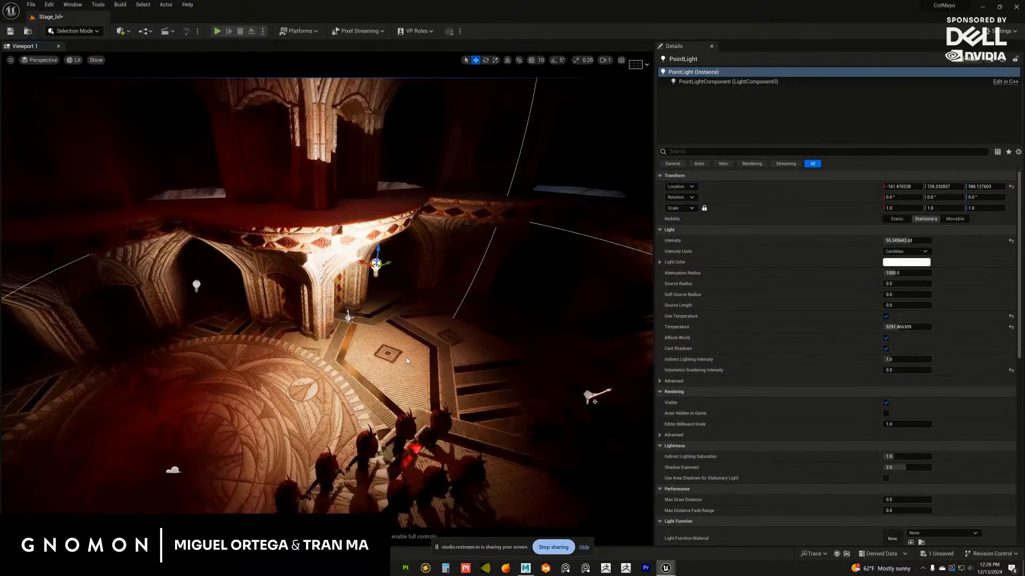
pyautogui.keyDown('alt'); pyautogui.moveTo(407, 361); pyautogui.dragTo(414, 341, button='right'); pyautogui.keyUp('alt')
pyautogui.moveTo(377, 250); pyautogui.dragTo(338, 272)
pyautogui.keyDown('alt'); pyautogui.moveTo(337, 297); pyautogui.dragTo(352, 309, button='right'); pyautogui.keyUp('alt')
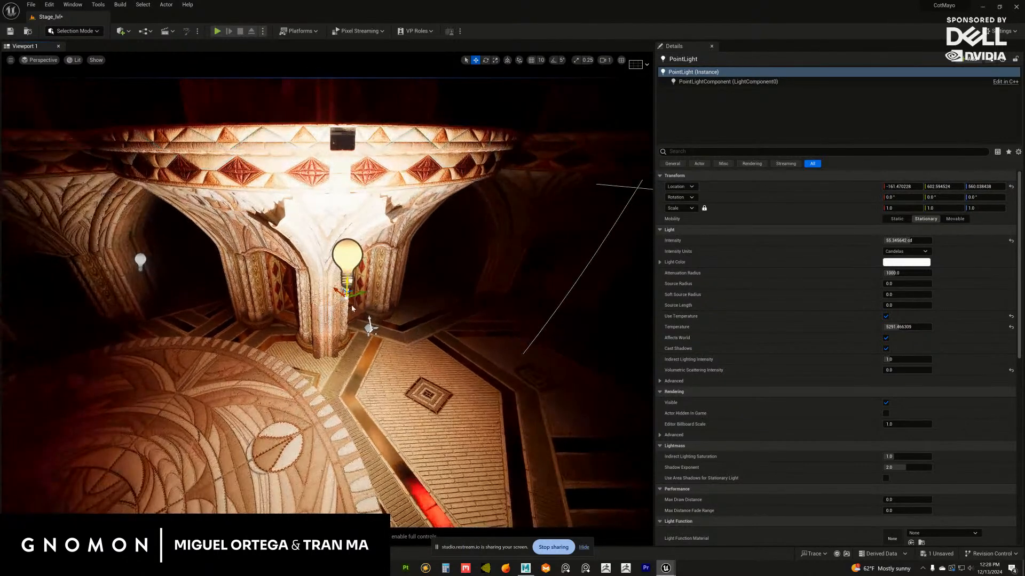
pyautogui.keyDown('alt'); pyautogui.moveTo(335, 310); pyautogui.dragTo(258, 263); pyautogui.keyUp('alt')
pyautogui.click(330, 293)
pyautogui.keyDown('alt'); pyautogui.moveTo(259, 253); pyautogui.dragTo(427, 308); pyautogui.keyUp('alt')
pyautogui.click(418, 342)
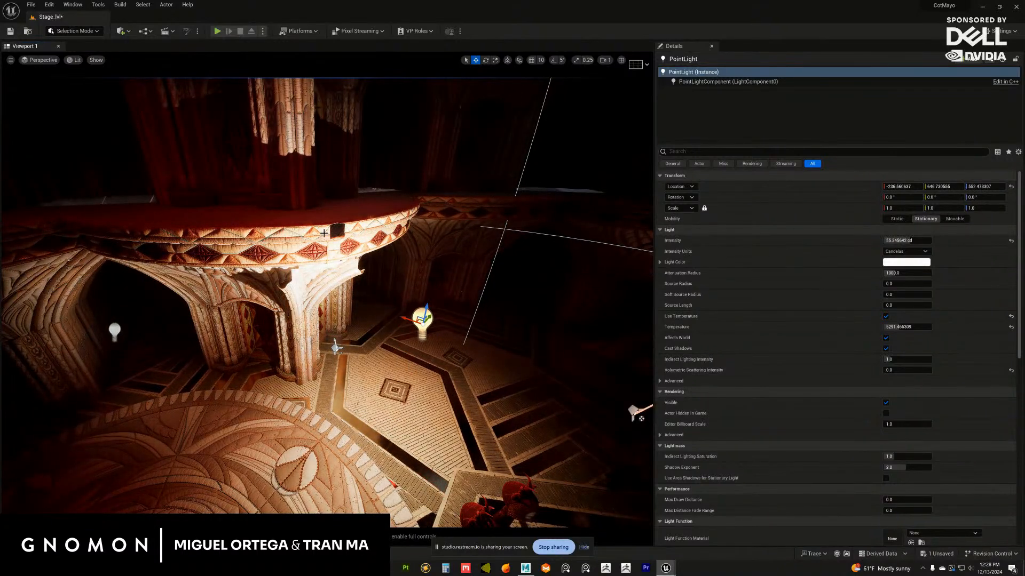
# Examine the lighting on the pillar below the balcony and on the carved column above it
pyautogui.keyDown('alt'); pyautogui.moveTo(342, 280); pyautogui.dragTo(235, 282); pyautogui.keyUp('alt')
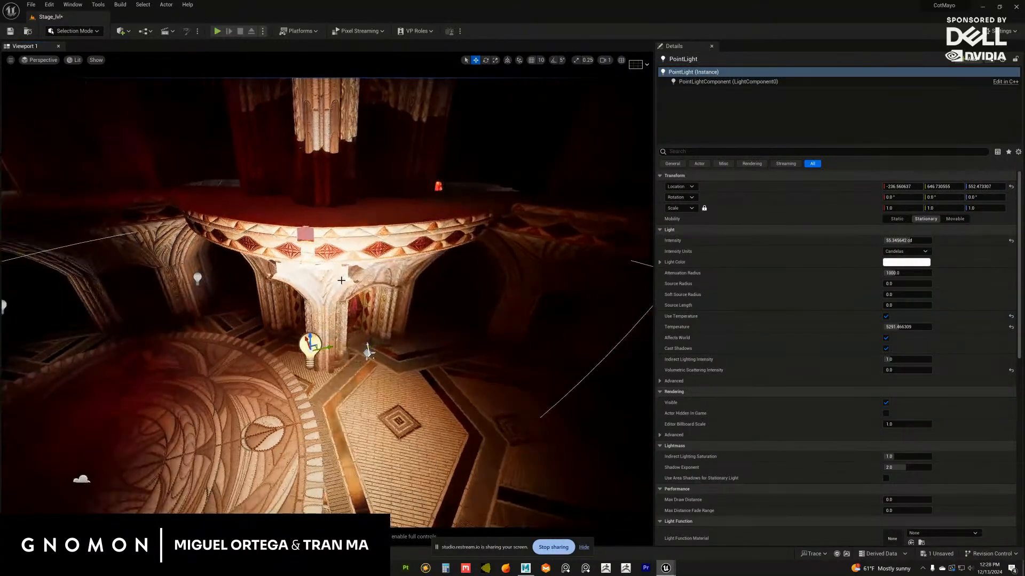
pyautogui.moveTo(321, 289)
pyautogui.keyDown('alt'); pyautogui.mouseDown()
pyautogui.moveTo(361, 288)
pyautogui.moveTo(328, 287)
pyautogui.mouseUp(); pyautogui.keyUp('alt')
pyautogui.keyDown('alt'); pyautogui.moveTo(330, 267); pyautogui.dragTo(334, 310, button='middle'); pyautogui.keyUp('alt')
pyautogui.keyDown('alt'); pyautogui.moveTo(334, 310); pyautogui.dragTo(339, 220, button='right'); pyautogui.keyUp('alt')
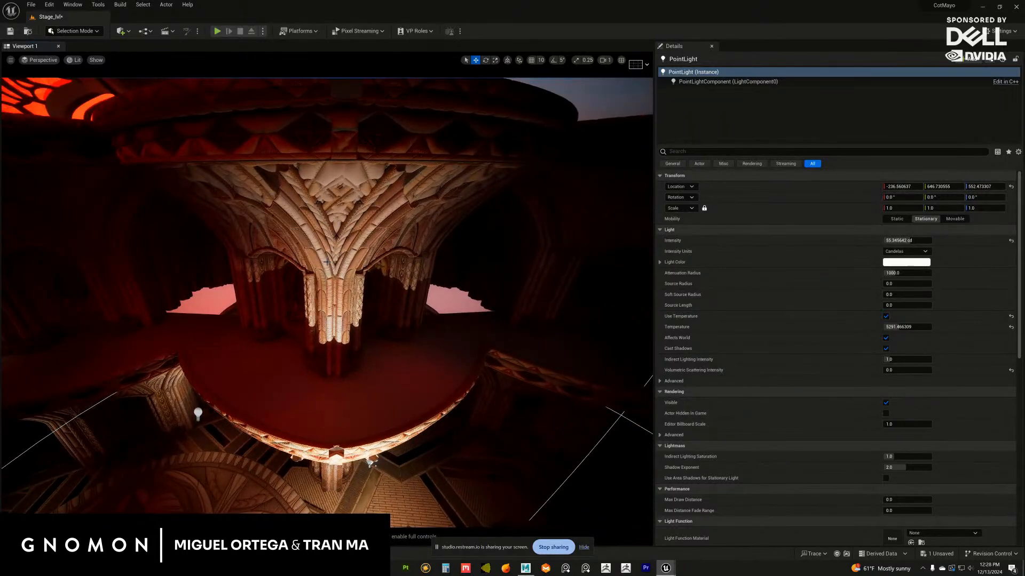
pyautogui.keyDown('alt'); pyautogui.moveTo(326, 261); pyautogui.dragTo(336, 283); pyautogui.keyUp('alt')
pyautogui.keyDown('alt'); pyautogui.moveTo(336, 267); pyautogui.dragTo(342, 293, button='middle'); pyautogui.keyUp('alt')
pyautogui.keyDown('alt'); pyautogui.moveTo(344, 272); pyautogui.dragTo(396, 295, button='right'); pyautogui.keyUp('alt')
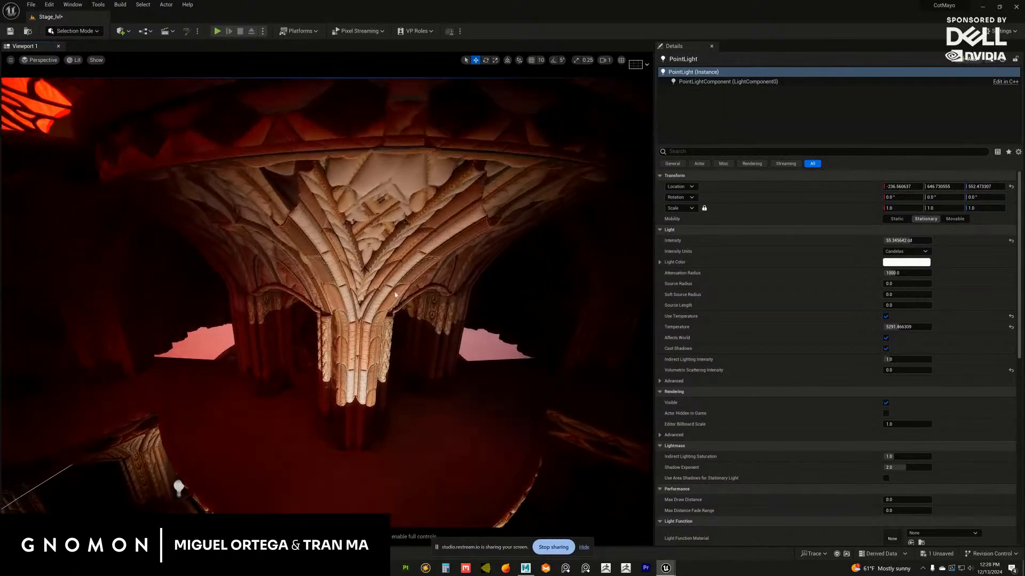
pyautogui.keyDown('alt'); pyautogui.moveTo(395, 294); pyautogui.dragTo(343, 141); pyautogui.keyUp('alt')
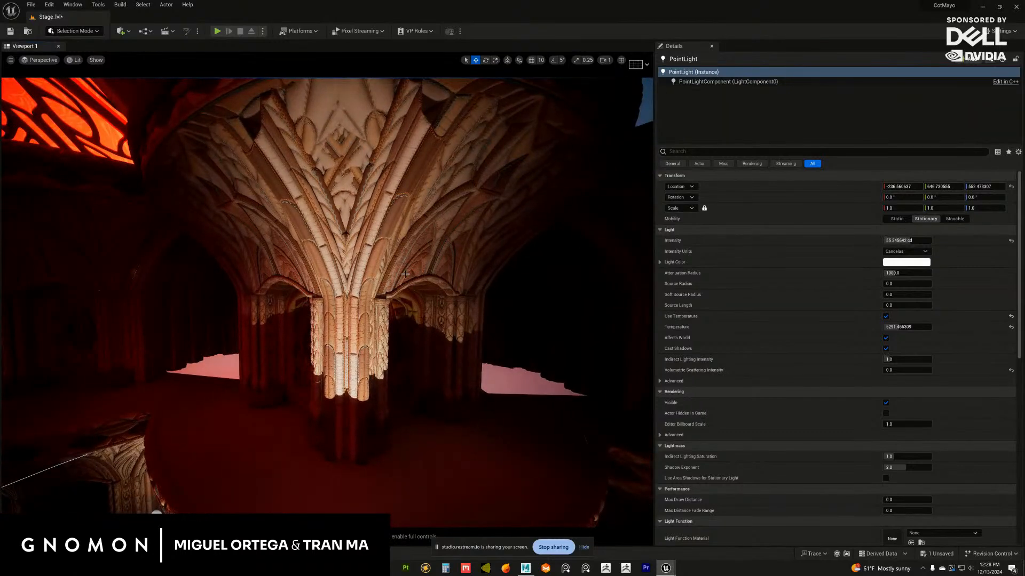
# Select the nine H_rotundaA static mesh pieces that form the ring of arches and balcony around the hall
pyautogui.keyDown('alt'); pyautogui.moveTo(405, 274); pyautogui.dragTo(349, 240, button='right'); pyautogui.keyUp('alt')
pyautogui.keyDown('alt'); pyautogui.moveTo(350, 299); pyautogui.dragTo(347, 160, button='middle'); pyautogui.keyUp('alt')
pyautogui.keyDown('alt'); pyautogui.moveTo(346, 272); pyautogui.dragTo(359, 300); pyautogui.keyUp('alt')
pyautogui.click(378, 299)
pyautogui.keyDown('ctrl'); pyautogui.click(296, 301); pyautogui.keyUp('ctrl')
pyautogui.keyDown('alt'); pyautogui.moveTo(294, 302); pyautogui.dragTo(342, 288); pyautogui.keyUp('alt')
pyautogui.keyDown('ctrl'); pyautogui.click(449, 244); pyautogui.keyUp('ctrl')
pyautogui.keyDown('alt'); pyautogui.moveTo(464, 248); pyautogui.dragTo(513, 250); pyautogui.keyUp('alt')
pyautogui.keyDown('alt'); pyautogui.moveTo(308, 287); pyautogui.dragTo(361, 332); pyautogui.keyUp('alt')
pyautogui.keyDown('ctrl'); pyautogui.click(325, 300); pyautogui.keyUp('ctrl')
pyautogui.keyDown('ctrl'); pyautogui.click(260, 257); pyautogui.keyUp('ctrl')
pyautogui.keyDown('ctrl'); pyautogui.click(161, 243); pyautogui.keyUp('ctrl')
pyautogui.keyDown('alt'); pyautogui.moveTo(209, 134); pyautogui.dragTo(237, 139); pyautogui.keyUp('alt')
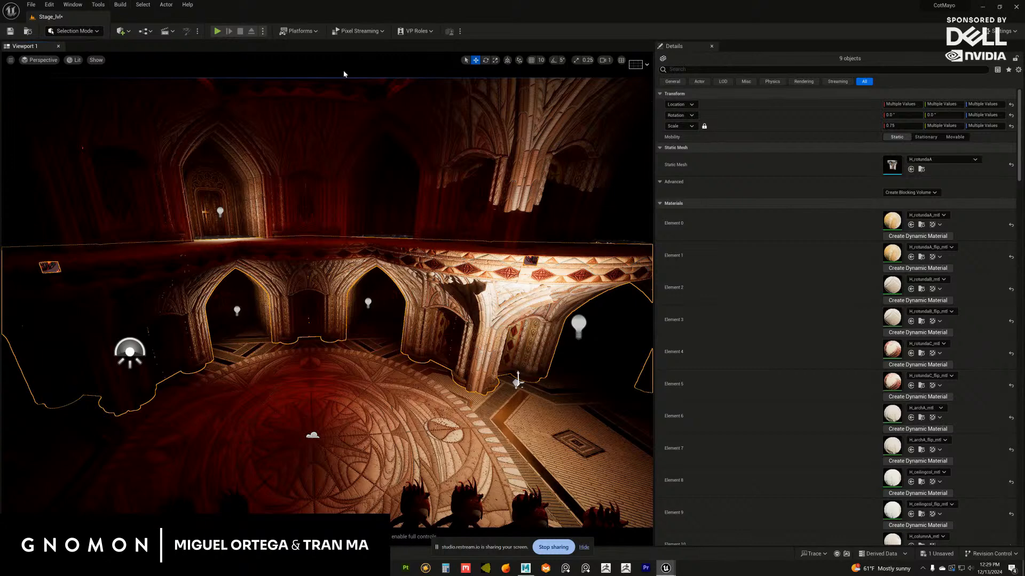
# Open the Merge Actors settings for the selected rotunda pieces and enable Pivot Point at Zero
pyautogui.moveTo(674, 572)
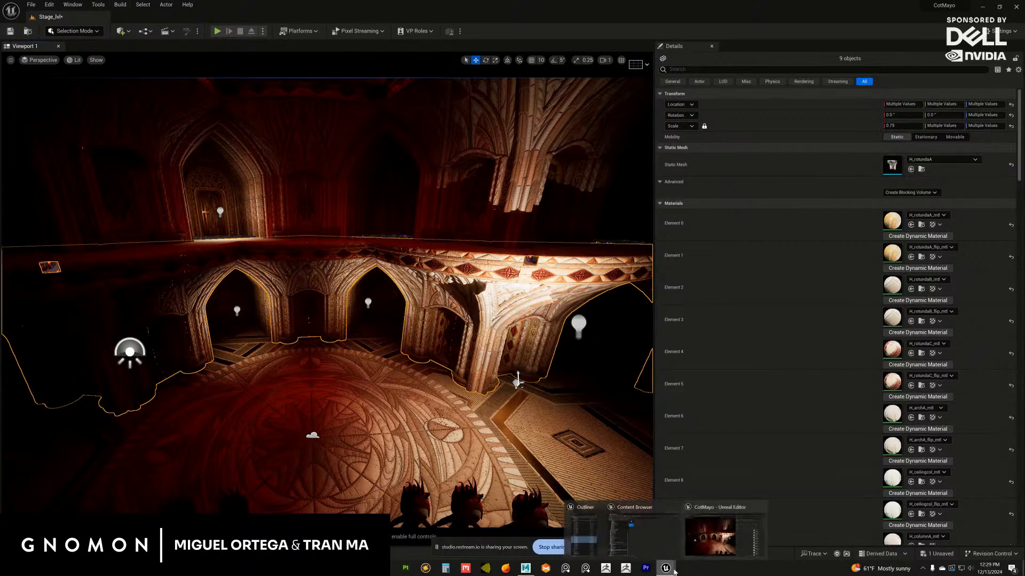
pyautogui.click(622, 534)
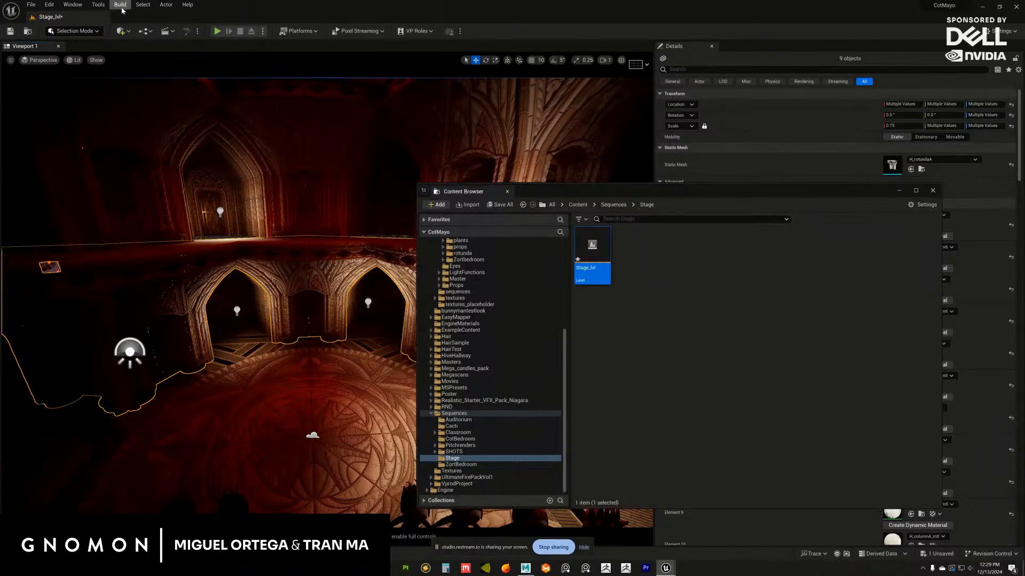
pyautogui.click(166, 5)
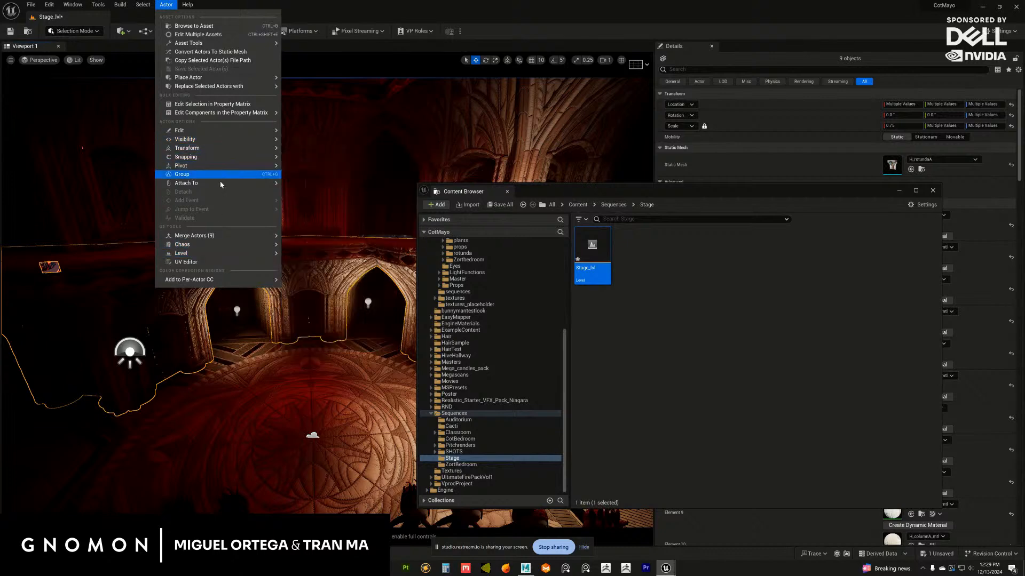
pyautogui.moveTo(205, 240)
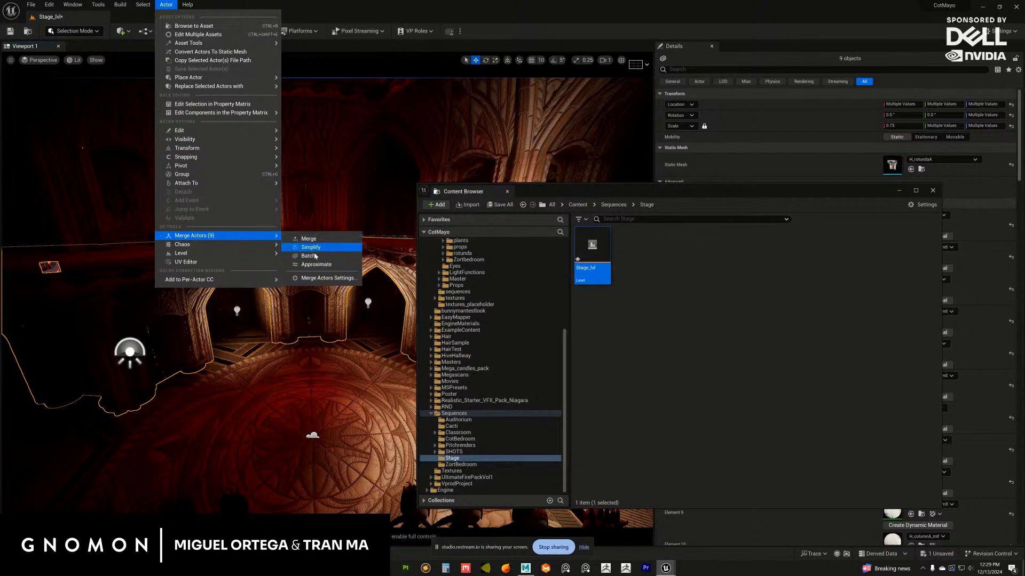
pyautogui.click(319, 279)
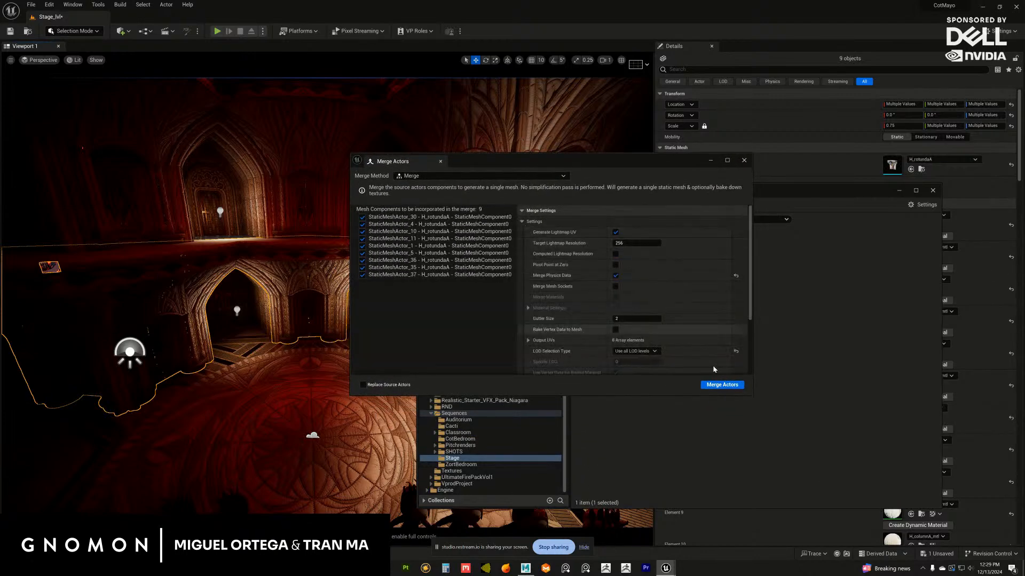
pyautogui.moveTo(753, 400); pyautogui.dragTo(808, 488)
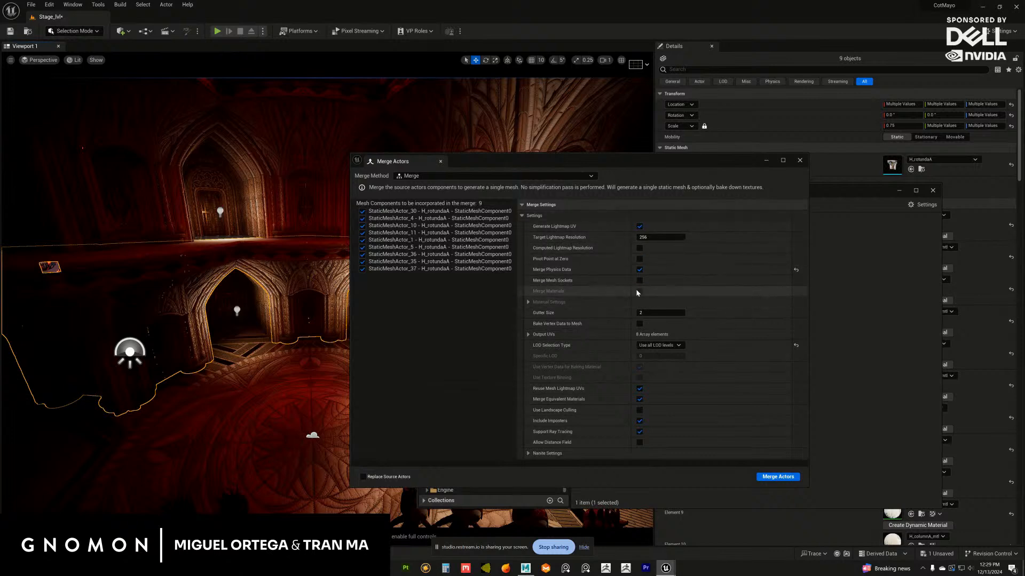
pyautogui.click(638, 260)
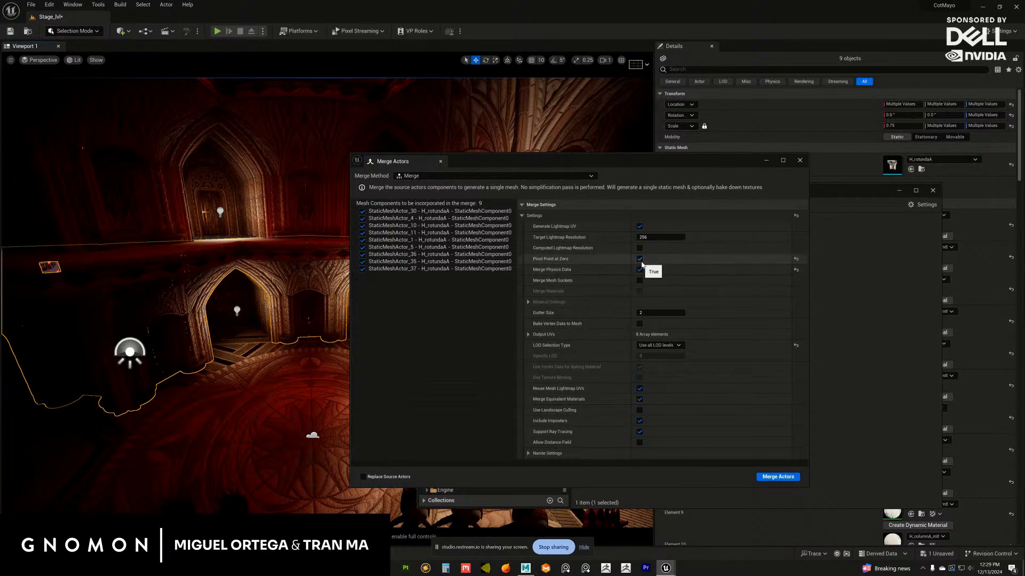
# Merge the rotunda pieces into one static mesh saved as SM_MERGED_StaticMeshActor_30 in the Sequences/Stage folder
pyautogui.click(778, 480)
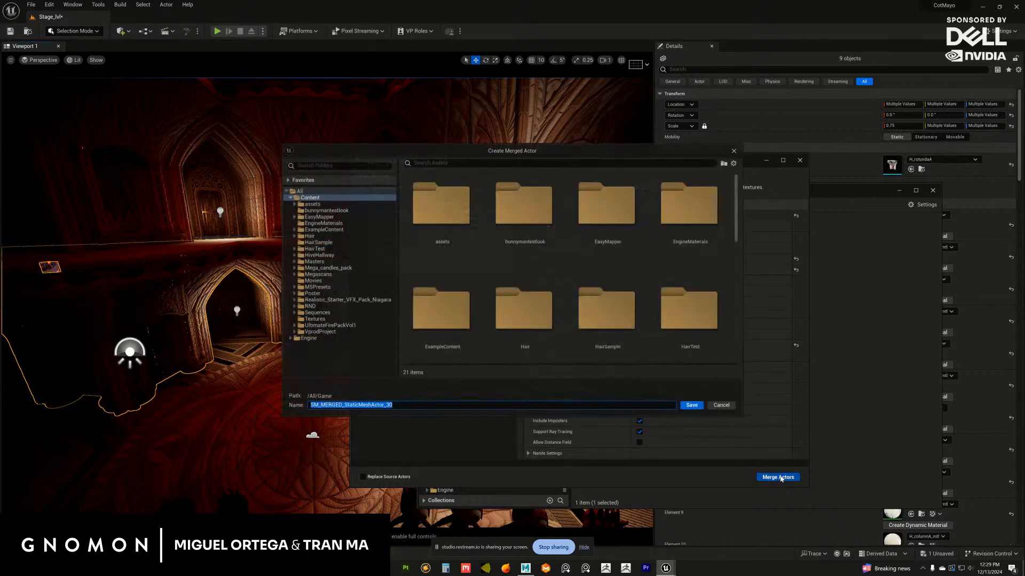
pyautogui.moveTo(601, 150); pyautogui.dragTo(837, 201)
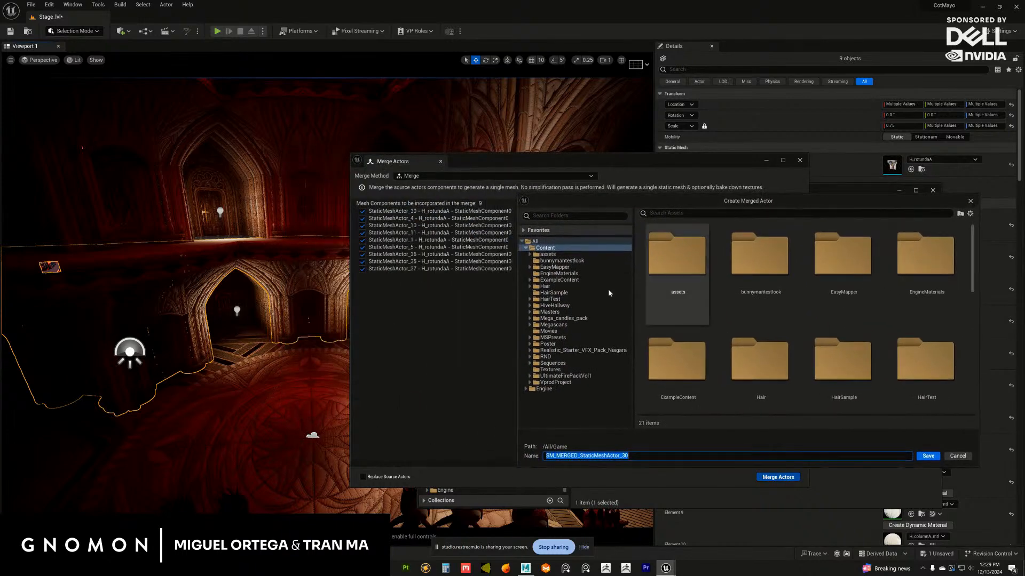
pyautogui.click(530, 363)
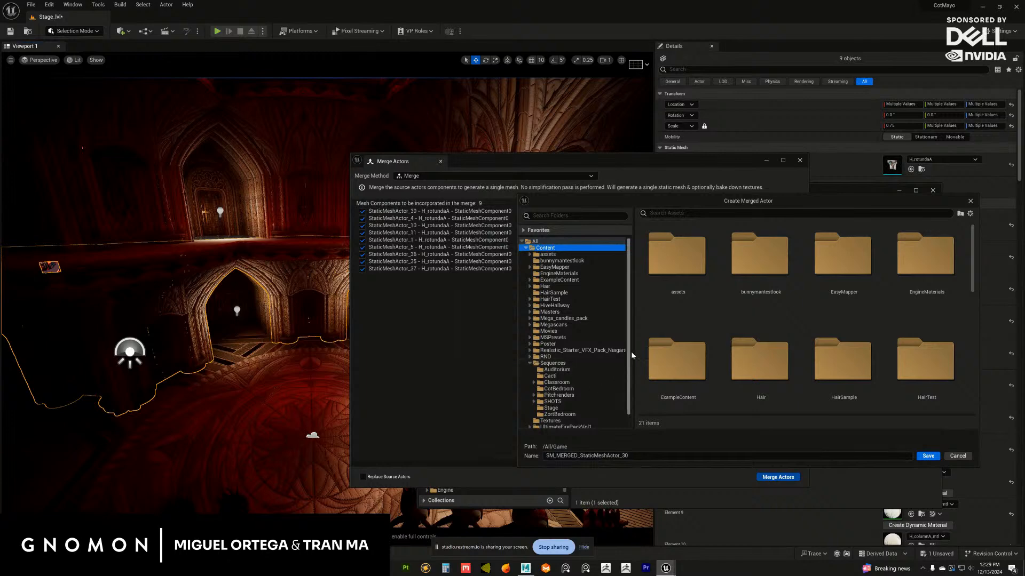
pyautogui.scroll(-1, 554, 403)
pyautogui.click(551, 394)
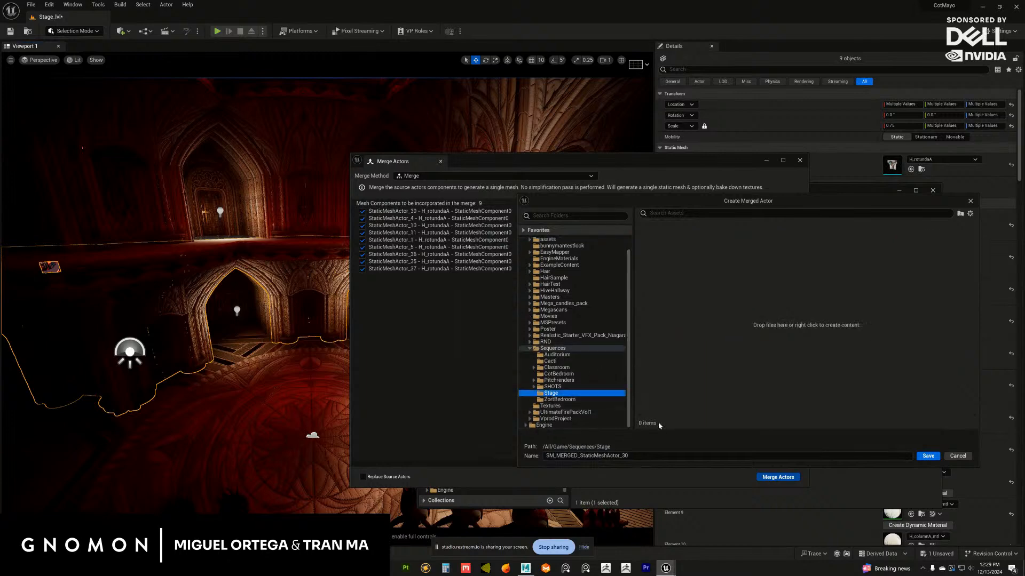
pyautogui.click(932, 458)
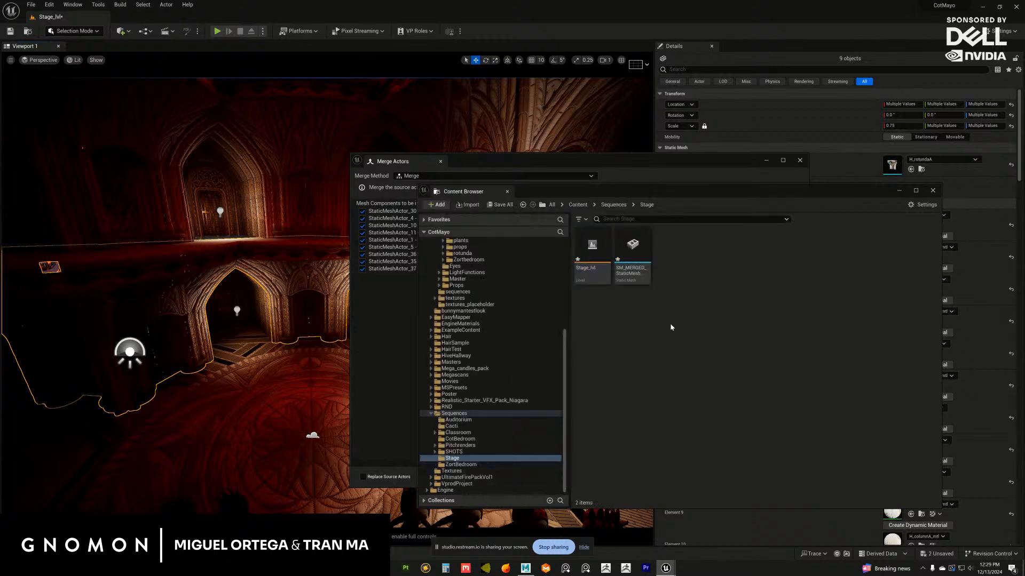
# Open the merged rotunda mesh in its asset editor, examine its geometry, and close it
pyautogui.click(634, 269)
pyautogui.moveTo(633, 267)
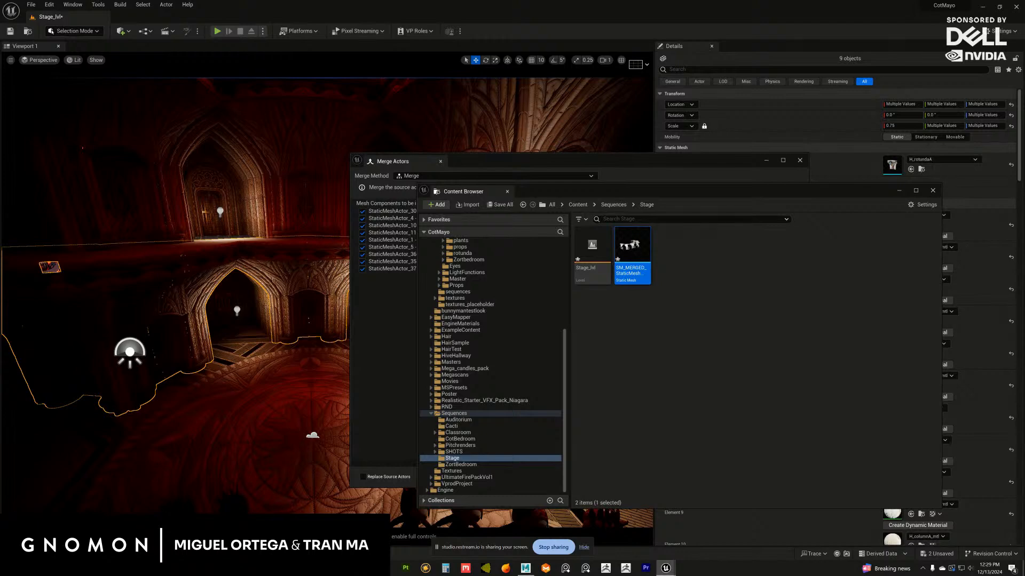
pyautogui.moveTo(1024, 71); pyautogui.dragTo(599, 71)
pyautogui.keyDown('alt'); pyautogui.moveTo(566, 306); pyautogui.dragTo(524, 305); pyautogui.keyUp('alt')
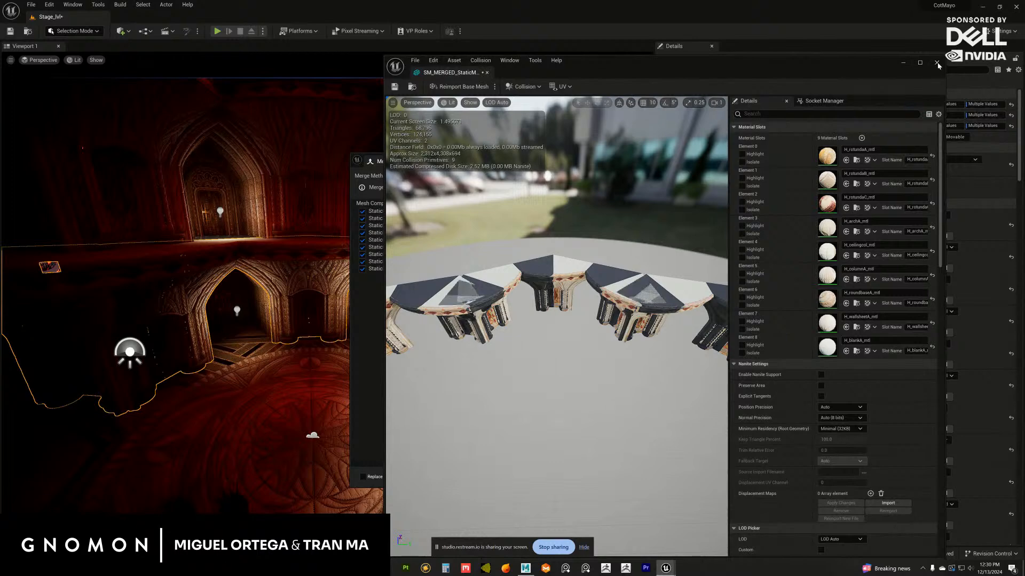
pyautogui.click(938, 65)
# Save the Stage_lvl level and the merged rotunda static mesh in the Stage folder
pyautogui.rightClick(634, 250)
pyautogui.rightClick(588, 275)
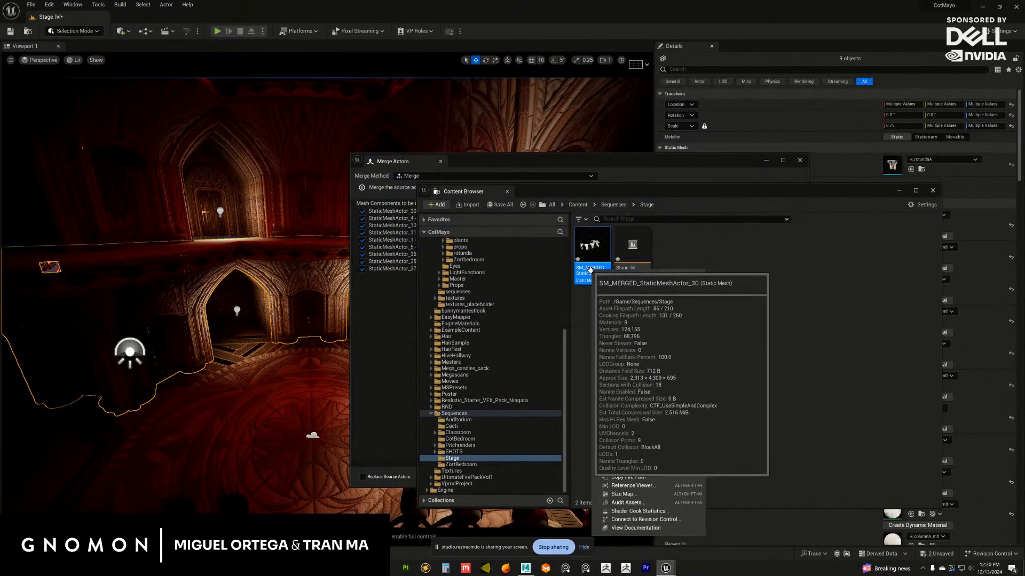
pyautogui.rightClick(625, 257)
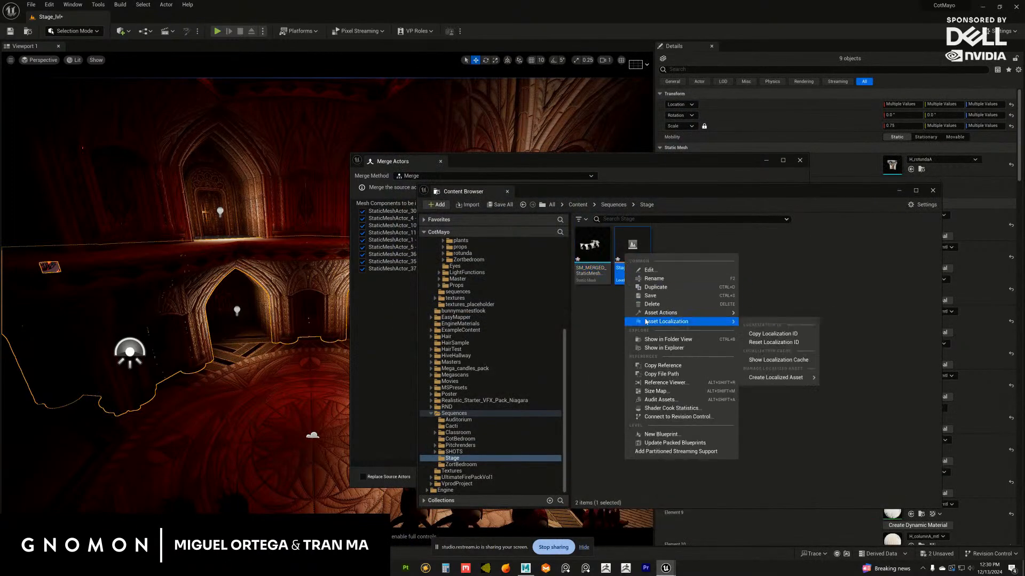
pyautogui.click(650, 295)
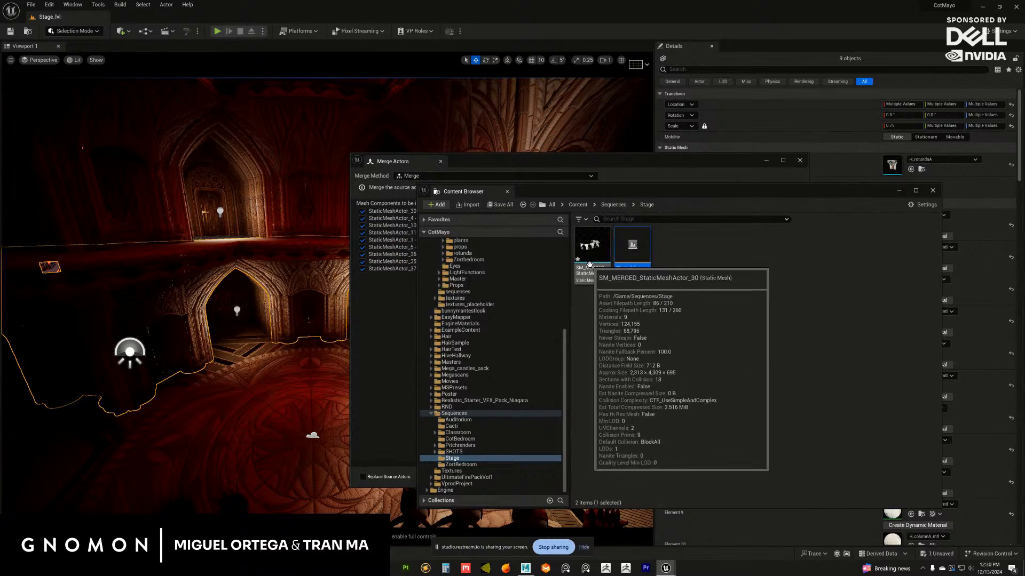
pyautogui.rightClick(590, 268)
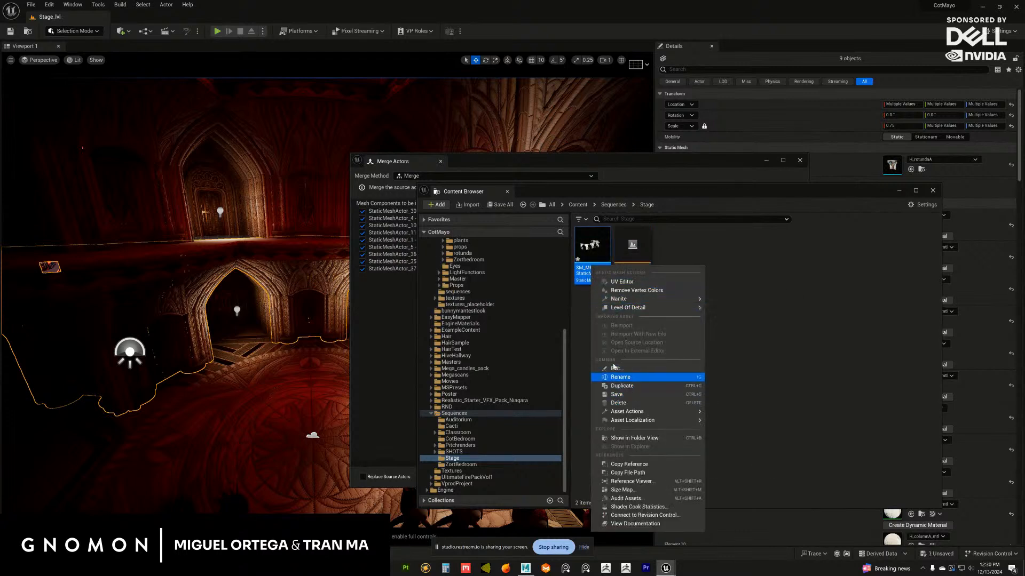
pyautogui.click(618, 395)
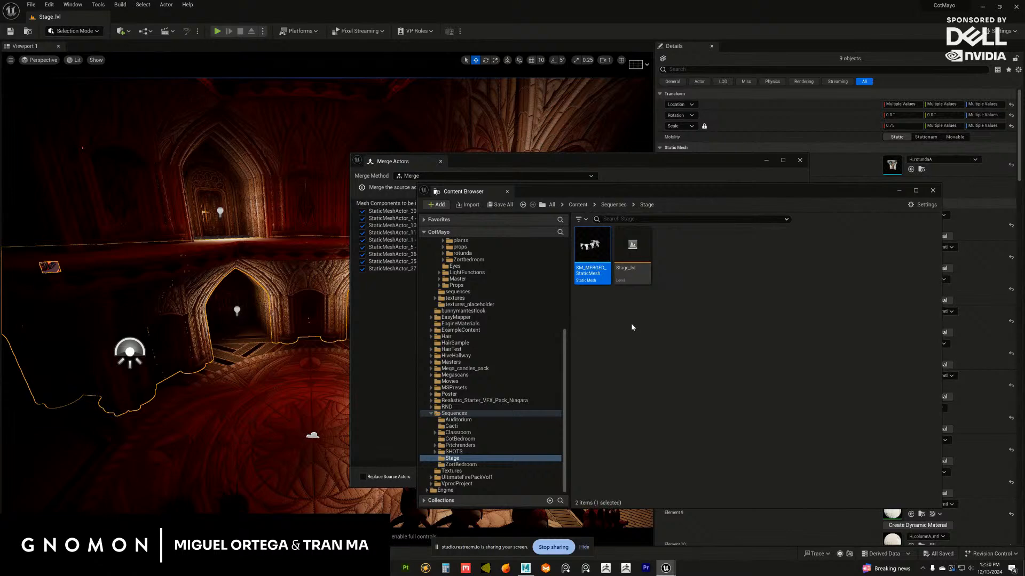
# Start exporting the merged rotunda mesh as an FBX file into the CotMayo/Maya/environments/Stage folder
pyautogui.rightClick(595, 260)
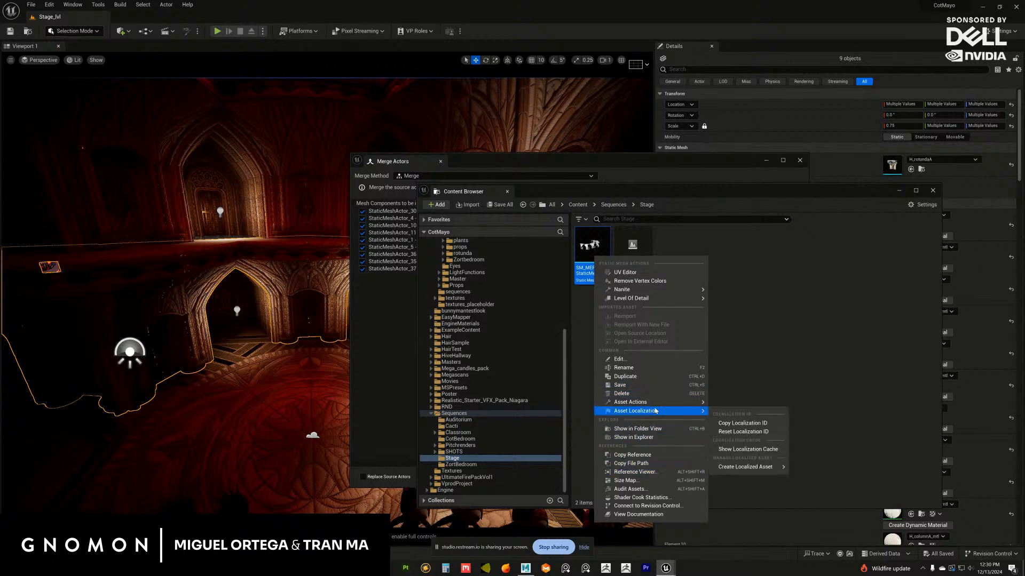
pyautogui.moveTo(654, 403)
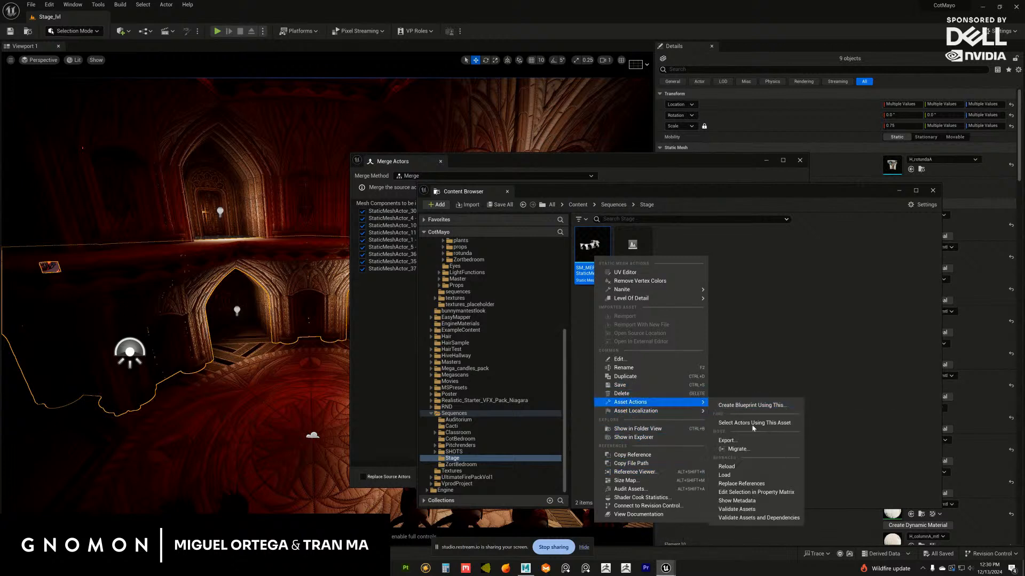
pyautogui.click(739, 443)
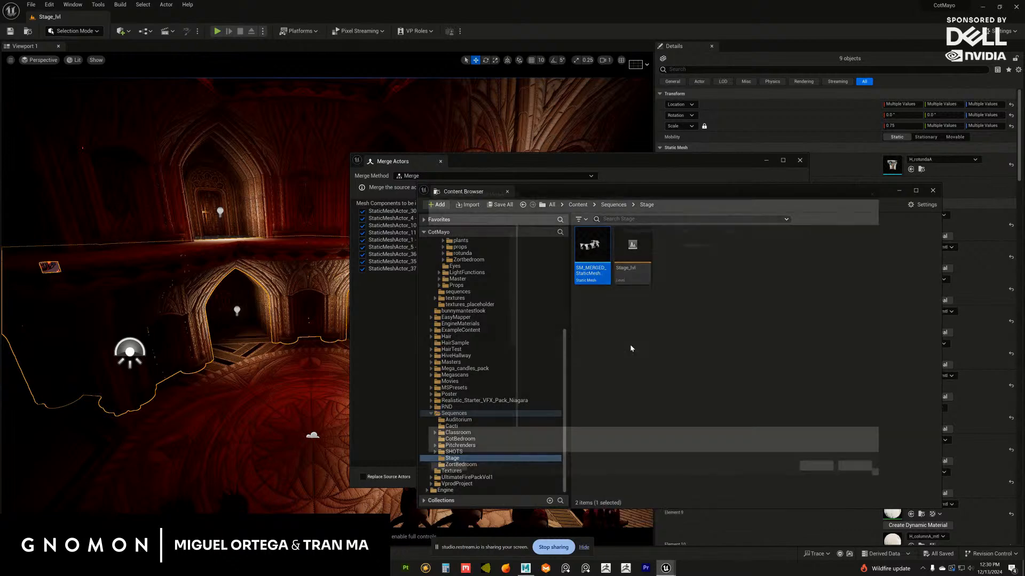
pyautogui.moveTo(652, 190); pyautogui.dragTo(717, 197)
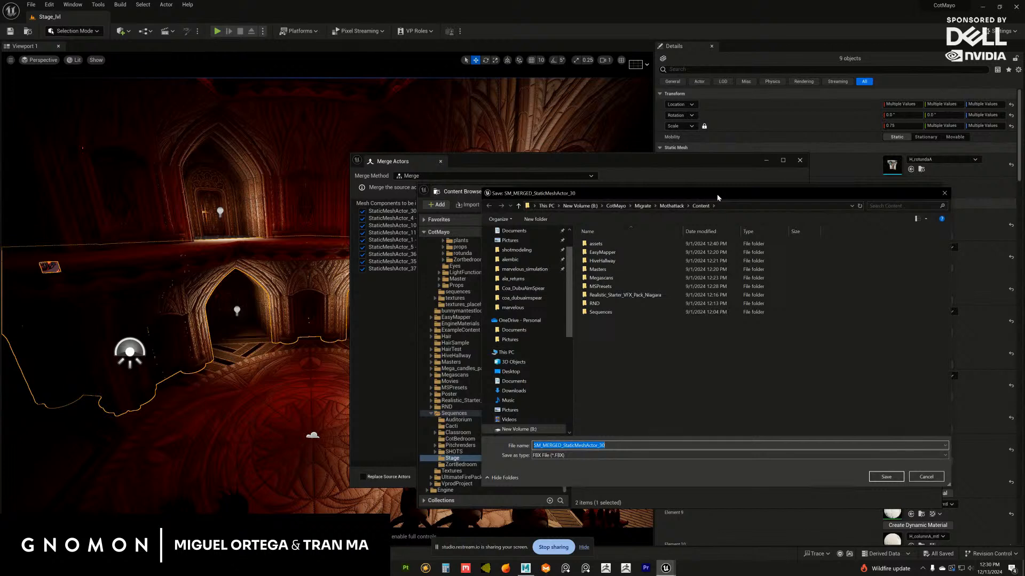
pyautogui.press('Escape')
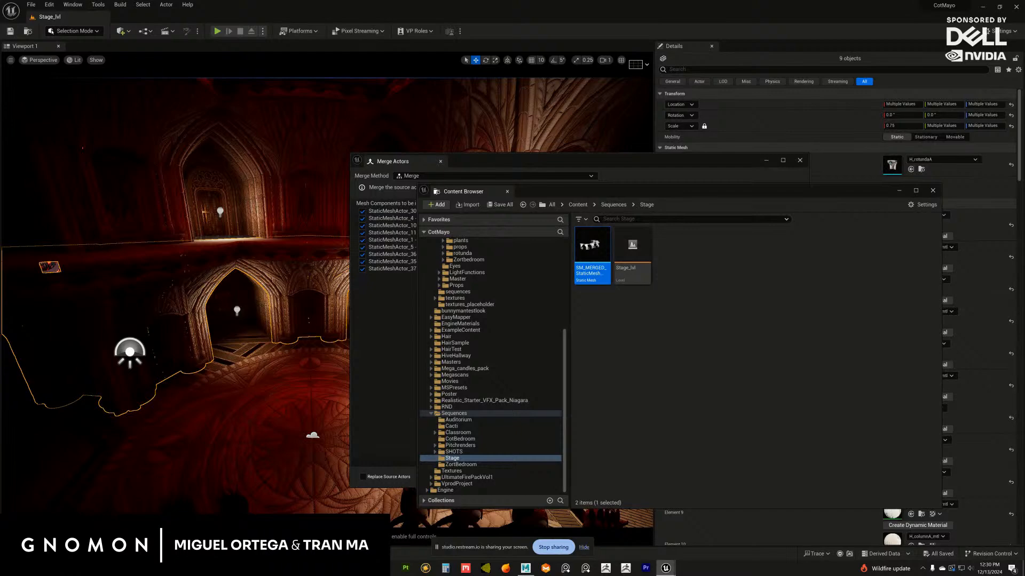
pyautogui.moveTo(1024, 235); pyautogui.dragTo(608, 203)
pyautogui.doubleClick(607, 458)
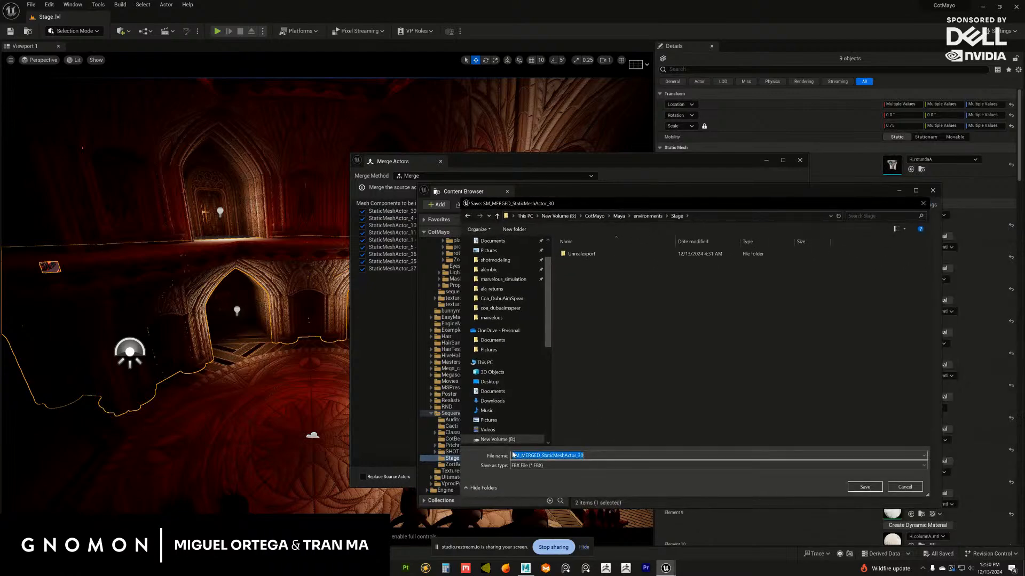
# Name the FBX file blockoutrotunda and export it with the FBX 2013 compatibility and existing mesh options
pyautogui.write('blockoutrou')
pyautogui.press('BackSpace')
pyautogui.write('utrotunda')
pyautogui.press('Return')
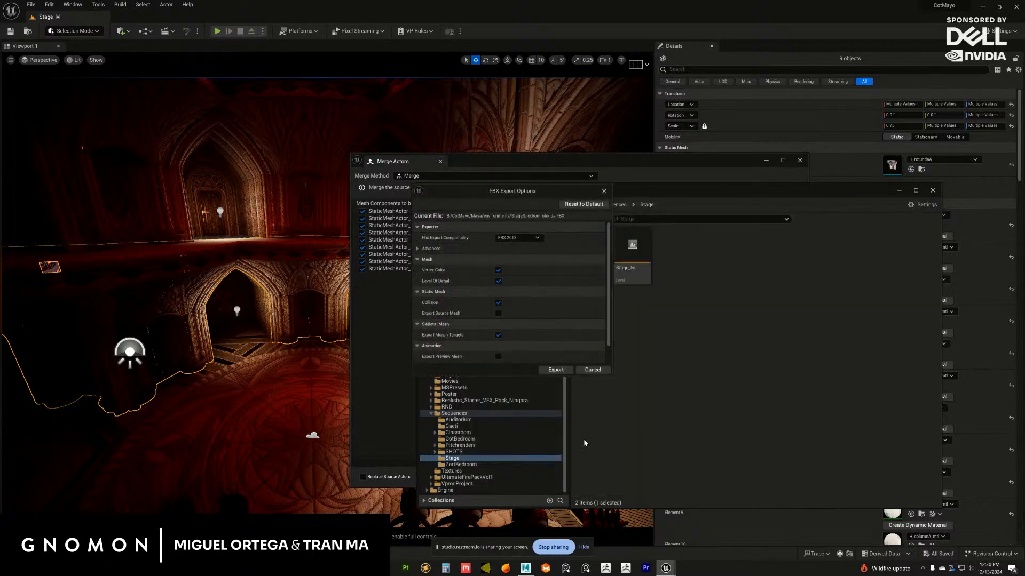
pyautogui.scroll(-1, 596, 303)
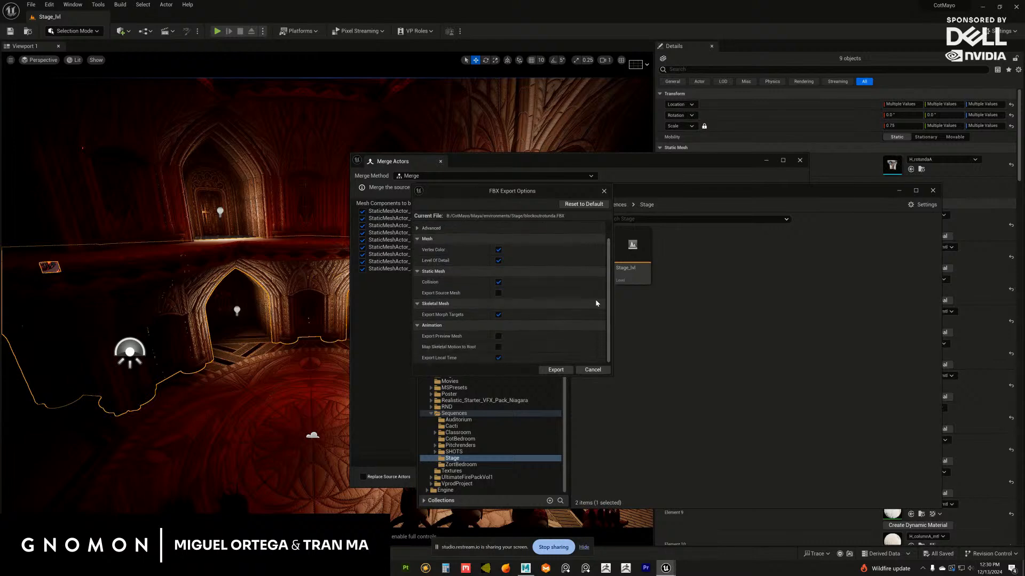
pyautogui.click(557, 371)
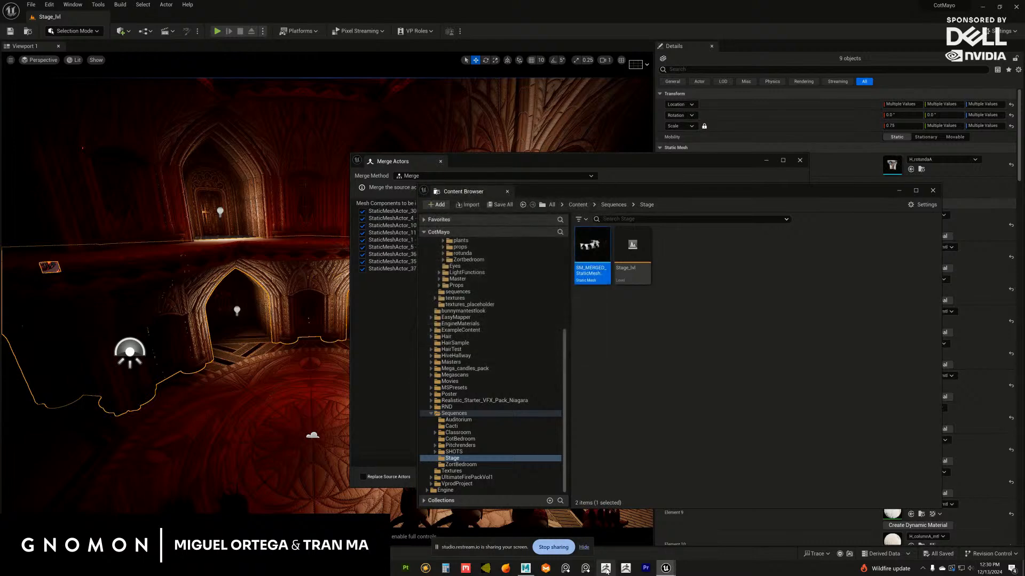
# Switch to Maya and import the exported rotunda FBX from File Explorer into the empty scene
pyautogui.click(526, 568)
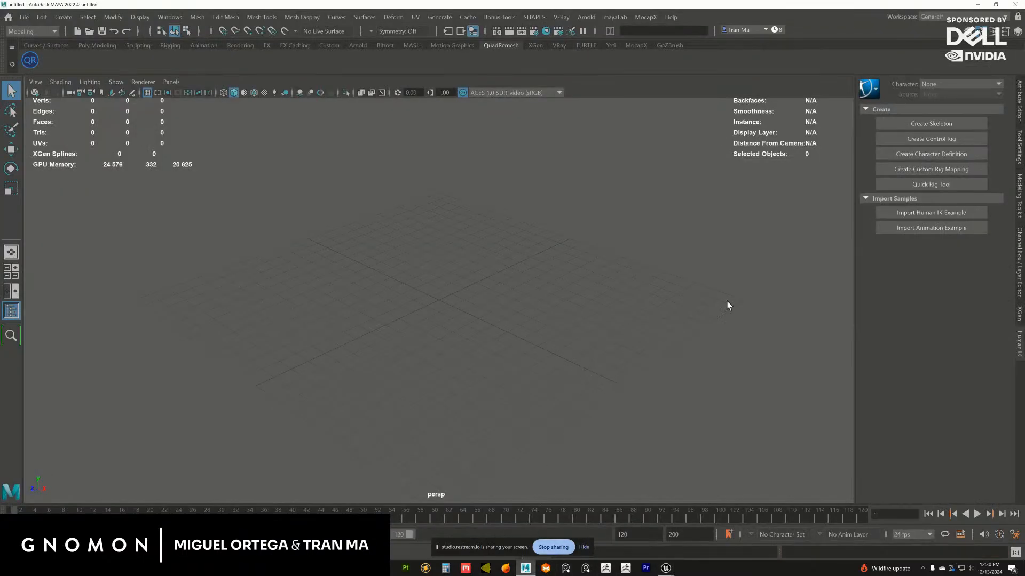
pyautogui.press('super+e')
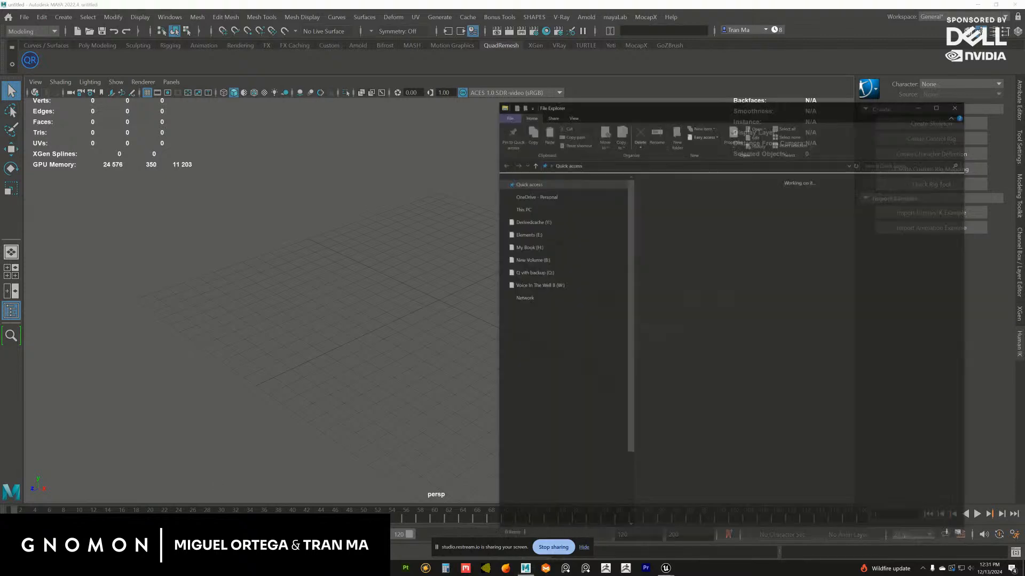
pyautogui.click(920, 105)
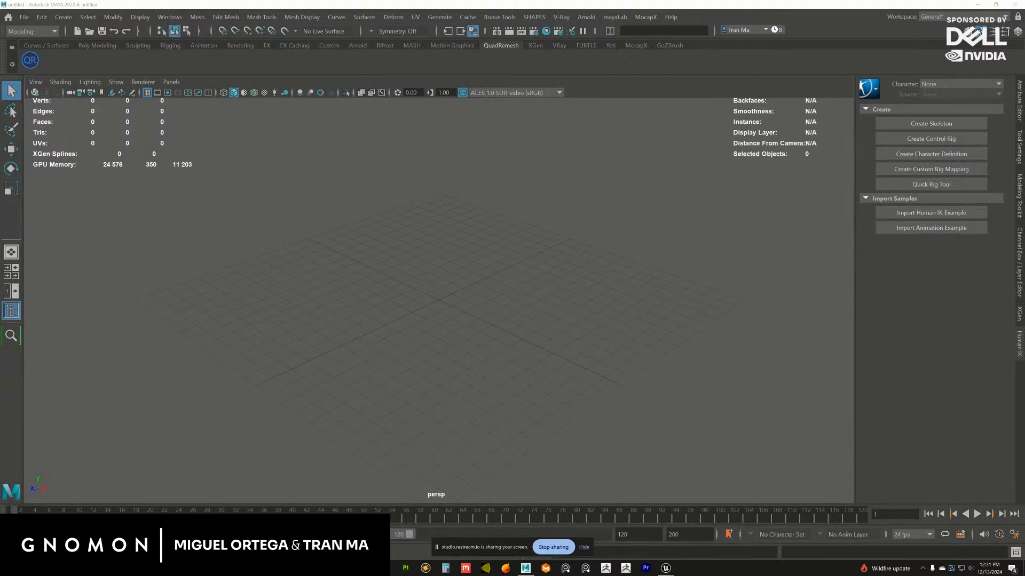
pyautogui.moveTo(1024, 256); pyautogui.dragTo(474, 246)
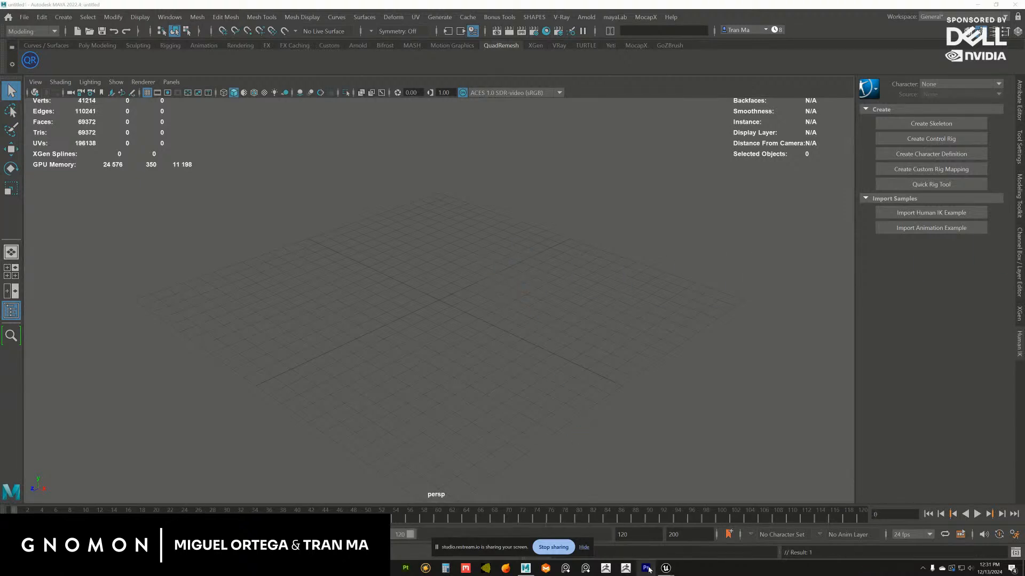
# Switch to Unreal and examine the H_rotundaA static mesh's Nanite and fallback triangle statistics in its mesh editor
pyautogui.moveTo(665, 570)
pyautogui.click(688, 517)
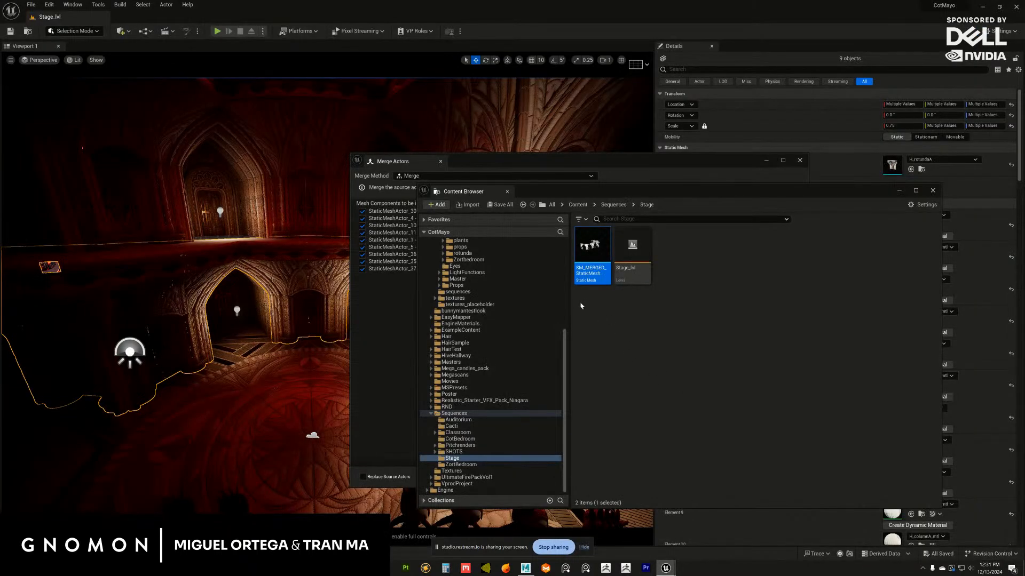
pyautogui.click(292, 293)
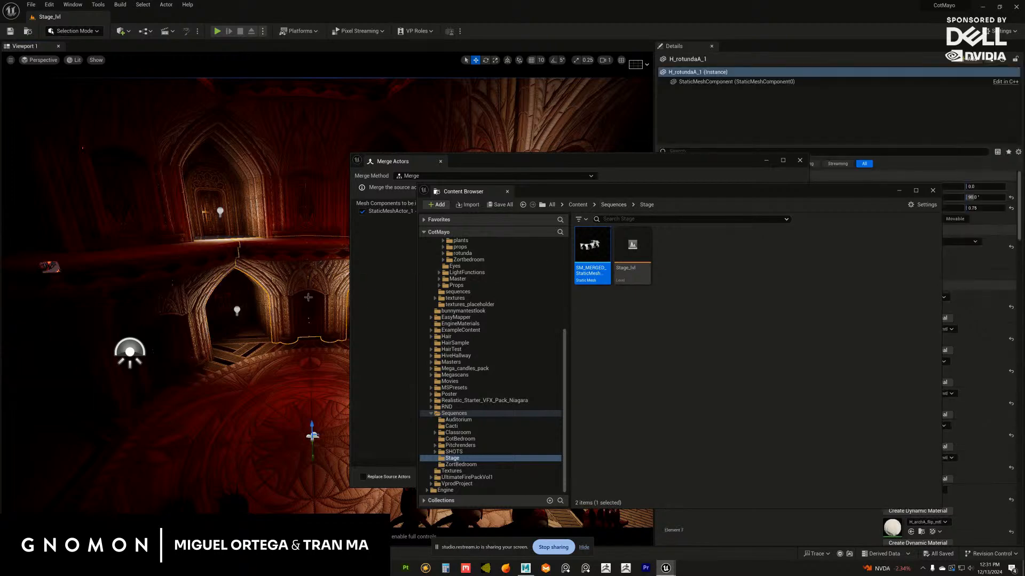
pyautogui.click(899, 190)
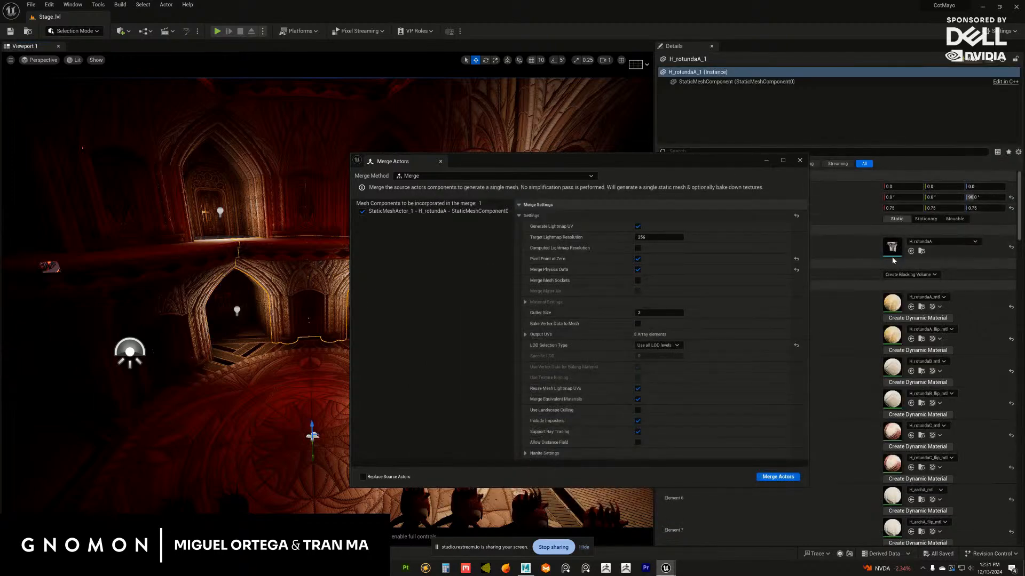
pyautogui.doubleClick(892, 247)
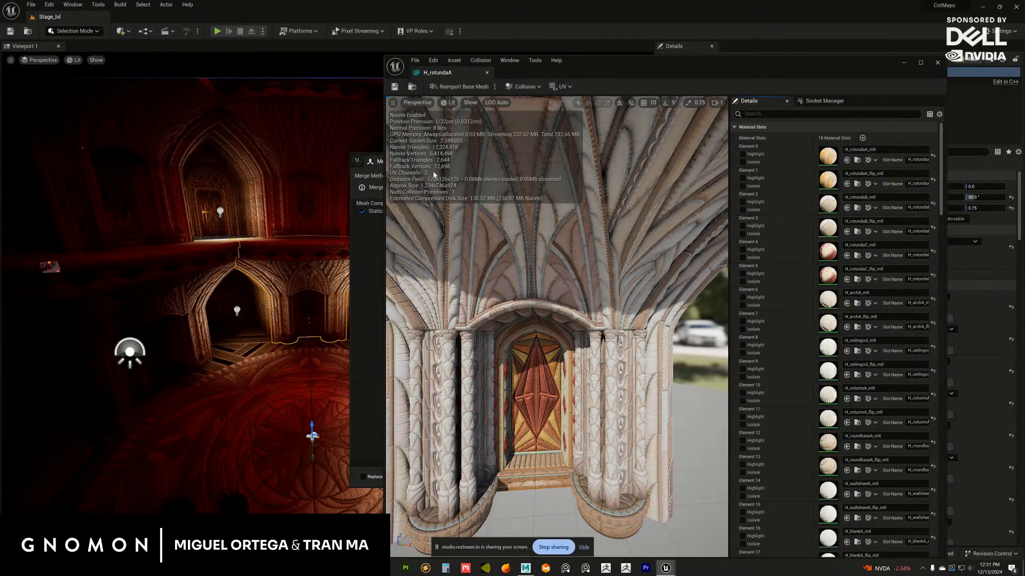
pyautogui.moveTo(449, 169)
pyautogui.mouseDown()
pyautogui.moveTo(496, 171)
pyautogui.moveTo(441, 166)
pyautogui.mouseUp()
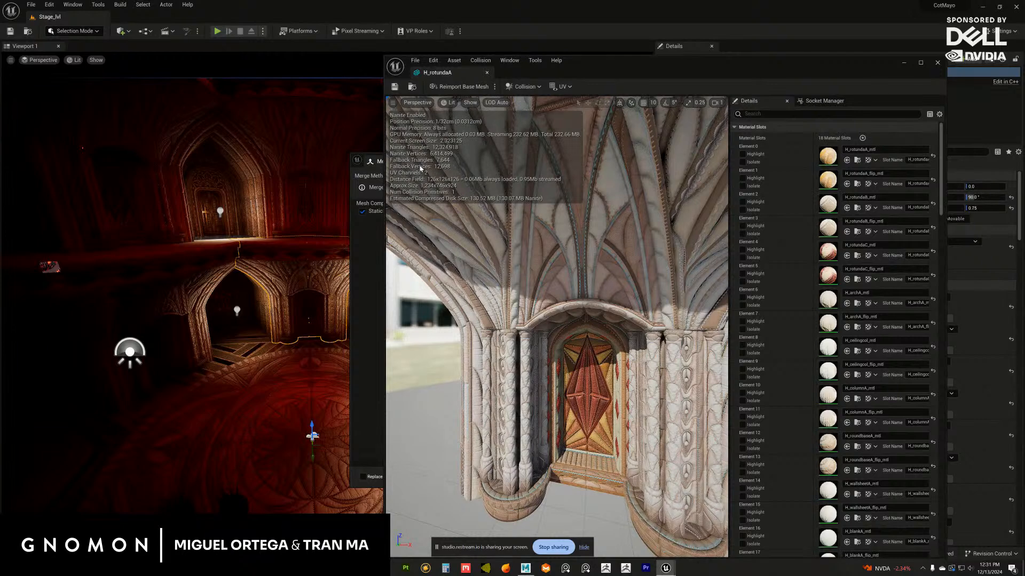
pyautogui.click(938, 63)
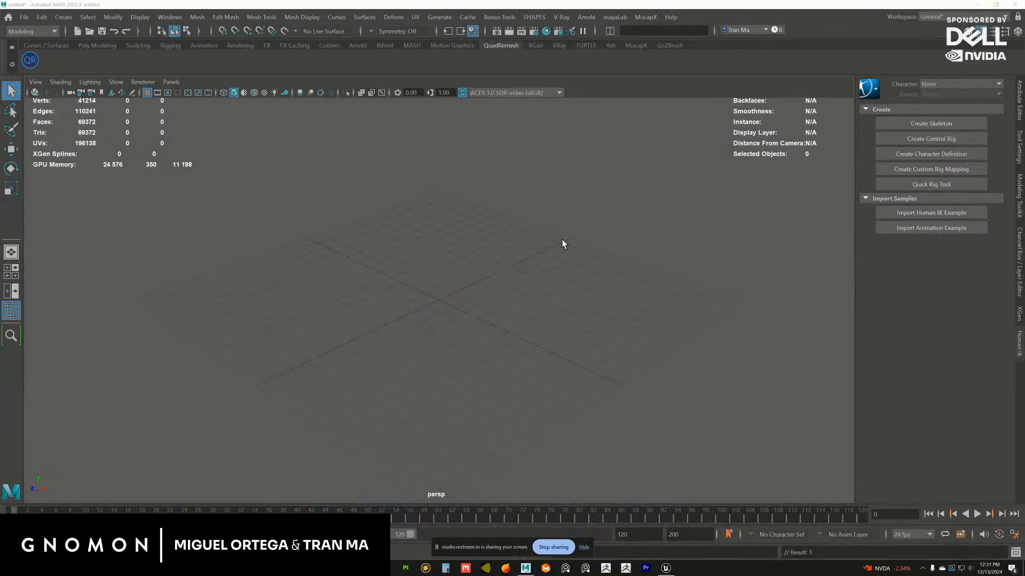
# In Maya, delete the UCX_SM_MERGED_StaticMeshActor_30 collision mesh that encloses the imported rotunda
pyautogui.click(327, 46)
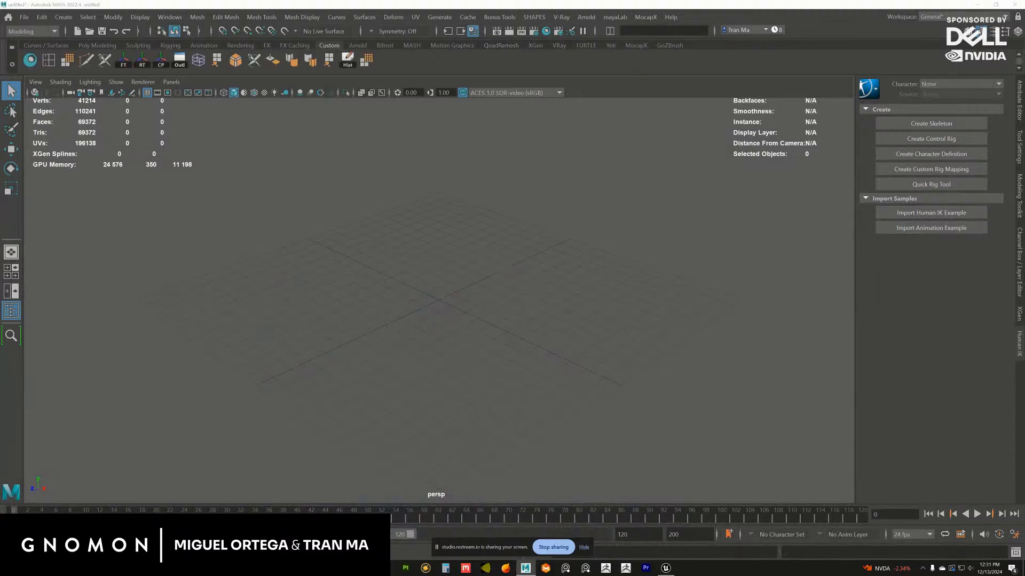
pyautogui.press('f')
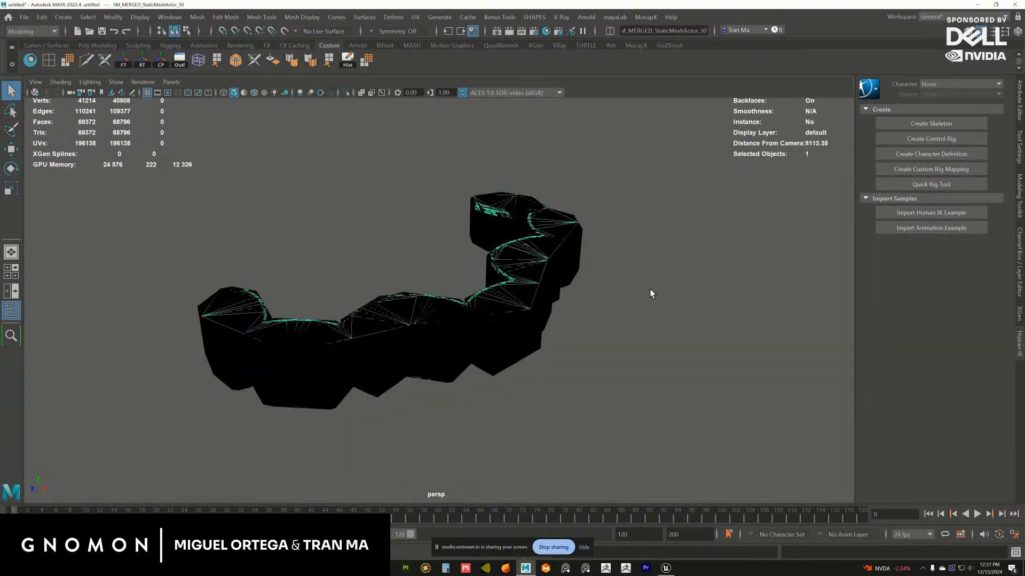
pyautogui.keyDown('alt'); pyautogui.moveTo(650, 289); pyautogui.dragTo(605, 307); pyautogui.keyUp('alt')
pyautogui.click(608, 307)
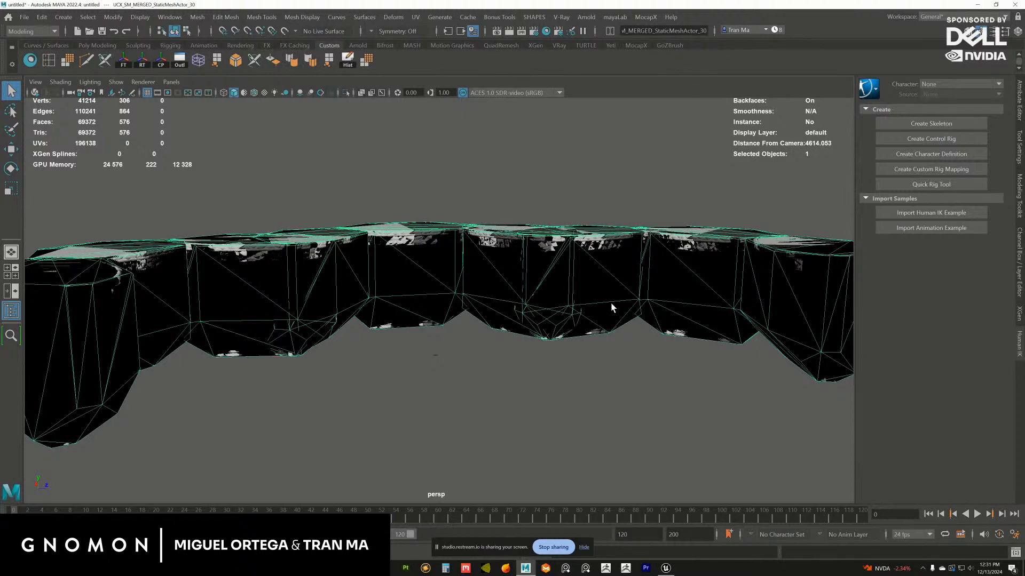
pyautogui.hotkey('ctrl', 'h')
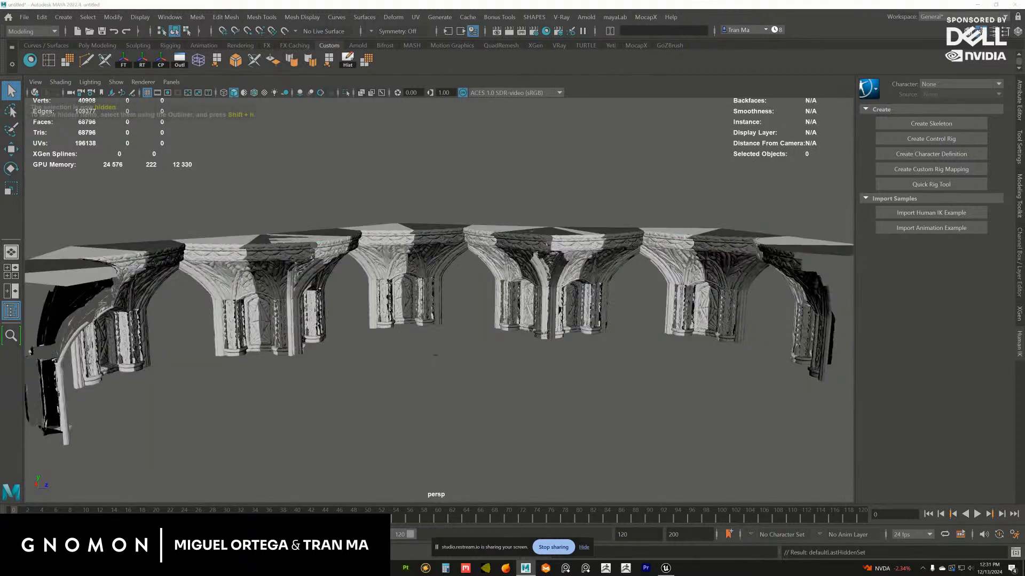
pyautogui.keyDown('alt'); pyautogui.moveTo(435, 355); pyautogui.dragTo(388, 346); pyautogui.keyUp('alt')
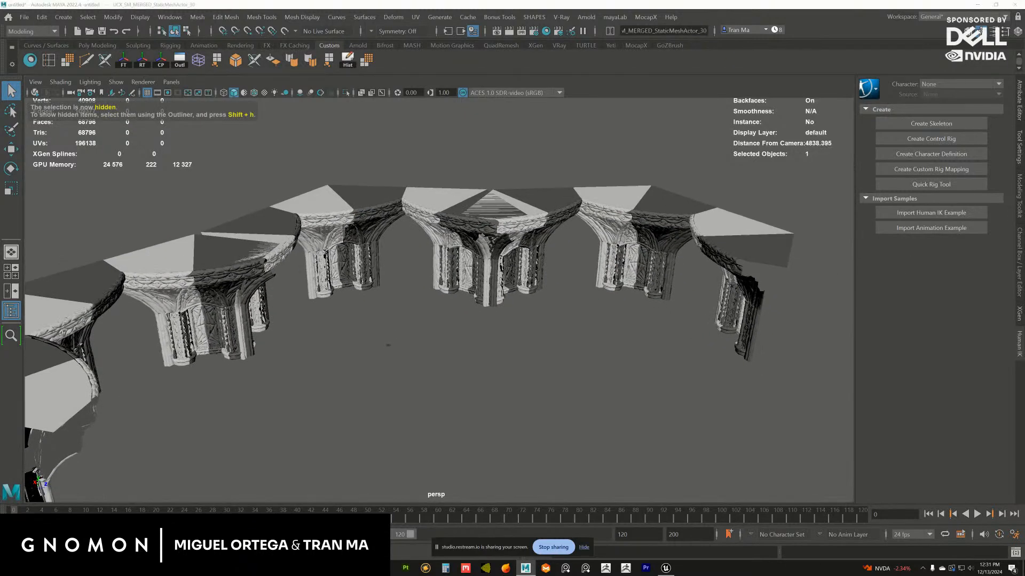
pyautogui.moveTo(1024, 167); pyautogui.dragTo(765, 165)
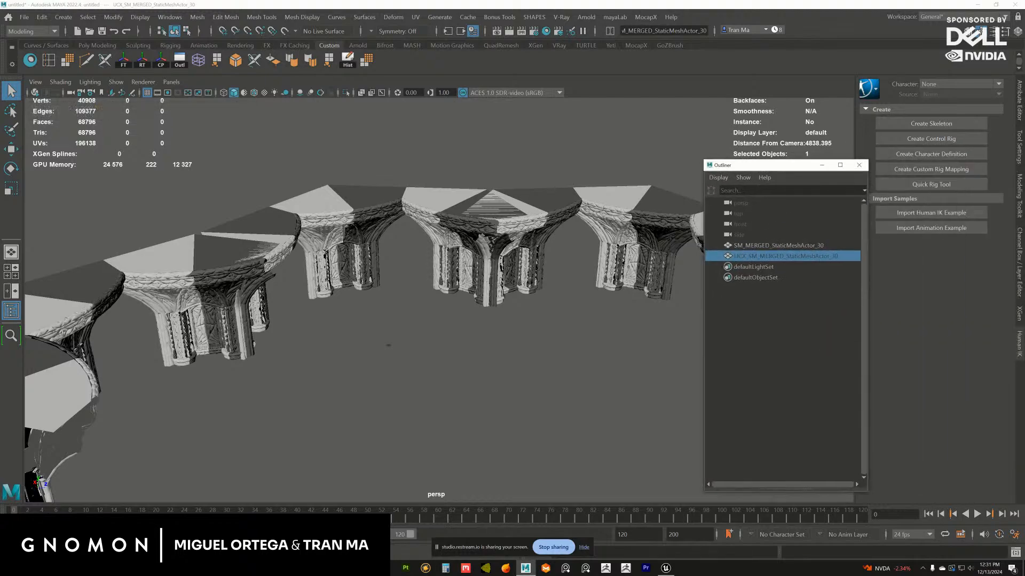
pyautogui.press('Delete')
# Assign the initialShadingGroup material to the SM_MERGED_StaticMeshActor_30 rotunda mesh and move the Outliner out of the way
pyautogui.keyDown('alt'); pyautogui.moveTo(564, 249); pyautogui.dragTo(485, 288); pyautogui.keyUp('alt')
pyautogui.click(484, 288)
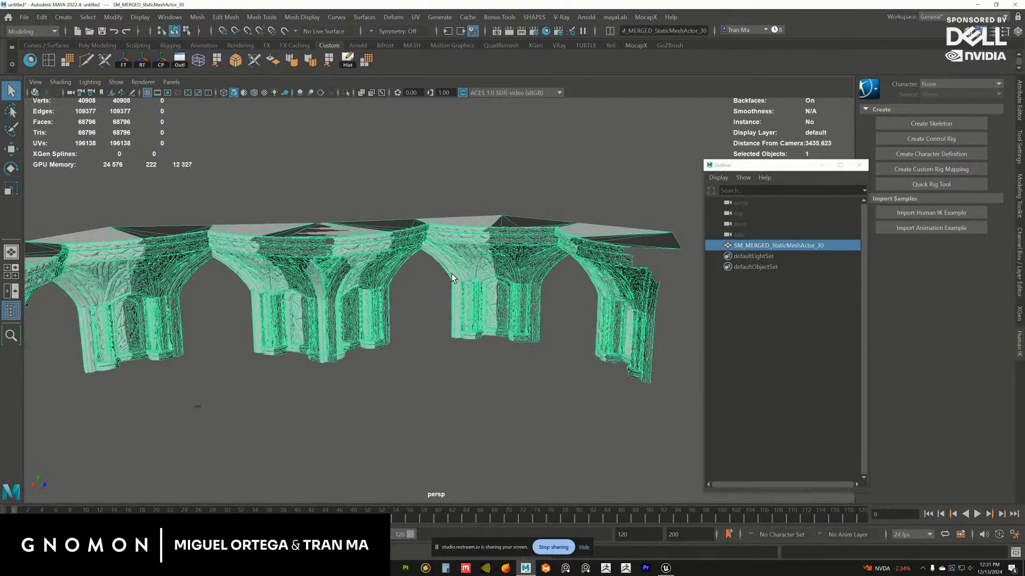
pyautogui.scroll(8, 485, 291)
pyautogui.keyDown('alt'); pyautogui.moveTo(441, 334); pyautogui.dragTo(474, 281); pyautogui.keyUp('alt')
pyautogui.moveTo(474, 281); pyautogui.dragTo(573, 547, button='right')
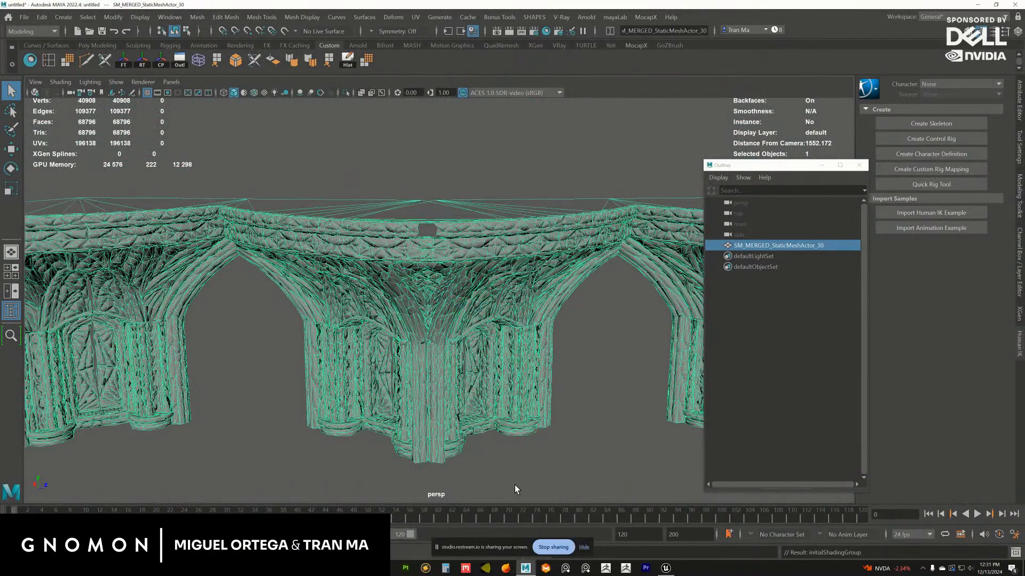
pyautogui.click(515, 485)
pyautogui.scroll(-4, 469, 373)
pyautogui.moveTo(470, 358)
pyautogui.keyDown('alt'); pyautogui.mouseDown()
pyautogui.moveTo(460, 327)
pyautogui.moveTo(466, 280)
pyautogui.moveTo(443, 302)
pyautogui.mouseUp(); pyautogui.keyUp('alt')
pyautogui.click(739, 245)
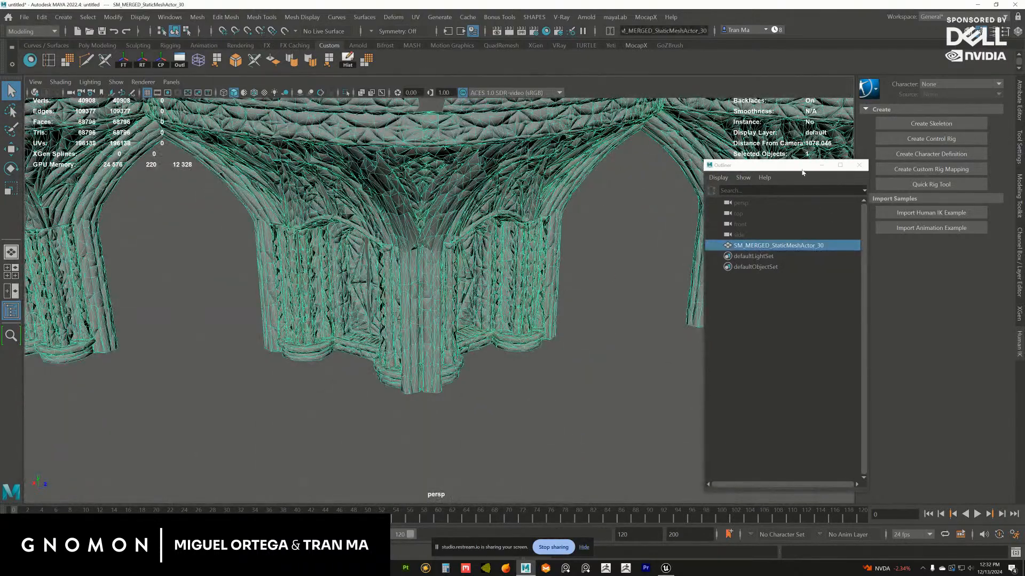
pyautogui.moveTo(800, 166); pyautogui.dragTo(1024, 187)
# Examine the imported rotunda's arches, columns and vaulting, and settle on a frontal view of the central column
pyautogui.keyDown('alt'); pyautogui.moveTo(510, 296); pyautogui.dragTo(567, 361, button='middle'); pyautogui.keyUp('alt')
pyautogui.scroll(3, 566, 360)
pyautogui.keyDown('alt'); pyautogui.moveTo(566, 360); pyautogui.dragTo(617, 351); pyautogui.keyUp('alt')
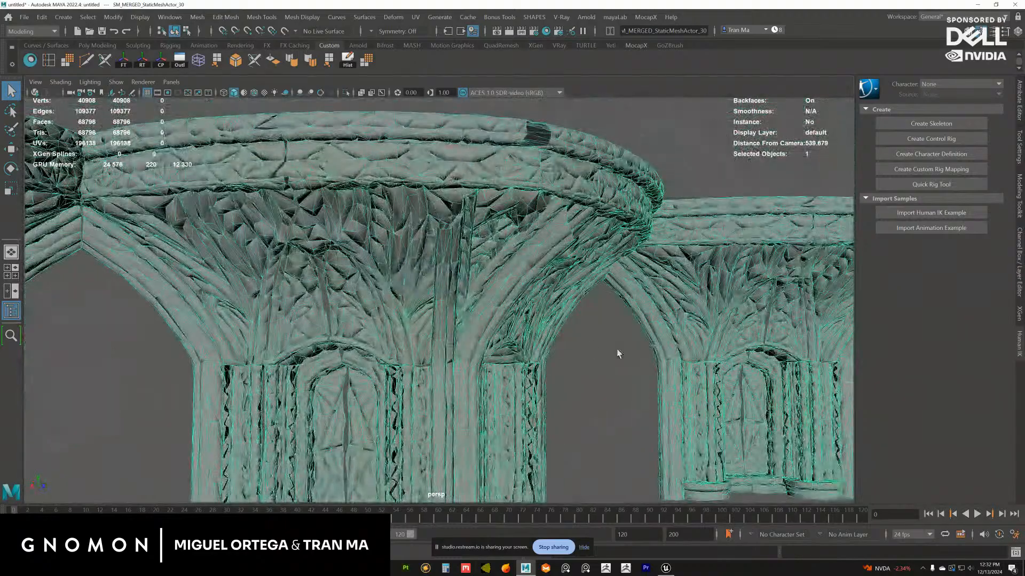
pyautogui.click(618, 351)
pyautogui.keyDown('alt'); pyautogui.moveTo(557, 316); pyautogui.dragTo(536, 308); pyautogui.keyUp('alt')
pyautogui.click(536, 307)
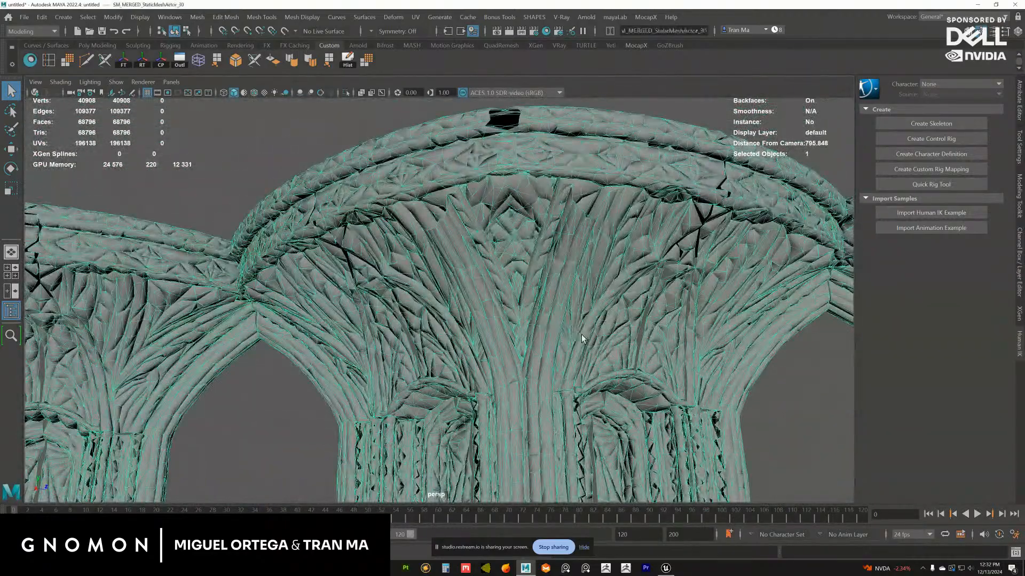
pyautogui.keyDown('alt'); pyautogui.moveTo(581, 334); pyautogui.dragTo(516, 280); pyautogui.keyUp('alt')
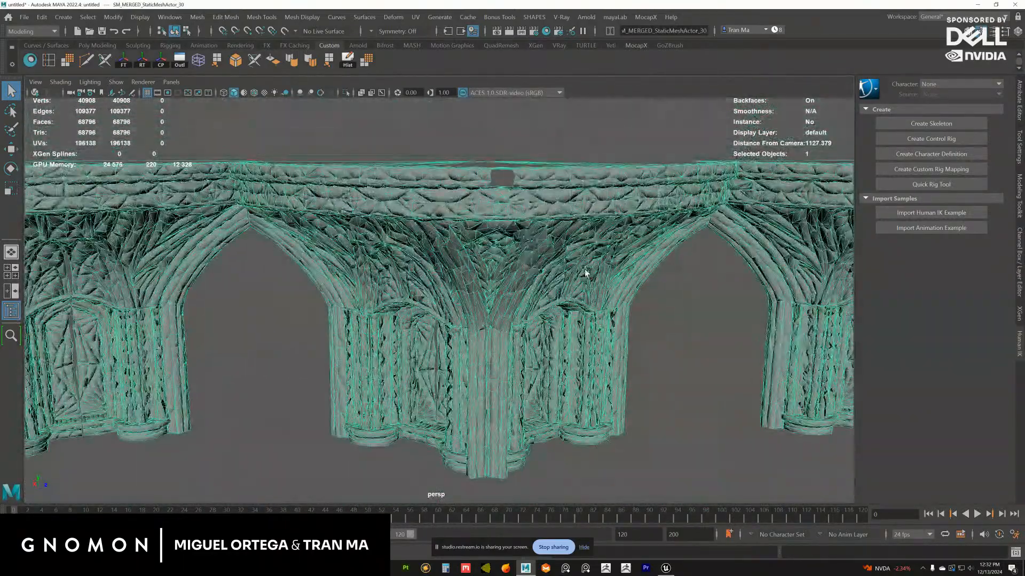
pyautogui.click(665, 282)
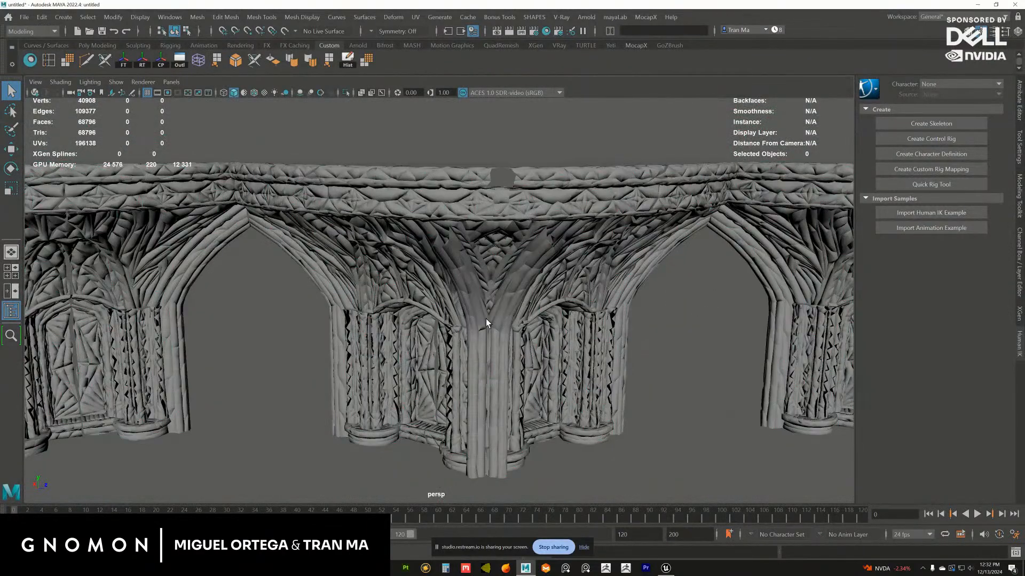
pyautogui.keyDown('alt'); pyautogui.moveTo(486, 318); pyautogui.dragTo(502, 292); pyautogui.keyUp('alt')
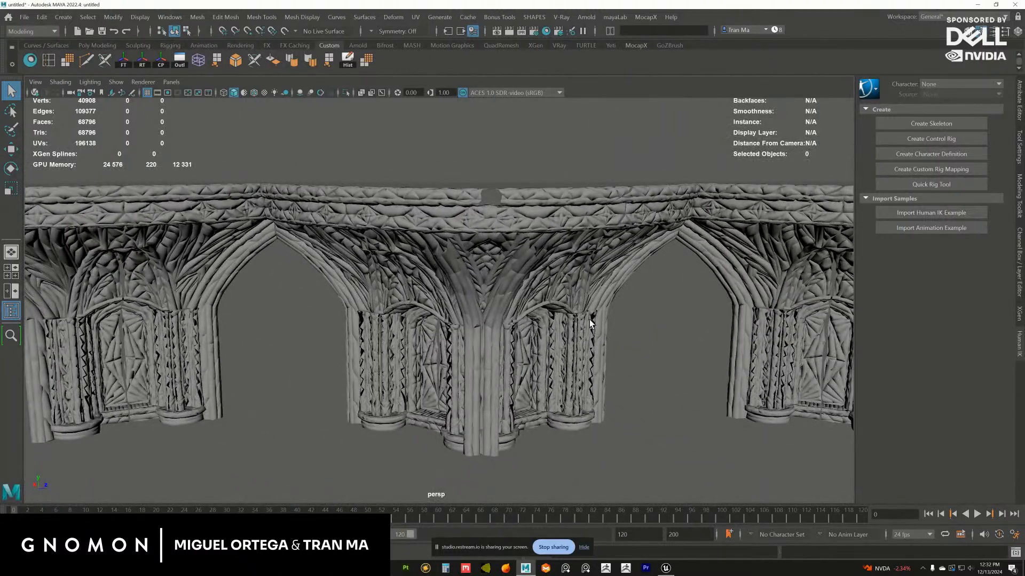
pyautogui.click(511, 254)
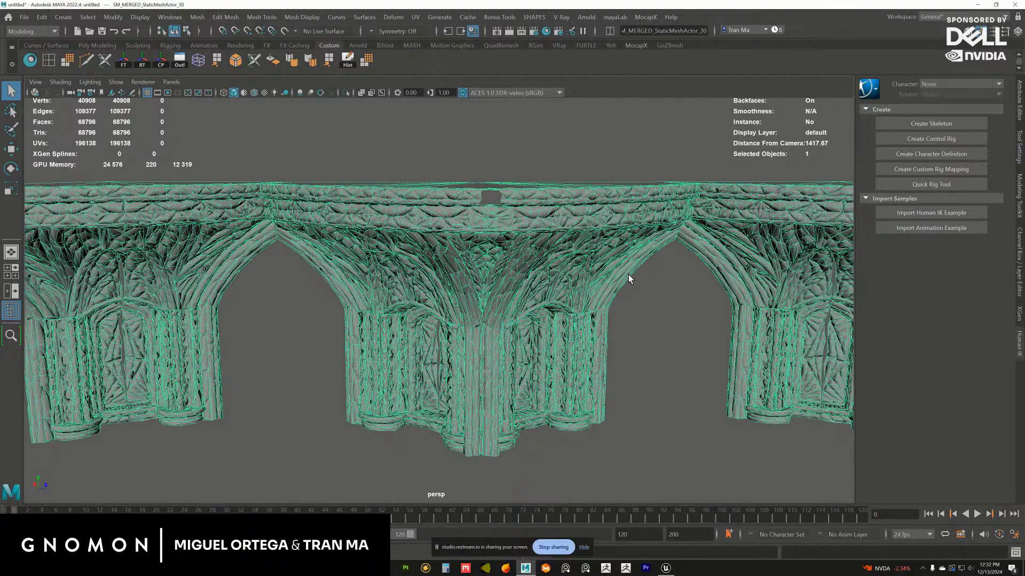
pyautogui.click(653, 312)
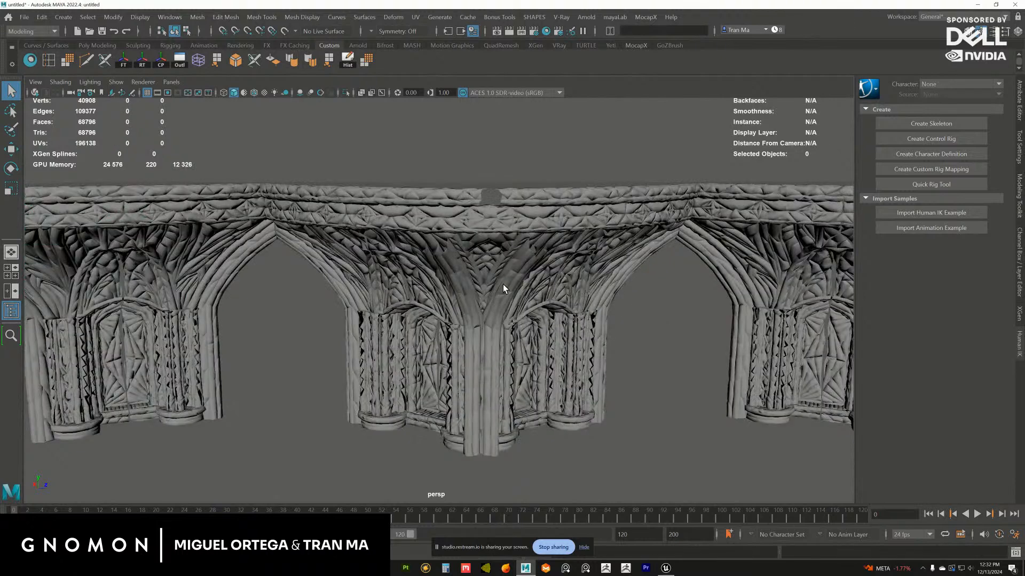
pyautogui.keyDown('alt'); pyautogui.moveTo(503, 285); pyautogui.dragTo(528, 292); pyautogui.keyUp('alt')
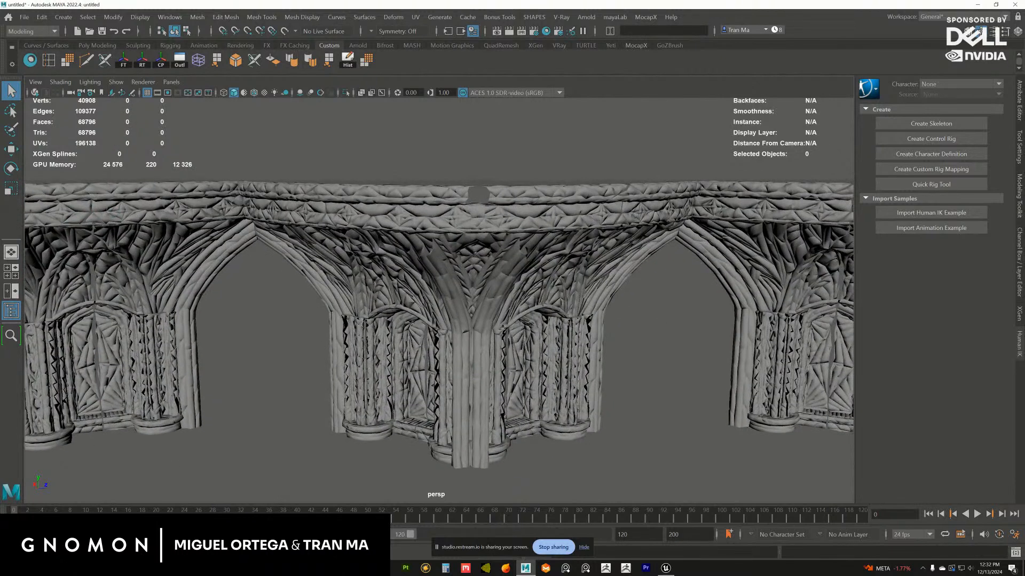
# Launch Epic Pen for annotating over the Maya viewport
pyautogui.press('super+s')
pyautogui.write('epic')
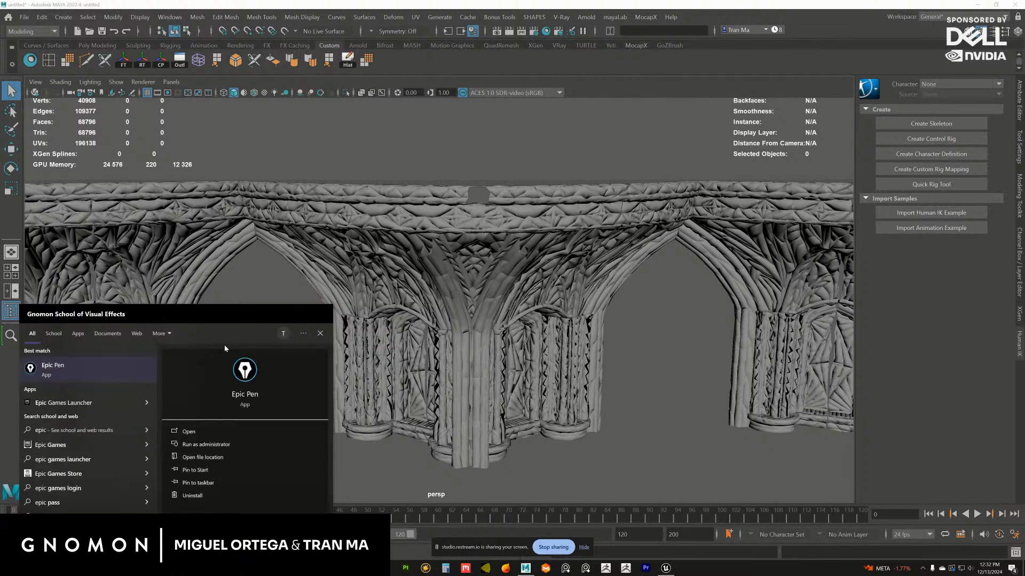
pyautogui.click(252, 394)
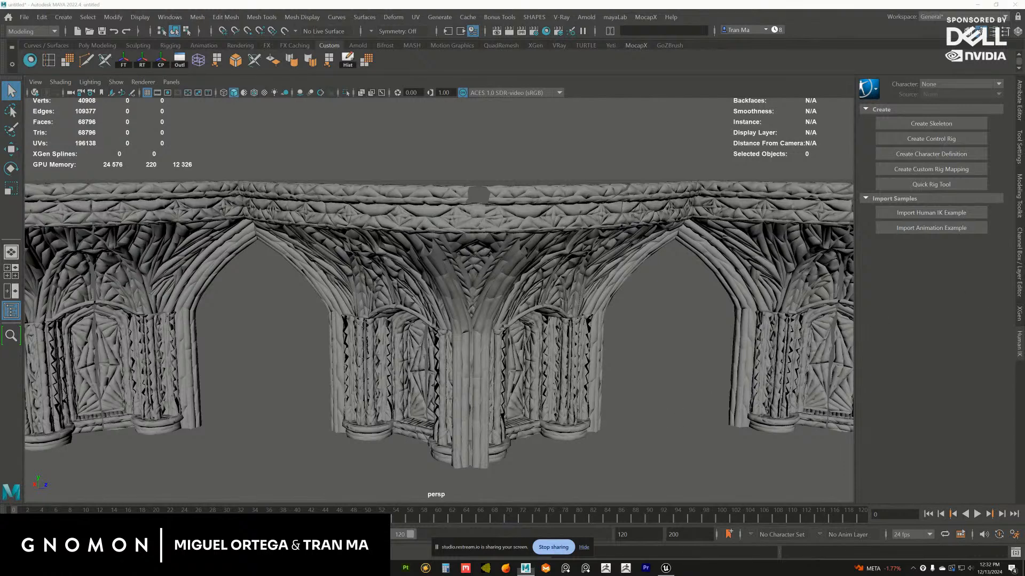
# Sketch a yellow rectangle over the central column's upper vault, with two ovals and a small box inside it
pyautogui.moveTo(402, 187)
pyautogui.mouseDown()
pyautogui.moveTo(412, 273)
pyautogui.moveTo(549, 264)
pyautogui.mouseUp()
pyautogui.moveTo(560, 189); pyautogui.dragTo(544, 282)
pyautogui.moveTo(545, 280)
pyautogui.mouseDown()
pyautogui.moveTo(405, 273)
pyautogui.moveTo(541, 277)
pyautogui.mouseUp()
pyautogui.moveTo(408, 199)
pyautogui.mouseDown()
pyautogui.moveTo(411, 282)
pyautogui.moveTo(471, 187)
pyautogui.moveTo(550, 184)
pyautogui.mouseUp()
pyautogui.moveTo(408, 190); pyautogui.dragTo(550, 189)
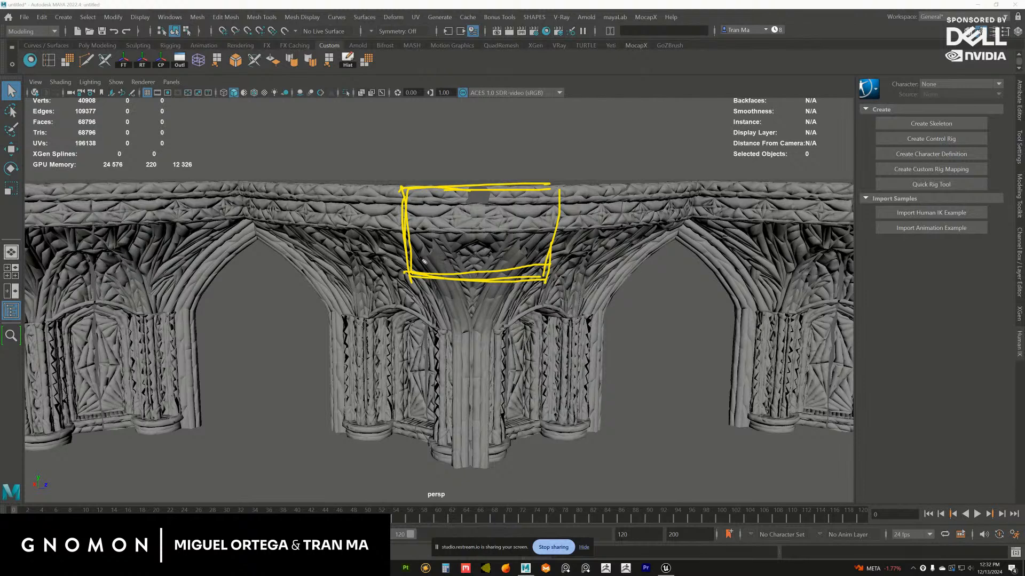
pyautogui.moveTo(424, 260); pyautogui.dragTo(426, 257)
pyautogui.moveTo(530, 257); pyautogui.dragTo(526, 259)
pyautogui.moveTo(468, 189)
pyautogui.mouseDown()
pyautogui.moveTo(493, 206)
pyautogui.moveTo(472, 210)
pyautogui.mouseUp()
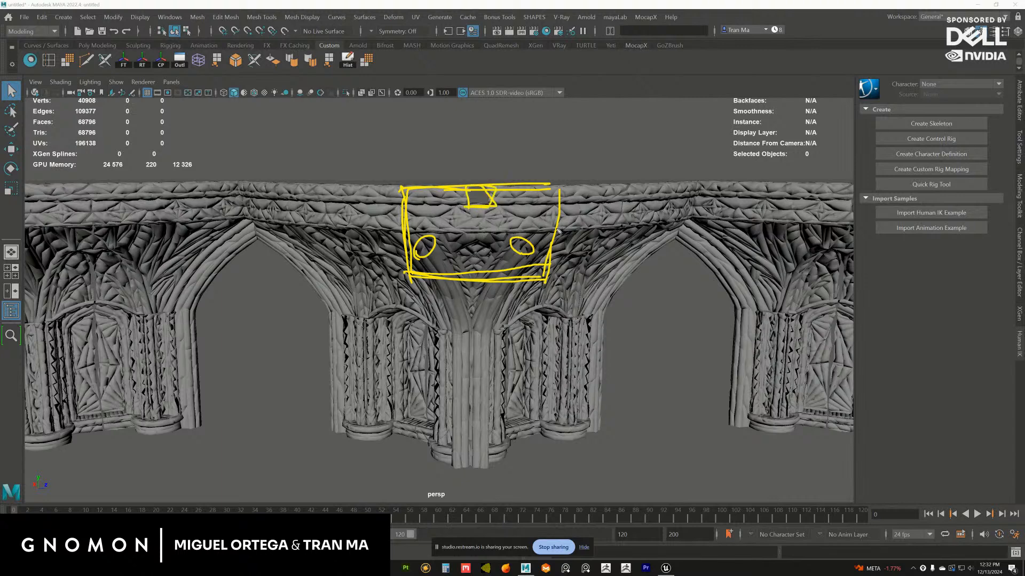
pyautogui.moveTo(551, 189)
pyautogui.mouseDown()
pyautogui.moveTo(552, 272)
pyautogui.moveTo(440, 279)
pyautogui.mouseUp()
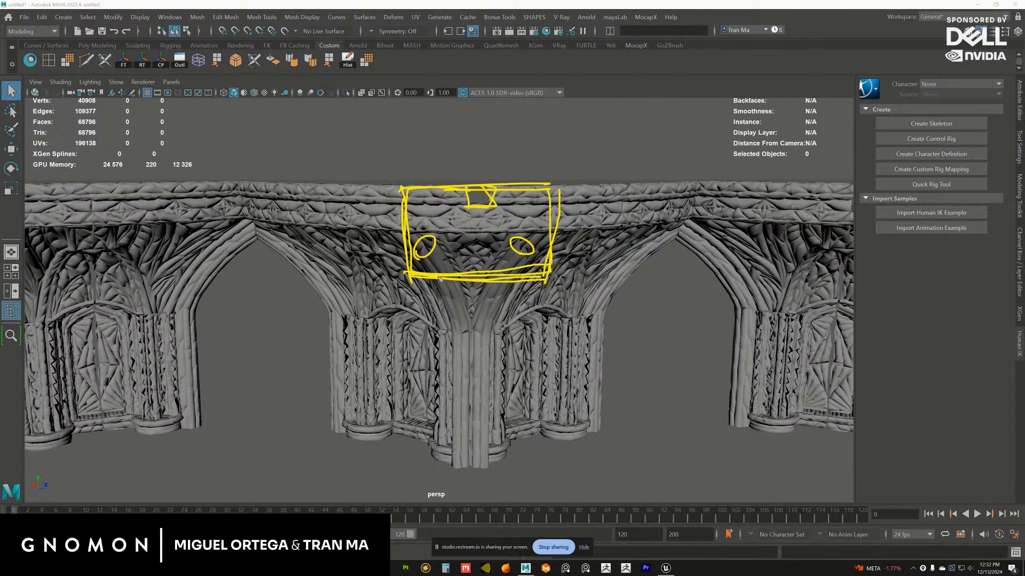
# Add a rounded underside and two short vertical supports to the sketch, and clear all the annotations
pyautogui.moveTo(399, 190)
pyautogui.mouseDown()
pyautogui.moveTo(409, 251)
pyautogui.moveTo(496, 306)
pyautogui.moveTo(545, 240)
pyautogui.moveTo(550, 193)
pyautogui.moveTo(507, 311)
pyautogui.moveTo(413, 207)
pyautogui.moveTo(499, 312)
pyautogui.moveTo(548, 199)
pyautogui.moveTo(480, 311)
pyautogui.moveTo(411, 193)
pyautogui.mouseUp()
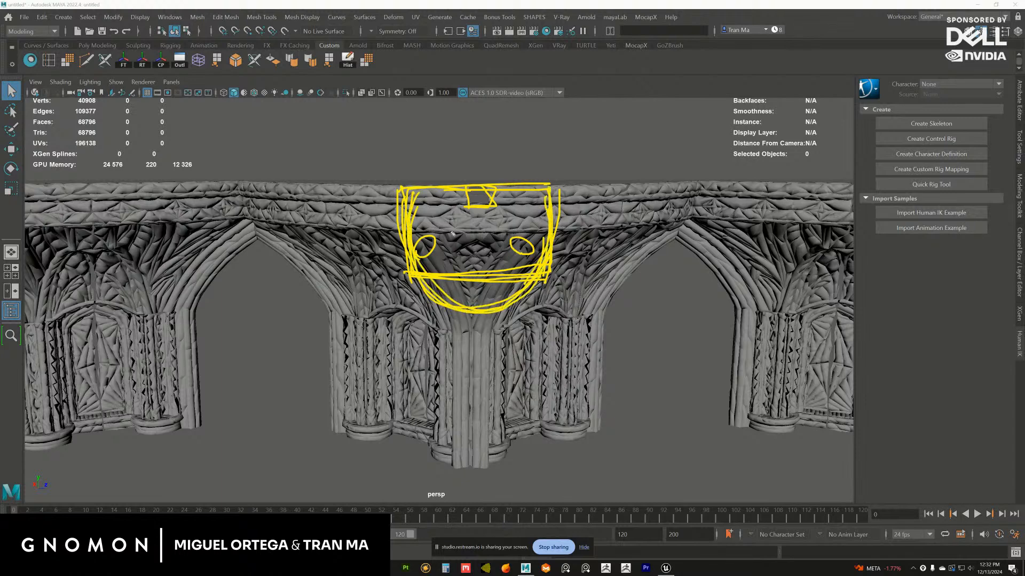
pyautogui.moveTo(417, 276)
pyautogui.mouseDown()
pyautogui.moveTo(427, 326)
pyautogui.moveTo(422, 306)
pyautogui.mouseUp()
pyautogui.moveTo(542, 284); pyautogui.dragTo(542, 319)
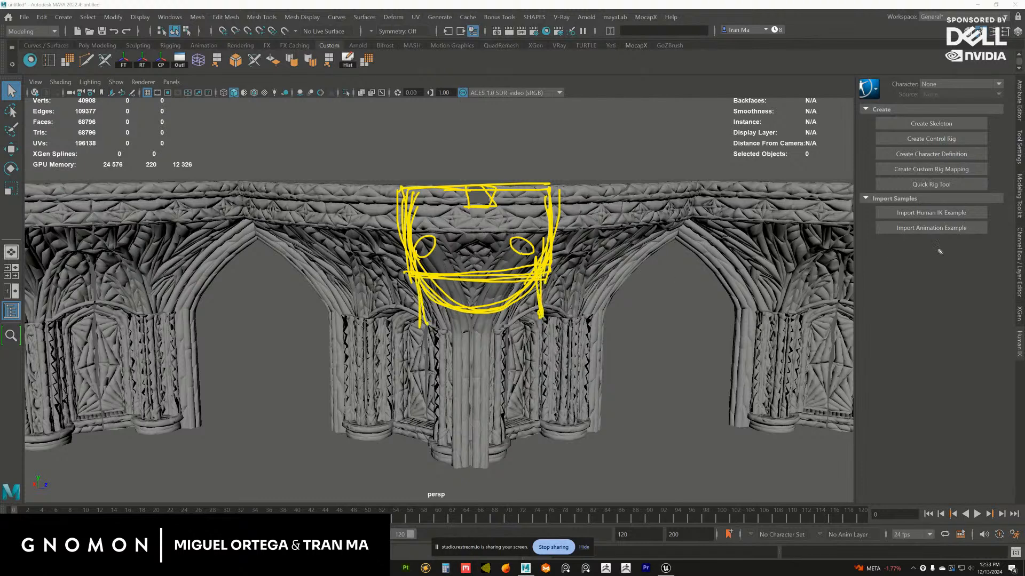
pyautogui.hotkey('ctrl', 'shift', '7')
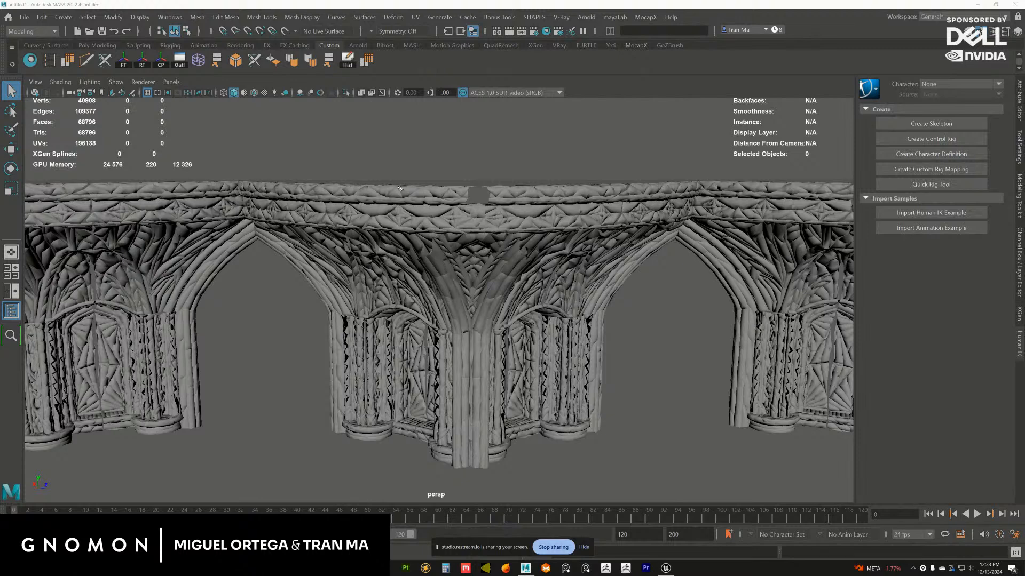
# Sketch a large yellow V from the ledge down to the top of the central column, following the vault's ribs
pyautogui.moveTo(388, 186); pyautogui.dragTo(468, 319)
pyautogui.moveTo(407, 235); pyautogui.dragTo(469, 319)
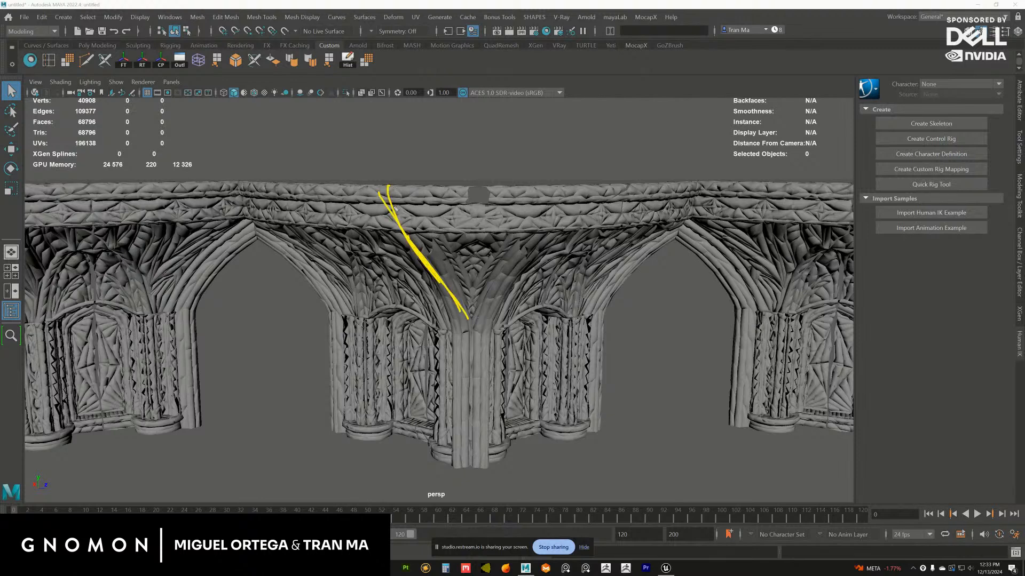
pyautogui.moveTo(381, 196)
pyautogui.mouseDown()
pyautogui.moveTo(468, 313)
pyautogui.moveTo(478, 315)
pyautogui.moveTo(553, 230)
pyautogui.mouseUp()
pyautogui.moveTo(485, 314); pyautogui.dragTo(567, 200)
pyautogui.moveTo(567, 200)
pyautogui.mouseDown()
pyautogui.moveTo(513, 289)
pyautogui.moveTo(517, 271)
pyautogui.moveTo(477, 320)
pyautogui.mouseUp()
pyautogui.moveTo(567, 194); pyautogui.dragTo(490, 317)
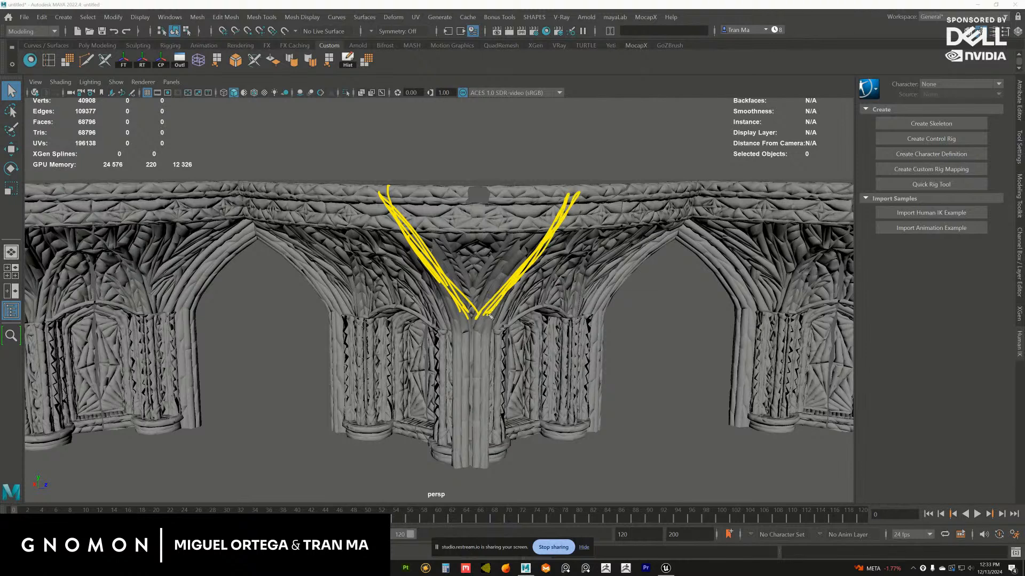
# Close the V with horizontal lines along the ledge and sketch a smaller V nested inside it
pyautogui.moveTo(405, 206)
pyautogui.mouseDown()
pyautogui.moveTo(560, 202)
pyautogui.moveTo(370, 209)
pyautogui.mouseUp()
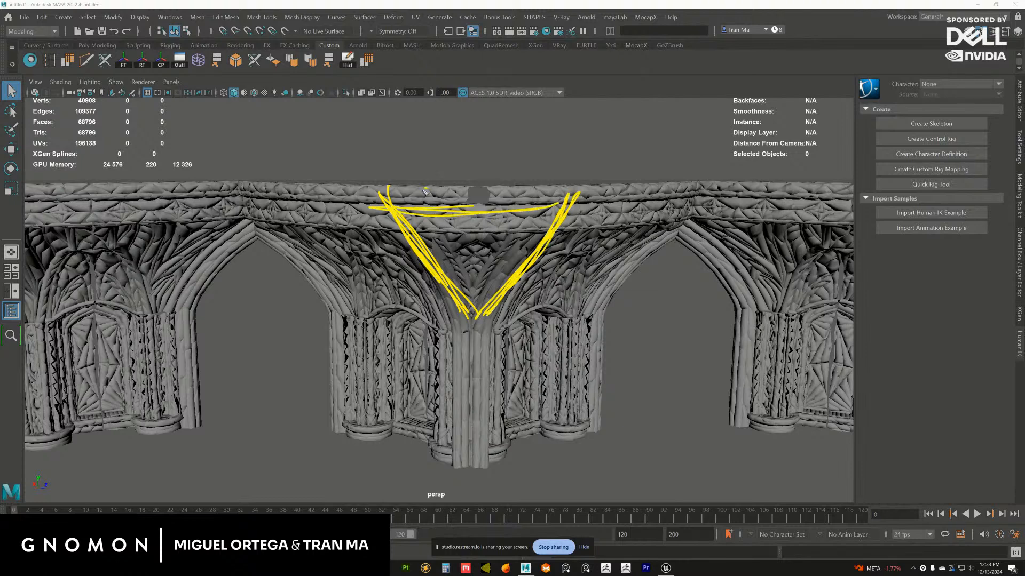
pyautogui.moveTo(424, 190)
pyautogui.mouseDown()
pyautogui.moveTo(480, 273)
pyautogui.moveTo(525, 213)
pyautogui.moveTo(486, 270)
pyautogui.moveTo(521, 203)
pyautogui.moveTo(490, 191)
pyautogui.moveTo(577, 205)
pyautogui.moveTo(557, 220)
pyautogui.mouseUp()
pyautogui.moveTo(431, 193)
pyautogui.mouseDown()
pyautogui.moveTo(552, 189)
pyautogui.moveTo(565, 209)
pyautogui.mouseUp()
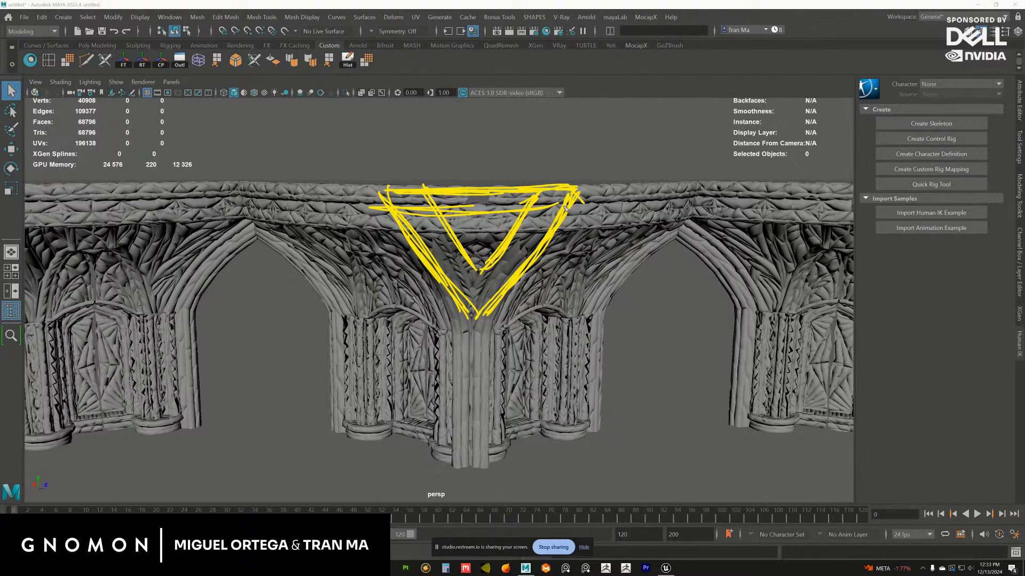
# Sketch one more line along the lower edge of the ledge across the V, and clear all the annotations
pyautogui.moveTo(403, 199); pyautogui.dragTo(567, 206)
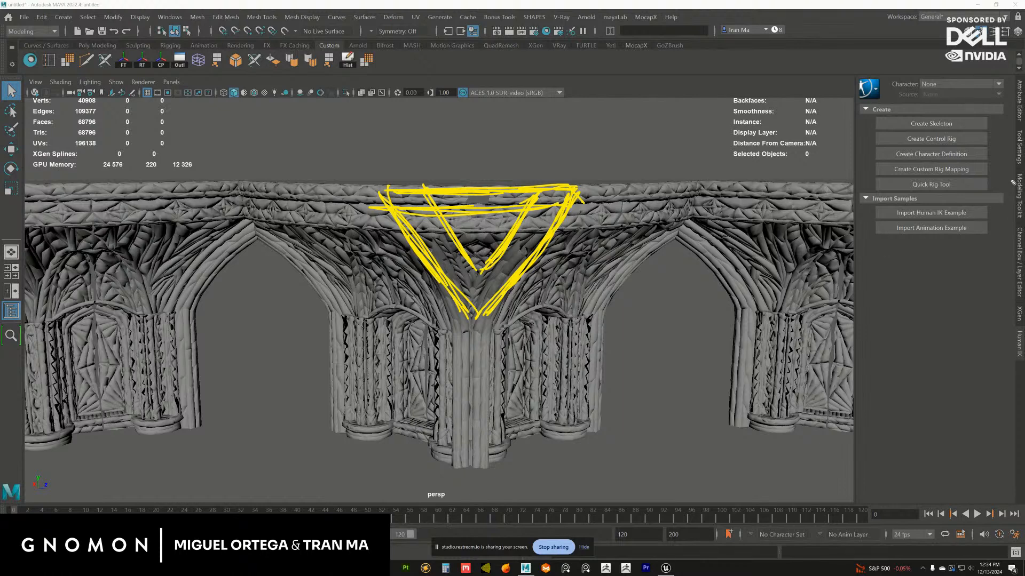
pyautogui.moveTo(527, 262)
pyautogui.keyDown('alt'); pyautogui.mouseDown()
pyautogui.moveTo(549, 272)
pyautogui.moveTo(540, 277)
pyautogui.mouseUp(); pyautogui.keyUp('alt')
pyautogui.press('Escape')
# Examine the rotunda mesh's central column, vaults and ledge from several angles
pyautogui.keyDown('alt'); pyautogui.moveTo(496, 331); pyautogui.dragTo(503, 306, button='right'); pyautogui.keyUp('alt')
pyautogui.keyDown('alt'); pyautogui.moveTo(503, 306); pyautogui.dragTo(507, 290); pyautogui.keyUp('alt')
pyautogui.click(508, 290)
pyautogui.moveTo(508, 289)
pyautogui.keyDown('alt'); pyautogui.mouseDown(button='right')
pyautogui.moveTo(536, 321)
pyautogui.moveTo(517, 285)
pyautogui.mouseUp(button='right'); pyautogui.keyUp('alt')
pyautogui.keyDown('alt'); pyautogui.moveTo(517, 286); pyautogui.dragTo(494, 236); pyautogui.keyUp('alt')
pyautogui.click(699, 318)
pyautogui.click(538, 305)
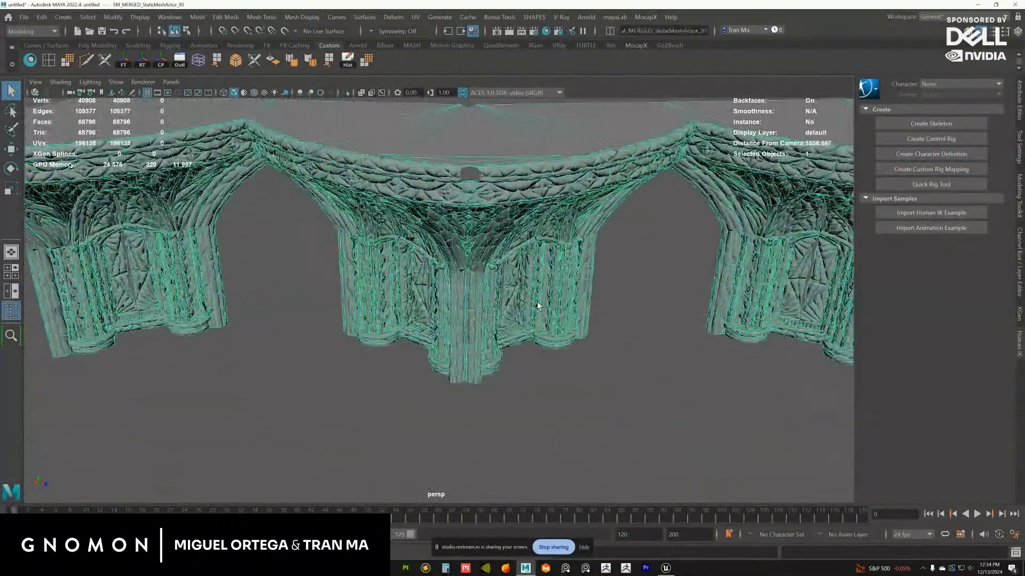
pyautogui.keyDown('alt'); pyautogui.moveTo(538, 306); pyautogui.dragTo(502, 320); pyautogui.keyUp('alt')
pyautogui.click(556, 287)
pyautogui.click(543, 343)
pyautogui.click(561, 316)
# Duplicate the rotunda mesh and isolate the copy
pyautogui.click(484, 318)
pyautogui.press('w')
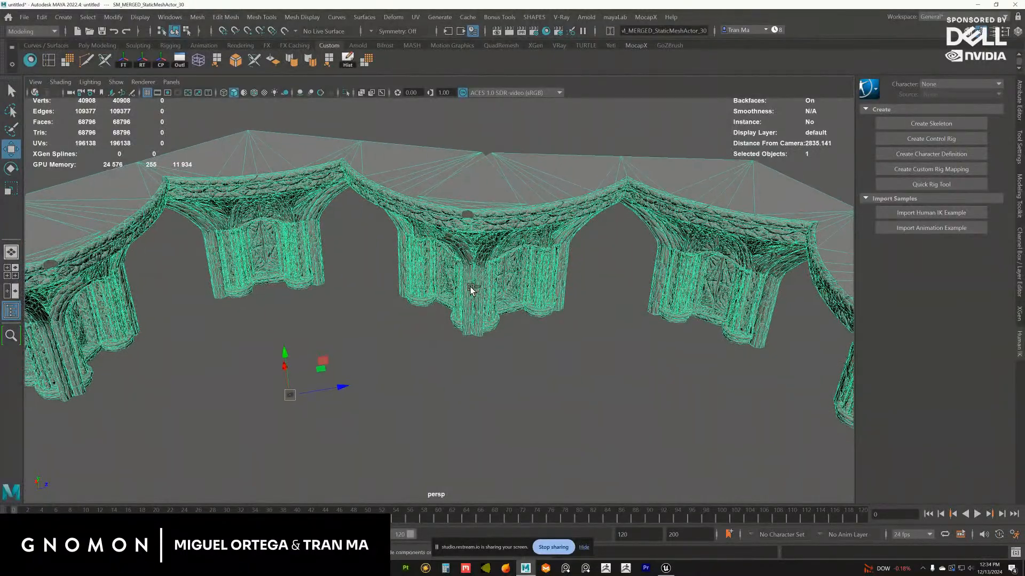
pyautogui.hotkey('ctrl', 'd')
pyautogui.keyDown('alt'); pyautogui.moveTo(378, 322); pyautogui.dragTo(343, 355); pyautogui.keyUp('alt')
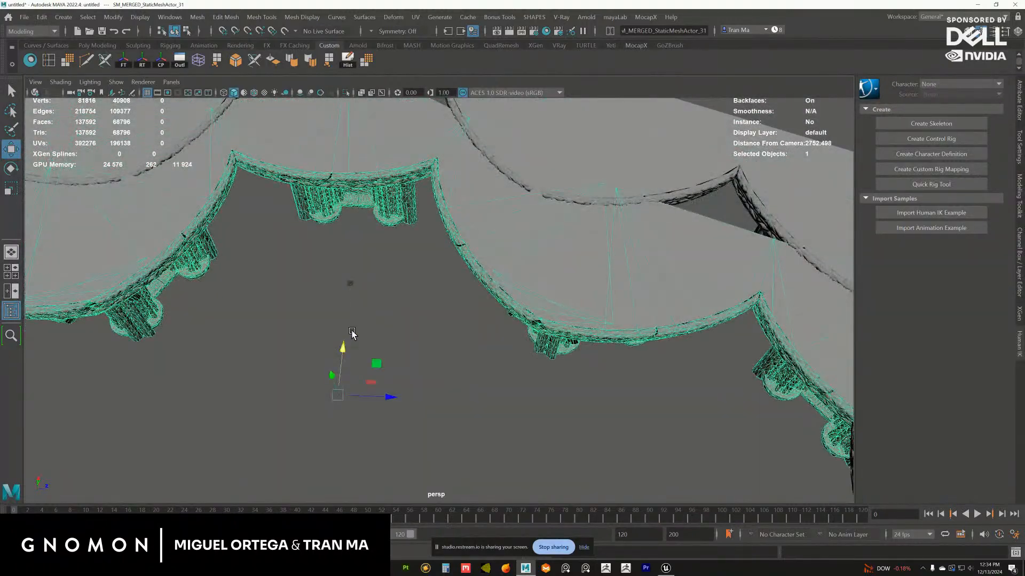
pyautogui.hotkey('ctrl', 'z')
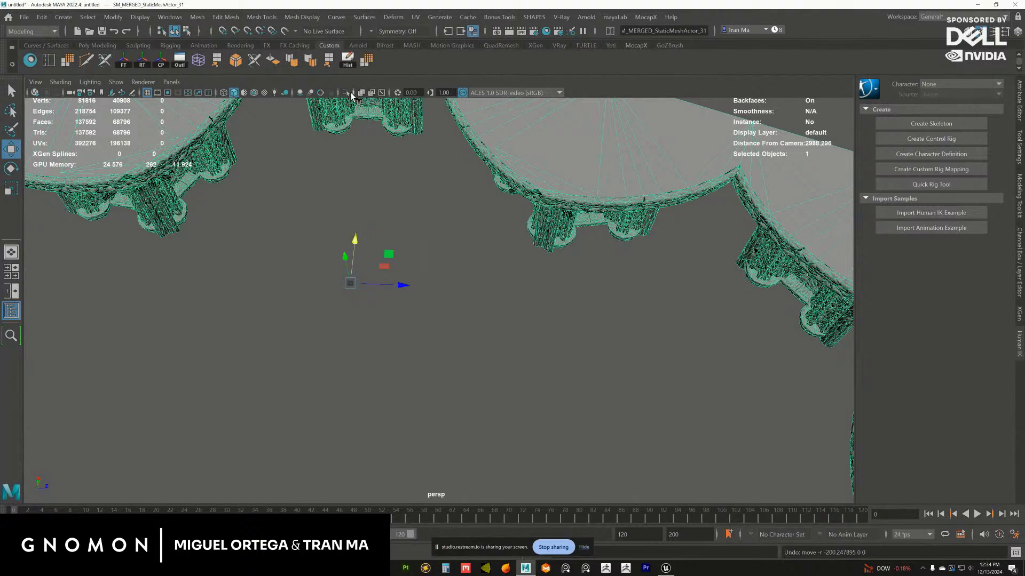
pyautogui.click(345, 93)
pyautogui.keyDown('alt'); pyautogui.moveTo(458, 160); pyautogui.dragTo(440, 226); pyautogui.keyUp('alt')
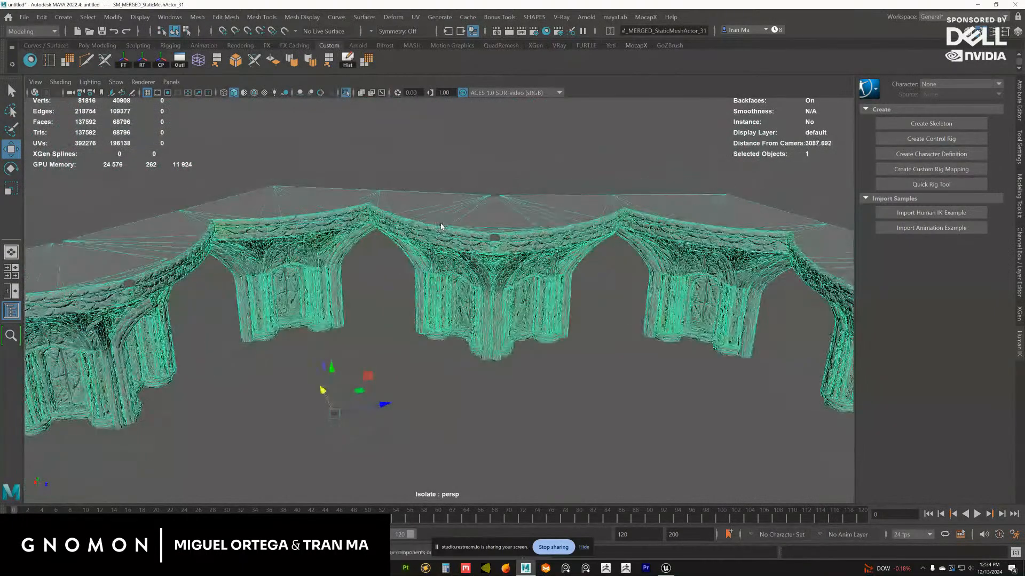
# Delete the roof, ledge, vault and column pieces of the narrow bay beside the central one from the isolated copy
pyautogui.moveTo(441, 224); pyautogui.dragTo(439, 253, button='right')
pyautogui.doubleClick(319, 224)
pyautogui.keyDown('alt'); pyautogui.moveTo(320, 223); pyautogui.dragTo(348, 235); pyautogui.keyUp('alt')
pyautogui.keyDown('shift'); pyautogui.doubleClick(321, 226); pyautogui.keyUp('shift')
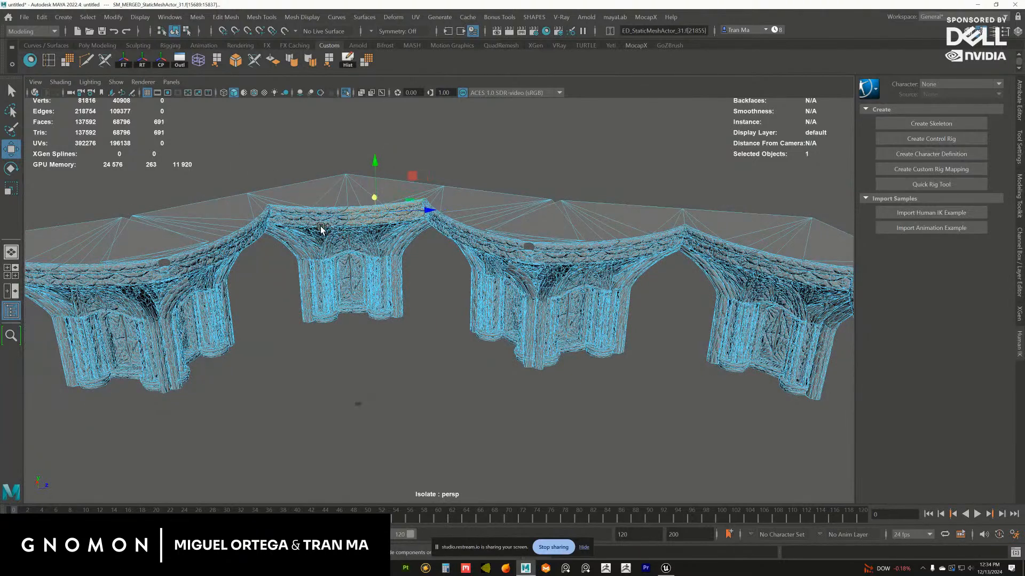
pyautogui.keyDown('shift'); pyautogui.doubleClick(320, 196); pyautogui.keyUp('shift')
pyautogui.keyDown('shift'); pyautogui.doubleClick(363, 195); pyautogui.keyUp('shift')
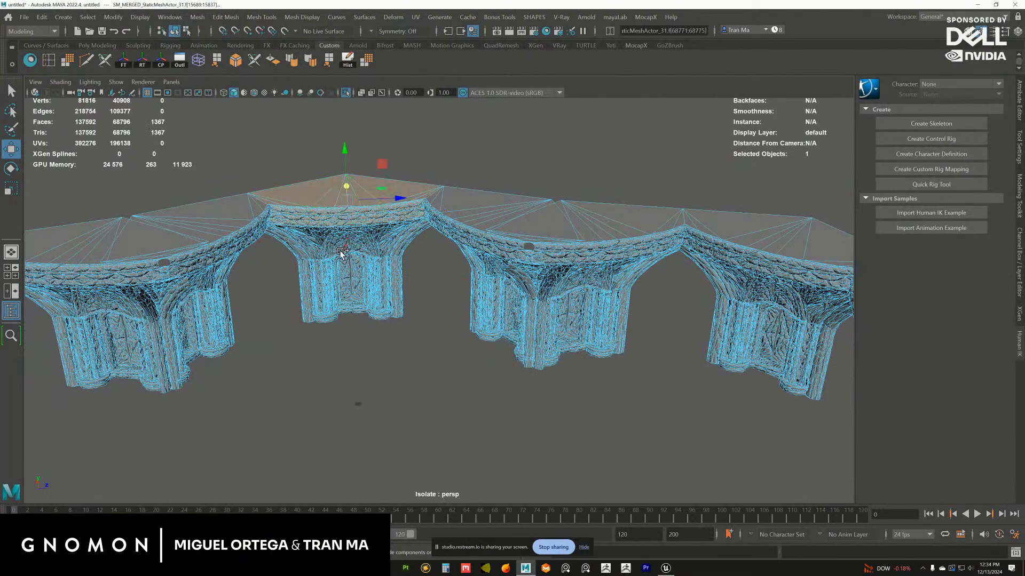
pyautogui.keyDown('shift'); pyautogui.doubleClick(319, 252); pyautogui.keyUp('shift')
pyautogui.keyDown('shift'); pyautogui.moveTo(381, 254); pyautogui.dragTo(411, 254); pyautogui.keyUp('shift')
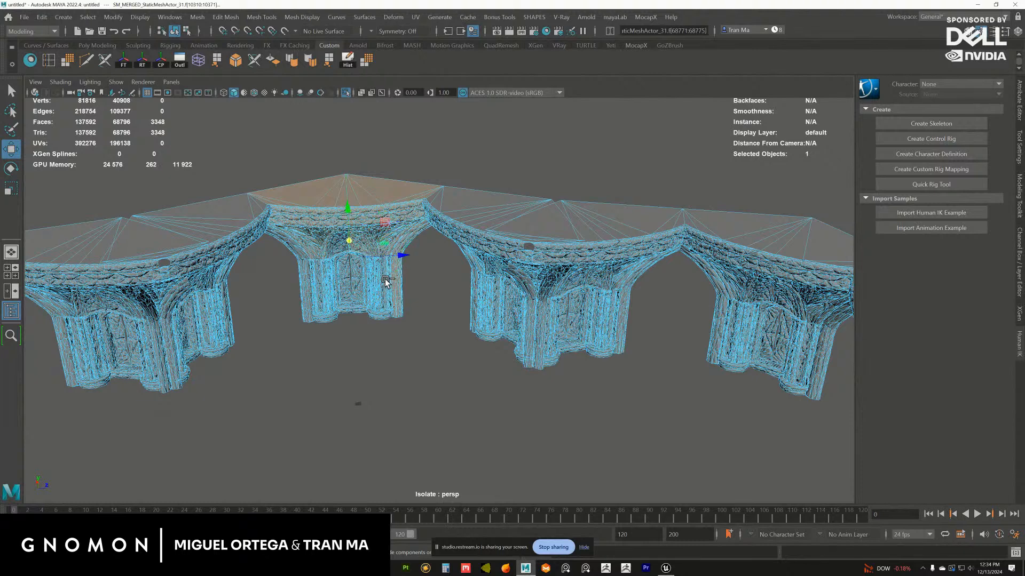
pyautogui.keyDown('shift'); pyautogui.doubleClick(365, 286); pyautogui.keyUp('shift')
pyautogui.keyDown('alt'); pyautogui.moveTo(329, 302); pyautogui.dragTo(485, 355, button='right'); pyautogui.keyUp('alt')
pyautogui.keyDown('alt'); pyautogui.moveTo(485, 354); pyautogui.dragTo(450, 310); pyautogui.keyUp('alt')
pyautogui.keyDown('shift'); pyautogui.click(395, 328); pyautogui.keyUp('shift')
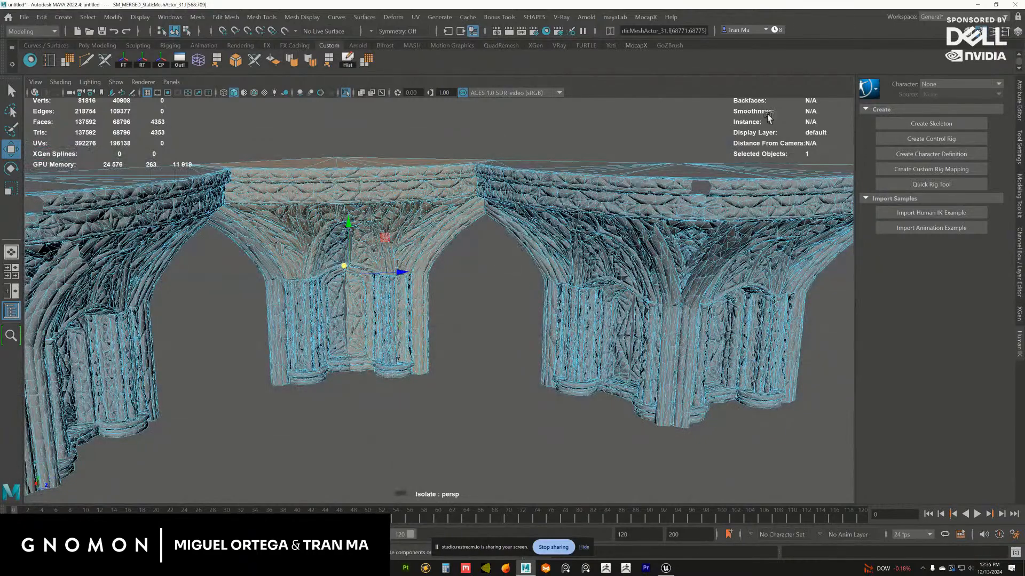
pyautogui.press('Delete')
# Delete the roof, ledge and arch pieces of the next narrow bay from the isolated copy
pyautogui.keyDown('alt'); pyautogui.moveTo(427, 256); pyautogui.dragTo(488, 307); pyautogui.keyUp('alt')
pyautogui.keyDown('alt'); pyautogui.moveTo(487, 307); pyautogui.dragTo(547, 325, button='right'); pyautogui.keyUp('alt')
pyautogui.doubleClick(462, 197)
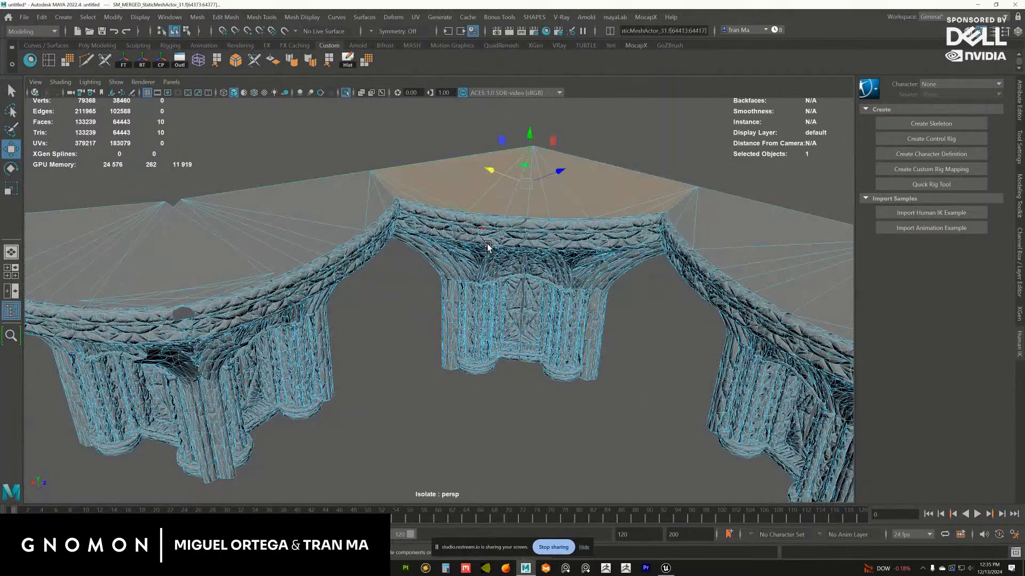
pyautogui.keyDown('alt'); pyautogui.moveTo(485, 245); pyautogui.dragTo(433, 278); pyautogui.keyUp('alt')
pyautogui.keyDown('shift'); pyautogui.doubleClick(460, 243); pyautogui.keyUp('shift')
pyautogui.keyDown('shift'); pyautogui.doubleClick(426, 292); pyautogui.keyUp('shift')
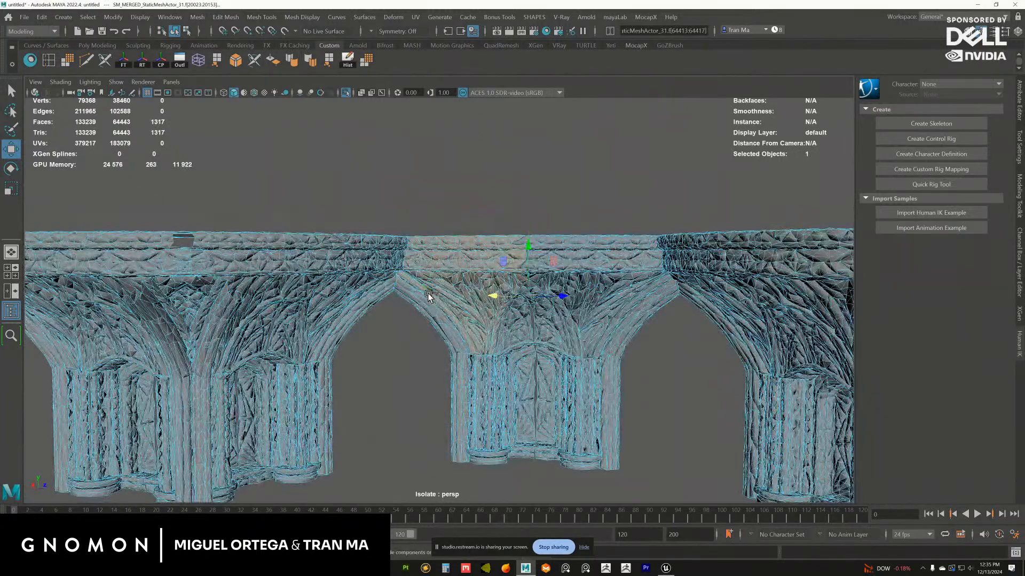
pyautogui.keyDown('shift'); pyautogui.doubleClick(421, 304); pyautogui.keyUp('shift')
pyautogui.keyDown('shift'); pyautogui.doubleClick(546, 259); pyautogui.keyUp('shift')
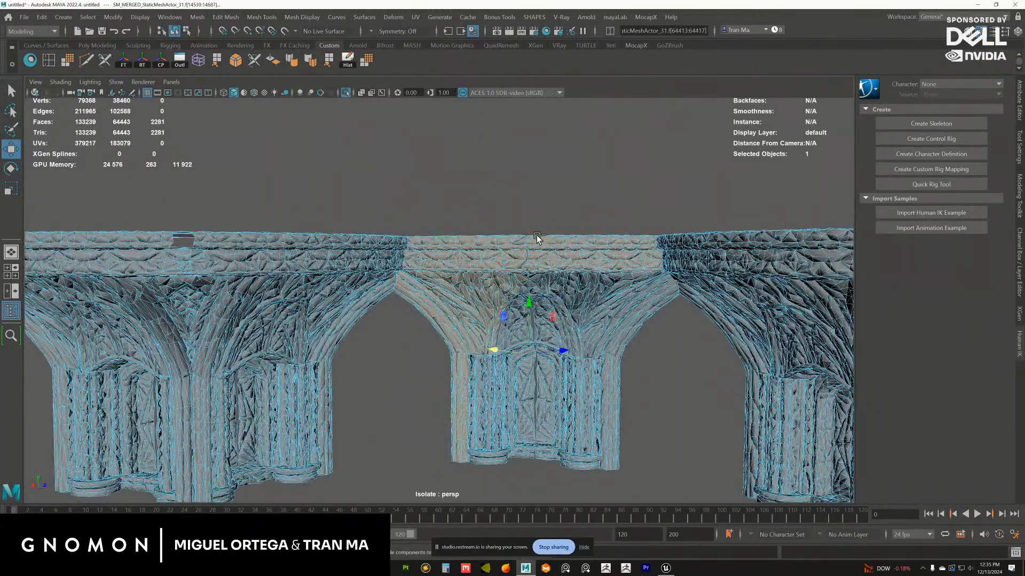
pyautogui.press('Delete')
# Delete the bays beyond the gap and the loose arch and column fragments left next to them
pyautogui.keyDown('alt'); pyautogui.moveTo(528, 192); pyautogui.dragTo(835, 485); pyautogui.keyUp('alt')
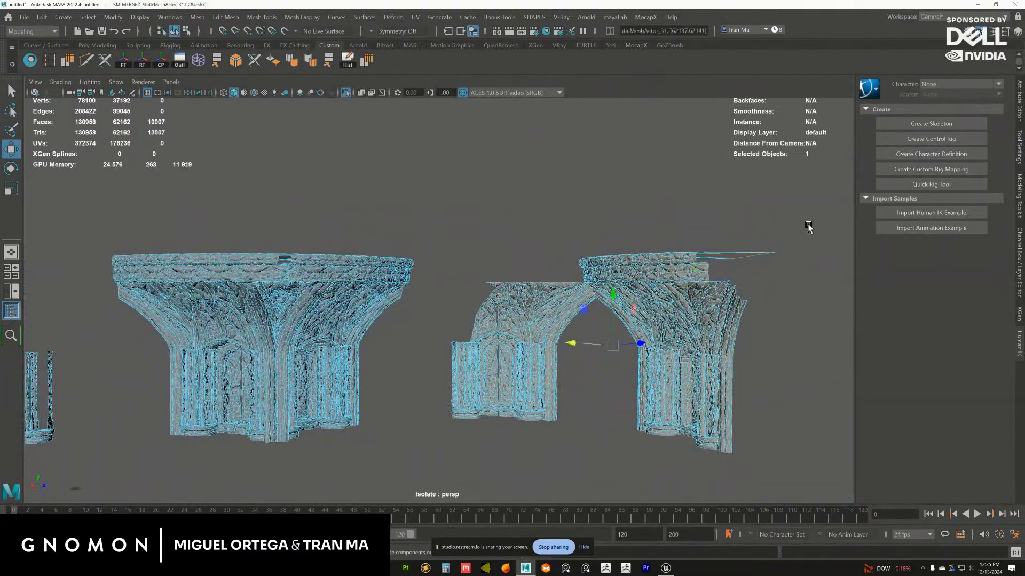
pyautogui.press('Delete')
pyautogui.keyDown('alt'); pyautogui.moveTo(314, 222); pyautogui.dragTo(419, 255); pyautogui.keyUp('alt')
pyautogui.moveTo(354, 213); pyautogui.dragTo(536, 429)
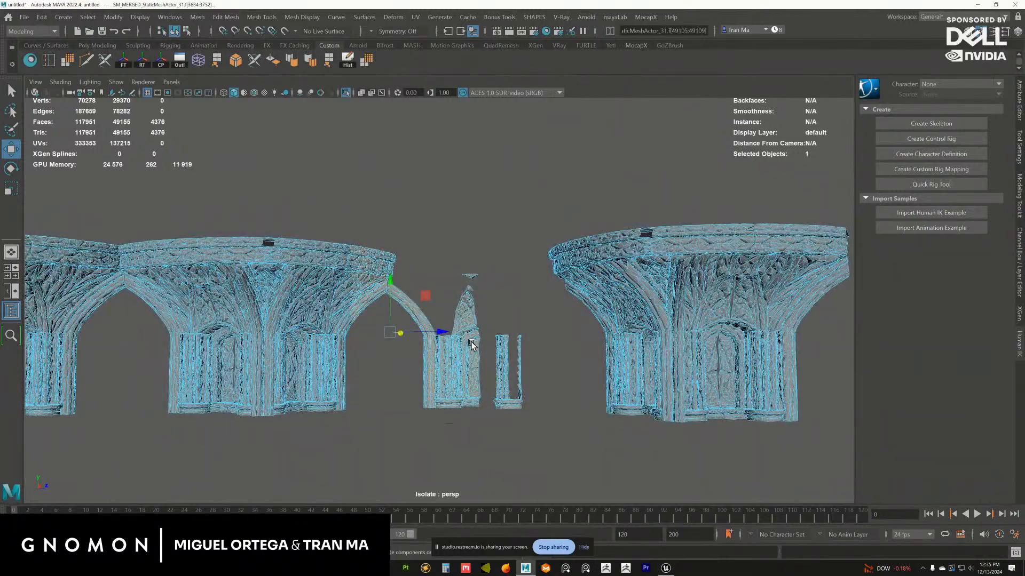
pyautogui.keyDown('alt'); pyautogui.moveTo(471, 342); pyautogui.dragTo(476, 374); pyautogui.keyUp('alt')
pyautogui.press('Delete')
# Delete the connected run of bays on the other side, keeping only one half-round bay with its columns
pyautogui.keyDown('alt'); pyautogui.moveTo(316, 270); pyautogui.dragTo(280, 270); pyautogui.keyUp('alt')
pyautogui.moveTo(145, 210); pyautogui.dragTo(565, 415)
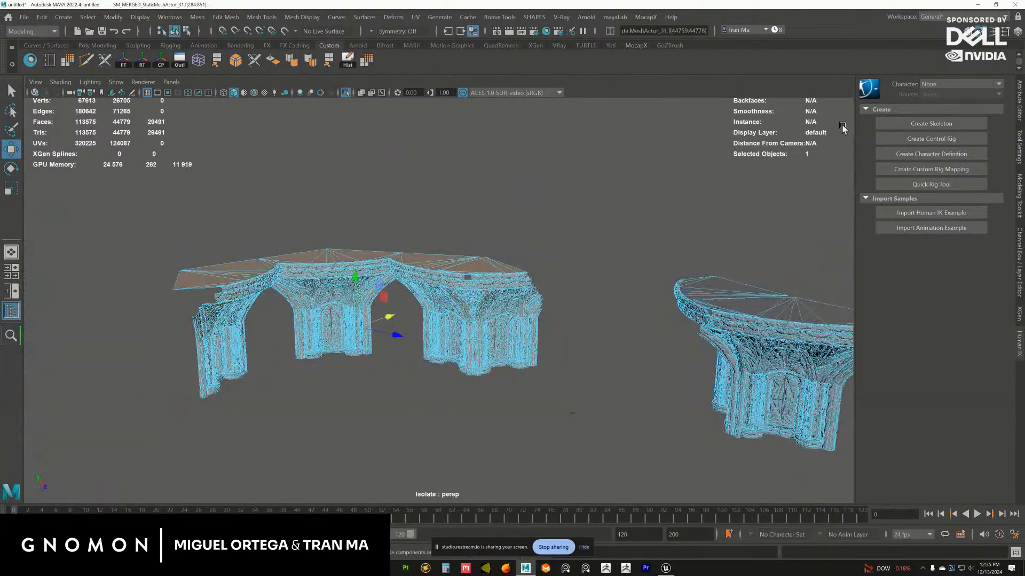
pyautogui.press('Delete')
pyautogui.keyDown('alt'); pyautogui.moveTo(568, 258); pyautogui.dragTo(501, 294); pyautogui.keyUp('alt')
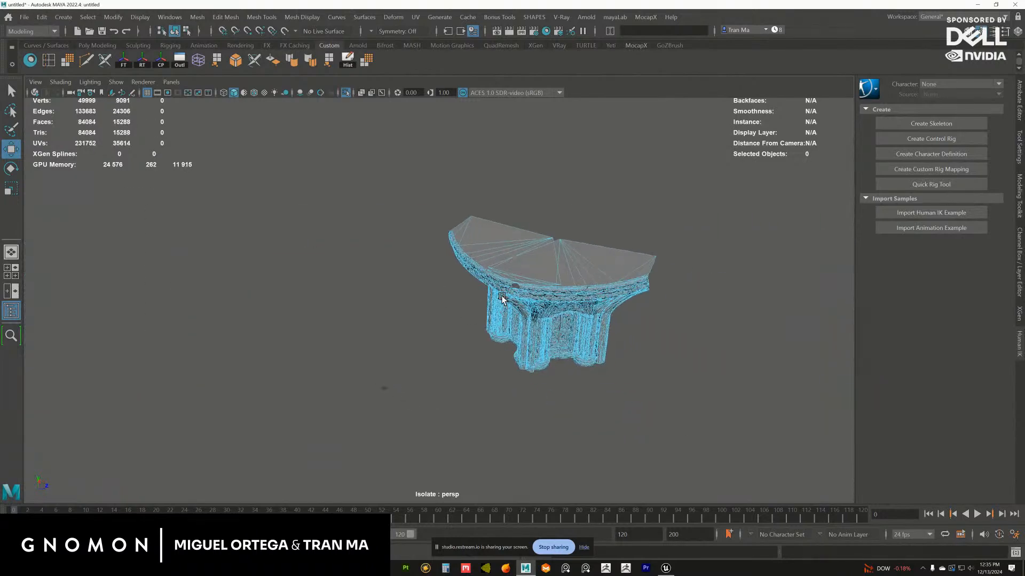
# Try to rotate the remaining bay about the vertical axis, with Rotate Y set to 30
pyautogui.moveTo(502, 296); pyautogui.dragTo(572, 319, button='right')
pyautogui.scroll(2, 534, 331)
pyautogui.keyDown('alt'); pyautogui.moveTo(520, 338); pyautogui.dragTo(517, 299, button='middle'); pyautogui.keyUp('alt')
pyautogui.scroll(2, 515, 302)
pyautogui.press('e')
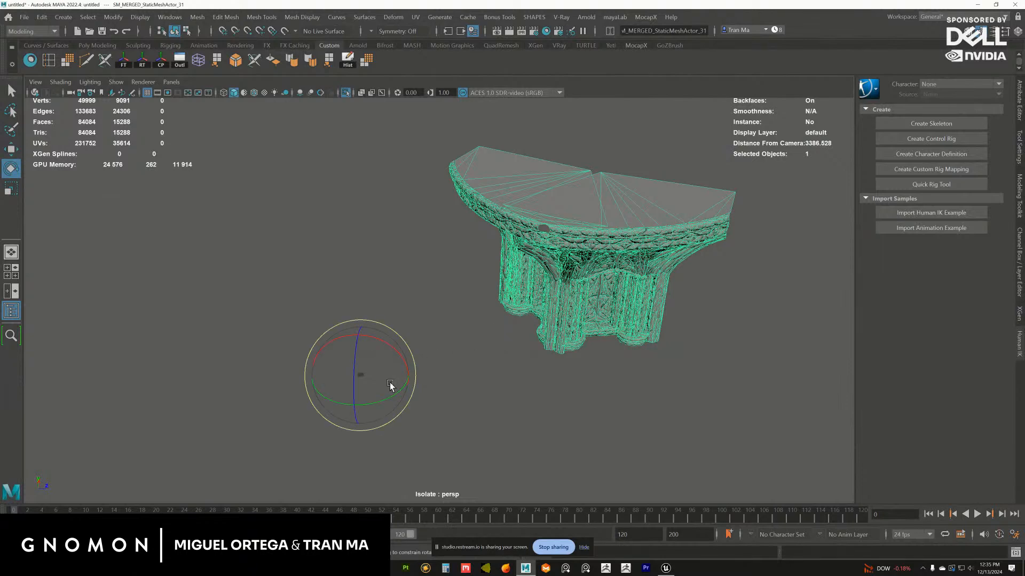
pyautogui.moveTo(373, 403); pyautogui.dragTo(421, 352)
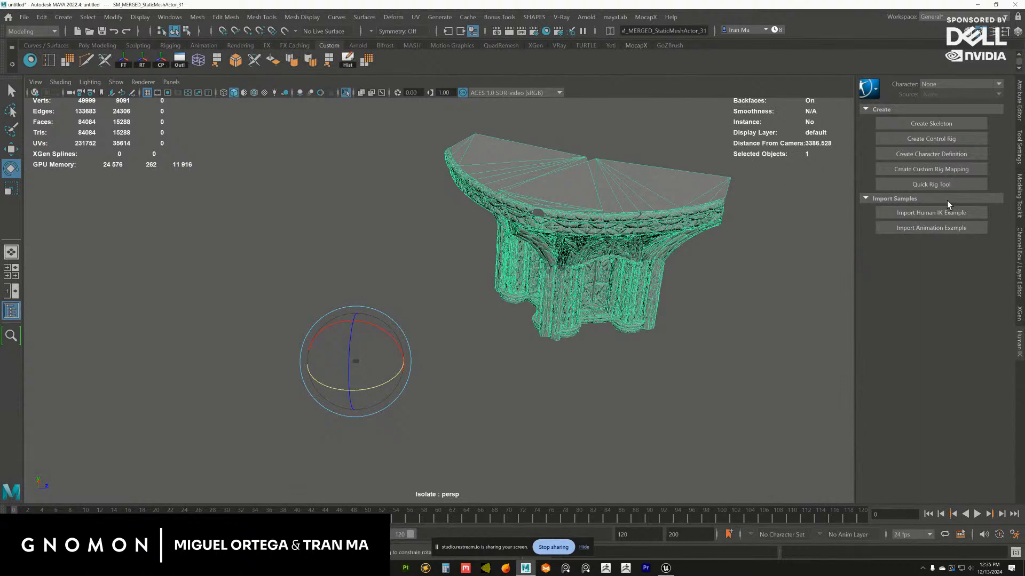
pyautogui.keyDown('alt'); pyautogui.moveTo(516, 291); pyautogui.dragTo(519, 371); pyautogui.keyUp('alt')
pyautogui.scroll(-2, 519, 371)
pyautogui.moveTo(396, 401); pyautogui.dragTo(415, 390)
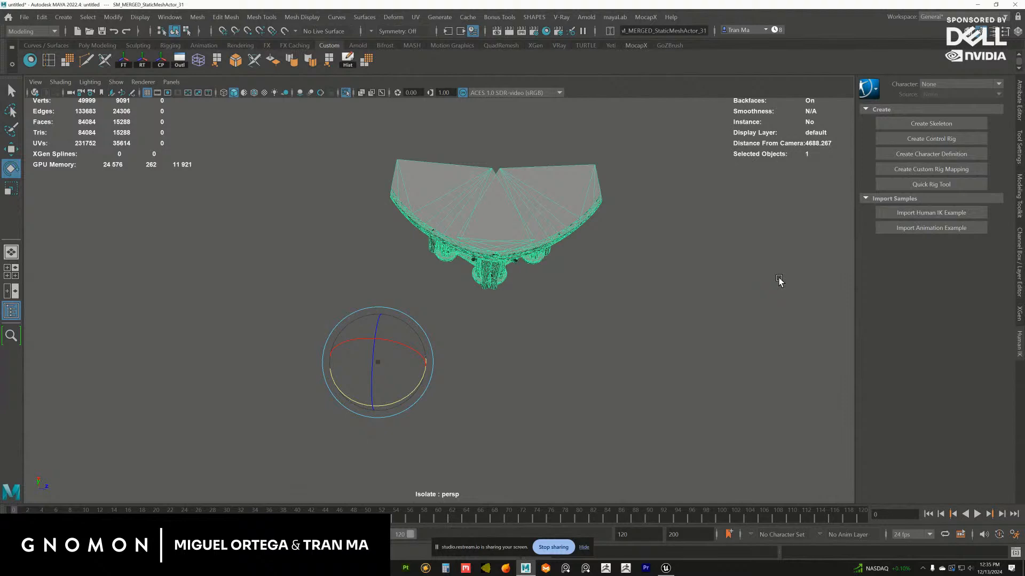
pyautogui.click(1020, 239)
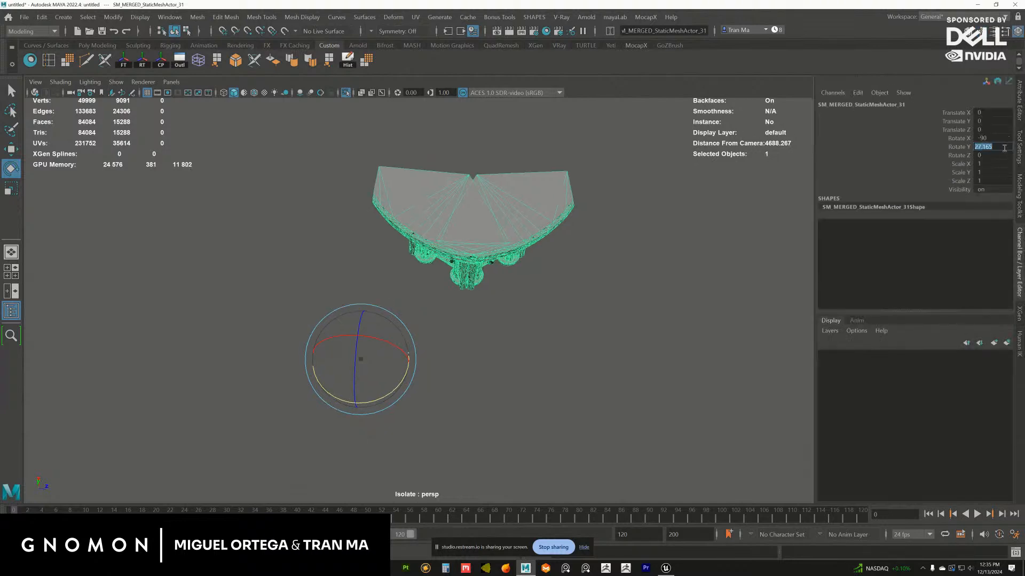
pyautogui.write('30')
pyautogui.press('Return')
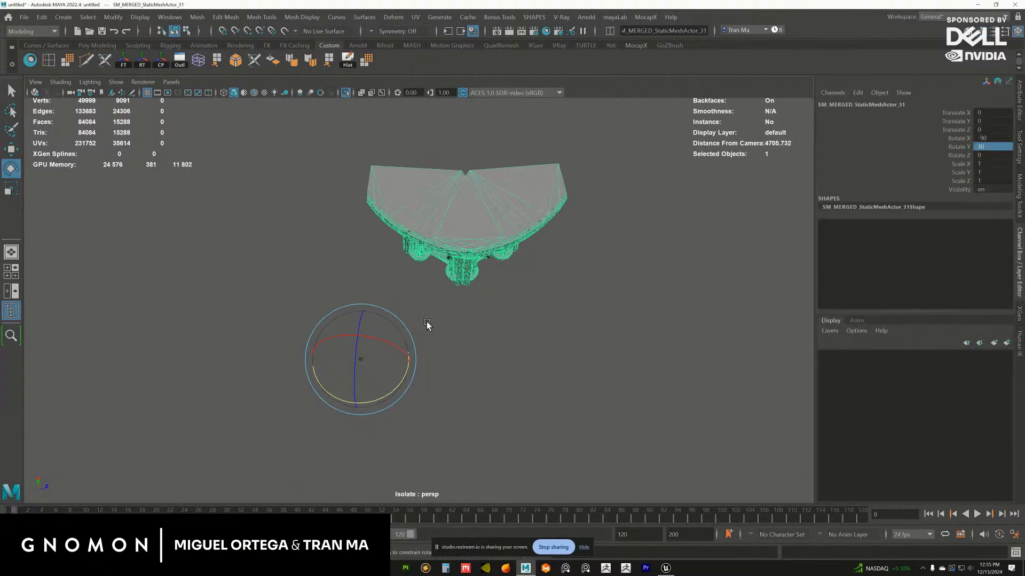
# Undo the bay's rotations while working in the top view, and put the bay in a group
pyautogui.press('space')
pyautogui.press('space')
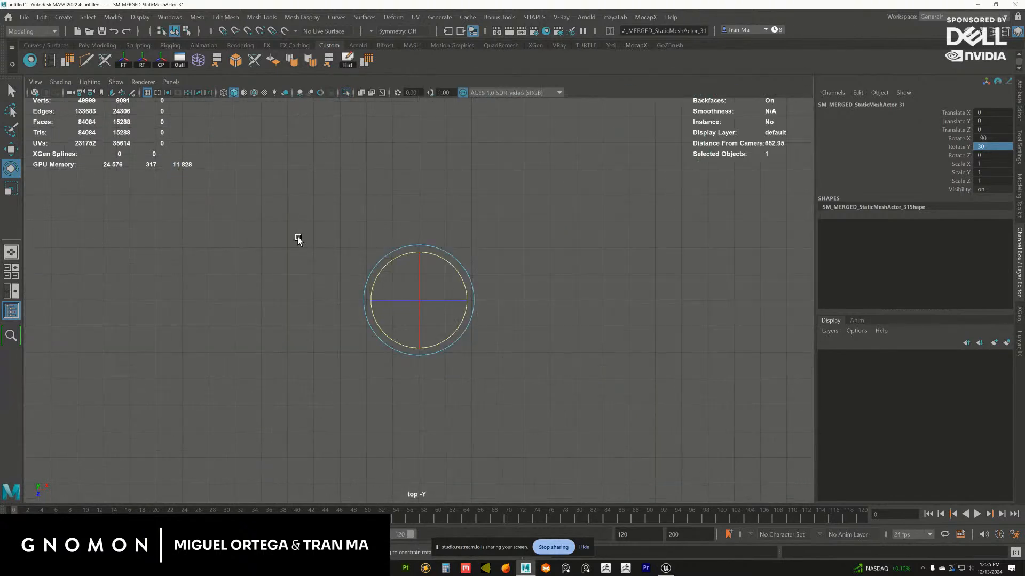
pyautogui.press('f')
pyautogui.scroll(-5, 464, 315)
pyautogui.hotkey('ctrl', 'z')
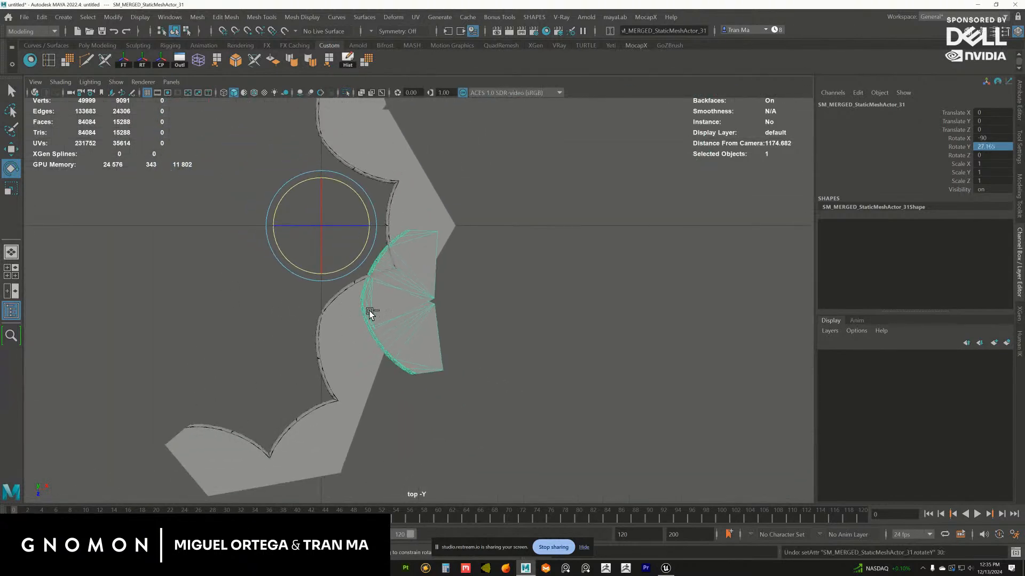
pyautogui.hotkey('ctrl', 'z')
pyautogui.keyDown('alt'); pyautogui.moveTo(359, 281); pyautogui.dragTo(421, 285, button='middle'); pyautogui.keyUp('alt')
pyautogui.hotkey('ctrl', 'g')
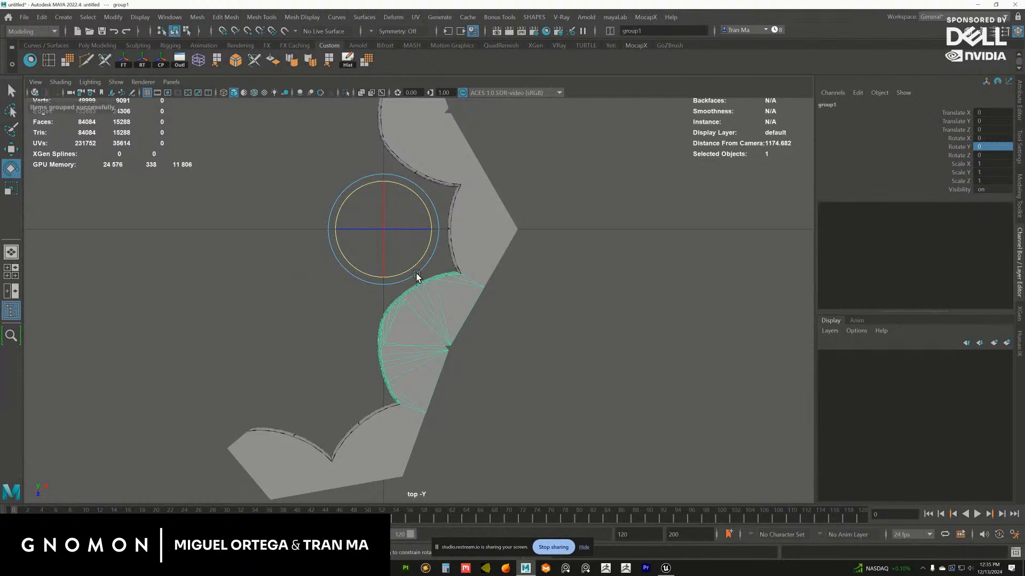
# Rotate the bay's group about the vertical axis, setting Rotate Y to 30
pyautogui.keyDown('alt'); pyautogui.moveTo(425, 211); pyautogui.dragTo(470, 267, button='middle'); pyautogui.keyUp('alt')
pyautogui.moveTo(465, 260); pyautogui.dragTo(442, 267)
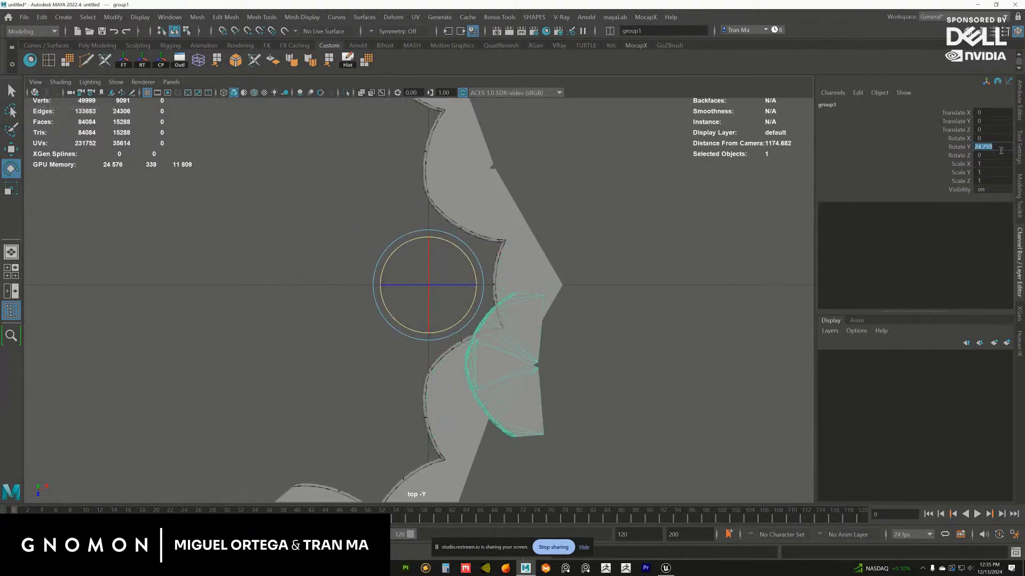
pyautogui.write('30')
pyautogui.press('Return')
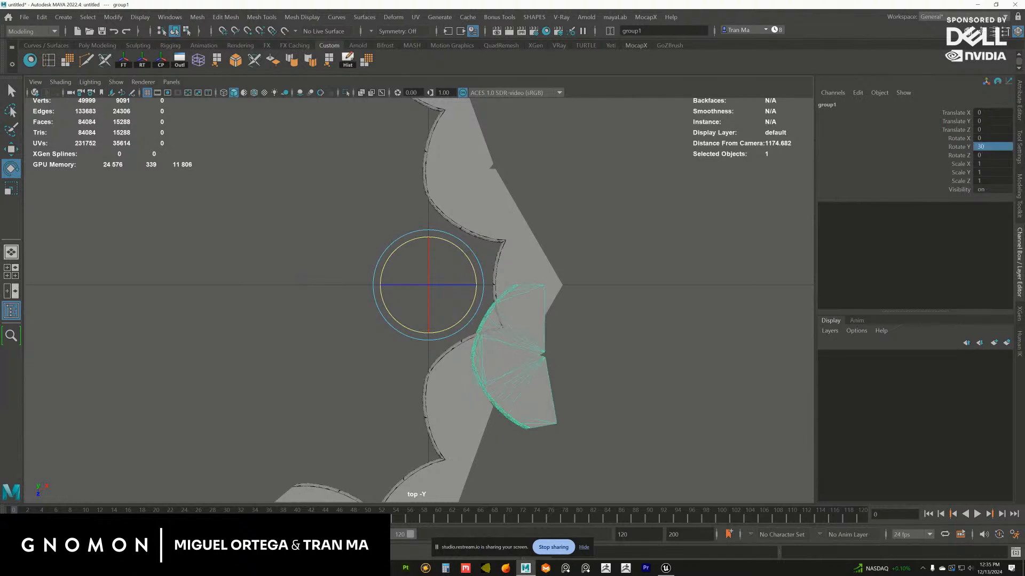
# Readjust the group's rotation to straighten the bay, setting Rotate Y to 25
pyautogui.keyDown('alt'); pyautogui.moveTo(459, 294); pyautogui.dragTo(450, 279, button='middle'); pyautogui.keyUp('alt')
pyautogui.moveTo(463, 286); pyautogui.dragTo(463, 292)
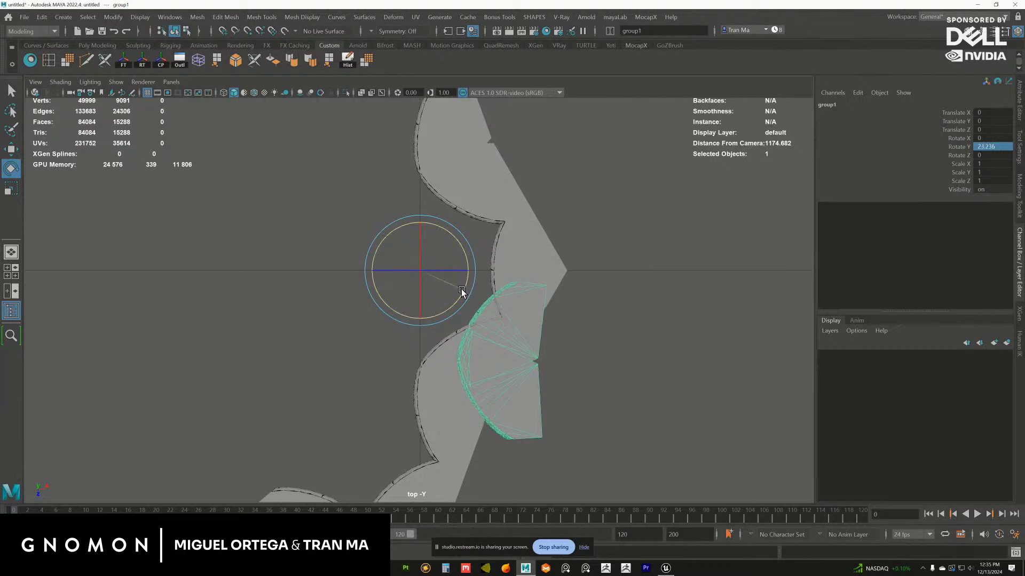
pyautogui.click(998, 152)
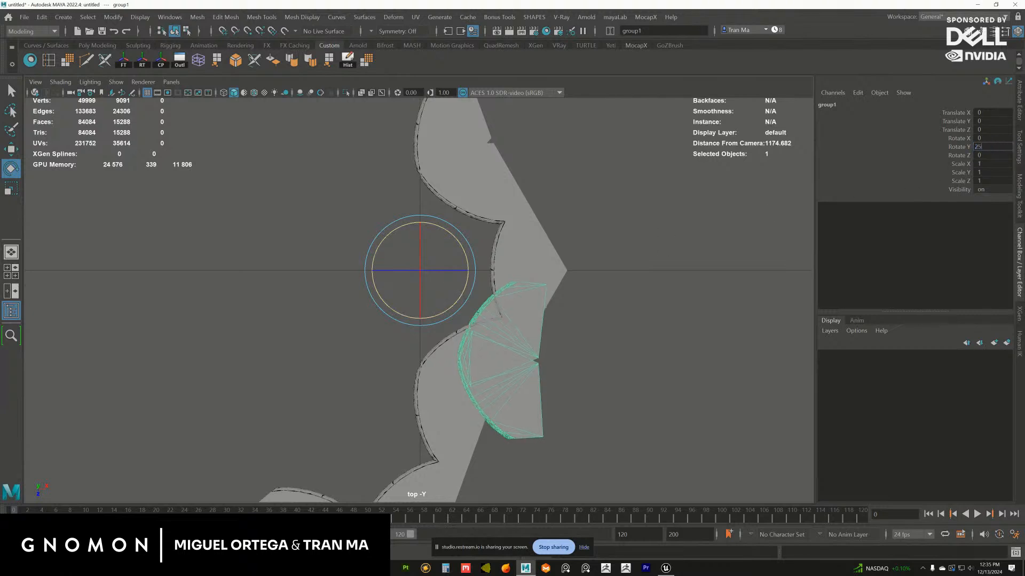
pyautogui.press('Return')
pyautogui.keyDown('alt'); pyautogui.moveTo(496, 316); pyautogui.dragTo(490, 312, button='middle'); pyautogui.keyUp('alt')
# Move the group along Z to about -636 to centre the bay on the rotunda's middle axis
pyautogui.press('w')
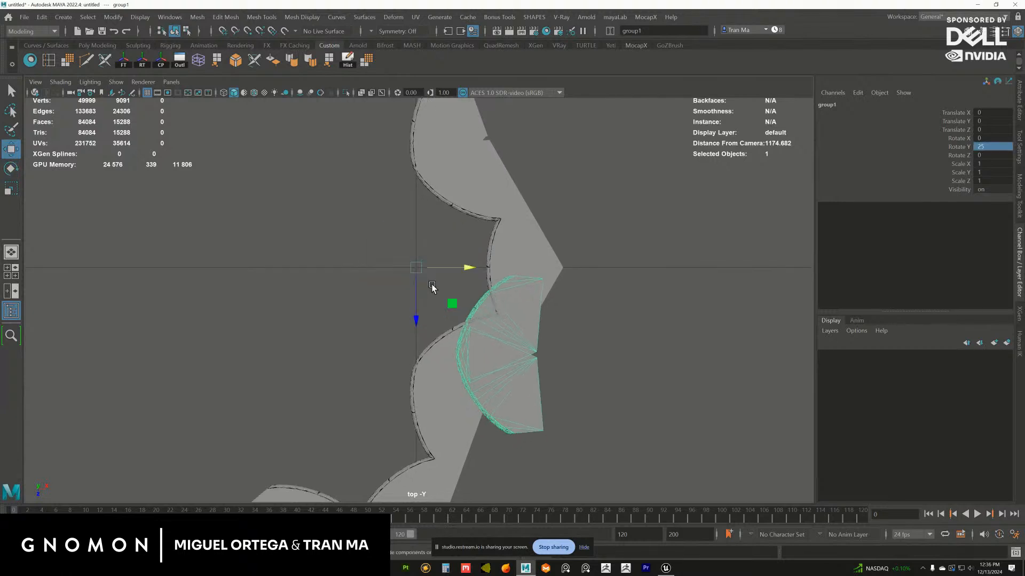
pyautogui.moveTo(417, 314); pyautogui.dragTo(418, 214)
pyautogui.keyDown('alt'); pyautogui.moveTo(417, 250); pyautogui.dragTo(405, 267, button='middle'); pyautogui.keyUp('alt')
pyautogui.keyDown('alt'); pyautogui.moveTo(405, 267); pyautogui.dragTo(545, 373, button='right'); pyautogui.keyUp('alt')
pyautogui.keyDown('alt'); pyautogui.moveTo(483, 322); pyautogui.dragTo(480, 352, button='middle'); pyautogui.keyUp('alt')
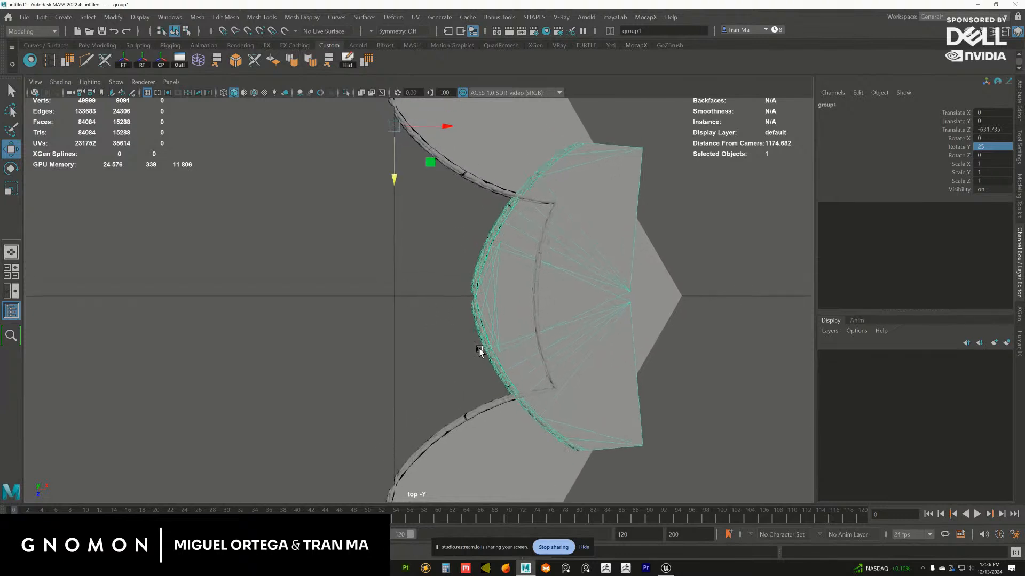
pyautogui.keyDown('alt'); pyautogui.moveTo(480, 353); pyautogui.dragTo(539, 384, button='right'); pyautogui.keyUp('alt')
pyautogui.keyDown('alt'); pyautogui.moveTo(386, 153); pyautogui.dragTo(391, 191, button='middle'); pyautogui.keyUp('alt')
pyautogui.moveTo(388, 138); pyautogui.dragTo(388, 137)
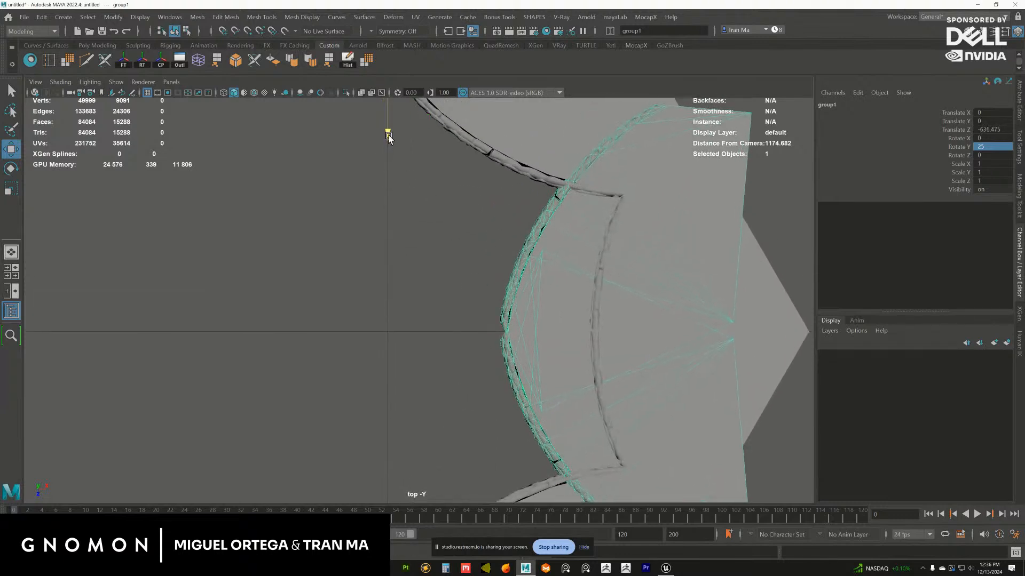
# Shift the group inward along X to about -289, over the rotunda's open centre
pyautogui.keyDown('alt'); pyautogui.moveTo(515, 258); pyautogui.dragTo(416, 176, button='right'); pyautogui.keyUp('alt')
pyautogui.keyDown('alt'); pyautogui.moveTo(416, 176); pyautogui.dragTo(446, 219, button='middle'); pyautogui.keyUp('alt')
pyautogui.moveTo(475, 149); pyautogui.dragTo(374, 149)
pyautogui.keyDown('alt'); pyautogui.moveTo(389, 237); pyautogui.dragTo(451, 136, button='middle'); pyautogui.keyUp('alt')
pyautogui.keyDown('alt'); pyautogui.moveTo(451, 137); pyautogui.dragTo(662, 310, button='right'); pyautogui.keyUp('alt')
pyautogui.keyDown('alt'); pyautogui.moveTo(662, 309); pyautogui.dragTo(495, 318, button='middle'); pyautogui.keyUp('alt')
pyautogui.keyDown('alt'); pyautogui.moveTo(425, 252); pyautogui.dragTo(486, 344, button='middle'); pyautogui.keyUp('alt')
pyautogui.keyDown('alt'); pyautogui.moveTo(487, 344); pyautogui.dragTo(280, 211, button='right'); pyautogui.keyUp('alt')
pyautogui.keyDown('alt'); pyautogui.moveTo(280, 211); pyautogui.dragTo(329, 296, button='middle'); pyautogui.keyUp('alt')
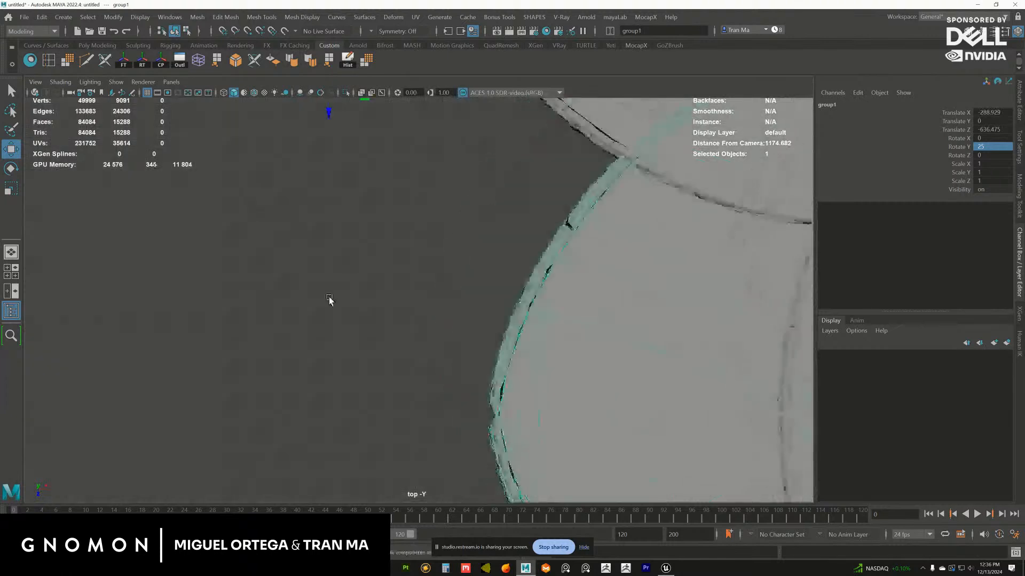
# Fine-tune the group's position to about -287.6 in X and -634.6 in Z, centring the bay on the axis
pyautogui.keyDown('alt'); pyautogui.moveTo(329, 296); pyautogui.dragTo(261, 224, button='right'); pyautogui.keyUp('alt')
pyautogui.moveTo(398, 122); pyautogui.dragTo(402, 124)
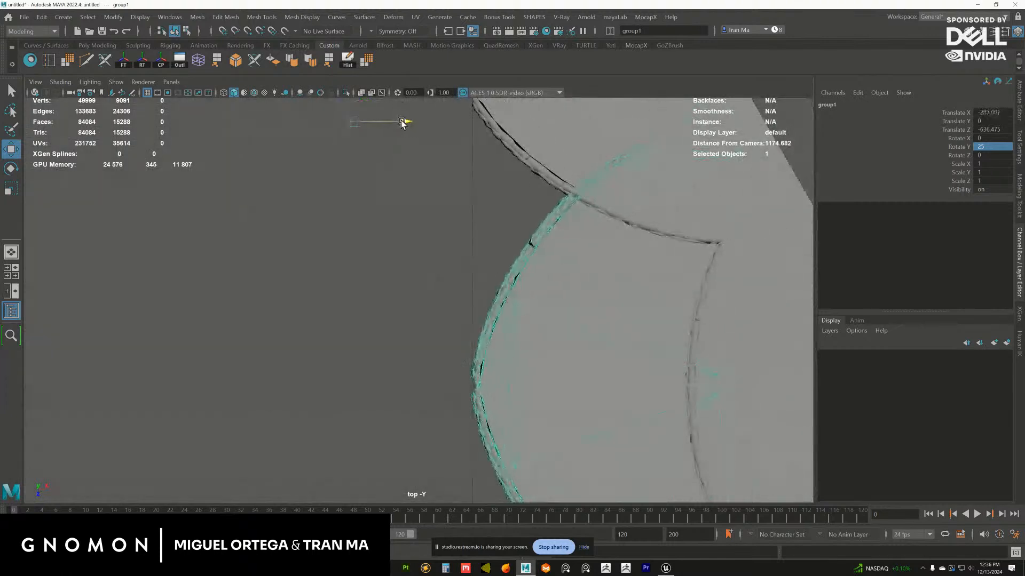
pyautogui.moveTo(348, 180); pyautogui.dragTo(352, 176)
pyautogui.keyDown('alt'); pyautogui.moveTo(416, 293); pyautogui.dragTo(555, 358, button='right'); pyautogui.keyUp('alt')
pyautogui.keyDown('alt'); pyautogui.moveTo(555, 358); pyautogui.dragTo(431, 294, button='middle'); pyautogui.keyUp('alt')
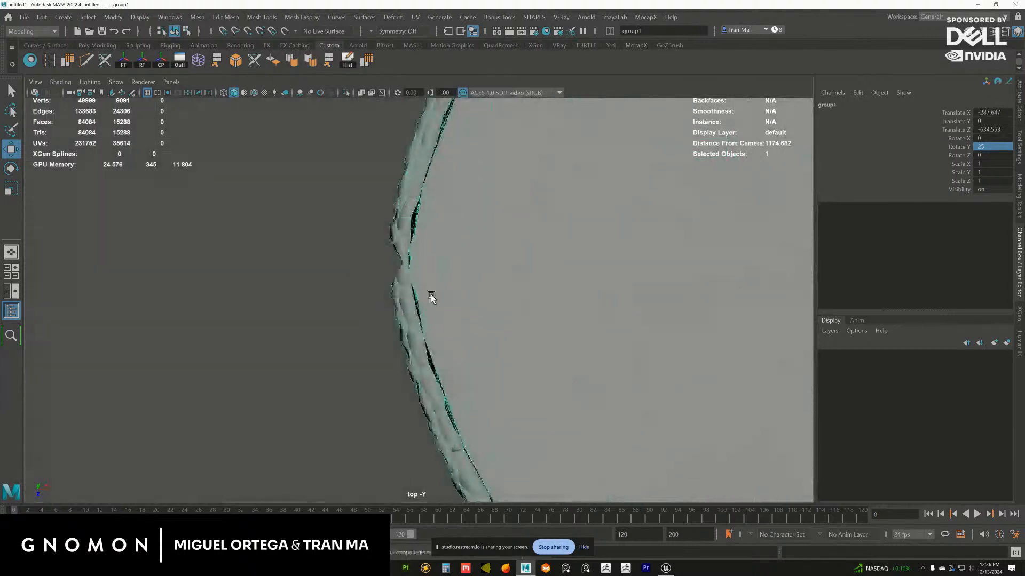
# Nudge the bay's group along Z to about -635.4, centring the notch of its rim on the axis
pyautogui.keyDown('alt'); pyautogui.moveTo(368, 277); pyautogui.dragTo(499, 320, button='right'); pyautogui.keyUp('alt')
pyautogui.keyDown('alt'); pyautogui.moveTo(499, 320); pyautogui.dragTo(626, 379, button='middle'); pyautogui.keyUp('alt')
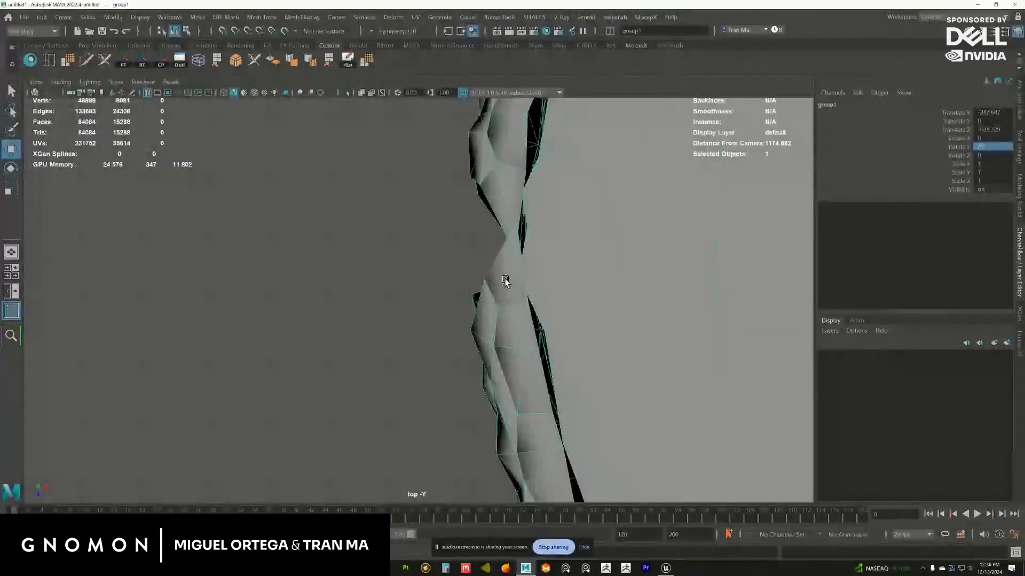
pyautogui.moveTo(509, 282); pyautogui.dragTo(511, 286, button='middle')
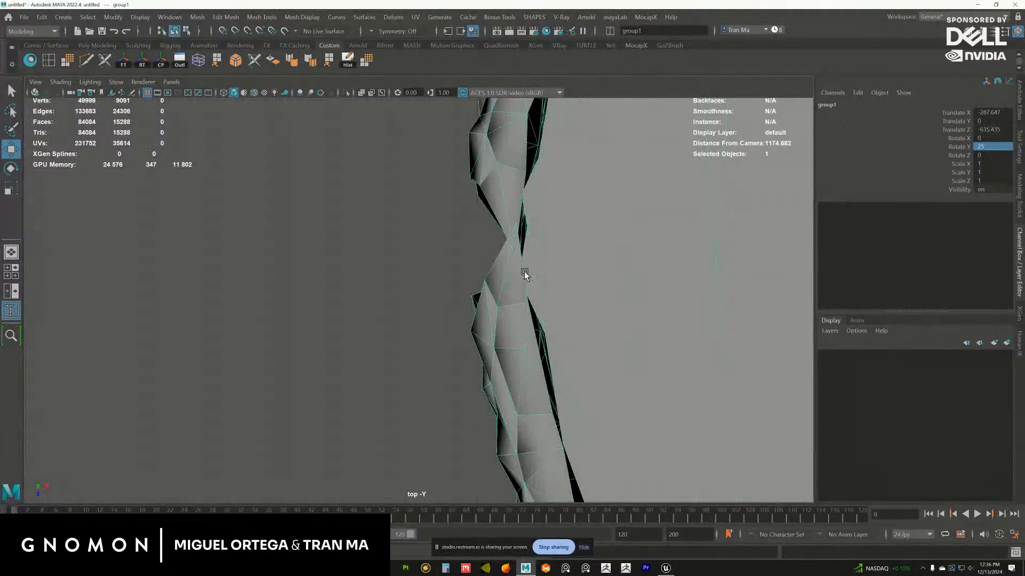
# Return to the perspective view, reselect the bay's group and move it along X to about -404
pyautogui.press('space')
pyautogui.press('space')
pyautogui.keyDown('alt'); pyautogui.moveTo(522, 233); pyautogui.dragTo(549, 227); pyautogui.keyUp('alt')
pyautogui.click(549, 227)
pyautogui.keyDown('alt'); pyautogui.moveTo(511, 237); pyautogui.dragTo(531, 324, button='right'); pyautogui.keyUp('alt')
pyautogui.keyDown('alt'); pyautogui.moveTo(433, 272); pyautogui.dragTo(410, 322); pyautogui.keyUp('alt')
pyautogui.keyDown('alt'); pyautogui.moveTo(409, 322); pyautogui.dragTo(483, 268, button='middle'); pyautogui.keyUp('alt')
pyautogui.hotkey('ctrl', 'z')
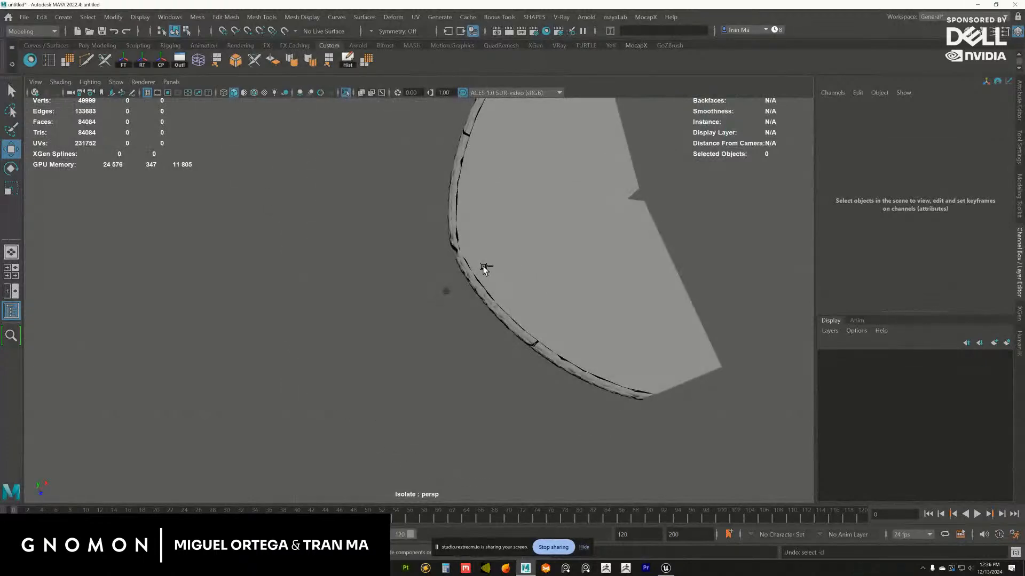
pyautogui.keyDown('alt'); pyautogui.moveTo(391, 261); pyautogui.dragTo(442, 255, button='middle'); pyautogui.keyUp('alt')
pyautogui.moveTo(415, 144); pyautogui.dragTo(389, 156)
pyautogui.keyDown('alt'); pyautogui.moveTo(385, 208); pyautogui.dragTo(435, 182); pyautogui.keyUp('alt')
pyautogui.keyDown('alt'); pyautogui.moveTo(434, 182); pyautogui.dragTo(421, 213, button='middle'); pyautogui.keyUp('alt')
pyautogui.keyDown('alt'); pyautogui.moveTo(420, 213); pyautogui.dragTo(432, 207); pyautogui.keyUp('alt')
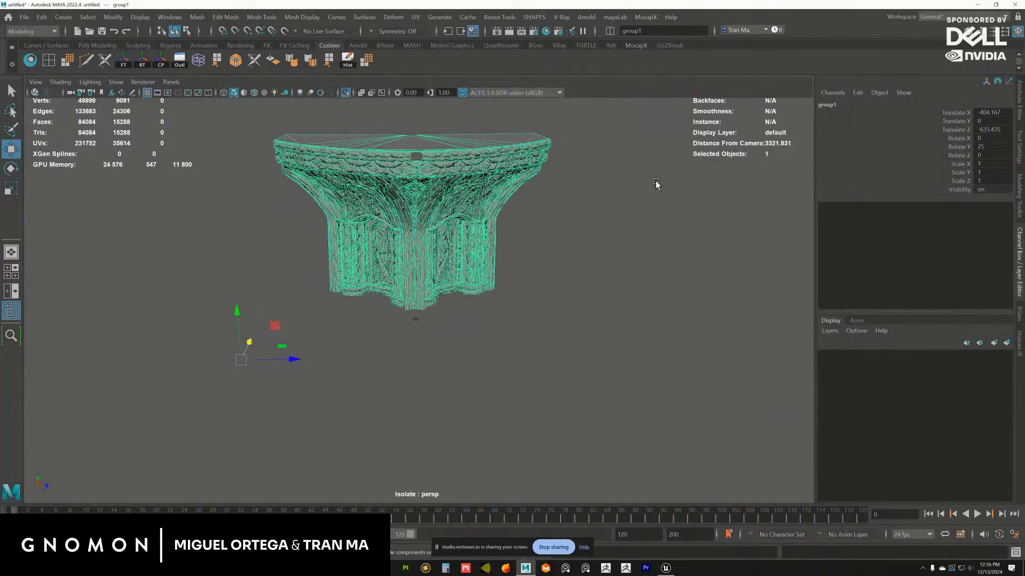
pyautogui.moveTo(993, 167); pyautogui.dragTo(993, 178)
pyautogui.moveTo(507, 259)
pyautogui.keyDown('alt'); pyautogui.mouseDown()
pyautogui.moveTo(478, 268)
pyautogui.moveTo(506, 263)
pyautogui.mouseUp(); pyautogui.keyUp('alt')
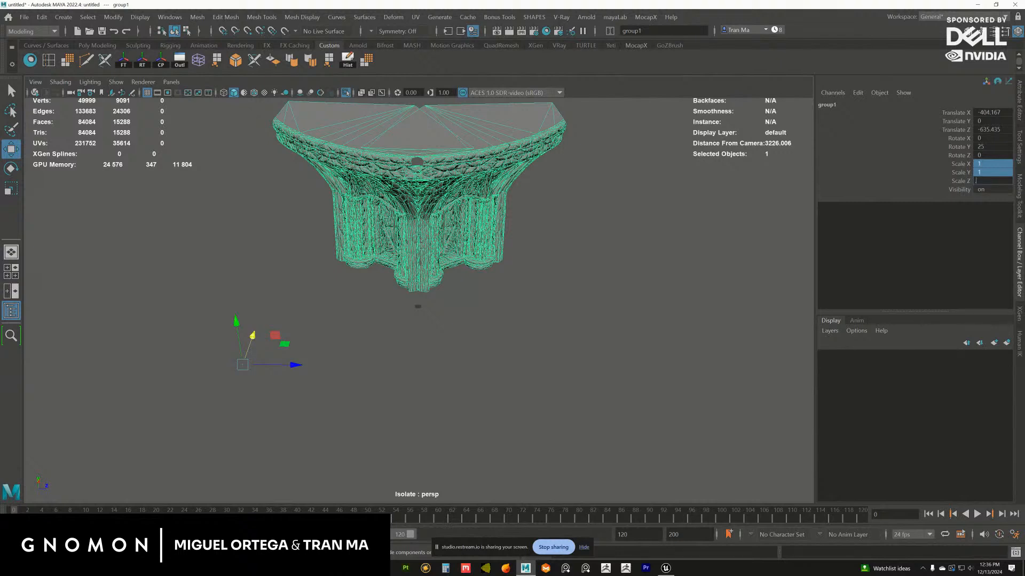
pyautogui.click(499, 306)
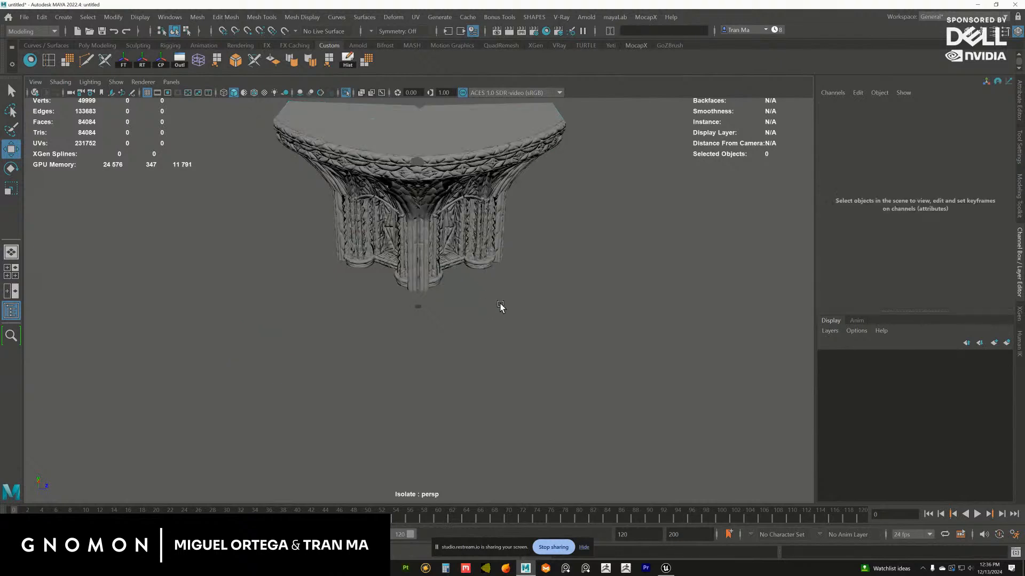
# Turn off isolation of the bay and hide the original rotunda mesh around it
pyautogui.click(346, 92)
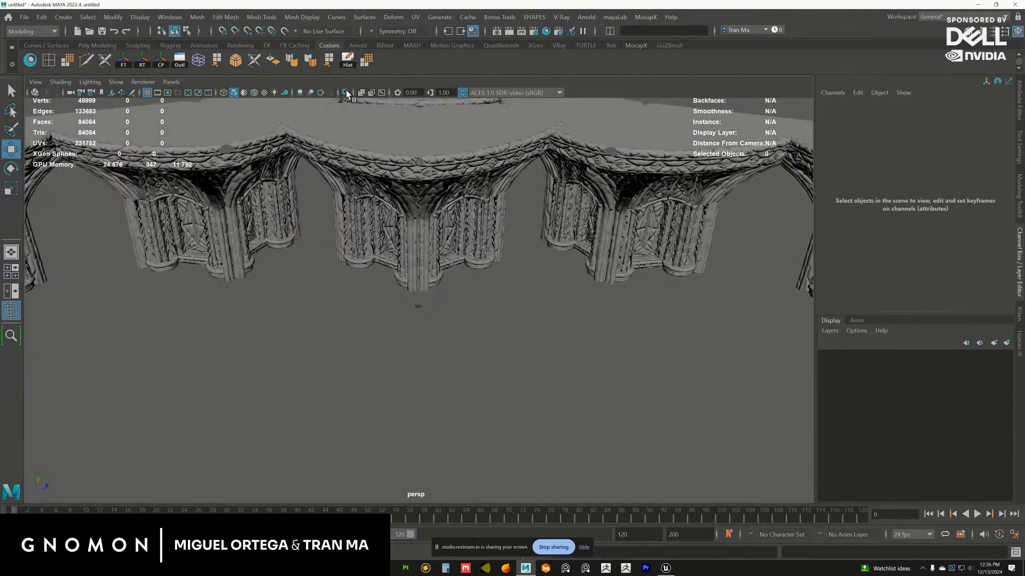
pyautogui.click(583, 187)
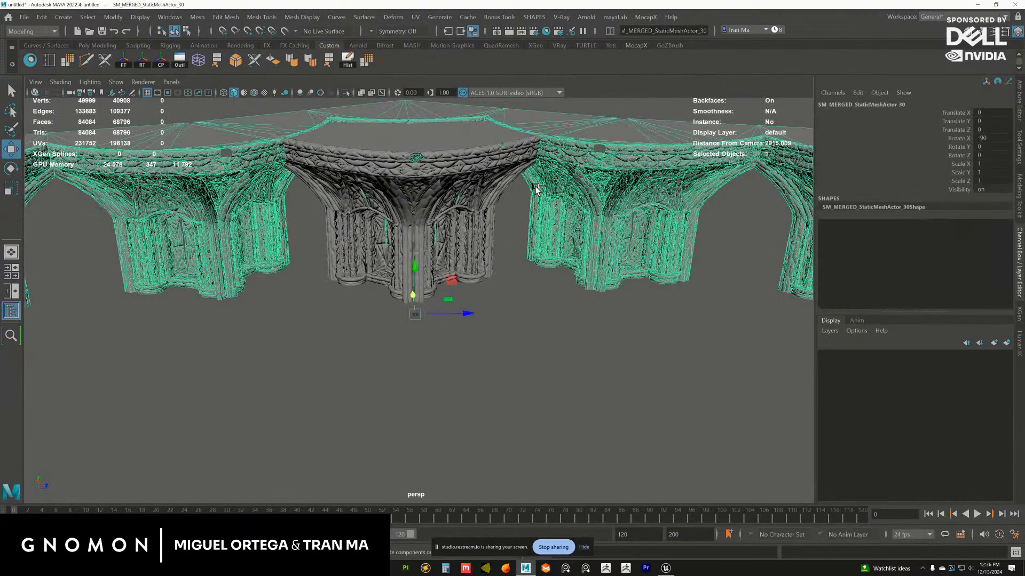
pyautogui.hotkey('ctrl', 'h')
# Import the HumanBody.ma biped from the Content Browser as a scale reference and close the browser
pyautogui.click(136, 19)
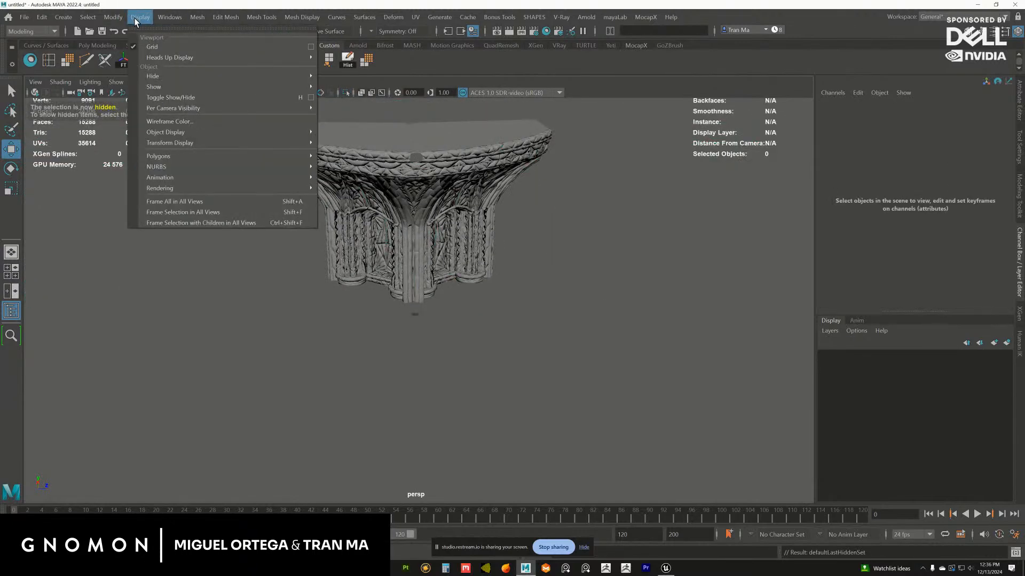
pyautogui.click(170, 17)
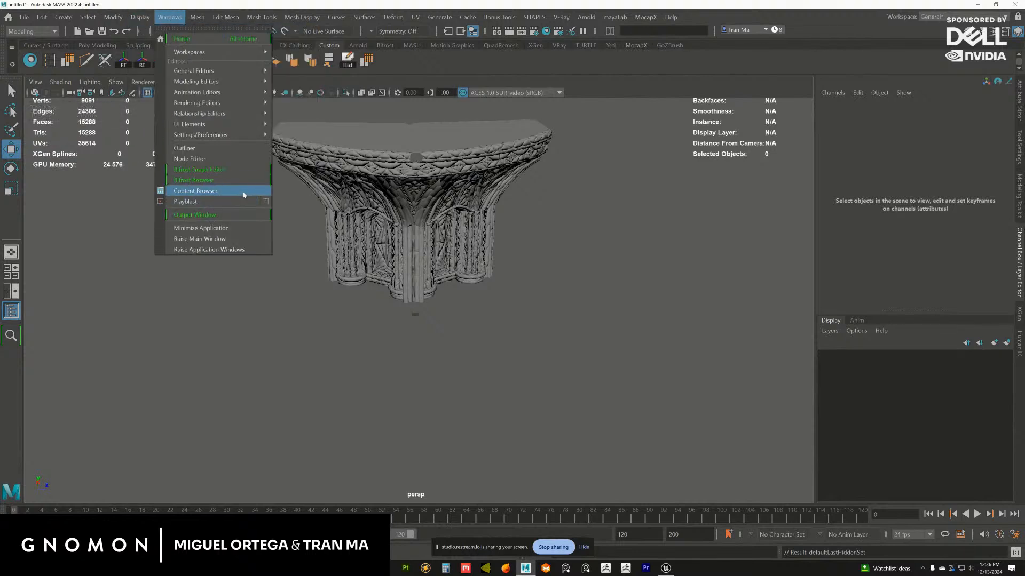
pyautogui.click(252, 201)
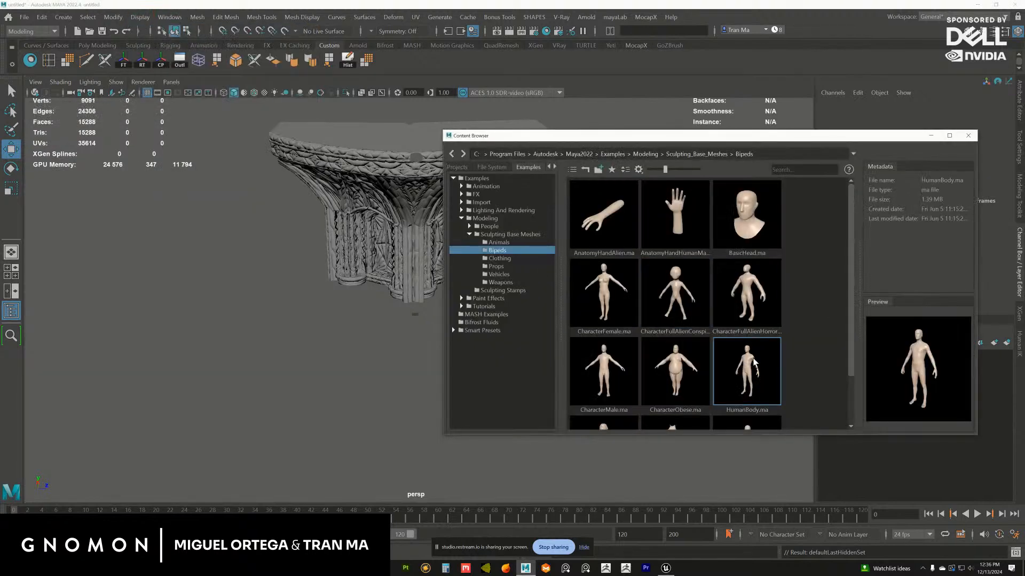
pyautogui.doubleClick(772, 339)
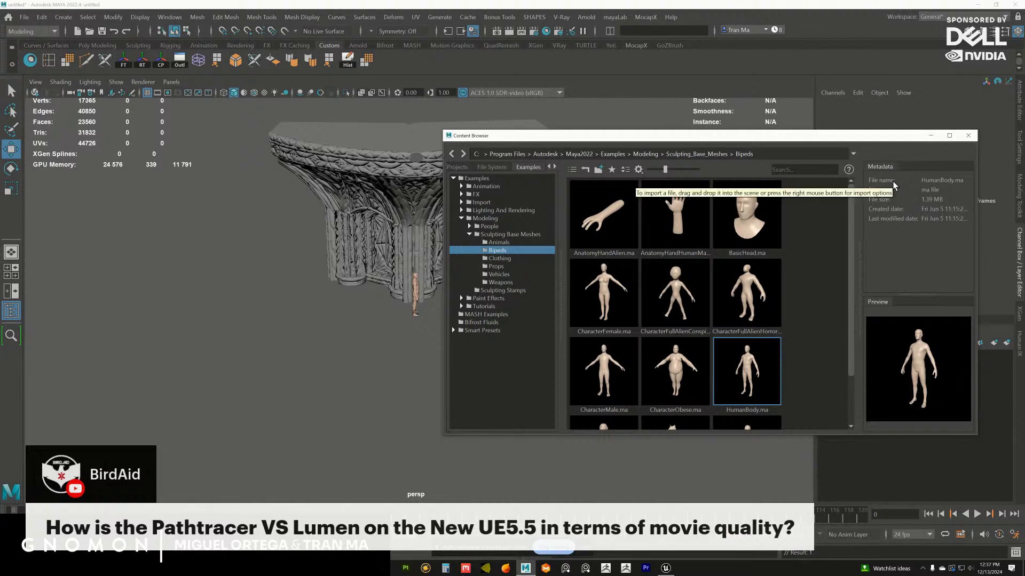
pyautogui.click(969, 136)
# Select the bay mesh and compare its size with the human figure at its foot
pyautogui.keyDown('alt'); pyautogui.moveTo(427, 229); pyautogui.dragTo(494, 237, button='right'); pyautogui.keyUp('alt')
pyautogui.keyDown('alt'); pyautogui.moveTo(494, 237); pyautogui.dragTo(483, 260); pyautogui.keyUp('alt')
pyautogui.click(474, 258)
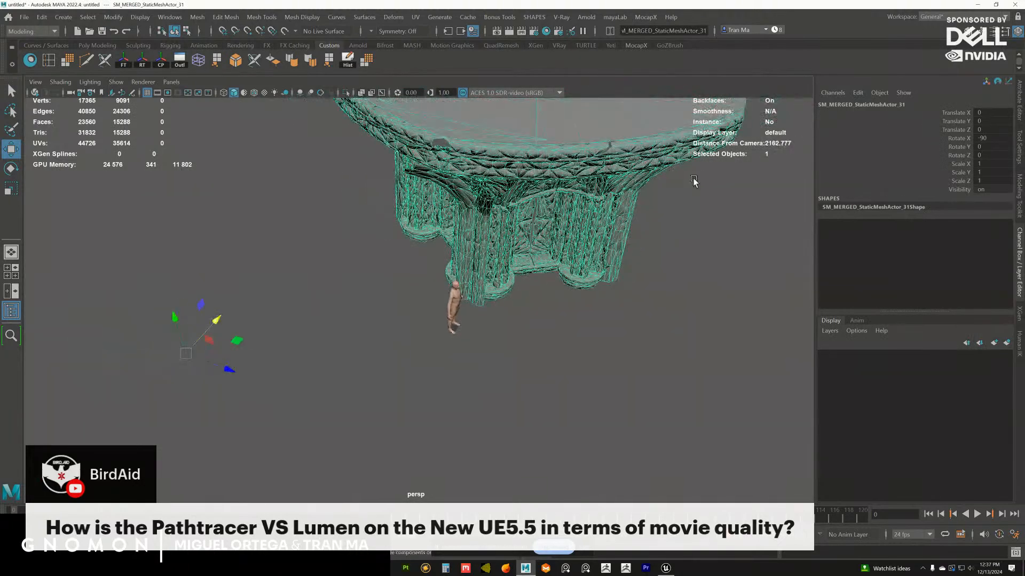
pyautogui.keyDown('alt'); pyautogui.moveTo(694, 181); pyautogui.dragTo(741, 223); pyautogui.keyUp('alt')
pyautogui.keyDown('alt'); pyautogui.moveTo(591, 246); pyautogui.dragTo(681, 266); pyautogui.keyUp('alt')
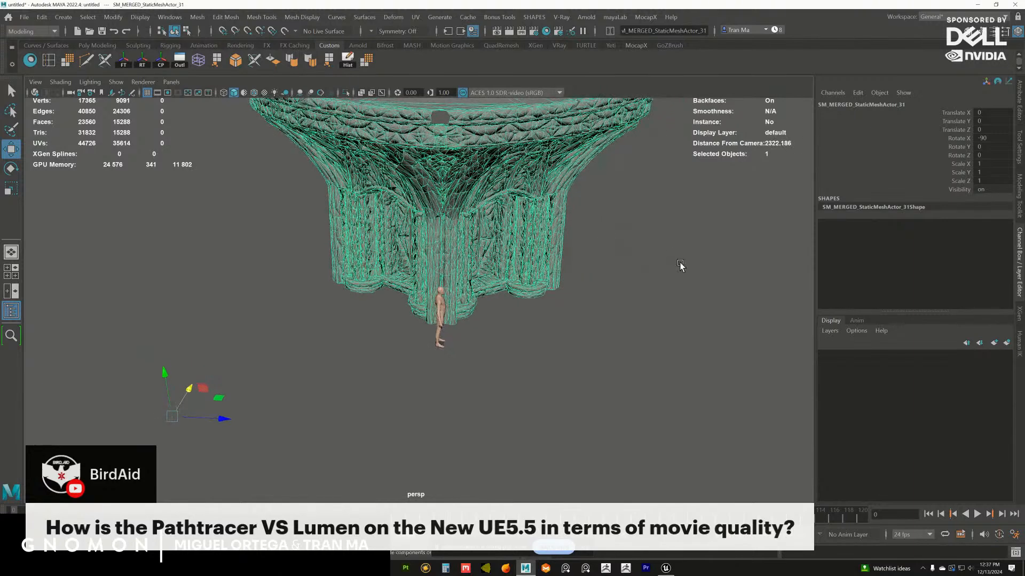
pyautogui.moveTo(992, 164); pyautogui.dragTo(991, 182)
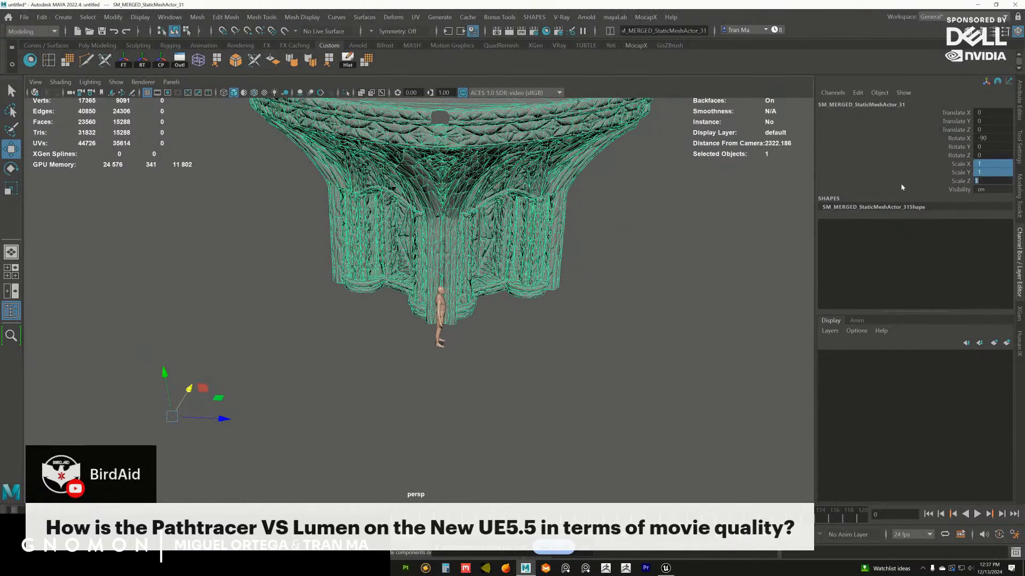
pyautogui.keyDown('alt'); pyautogui.moveTo(556, 234); pyautogui.dragTo(565, 238); pyautogui.keyUp('alt')
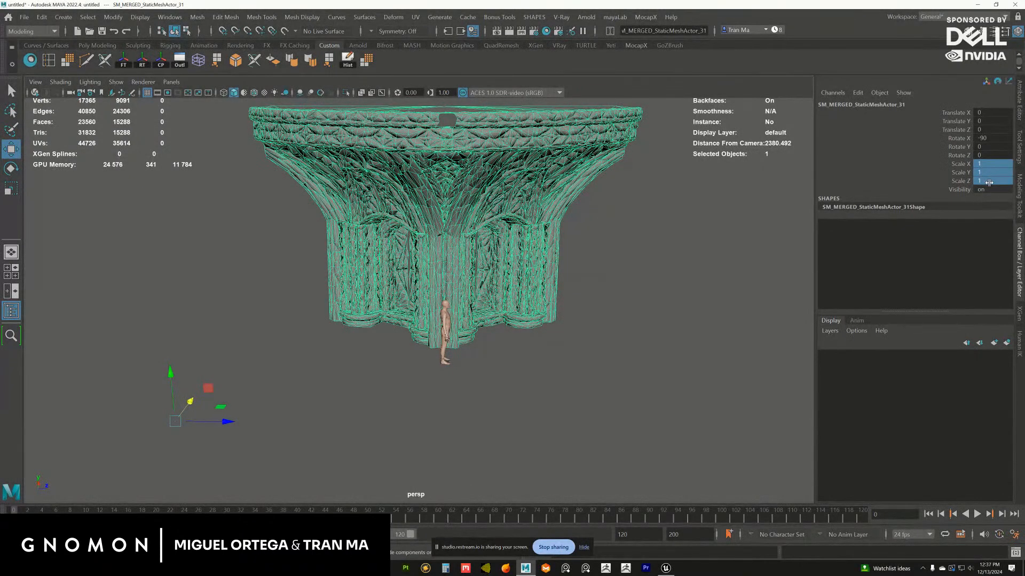
# Examine the bay's rim, vaulting and columns up close and from above
pyautogui.keyDown('alt'); pyautogui.moveTo(628, 220); pyautogui.dragTo(500, 245); pyautogui.keyUp('alt')
pyautogui.click(610, 257)
pyautogui.click(468, 254)
pyautogui.click(571, 242)
pyautogui.keyDown('alt'); pyautogui.moveTo(571, 242); pyautogui.dragTo(577, 333, button='right'); pyautogui.keyUp('alt')
pyautogui.keyDown('alt'); pyautogui.moveTo(578, 333); pyautogui.dragTo(438, 235); pyautogui.keyUp('alt')
pyautogui.click(504, 226)
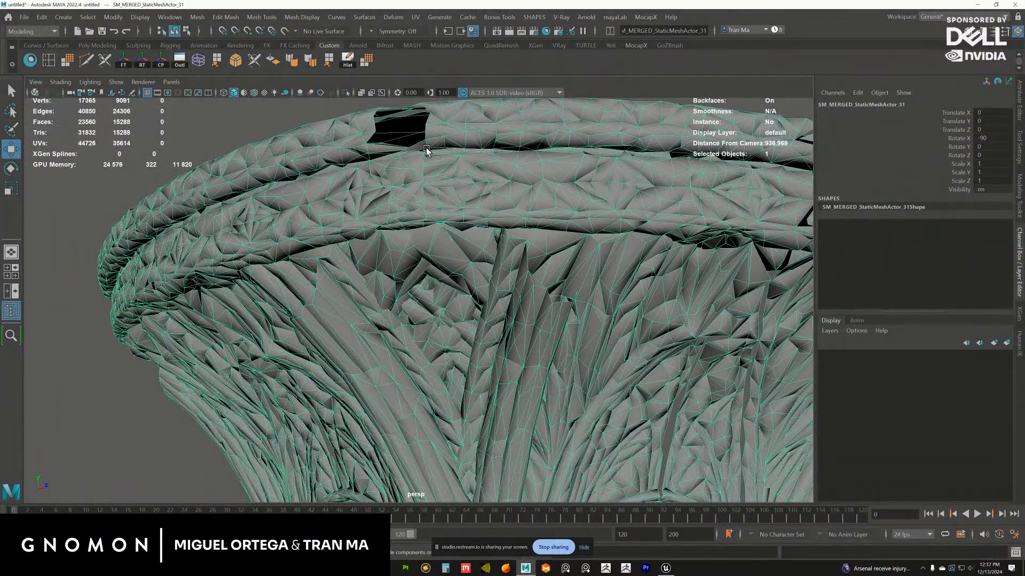
pyautogui.keyDown('alt'); pyautogui.moveTo(452, 199); pyautogui.dragTo(469, 283); pyautogui.keyUp('alt')
pyautogui.click(424, 178)
pyautogui.click(438, 194)
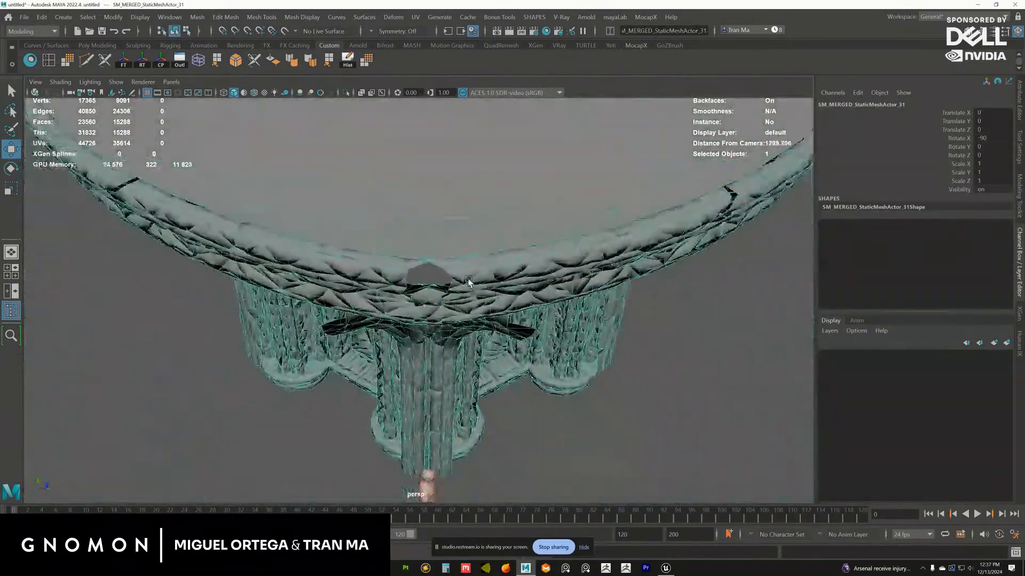
pyautogui.keyDown('alt'); pyautogui.moveTo(469, 283); pyautogui.dragTo(483, 231, button='middle'); pyautogui.keyUp('alt')
pyautogui.keyDown('alt'); pyautogui.moveTo(483, 231); pyautogui.dragTo(463, 235, button='right'); pyautogui.keyUp('alt')
pyautogui.keyDown('alt'); pyautogui.moveTo(464, 235); pyautogui.dragTo(485, 249); pyautogui.keyUp('alt')
# Create a polygon cylinder at the origin, scale it uniformly to about 81.4 and raise it to about 632 in Y
pyautogui.click(642, 326)
pyautogui.press('space')
pyautogui.click(339, 223)
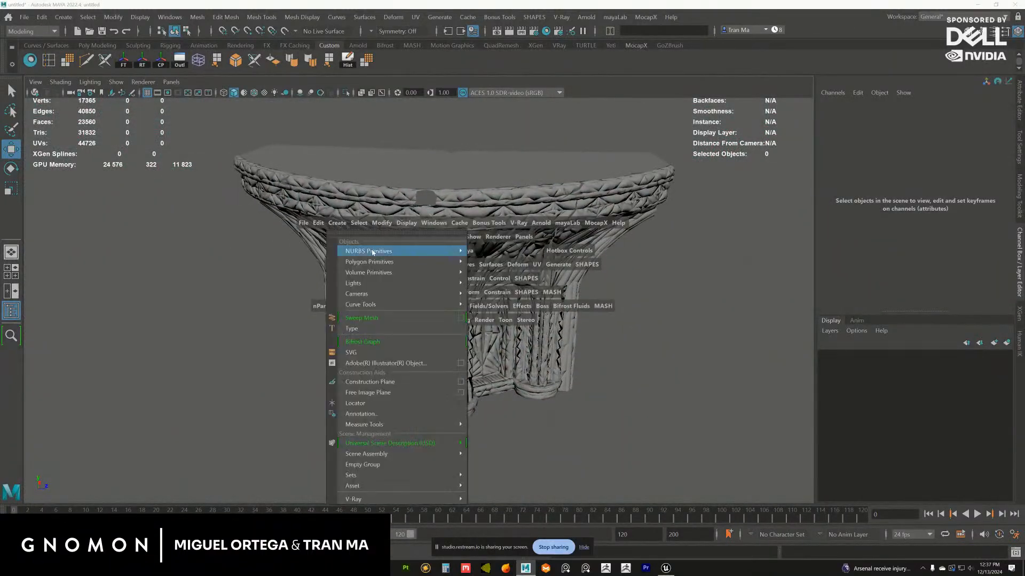
pyautogui.moveTo(406, 262)
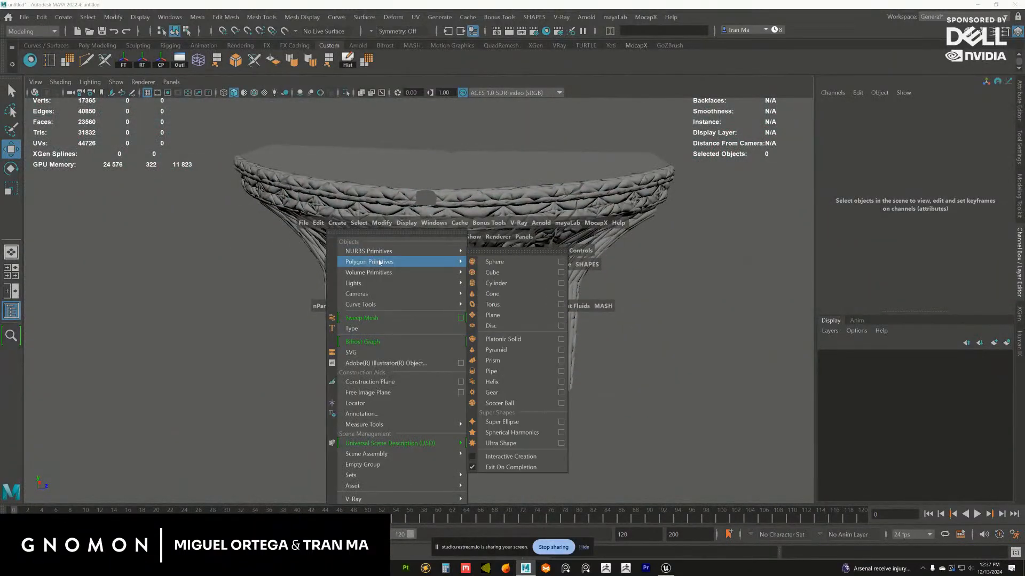
pyautogui.click(510, 284)
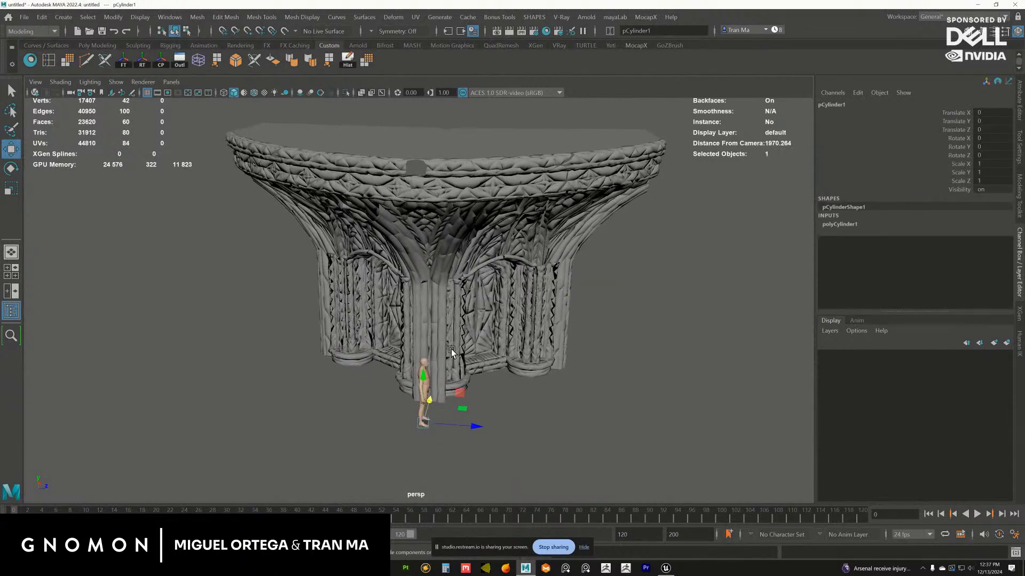
pyautogui.press('r')
pyautogui.moveTo(423, 423); pyautogui.dragTo(476, 423)
pyautogui.press('w')
pyautogui.moveTo(422, 375); pyautogui.dragTo(458, 124)
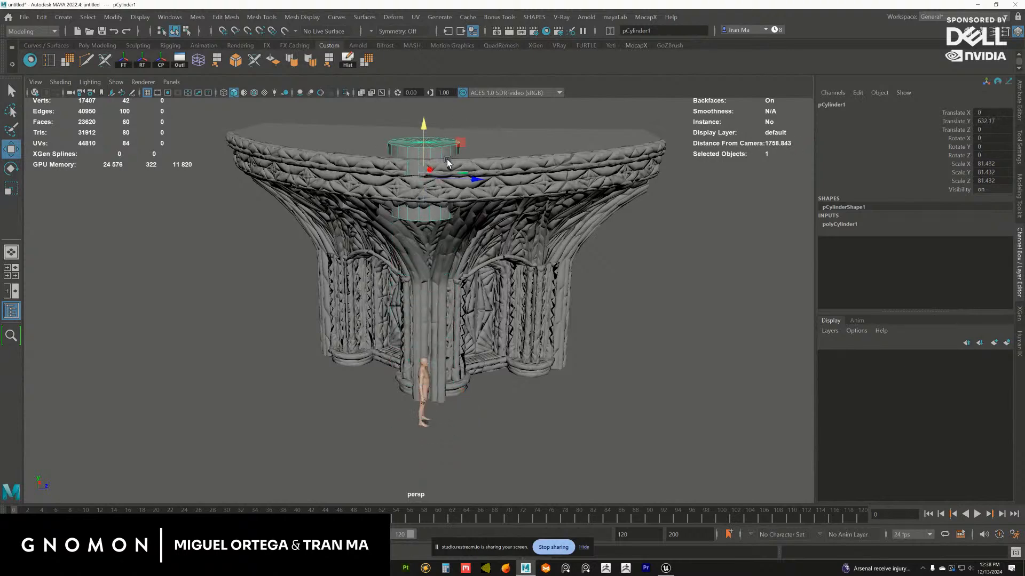
# In the top view, scale the cylinder uniformly to about 439 and move it to about 321 in X, matching the bay's curved front
pyautogui.keyDown('alt'); pyautogui.moveTo(457, 171); pyautogui.dragTo(452, 281); pyautogui.keyUp('alt')
pyautogui.scroll(-4, 453, 281)
pyautogui.keyDown('shift'); pyautogui.click(506, 244); pyautogui.keyUp('shift')
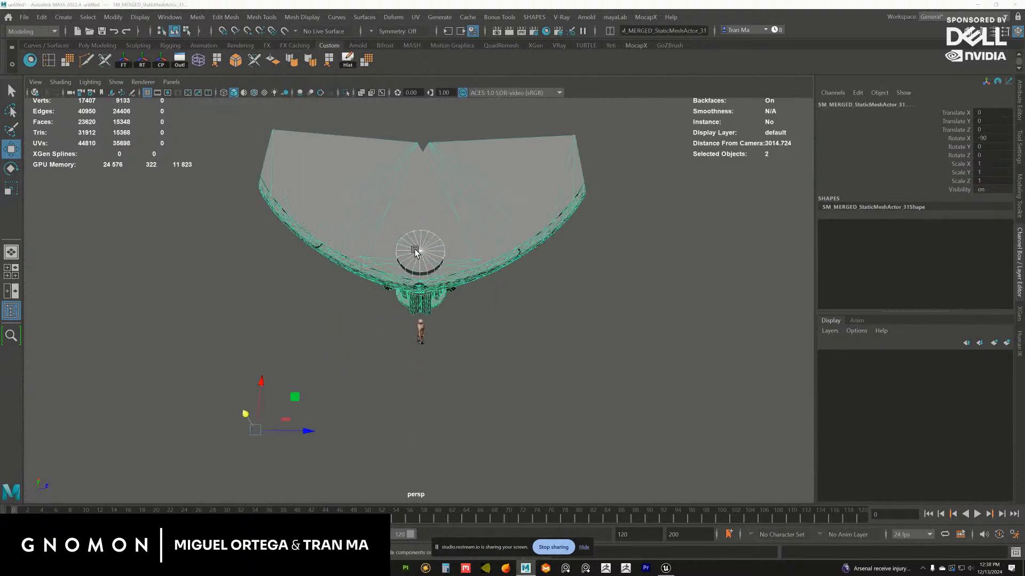
pyautogui.press('space')
pyautogui.press('space')
pyautogui.press('f')
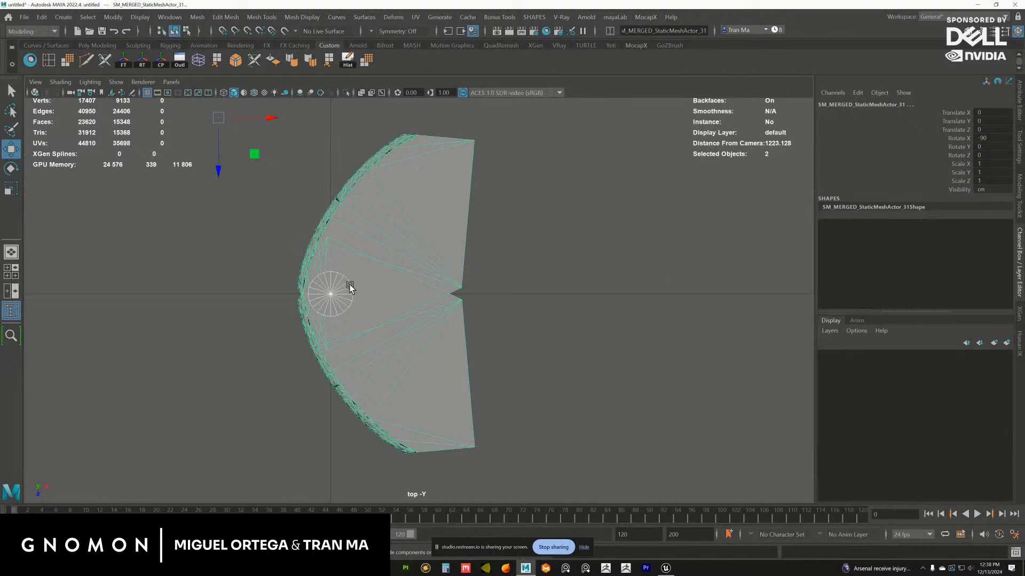
pyautogui.keyDown('alt'); pyautogui.moveTo(349, 285); pyautogui.dragTo(474, 269, button='middle'); pyautogui.keyUp('alt')
pyautogui.keyDown('alt'); pyautogui.moveTo(474, 268); pyautogui.dragTo(498, 300, button='right'); pyautogui.keyUp('alt')
pyautogui.click(481, 268)
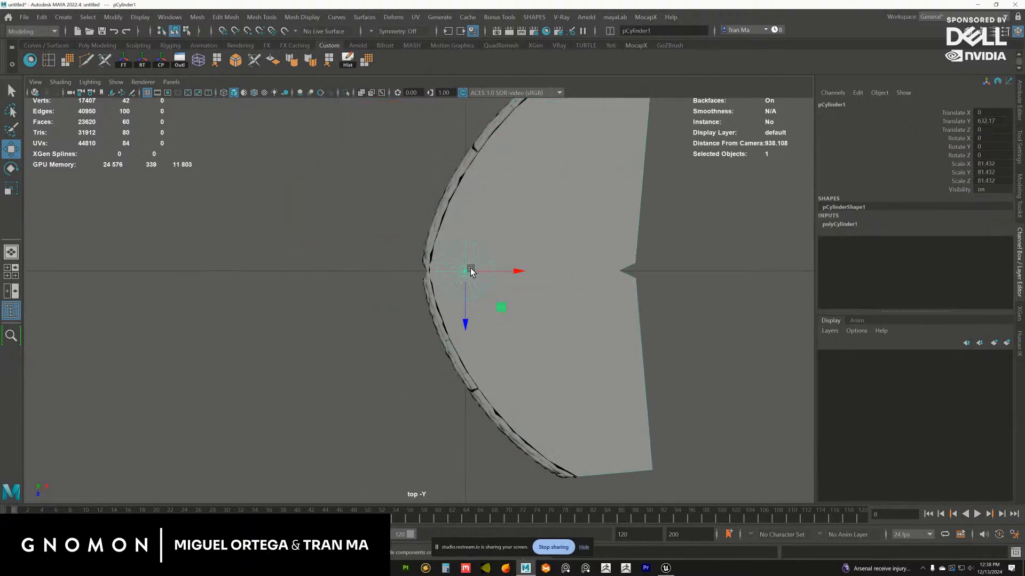
pyautogui.press('r')
pyautogui.moveTo(467, 270); pyautogui.dragTo(581, 273)
pyautogui.keyDown('alt'); pyautogui.moveTo(518, 282); pyautogui.dragTo(477, 278, button='right'); pyautogui.keyUp('alt')
pyautogui.moveTo(459, 275); pyautogui.dragTo(610, 273)
pyautogui.press('w')
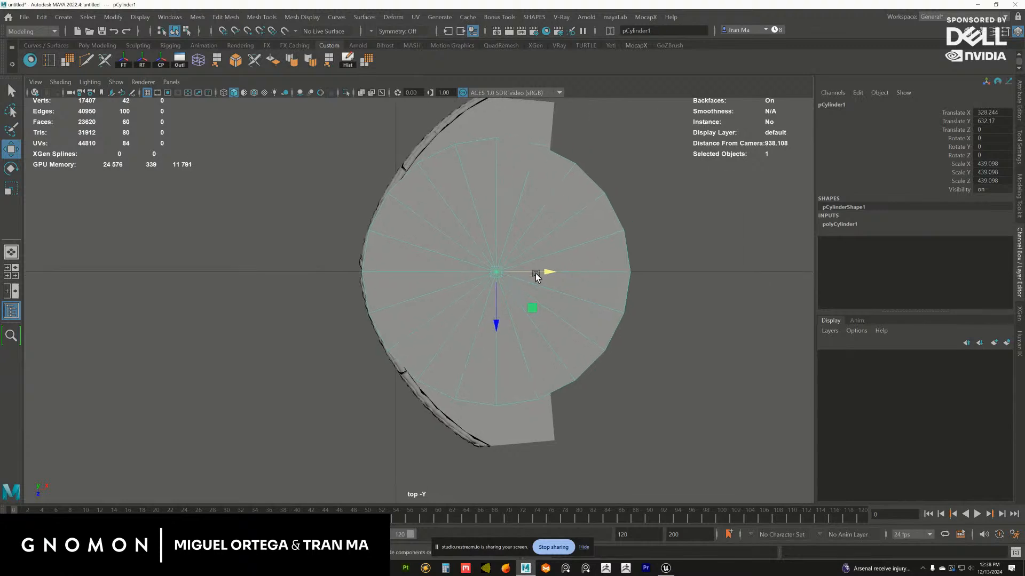
pyautogui.press('space')
pyautogui.press('space')
pyautogui.keyDown('alt'); pyautogui.moveTo(550, 211); pyautogui.dragTo(589, 216); pyautogui.keyUp('alt')
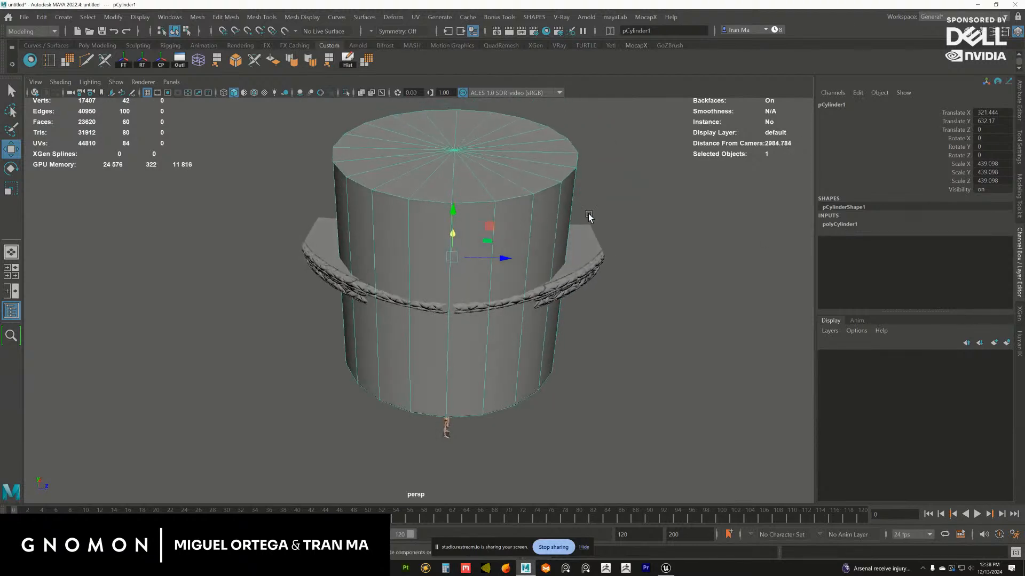
# Set the cylinder's Subdivisions Axis to 30
pyautogui.click(851, 224)
pyautogui.click(991, 250)
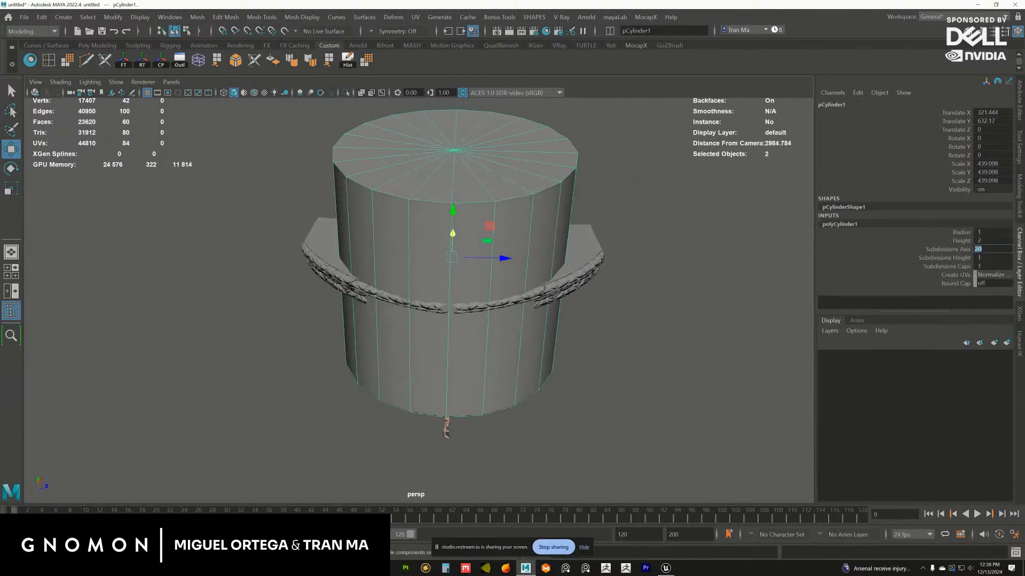
pyautogui.write('30')
pyautogui.press('Return')
pyautogui.keyDown('alt'); pyautogui.moveTo(476, 149); pyautogui.dragTo(479, 222); pyautogui.keyUp('alt')
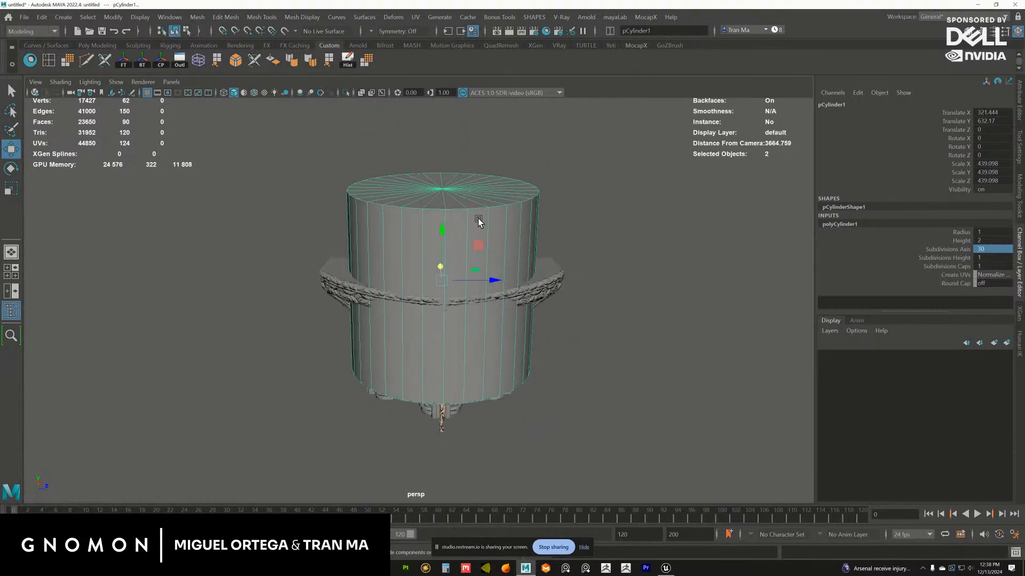
# Delete the faces of one half of the cylinder, cutting it along the bay's middle axis
pyautogui.moveTo(478, 219); pyautogui.dragTo(475, 249, button='right')
pyautogui.moveTo(269, 134); pyautogui.dragTo(433, 415)
pyautogui.keyDown('alt'); pyautogui.moveTo(411, 331); pyautogui.dragTo(401, 324); pyautogui.keyUp('alt')
pyautogui.press('Delete')
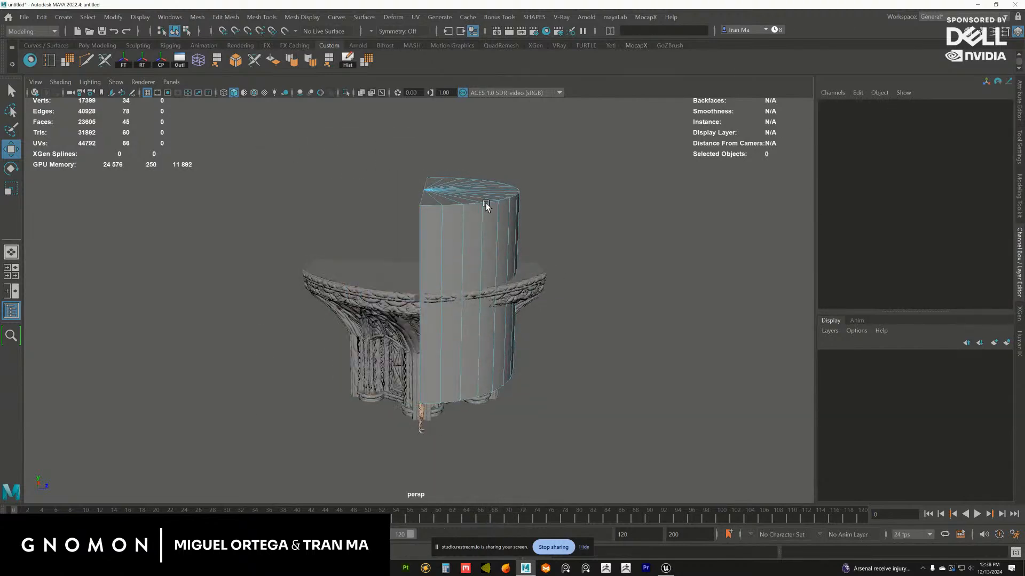
# Delete the half-cylinder's cap faces, keeping only its curved side wall
pyautogui.keyDown('alt'); pyautogui.moveTo(462, 274); pyautogui.dragTo(425, 328); pyautogui.keyUp('alt')
pyautogui.doubleClick(483, 321)
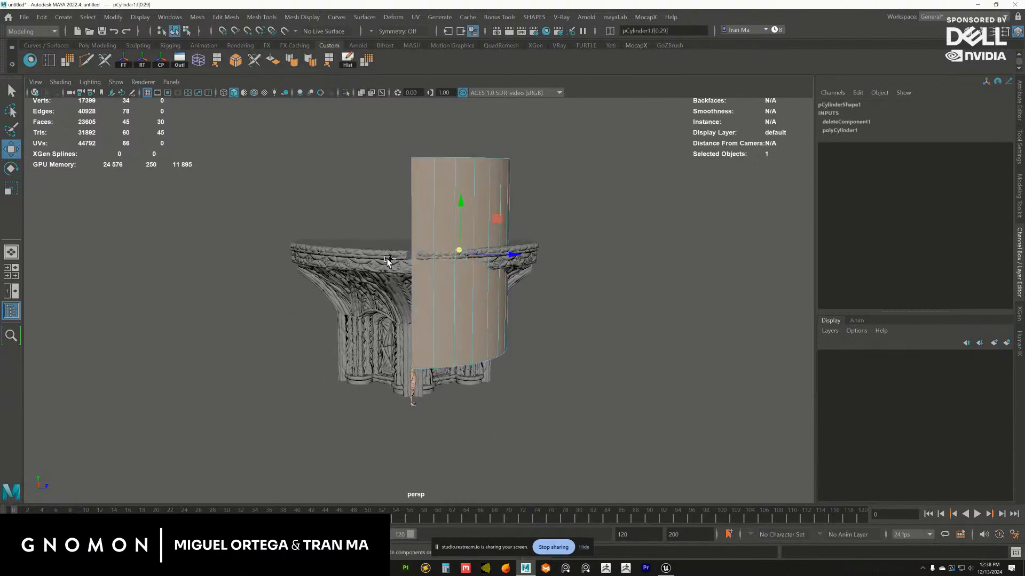
pyautogui.keyDown('alt'); pyautogui.moveTo(388, 261); pyautogui.dragTo(385, 202); pyautogui.keyUp('alt')
pyautogui.keyDown('alt'); pyautogui.moveTo(533, 239); pyautogui.dragTo(566, 274); pyautogui.keyUp('alt')
pyautogui.keyDown('shift'); pyautogui.moveTo(359, 131); pyautogui.dragTo(600, 407); pyautogui.keyUp('shift')
pyautogui.keyDown('alt'); pyautogui.moveTo(440, 312); pyautogui.dragTo(458, 276); pyautogui.keyUp('alt')
pyautogui.press('Delete')
pyautogui.keyDown('alt'); pyautogui.moveTo(384, 201); pyautogui.dragTo(402, 227); pyautogui.keyUp('alt')
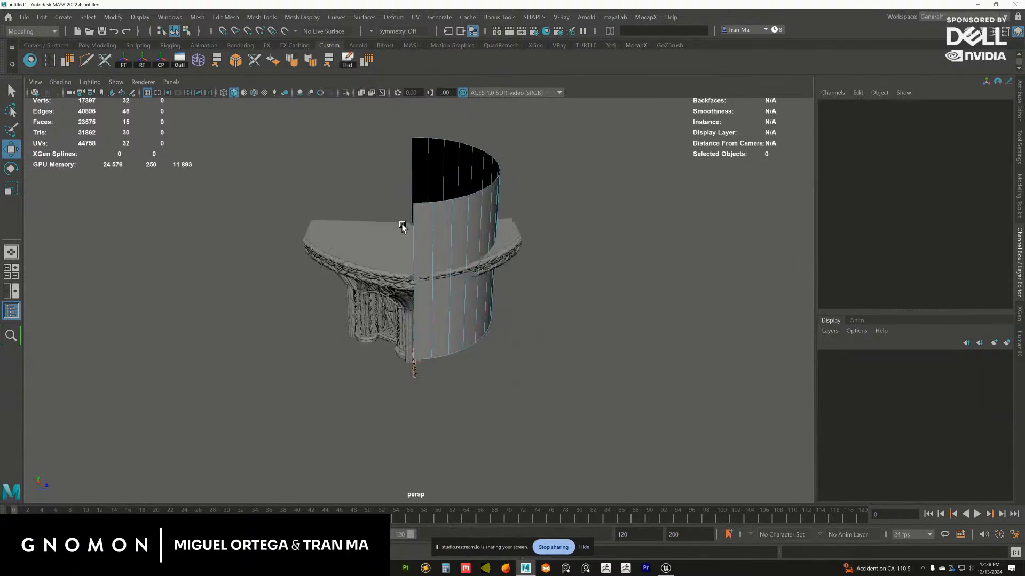
# In the top view, nudge the half-cylinder wall along X to about 322 to line up with the bay's curved front
pyautogui.moveTo(472, 224); pyautogui.dragTo(534, 180, button='right')
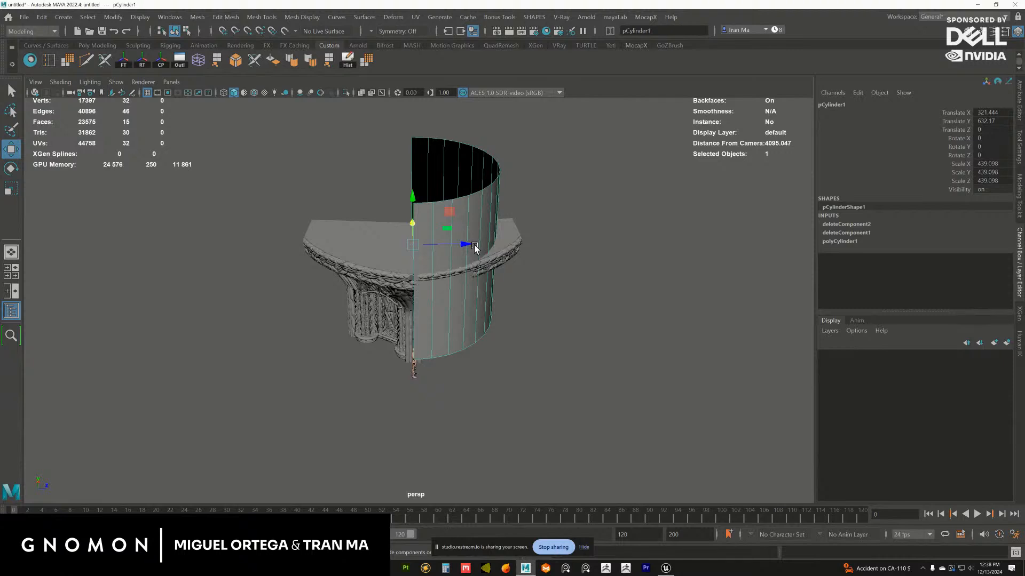
pyautogui.keyDown('alt'); pyautogui.moveTo(465, 259); pyautogui.dragTo(468, 277); pyautogui.keyUp('alt')
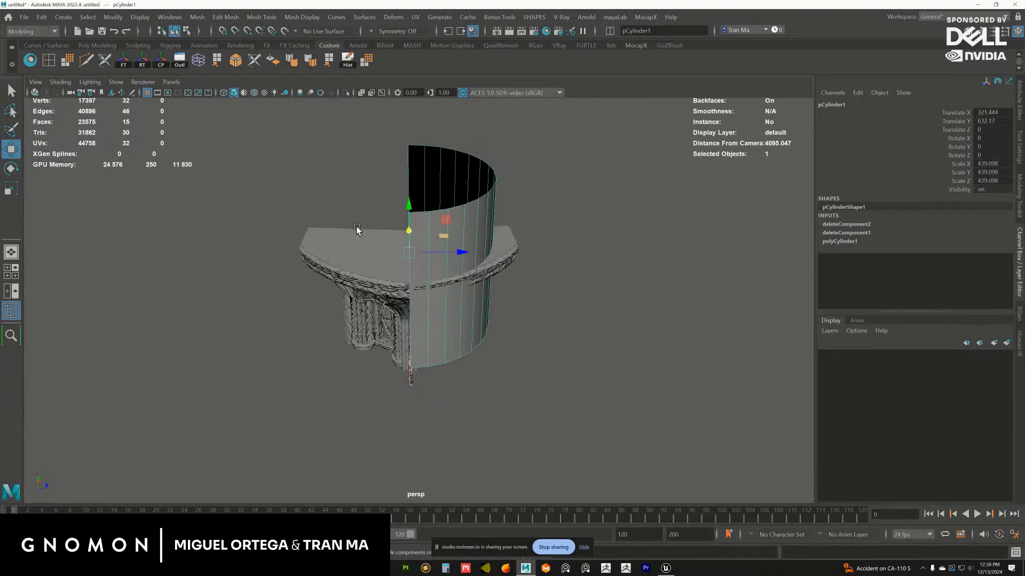
pyautogui.press('space')
pyautogui.press('space')
pyautogui.keyDown('alt'); pyautogui.moveTo(376, 244); pyautogui.dragTo(405, 219, button='middle'); pyautogui.keyUp('alt')
pyautogui.keyDown('alt'); pyautogui.moveTo(406, 217); pyautogui.dragTo(438, 290, button='right'); pyautogui.keyUp('alt')
pyautogui.keyDown('alt'); pyautogui.moveTo(437, 290); pyautogui.dragTo(442, 277, button='middle'); pyautogui.keyUp('alt')
pyautogui.keyDown('alt'); pyautogui.moveTo(442, 277); pyautogui.dragTo(582, 242, button='right'); pyautogui.keyUp('alt')
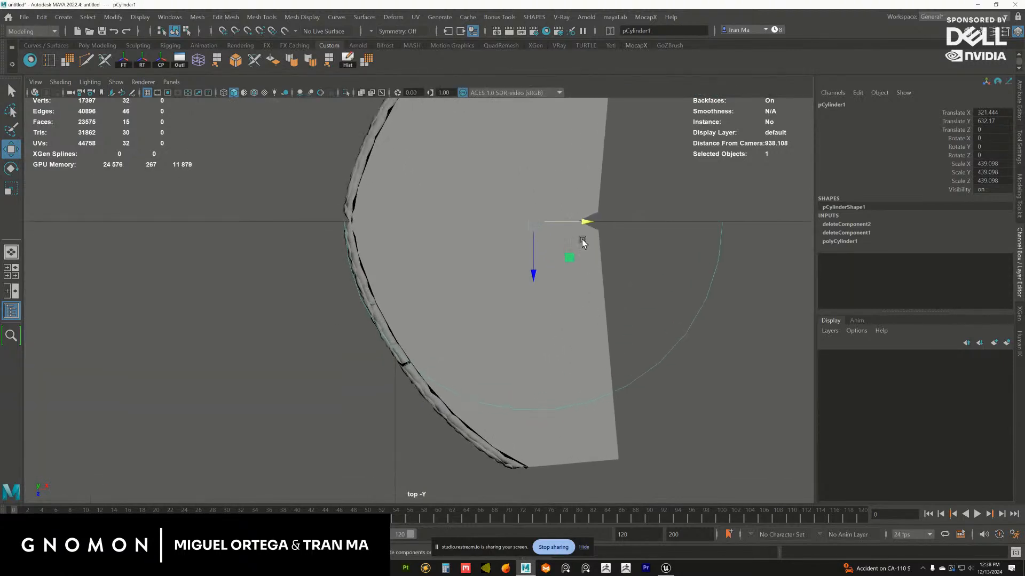
pyautogui.moveTo(586, 221); pyautogui.dragTo(586, 221)
pyautogui.keyDown('alt'); pyautogui.moveTo(681, 254); pyautogui.dragTo(671, 222, button='middle'); pyautogui.keyUp('alt')
pyautogui.moveTo(704, 226); pyautogui.dragTo(635, 224, button='right')
# Move the wall's vertex pairs around the rim's seam onto the outer edge of the bay's ledge
pyautogui.keyDown('alt'); pyautogui.moveTo(496, 304); pyautogui.dragTo(497, 275, button='middle'); pyautogui.keyUp('alt')
pyautogui.moveTo(378, 288); pyautogui.dragTo(408, 316)
pyautogui.press('f')
pyautogui.keyDown('alt'); pyautogui.moveTo(410, 318); pyautogui.dragTo(417, 309, button='middle'); pyautogui.keyUp('alt')
pyautogui.keyDown('alt'); pyautogui.moveTo(416, 309); pyautogui.dragTo(440, 299, button='right'); pyautogui.keyUp('alt')
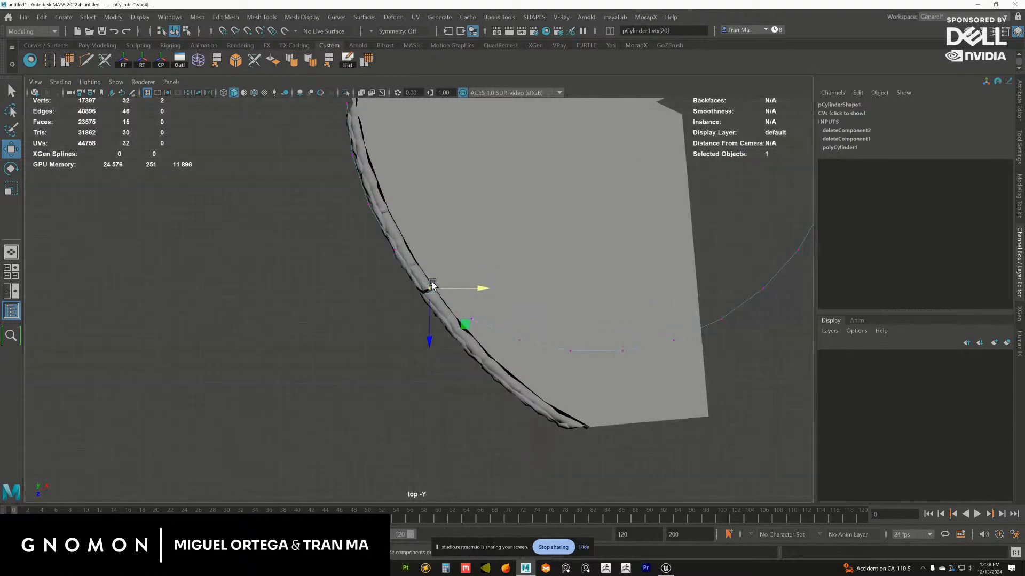
pyautogui.moveTo(429, 289); pyautogui.dragTo(421, 291)
pyautogui.keyDown('alt'); pyautogui.moveTo(394, 262); pyautogui.dragTo(453, 307, button='middle'); pyautogui.keyUp('alt')
pyautogui.keyDown('alt'); pyautogui.moveTo(453, 307); pyautogui.dragTo(476, 300, button='right'); pyautogui.keyUp('alt')
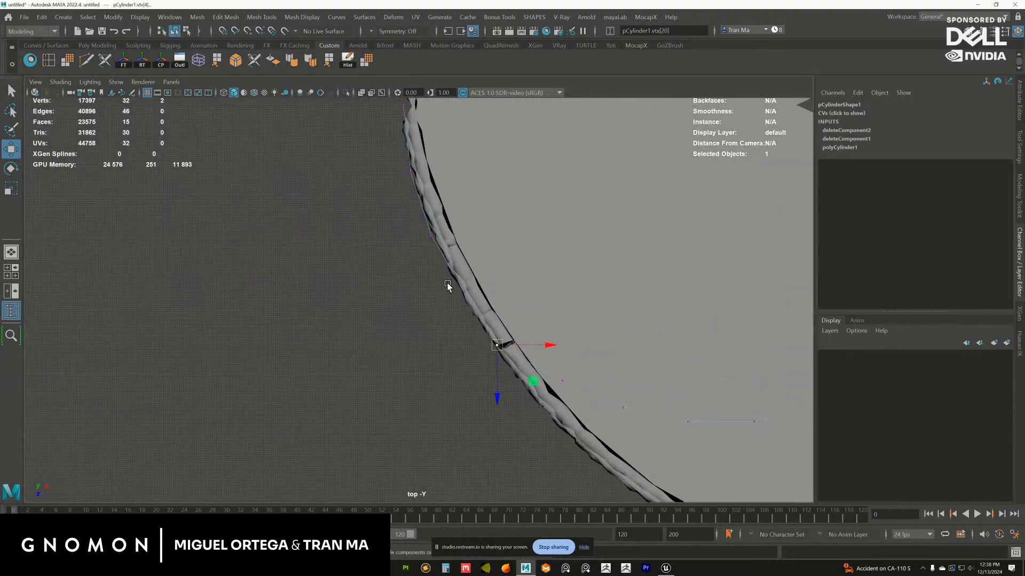
pyautogui.moveTo(448, 285); pyautogui.dragTo(474, 302)
pyautogui.moveTo(464, 293); pyautogui.dragTo(464, 291)
pyautogui.keyDown('alt'); pyautogui.moveTo(447, 256); pyautogui.dragTo(476, 319, button='middle'); pyautogui.keyUp('alt')
pyautogui.moveTo(447, 286); pyautogui.dragTo(464, 298)
pyautogui.keyDown('alt'); pyautogui.moveTo(495, 357); pyautogui.dragTo(518, 409, button='middle'); pyautogui.keyUp('alt')
pyautogui.moveTo(445, 217); pyautogui.dragTo(489, 222)
pyautogui.keyDown('alt'); pyautogui.moveTo(574, 461); pyautogui.dragTo(468, 245, button='middle'); pyautogui.keyUp('alt')
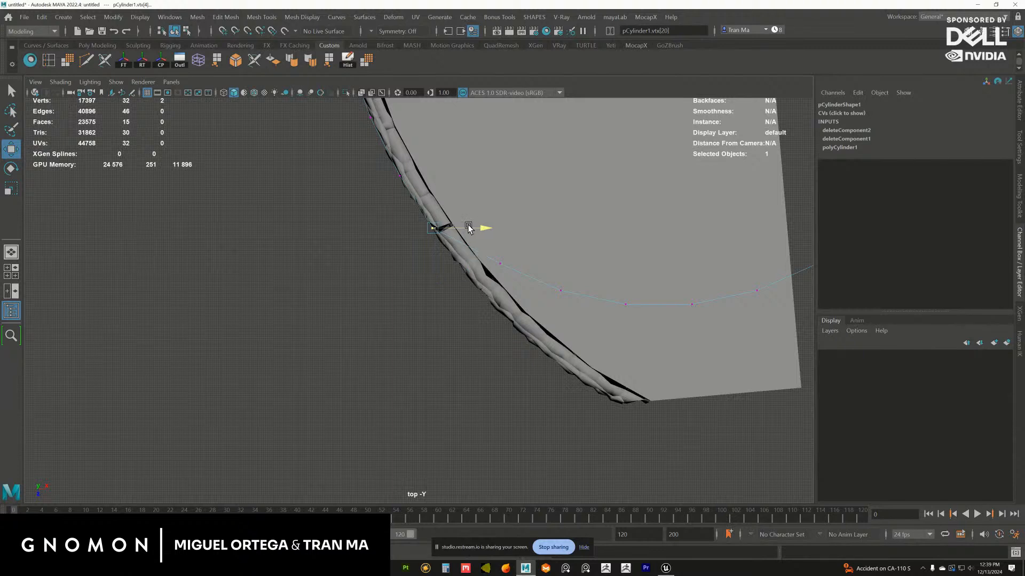
# Pull the next vertex pair past the seam out to the ledge's outer edge and even out its neighbours
pyautogui.moveTo(505, 260); pyautogui.dragTo(472, 282)
pyautogui.keyDown('alt'); pyautogui.moveTo(449, 229); pyautogui.dragTo(470, 260, button='middle'); pyautogui.keyUp('alt')
pyautogui.moveTo(442, 249); pyautogui.dragTo(464, 272)
pyautogui.moveTo(454, 259); pyautogui.dragTo(453, 258)
pyautogui.keyDown('alt'); pyautogui.moveTo(440, 223); pyautogui.dragTo(485, 276, button='middle'); pyautogui.keyUp('alt')
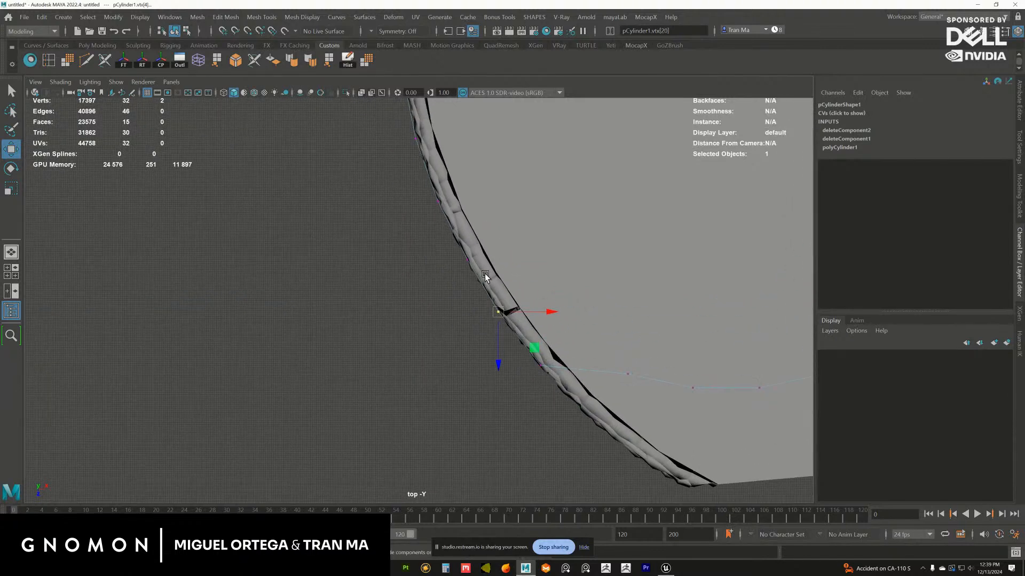
pyautogui.moveTo(456, 250)
pyautogui.mouseDown()
pyautogui.moveTo(474, 268)
pyautogui.moveTo(467, 257)
pyautogui.mouseUp()
pyautogui.keyDown('alt'); pyautogui.moveTo(552, 368); pyautogui.dragTo(469, 256, button='middle'); pyautogui.keyUp('alt')
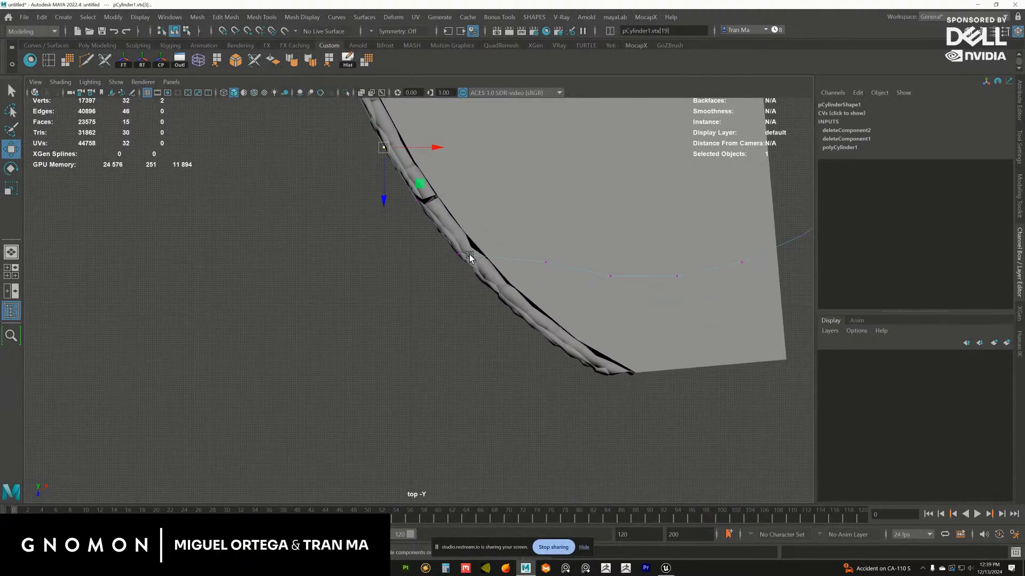
pyautogui.moveTo(441, 242); pyautogui.dragTo(457, 256)
# Pull the following three vertex pairs out to the ledge's outer edge, ending at the front corner of the rim
pyautogui.moveTo(532, 250); pyautogui.dragTo(556, 277)
pyautogui.moveTo(541, 259); pyautogui.dragTo(499, 295)
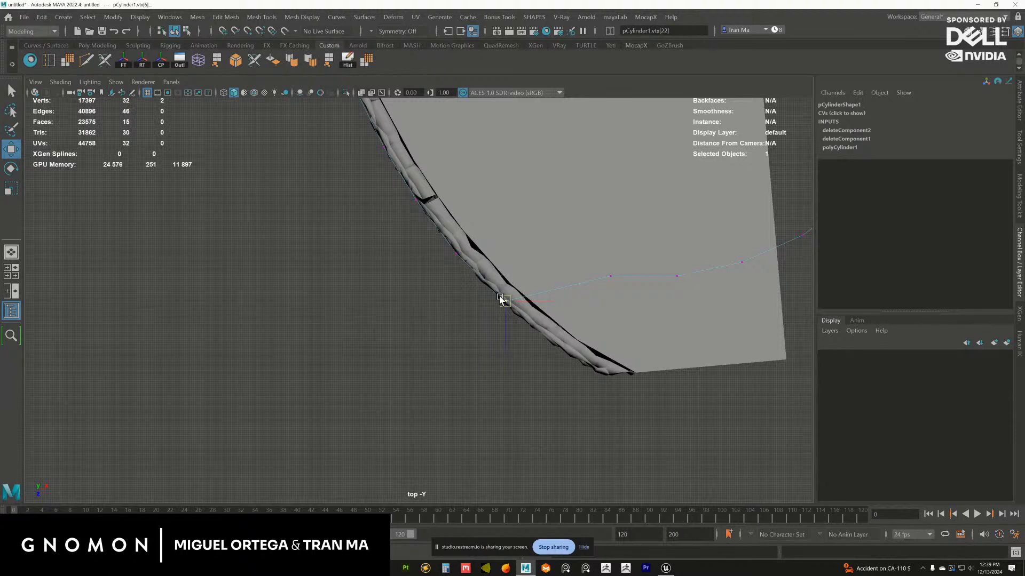
pyautogui.keyDown('alt'); pyautogui.moveTo(579, 294); pyautogui.dragTo(542, 279, button='middle'); pyautogui.keyUp('alt')
pyautogui.moveTo(562, 249); pyautogui.dragTo(586, 275)
pyautogui.moveTo(574, 264); pyautogui.dragTo(536, 339)
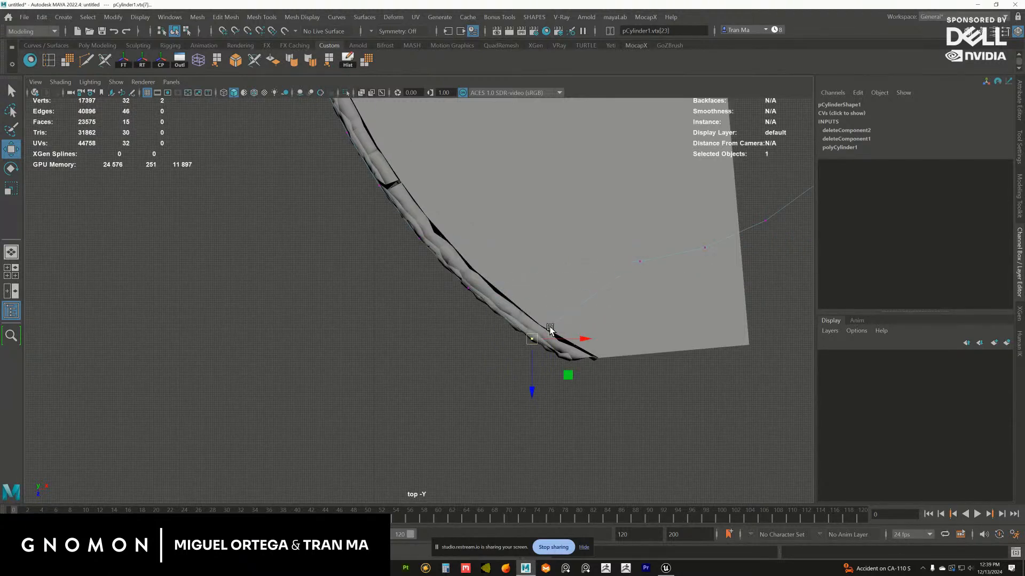
pyautogui.keyDown('alt'); pyautogui.moveTo(587, 278); pyautogui.dragTo(511, 253, button='middle'); pyautogui.keyUp('alt')
pyautogui.moveTo(543, 221); pyautogui.dragTo(491, 337)
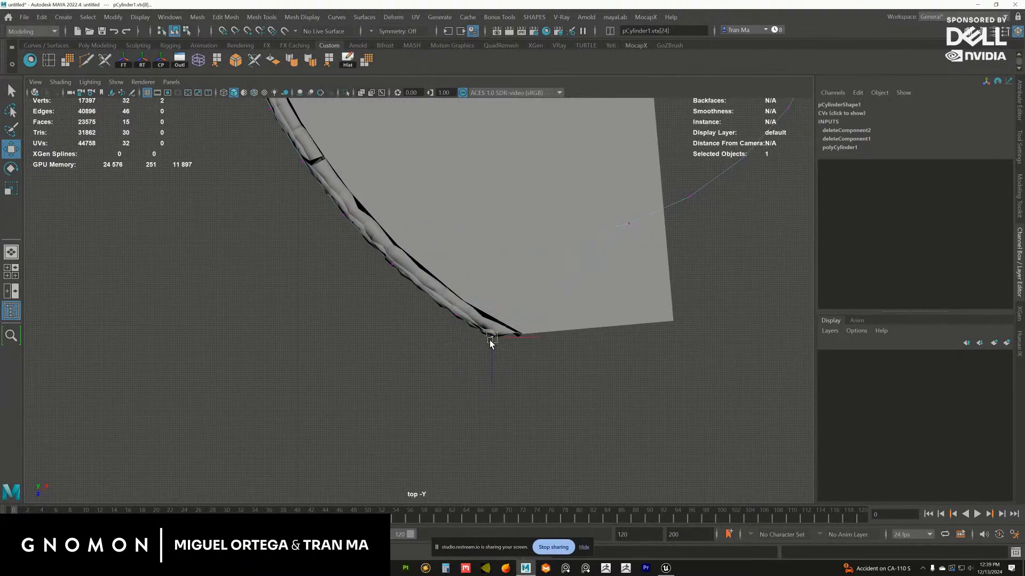
# Move the next vertex pair to the bay's rear outer corner, running the wall along the ledge's straight side
pyautogui.keyDown('alt'); pyautogui.moveTo(618, 252); pyautogui.dragTo(531, 266, button='middle'); pyautogui.keyUp('alt')
pyautogui.moveTo(532, 219); pyautogui.dragTo(555, 254)
pyautogui.moveTo(539, 240); pyautogui.dragTo(581, 337)
pyautogui.keyDown('alt'); pyautogui.moveTo(581, 336); pyautogui.dragTo(542, 251, button='right'); pyautogui.keyUp('alt')
pyautogui.keyDown('alt'); pyautogui.moveTo(606, 229); pyautogui.dragTo(626, 380, button='middle'); pyautogui.keyUp('alt')
pyautogui.keyDown('alt'); pyautogui.moveTo(614, 368); pyautogui.dragTo(437, 272, button='right'); pyautogui.keyUp('alt')
pyautogui.keyDown('alt'); pyautogui.moveTo(356, 282); pyautogui.dragTo(481, 284, button='middle'); pyautogui.keyUp('alt')
pyautogui.keyDown('alt'); pyautogui.moveTo(470, 295); pyautogui.dragTo(491, 312, button='right'); pyautogui.keyUp('alt')
pyautogui.keyDown('alt'); pyautogui.moveTo(458, 303); pyautogui.dragTo(453, 272, button='middle'); pyautogui.keyUp('alt')
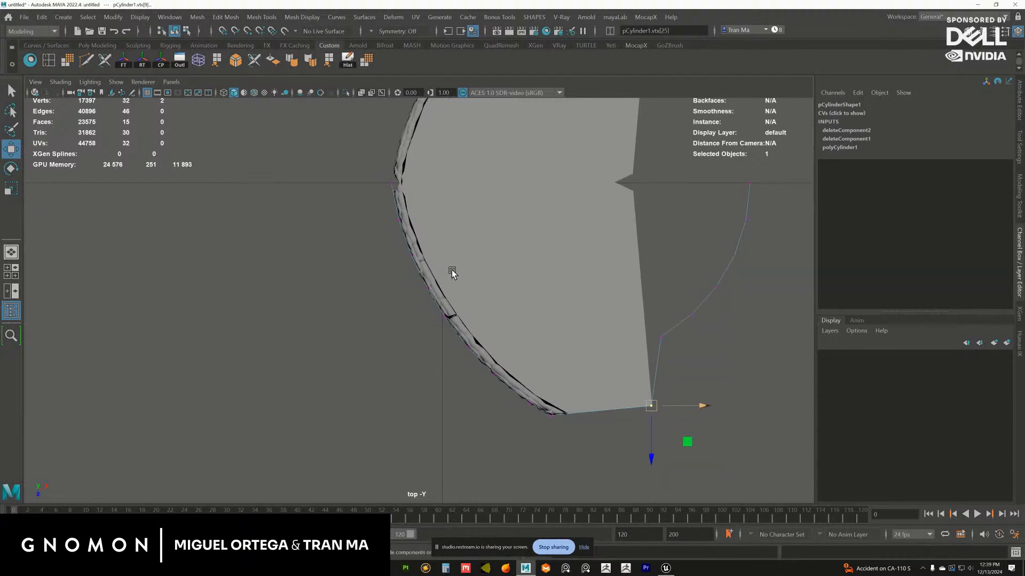
pyautogui.keyDown('alt'); pyautogui.moveTo(453, 272); pyautogui.dragTo(574, 383, button='right'); pyautogui.keyUp('alt')
pyautogui.moveTo(438, 262)
pyautogui.keyDown('alt'); pyautogui.mouseDown(button='middle')
pyautogui.moveTo(449, 280)
pyautogui.moveTo(440, 247)
pyautogui.mouseUp(button='middle'); pyautogui.keyUp('alt')
# In the perspective view, delete the six leftover wall faces beyond the bay's rear corner
pyautogui.press('space')
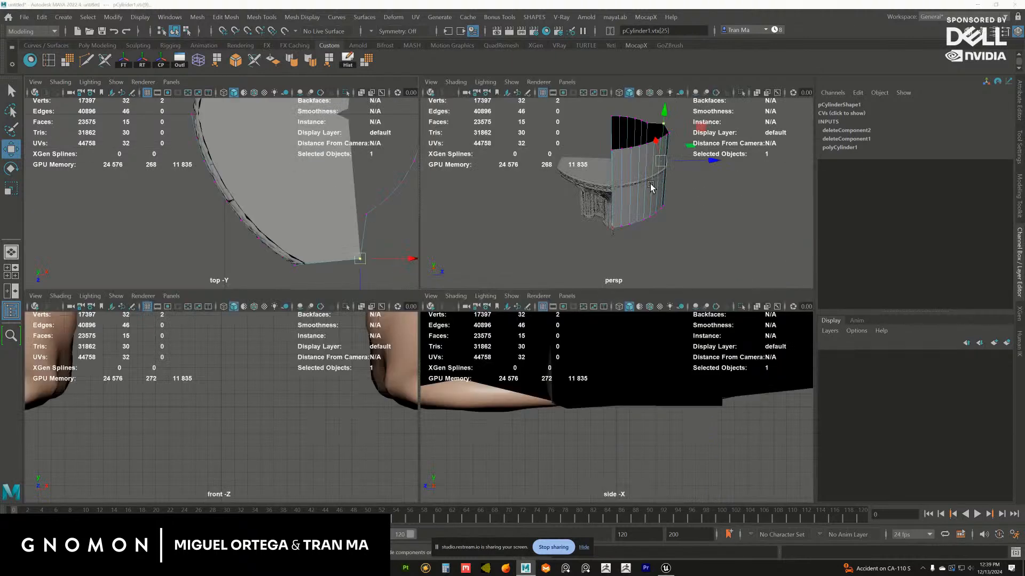
pyautogui.press('space')
pyautogui.keyDown('alt'); pyautogui.moveTo(613, 203); pyautogui.dragTo(524, 244); pyautogui.keyUp('alt')
pyautogui.press('F11')
pyautogui.click(504, 231)
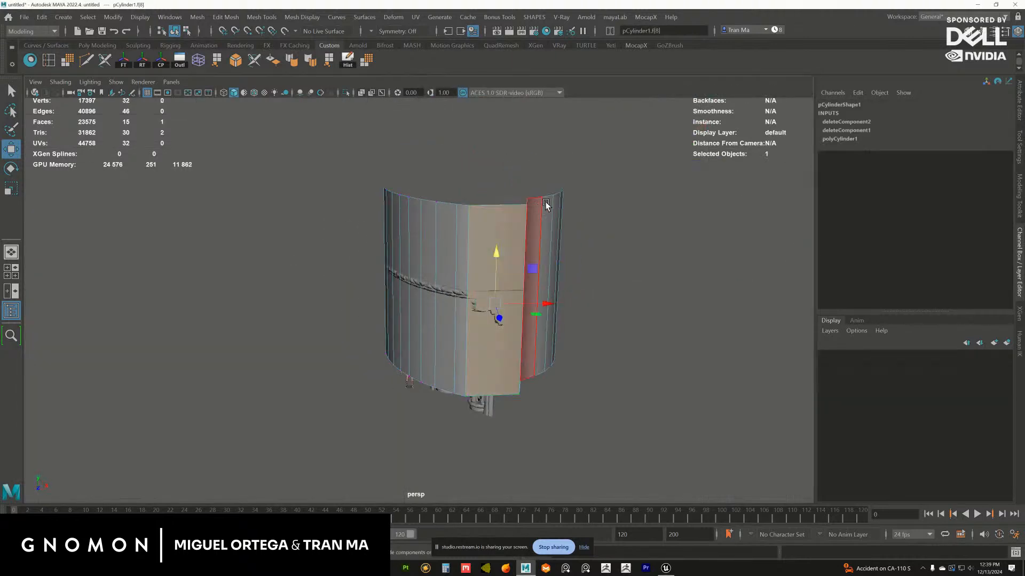
pyautogui.keyDown('alt'); pyautogui.moveTo(584, 200); pyautogui.dragTo(635, 437); pyautogui.keyUp('alt')
pyautogui.click(467, 216)
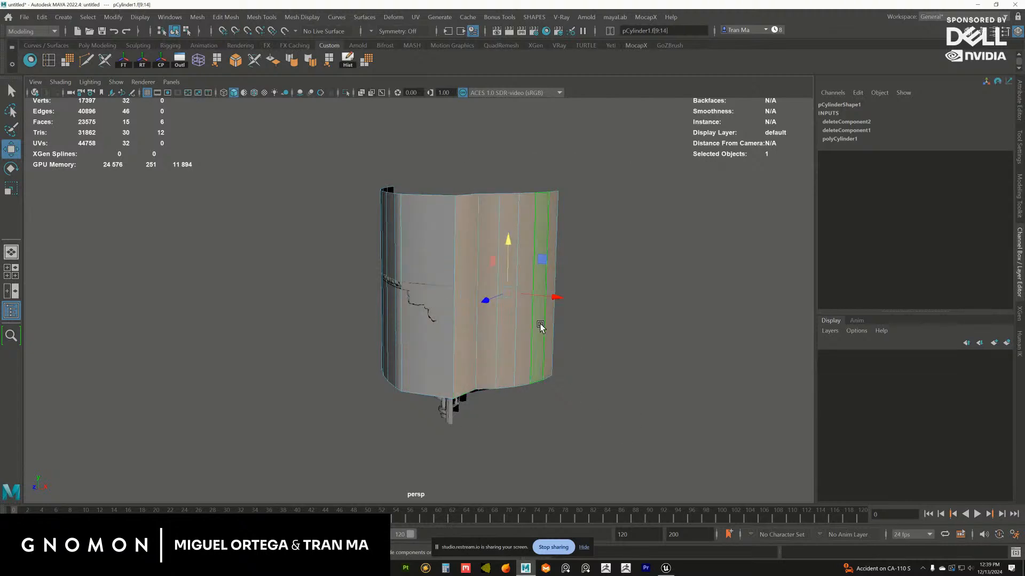
pyautogui.press('Delete')
# Lower the wall's top row of vertices to the height of the bay's ledge
pyautogui.keyDown('alt'); pyautogui.moveTo(377, 262); pyautogui.dragTo(400, 230); pyautogui.keyUp('alt')
pyautogui.press('F9')
pyautogui.moveTo(341, 154); pyautogui.dragTo(569, 210)
pyautogui.keyDown('alt'); pyautogui.moveTo(470, 152); pyautogui.dragTo(476, 211); pyautogui.keyUp('alt')
pyautogui.keyDown('alt'); pyautogui.moveTo(471, 234); pyautogui.dragTo(459, 217, button='middle'); pyautogui.keyUp('alt')
pyautogui.keyDown('alt'); pyautogui.moveTo(459, 216); pyautogui.dragTo(469, 204); pyautogui.keyUp('alt')
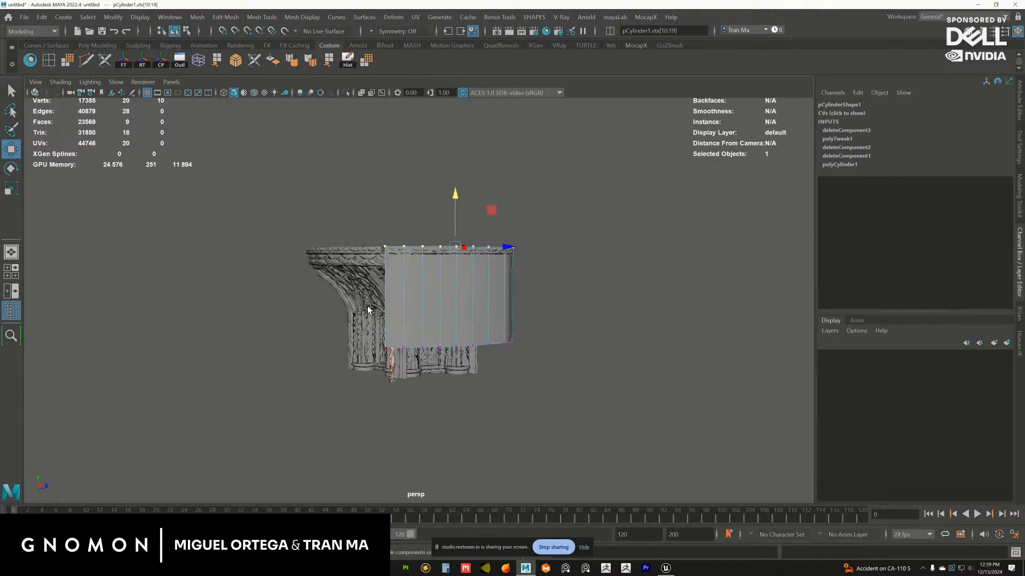
# Raise the wall's bottom row of vertices to the lower edge of the ledge's ornamental band
pyautogui.moveTo(367, 308); pyautogui.dragTo(472, 210)
pyautogui.keyDown('alt'); pyautogui.moveTo(447, 229); pyautogui.dragTo(434, 241, button='middle'); pyautogui.keyUp('alt')
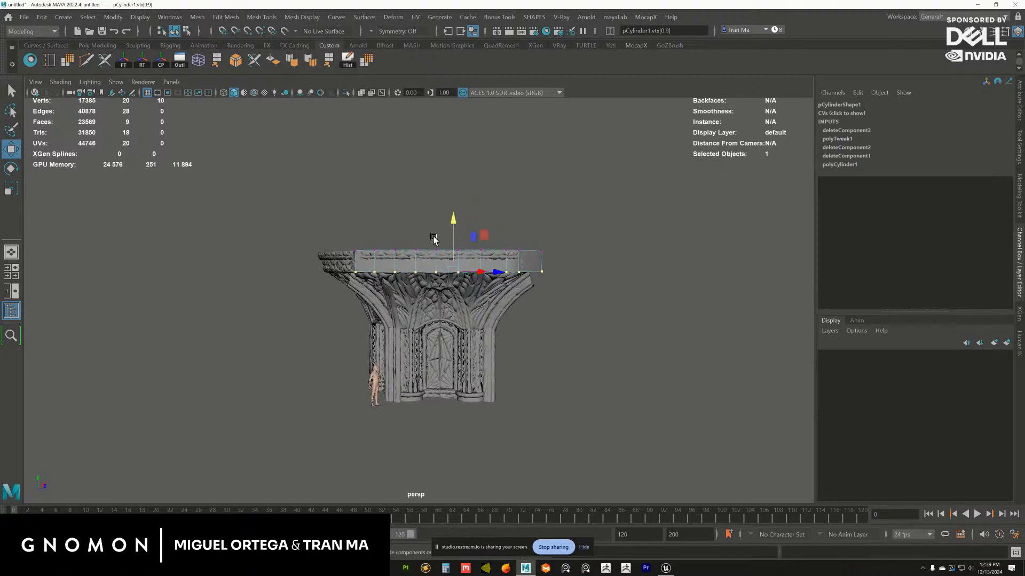
pyautogui.keyDown('alt'); pyautogui.moveTo(434, 240); pyautogui.dragTo(503, 283, button='right'); pyautogui.keyUp('alt')
pyautogui.keyDown('alt'); pyautogui.moveTo(503, 283); pyautogui.dragTo(509, 251); pyautogui.keyUp('alt')
pyautogui.keyDown('alt'); pyautogui.moveTo(509, 251); pyautogui.dragTo(482, 281, button='right'); pyautogui.keyUp('alt')
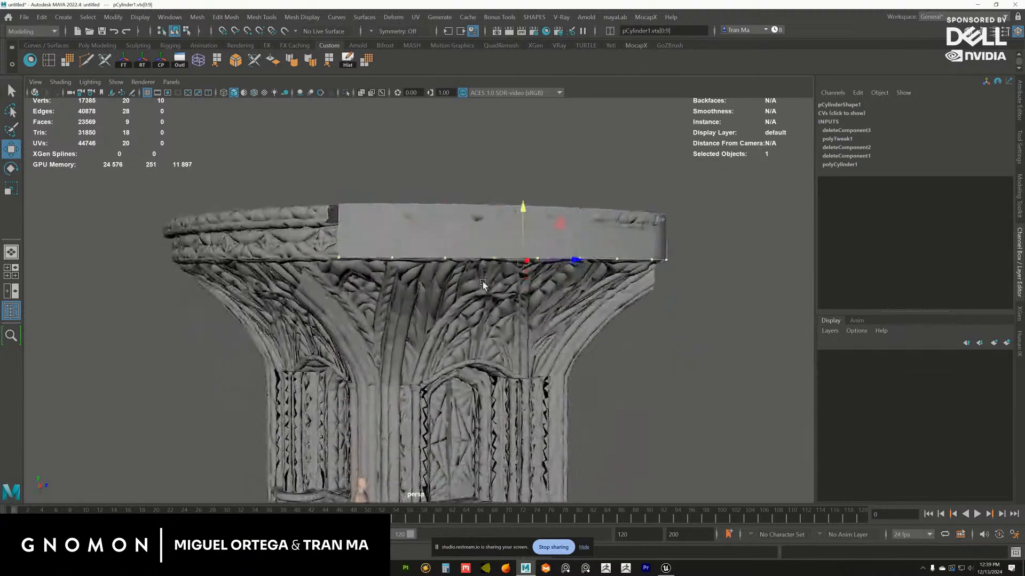
pyautogui.keyDown('alt'); pyautogui.moveTo(483, 280); pyautogui.dragTo(476, 266); pyautogui.keyUp('alt')
# In the top view, shift the whole wall strip along X to about 321.7
pyautogui.press('space')
pyautogui.press('space')
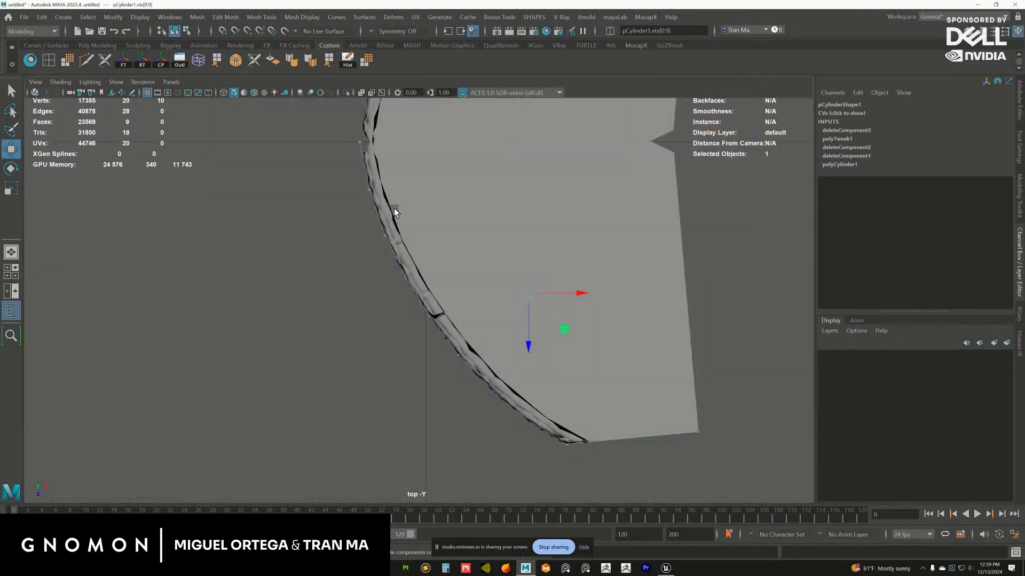
pyautogui.scroll(3, 465, 281)
pyautogui.press('F8')
pyautogui.keyDown('alt'); pyautogui.moveTo(434, 246); pyautogui.dragTo(414, 201, button='middle'); pyautogui.keyUp('alt')
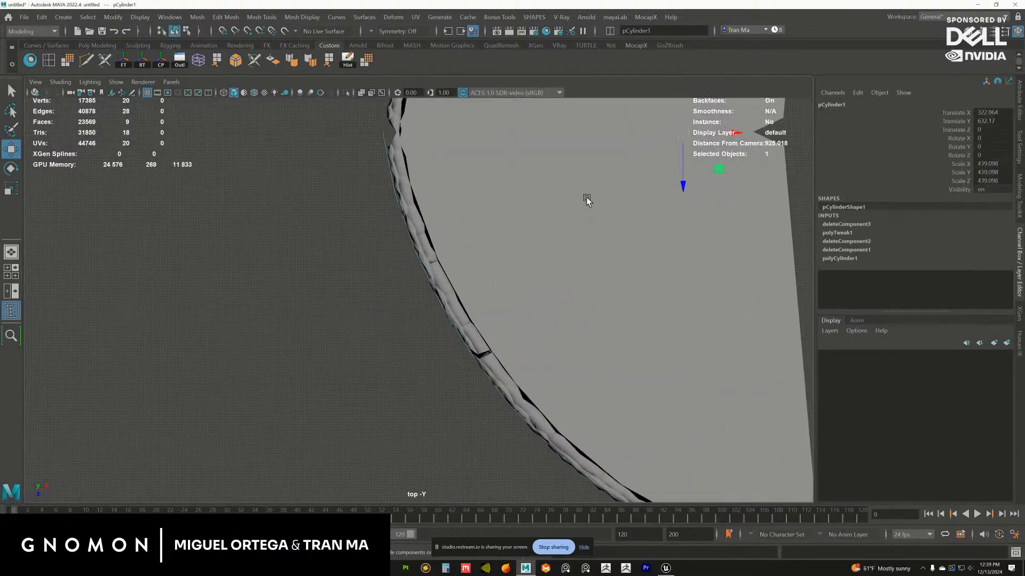
pyautogui.keyDown('alt'); pyautogui.moveTo(670, 159); pyautogui.dragTo(635, 208, button='middle'); pyautogui.keyUp('alt')
pyautogui.moveTo(700, 183); pyautogui.dragTo(700, 184)
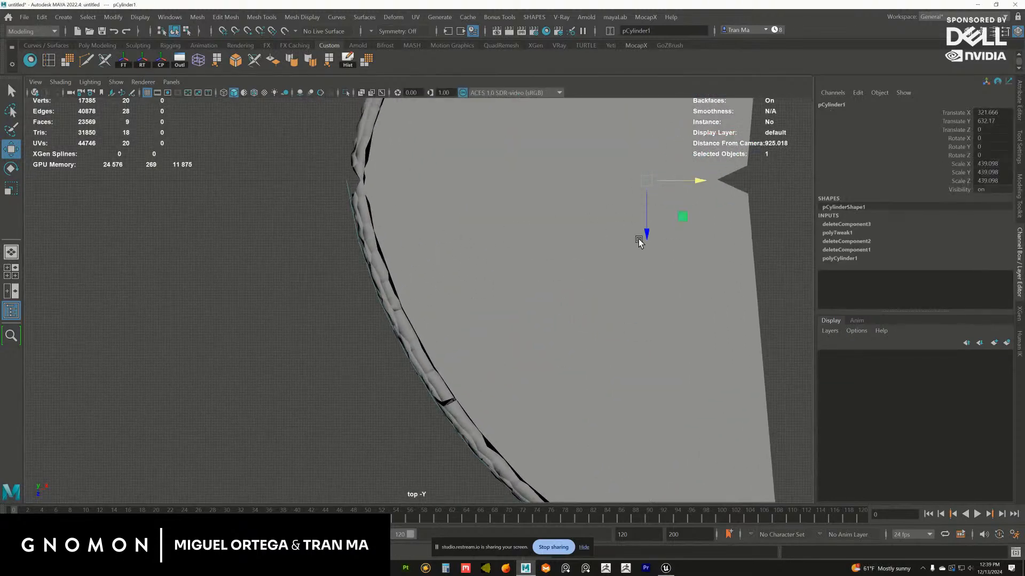
# Shift the three vertex pairs before the rim's seam along X and adjust the pair just past it to follow the ledge
pyautogui.keyDown('alt'); pyautogui.moveTo(529, 269); pyautogui.dragTo(595, 252, button='middle'); pyautogui.keyUp('alt')
pyautogui.moveTo(416, 171); pyautogui.dragTo(399, 175, button='right')
pyautogui.keyDown('alt'); pyautogui.moveTo(441, 263); pyautogui.dragTo(395, 193, button='middle'); pyautogui.keyUp('alt')
pyautogui.moveTo(373, 198); pyautogui.dragTo(474, 348)
pyautogui.moveTo(476, 263); pyautogui.dragTo(475, 263)
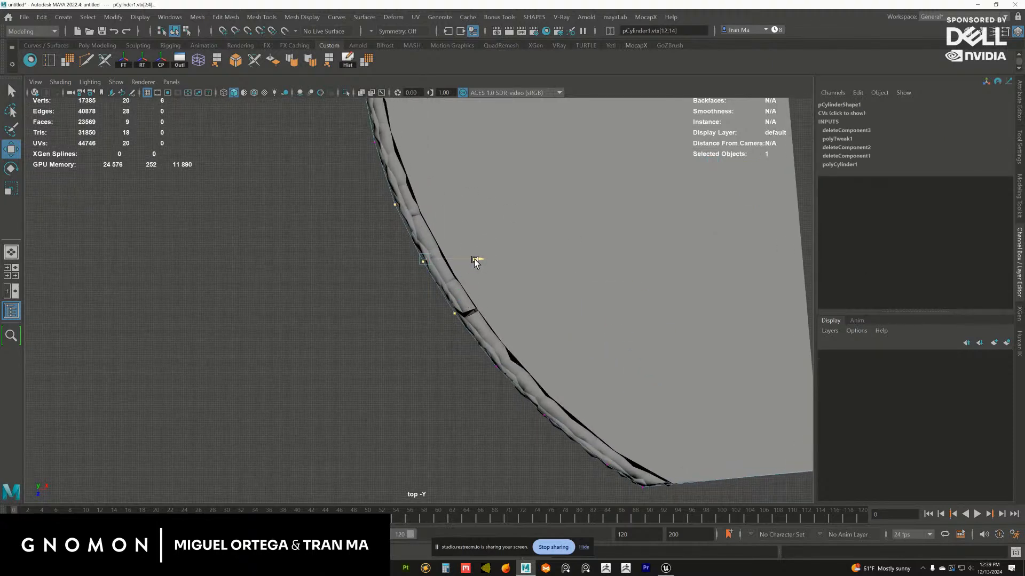
pyautogui.keyDown('alt'); pyautogui.moveTo(483, 350); pyautogui.dragTo(463, 304, button='middle'); pyautogui.keyUp('alt')
pyautogui.moveTo(487, 332); pyautogui.dragTo(480, 327)
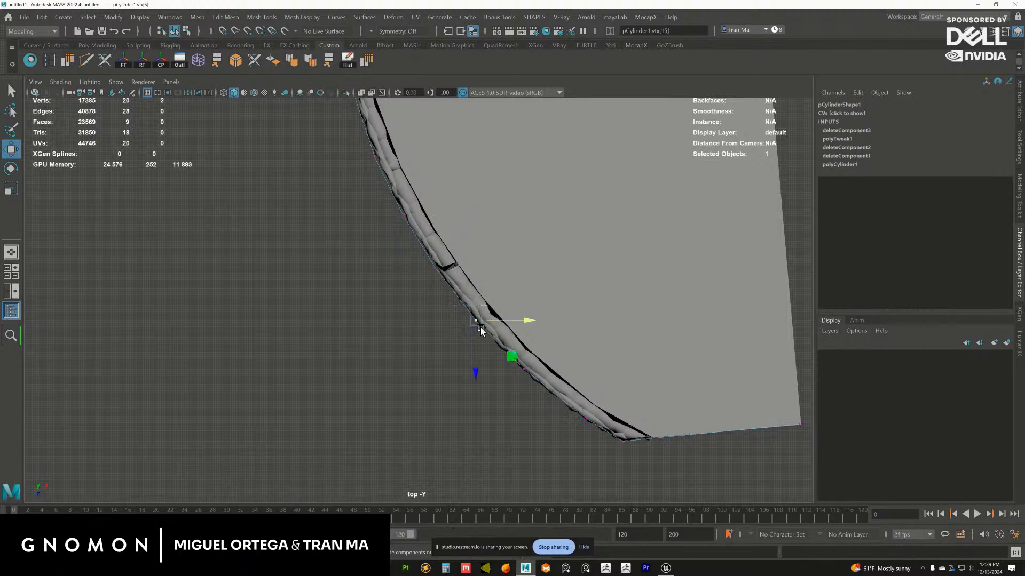
pyautogui.keyDown('alt'); pyautogui.moveTo(480, 327); pyautogui.dragTo(469, 307, button='middle'); pyautogui.keyUp('alt')
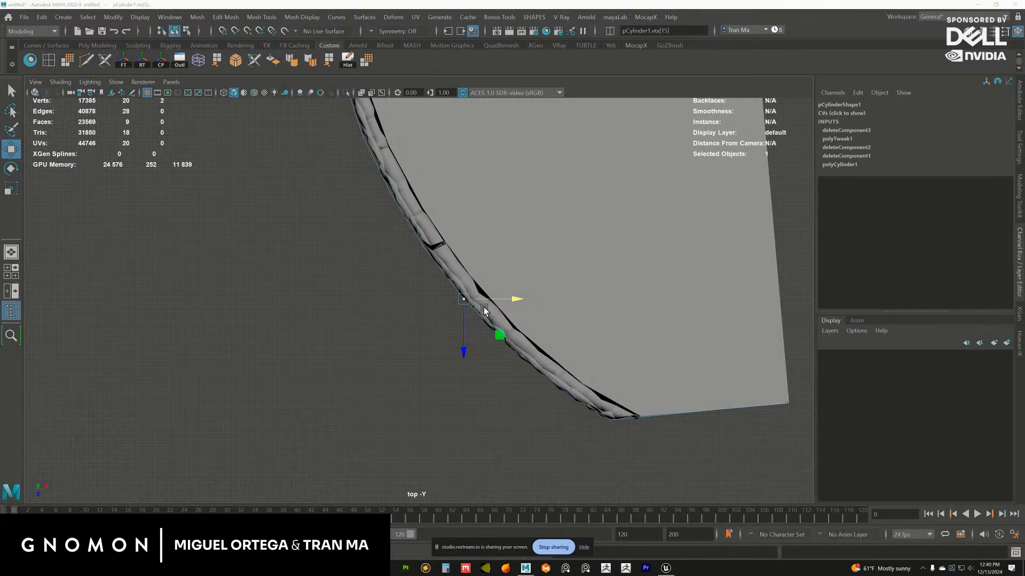
# In the top view, shift the next vertex pairs beyond the rim's seam along X to follow the ledge's outer curve
pyautogui.scroll(3, 484, 309)
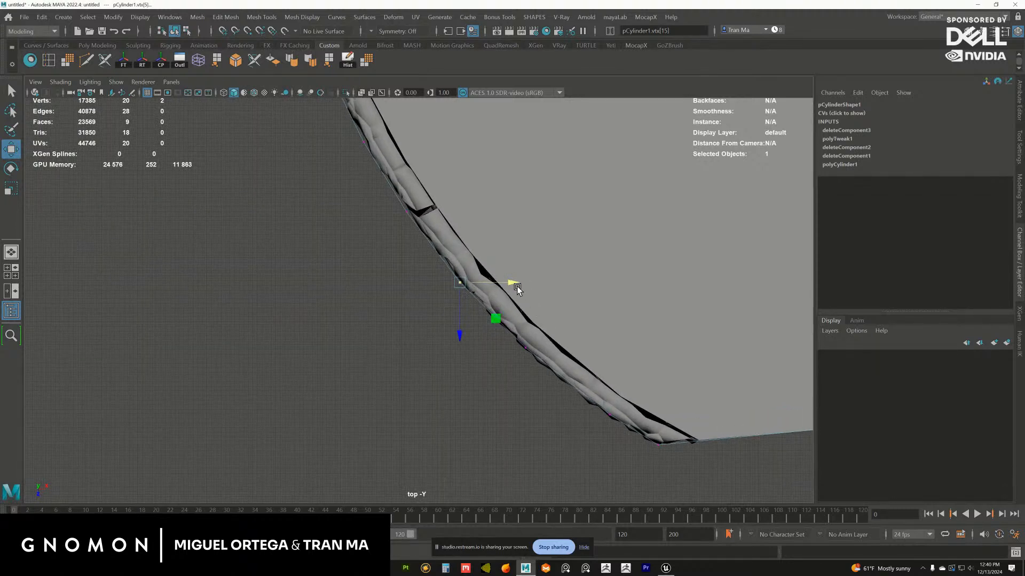
pyautogui.moveTo(514, 287); pyautogui.dragTo(551, 348)
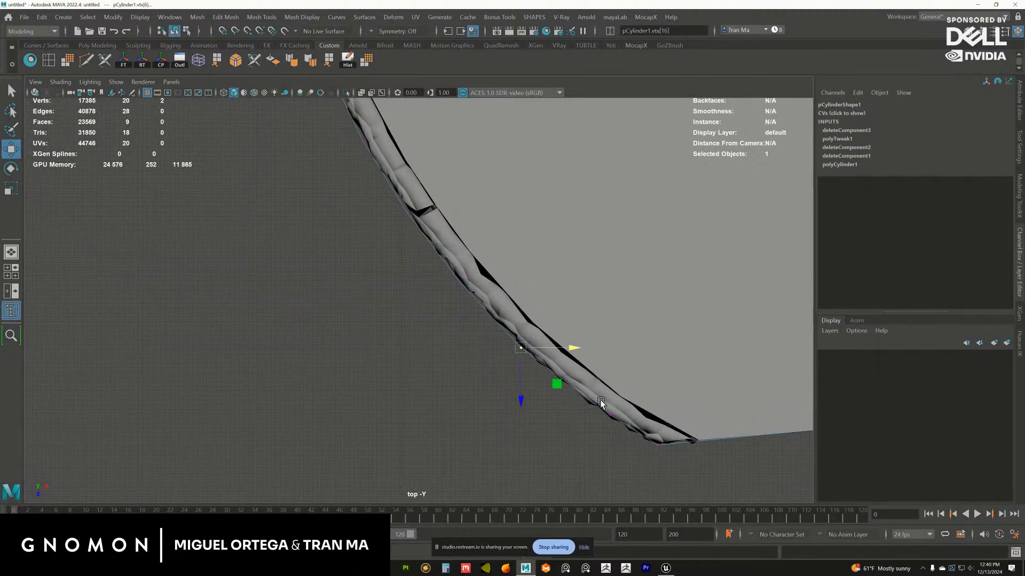
pyautogui.keyDown('alt'); pyautogui.moveTo(597, 400); pyautogui.dragTo(570, 353, button='middle'); pyautogui.keyUp('alt')
pyautogui.moveTo(573, 355)
pyautogui.mouseDown()
pyautogui.moveTo(592, 374)
pyautogui.moveTo(565, 356)
pyautogui.mouseUp()
pyautogui.scroll(-1, 589, 361)
pyautogui.keyDown('alt'); pyautogui.moveTo(590, 362); pyautogui.dragTo(533, 327, button='middle'); pyautogui.keyUp('alt')
pyautogui.moveTo(546, 350); pyautogui.dragTo(595, 357)
pyautogui.keyDown('alt'); pyautogui.moveTo(492, 310); pyautogui.dragTo(524, 330, button='middle'); pyautogui.keyUp('alt')
pyautogui.moveTo(501, 318); pyautogui.dragTo(546, 347)
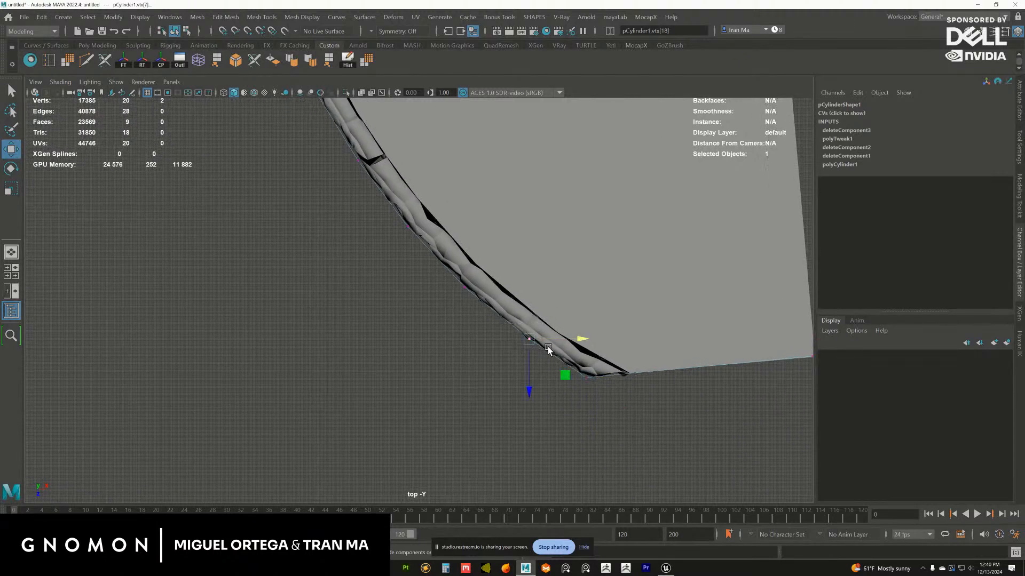
# Check the strip's far corner vertex and fine-tune the vertex pairs between the seam and the end against the ledge outline
pyautogui.keyDown('alt'); pyautogui.moveTo(776, 348); pyautogui.dragTo(637, 327, button='middle'); pyautogui.keyUp('alt')
pyautogui.click(673, 337)
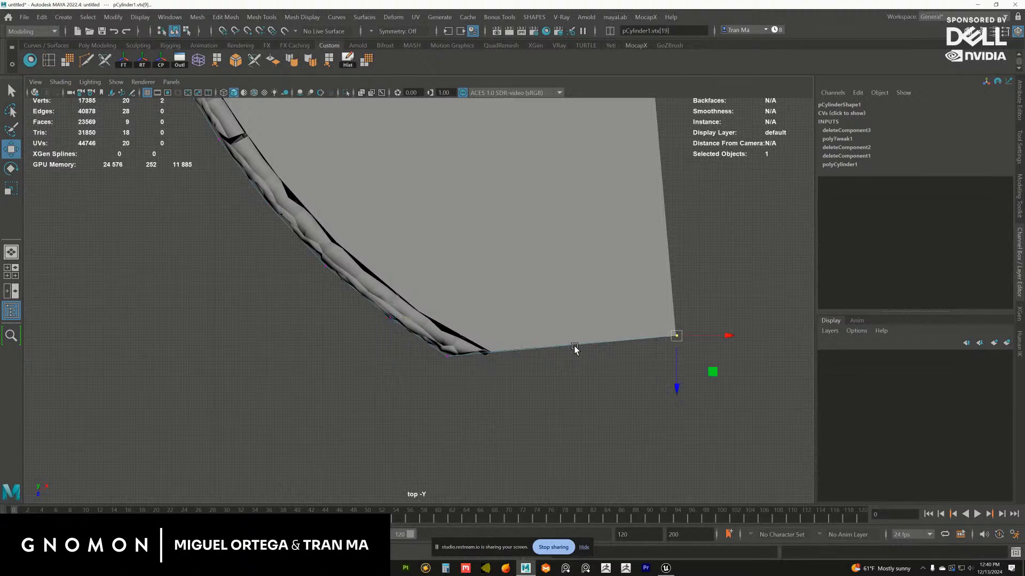
pyautogui.keyDown('alt'); pyautogui.moveTo(400, 338); pyautogui.dragTo(600, 392, button='middle'); pyautogui.keyUp('alt')
pyautogui.moveTo(578, 361); pyautogui.dragTo(602, 377)
pyautogui.keyDown('alt'); pyautogui.moveTo(554, 355); pyautogui.dragTo(592, 396, button='middle'); pyautogui.keyUp('alt')
pyautogui.keyDown('alt'); pyautogui.moveTo(515, 318); pyautogui.dragTo(595, 409, button='middle'); pyautogui.keyUp('alt')
pyautogui.keyDown('alt'); pyautogui.moveTo(532, 327); pyautogui.dragTo(601, 432, button='middle'); pyautogui.keyUp('alt')
pyautogui.moveTo(572, 366)
pyautogui.keyDown('alt'); pyautogui.mouseDown(button='middle')
pyautogui.moveTo(599, 436)
pyautogui.moveTo(566, 368)
pyautogui.moveTo(511, 305)
pyautogui.moveTo(516, 318)
pyautogui.mouseUp(button='middle'); pyautogui.keyUp('alt')
pyautogui.click(527, 319)
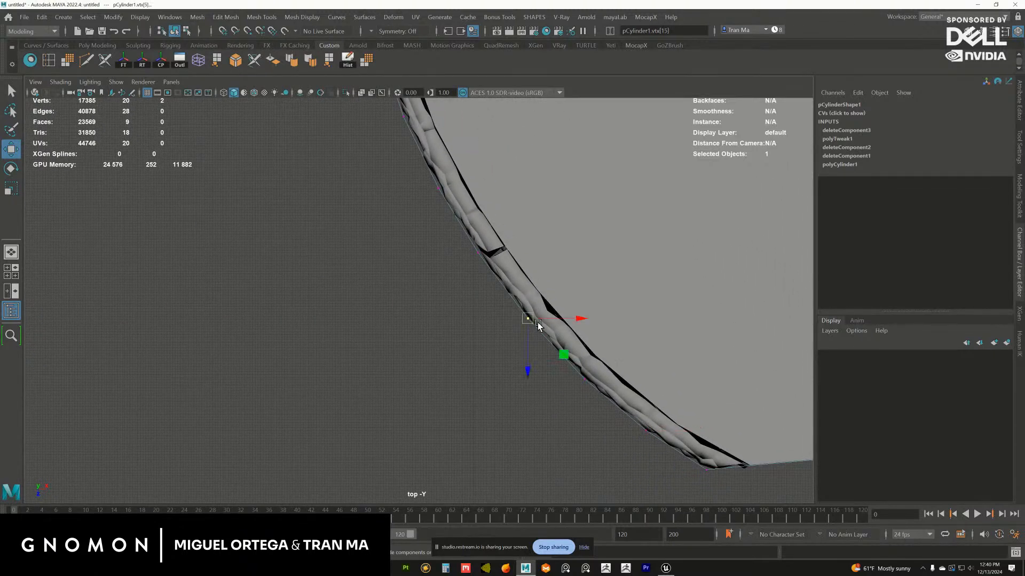
pyautogui.click(562, 363)
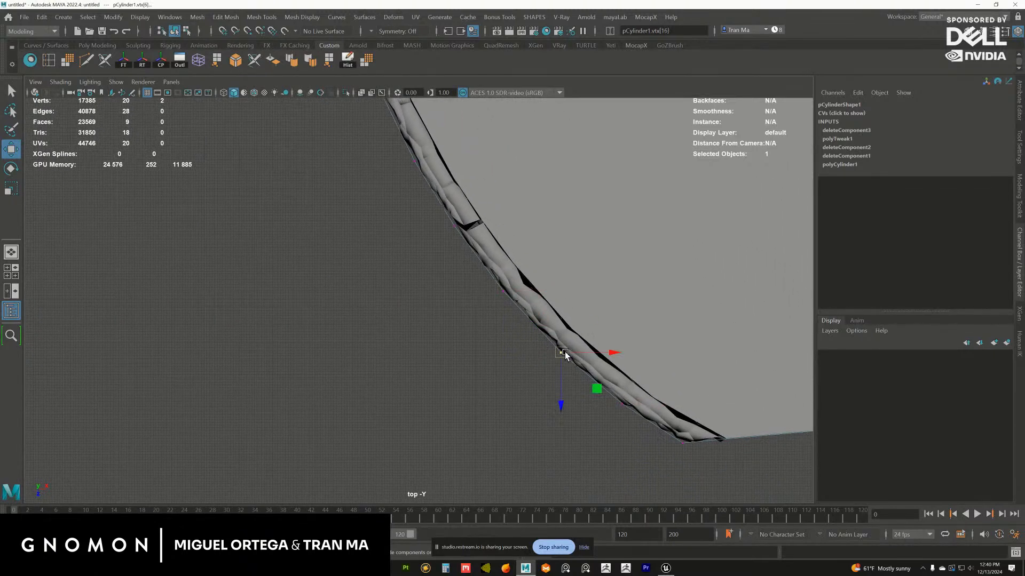
pyautogui.keyDown('alt'); pyautogui.moveTo(596, 389); pyautogui.dragTo(555, 352, button='middle'); pyautogui.keyUp('alt')
pyautogui.click(578, 368)
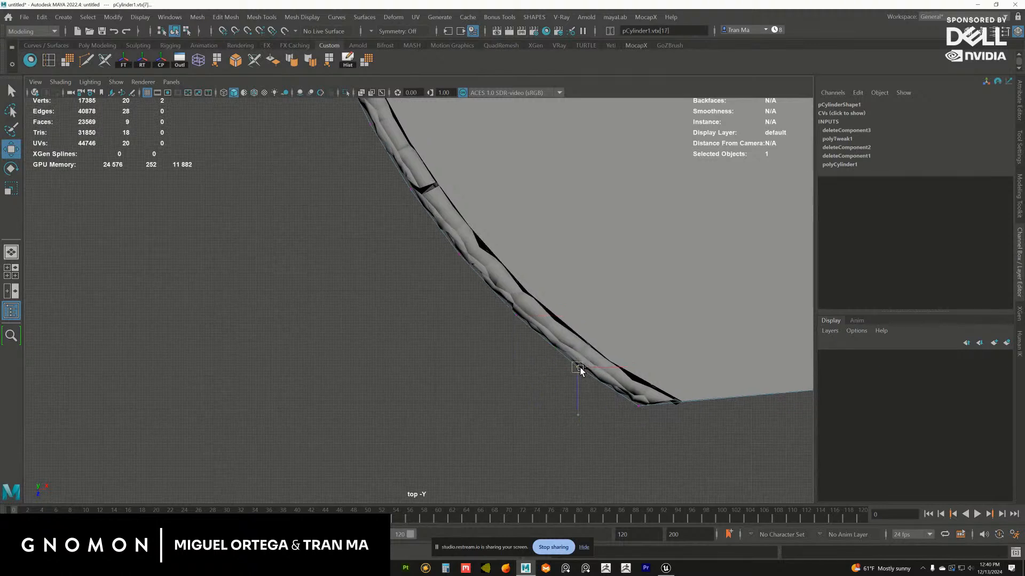
pyautogui.keyDown('alt'); pyautogui.moveTo(525, 306); pyautogui.dragTo(598, 405, button='middle'); pyautogui.keyUp('alt')
# Return to the perspective view and switch the strip from vertex editing to whole-object selection
pyautogui.keyDown('alt'); pyautogui.moveTo(543, 175); pyautogui.dragTo(605, 281, button='middle'); pyautogui.keyUp('alt')
pyautogui.press('space')
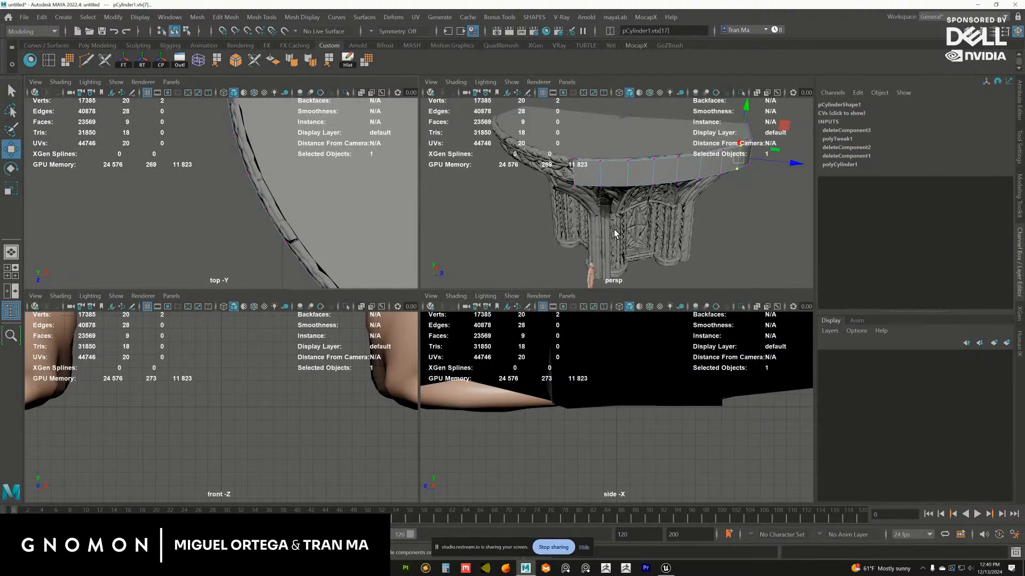
pyautogui.press('space')
pyautogui.keyDown('alt'); pyautogui.moveTo(586, 242); pyautogui.dragTo(572, 270); pyautogui.keyUp('alt')
pyautogui.press('F8')
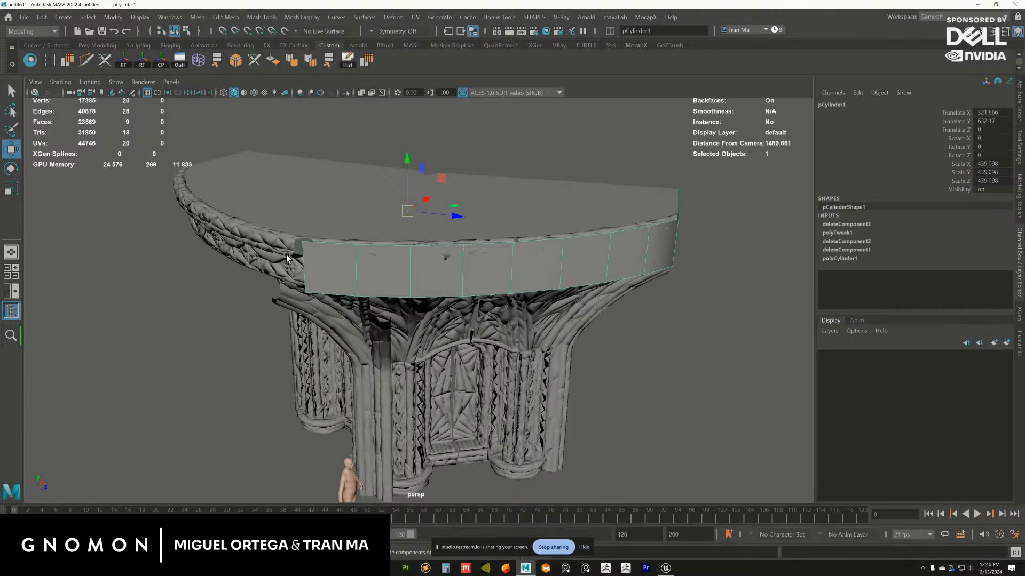
# Select the whole row of edges along the top of the curved strip, undoing stray selections of the bay mesh
pyautogui.keyDown('alt'); pyautogui.moveTo(286, 258); pyautogui.dragTo(398, 256); pyautogui.keyUp('alt')
pyautogui.press('d')
pyautogui.hotkey('ctrl', 'z')
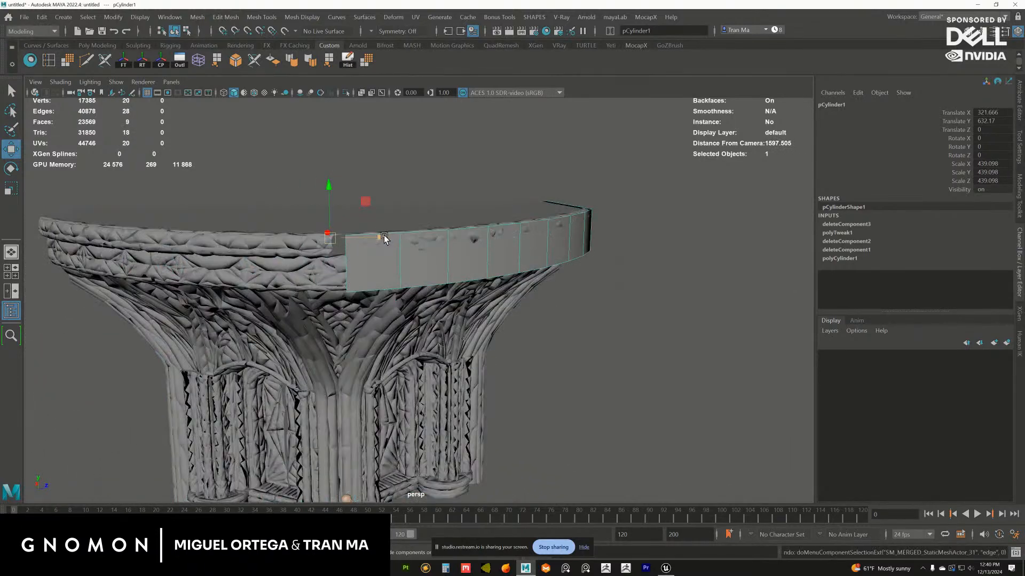
pyautogui.moveTo(384, 235); pyautogui.dragTo(380, 228, button='right')
pyautogui.click(382, 235)
pyautogui.keyDown('alt'); pyautogui.moveTo(495, 255); pyautogui.dragTo(555, 250); pyautogui.keyUp('alt')
pyautogui.keyDown('shift'); pyautogui.doubleClick(612, 214); pyautogui.keyUp('shift')
pyautogui.hotkey('ctrl', 'z')
pyautogui.keyDown('alt'); pyautogui.moveTo(638, 201); pyautogui.dragTo(640, 169); pyautogui.keyUp('alt')
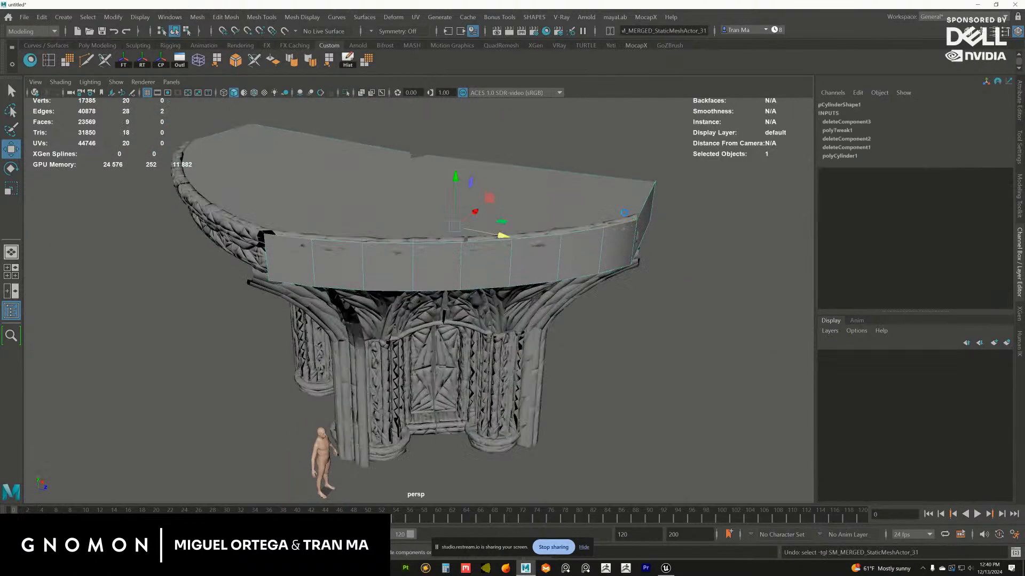
pyautogui.keyDown('shift'); pyautogui.doubleClick(617, 223); pyautogui.keyUp('shift')
pyautogui.keyDown('alt'); pyautogui.moveTo(617, 226); pyautogui.dragTo(687, 250); pyautogui.keyUp('alt')
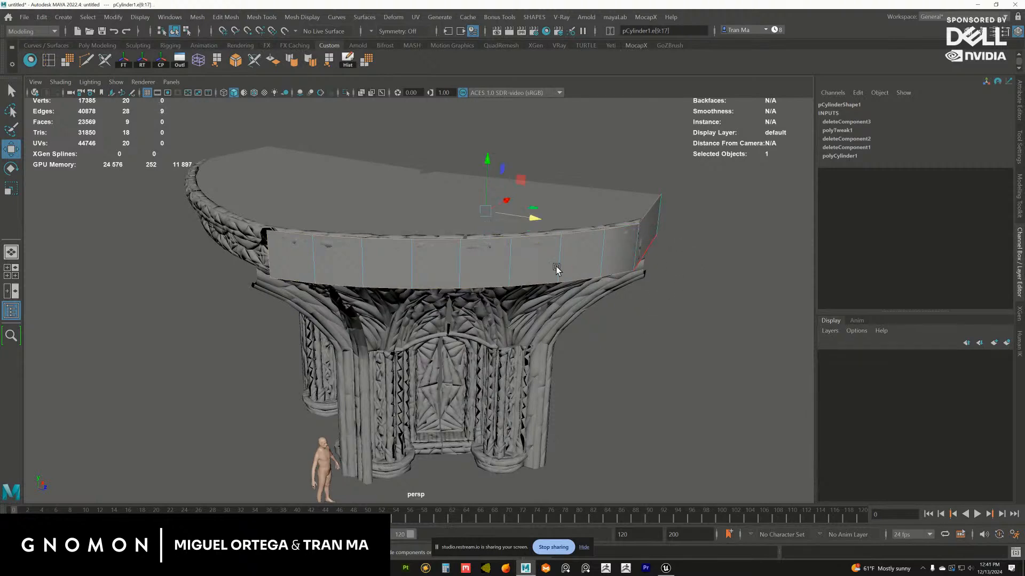
# Extrude the strip's top edges, scale the new edges inward and shift them along X to form a flat top surface
pyautogui.keyDown('alt'); pyautogui.moveTo(502, 200); pyautogui.dragTo(478, 230); pyautogui.keyUp('alt')
pyautogui.keyDown('shift'); pyautogui.moveTo(478, 227); pyautogui.dragTo(476, 253, button='right'); pyautogui.keyUp('shift')
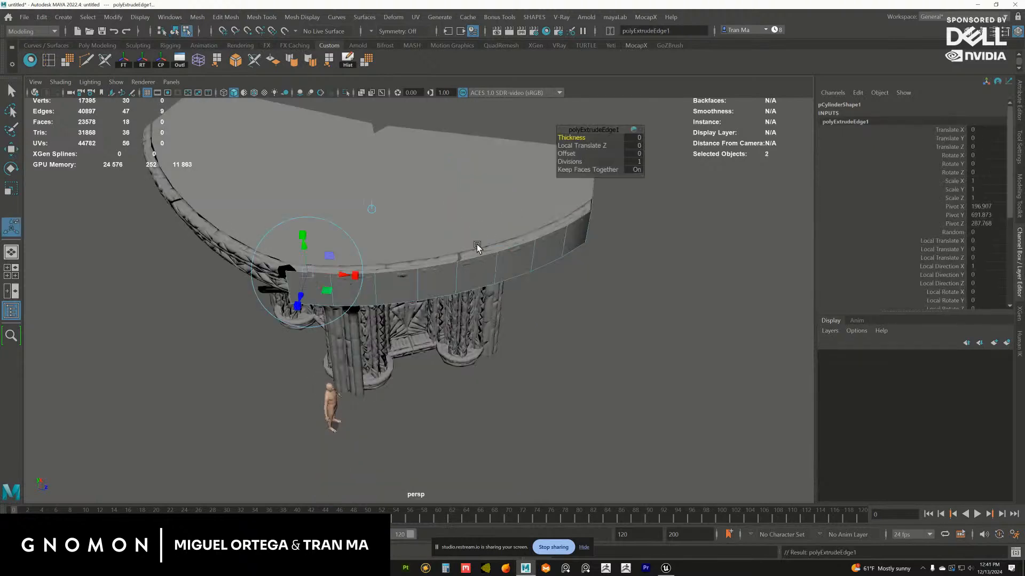
pyautogui.press('r')
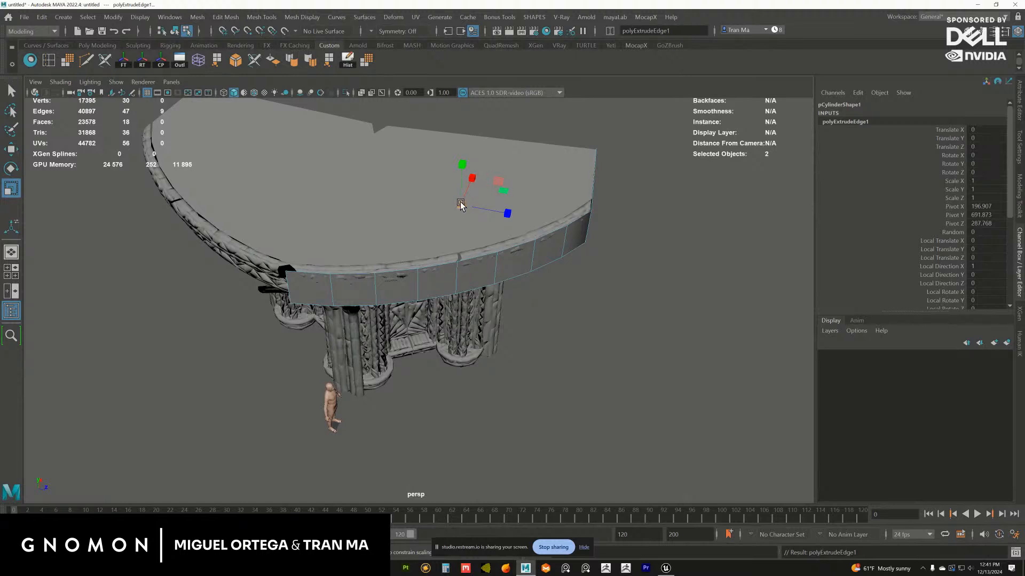
pyautogui.moveTo(461, 206); pyautogui.dragTo(407, 238)
pyautogui.press('w')
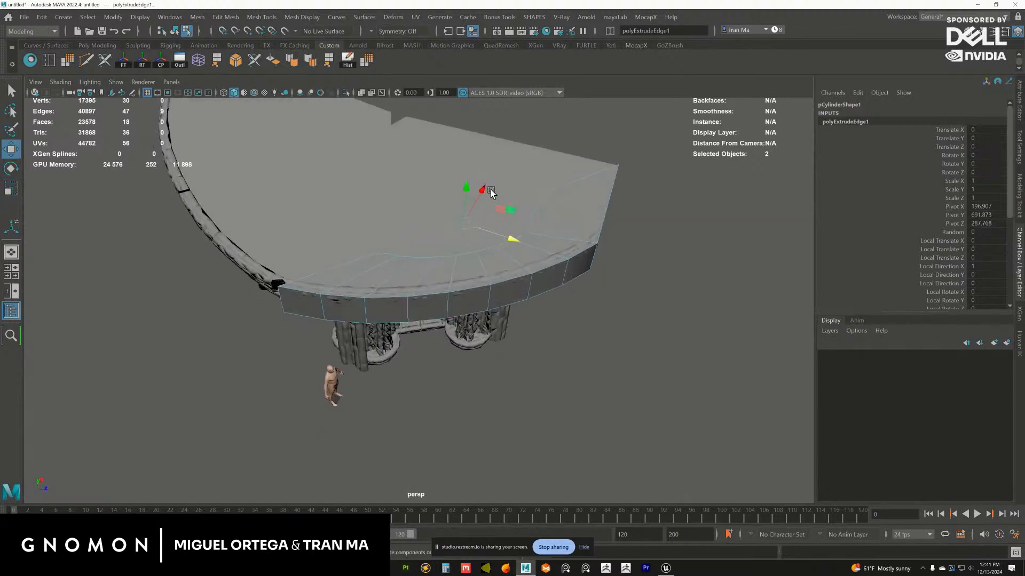
pyautogui.keyDown('alt'); pyautogui.moveTo(503, 147); pyautogui.dragTo(460, 206); pyautogui.keyUp('alt')
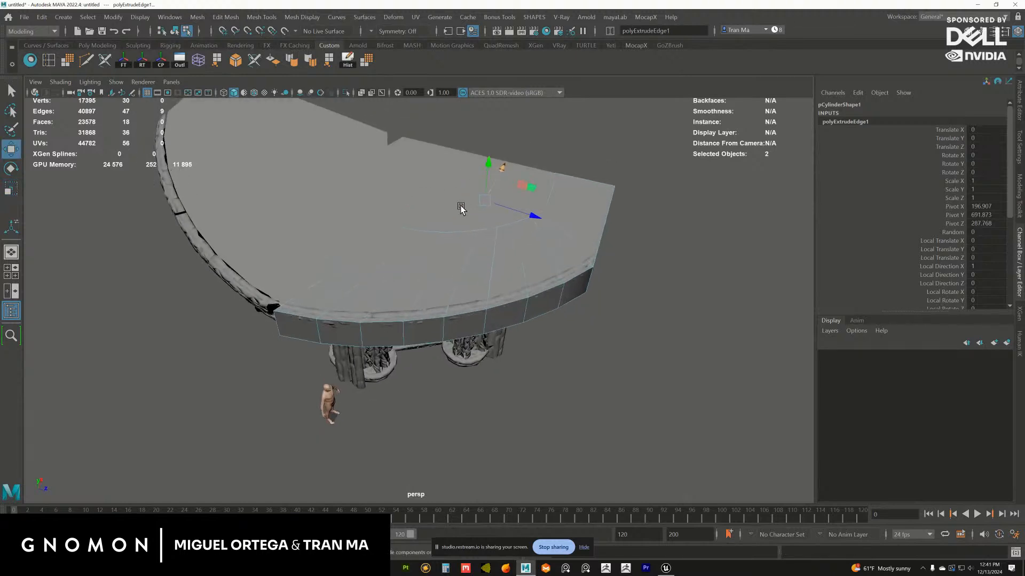
# Isolate the curved strip in the top view
pyautogui.press('space')
pyautogui.press('space')
pyautogui.keyDown('alt'); pyautogui.moveTo(419, 276); pyautogui.dragTo(286, 267, button='right'); pyautogui.keyUp('alt')
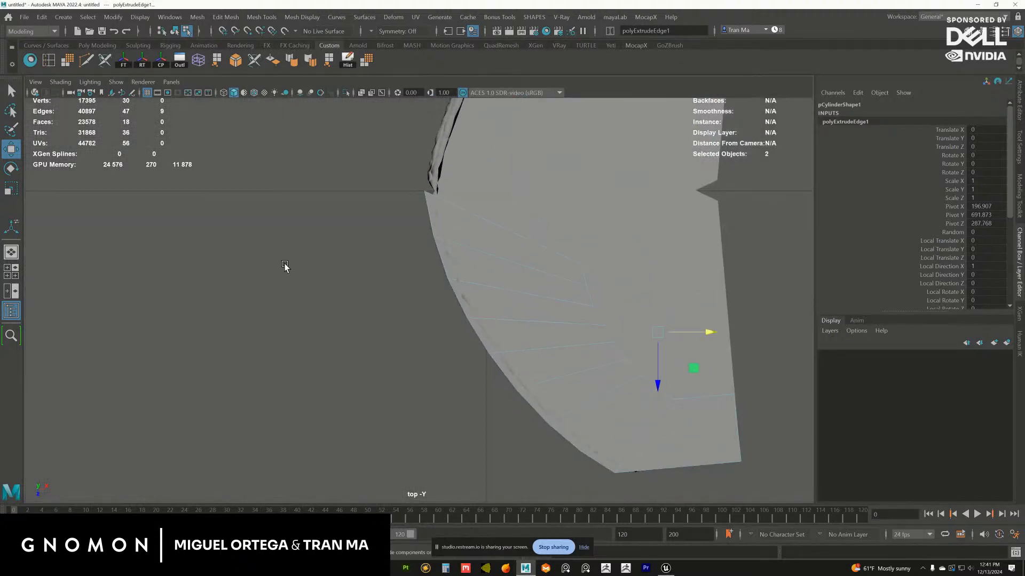
pyautogui.keyDown('alt'); pyautogui.moveTo(285, 267); pyautogui.dragTo(190, 238, button='middle'); pyautogui.keyUp('alt')
pyautogui.moveTo(383, 268); pyautogui.dragTo(436, 224, button='right')
pyautogui.keyDown('alt'); pyautogui.moveTo(432, 224); pyautogui.dragTo(402, 238, button='middle'); pyautogui.keyUp('alt')
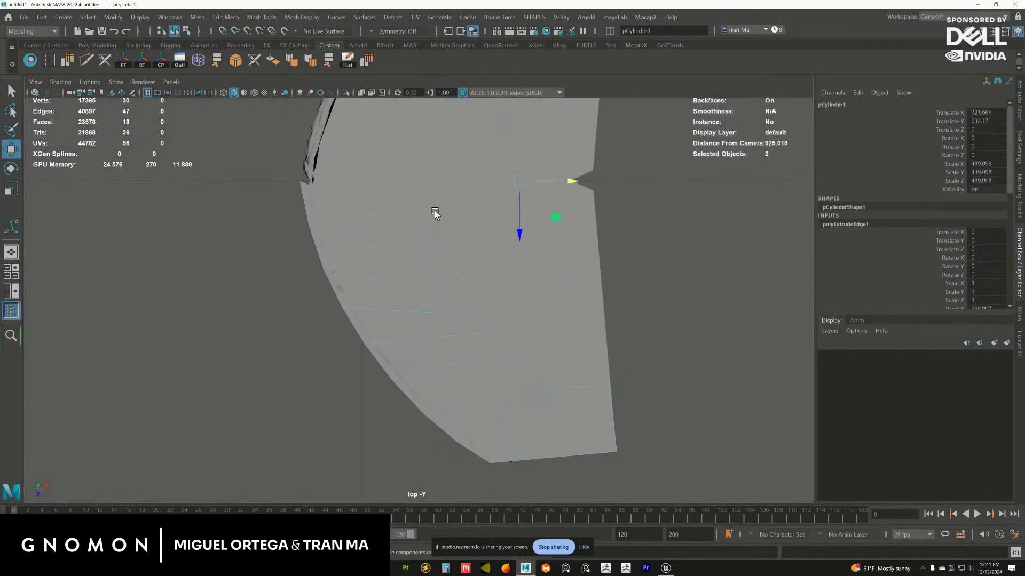
pyautogui.click(345, 93)
pyautogui.moveTo(412, 219); pyautogui.dragTo(414, 221, button='right')
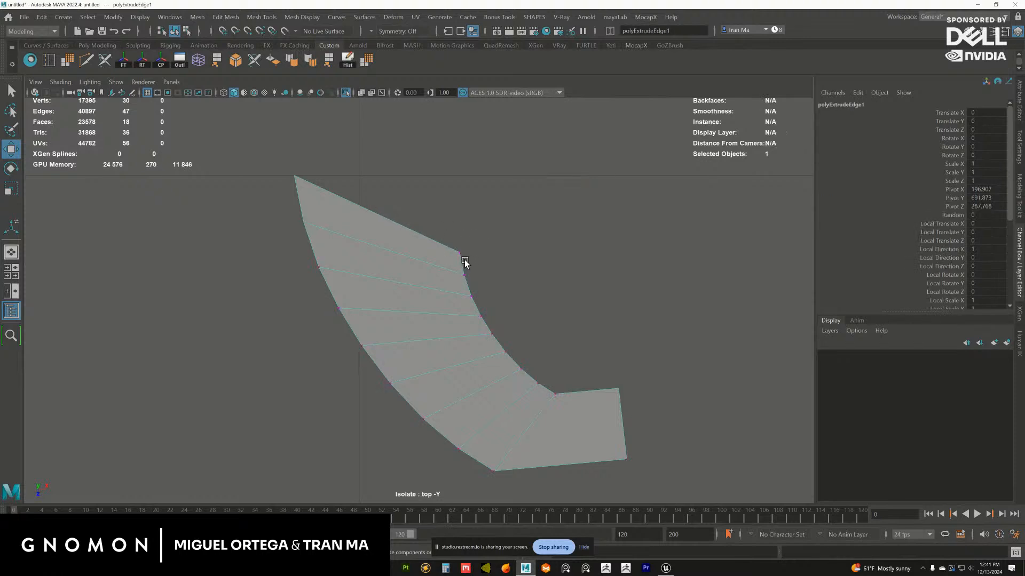
# Move the inner vertex at the strip's seam end along Z until it lines up with the outer corner
pyautogui.click(460, 254)
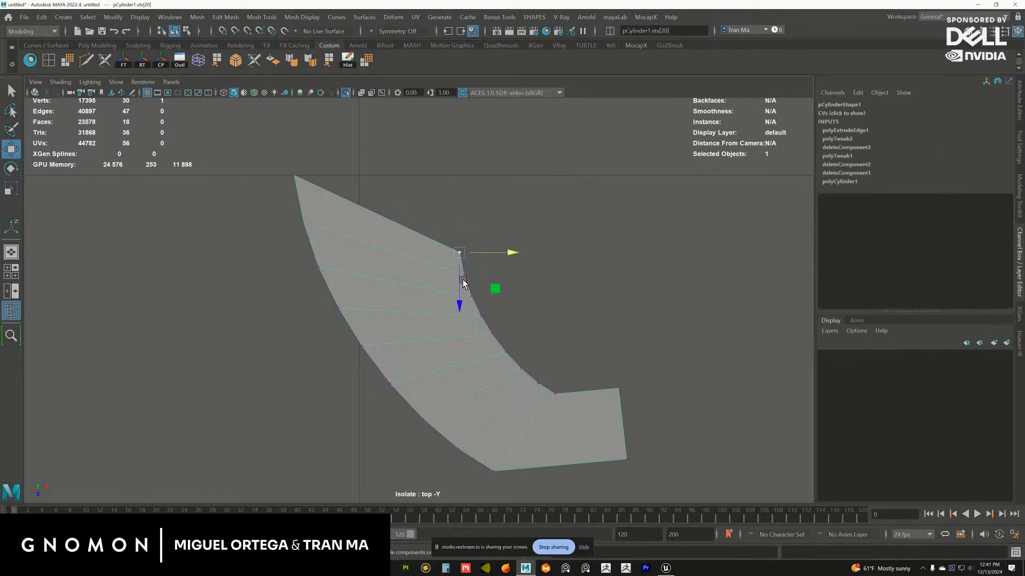
pyautogui.press('v')
pyautogui.moveTo(458, 304); pyautogui.dragTo(460, 219)
pyautogui.scroll(3, 597, 423)
pyautogui.scroll(5, 482, 389)
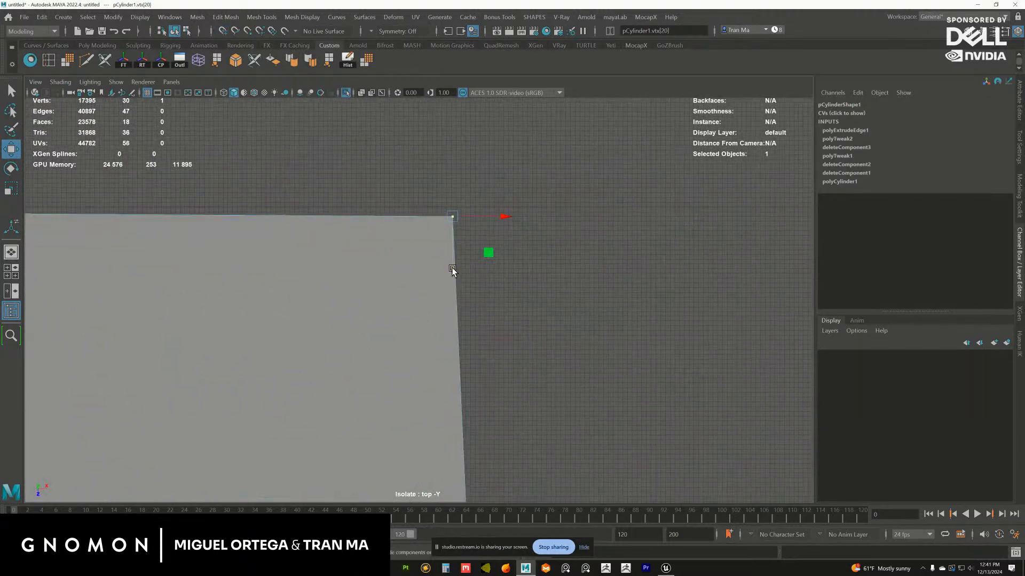
pyautogui.moveTo(453, 269); pyautogui.dragTo(454, 209)
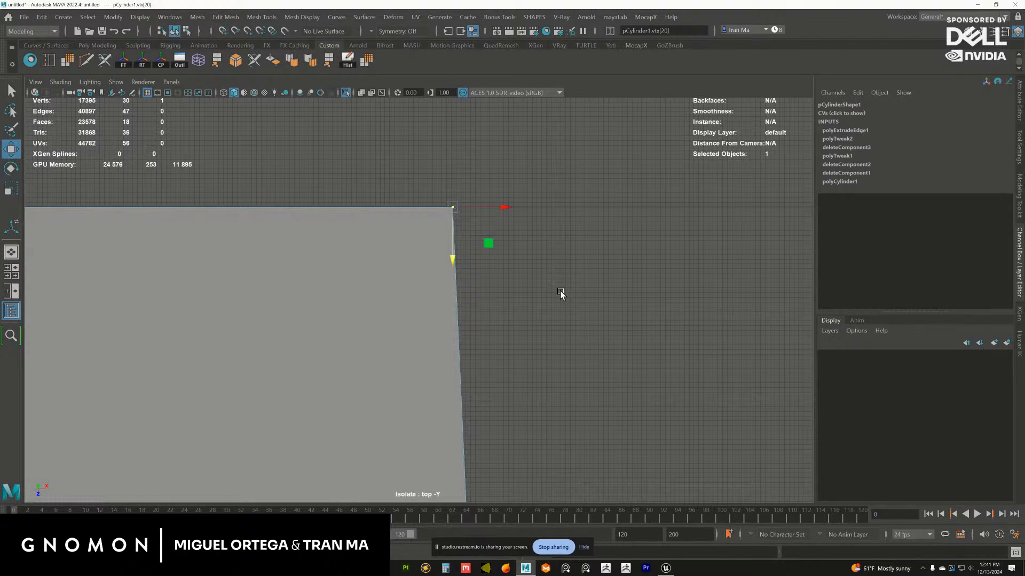
# Select the inner vertices between the two end corners and move them along Z toward the seam end
pyautogui.scroll(-2, 589, 373)
pyautogui.scroll(-4, 590, 373)
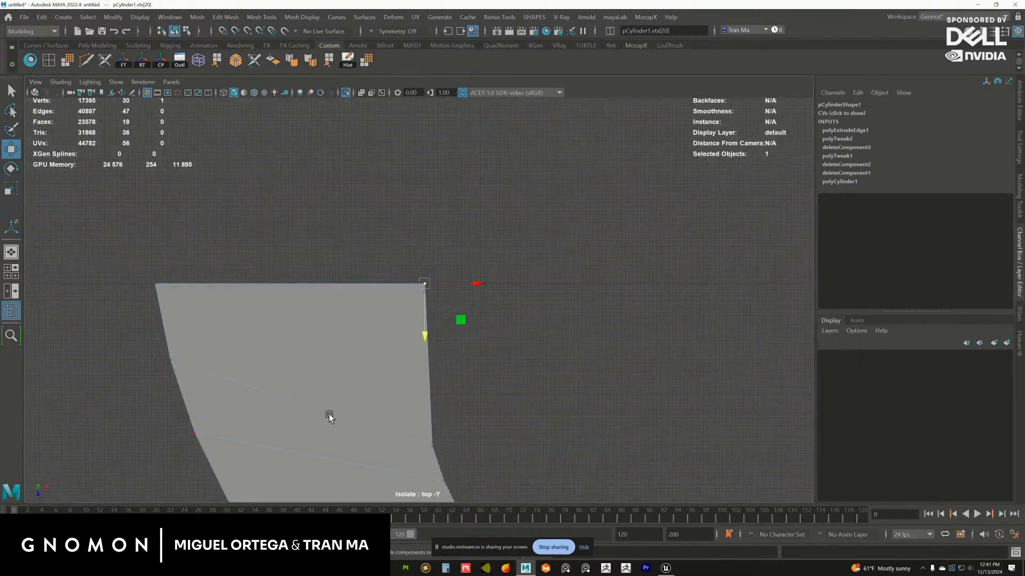
pyautogui.scroll(-2, 328, 414)
pyautogui.moveTo(354, 229); pyautogui.dragTo(501, 412)
pyautogui.moveTo(440, 391); pyautogui.dragTo(453, 318)
pyautogui.keyDown('alt'); pyautogui.moveTo(459, 320); pyautogui.dragTo(430, 313, button='middle'); pyautogui.keyUp('alt')
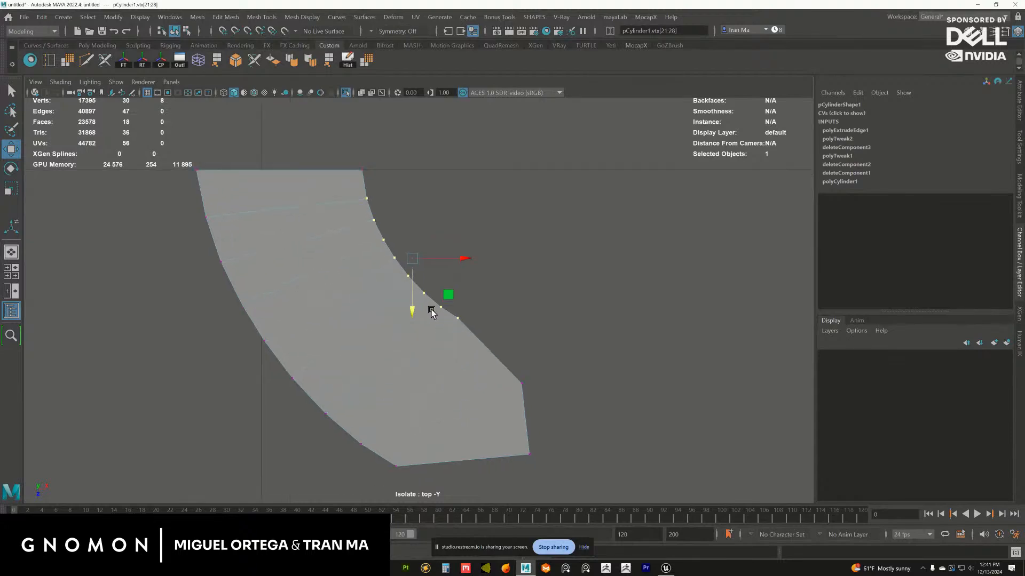
# Align the far inner corner vertex in X with the outer end corner and in Z with the straight seam edge
pyautogui.click(527, 388)
pyautogui.keyDown('alt'); pyautogui.moveTo(529, 391); pyautogui.dragTo(437, 271, button='middle'); pyautogui.keyUp('alt')
pyautogui.keyDown('alt'); pyautogui.moveTo(437, 272); pyautogui.dragTo(565, 406, button='right'); pyautogui.keyUp('alt')
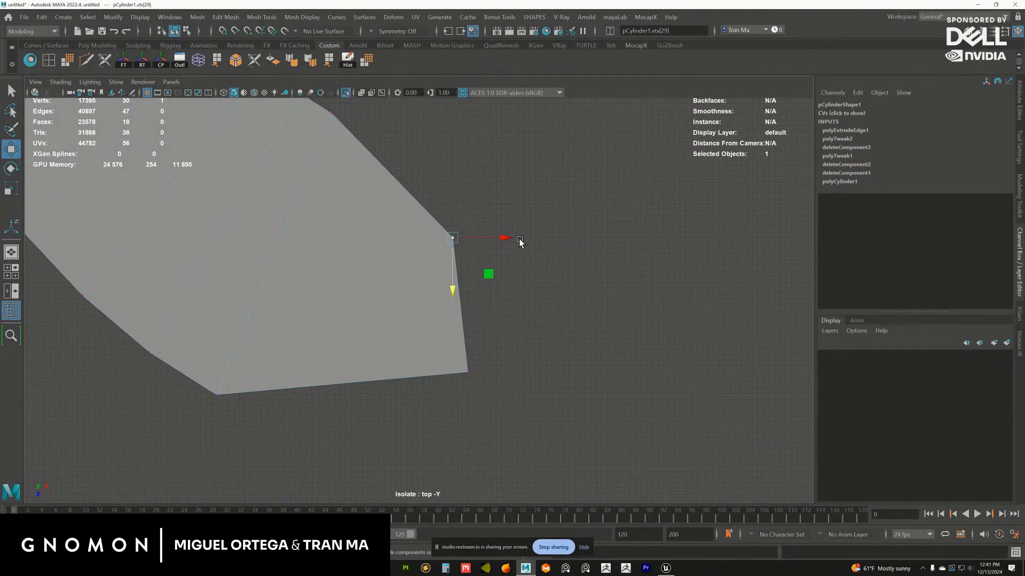
pyautogui.moveTo(508, 236); pyautogui.dragTo(463, 369)
pyautogui.scroll(-5, 368, 336)
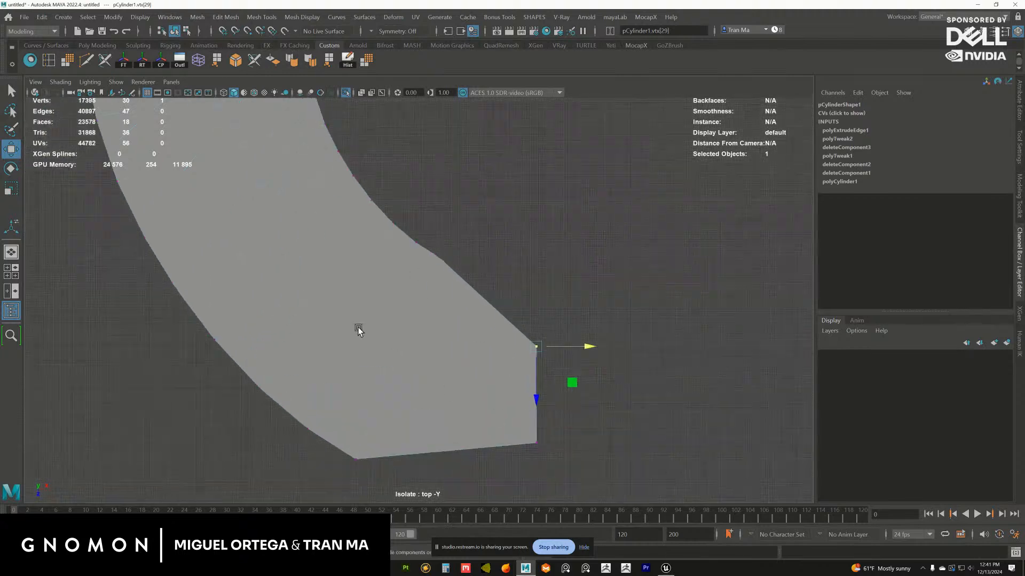
pyautogui.moveTo(479, 336); pyautogui.dragTo(500, 216)
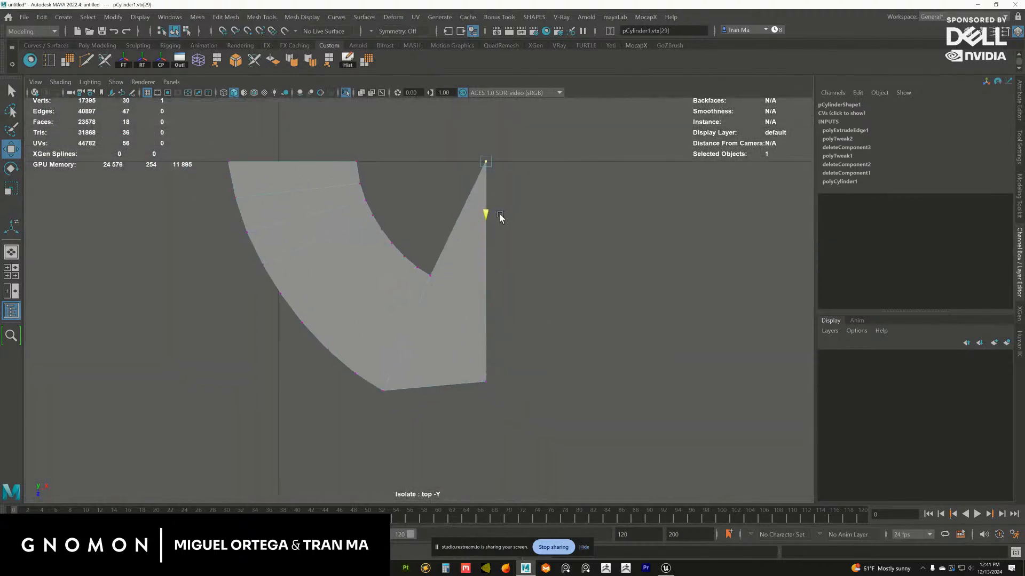
pyautogui.scroll(5, 492, 216)
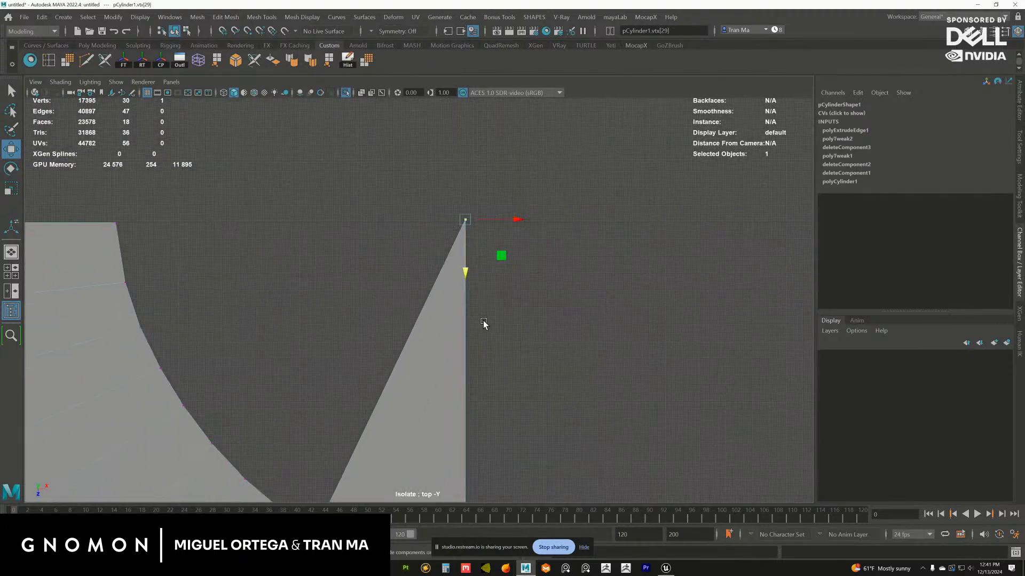
pyautogui.moveTo(463, 270); pyautogui.dragTo(463, 274)
# Select the inner row of vertices between the corners again and return to the perspective view
pyautogui.keyDown('alt'); pyautogui.moveTo(395, 341); pyautogui.dragTo(339, 357, button='right'); pyautogui.keyUp('alt')
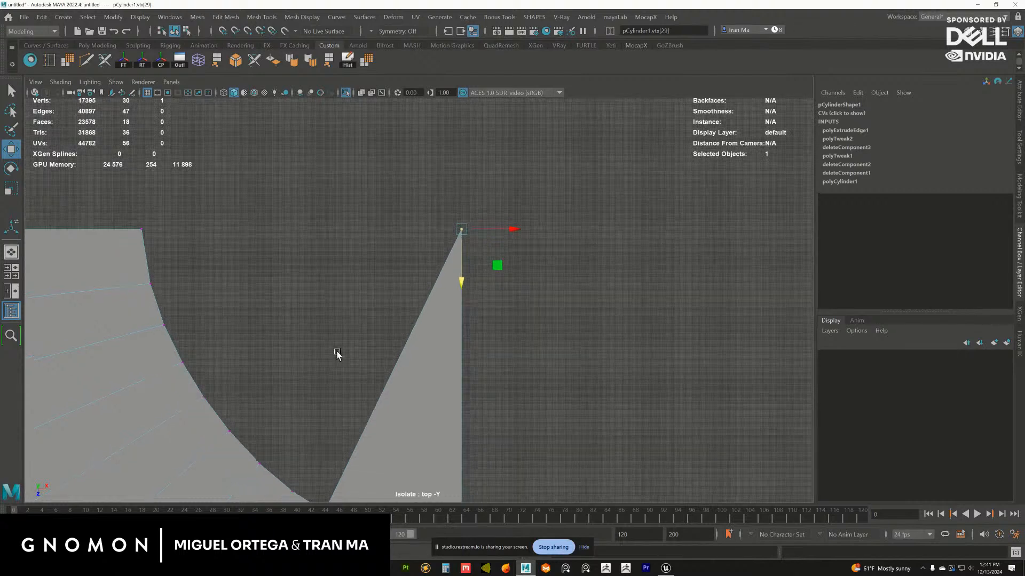
pyautogui.keyDown('alt'); pyautogui.moveTo(338, 356); pyautogui.dragTo(427, 309, button='middle'); pyautogui.keyUp('alt')
pyautogui.keyDown('alt'); pyautogui.moveTo(427, 309); pyautogui.dragTo(254, 284, button='right'); pyautogui.keyUp('alt')
pyautogui.moveTo(426, 426); pyautogui.dragTo(452, 463)
pyautogui.keyDown('alt'); pyautogui.moveTo(402, 382); pyautogui.dragTo(342, 389, button='right'); pyautogui.keyUp('alt')
pyautogui.keyDown('alt'); pyautogui.moveTo(342, 390); pyautogui.dragTo(403, 341, button='middle'); pyautogui.keyUp('alt')
pyautogui.keyDown('alt'); pyautogui.moveTo(402, 341); pyautogui.dragTo(373, 345, button='right'); pyautogui.keyUp('alt')
pyautogui.press('space')
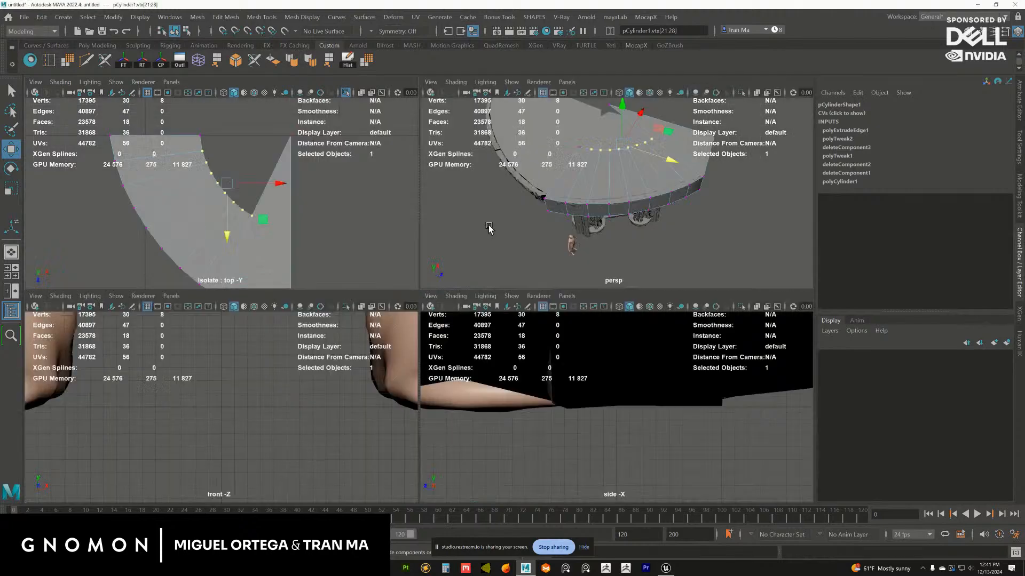
pyautogui.press('space')
# Examine the curved strip's fit on the ledge from around the bay and undo the last two actions
pyautogui.keyDown('alt'); pyautogui.moveTo(461, 227); pyautogui.dragTo(434, 292); pyautogui.keyUp('alt')
pyautogui.keyDown('alt'); pyautogui.moveTo(433, 292); pyautogui.dragTo(444, 249, button='middle'); pyautogui.keyUp('alt')
pyautogui.keyDown('alt'); pyautogui.moveTo(444, 250); pyautogui.dragTo(453, 240); pyautogui.keyUp('alt')
pyautogui.keyDown('alt'); pyautogui.moveTo(453, 241); pyautogui.dragTo(480, 245, button='middle'); pyautogui.keyUp('alt')
pyautogui.keyDown('alt'); pyautogui.moveTo(480, 245); pyautogui.dragTo(516, 294, button='right'); pyautogui.keyUp('alt')
pyautogui.keyDown('alt'); pyautogui.moveTo(483, 223); pyautogui.dragTo(453, 257); pyautogui.keyUp('alt')
pyautogui.moveTo(338, 275); pyautogui.dragTo(437, 199, button='right')
pyautogui.hotkey('ctrl', 'z')
pyautogui.hotkey('ctrl', 'z')
# Put the ornate bay mesh on a new display layer and clear the selection
pyautogui.click(461, 316)
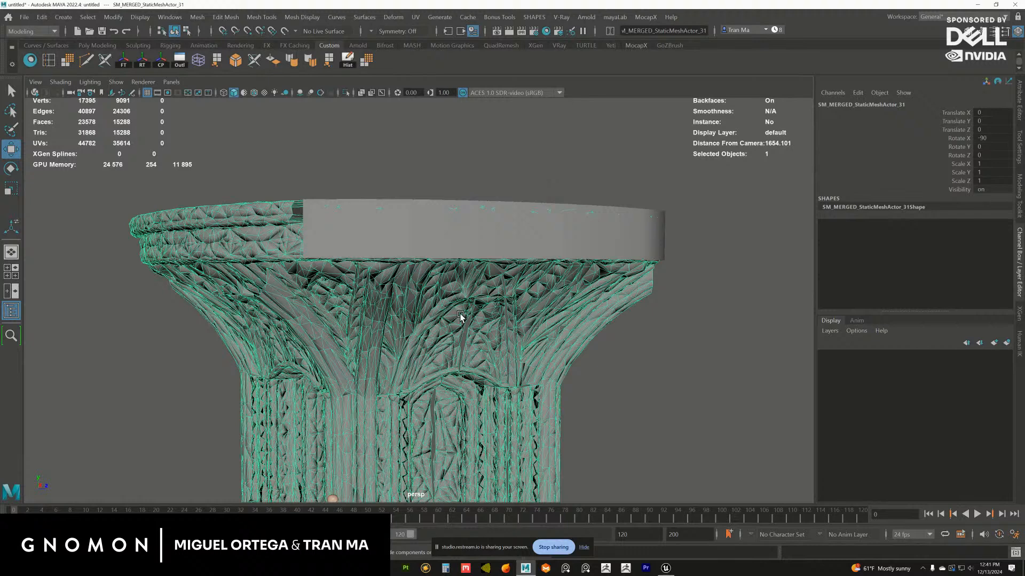
pyautogui.click(1007, 343)
pyautogui.click(538, 267)
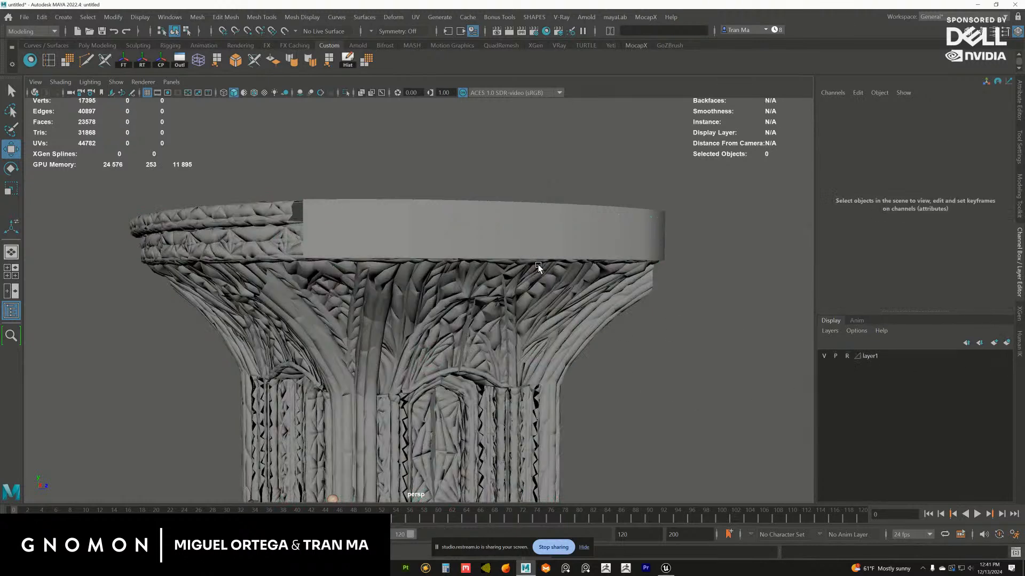
# Select the curved strip's bottom row of vertices and lower it slightly to meet the underside of the ledge
pyautogui.click(516, 255)
pyautogui.keyDown('alt'); pyautogui.moveTo(515, 257); pyautogui.dragTo(571, 291); pyautogui.keyUp('alt')
pyautogui.moveTo(569, 291); pyautogui.dragTo(203, 307, button='right')
pyautogui.moveTo(246, 237); pyautogui.dragTo(734, 324)
pyautogui.keyDown('alt'); pyautogui.moveTo(734, 325); pyautogui.dragTo(521, 283, button='right'); pyautogui.keyUp('alt')
pyautogui.keyDown('alt'); pyautogui.moveTo(521, 284); pyautogui.dragTo(502, 273); pyautogui.keyUp('alt')
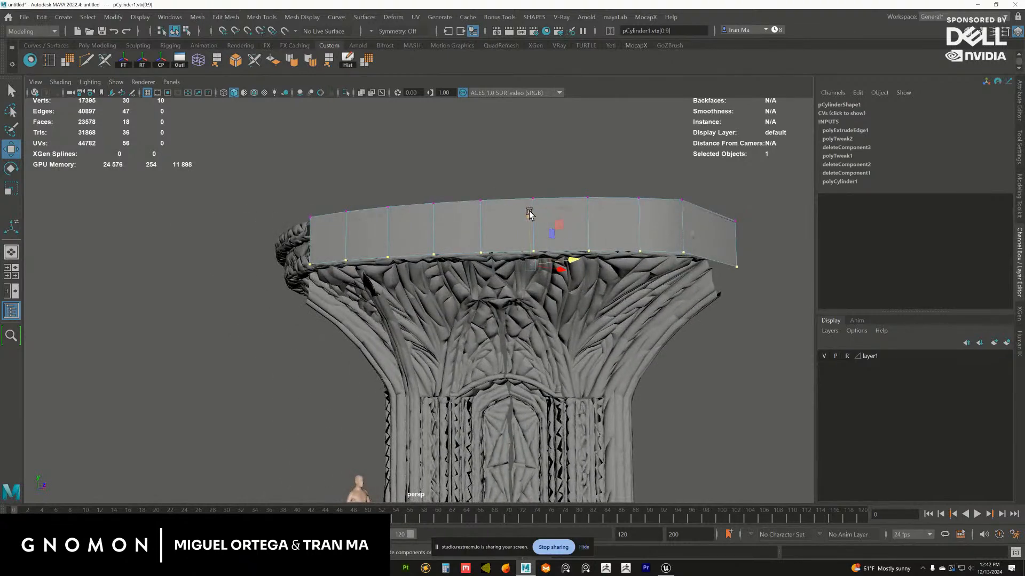
pyautogui.moveTo(529, 213); pyautogui.dragTo(530, 215)
# Select the strip's bottom edges, and return to whole-object selection of the strip
pyautogui.keyDown('alt'); pyautogui.moveTo(471, 243); pyautogui.dragTo(404, 240); pyautogui.keyUp('alt')
pyautogui.moveTo(404, 240); pyautogui.dragTo(401, 205, button='right')
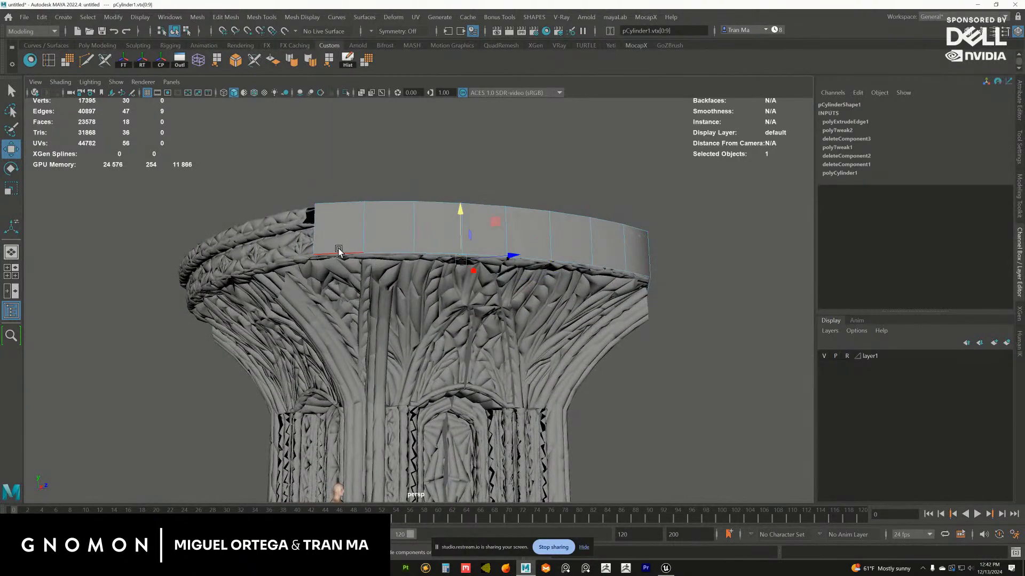
pyautogui.click(338, 250)
pyautogui.keyDown('alt'); pyautogui.moveTo(352, 259); pyautogui.dragTo(394, 293); pyautogui.keyUp('alt')
pyautogui.moveTo(463, 269); pyautogui.dragTo(507, 257, button='right')
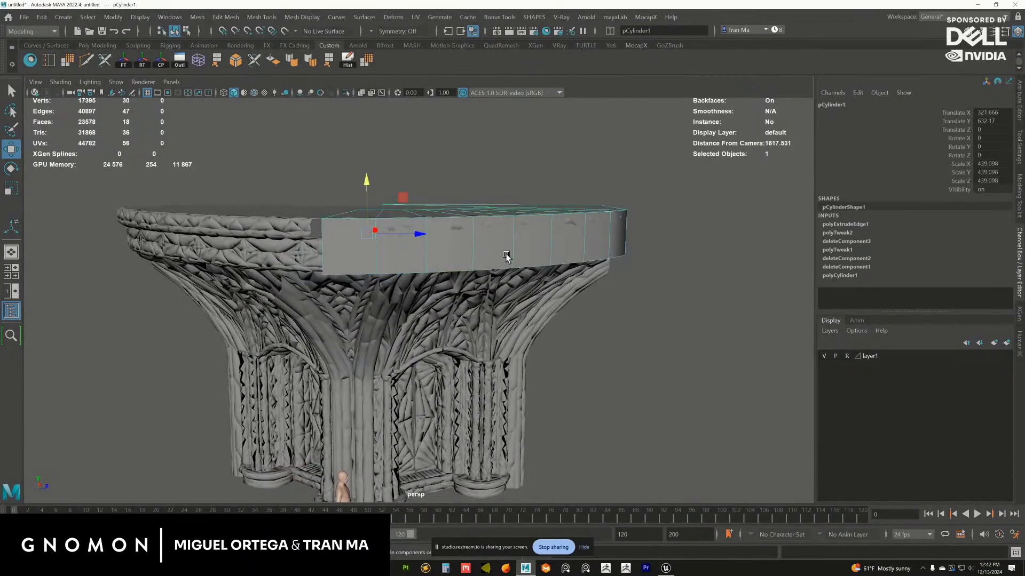
# Insert supporting edge loops just below and just inside the curved strip's top rim and close beside its end corner
pyautogui.keyDown('alt'); pyautogui.moveTo(488, 262); pyautogui.dragTo(408, 197); pyautogui.keyUp('alt')
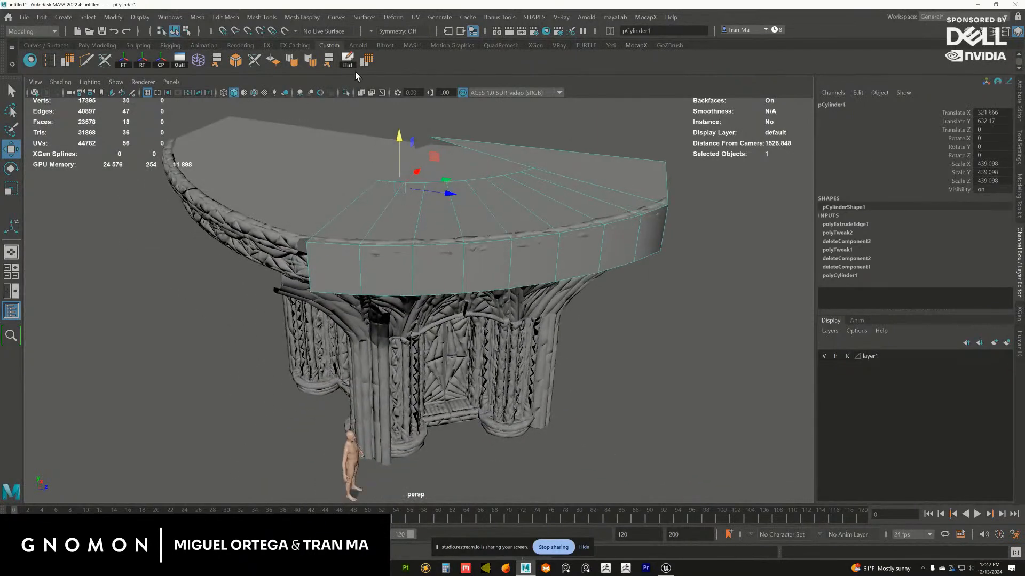
pyautogui.click(56, 60)
pyautogui.keyDown('alt'); pyautogui.moveTo(470, 288); pyautogui.dragTo(517, 293, button='right'); pyautogui.keyUp('alt')
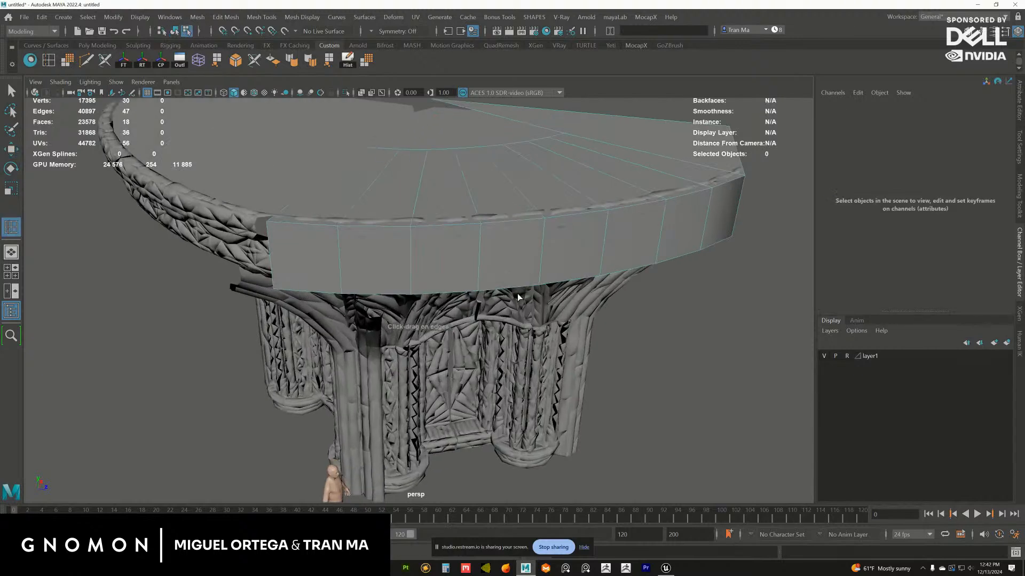
pyautogui.keyDown('alt'); pyautogui.moveTo(518, 293); pyautogui.dragTo(395, 268); pyautogui.keyUp('alt')
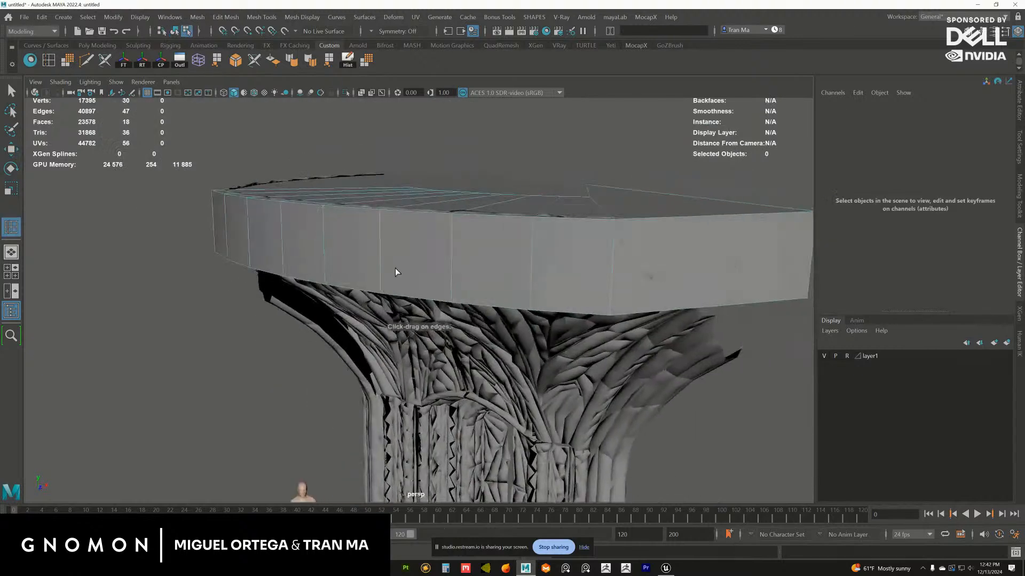
pyautogui.click(533, 219)
pyautogui.keyDown('alt'); pyautogui.moveTo(530, 223); pyautogui.dragTo(354, 338); pyautogui.keyUp('alt')
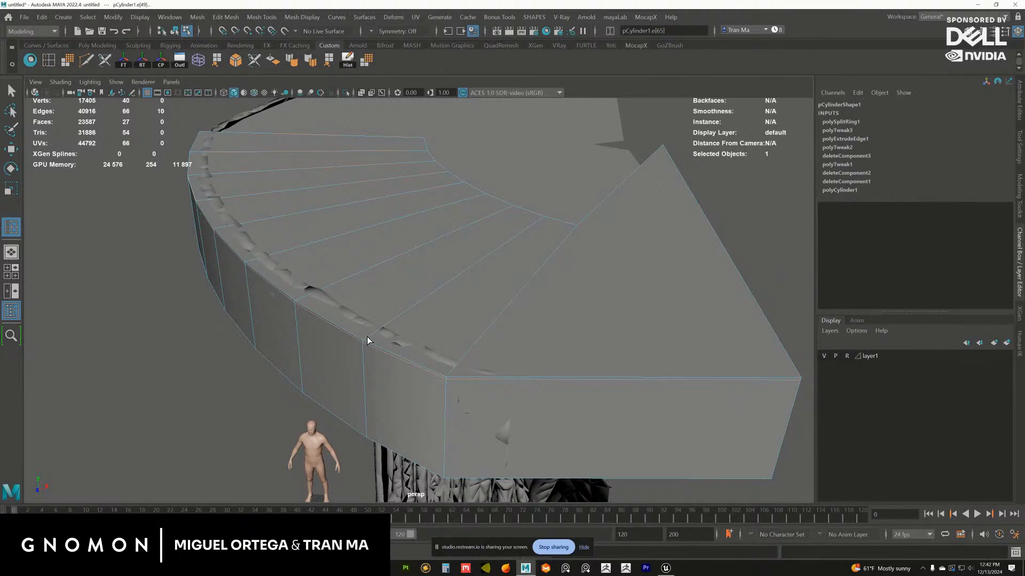
pyautogui.click(366, 342)
pyautogui.keyDown('alt'); pyautogui.moveTo(419, 346); pyautogui.dragTo(417, 302); pyautogui.keyUp('alt')
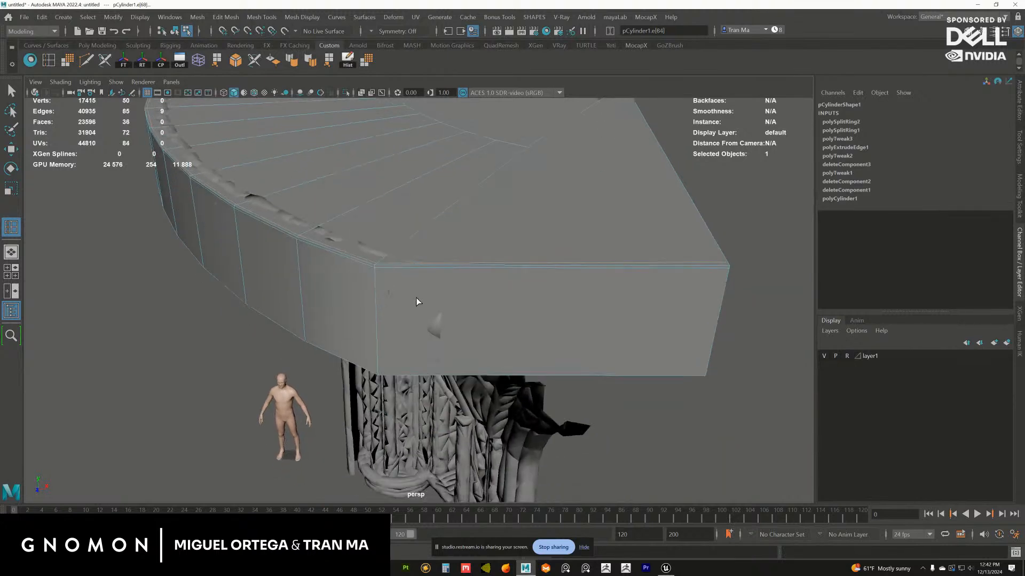
pyautogui.click(380, 267)
pyautogui.keyDown('alt'); pyautogui.moveTo(380, 267); pyautogui.dragTo(416, 230); pyautogui.keyUp('alt')
pyautogui.click(497, 294)
# Smooth the curved strip's faces and reselect it as a whole object
pyautogui.press('w')
pyautogui.press('F8')
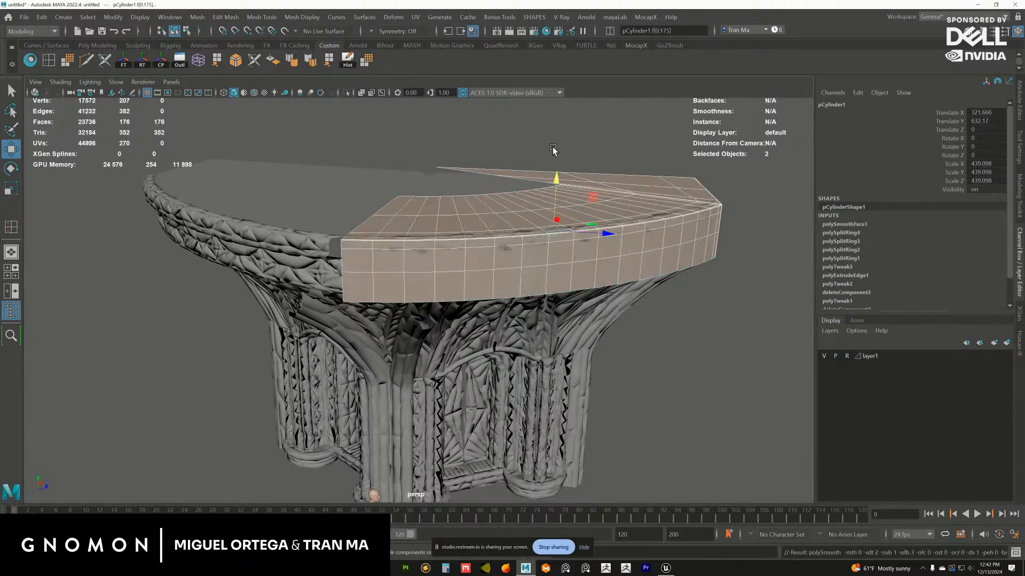
pyautogui.click(561, 148)
pyautogui.click(536, 229)
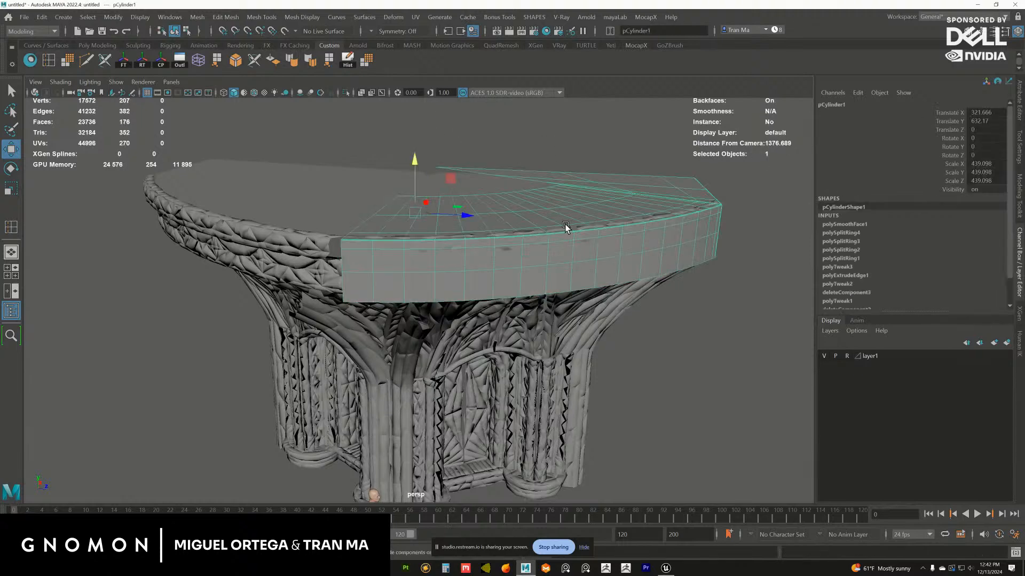
# Switch to Unreal Editor, close the Merge Actors window and examine the stage hall around the character in game view
pyautogui.click(666, 568)
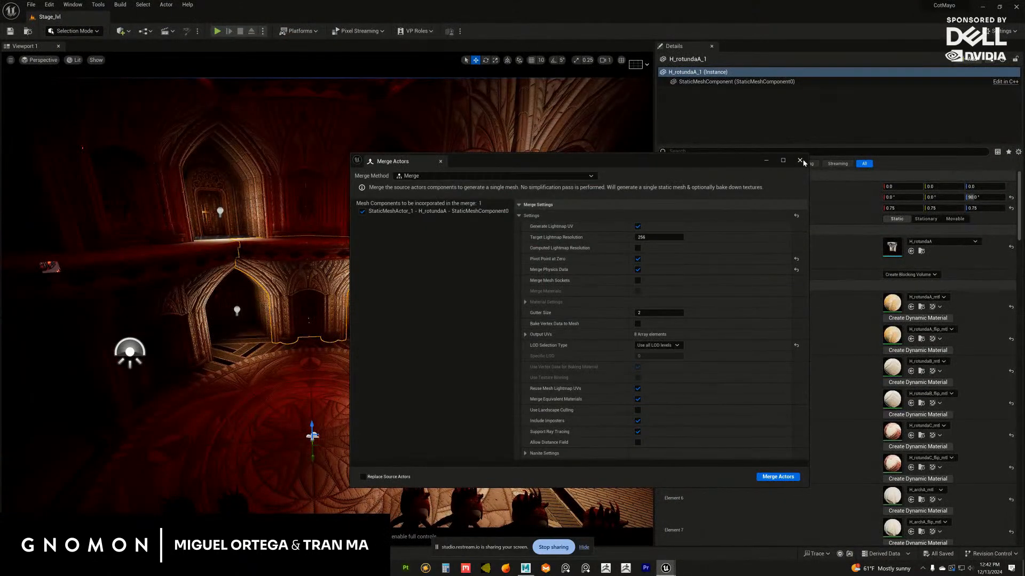
pyautogui.click(801, 162)
pyautogui.moveTo(426, 263); pyautogui.dragTo(503, 348, button='right')
pyautogui.click(357, 347)
pyautogui.moveTo(424, 302); pyautogui.dragTo(315, 309, button='right')
pyautogui.keyDown('alt'); pyautogui.moveTo(315, 309); pyautogui.dragTo(92, 274, button='middle'); pyautogui.keyUp('alt')
pyautogui.keyDown('alt'); pyautogui.moveTo(315, 308); pyautogui.dragTo(394, 350); pyautogui.keyUp('alt')
pyautogui.press('g')
pyautogui.keyDown('alt'); pyautogui.moveTo(394, 350); pyautogui.dragTo(363, 334, button='right'); pyautogui.keyUp('alt')
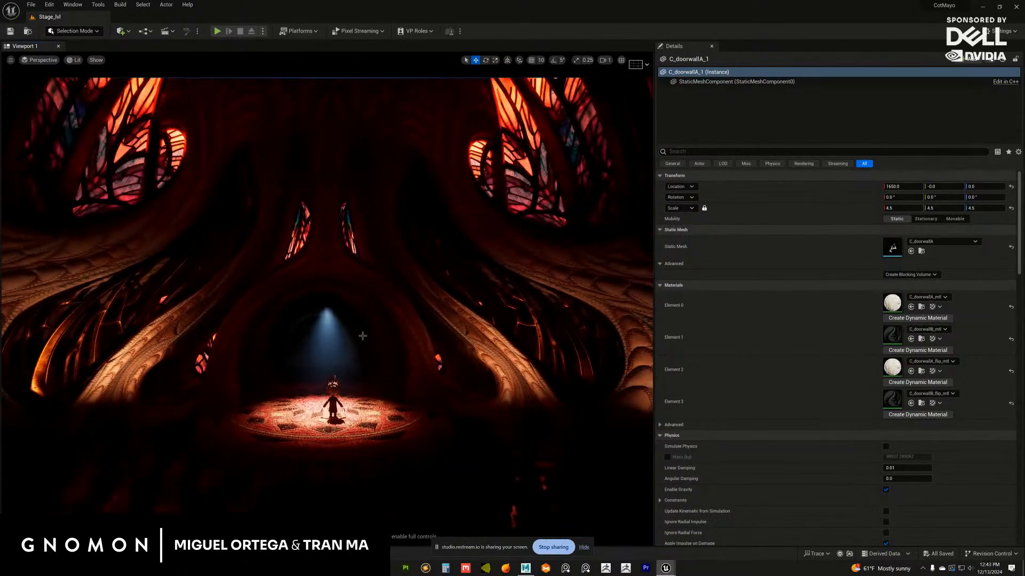
pyautogui.keyDown('alt'); pyautogui.moveTo(363, 334); pyautogui.dragTo(366, 351); pyautogui.keyUp('alt')
pyautogui.keyDown('alt'); pyautogui.moveTo(366, 352); pyautogui.dragTo(352, 347, button='right'); pyautogui.keyUp('alt')
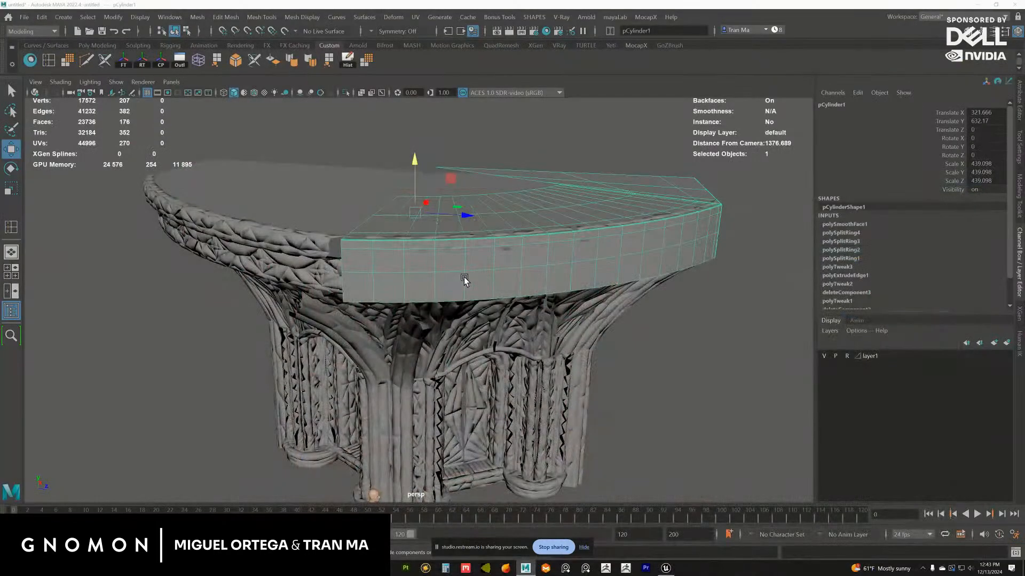
# Switch back to Maya and examine the whole bay and its ledge beside the human figure
pyautogui.keyDown('alt'); pyautogui.moveTo(463, 277); pyautogui.dragTo(403, 261); pyautogui.keyUp('alt')
pyautogui.click(454, 236)
pyautogui.keyDown('alt'); pyautogui.moveTo(425, 249); pyautogui.dragTo(416, 252, button='middle'); pyautogui.keyUp('alt')
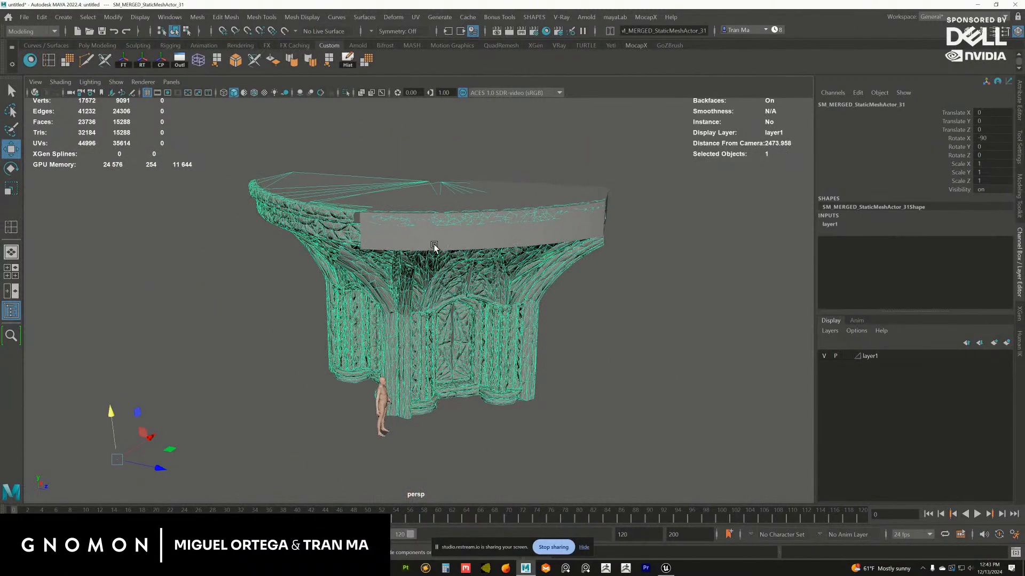
pyautogui.keyDown('alt'); pyautogui.moveTo(434, 248); pyautogui.dragTo(423, 252); pyautogui.keyUp('alt')
pyautogui.scroll(1, 429, 268)
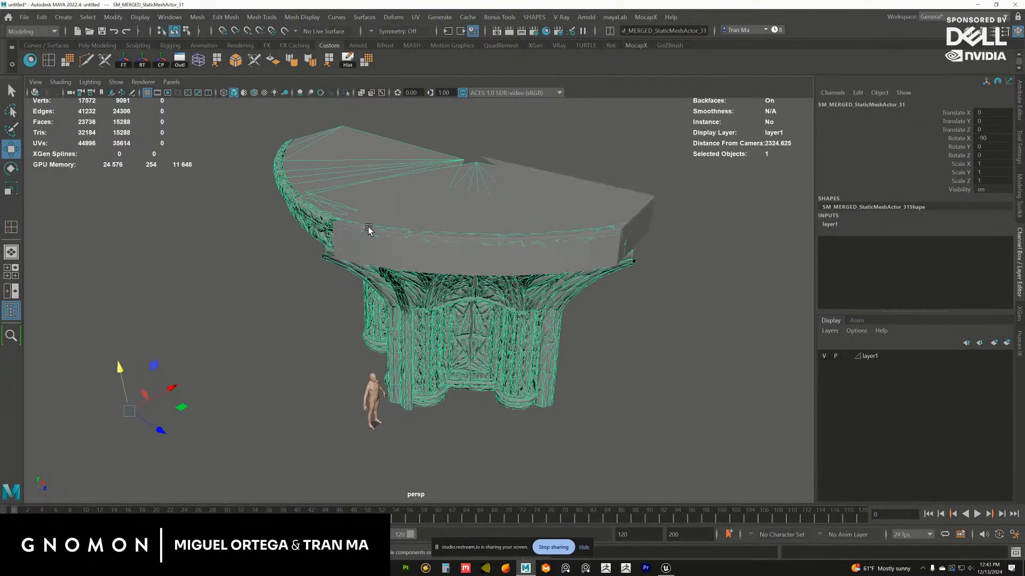
pyautogui.keyDown('alt'); pyautogui.moveTo(368, 229); pyautogui.dragTo(366, 283); pyautogui.keyUp('alt')
# Select the curved strip and examine its smoothed rim and its fit on the ledge from close up and around
pyautogui.click(336, 263)
pyautogui.keyDown('alt'); pyautogui.moveTo(366, 282); pyautogui.dragTo(407, 314, button='right'); pyautogui.keyUp('alt')
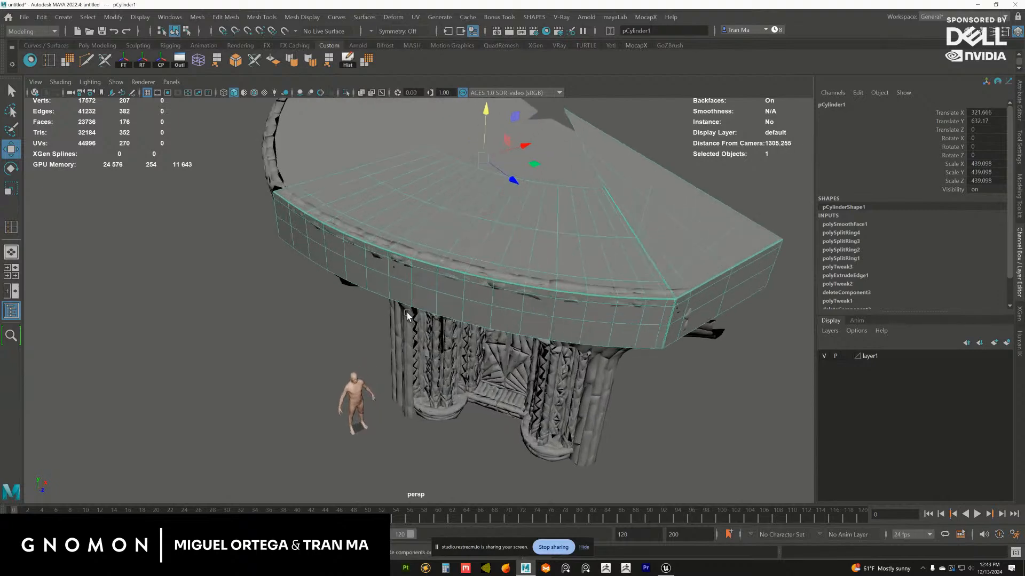
pyautogui.keyDown('alt'); pyautogui.moveTo(407, 314); pyautogui.dragTo(391, 298); pyautogui.keyUp('alt')
pyautogui.keyDown('alt'); pyautogui.moveTo(391, 298); pyautogui.dragTo(459, 336, button='right'); pyautogui.keyUp('alt')
pyautogui.keyDown('alt'); pyautogui.moveTo(459, 335); pyautogui.dragTo(412, 299); pyautogui.keyUp('alt')
pyautogui.keyDown('alt'); pyautogui.moveTo(387, 234); pyautogui.dragTo(421, 252, button='middle'); pyautogui.keyUp('alt')
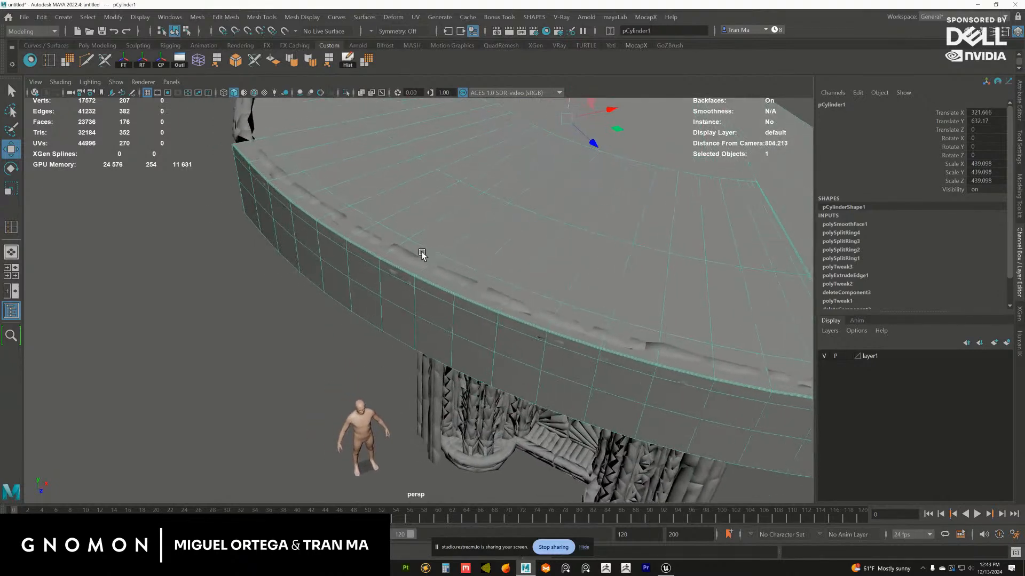
pyautogui.keyDown('alt'); pyautogui.moveTo(402, 255); pyautogui.dragTo(430, 265, button='right'); pyautogui.keyUp('alt')
pyautogui.keyDown('alt'); pyautogui.moveTo(430, 266); pyautogui.dragTo(478, 279); pyautogui.keyUp('alt')
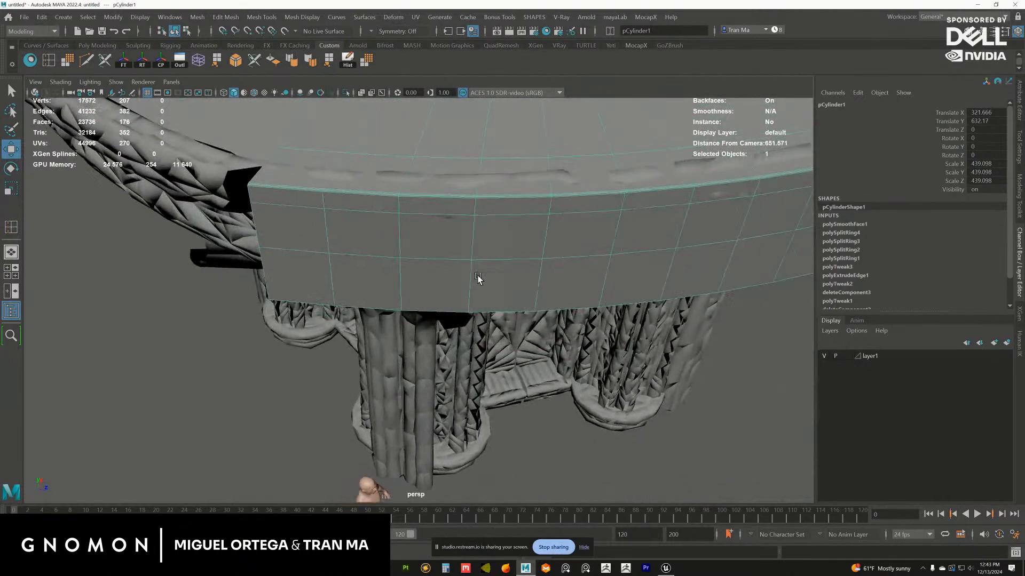
pyautogui.keyDown('alt'); pyautogui.moveTo(478, 279); pyautogui.dragTo(418, 250, button='right'); pyautogui.keyUp('alt')
pyautogui.keyDown('alt'); pyautogui.moveTo(419, 250); pyautogui.dragTo(444, 241); pyautogui.keyUp('alt')
pyautogui.keyDown('alt'); pyautogui.moveTo(444, 241); pyautogui.dragTo(410, 262, button='right'); pyautogui.keyUp('alt')
pyautogui.moveTo(410, 262)
pyautogui.keyDown('alt'); pyautogui.mouseDown()
pyautogui.moveTo(407, 251)
pyautogui.moveTo(411, 270)
pyautogui.mouseUp(); pyautogui.keyUp('alt')
# Duplicate the curved strip and freeze the copy's transformations
pyautogui.hotkey('ctrl', 'd')
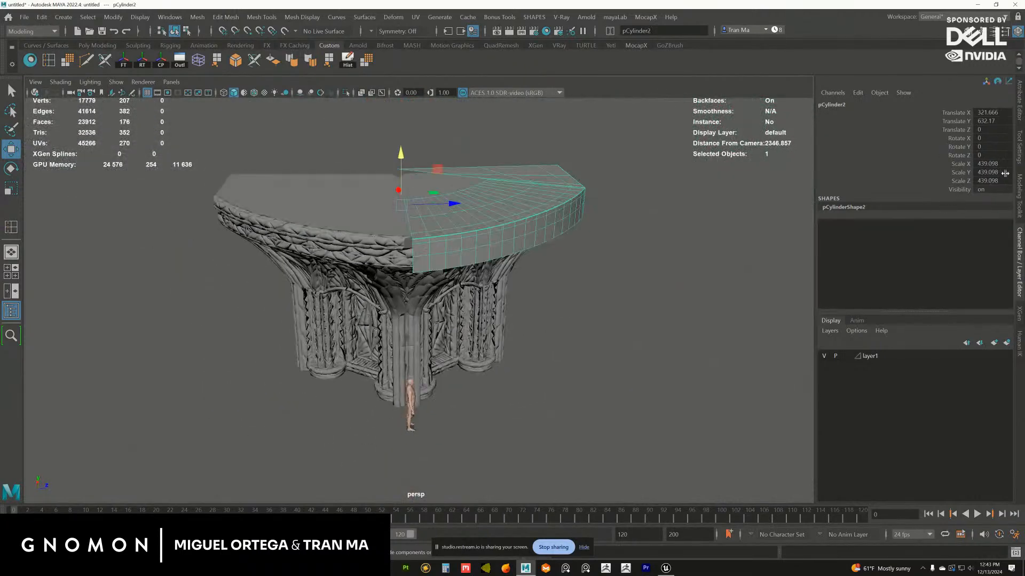
pyautogui.click(128, 61)
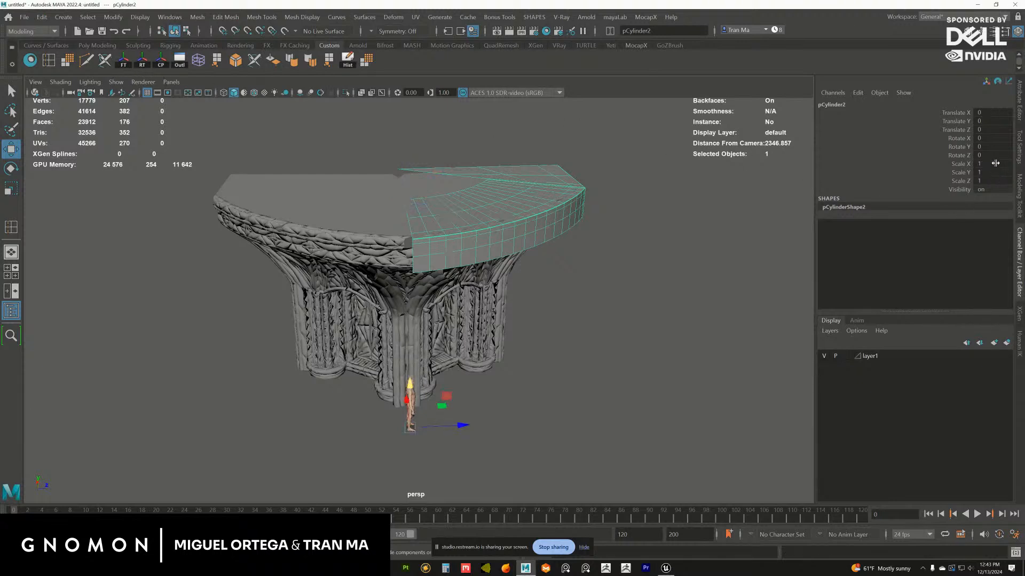
# Try to mirror the duplicated strip by setting its Scale X to -1
pyautogui.write('-1')
pyautogui.press('Return')
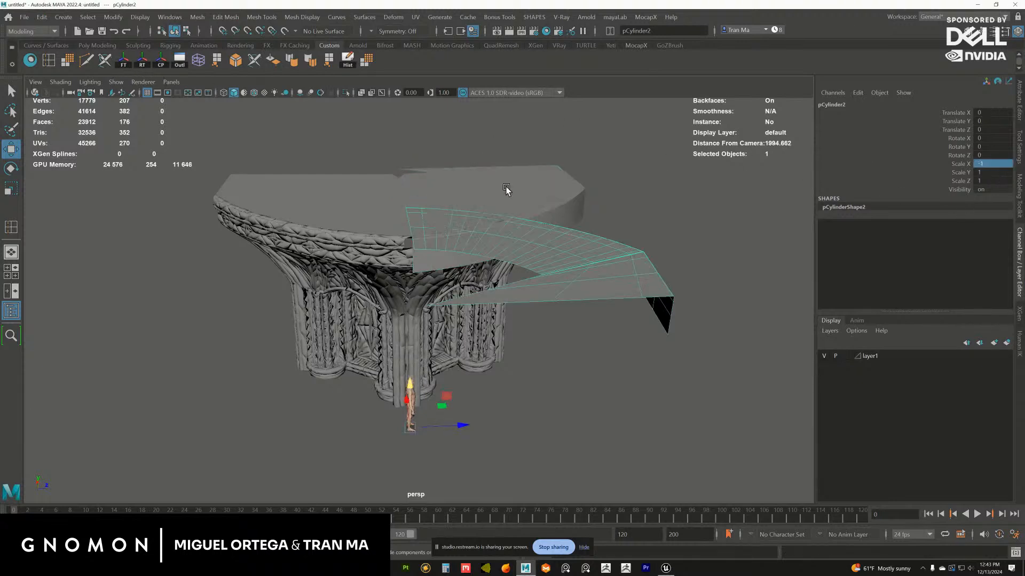
pyautogui.hotkey('ctrl', 'z')
# Mirror the duplicated strip onto the other half of the ledge with a Scale Z of -1 and freeze its transformations
pyautogui.press('r')
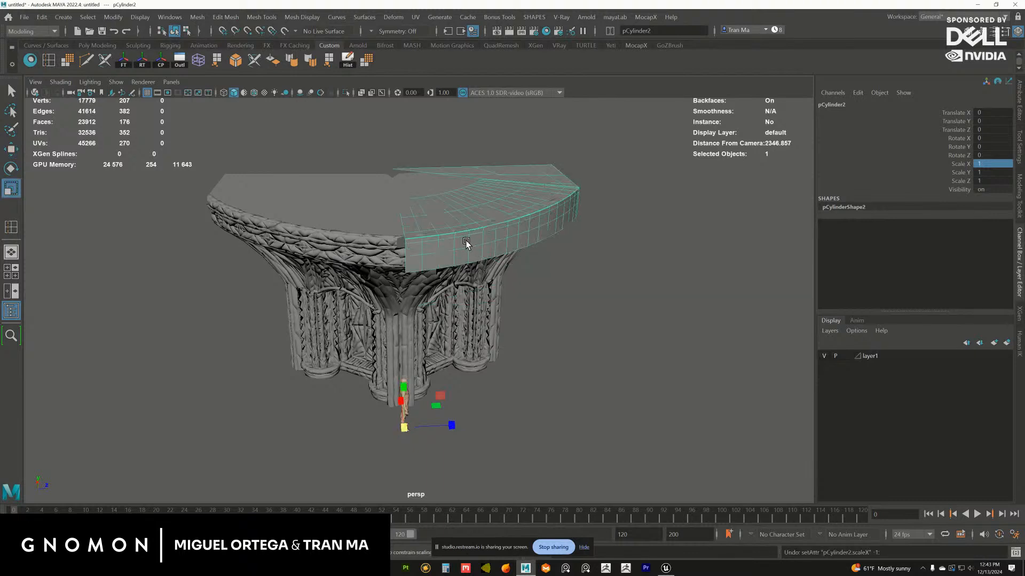
pyautogui.click(998, 181)
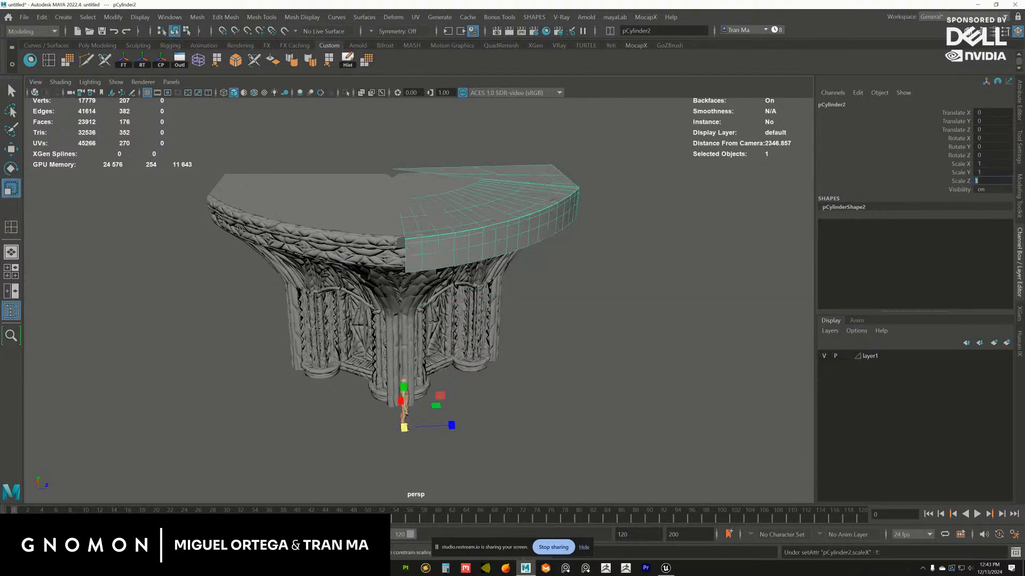
pyautogui.write('-1')
pyautogui.press('Return')
pyautogui.click(123, 60)
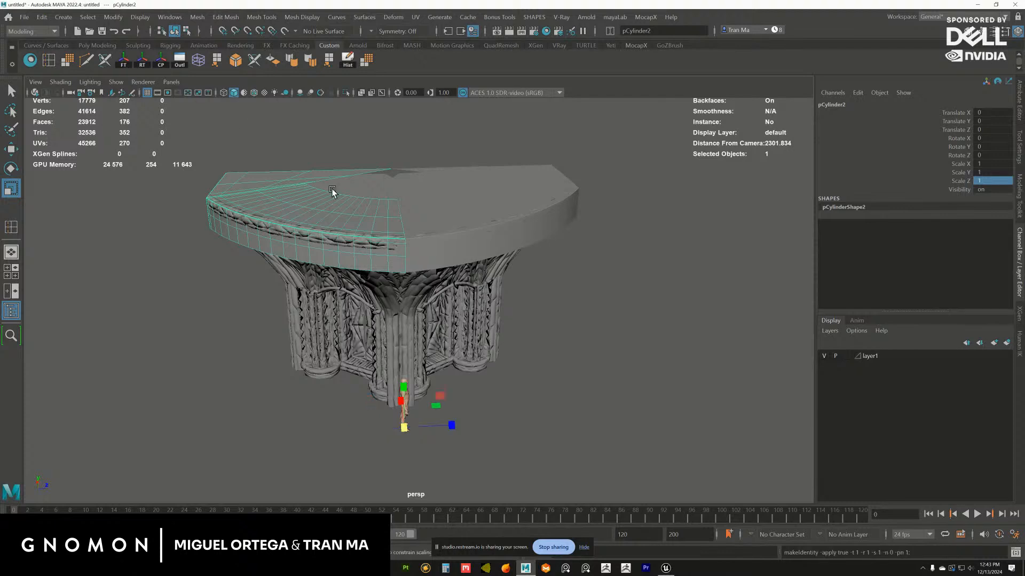
# Add the original strip to the selection and combine both halves into one mesh
pyautogui.keyDown('shift'); pyautogui.click(429, 251); pyautogui.keyUp('shift')
pyautogui.press('space')
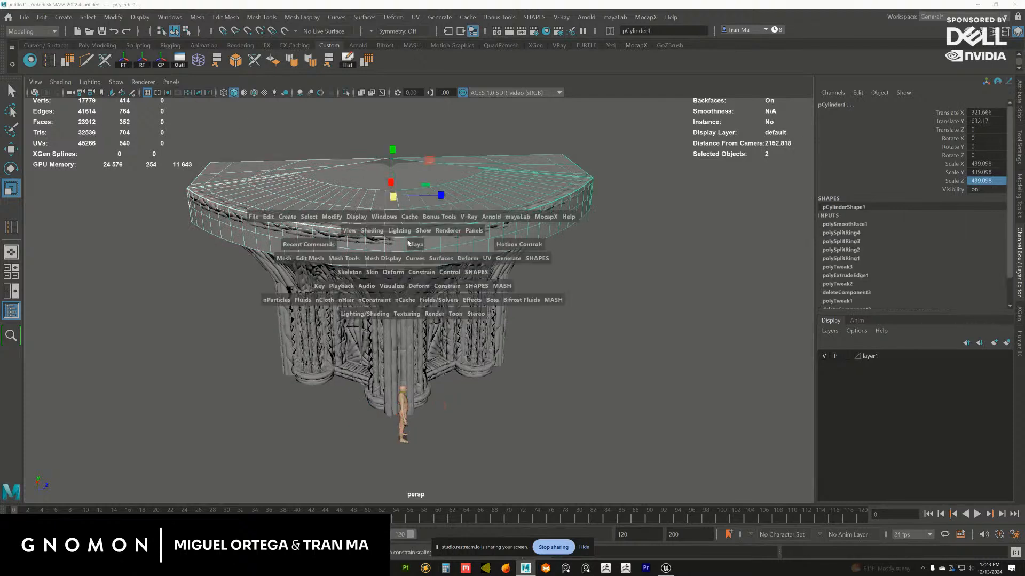
pyautogui.click(284, 260)
pyautogui.click(320, 297)
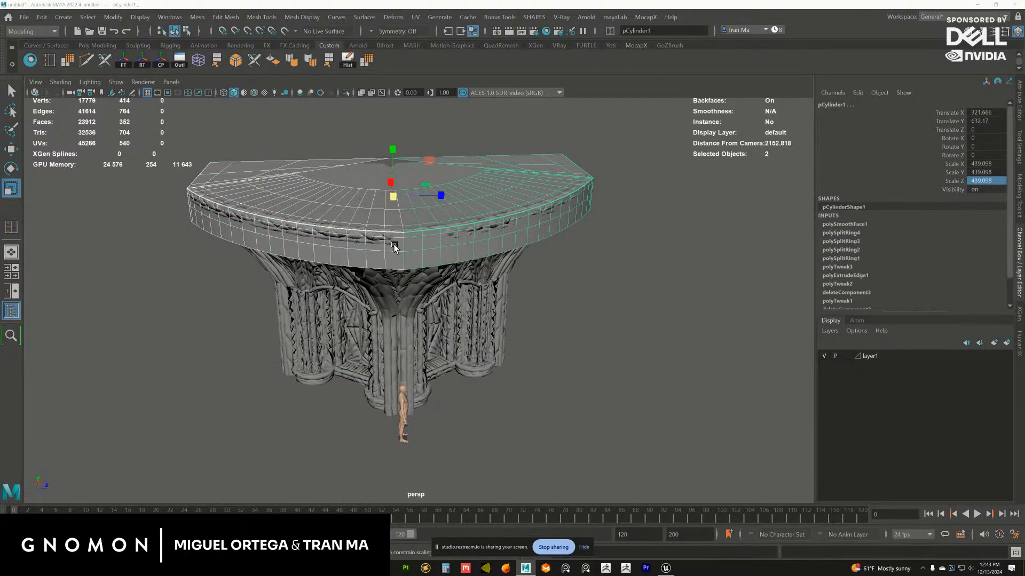
pyautogui.press('space')
pyautogui.click(291, 259)
pyautogui.click(301, 297)
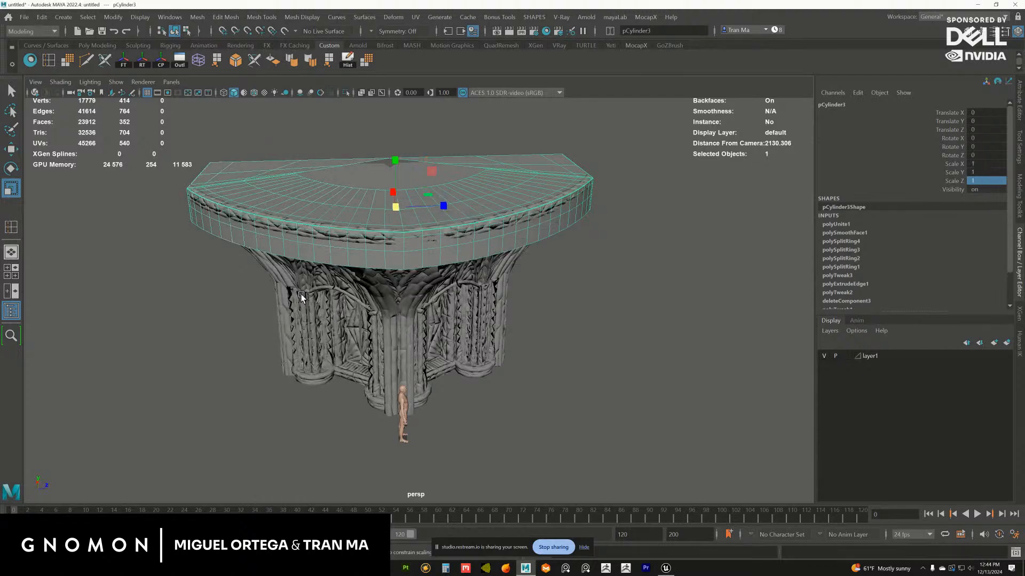
# Freeze the combined ledge piece's transformations and delete its construction history
pyautogui.keyDown('alt'); pyautogui.moveTo(302, 297); pyautogui.dragTo(339, 221); pyautogui.keyUp('alt')
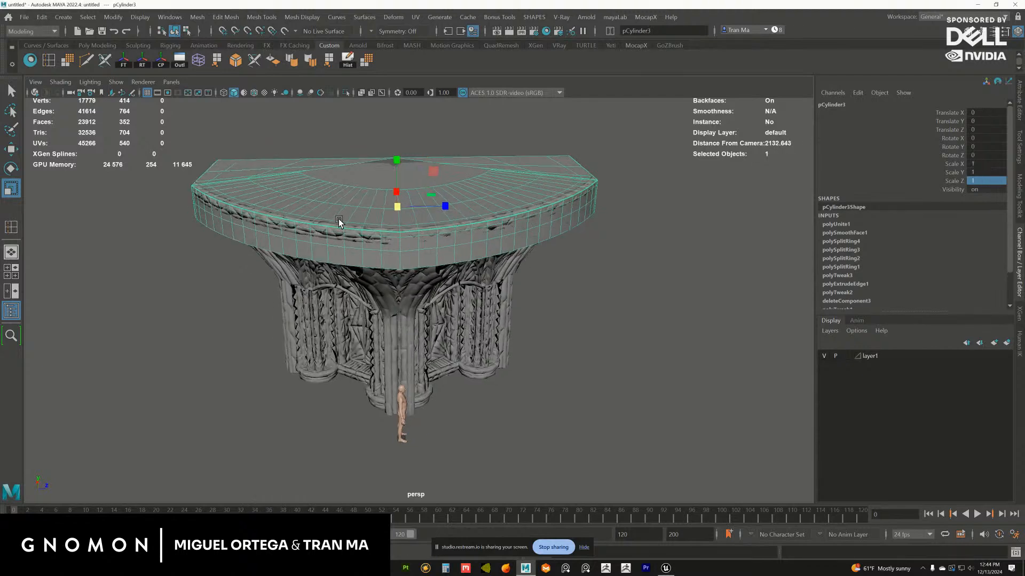
pyautogui.click(132, 63)
pyautogui.click(345, 62)
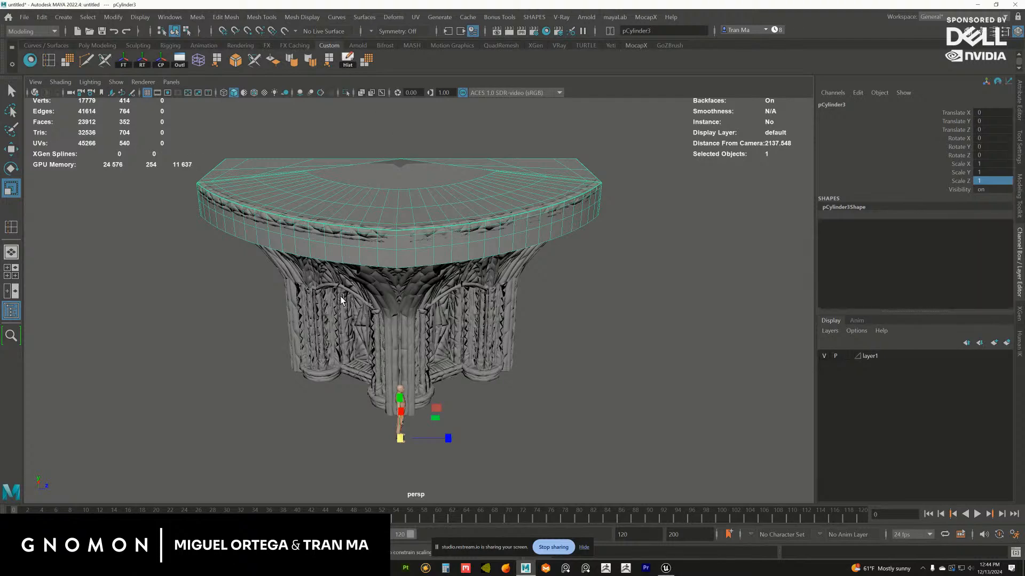
# Inspect the combined ledge piece on the bay and select the ornate bay mesh
pyautogui.click(414, 271)
pyautogui.keyDown('alt'); pyautogui.moveTo(460, 249); pyautogui.dragTo(400, 220, button='right'); pyautogui.keyUp('alt')
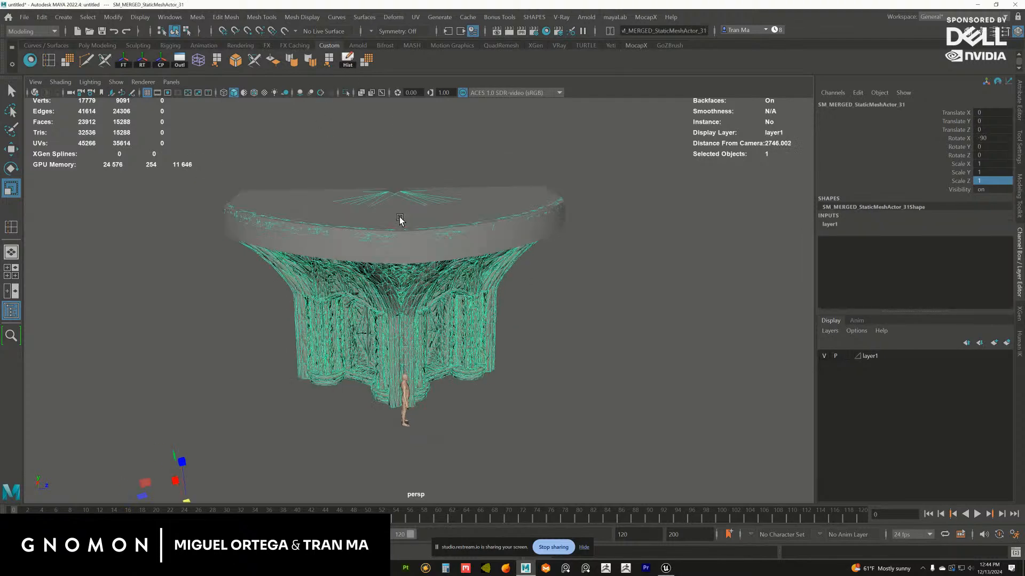
pyautogui.keyDown('alt'); pyautogui.moveTo(400, 220); pyautogui.dragTo(452, 187); pyautogui.keyUp('alt')
pyautogui.click(453, 187)
pyautogui.click(443, 243)
pyautogui.keyDown('alt'); pyautogui.moveTo(443, 243); pyautogui.dragTo(437, 234); pyautogui.keyUp('alt')
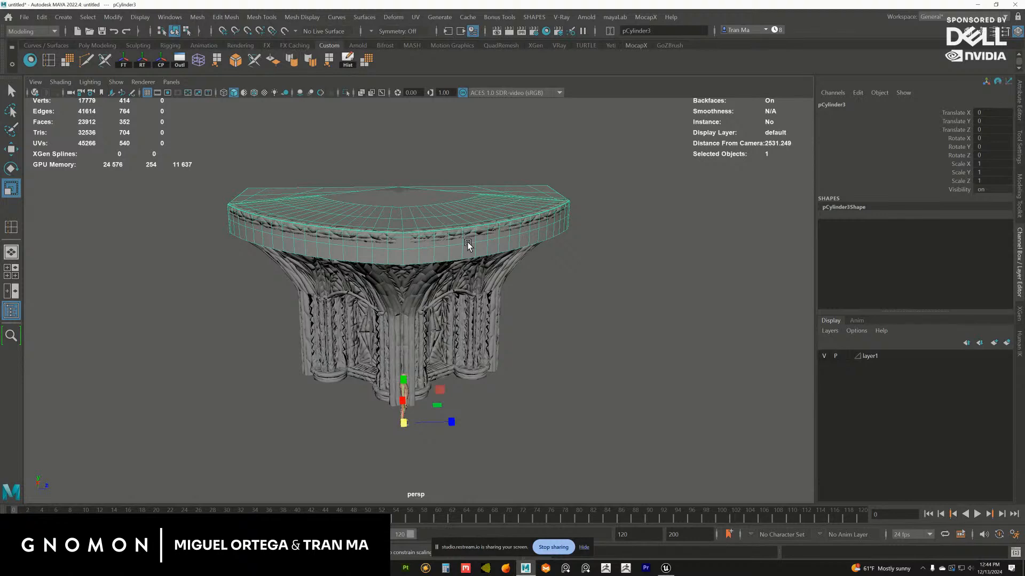
pyautogui.click(373, 273)
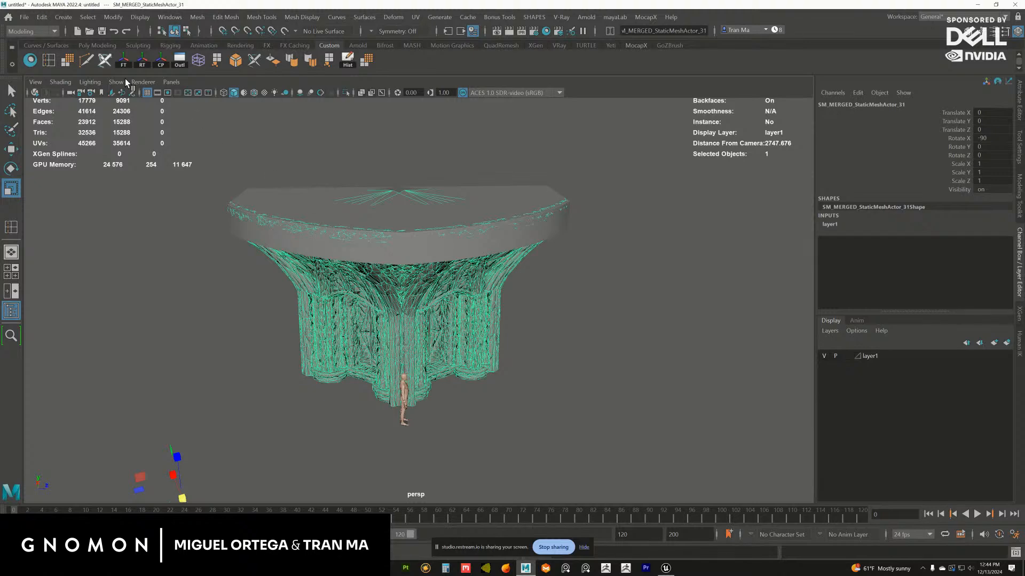
pyautogui.click(21, 17)
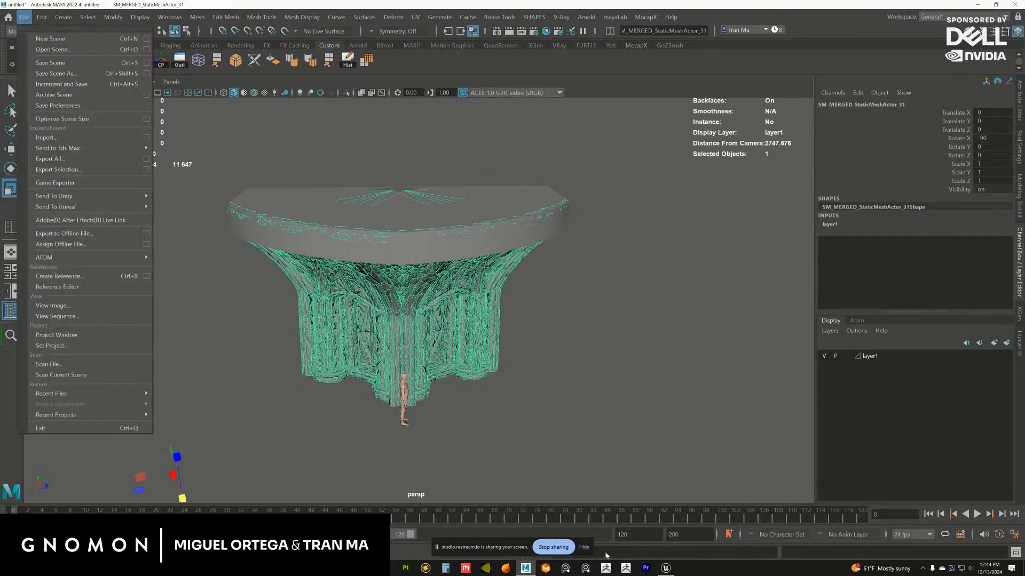
pyautogui.click(666, 568)
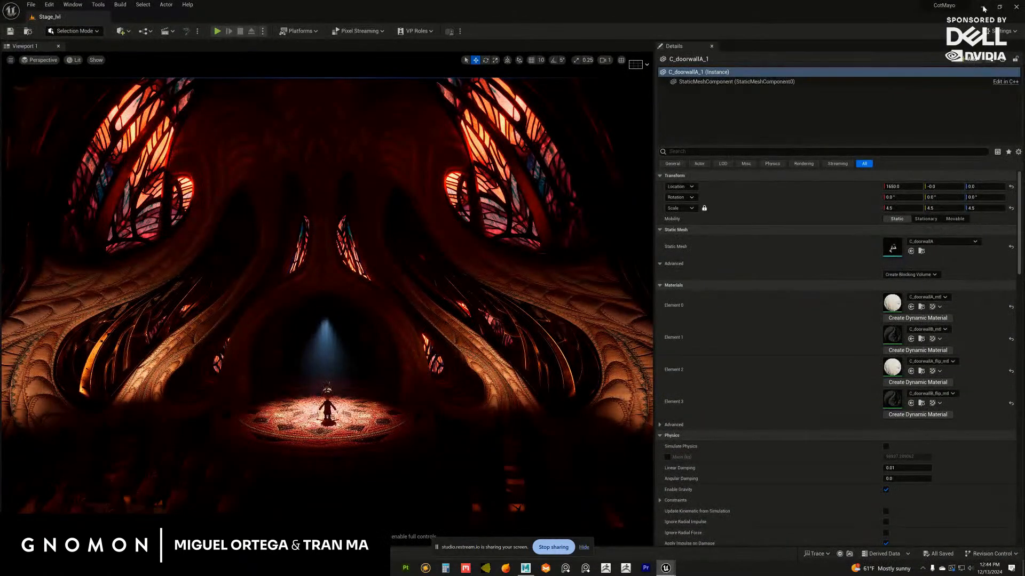
pyautogui.click(983, 6)
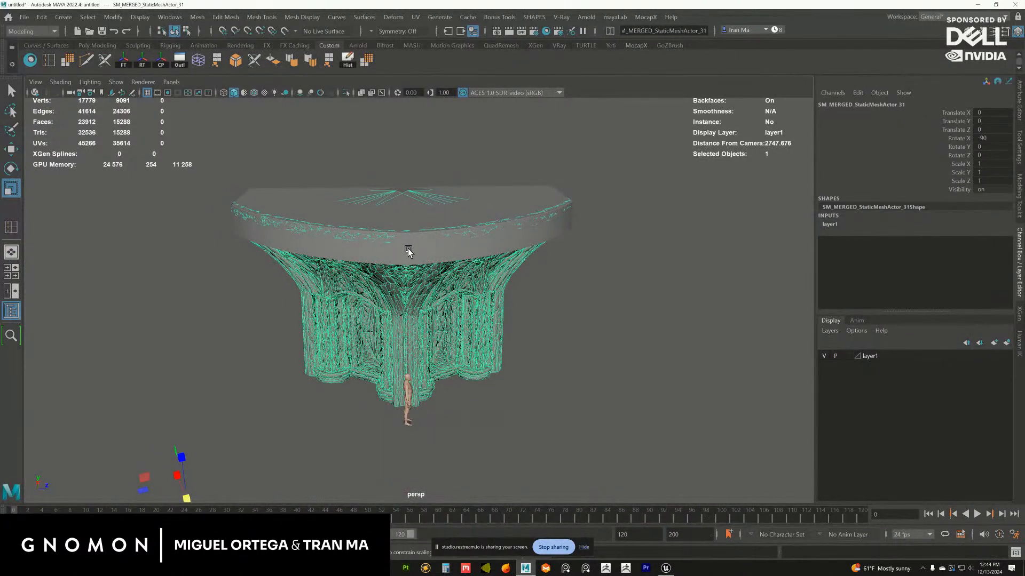
pyautogui.keyDown('alt'); pyautogui.moveTo(408, 252); pyautogui.dragTo(365, 315); pyautogui.keyUp('alt')
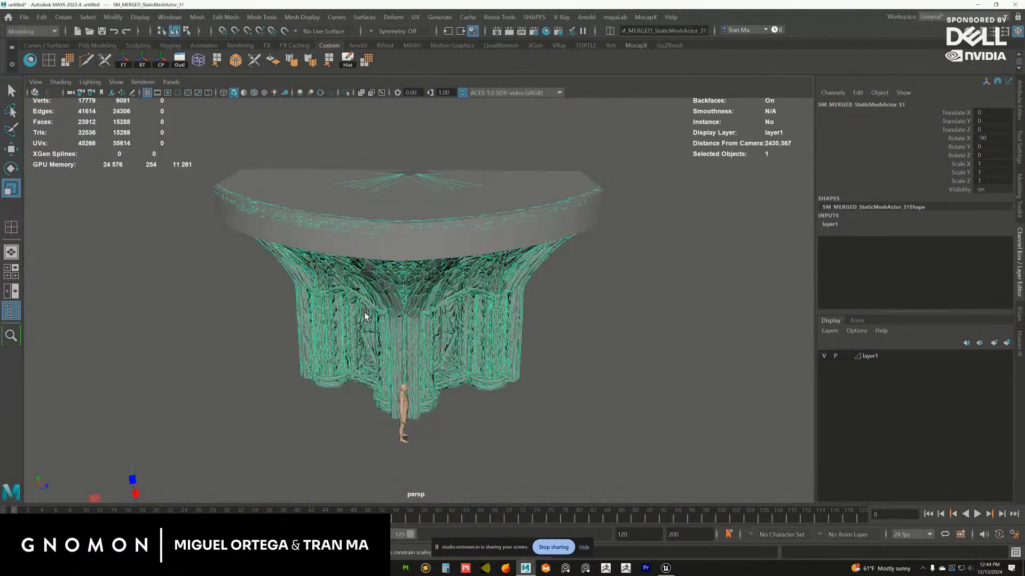
# Start exporting the selected bay mesh and open the Environment folder under B:\CotMayo\Marvelous as the destination
pyautogui.click(25, 17)
pyautogui.click(54, 160)
pyautogui.moveTo(694, 162); pyautogui.dragTo(1024, 163)
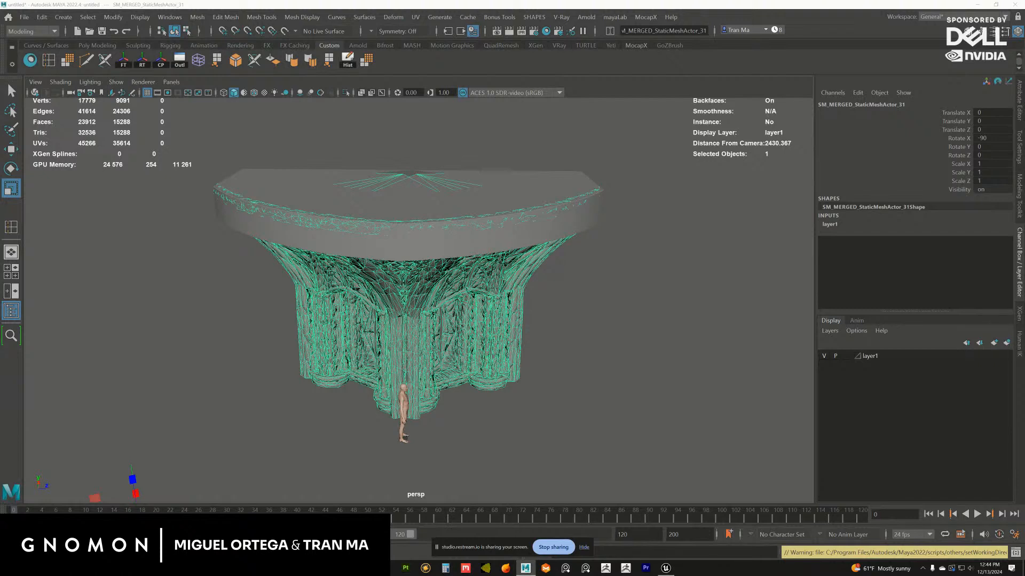
pyautogui.moveTo(1024, 176); pyautogui.dragTo(475, 193)
pyautogui.click(390, 261)
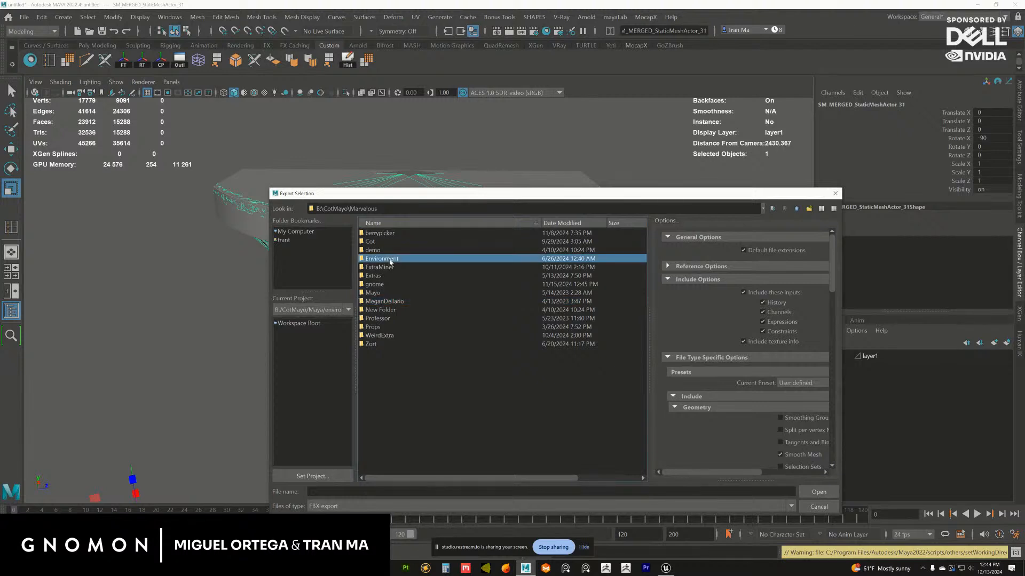
pyautogui.doubleClick(395, 260)
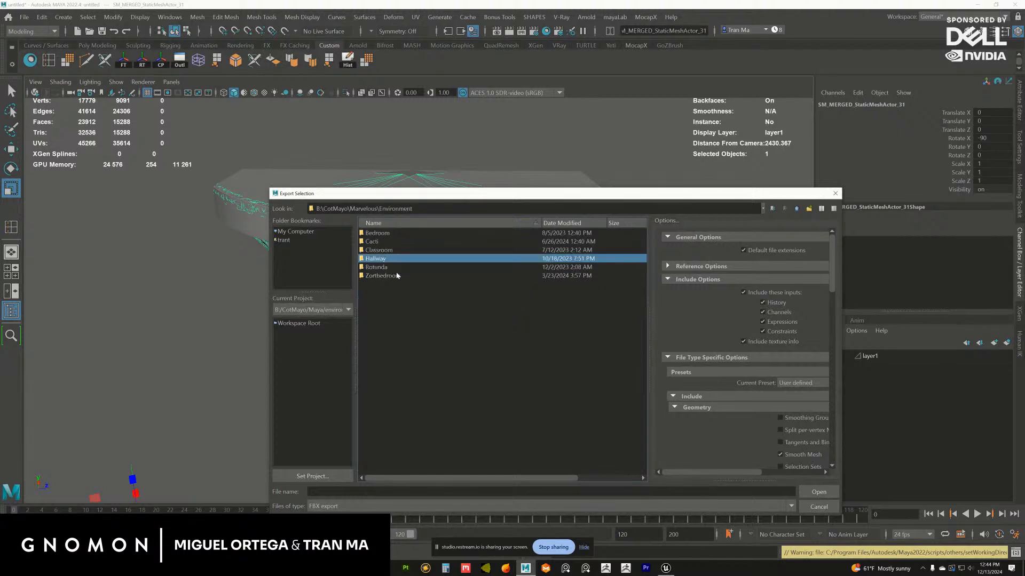
# Create and open a new folder named Stage inside Environment, and set the export file type to OBJexport
pyautogui.click(809, 210)
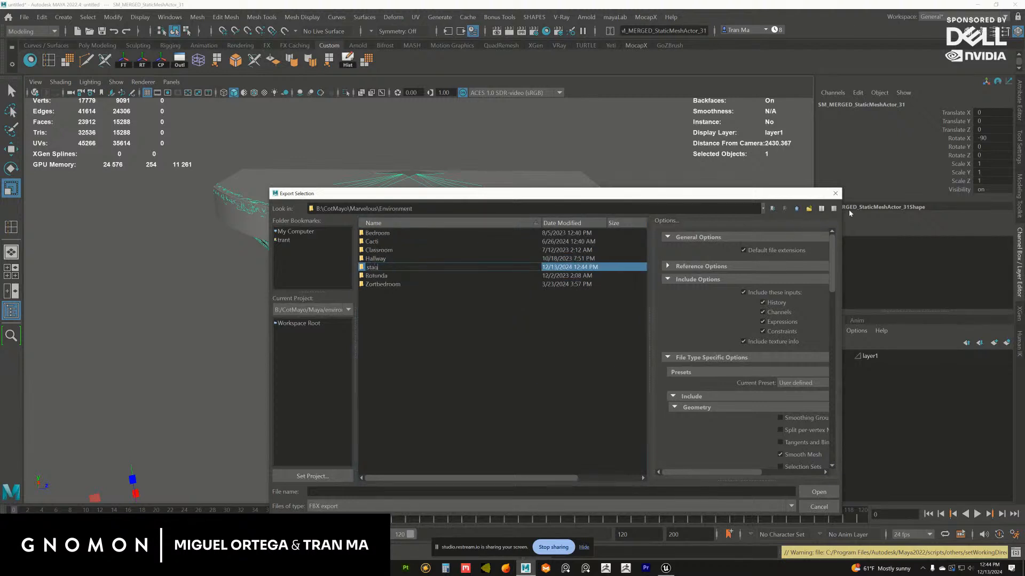
pyautogui.write('Si')
pyautogui.write('age')
pyautogui.press('Return')
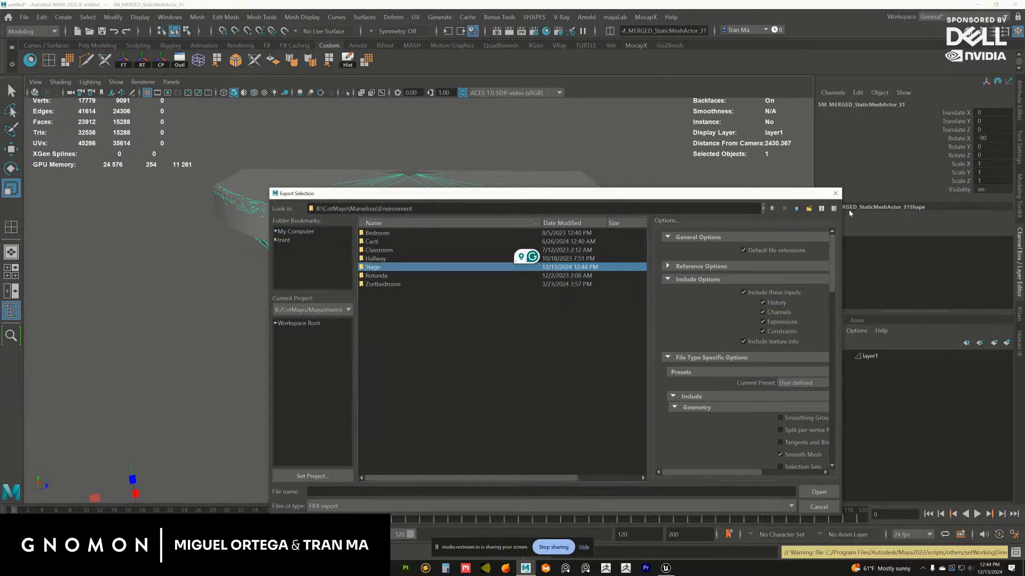
pyautogui.doubleClick(385, 268)
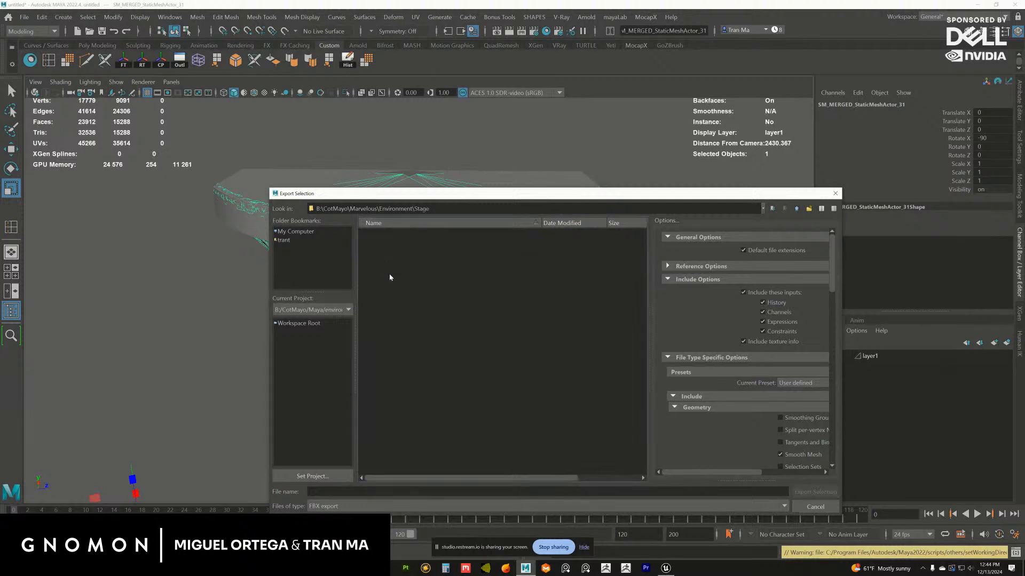
pyautogui.click(380, 507)
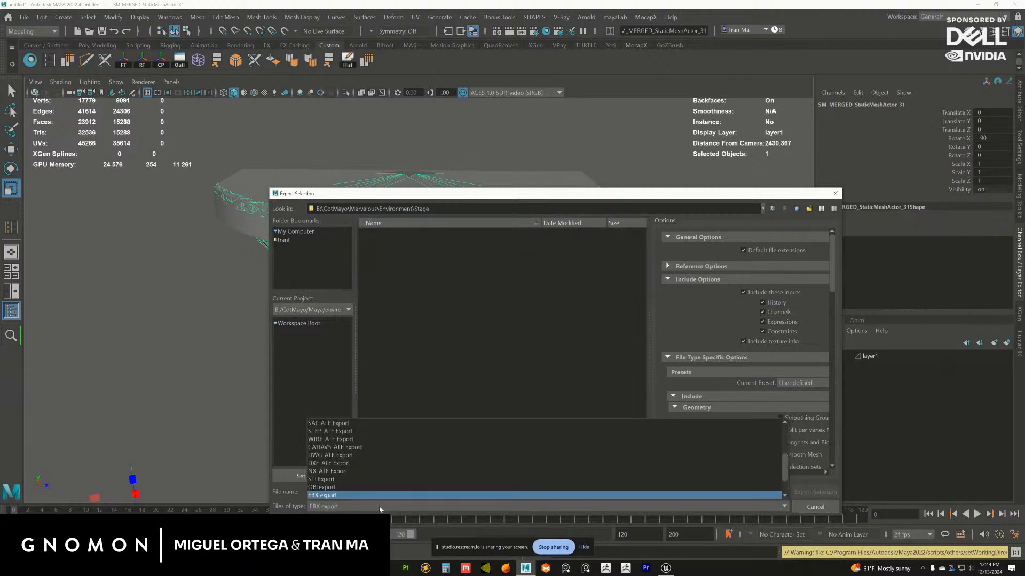
pyautogui.click(448, 487)
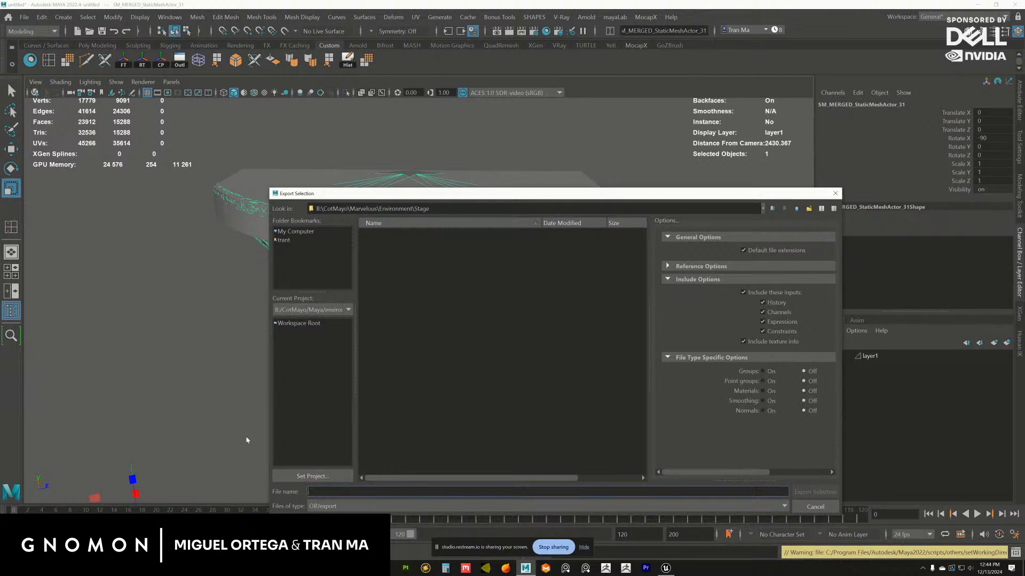
# Export the selected bay mesh into the Stage folder under the name blockouttop
pyautogui.write('b')
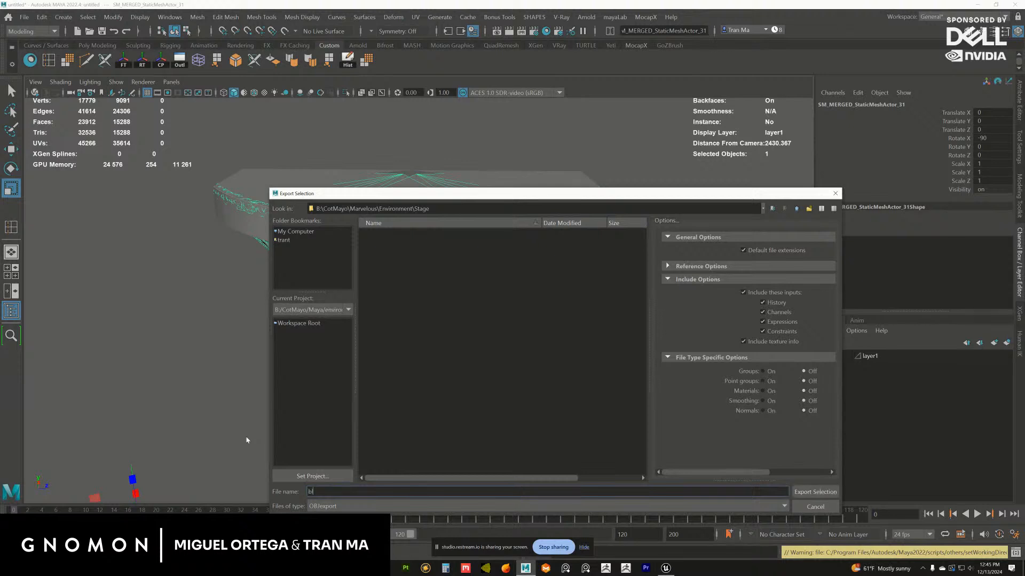
pyautogui.write('lockouttop')
pyautogui.press('Return')
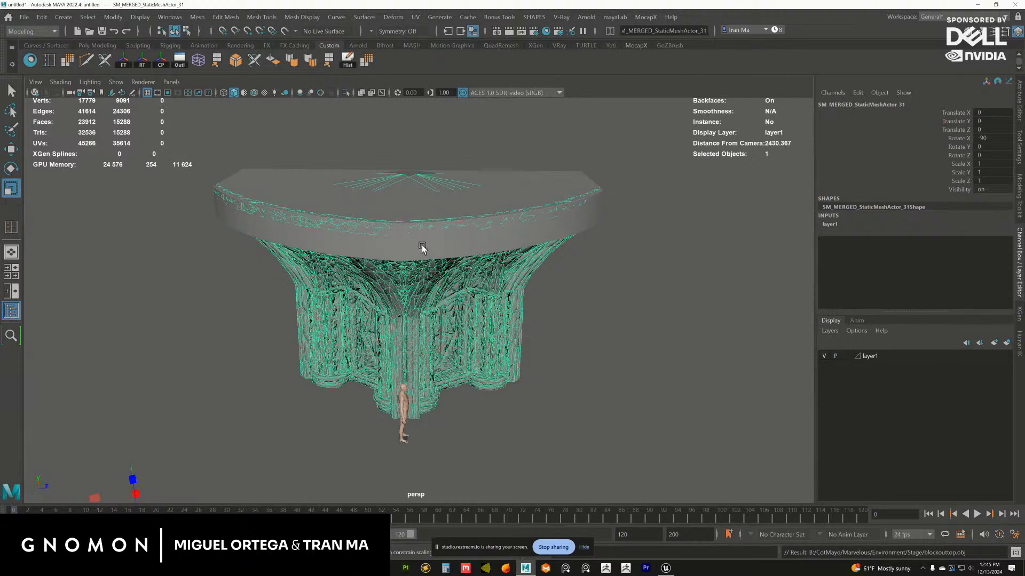
# Export the selected bay mesh to the Stage folder as an OBJ named blockoutbody
pyautogui.press('g')
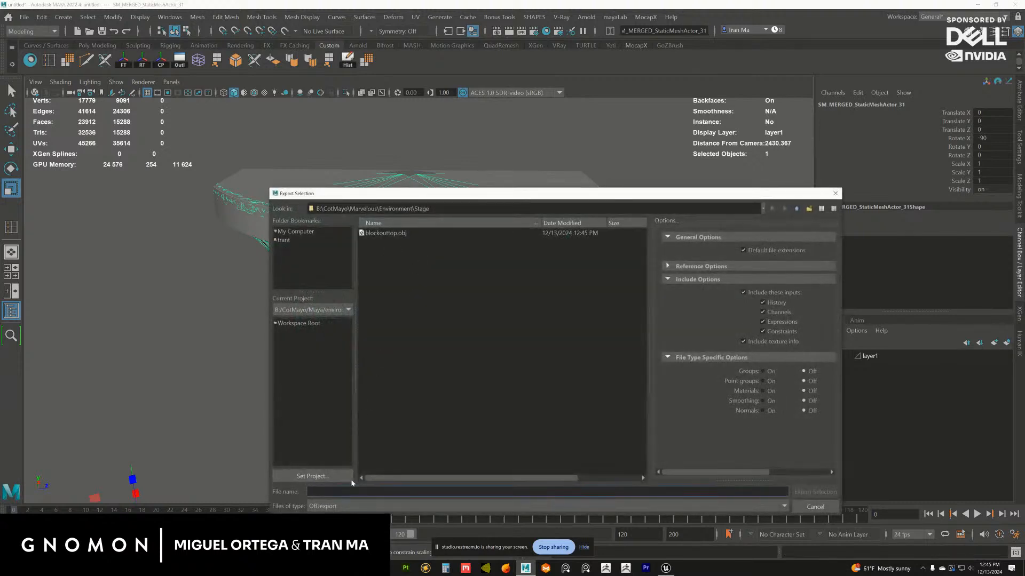
pyautogui.write('blockutt')
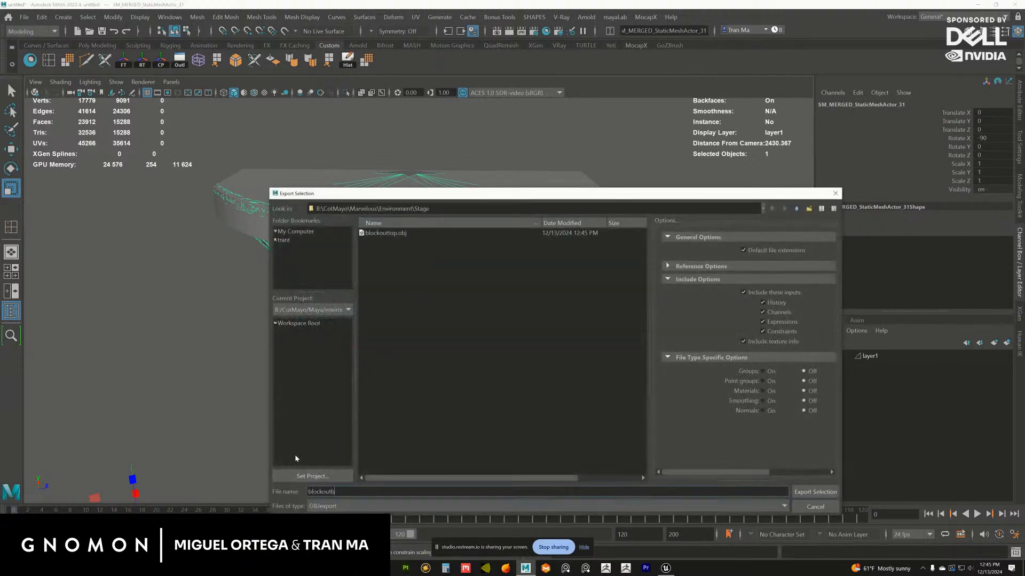
pyautogui.press('Return')
# Select the curved ledge piece and export it as OBJ, overwriting blockouttop.obj in the Stage folder
pyautogui.click(439, 238)
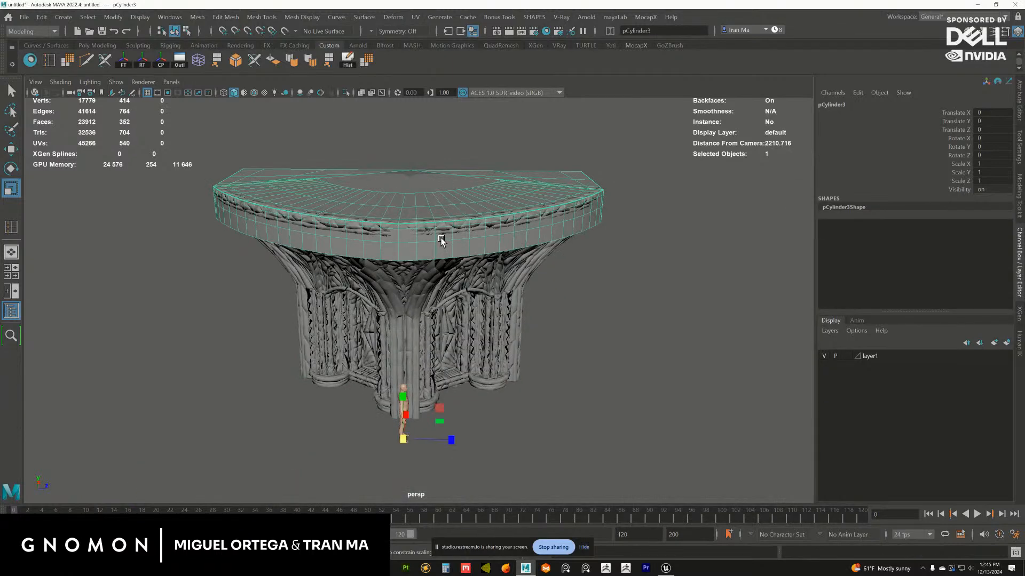
pyautogui.press('g')
pyautogui.click(409, 245)
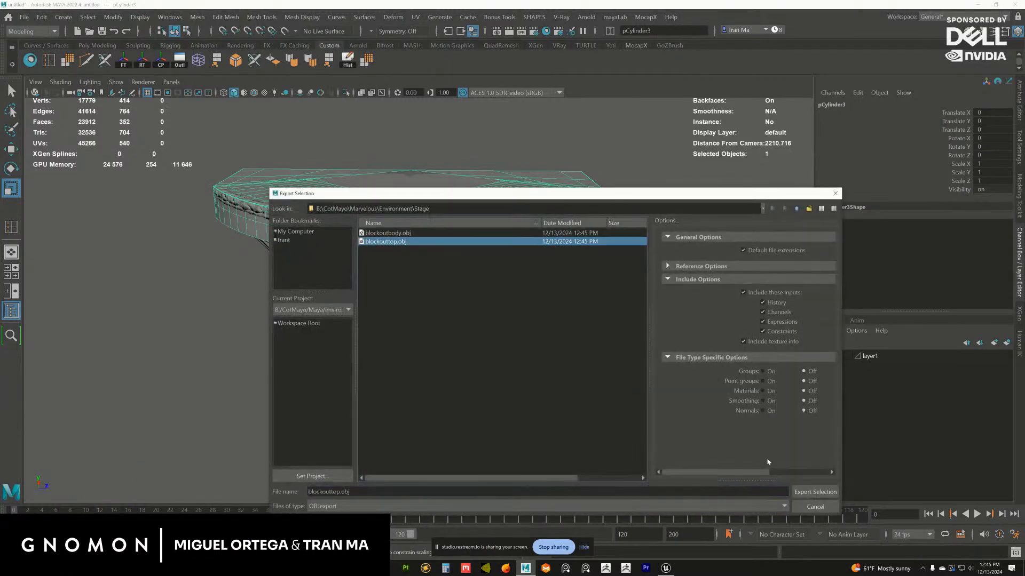
pyautogui.press('Return')
pyautogui.click(532, 368)
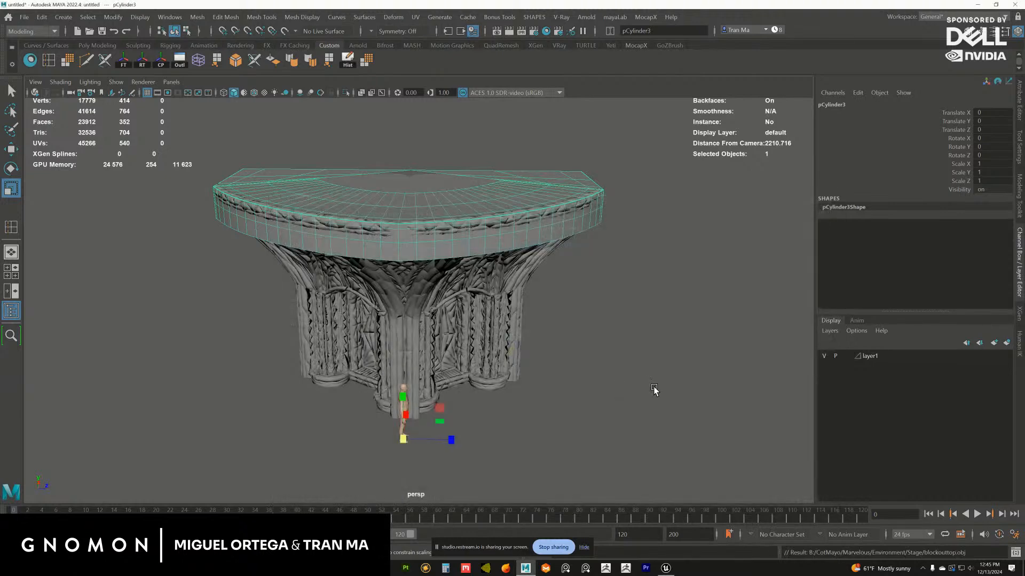
# Reselect the curved ledge piece and apply one smoothing pass to its mesh
pyautogui.click(654, 390)
pyautogui.scroll(3, 587, 304)
pyautogui.click(542, 272)
pyautogui.keyDown('alt'); pyautogui.moveTo(489, 222); pyautogui.dragTo(503, 245, button='middle'); pyautogui.keyUp('alt')
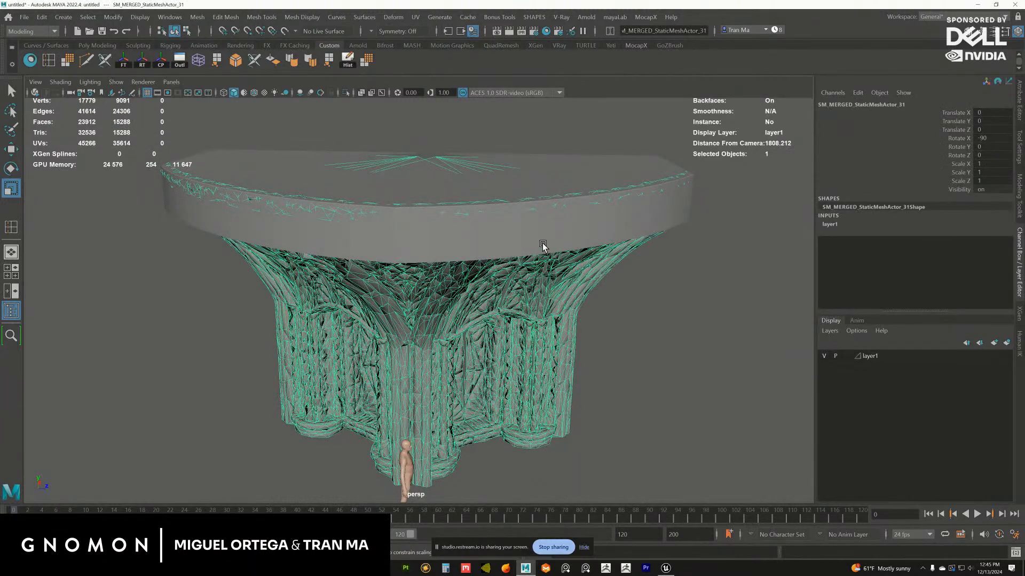
pyautogui.keyDown('alt'); pyautogui.moveTo(543, 245); pyautogui.dragTo(598, 251); pyautogui.keyUp('alt')
pyautogui.click(633, 217)
pyautogui.keyDown('alt'); pyautogui.moveTo(589, 216); pyautogui.dragTo(526, 234); pyautogui.keyUp('alt')
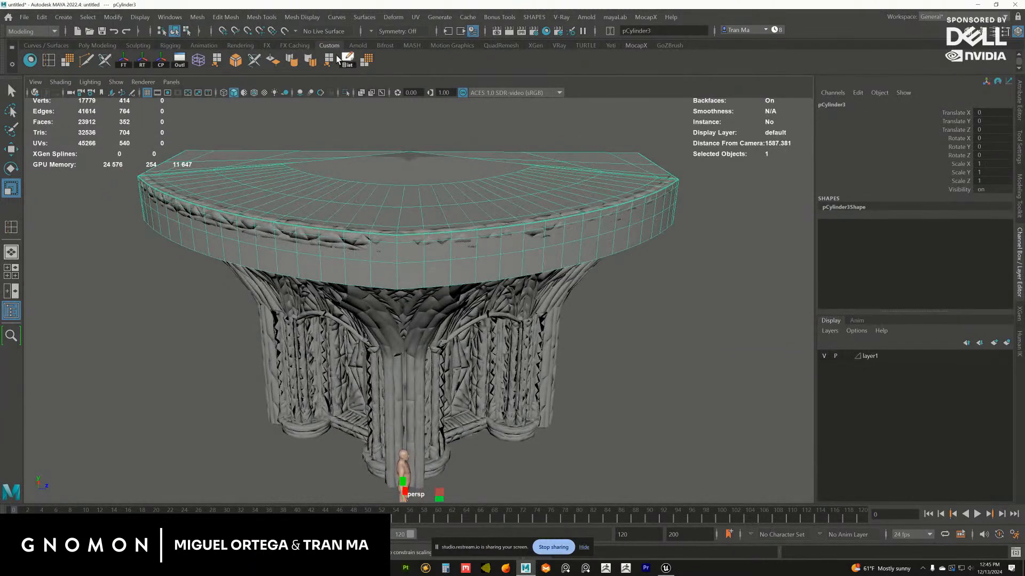
pyautogui.click(365, 59)
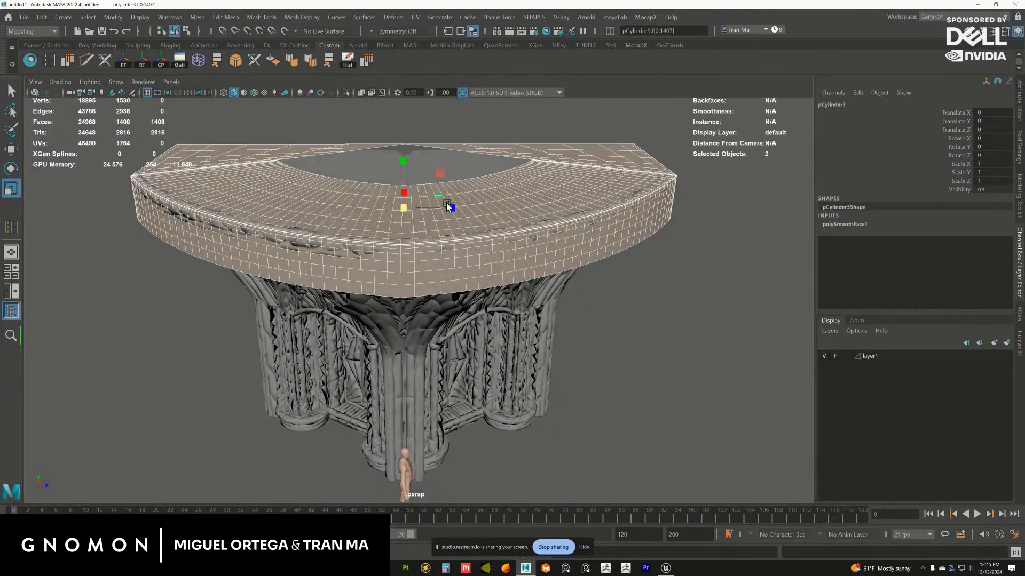
pyautogui.keyDown('alt'); pyautogui.moveTo(447, 206); pyautogui.dragTo(385, 193); pyautogui.keyUp('alt')
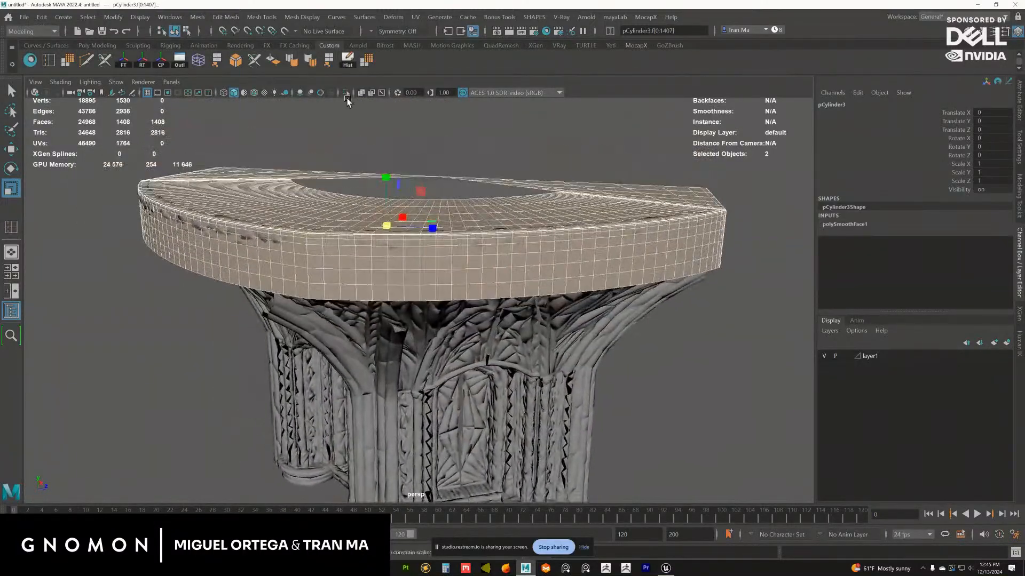
# Isolate the smoothed ledge and examine the edges where its two mirrored halves meet
pyautogui.click(346, 95)
pyautogui.keyDown('alt'); pyautogui.moveTo(347, 157); pyautogui.dragTo(353, 161); pyautogui.keyUp('alt')
pyautogui.keyDown('alt'); pyautogui.moveTo(353, 160); pyautogui.dragTo(423, 238, button='right'); pyautogui.keyUp('alt')
pyautogui.keyDown('alt'); pyautogui.moveTo(424, 238); pyautogui.dragTo(361, 238); pyautogui.keyUp('alt')
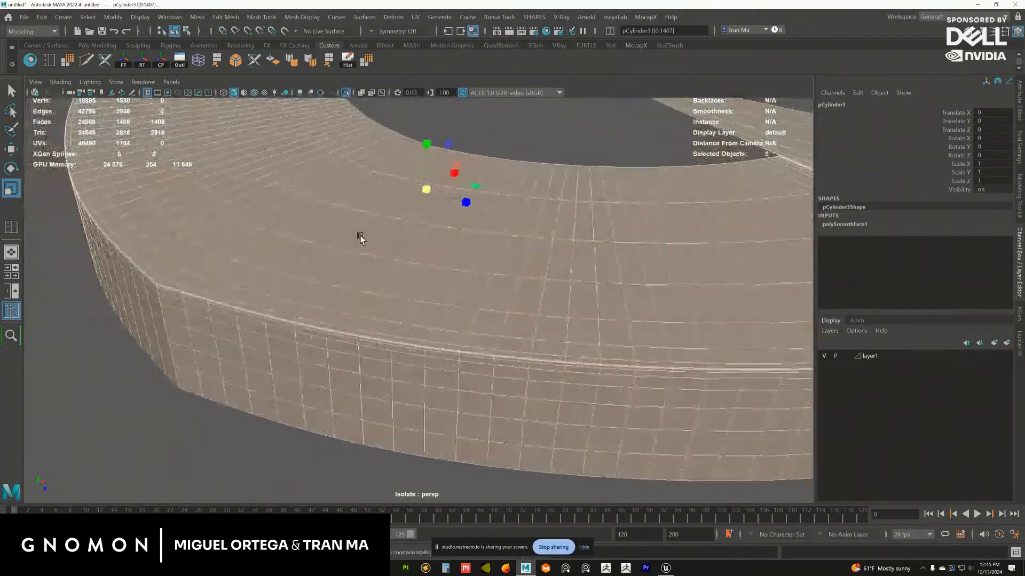
pyautogui.keyDown('alt'); pyautogui.moveTo(361, 238); pyautogui.dragTo(401, 234, button='middle'); pyautogui.keyUp('alt')
pyautogui.keyDown('alt'); pyautogui.moveTo(401, 235); pyautogui.dragTo(437, 312, button='right'); pyautogui.keyUp('alt')
pyautogui.keyDown('alt'); pyautogui.moveTo(350, 252); pyautogui.dragTo(352, 271, button='middle'); pyautogui.keyUp('alt')
pyautogui.keyDown('alt'); pyautogui.moveTo(352, 271); pyautogui.dragTo(323, 184, button='right'); pyautogui.keyUp('alt')
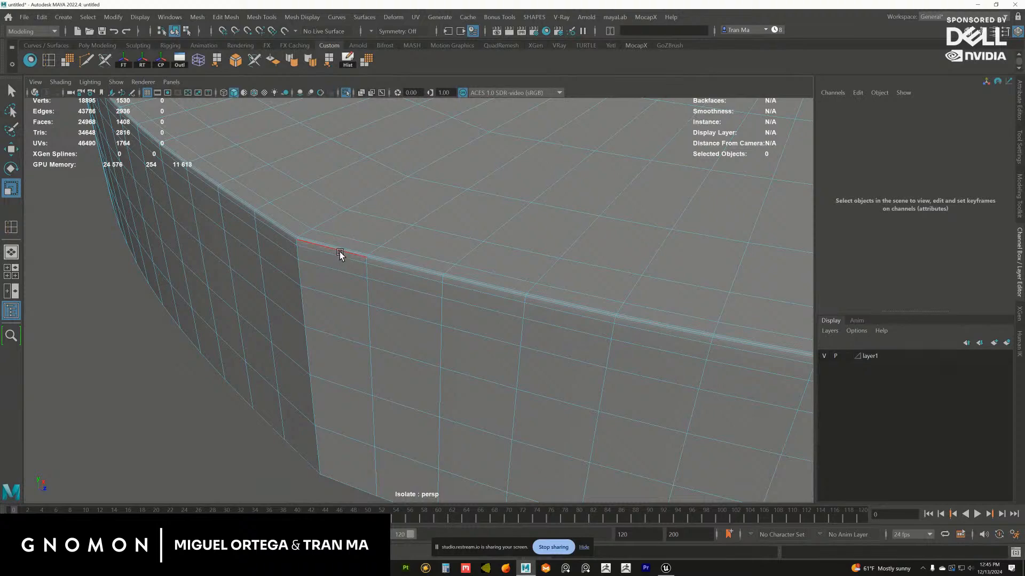
# Apply a second smoothing pass to the ledge and check the corner at its centre seam
pyautogui.click(386, 210)
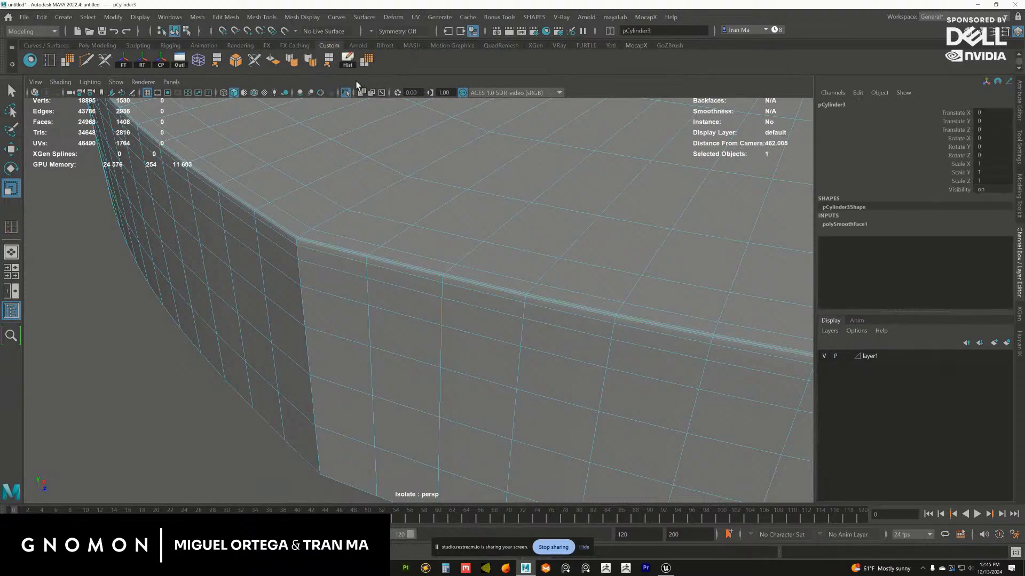
pyautogui.click(366, 60)
pyautogui.click(171, 369)
pyautogui.click(339, 298)
pyautogui.keyDown('alt'); pyautogui.moveTo(339, 298); pyautogui.dragTo(306, 216); pyautogui.keyUp('alt')
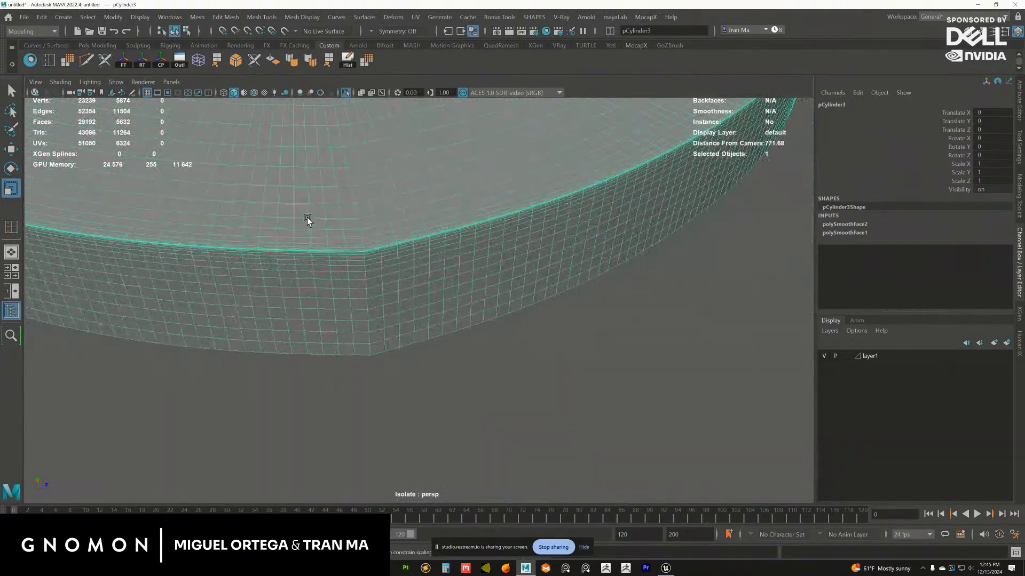
# Undo both smoothing passes and the isolation of the ledge
pyautogui.hotkey('ctrl', 'z')
pyautogui.hotkey('ctrl', 'z')
pyautogui.hotkey('ctrl', 'z')
pyautogui.hotkey('ctrl', 'z')
pyautogui.hotkey('ctrl', 'z')
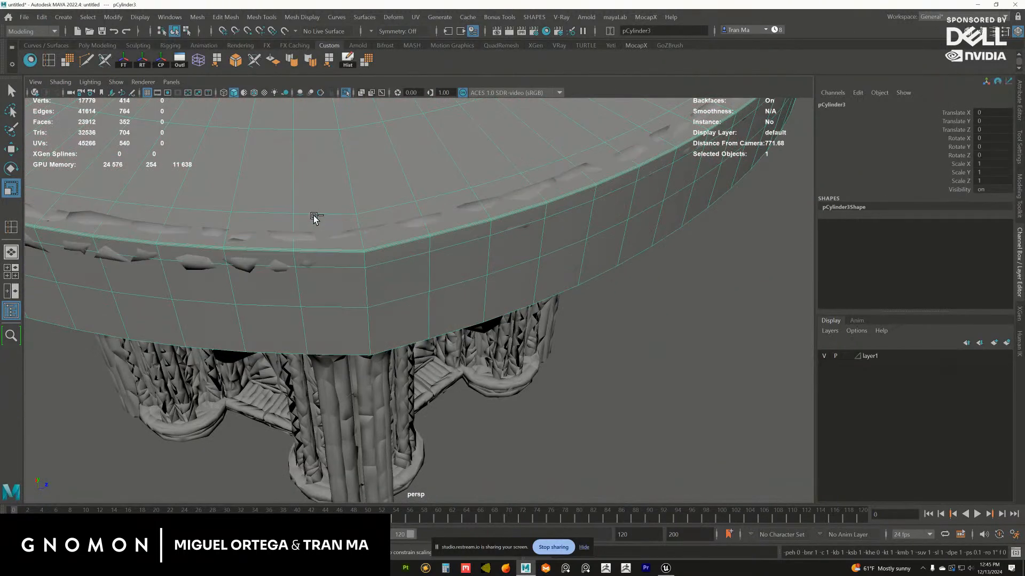
# Isolate the unsmoothed ledge piece and switch it to vertex editing
pyautogui.keyDown('alt'); pyautogui.moveTo(392, 237); pyautogui.dragTo(347, 227, button='right'); pyautogui.keyUp('alt')
pyautogui.keyDown('alt'); pyautogui.moveTo(347, 227); pyautogui.dragTo(374, 202); pyautogui.keyUp('alt')
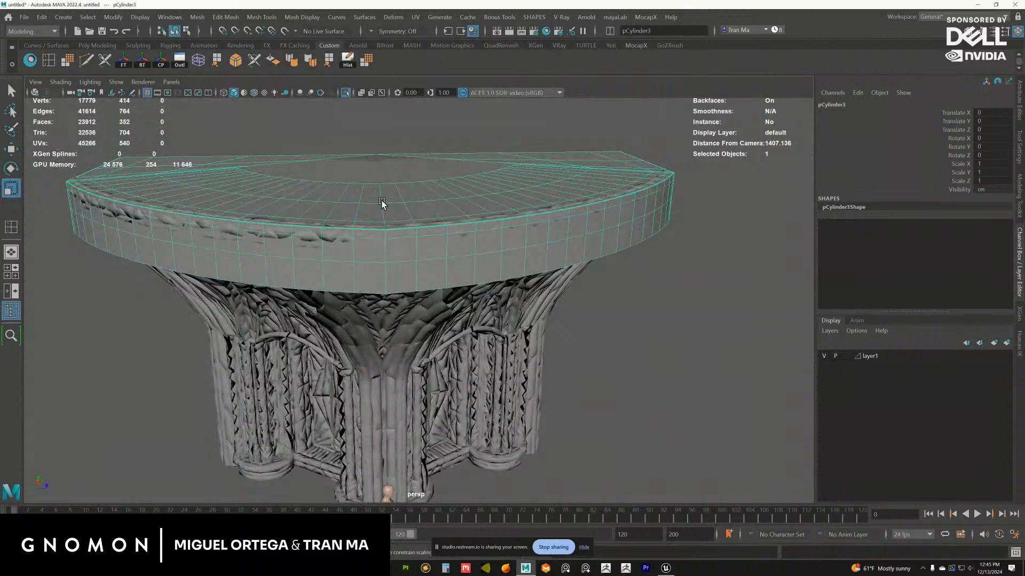
pyautogui.click(346, 92)
pyautogui.press('F9')
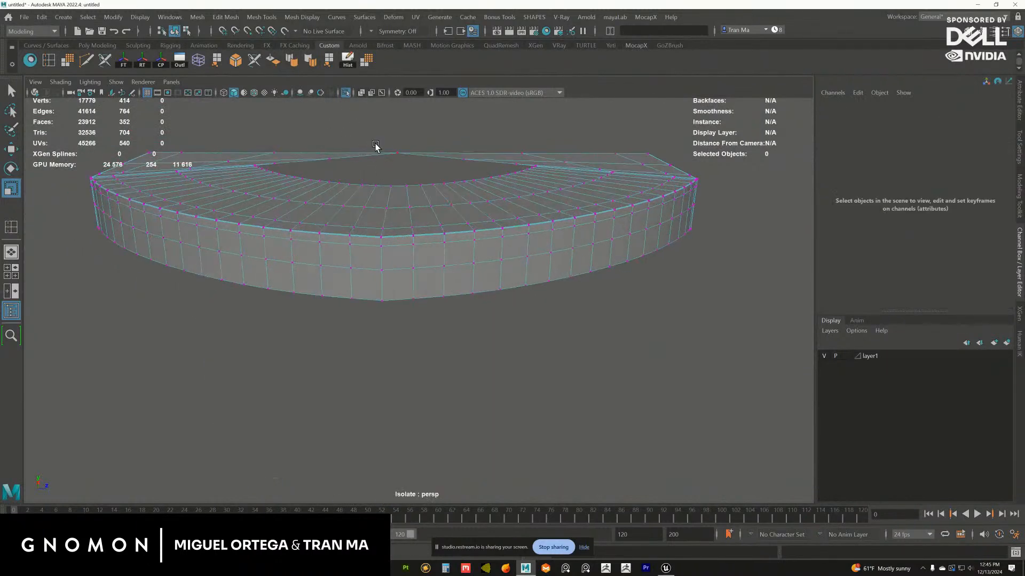
# Merge the overlapping vertices along the ledge's centre seam with a distance threshold of 0.01
pyautogui.moveTo(385, 138); pyautogui.dragTo(384, 316)
pyautogui.moveTo(384, 316)
pyautogui.keyDown('alt'); pyautogui.mouseDown()
pyautogui.moveTo(403, 299)
pyautogui.moveTo(370, 189)
pyautogui.moveTo(392, 307)
pyautogui.mouseUp(); pyautogui.keyUp('alt')
pyautogui.keyDown('shift'); pyautogui.moveTo(397, 229); pyautogui.dragTo(410, 179, button='right'); pyautogui.keyUp('shift')
pyautogui.keyDown('alt'); pyautogui.moveTo(401, 178); pyautogui.dragTo(396, 188); pyautogui.keyUp('alt')
pyautogui.keyDown('alt'); pyautogui.moveTo(396, 188); pyautogui.dragTo(478, 293, button='right'); pyautogui.keyUp('alt')
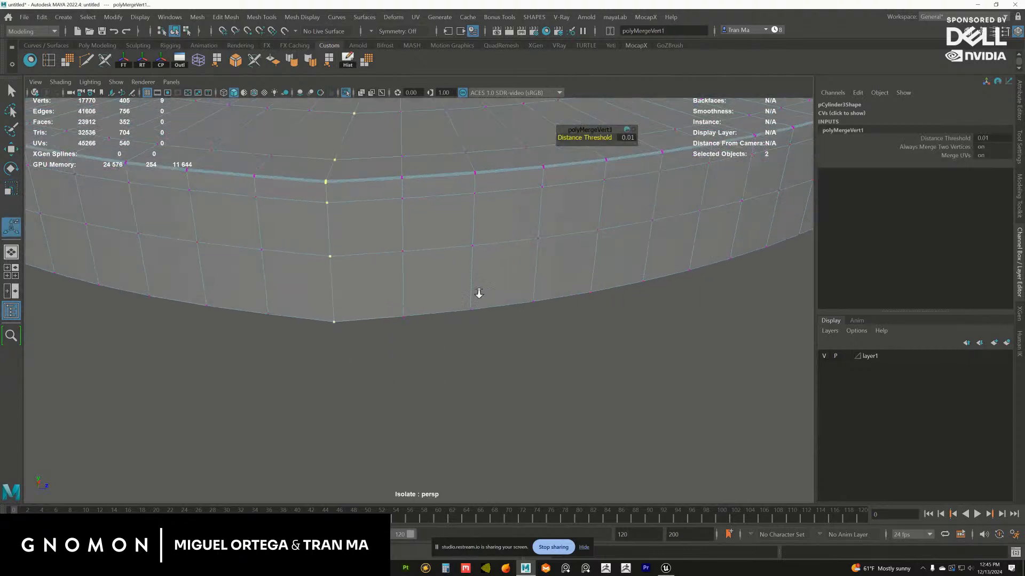
pyautogui.keyDown('alt'); pyautogui.moveTo(337, 200); pyautogui.dragTo(397, 284, button='middle'); pyautogui.keyUp('alt')
pyautogui.scroll(5, 403, 282)
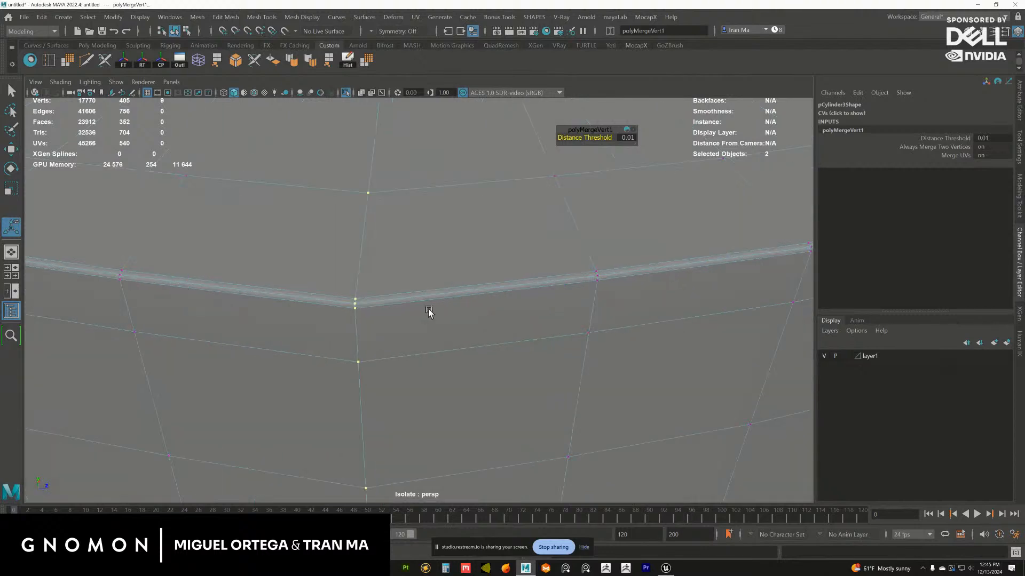
pyautogui.keyDown('alt'); pyautogui.moveTo(426, 305); pyautogui.dragTo(379, 231, button='right'); pyautogui.keyUp('alt')
pyautogui.keyDown('alt'); pyautogui.moveTo(425, 155); pyautogui.dragTo(357, 195, button='right'); pyautogui.keyUp('alt')
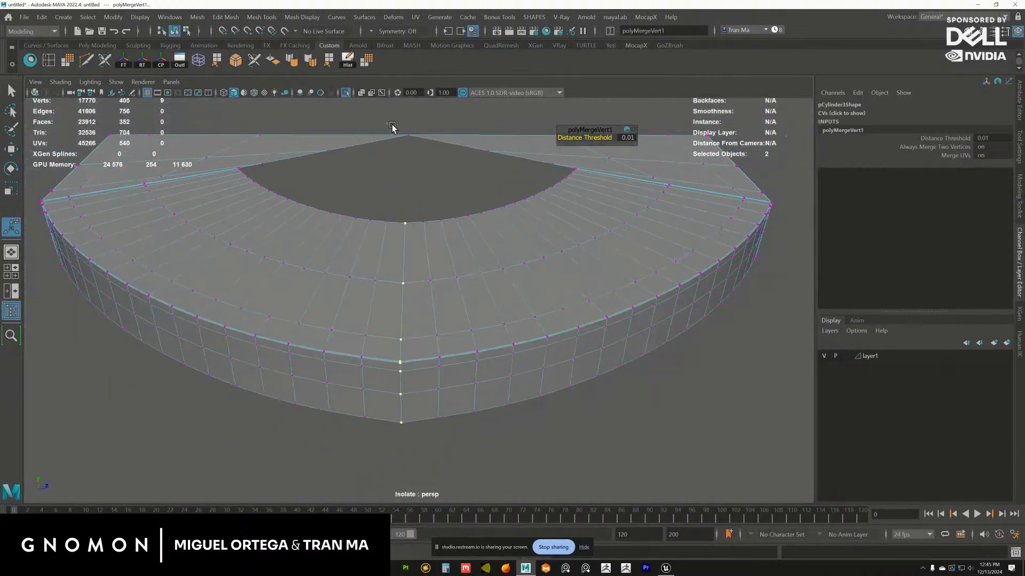
# Merge the overlapping vertices at the ledge's rear centre point
pyautogui.click(410, 138)
pyautogui.keyDown('shift'); pyautogui.moveTo(412, 139); pyautogui.dragTo(454, 95, button='right'); pyautogui.keyUp('shift')
pyautogui.keyDown('alt'); pyautogui.moveTo(415, 136); pyautogui.dragTo(420, 154); pyautogui.keyUp('alt')
pyautogui.hotkey('ctrl', 'z')
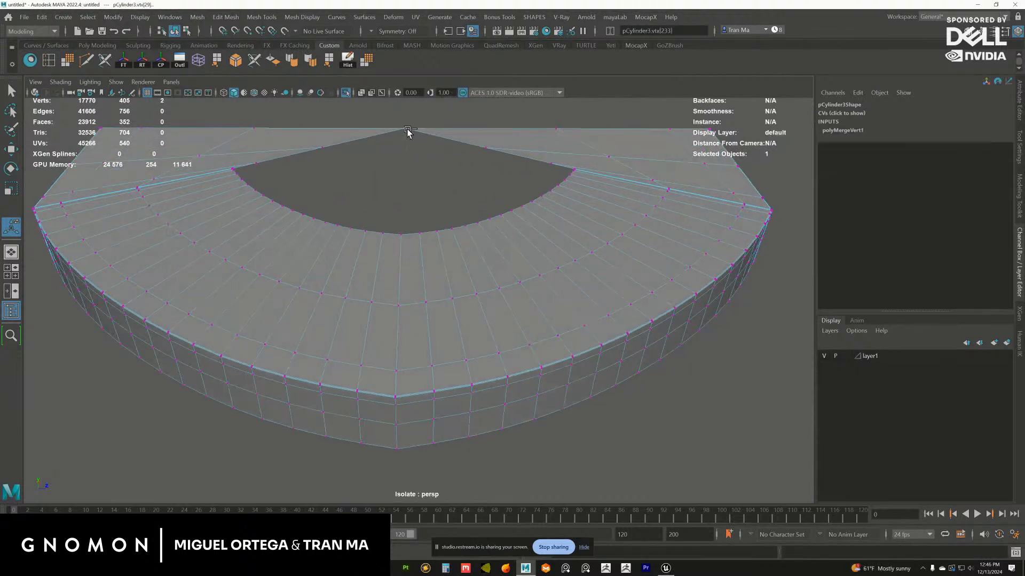
pyautogui.keyDown('shift'); pyautogui.moveTo(407, 138); pyautogui.dragTo(454, 87, button='right'); pyautogui.keyUp('shift')
# Return the ledge to object mode and smooth the welded mesh twice
pyautogui.keyDown('alt'); pyautogui.moveTo(419, 221); pyautogui.dragTo(420, 184); pyautogui.keyUp('alt')
pyautogui.moveTo(396, 271); pyautogui.dragTo(428, 248, button='right')
pyautogui.keyDown('alt'); pyautogui.moveTo(398, 259); pyautogui.dragTo(395, 205, button='middle'); pyautogui.keyUp('alt')
pyautogui.keyDown('alt'); pyautogui.moveTo(396, 205); pyautogui.dragTo(396, 220); pyautogui.keyUp('alt')
pyautogui.click(367, 63)
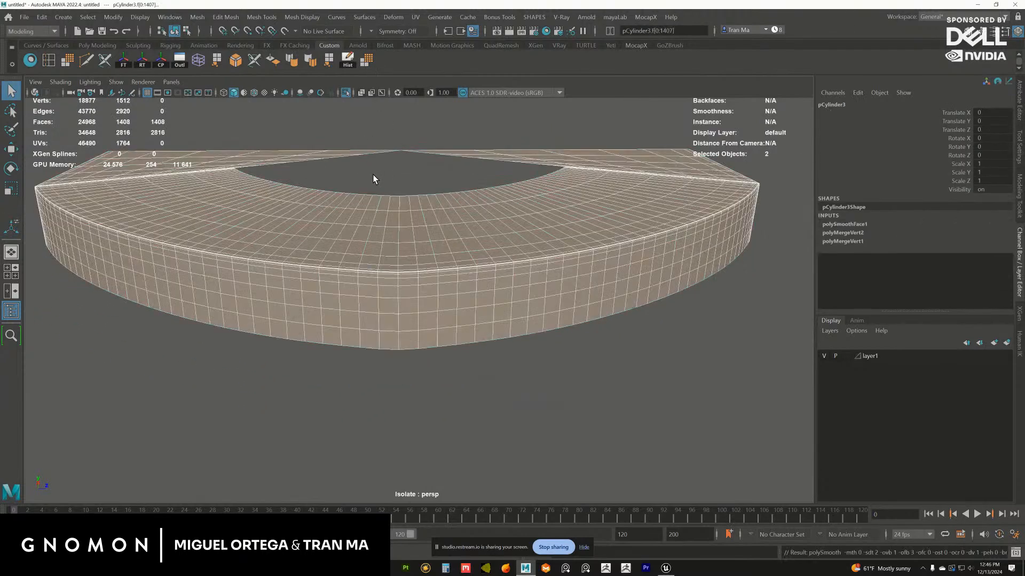
pyautogui.keyDown('alt'); pyautogui.moveTo(399, 288); pyautogui.dragTo(460, 291, button='right'); pyautogui.keyUp('alt')
pyautogui.moveTo(460, 291)
pyautogui.keyDown('alt'); pyautogui.mouseDown()
pyautogui.moveTo(441, 275)
pyautogui.moveTo(462, 279)
pyautogui.mouseUp(); pyautogui.keyUp('alt')
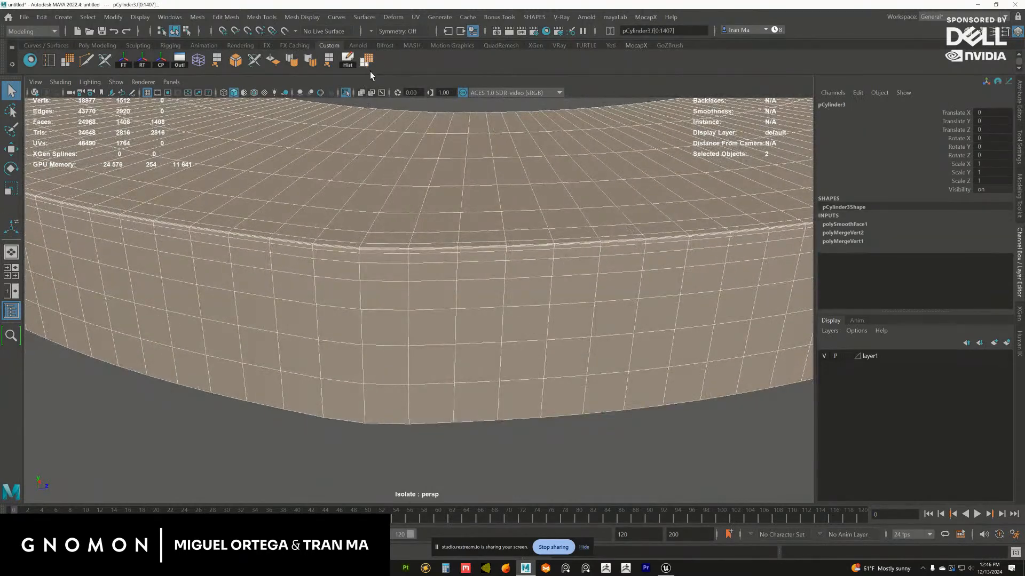
pyautogui.click(368, 65)
# Delete two of the tightly packed edge loops running along the ledge's upper outer rim
pyautogui.keyDown('alt'); pyautogui.moveTo(332, 283); pyautogui.dragTo(296, 319); pyautogui.keyUp('alt')
pyautogui.moveTo(297, 319); pyautogui.dragTo(307, 305, button='right')
pyautogui.keyDown('alt'); pyautogui.moveTo(306, 306); pyautogui.dragTo(387, 252); pyautogui.keyUp('alt')
pyautogui.press('w')
pyautogui.keyDown('alt'); pyautogui.moveTo(388, 252); pyautogui.dragTo(424, 199, button='right'); pyautogui.keyUp('alt')
pyautogui.click(418, 225)
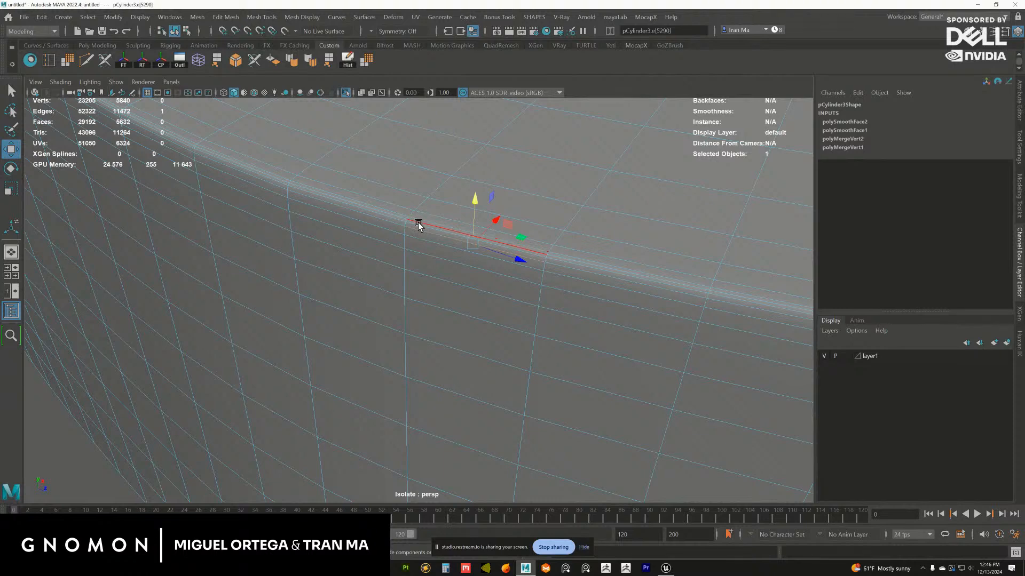
pyautogui.click(418, 221)
pyautogui.keyDown('ctrl'); pyautogui.moveTo(419, 221); pyautogui.dragTo(474, 222, button='right'); pyautogui.keyUp('ctrl')
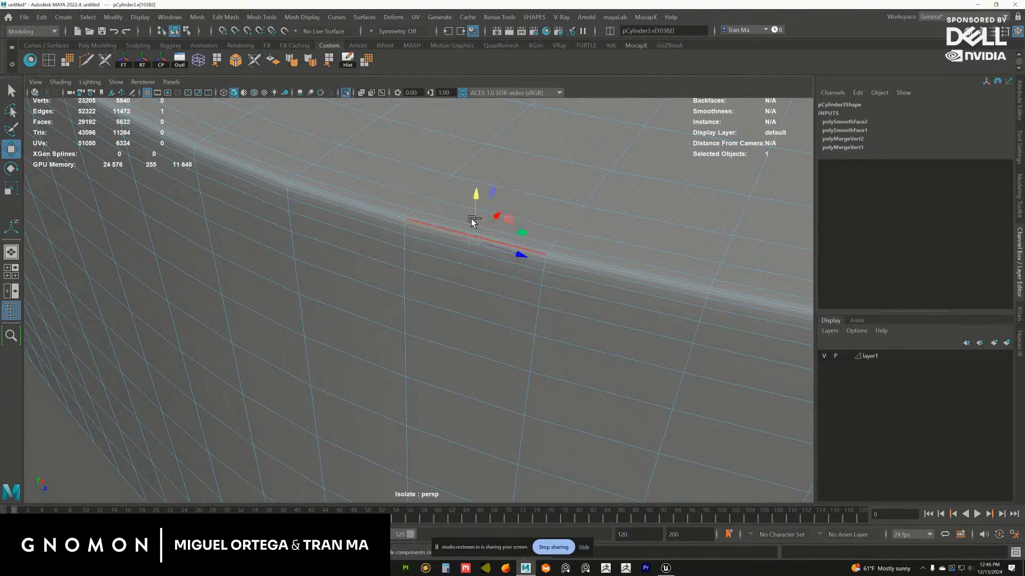
pyautogui.click(434, 217)
pyautogui.press('g')
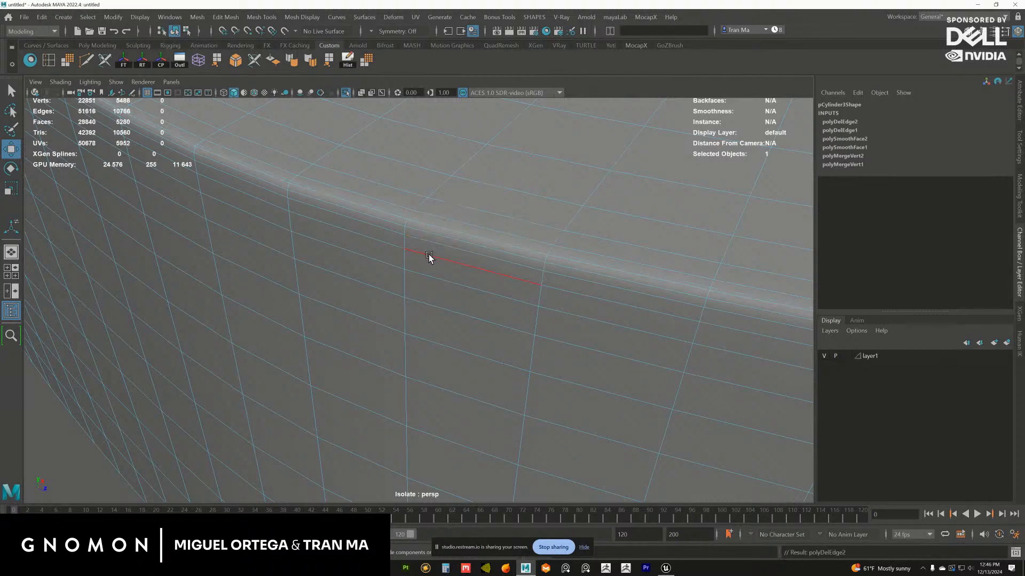
# Delete another of the tightly packed edge loops along the ledge's upper outer rim
pyautogui.click(431, 242)
pyautogui.keyDown('alt'); pyautogui.moveTo(494, 300); pyautogui.dragTo(412, 289, button='right'); pyautogui.keyUp('alt')
pyautogui.keyDown('alt'); pyautogui.moveTo(412, 288); pyautogui.dragTo(437, 227); pyautogui.keyUp('alt')
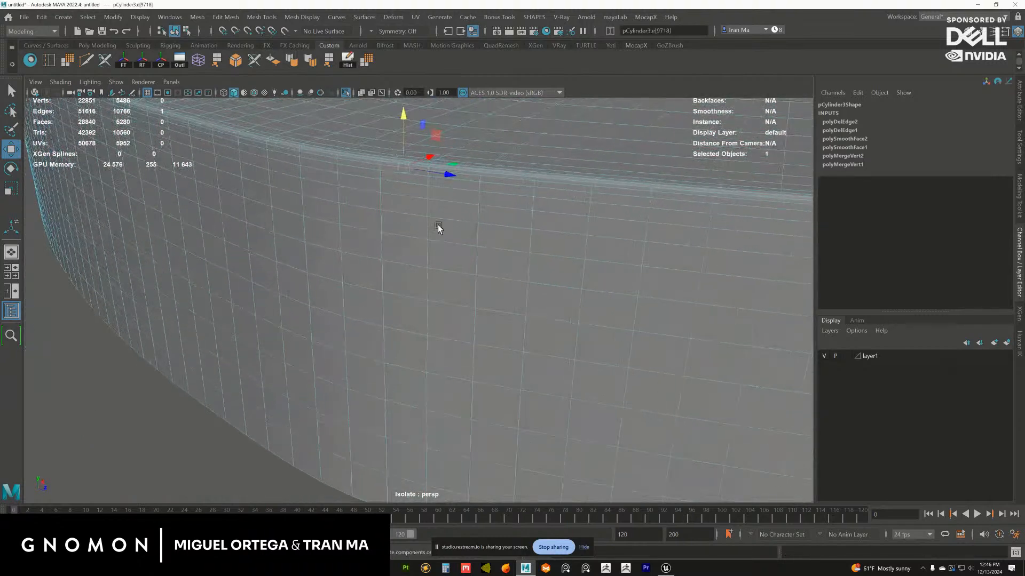
pyautogui.click(466, 176)
pyautogui.keyDown('alt'); pyautogui.moveTo(465, 176); pyautogui.dragTo(421, 220, button='middle'); pyautogui.keyUp('alt')
pyautogui.keyDown('alt'); pyautogui.moveTo(421, 219); pyautogui.dragTo(438, 228, button='right'); pyautogui.keyUp('alt')
pyautogui.press('g')
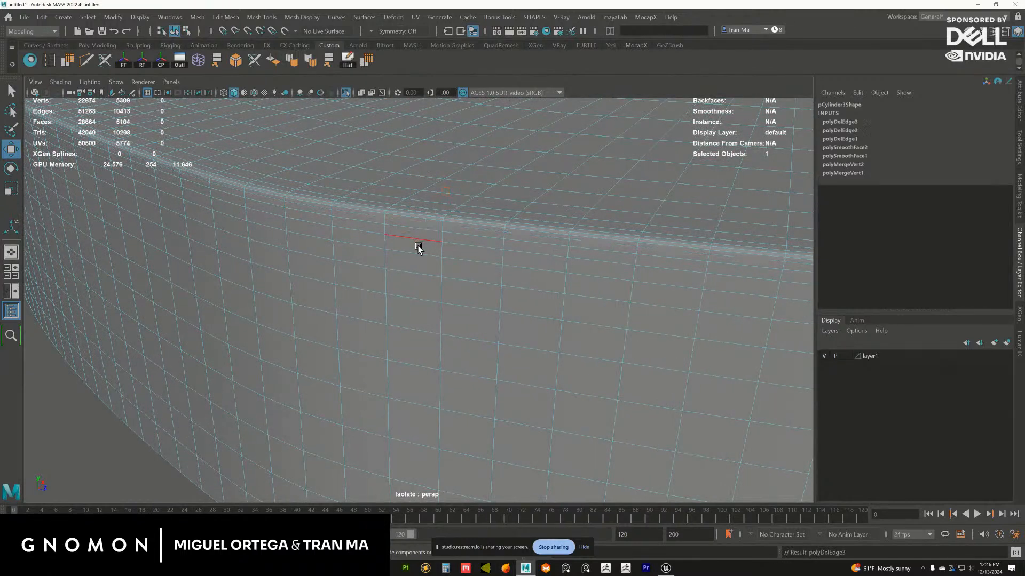
# Delete two more horizontal edge loops at the top of the ledge's outer wall, just below the rim
pyautogui.click(412, 233)
pyautogui.press('g')
pyautogui.click(410, 253)
pyautogui.press('g')
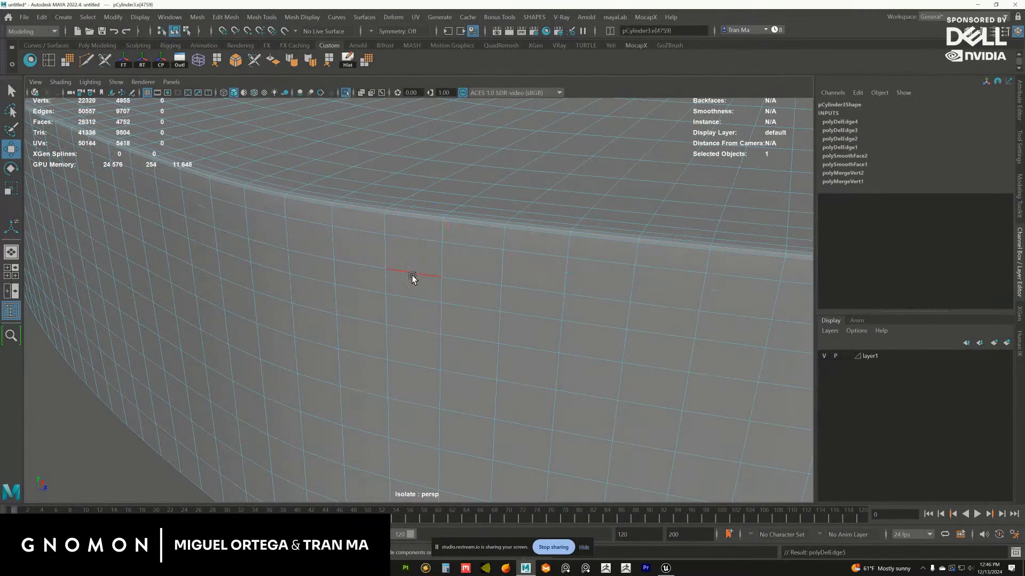
# Try to delete one more edge loop further down the ledge's outer wall, and undo that deletion
pyautogui.click(404, 298)
pyautogui.press('g')
pyautogui.keyDown('alt'); pyautogui.moveTo(496, 318); pyautogui.dragTo(447, 293, button='right'); pyautogui.keyUp('alt')
pyautogui.hotkey('ctrl', 'z')
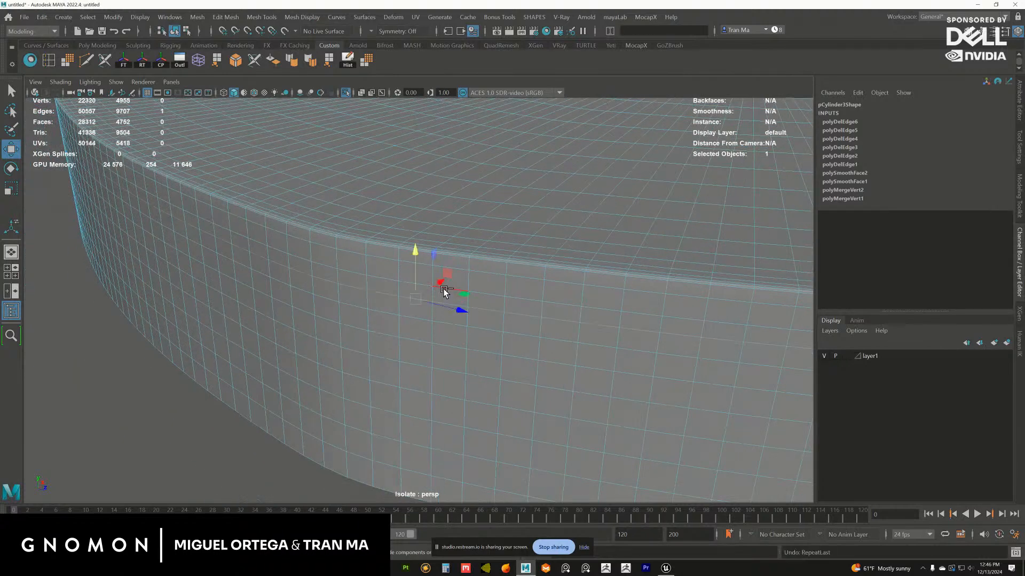
# Delete one edge loop on the upper part of the ledge's outer wall
pyautogui.keyDown('alt'); pyautogui.moveTo(414, 277); pyautogui.dragTo(440, 249); pyautogui.keyUp('alt')
pyautogui.click(498, 263)
pyautogui.keyDown('alt'); pyautogui.moveTo(499, 263); pyautogui.dragTo(441, 241, button='middle'); pyautogui.keyUp('alt')
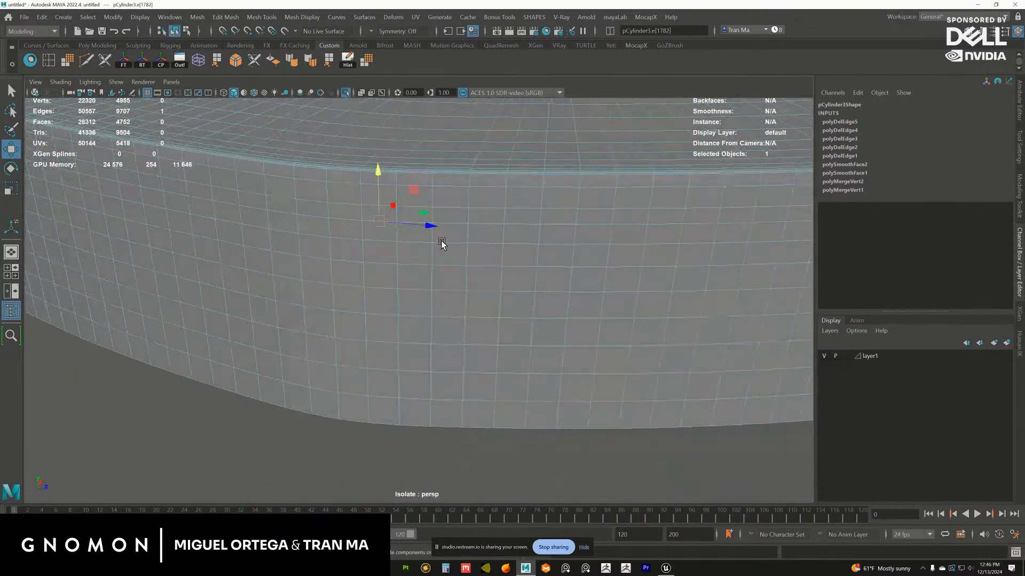
pyautogui.press('g')
# Select the upper edge loops on the ledge's outer wall and delete the surplus loop closest to the rim
pyautogui.doubleClick(420, 240)
pyautogui.keyDown('alt'); pyautogui.moveTo(454, 260); pyautogui.dragTo(420, 222, button='right'); pyautogui.keyUp('alt')
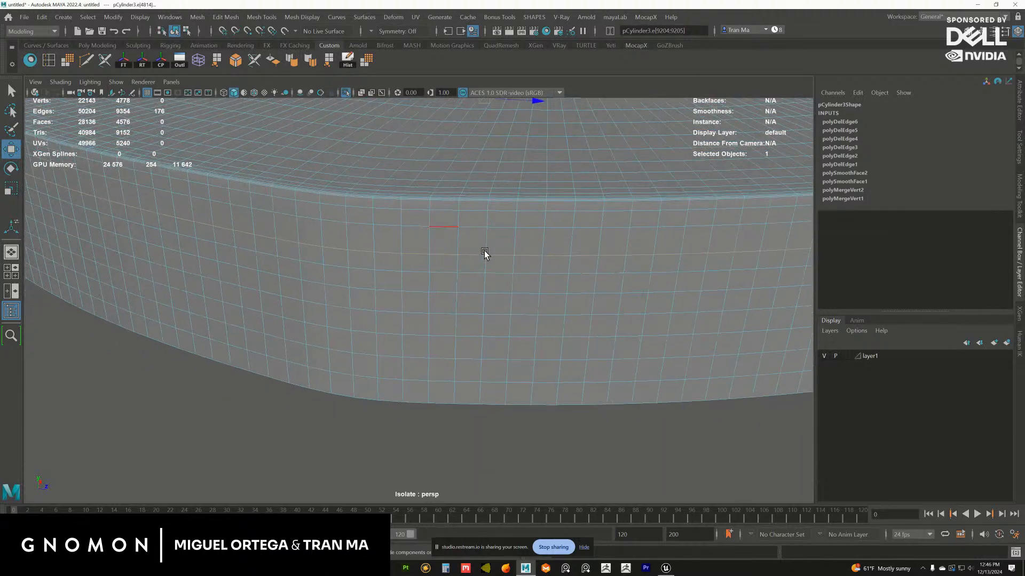
pyautogui.keyDown('alt'); pyautogui.moveTo(485, 251); pyautogui.dragTo(447, 185, button='right'); pyautogui.keyUp('alt')
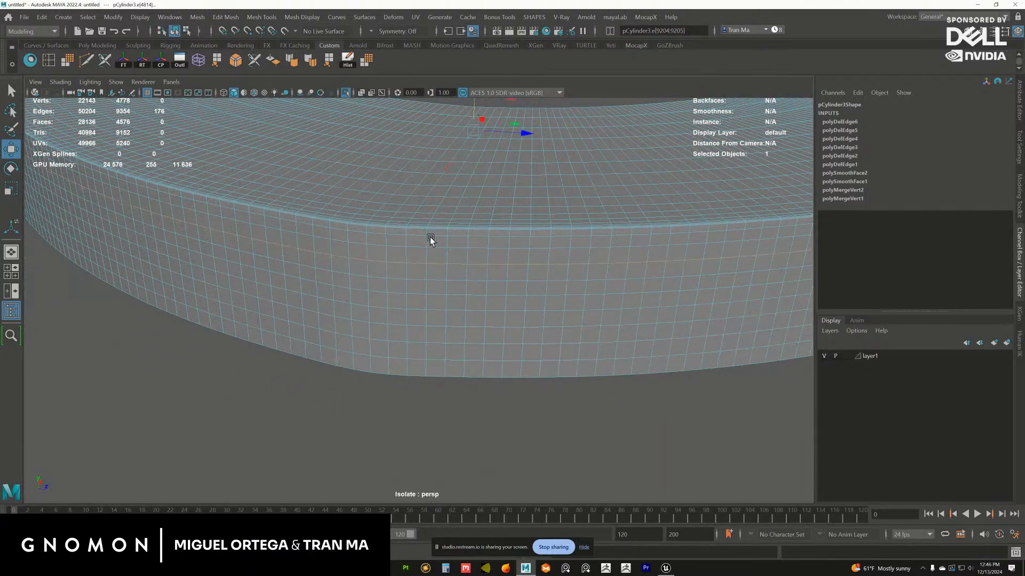
pyautogui.keyDown('alt'); pyautogui.moveTo(430, 237); pyautogui.dragTo(437, 235); pyautogui.keyUp('alt')
pyautogui.keyDown('alt'); pyautogui.moveTo(436, 235); pyautogui.dragTo(446, 245, button='middle'); pyautogui.keyUp('alt')
pyautogui.keyDown('alt'); pyautogui.moveTo(405, 224); pyautogui.dragTo(439, 248, button='right'); pyautogui.keyUp('alt')
pyautogui.keyDown('alt'); pyautogui.moveTo(439, 247); pyautogui.dragTo(463, 275, button='middle'); pyautogui.keyUp('alt')
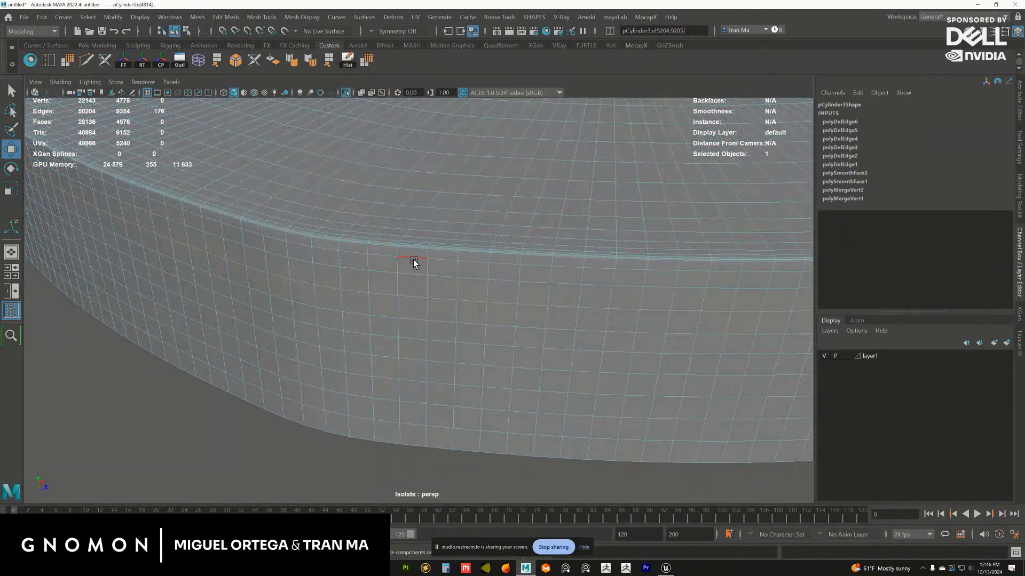
pyautogui.keyDown('alt'); pyautogui.moveTo(413, 256); pyautogui.dragTo(458, 288, button='right'); pyautogui.keyUp('alt')
pyautogui.click(398, 290)
pyautogui.keyDown('ctrl'); pyautogui.rightClick(401, 292); pyautogui.keyUp('ctrl')
# Delete a surplus edge loop on the ledge's top surface near the outer rim and return to object mode
pyautogui.keyDown('alt'); pyautogui.moveTo(416, 278); pyautogui.dragTo(398, 283); pyautogui.keyUp('alt')
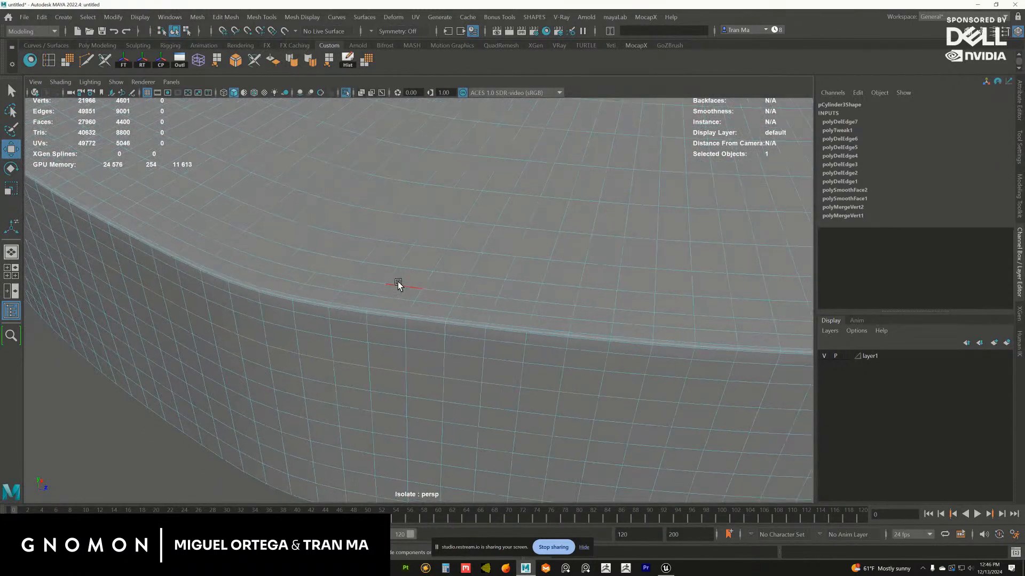
pyautogui.click(399, 283)
pyautogui.press('g')
pyautogui.keyDown('alt'); pyautogui.moveTo(497, 322); pyautogui.dragTo(423, 277, button='right'); pyautogui.keyUp('alt')
pyautogui.moveTo(422, 278); pyautogui.dragTo(503, 341, button='right')
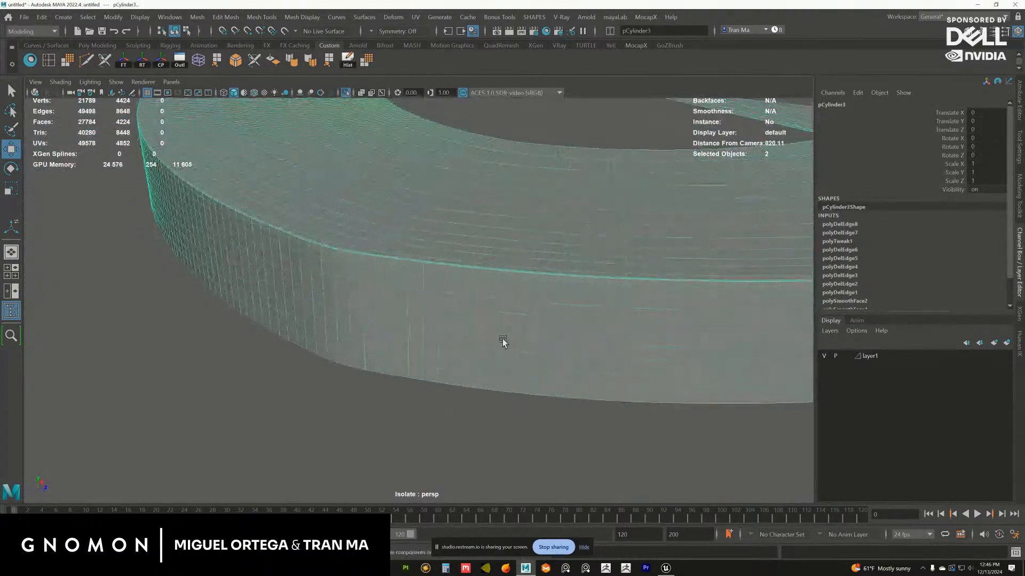
# Thin out the dense rim by deleting one more tight edge loop along it, and return the ledge to object mode
pyautogui.keyDown('alt'); pyautogui.moveTo(503, 341); pyautogui.dragTo(473, 311); pyautogui.keyUp('alt')
pyautogui.keyDown('alt'); pyautogui.moveTo(472, 312); pyautogui.dragTo(445, 291, button='right'); pyautogui.keyUp('alt')
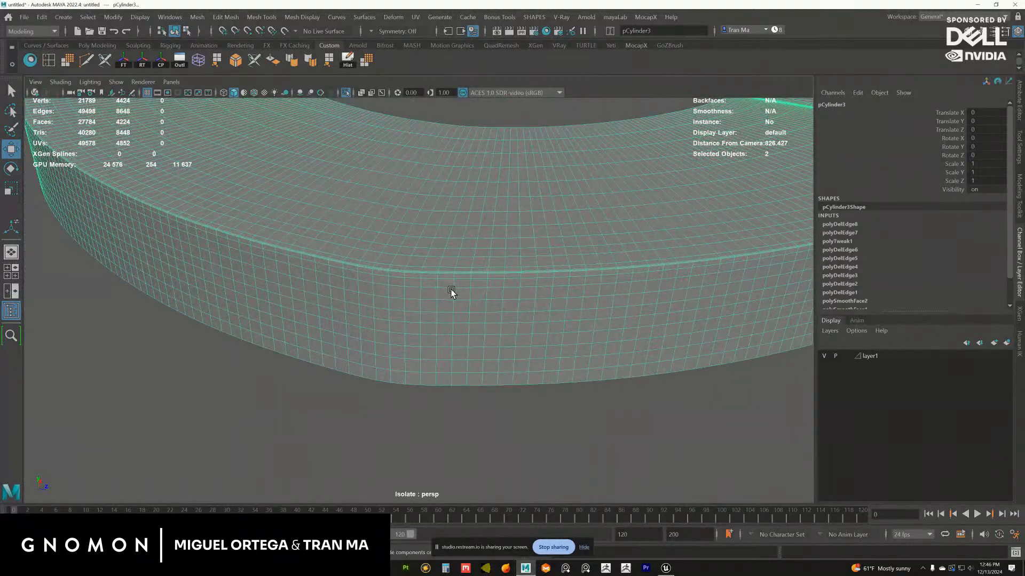
pyautogui.keyDown('alt'); pyautogui.moveTo(424, 283); pyautogui.dragTo(395, 284); pyautogui.keyUp('alt')
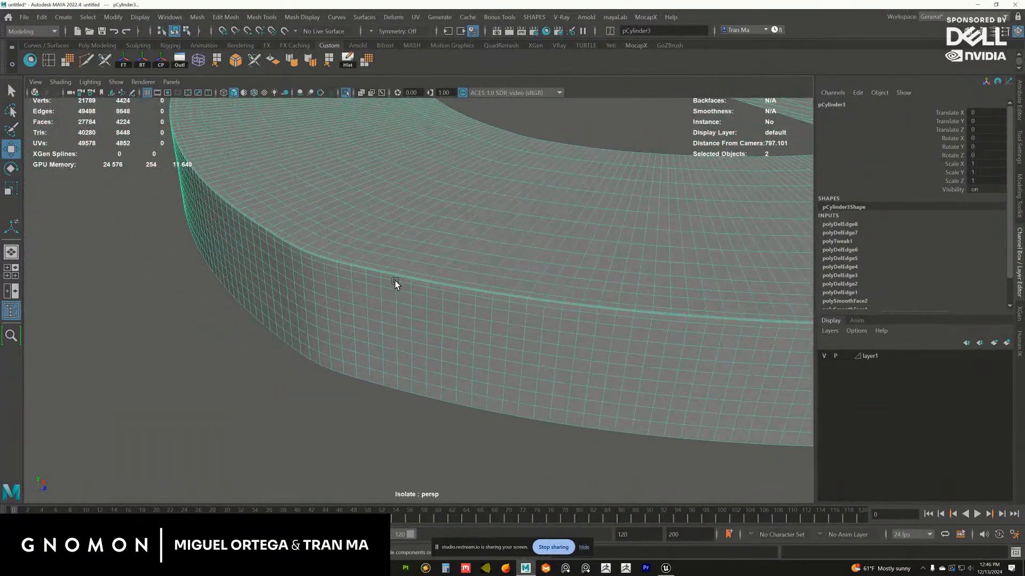
pyautogui.keyDown('alt'); pyautogui.moveTo(395, 284); pyautogui.dragTo(434, 300, button='right'); pyautogui.keyUp('alt')
pyautogui.keyDown('alt'); pyautogui.moveTo(435, 299); pyautogui.dragTo(429, 302); pyautogui.keyUp('alt')
pyautogui.keyDown('alt'); pyautogui.moveTo(363, 278); pyautogui.dragTo(375, 286); pyautogui.keyUp('alt')
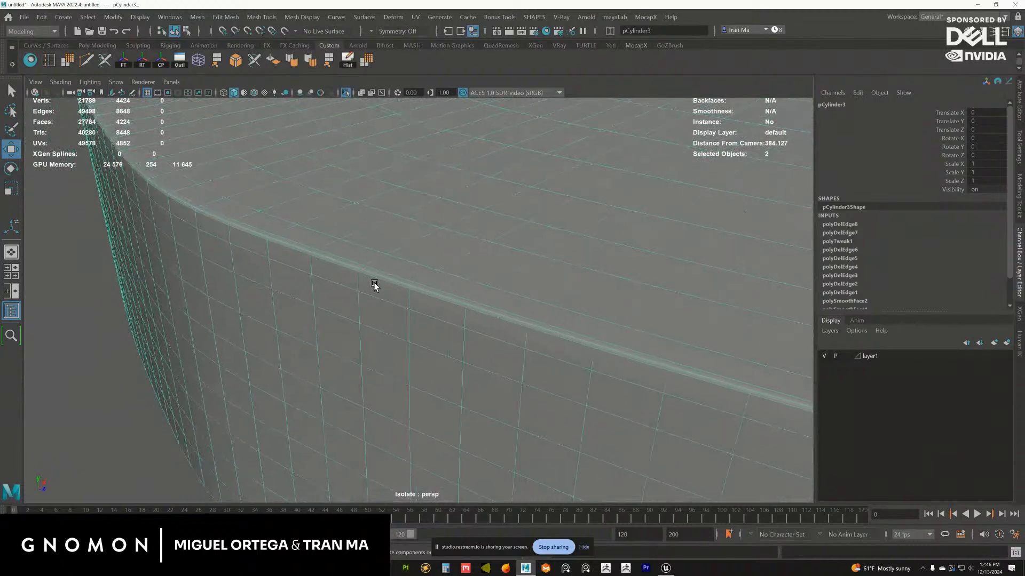
pyautogui.keyDown('alt'); pyautogui.moveTo(375, 287); pyautogui.dragTo(457, 259, button='right'); pyautogui.keyUp('alt')
pyautogui.click(369, 264)
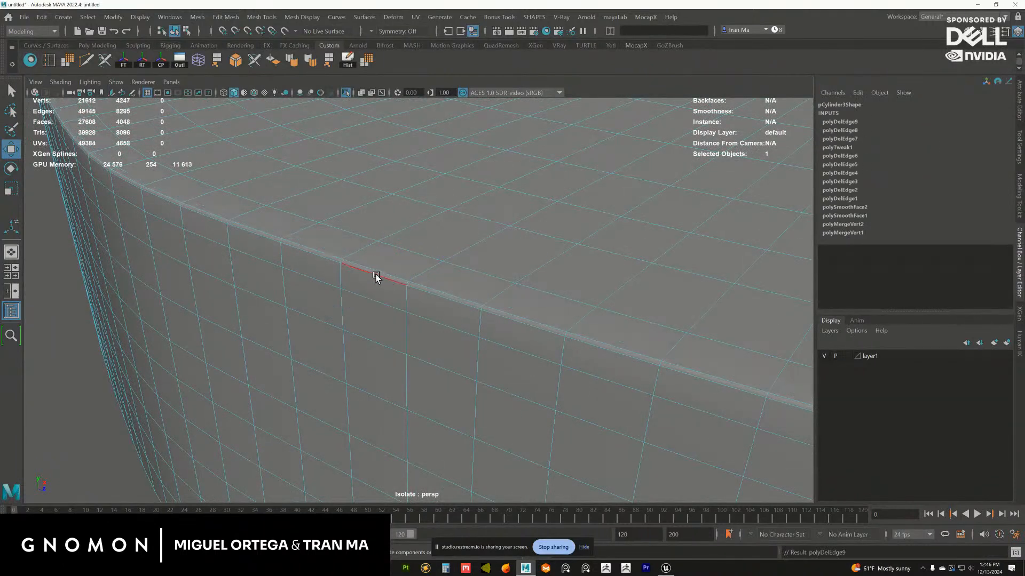
pyautogui.doubleClick(376, 273)
pyautogui.keyDown('alt'); pyautogui.moveTo(375, 273); pyautogui.dragTo(405, 267); pyautogui.keyUp('alt')
pyautogui.moveTo(405, 267); pyautogui.dragTo(432, 238, button='right')
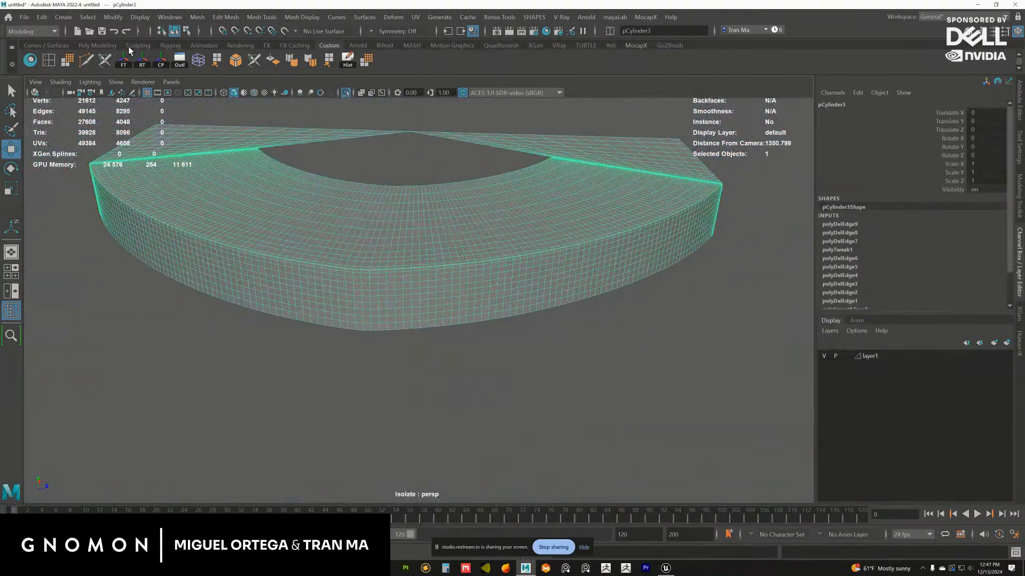
# Export the selected cleaned ledge as an OBJ to the Stage folder, replacing the existing blockouttop.obj
pyautogui.click(24, 16)
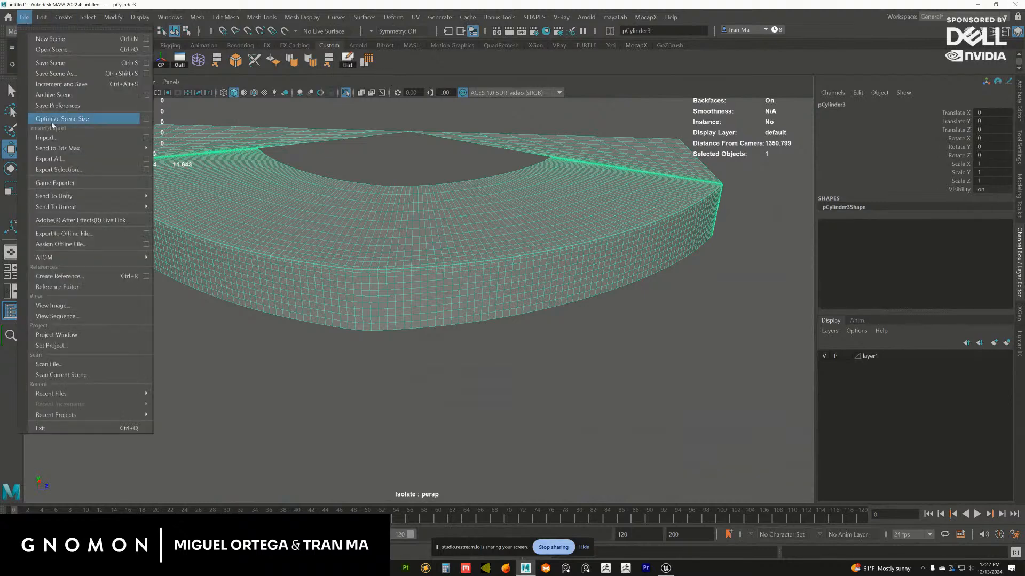
pyautogui.click(72, 170)
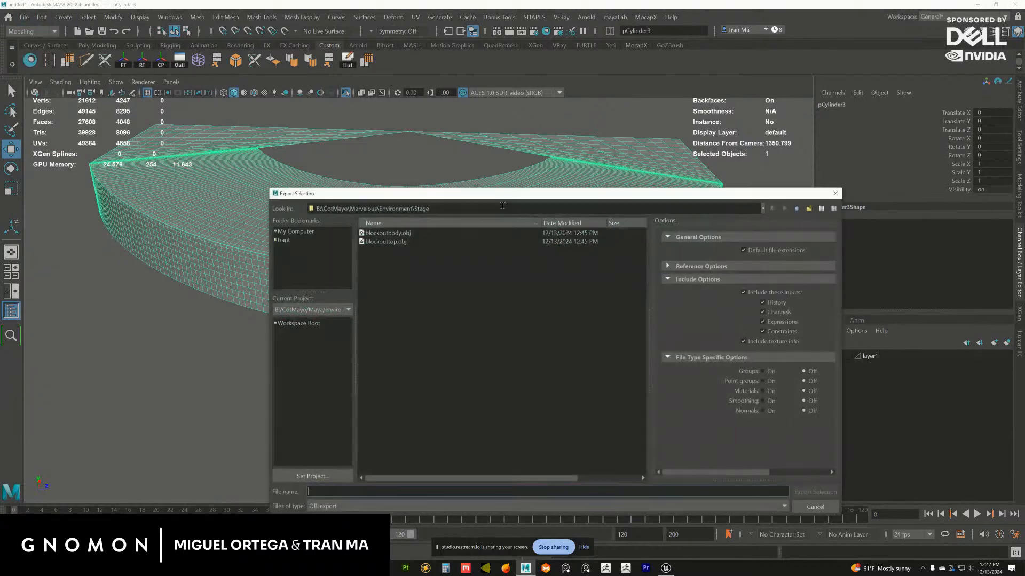
pyautogui.click(386, 241)
pyautogui.click(815, 491)
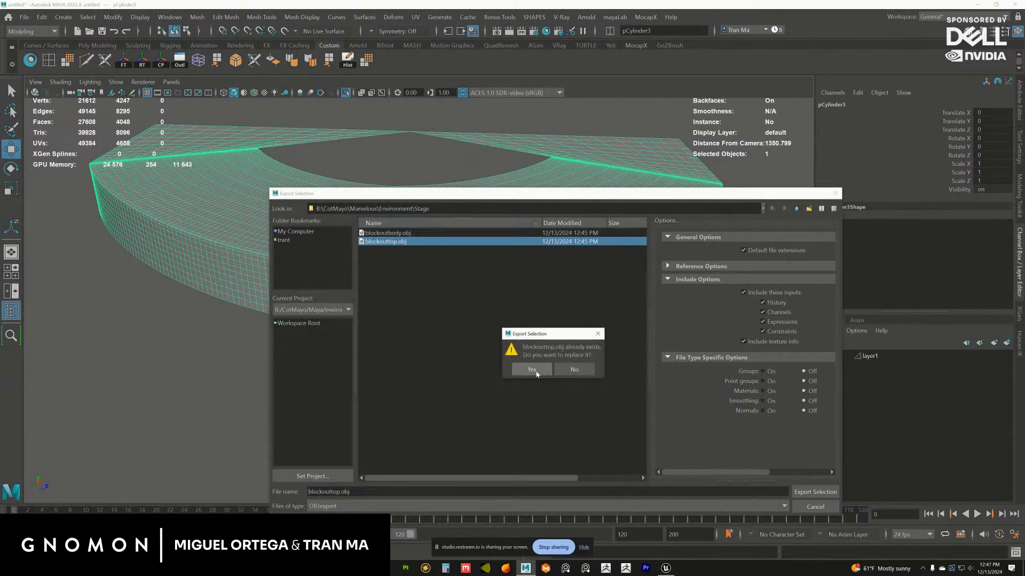
pyautogui.click(532, 369)
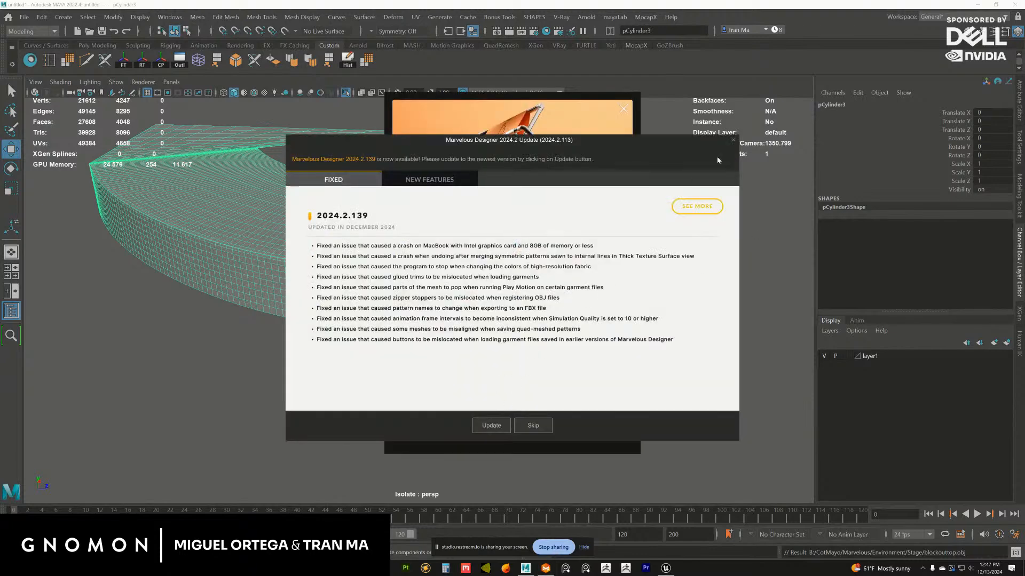
# Switch to Marvelous Designer, dismissing its update notice and welcome window and accepting the startup settings with cm units and Maya view controls
pyautogui.click(734, 141)
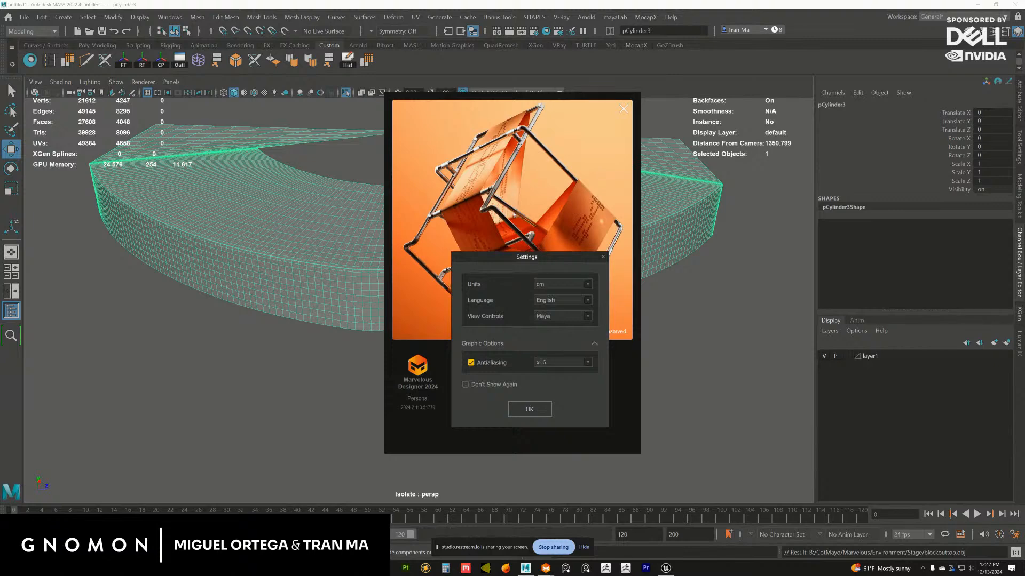
pyautogui.click(520, 410)
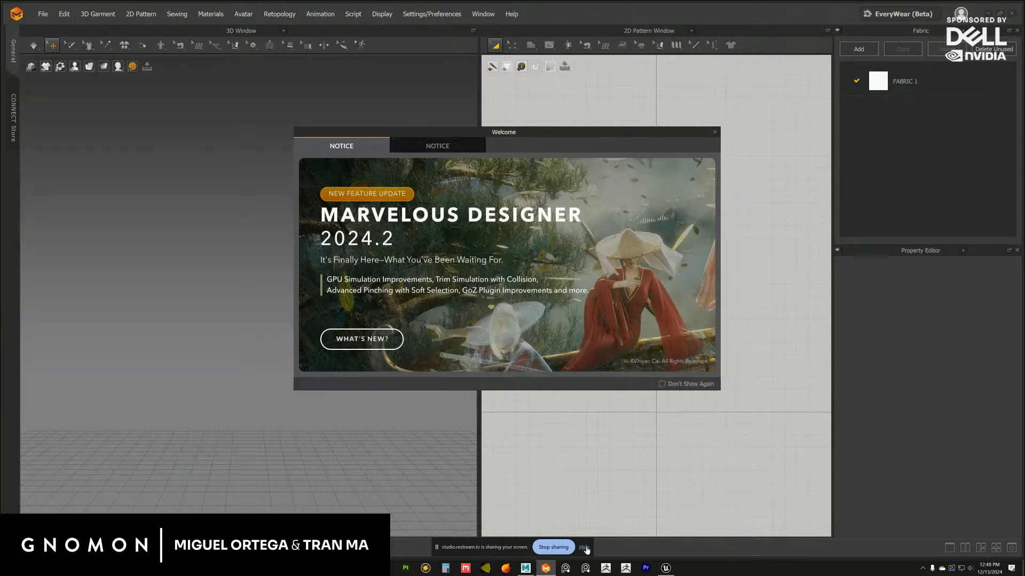
pyautogui.click(584, 547)
pyautogui.click(715, 133)
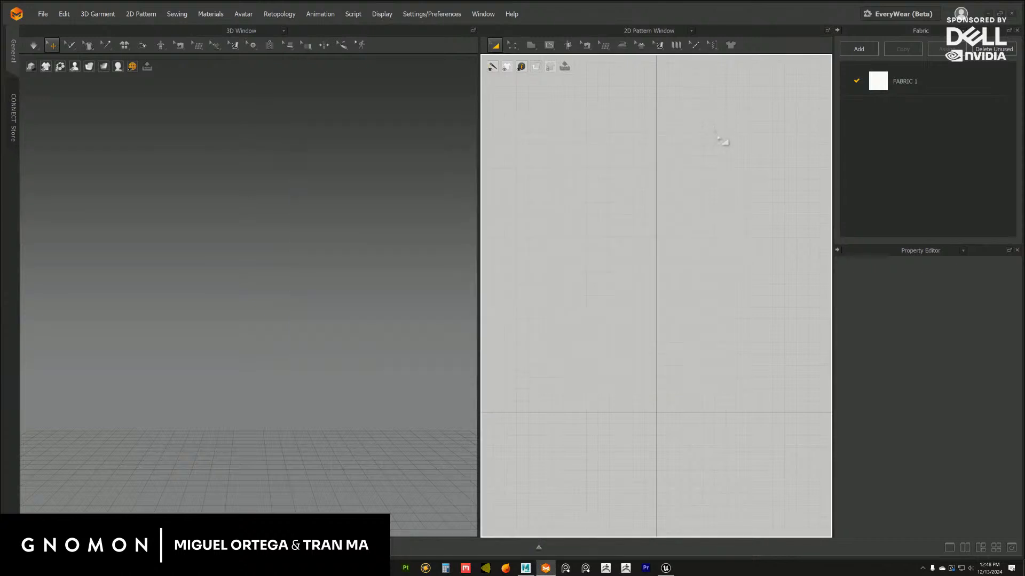
pyautogui.click(604, 161)
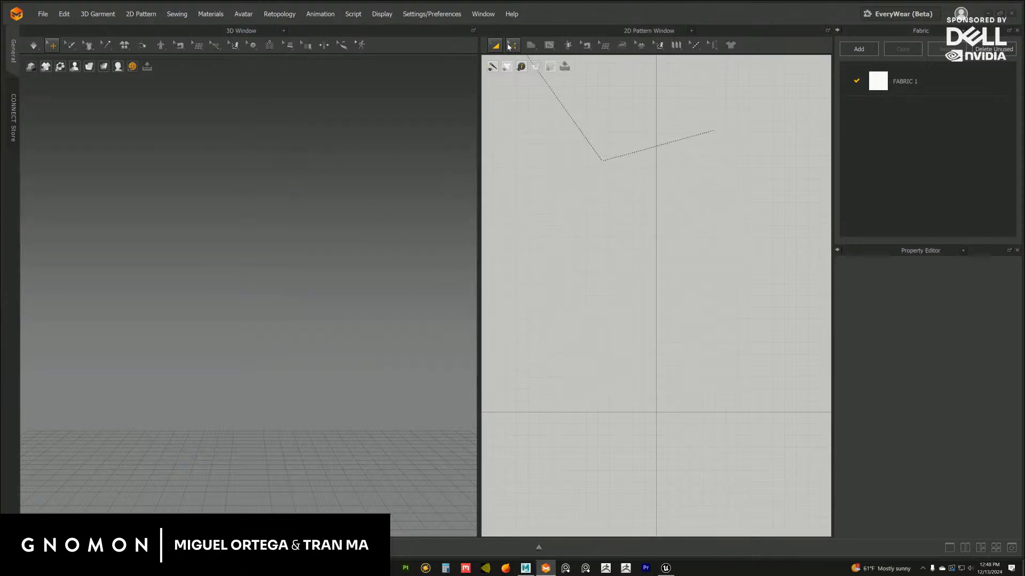
pyautogui.click(493, 51)
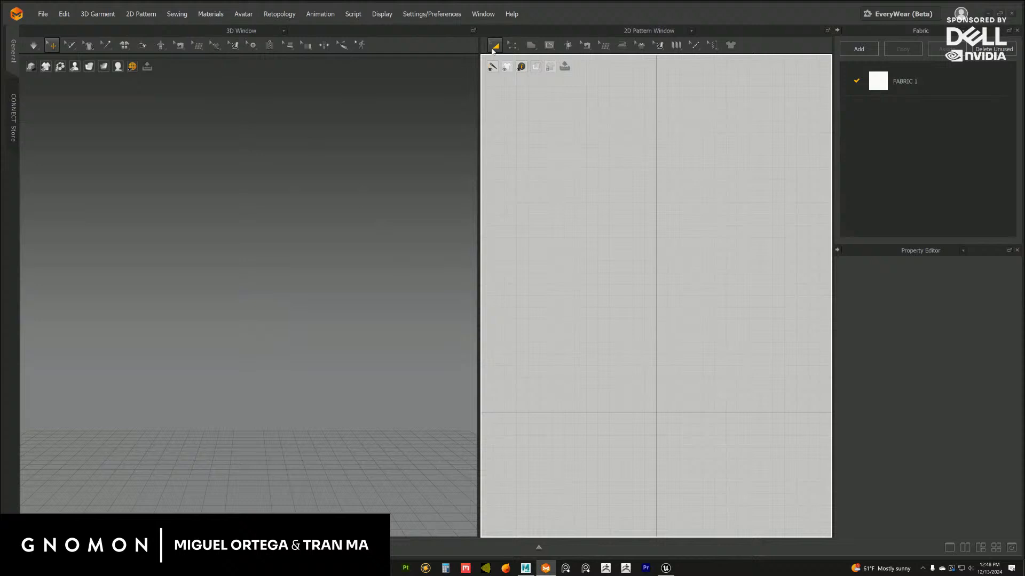
# Import the bay body blockout OBJ as an avatar with load type Open, cm (DAZ Studio) scale and 100%
pyautogui.click(43, 14)
pyautogui.moveTo(79, 97)
pyautogui.click(165, 110)
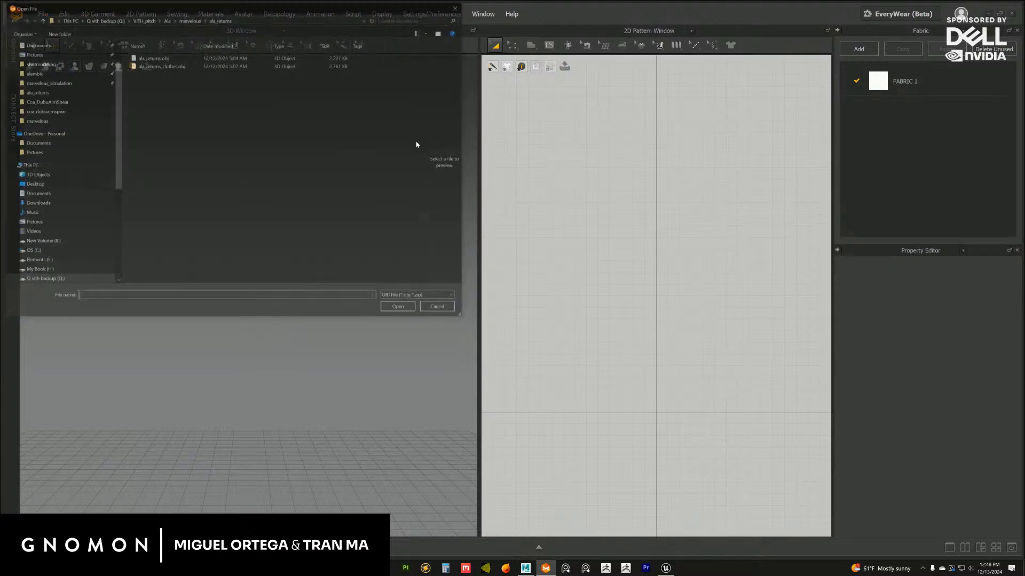
pyautogui.moveTo(376, 11); pyautogui.dragTo(444, 27)
pyautogui.moveTo(1014, 184); pyautogui.dragTo(1024, 179)
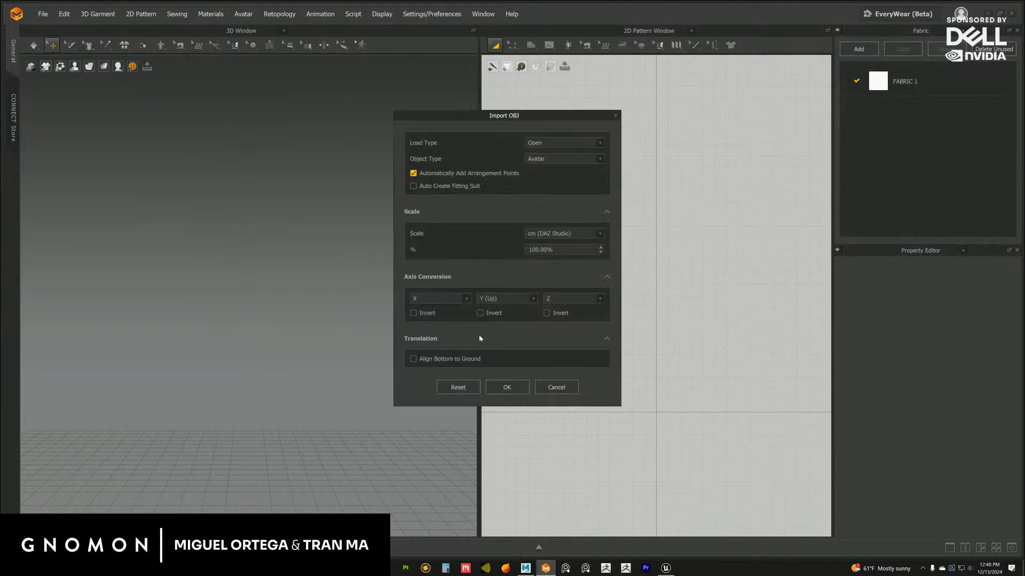
pyautogui.click(505, 388)
pyautogui.click(510, 330)
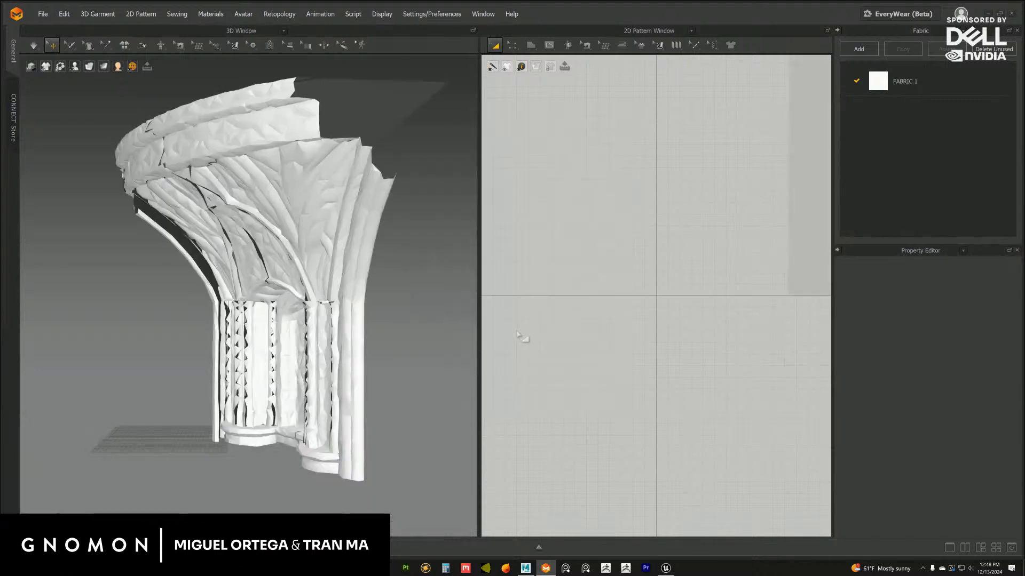
# Select the imported body mesh and set its material color to the muted grey-brown 7C7070
pyautogui.scroll(-10, 366, 322)
pyautogui.scroll(3, 397, 347)
pyautogui.scroll(5, 397, 347)
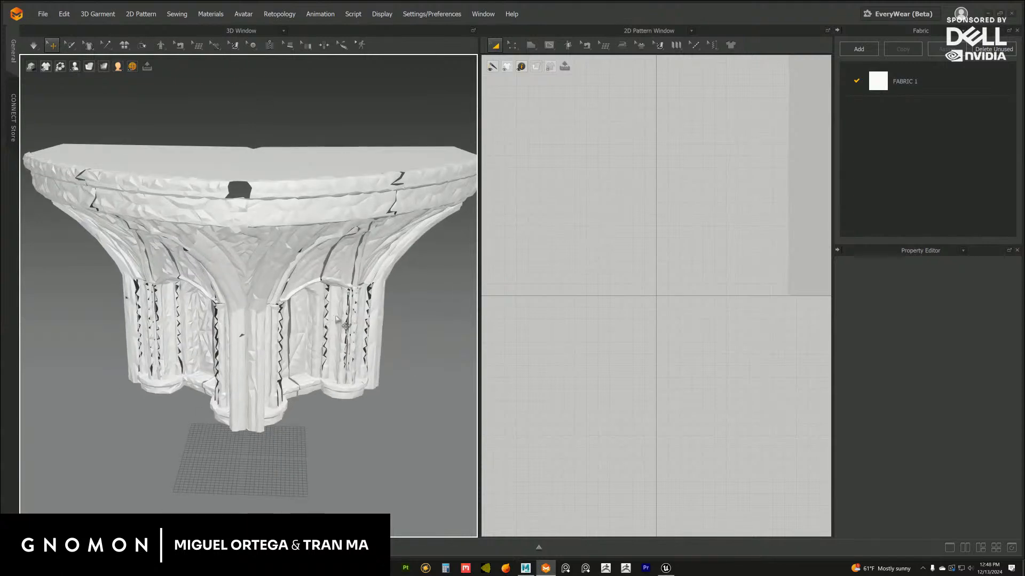
pyautogui.click(345, 292)
pyautogui.moveTo(335, 286); pyautogui.dragTo(339, 293, button='right')
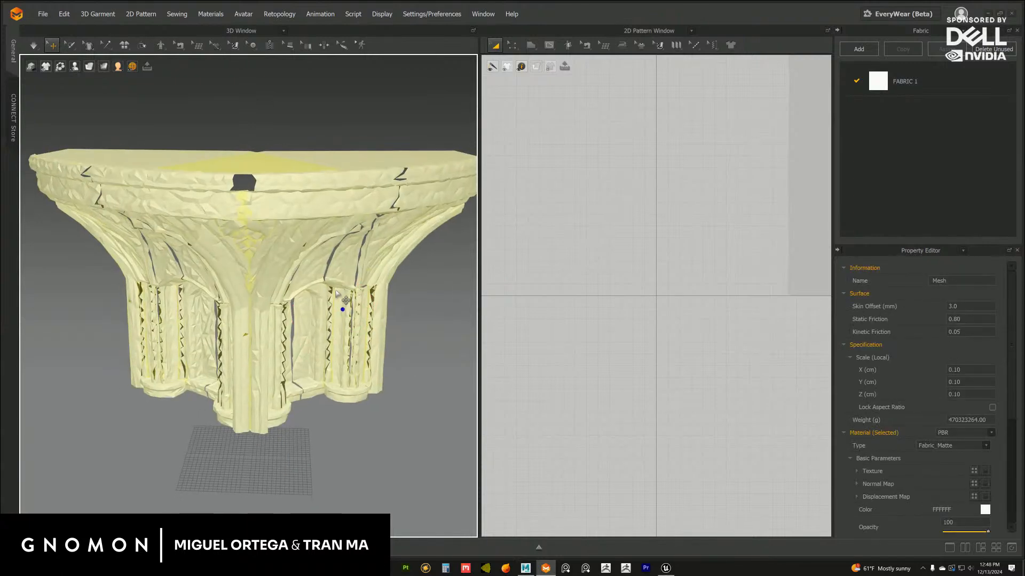
pyautogui.click(986, 509)
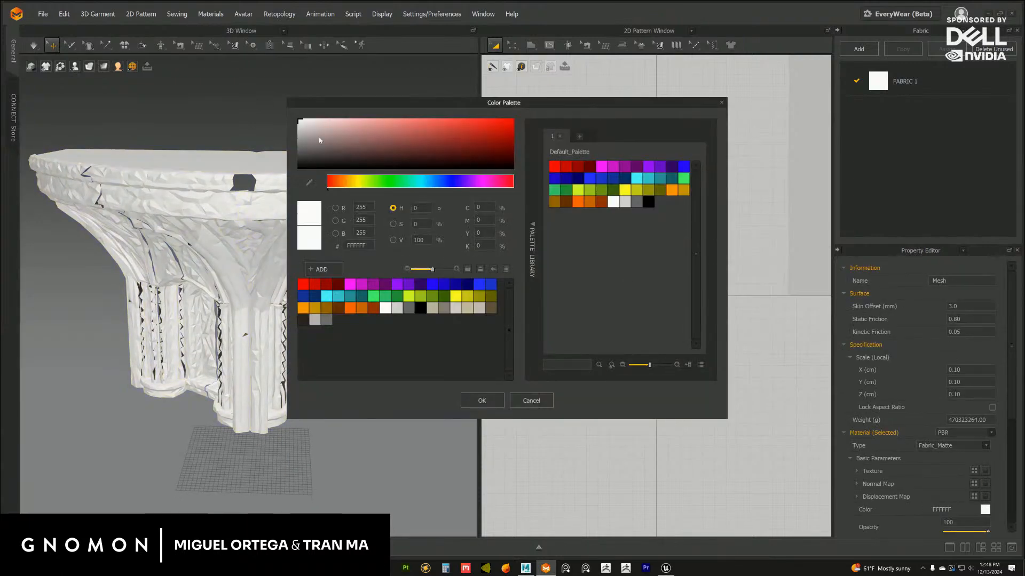
pyautogui.moveTo(321, 140)
pyautogui.mouseDown()
pyautogui.moveTo(292, 143)
pyautogui.moveTo(319, 144)
pyautogui.mouseUp()
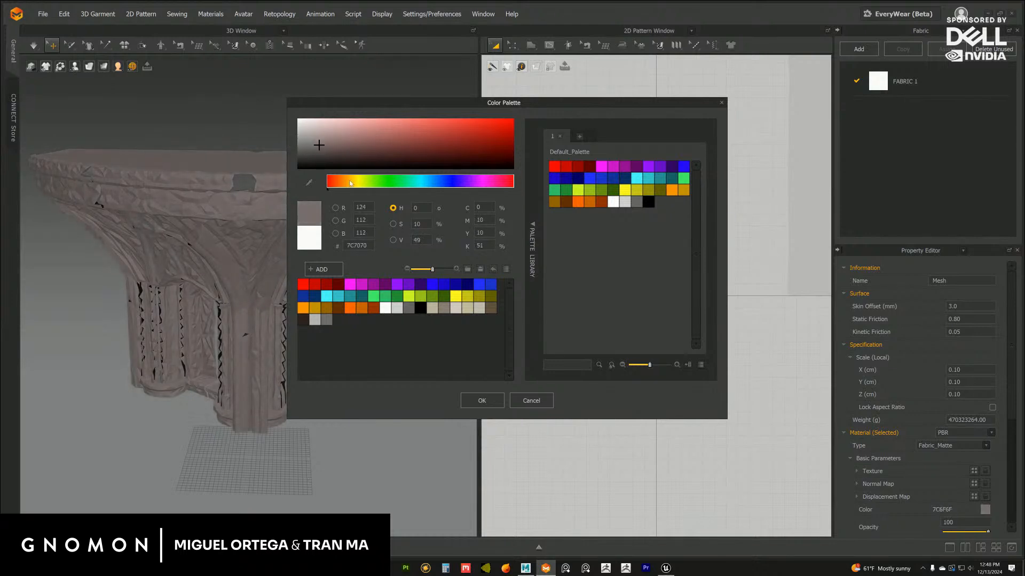
pyautogui.click(481, 400)
pyautogui.moveTo(451, 388); pyautogui.dragTo(336, 314, button='right')
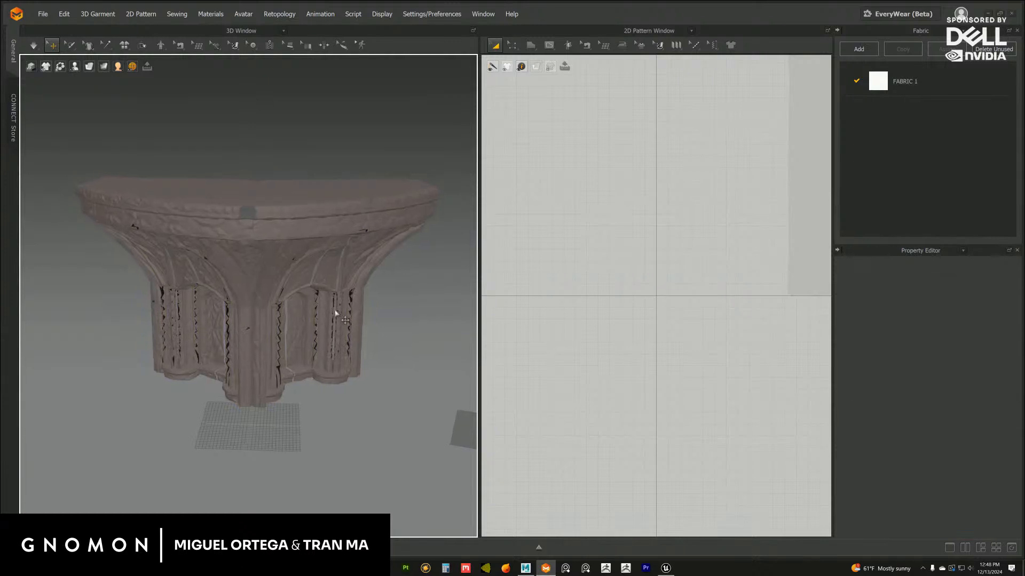
# Import the ledge blockout OBJ as an additional avatar with load type Add, cm (DAZ Studio) scale and 100%
pyautogui.click(43, 14)
pyautogui.moveTo(53, 103)
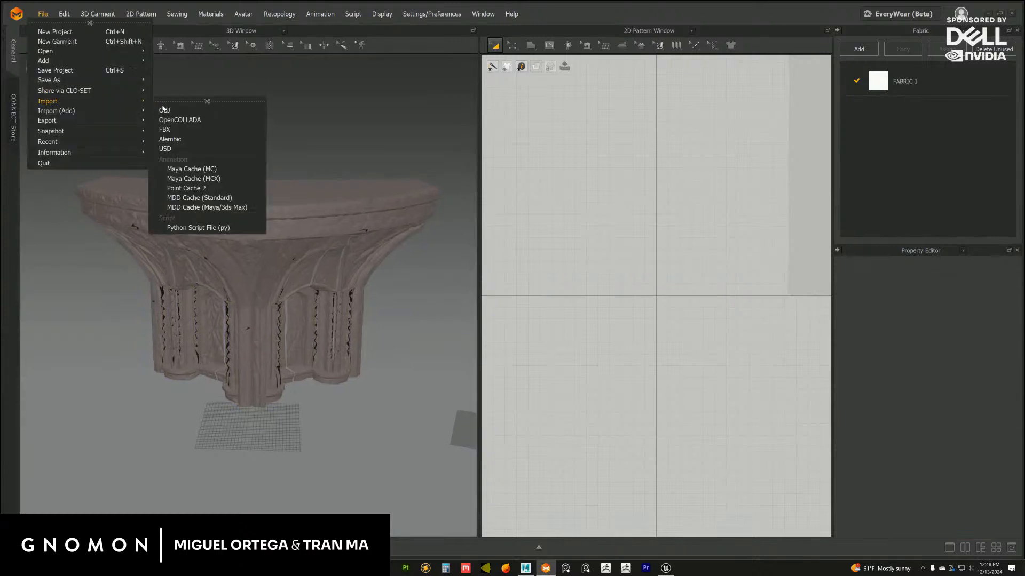
pyautogui.moveTo(98, 114)
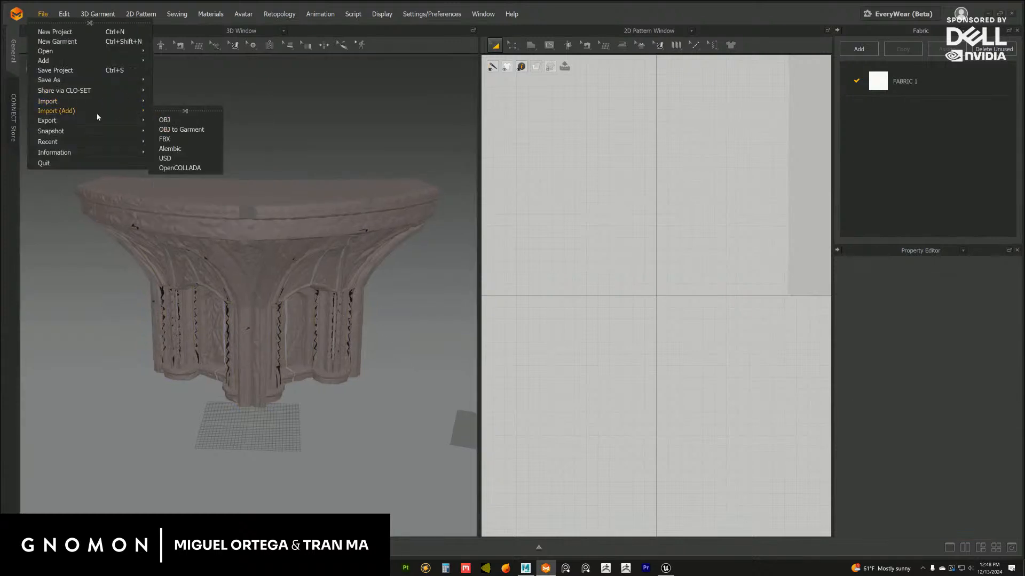
pyautogui.click(164, 120)
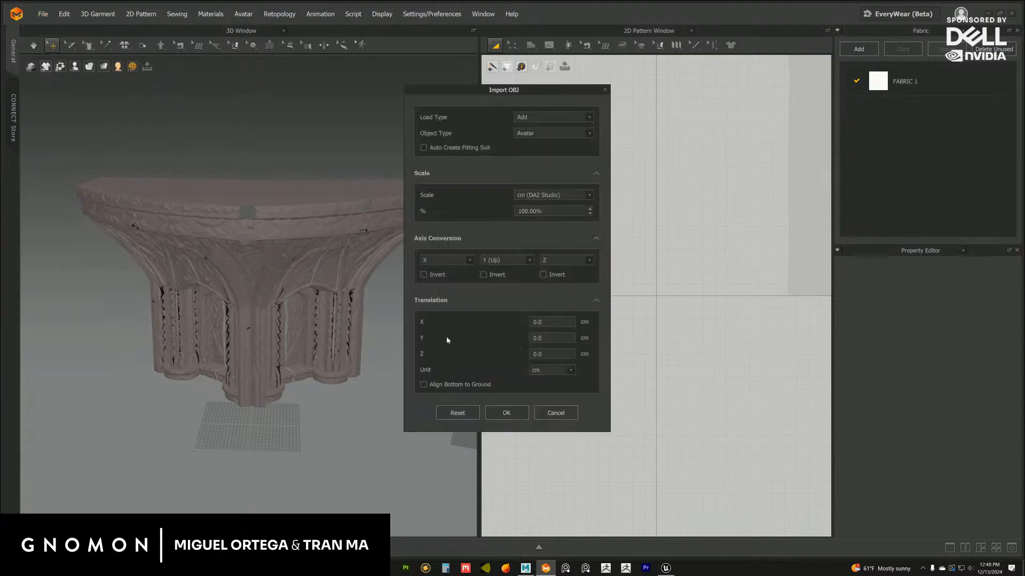
pyautogui.click(513, 414)
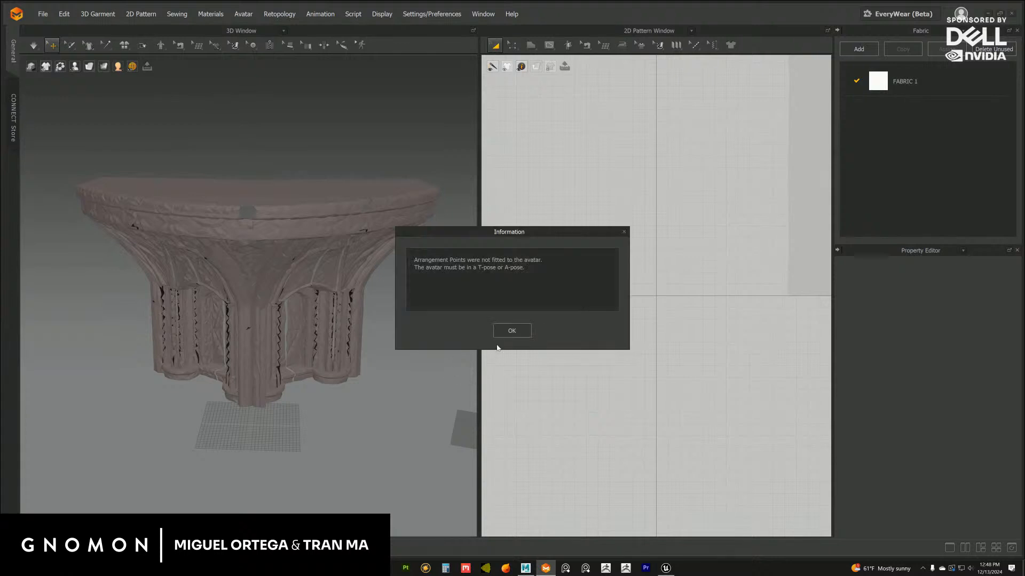
pyautogui.click(521, 333)
# Examine how the imported ledge sits on the bay body from several angles
pyautogui.click(394, 230)
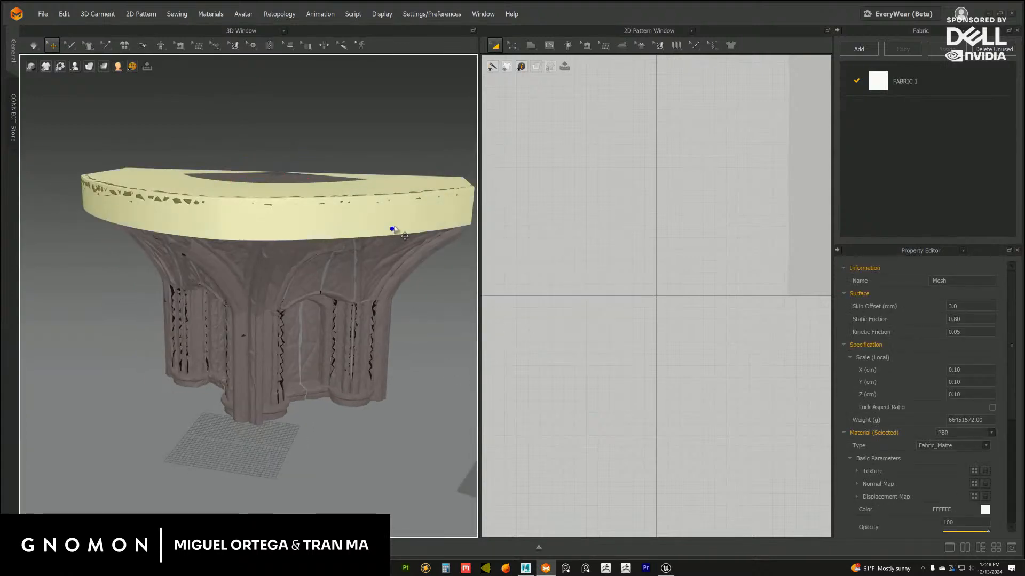
pyautogui.scroll(3, 396, 257)
pyautogui.moveTo(394, 259); pyautogui.dragTo(428, 321, button='right')
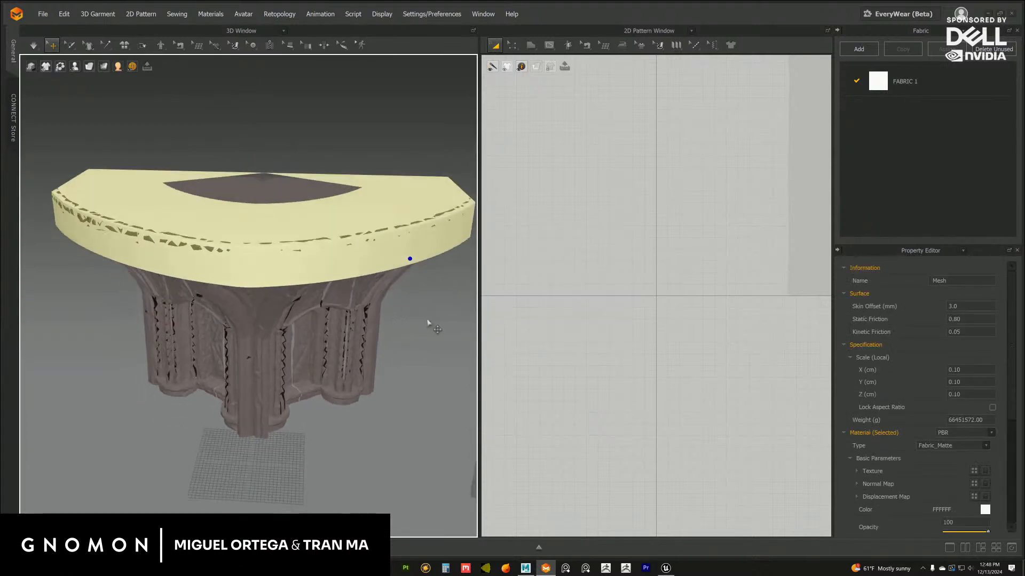
pyautogui.click(428, 341)
pyautogui.scroll(-6, 382, 307)
pyautogui.scroll(6, 382, 315)
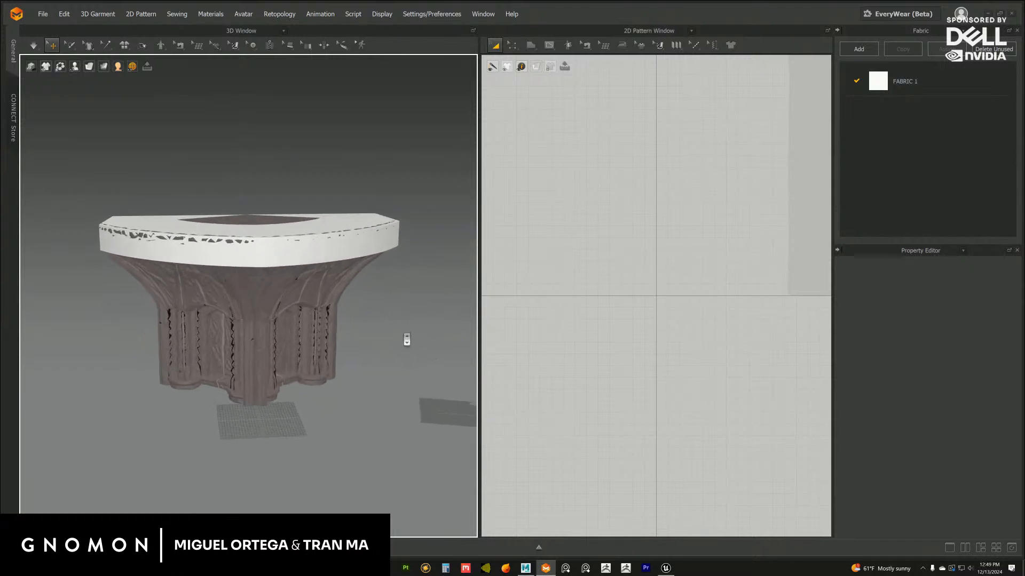
pyautogui.moveTo(351, 303); pyautogui.dragTo(356, 302, button='middle')
pyautogui.moveTo(651, 231); pyautogui.dragTo(565, 290, button='middle')
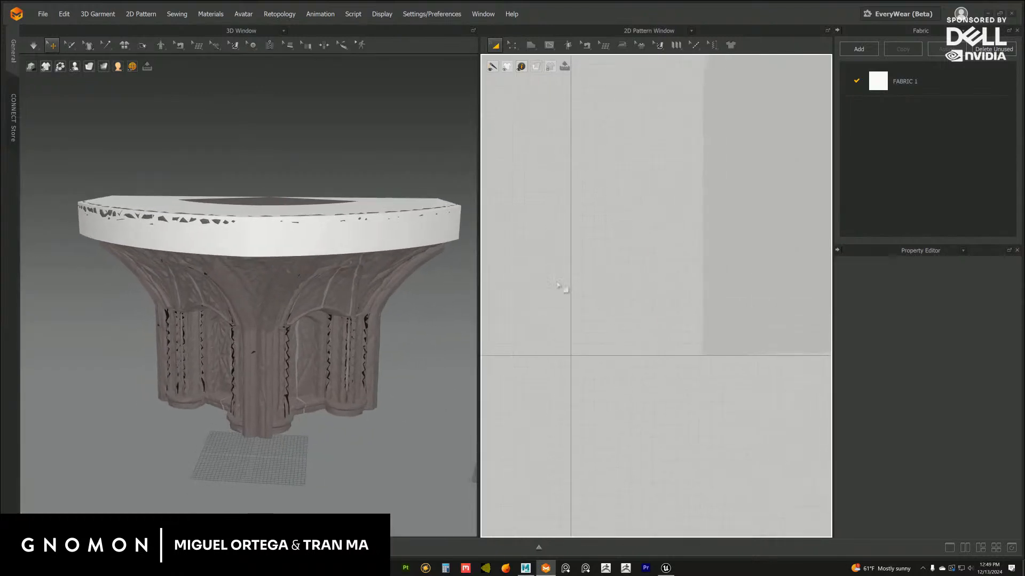
pyautogui.scroll(-3, 574, 285)
pyautogui.moveTo(376, 283); pyautogui.dragTo(385, 268, button='right')
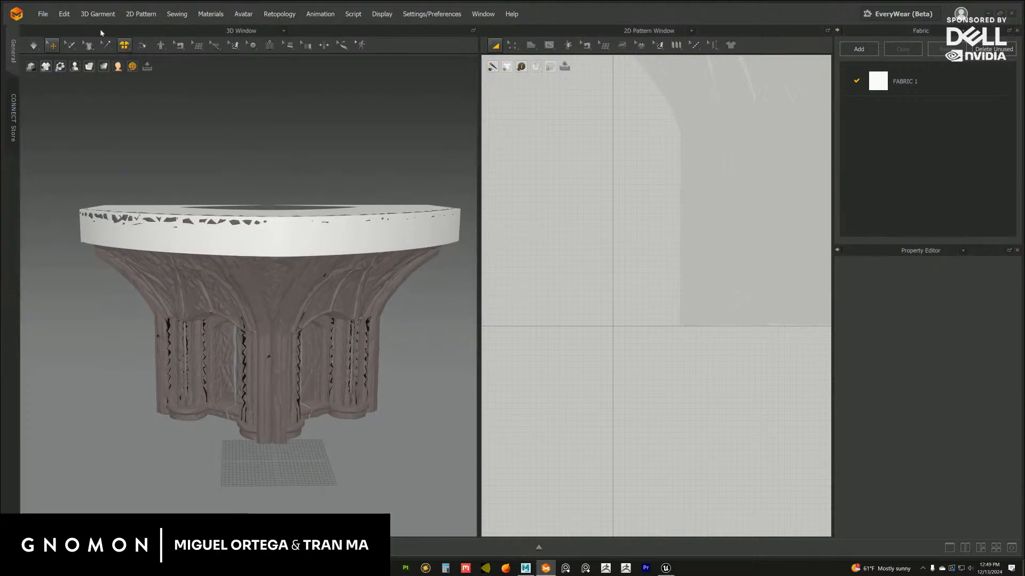
# Save the project as stage_rotunda in the Marvelous > Environment > Stage folder
pyautogui.click(41, 14)
pyautogui.moveTo(66, 81)
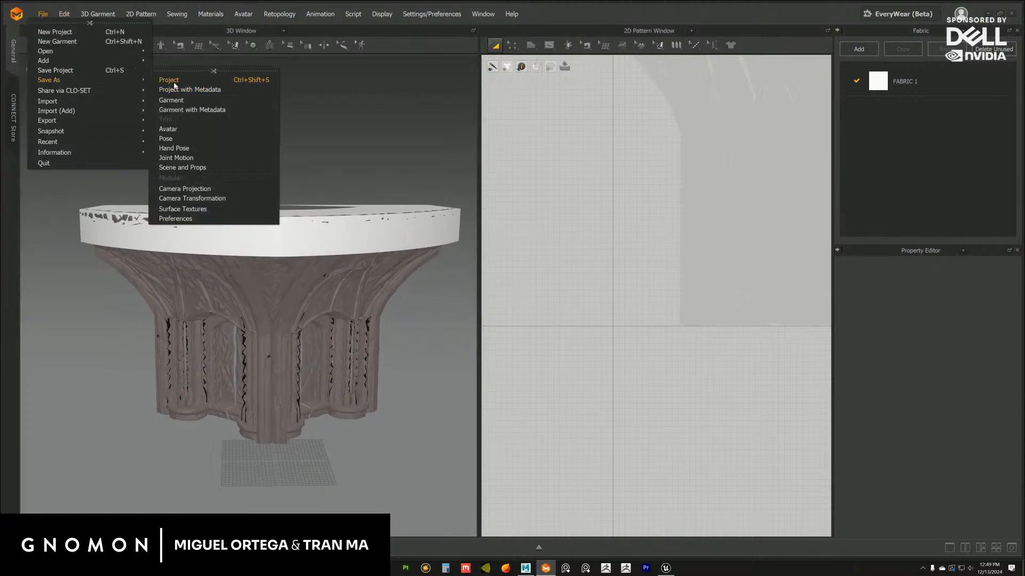
pyautogui.click(172, 81)
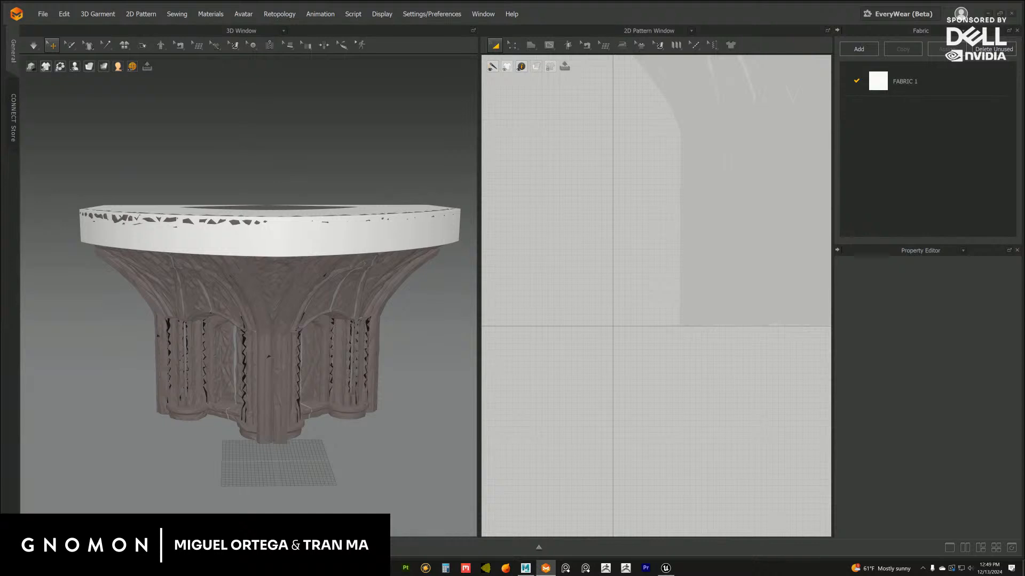
pyautogui.hotkey('ctrl', 's')
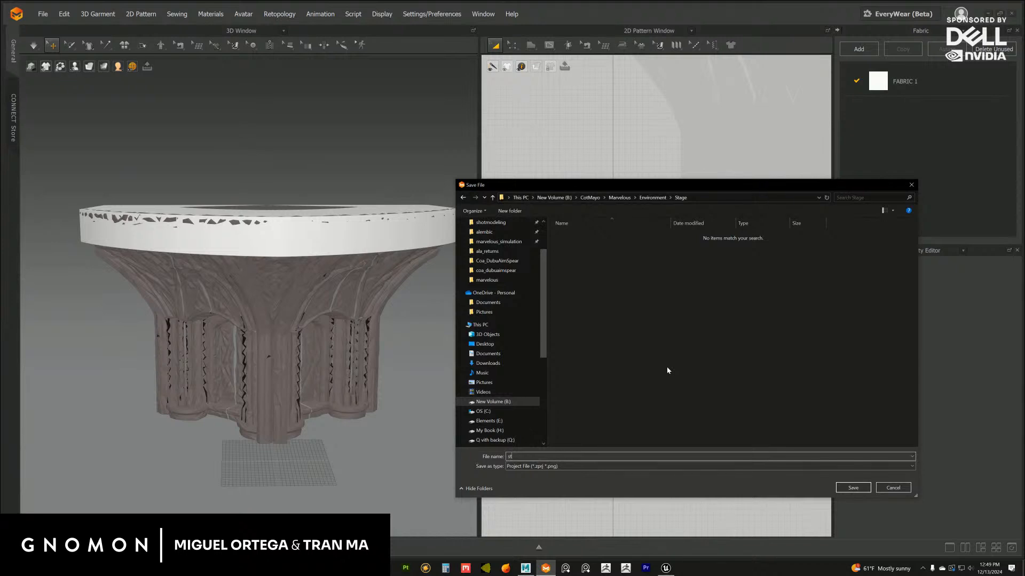
pyautogui.write('stage_rotunda_0')
pyautogui.press('Return')
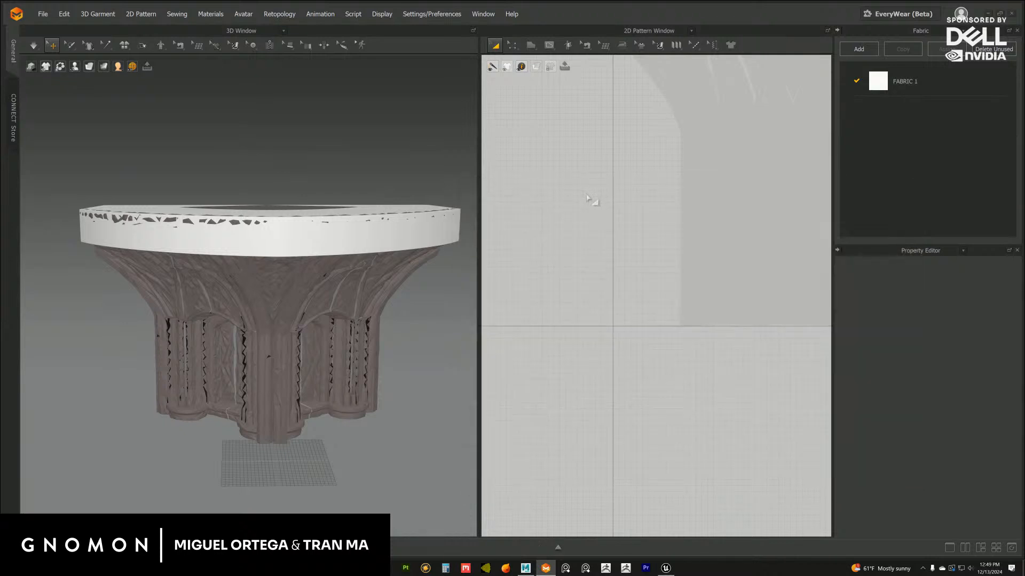
# Enlarge the 3D window at the expense of the 2D pattern window and inspect the ledge and body meshes up close
pyautogui.moveTo(292, 213); pyautogui.dragTo(403, 231, button='right')
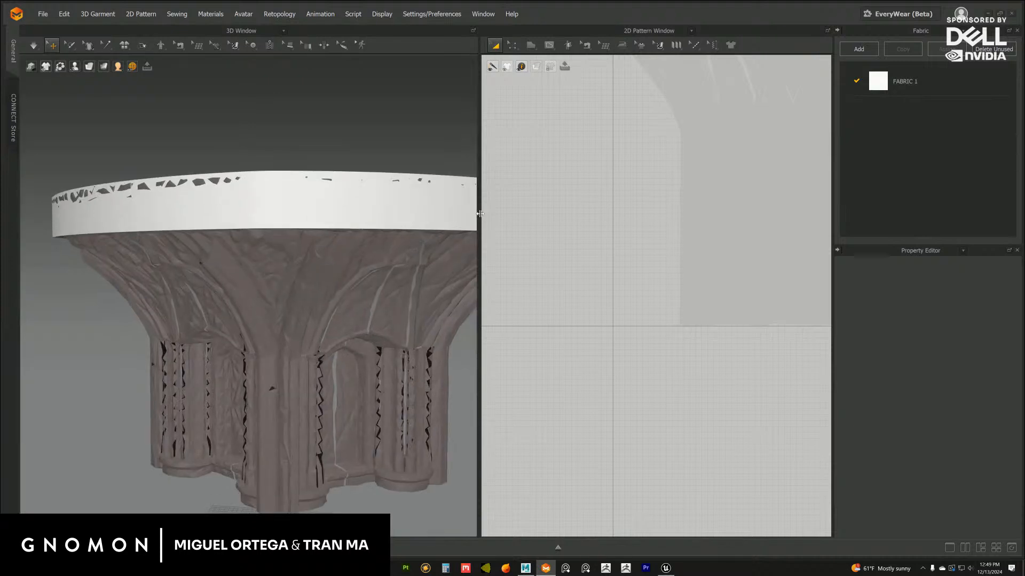
pyautogui.moveTo(479, 216); pyautogui.dragTo(564, 218)
pyautogui.moveTo(447, 222); pyautogui.dragTo(328, 273, button='right')
pyautogui.click(358, 240)
pyautogui.scroll(5, 266, 296)
pyautogui.moveTo(565, 187); pyautogui.dragTo(653, 203)
pyautogui.moveTo(411, 222); pyautogui.dragTo(444, 235, button='right')
pyautogui.moveTo(216, 202)
pyautogui.mouseDown(button='right')
pyautogui.moveTo(230, 215)
pyautogui.moveTo(216, 202)
pyautogui.mouseUp(button='right')
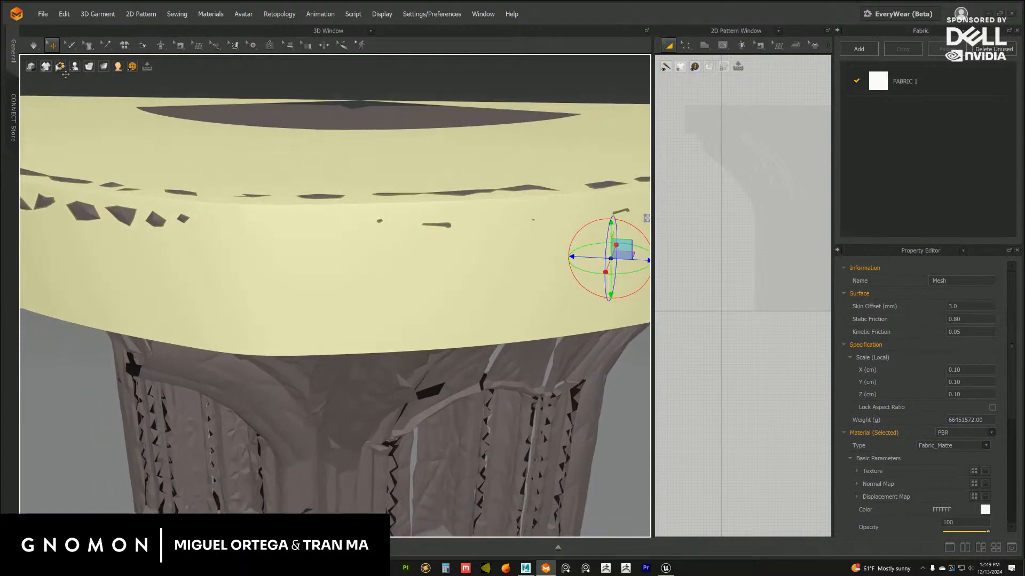
pyautogui.click(238, 374)
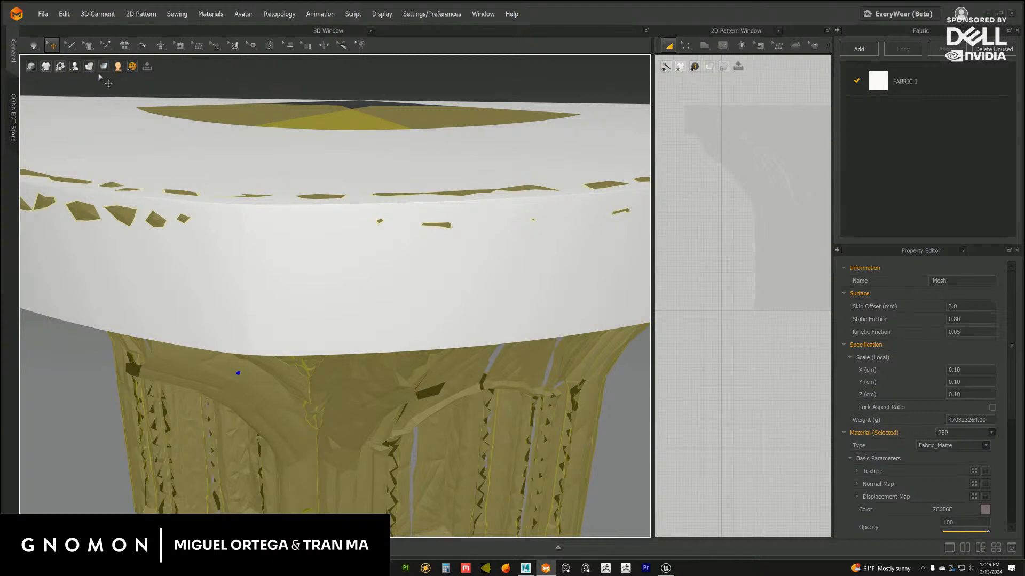
pyautogui.scroll(-10, 184, 146)
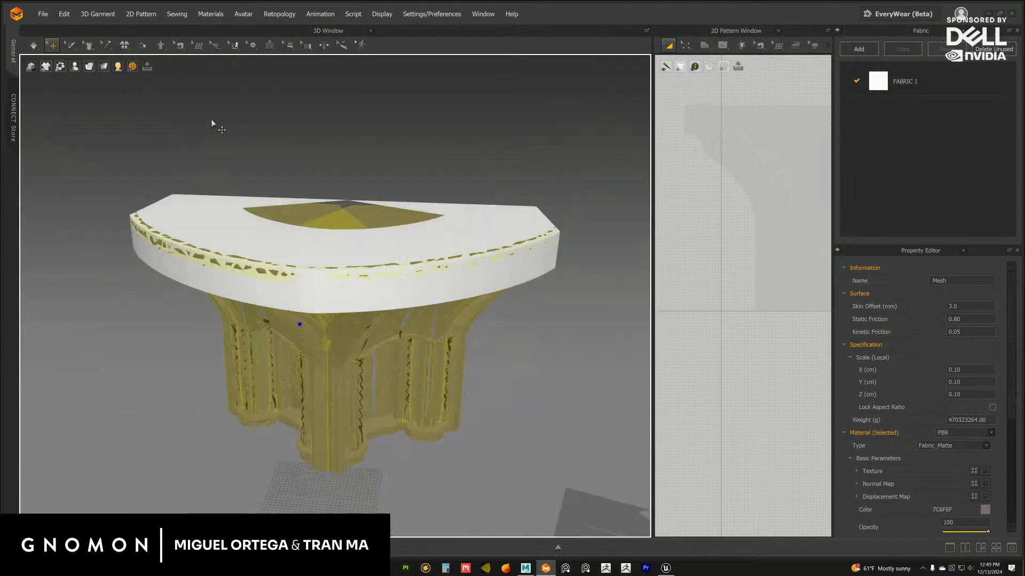
pyautogui.click(213, 126)
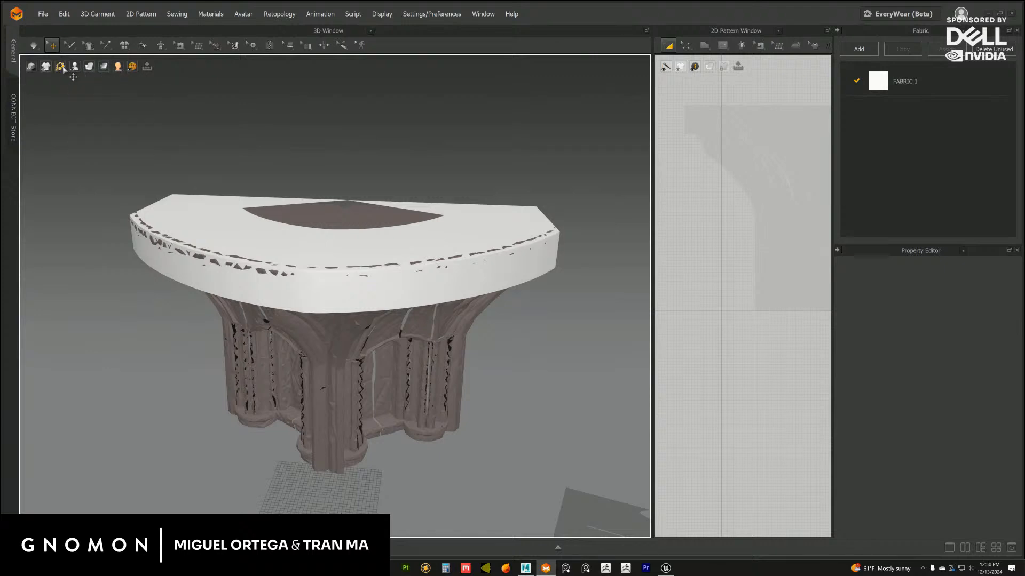
# Switch the avatar display style to Mesh to show the ledge and body as wireframes
pyautogui.moveTo(77, 69)
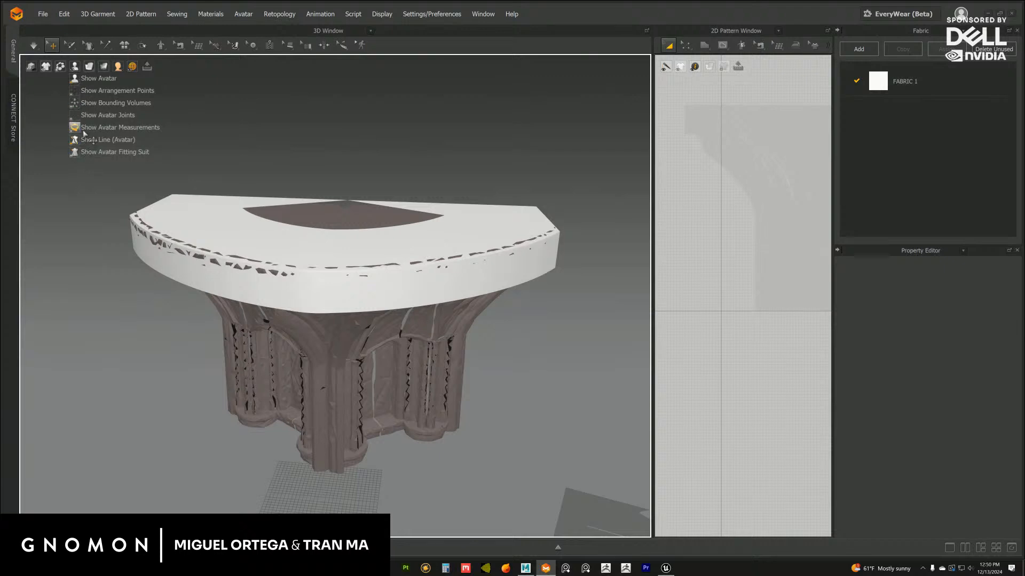
pyautogui.moveTo(116, 68)
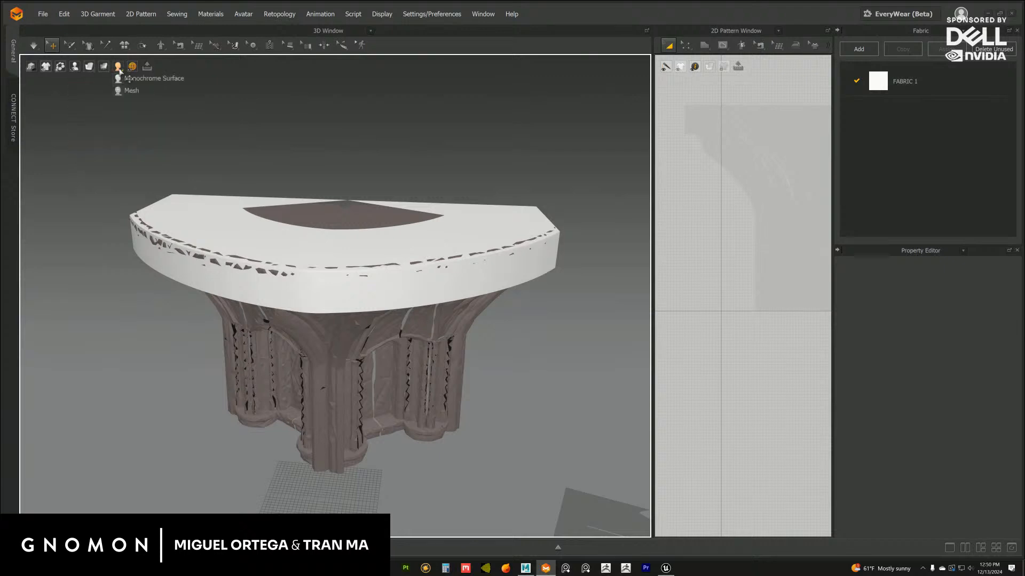
pyautogui.click(130, 91)
pyautogui.scroll(5, 279, 220)
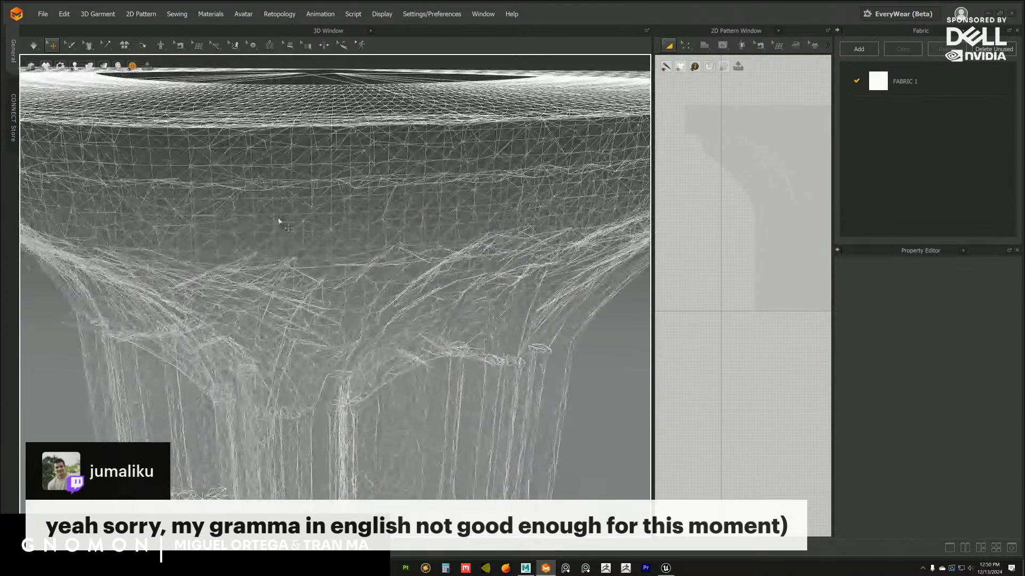
pyautogui.scroll(-5, 279, 221)
# Delete the bay body avatar beneath the ledge from the scene
pyautogui.click(278, 291)
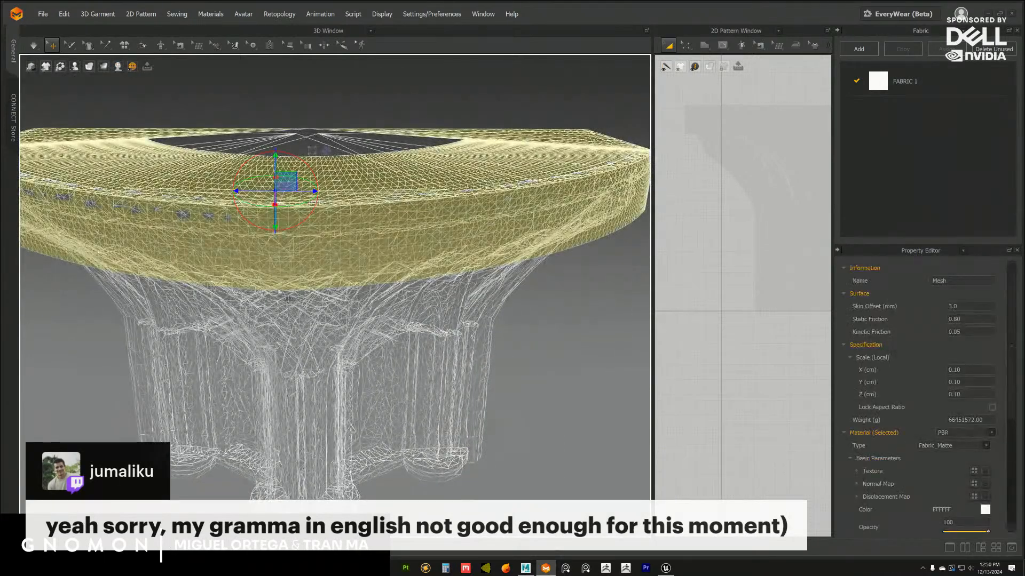
pyautogui.click(287, 311)
pyautogui.moveTo(278, 291); pyautogui.dragTo(288, 315, button='right')
pyautogui.press('Delete')
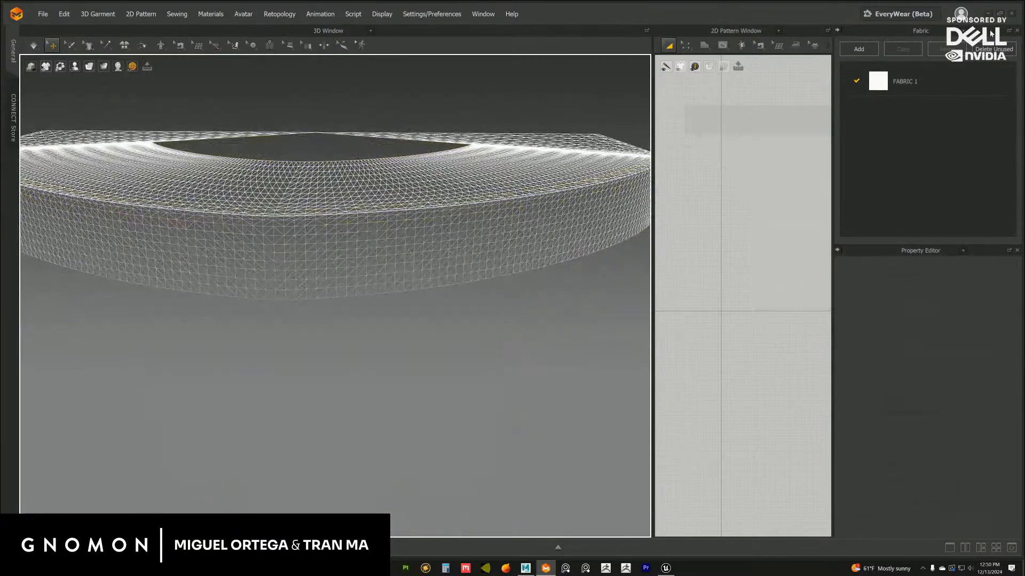
# Examine the ledge's wireframe topology up close along its upper front edge
pyautogui.scroll(4, 283, 251)
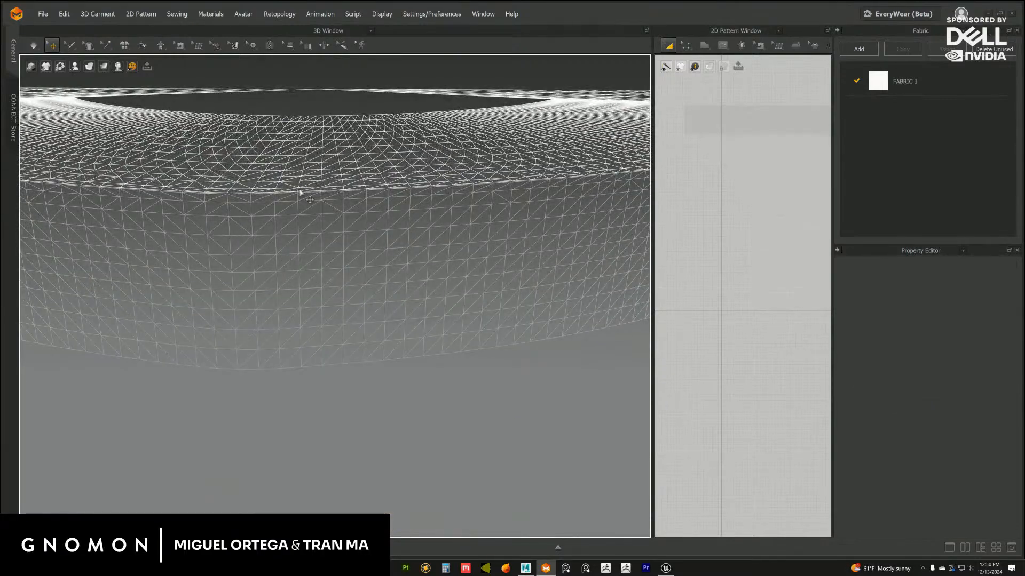
pyautogui.click(300, 192)
pyautogui.moveTo(299, 201); pyautogui.dragTo(254, 261, button='right')
pyautogui.click(350, 451)
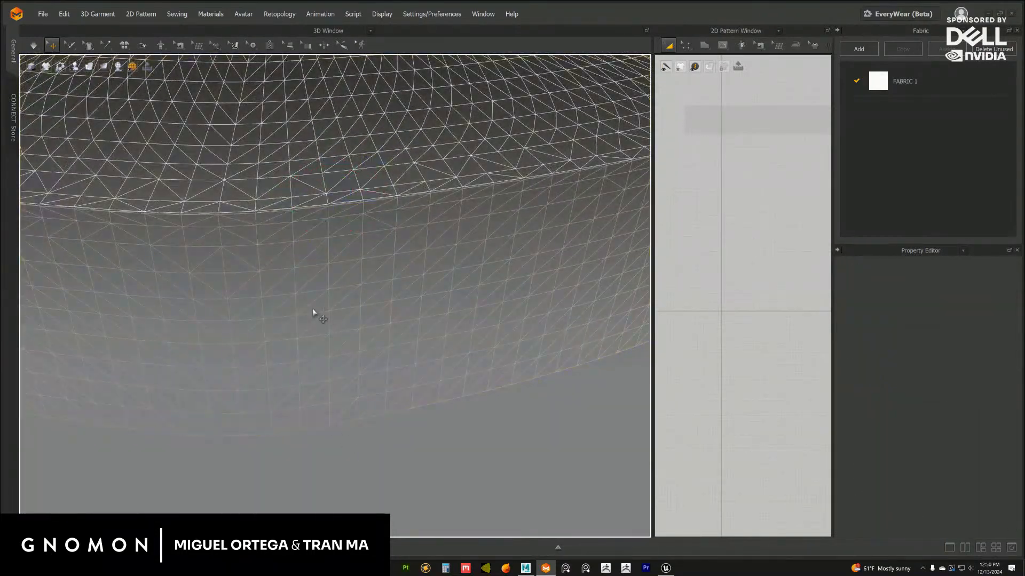
pyautogui.click(314, 314)
pyautogui.moveTo(309, 299); pyautogui.dragTo(315, 203, button='right')
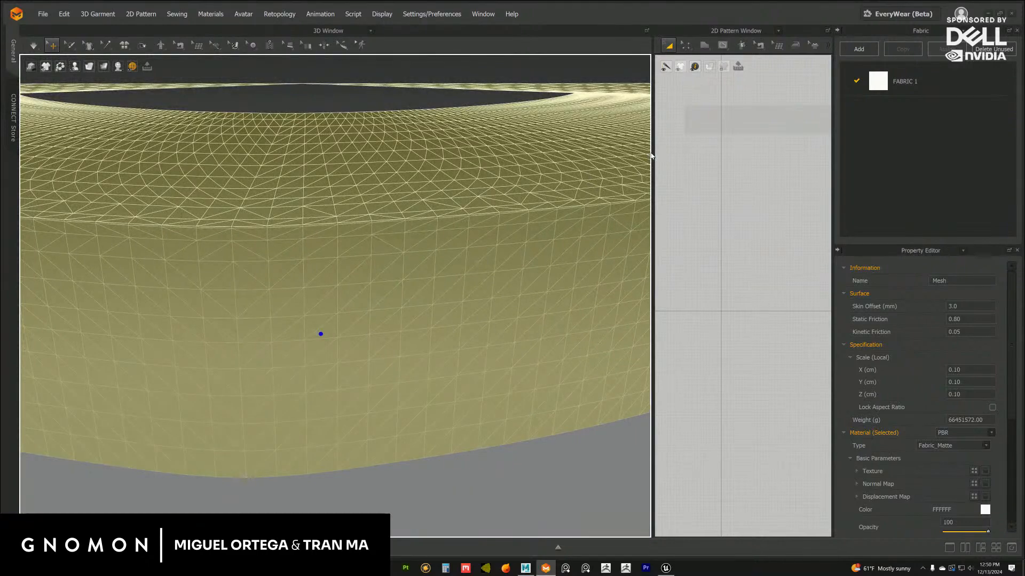
pyautogui.moveTo(652, 154); pyautogui.dragTo(634, 156)
pyautogui.moveTo(332, 222); pyautogui.dragTo(343, 226, button='middle')
pyautogui.scroll(1, 330, 244)
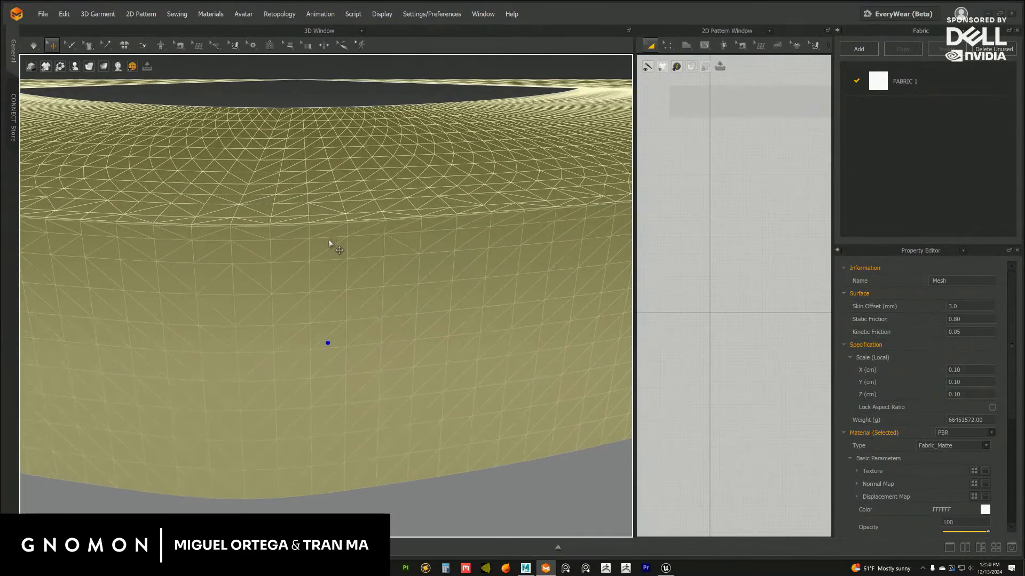
pyautogui.moveTo(329, 244); pyautogui.dragTo(277, 244, button='right')
pyautogui.click(329, 401)
pyautogui.scroll(3, 317, 321)
pyautogui.moveTo(276, 245); pyautogui.dragTo(247, 302, button='middle')
pyautogui.moveTo(247, 302); pyautogui.dragTo(314, 297, button='right')
# Detach the Line tools as a floating palette over the 3D window, near the ledge's upper edge
pyautogui.scroll(5, 270, 296)
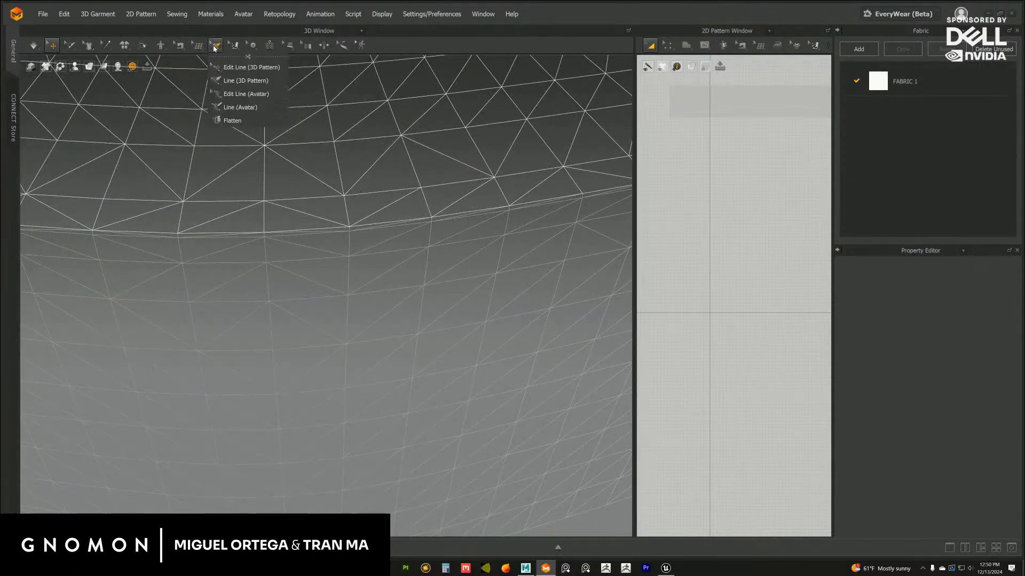
pyautogui.click(228, 57)
pyautogui.moveTo(252, 63); pyautogui.dragTo(576, 134)
pyautogui.scroll(-8, 362, 162)
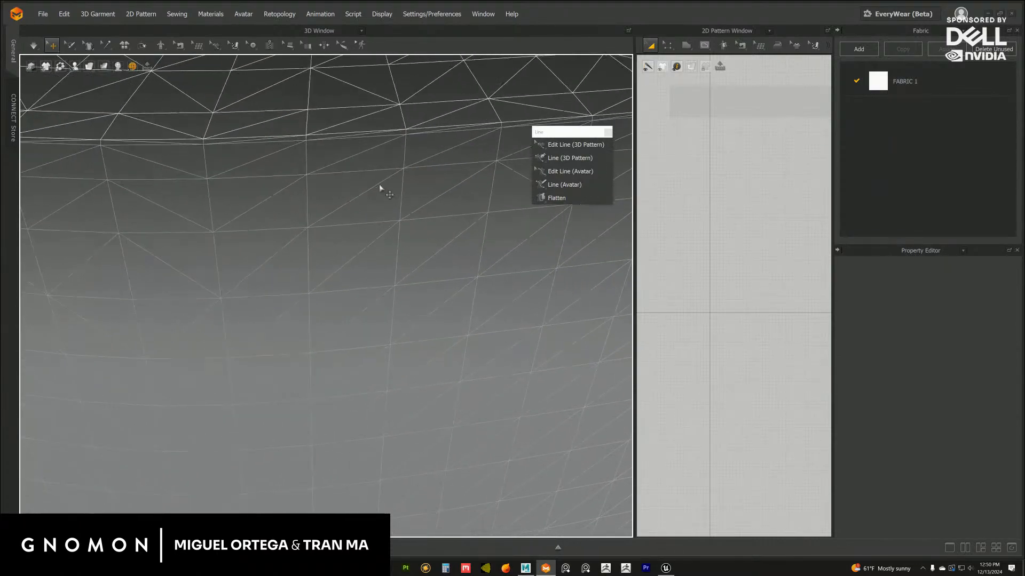
pyautogui.scroll(6, 357, 205)
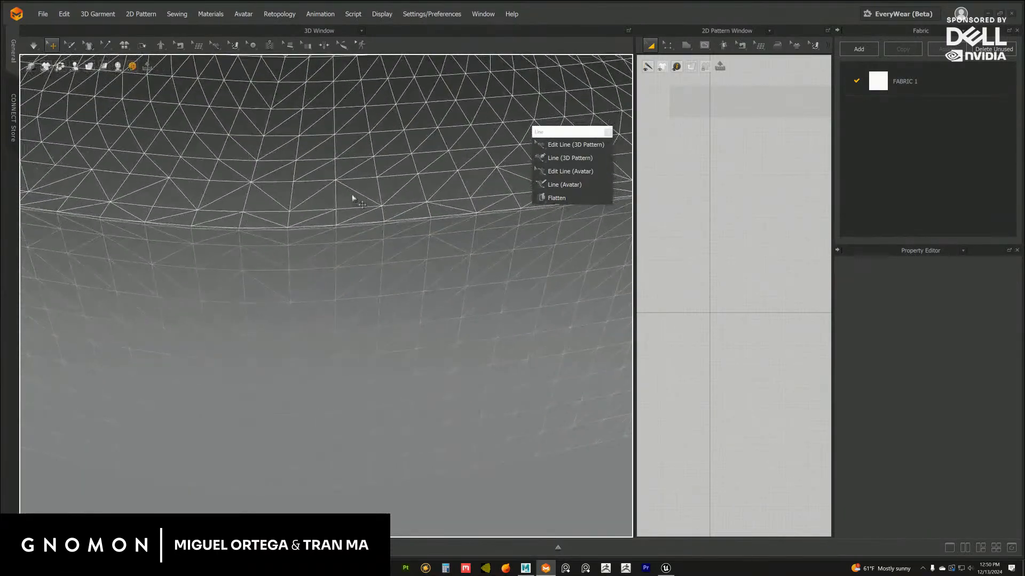
pyautogui.scroll(5, 358, 205)
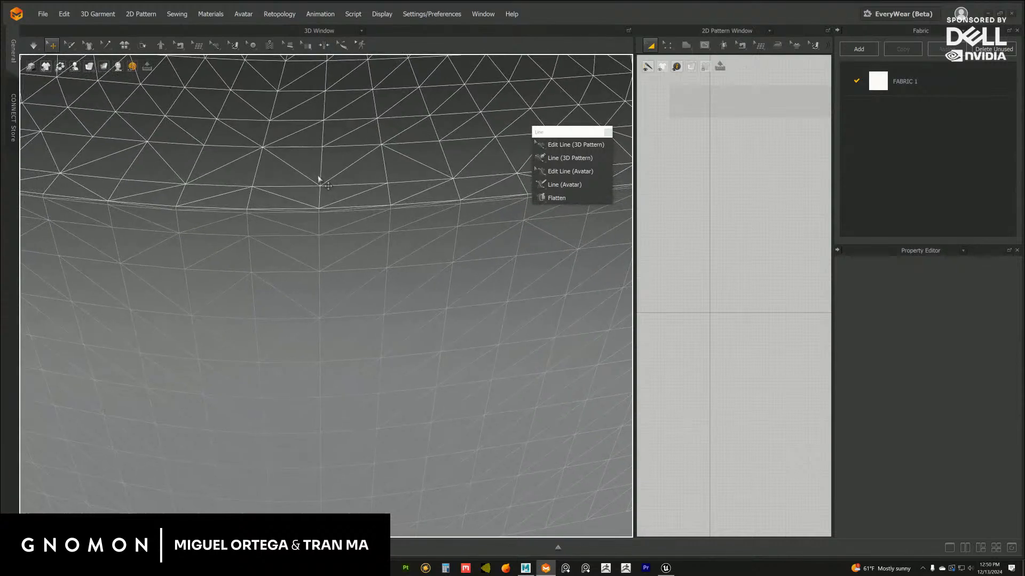
# Trace a line vertex by vertex along the ledge's upper front edge with the Line (Avatar) tool, starting near the middle
pyautogui.click(561, 185)
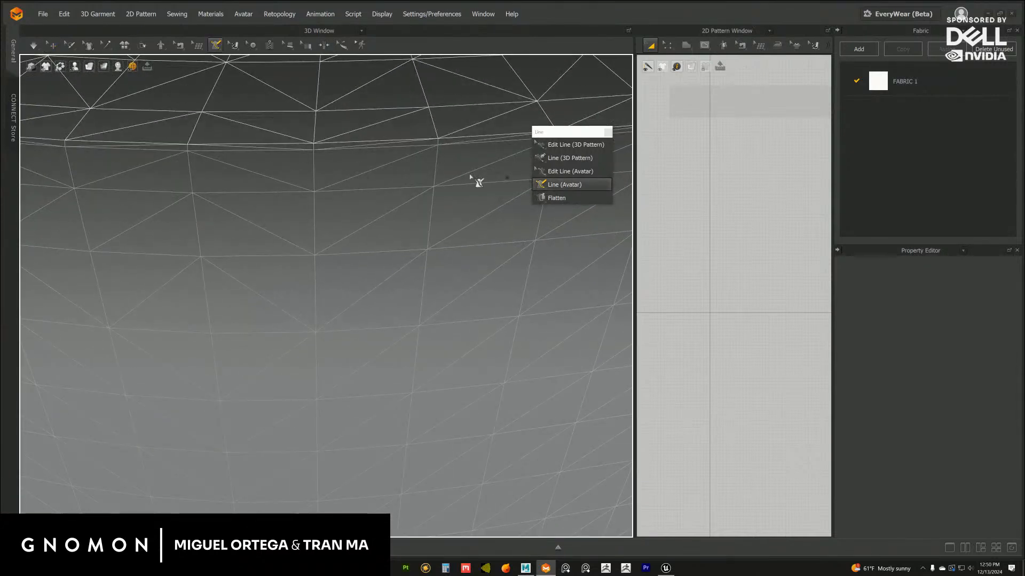
pyautogui.click(187, 145)
pyautogui.click(313, 143)
pyautogui.click(438, 140)
pyautogui.moveTo(463, 148); pyautogui.dragTo(412, 158, button='right')
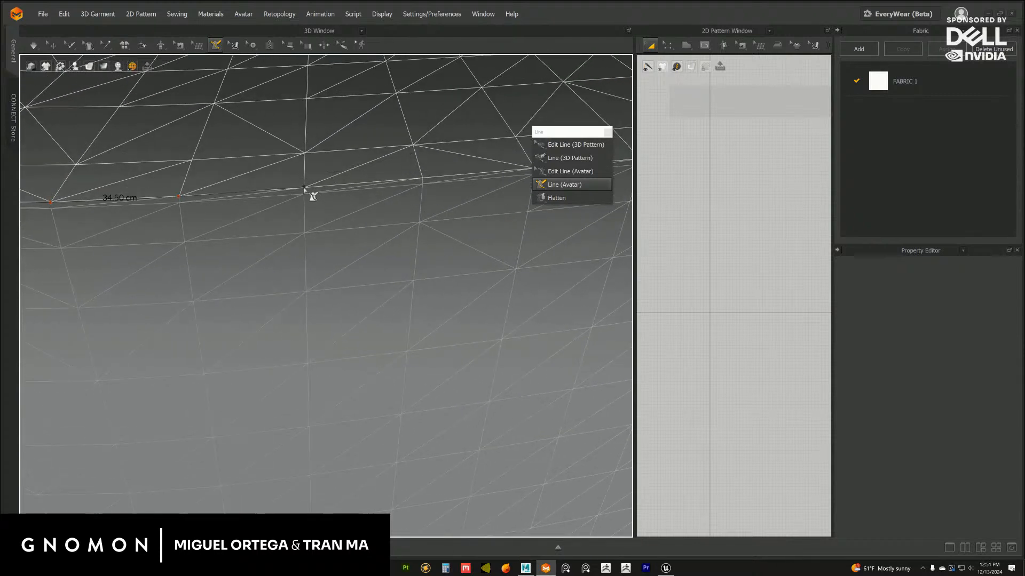
pyautogui.click(304, 188)
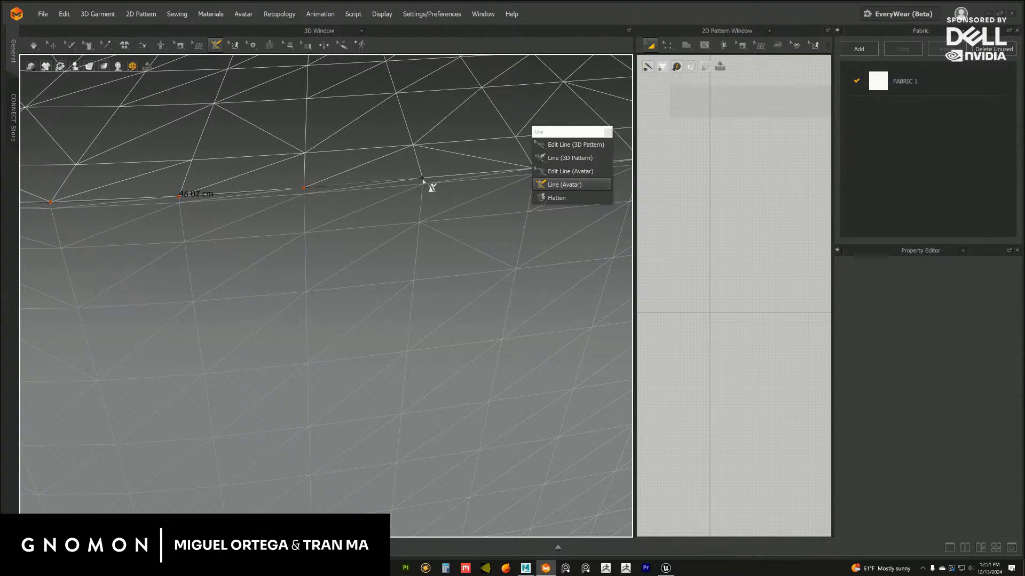
pyautogui.moveTo(450, 190); pyautogui.dragTo(368, 190, button='right')
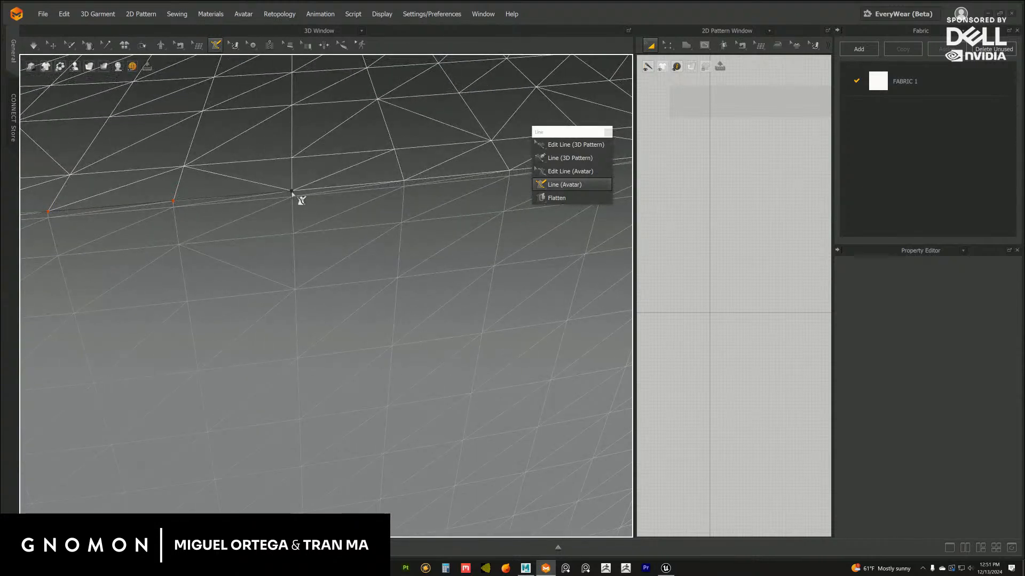
pyautogui.click(404, 182)
pyautogui.moveTo(415, 178); pyautogui.dragTo(366, 182, button='right')
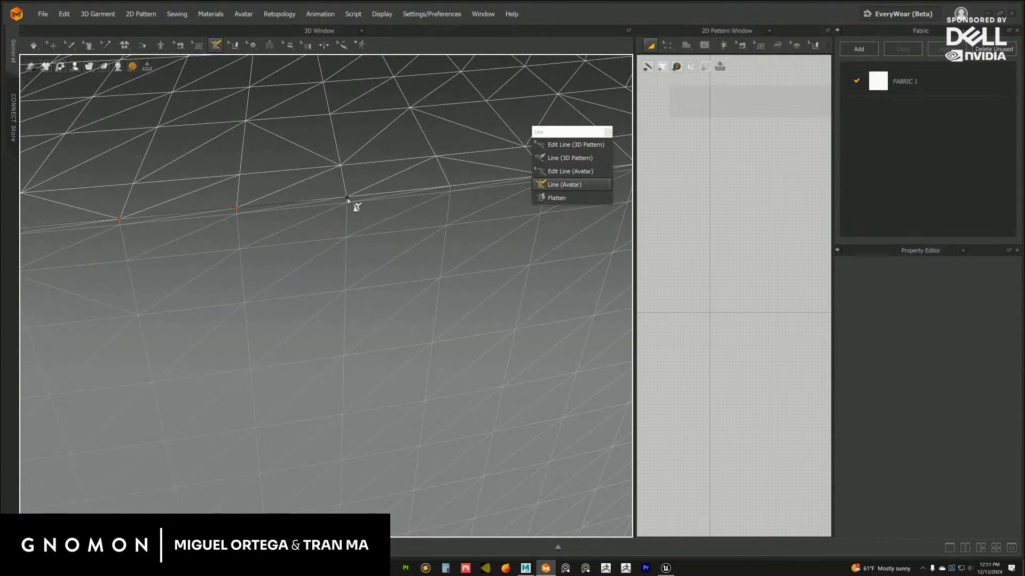
pyautogui.moveTo(414, 199); pyautogui.dragTo(355, 206, button='right')
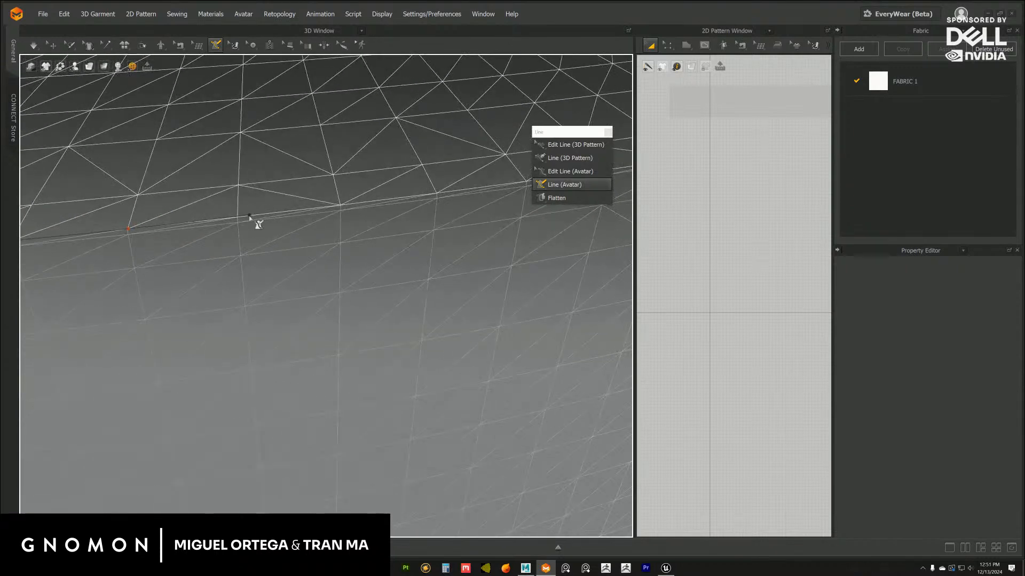
pyautogui.click(237, 218)
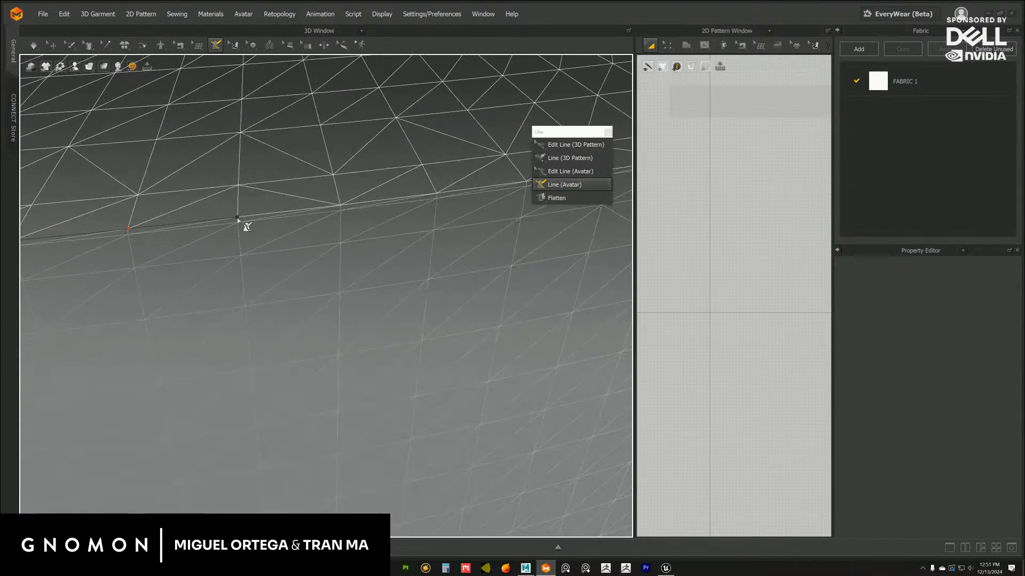
pyautogui.click(339, 205)
pyautogui.moveTo(442, 199); pyautogui.dragTo(407, 209, button='right')
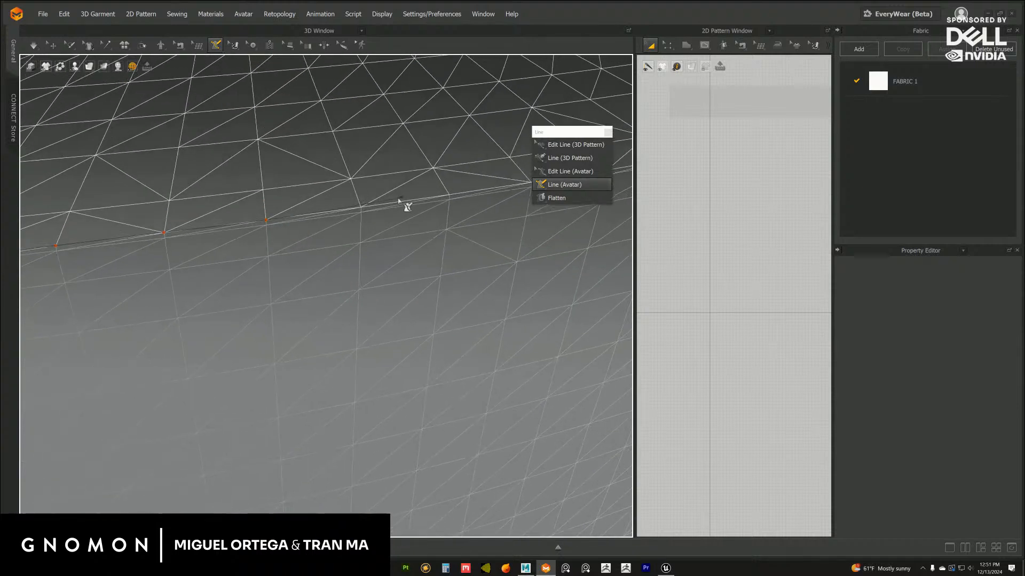
pyautogui.click(359, 207)
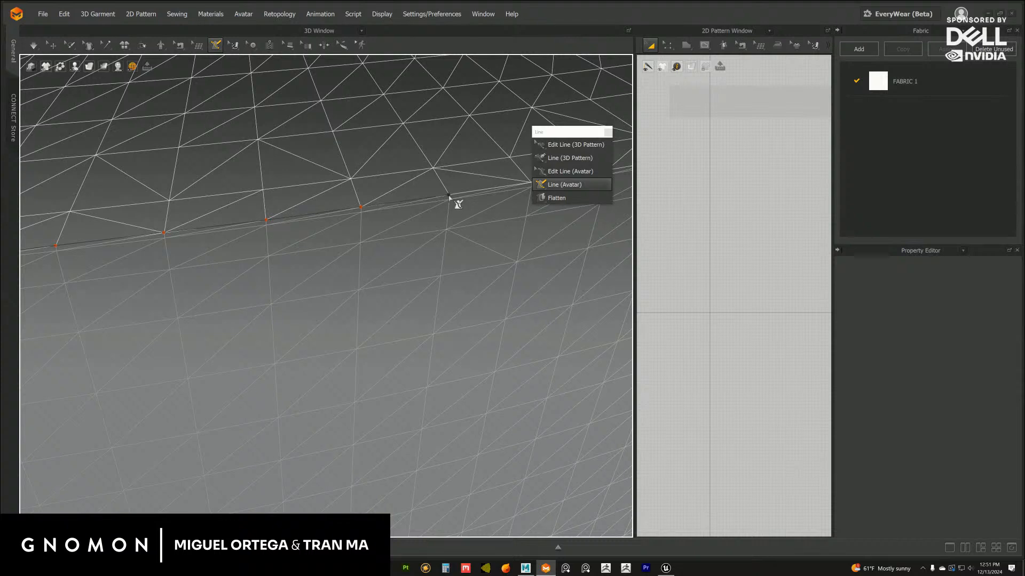
pyautogui.moveTo(448, 196); pyautogui.dragTo(414, 201, button='right')
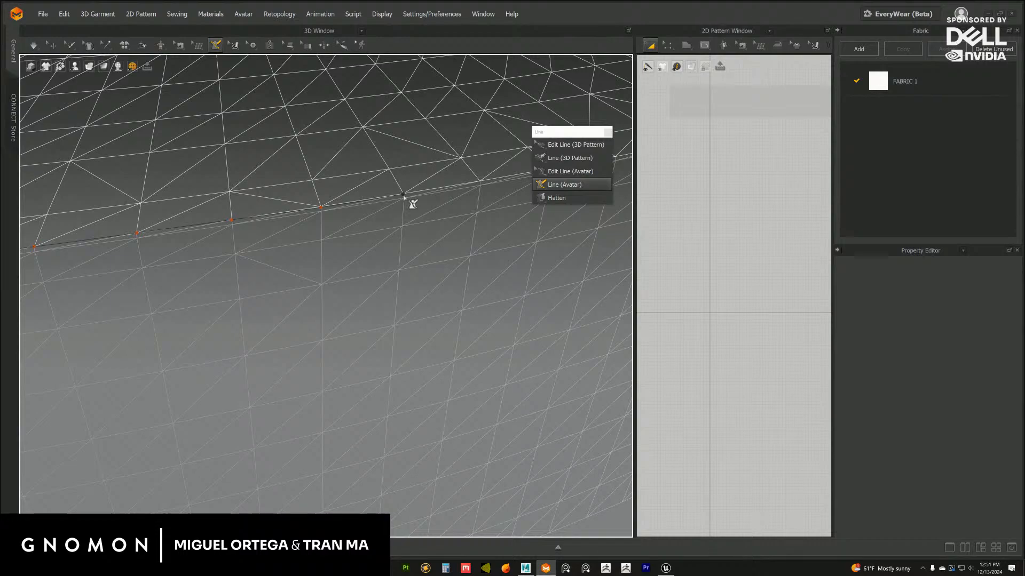
pyautogui.doubleClick(403, 196)
# Try to continue the traced line along the ledge edge, discard it and close the floating Line palette
pyautogui.scroll(-6, 359, 279)
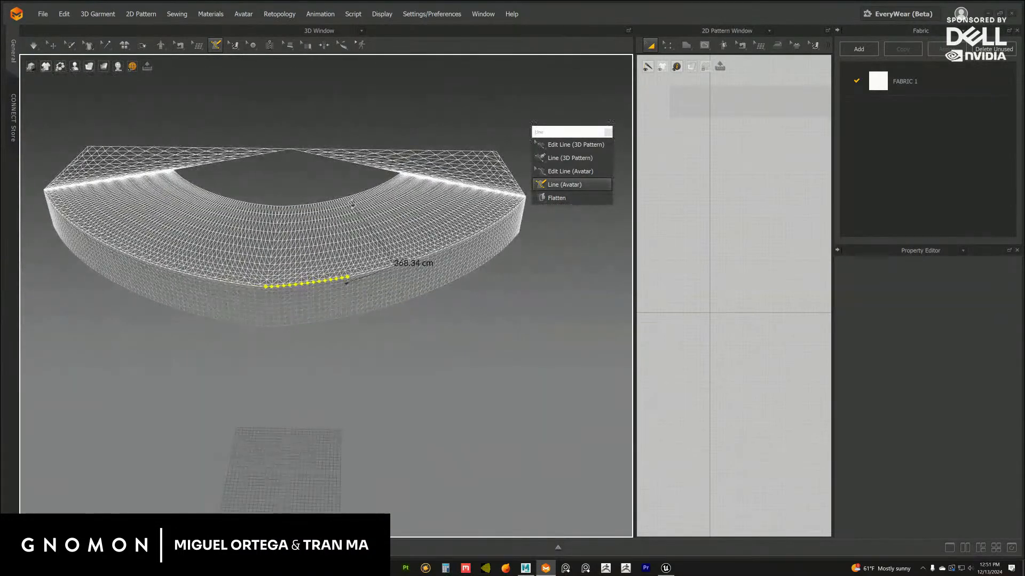
pyautogui.moveTo(352, 204); pyautogui.dragTo(366, 222, button='right')
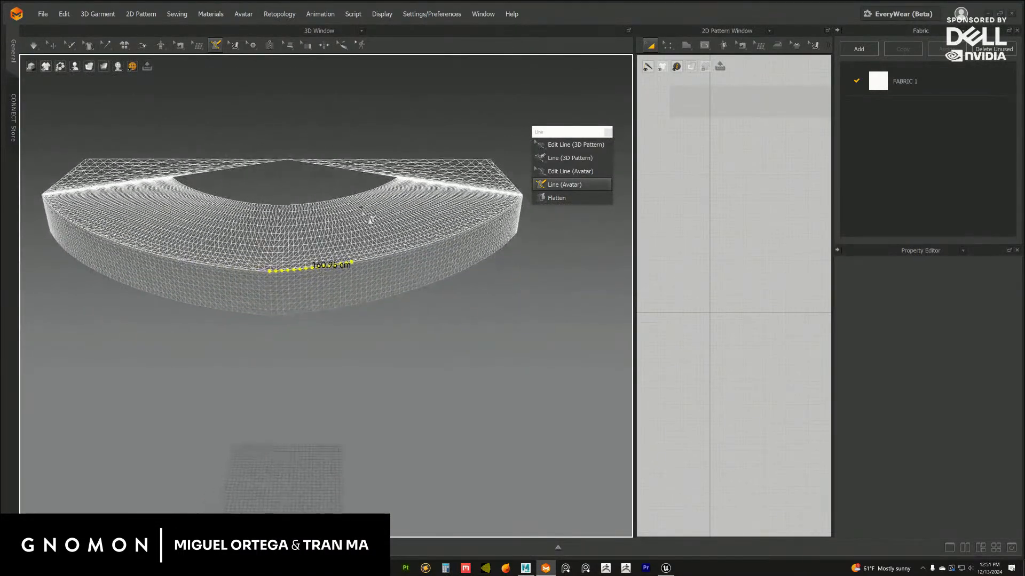
pyautogui.scroll(5, 369, 224)
pyautogui.scroll(5, 344, 251)
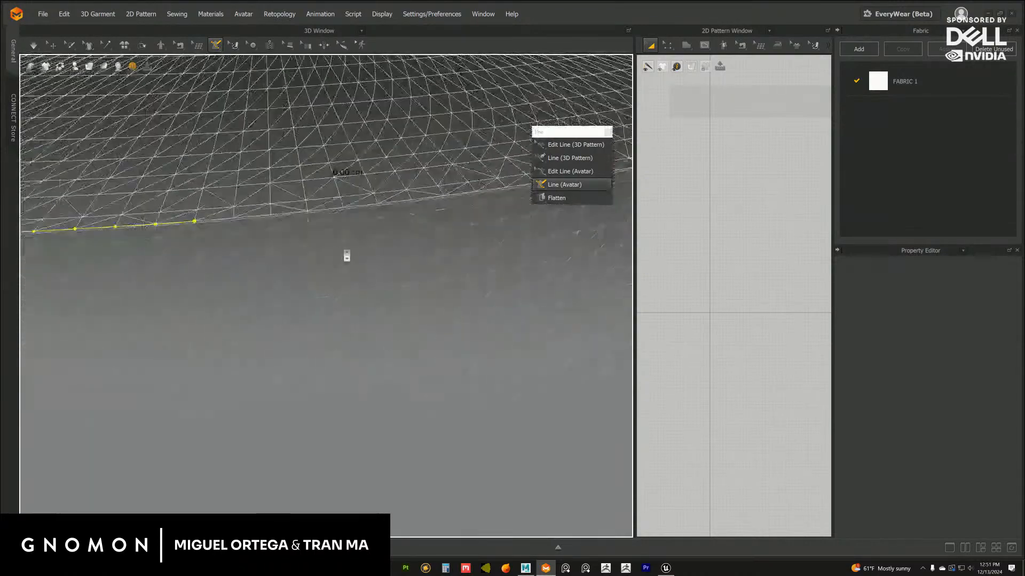
pyautogui.scroll(3, 339, 244)
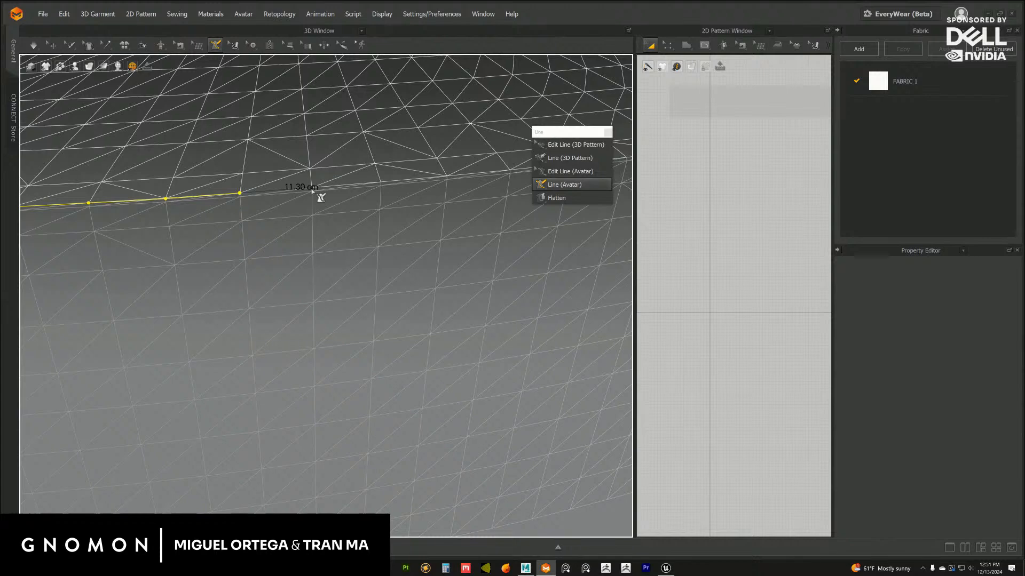
pyautogui.scroll(-5, 366, 202)
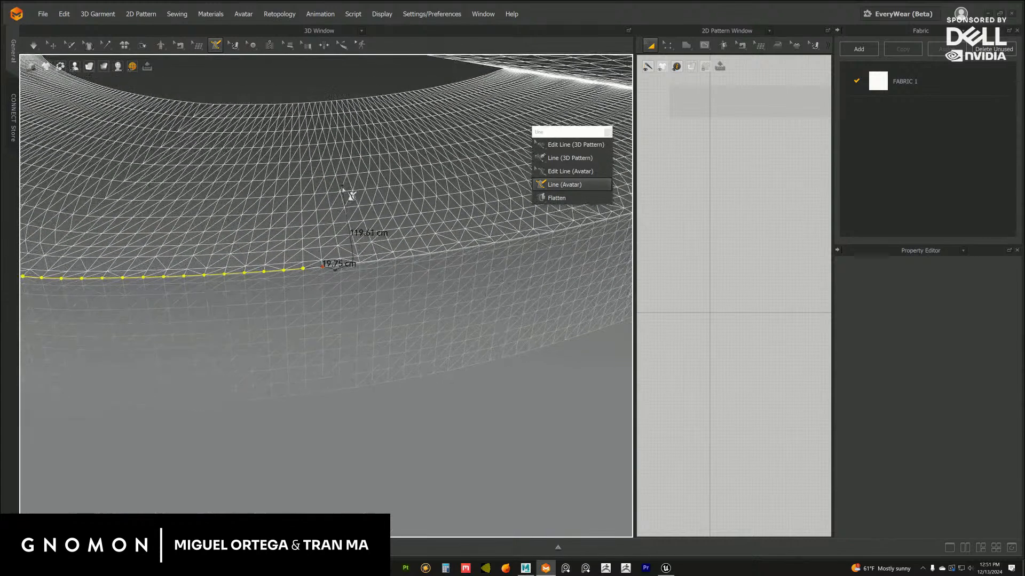
pyautogui.scroll(-2, 350, 196)
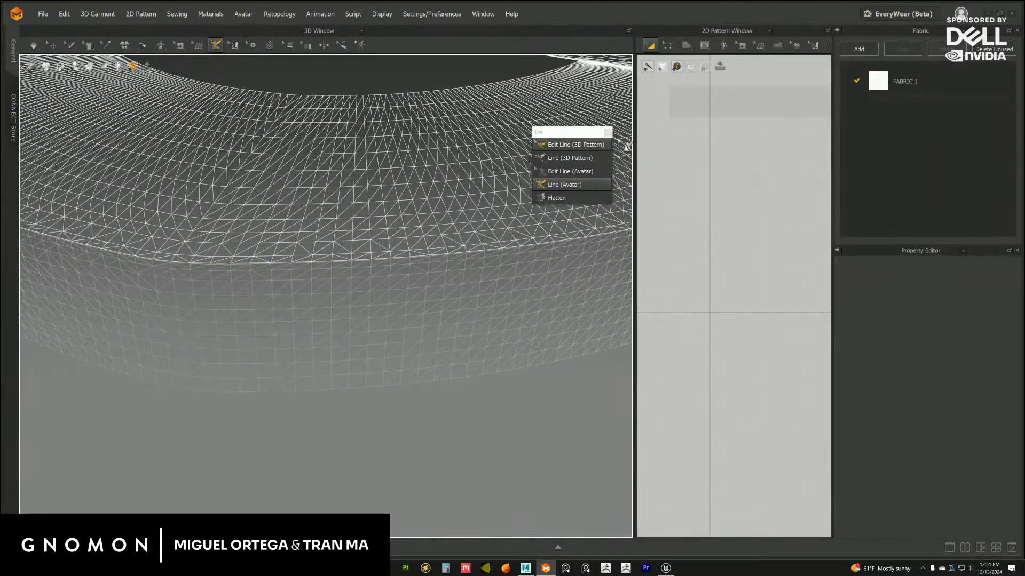
pyautogui.click(607, 132)
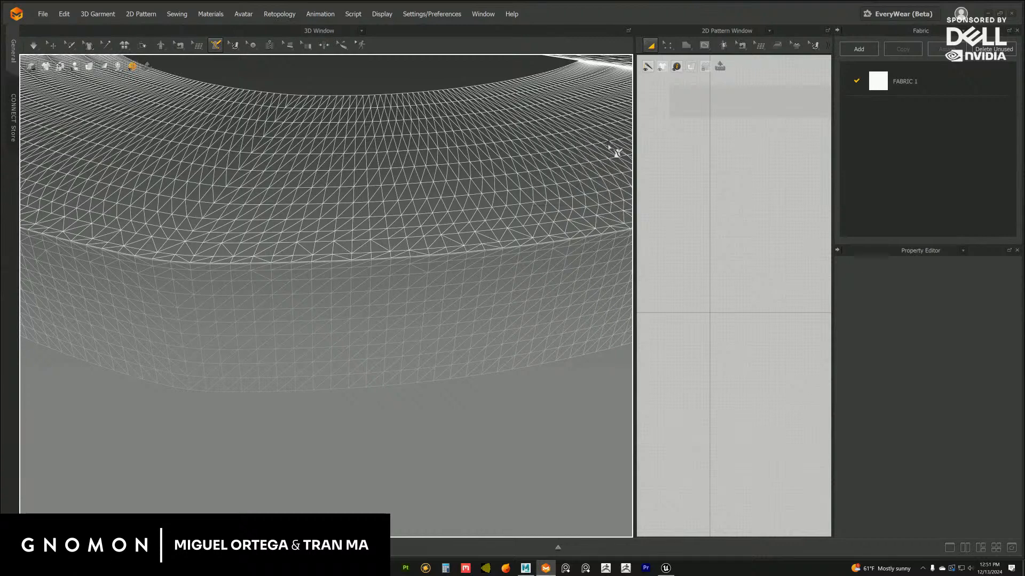
# Switch to Maya and examine the edges around the ledge mesh's upper front rim up close
pyautogui.click(526, 569)
pyautogui.scroll(6, 426, 334)
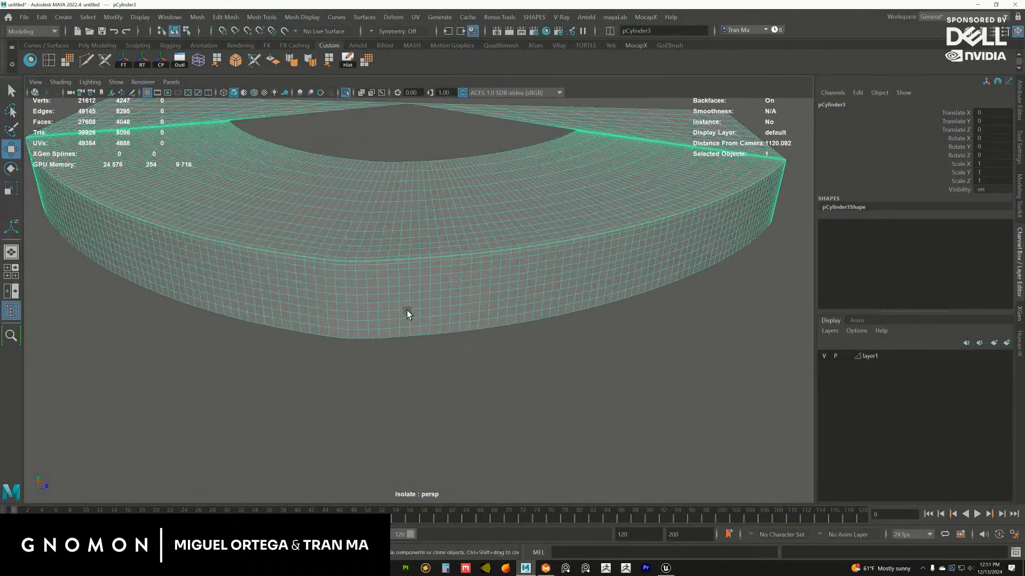
pyautogui.scroll(4, 450, 338)
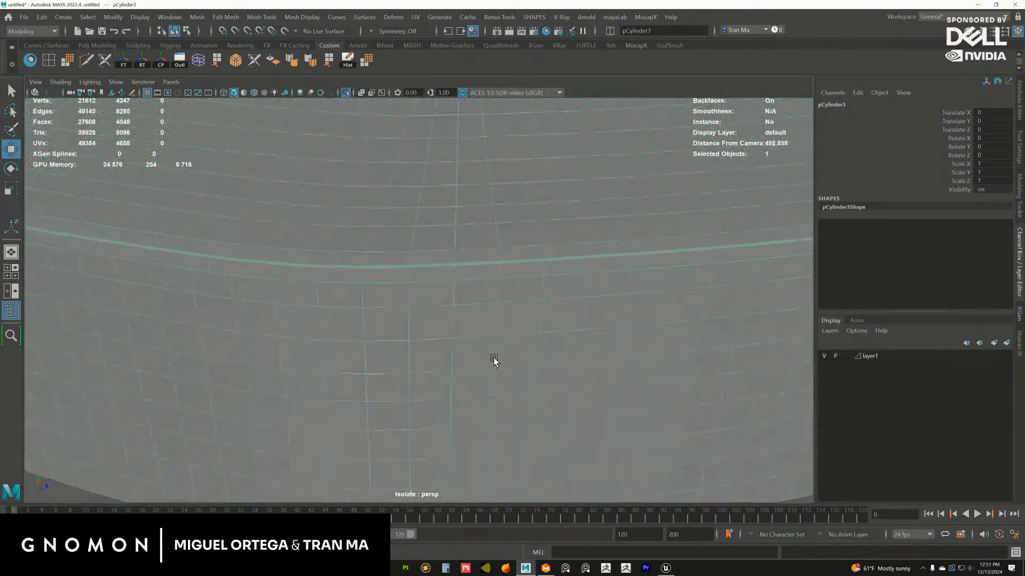
pyautogui.scroll(3, 417, 296)
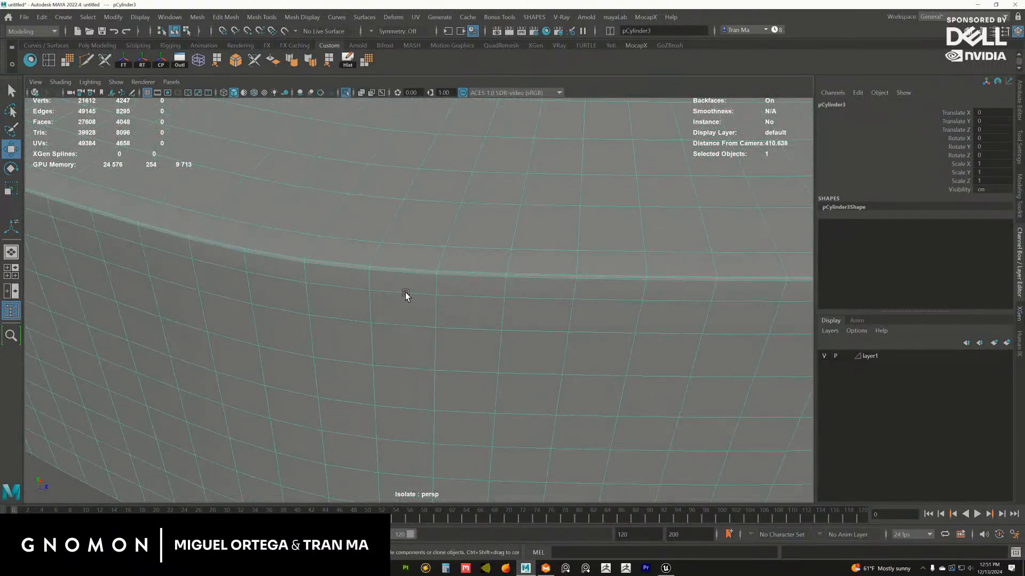
pyautogui.doubleClick(368, 270)
pyautogui.scroll(1, 390, 295)
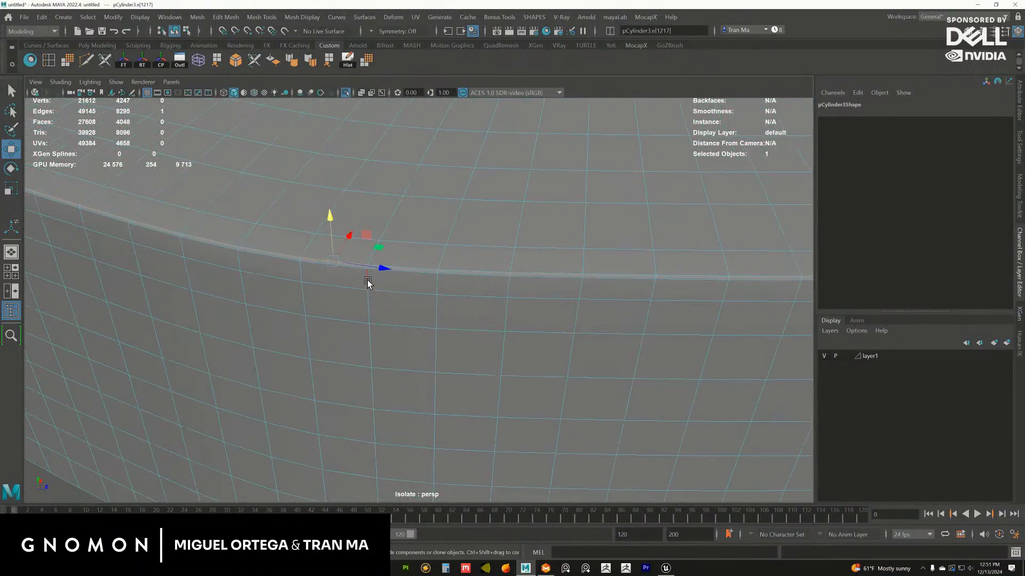
pyautogui.click(367, 281)
pyautogui.scroll(2, 407, 314)
pyautogui.scroll(-3, 410, 315)
# Duplicate the ledge mesh and isolate the copy in the perspective view
pyautogui.press('F8')
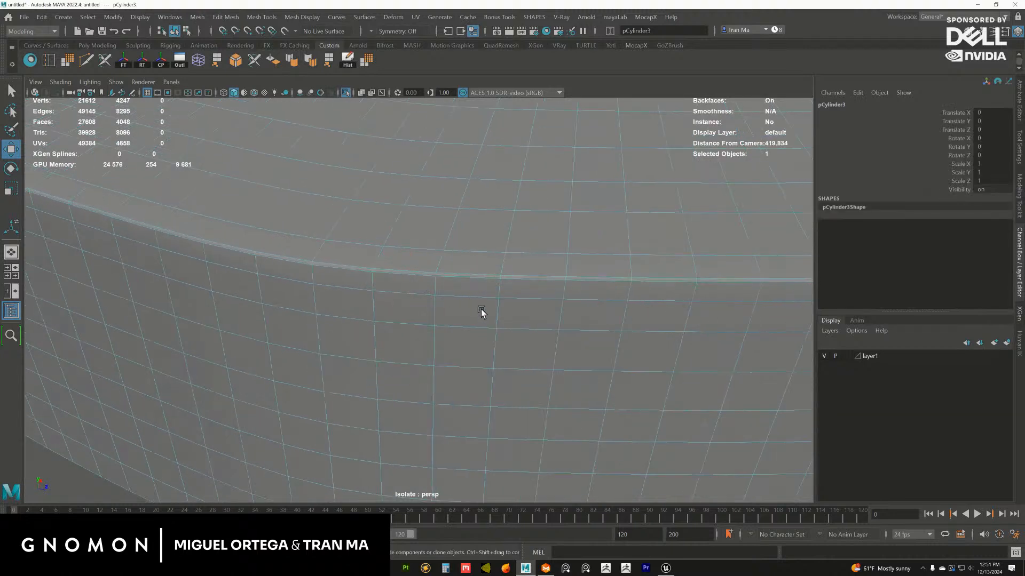
pyautogui.click(346, 91)
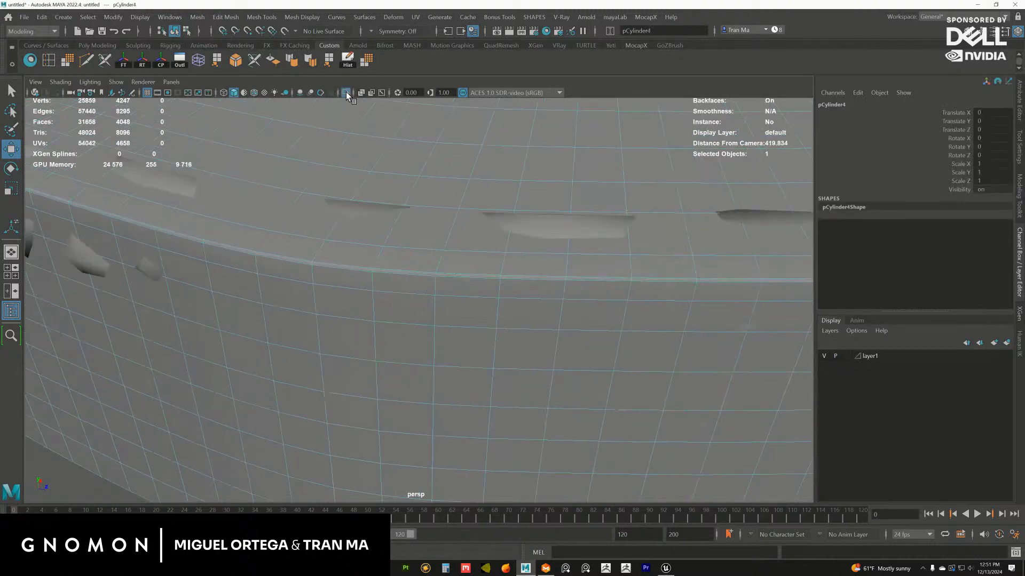
pyautogui.click(346, 92)
pyautogui.scroll(1, 424, 265)
# Delete one horizontal row of faces around the ledge copy's front wall, just below its upper rim
pyautogui.press('F8')
pyautogui.click(378, 244)
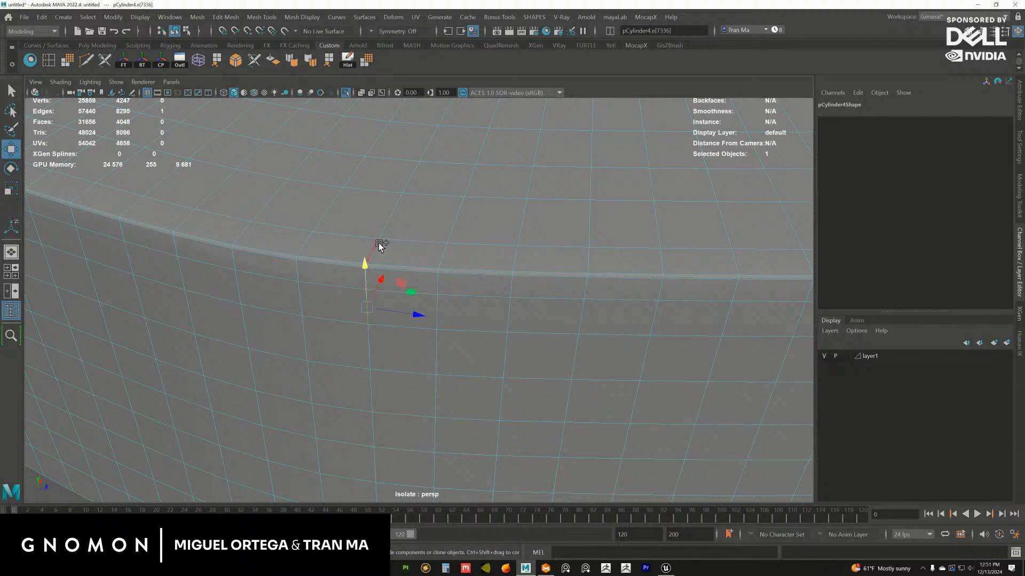
pyautogui.scroll(-1, 419, 260)
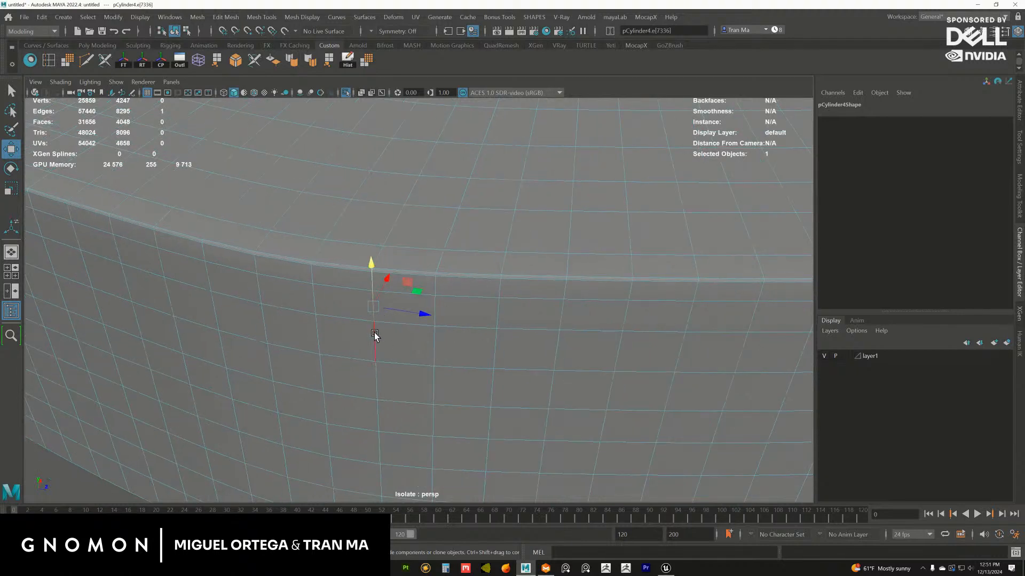
pyautogui.click(373, 299)
pyautogui.keyDown('alt'); pyautogui.moveTo(374, 296); pyautogui.dragTo(419, 228); pyautogui.keyUp('alt')
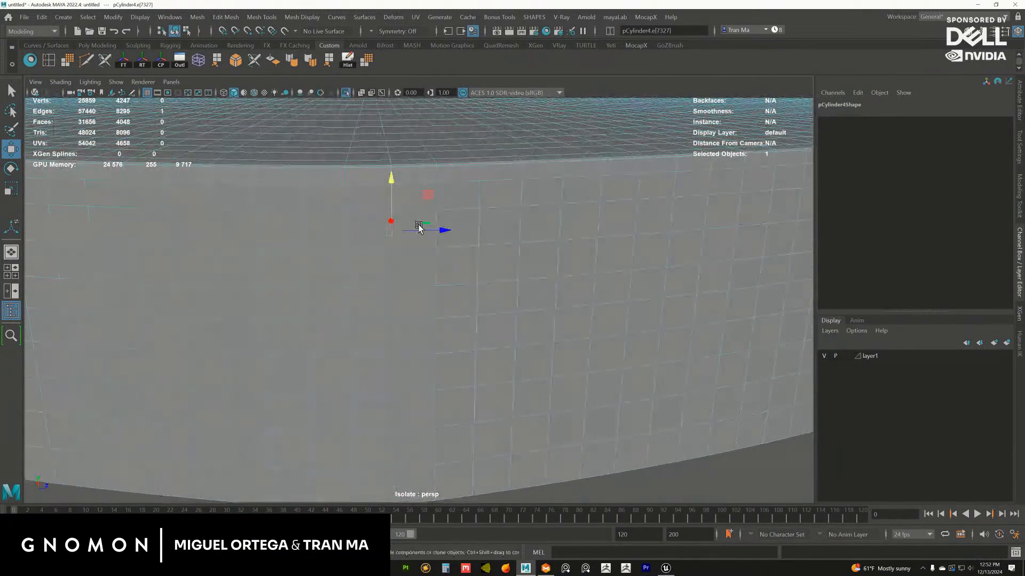
pyautogui.click(433, 233)
pyautogui.keyDown('ctrl'); pyautogui.moveTo(441, 233); pyautogui.dragTo(425, 322, button='right'); pyautogui.keyUp('ctrl')
pyautogui.press('Delete')
# Delete the detached lower front wall of the ledge copy, keeping the top surface with its thin lip
pyautogui.scroll(-3, 411, 320)
pyautogui.click(416, 315)
pyautogui.scroll(-1, 436, 323)
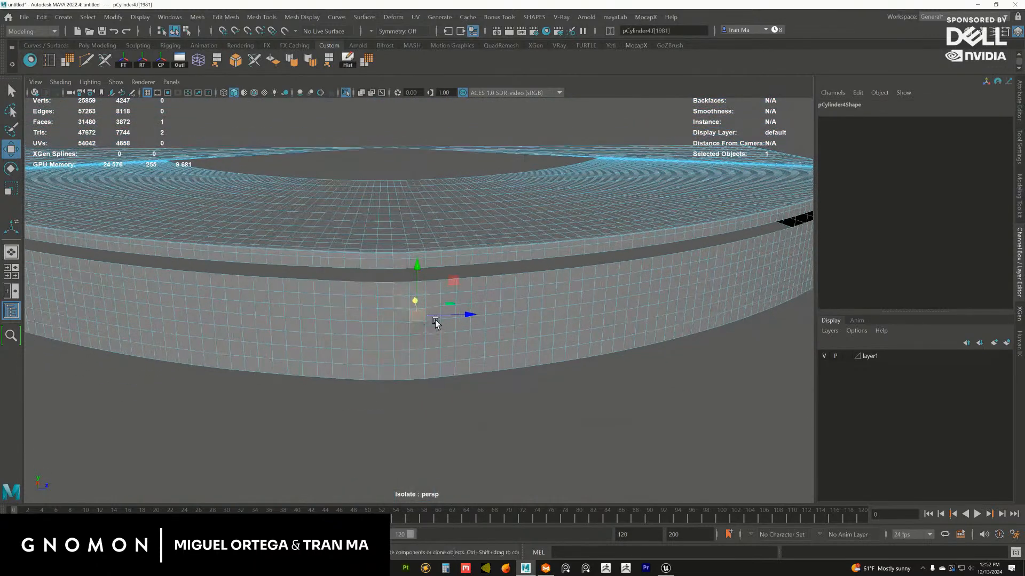
pyautogui.doubleClick(437, 338)
pyautogui.press('Delete')
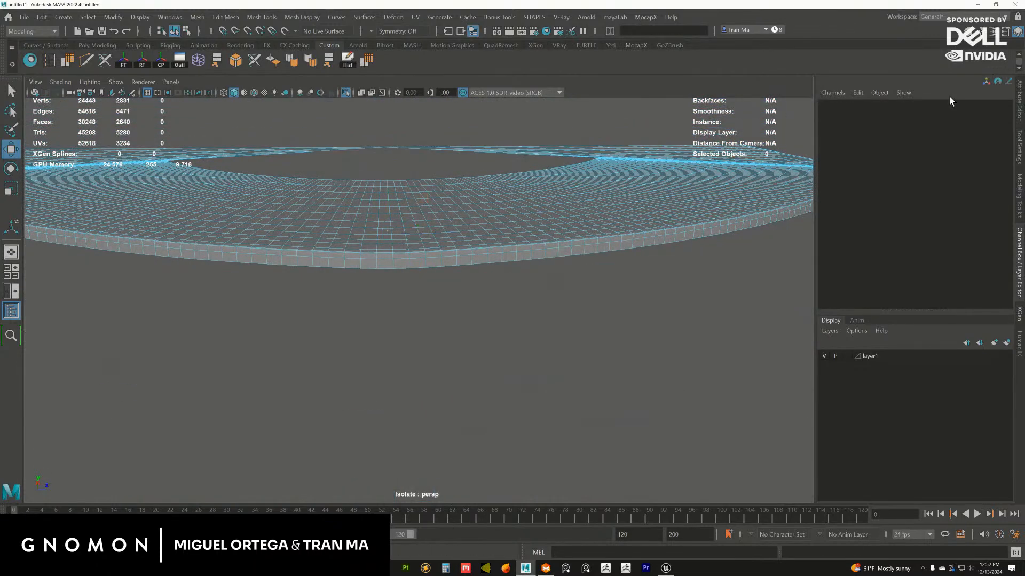
pyautogui.keyDown('alt'); pyautogui.moveTo(380, 262); pyautogui.dragTo(338, 257); pyautogui.keyUp('alt')
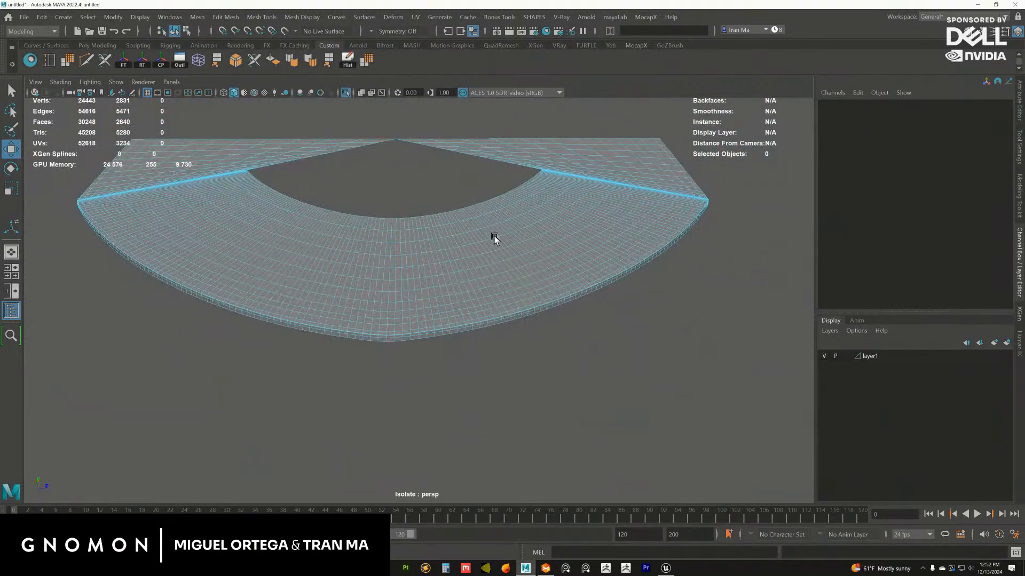
# Switch to Unreal Engine, examine the stage level's balcony ledge from above, and return to Maya
pyautogui.click(665, 569)
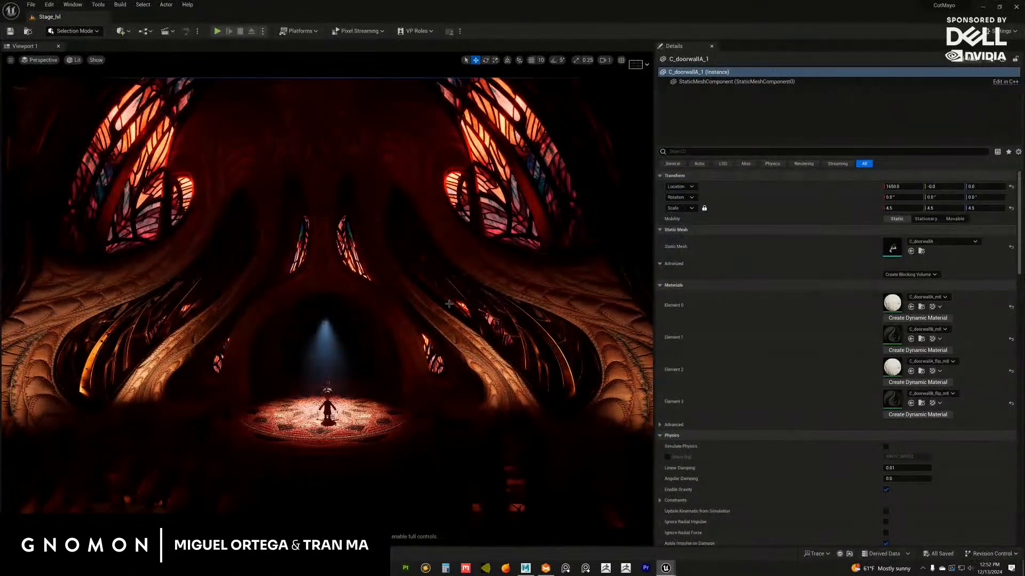
pyautogui.keyDown('alt'); pyautogui.moveTo(449, 304); pyautogui.dragTo(389, 282); pyautogui.keyUp('alt')
pyautogui.keyDown('alt'); pyautogui.moveTo(389, 282); pyautogui.dragTo(465, 365, button='right'); pyautogui.keyUp('alt')
pyautogui.keyDown('alt'); pyautogui.moveTo(387, 277); pyautogui.dragTo(328, 207); pyautogui.keyUp('alt')
pyautogui.keyDown('alt'); pyautogui.moveTo(386, 284); pyautogui.dragTo(453, 290); pyautogui.keyUp('alt')
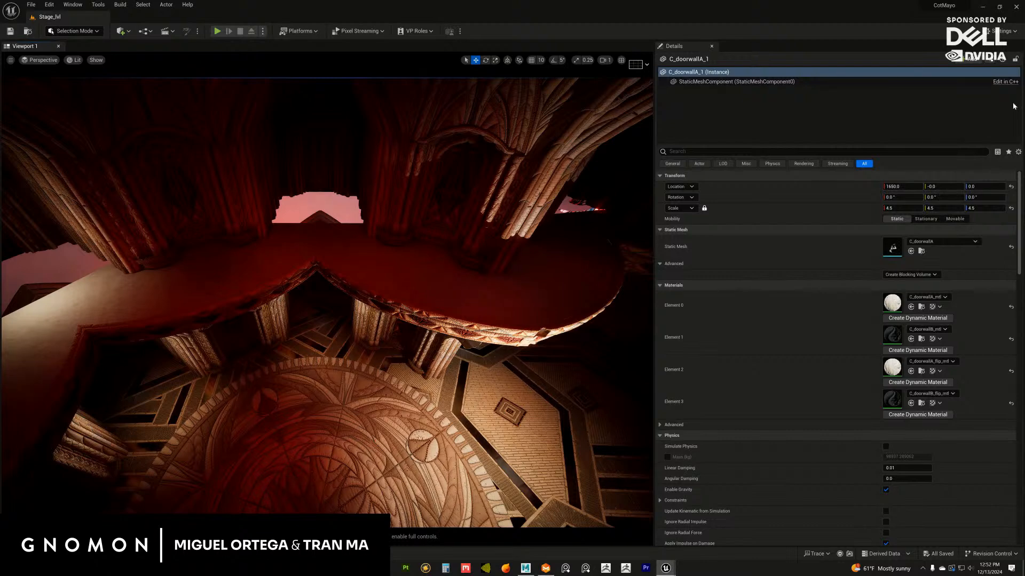
pyautogui.click(984, 7)
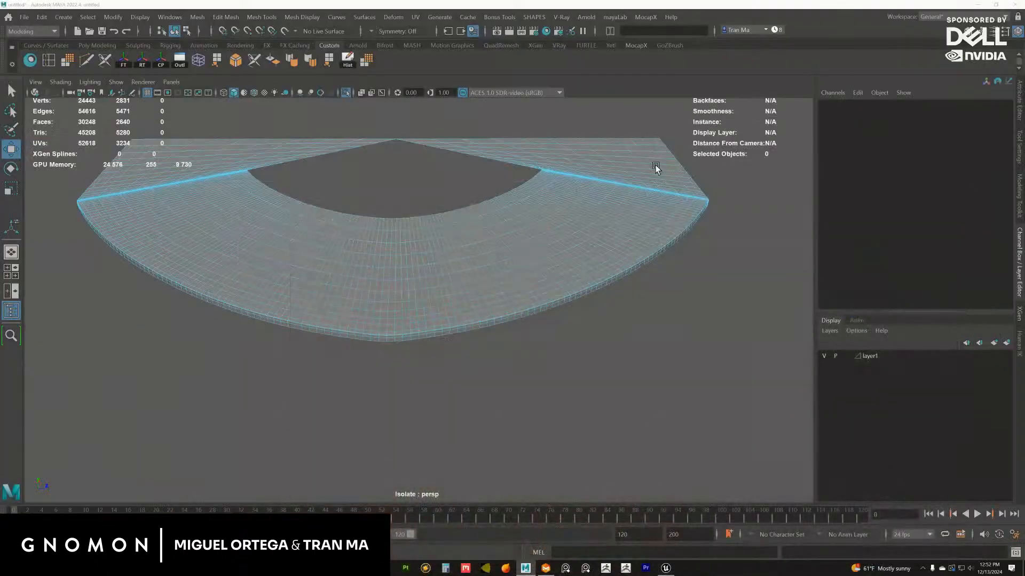
# End the isolation of the trimmed ledge copy to show the whole scene, and select the original full ledge
pyautogui.scroll(-2, 473, 302)
pyautogui.click(511, 259)
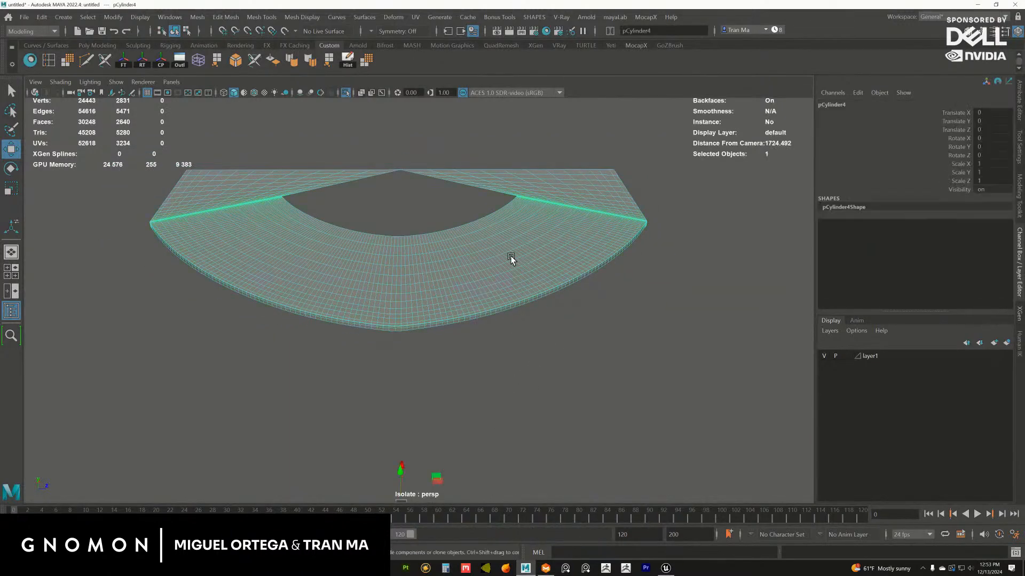
pyautogui.click(346, 93)
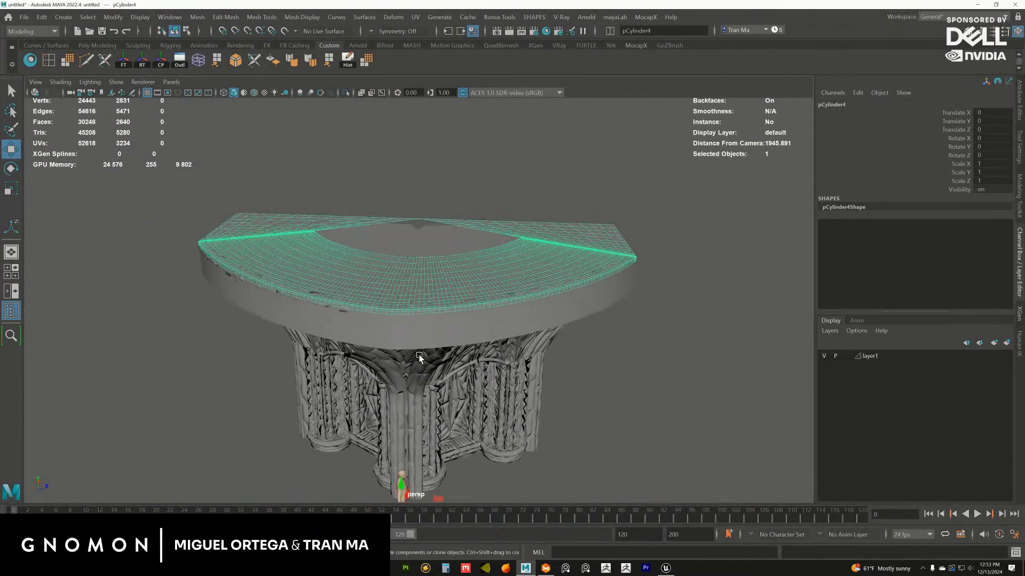
pyautogui.click(426, 379)
pyautogui.keyDown('alt'); pyautogui.moveTo(426, 379); pyautogui.dragTo(350, 229); pyautogui.keyUp('alt')
pyautogui.click(416, 282)
pyautogui.keyDown('alt'); pyautogui.moveTo(424, 230); pyautogui.dragTo(403, 214); pyautogui.keyUp('alt')
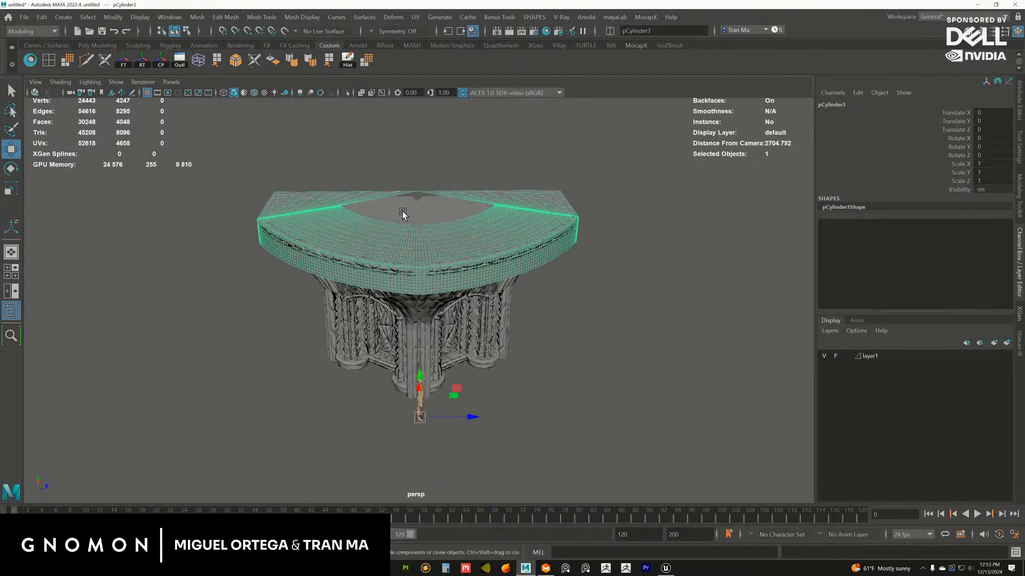
# Switch to Unreal Engine and select the rotunda column above the balcony ledge together with the adjoining upper-level pieces
pyautogui.click(665, 569)
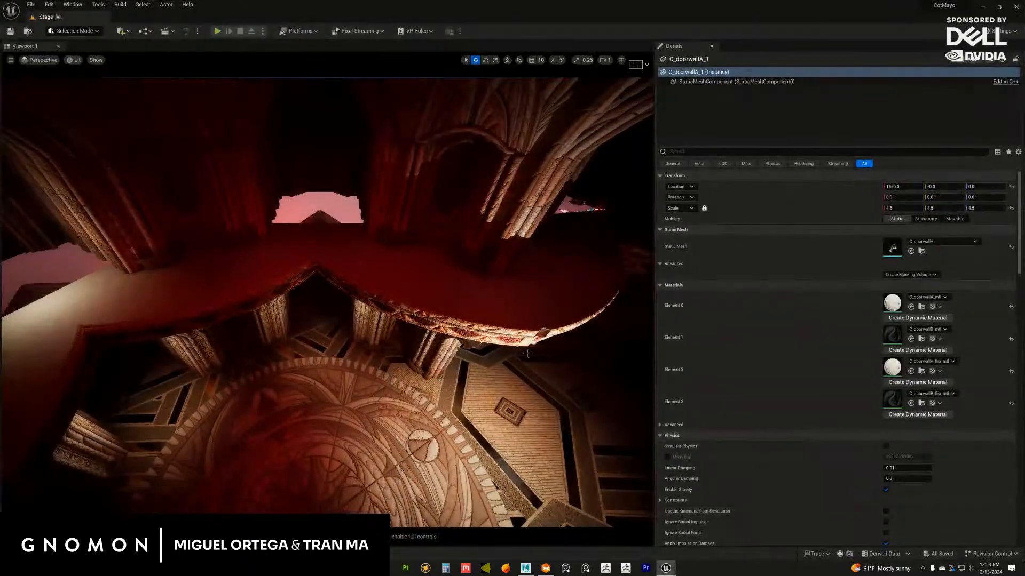
pyautogui.keyDown('alt'); pyautogui.moveTo(476, 279); pyautogui.dragTo(448, 278); pyautogui.keyUp('alt')
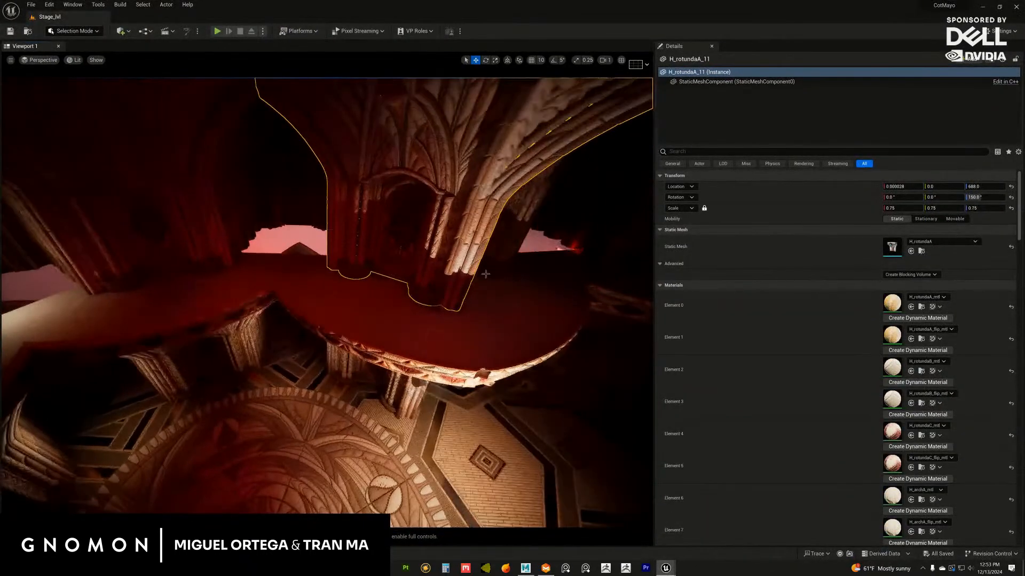
pyautogui.keyDown('shift'); pyautogui.click(521, 261); pyautogui.keyUp('shift')
pyautogui.keyDown('alt'); pyautogui.moveTo(522, 261); pyautogui.dragTo(506, 304); pyautogui.keyUp('alt')
pyautogui.keyDown('alt'); pyautogui.moveTo(506, 303); pyautogui.dragTo(458, 223, button='right'); pyautogui.keyUp('alt')
pyautogui.keyDown('shift'); pyautogui.click(457, 222); pyautogui.keyUp('shift')
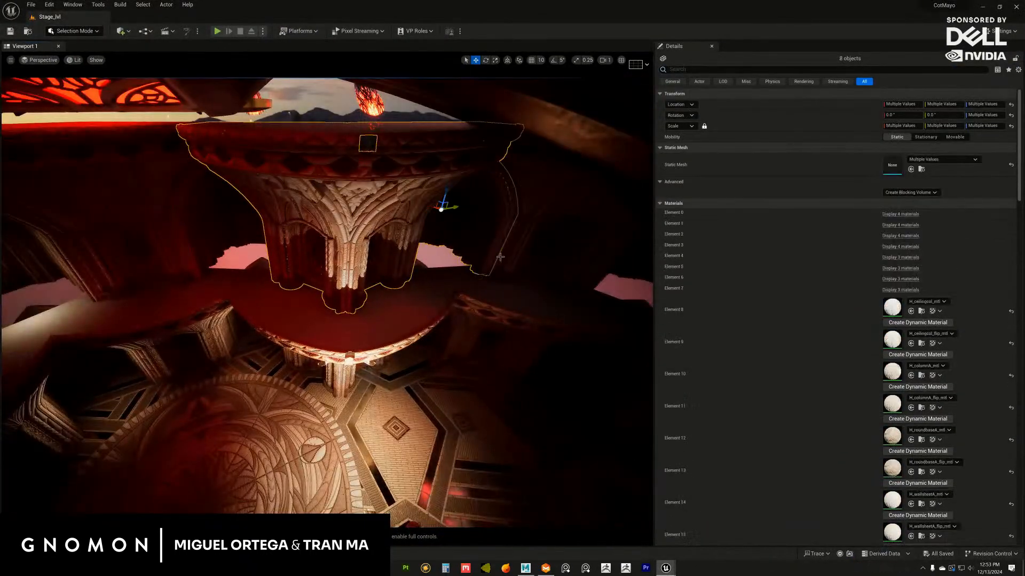
# Add the neighbouring upper-level rotunda columns, arches, door walls and doors around the balcony to the selection
pyautogui.keyDown('alt'); pyautogui.moveTo(458, 222); pyautogui.dragTo(373, 267); pyautogui.keyUp('alt')
pyautogui.keyDown('shift'); pyautogui.click(528, 250); pyautogui.keyUp('shift')
pyautogui.keyDown('shift'); pyautogui.click(555, 247); pyautogui.keyUp('shift')
pyautogui.keyDown('shift'); pyautogui.click(570, 239); pyautogui.keyUp('shift')
pyautogui.keyDown('shift'); pyautogui.click(397, 247); pyautogui.keyUp('shift')
pyautogui.keyDown('shift'); pyautogui.click(300, 280); pyautogui.keyUp('shift')
pyautogui.keyDown('shift'); pyautogui.click(373, 267); pyautogui.keyUp('shift')
pyautogui.keyDown('shift'); pyautogui.click(320, 246); pyautogui.keyUp('shift')
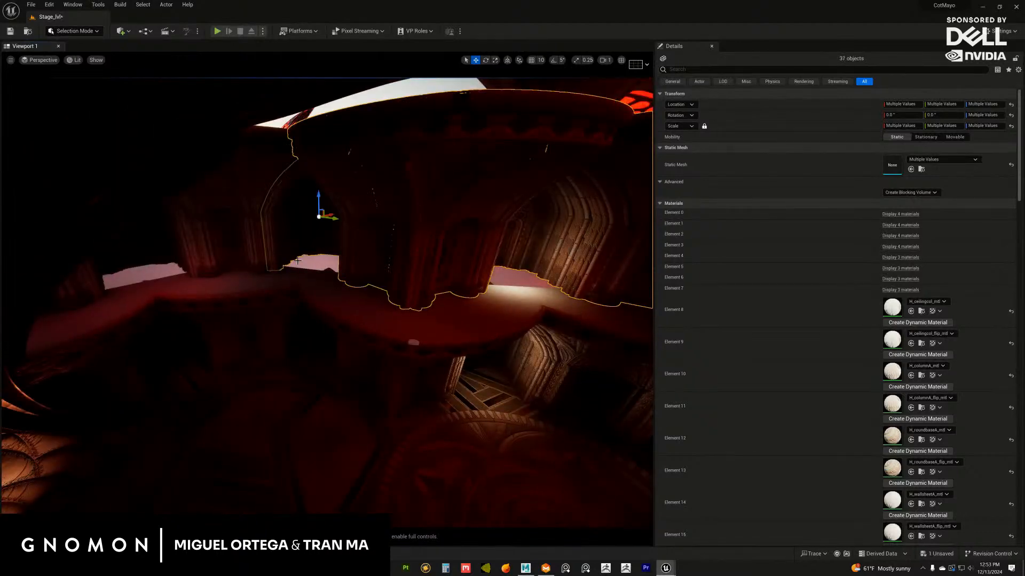
# Add the remaining upper-level rotunda section to the selection and check that the whole ring above the balcony is included
pyautogui.keyDown('alt'); pyautogui.moveTo(298, 261); pyautogui.dragTo(366, 288); pyautogui.keyUp('alt')
pyautogui.keyDown('shift'); pyautogui.click(280, 258); pyautogui.keyUp('shift')
pyautogui.keyDown('shift'); pyautogui.click(156, 262); pyautogui.keyUp('shift')
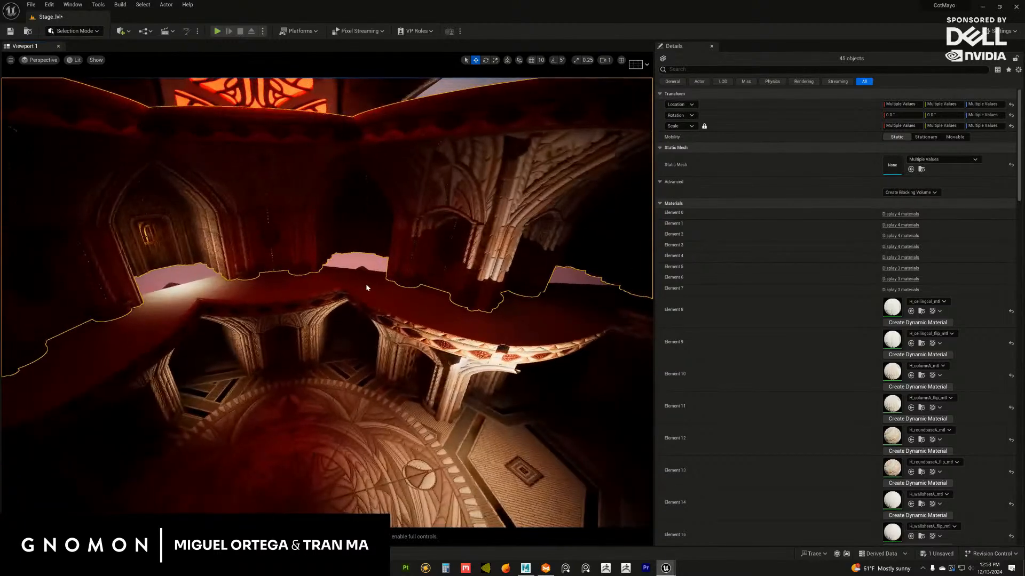
pyautogui.keyDown('alt'); pyautogui.moveTo(415, 242); pyautogui.dragTo(413, 236); pyautogui.keyUp('alt')
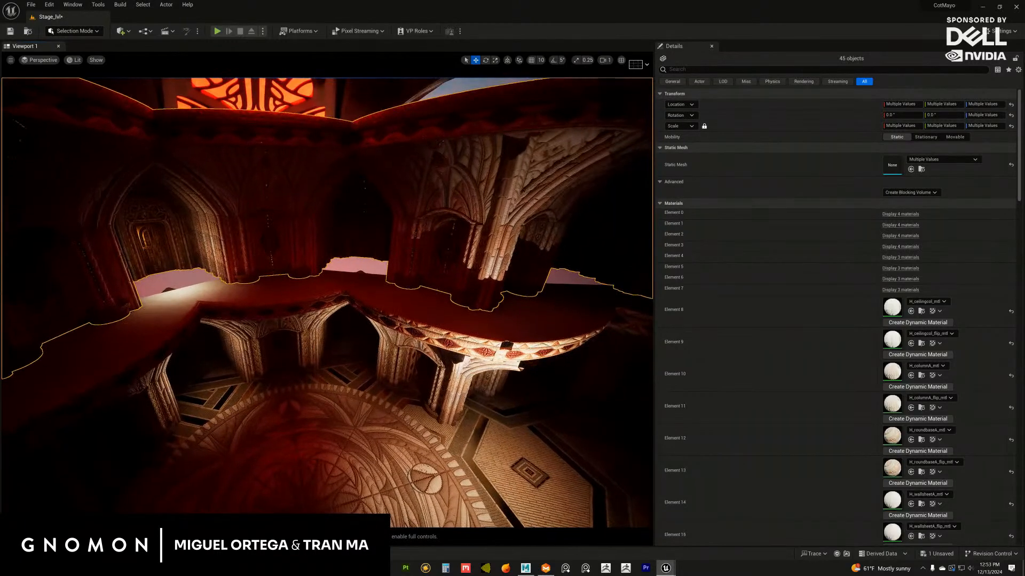
pyautogui.rightClick(417, 241)
pyautogui.click(390, 194)
pyautogui.keyDown('alt'); pyautogui.moveTo(389, 194); pyautogui.dragTo(394, 246); pyautogui.keyUp('alt')
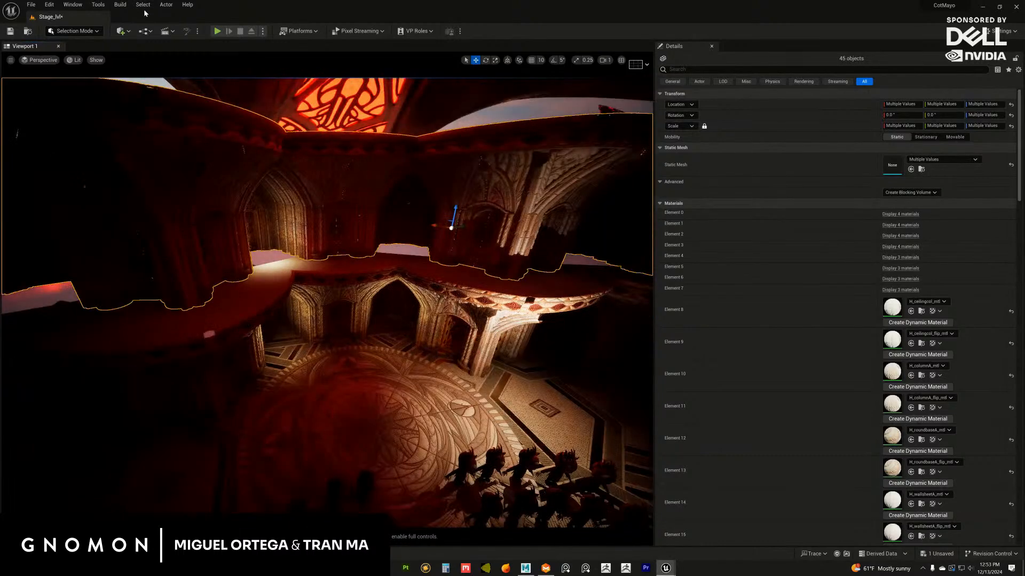
# Open the Merge Actors settings for the selected rotunda pieces and turn off Generate Lightmap UV
pyautogui.click(166, 5)
pyautogui.moveTo(202, 239)
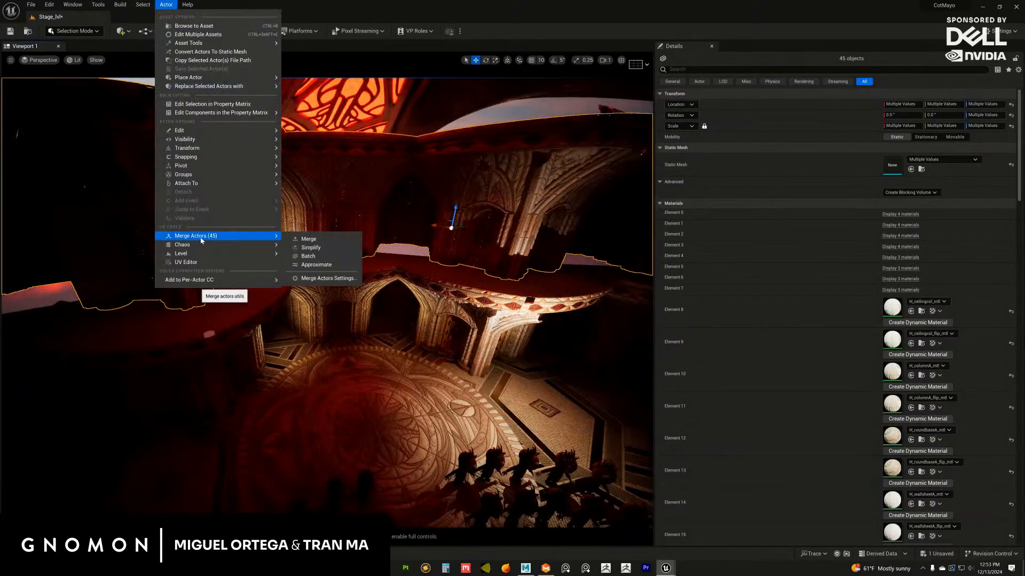
pyautogui.click(331, 280)
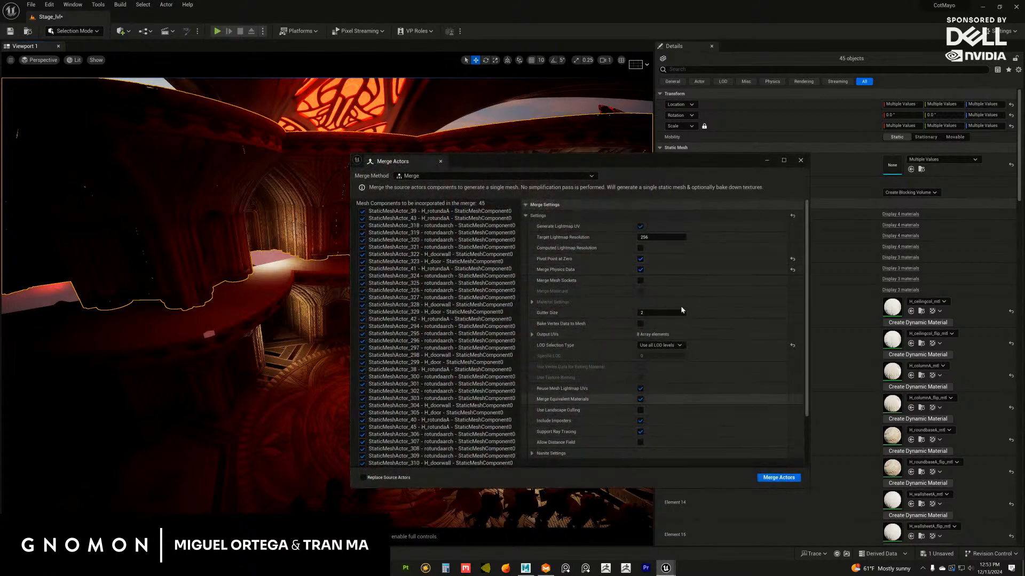
pyautogui.click(640, 227)
pyautogui.click(640, 227)
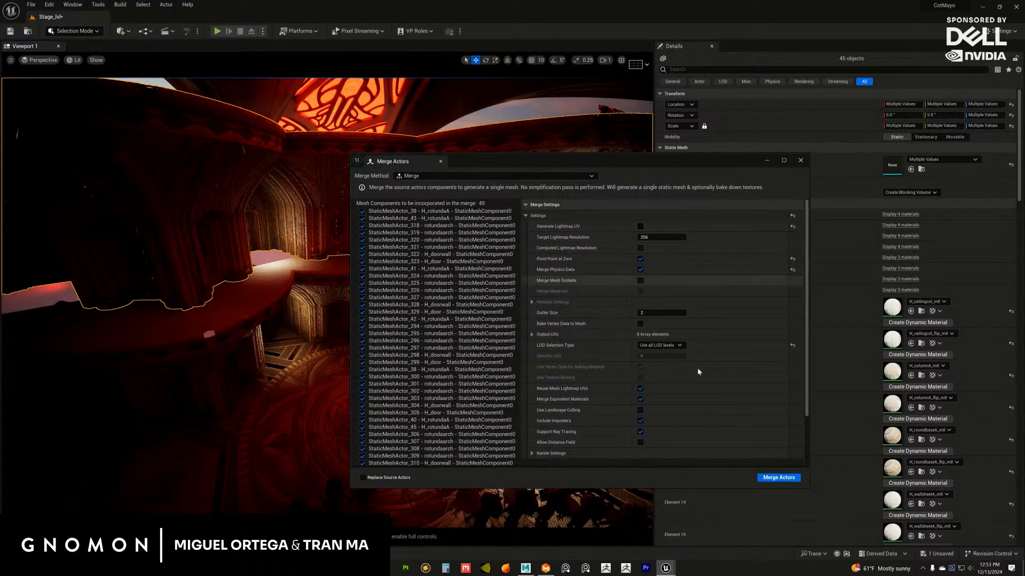
# Merge the selected actors into one static mesh named SM_MERGED_StaticMeshActor_39 in the Sequences/Stage folder
pyautogui.click(778, 478)
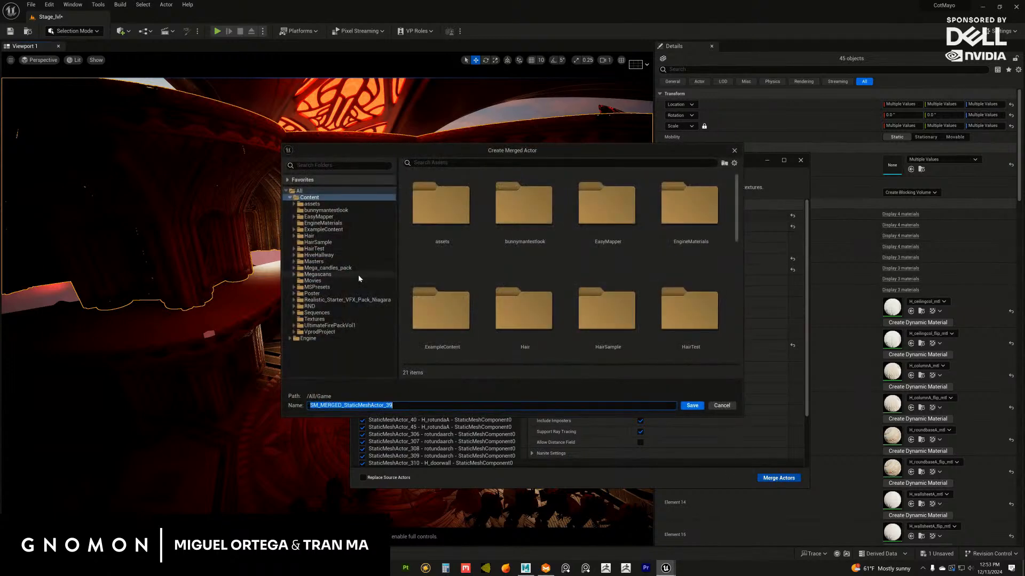
pyautogui.click(294, 313)
pyautogui.click(315, 358)
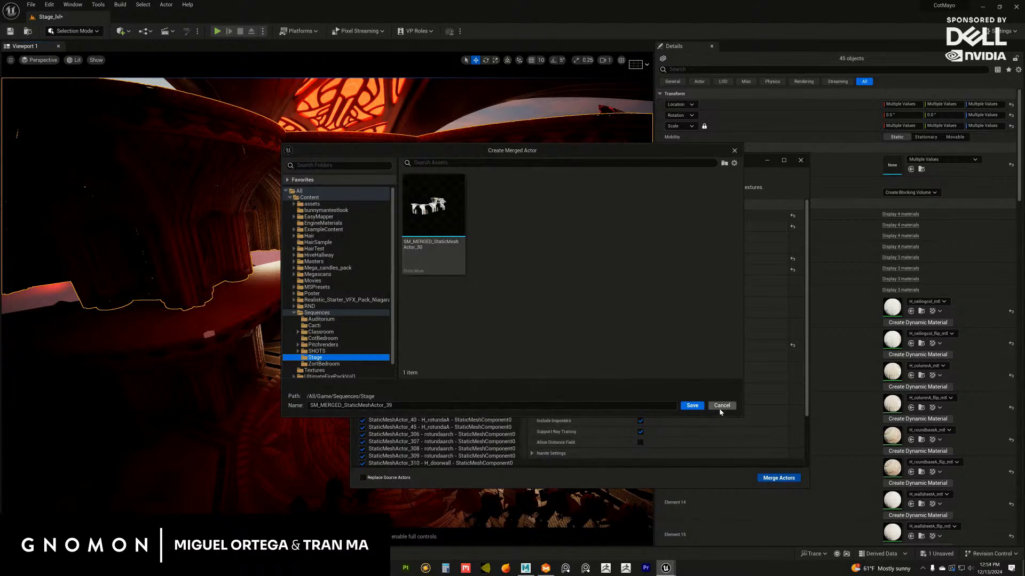
pyautogui.click(692, 406)
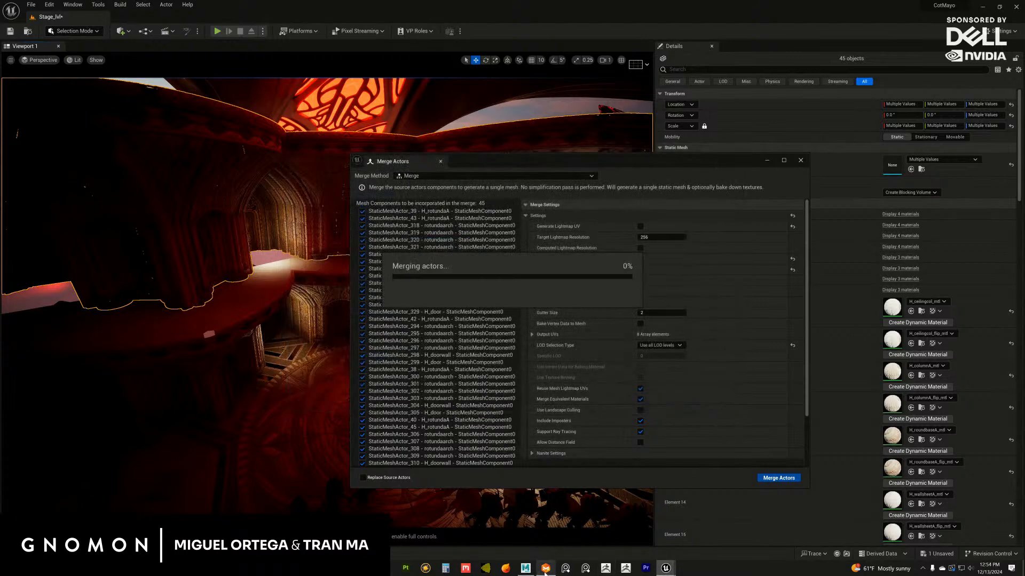
# Bring up the Content Browser's Stage folder and save the newly merged static mesh asset
pyautogui.click(527, 570)
pyautogui.moveTo(665, 568)
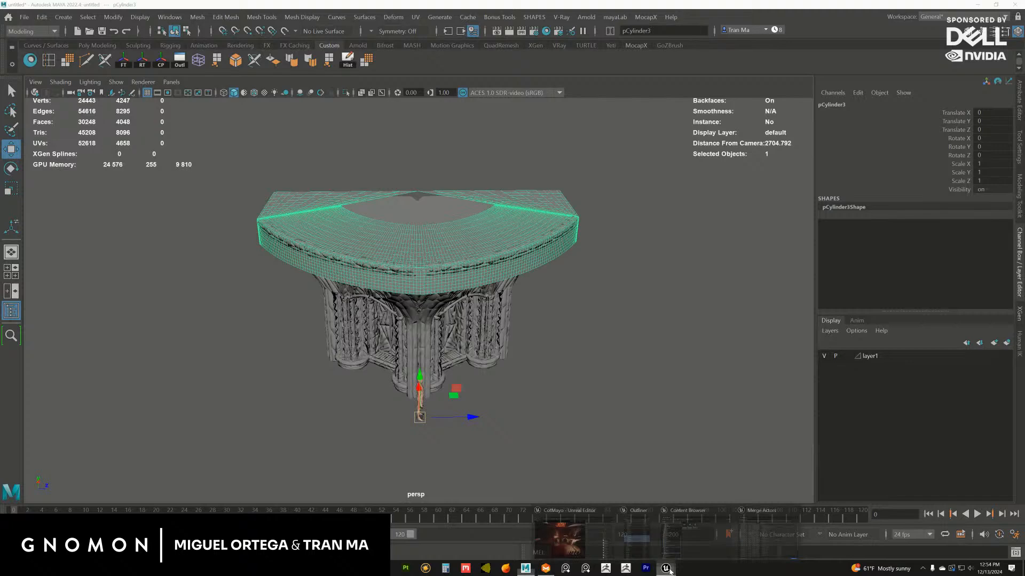
pyautogui.click(718, 526)
pyautogui.rightClick(631, 269)
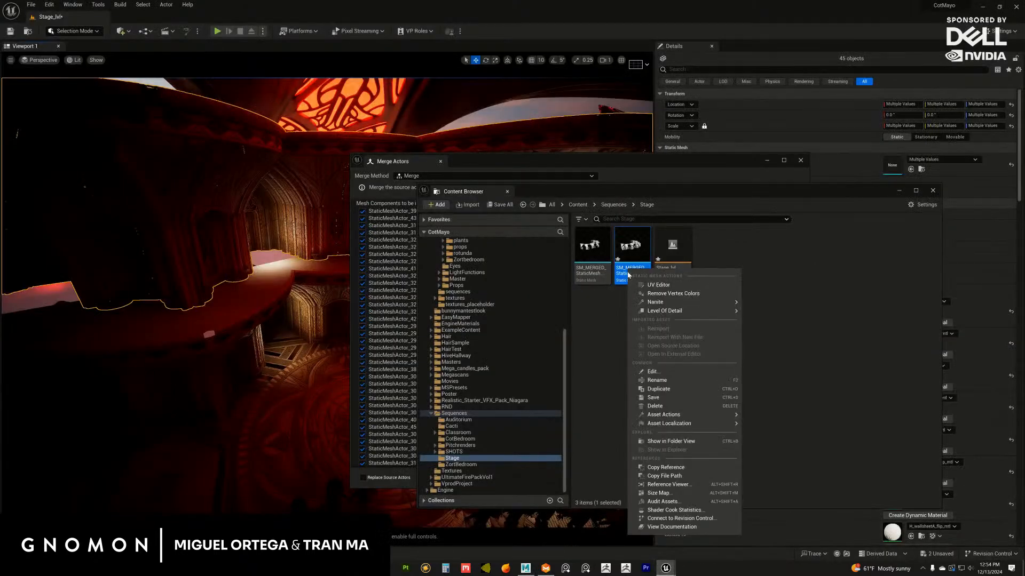
pyautogui.click(653, 398)
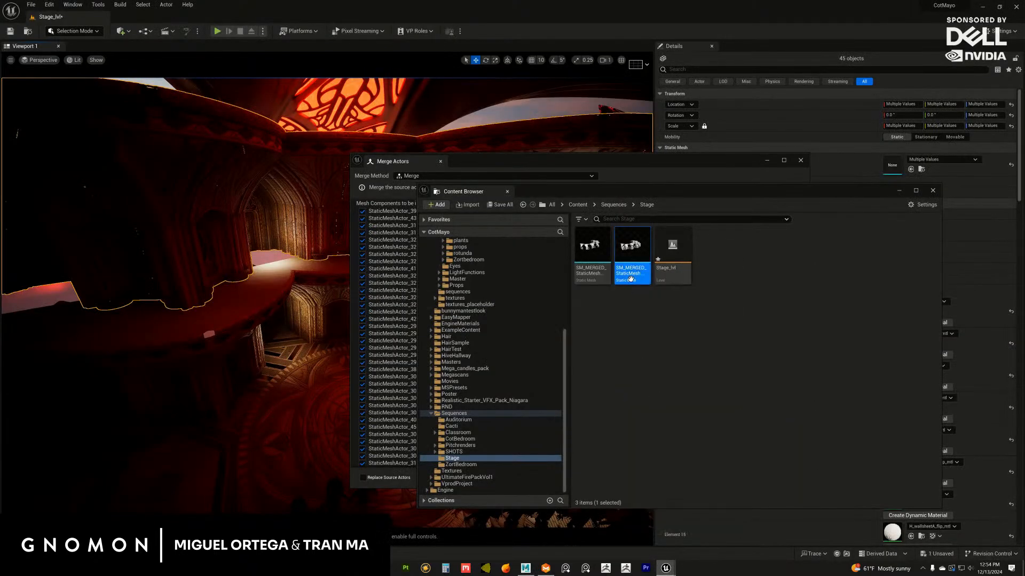
# Export the merged mesh as SM_MERGED_StaticMeshActor_39 in FBX format to the Maya/environments/Stage folder with the default export options
pyautogui.rightClick(629, 278)
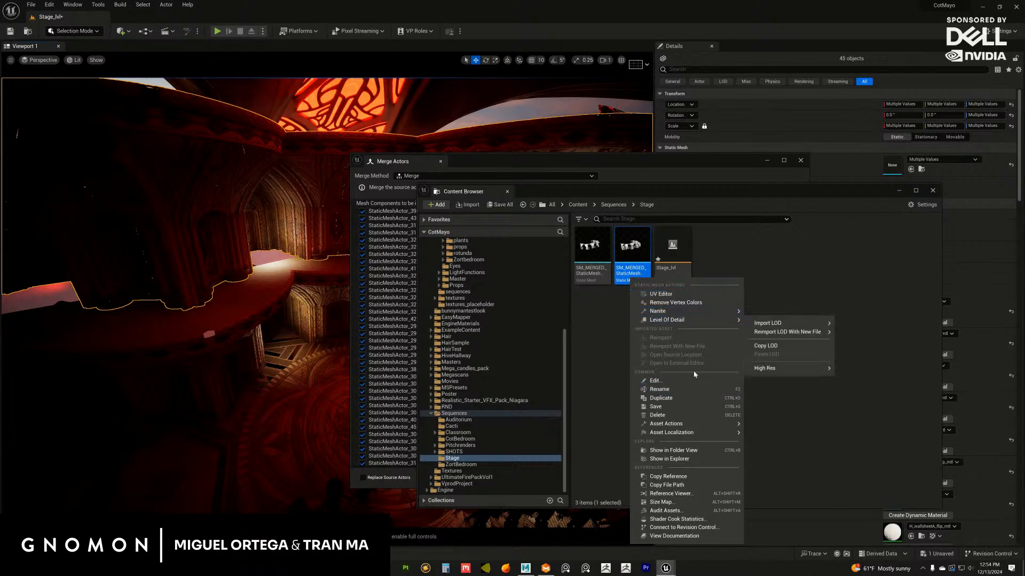
pyautogui.moveTo(700, 314)
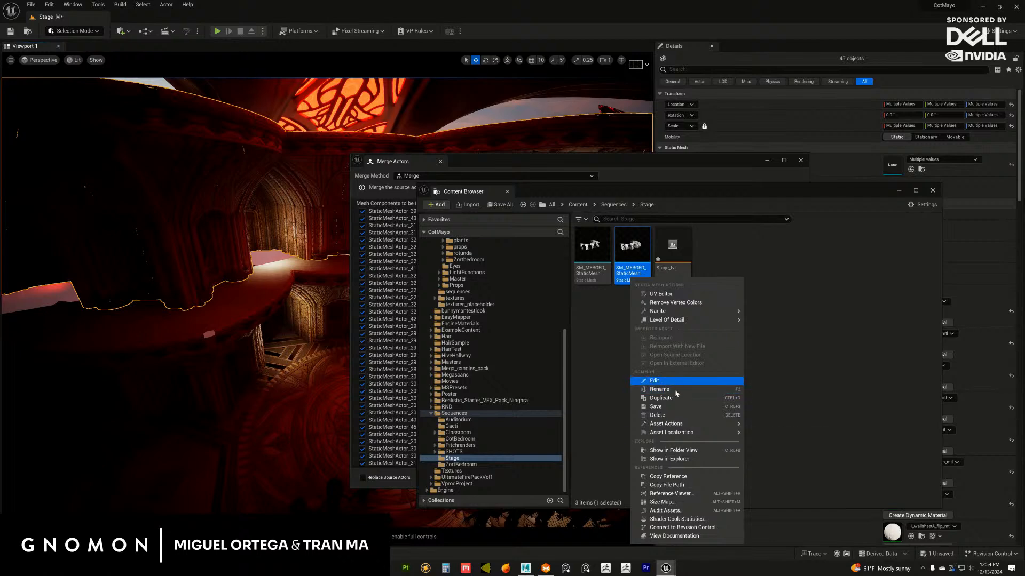
pyautogui.moveTo(694, 423)
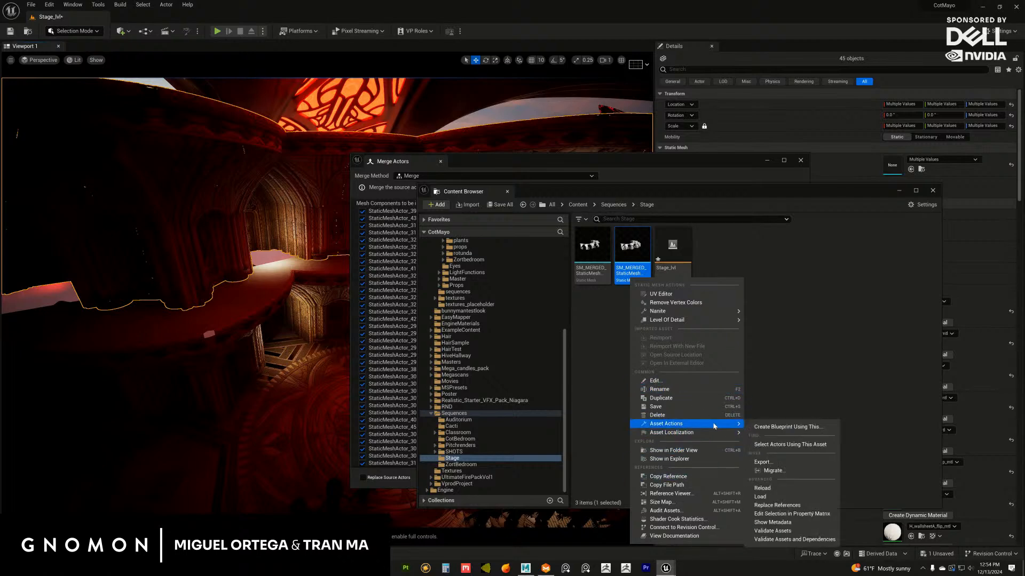
pyautogui.click(763, 462)
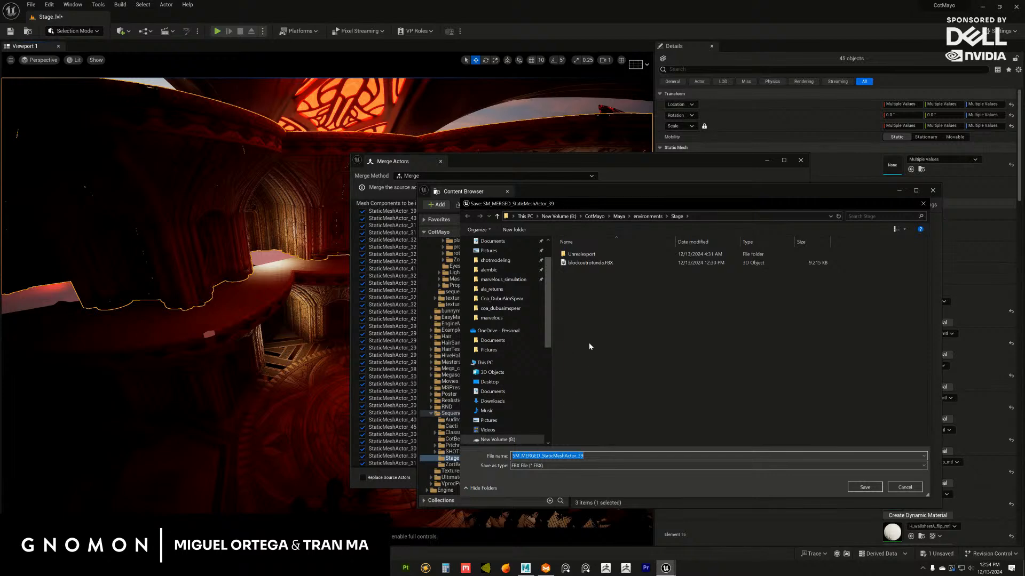
pyautogui.press('Return')
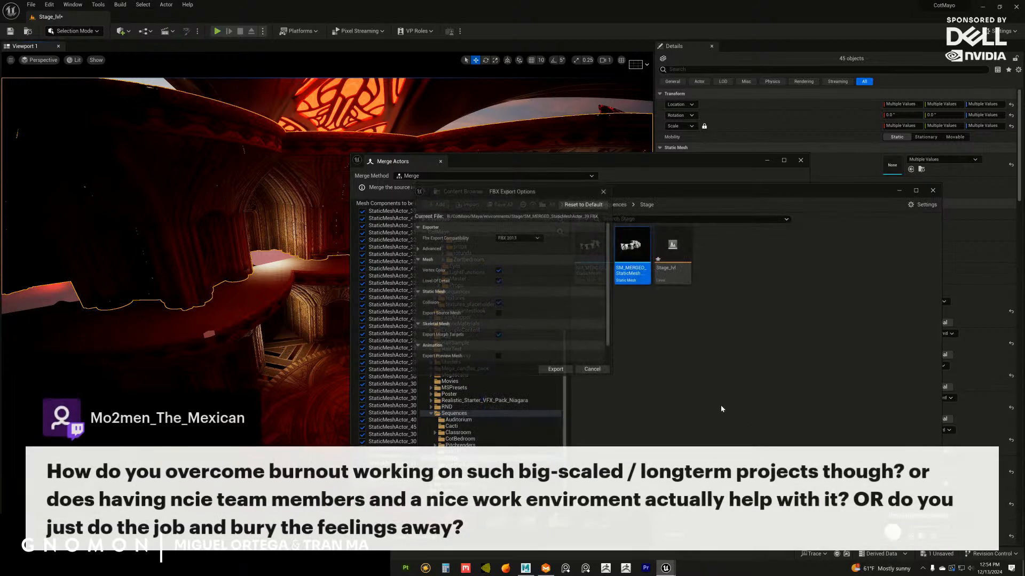
pyautogui.click(557, 369)
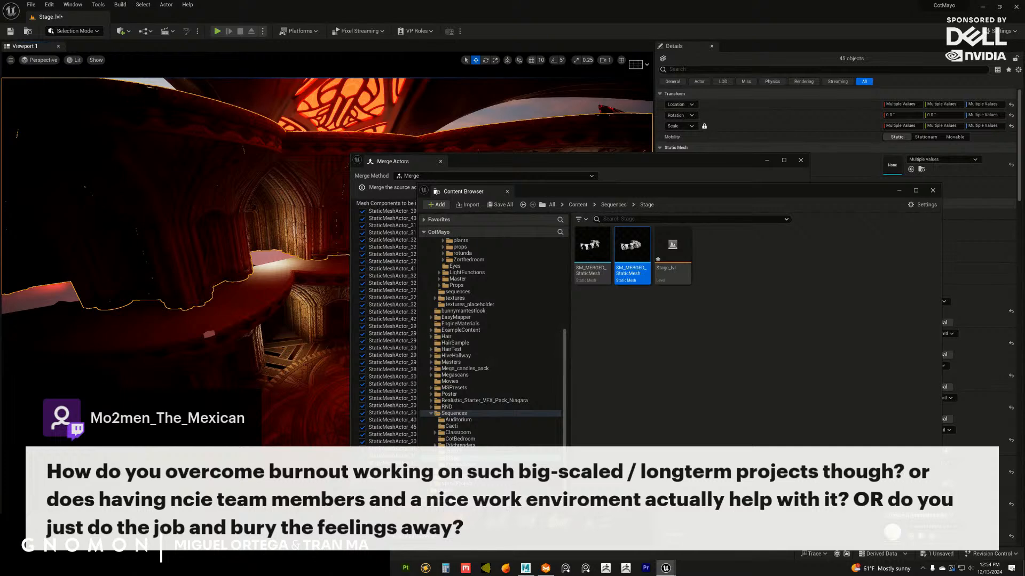
# Minimize the Unreal windows to return to Maya and deselect the full ledge
pyautogui.click(729, 252)
pyautogui.click(982, 8)
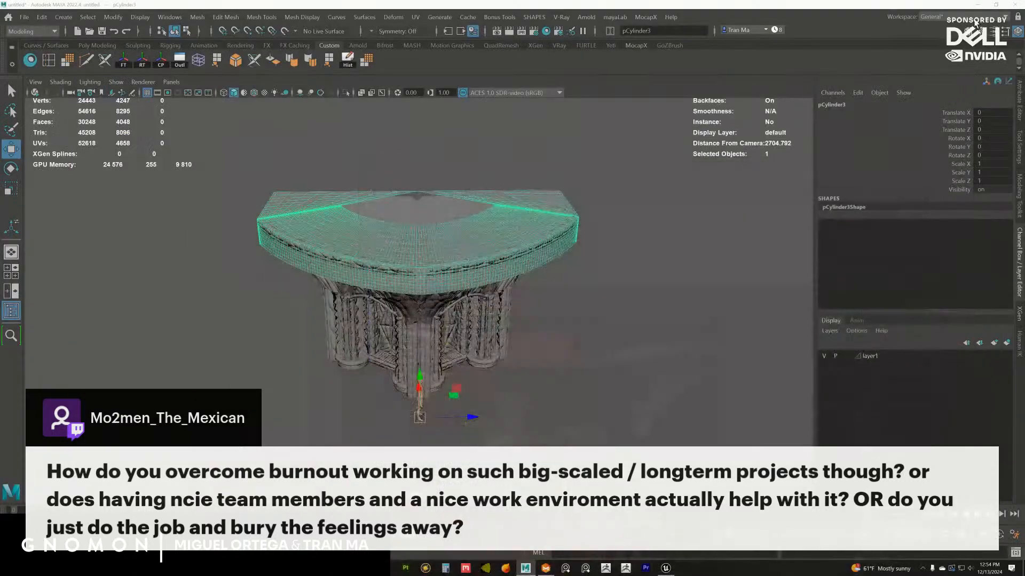
pyautogui.click(573, 355)
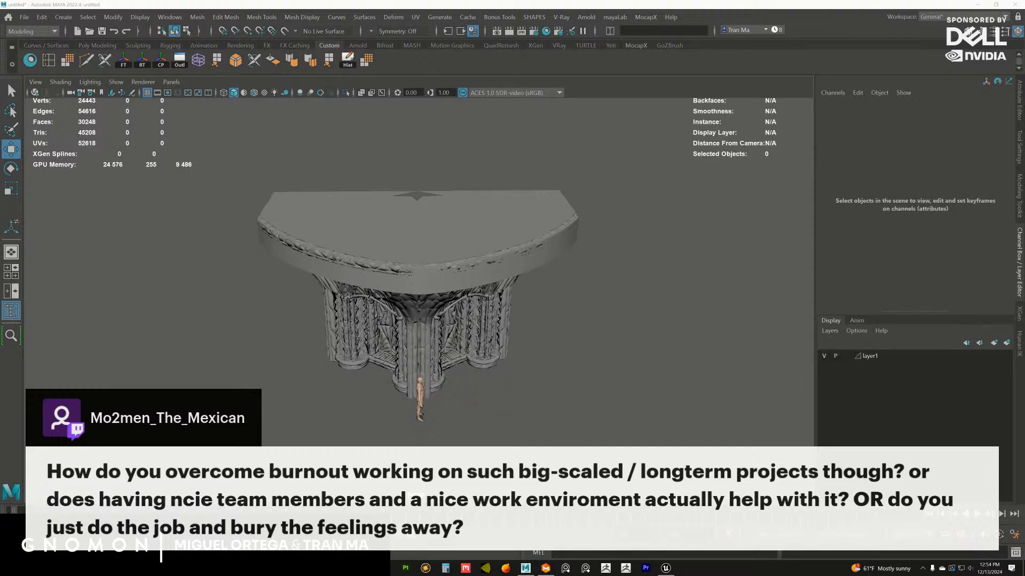
# Import the exported SM_MERGED_StaticMeshActor_39 FBX file into the Maya scene
pyautogui.moveTo(1024, 331); pyautogui.dragTo(560, 296)
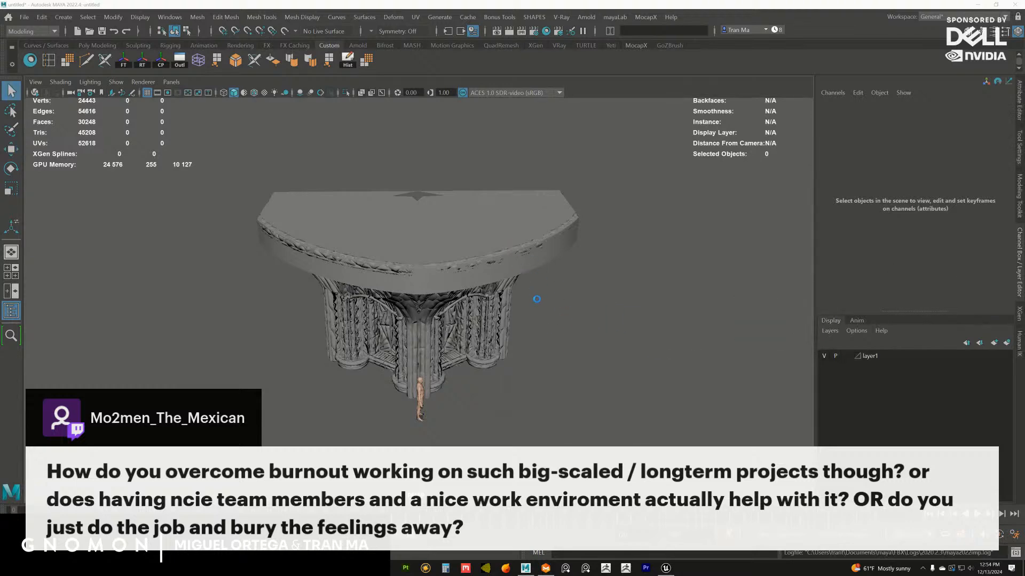
pyautogui.press('w')
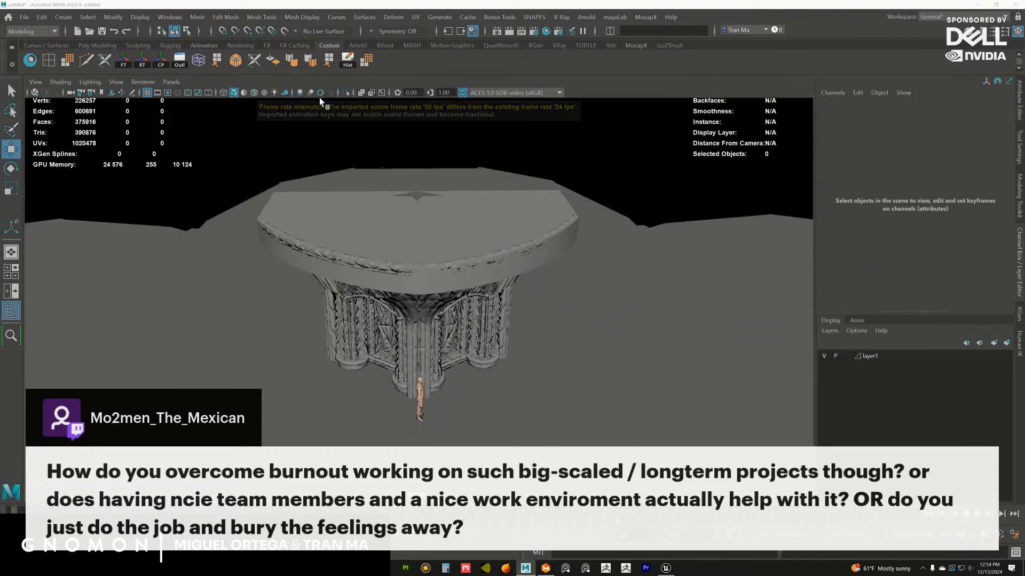
pyautogui.scroll(-2, 469, 326)
pyautogui.scroll(2, 423, 302)
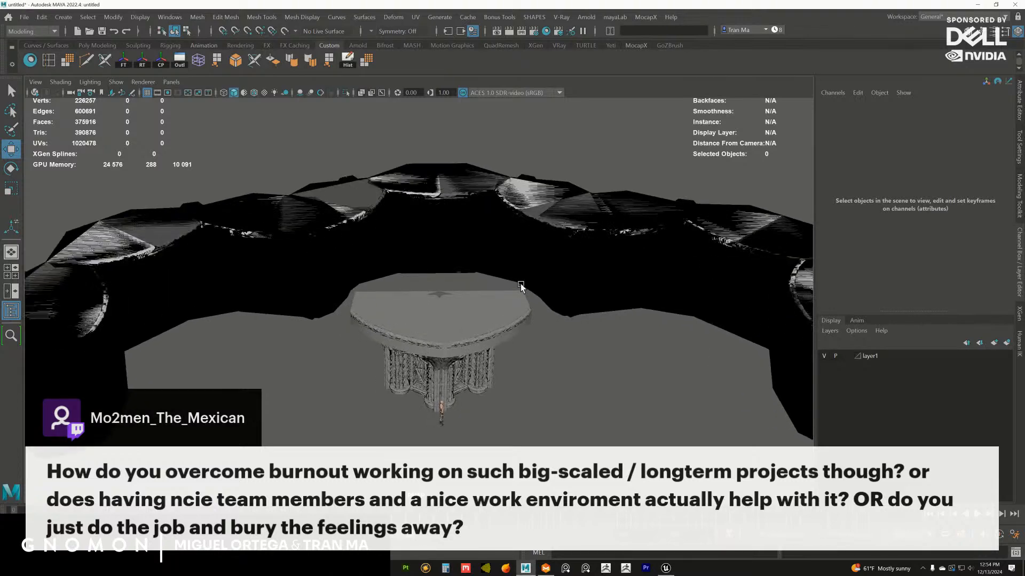
# Delete the dark faceted shell covering the imported rotunda and select the SM_MERGED_StaticMeshActor_39 mesh
pyautogui.click(541, 282)
pyautogui.press('Delete')
pyautogui.keyDown('alt'); pyautogui.moveTo(587, 267); pyautogui.dragTo(663, 228); pyautogui.keyUp('alt')
pyautogui.click(664, 228)
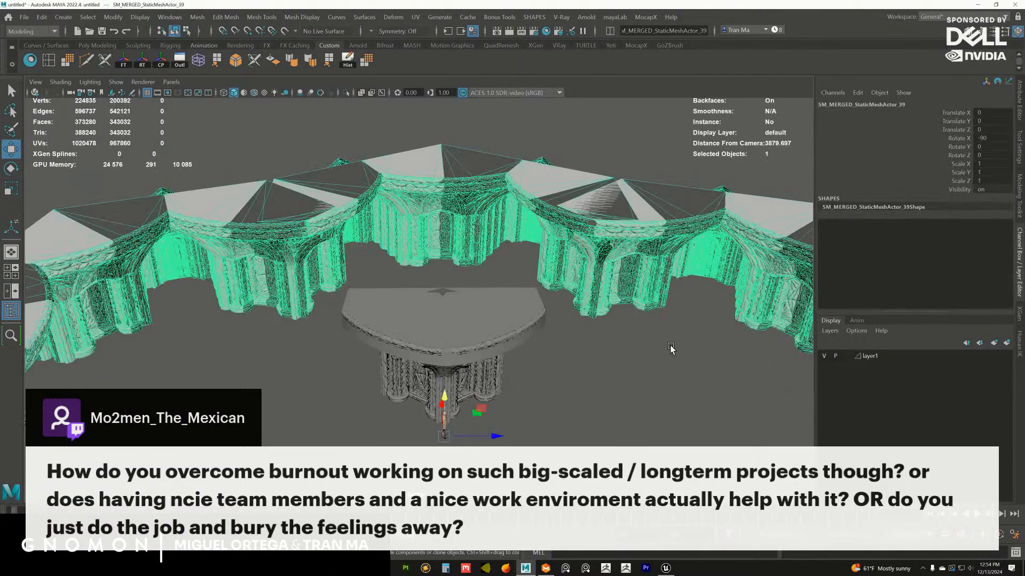
# Unhide SM_MERGED_StaticMeshActor_30 and reorder SM_MERGED_StaticMeshActor_39 directly below it in the Outliner
pyautogui.keyDown('alt'); pyautogui.moveTo(671, 348); pyautogui.dragTo(671, 339); pyautogui.keyUp('alt')
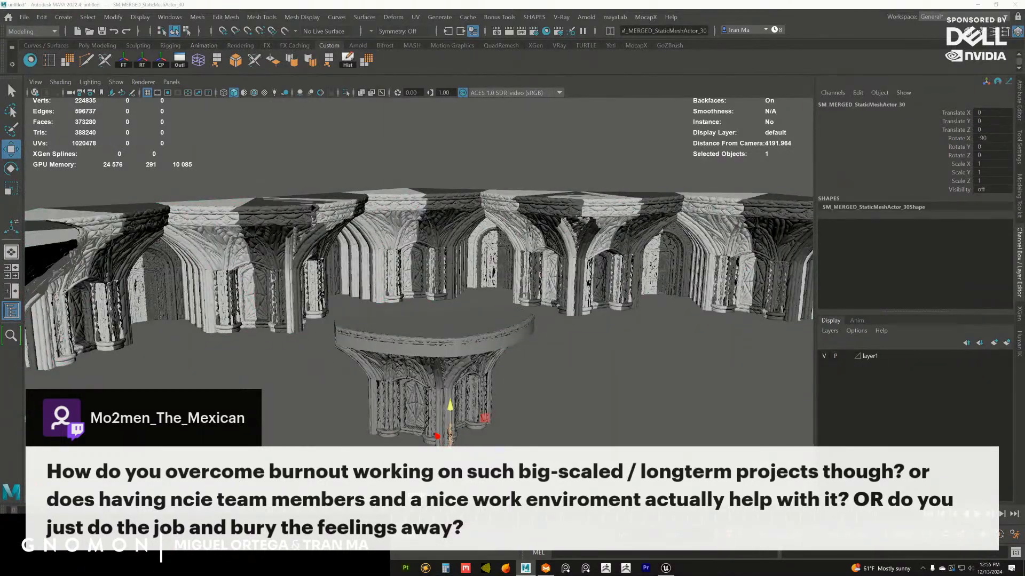
pyautogui.moveTo(1024, 182); pyautogui.dragTo(742, 188)
pyautogui.hotkey('shift', 'h')
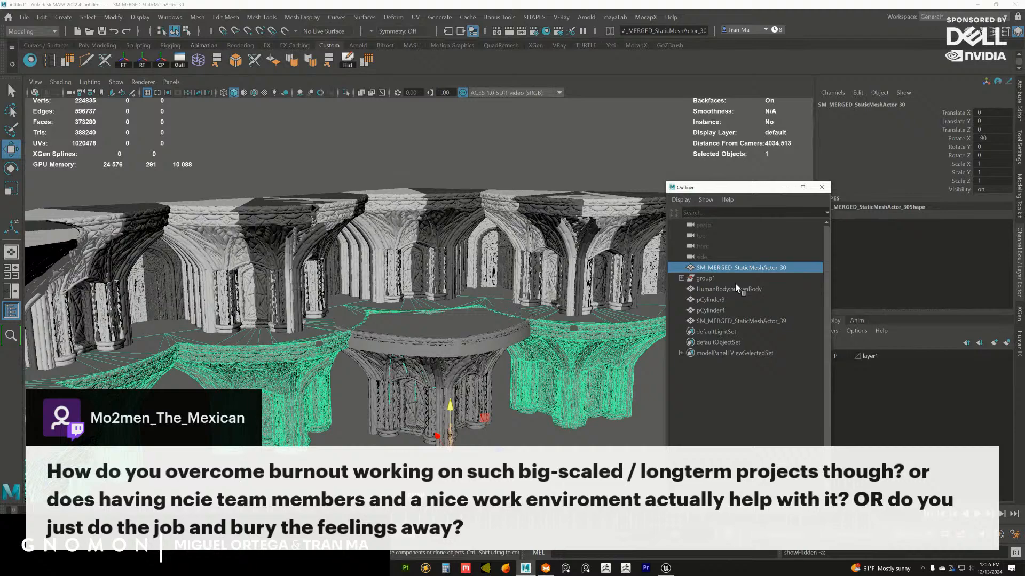
pyautogui.click(729, 323)
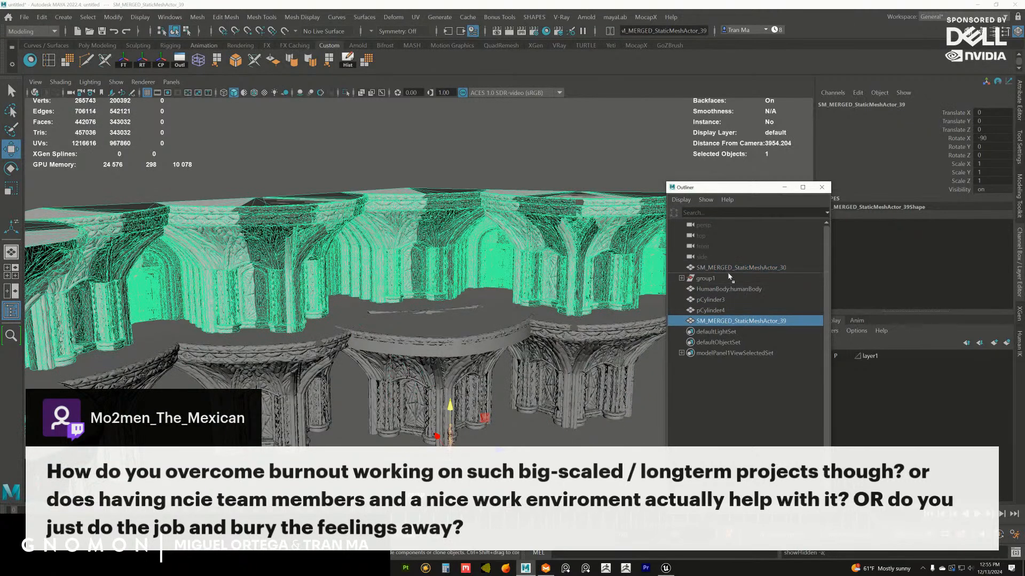
pyautogui.moveTo(729, 275); pyautogui.dragTo(731, 273, button='middle')
# Assign the scene's existing default material (initialShadingGroup) to the upper rotunda mesh SM_MERGED_StaticMeshActor_39, ending with nothing selected
pyautogui.keyDown('alt'); pyautogui.moveTo(582, 348); pyautogui.dragTo(478, 312, button='right'); pyautogui.keyUp('alt')
pyautogui.keyDown('alt'); pyautogui.moveTo(478, 312); pyautogui.dragTo(522, 296); pyautogui.keyUp('alt')
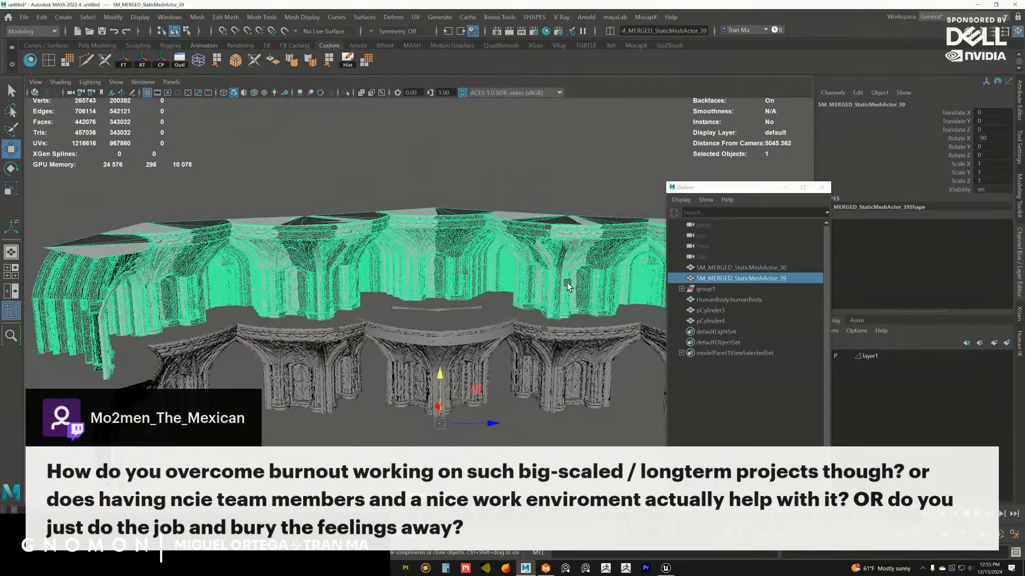
pyautogui.rightClick(567, 283)
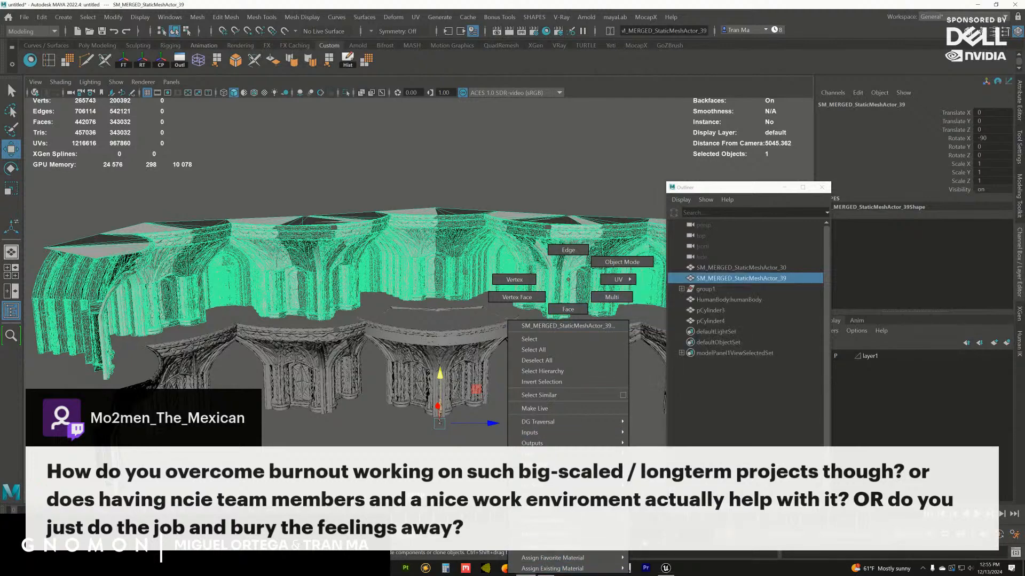
pyautogui.moveTo(621, 568)
pyautogui.click(659, 526)
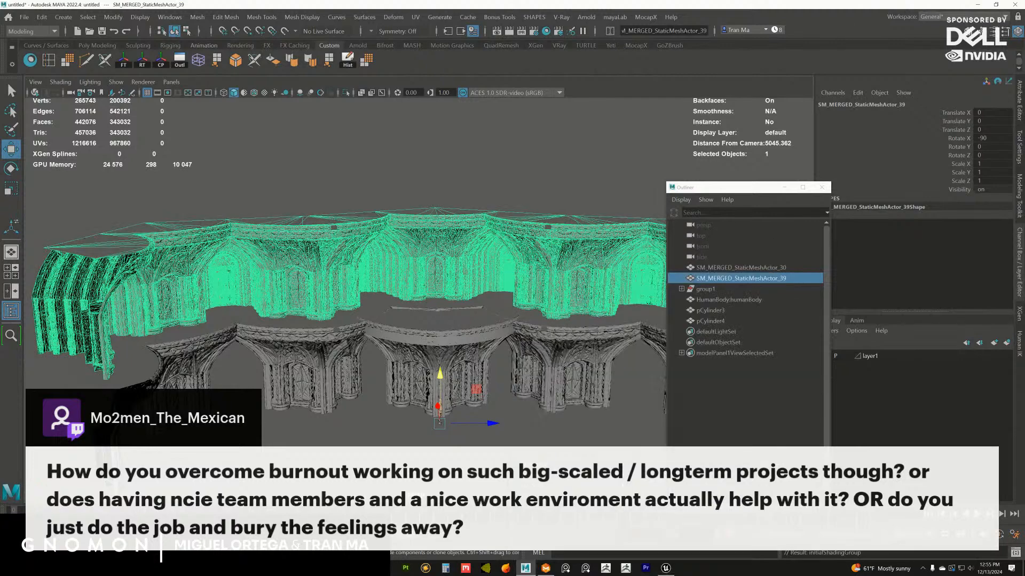
pyautogui.click(508, 407)
# Parent pCylinder3 and pCylinder4 under group1, the group containing the central ledge
pyautogui.scroll(3, 511, 410)
pyautogui.moveTo(460, 294)
pyautogui.keyDown('alt'); pyautogui.mouseDown()
pyautogui.moveTo(453, 332)
pyautogui.moveTo(454, 277)
pyautogui.mouseUp(); pyautogui.keyUp('alt')
pyautogui.click(452, 334)
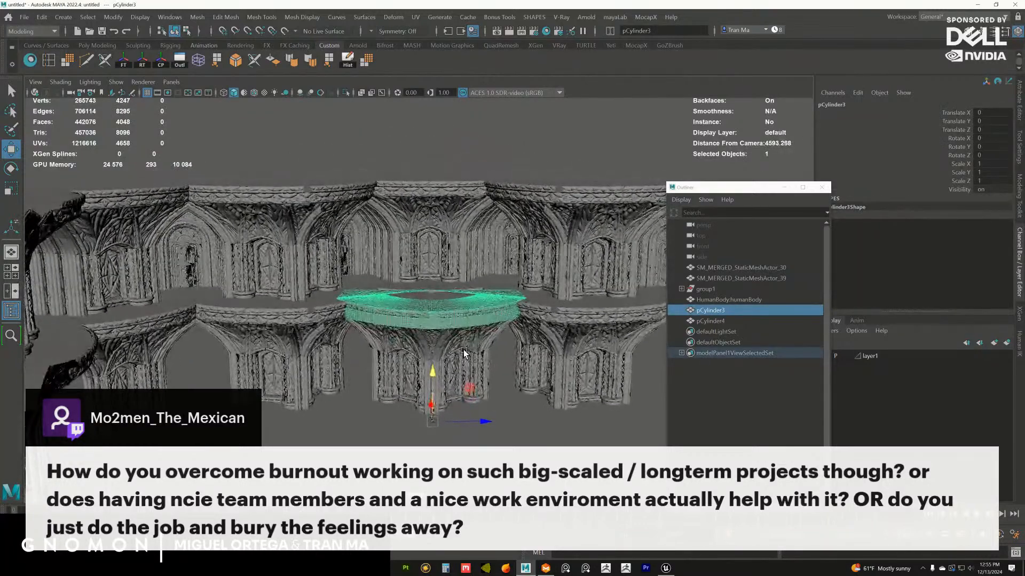
pyautogui.keyDown('ctrl'); pyautogui.click(719, 320); pyautogui.keyUp('ctrl')
pyautogui.keyDown('ctrl'); pyautogui.click(732, 301); pyautogui.keyUp('ctrl')
pyautogui.hotkey('ctrl', 'z')
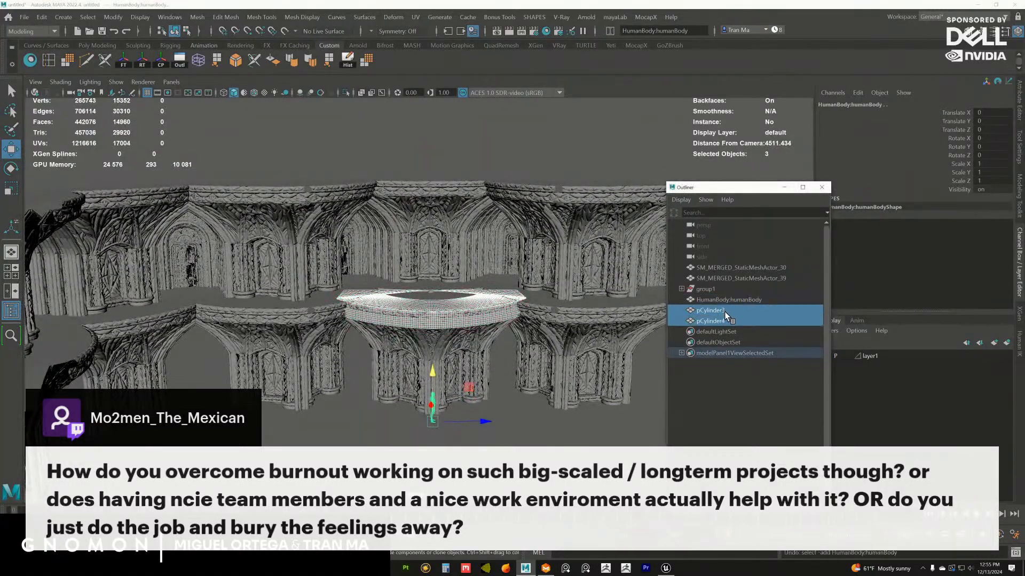
pyautogui.click(700, 290)
pyautogui.click(510, 345)
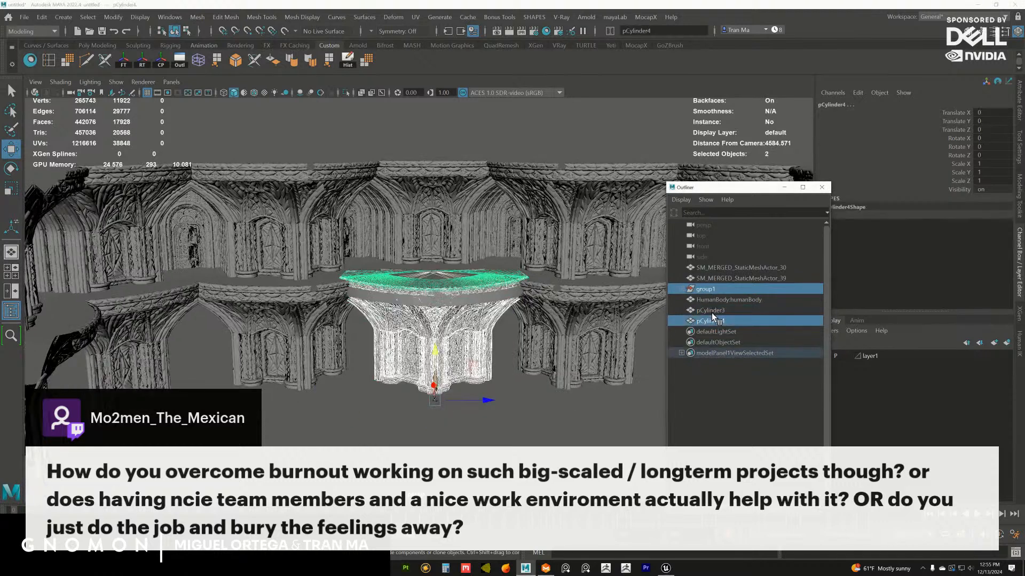
pyautogui.keyDown('ctrl'); pyautogui.click(711, 313); pyautogui.keyUp('ctrl')
pyautogui.click(715, 330)
pyautogui.click(717, 312)
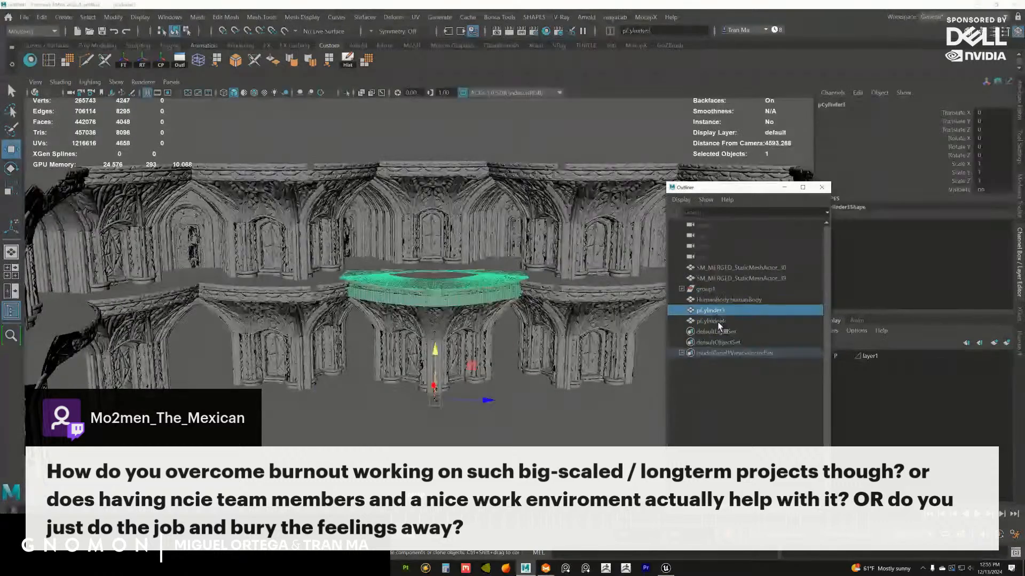
pyautogui.keyDown('ctrl'); pyautogui.click(718, 322); pyautogui.keyUp('ctrl')
pyautogui.moveTo(718, 314); pyautogui.dragTo(712, 292, button='middle')
# Rename the central ledge's group1 as Blockoutmarvelous
pyautogui.click(708, 290)
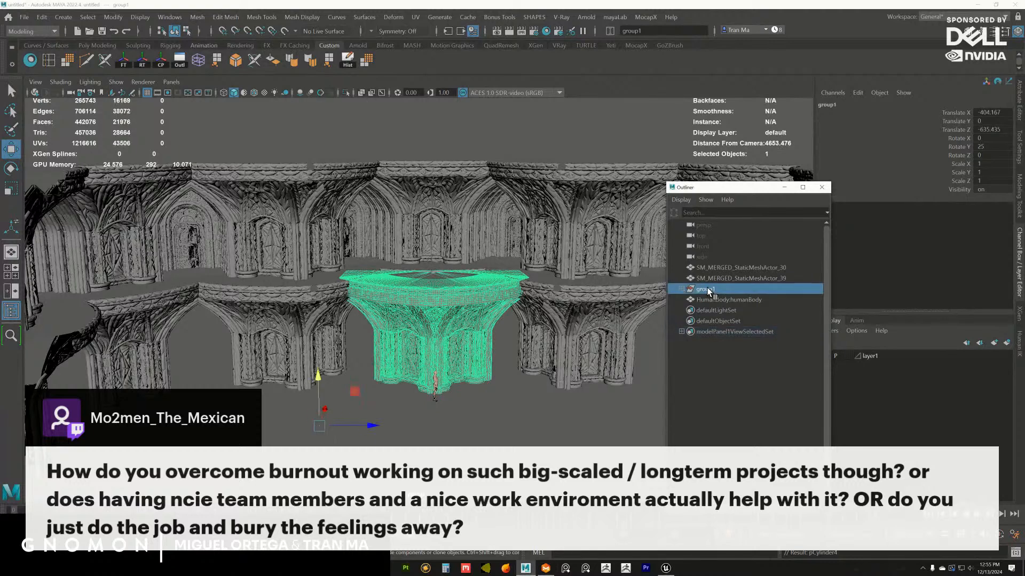
pyautogui.doubleClick(712, 289)
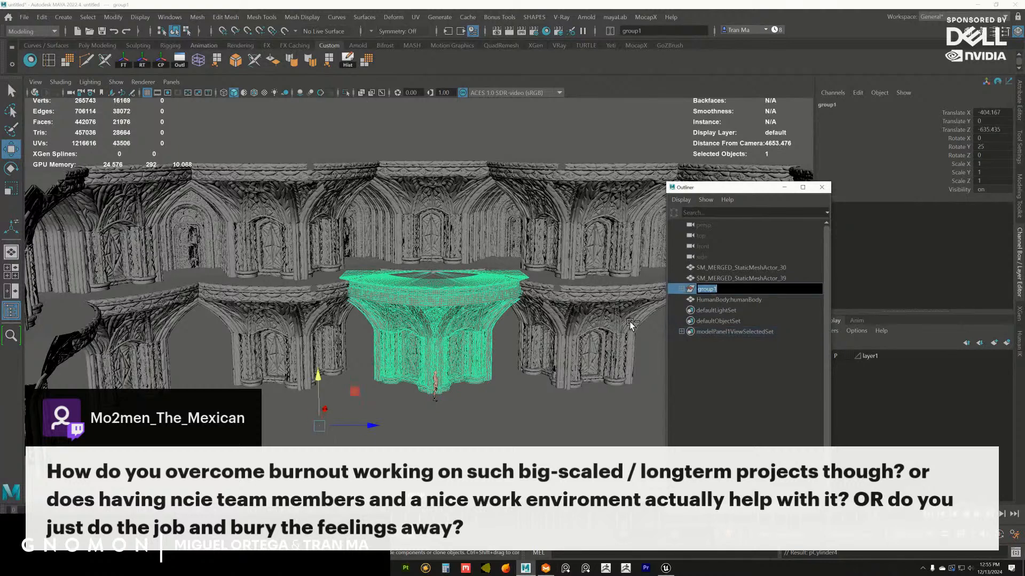
pyautogui.moveTo(723, 290); pyautogui.dragTo(694, 291)
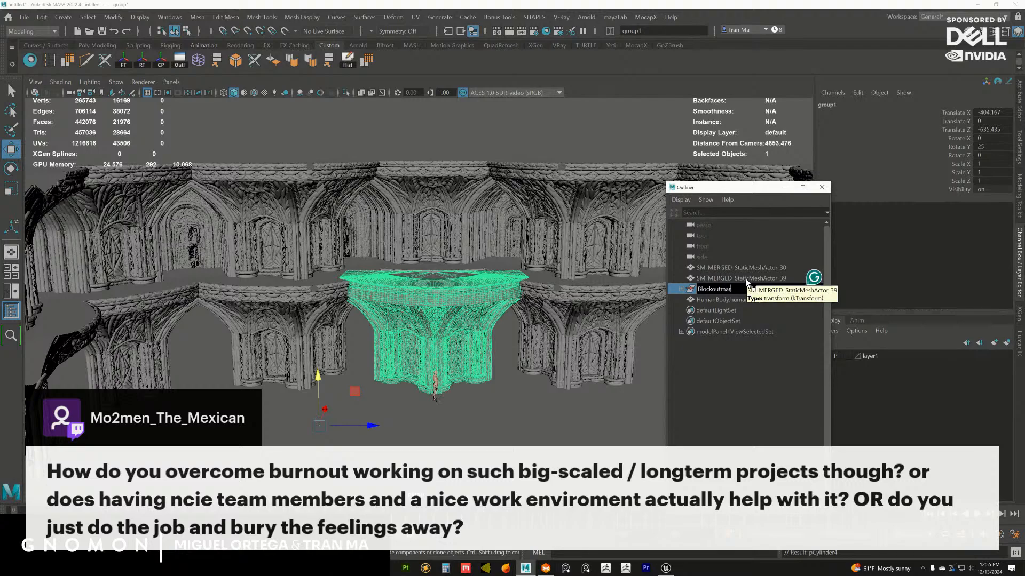
pyautogui.press('Return')
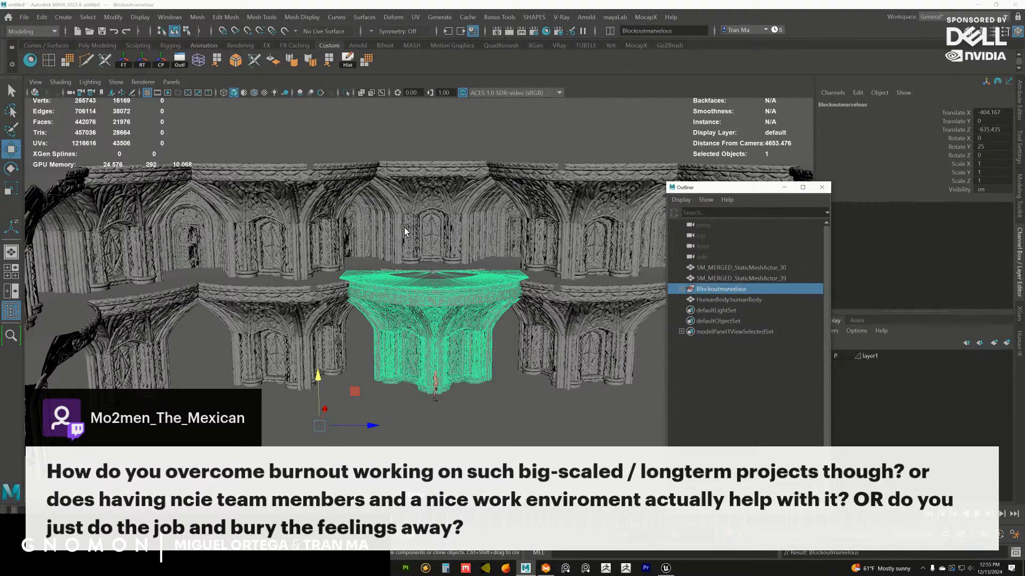
# Duplicate the lower and upper rotunda meshes, SM_MERGED_StaticMeshActor_30 and SM_MERGED_StaticMeshActor_39, together
pyautogui.keyDown('alt'); pyautogui.moveTo(468, 339); pyautogui.dragTo(522, 366, button='right'); pyautogui.keyUp('alt')
pyautogui.keyDown('alt'); pyautogui.moveTo(522, 366); pyautogui.dragTo(474, 361); pyautogui.keyUp('alt')
pyautogui.keyDown('alt'); pyautogui.moveTo(473, 361); pyautogui.dragTo(464, 342, button='middle'); pyautogui.keyUp('alt')
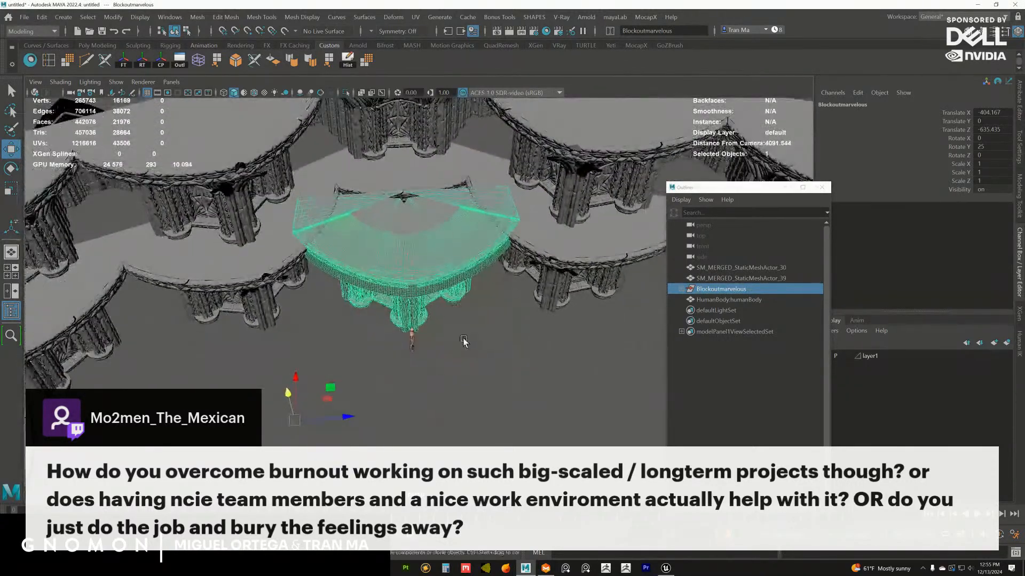
pyautogui.keyDown('alt'); pyautogui.moveTo(464, 341); pyautogui.dragTo(476, 332); pyautogui.keyUp('alt')
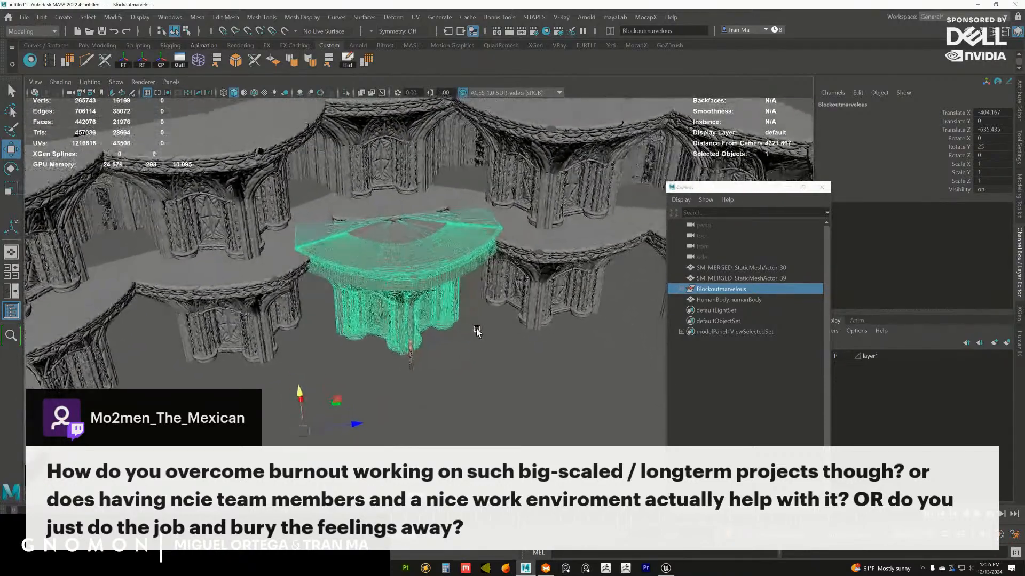
pyautogui.click(534, 289)
pyautogui.keyDown('alt'); pyautogui.moveTo(539, 319); pyautogui.dragTo(485, 300); pyautogui.keyUp('alt')
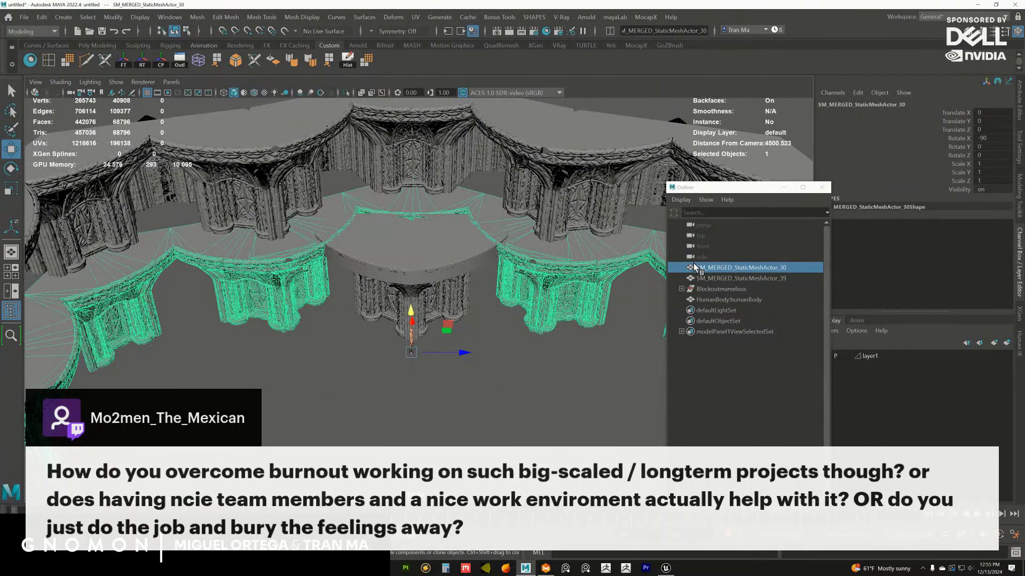
pyautogui.keyDown('shift'); pyautogui.click(554, 224); pyautogui.keyUp('shift')
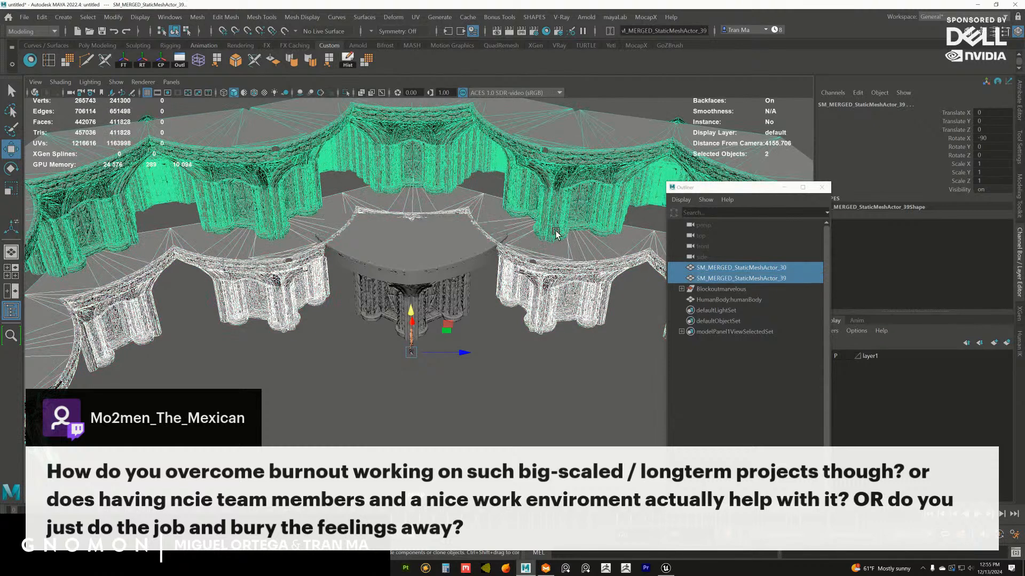
pyautogui.hotkey('ctrl', 'd')
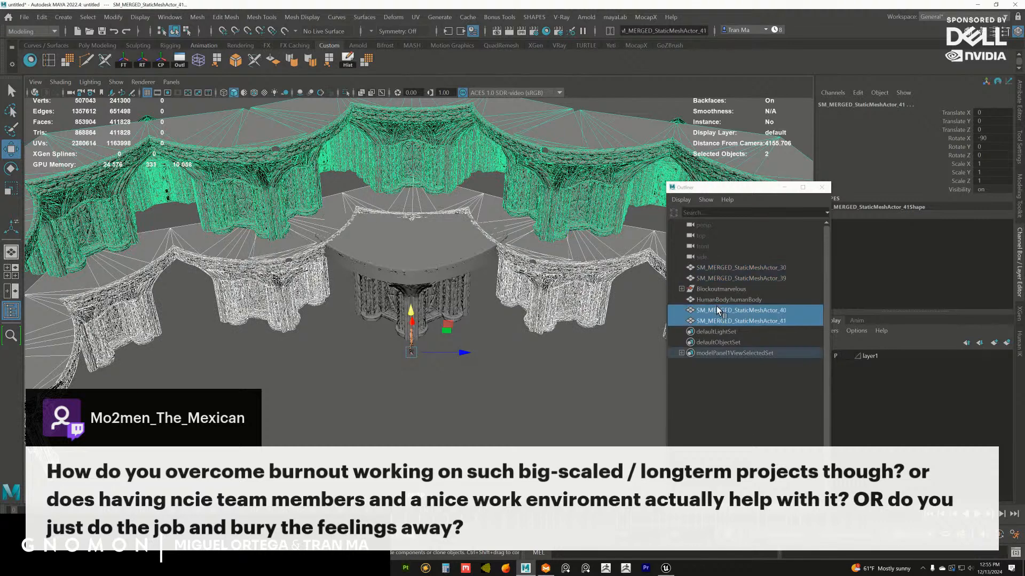
# Parent the two duplicated rotunda meshes under Blockoutmarvelous and group them together inside it
pyautogui.moveTo(723, 312); pyautogui.dragTo(723, 290, button='middle')
pyautogui.click(682, 289)
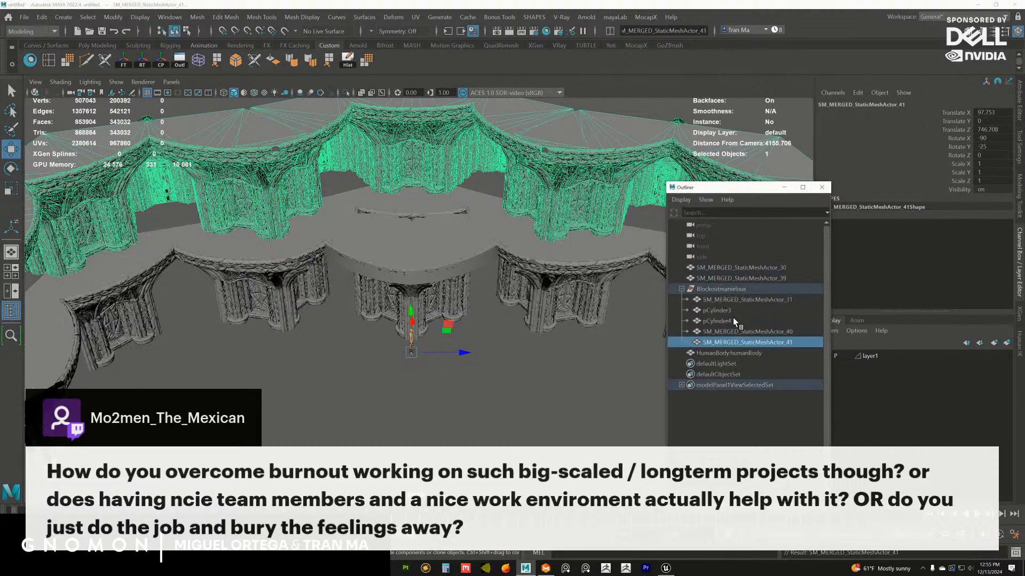
pyautogui.keyDown('ctrl'); pyautogui.click(730, 332); pyautogui.keyUp('ctrl')
pyautogui.hotkey('ctrl', 'g')
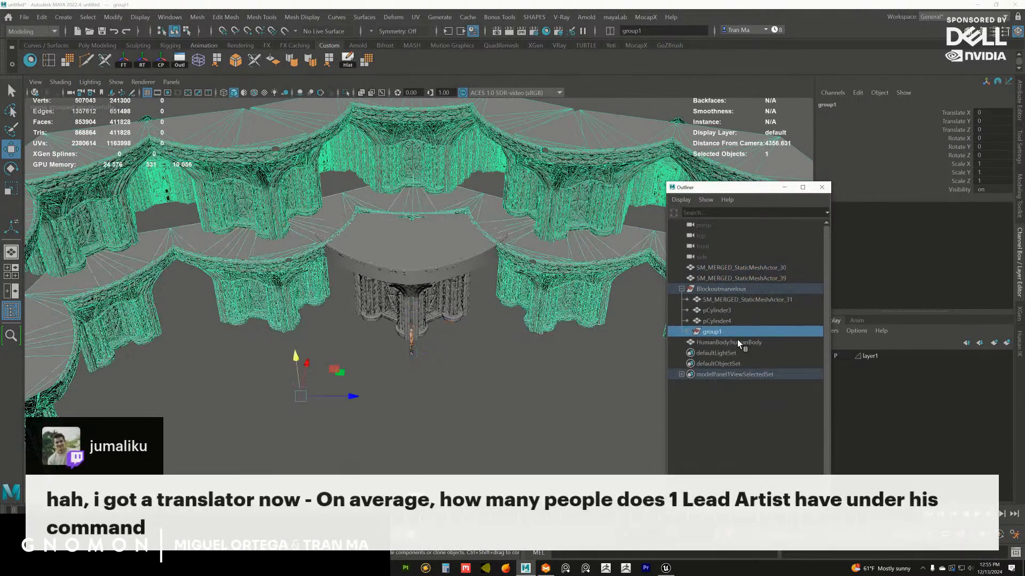
# Add the original SM_MERGED_StaticMeshActor_30 and SM_MERGED_StaticMeshActor_39 to a new display layer and set that layer to Template
pyautogui.moveTo(731, 268); pyautogui.dragTo(766, 279)
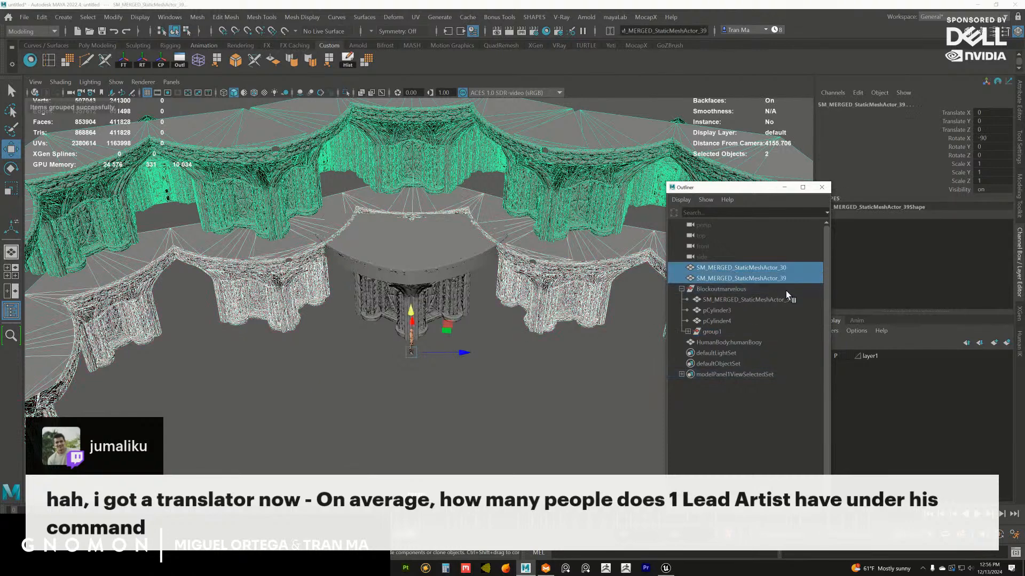
pyautogui.click(1007, 343)
pyautogui.moveTo(757, 187); pyautogui.dragTo(689, 188)
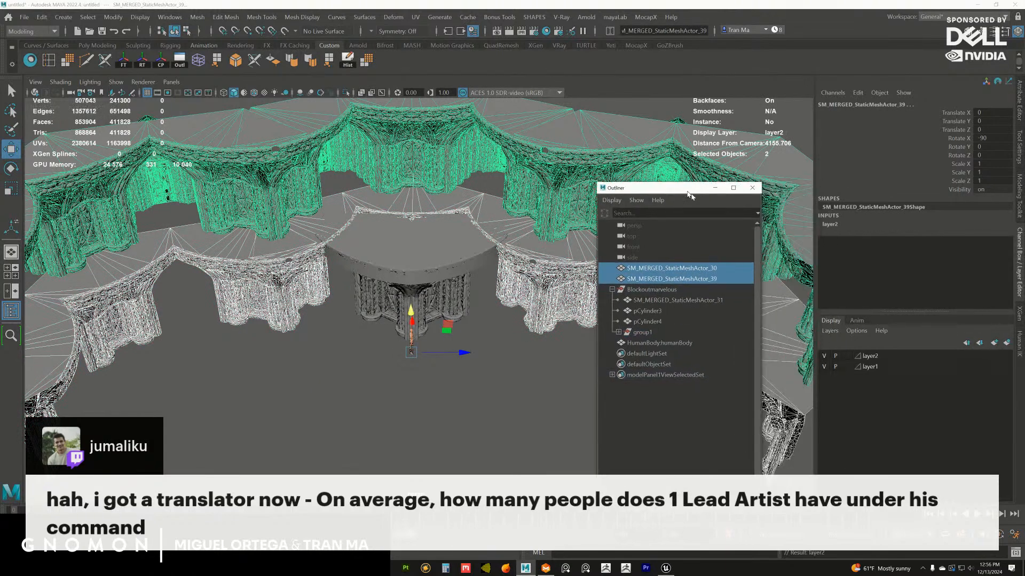
pyautogui.click(845, 356)
pyautogui.click(496, 402)
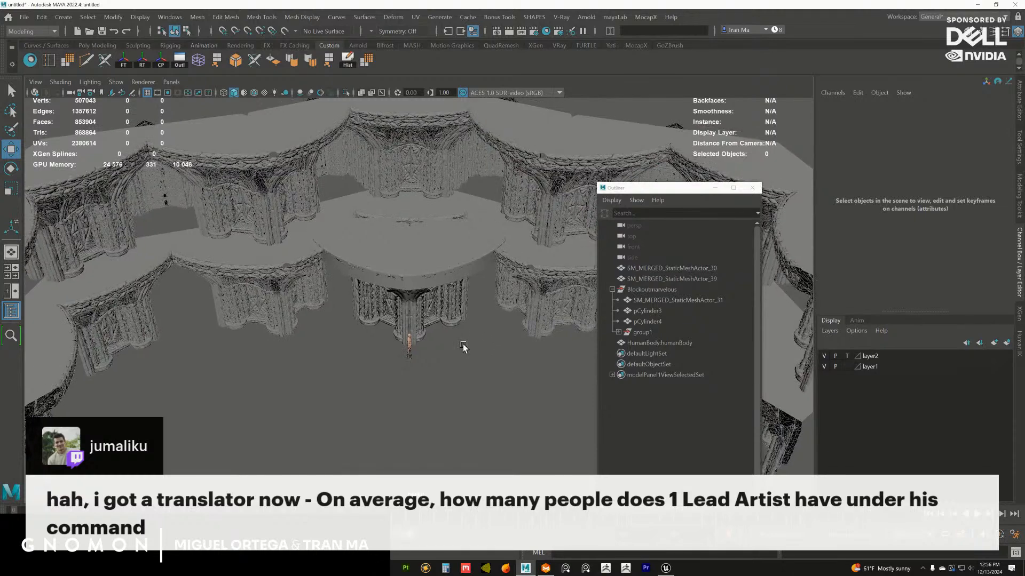
# Expand group1 inside Blockoutmarvelous and select both duplicated rotunda meshes, SM_MERGED_StaticMeshActor_40 and SM_MERGED_StaticMeshActor_41
pyautogui.click(556, 342)
pyautogui.keyDown('alt'); pyautogui.moveTo(464, 347); pyautogui.dragTo(481, 387); pyautogui.keyUp('alt')
pyautogui.click(644, 335)
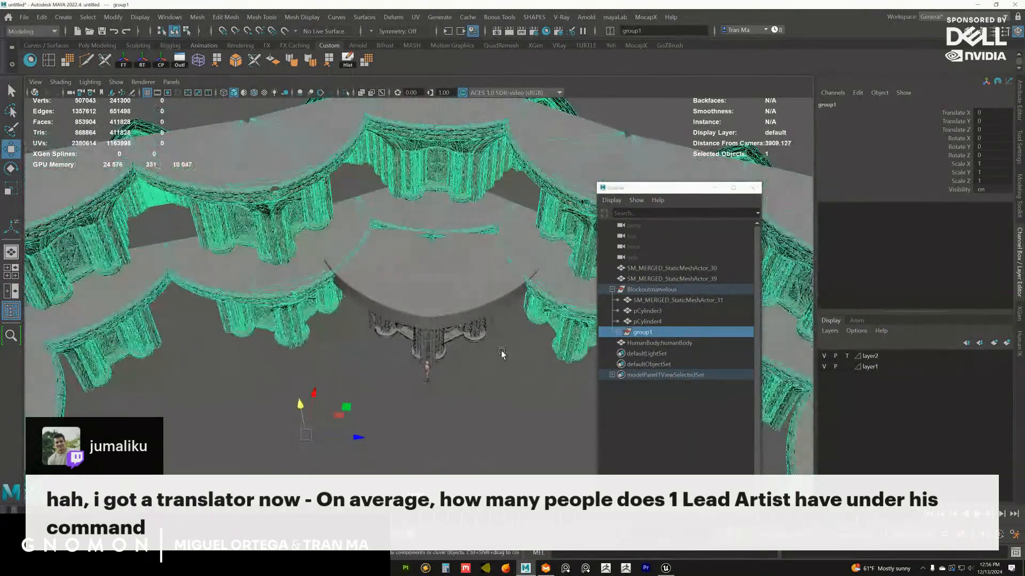
pyautogui.click(618, 332)
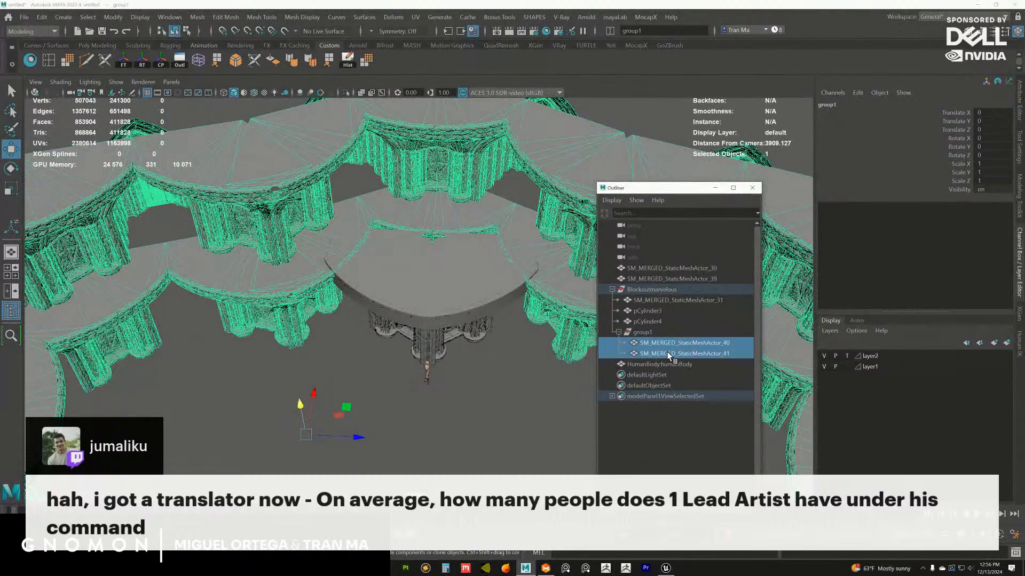
pyautogui.moveTo(643, 343); pyautogui.dragTo(670, 354)
# Try setting Translate X, Y, Z and Rotate X, Y of both duplicated rotunda meshes to 0, and undo it
pyautogui.moveTo(988, 148); pyautogui.dragTo(991, 115)
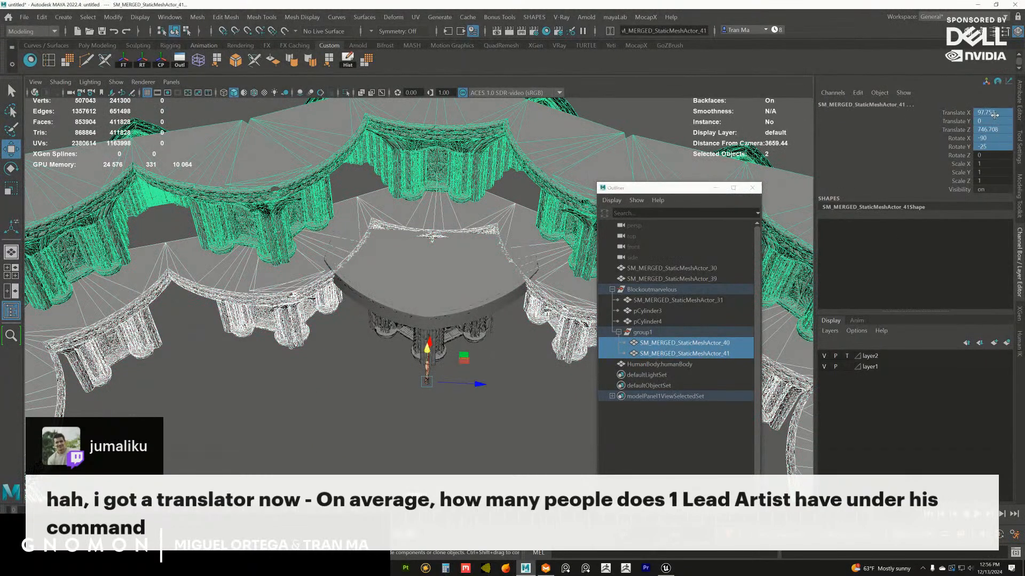
pyautogui.press('Return')
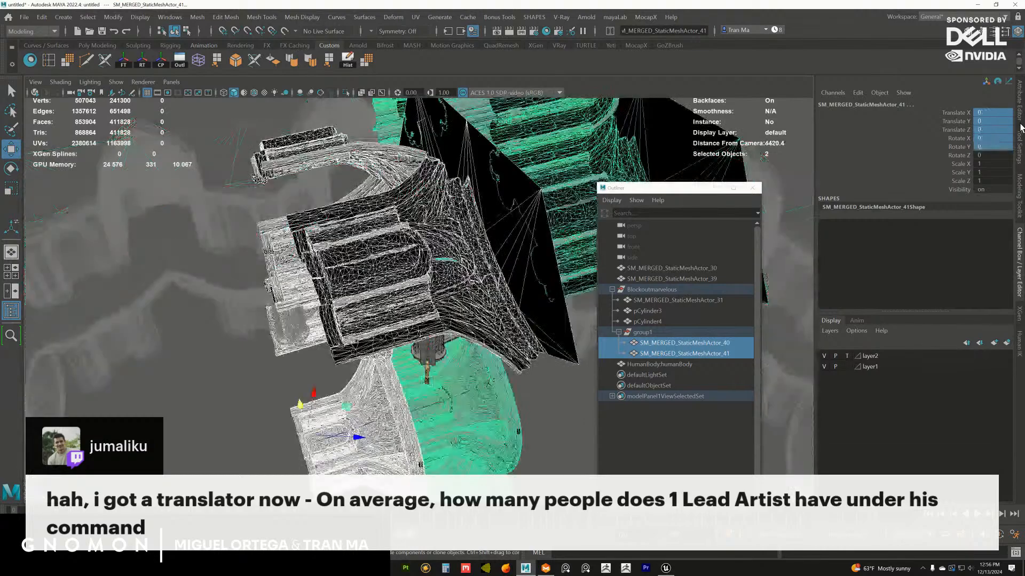
pyautogui.scroll(-5, 369, 271)
pyautogui.hotkey('ctrl', 'z')
pyautogui.hotkey('ctrl', 'z')
pyautogui.hotkey('ctrl', 'z')
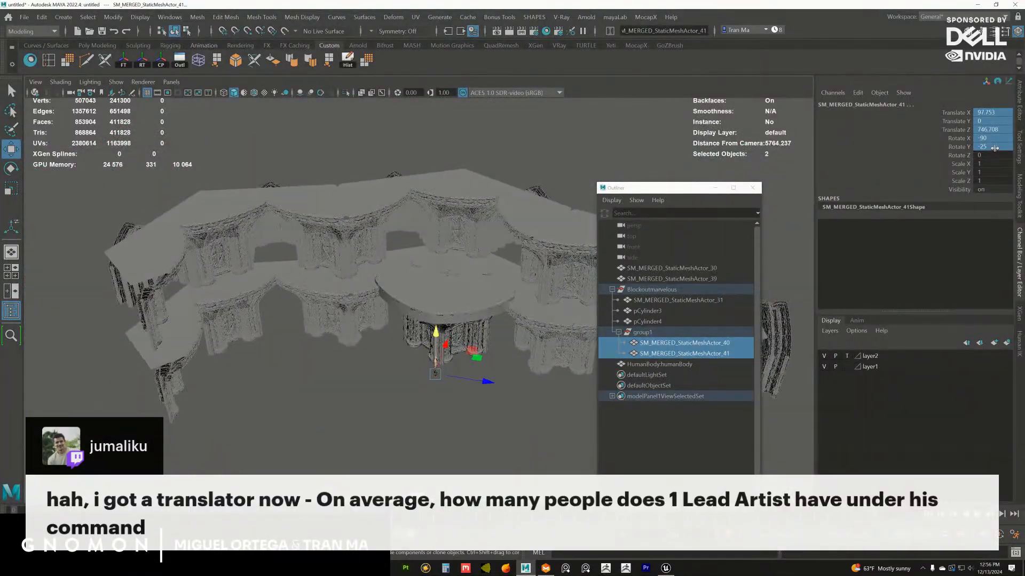
# Set Rotate Y and Translate X, Y and Z of both duplicated rotunda meshes to 0, keeping their Rotate X
pyautogui.doubleClick(993, 149)
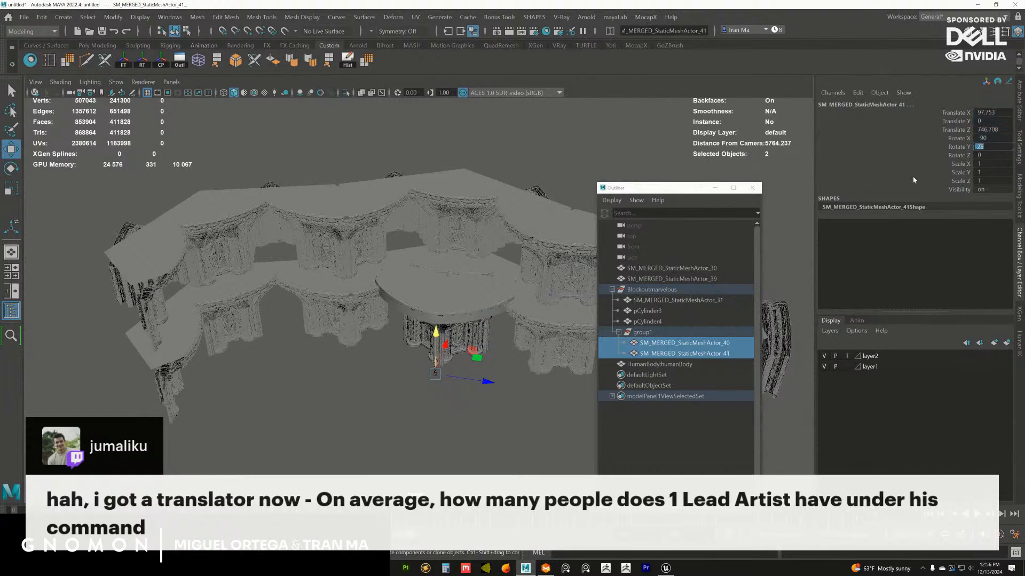
pyautogui.write('0')
pyautogui.press('Return')
pyautogui.keyDown('alt'); pyautogui.moveTo(471, 181); pyautogui.dragTo(491, 211); pyautogui.keyUp('alt')
pyautogui.moveTo(991, 130); pyautogui.dragTo(991, 112)
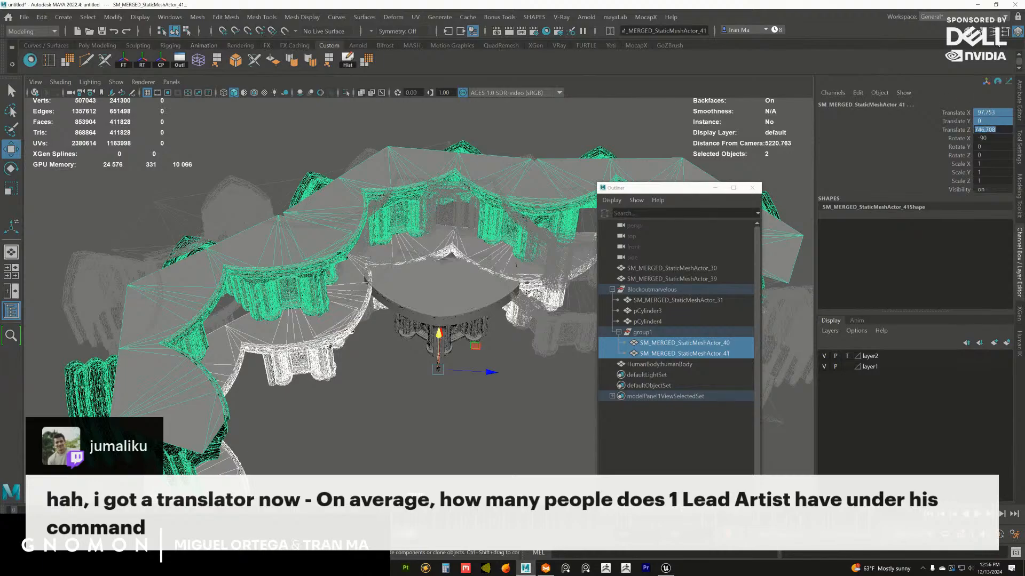
pyautogui.write('0')
pyautogui.press('Return')
pyautogui.keyDown('alt'); pyautogui.moveTo(395, 318); pyautogui.dragTo(363, 295); pyautogui.keyUp('alt')
pyautogui.keyDown('alt'); pyautogui.moveTo(384, 315); pyautogui.dragTo(480, 365, button='right'); pyautogui.keyUp('alt')
pyautogui.keyDown('alt'); pyautogui.moveTo(455, 344); pyautogui.dragTo(416, 279); pyautogui.keyUp('alt')
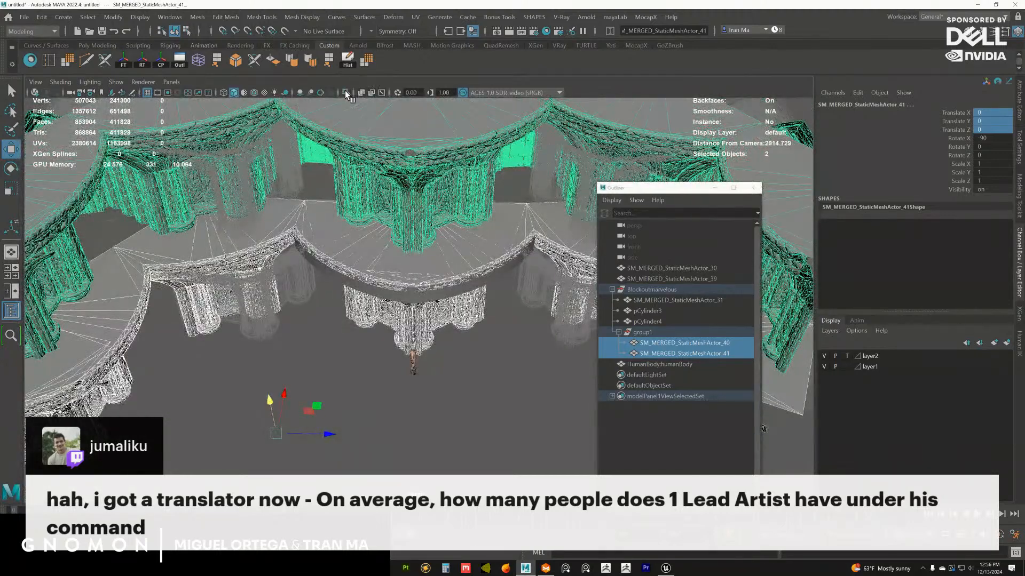
# Hide layer2 and rename it originalposition, and delete layer1 from the display layers
pyautogui.click(614, 289)
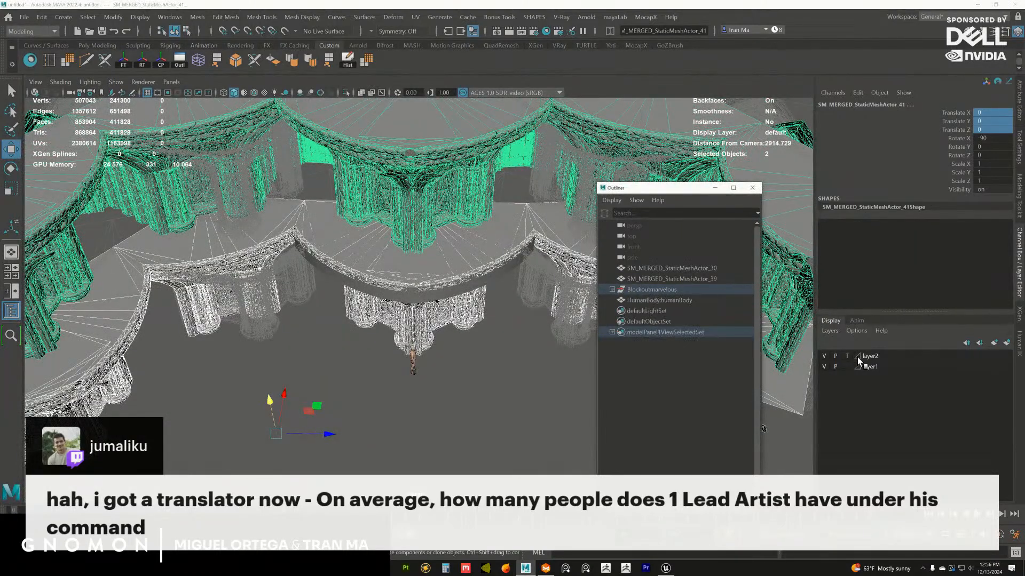
pyautogui.click(825, 356)
pyautogui.doubleClick(869, 356)
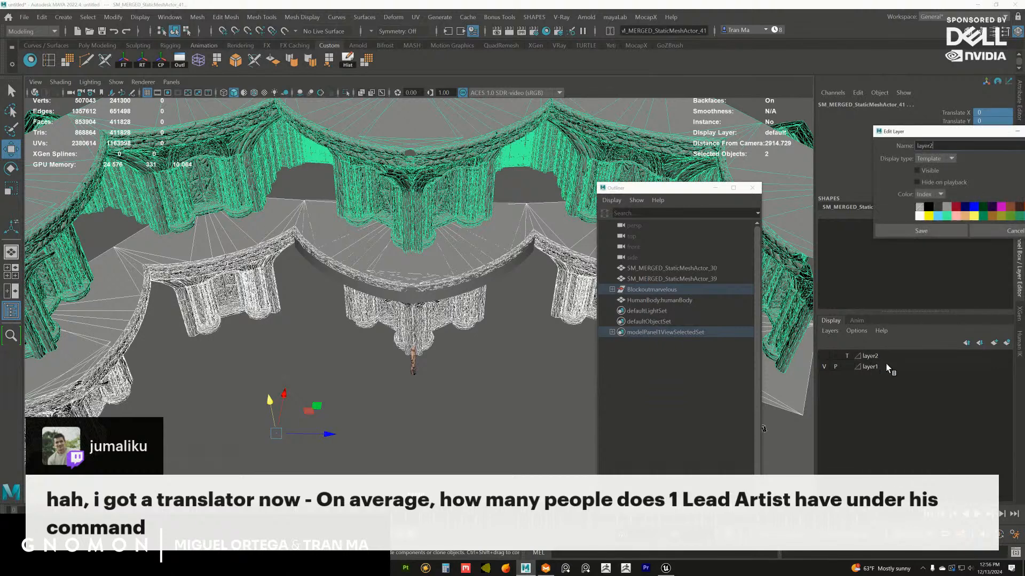
pyautogui.write('originalposition')
pyautogui.click(930, 231)
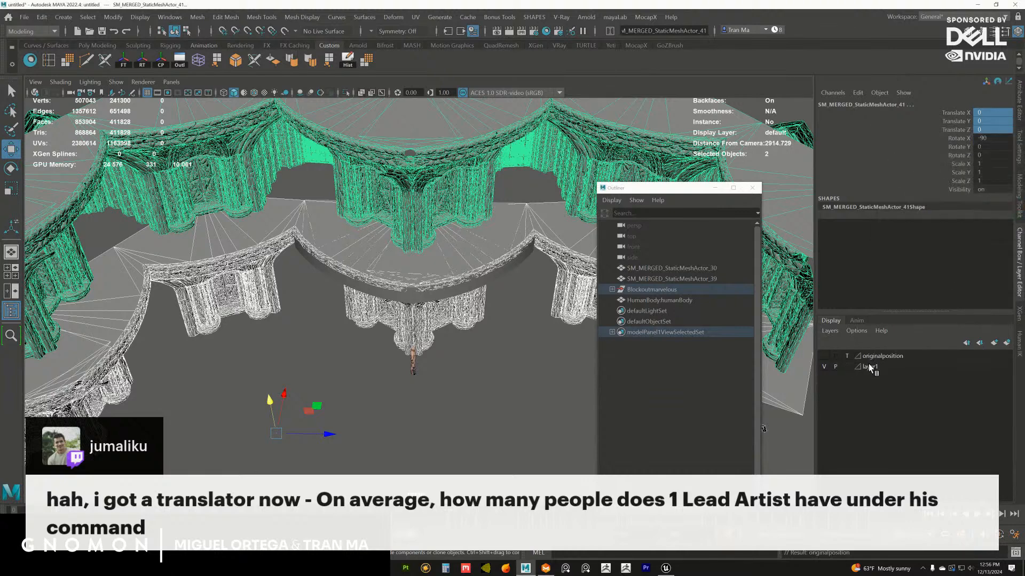
pyautogui.rightClick(870, 368)
pyautogui.click(901, 470)
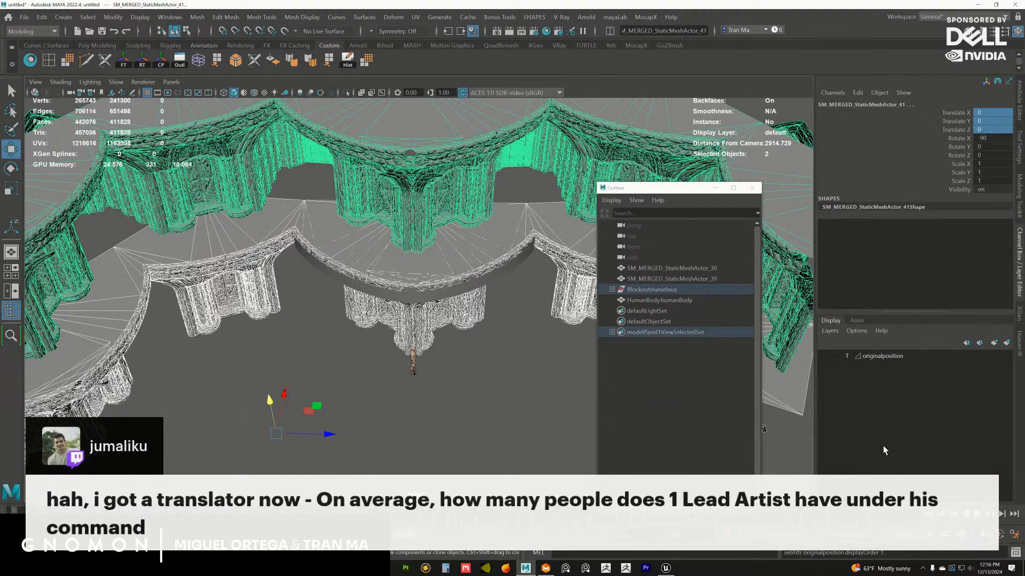
# Rename the HumanBody:humanBody scale figure as HumanBody, dropping its namespace
pyautogui.click(651, 300)
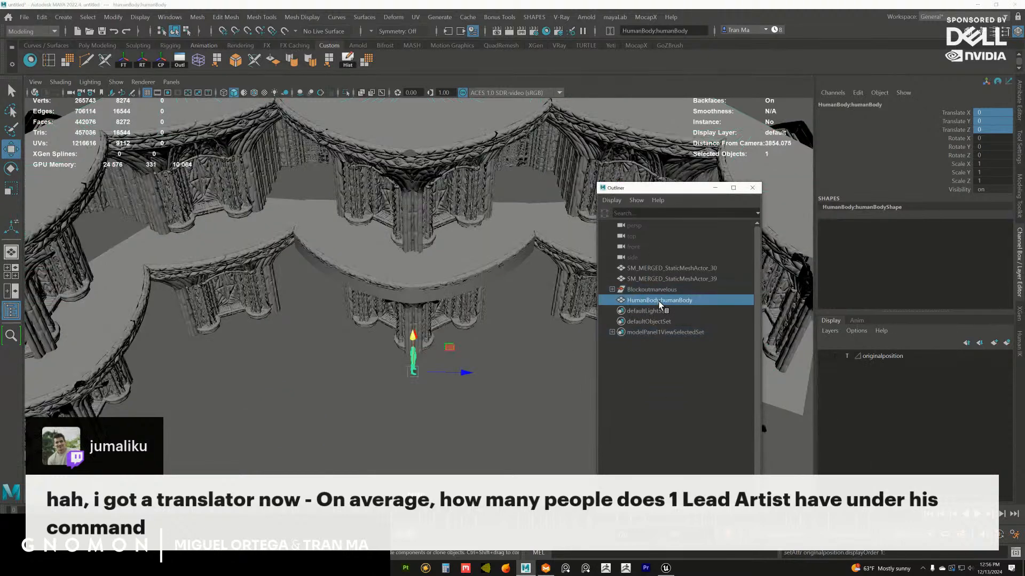
pyautogui.doubleClick(661, 300)
pyautogui.write('HumanBody1')
pyautogui.press('Return')
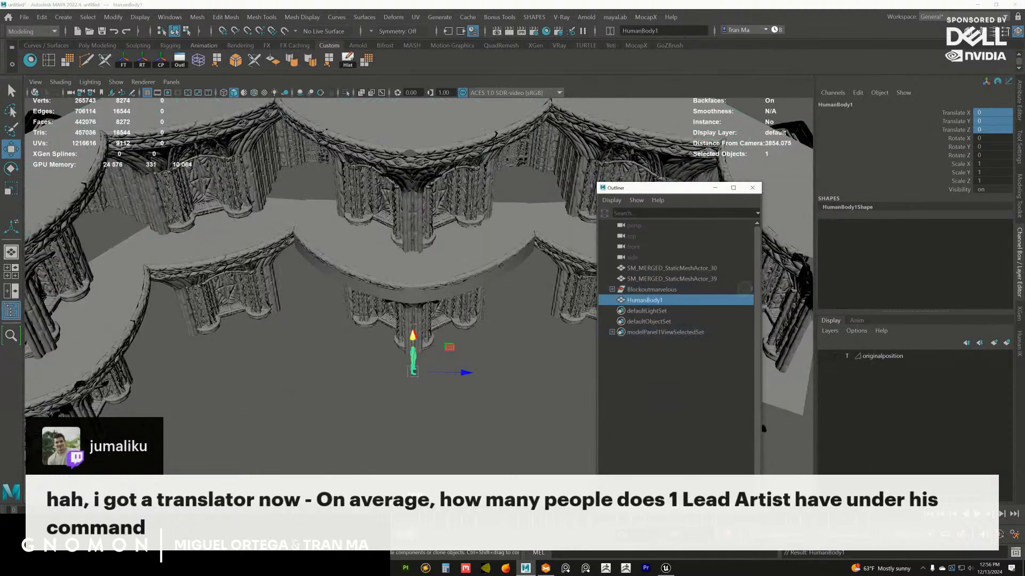
# Select the central ledge pCylinder3, switch the selection to its parent group Blockoutmarvelous, and move the Outliner out of the way
pyautogui.keyDown('alt'); pyautogui.moveTo(538, 346); pyautogui.dragTo(540, 324); pyautogui.keyUp('alt')
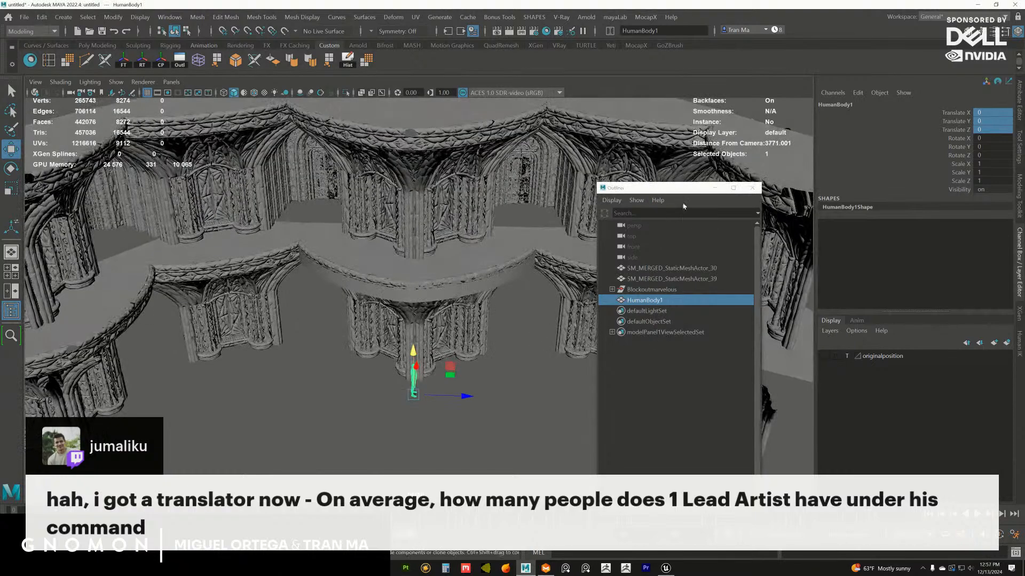
pyautogui.moveTo(674, 188); pyautogui.dragTo(906, 180)
pyautogui.keyDown('alt'); pyautogui.moveTo(571, 278); pyautogui.dragTo(510, 290, button='right'); pyautogui.keyUp('alt')
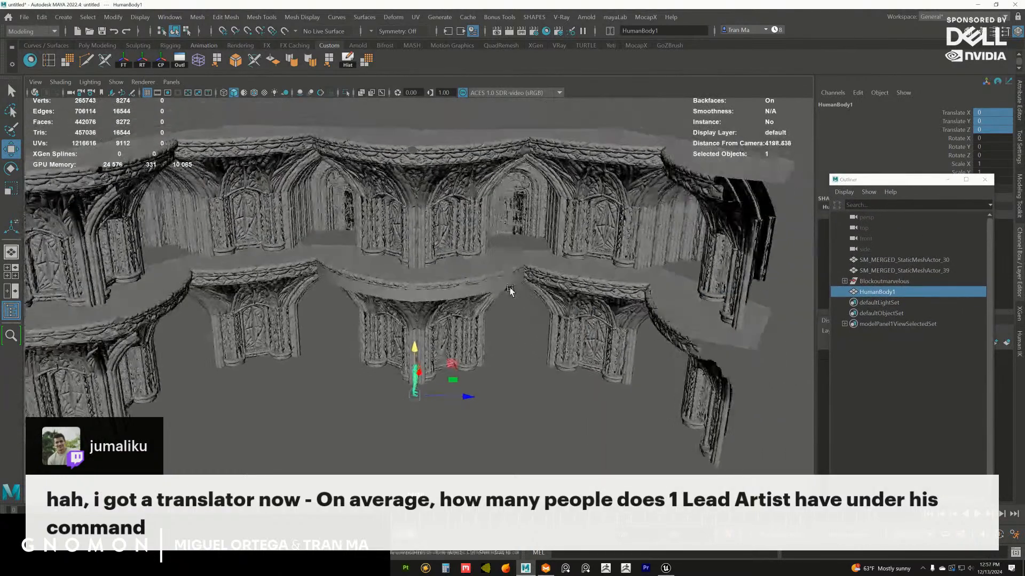
pyautogui.click(453, 297)
pyautogui.keyDown('alt'); pyautogui.moveTo(453, 303); pyautogui.dragTo(518, 304); pyautogui.keyUp('alt')
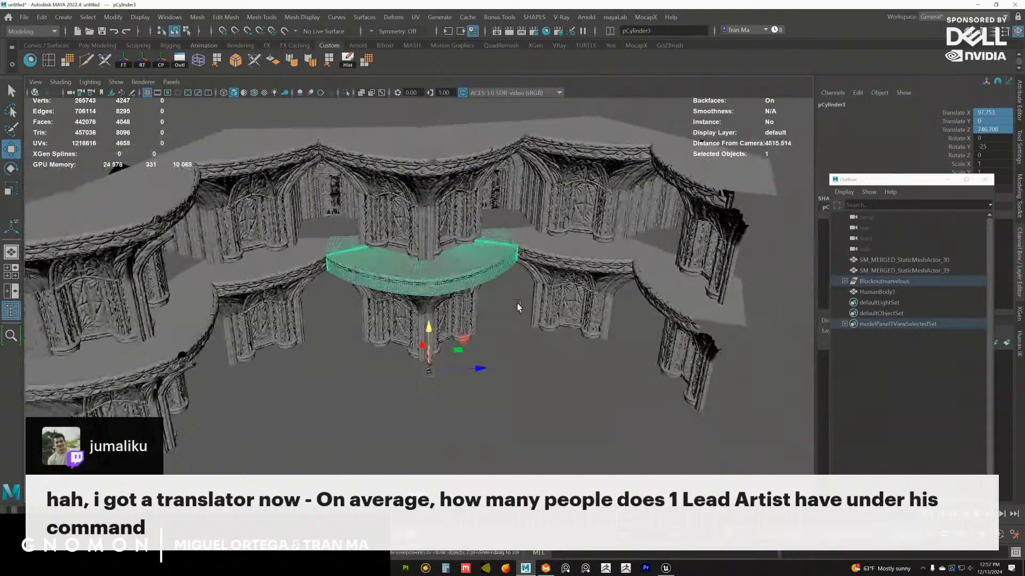
pyautogui.click(884, 283)
pyautogui.keyDown('alt'); pyautogui.moveTo(597, 311); pyautogui.dragTo(498, 305, button='right'); pyautogui.keyUp('alt')
pyautogui.keyDown('alt'); pyautogui.moveTo(499, 304); pyautogui.dragTo(556, 303); pyautogui.keyUp('alt')
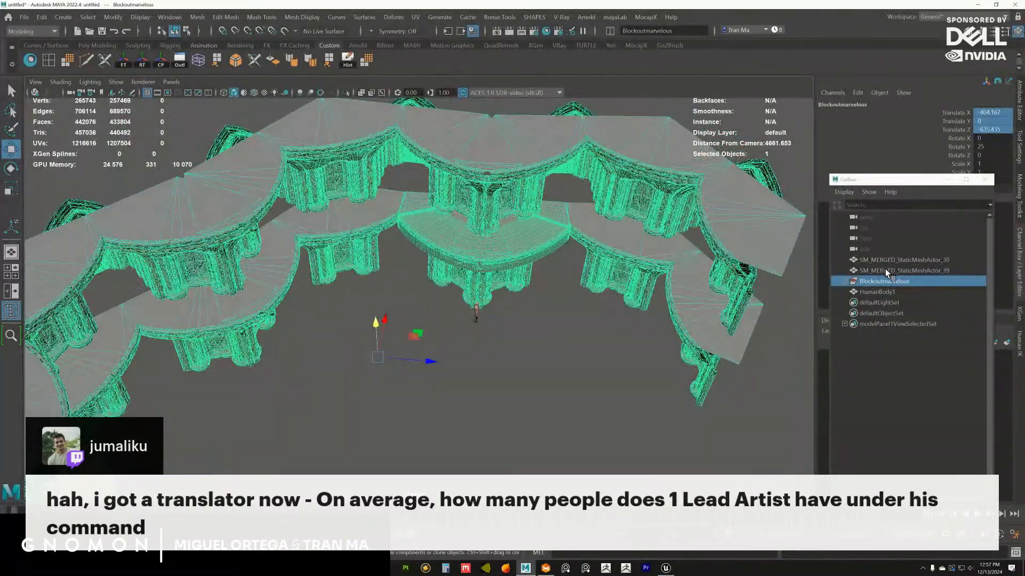
pyautogui.moveTo(890, 180); pyautogui.dragTo(1024, 184)
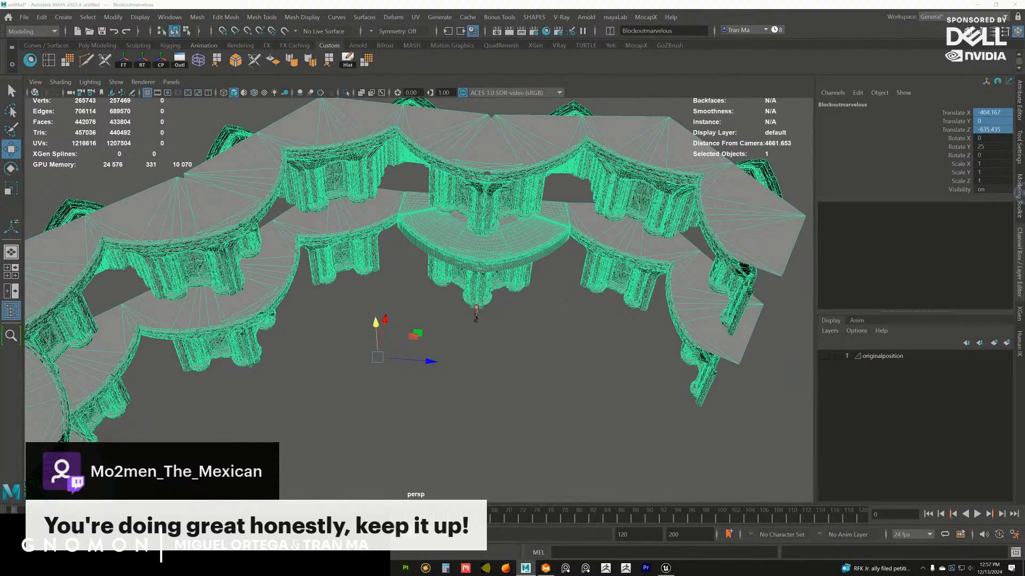
# Toggle the visibility of the originalposition layer to compare the original rotunda meshes with the Blockoutmarvelous group
pyautogui.click(823, 358)
pyautogui.keyDown('alt'); pyautogui.moveTo(652, 367); pyautogui.dragTo(645, 359); pyautogui.keyUp('alt')
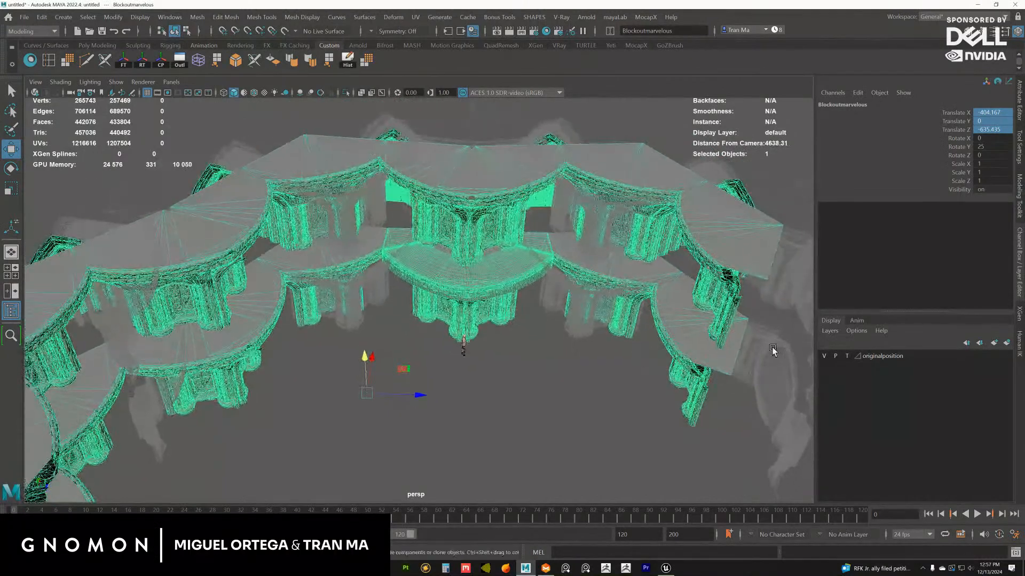
pyautogui.click(825, 356)
pyautogui.click(825, 356)
pyautogui.click(825, 356)
pyautogui.click(825, 357)
pyautogui.keyDown('alt'); pyautogui.moveTo(537, 289); pyautogui.dragTo(587, 270); pyautogui.keyUp('alt')
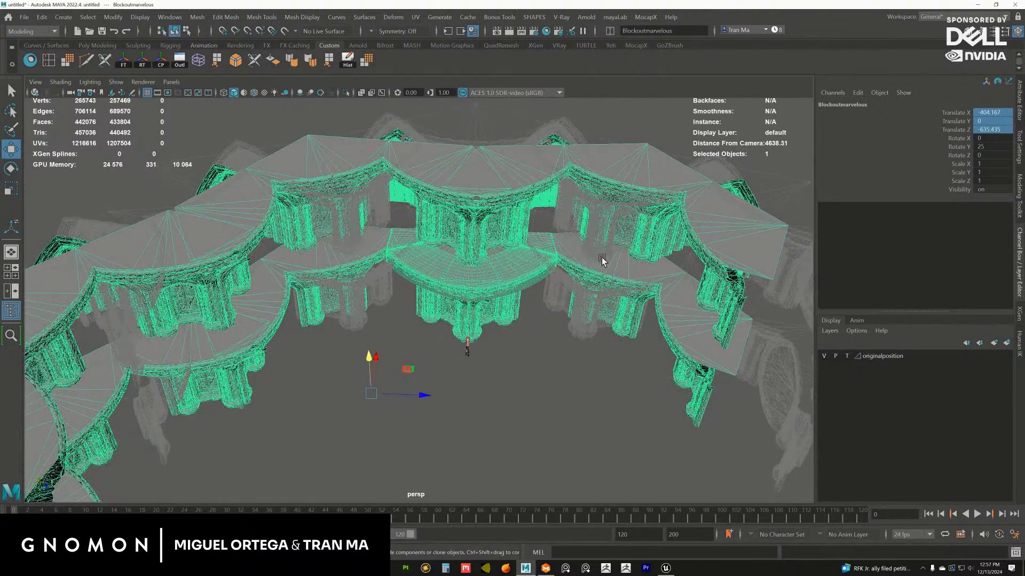
# Try setting Translate X, Y, Z and Rotate X, Y of the Blockoutmarvelous group to 0, and undo it
pyautogui.moveTo(991, 149); pyautogui.dragTo(990, 113)
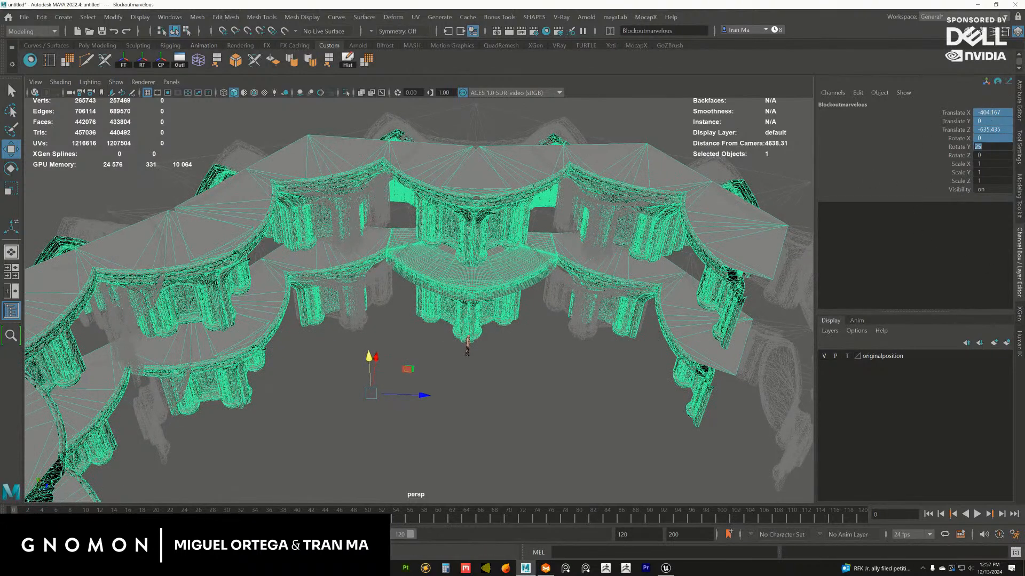
pyautogui.write('0')
pyautogui.press('Return')
pyautogui.keyDown('alt'); pyautogui.moveTo(495, 241); pyautogui.dragTo(454, 272); pyautogui.keyUp('alt')
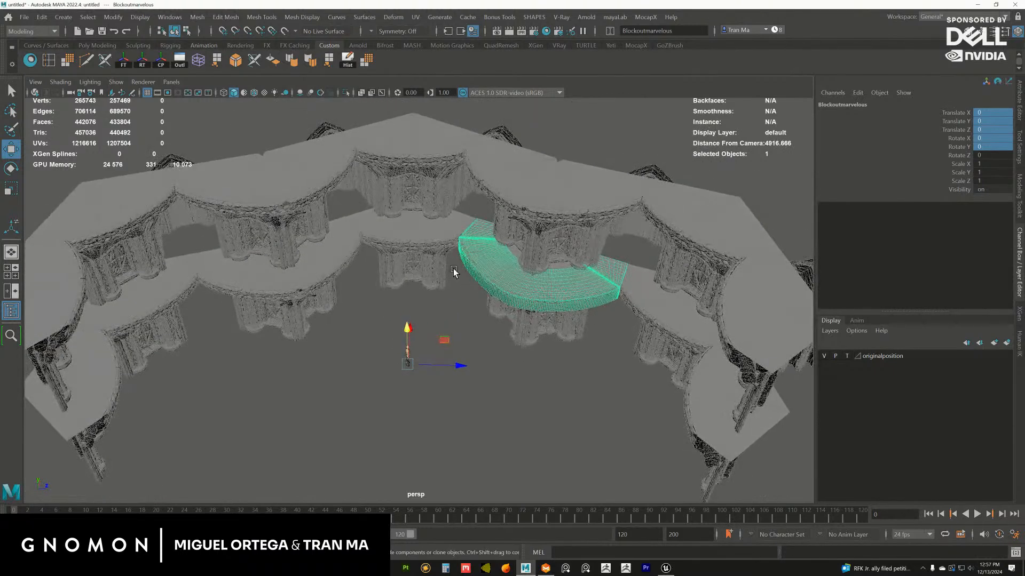
pyautogui.keyDown('alt'); pyautogui.moveTo(504, 226); pyautogui.dragTo(526, 281); pyautogui.keyUp('alt')
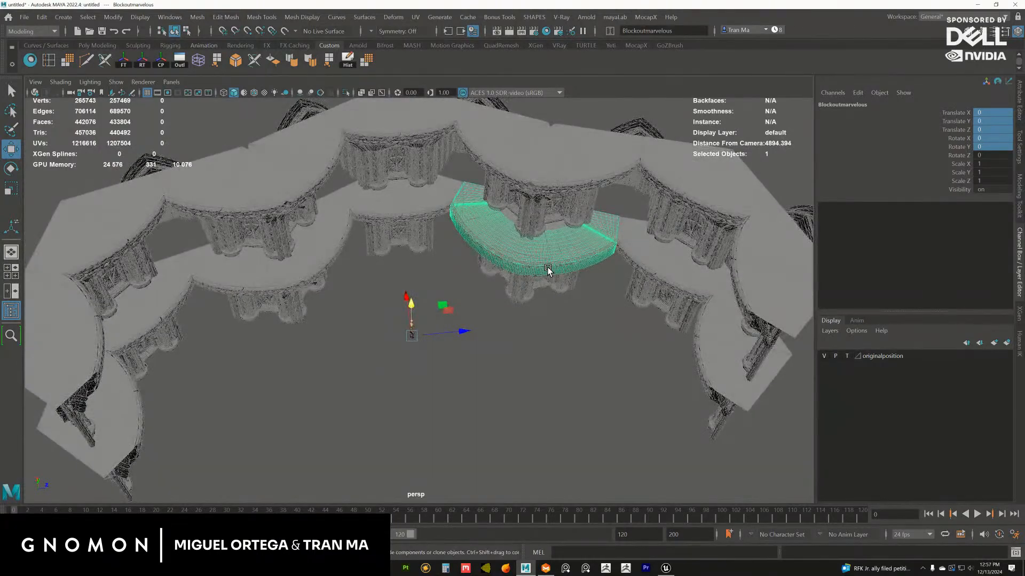
pyautogui.click(558, 216)
pyautogui.keyDown('alt'); pyautogui.moveTo(553, 231); pyautogui.dragTo(506, 339); pyautogui.keyUp('alt')
pyautogui.click(507, 339)
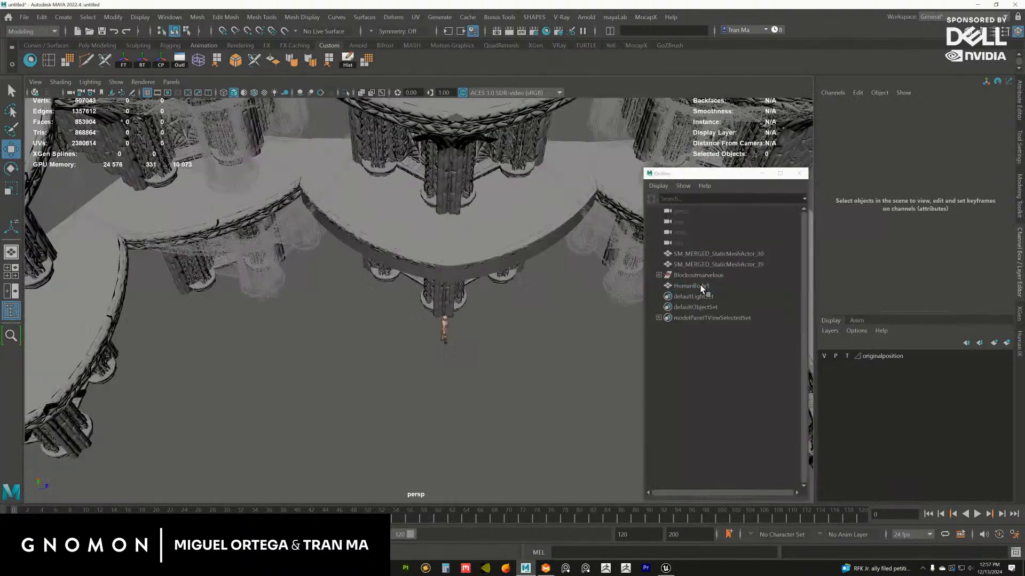
# Hide the originalposition layer and expand the Blockoutmarvelous group in the Outliner
pyautogui.click(703, 288)
pyautogui.keyDown('alt'); pyautogui.moveTo(544, 339); pyautogui.dragTo(626, 277); pyautogui.keyUp('alt')
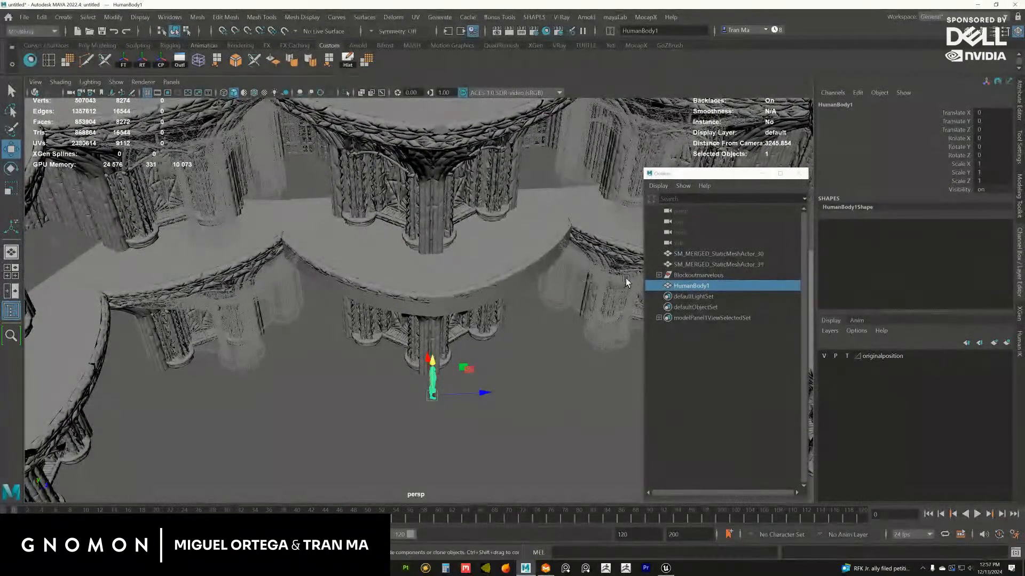
pyautogui.click(687, 275)
pyautogui.click(658, 275)
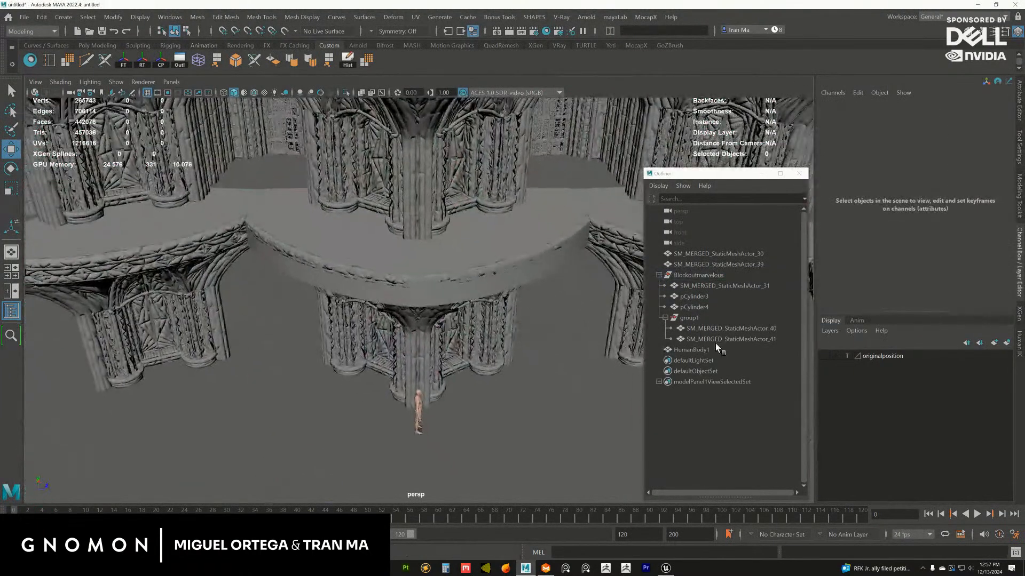
# Check the ledge pieces pCylinder3 and pCylinder4 inside Blockoutmarvelous one after the other, leaving pCylinder4 selected
pyautogui.click(710, 328)
pyautogui.click(700, 304)
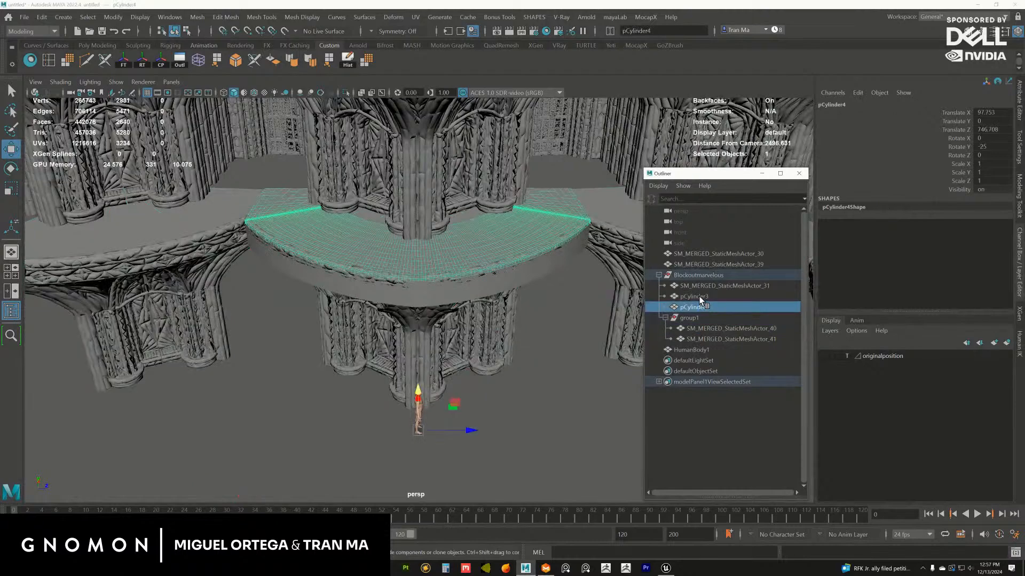
pyautogui.click(700, 297)
pyautogui.keyDown('alt'); pyautogui.moveTo(533, 309); pyautogui.dragTo(702, 337, button='right'); pyautogui.keyUp('alt')
pyautogui.click(699, 308)
pyautogui.keyDown('alt'); pyautogui.moveTo(564, 311); pyautogui.dragTo(553, 305, button='middle'); pyautogui.keyUp('alt')
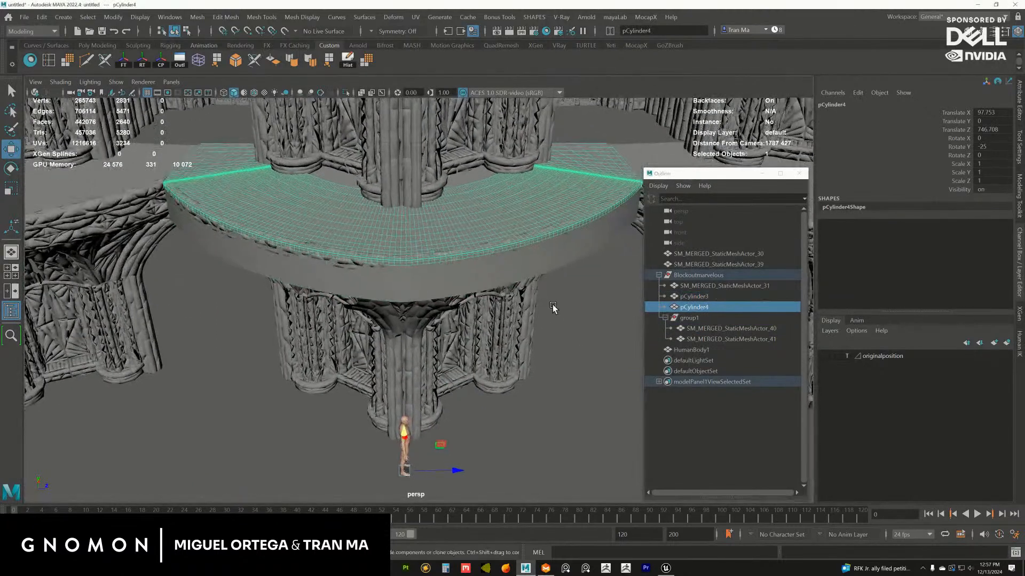
pyautogui.scroll(5, 553, 308)
pyautogui.scroll(-10, 399, 244)
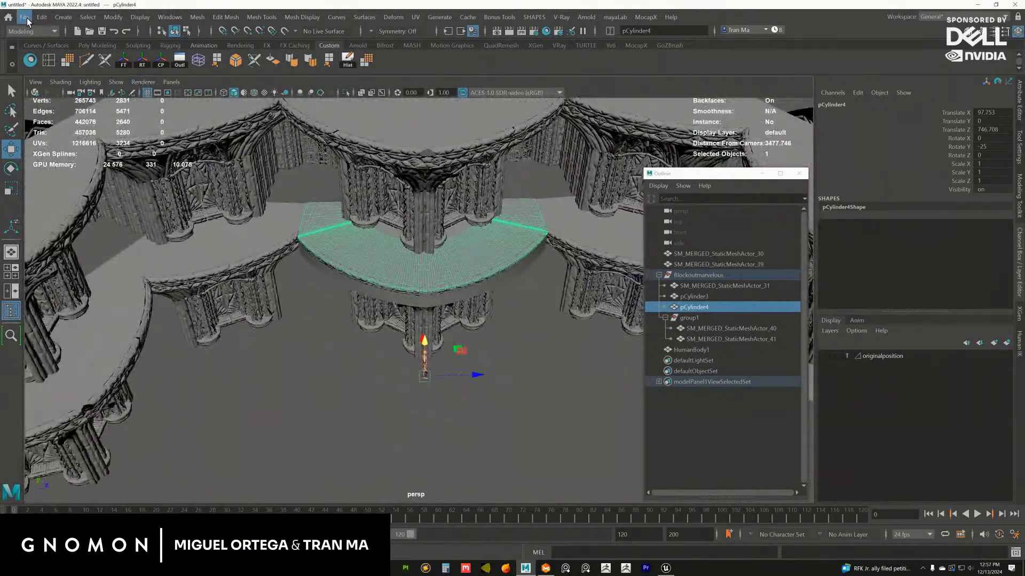
# Save the scene as a Maya Binary file named stage_rotunda_blockout_01 in the Stage folder
pyautogui.click(24, 17)
pyautogui.click(59, 69)
pyautogui.press('Escape')
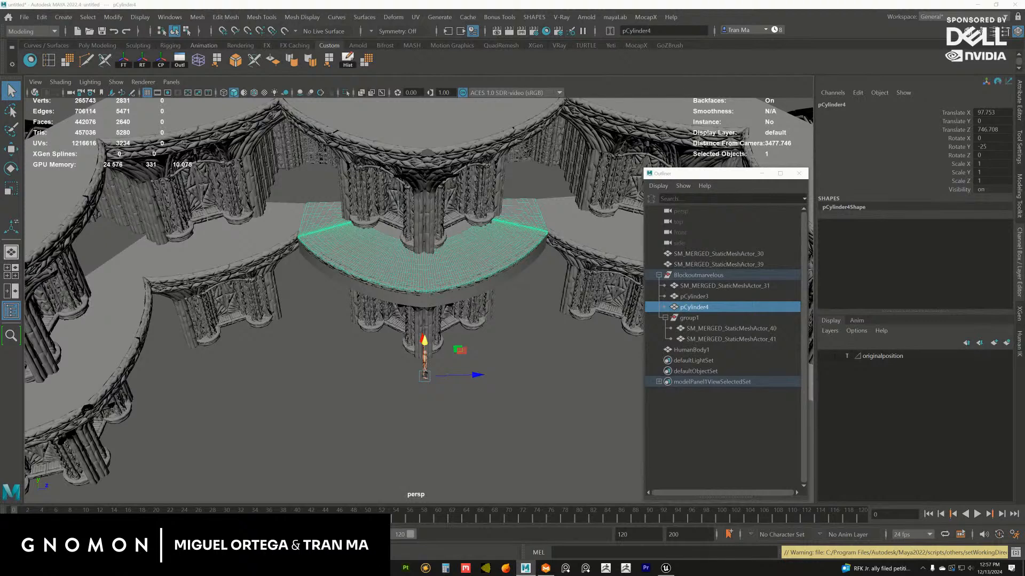
pyautogui.hotkey('ctrl', 'shift', 's')
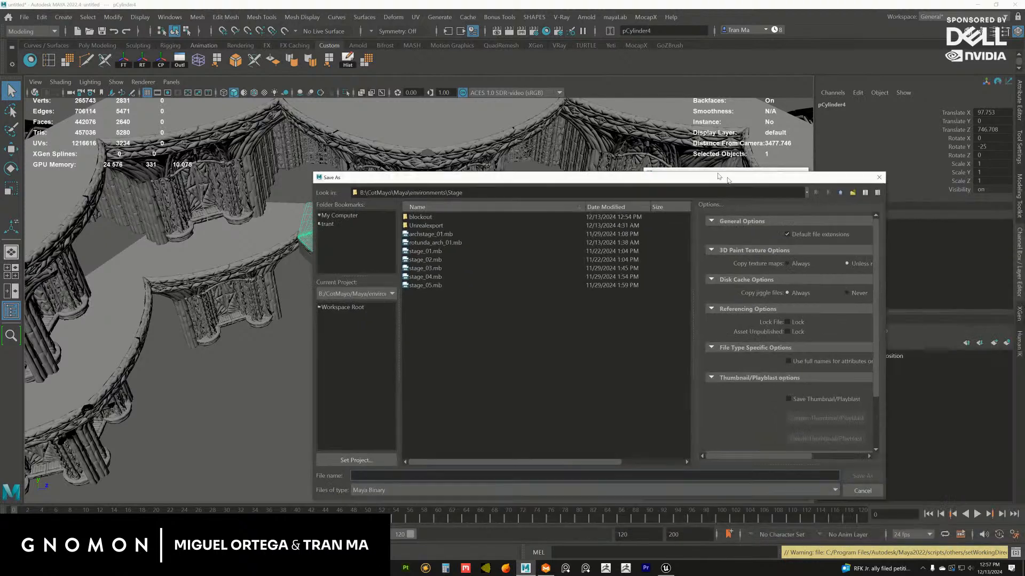
pyautogui.write('stage')
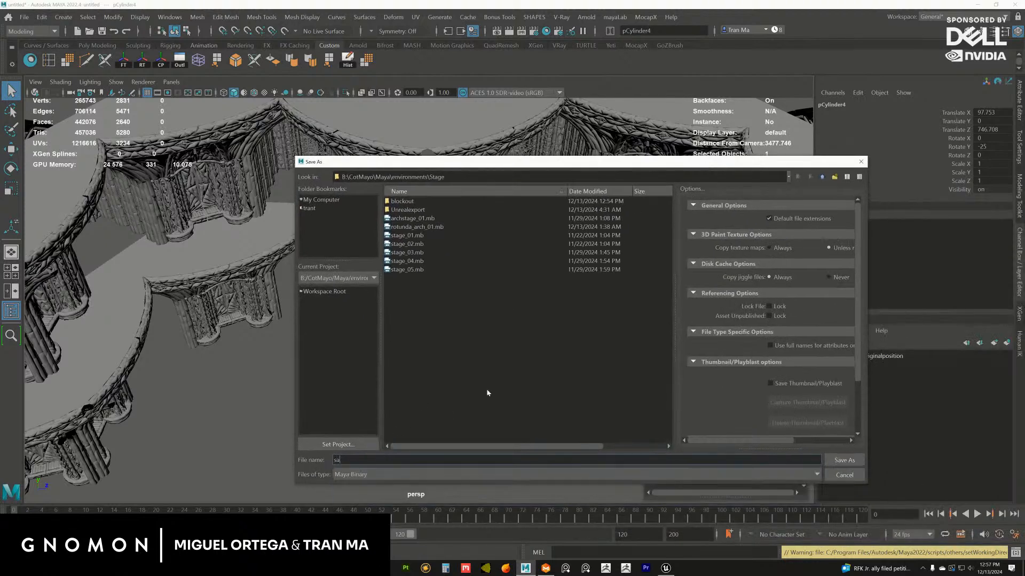
pyautogui.write('_')
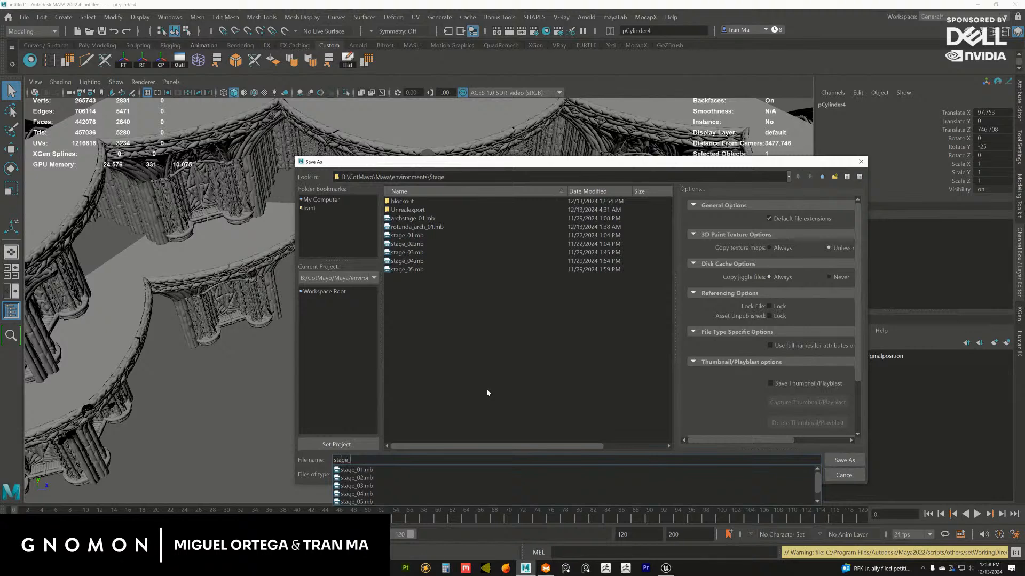
pyautogui.write('rotunda_blockout_01')
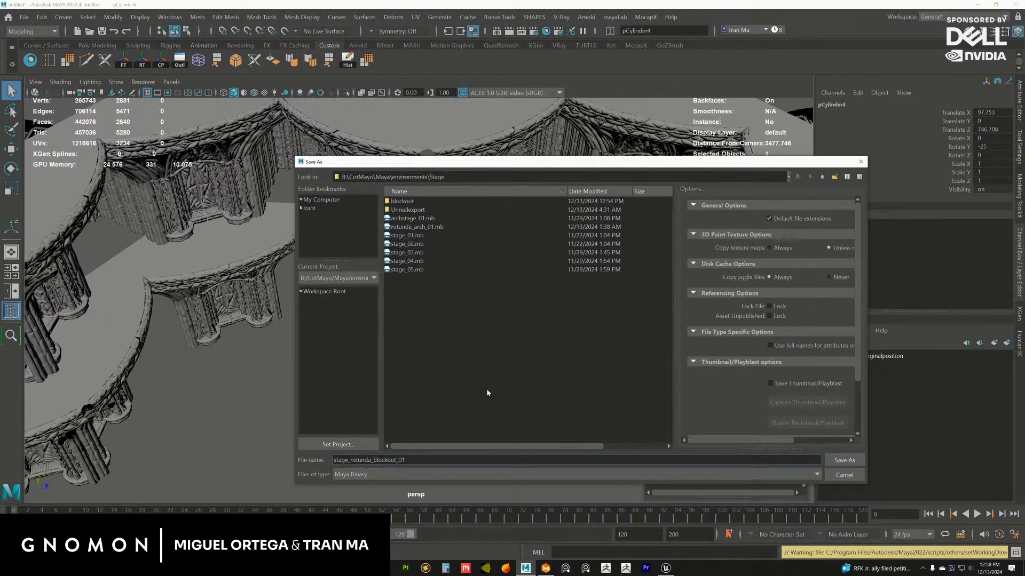
pyautogui.press('Return')
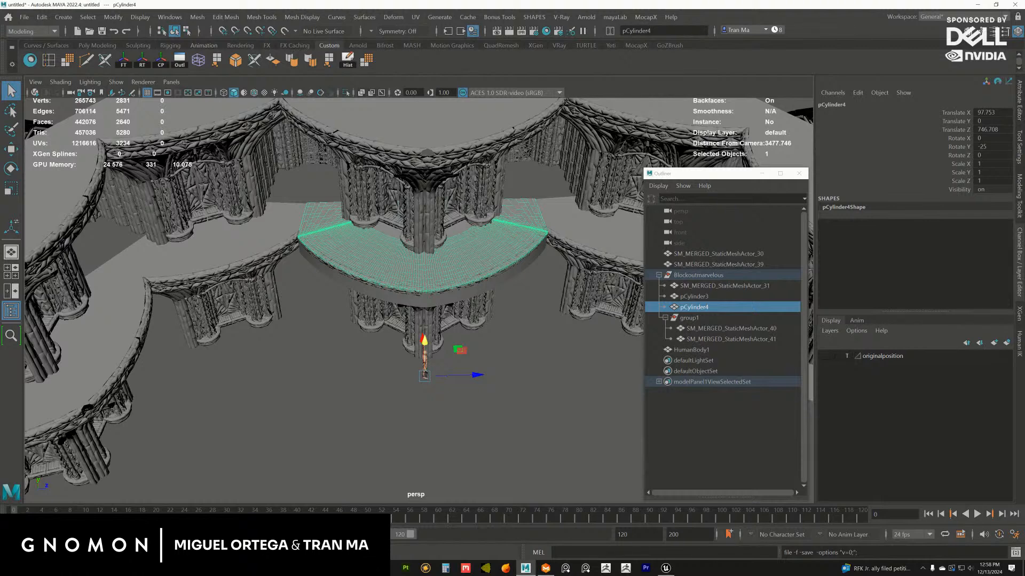
pyautogui.press('w')
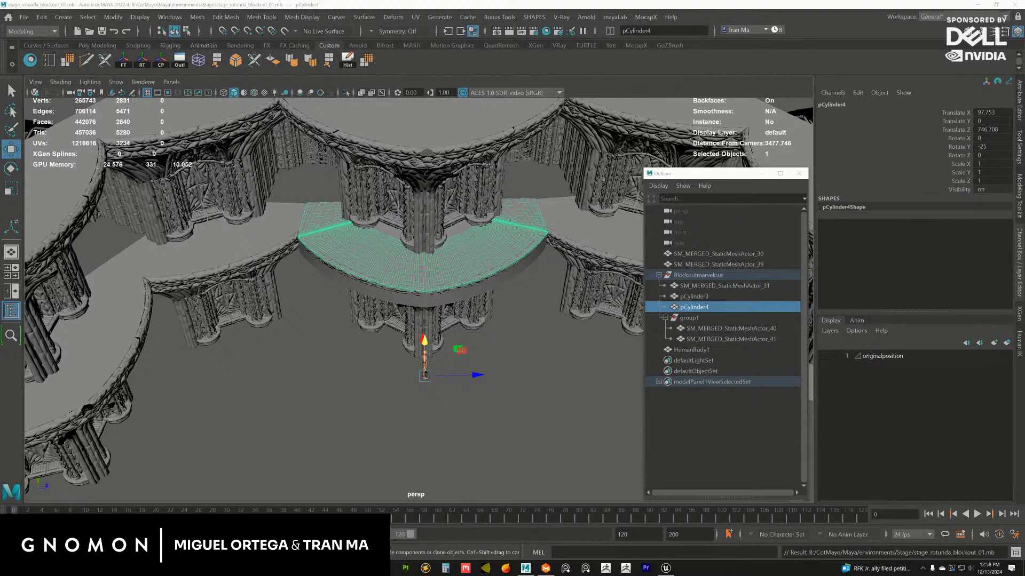
# Examine the central ledge blockout from several angles against the rotunda columns, its front edge and the human figure
pyautogui.keyDown('alt'); pyautogui.moveTo(366, 252); pyautogui.dragTo(441, 360, button='right'); pyautogui.keyUp('alt')
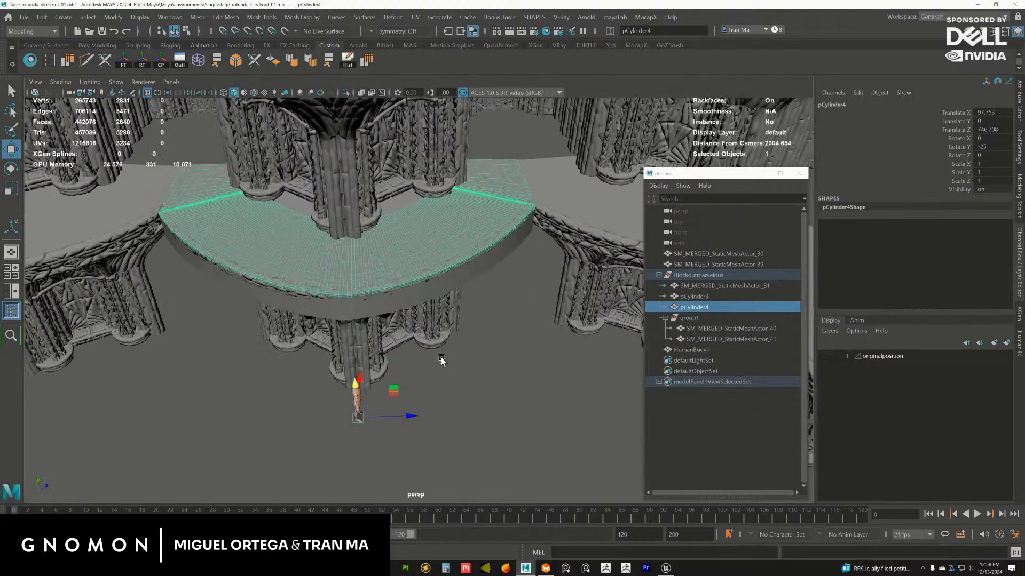
pyautogui.keyDown('alt'); pyautogui.moveTo(374, 294); pyautogui.dragTo(398, 327, button='right'); pyautogui.keyUp('alt')
pyautogui.keyDown('alt'); pyautogui.moveTo(398, 327); pyautogui.dragTo(387, 305); pyautogui.keyUp('alt')
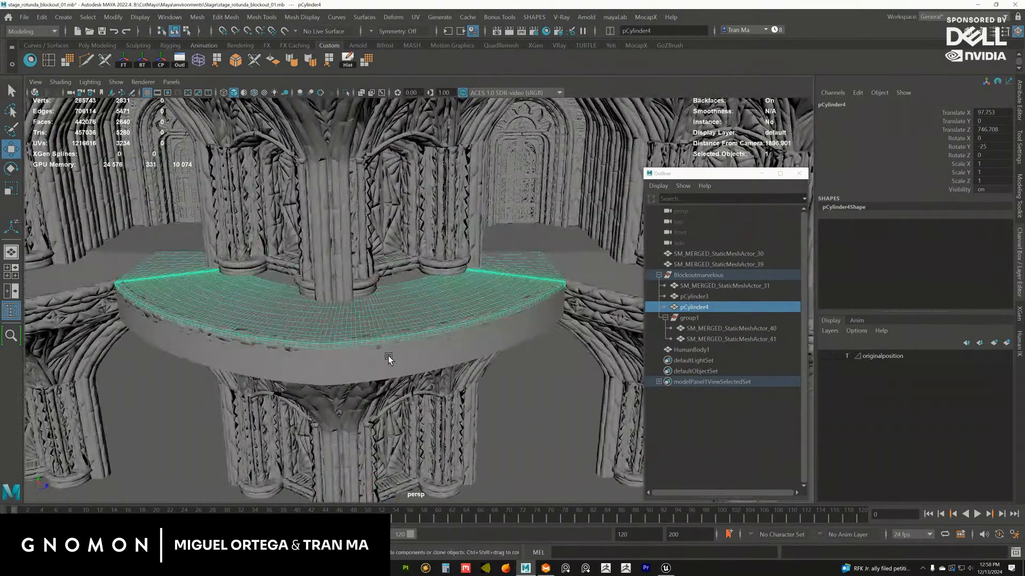
pyautogui.click(389, 355)
pyautogui.keyDown('alt'); pyautogui.moveTo(303, 328); pyautogui.dragTo(341, 281, button='middle'); pyautogui.keyUp('alt')
pyautogui.keyDown('alt'); pyautogui.moveTo(341, 281); pyautogui.dragTo(432, 326, button='right'); pyautogui.keyUp('alt')
pyautogui.keyDown('alt'); pyautogui.moveTo(432, 326); pyautogui.dragTo(435, 346); pyautogui.keyUp('alt')
pyautogui.keyDown('alt'); pyautogui.moveTo(435, 347); pyautogui.dragTo(424, 286, button='middle'); pyautogui.keyUp('alt')
pyautogui.click(396, 207)
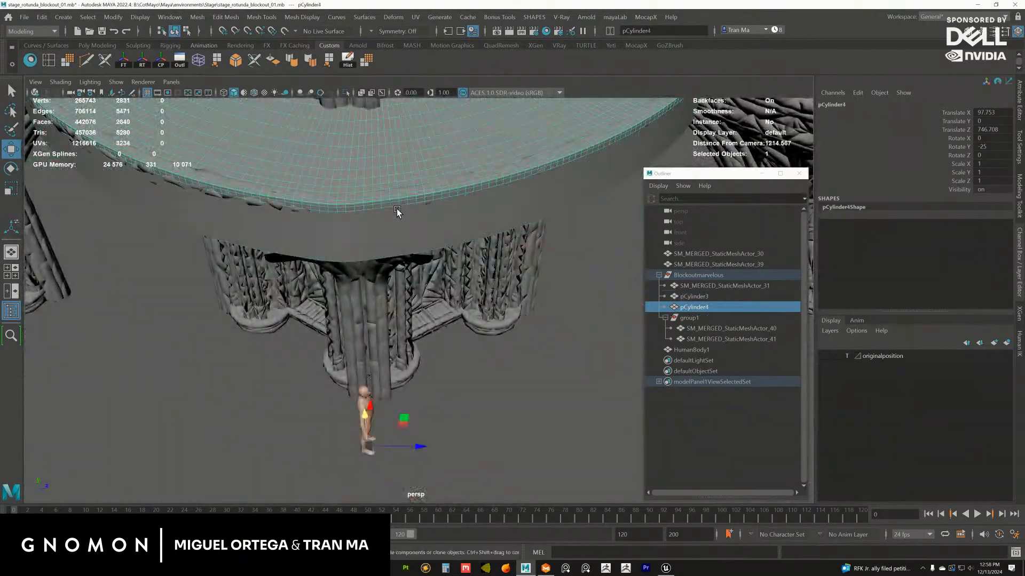
# Examine the ledge blockout from above and below, comparing the pCylinder3 and pCylinder4 pieces around the columns
pyautogui.keyDown('alt'); pyautogui.moveTo(399, 245); pyautogui.dragTo(401, 306, button='middle'); pyautogui.keyUp('alt')
pyautogui.keyDown('alt'); pyautogui.moveTo(427, 352); pyautogui.dragTo(321, 280, button='right'); pyautogui.keyUp('alt')
pyautogui.keyDown('alt'); pyautogui.moveTo(322, 280); pyautogui.dragTo(326, 247); pyautogui.keyUp('alt')
pyautogui.keyDown('alt'); pyautogui.moveTo(368, 315); pyautogui.dragTo(416, 321, button='right'); pyautogui.keyUp('alt')
pyautogui.keyDown('alt'); pyautogui.moveTo(405, 302); pyautogui.dragTo(324, 213); pyautogui.keyUp('alt')
pyautogui.keyDown('alt'); pyautogui.moveTo(305, 255); pyautogui.dragTo(371, 283); pyautogui.keyUp('alt')
pyautogui.keyDown('alt'); pyautogui.moveTo(392, 304); pyautogui.dragTo(427, 321, button='right'); pyautogui.keyUp('alt')
pyautogui.click(414, 320)
pyautogui.keyDown('alt'); pyautogui.moveTo(331, 276); pyautogui.dragTo(325, 263, button='middle'); pyautogui.keyUp('alt')
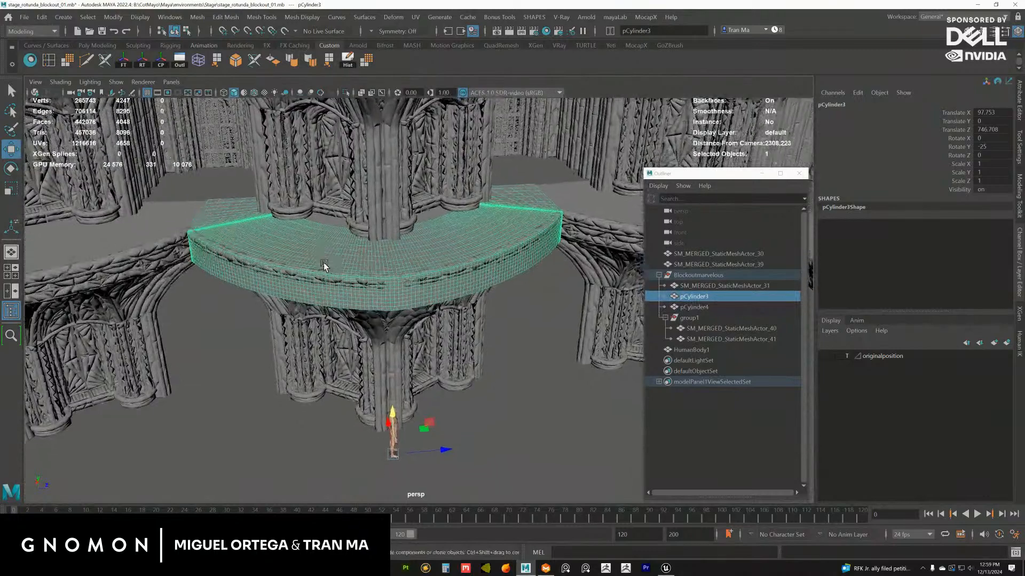
pyautogui.keyDown('alt'); pyautogui.moveTo(324, 264); pyautogui.dragTo(408, 308, button='right'); pyautogui.keyUp('alt')
pyautogui.click(697, 306)
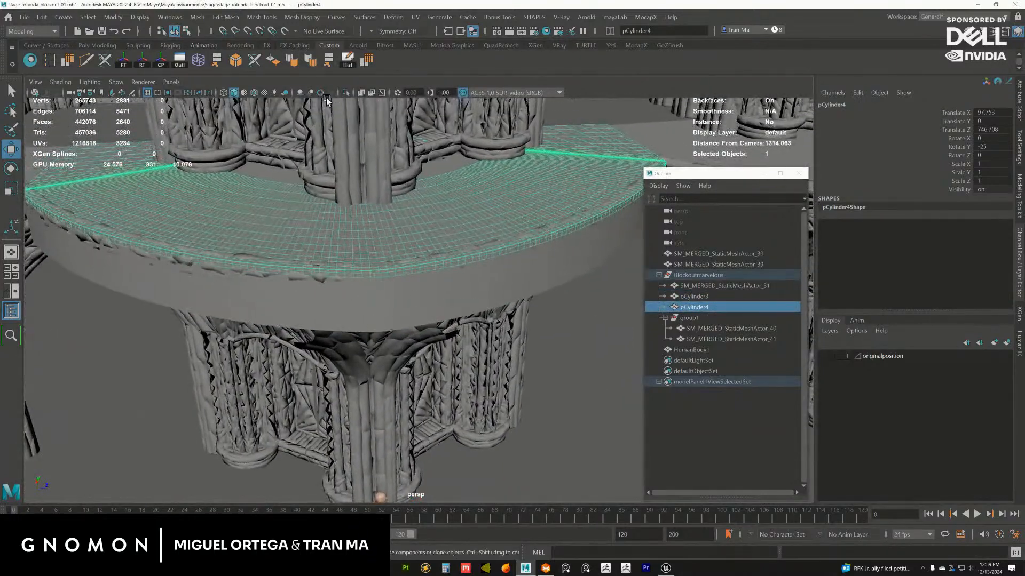
# Inspect the pCylinder4 ledge rim from several close angles against the columns and the thicker band beneath it
pyautogui.click(345, 92)
pyautogui.hotkey('ctrl', '1')
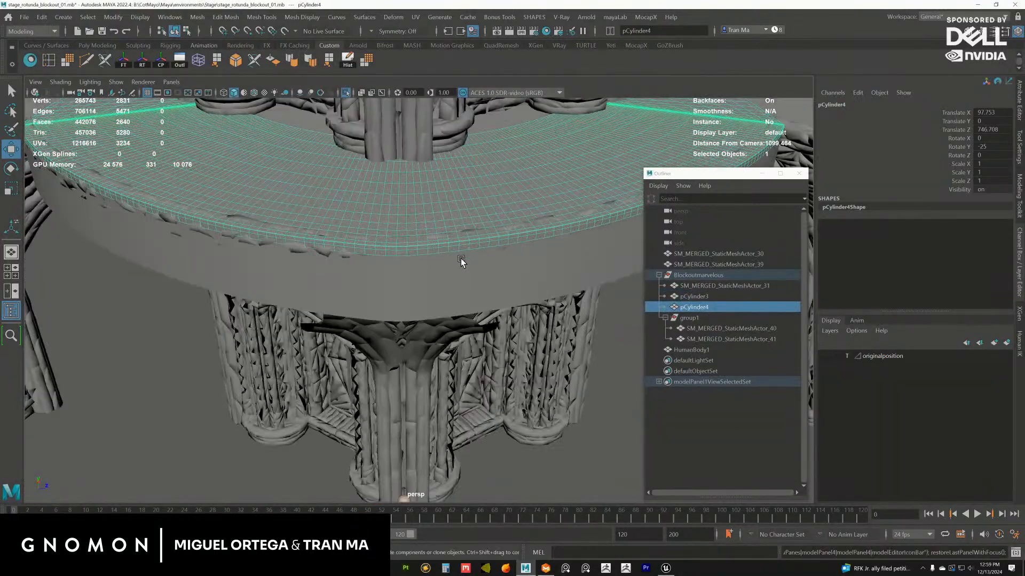
pyautogui.keyDown('alt'); pyautogui.moveTo(460, 261); pyautogui.dragTo(390, 221, button='right'); pyautogui.keyUp('alt')
pyautogui.moveTo(390, 221)
pyautogui.keyDown('alt'); pyautogui.mouseDown(button='middle')
pyautogui.moveTo(368, 215)
pyautogui.moveTo(380, 235)
pyautogui.mouseUp(button='middle'); pyautogui.keyUp('alt')
pyautogui.keyDown('alt'); pyautogui.moveTo(380, 235); pyautogui.dragTo(357, 225); pyautogui.keyUp('alt')
pyautogui.keyDown('alt'); pyautogui.moveTo(357, 226); pyautogui.dragTo(433, 232, button='right'); pyautogui.keyUp('alt')
pyautogui.keyDown('alt'); pyautogui.moveTo(390, 178); pyautogui.dragTo(414, 217, button='middle'); pyautogui.keyUp('alt')
pyautogui.keyDown('alt'); pyautogui.moveTo(415, 217); pyautogui.dragTo(443, 280, button='right'); pyautogui.keyUp('alt')
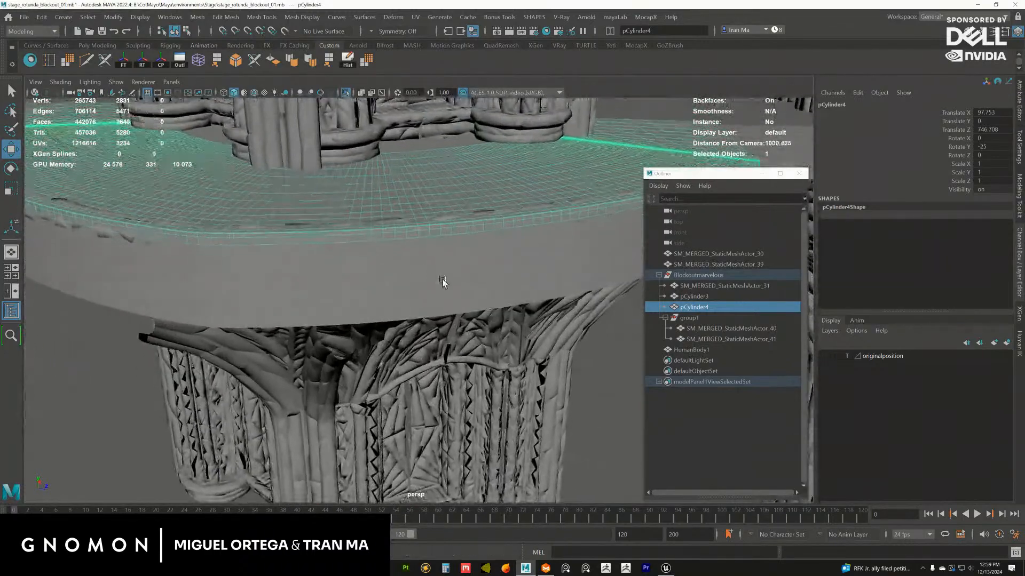
pyautogui.keyDown('alt'); pyautogui.moveTo(443, 280); pyautogui.dragTo(393, 249); pyautogui.keyUp('alt')
pyautogui.keyDown('alt'); pyautogui.moveTo(414, 264); pyautogui.dragTo(357, 235, button='right'); pyautogui.keyUp('alt')
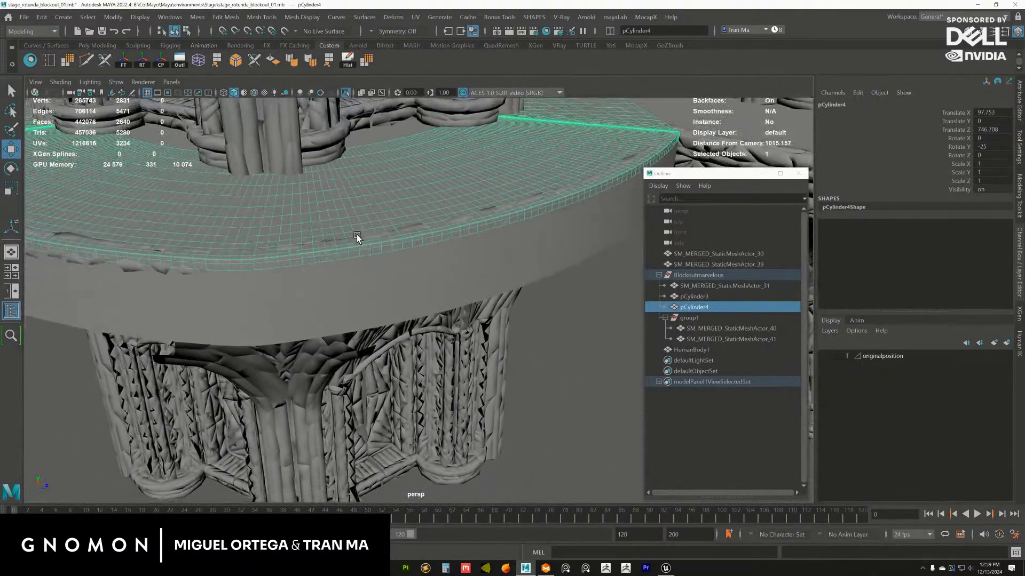
pyautogui.keyDown('alt'); pyautogui.moveTo(357, 235); pyautogui.dragTo(360, 211); pyautogui.keyUp('alt')
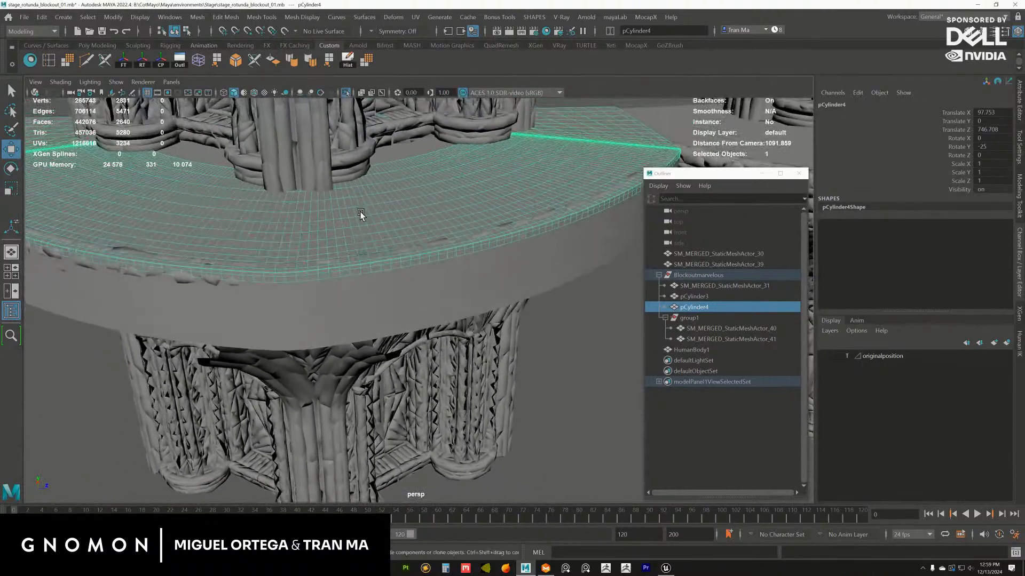
# Isolate pCylinder4 in the perspective view, framed on its curved outer rim
pyautogui.click(346, 93)
pyautogui.keyDown('alt'); pyautogui.moveTo(353, 114); pyautogui.dragTo(199, 231); pyautogui.keyUp('alt')
pyautogui.keyDown('alt'); pyautogui.moveTo(199, 231); pyautogui.dragTo(348, 302, button='right'); pyautogui.keyUp('alt')
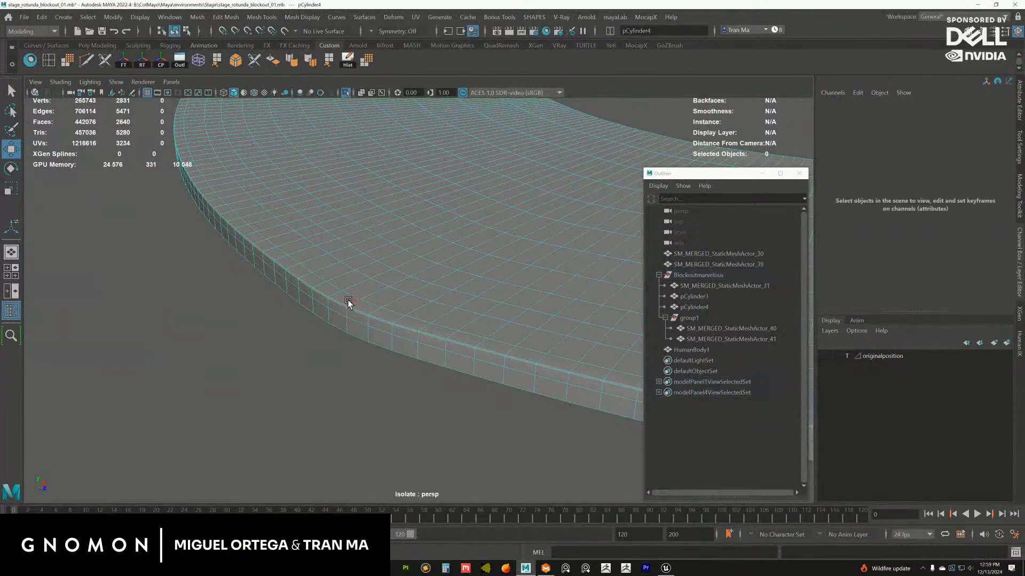
# Detach pCylinder4 along the edge loop where its top surface meets the outer side band
pyautogui.click(348, 303)
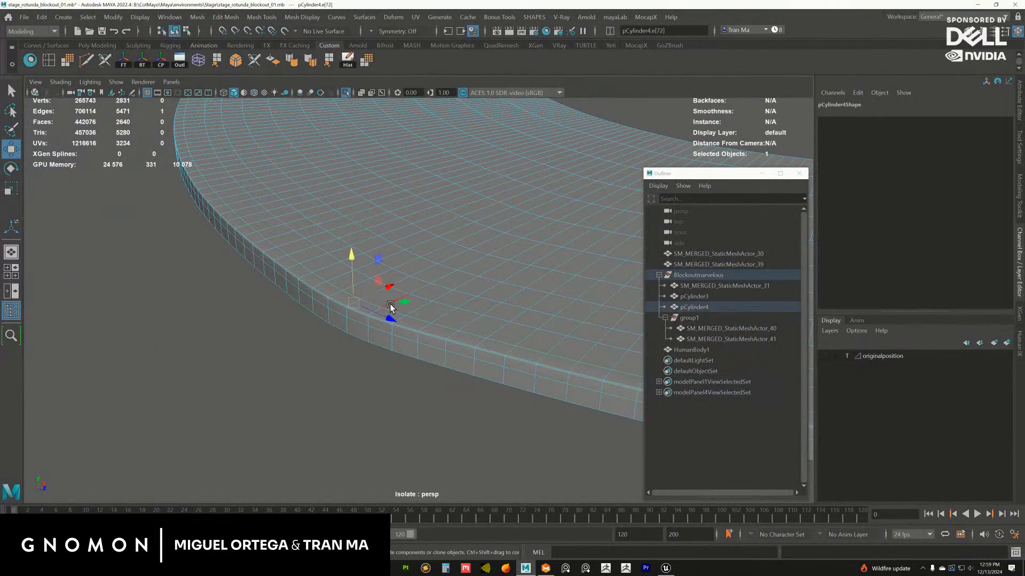
pyautogui.moveTo(389, 313)
pyautogui.keyDown('alt'); pyautogui.mouseDown()
pyautogui.moveTo(352, 288)
pyautogui.moveTo(263, 286)
pyautogui.moveTo(401, 308)
pyautogui.mouseUp(); pyautogui.keyUp('alt')
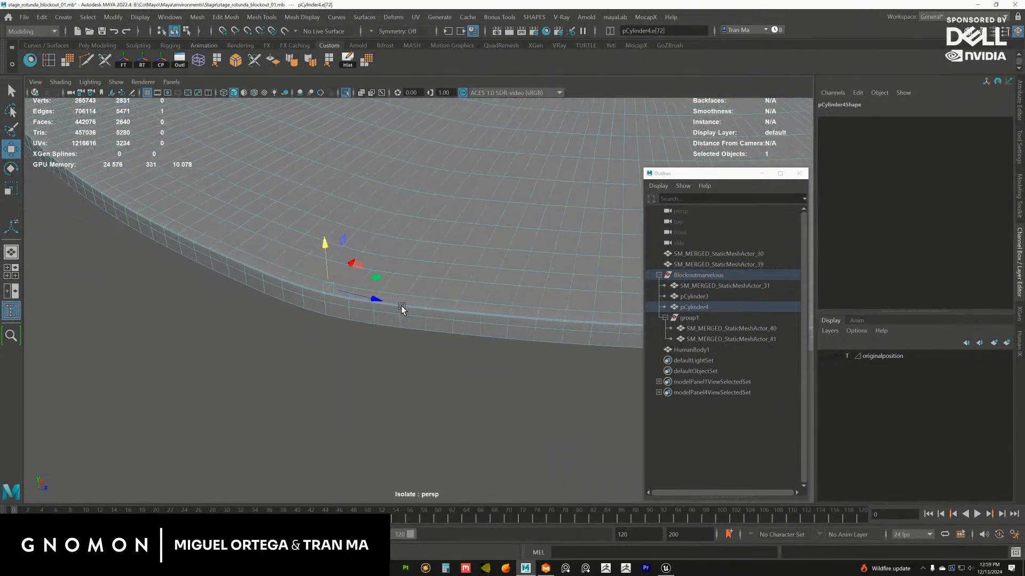
pyautogui.keyDown('alt'); pyautogui.moveTo(401, 309); pyautogui.dragTo(411, 371, button='right'); pyautogui.keyUp('alt')
pyautogui.doubleClick(367, 304)
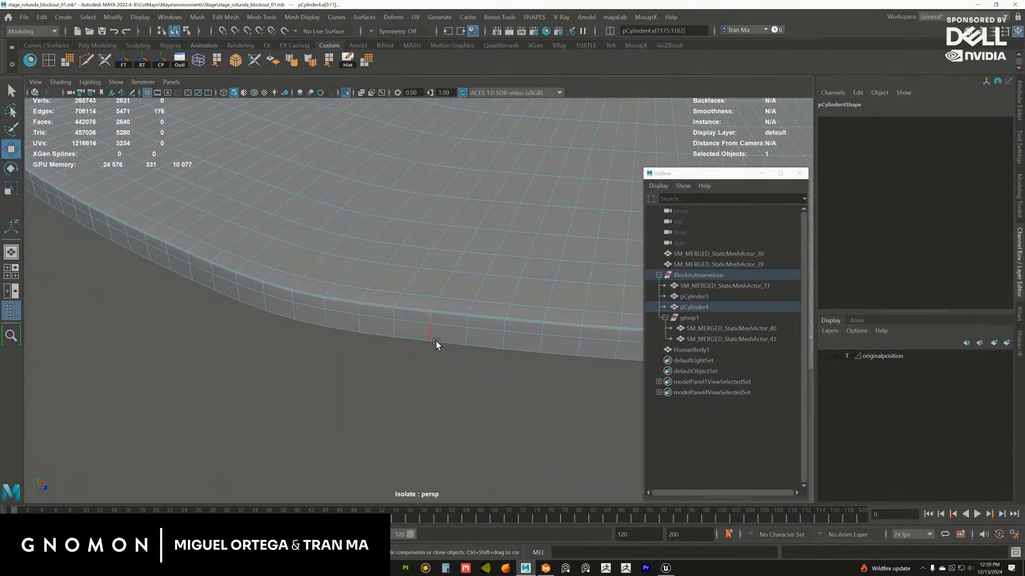
pyautogui.click(268, 22)
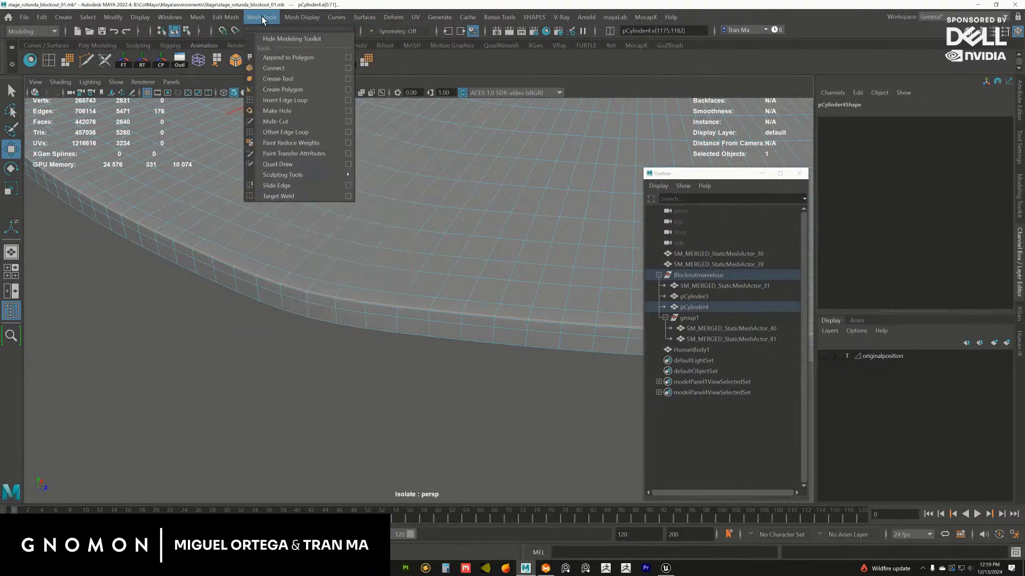
pyautogui.moveTo(299, 18)
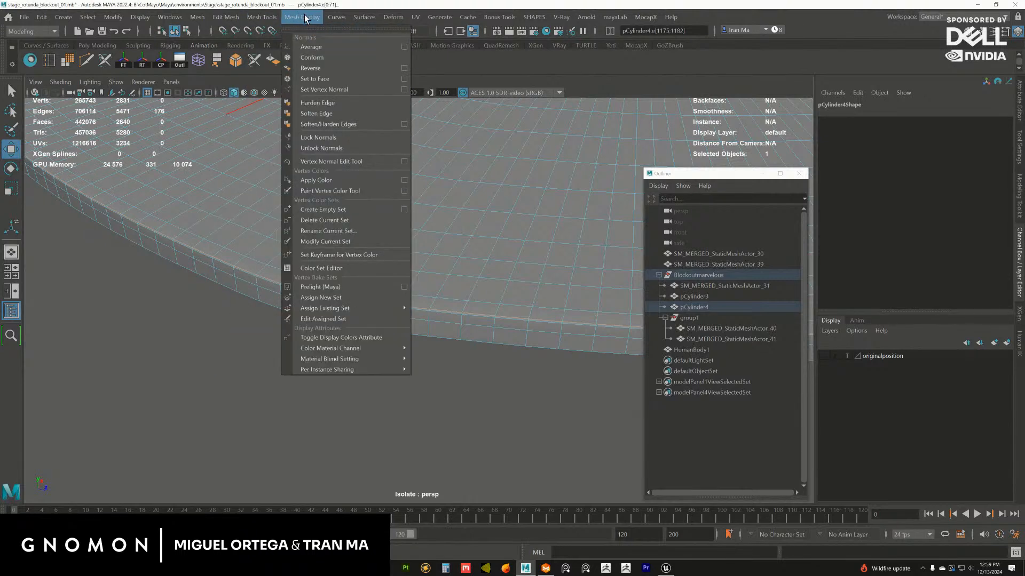
pyautogui.moveTo(230, 19)
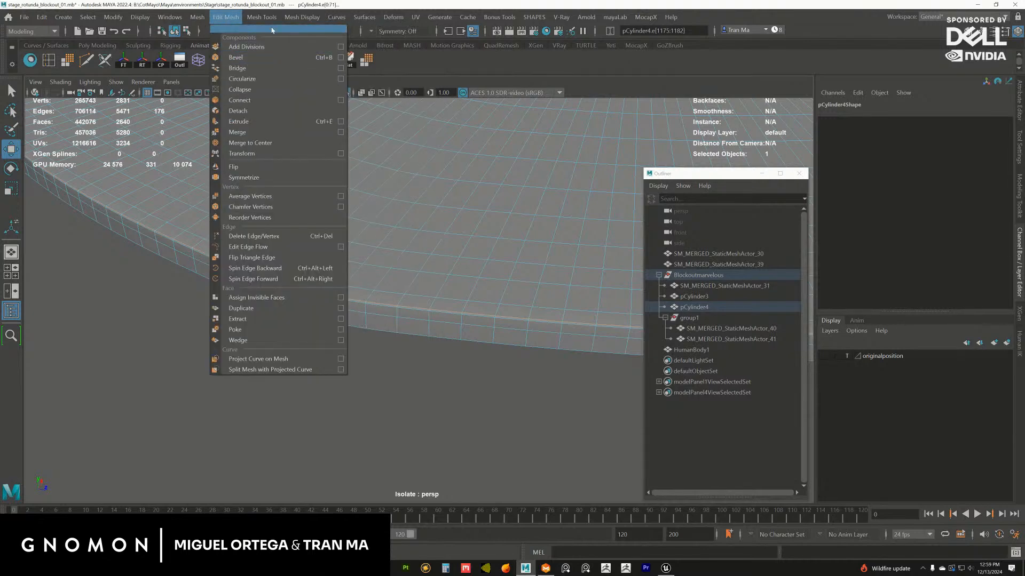
pyautogui.moveTo(356, 21)
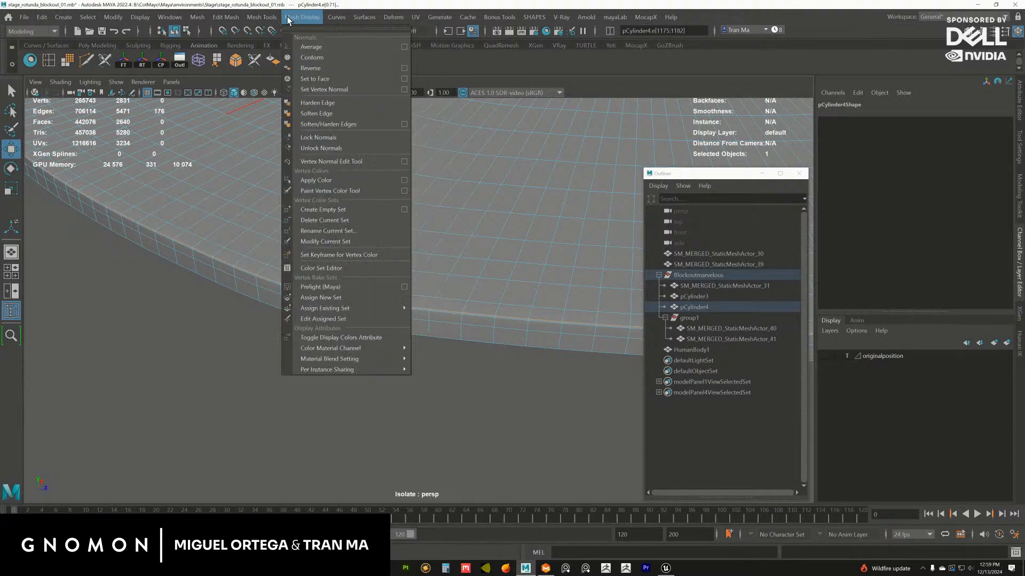
pyautogui.moveTo(268, 20)
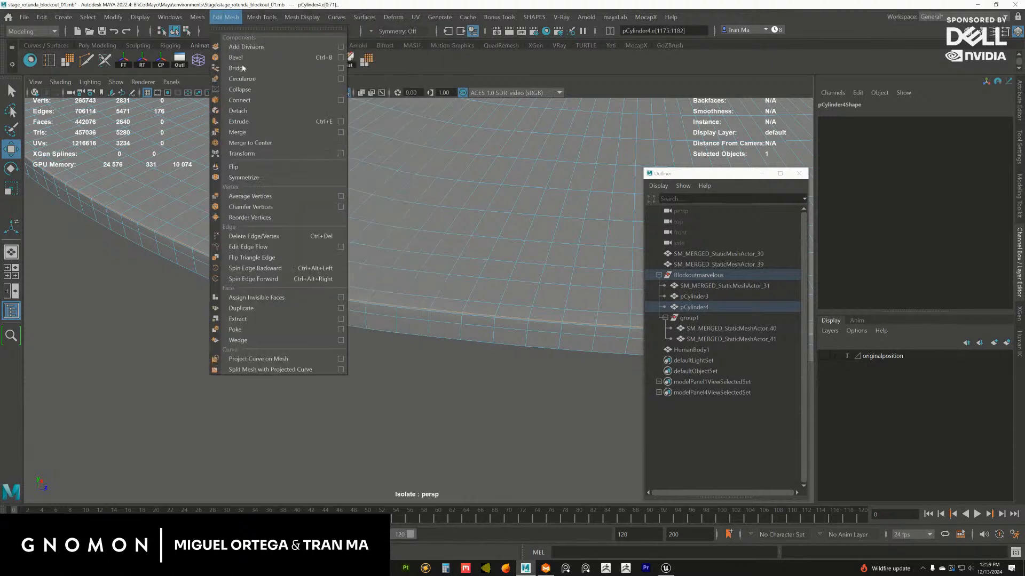
pyautogui.click(261, 114)
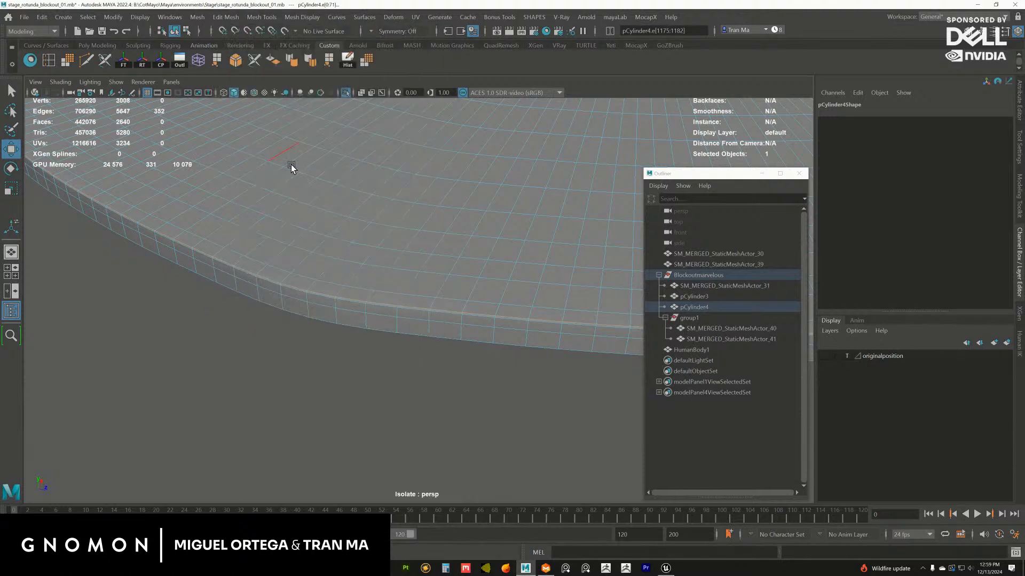
# Separate pCylinder4 into individual meshes for the top surface and the outer side band
pyautogui.press('F8')
pyautogui.press('space')
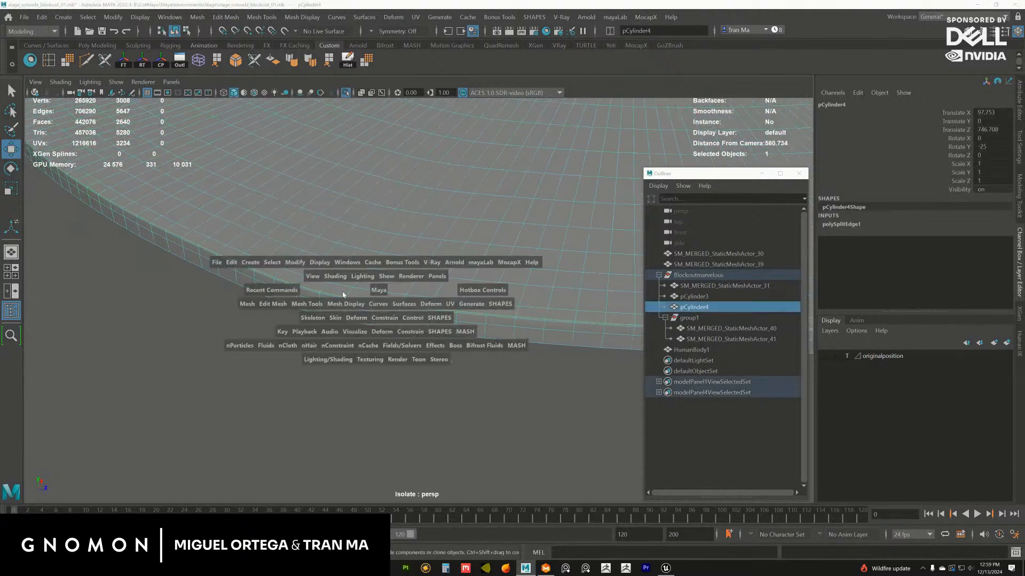
pyautogui.click(245, 305)
pyautogui.click(314, 366)
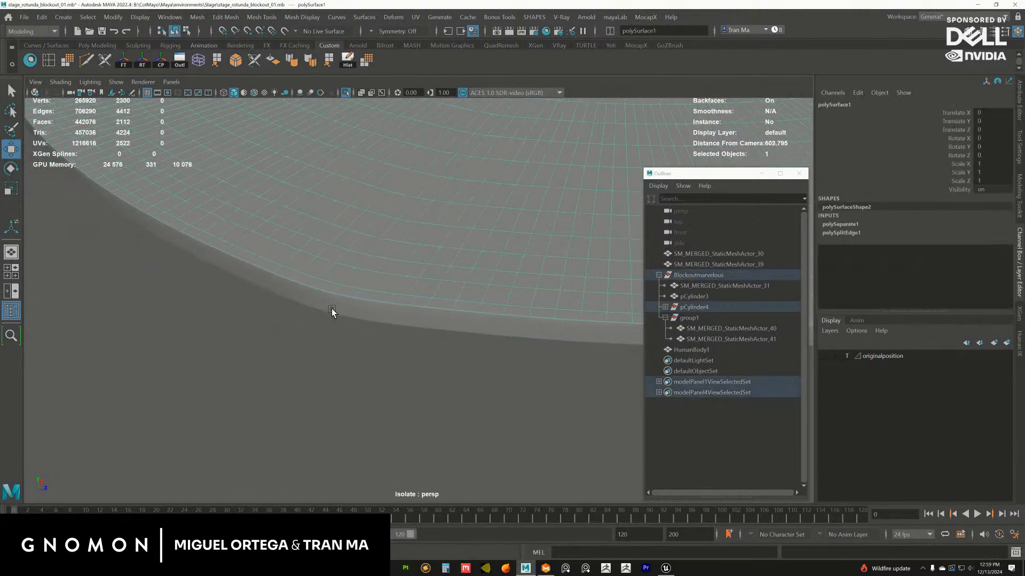
# Delete one continuous ring of faces near the outer border of the separated top surface
pyautogui.keyDown('alt'); pyautogui.moveTo(332, 312); pyautogui.dragTo(365, 275); pyautogui.keyUp('alt')
pyautogui.press('F10')
pyautogui.click(361, 281)
pyautogui.click(355, 270)
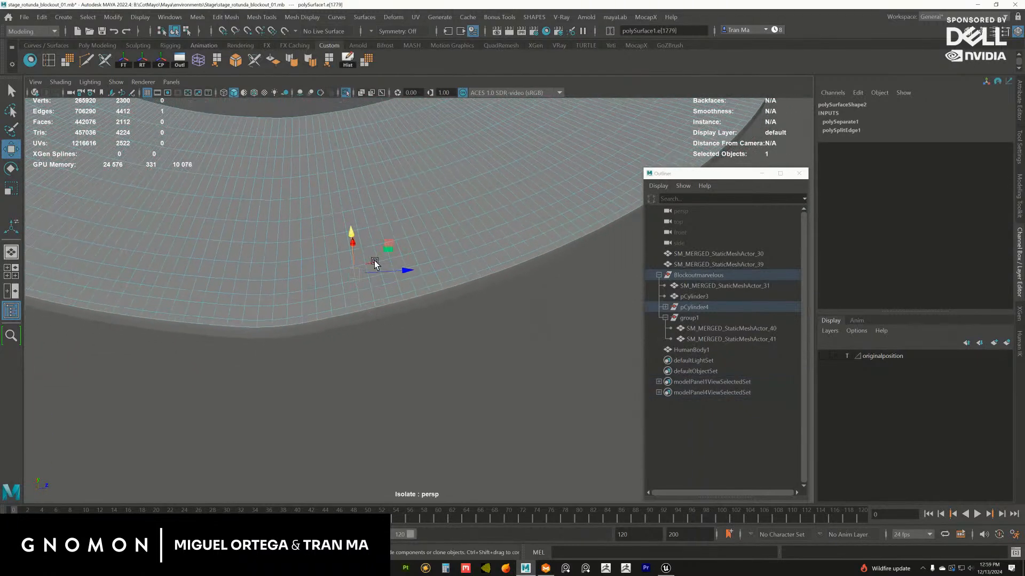
pyautogui.keyDown('ctrl'); pyautogui.rightClick(373, 262); pyautogui.keyUp('ctrl')
pyautogui.click(369, 284)
pyautogui.keyDown('ctrl'); pyautogui.rightClick(390, 288); pyautogui.keyUp('ctrl')
pyautogui.keyDown('ctrl'); pyautogui.moveTo(378, 327); pyautogui.dragTo(367, 367, button='right'); pyautogui.keyUp('ctrl')
pyautogui.press('Delete')
pyautogui.scroll(-5, 364, 268)
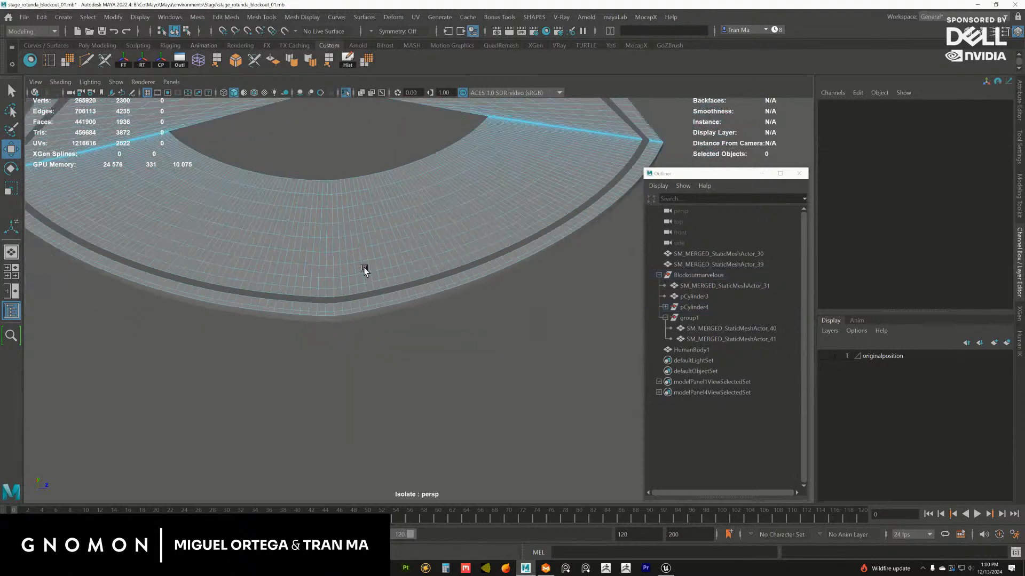
# Delete the whole inner face region of the top surface, keeping only the narrow strip along its outer border
pyautogui.click(350, 286)
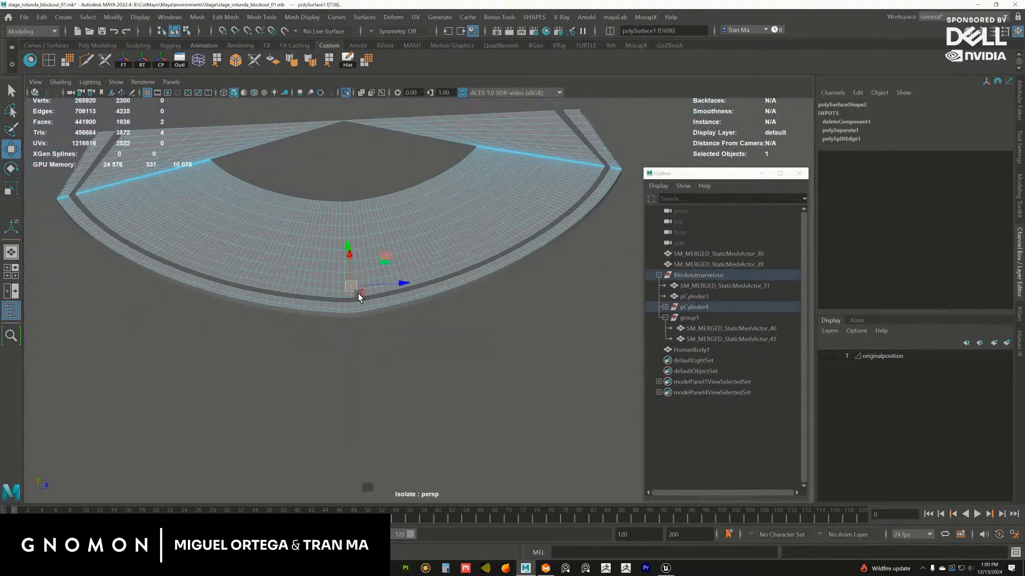
pyautogui.doubleClick(354, 294)
pyautogui.press('Delete')
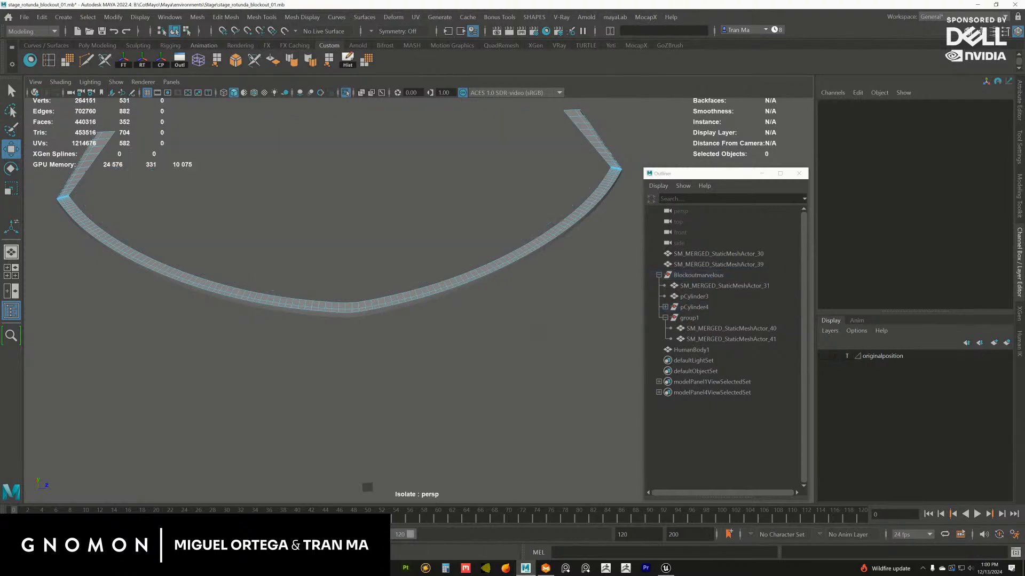
# Delete a column of faces on the side band polySurface2 at the corner between the curve and the straight end
pyautogui.keyDown('alt'); pyautogui.moveTo(561, 137); pyautogui.dragTo(504, 254); pyautogui.keyUp('alt')
pyautogui.click(470, 280)
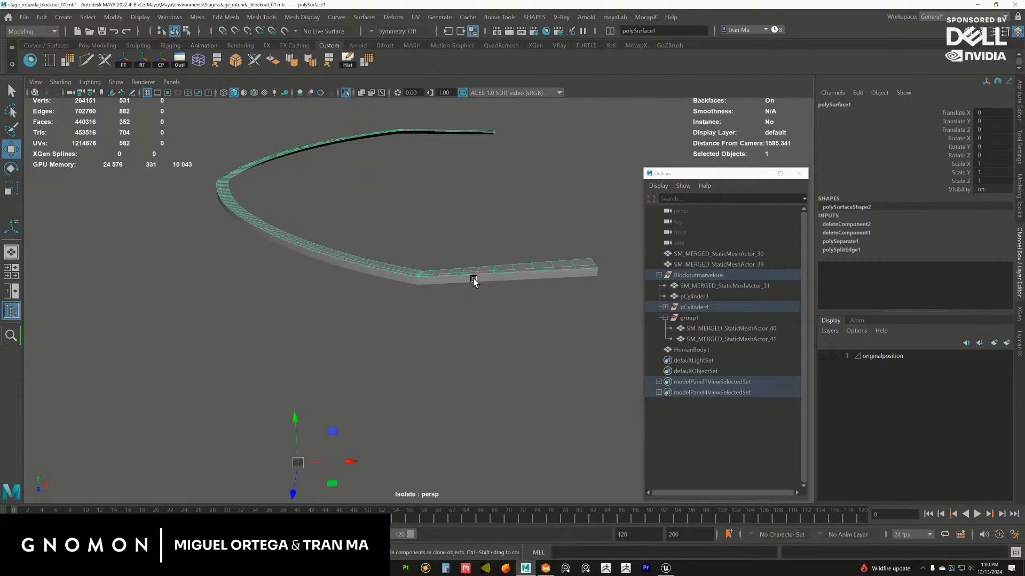
pyautogui.click(473, 280)
pyautogui.keyDown('alt'); pyautogui.moveTo(474, 282); pyautogui.dragTo(598, 380, button='right'); pyautogui.keyUp('alt')
pyautogui.keyDown('alt'); pyautogui.moveTo(425, 323); pyautogui.dragTo(460, 343); pyautogui.keyUp('alt')
pyautogui.keyDown('alt'); pyautogui.moveTo(460, 343); pyautogui.dragTo(606, 406, button='right'); pyautogui.keyUp('alt')
pyautogui.keyDown('alt'); pyautogui.moveTo(407, 287); pyautogui.dragTo(564, 400, button='right'); pyautogui.keyUp('alt')
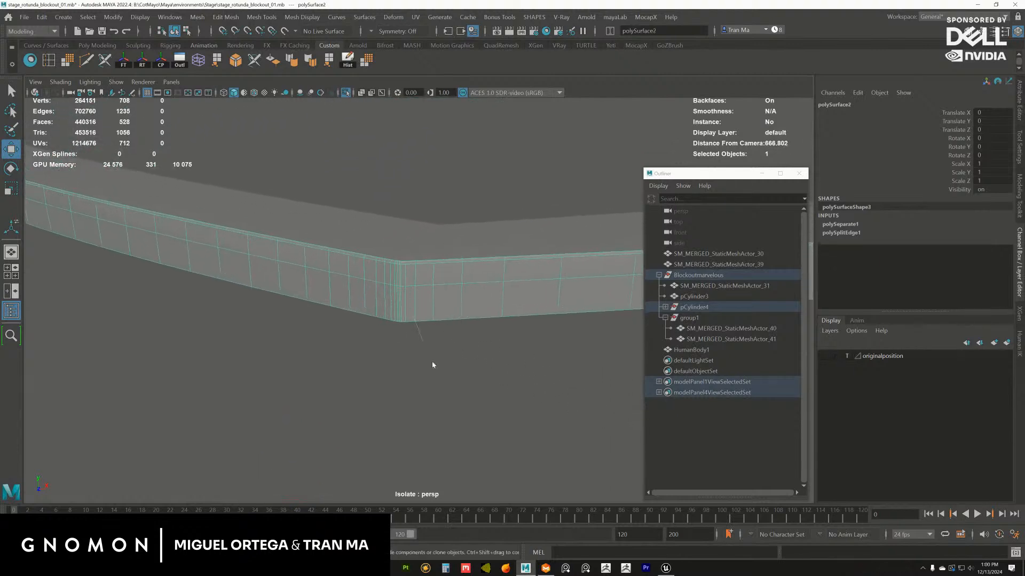
pyautogui.press('F10')
pyautogui.click(397, 268)
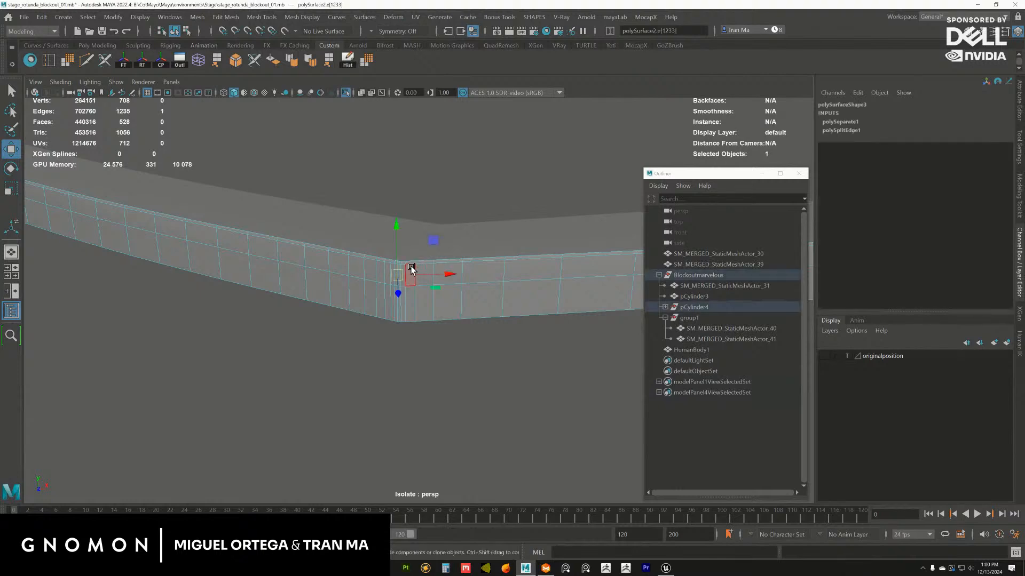
pyautogui.press('f')
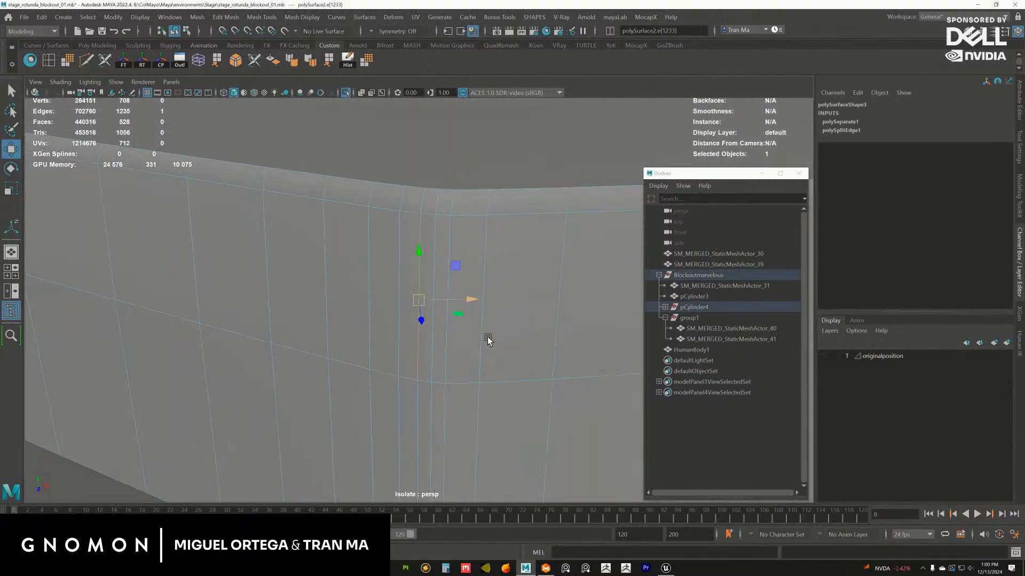
pyautogui.keyDown('alt'); pyautogui.moveTo(488, 337); pyautogui.dragTo(391, 295, button='right'); pyautogui.keyUp('alt')
pyautogui.press('F11')
pyautogui.click(397, 253)
pyautogui.click(373, 248)
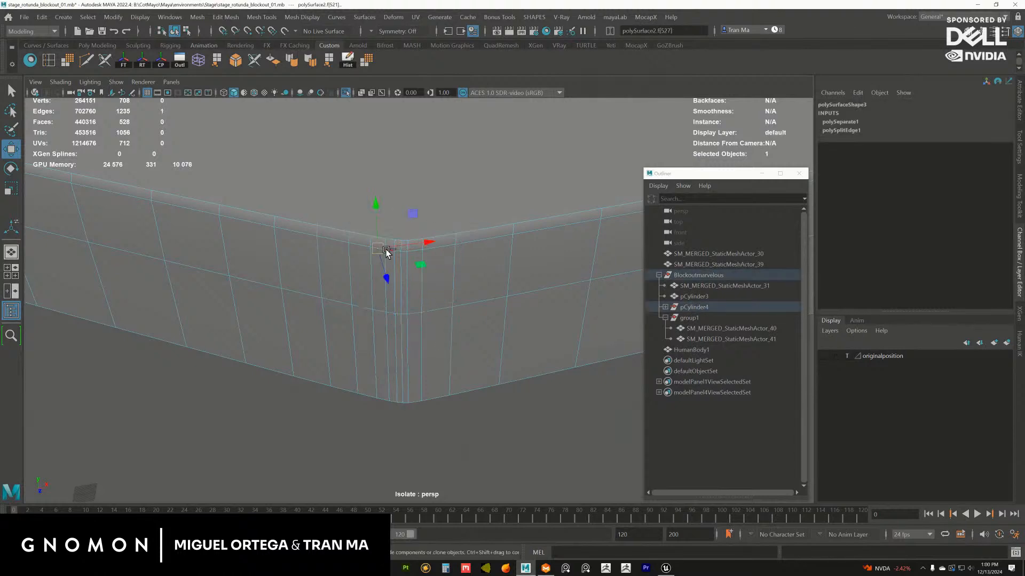
pyautogui.keyDown('ctrl'); pyautogui.moveTo(387, 250); pyautogui.dragTo(367, 336, button='right'); pyautogui.keyUp('ctrl')
pyautogui.press('Delete')
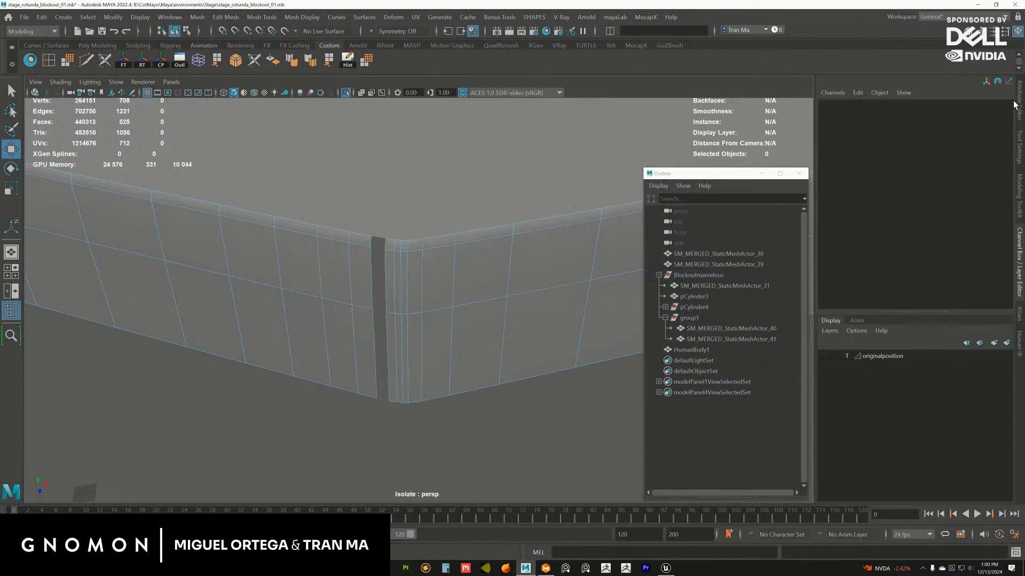
# Delete all faces of the side band's straight end section beyond the corner gap
pyautogui.scroll(-1, 391, 273)
pyautogui.doubleClick(392, 283)
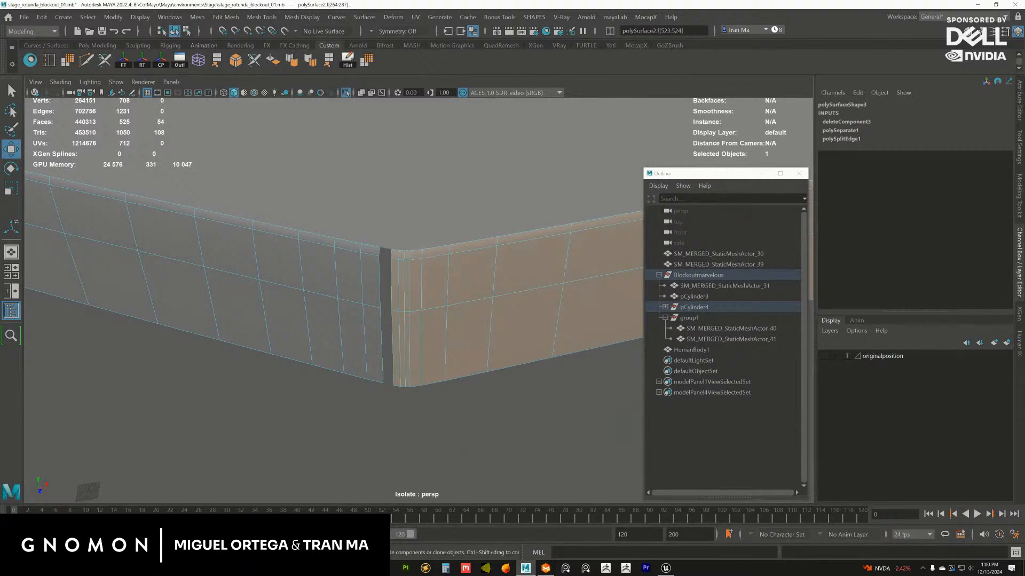
pyautogui.press('Delete')
# Delete a row of faces across the top strip polySurface1 at the same corner between curve and straight end
pyautogui.keyDown('alt'); pyautogui.moveTo(538, 386); pyautogui.dragTo(373, 278, button='right'); pyautogui.keyUp('alt')
pyautogui.click(424, 255)
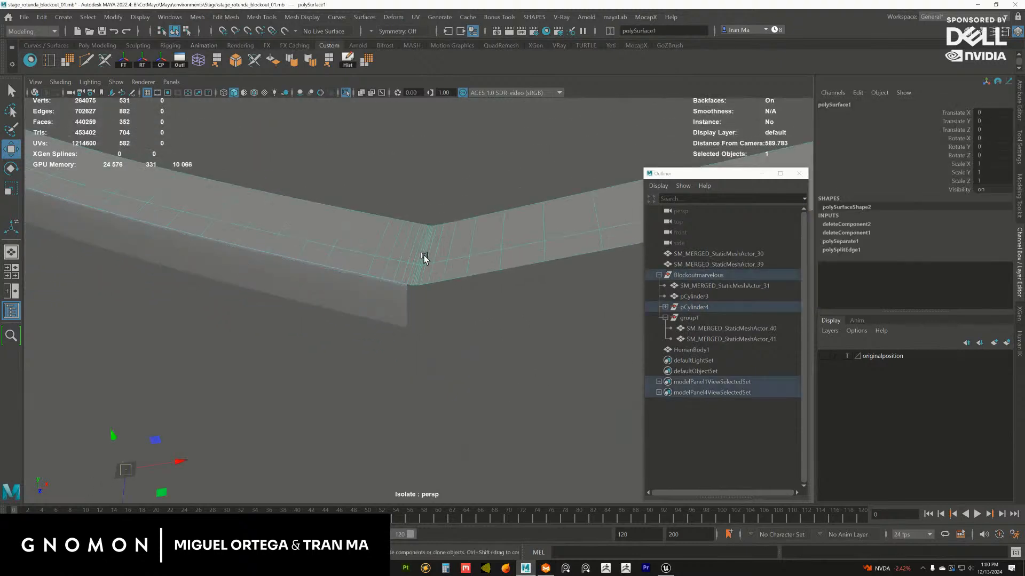
pyautogui.keyDown('alt'); pyautogui.moveTo(424, 255); pyautogui.dragTo(496, 333, button='right'); pyautogui.keyUp('alt')
pyautogui.press('F10')
pyautogui.click(413, 230)
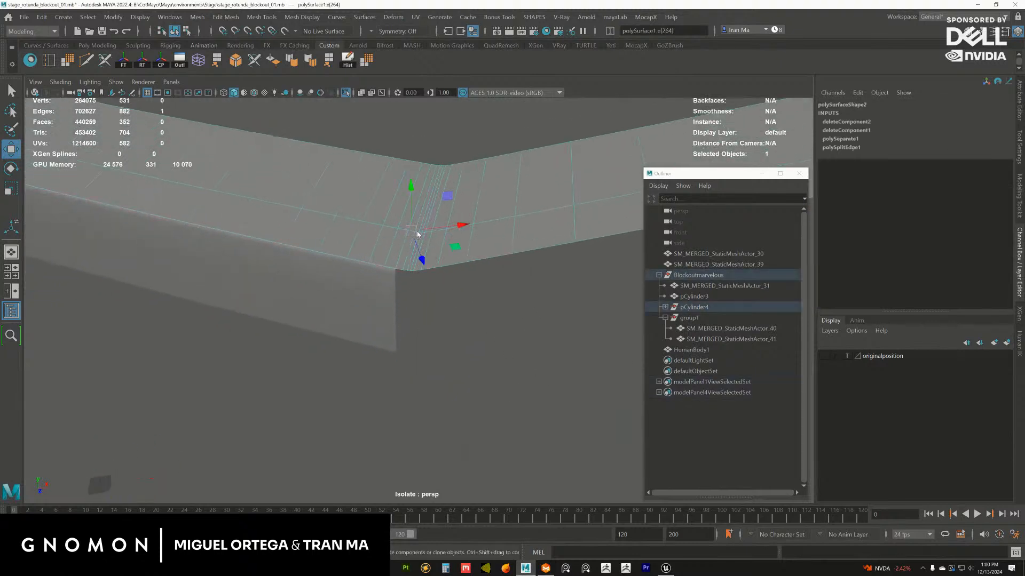
pyautogui.keyDown('ctrl'); pyautogui.moveTo(416, 231); pyautogui.dragTo(394, 276, button='right'); pyautogui.keyUp('ctrl')
pyautogui.press('Delete')
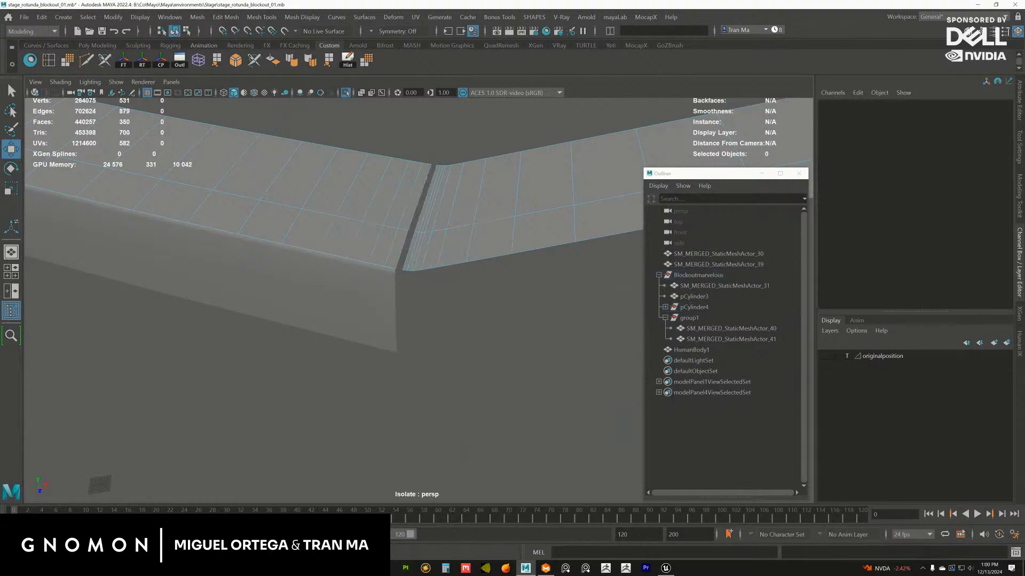
# Delete all faces of the top strip's straight end section beyond the corner gap
pyautogui.keyDown('alt'); pyautogui.moveTo(477, 232); pyautogui.dragTo(455, 218, button='right'); pyautogui.keyUp('alt')
pyautogui.doubleClick(453, 252)
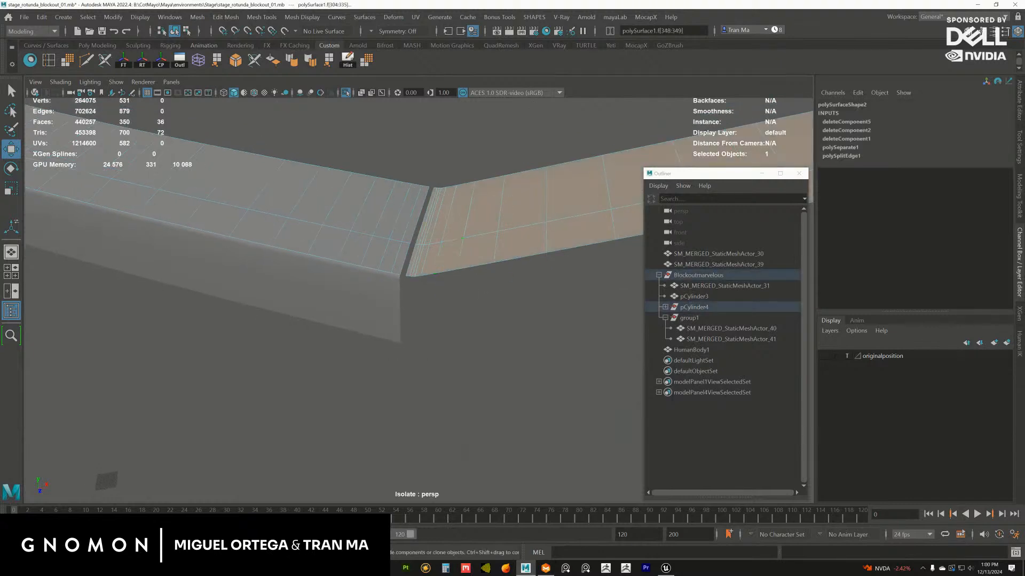
pyautogui.press('Delete')
# Delete a row of faces across the top strip polySurface1 at the corner on the curve's opposite end
pyautogui.keyDown('alt'); pyautogui.moveTo(520, 233); pyautogui.dragTo(311, 288, button='right'); pyautogui.keyUp('alt')
pyautogui.keyDown('alt'); pyautogui.moveTo(311, 287); pyautogui.dragTo(365, 209); pyautogui.keyUp('alt')
pyautogui.keyDown('alt'); pyautogui.moveTo(365, 209); pyautogui.dragTo(183, 325, button='right'); pyautogui.keyUp('alt')
pyautogui.keyDown('alt'); pyautogui.moveTo(183, 326); pyautogui.dragTo(373, 279); pyautogui.keyUp('alt')
pyautogui.keyDown('alt'); pyautogui.moveTo(374, 280); pyautogui.dragTo(199, 290, button='middle'); pyautogui.keyUp('alt')
pyautogui.keyDown('alt'); pyautogui.moveTo(199, 291); pyautogui.dragTo(457, 375, button='right'); pyautogui.keyUp('alt')
pyautogui.keyDown('alt'); pyautogui.moveTo(458, 376); pyautogui.dragTo(387, 350); pyautogui.keyUp('alt')
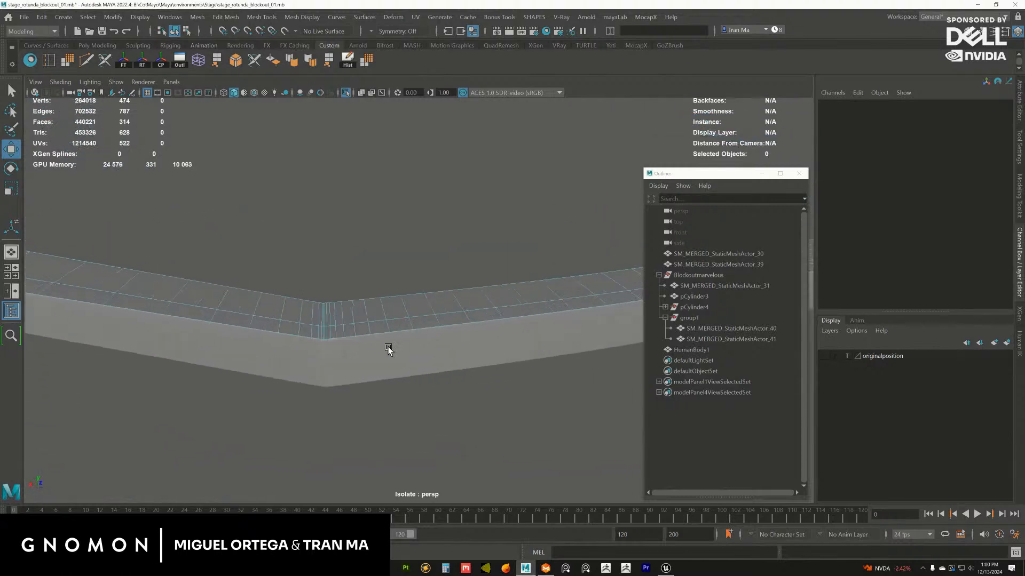
pyautogui.keyDown('alt'); pyautogui.moveTo(388, 350); pyautogui.dragTo(380, 337, button='right'); pyautogui.keyUp('alt')
pyautogui.moveTo(380, 336)
pyautogui.keyDown('alt'); pyautogui.mouseDown()
pyautogui.moveTo(344, 336)
pyautogui.moveTo(374, 325)
pyautogui.mouseUp(); pyautogui.keyUp('alt')
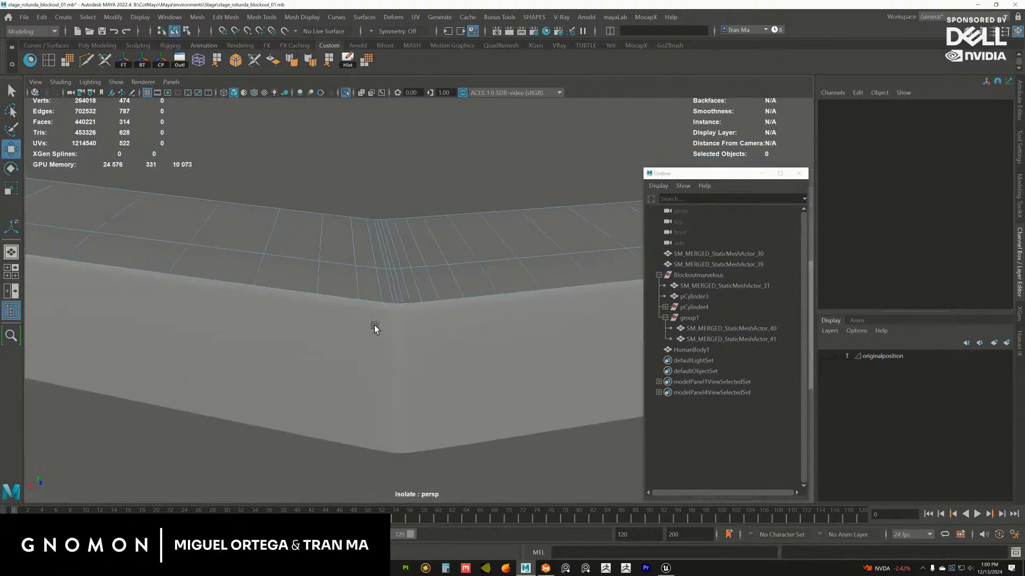
pyautogui.doubleClick(406, 270)
pyautogui.click(405, 268)
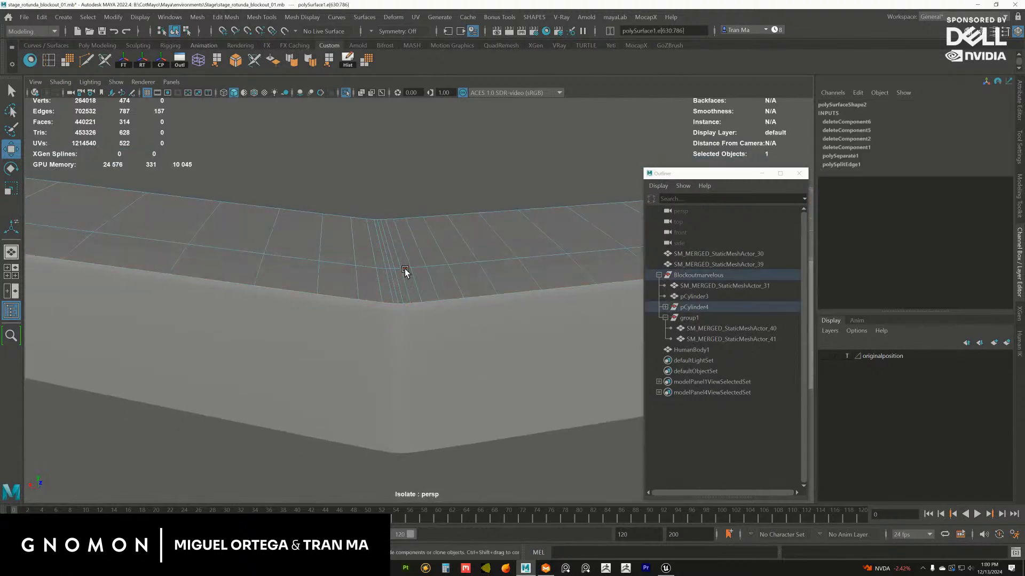
pyautogui.keyDown('ctrl'); pyautogui.moveTo(416, 274); pyautogui.dragTo(413, 316, button='right'); pyautogui.keyUp('ctrl')
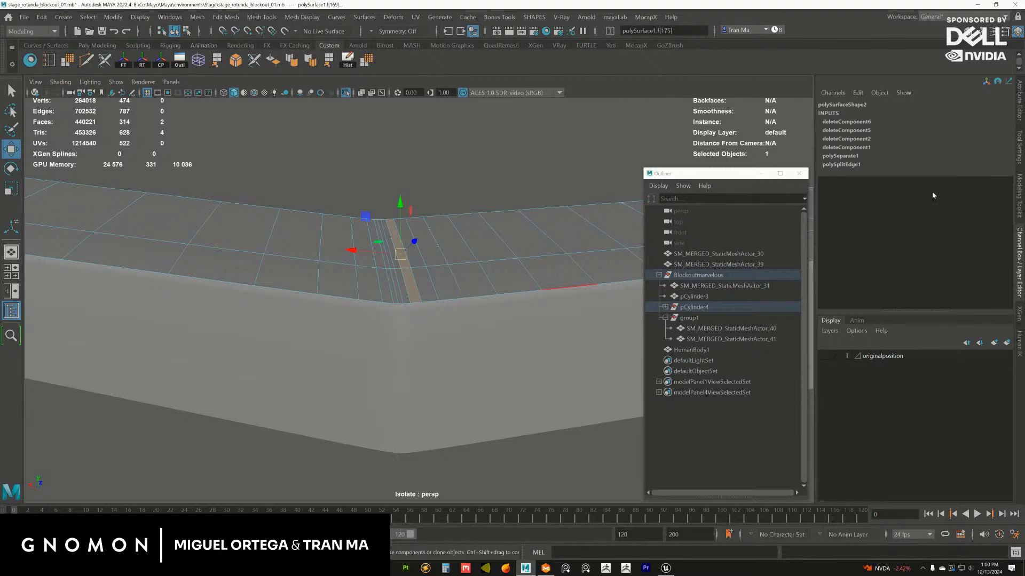
pyautogui.press('Delete')
# Delete all faces of the top strip's remaining straight end section beyond the new corner gap
pyautogui.click(370, 283)
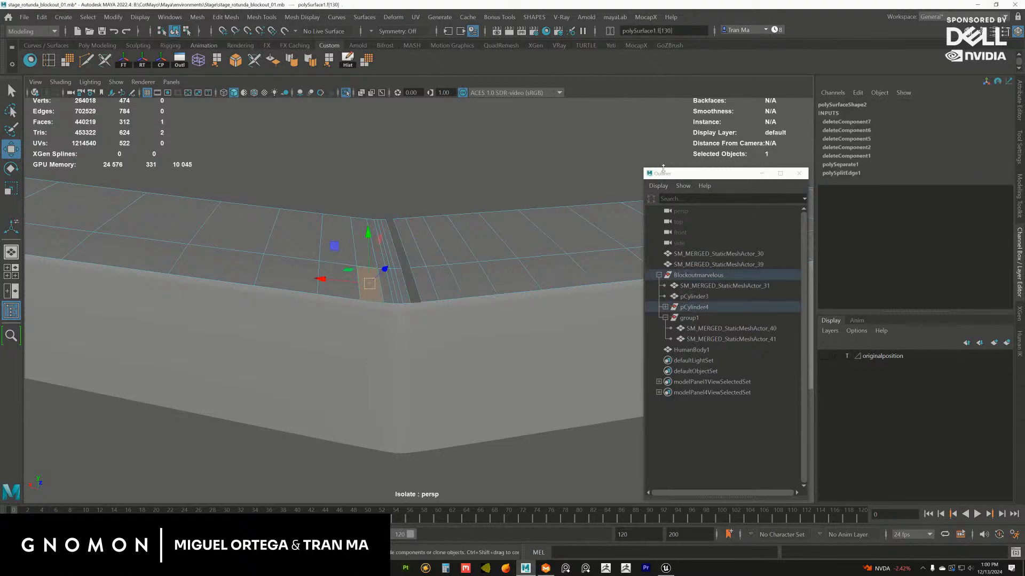
pyautogui.click(338, 242)
pyautogui.doubleClick(339, 242)
pyautogui.press('Delete')
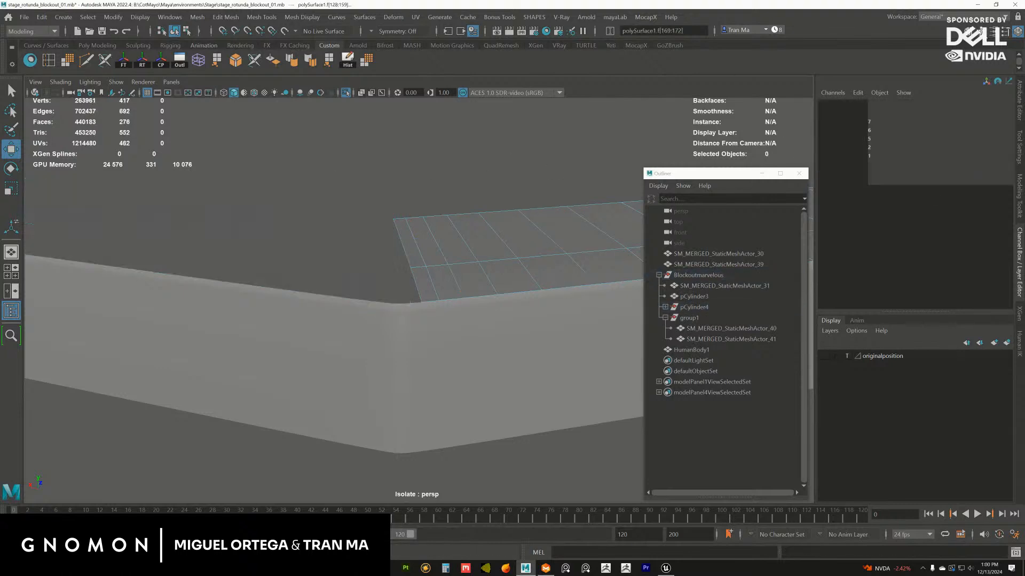
# Delete a column of faces on the side band polySurface2 at this opposite corner
pyautogui.click(433, 322)
pyautogui.keyDown('alt'); pyautogui.moveTo(433, 323); pyautogui.dragTo(352, 308, button='middle'); pyautogui.keyUp('alt')
pyautogui.moveTo(352, 308); pyautogui.dragTo(324, 345, button='right')
pyautogui.click(337, 296)
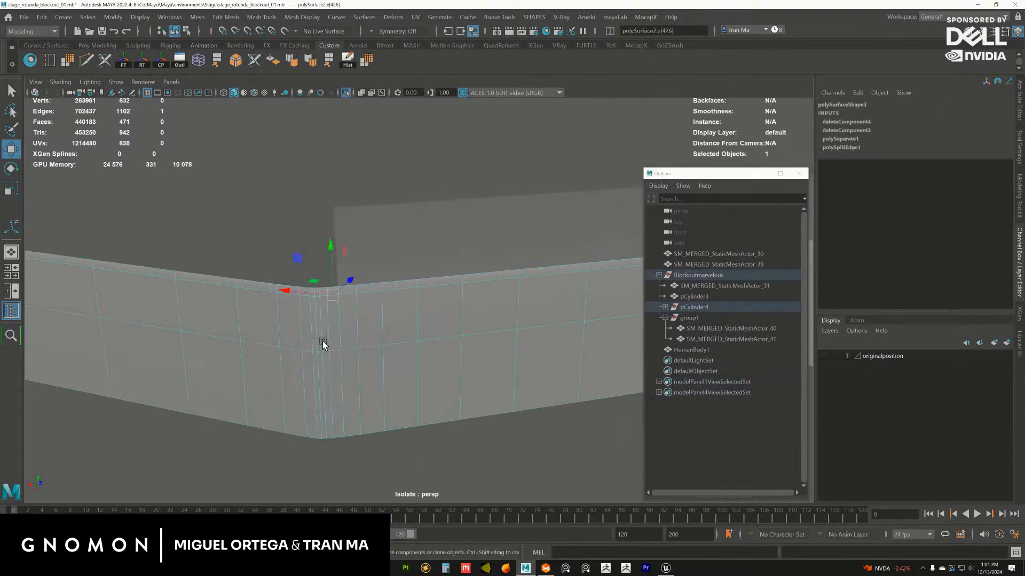
pyautogui.press('Delete')
# Delete all faces of the side band's remaining straight end section beyond the new corner gap
pyautogui.keyDown('alt'); pyautogui.moveTo(470, 348); pyautogui.dragTo(356, 389, button='right'); pyautogui.keyUp('alt')
pyautogui.moveTo(356, 389); pyautogui.dragTo(355, 343, button='right')
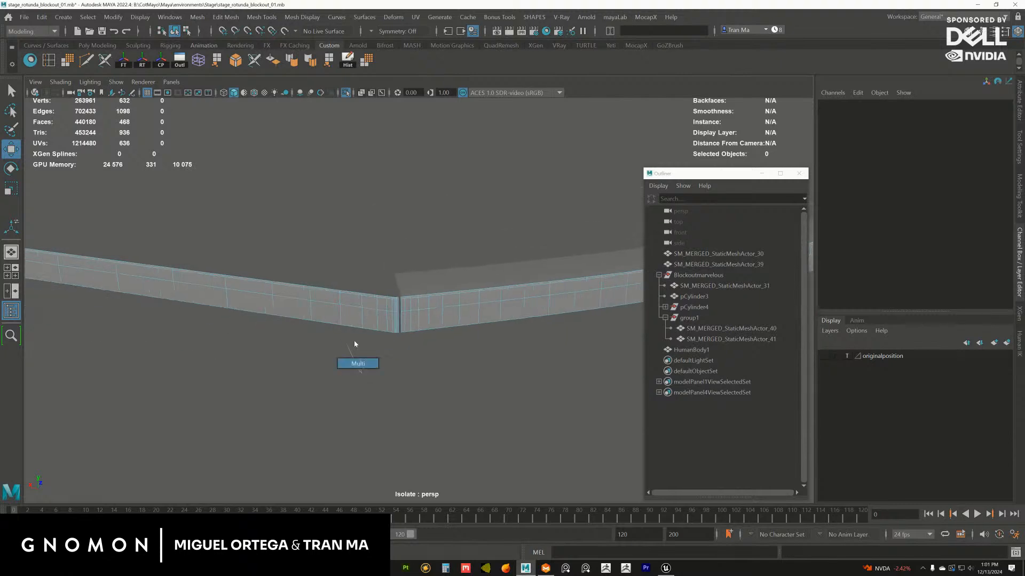
pyautogui.doubleClick(351, 322)
pyautogui.doubleClick(348, 318)
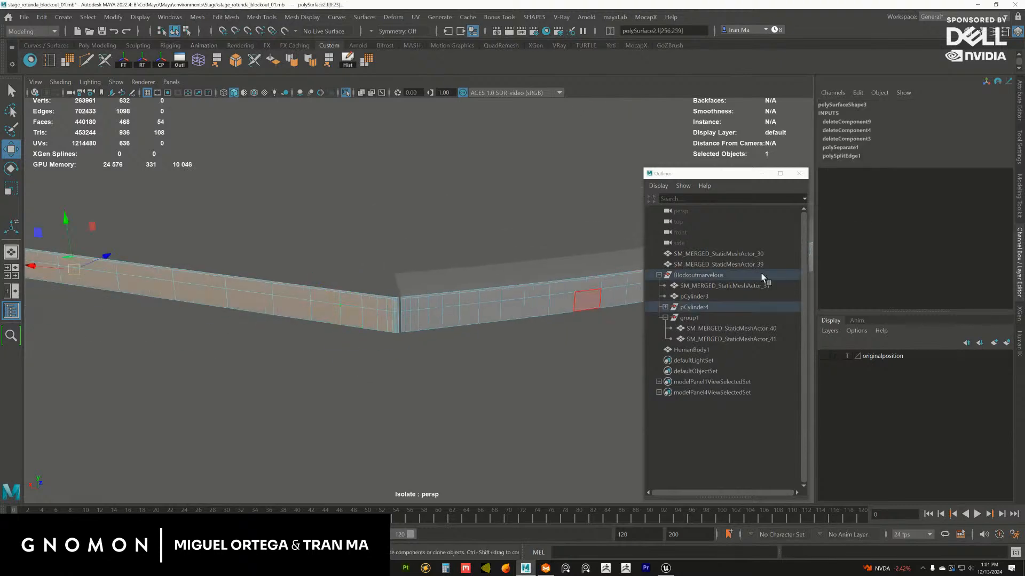
pyautogui.press('Delete')
# Start an OBJ selection export of the side band polySurface2 and create a folder named rotundaflag inside the Marvelous Environment\Stage folder
pyautogui.keyDown('alt'); pyautogui.moveTo(358, 300); pyautogui.dragTo(417, 314); pyautogui.keyUp('alt')
pyautogui.click(427, 313)
pyautogui.click(430, 319)
pyautogui.click(415, 298)
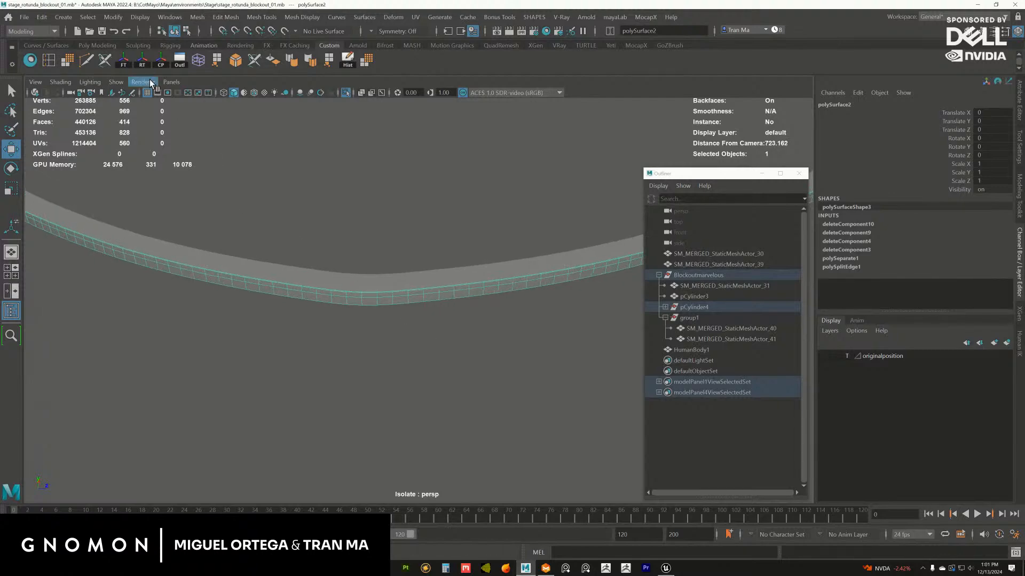
pyautogui.click(27, 18)
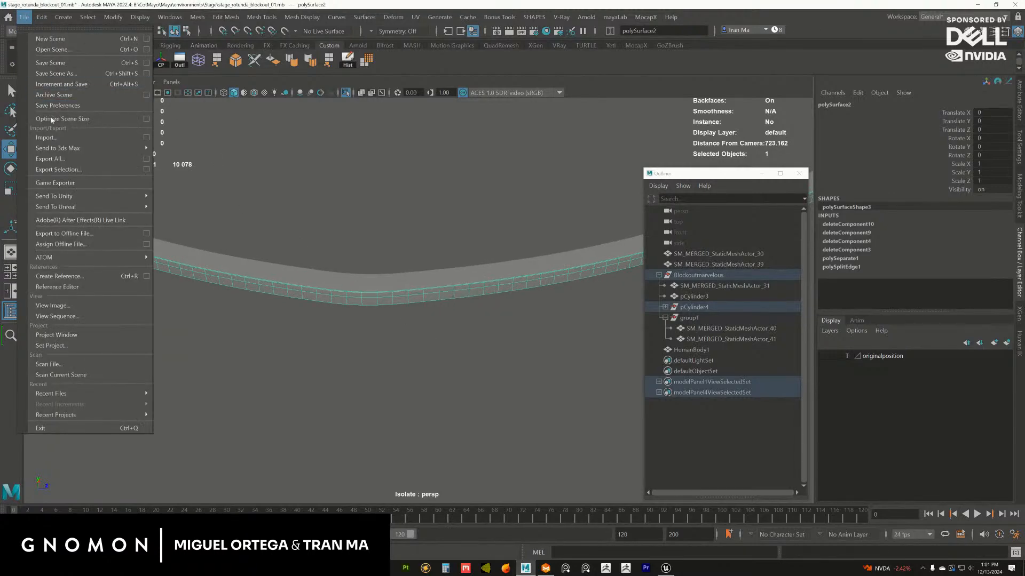
pyautogui.click(71, 171)
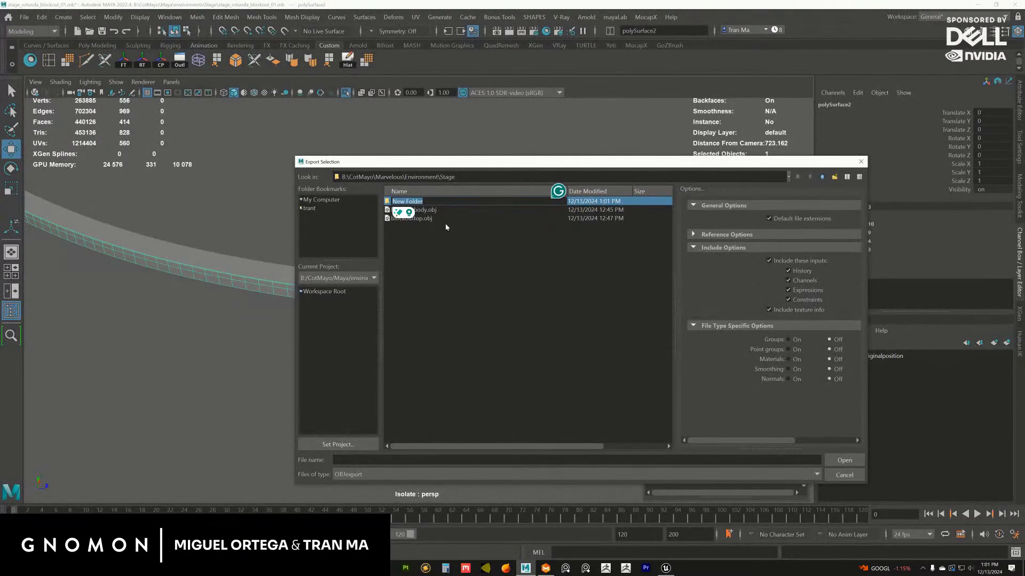
pyautogui.write('rotu')
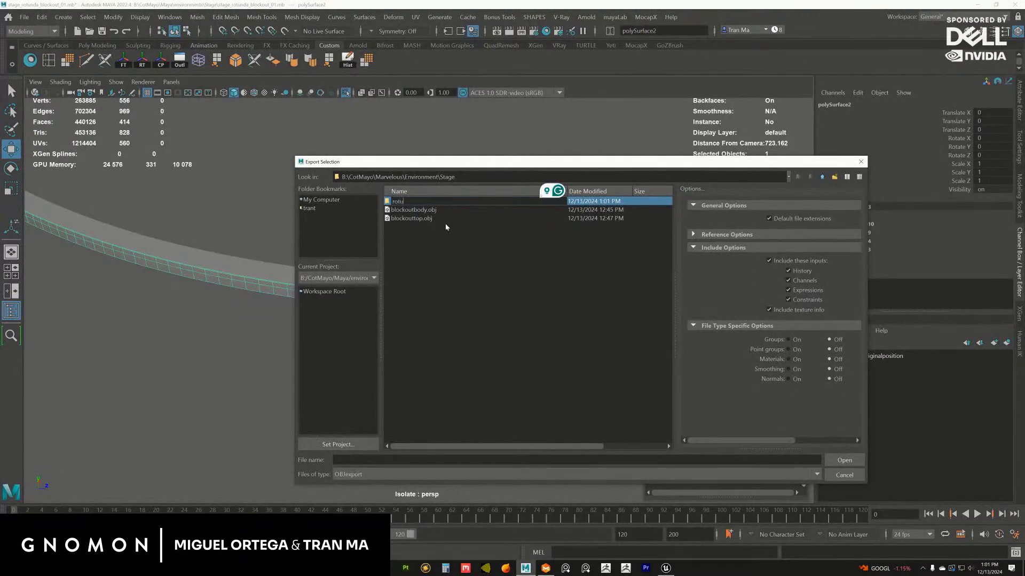
pyautogui.write('ndaflag')
pyautogui.press('Return')
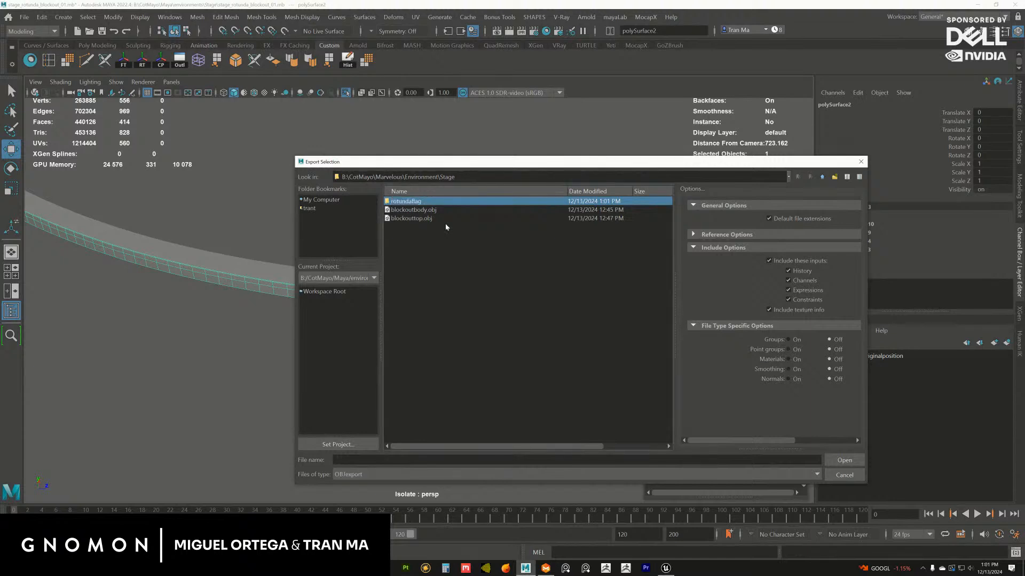
# Rename the new export folder to stage_rotundaFlag
pyautogui.doubleClick(417, 203)
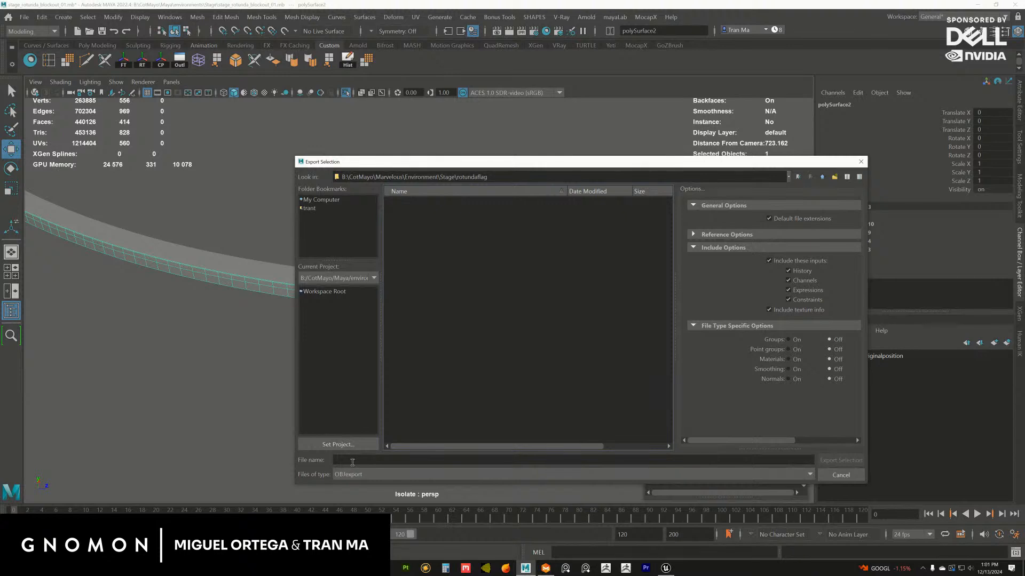
pyautogui.click(824, 178)
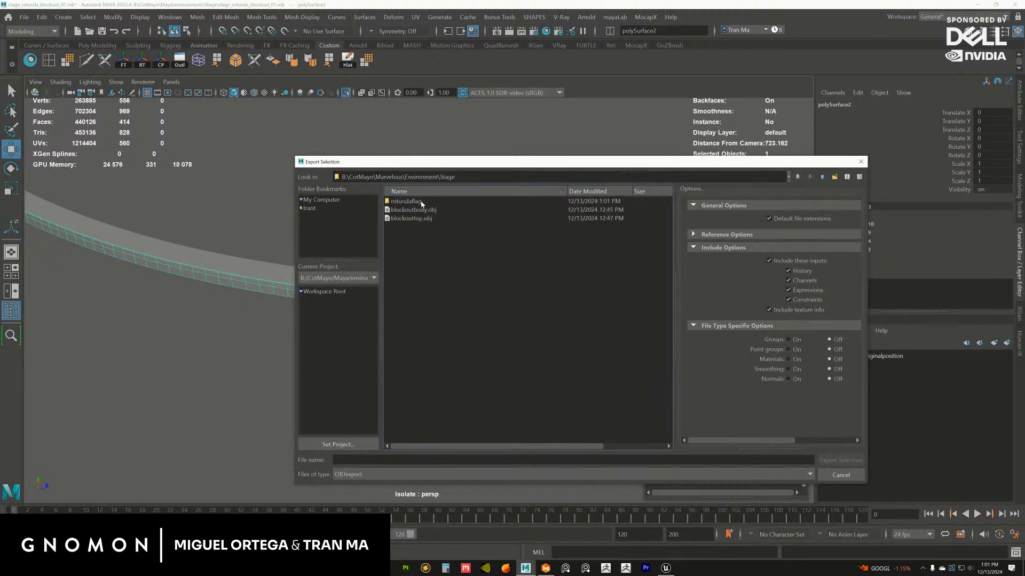
pyautogui.rightClick(421, 203)
pyautogui.click(432, 208)
pyautogui.moveTo(423, 202); pyautogui.dragTo(411, 201)
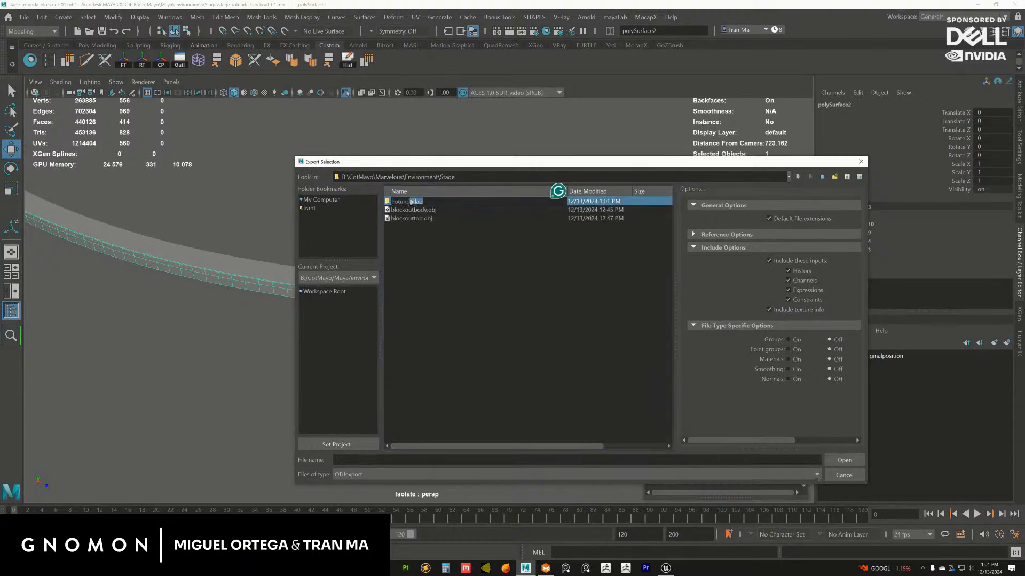
pyautogui.doubleClick(412, 201)
pyautogui.write('S')
pyautogui.press('Return')
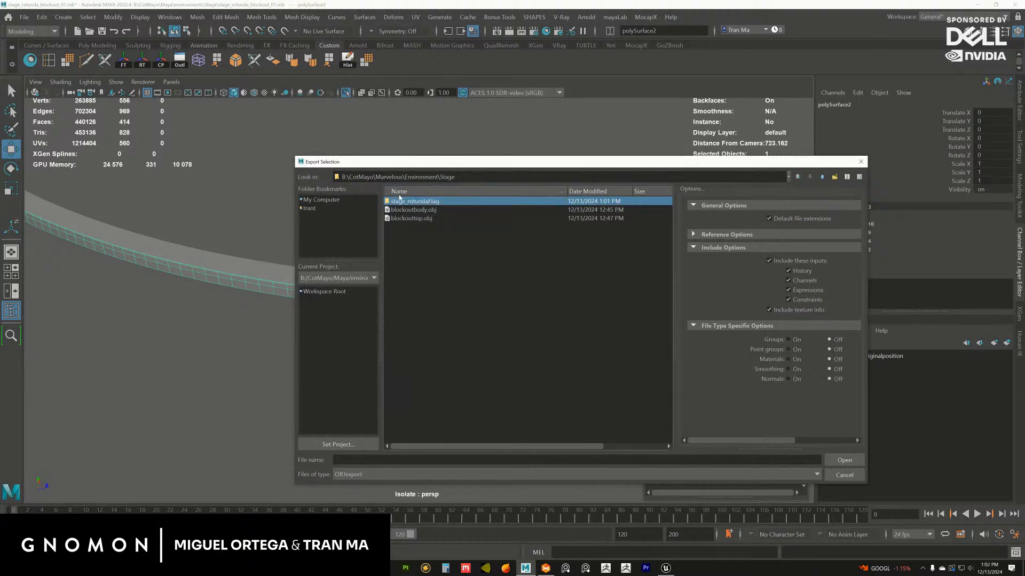
# Export the side band into the stage_rotundaFlag folder as stagerotundaflag_A.obj
pyautogui.doubleClick(430, 205)
pyautogui.click(368, 460)
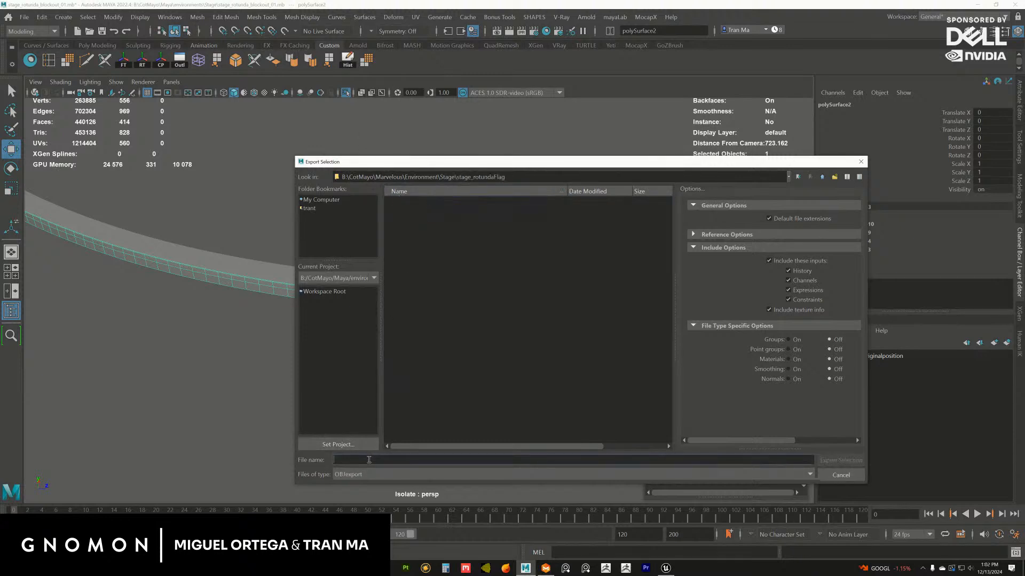
pyautogui.write('stage')
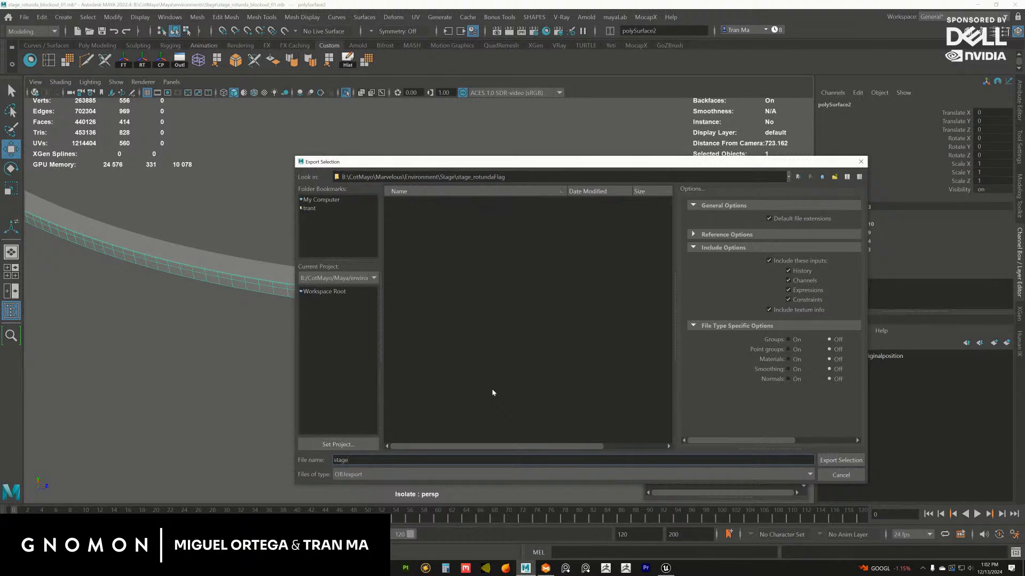
pyautogui.write('rotundaflag')
pyautogui.press('Return')
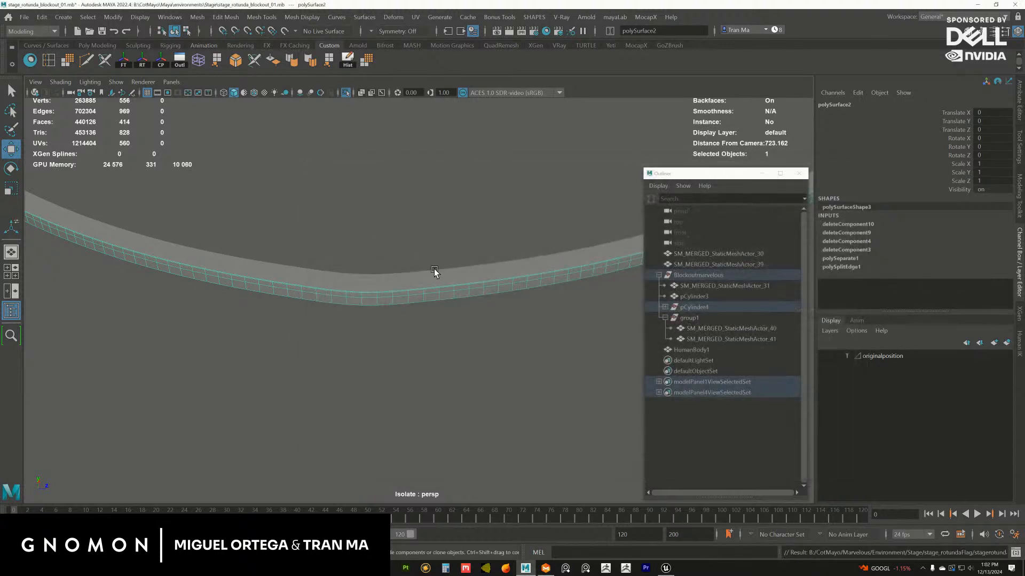
# Export the top strip polySurface1 into the same folder as stagerotundaflag_B.obj
pyautogui.click(435, 276)
pyautogui.press('g')
pyautogui.click(430, 204)
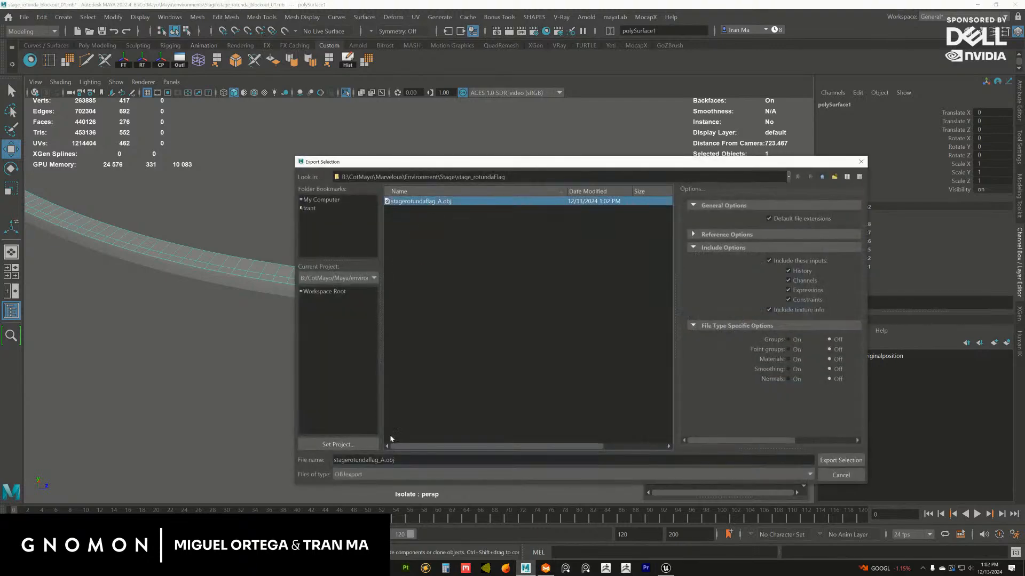
pyautogui.click(383, 460)
pyautogui.write('B')
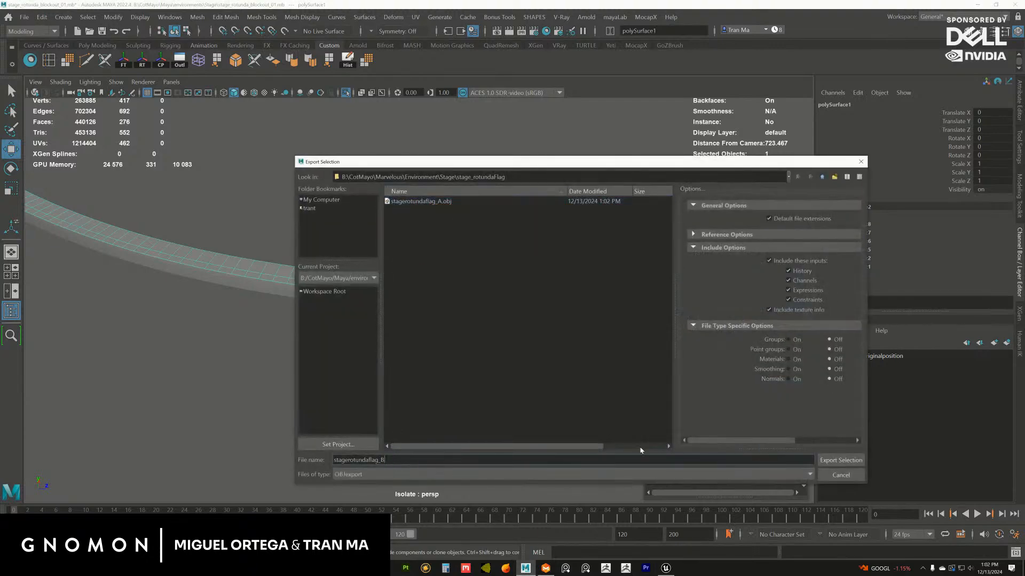
pyautogui.click(824, 461)
# Switch to Marvelous Designer and save the project as a new file in the stage_rotundaFlag folder
pyautogui.hotkey('alt', 'Tab')
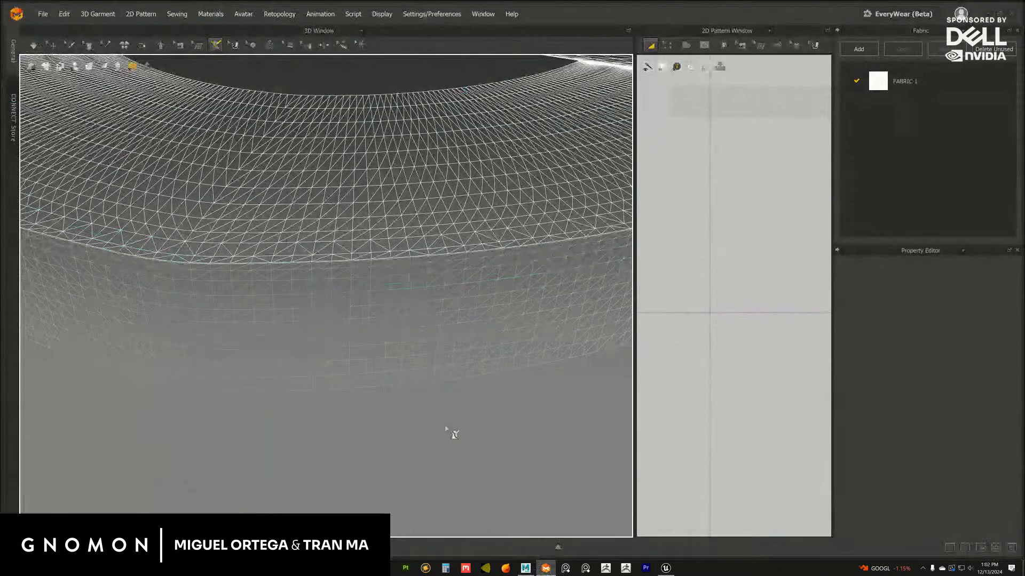
pyautogui.click(40, 14)
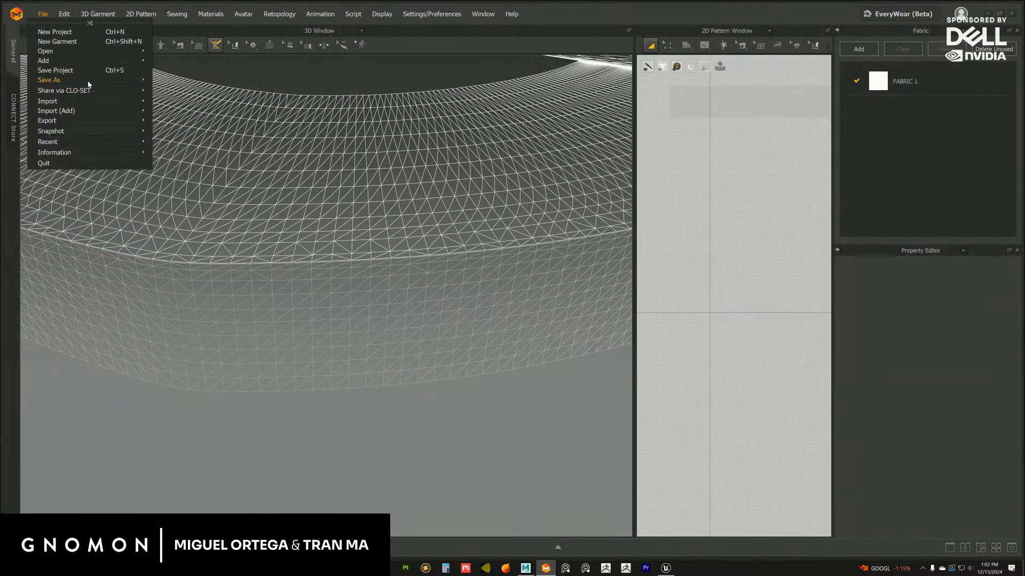
pyautogui.moveTo(50, 82)
pyautogui.click(234, 167)
pyautogui.click(606, 235)
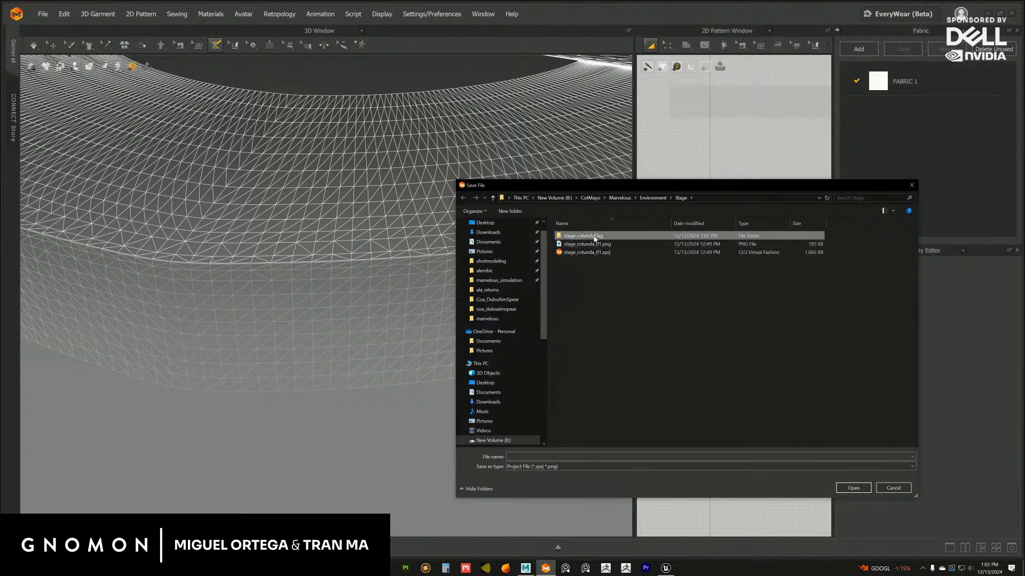
pyautogui.click(597, 252)
pyautogui.doubleClick(599, 237)
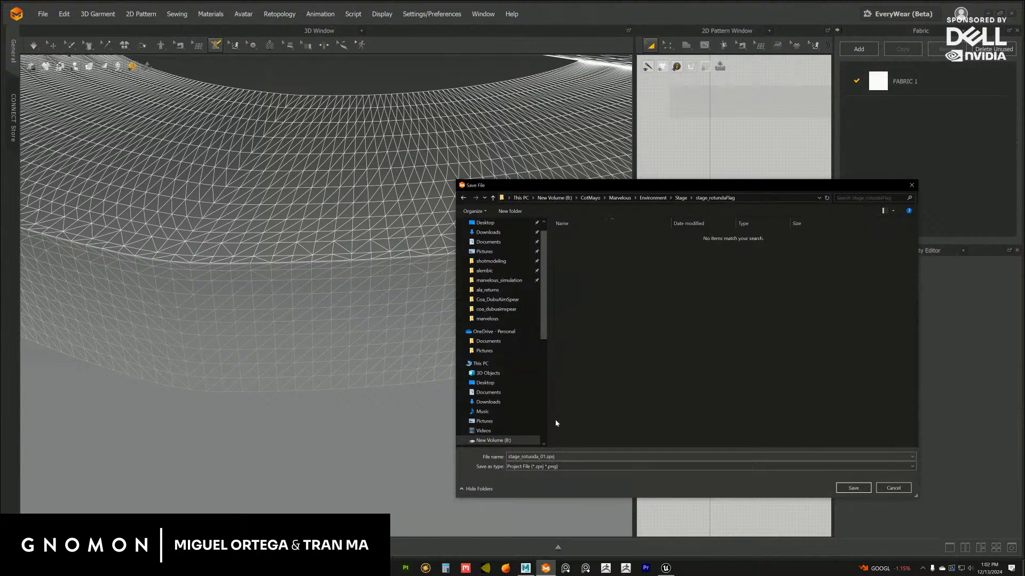
pyautogui.click(562, 457)
pyautogui.click(540, 457)
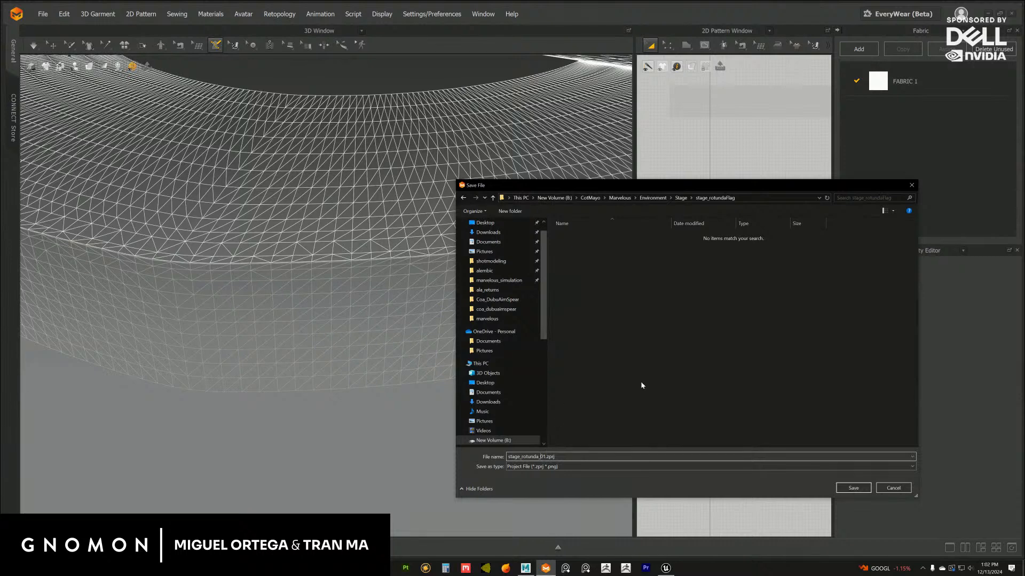
pyautogui.press('Return')
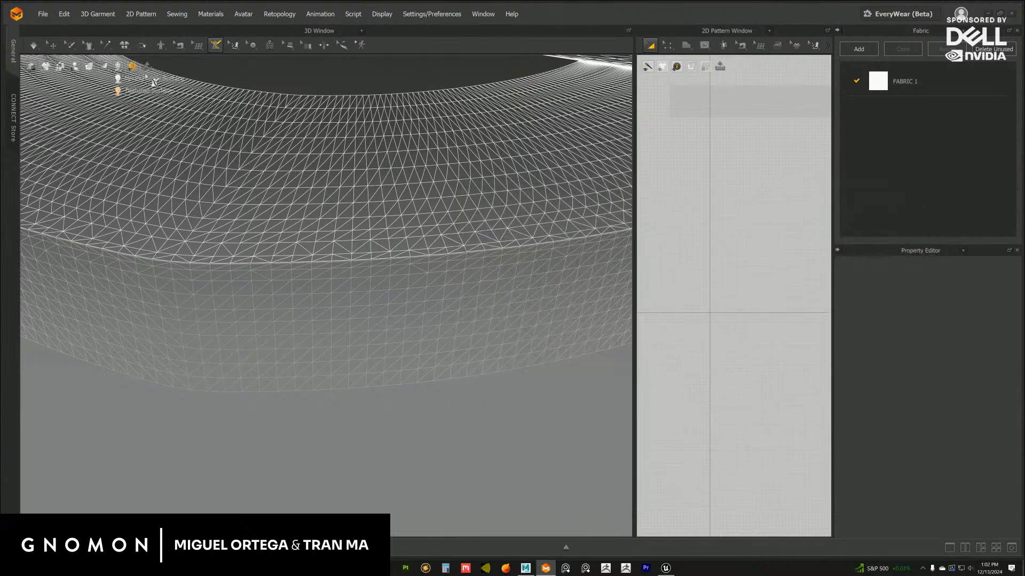
# Import stagerotundaflag_A.obj from the stage_rotundaFlag folder and add it to the existing scene
pyautogui.scroll(-8, 239, 220)
pyautogui.scroll(3, 213, 207)
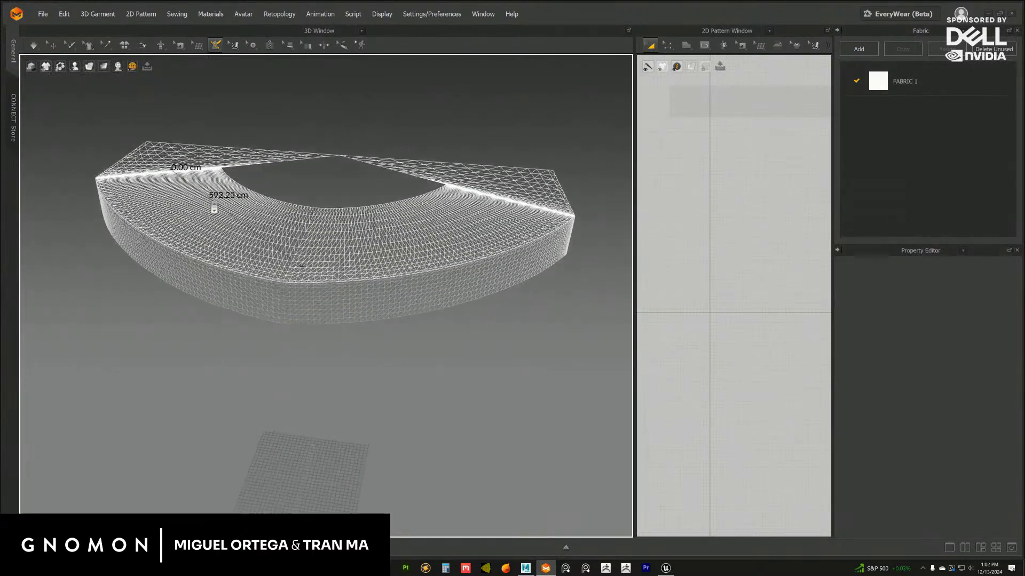
pyautogui.moveTo(192, 197); pyautogui.dragTo(209, 198, button='right')
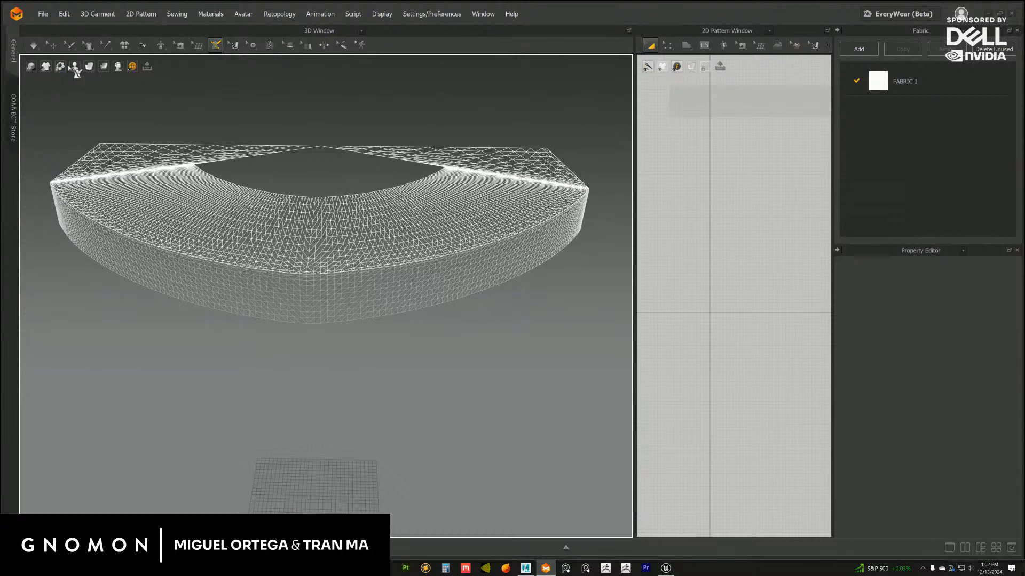
pyautogui.moveTo(119, 68)
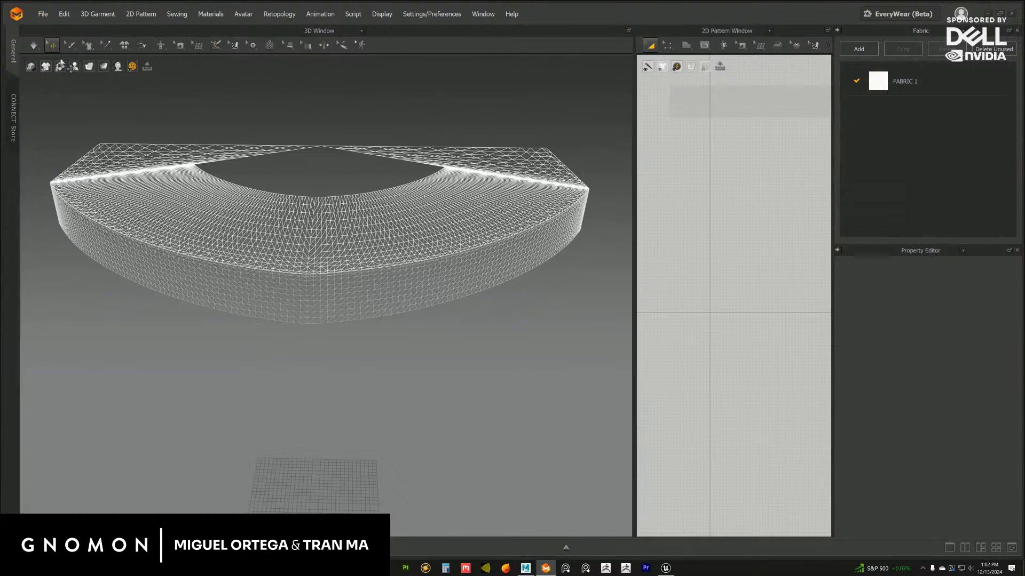
pyautogui.click(42, 14)
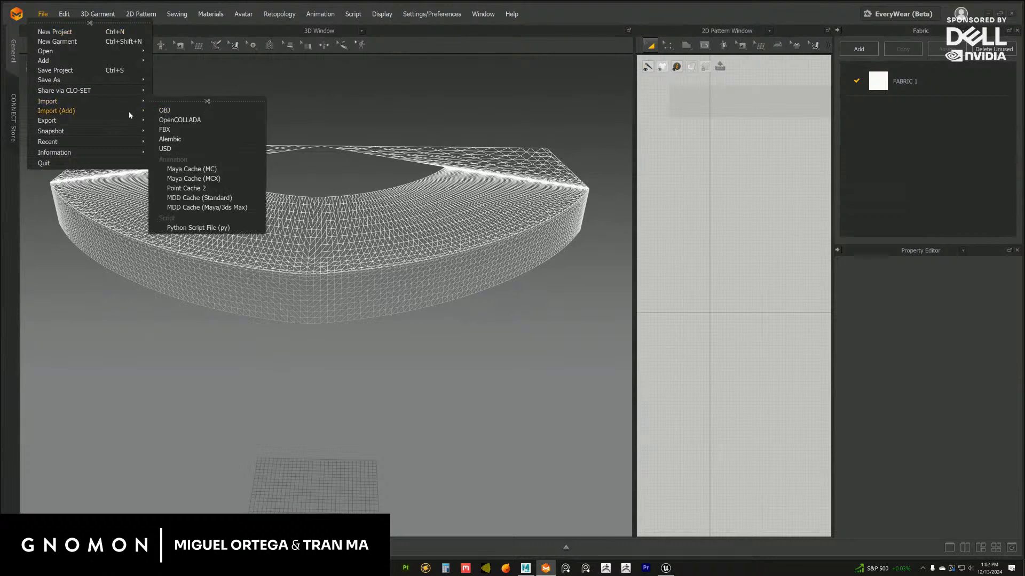
pyautogui.moveTo(130, 113)
pyautogui.click(167, 120)
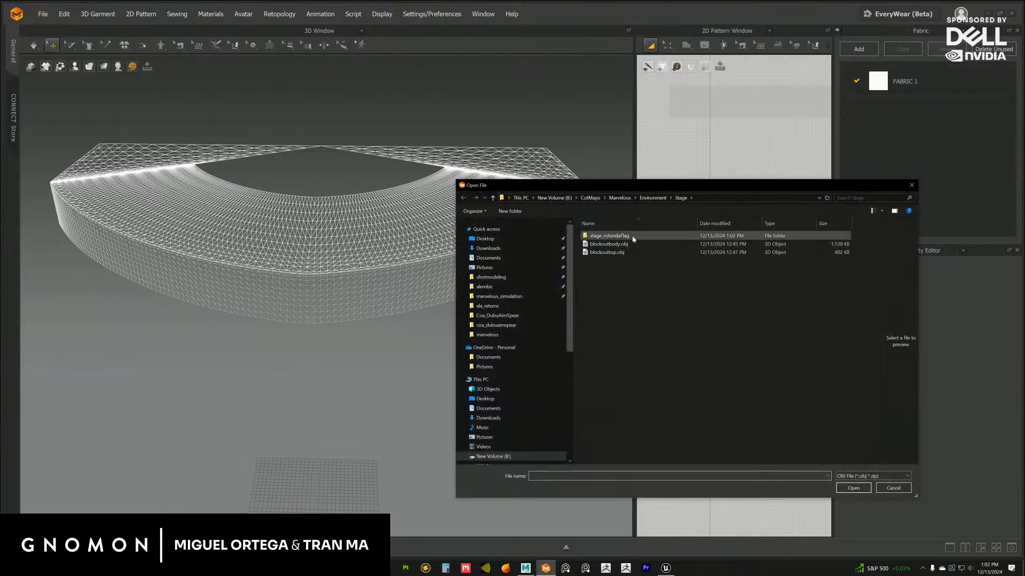
pyautogui.click(623, 237)
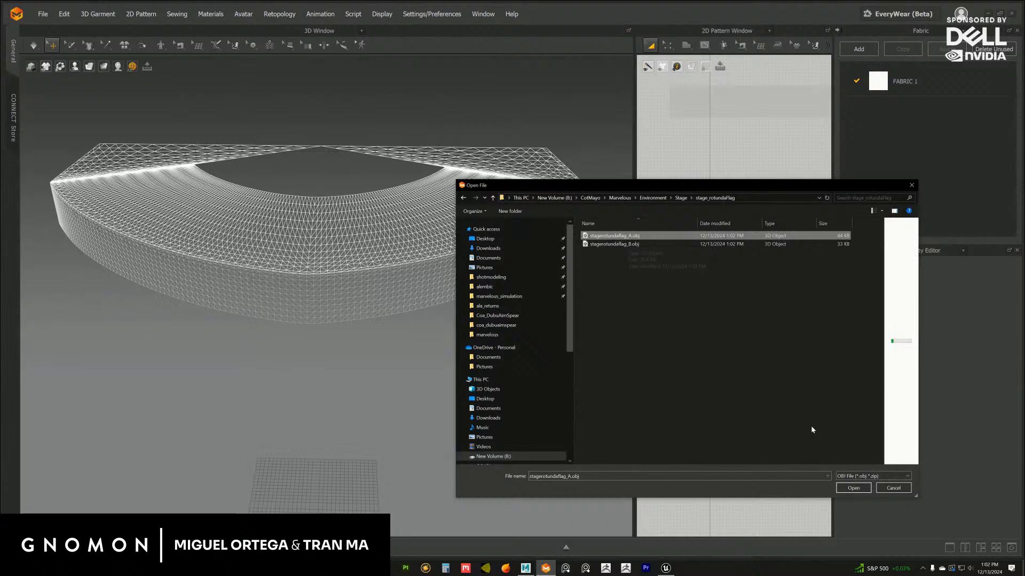
pyautogui.click(853, 488)
pyautogui.click(505, 412)
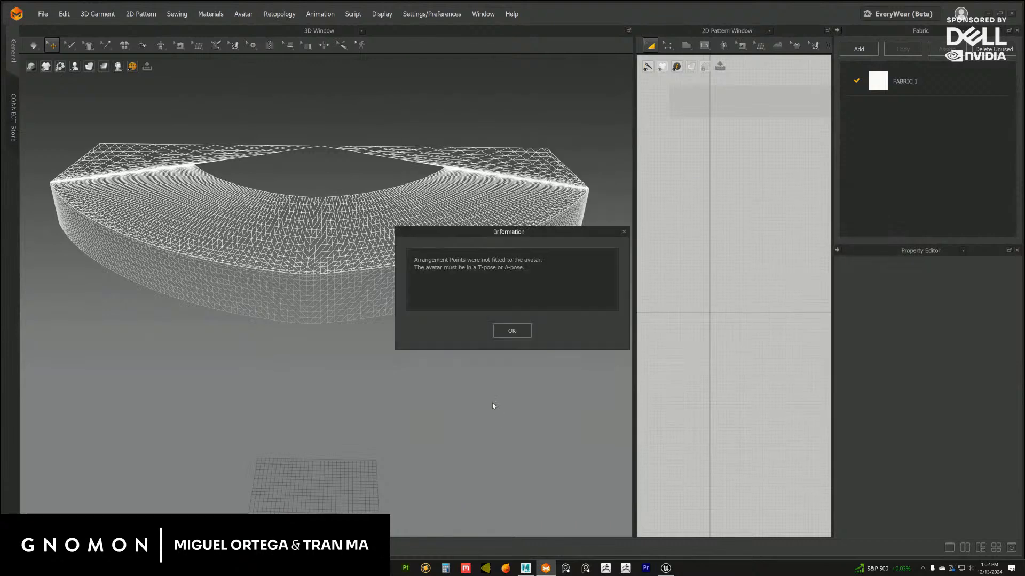
pyautogui.click(509, 338)
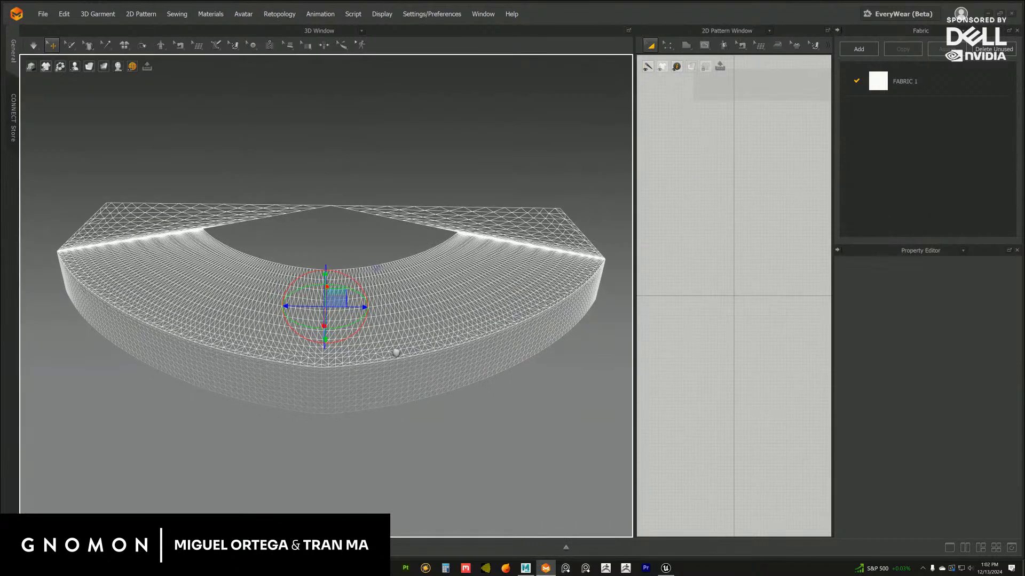
# Switch the imported meshes from wireframe display to the textured surface display
pyautogui.moveTo(396, 353); pyautogui.dragTo(388, 341, button='right')
pyautogui.scroll(3, 387, 342)
pyautogui.moveTo(118, 67)
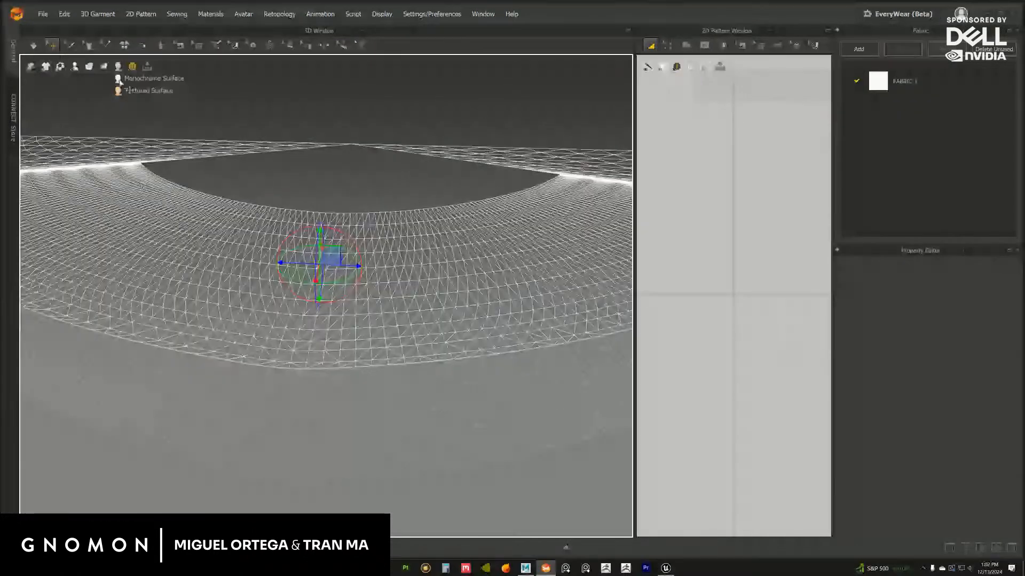
pyautogui.click(127, 92)
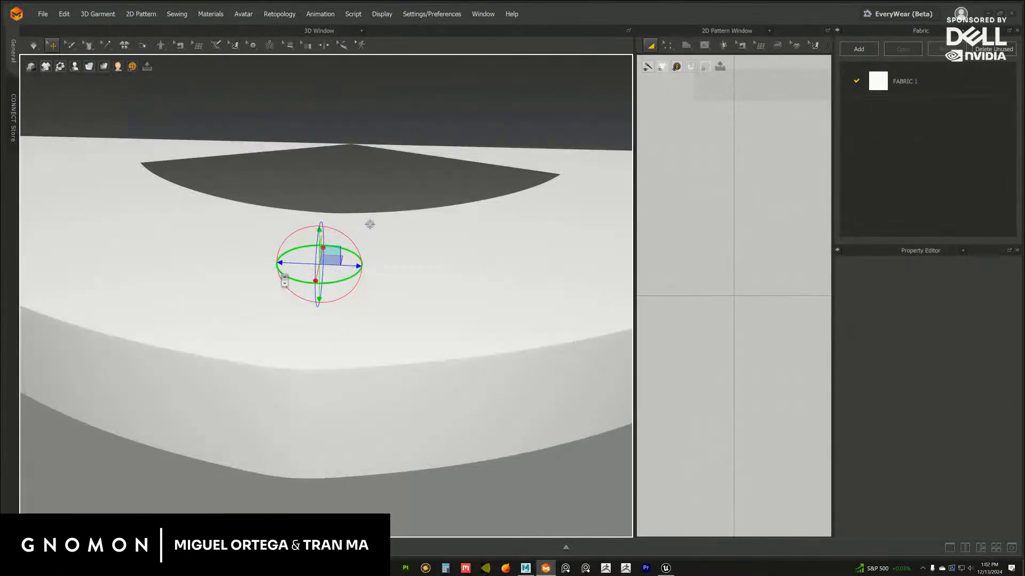
# Select the large rotunda blockout mesh and lower its material opacity to 42
pyautogui.scroll(-3, 255, 260)
pyautogui.moveTo(256, 260); pyautogui.dragTo(279, 273, button='right')
pyautogui.click(266, 339)
pyautogui.scroll(4, 275, 265)
pyautogui.click(281, 286)
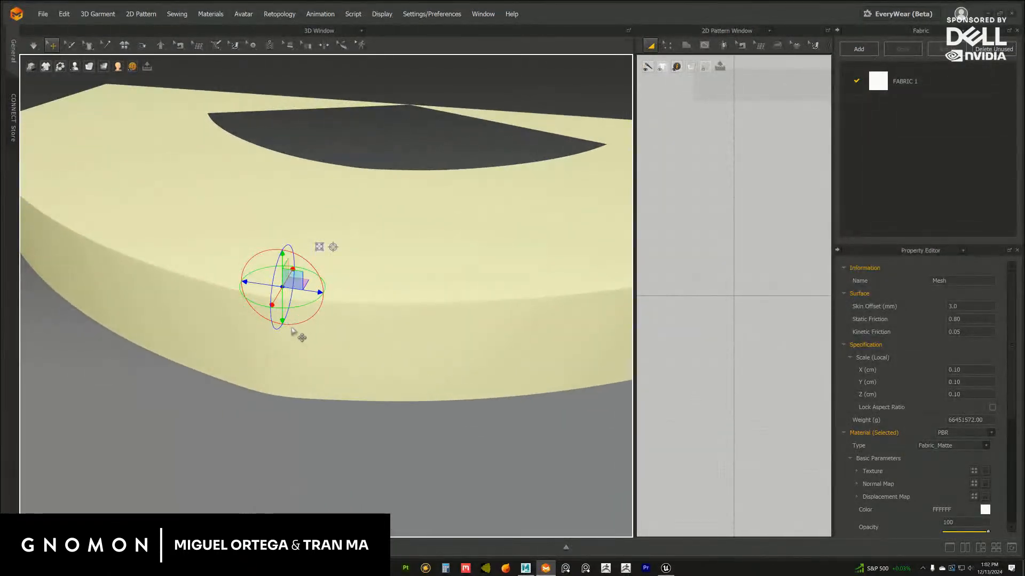
pyautogui.moveTo(291, 329); pyautogui.dragTo(294, 316, button='right')
pyautogui.click(301, 348)
pyautogui.moveTo(301, 350); pyautogui.dragTo(283, 345, button='right')
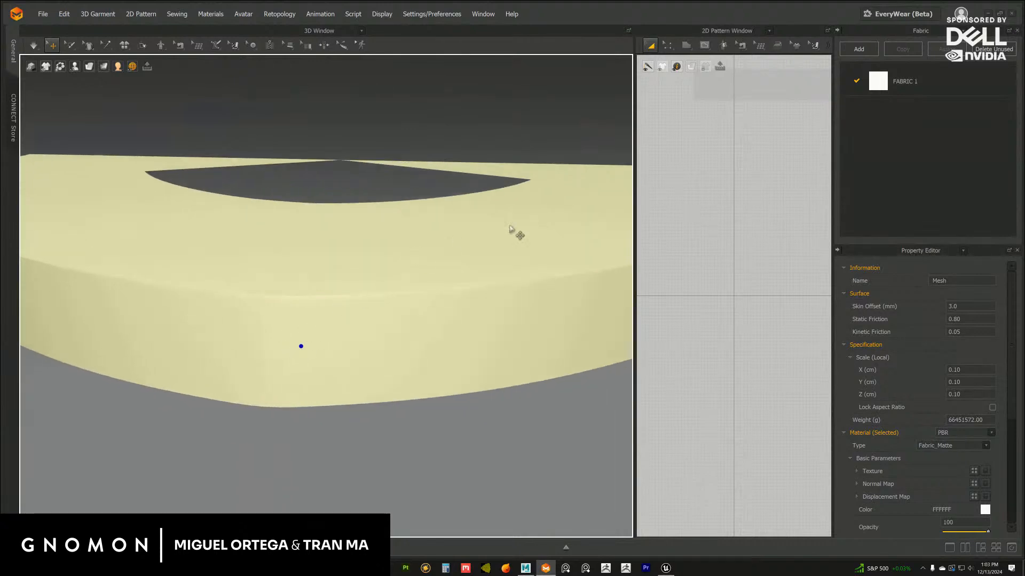
pyautogui.scroll(-4, 438, 348)
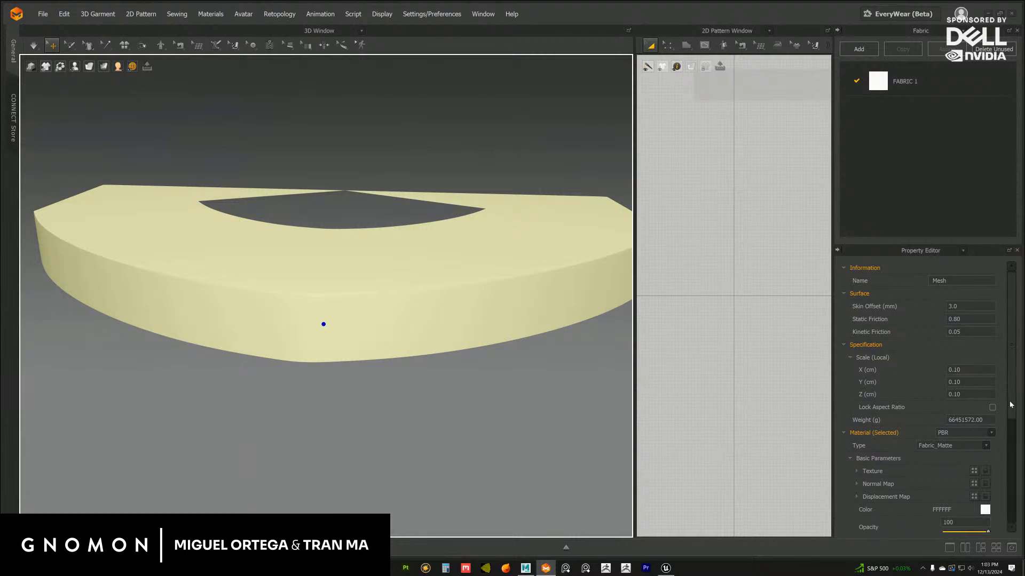
pyautogui.scroll(-3, 907, 395)
pyautogui.moveTo(990, 391); pyautogui.dragTo(962, 390)
# Change the blockout mesh's material colour to the dark grey 746969
pyautogui.click(985, 367)
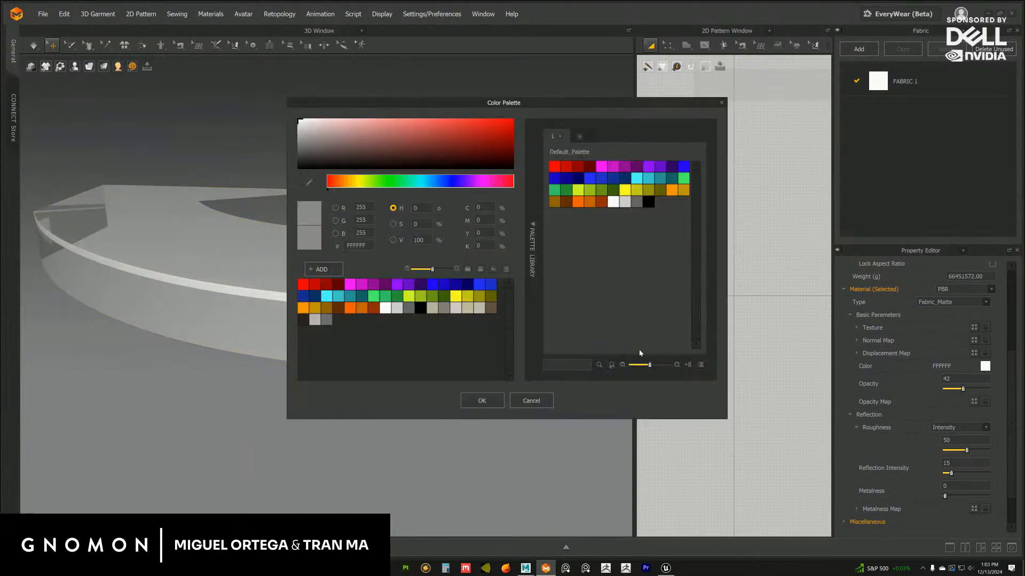
pyautogui.click(338, 131)
pyautogui.moveTo(330, 135); pyautogui.dragTo(310, 141)
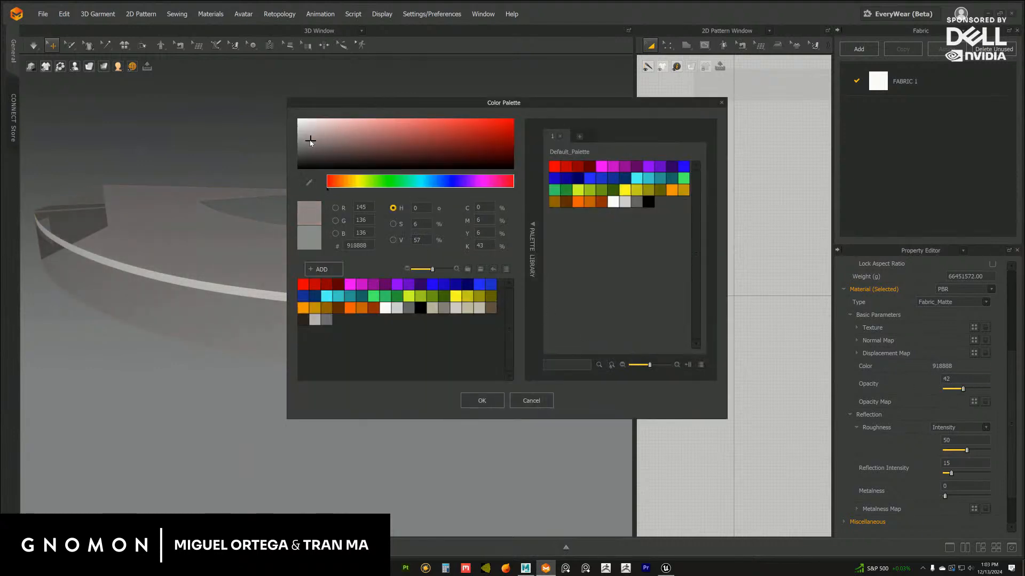
pyautogui.click(480, 401)
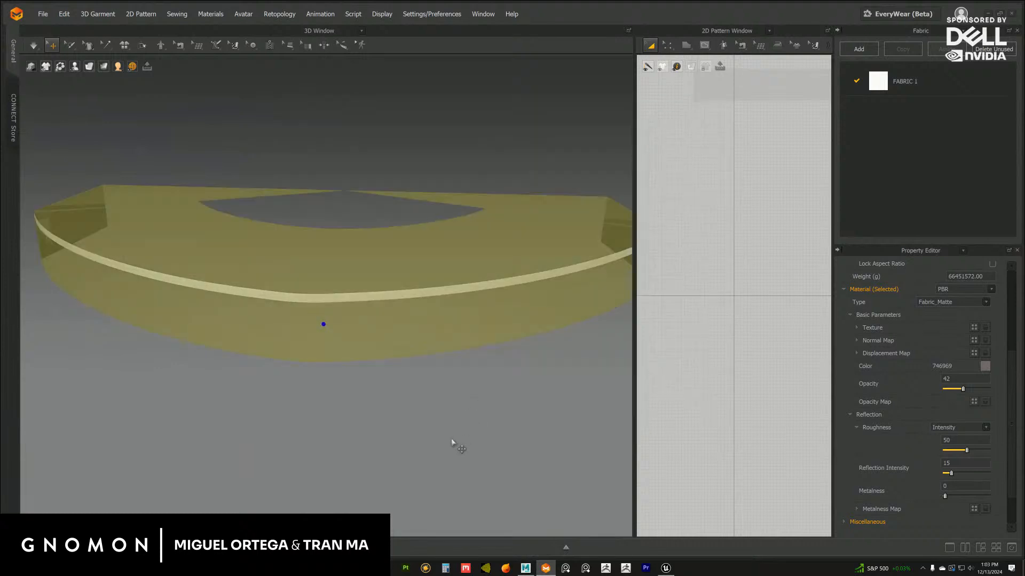
pyautogui.click(457, 445)
# Examine how closely the imported side band sits against the blockout's curved edge
pyautogui.click(399, 293)
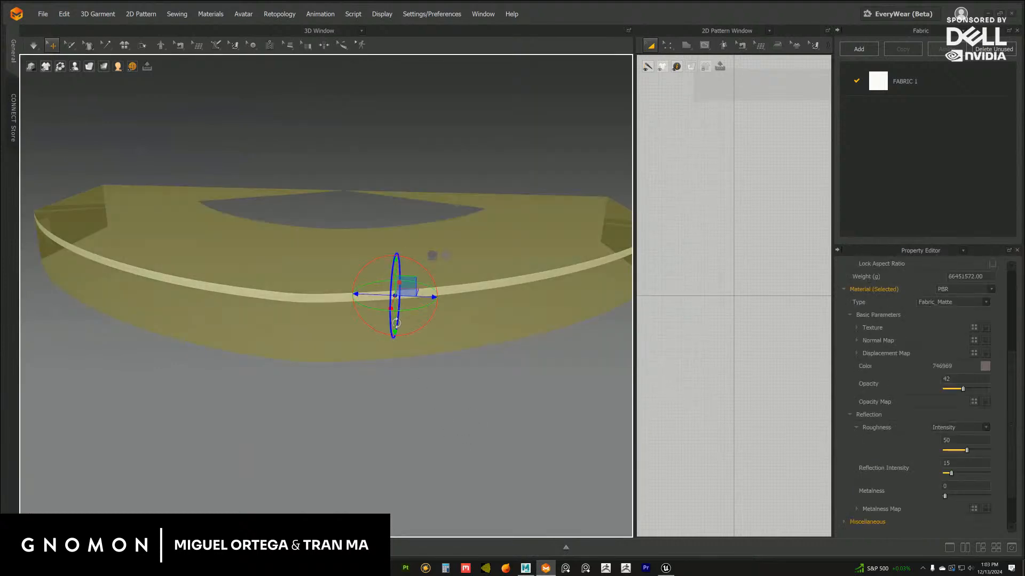
pyautogui.moveTo(400, 295); pyautogui.dragTo(408, 336, button='right')
pyautogui.click(385, 395)
pyautogui.scroll(5, 417, 340)
pyautogui.click(424, 264)
pyautogui.moveTo(423, 264); pyautogui.dragTo(388, 277, button='right')
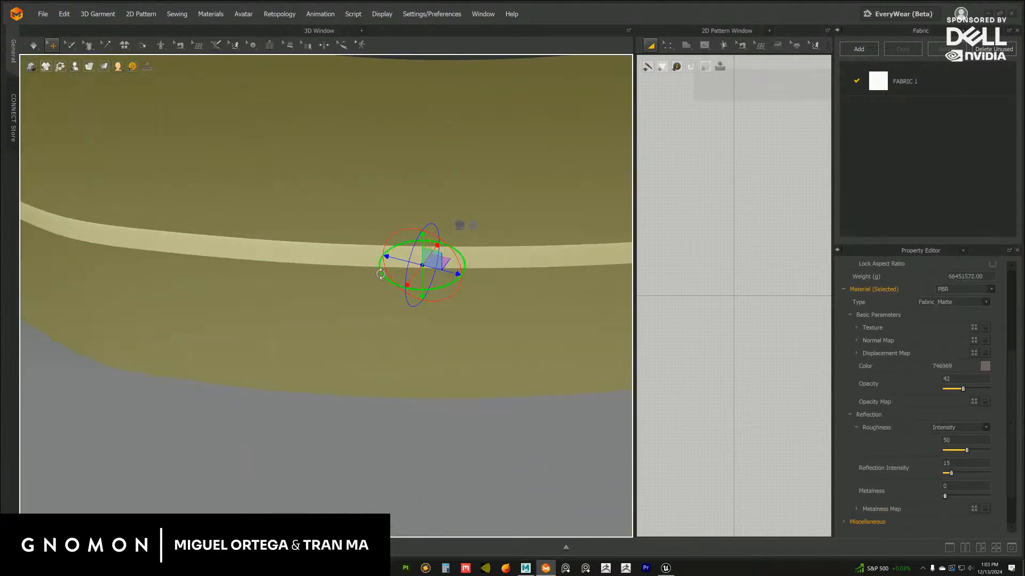
pyautogui.moveTo(402, 317); pyautogui.dragTo(382, 290, button='right')
pyautogui.click(452, 463)
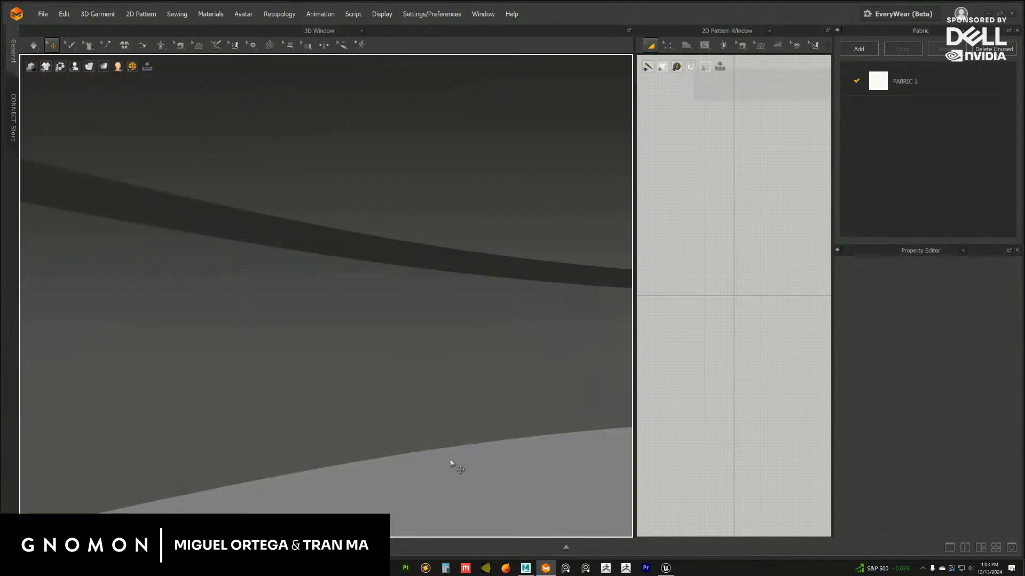
pyautogui.click(437, 261)
pyautogui.scroll(-5, 437, 261)
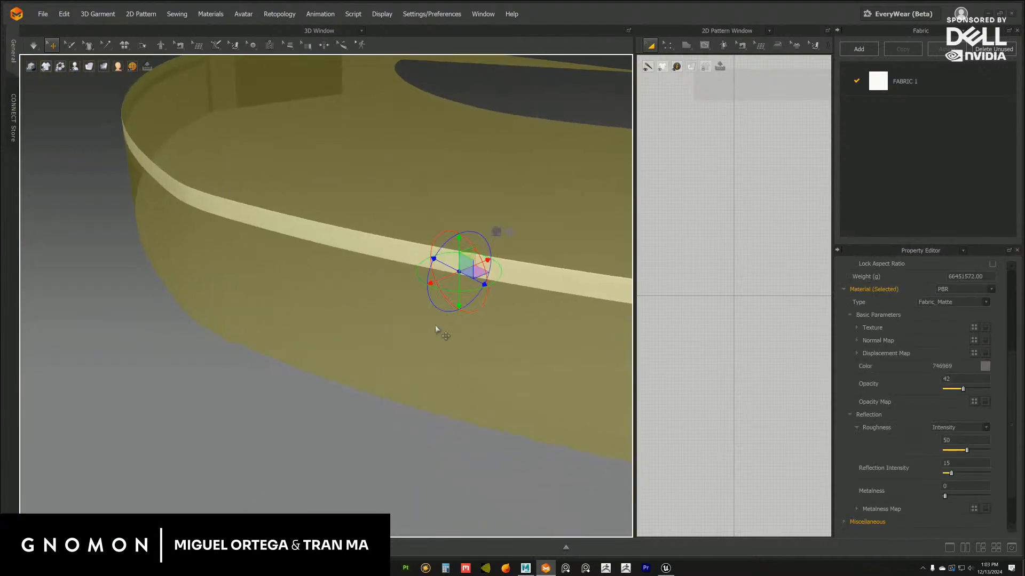
# Switch to Maya, end the isolated view and scale both the side band and top strip to 1.01 on X, Y and Z
pyautogui.click(526, 568)
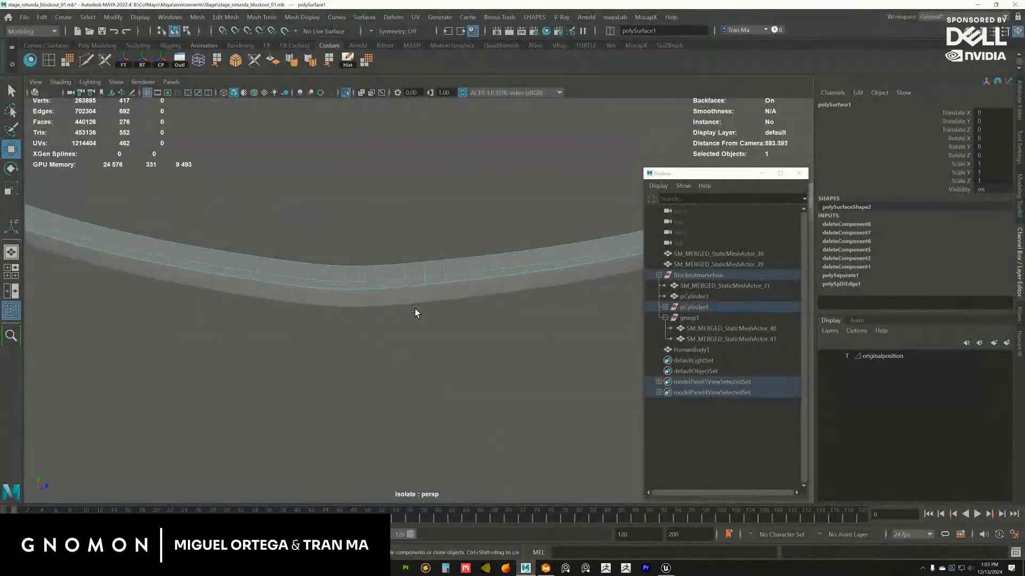
pyautogui.hotkey('ctrl', '1')
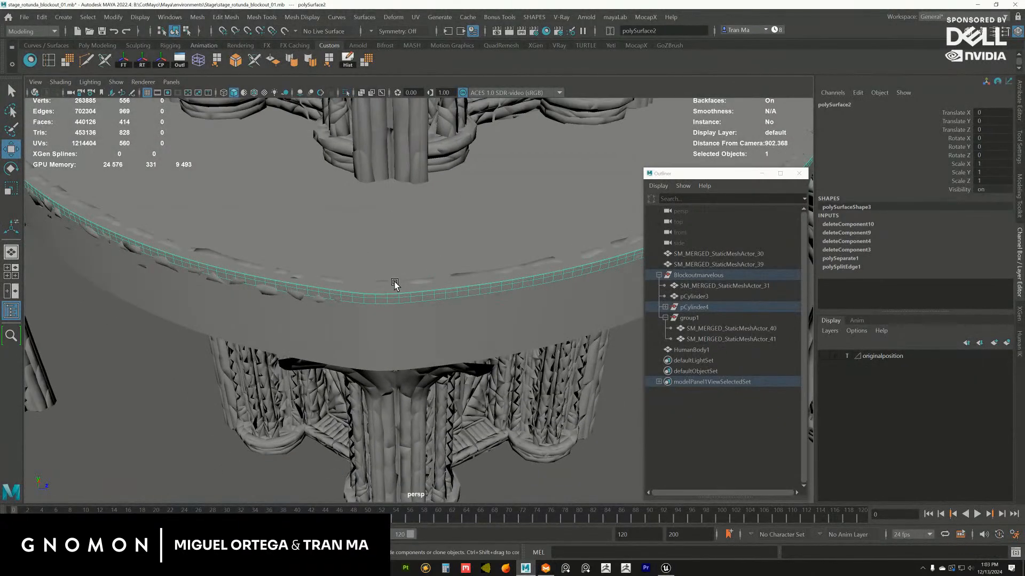
pyautogui.keyDown('shift'); pyautogui.click(406, 292); pyautogui.keyUp('shift')
pyautogui.keyDown('alt'); pyautogui.moveTo(405, 292); pyautogui.dragTo(318, 274); pyautogui.keyUp('alt')
pyautogui.press('r')
pyautogui.keyDown('alt'); pyautogui.moveTo(428, 290); pyautogui.dragTo(435, 275); pyautogui.keyUp('alt')
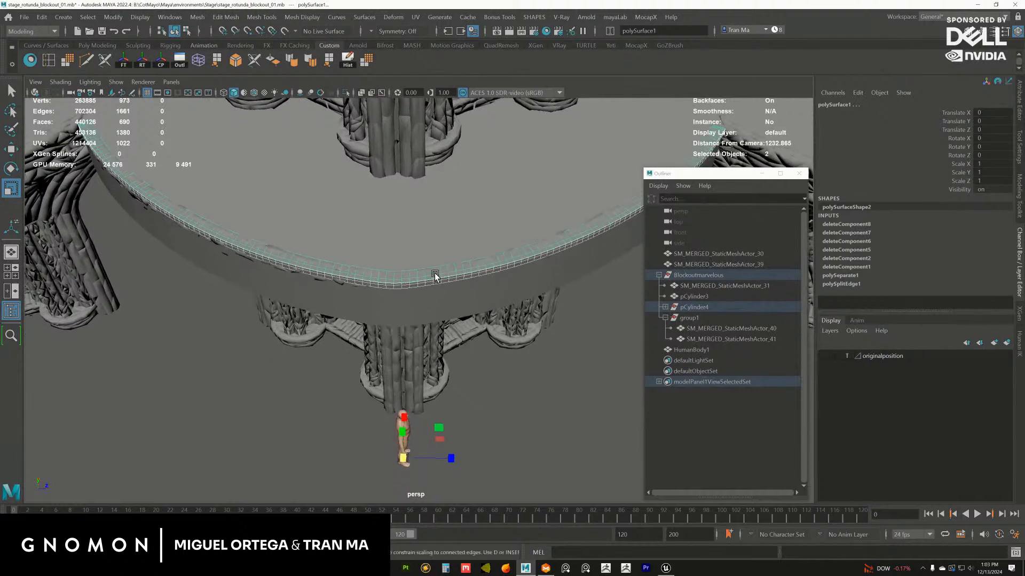
pyautogui.moveTo(992, 164); pyautogui.dragTo(991, 178)
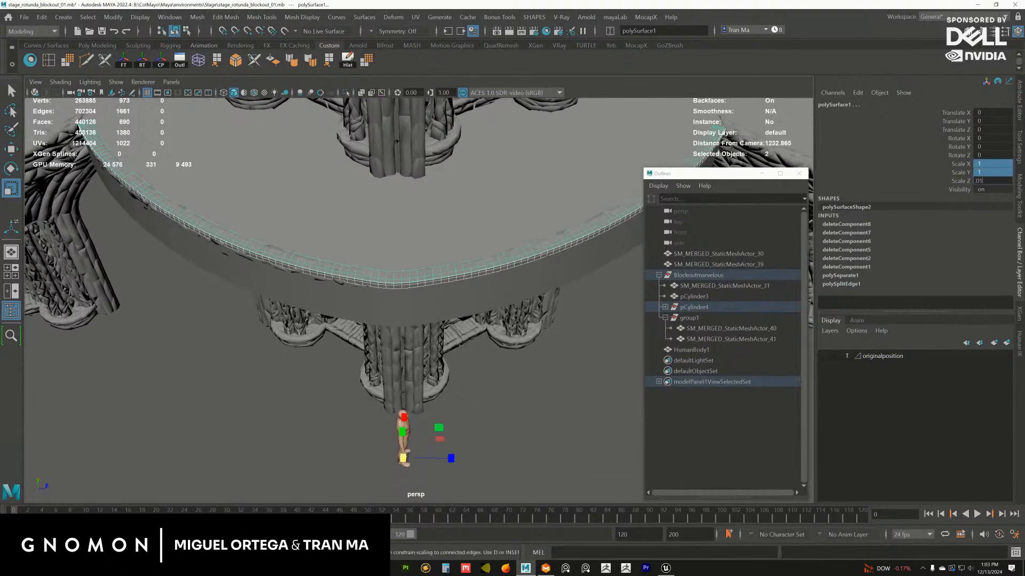
pyautogui.write('.01')
pyautogui.press('Return')
pyautogui.moveTo(990, 181); pyautogui.dragTo(990, 163)
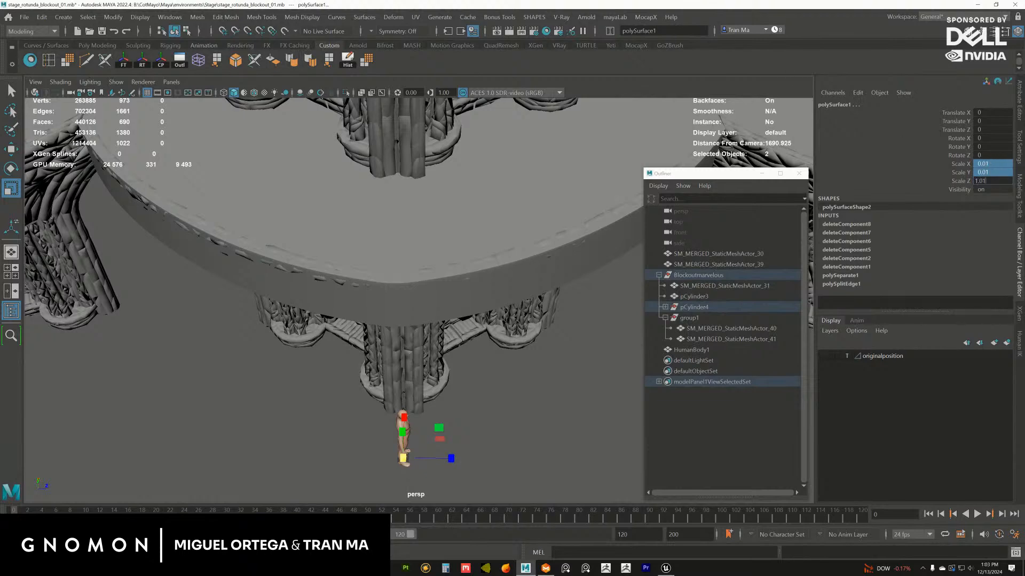
pyautogui.press('Return')
# Export the enlarged side band polySurface2, replacing the existing stagerotundaflag_A.obj
pyautogui.keyDown('alt'); pyautogui.moveTo(461, 273); pyautogui.dragTo(521, 306, button='right'); pyautogui.keyUp('alt')
pyautogui.keyDown('alt'); pyautogui.moveTo(484, 287); pyautogui.dragTo(398, 290); pyautogui.keyUp('alt')
pyautogui.keyDown('alt'); pyautogui.moveTo(374, 283); pyautogui.dragTo(490, 347, button='right'); pyautogui.keyUp('alt')
pyautogui.keyDown('alt'); pyautogui.moveTo(489, 347); pyautogui.dragTo(407, 337); pyautogui.keyUp('alt')
pyautogui.click(303, 304)
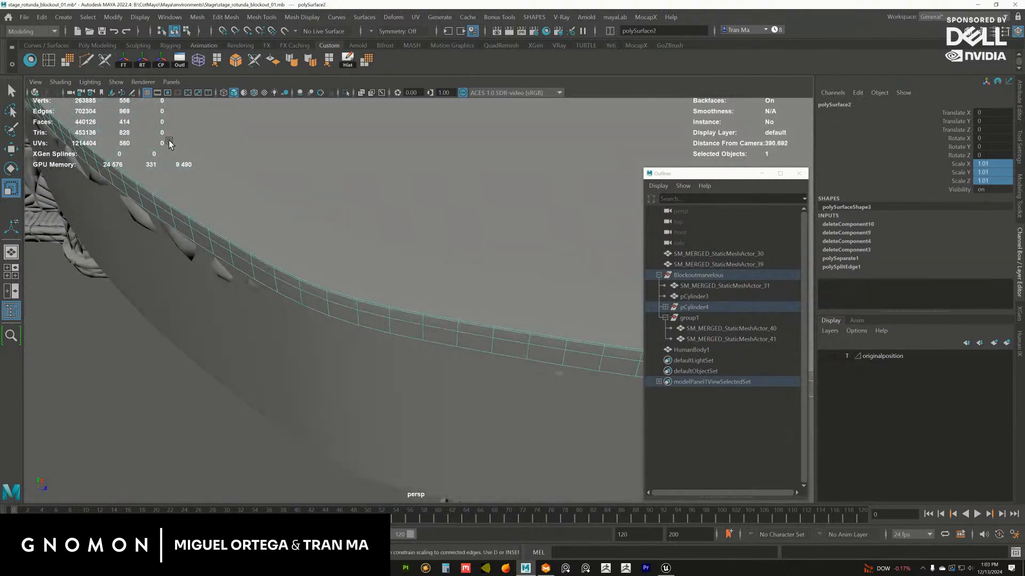
pyautogui.click(24, 17)
pyautogui.click(73, 170)
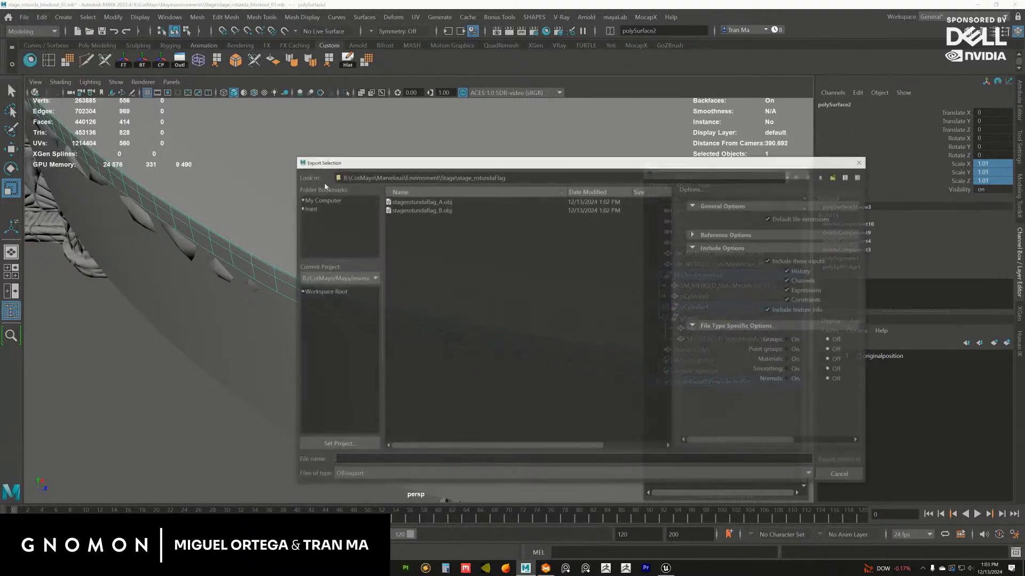
pyautogui.click(831, 459)
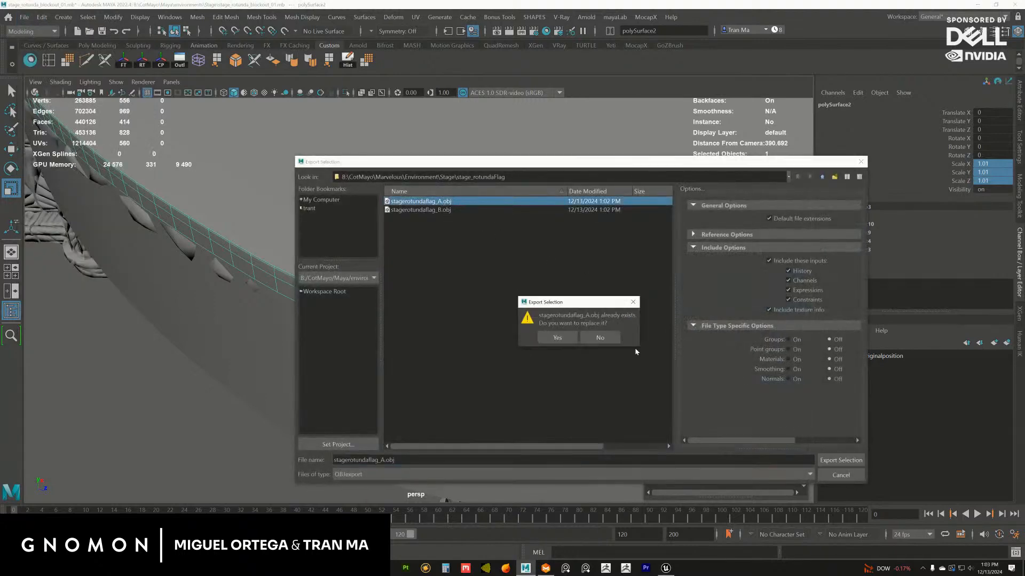
pyautogui.click(558, 338)
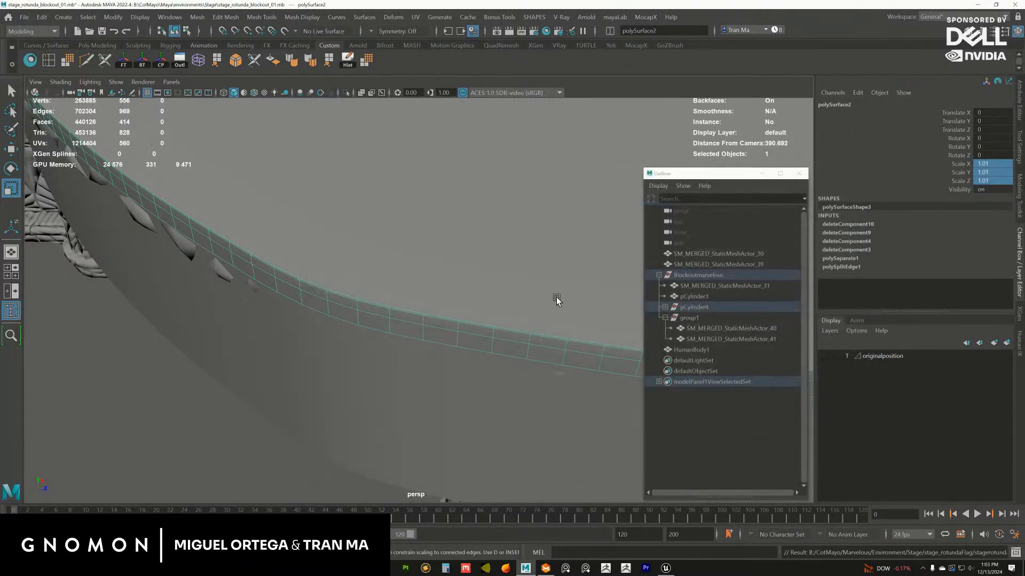
# Export the enlarged top strip polySurface1, replacing the existing stagerotundaflag_B.obj
pyautogui.click(556, 318)
pyautogui.press('g')
pyautogui.click(459, 210)
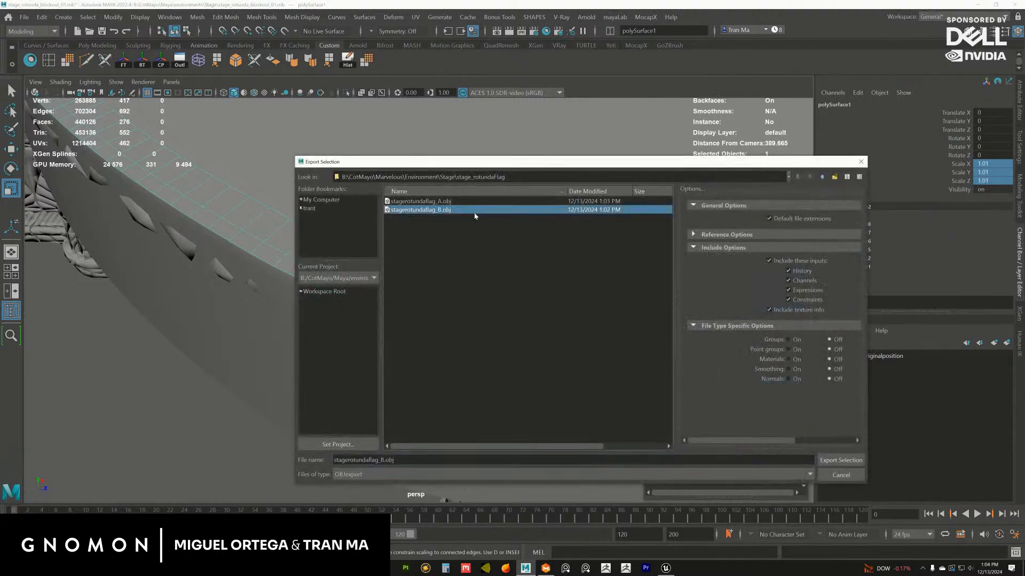
pyautogui.click(840, 460)
pyautogui.click(557, 337)
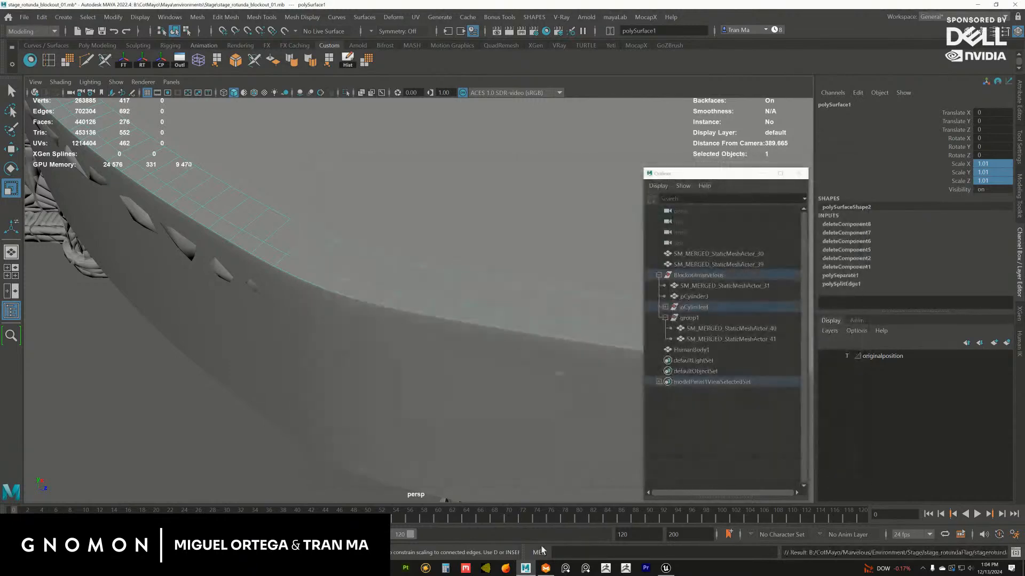
# Switch to Marvelous Designer, show the Scene Browser and select the Obj_Avatar_Shape mesh under stagerotundaflag_A
pyautogui.click(545, 568)
pyautogui.moveTo(485, 296); pyautogui.dragTo(446, 344, button='right')
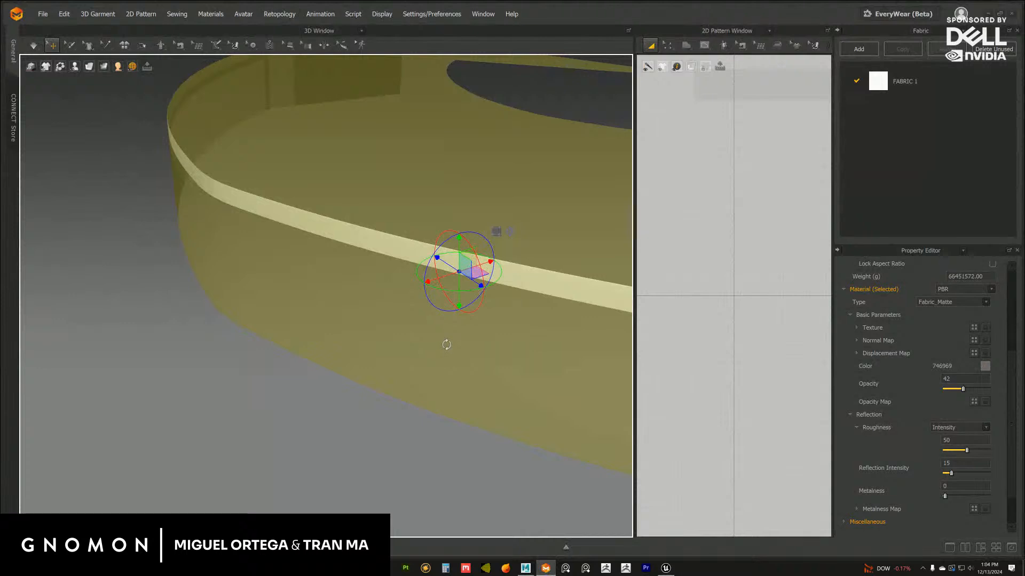
pyautogui.click(460, 439)
pyautogui.click(550, 276)
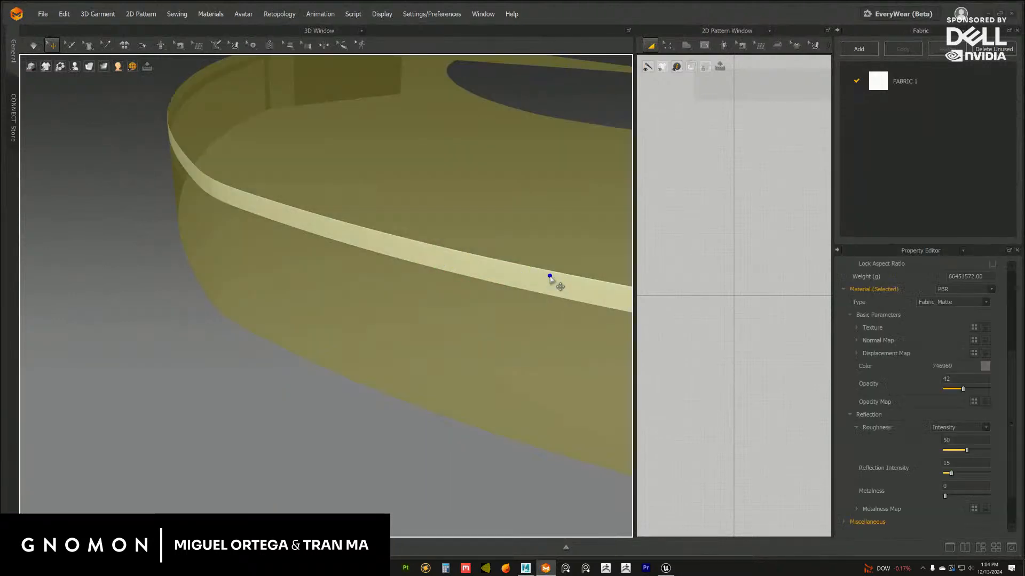
pyautogui.rightClick(882, 41)
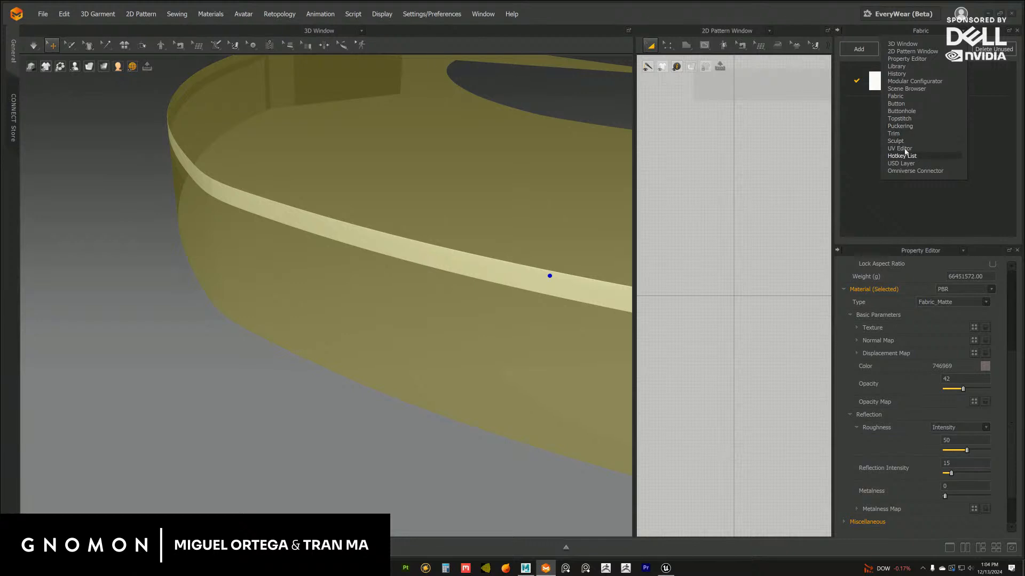
pyautogui.click(911, 89)
pyautogui.click(839, 73)
pyautogui.click(869, 91)
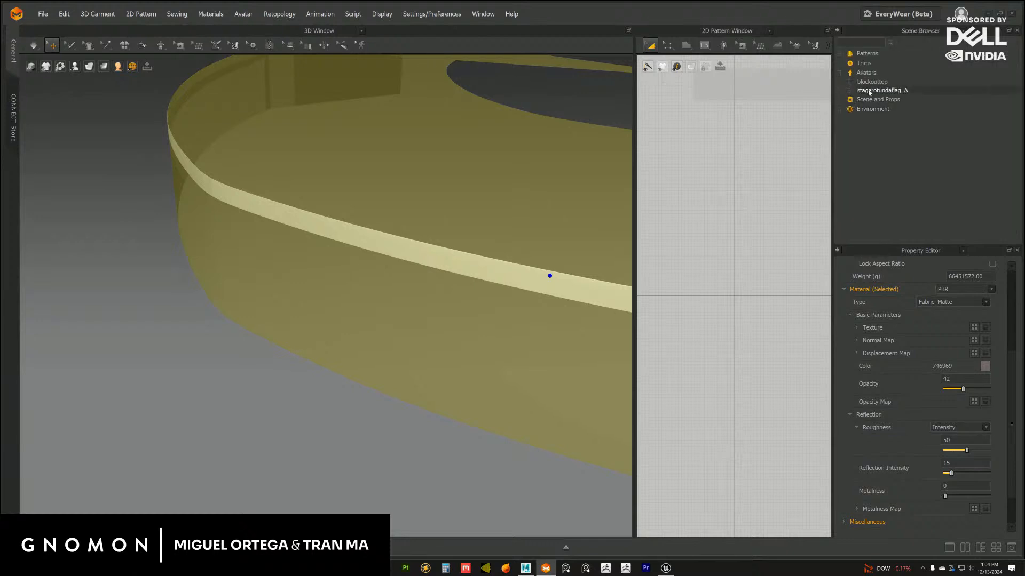
pyautogui.click(851, 91)
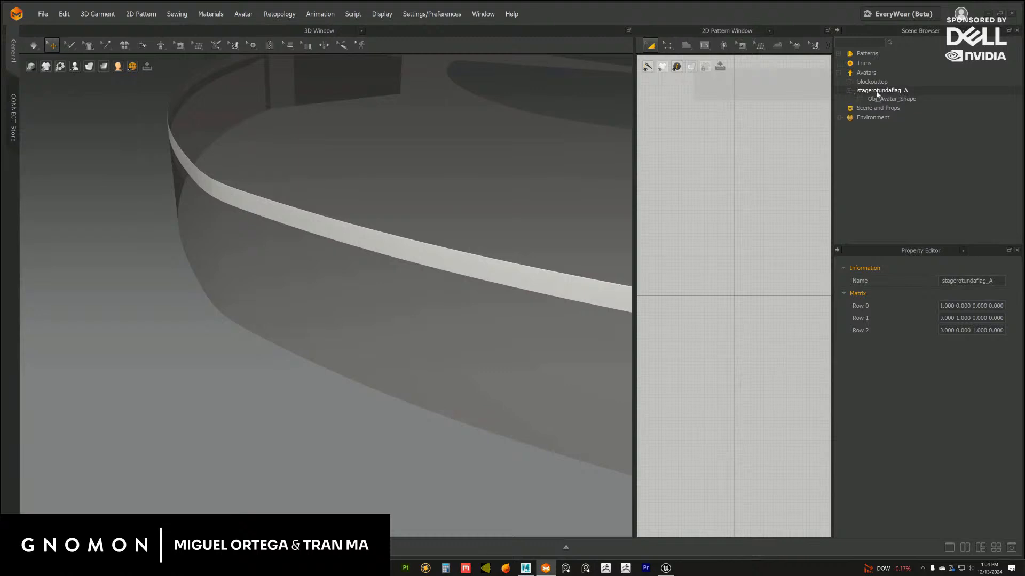
pyautogui.click(888, 100)
# Examine the old side band against the transparent blockout and look through the blockout mesh's surface and material properties
pyautogui.moveTo(562, 249); pyautogui.dragTo(505, 246, button='right')
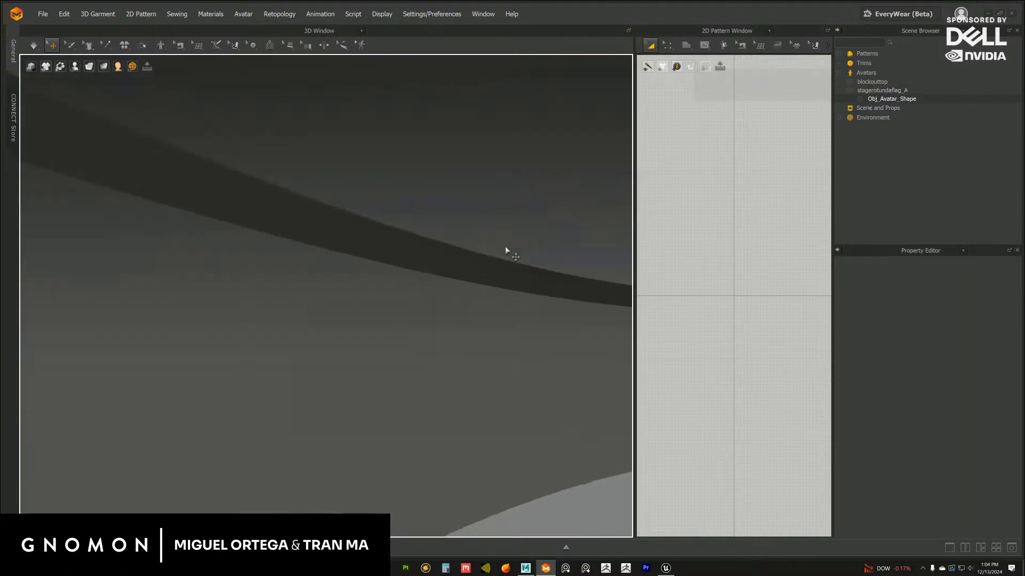
pyautogui.click(512, 269)
pyautogui.moveTo(561, 316); pyautogui.dragTo(559, 267, button='middle')
pyautogui.click(560, 266)
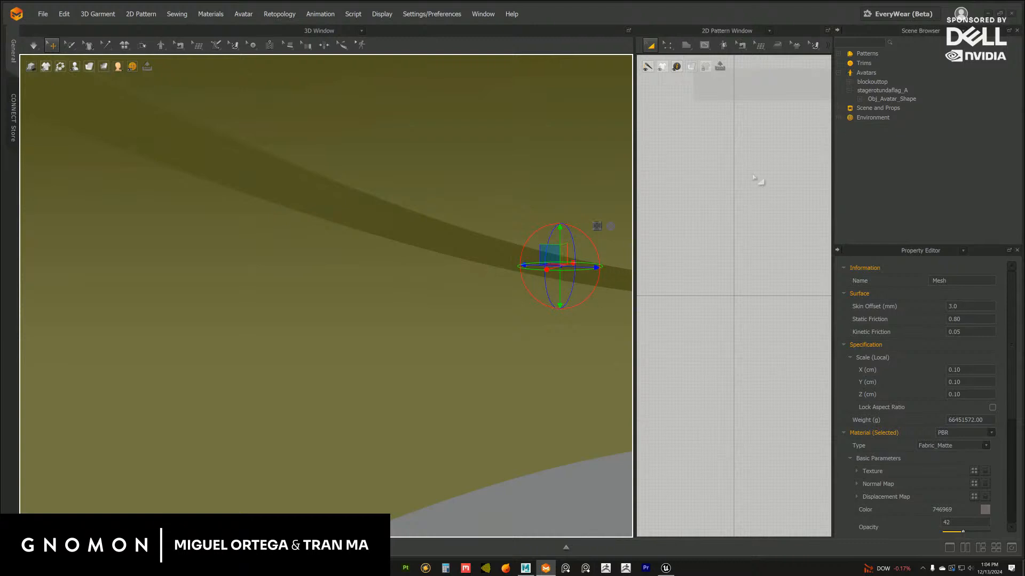
pyautogui.scroll(-5, 1003, 382)
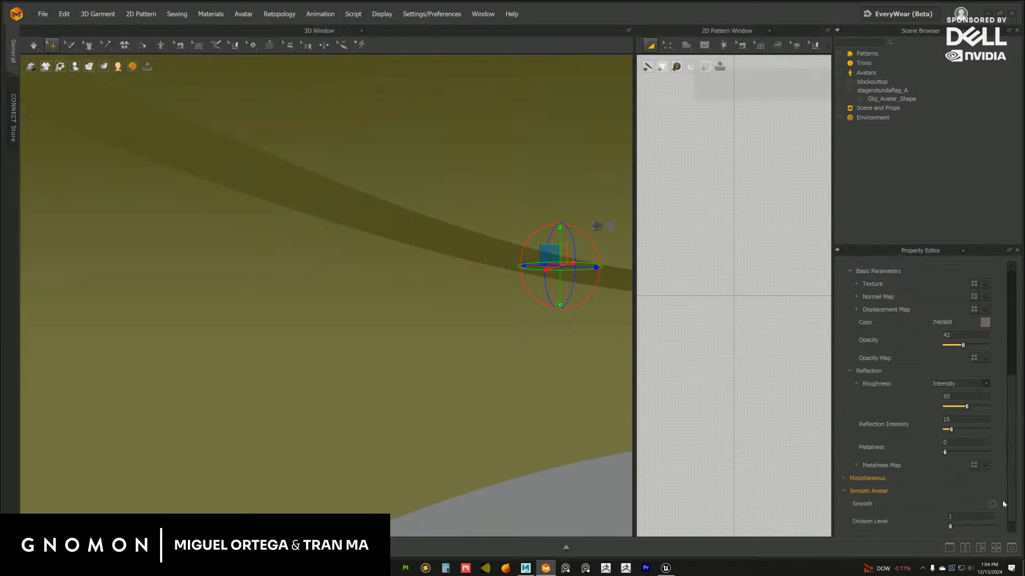
pyautogui.scroll(5, 1003, 382)
pyautogui.scroll(-8, 452, 299)
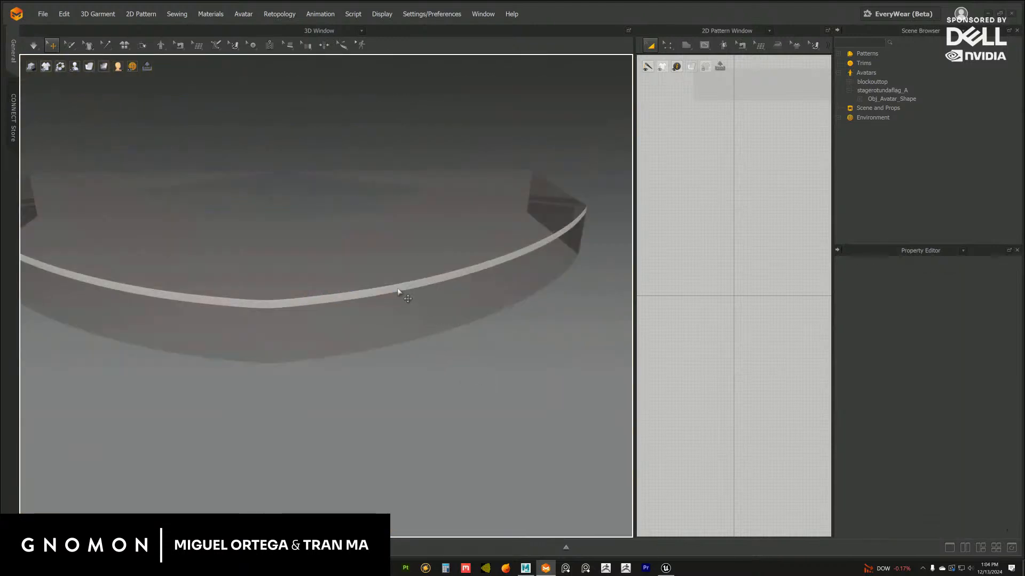
pyautogui.moveTo(400, 291); pyautogui.dragTo(394, 319, button='right')
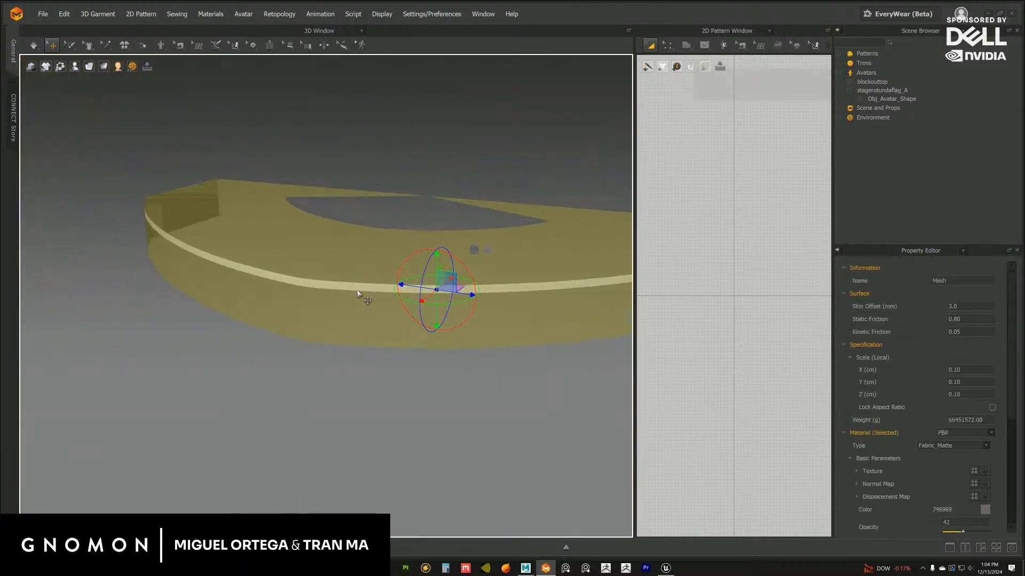
pyautogui.click(355, 281)
pyautogui.scroll(2, 412, 383)
# Delete the blockout mesh and the old side band from the scene
pyautogui.click(410, 344)
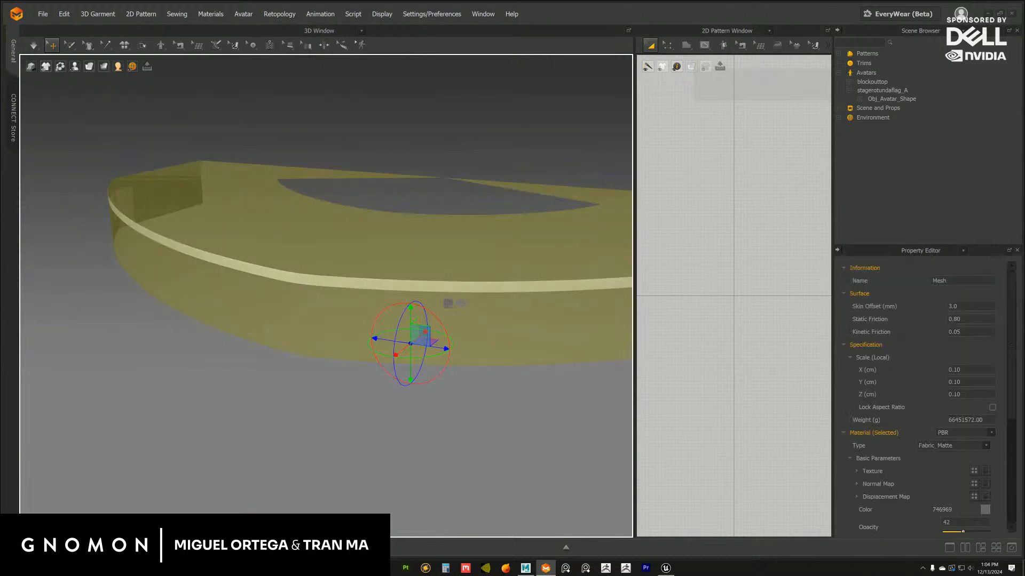
pyautogui.press('Delete')
pyautogui.click(281, 286)
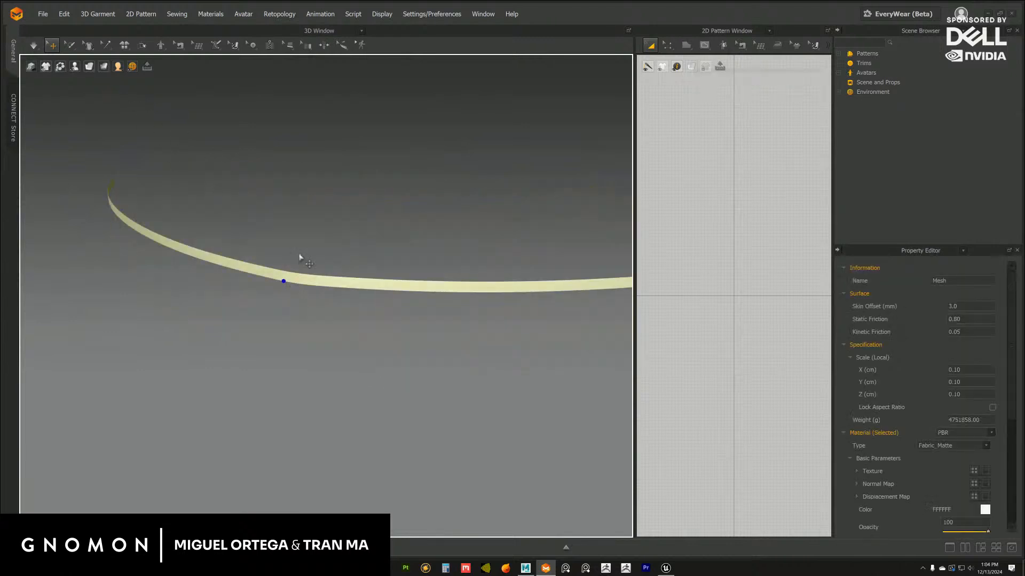
pyautogui.press('Delete')
# Import blockouttop.obj from the Stage folder as the rotunda collision mesh
pyautogui.click(43, 15)
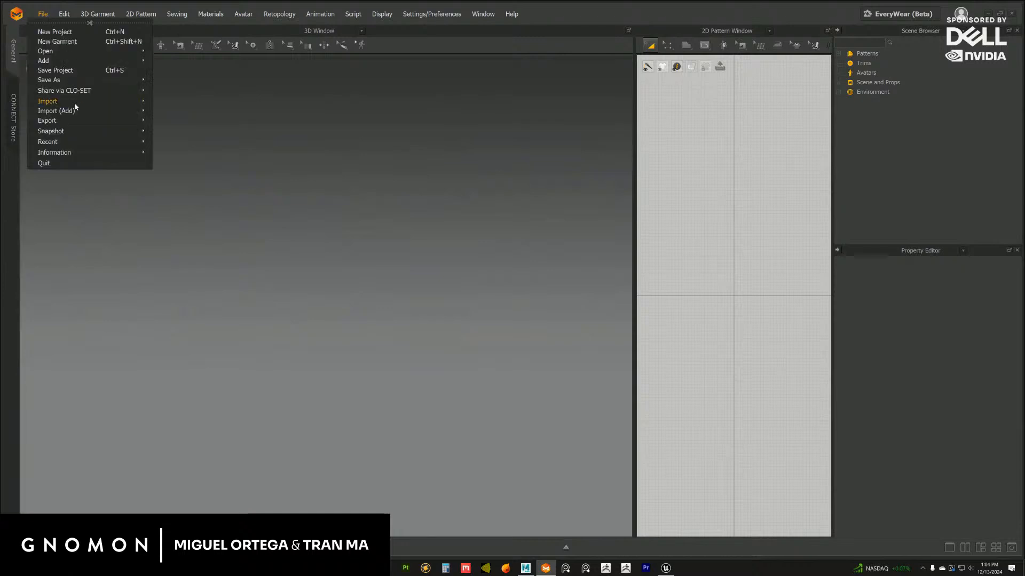
pyautogui.moveTo(81, 105)
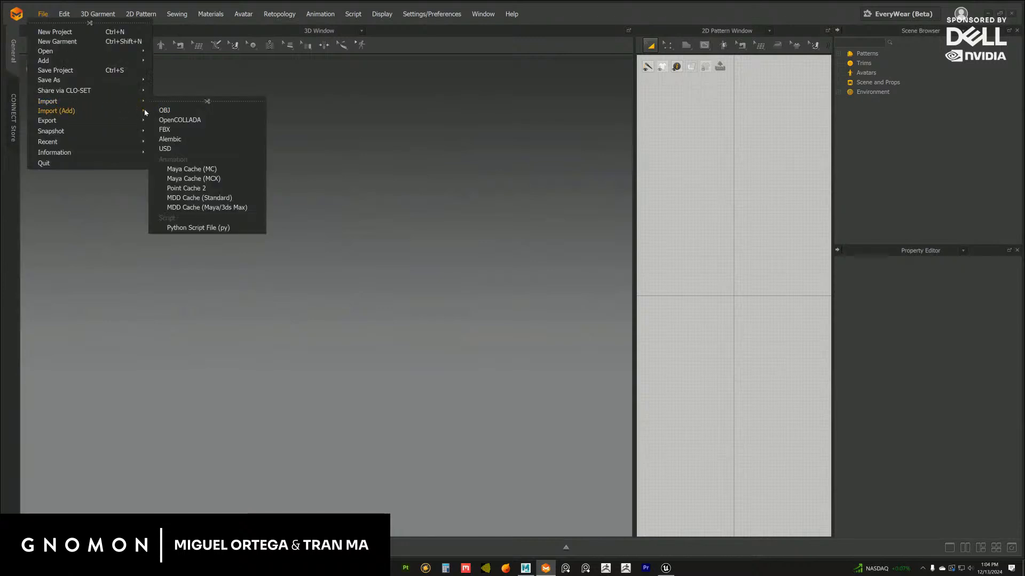
pyautogui.click(164, 111)
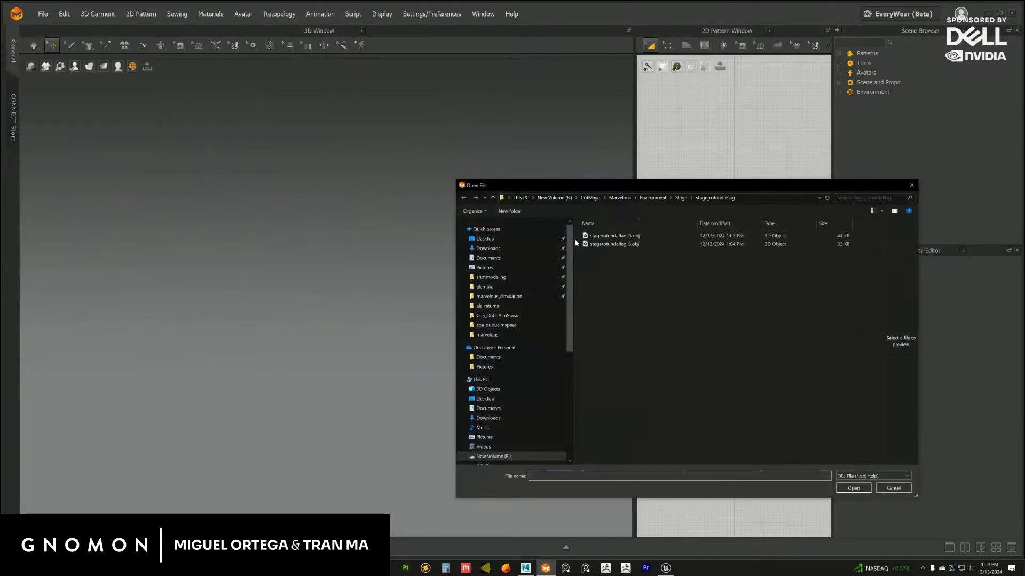
pyautogui.click(609, 235)
pyautogui.click(681, 198)
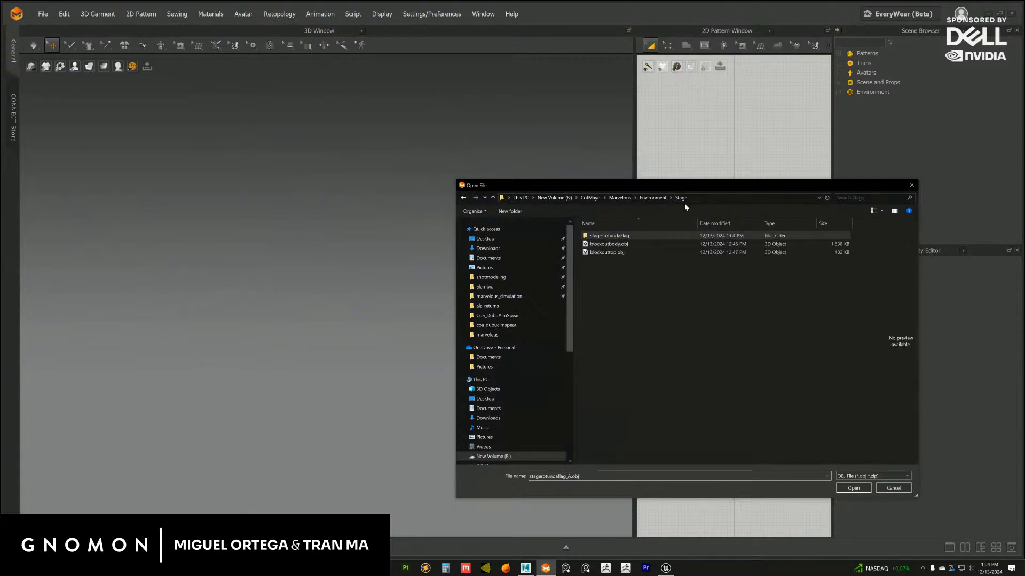
pyautogui.click(608, 244)
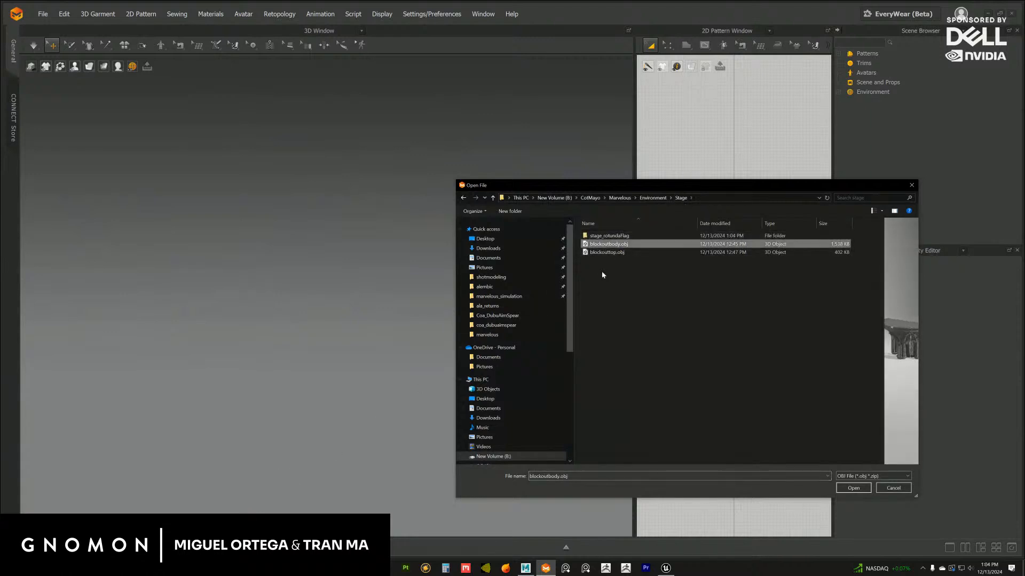
pyautogui.doubleClick(609, 251)
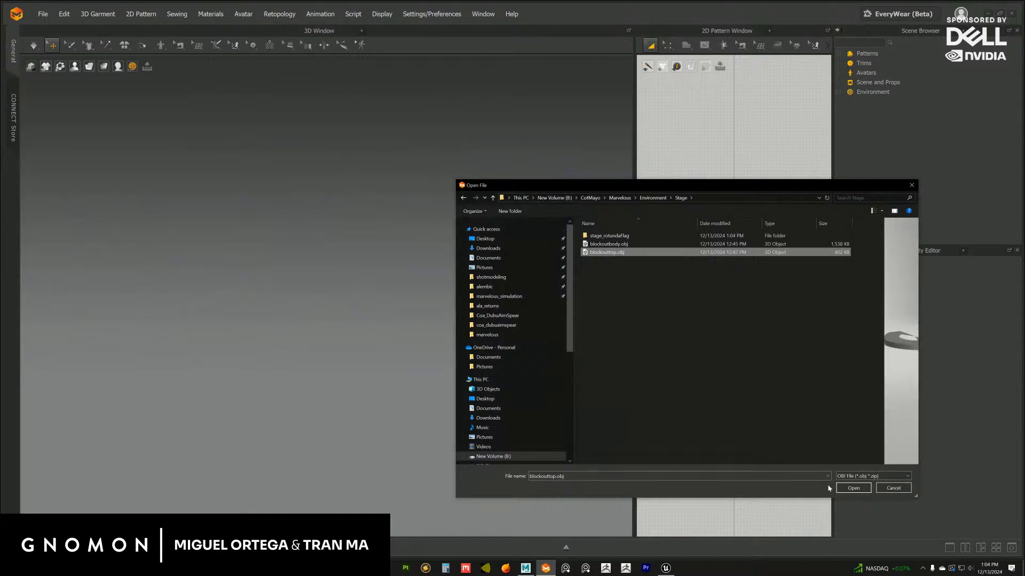
pyautogui.click(509, 388)
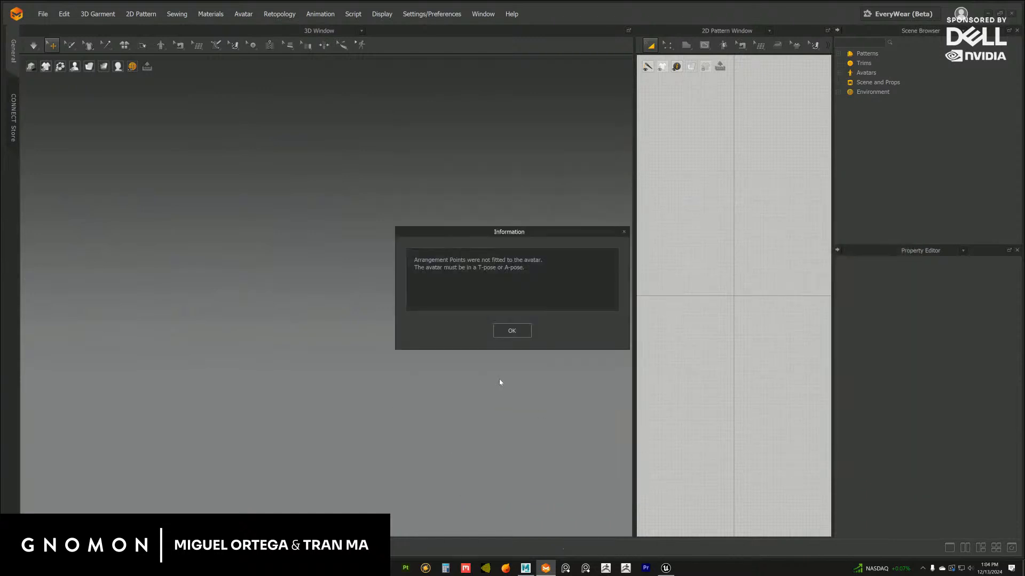
pyautogui.click(513, 331)
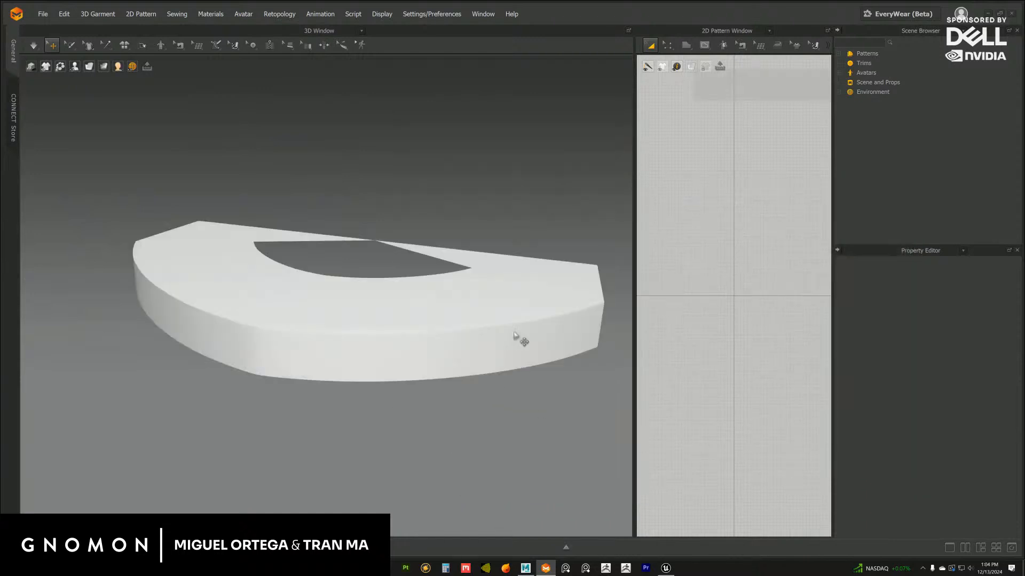
# Add the enlarged side band stagerotundaflag_A.obj from the stage_rotundaflag folder as an avatar, at 100% scale in cm
pyautogui.click(43, 14)
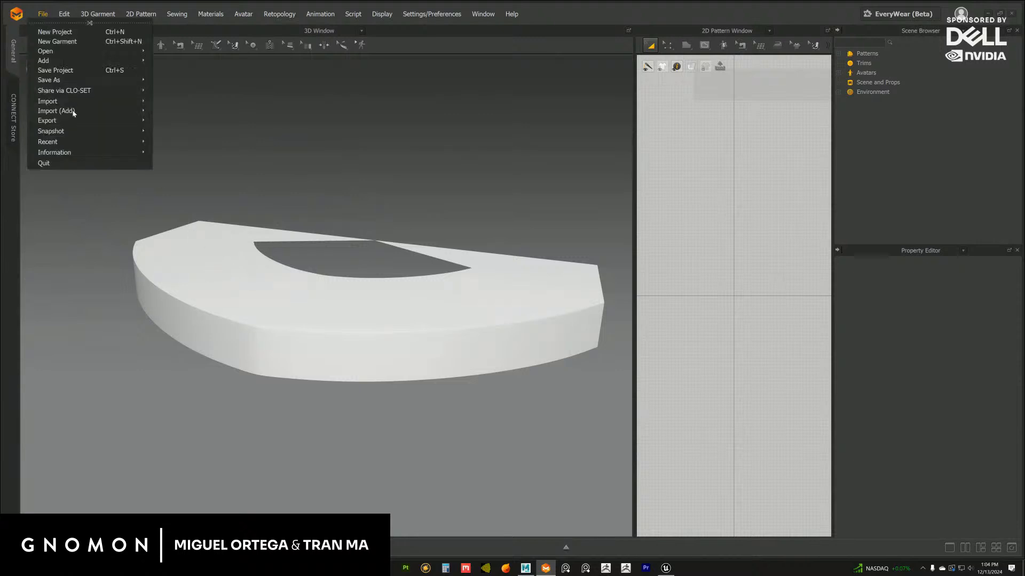
pyautogui.click(165, 111)
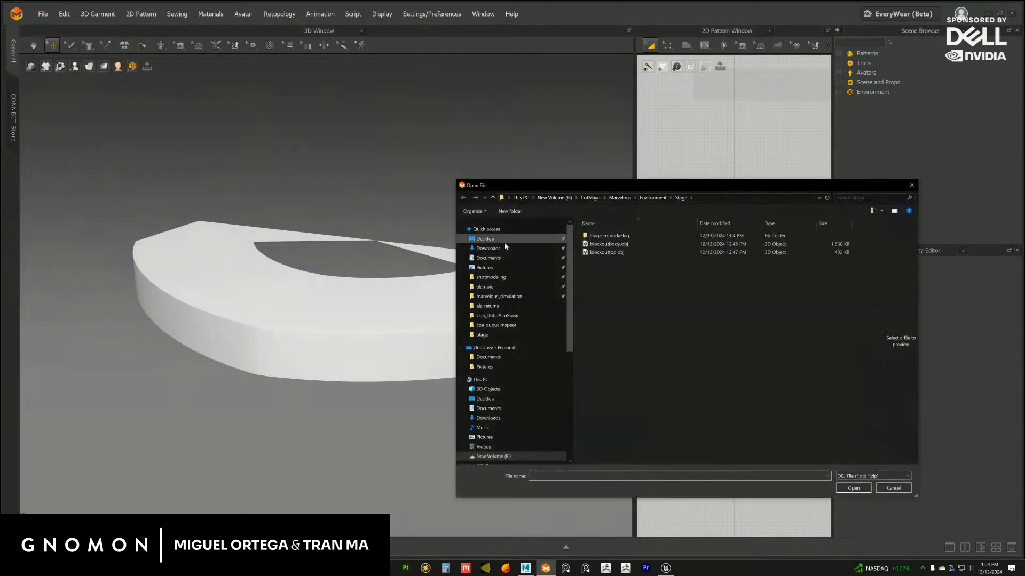
pyautogui.doubleClick(604, 238)
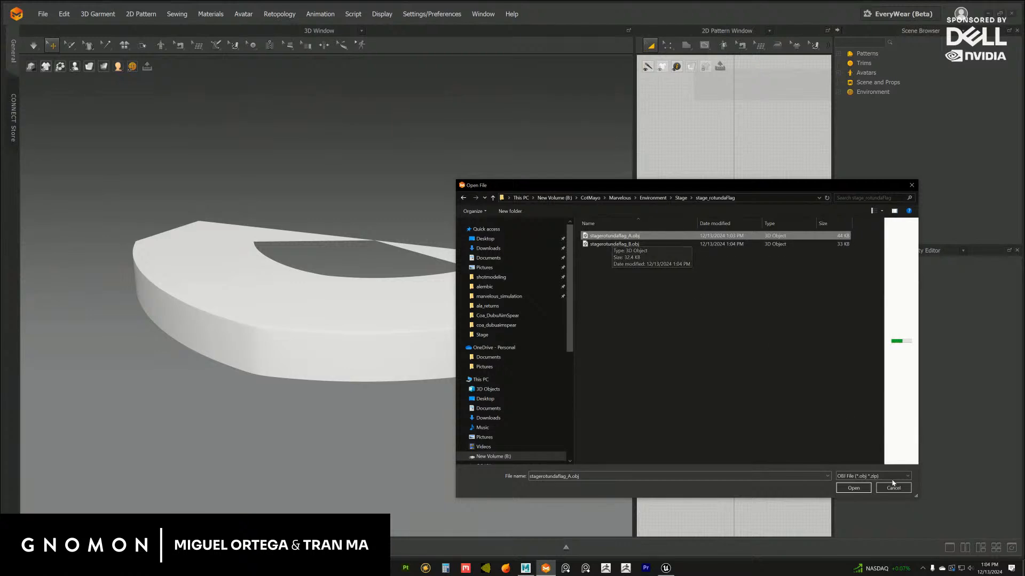
pyautogui.doubleClick(613, 241)
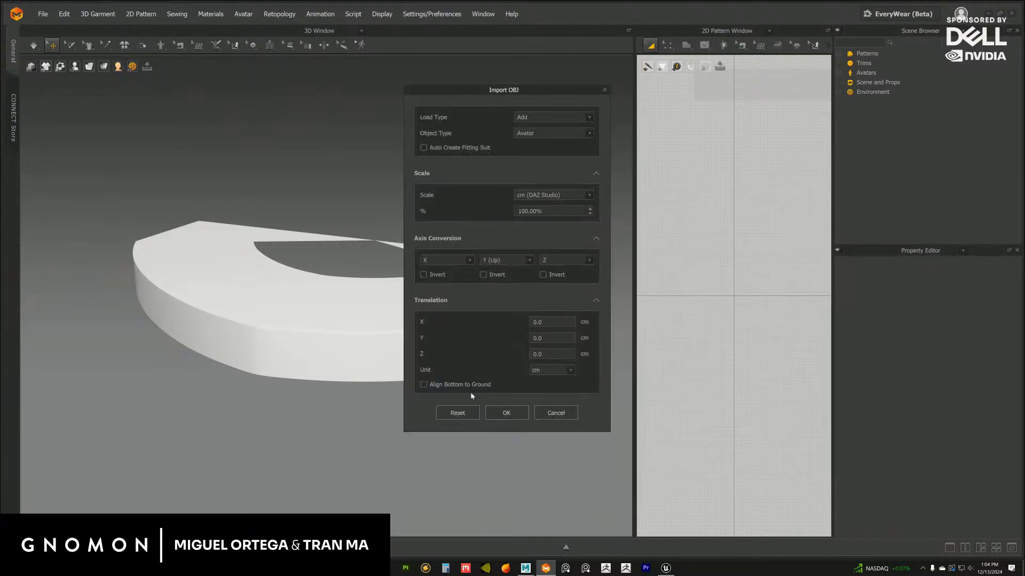
pyautogui.click(492, 414)
pyautogui.click(512, 329)
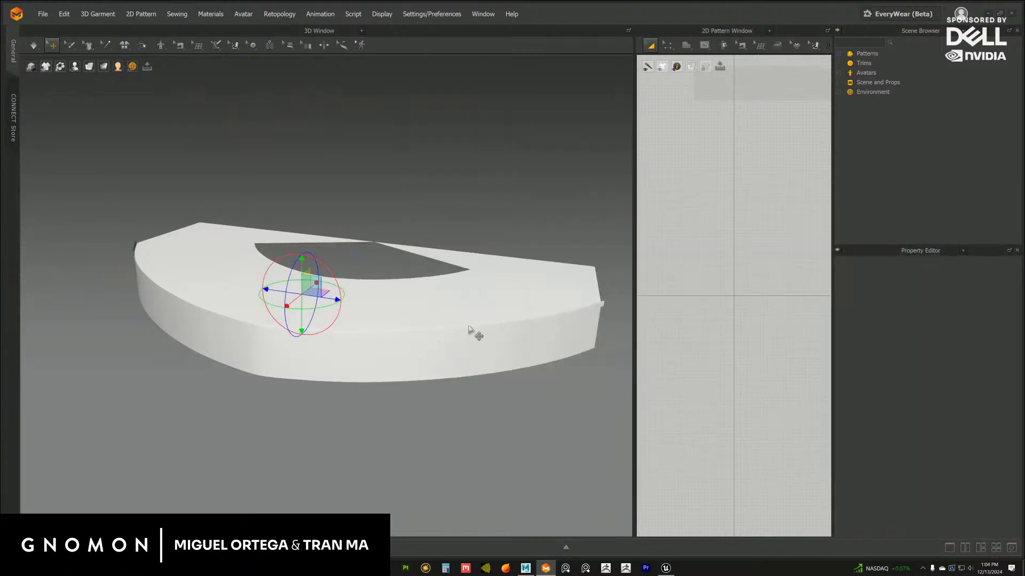
# Set the imported side band's material color to the muted red 8F5959
pyautogui.click(601, 307)
pyautogui.moveTo(482, 341); pyautogui.dragTo(433, 329)
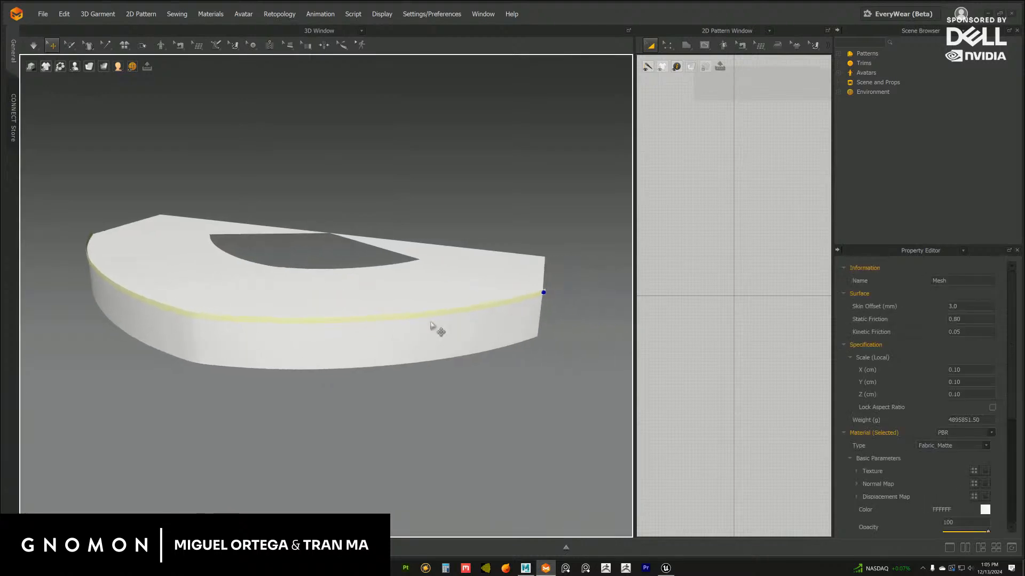
pyautogui.click(502, 307)
pyautogui.scroll(5, 448, 355)
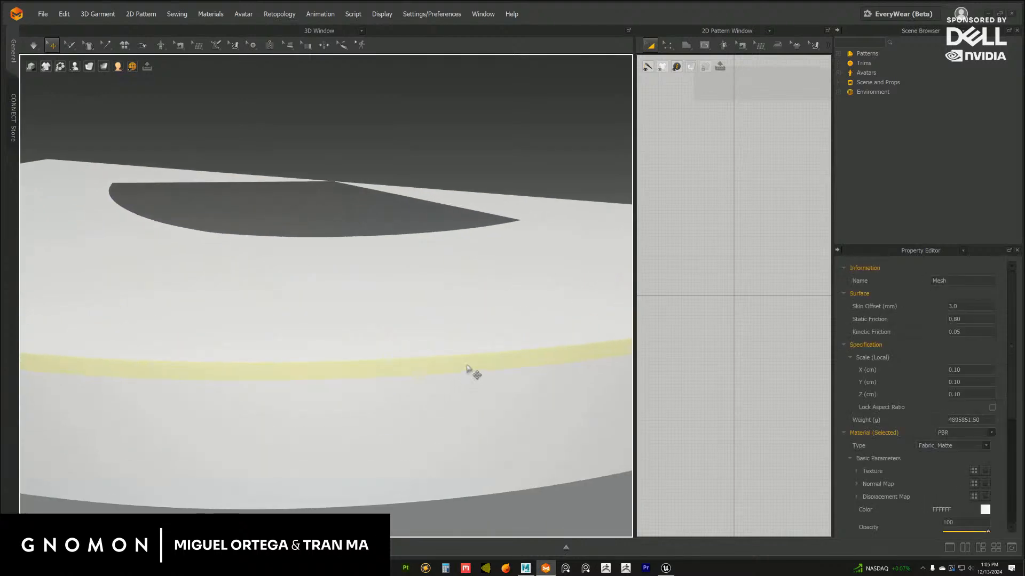
pyautogui.click(984, 511)
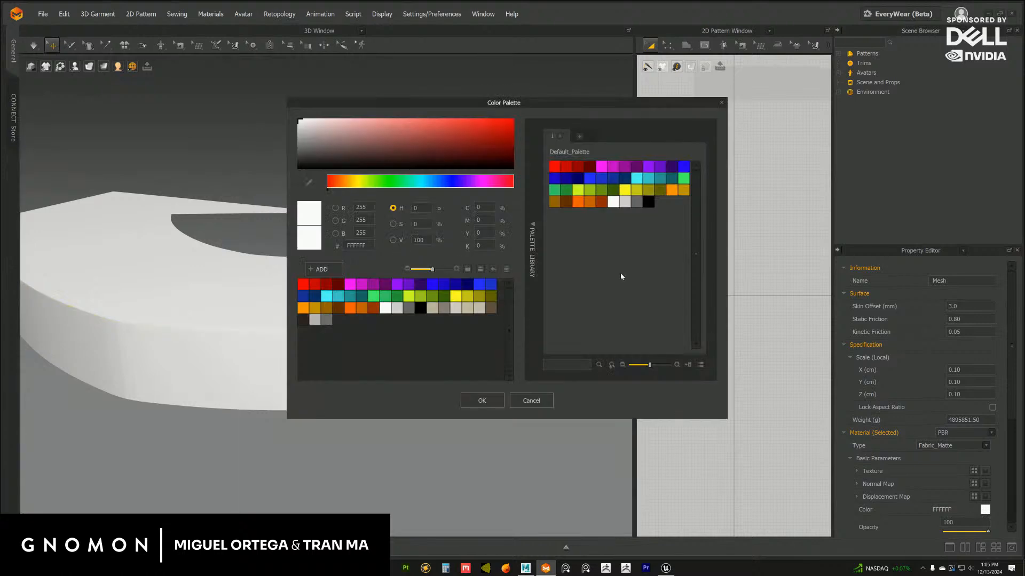
pyautogui.click(380, 142)
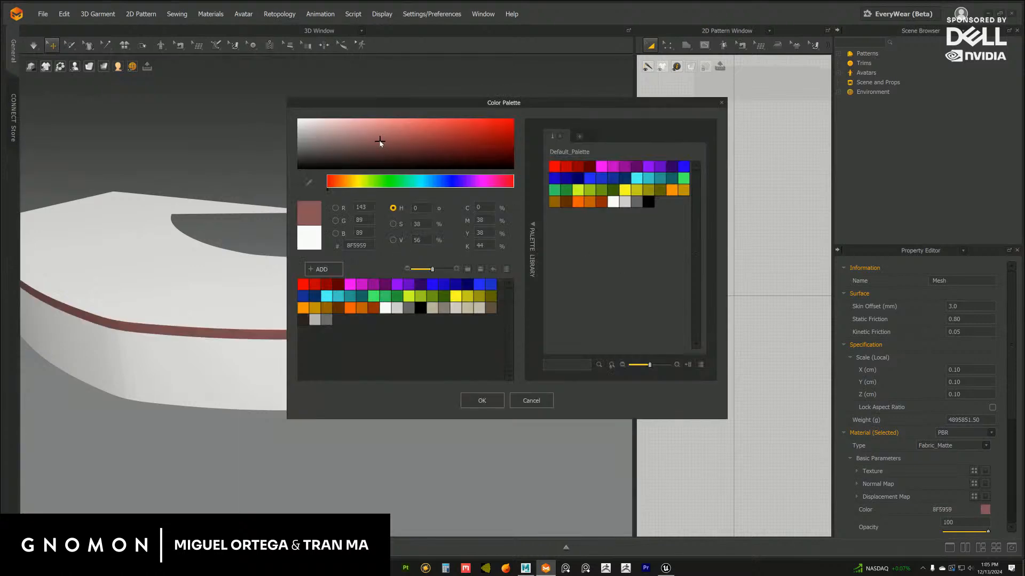
pyautogui.click(472, 398)
pyautogui.moveTo(355, 394); pyautogui.dragTo(389, 430, button='right')
pyautogui.click(388, 430)
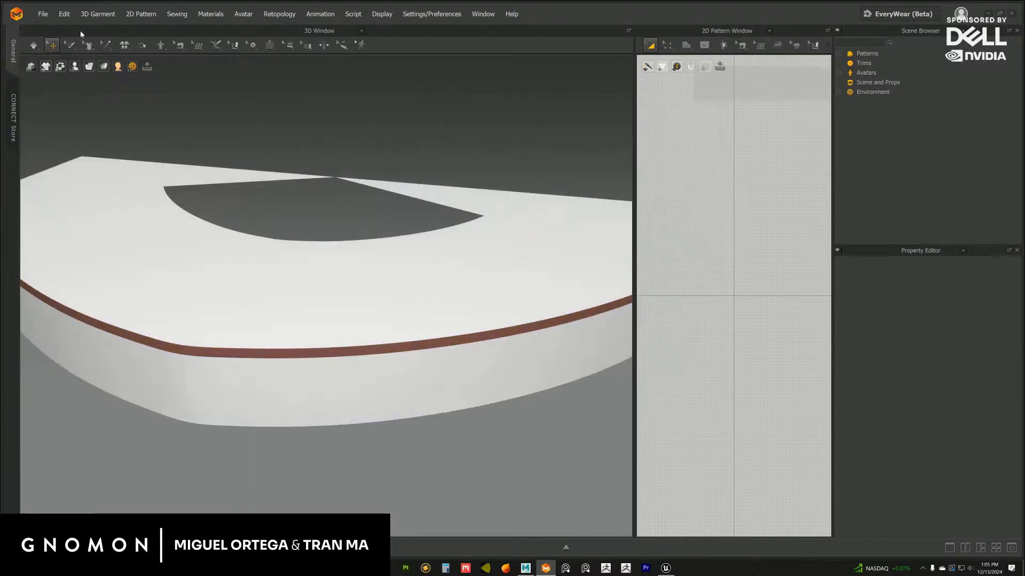
# Add the enlarged top strip stagerotundaflag_B.obj to the scene
pyautogui.click(43, 15)
pyautogui.moveTo(75, 116)
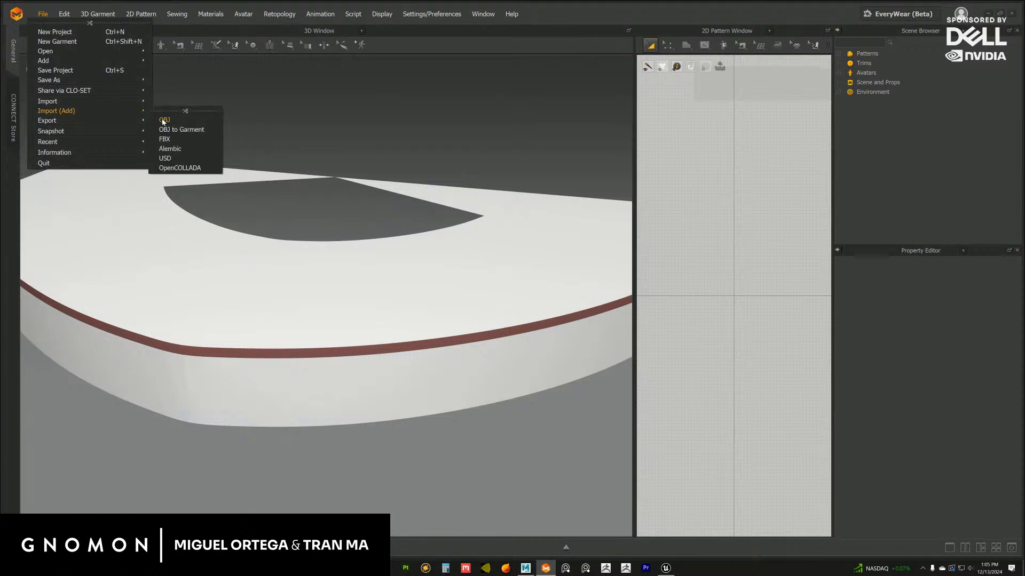
pyautogui.click(165, 122)
pyautogui.click(608, 245)
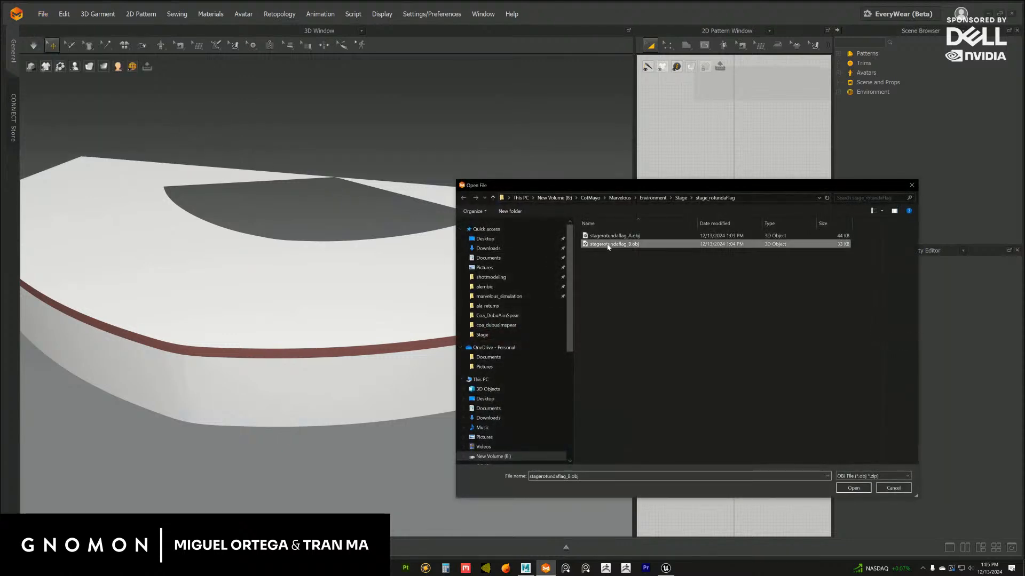
pyautogui.click(852, 488)
pyautogui.click(505, 414)
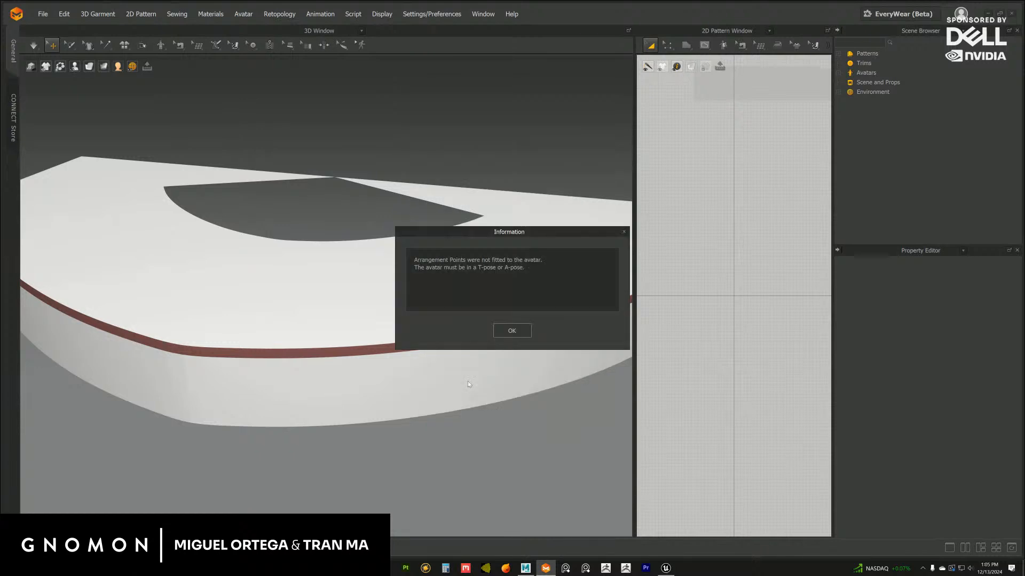
pyautogui.click(511, 330)
# Set the newly imported top strip's material color to a dark grayish red that differs from the side band
pyautogui.click(589, 295)
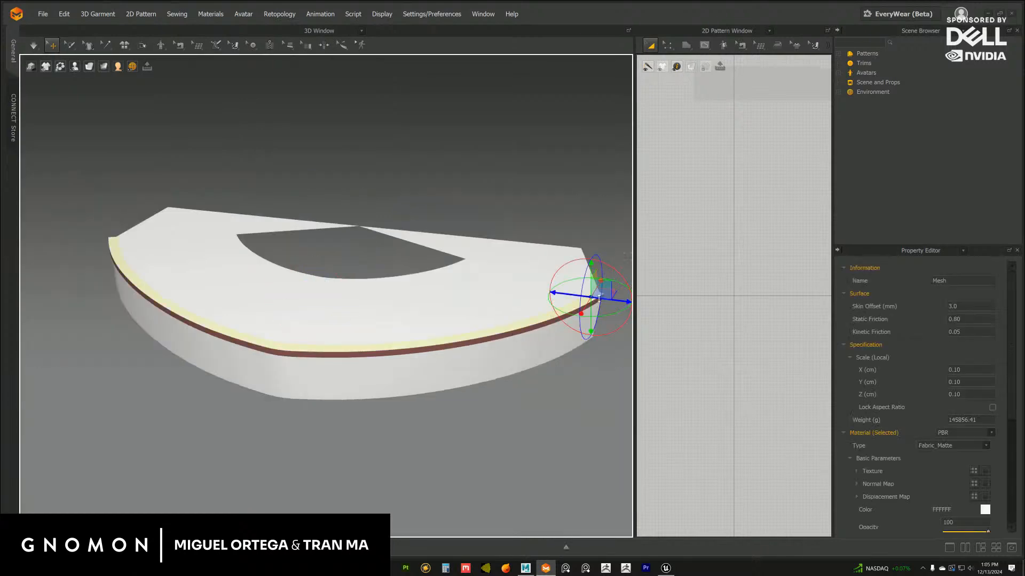
pyautogui.click(985, 509)
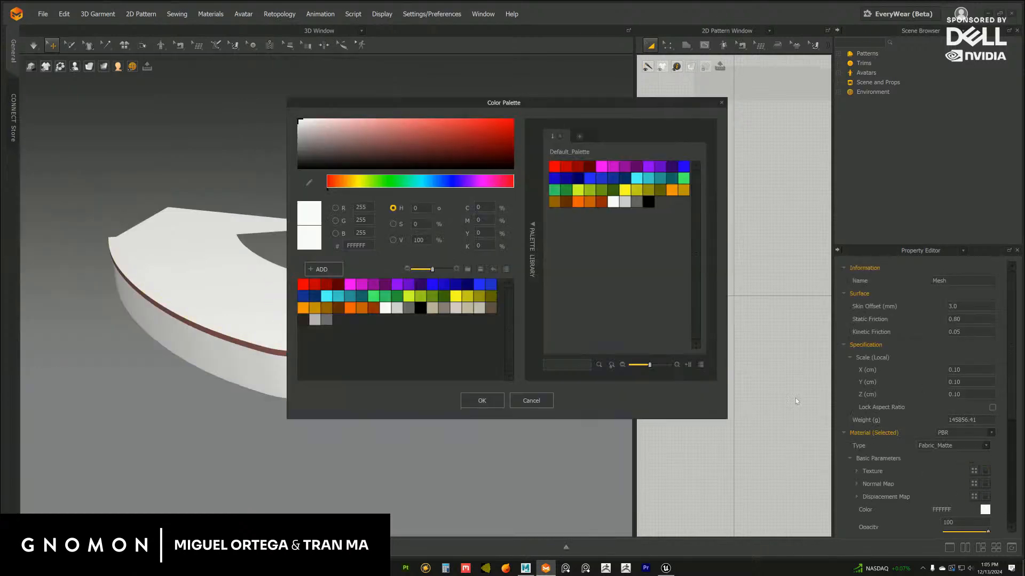
pyautogui.click(336, 147)
pyautogui.click(482, 401)
pyautogui.click(425, 430)
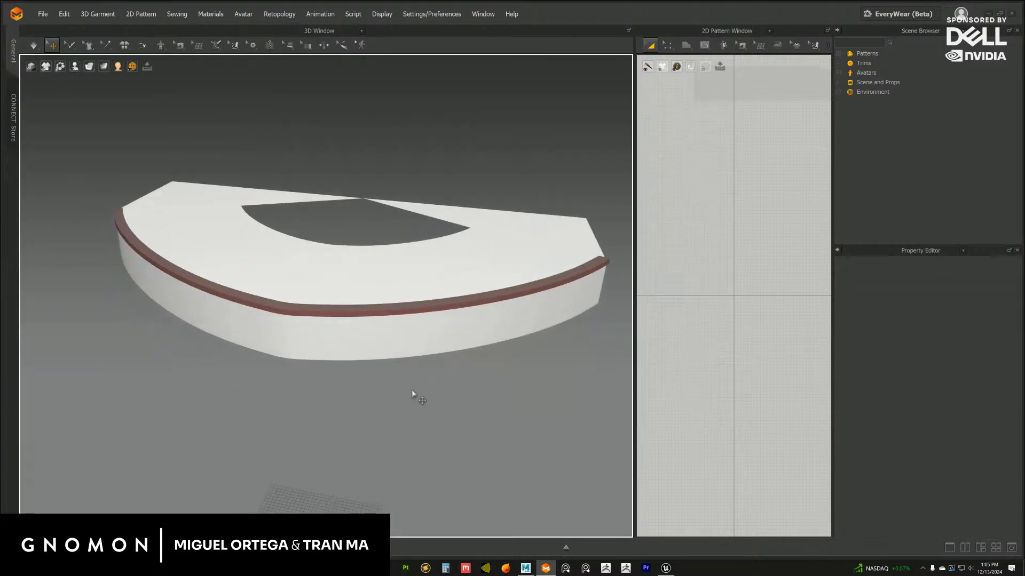
# Detach the 3D line tools, including Flatten, as a floating palette above the rotunda
pyautogui.scroll(4, 413, 392)
pyautogui.click(405, 314)
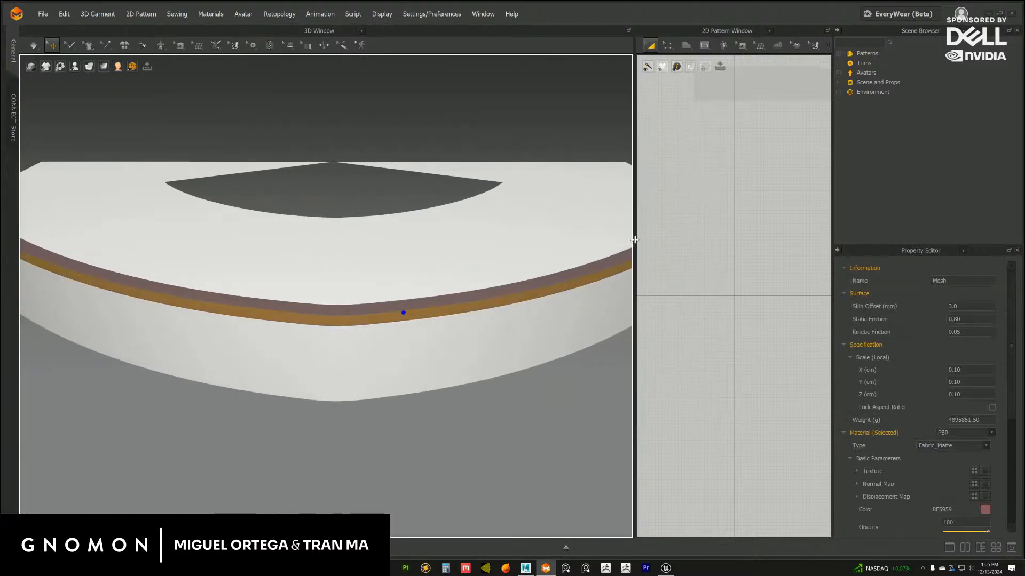
pyautogui.moveTo(634, 240); pyautogui.dragTo(657, 240)
pyautogui.scroll(-5, 512, 299)
pyautogui.scroll(1, 459, 293)
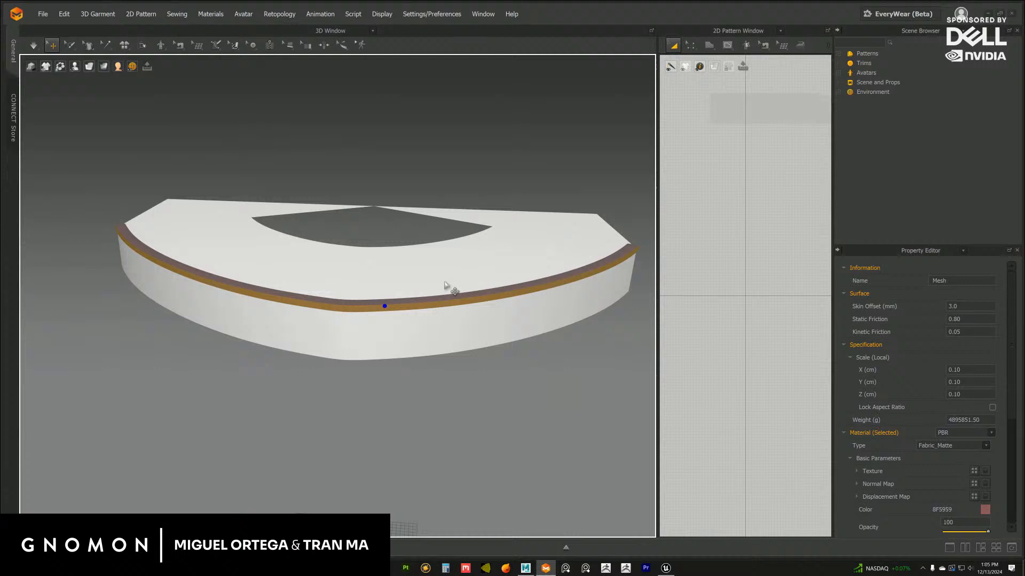
pyautogui.click(218, 45)
pyautogui.click(229, 57)
pyautogui.moveTo(233, 62); pyautogui.dragTo(355, 95)
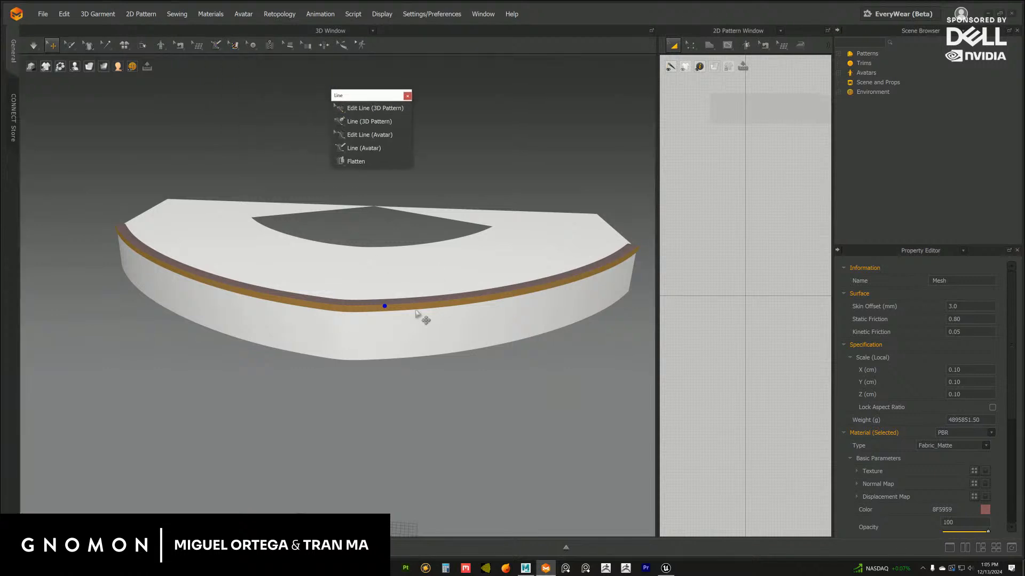
# Select the side band and widen the 2D pattern workspace beside the 3D view
pyautogui.scroll(3, 414, 374)
pyautogui.scroll(2, 329, 292)
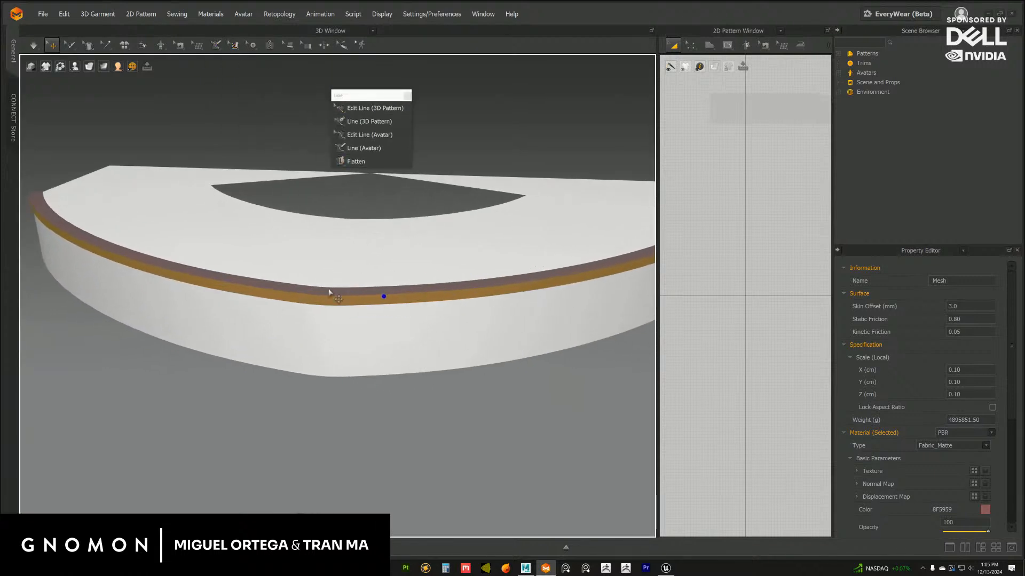
pyautogui.scroll(2, 329, 291)
pyautogui.click(392, 422)
pyautogui.click(418, 300)
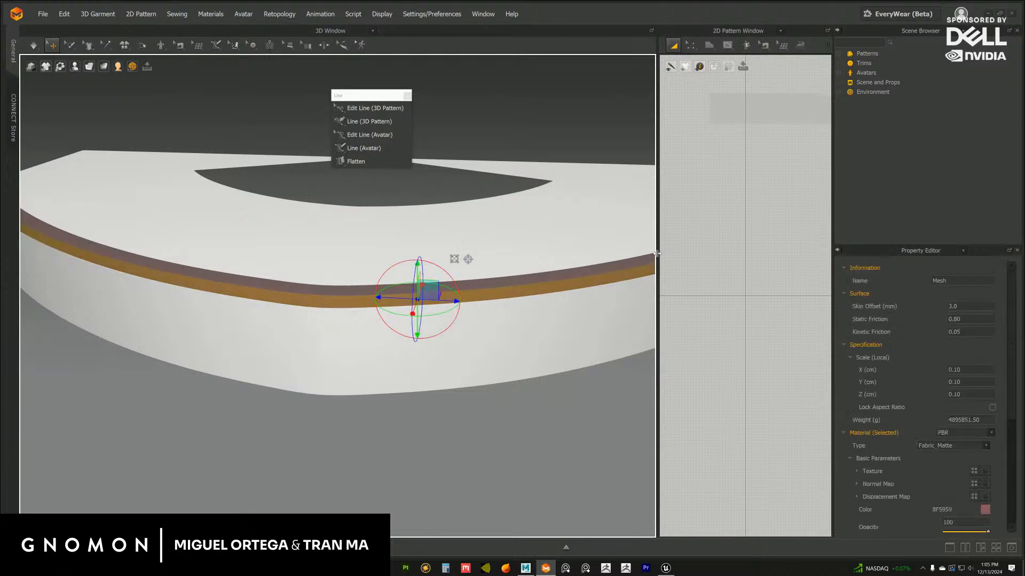
pyautogui.moveTo(657, 254); pyautogui.dragTo(593, 254)
pyautogui.scroll(3, 405, 304)
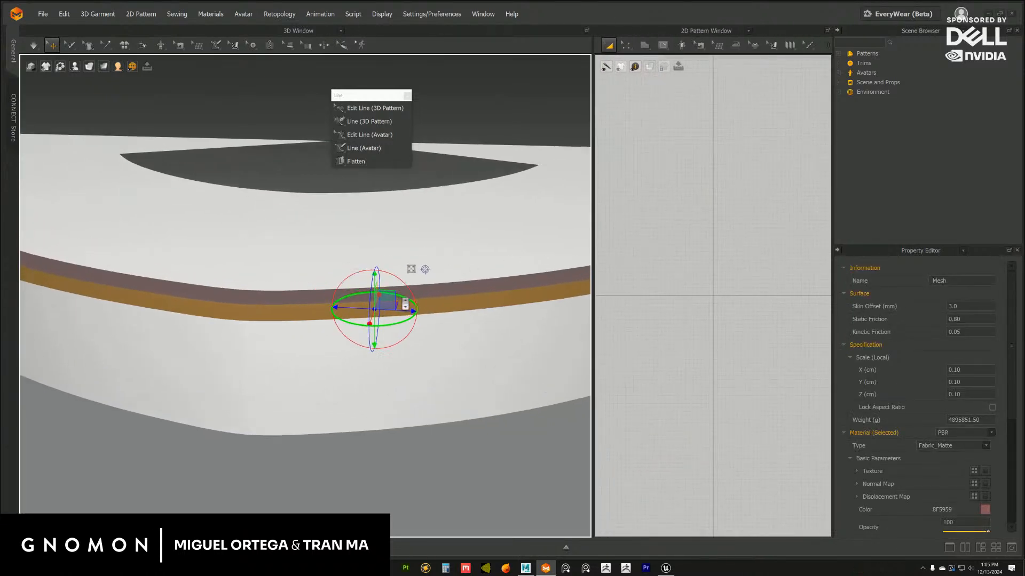
# Flatten the side band and top strip into 2D patterns and close the floating line tools palette
pyautogui.click(356, 161)
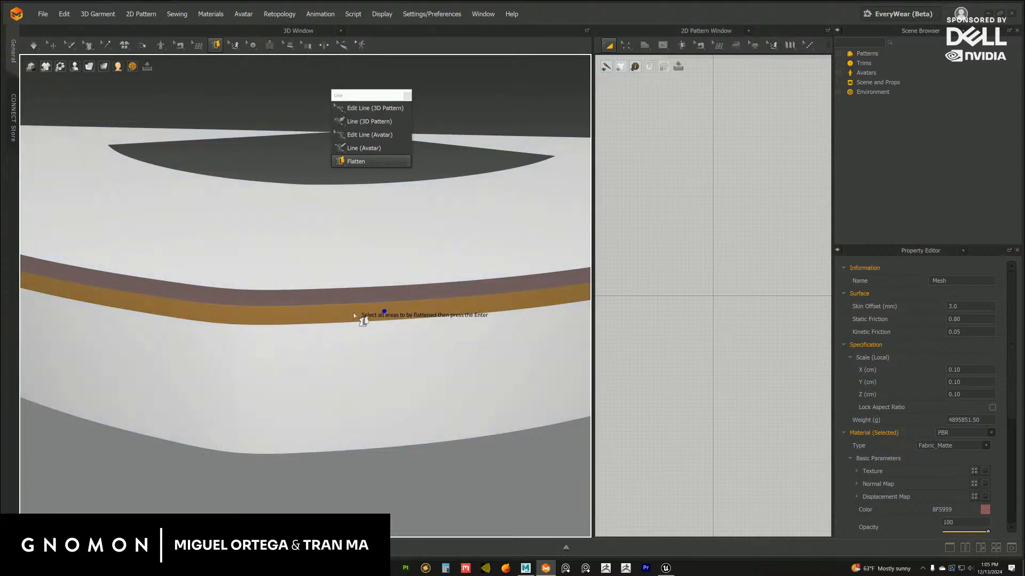
pyautogui.click(354, 321)
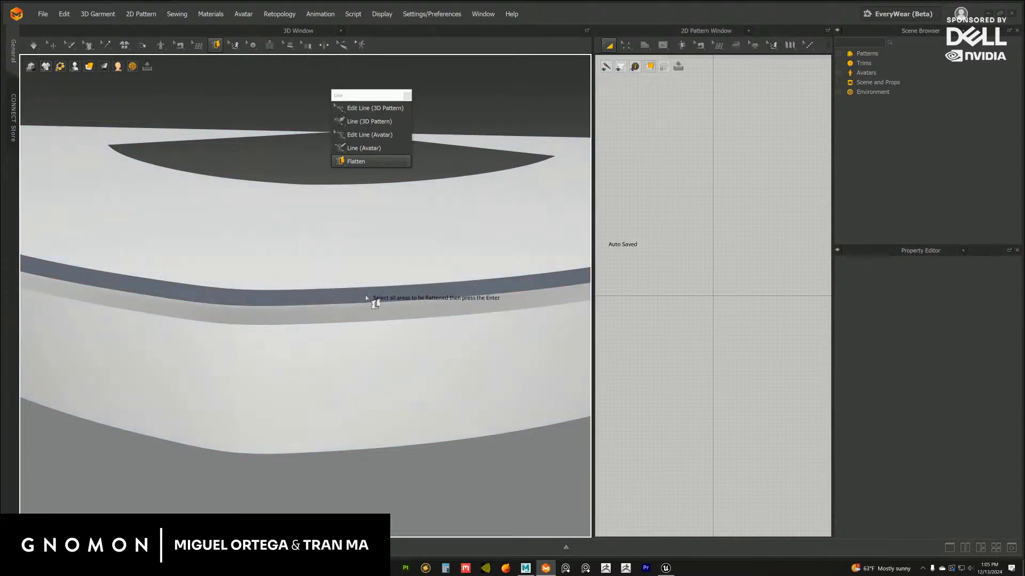
pyautogui.click(366, 294)
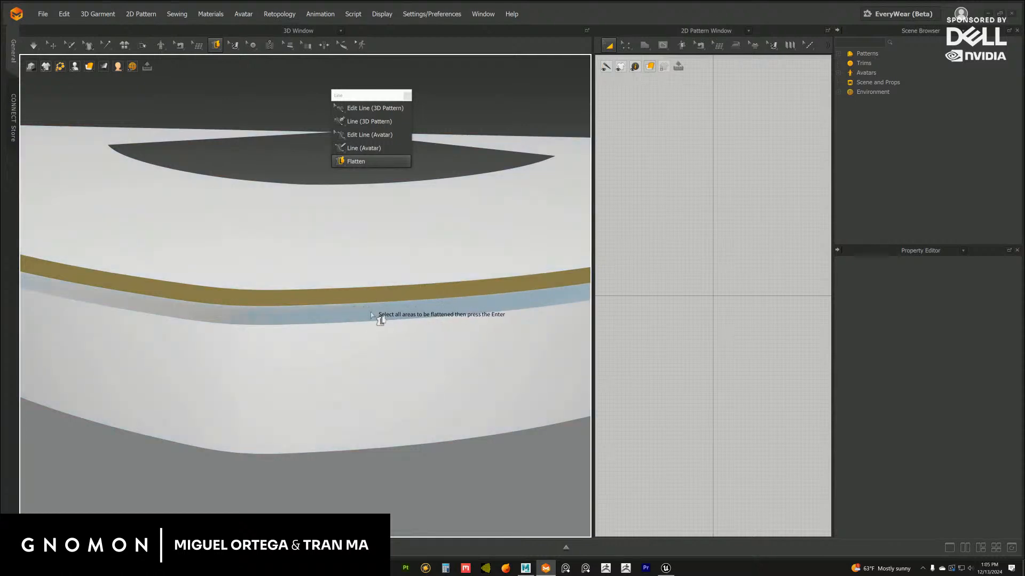
pyautogui.click(376, 301)
pyautogui.scroll(-3, 388, 343)
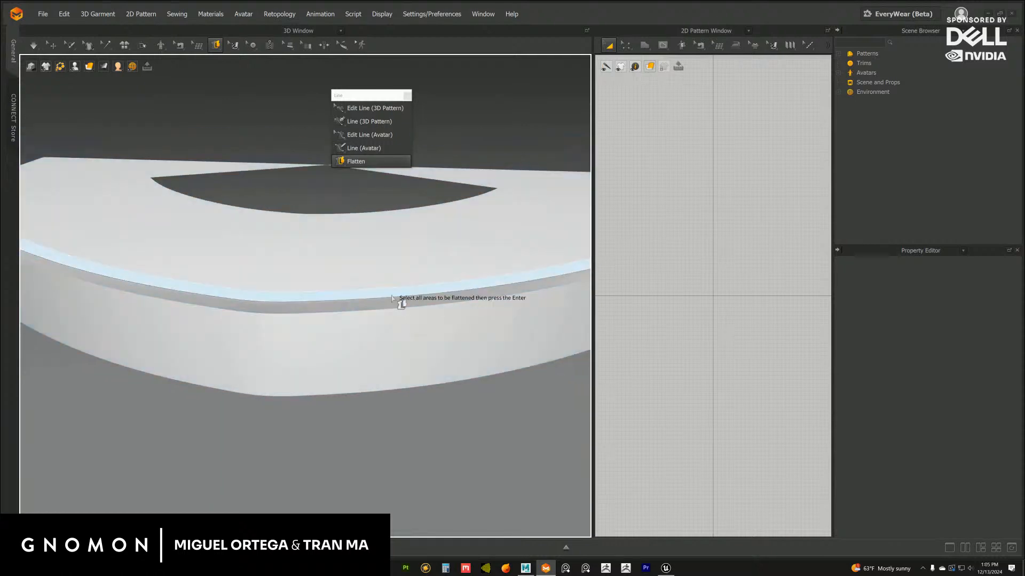
pyautogui.click(408, 96)
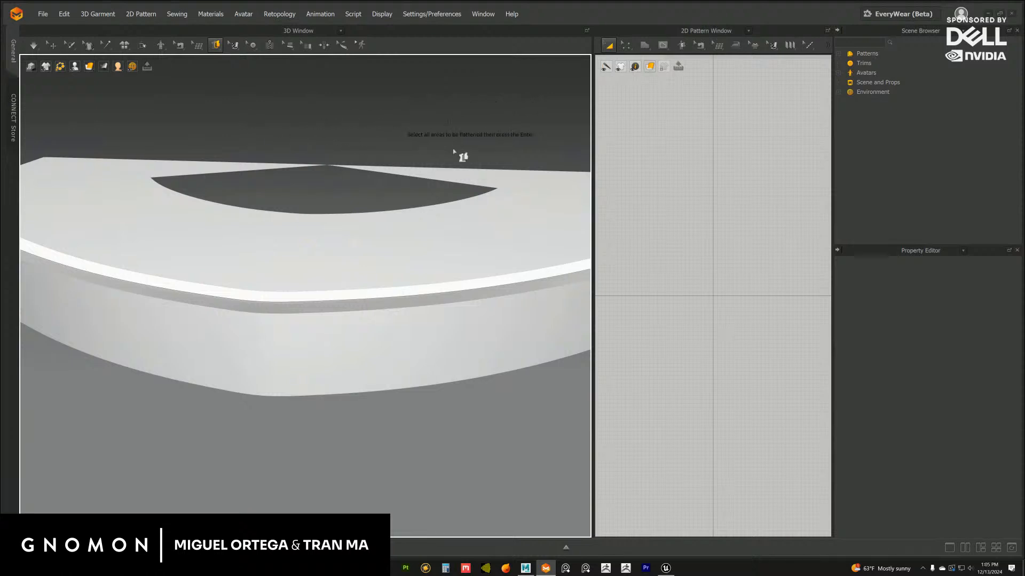
pyautogui.click(454, 176)
pyautogui.press('Return')
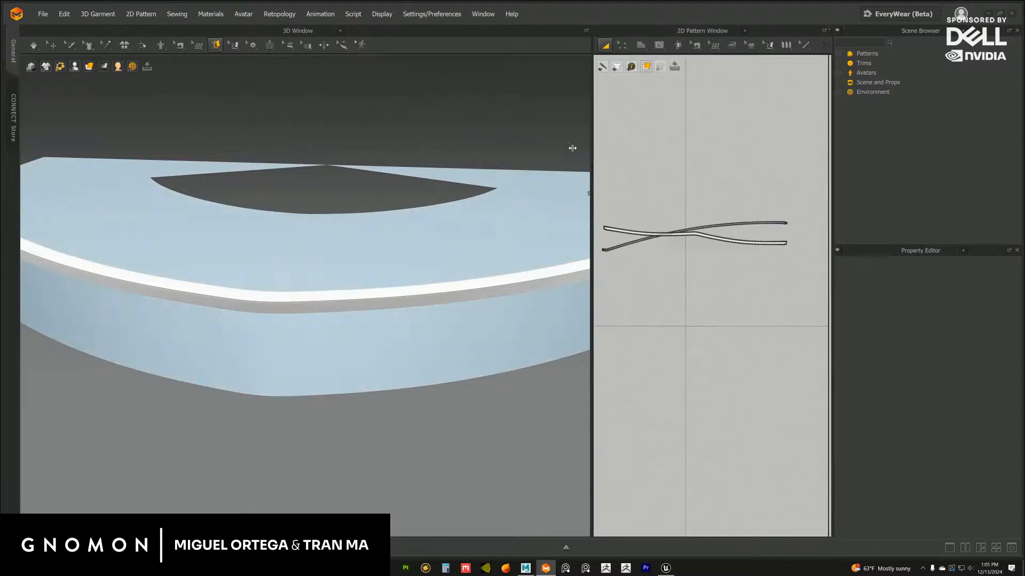
# Rotate both flattened patterns level and separate them, with the top strip's pattern above the side band's
pyautogui.moveTo(593, 147); pyautogui.dragTo(484, 146)
pyautogui.scroll(-1, 628, 231)
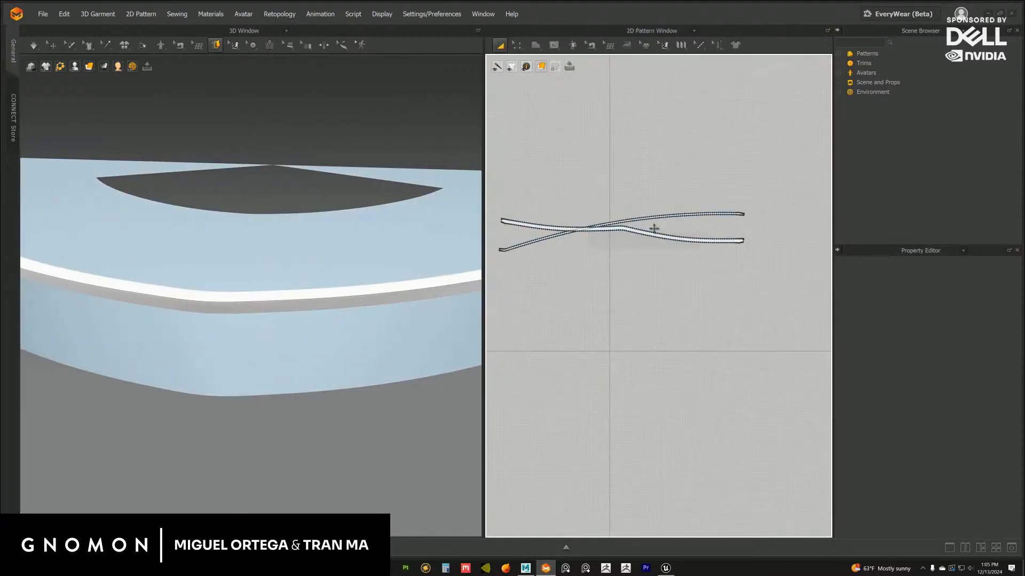
pyautogui.click(633, 239)
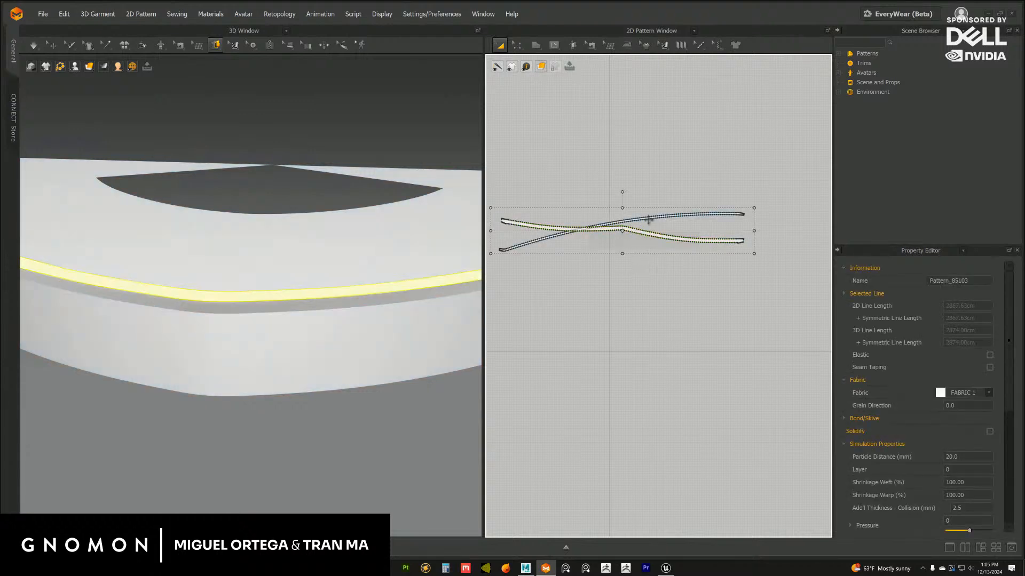
pyautogui.moveTo(622, 191); pyautogui.dragTo(620, 192)
pyautogui.moveTo(645, 231); pyautogui.dragTo(631, 163)
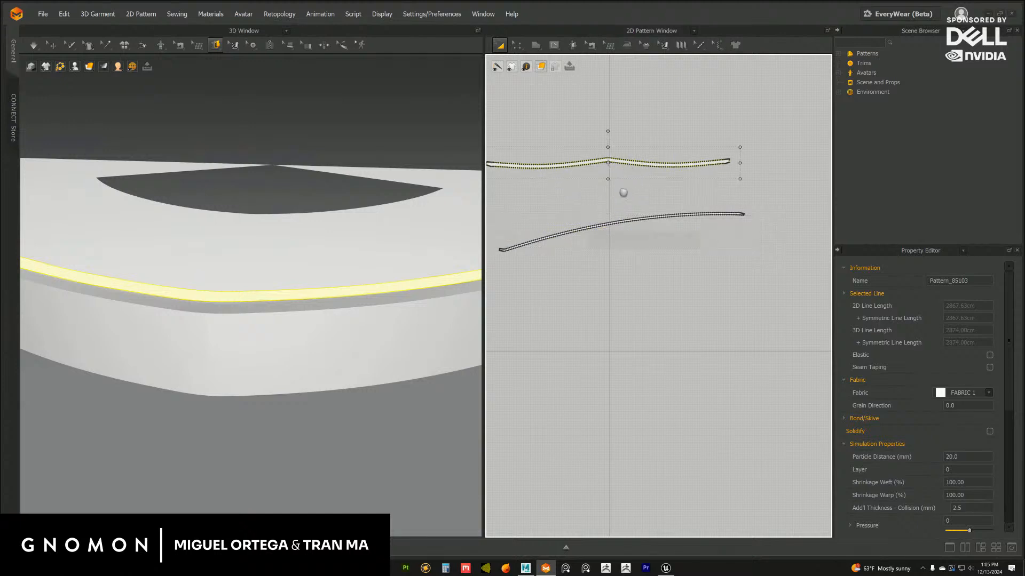
pyautogui.moveTo(623, 193); pyautogui.dragTo(644, 233, button='middle')
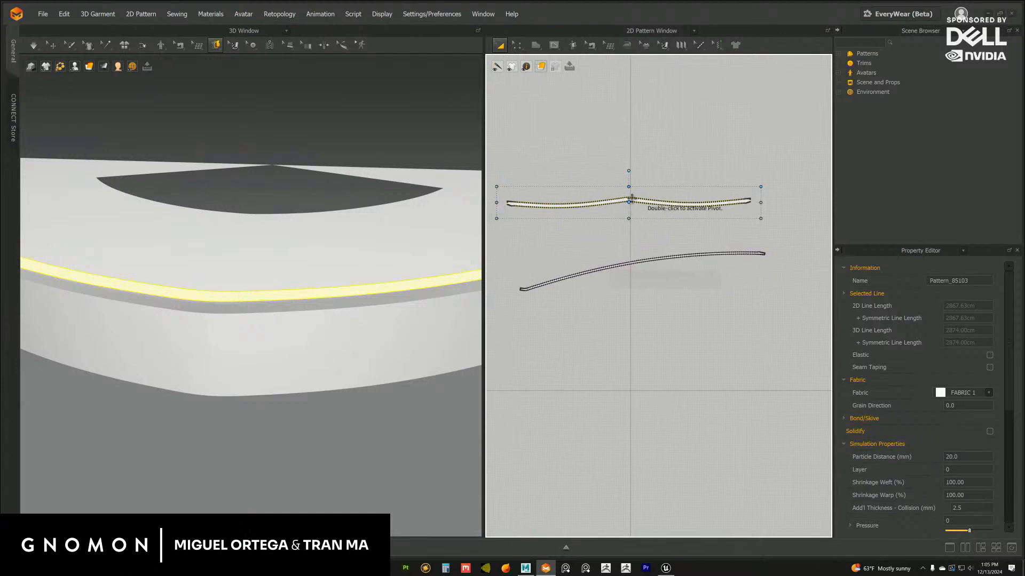
pyautogui.click(665, 259)
pyautogui.moveTo(644, 225); pyautogui.dragTo(649, 230)
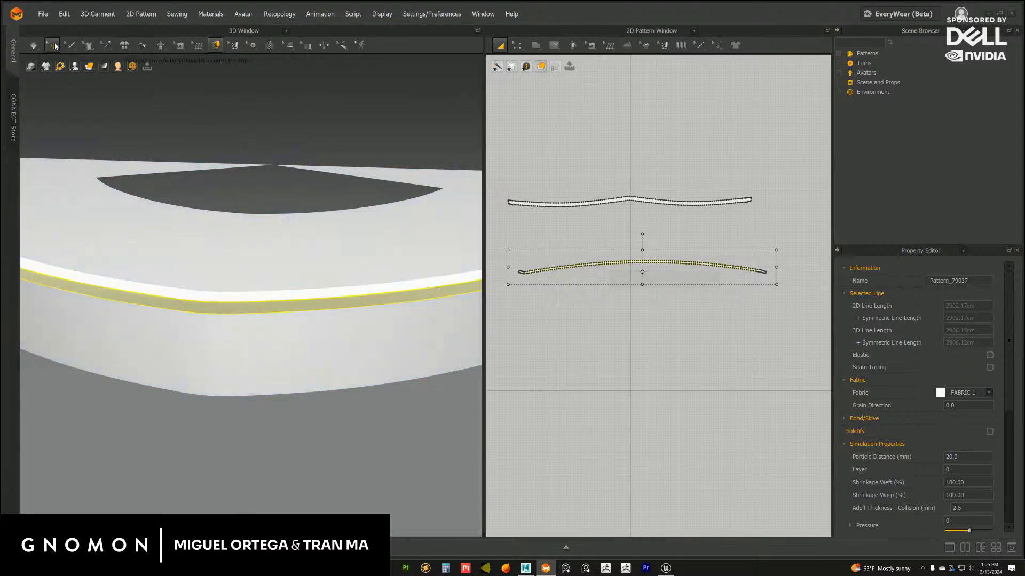
# Turn the side band's 2D pattern upside down and place it just above the top strip's pattern
pyautogui.click(53, 45)
pyautogui.scroll(3, 264, 319)
pyautogui.scroll(1, 266, 323)
pyautogui.click(196, 304)
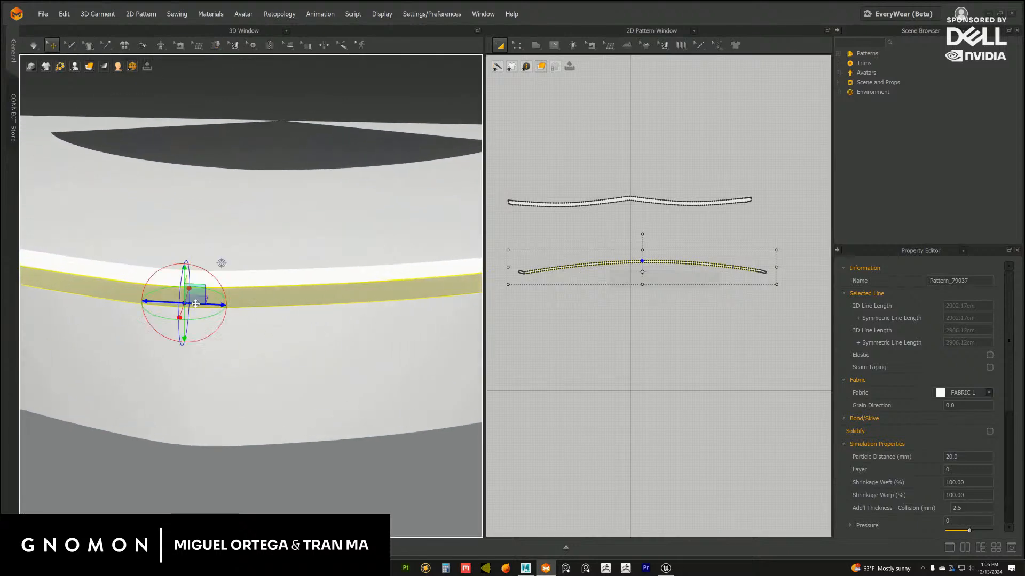
pyautogui.scroll(2, 648, 328)
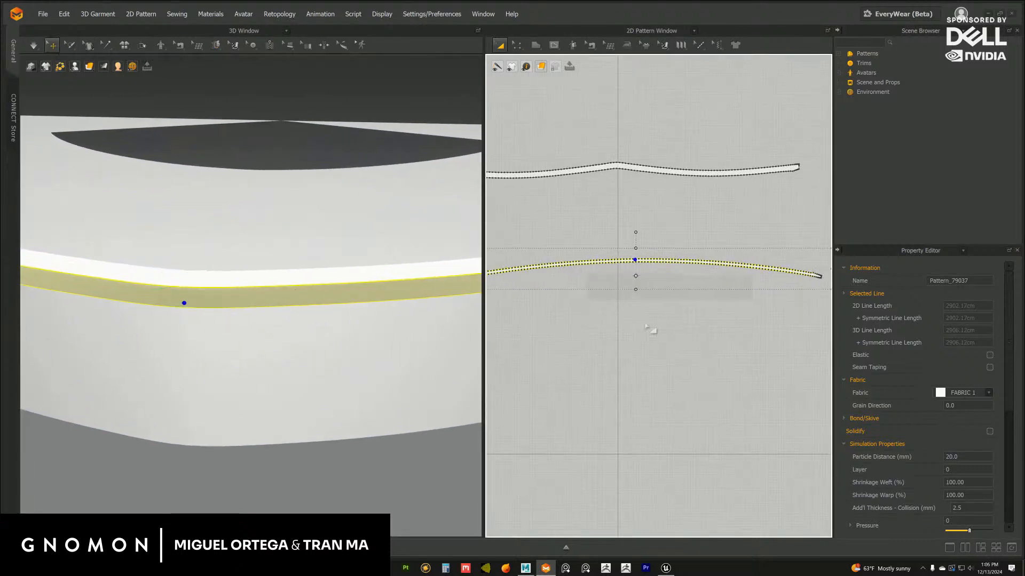
pyautogui.click(425, 293)
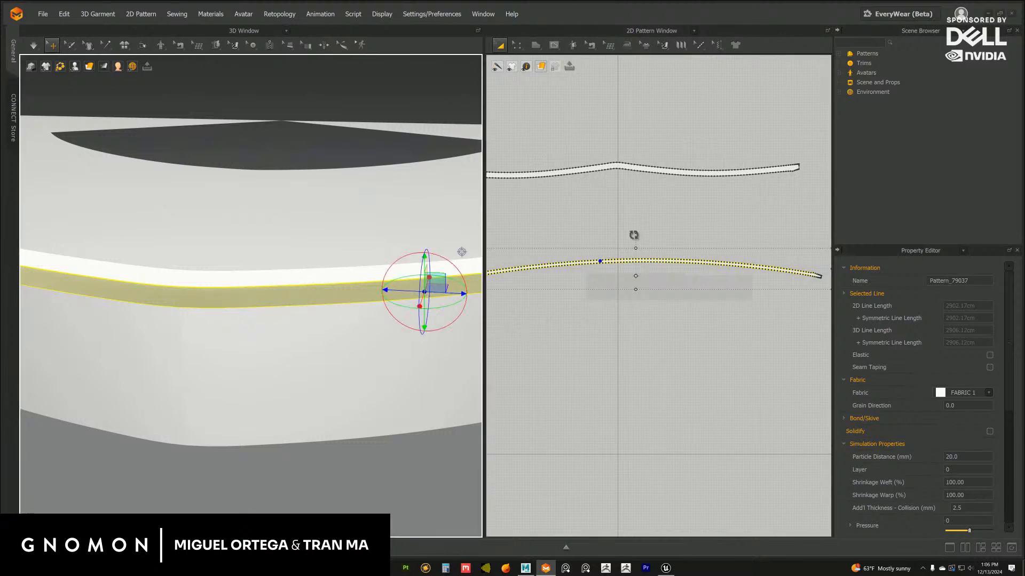
pyautogui.moveTo(633, 235); pyautogui.dragTo(629, 187)
pyautogui.scroll(-1, 649, 320)
pyautogui.moveTo(634, 198); pyautogui.dragTo(635, 212, button='middle')
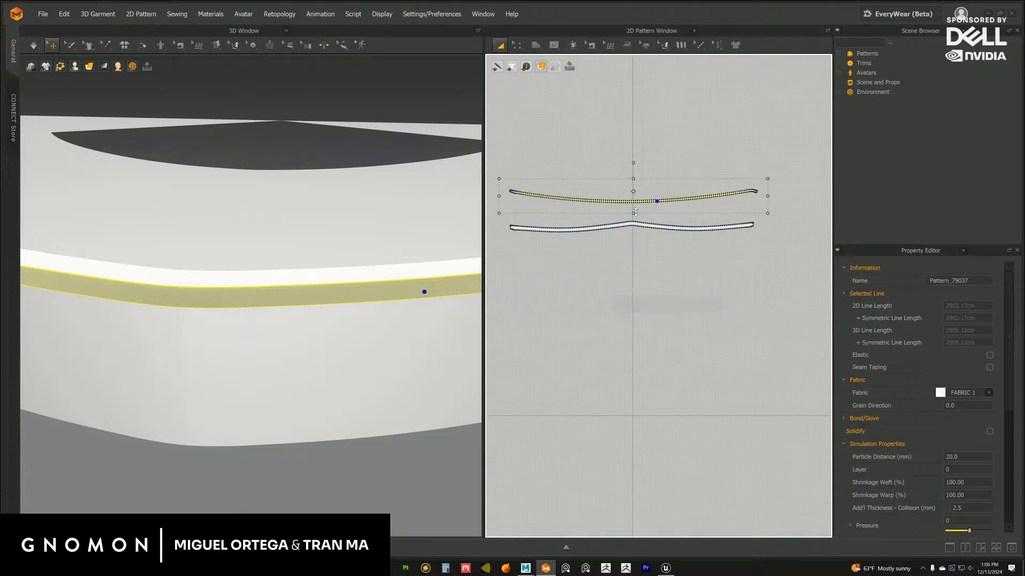
pyautogui.moveTo(637, 200); pyautogui.dragTo(638, 209)
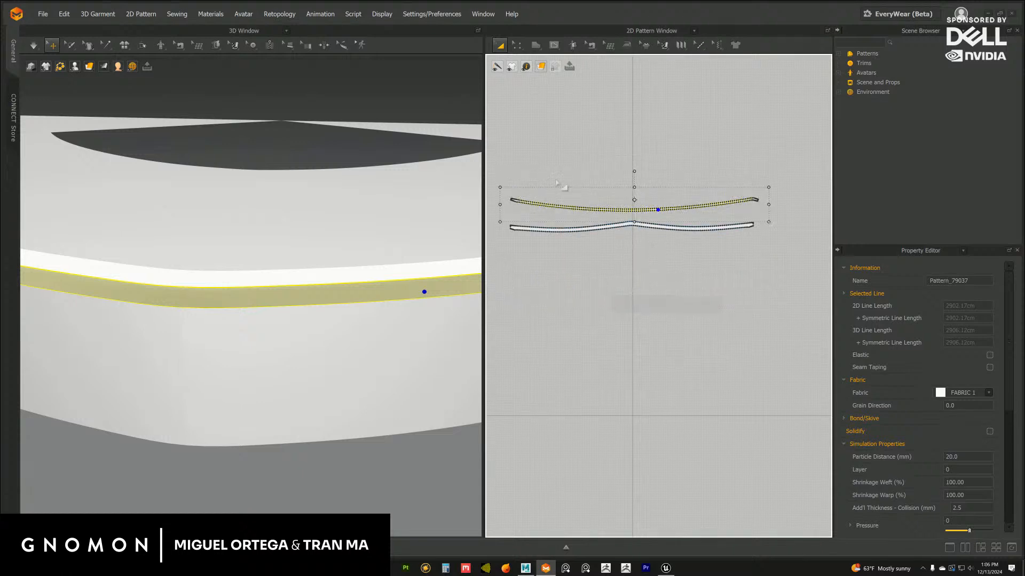
# Move both strip patterns together higher in the 2D workspace and clear the selection
pyautogui.moveTo(498, 157); pyautogui.dragTo(747, 253)
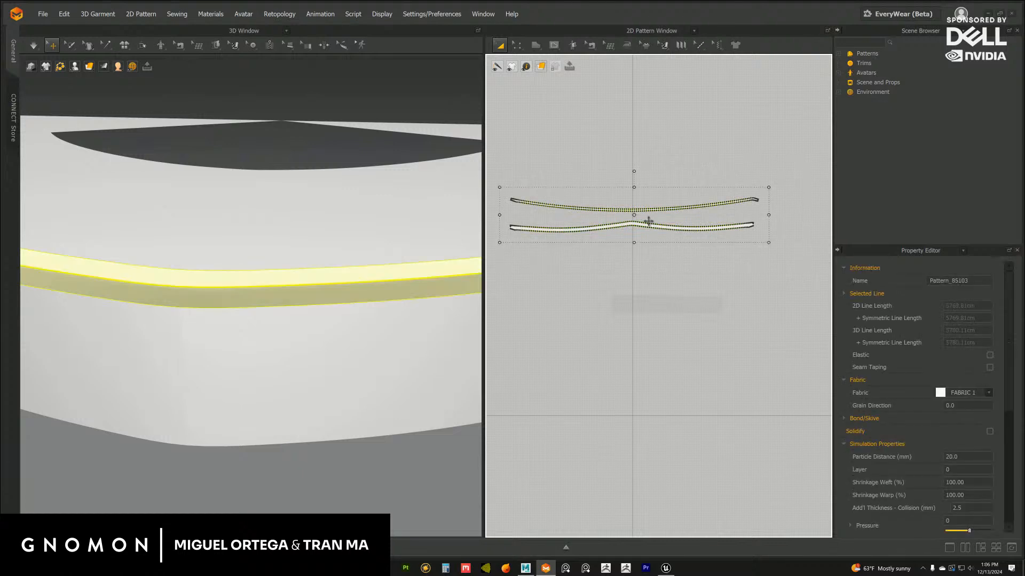
pyautogui.moveTo(646, 208); pyautogui.dragTo(638, 166)
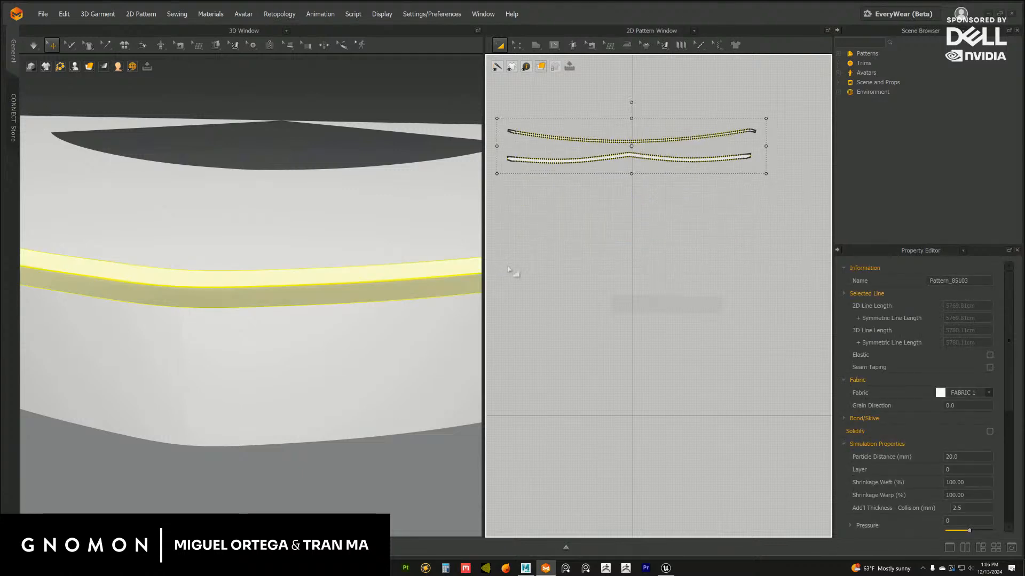
pyautogui.scroll(8, 608, 334)
pyautogui.scroll(-8, 534, 285)
pyautogui.scroll(-5, 339, 325)
pyautogui.click(326, 350)
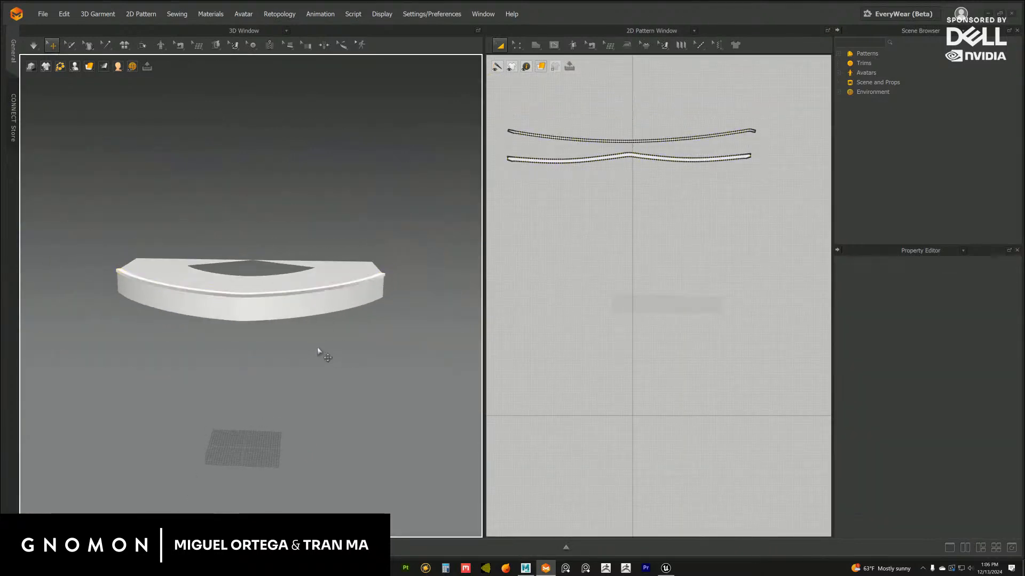
# Freeze the side band and top strip patterns together
pyautogui.scroll(2, 321, 352)
pyautogui.scroll(5, 293, 328)
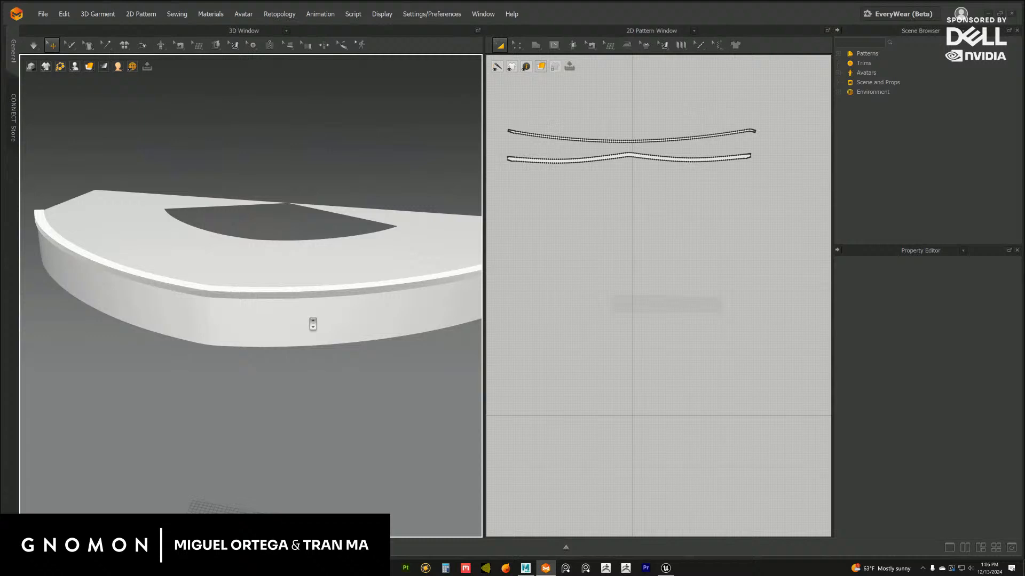
pyautogui.click(298, 298)
pyautogui.keyDown('shift'); pyautogui.click(361, 286); pyautogui.keyUp('shift')
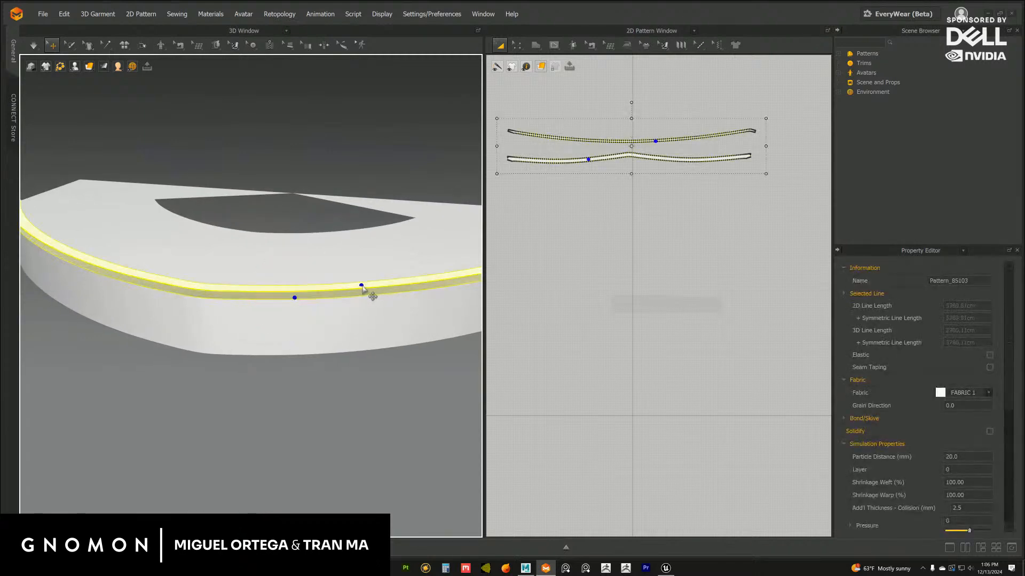
pyautogui.rightClick(363, 289)
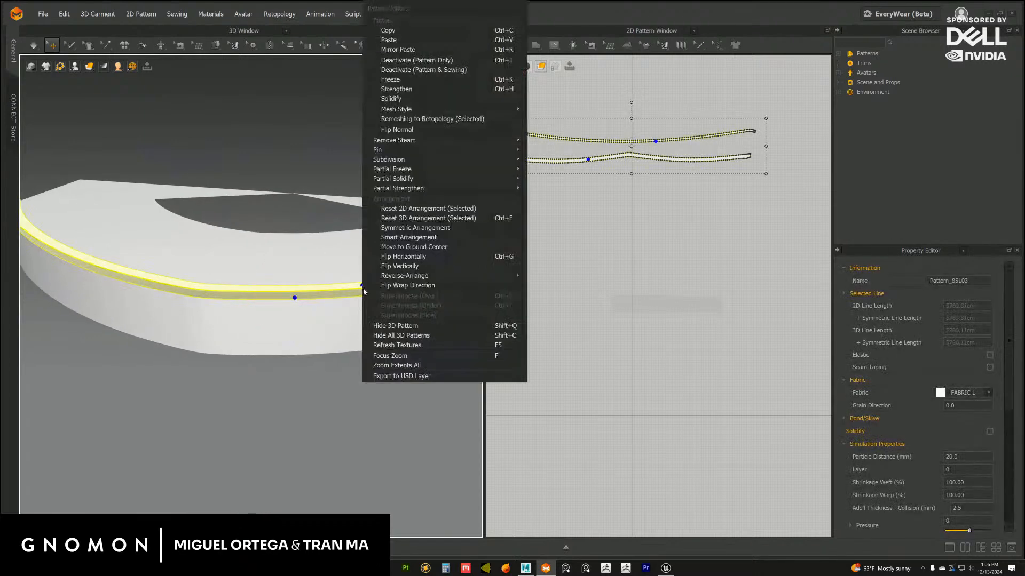
pyautogui.click(396, 82)
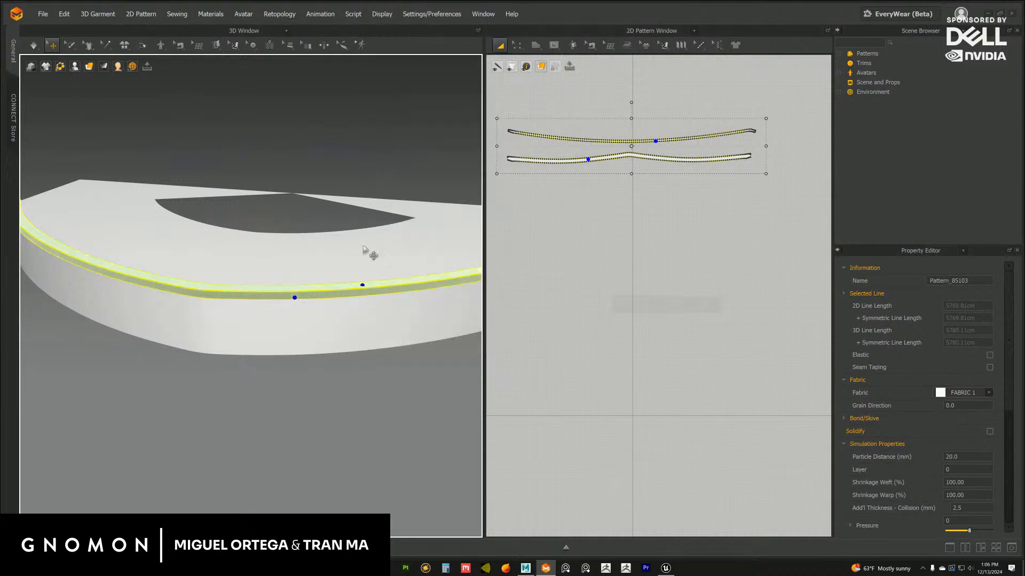
# Apply Select All Freeze from the Partial Freeze options to the two frozen strips
pyautogui.scroll(2, 346, 320)
pyautogui.rightClick(345, 294)
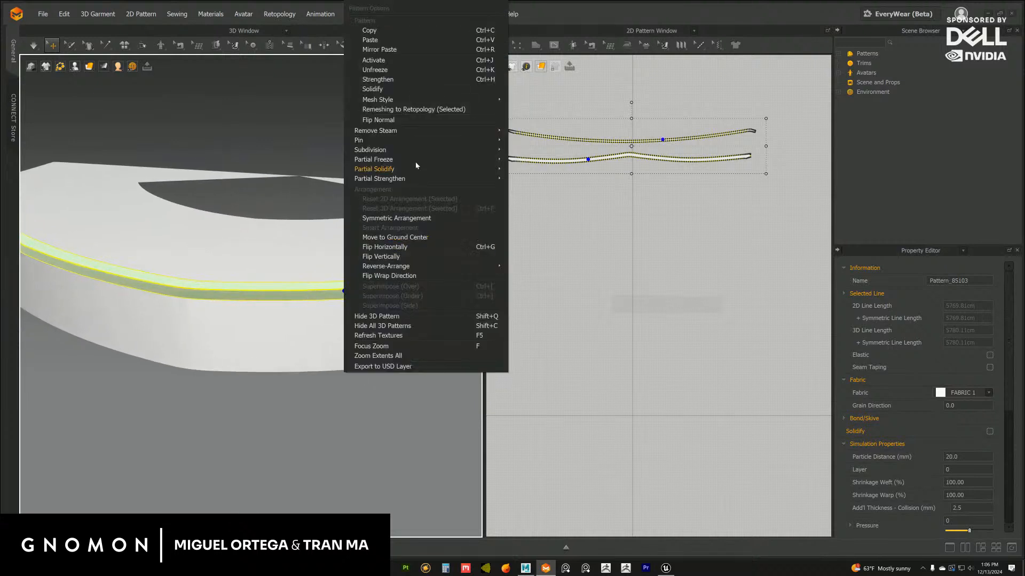
pyautogui.moveTo(406, 159)
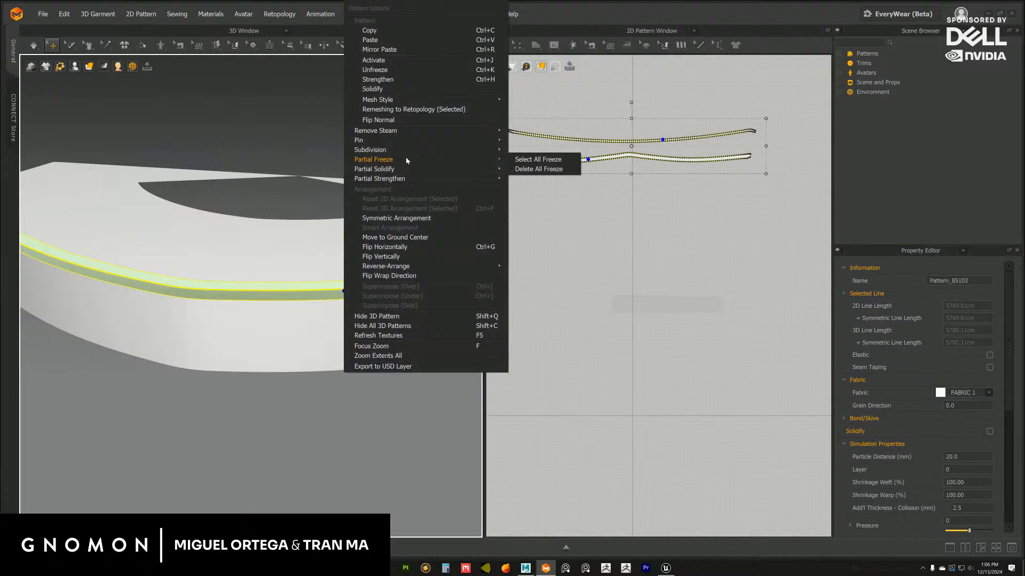
pyautogui.click(535, 160)
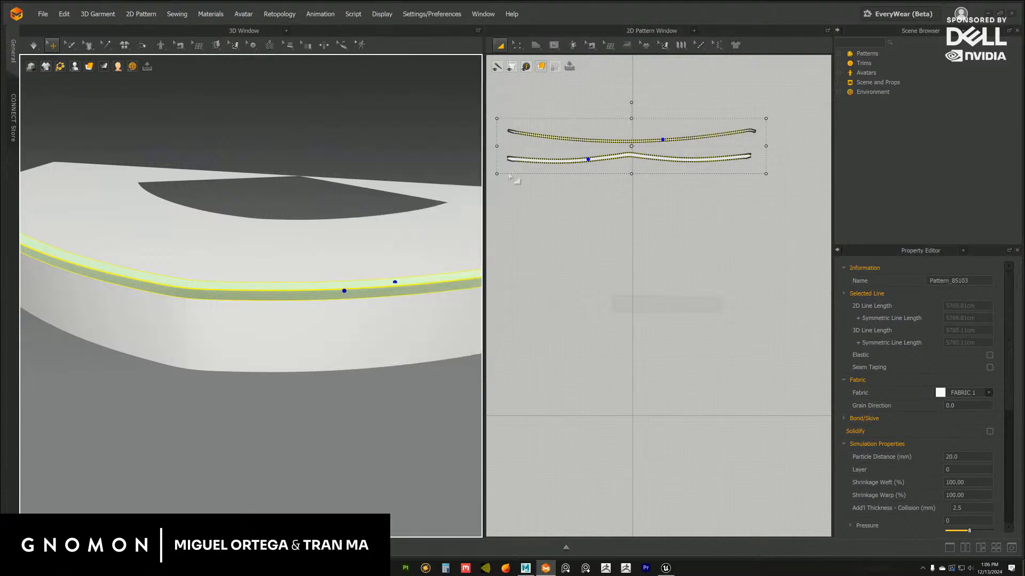
# Deselect the strips and save the project over stage_rotunda_flage_01.zprj in the stage_rotundaFlag folder
pyautogui.click(385, 400)
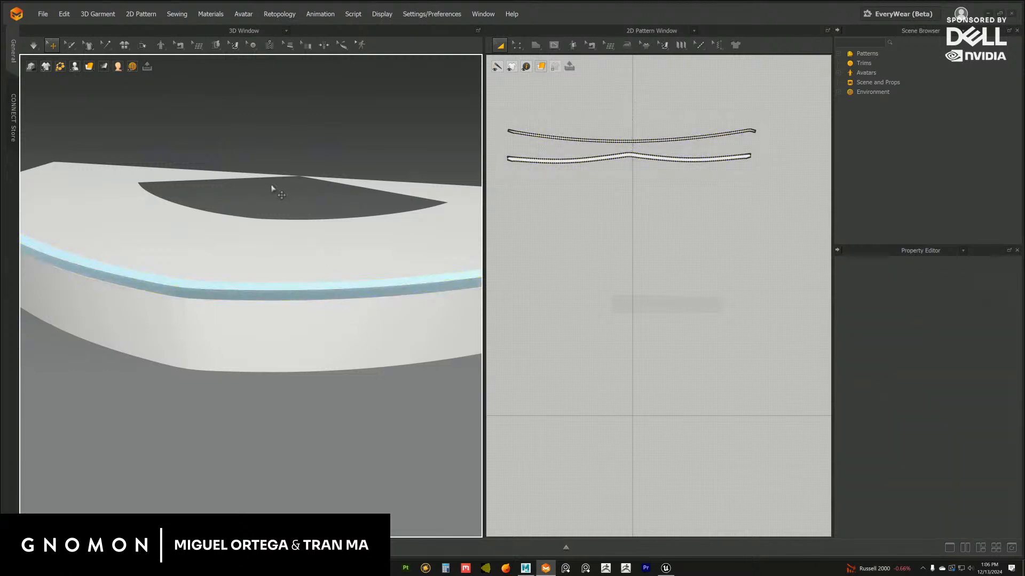
pyautogui.click(43, 14)
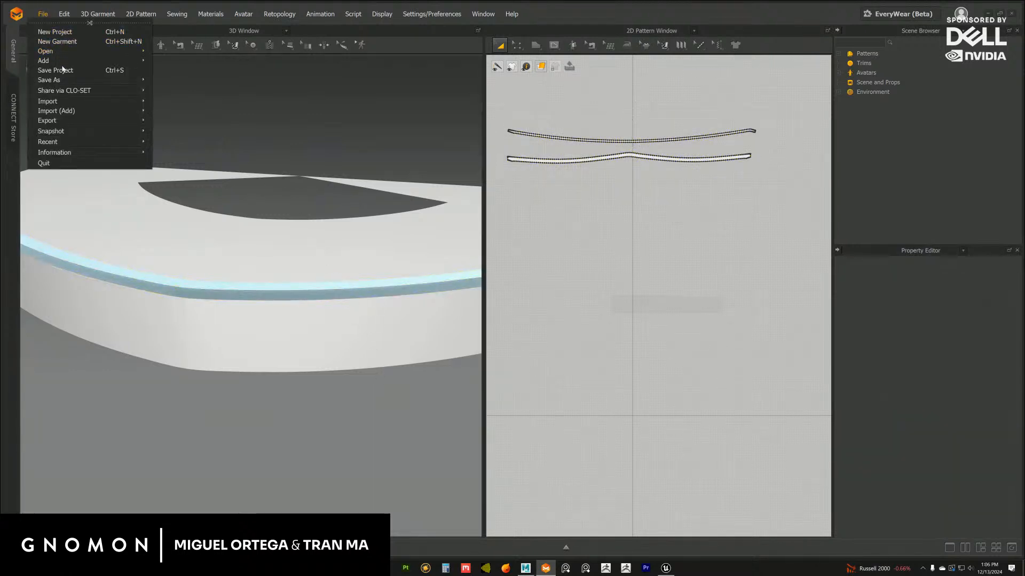
pyautogui.moveTo(135, 83)
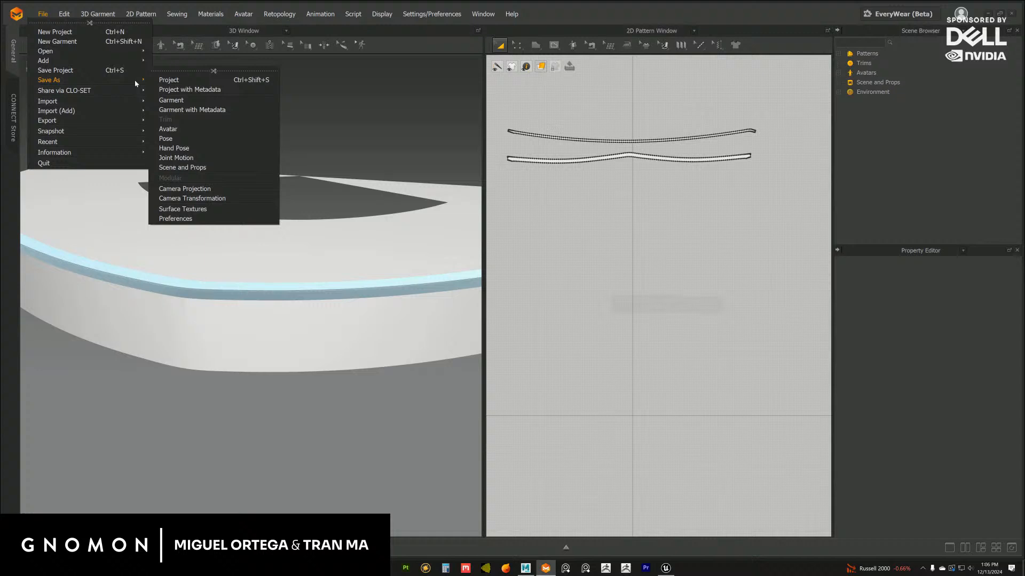
pyautogui.click(167, 81)
pyautogui.click(621, 243)
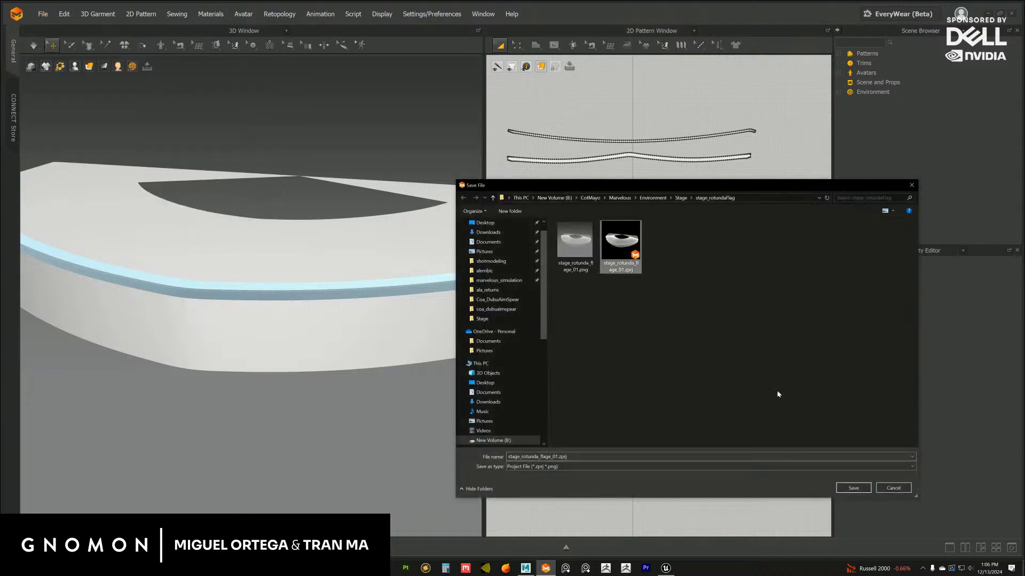
pyautogui.click(843, 489)
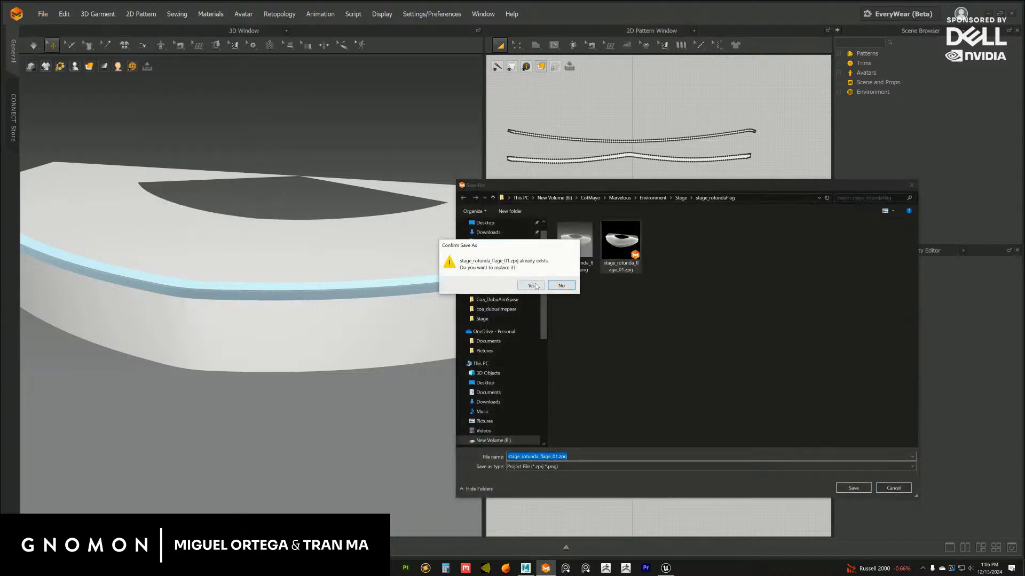
pyautogui.click(561, 285)
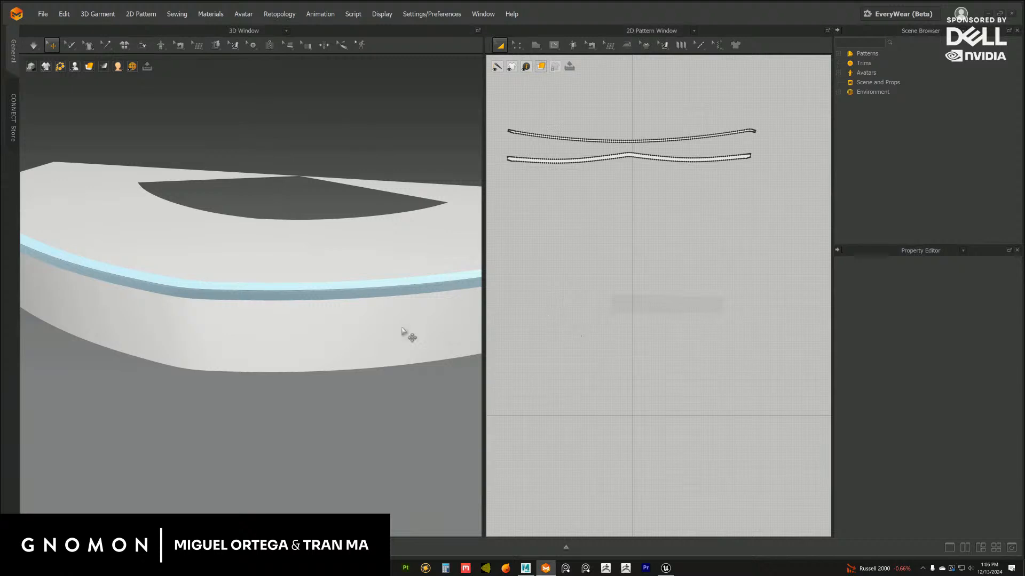
# Import blockoutbody.obj into the scene as an added avatar, in centimetres at 100% scale
pyautogui.click(43, 14)
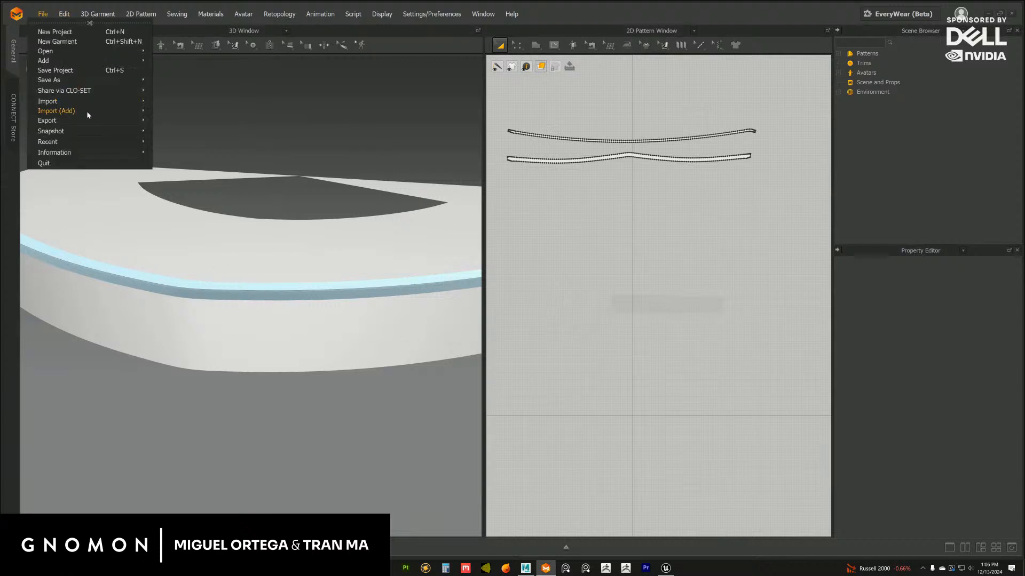
pyautogui.moveTo(88, 113)
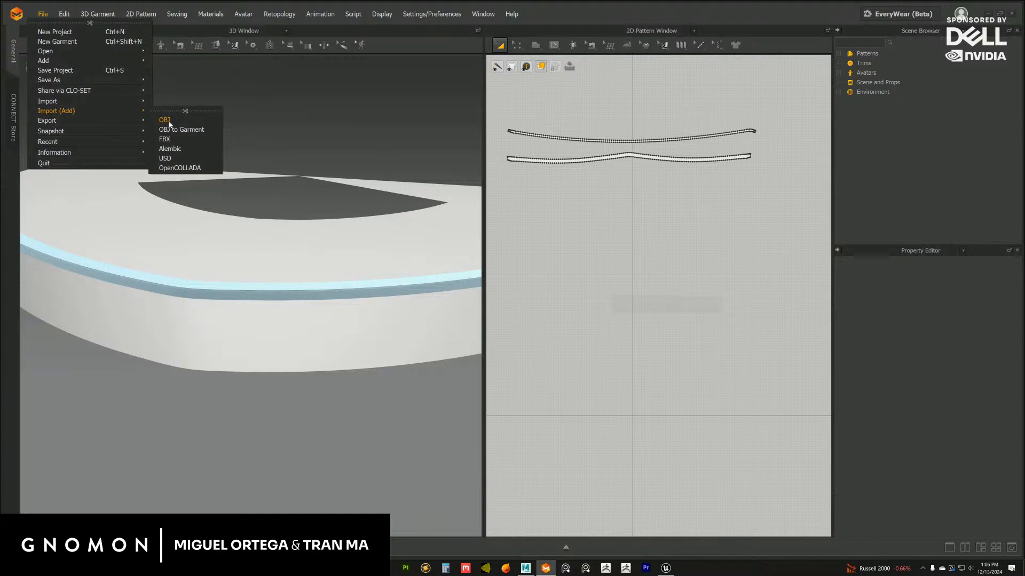
pyautogui.click(165, 120)
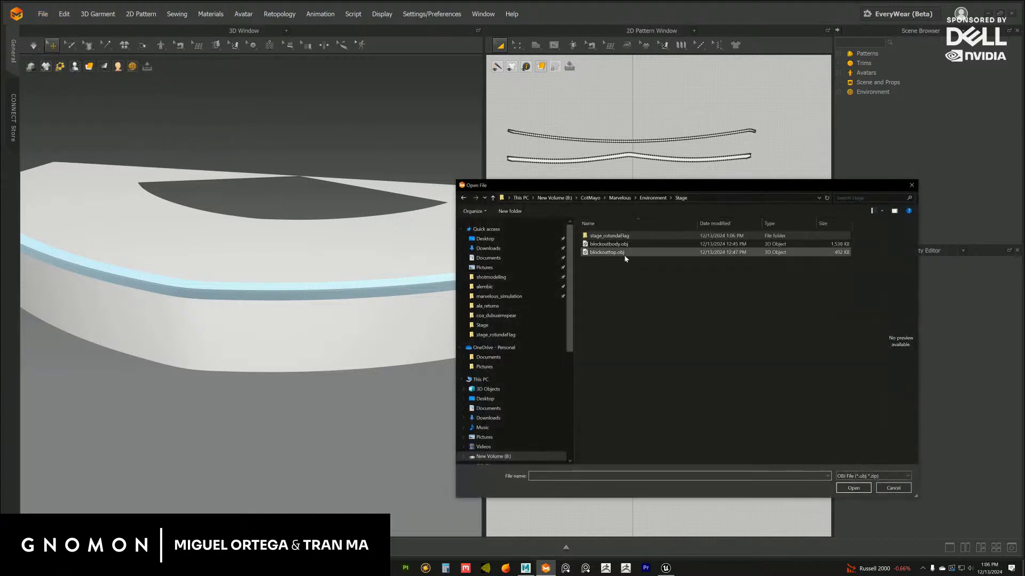
pyautogui.click(617, 245)
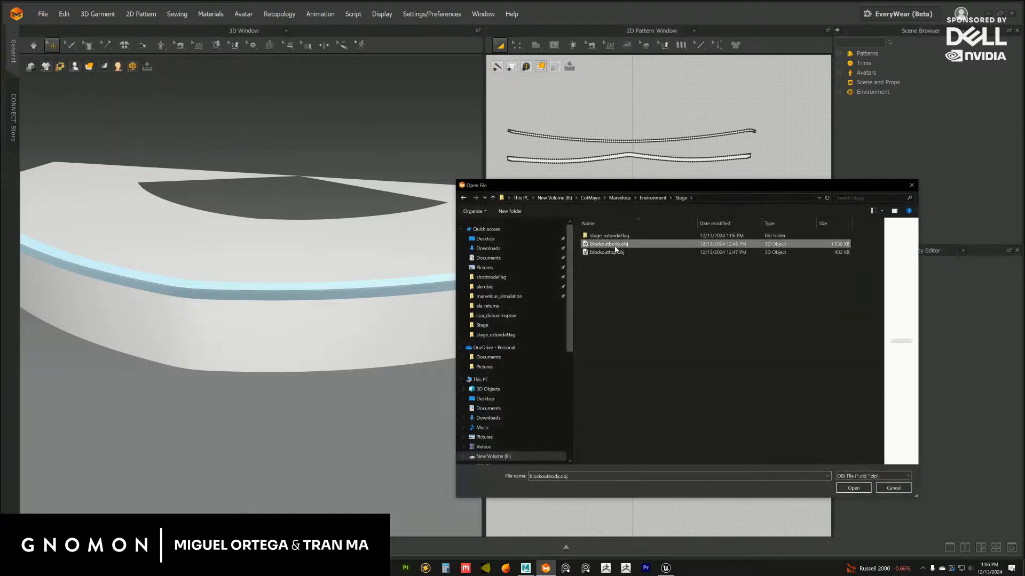
pyautogui.click(855, 489)
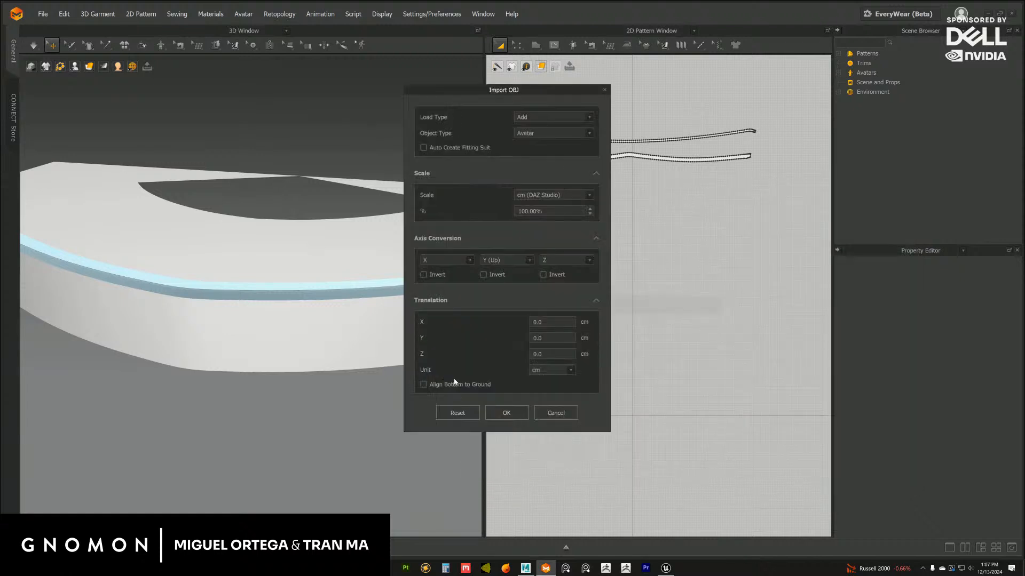
pyautogui.click(500, 414)
pyautogui.click(511, 331)
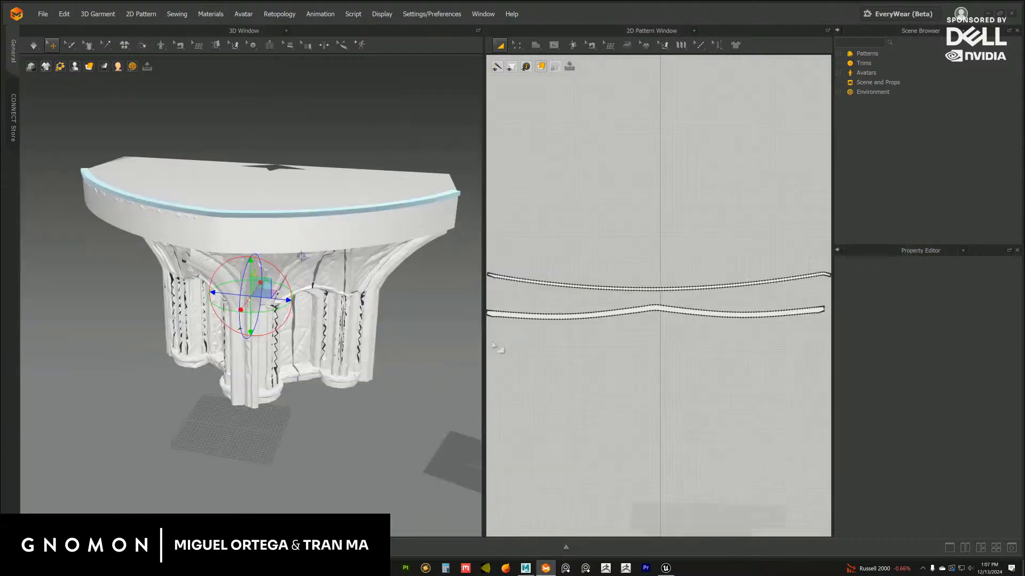
# Recolour the stage top mesh pale pink, RGB 218, 200, 200, and clear the selection
pyautogui.scroll(3, 324, 348)
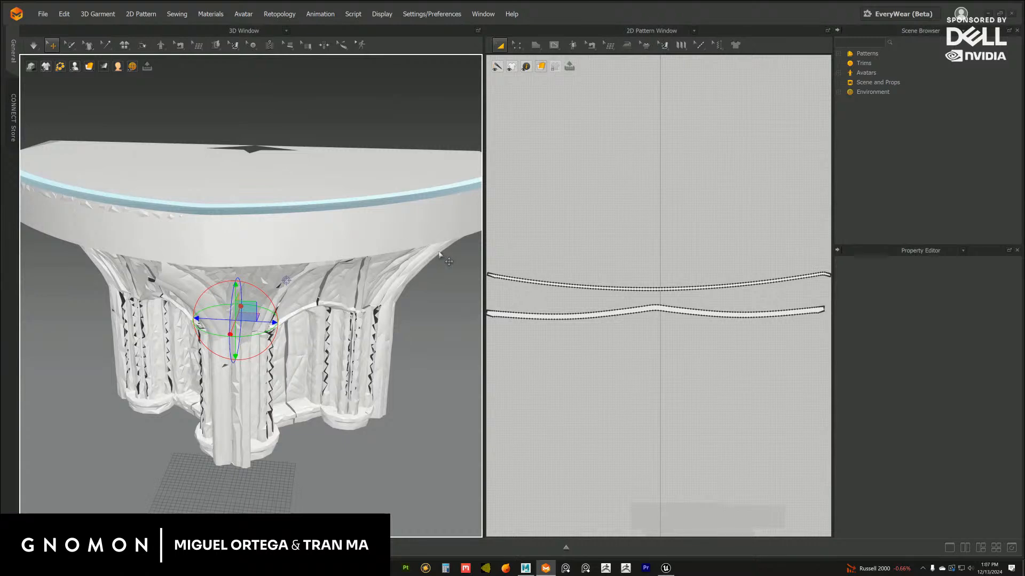
pyautogui.moveTo(484, 243); pyautogui.dragTo(511, 249)
pyautogui.scroll(-3, 408, 259)
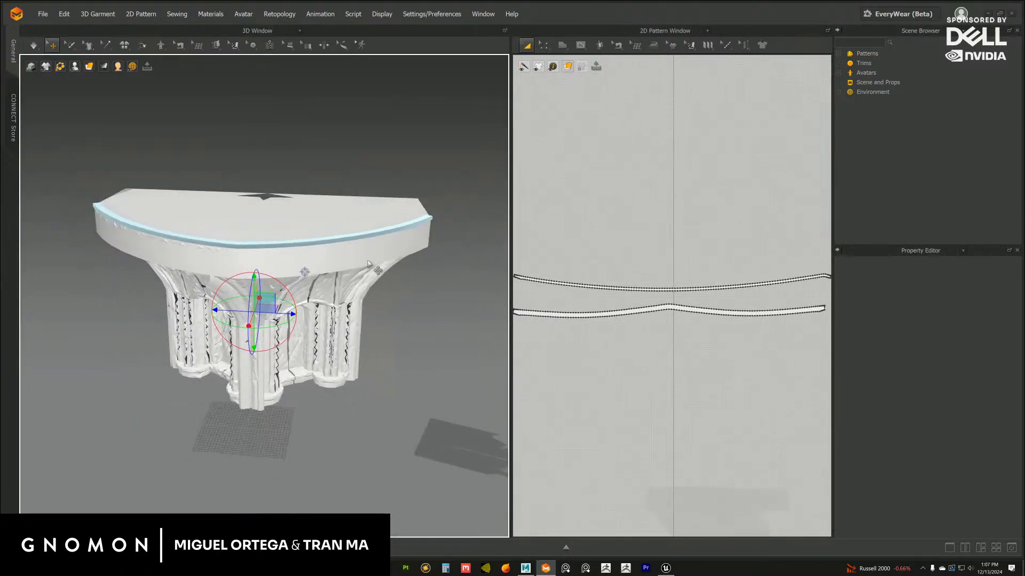
pyautogui.click(367, 260)
pyautogui.click(984, 510)
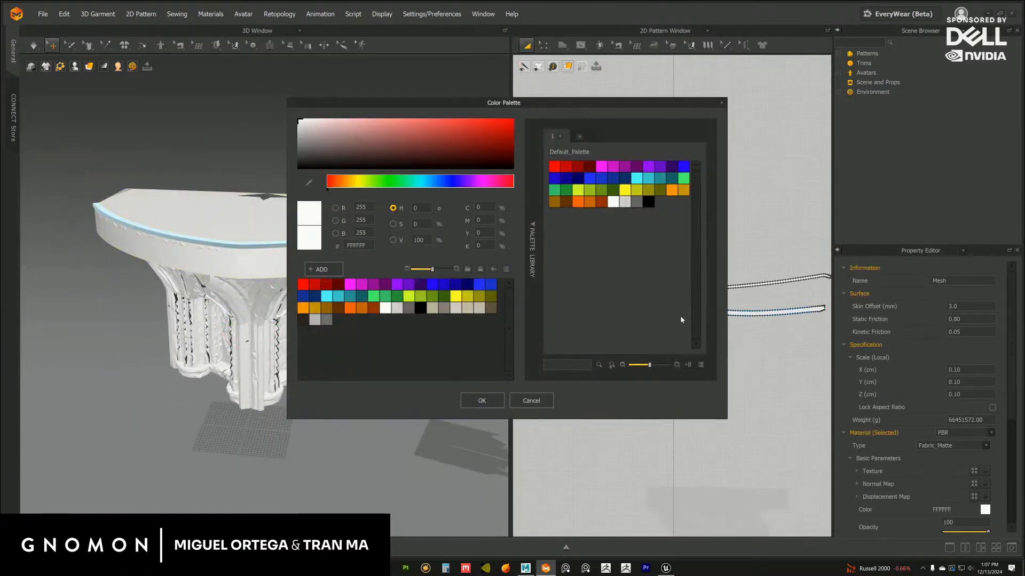
pyautogui.moveTo(317, 125)
pyautogui.mouseDown()
pyautogui.moveTo(300, 127)
pyautogui.moveTo(315, 126)
pyautogui.mouseUp()
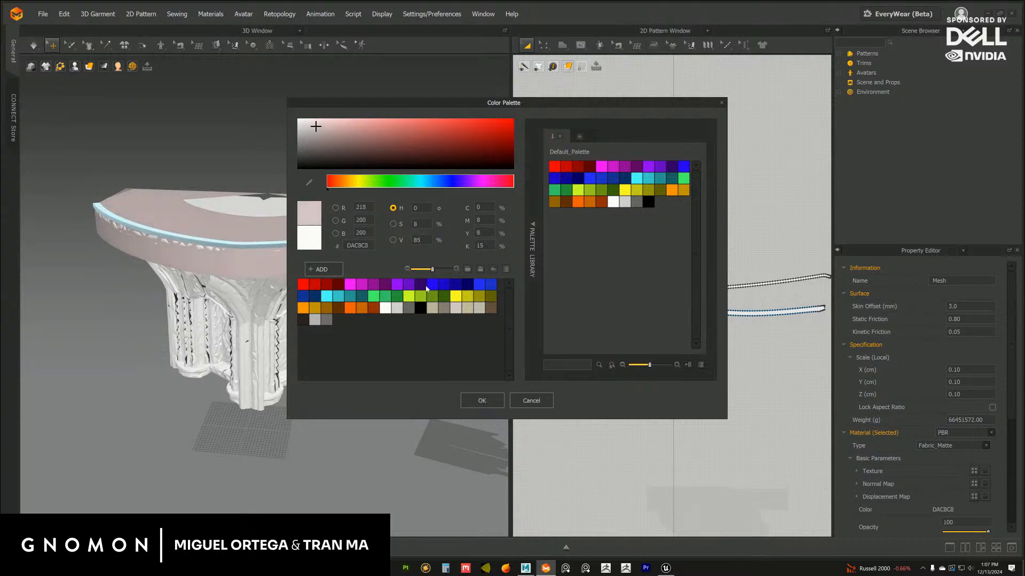
pyautogui.click(476, 405)
pyautogui.click(374, 421)
# Examine how the imported column body meets the pink stage top, from several distances and angles
pyautogui.scroll(2, 311, 356)
pyautogui.moveTo(310, 357)
pyautogui.mouseDown(button='right')
pyautogui.moveTo(317, 341)
pyautogui.moveTo(307, 338)
pyautogui.moveTo(326, 348)
pyautogui.mouseUp(button='right')
pyautogui.scroll(-1, 609, 314)
pyautogui.moveTo(270, 268); pyautogui.dragTo(290, 283, button='middle')
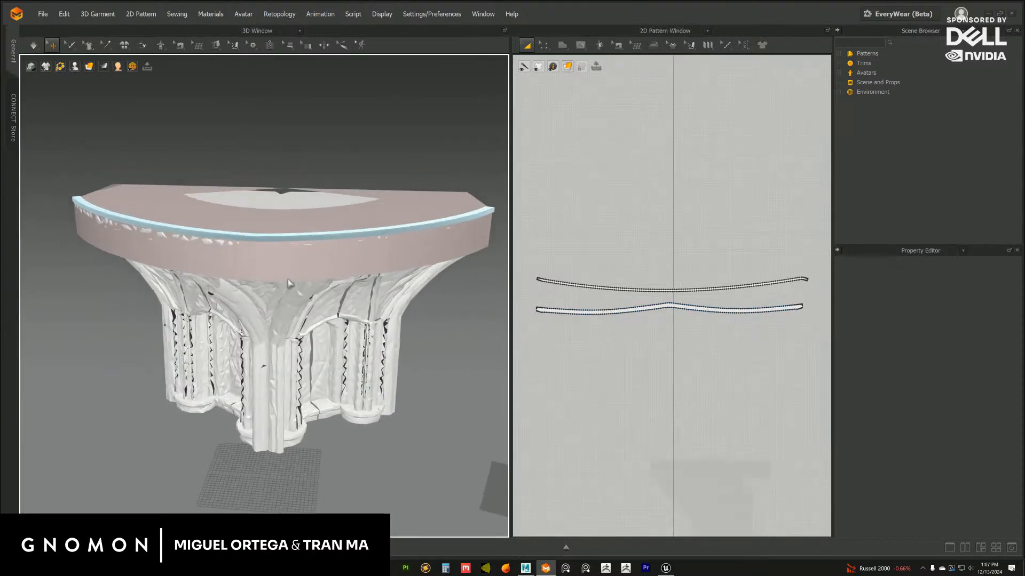
pyautogui.moveTo(289, 266); pyautogui.dragTo(292, 248, button='right')
pyautogui.moveTo(293, 249); pyautogui.dragTo(284, 263, button='middle')
pyautogui.scroll(2, 285, 263)
pyautogui.moveTo(320, 244); pyautogui.dragTo(332, 263, button='right')
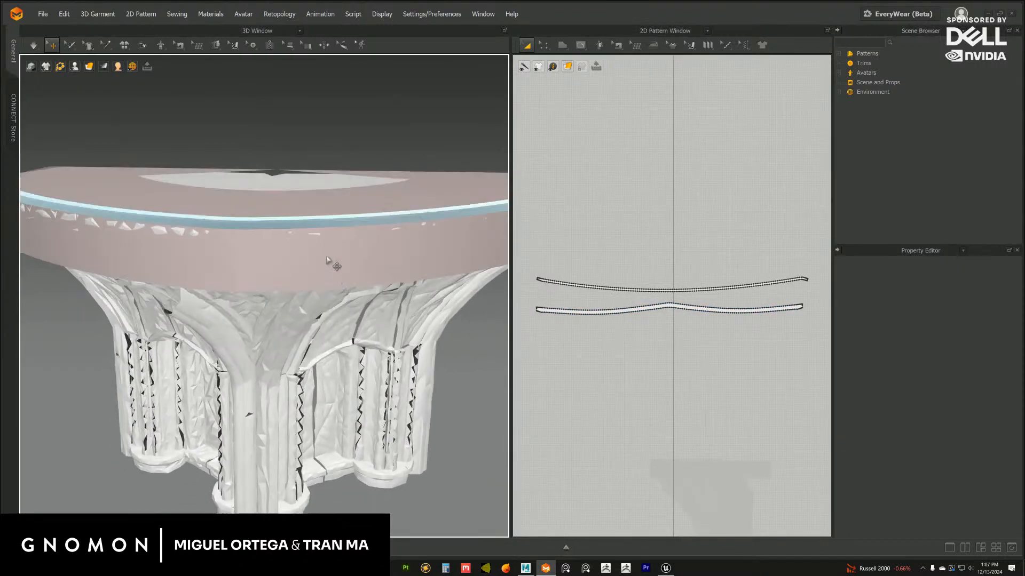
# Save the project with the imported body and recoloured stage top
pyautogui.click(43, 13)
pyautogui.click(55, 71)
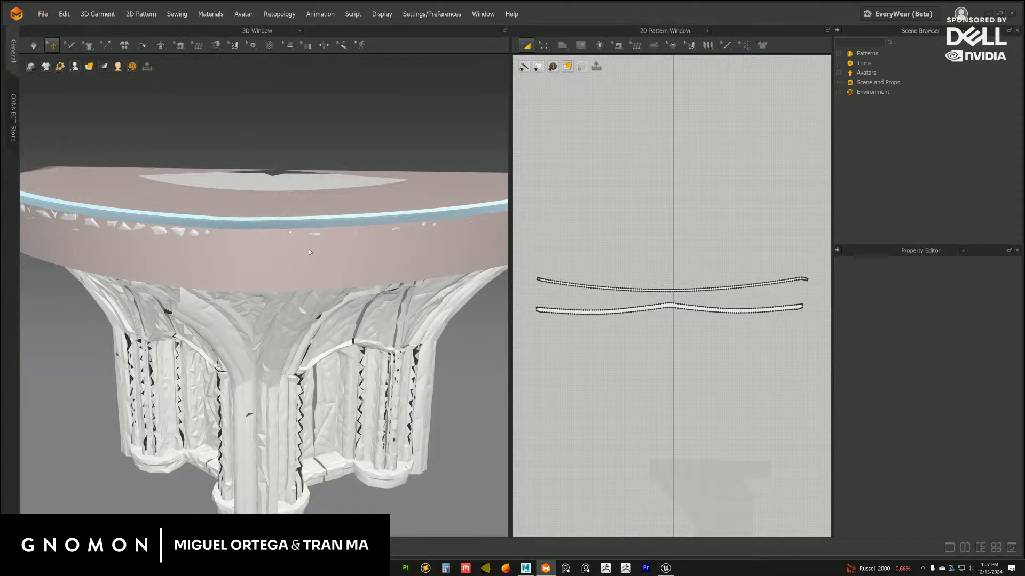
pyautogui.click(362, 240)
# Examine which 2D pattern belongs to the top strip and which to the side band by selecting each one
pyautogui.moveTo(305, 257)
pyautogui.mouseDown(button='right')
pyautogui.moveTo(297, 208)
pyautogui.moveTo(294, 258)
pyautogui.mouseUp(button='right')
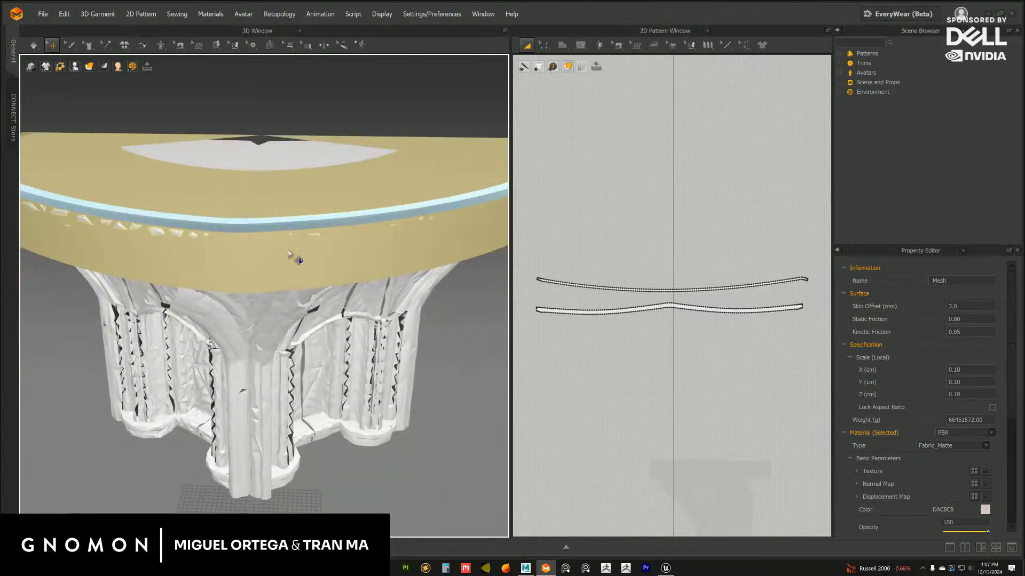
pyautogui.moveTo(283, 249); pyautogui.dragTo(291, 250, button='middle')
pyautogui.scroll(3, 694, 345)
pyautogui.scroll(2, 694, 345)
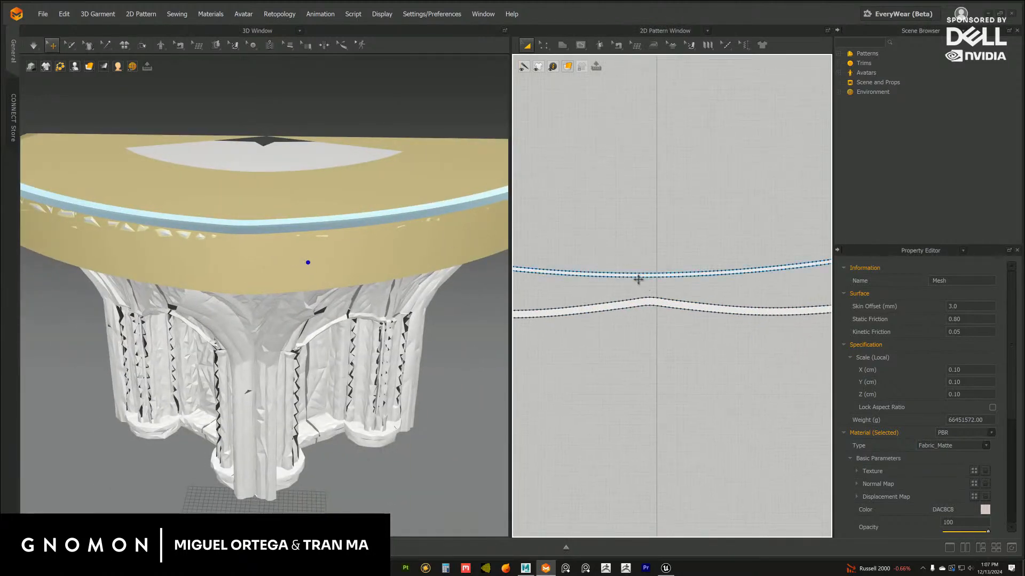
pyautogui.click(654, 305)
pyautogui.scroll(-5, 619, 272)
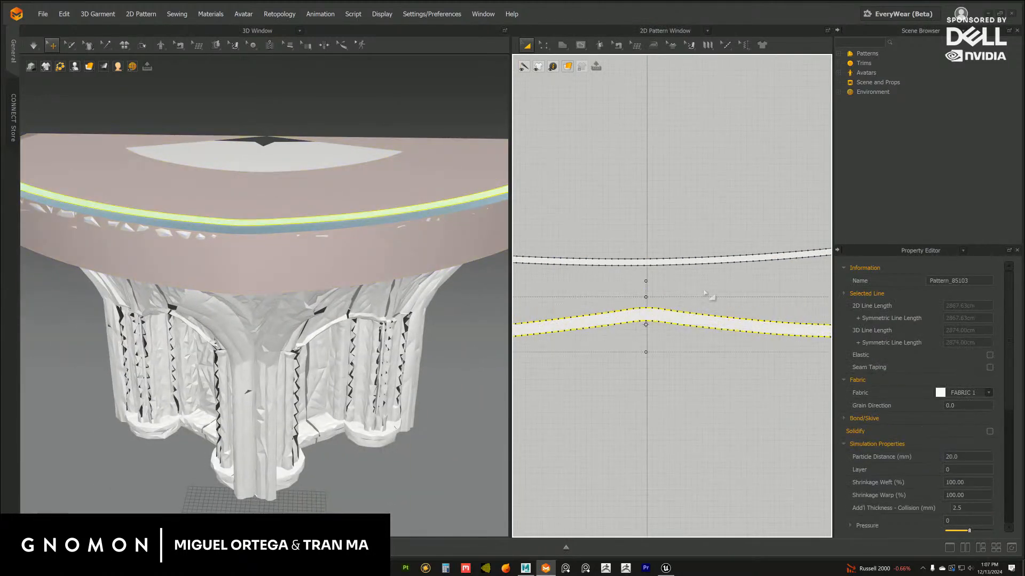
pyautogui.scroll(1, 256, 233)
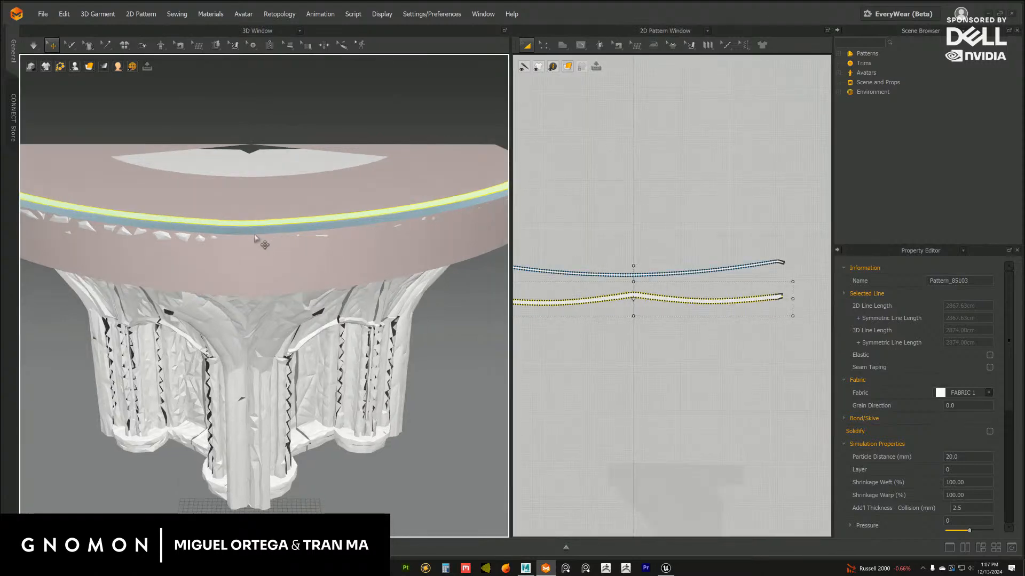
pyautogui.moveTo(256, 234)
pyautogui.mouseDown(button='right')
pyautogui.moveTo(290, 261)
pyautogui.moveTo(298, 212)
pyautogui.moveTo(313, 219)
pyautogui.mouseUp(button='right')
pyautogui.click(261, 215)
pyautogui.scroll(3, 662, 301)
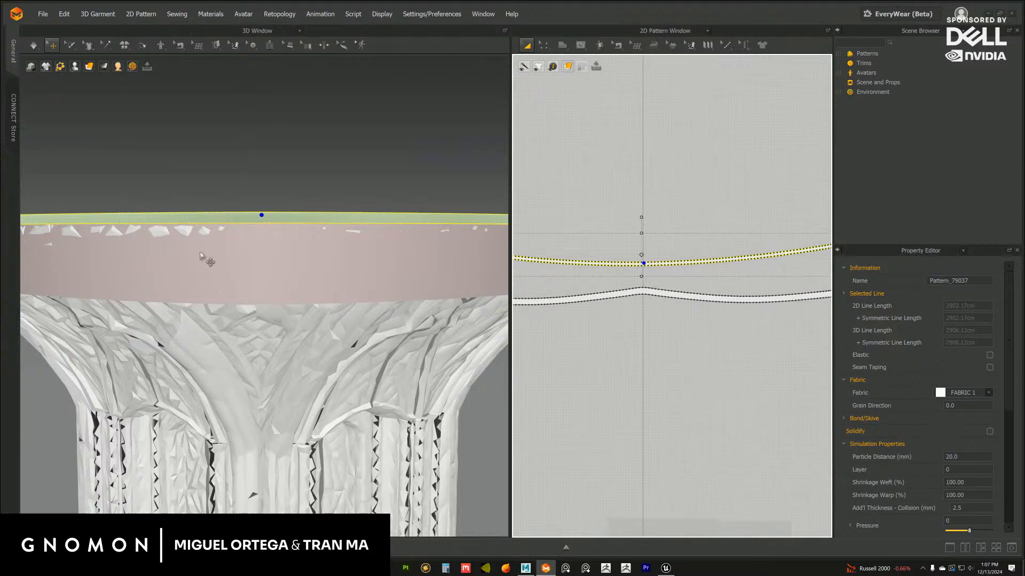
pyautogui.moveTo(207, 260); pyautogui.dragTo(279, 218, button='right')
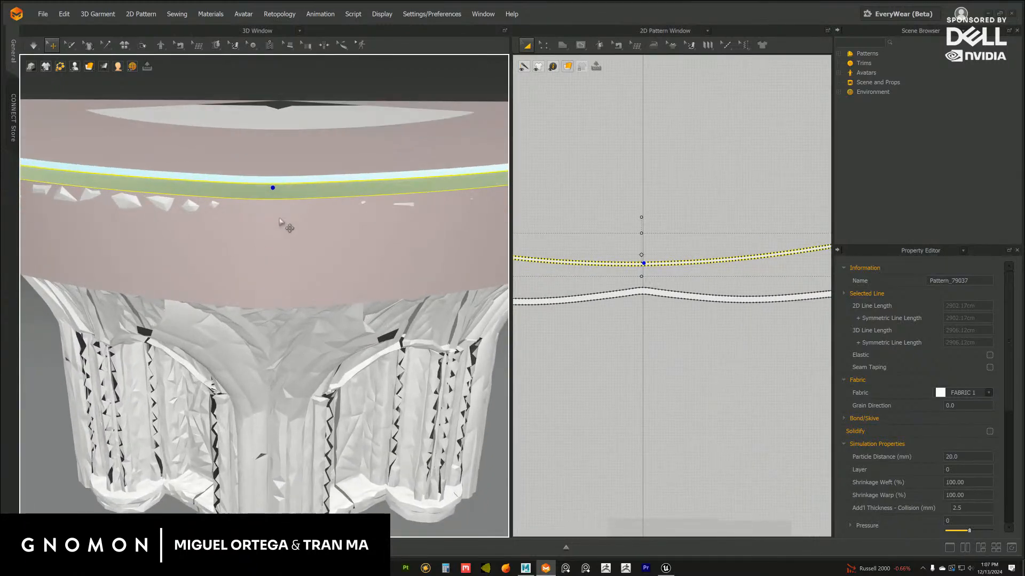
pyautogui.click(272, 190)
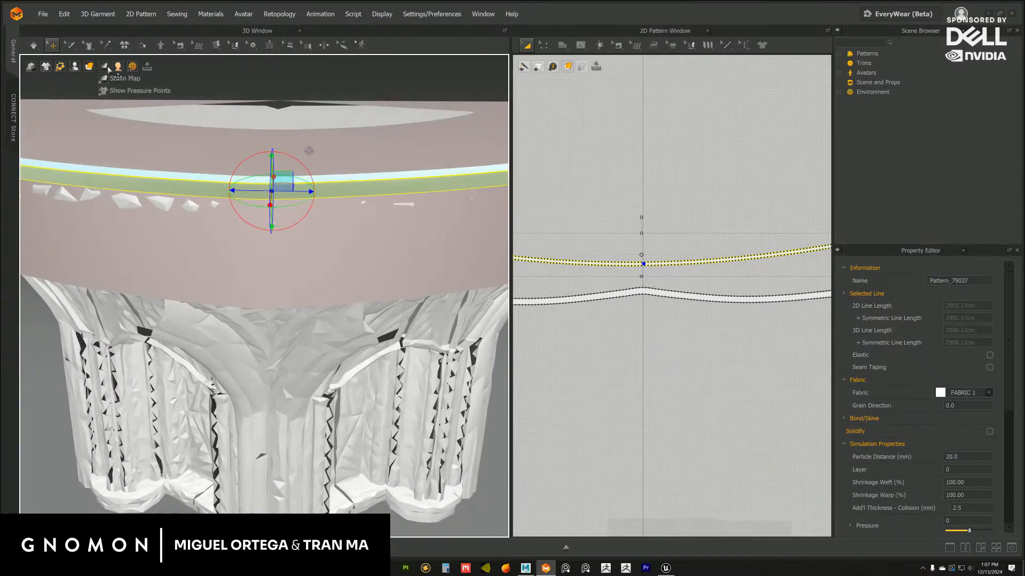
# Try a mesh wireframe display for the strip patterns and restore their solid coloured display
pyautogui.moveTo(118, 68)
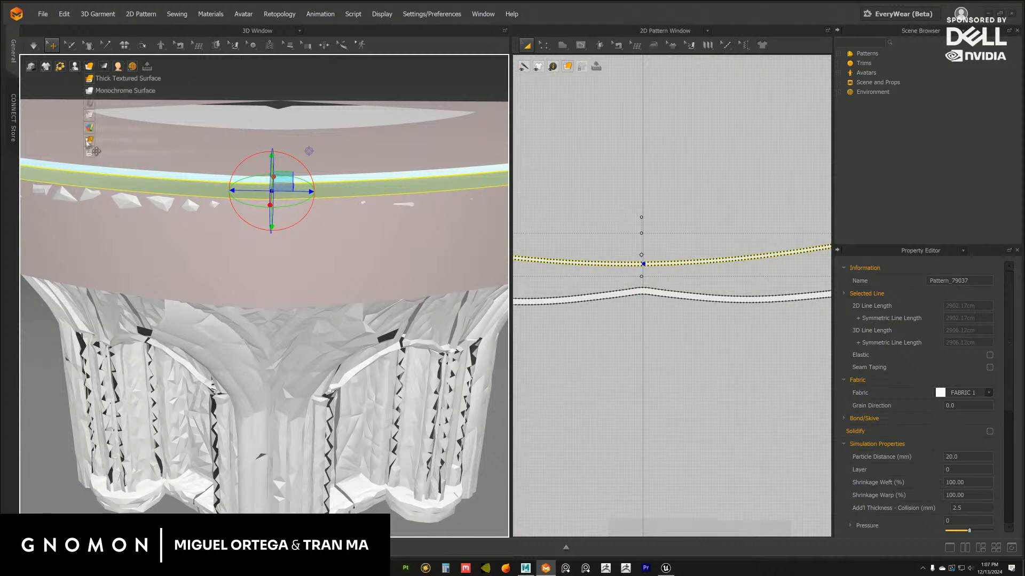
pyautogui.click(90, 152)
pyautogui.moveTo(291, 238); pyautogui.dragTo(316, 198, button='right')
pyautogui.click(279, 238)
pyautogui.moveTo(90, 68)
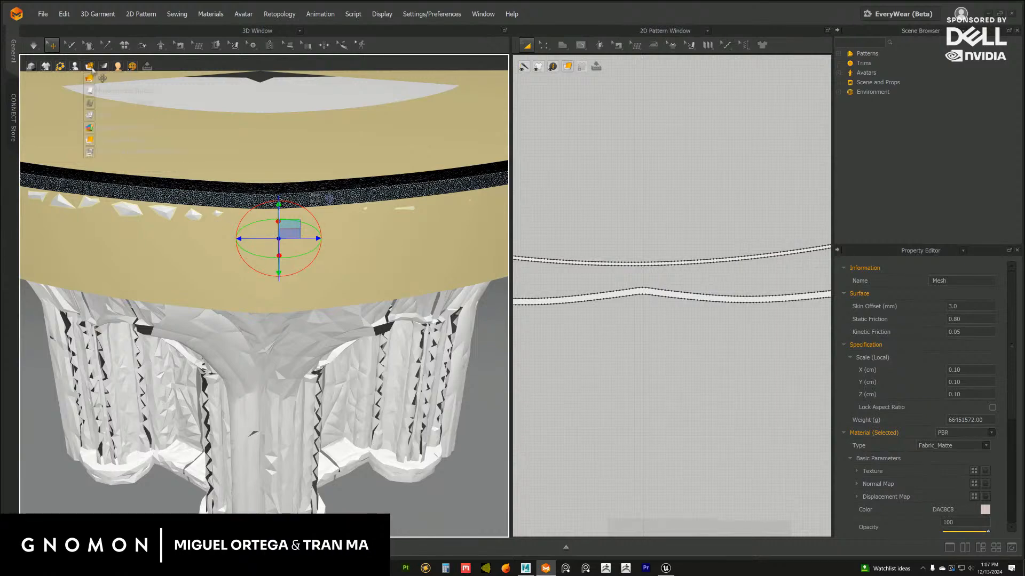
pyautogui.click(91, 139)
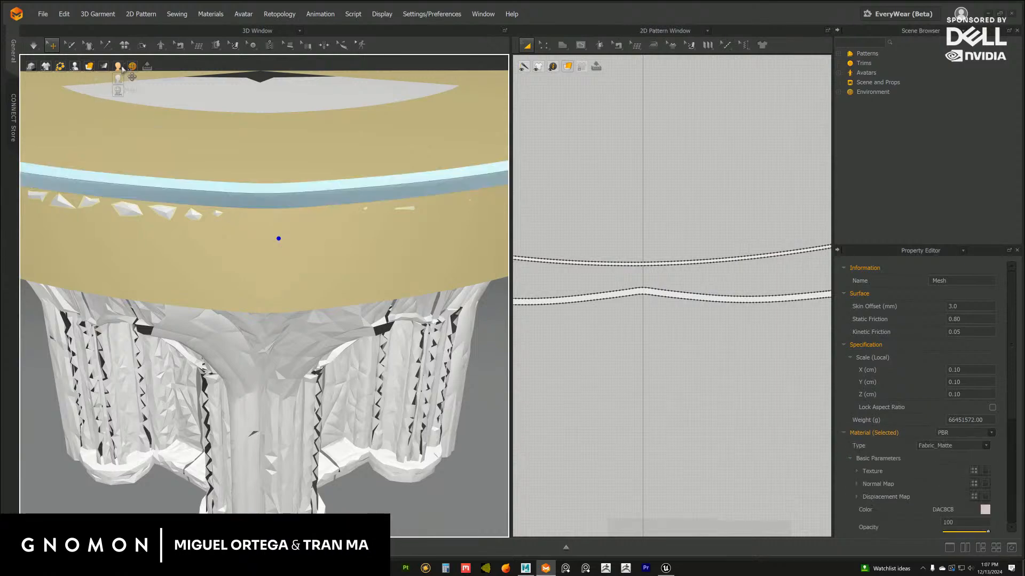
# Display the stage top and column body avatars as wireframe meshes
pyautogui.click(118, 91)
pyautogui.moveTo(279, 235); pyautogui.dragTo(256, 151, button='right')
pyautogui.click(266, 192)
pyautogui.scroll(2, 268, 214)
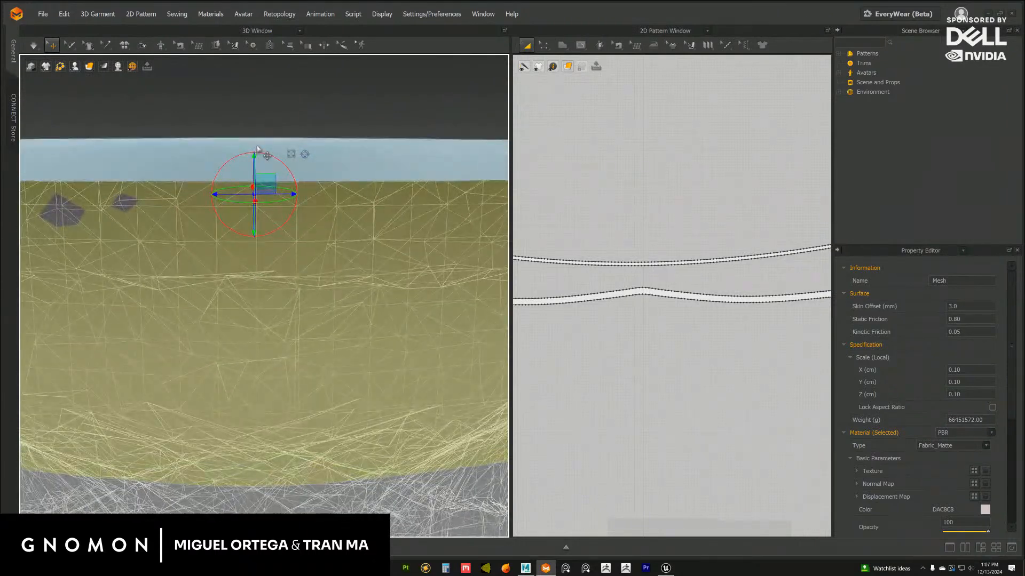
# Try placing the top strip's 2D pattern above the side band's pattern, and undo the move
pyautogui.click(257, 149)
pyautogui.scroll(5, 667, 297)
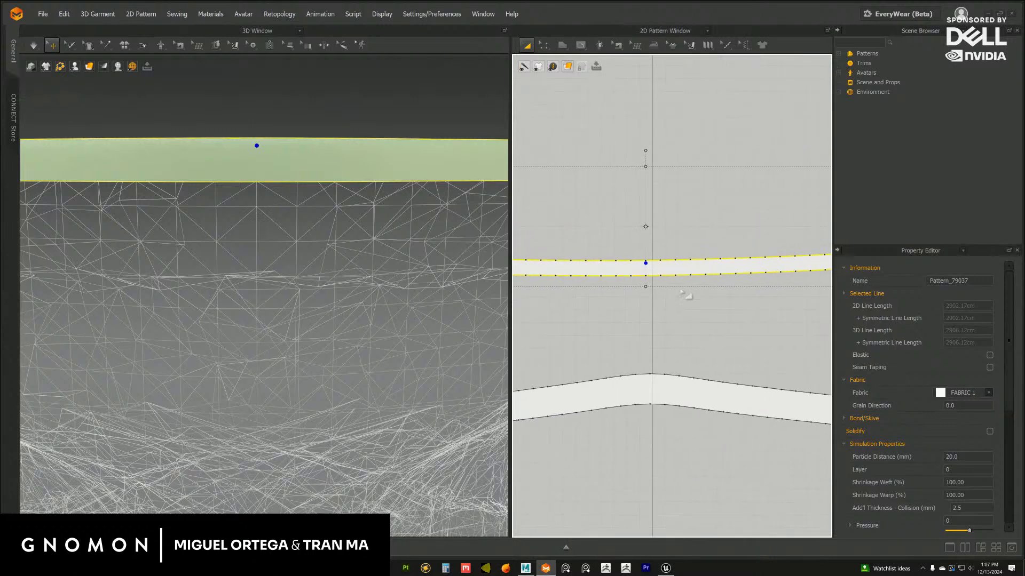
pyautogui.scroll(4, 678, 293)
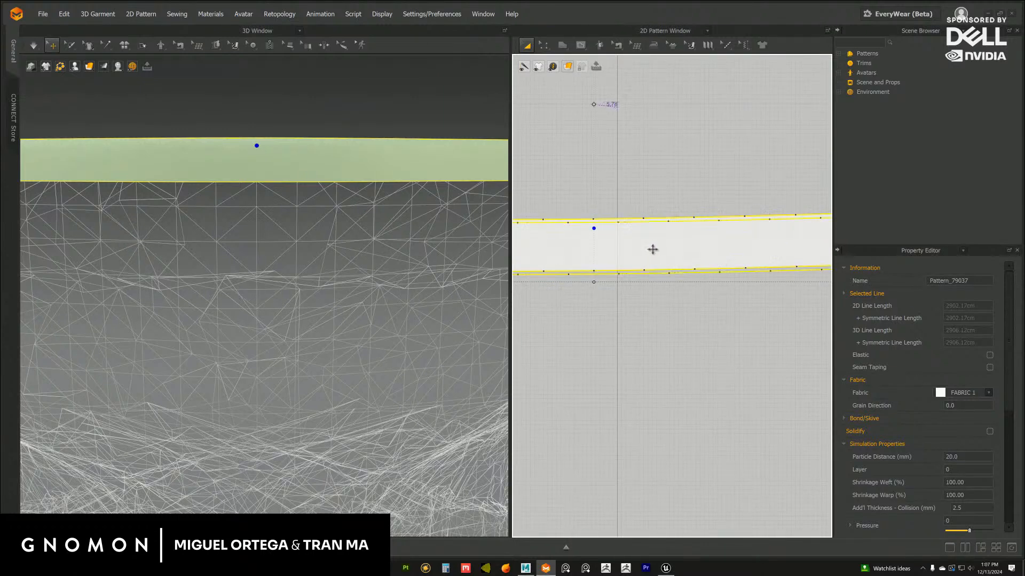
pyautogui.scroll(-5, 653, 251)
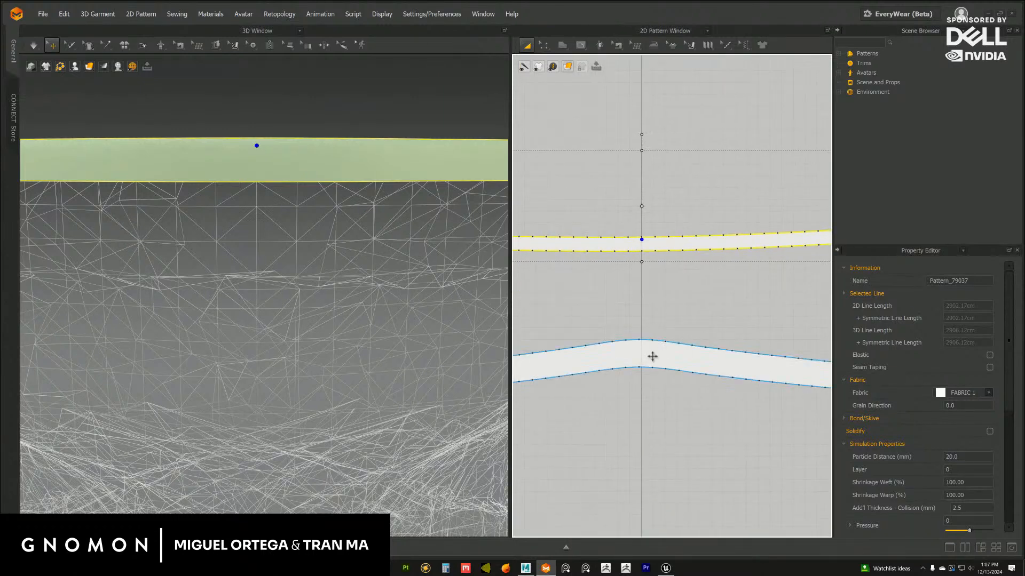
pyautogui.moveTo(652, 356); pyautogui.dragTo(646, 198)
pyautogui.scroll(-2, 654, 221)
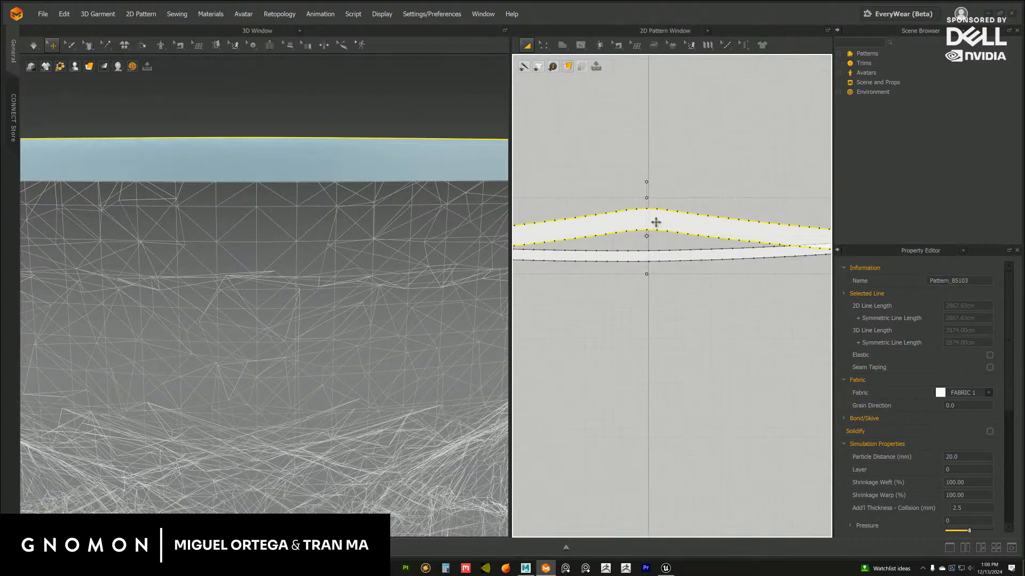
pyautogui.hotkey('ctrl', 'z')
pyautogui.hotkey('ctrl', 'z')
# Examine the top strip and side band against the wireframe stage and in the 2D workspace
pyautogui.moveTo(302, 205); pyautogui.dragTo(282, 188, button='right')
pyautogui.moveTo(344, 197); pyautogui.dragTo(329, 236, button='right')
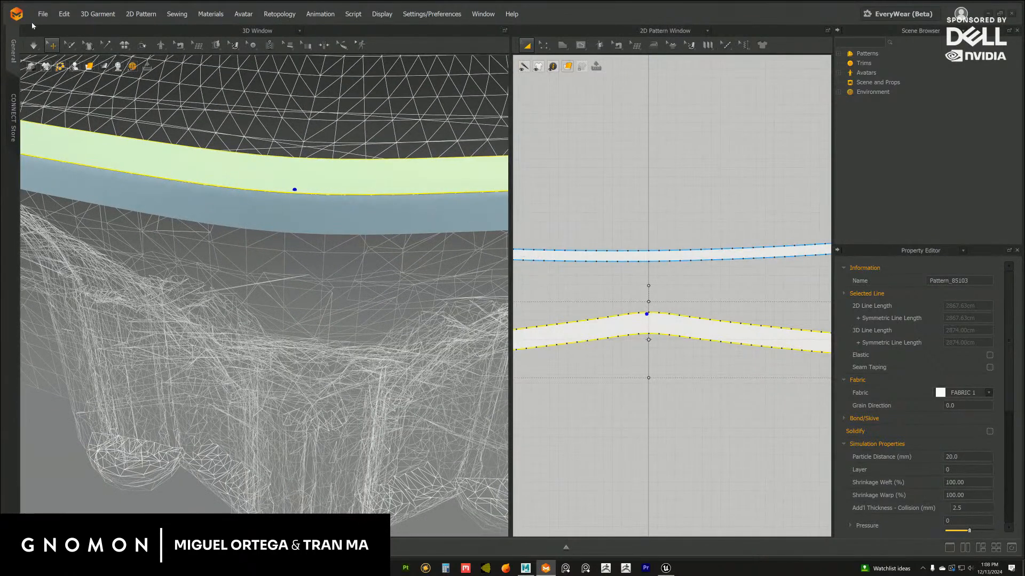
pyautogui.click(45, 18)
pyautogui.scroll(-5, 696, 317)
pyautogui.scroll(2, 617, 274)
pyautogui.moveTo(710, 336); pyautogui.dragTo(643, 288, button='middle')
pyautogui.moveTo(622, 248); pyautogui.dragTo(640, 283, button='middle')
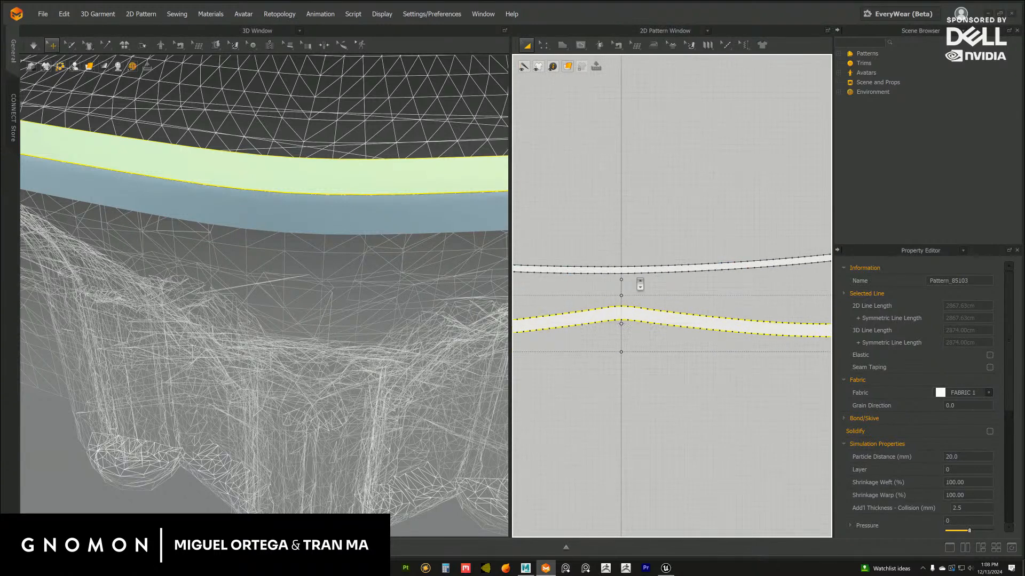
# Switch the stage top and column body avatars from the wireframe display to Textured Surface
pyautogui.click(567, 47)
pyautogui.click(582, 67)
pyautogui.scroll(-4, 357, 304)
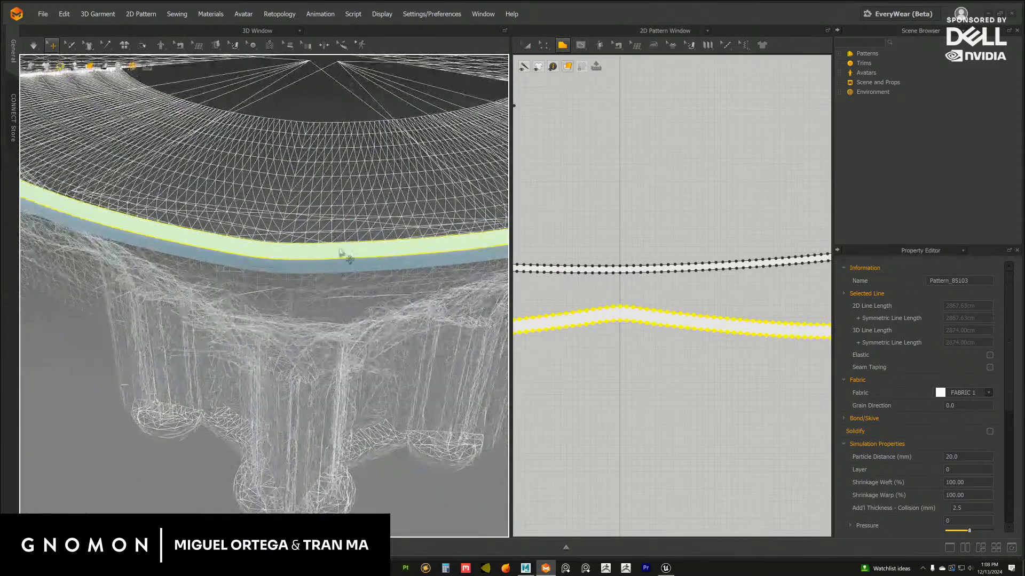
pyautogui.moveTo(345, 256)
pyautogui.mouseDown(button='right')
pyautogui.moveTo(351, 219)
pyautogui.moveTo(356, 249)
pyautogui.moveTo(370, 250)
pyautogui.moveTo(345, 258)
pyautogui.mouseUp(button='right')
pyautogui.scroll(-4, 418, 300)
pyautogui.click(118, 66)
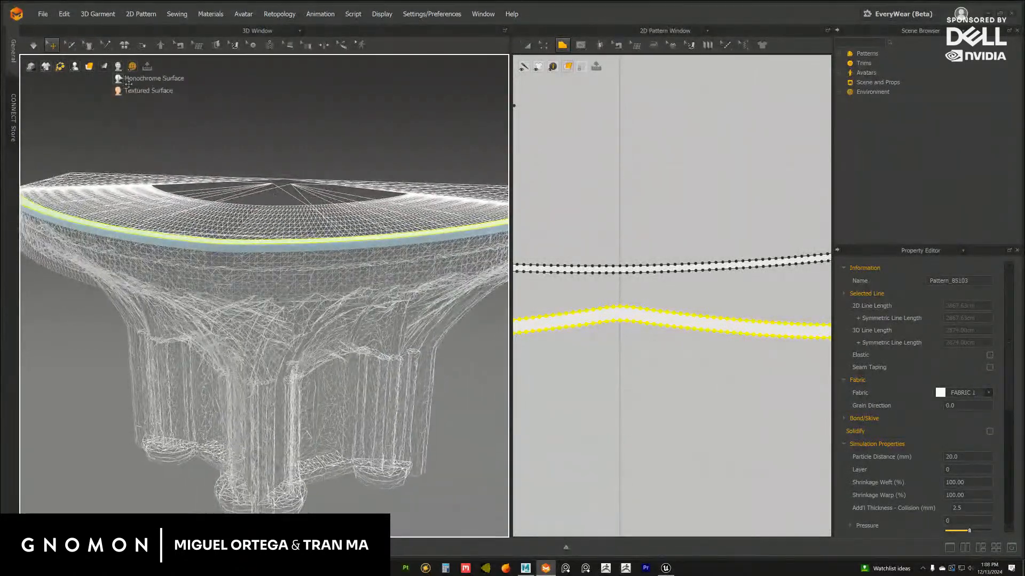
pyautogui.click(130, 92)
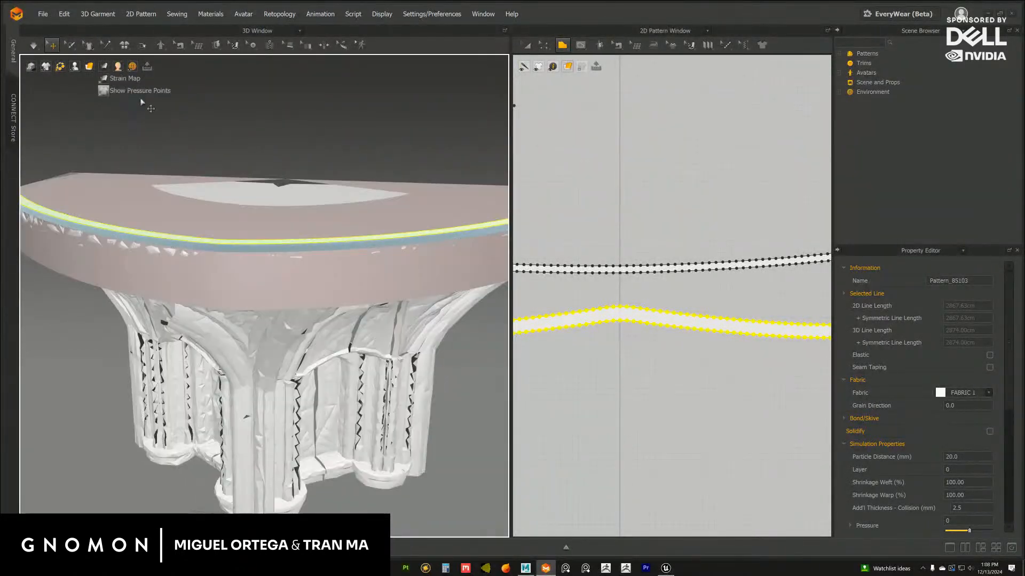
# Select the side band on the stage rim and examine its corresponding pattern near the centre line in the 2D workspace
pyautogui.click(219, 250)
pyautogui.moveTo(320, 259); pyautogui.dragTo(263, 335, button='right')
pyautogui.moveTo(298, 258); pyautogui.dragTo(301, 228, button='right')
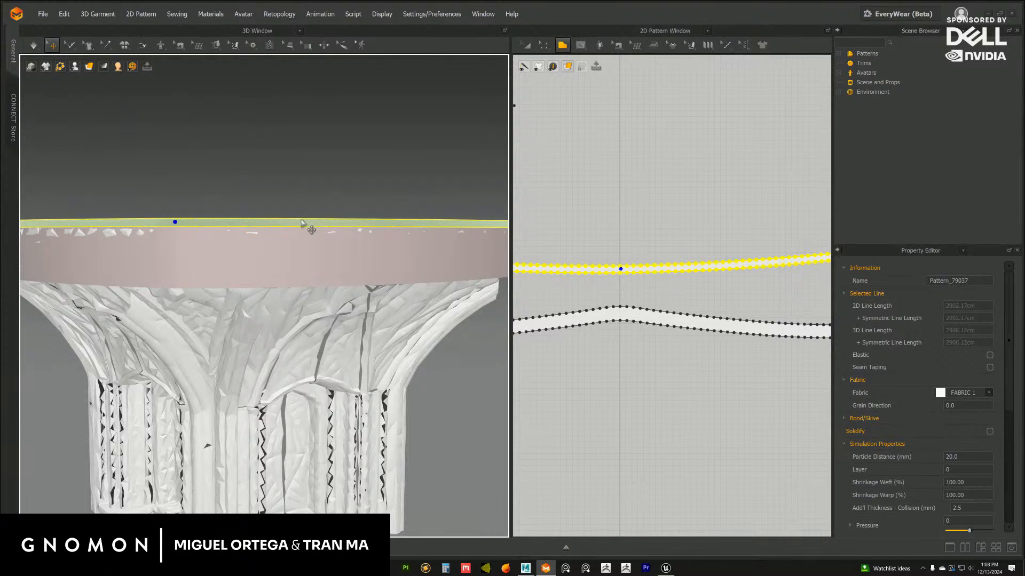
pyautogui.click(302, 223)
pyautogui.moveTo(717, 284); pyautogui.dragTo(686, 291, button='middle')
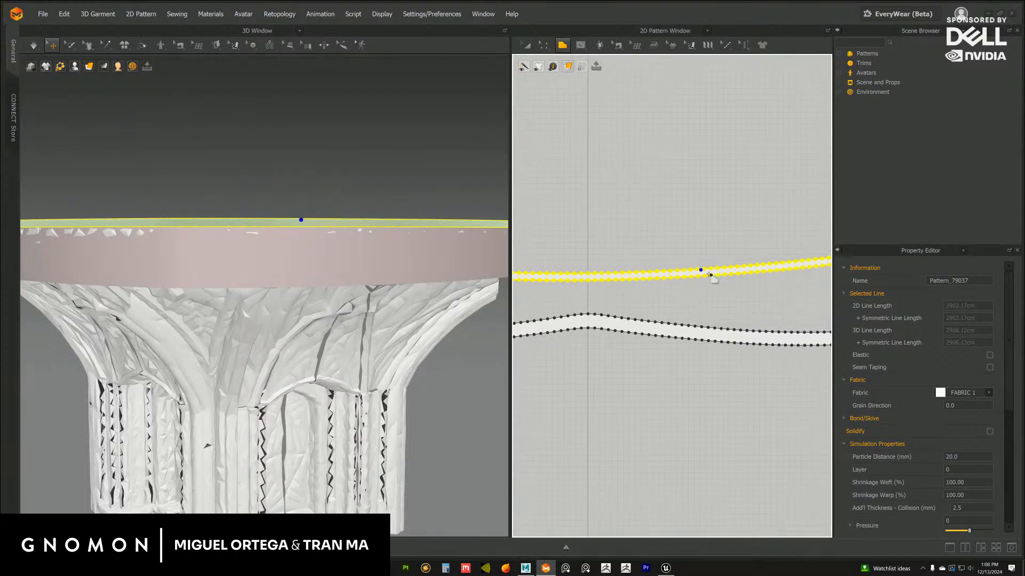
pyautogui.moveTo(318, 229); pyautogui.dragTo(314, 247, button='right')
pyautogui.moveTo(627, 292); pyautogui.dragTo(588, 276, button='middle')
pyautogui.scroll(3, 654, 321)
pyautogui.scroll(2, 650, 303)
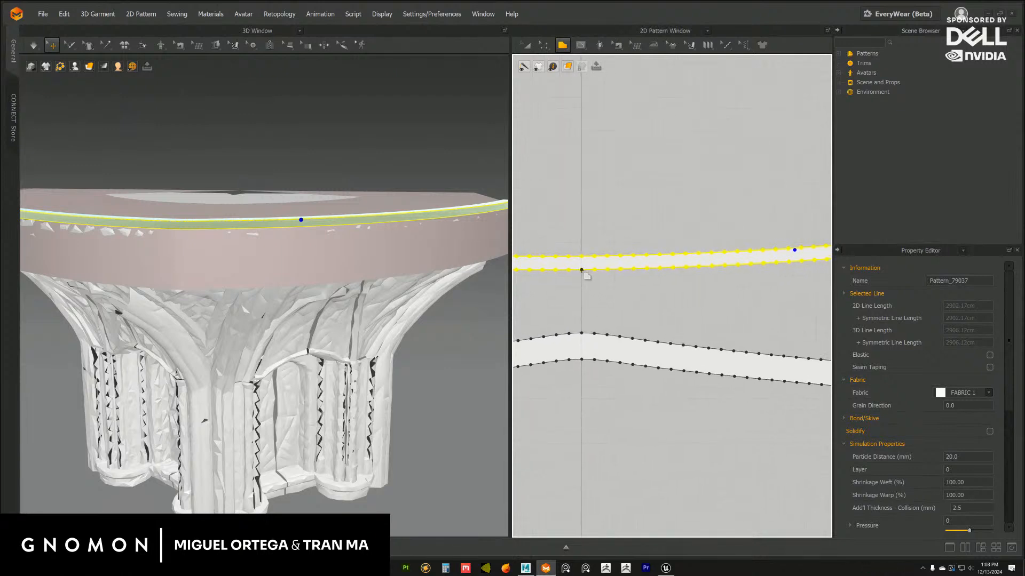
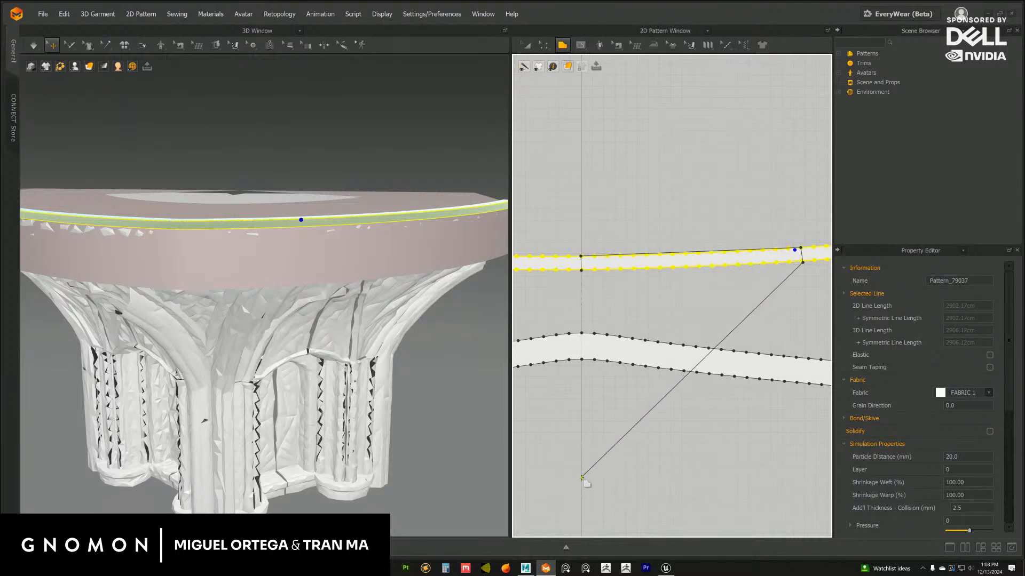
# Finish drawing the triangular flag pattern from the side band's outline down to a tip on the centre line
pyautogui.click(582, 478)
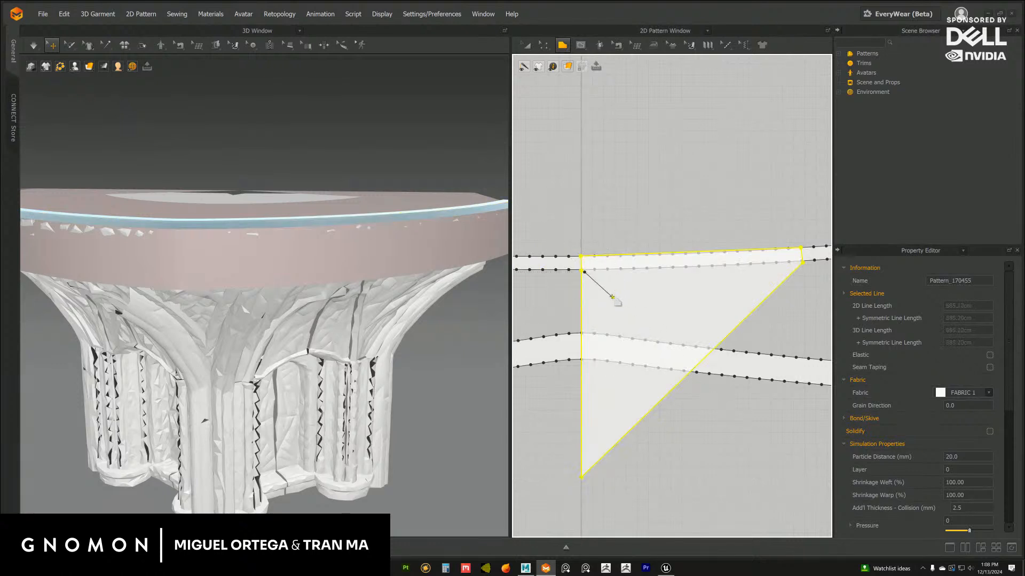
pyautogui.rightClick(596, 270)
pyautogui.click(483, 322)
pyautogui.press('a')
# Try moving the triangular flag pattern below both strips in the 2D workspace, and undo the move
pyautogui.scroll(-5, 651, 246)
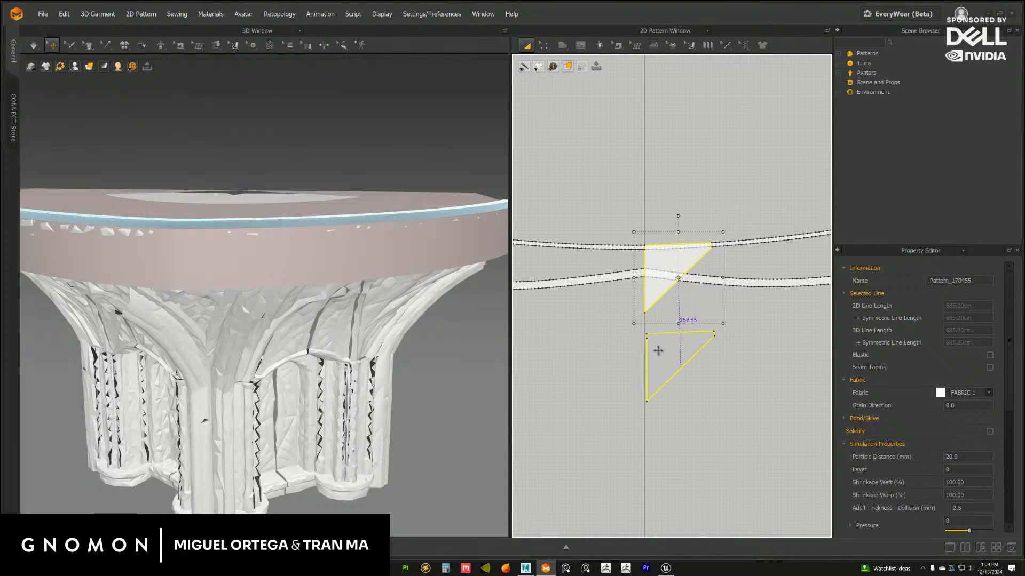
pyautogui.moveTo(658, 351); pyautogui.dragTo(658, 351)
pyautogui.scroll(-5, 287, 213)
pyautogui.moveTo(273, 187)
pyautogui.mouseDown(button='right')
pyautogui.moveTo(280, 197)
pyautogui.moveTo(272, 189)
pyautogui.moveTo(291, 184)
pyautogui.moveTo(335, 208)
pyautogui.moveTo(283, 182)
pyautogui.mouseUp(button='right')
pyautogui.hotkey('ctrl', 'z')
# Rotate the triangular flag and lower it in the 3D scene to hang upright in front of the stage rim's centre
pyautogui.click(249, 159)
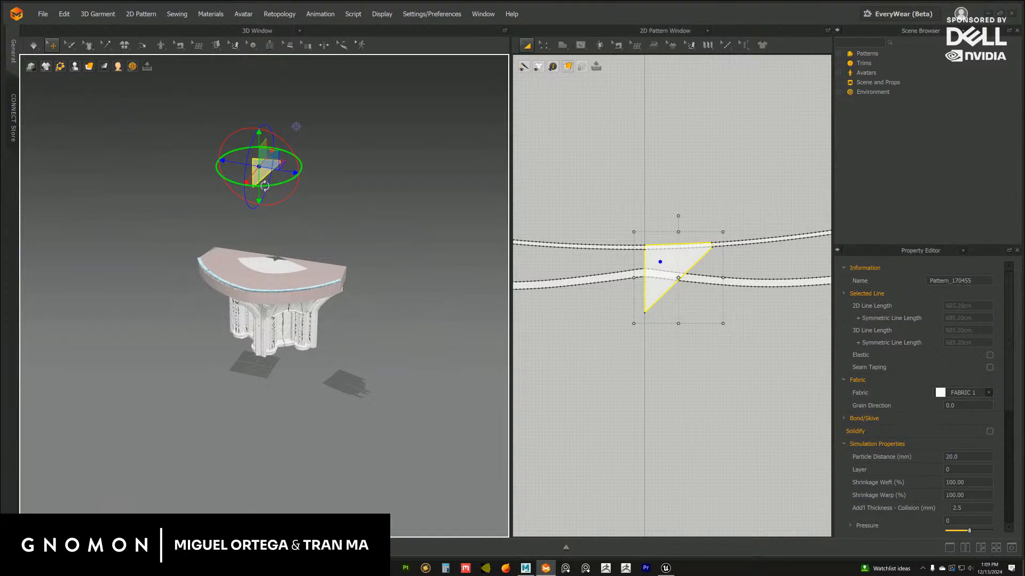
pyautogui.moveTo(264, 186); pyautogui.dragTo(275, 184, button='right')
pyautogui.moveTo(287, 139); pyautogui.dragTo(268, 143, button='right')
pyautogui.moveTo(260, 140); pyautogui.dragTo(269, 272)
pyautogui.scroll(6, 249, 309)
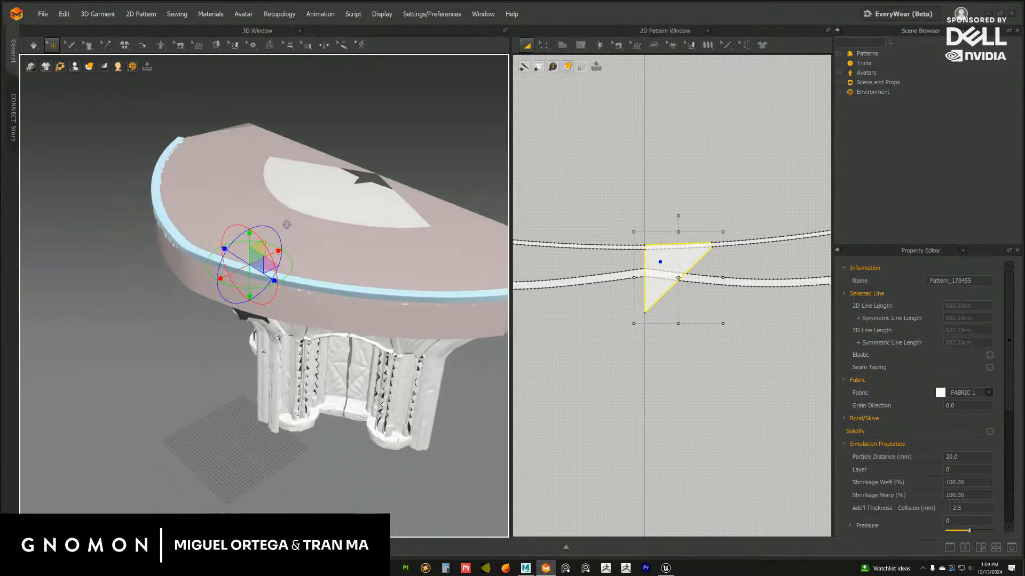
pyautogui.moveTo(277, 244); pyautogui.dragTo(210, 271)
pyautogui.moveTo(277, 285); pyautogui.dragTo(220, 228, button='right')
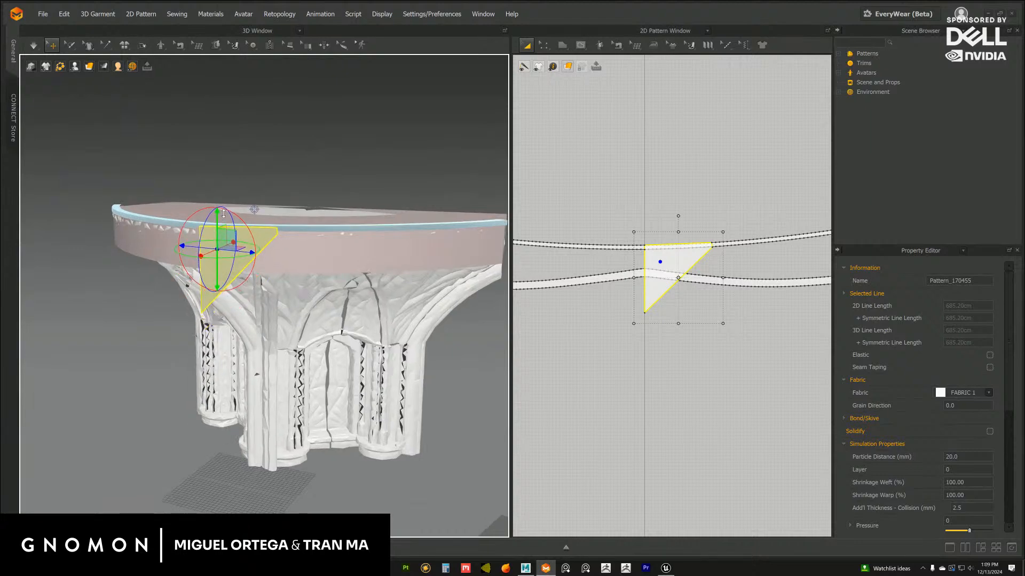
pyautogui.moveTo(299, 239); pyautogui.dragTo(293, 273, button='right')
pyautogui.moveTo(282, 269)
pyautogui.mouseDown()
pyautogui.moveTo(306, 269)
pyautogui.moveTo(292, 269)
pyautogui.mouseUp()
# Widen the 2D workspace to give the flag pattern more editing room
pyautogui.moveTo(714, 306); pyautogui.dragTo(716, 320, button='middle')
pyautogui.scroll(5, 663, 291)
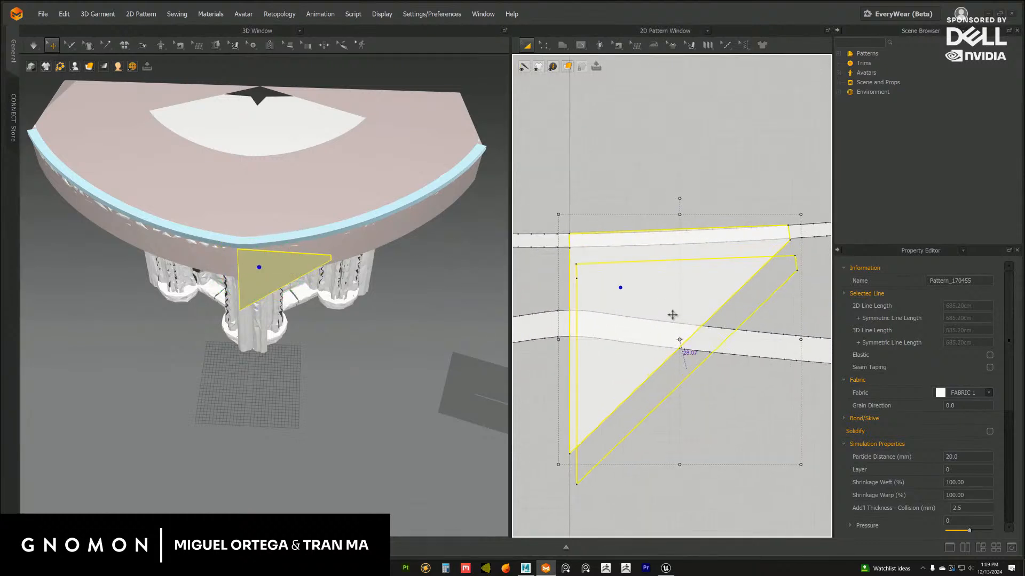
pyautogui.scroll(2, 644, 266)
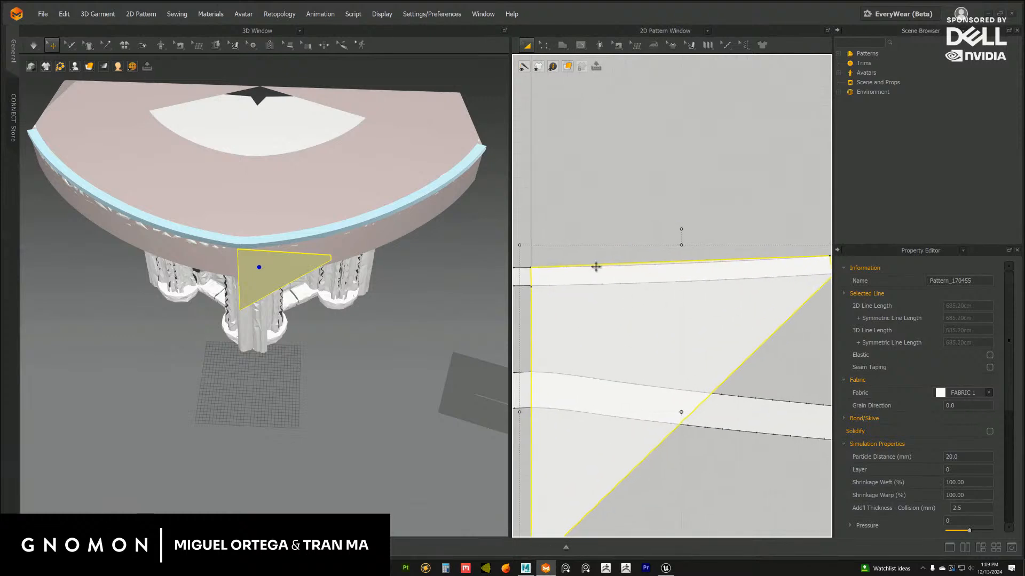
pyautogui.moveTo(510, 264); pyautogui.dragTo(423, 263)
pyautogui.scroll(-3, 517, 307)
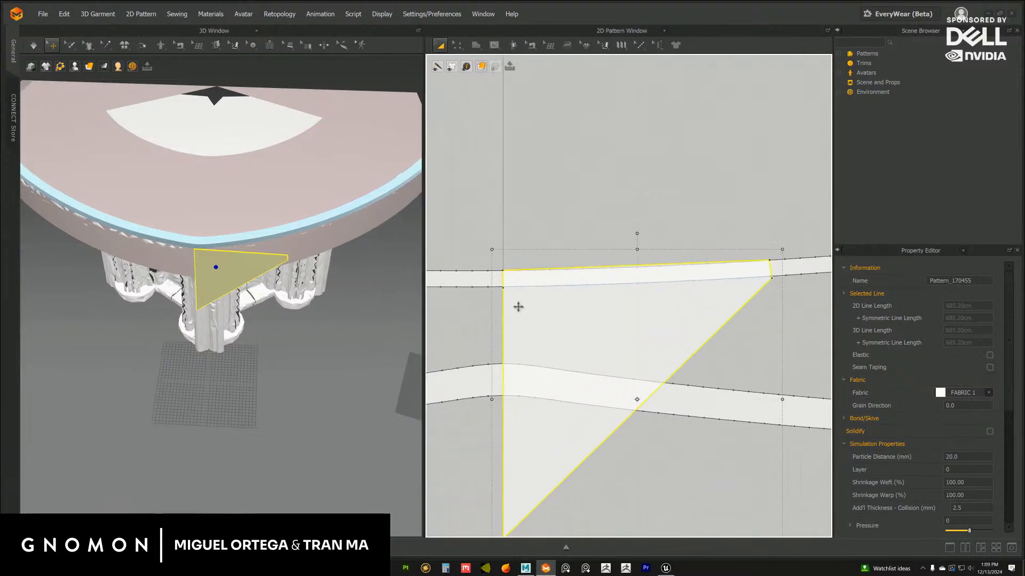
# Align the flag pattern's upper inner corner with the centre line and delete the extra point below it
pyautogui.scroll(1, 518, 307)
pyautogui.moveTo(536, 315); pyautogui.dragTo(550, 341, button='middle')
pyautogui.press('z')
pyautogui.scroll(3, 587, 283)
pyautogui.scroll(2, 550, 341)
pyautogui.click(528, 323)
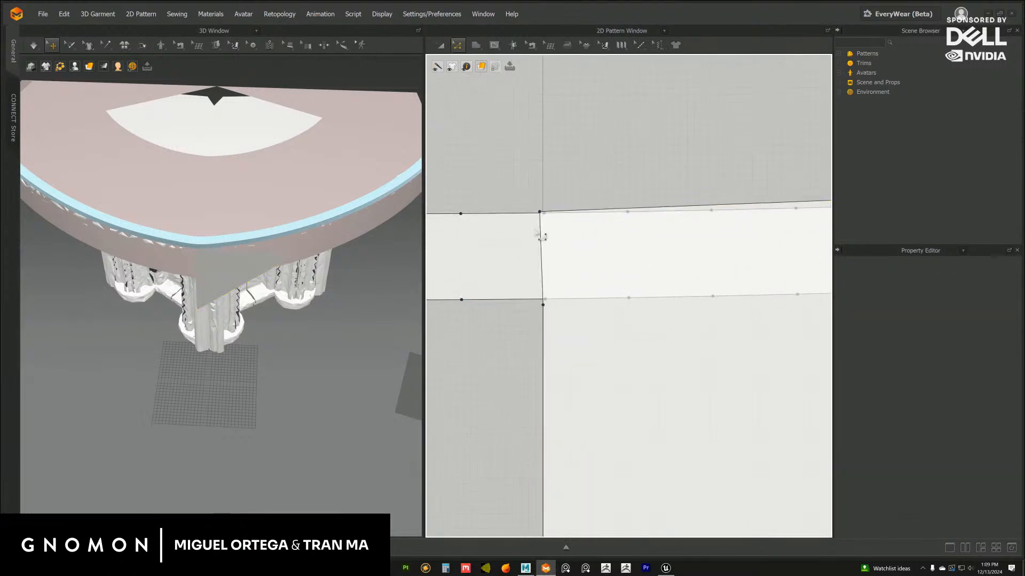
pyautogui.moveTo(556, 213); pyautogui.dragTo(557, 206)
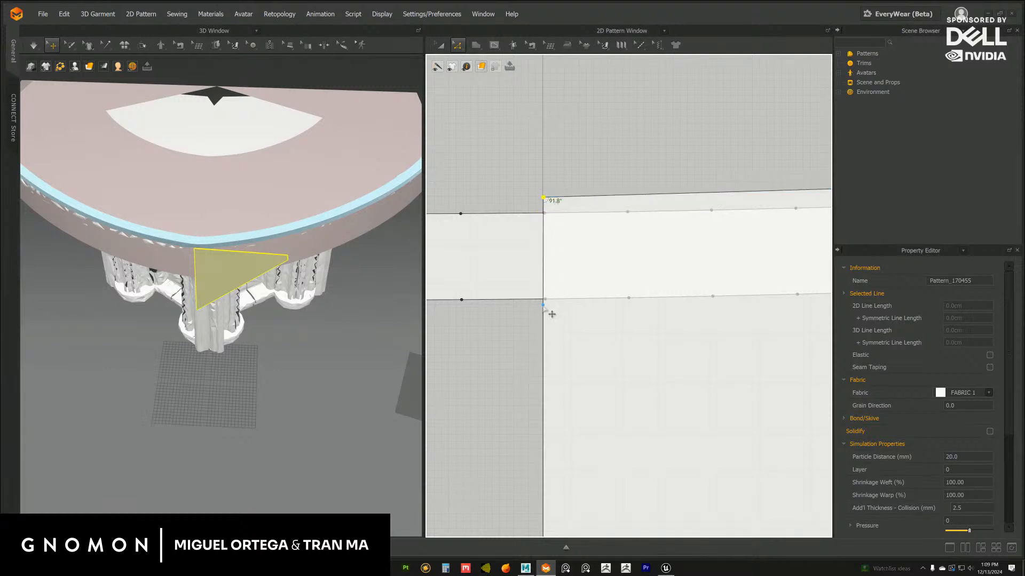
pyautogui.press('Delete')
# Place the flag pattern's bottom tip exactly on the centre line
pyautogui.scroll(-4, 590, 403)
pyautogui.moveTo(549, 404); pyautogui.dragTo(545, 208, button='middle')
pyautogui.moveTo(561, 475); pyautogui.dragTo(592, 250, button='middle')
pyautogui.scroll(2, 639, 435)
pyautogui.scroll(4, 640, 405)
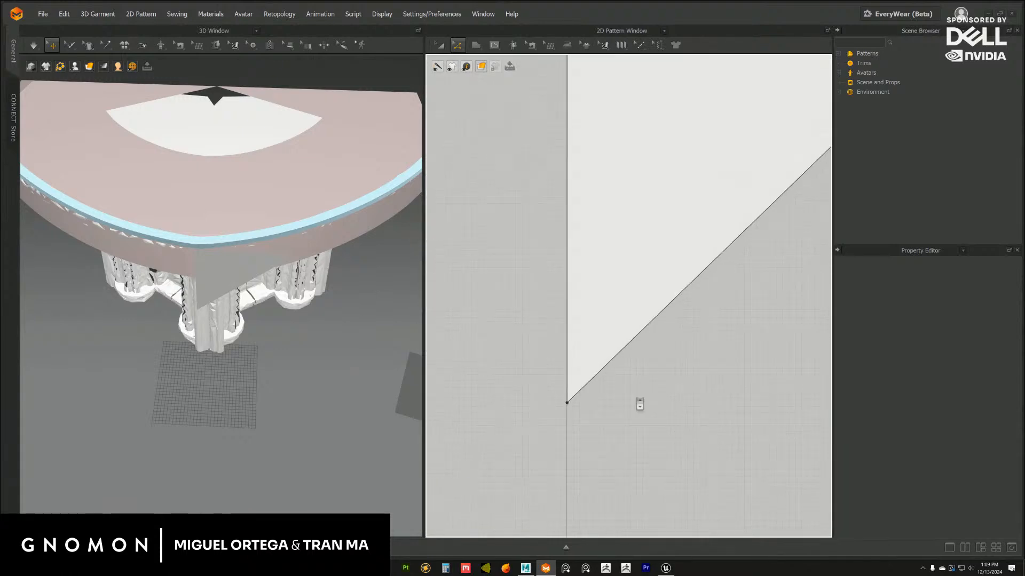
pyautogui.moveTo(523, 379); pyautogui.dragTo(569, 346, button='middle')
pyautogui.click(577, 370)
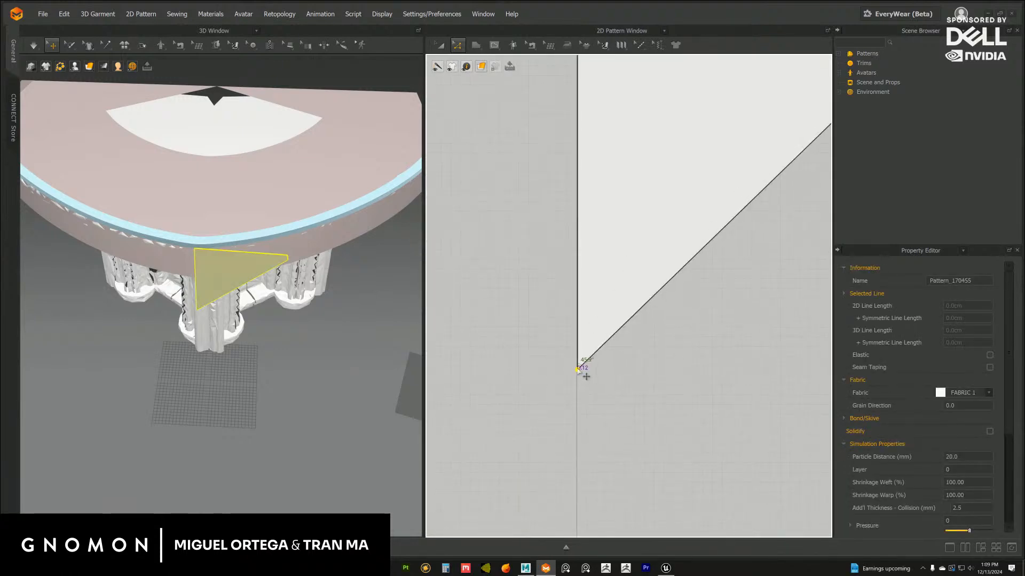
pyautogui.moveTo(578, 371); pyautogui.dragTo(577, 371)
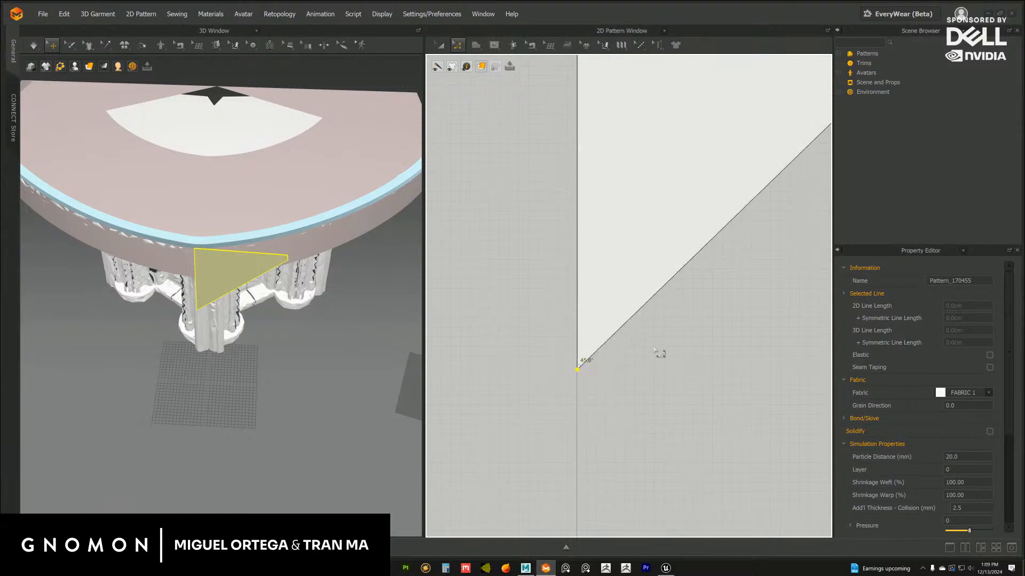
# Lower the flag pattern's upper inner corner onto the strip's upper edge at the centre line
pyautogui.scroll(-3, 660, 352)
pyautogui.moveTo(593, 304); pyautogui.dragTo(532, 426, button='middle')
pyautogui.scroll(-3, 539, 395)
pyautogui.moveTo(570, 288); pyautogui.dragTo(526, 386, button='middle')
pyautogui.scroll(-2, 566, 298)
pyautogui.scroll(4, 539, 315)
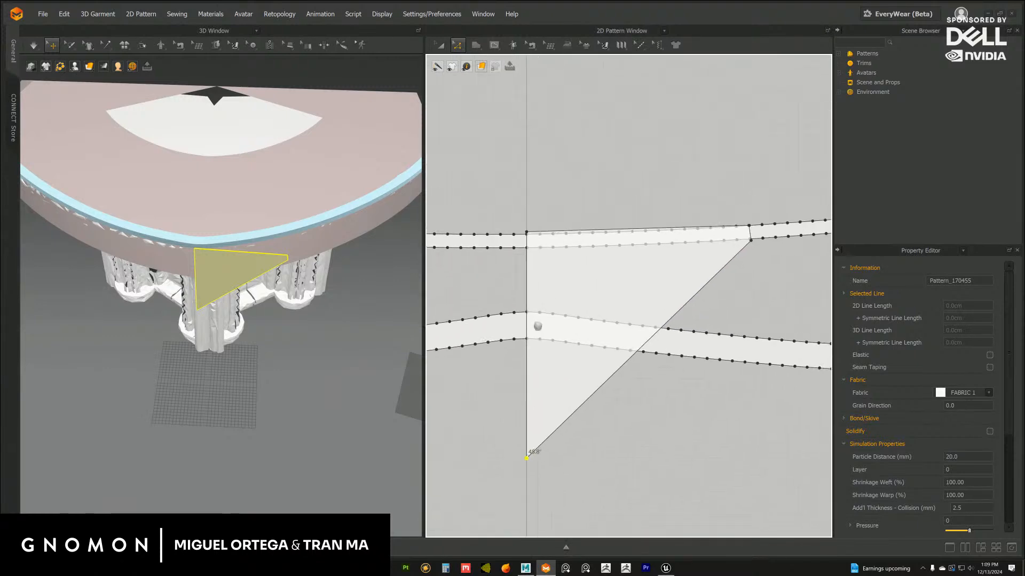
pyautogui.scroll(4, 641, 363)
pyautogui.scroll(1, 640, 358)
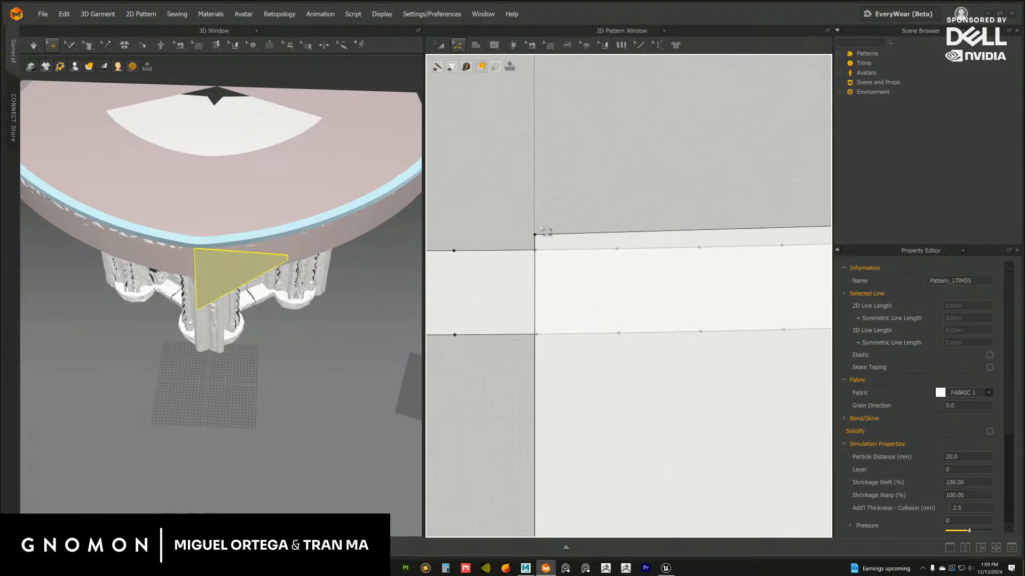
pyautogui.click(538, 226)
pyautogui.moveTo(534, 235); pyautogui.dragTo(545, 259)
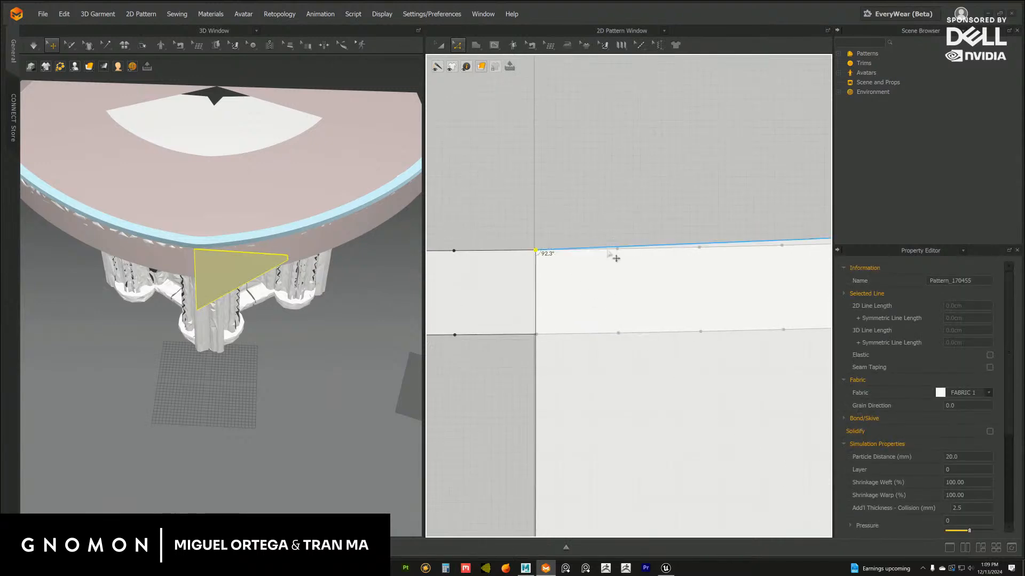
# Curve the flag pattern's upper edge to follow the strip's upper outline, about 196 cm long
pyautogui.scroll(-4, 606, 281)
pyautogui.scroll(-1, 552, 312)
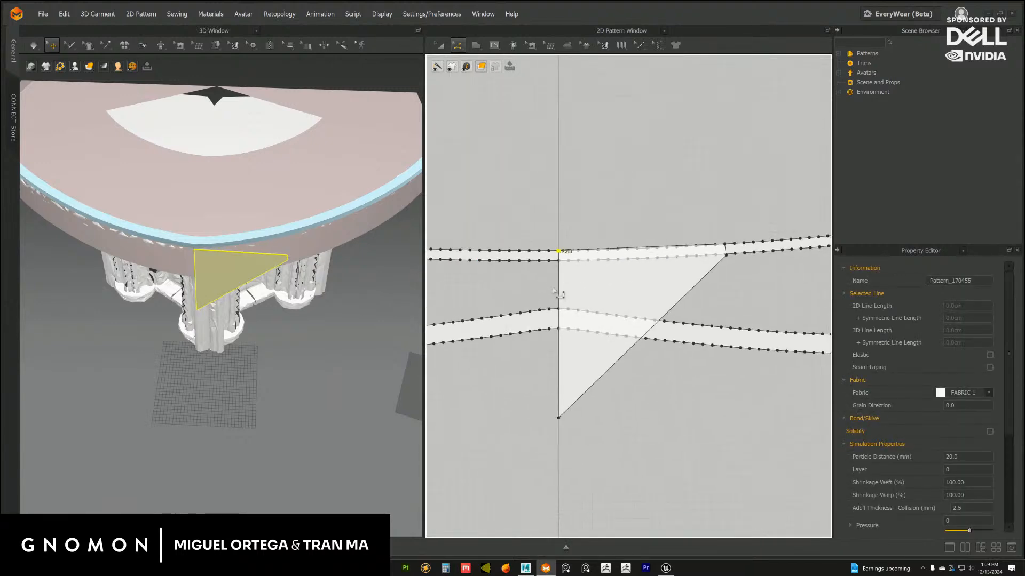
pyautogui.scroll(4, 630, 262)
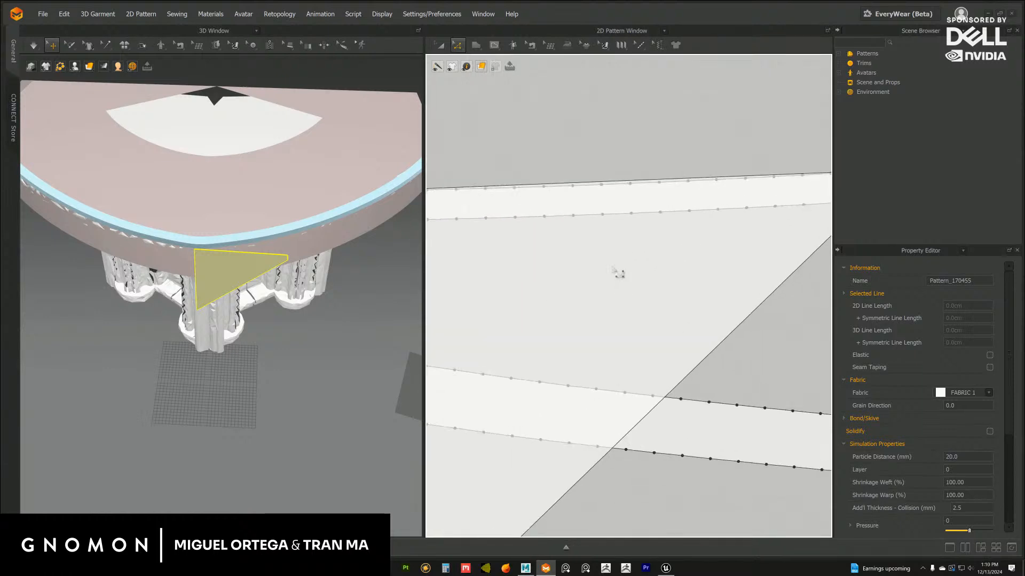
pyautogui.scroll(-2, 638, 222)
pyautogui.click(631, 212)
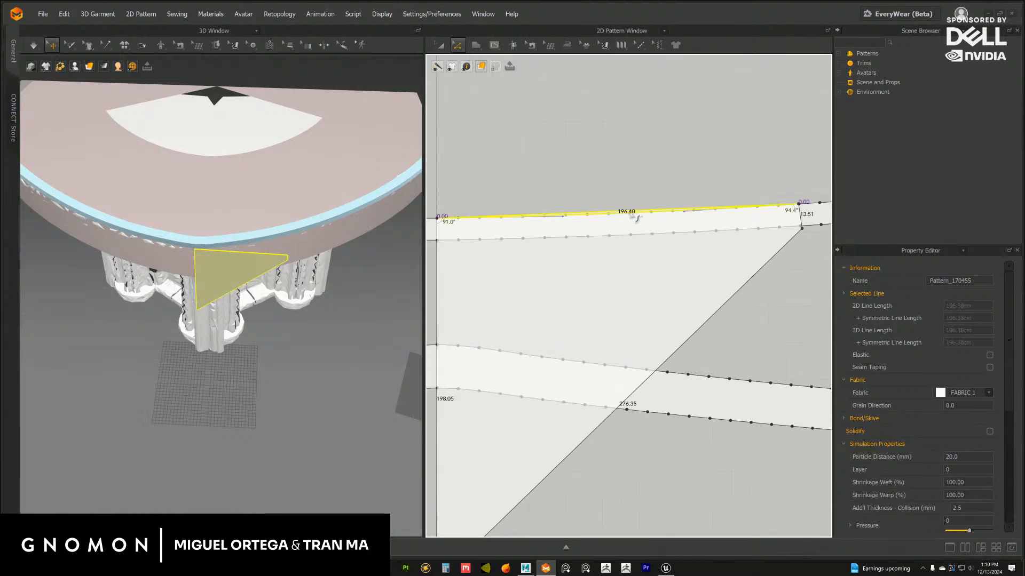
pyautogui.scroll(-1, 634, 246)
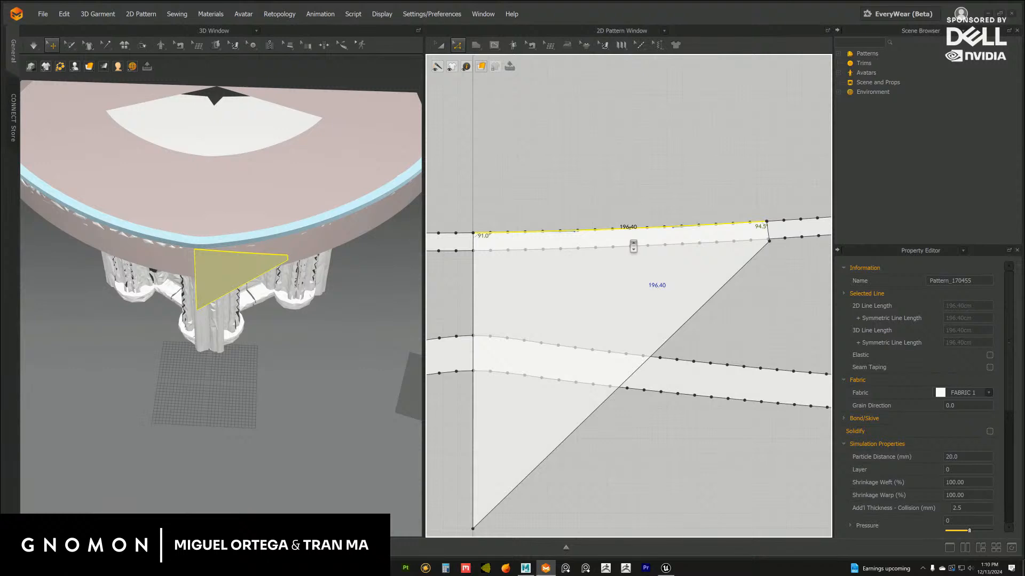
# Move the flag pattern below both strips in the 2D workspace, keeping its straight side along the centre line
pyautogui.scroll(-4, 633, 246)
pyautogui.press('a')
pyautogui.keyDown('shift'); pyautogui.moveTo(585, 209); pyautogui.dragTo(582, 366); pyautogui.keyUp('shift')
pyautogui.click(540, 407)
# Realign the moved flag pattern's bottom tip to the centre line
pyautogui.scroll(5, 541, 416)
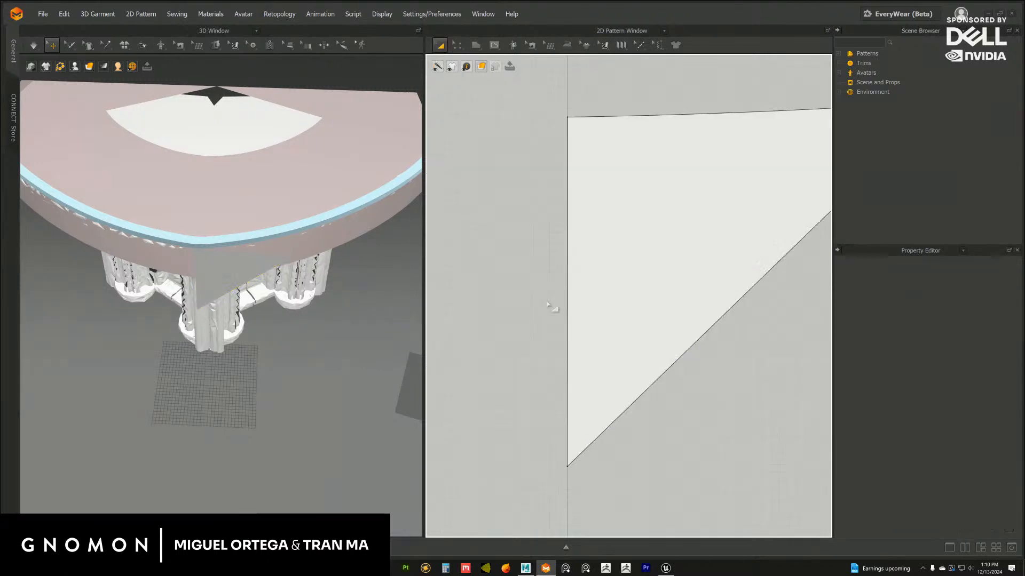
pyautogui.moveTo(536, 212); pyautogui.dragTo(549, 156, button='middle')
pyautogui.click(458, 45)
pyautogui.moveTo(617, 445); pyautogui.dragTo(646, 385, button='middle')
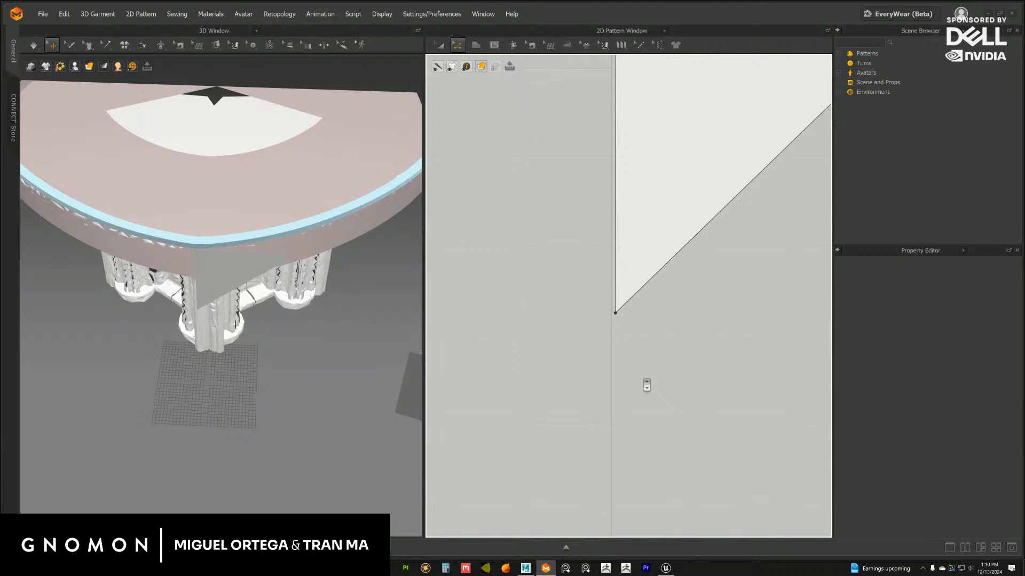
pyautogui.click(617, 314)
pyautogui.moveTo(611, 313); pyautogui.dragTo(612, 314)
pyautogui.moveTo(661, 321); pyautogui.dragTo(665, 311, button='middle')
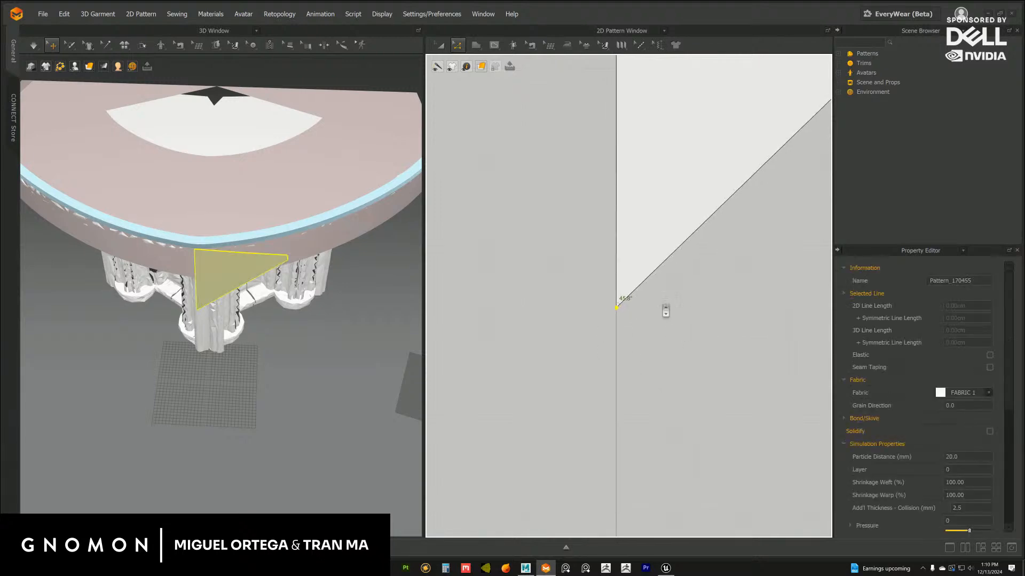
# Realign the moved flag pattern's upper inner corner to the centre line
pyautogui.moveTo(648, 107)
pyautogui.mouseDown(button='middle')
pyautogui.moveTo(607, 359)
pyautogui.moveTo(617, 352)
pyautogui.mouseUp(button='middle')
pyautogui.moveTo(529, 203); pyautogui.dragTo(547, 408, button='middle')
pyautogui.moveTo(544, 224); pyautogui.dragTo(564, 434, button='middle')
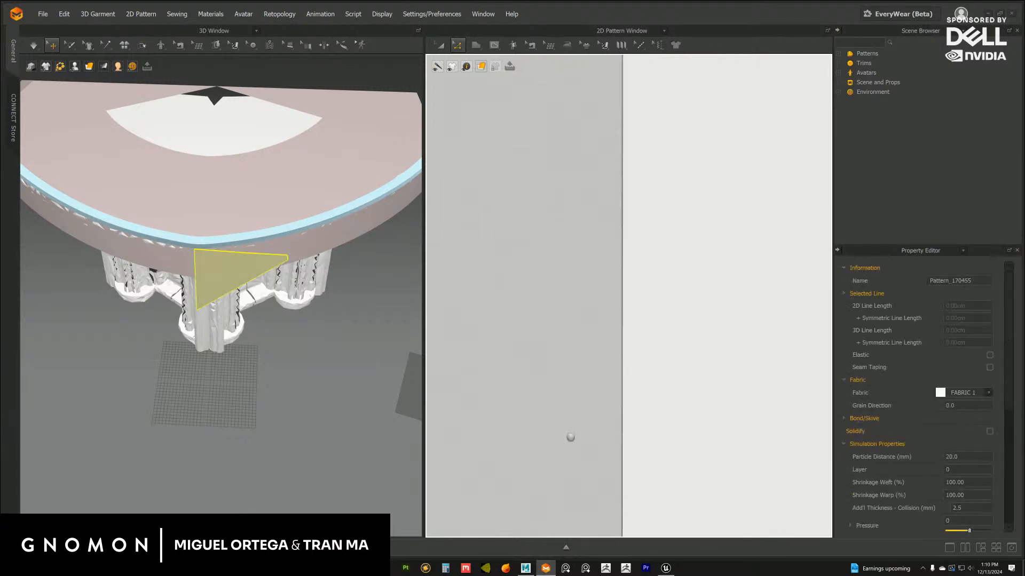
pyautogui.moveTo(594, 214); pyautogui.dragTo(575, 403, button='middle')
pyautogui.moveTo(618, 160)
pyautogui.mouseDown(button='middle')
pyautogui.moveTo(594, 284)
pyautogui.moveTo(599, 350)
pyautogui.mouseUp(button='middle')
pyautogui.moveTo(561, 235); pyautogui.dragTo(581, 442, button='middle')
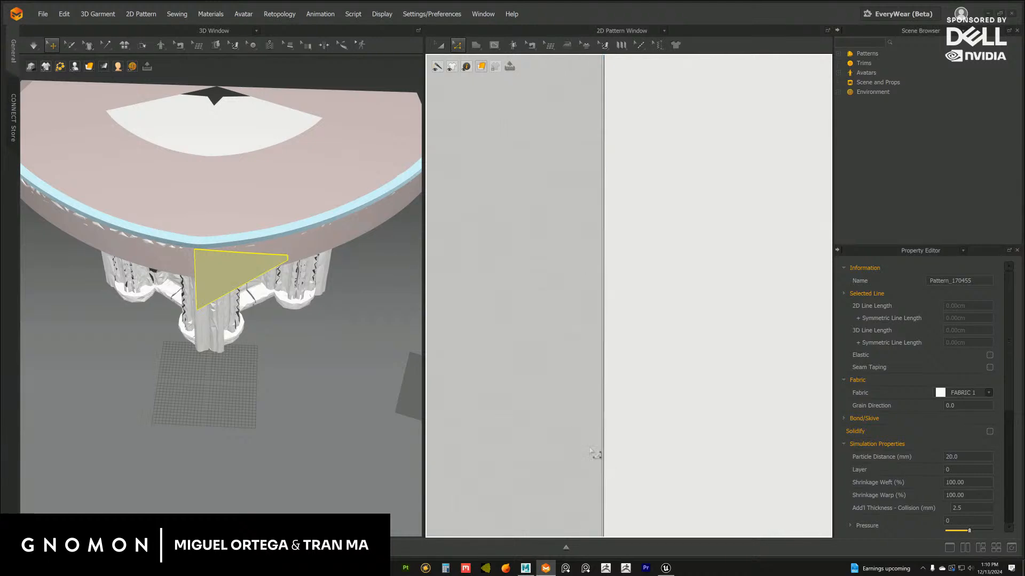
pyautogui.moveTo(591, 298); pyautogui.dragTo(598, 497, button='middle')
pyautogui.moveTo(672, 288); pyautogui.dragTo(682, 448, button='middle')
pyautogui.moveTo(665, 138); pyautogui.dragTo(627, 264, button='middle')
pyautogui.moveTo(566, 139)
pyautogui.mouseDown(button='middle')
pyautogui.moveTo(629, 326)
pyautogui.moveTo(618, 325)
pyautogui.moveTo(611, 296)
pyautogui.mouseUp(button='middle')
pyautogui.moveTo(568, 219); pyautogui.dragTo(559, 219)
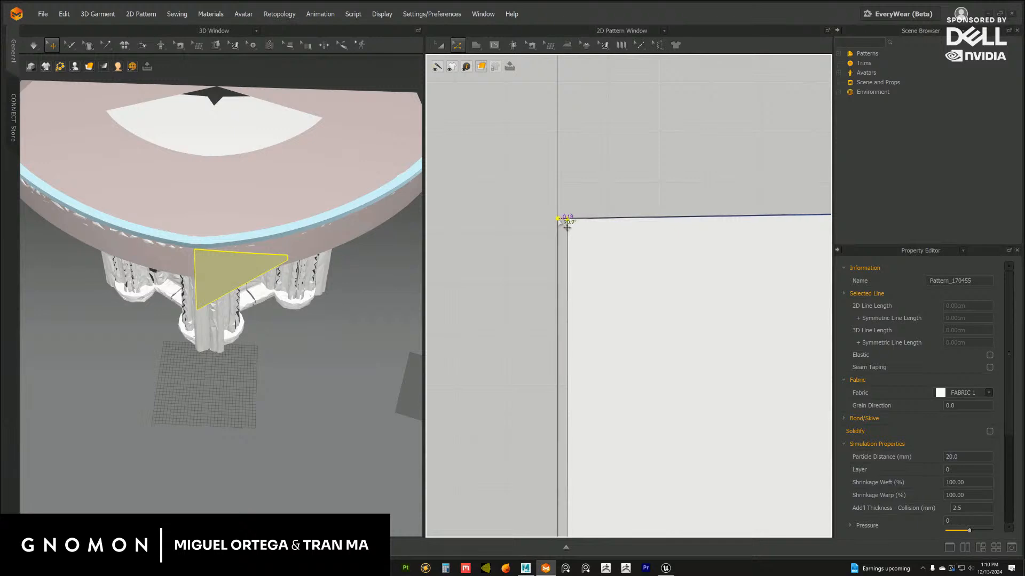
# Clone the flag pattern as a Symmetric Pattern (with Sewing), placing the mirrored half across the centre line
pyautogui.scroll(-6, 480, 320)
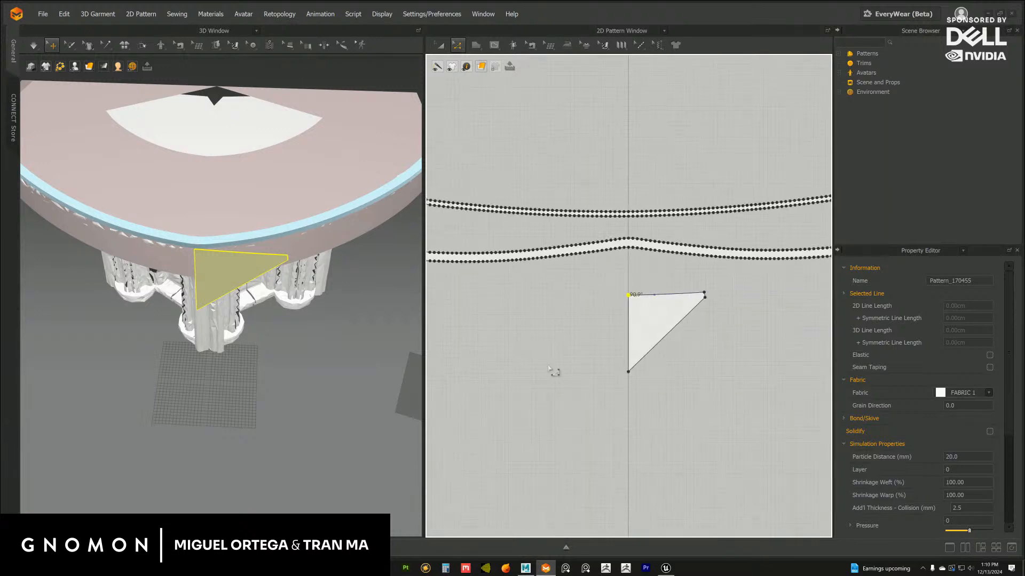
pyautogui.scroll(6, 570, 332)
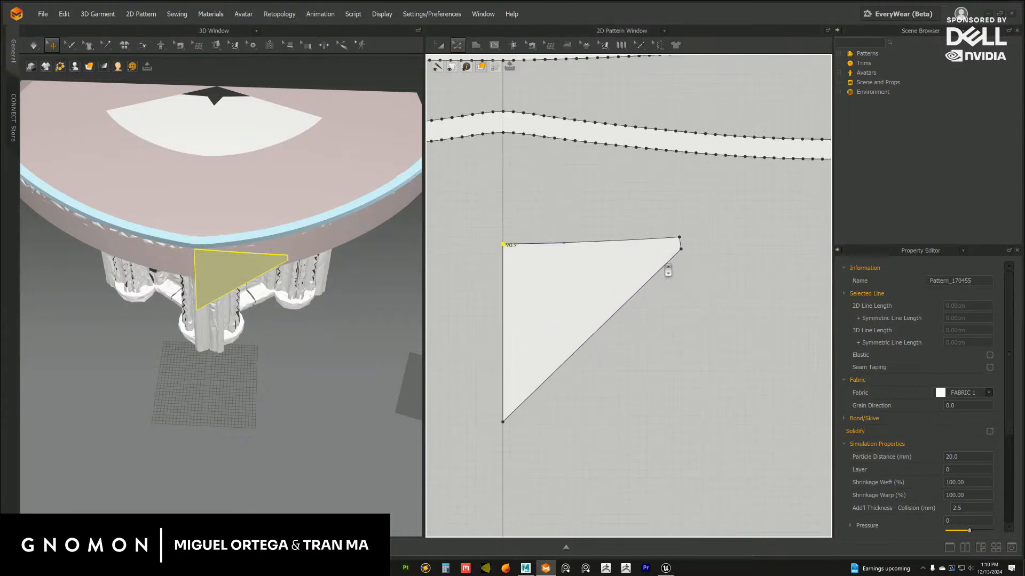
pyautogui.moveTo(330, 318); pyautogui.dragTo(304, 294, button='right')
pyautogui.scroll(-5, 602, 258)
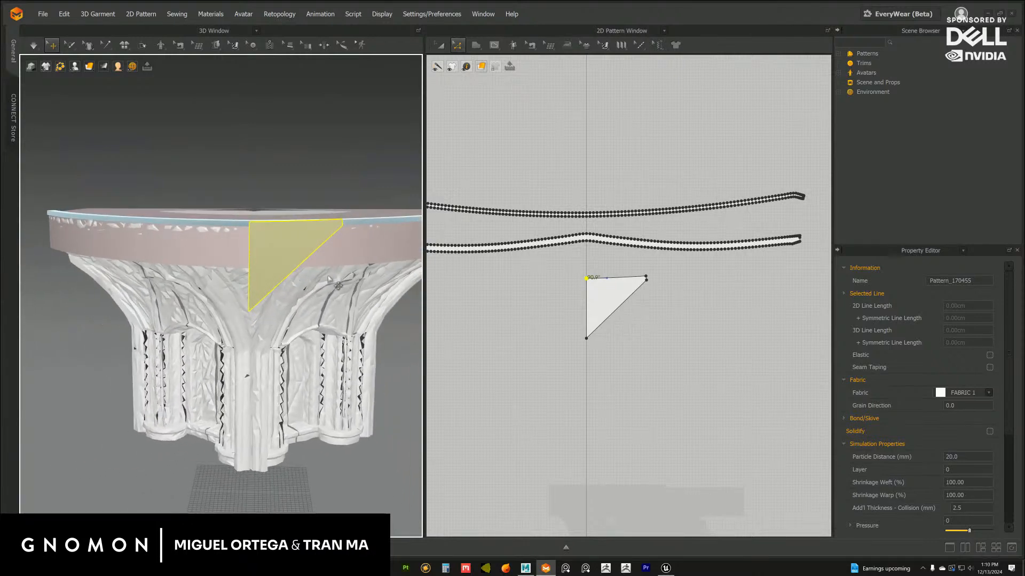
pyautogui.scroll(-2, 598, 300)
pyautogui.moveTo(597, 300); pyautogui.dragTo(596, 330, button='middle')
pyautogui.click(440, 47)
pyautogui.scroll(5, 622, 289)
pyautogui.rightClick(605, 259)
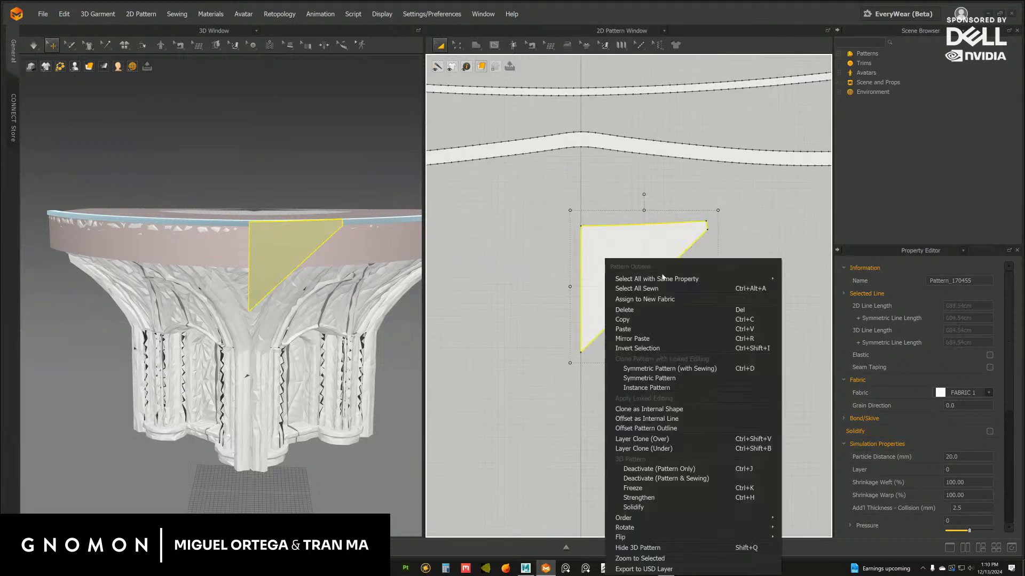
pyautogui.click(668, 373)
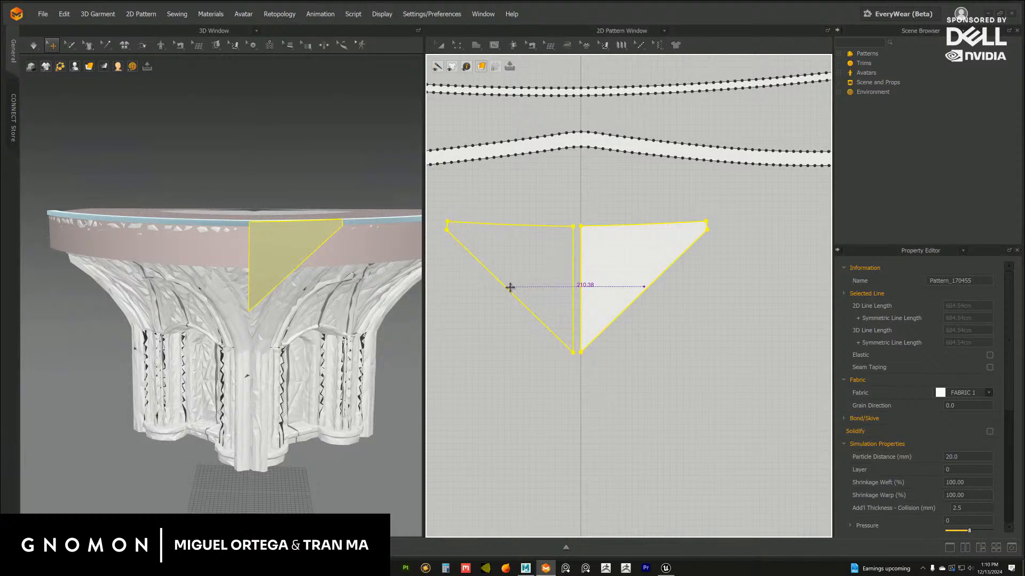
pyautogui.click(510, 287)
# Move the mirrored flag half from the stage top to the front of the stage rim in the 3D scene
pyautogui.moveTo(284, 293); pyautogui.dragTo(235, 312, button='right')
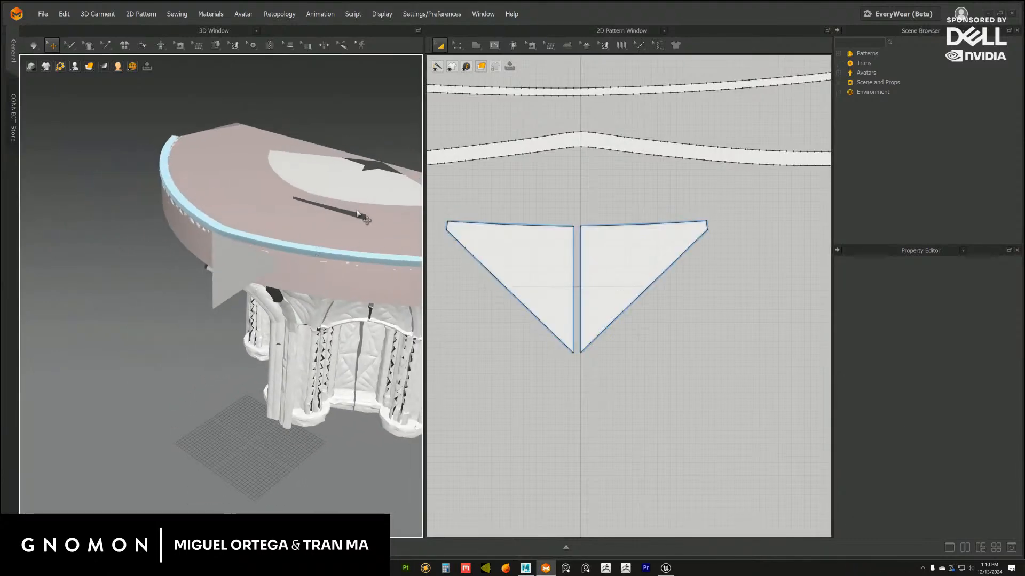
pyautogui.click(362, 218)
pyautogui.moveTo(354, 250); pyautogui.dragTo(349, 250, button='right')
pyautogui.click(359, 215)
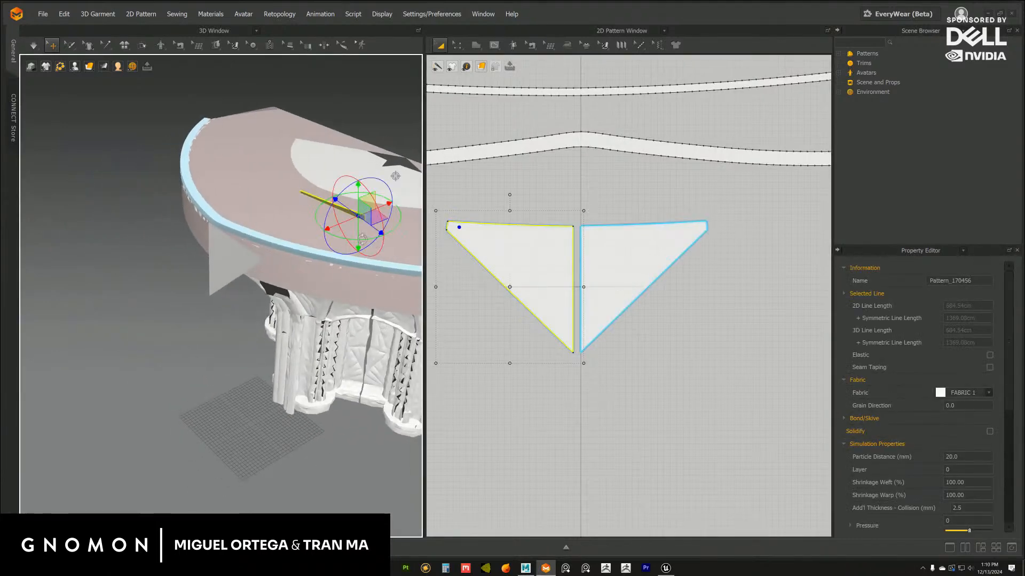
pyautogui.moveTo(380, 212); pyautogui.dragTo(364, 215, button='right')
pyautogui.moveTo(363, 214); pyautogui.dragTo(211, 256)
pyautogui.moveTo(213, 275); pyautogui.dragTo(289, 272, button='right')
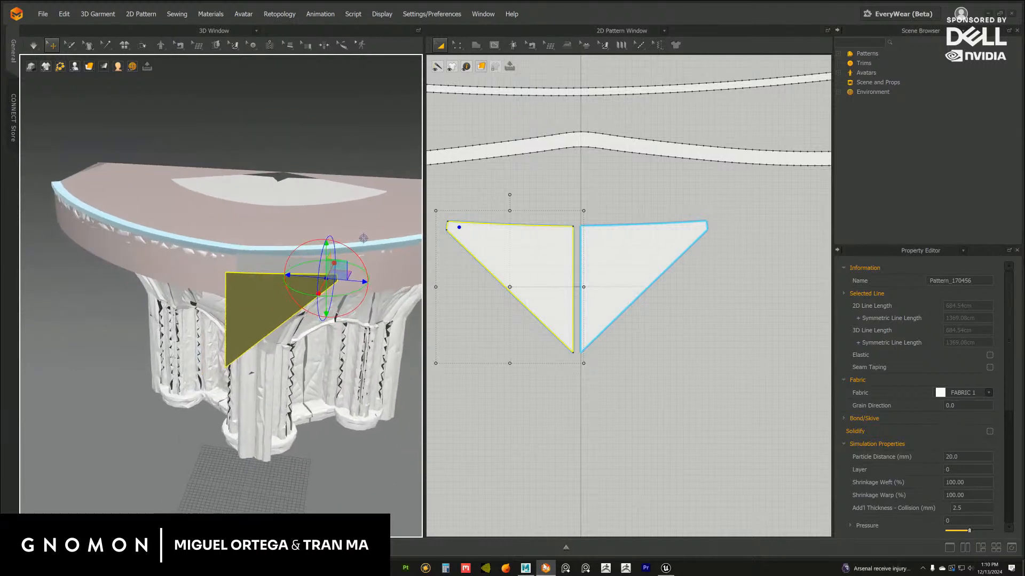
# Switch to Maya and set the Blockoutmarvelous group's Y rotation to 25
pyautogui.click(527, 569)
pyautogui.keyDown('alt'); pyautogui.moveTo(565, 418); pyautogui.dragTo(178, 294, button='right'); pyautogui.keyUp('alt')
pyautogui.keyDown('alt'); pyautogui.moveTo(373, 314); pyautogui.dragTo(431, 330); pyautogui.keyUp('alt')
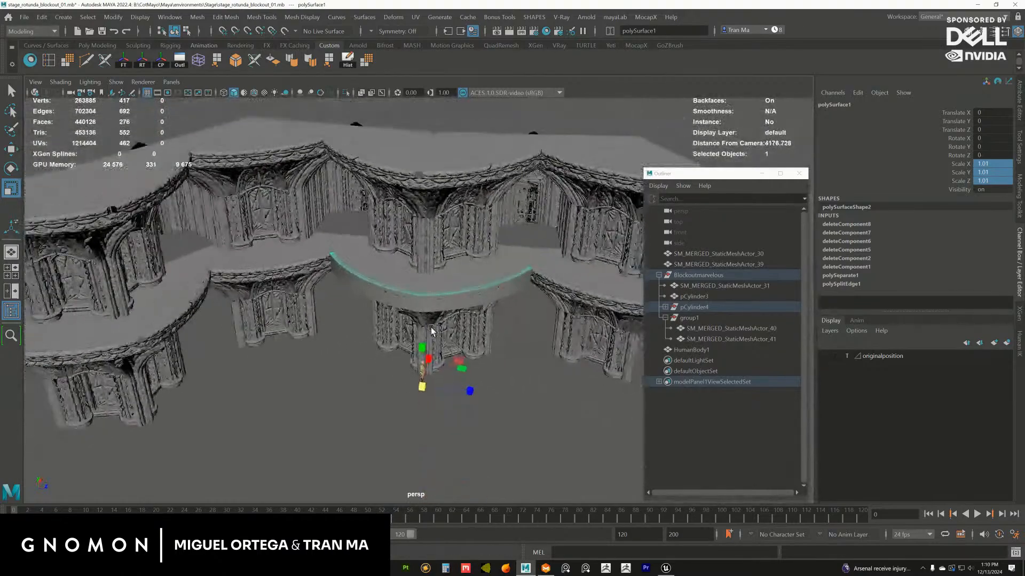
pyautogui.click(688, 275)
pyautogui.keyDown('alt'); pyautogui.moveTo(501, 422); pyautogui.dragTo(357, 381); pyautogui.keyUp('alt')
pyautogui.press('e')
pyautogui.keyDown('alt'); pyautogui.moveTo(476, 389); pyautogui.dragTo(422, 358); pyautogui.keyUp('alt')
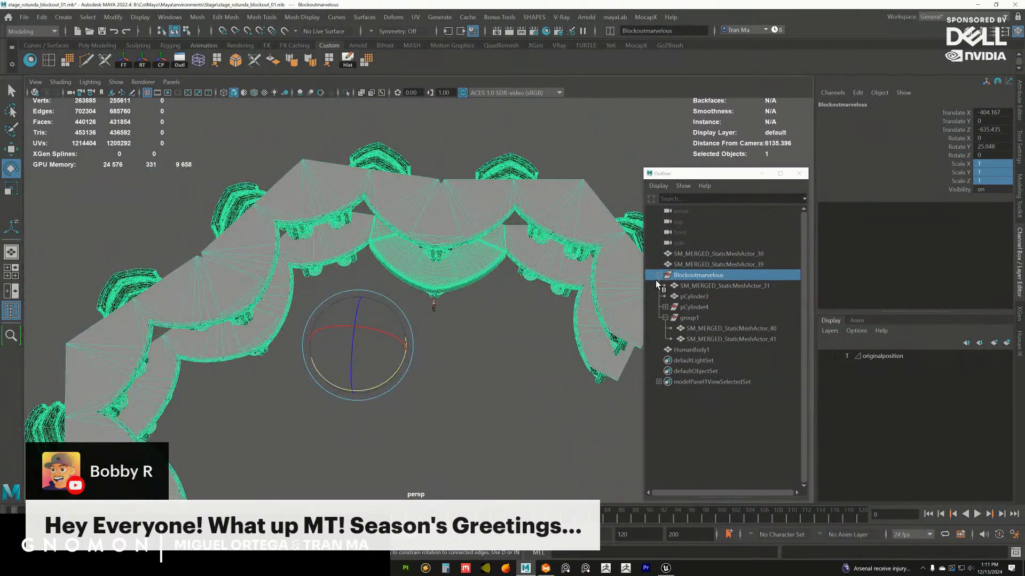
pyautogui.doubleClick(1001, 146)
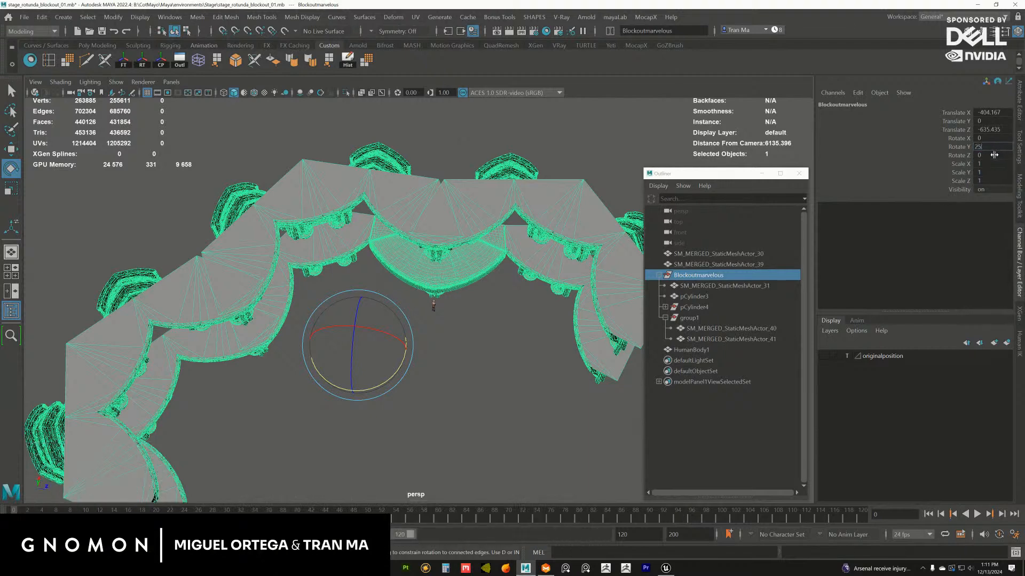
pyautogui.press('Return')
# Group Blockoutmarvelous under a new parent group and set that group's Y rotation to 90, checking alignment in the top view
pyautogui.moveTo(458, 312)
pyautogui.keyDown('alt'); pyautogui.mouseDown()
pyautogui.moveTo(443, 334)
pyautogui.moveTo(467, 320)
pyautogui.moveTo(441, 307)
pyautogui.mouseUp(); pyautogui.keyUp('alt')
pyautogui.press('space')
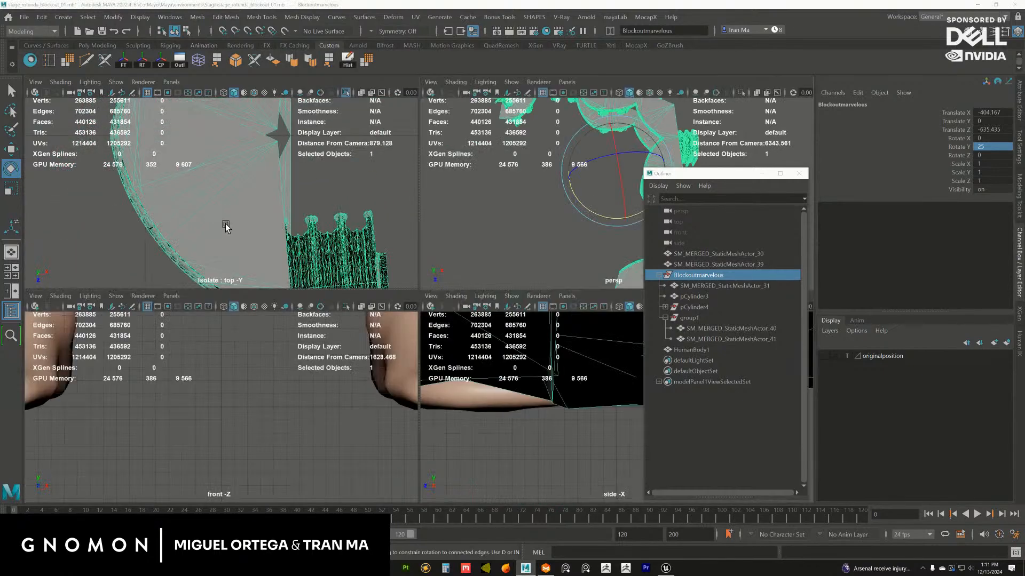
pyautogui.press('space')
pyautogui.keyDown('alt'); pyautogui.moveTo(438, 364); pyautogui.dragTo(297, 277, button='right'); pyautogui.keyUp('alt')
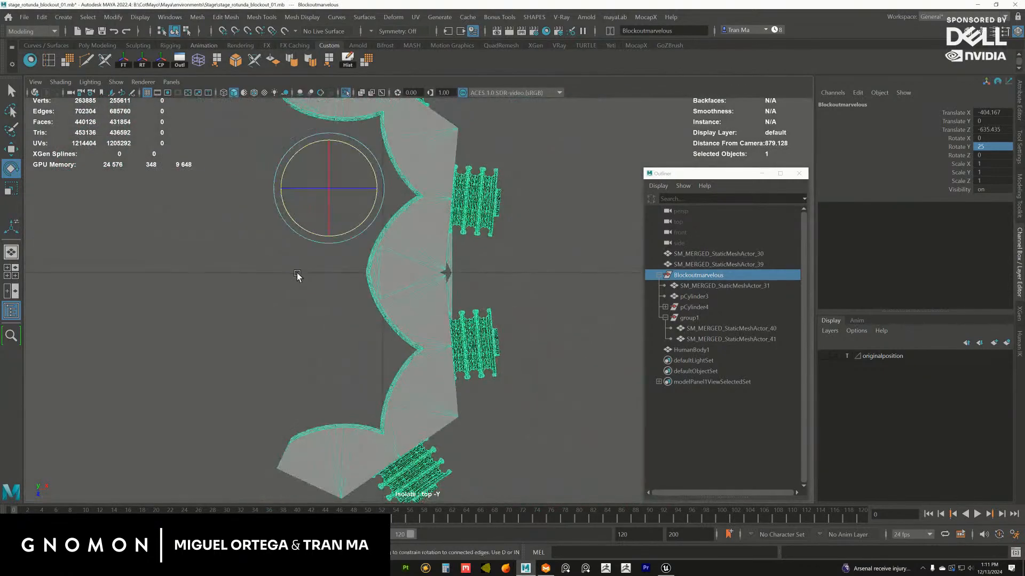
pyautogui.keyDown('alt'); pyautogui.moveTo(295, 272); pyautogui.dragTo(325, 303, button='middle'); pyautogui.keyUp('alt')
pyautogui.keyDown('alt'); pyautogui.moveTo(325, 303); pyautogui.dragTo(299, 262, button='right'); pyautogui.keyUp('alt')
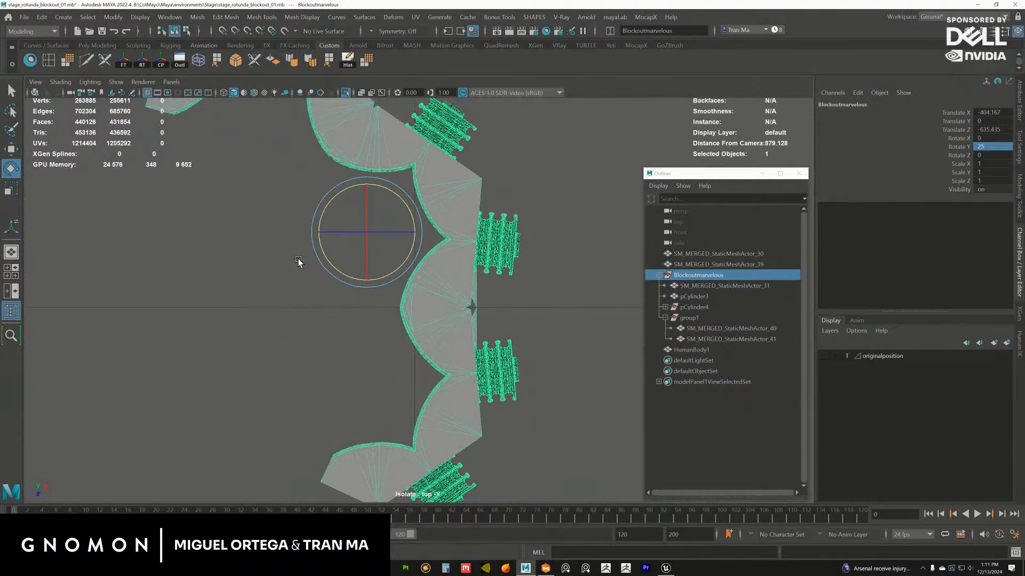
pyautogui.click(690, 276)
pyautogui.hotkey('ctrl', 'g')
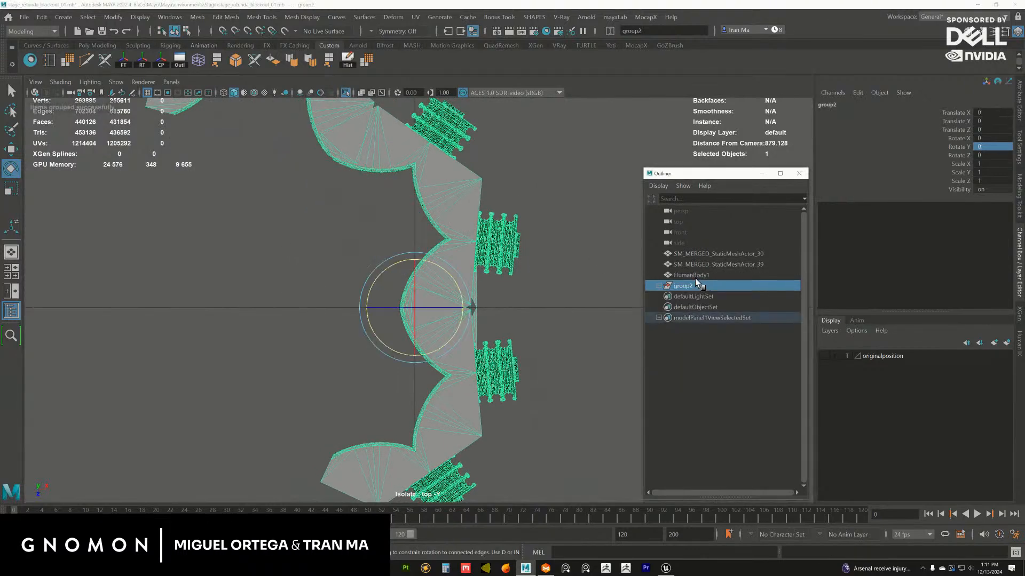
pyautogui.moveTo(447, 287); pyautogui.dragTo(427, 254)
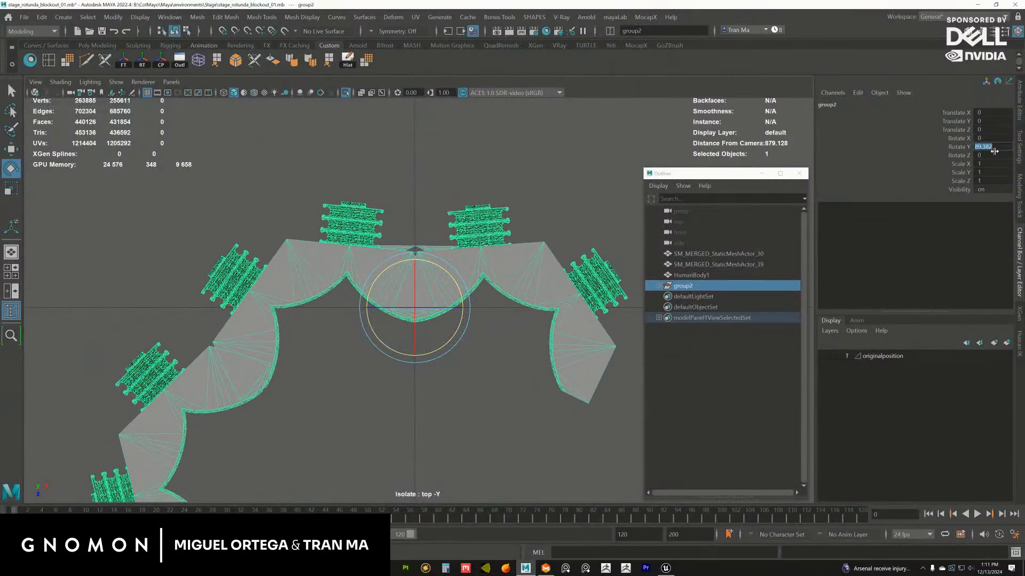
pyautogui.write('90')
pyautogui.press('Return')
pyautogui.scroll(8, 464, 297)
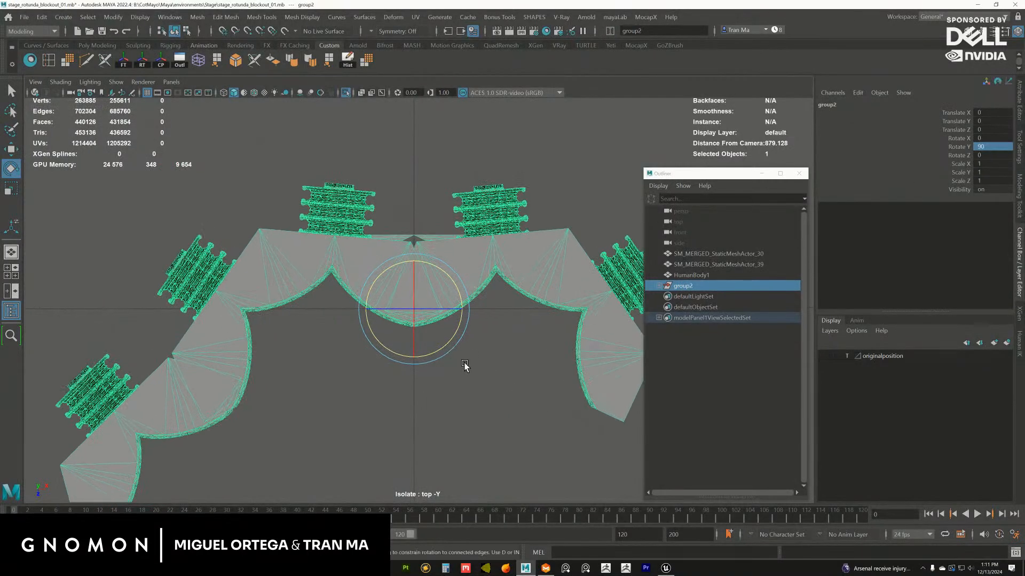
# Examine the rotated stage rotunda in perspective and the hierarchy inside its new parent group
pyautogui.press('space')
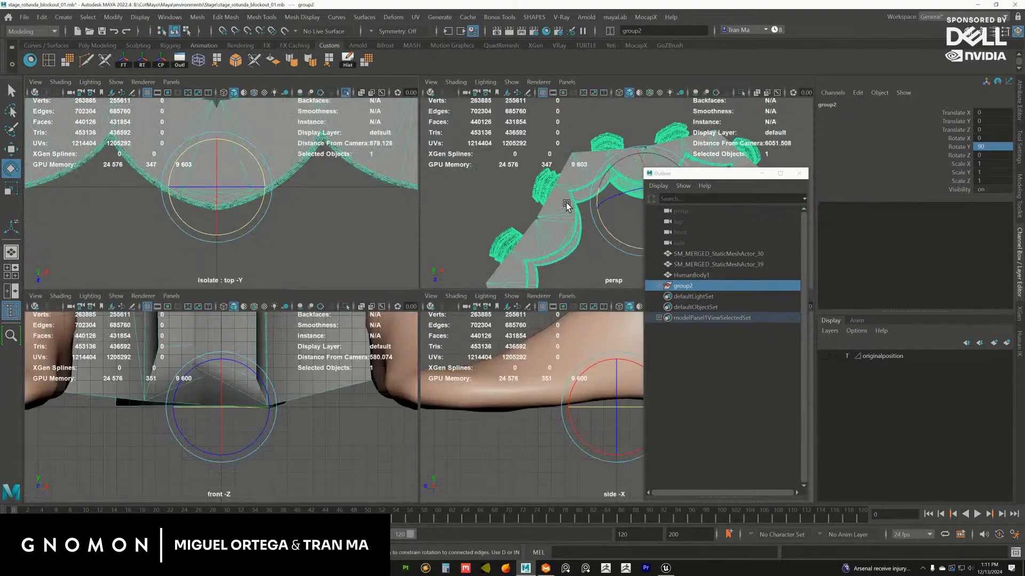
pyautogui.press('space')
pyautogui.keyDown('alt'); pyautogui.moveTo(535, 242); pyautogui.dragTo(524, 222); pyautogui.keyUp('alt')
pyautogui.keyDown('alt'); pyautogui.moveTo(524, 222); pyautogui.dragTo(545, 365, button='right'); pyautogui.keyUp('alt')
pyautogui.scroll(10, 544, 365)
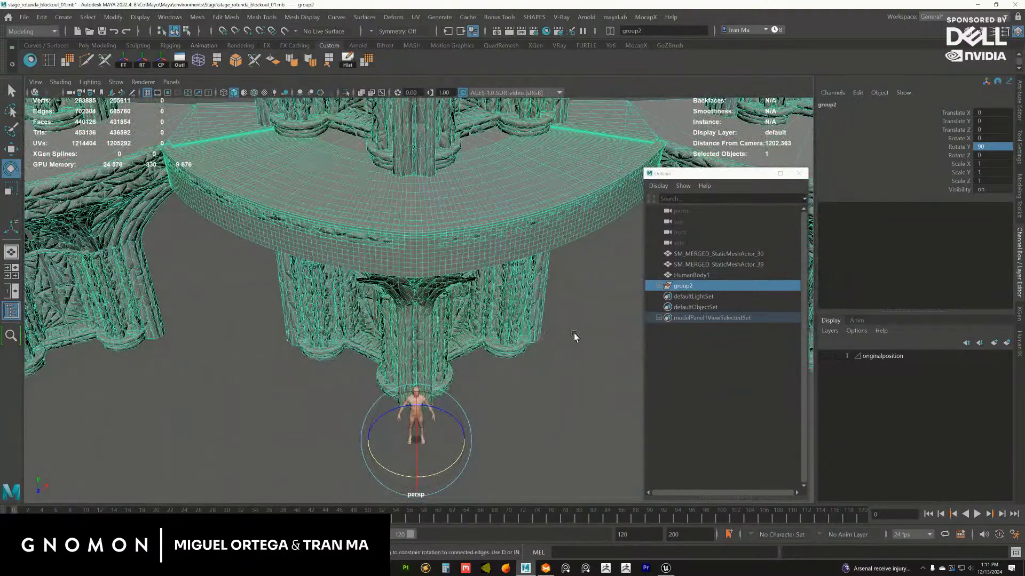
pyautogui.click(658, 286)
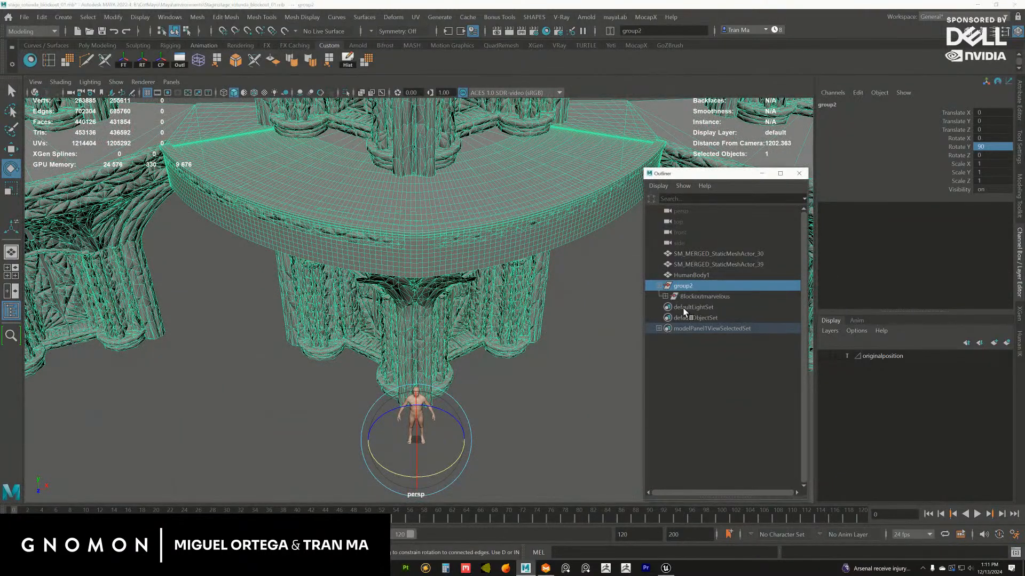
pyautogui.click(665, 297)
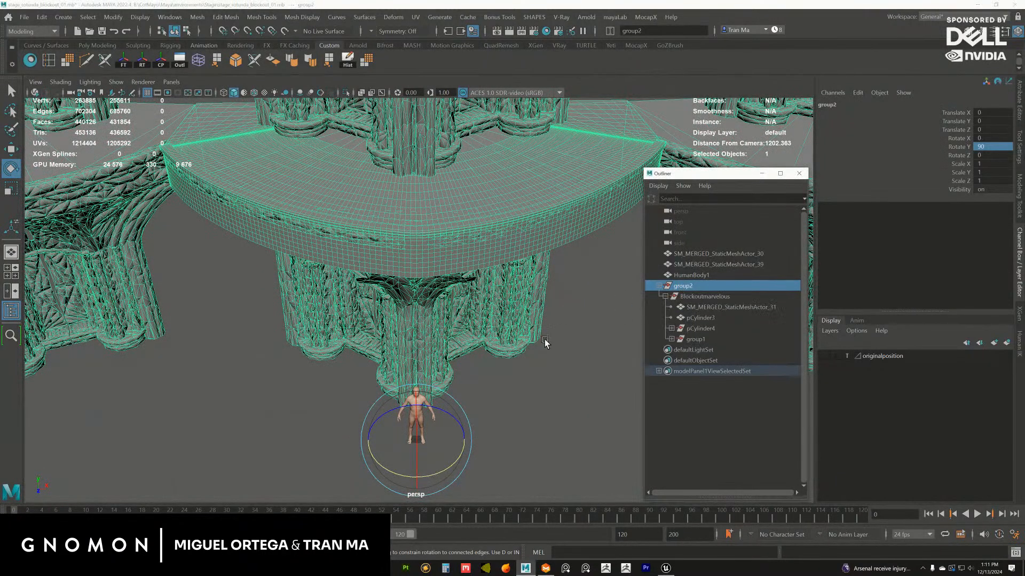
pyautogui.keyDown('alt'); pyautogui.moveTo(544, 342); pyautogui.dragTo(403, 280, button='right'); pyautogui.keyUp('alt')
pyautogui.keyDown('alt'); pyautogui.moveTo(403, 280); pyautogui.dragTo(483, 315); pyautogui.keyUp('alt')
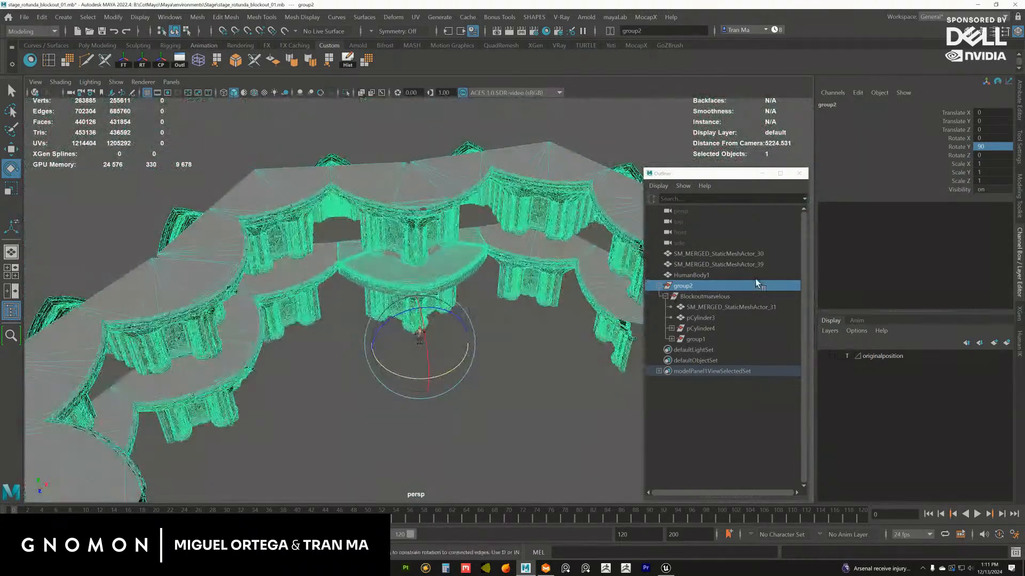
# Show the originalposition layer and set group2's Y rotation to 0 to compare positions
pyautogui.click(822, 356)
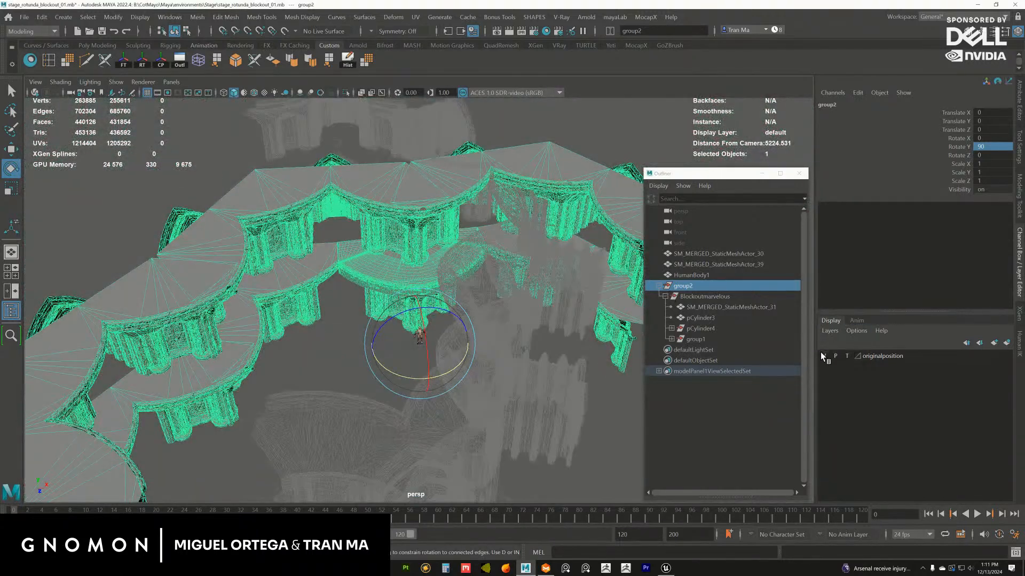
pyautogui.doubleClick(996, 148)
pyautogui.write('0')
pyautogui.press('Return')
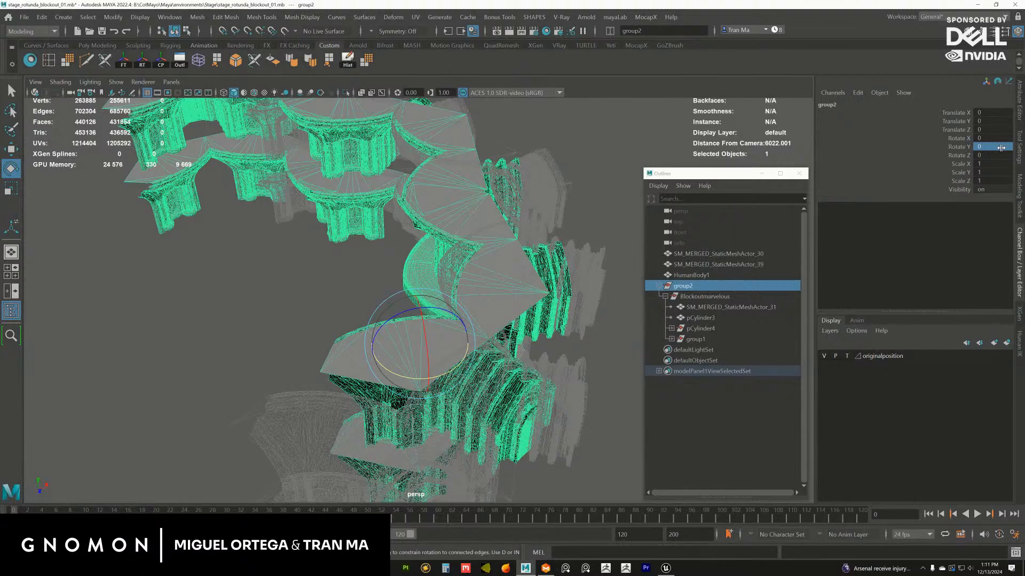
# Try to return Blockoutmarvelous to its original position by setting its translation and its X and Y rotation to 0
pyautogui.click(697, 296)
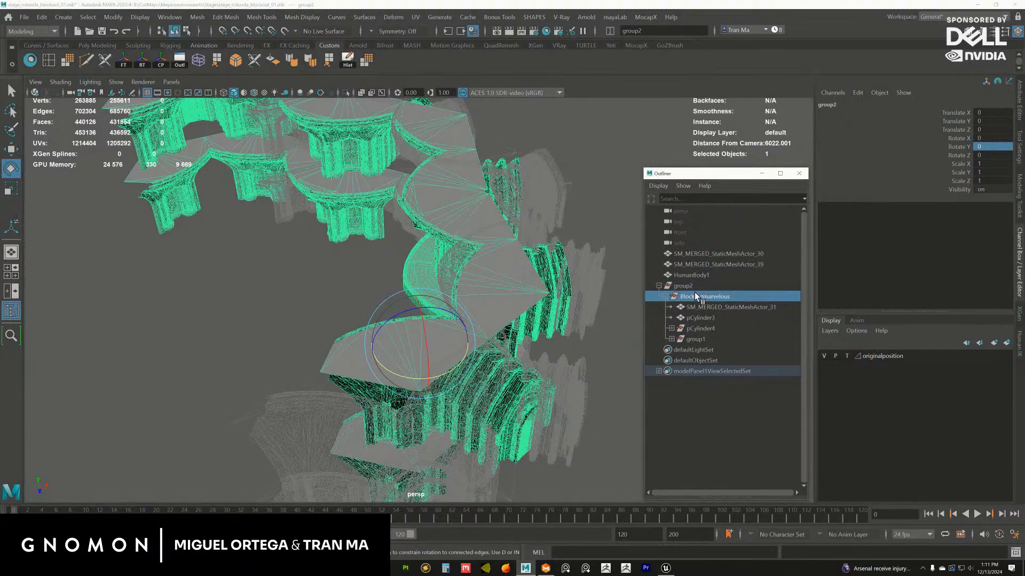
pyautogui.moveTo(996, 113); pyautogui.dragTo(986, 144)
pyautogui.write('0')
pyautogui.press('Return')
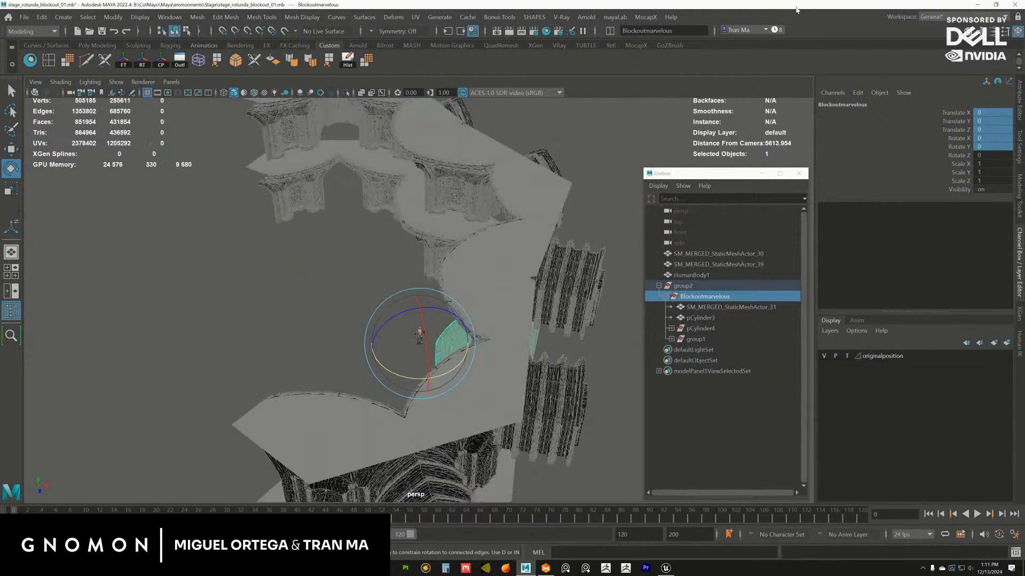
# Undo the zeroed transforms of Blockoutmarvelous and group2, and hide the originalposition layer
pyautogui.hotkey('ctrl', 'z')
pyautogui.hotkey('ctrl', 'z')
pyautogui.hotkey('ctrl', 'z')
pyautogui.hotkey('ctrl', 'z')
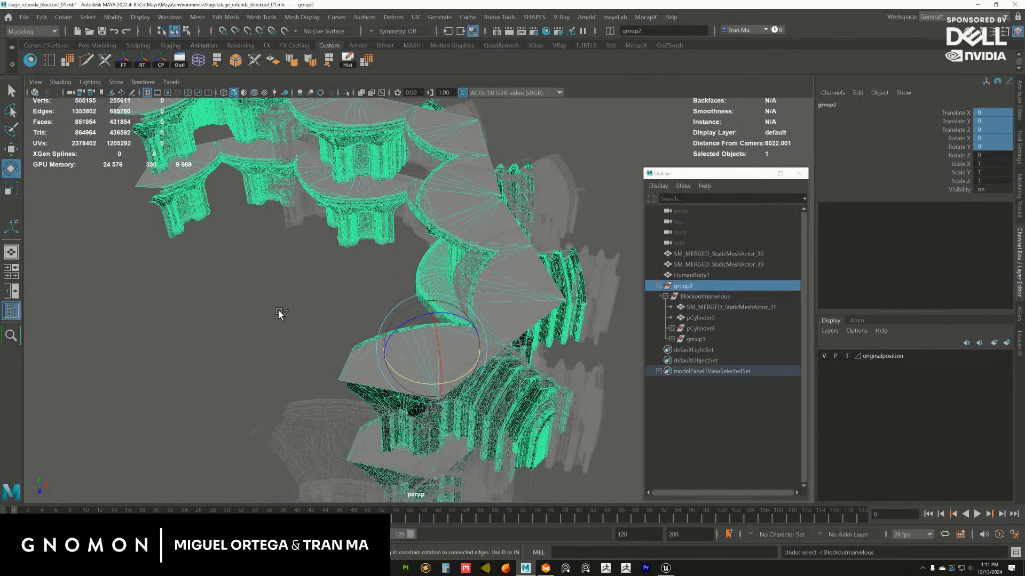
pyautogui.keyDown('alt'); pyautogui.moveTo(302, 311); pyautogui.dragTo(374, 350); pyautogui.keyUp('alt')
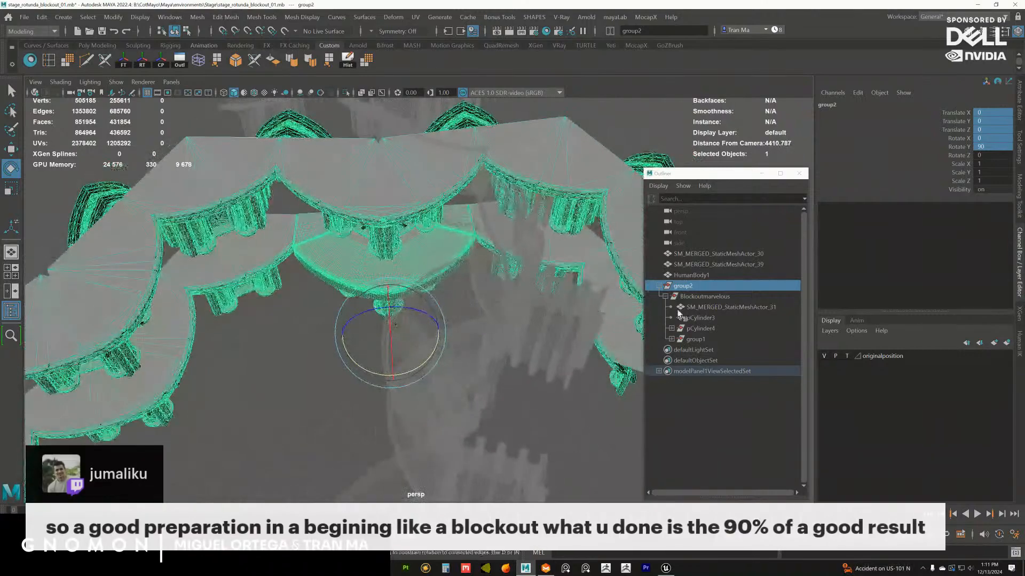
pyautogui.click(825, 354)
# Export the column mesh beneath the central stage as OBJ to the Stage folder, replacing blockoutbody.obj
pyautogui.keyDown('alt'); pyautogui.moveTo(435, 290); pyautogui.dragTo(459, 324, button='right'); pyautogui.keyUp('alt')
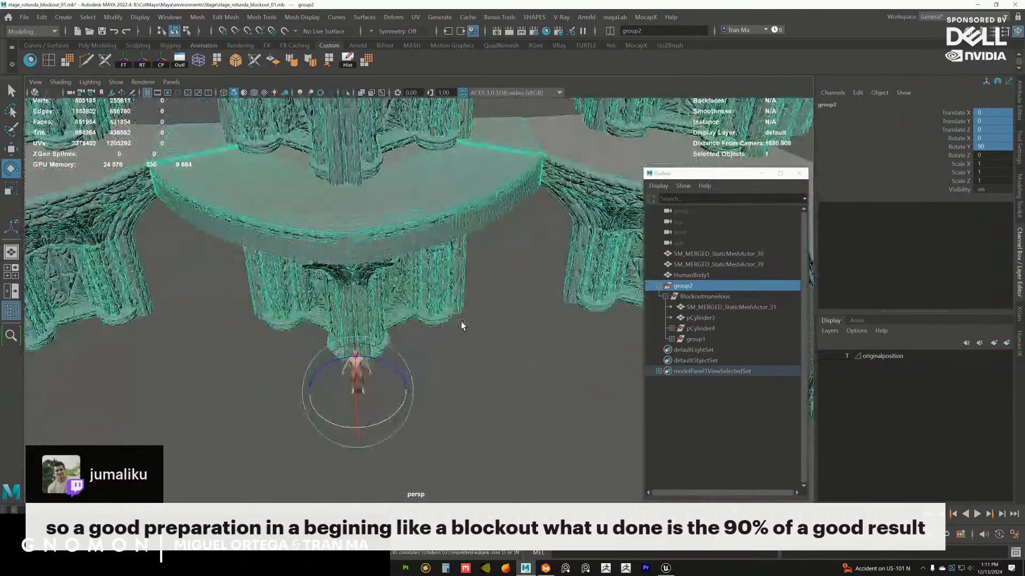
pyautogui.keyDown('alt'); pyautogui.moveTo(459, 324); pyautogui.dragTo(525, 361, button='middle'); pyautogui.keyUp('alt')
pyautogui.keyDown('alt'); pyautogui.moveTo(525, 364); pyautogui.dragTo(510, 348); pyautogui.keyUp('alt')
pyautogui.click(462, 319)
pyautogui.keyDown('alt'); pyautogui.moveTo(462, 319); pyautogui.dragTo(450, 311); pyautogui.keyUp('alt')
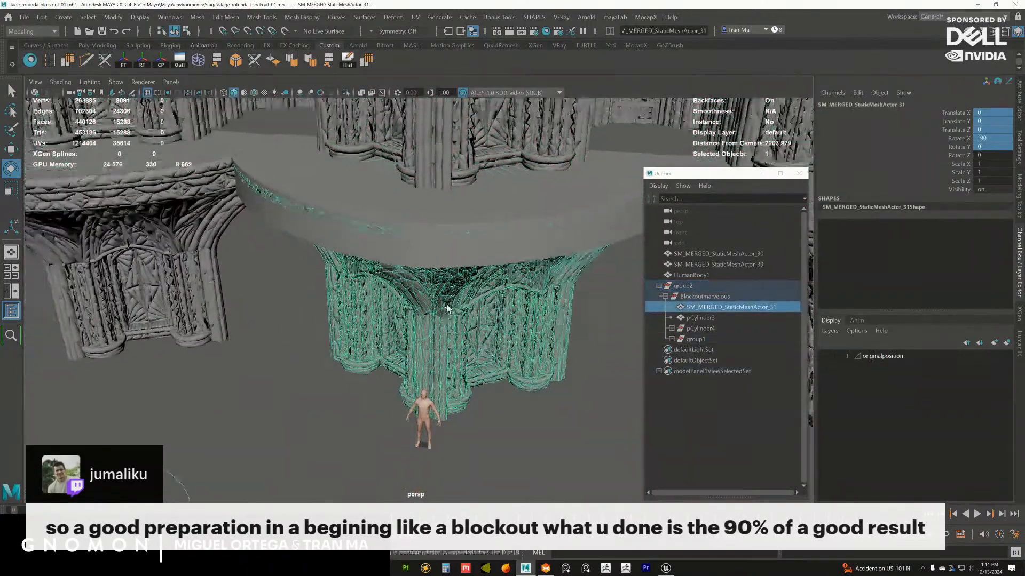
pyautogui.keyDown('alt'); pyautogui.moveTo(449, 312); pyautogui.dragTo(492, 333, button='right'); pyautogui.keyUp('alt')
pyautogui.keyDown('alt'); pyautogui.moveTo(492, 334); pyautogui.dragTo(467, 368, button='middle'); pyautogui.keyUp('alt')
pyautogui.keyDown('alt'); pyautogui.moveTo(467, 368); pyautogui.dragTo(443, 337); pyautogui.keyUp('alt')
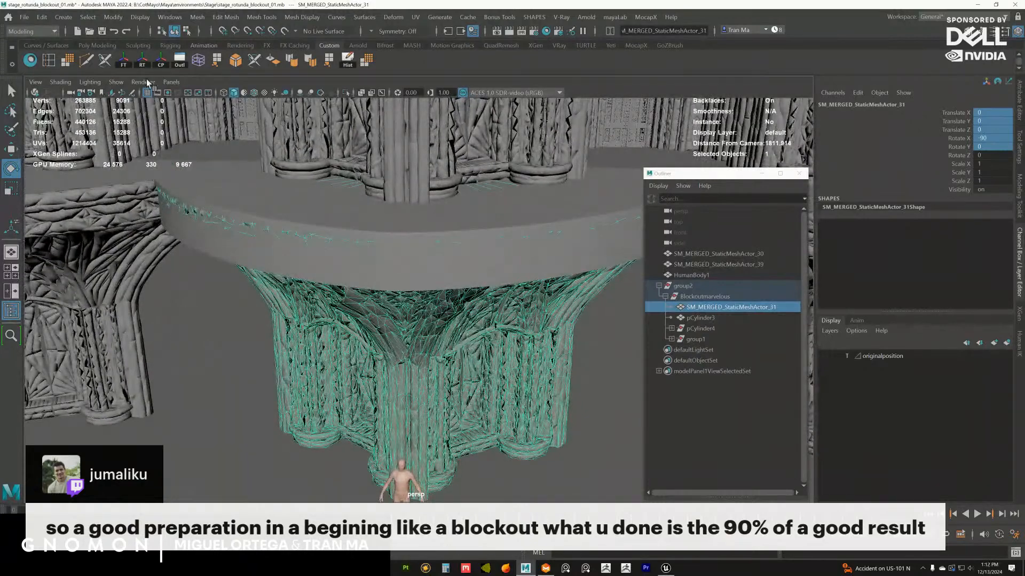
pyautogui.click(24, 17)
pyautogui.click(74, 170)
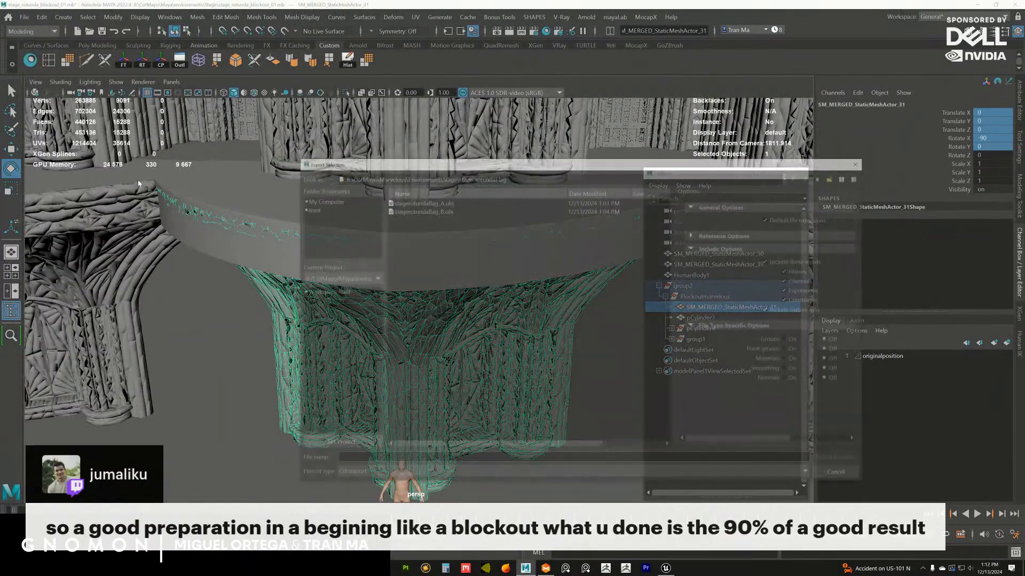
pyautogui.moveTo(496, 164); pyautogui.dragTo(578, 205)
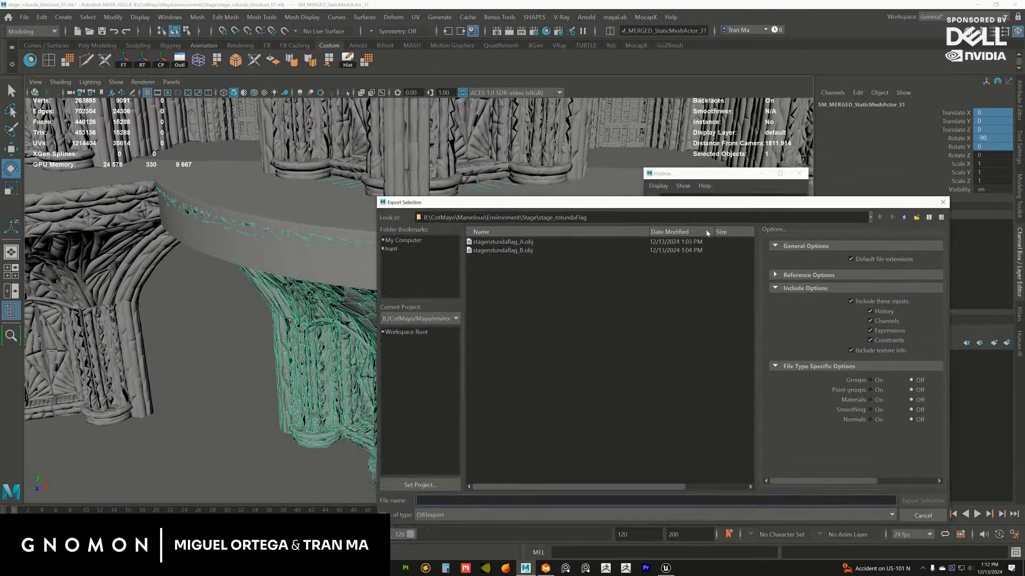
pyautogui.click(904, 217)
pyautogui.click(514, 253)
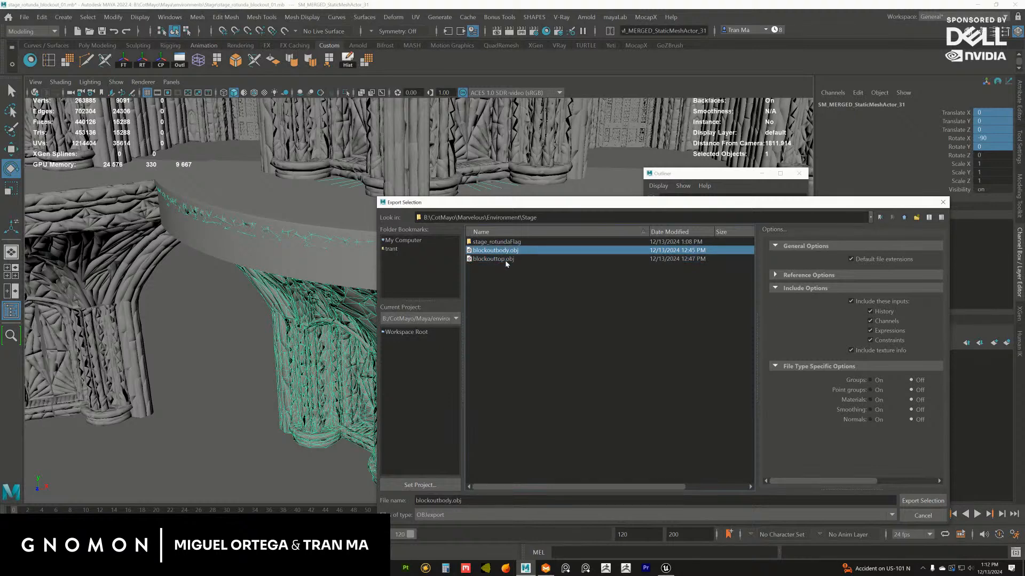
pyautogui.click(922, 502)
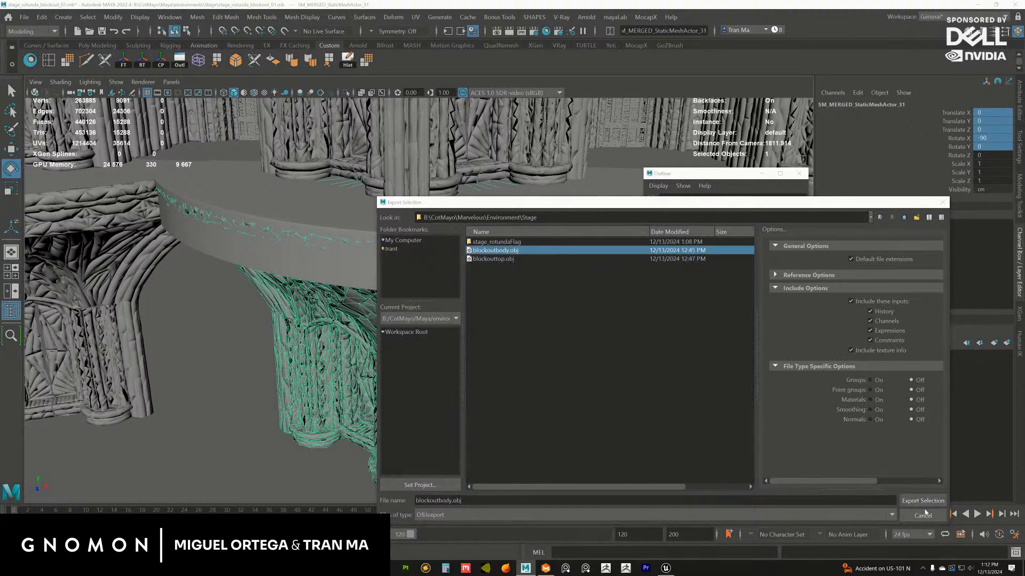
pyautogui.click(631, 378)
# Export the stage top pCylinder3 as OBJ, replacing blockouttop.obj in the same folder
pyautogui.click(482, 272)
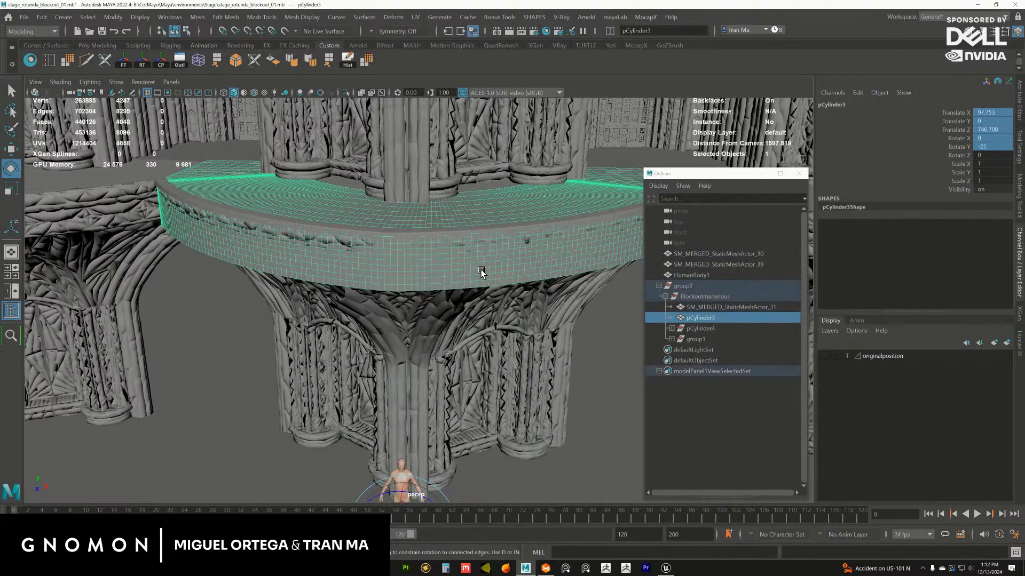
pyautogui.press('g')
pyautogui.click(485, 259)
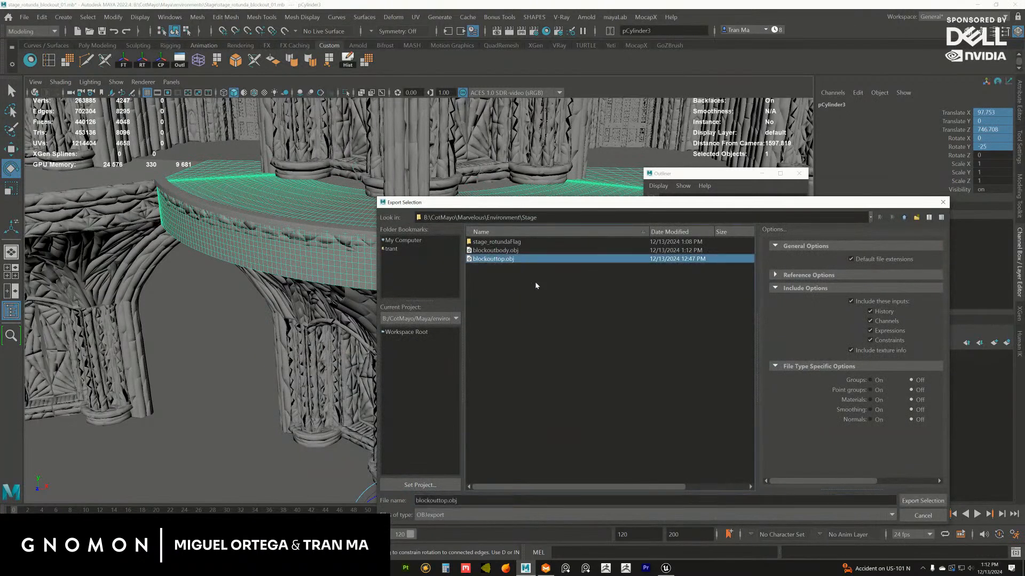
pyautogui.click(929, 499)
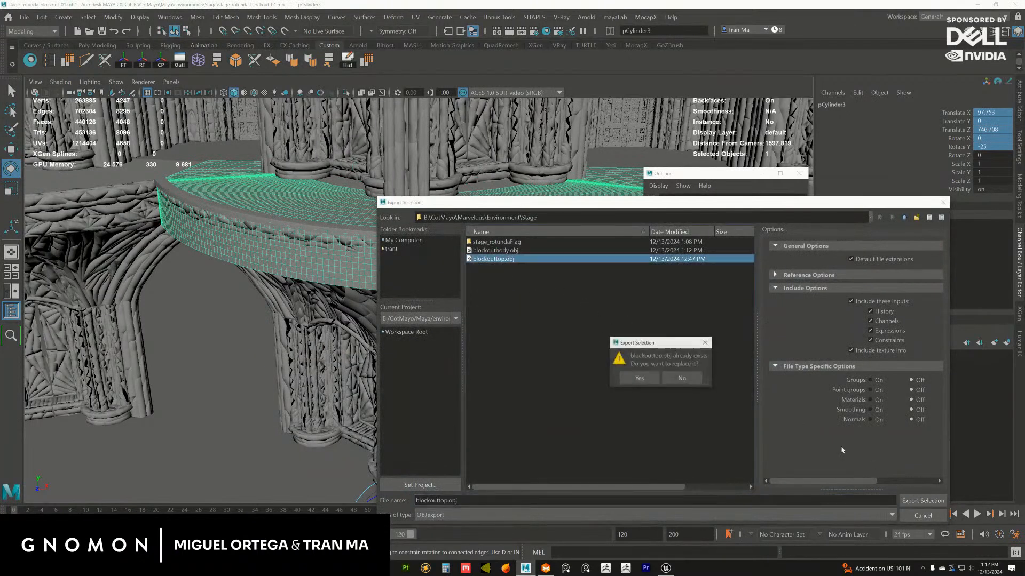
pyautogui.click(631, 377)
# Delete the construction history of the curved rim strips polySurface1 and polySurface2
pyautogui.click(672, 329)
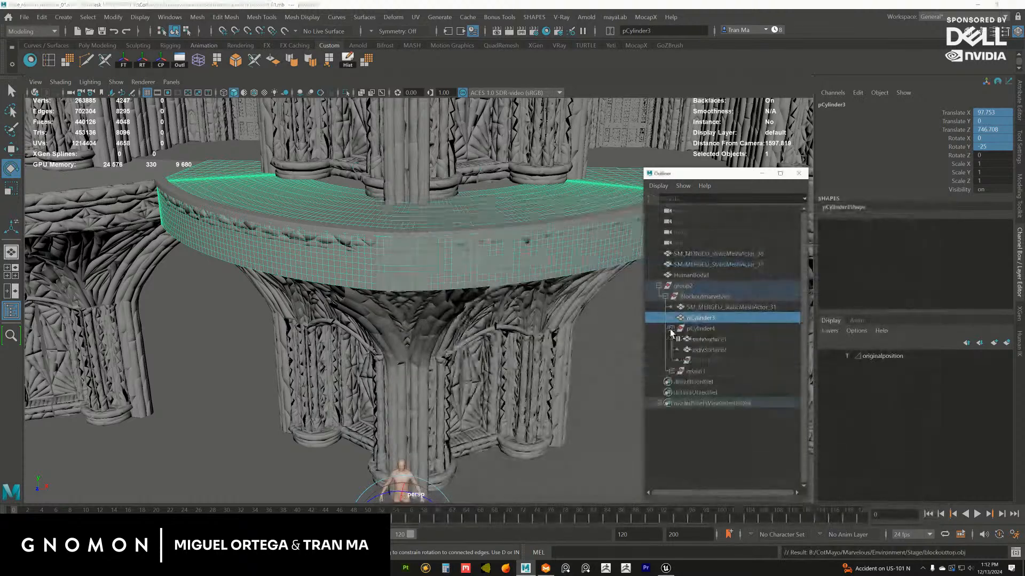
pyautogui.moveTo(695, 340); pyautogui.dragTo(711, 350)
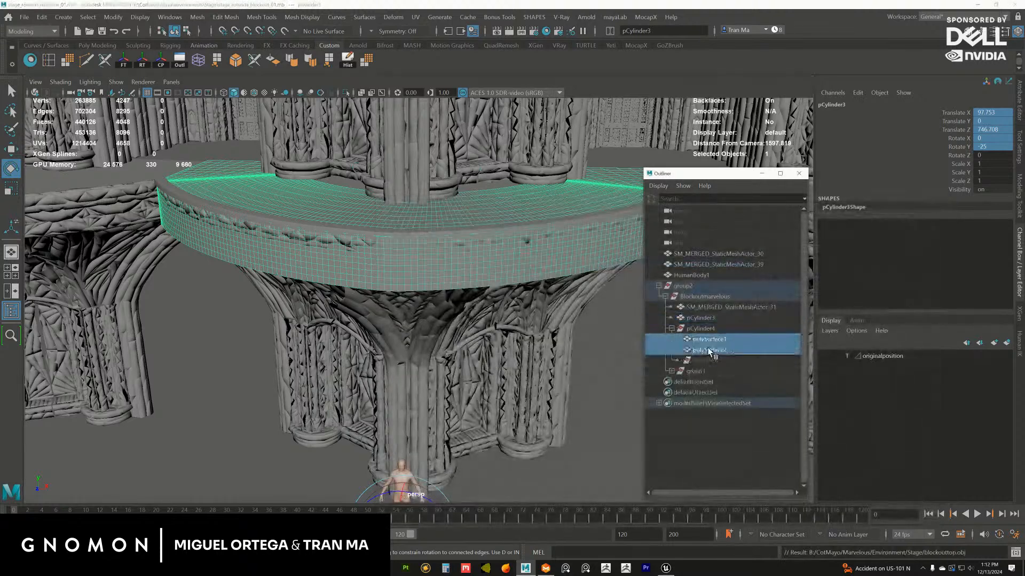
pyautogui.click(348, 59)
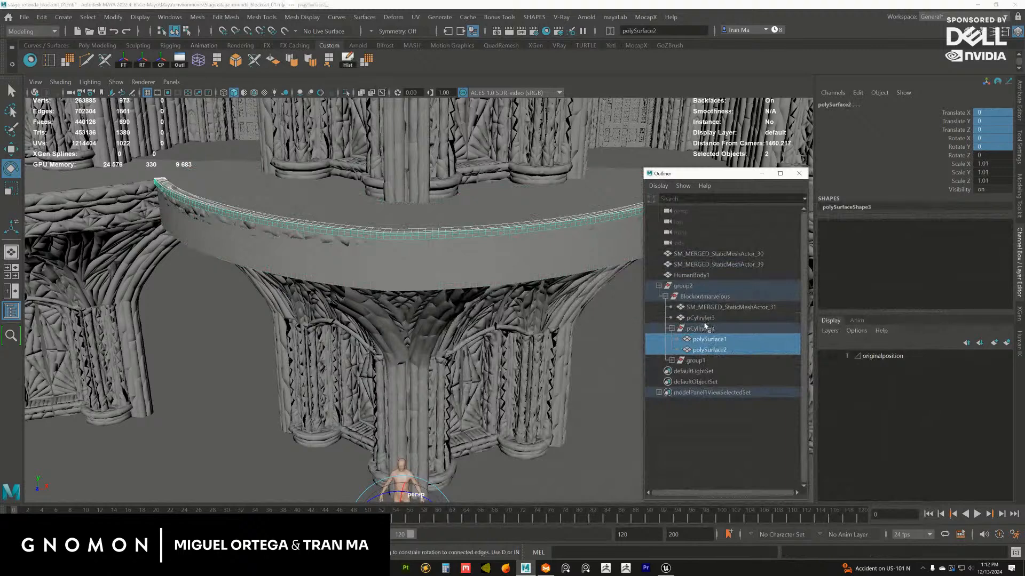
# Unparent the two curved strips from pCylinder4 and delete the emptied pCylinder4 group
pyautogui.hotkey('shift', 'p')
pyautogui.click(699, 350)
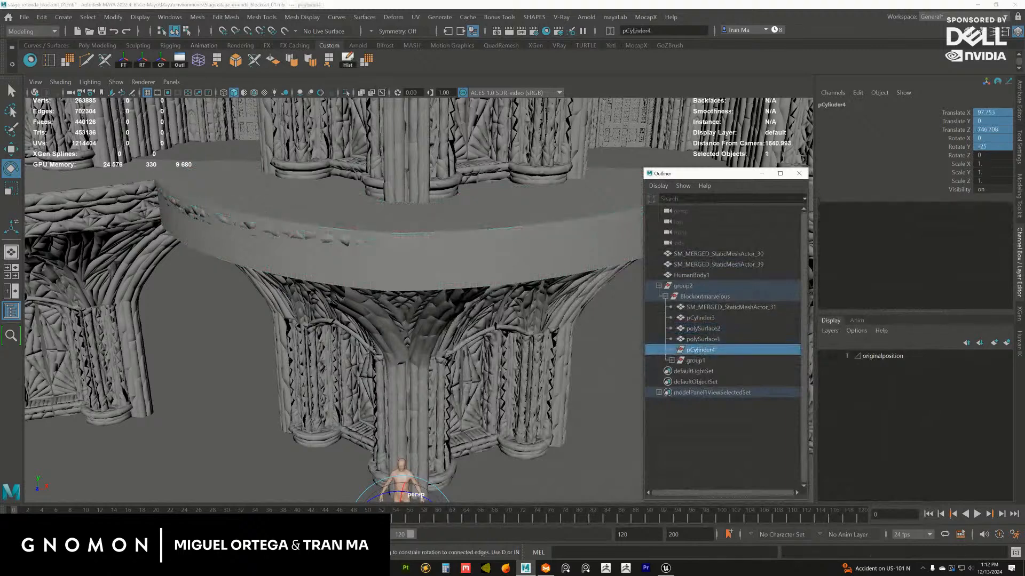
pyautogui.press('Delete')
pyautogui.click(671, 350)
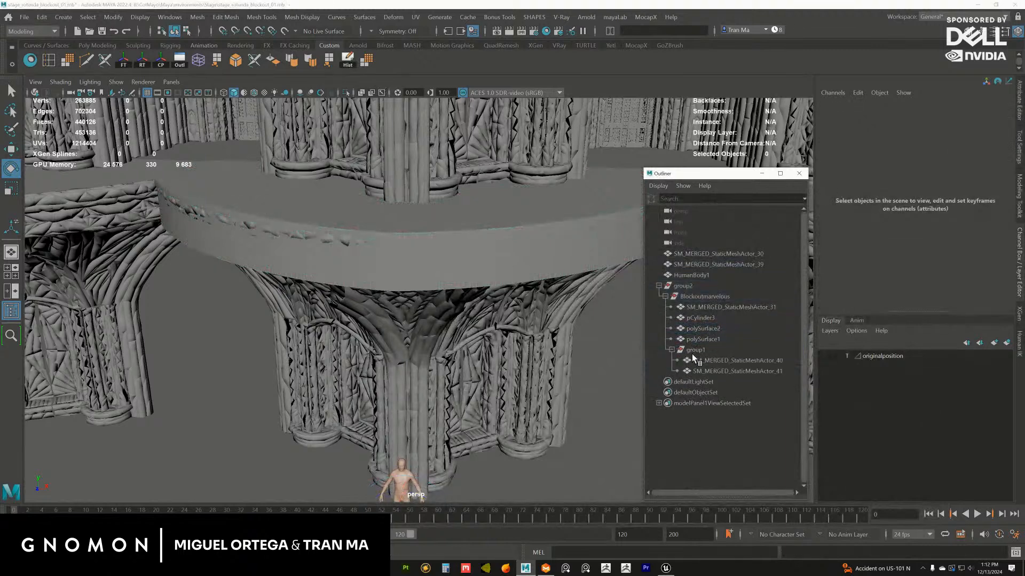
# Export the curved rim strip polySurface2 as OBJ, replacing stagerotundaflag_A.obj in the stage_rotundaFlag folder
pyautogui.click(696, 351)
pyautogui.press('Down')
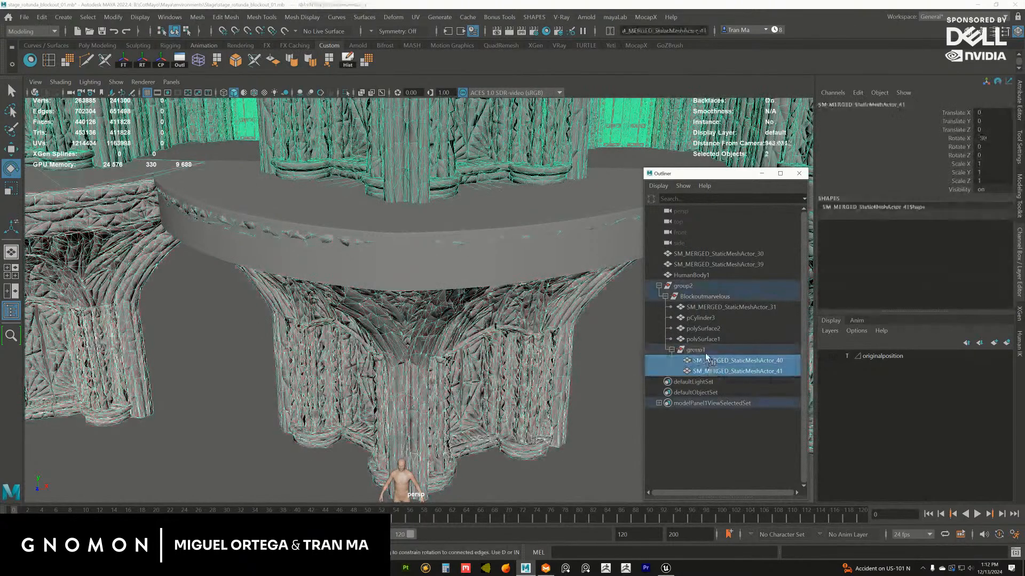
pyautogui.click(707, 308)
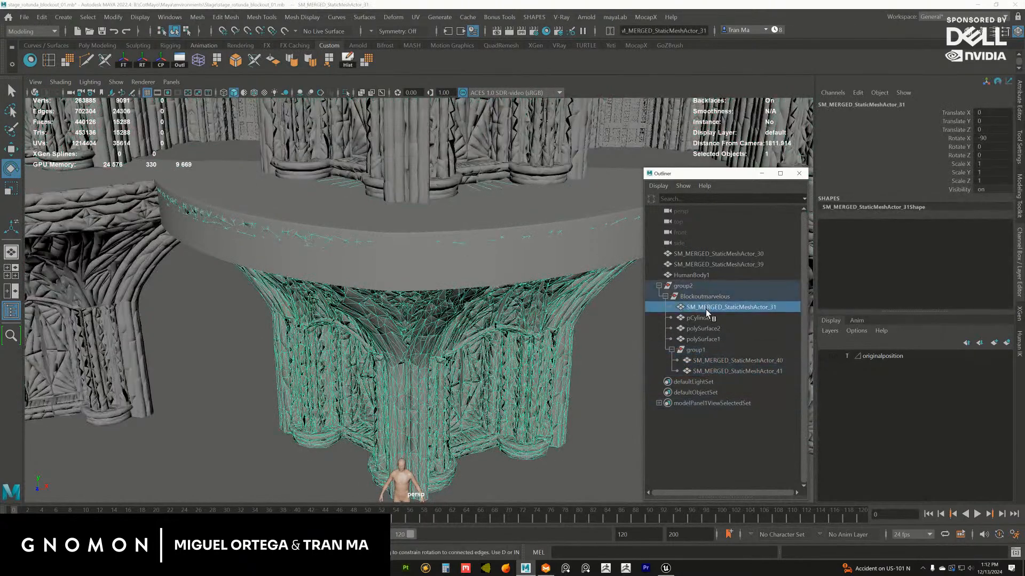
pyautogui.click(703, 339)
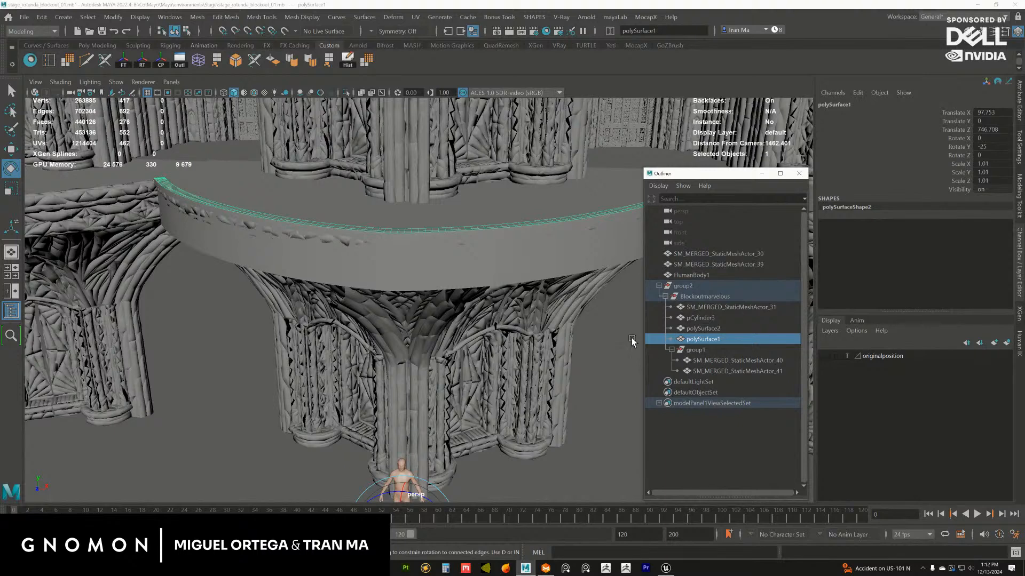
pyautogui.click(704, 328)
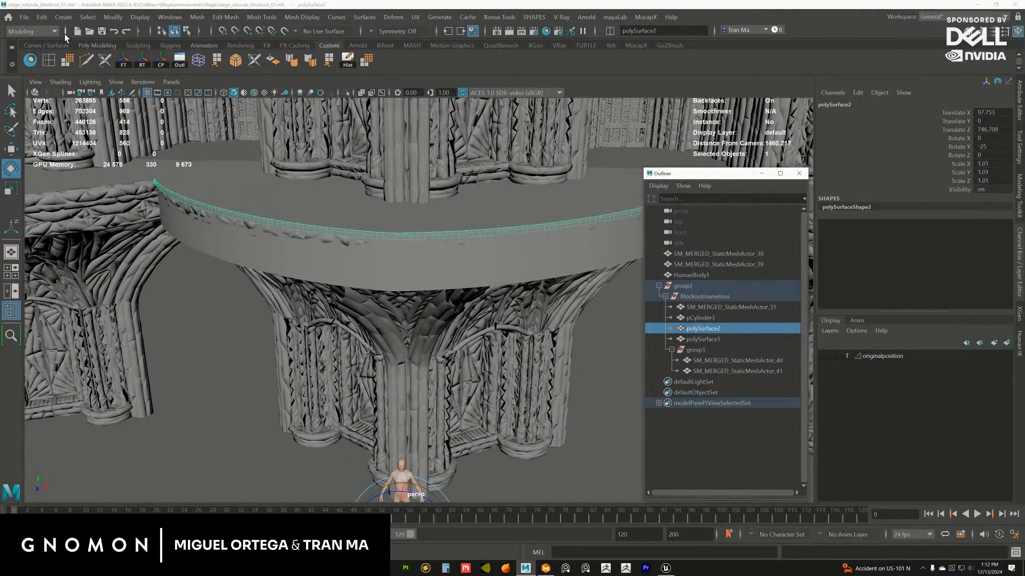
pyautogui.click(24, 17)
pyautogui.click(114, 167)
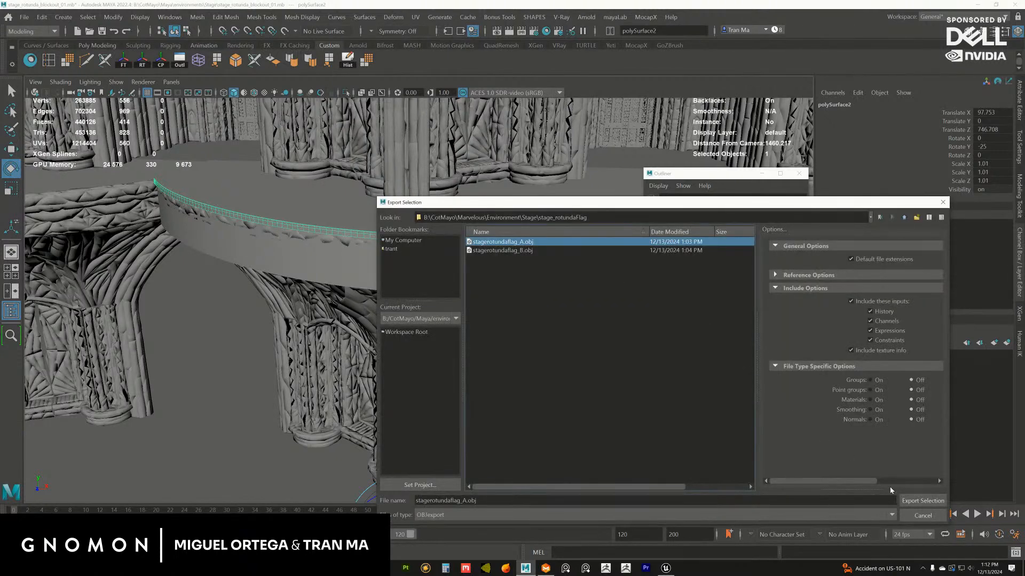
pyautogui.click(916, 499)
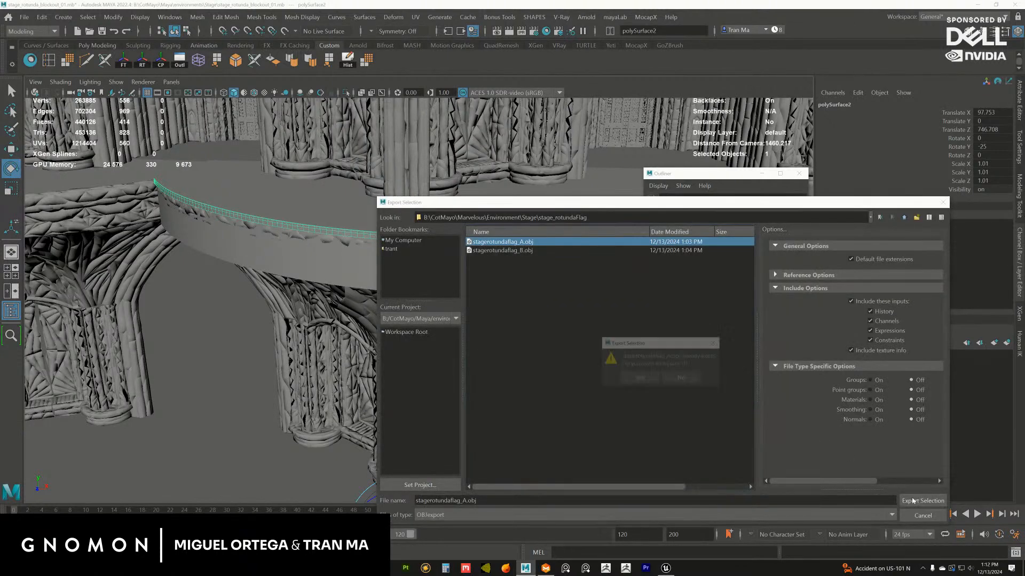
pyautogui.click(624, 377)
# Export the curved rim strip polySurface1 as OBJ, replacing stagerotundaflag_B.obj, and save the scene
pyautogui.click(702, 339)
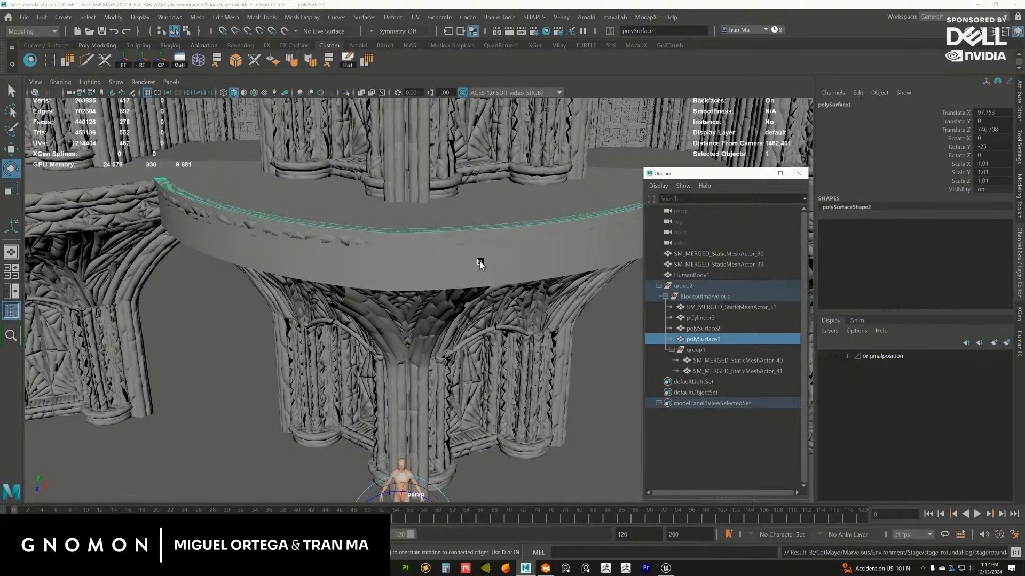
pyautogui.press('g')
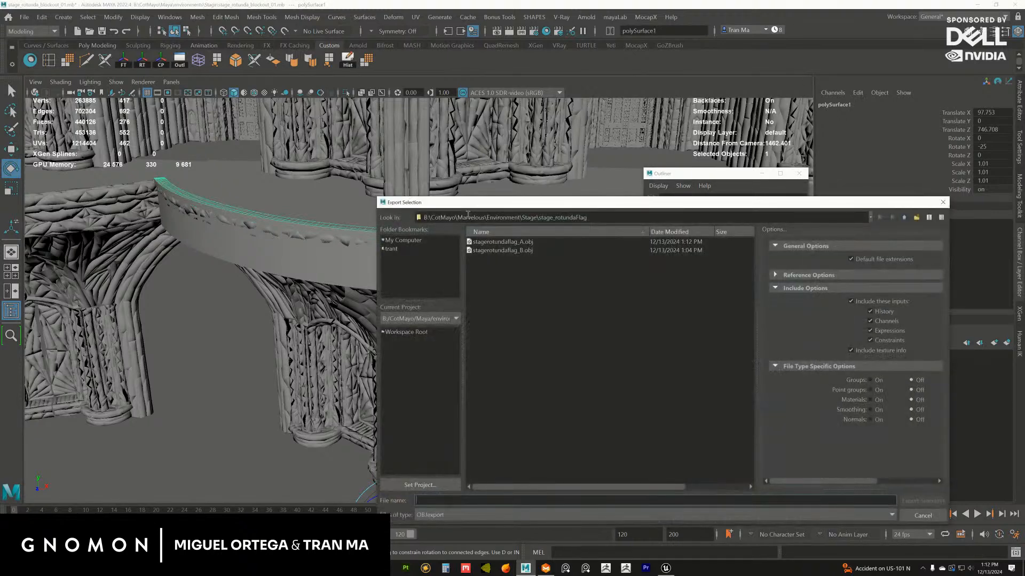
pyautogui.click(548, 250)
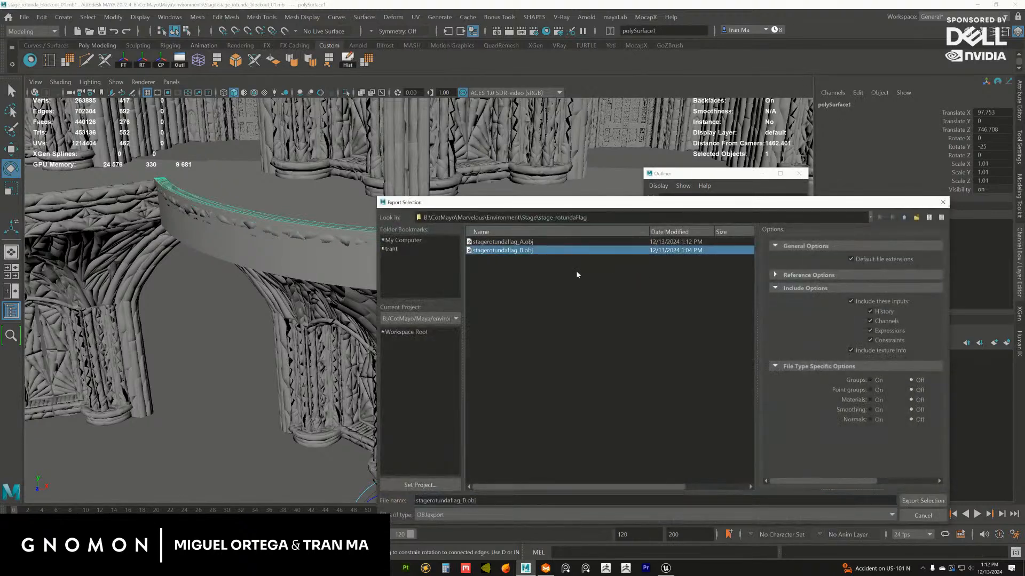
pyautogui.click(901, 502)
pyautogui.click(631, 379)
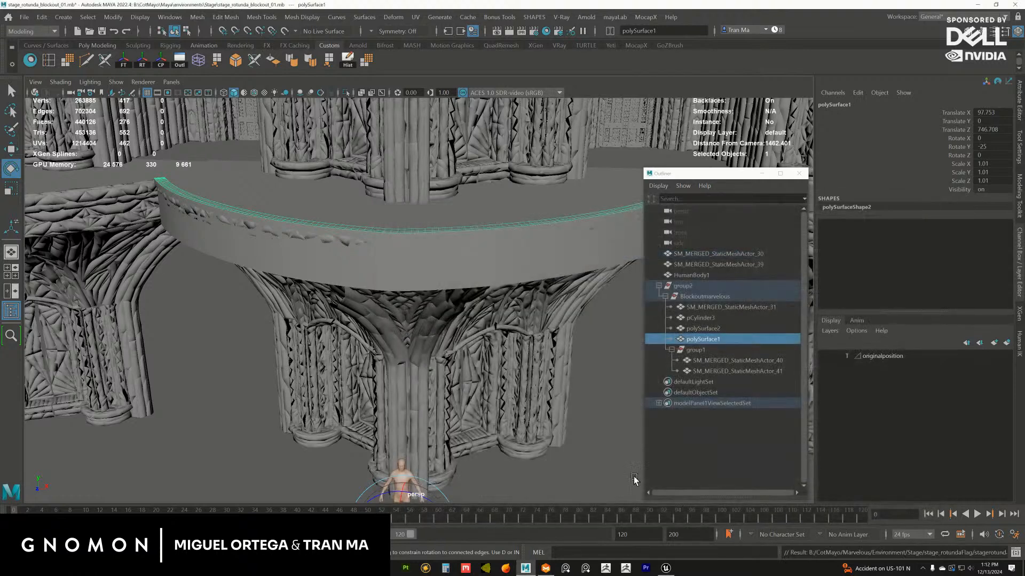
pyautogui.click(24, 16)
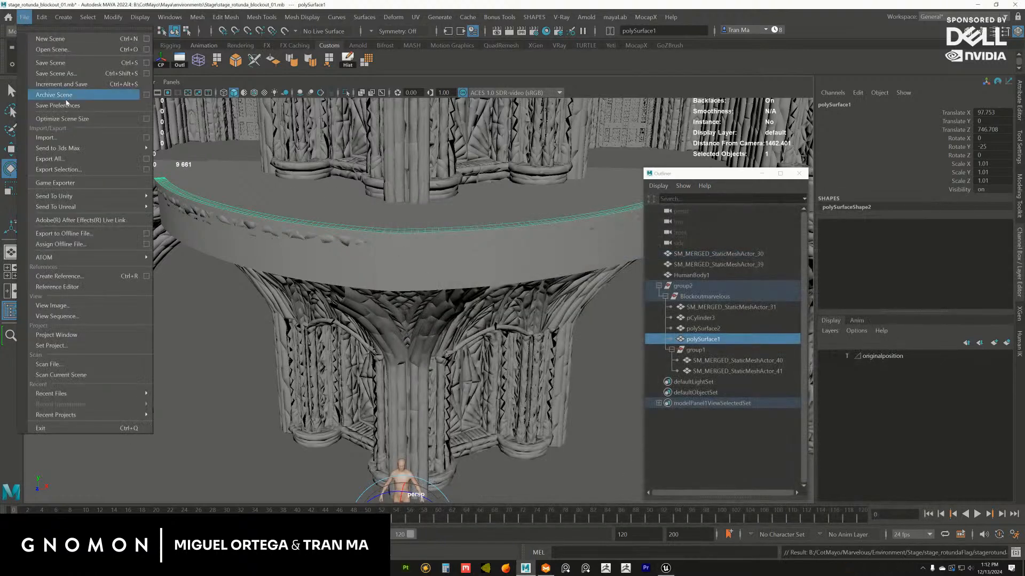
pyautogui.click(59, 62)
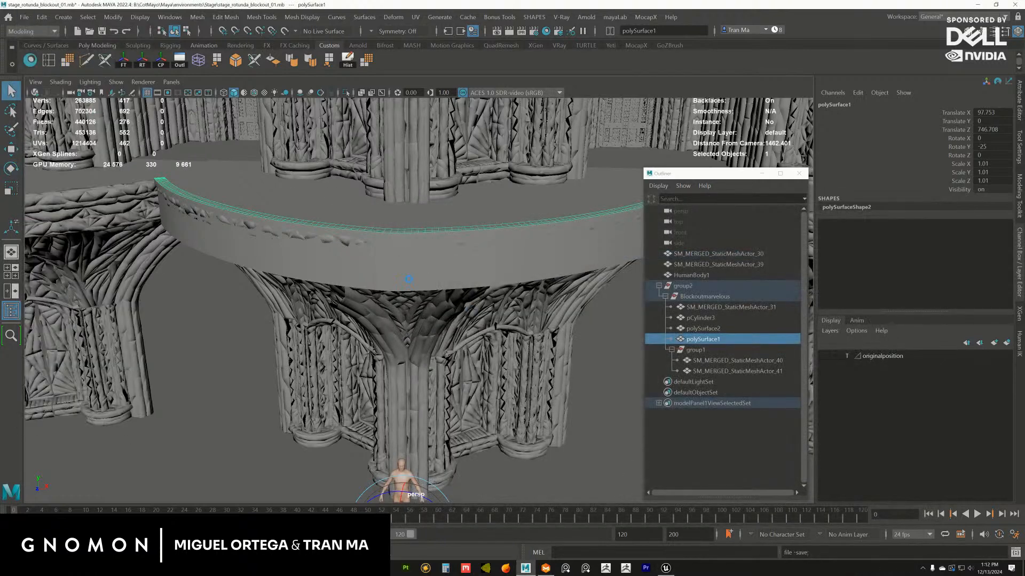
# Switch to Marvelous Designer and delete the two curved strip patterns and the triangular flag patterns
pyautogui.click(546, 568)
pyautogui.scroll(-3, 592, 314)
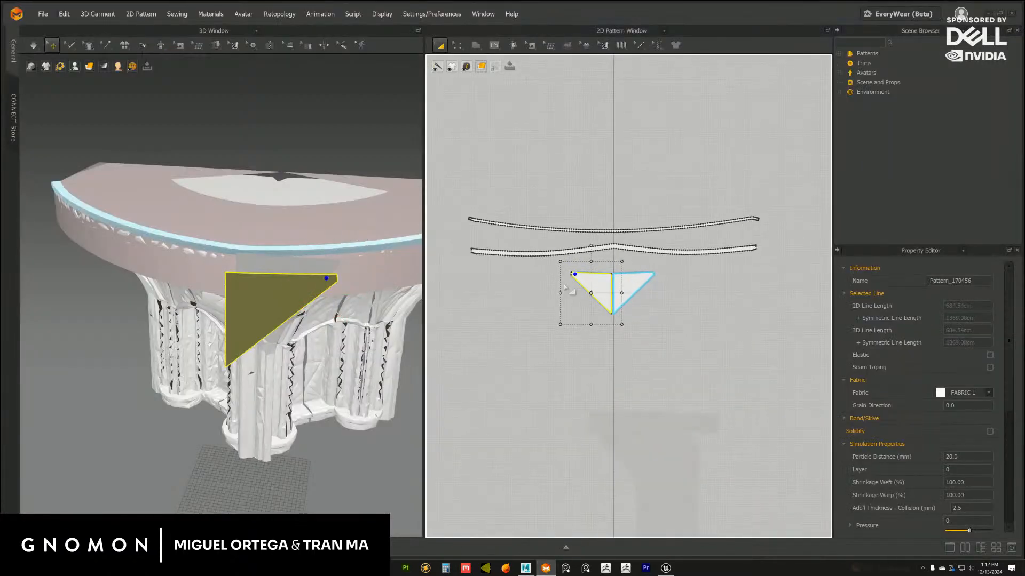
pyautogui.moveTo(468, 191); pyautogui.dragTo(814, 375)
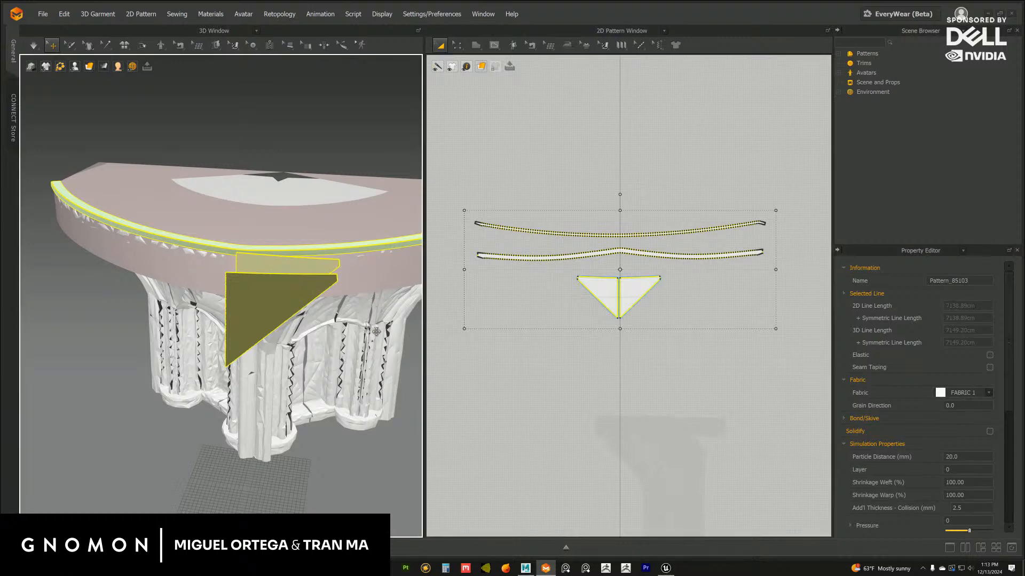
pyautogui.press('Delete')
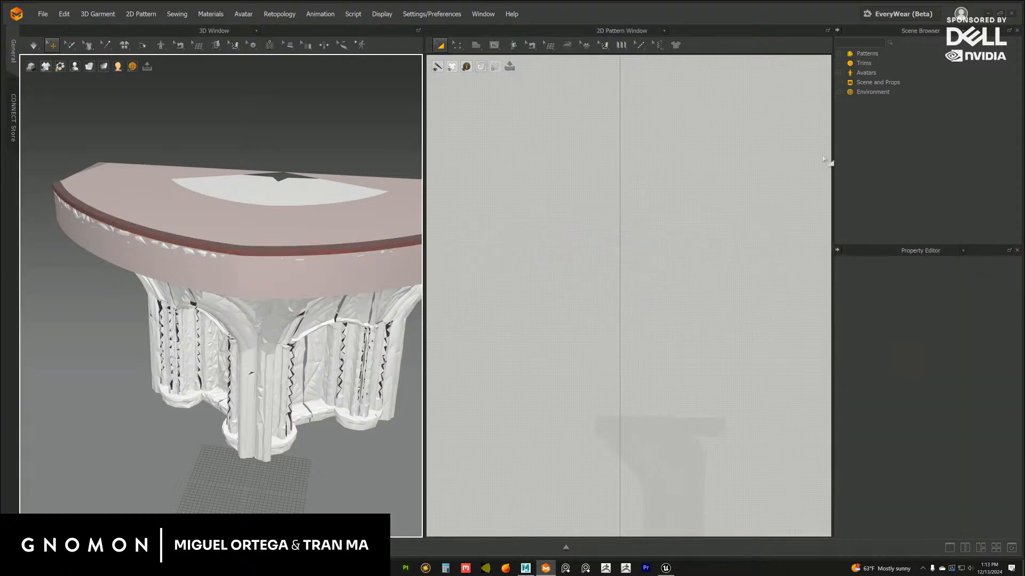
# Delete all the imported stage meshes, including the rim strip, stage top and columns, from the 3D scene
pyautogui.click(300, 285)
pyautogui.click(353, 243)
pyautogui.click(350, 249)
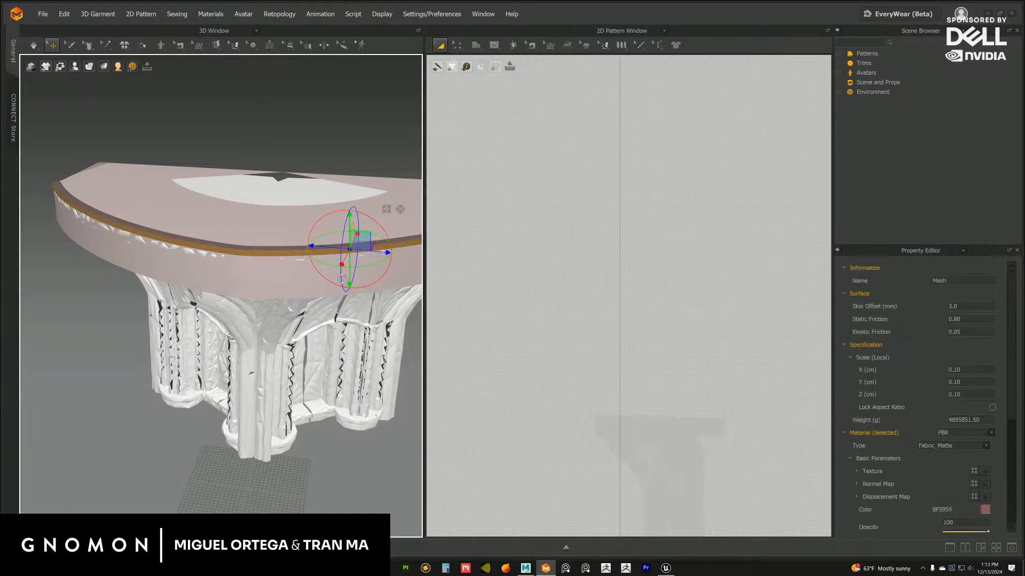
pyautogui.press('Delete')
pyautogui.click(313, 284)
pyautogui.press('Delete')
pyautogui.click(325, 257)
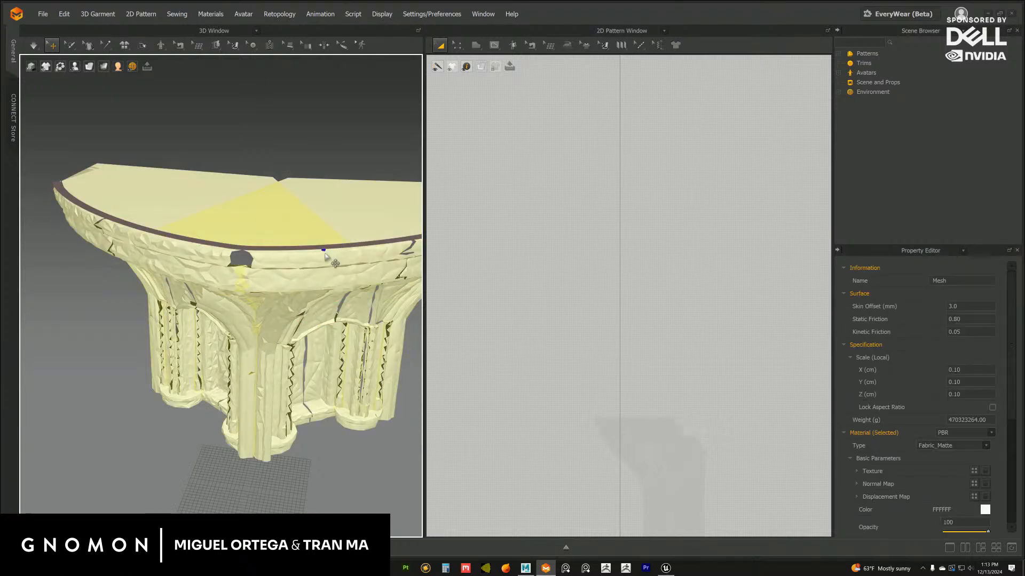
pyautogui.press('Delete')
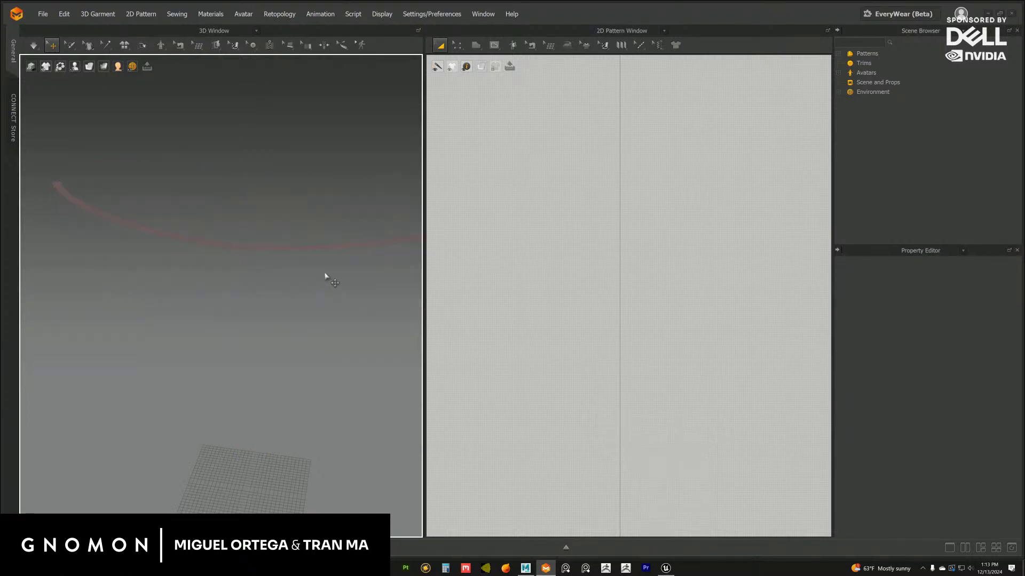
pyautogui.click(351, 248)
pyautogui.press('Delete')
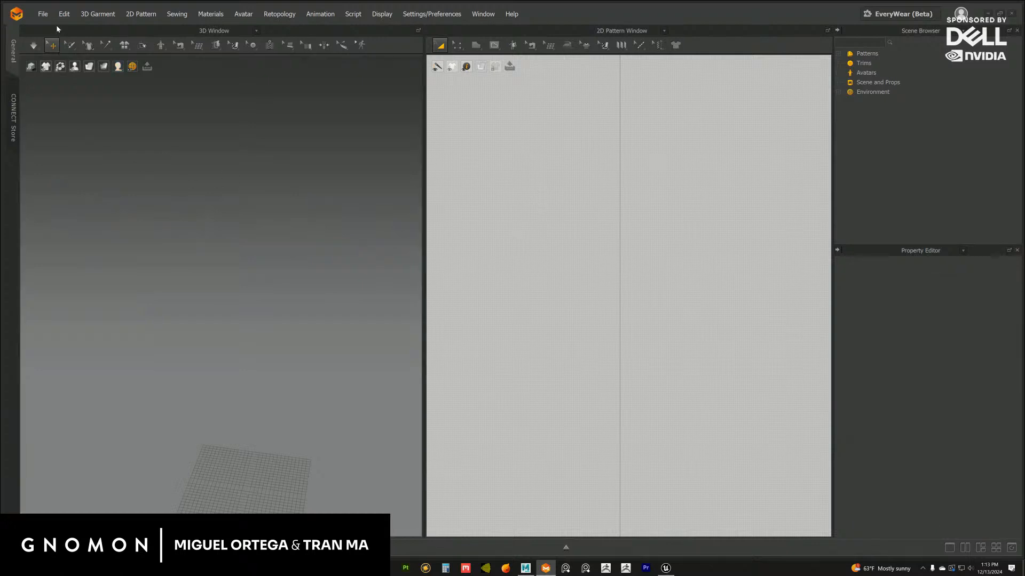
# Import stagerotundaflag_A.obj from the stage_rotundaFlag folder as an avatar at cm (DAZ Studio) scale, 100%
pyautogui.click(44, 15)
pyautogui.moveTo(59, 101)
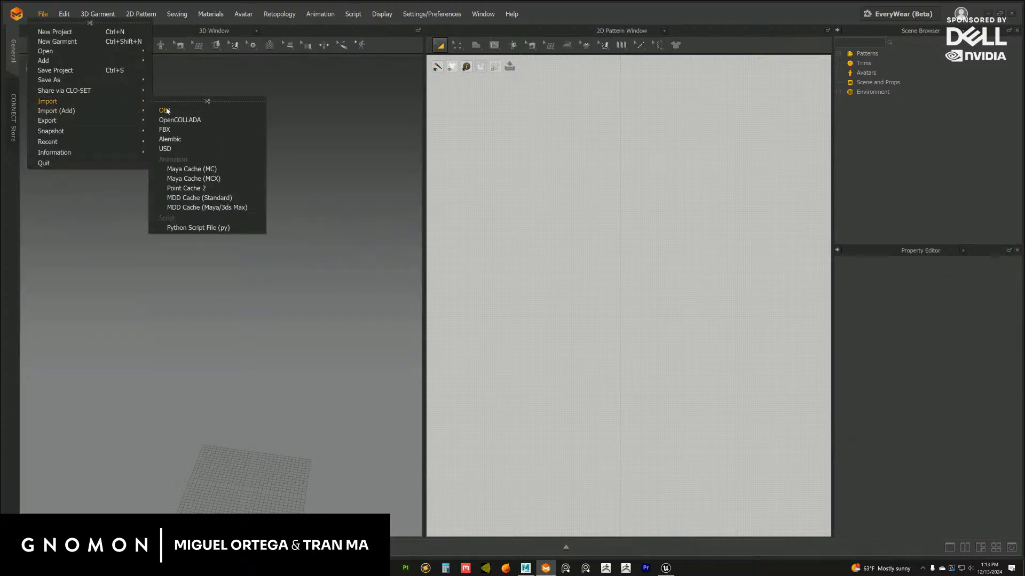
pyautogui.click(166, 106)
pyautogui.click(584, 263)
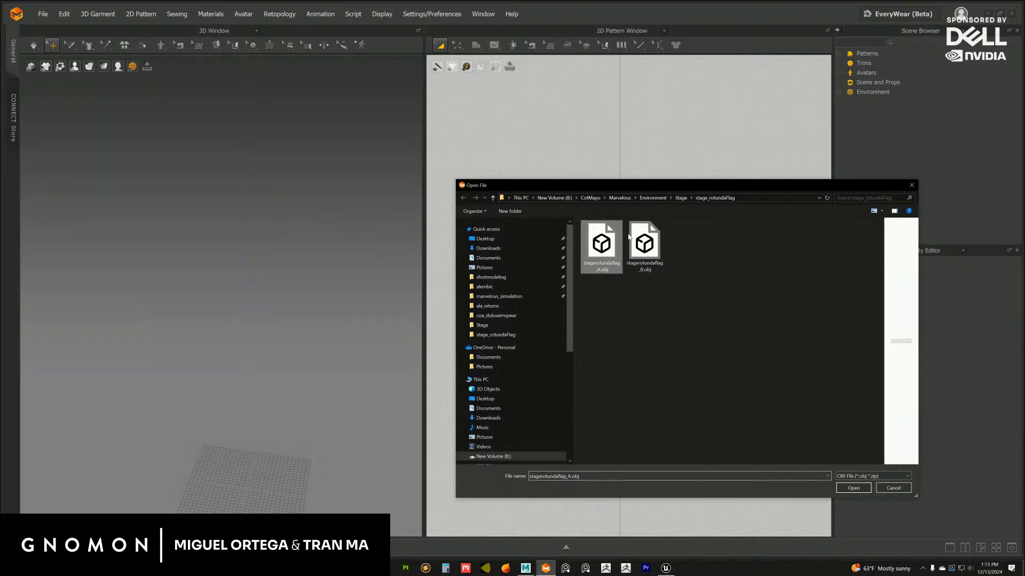
pyautogui.click(680, 198)
pyautogui.doubleClick(611, 237)
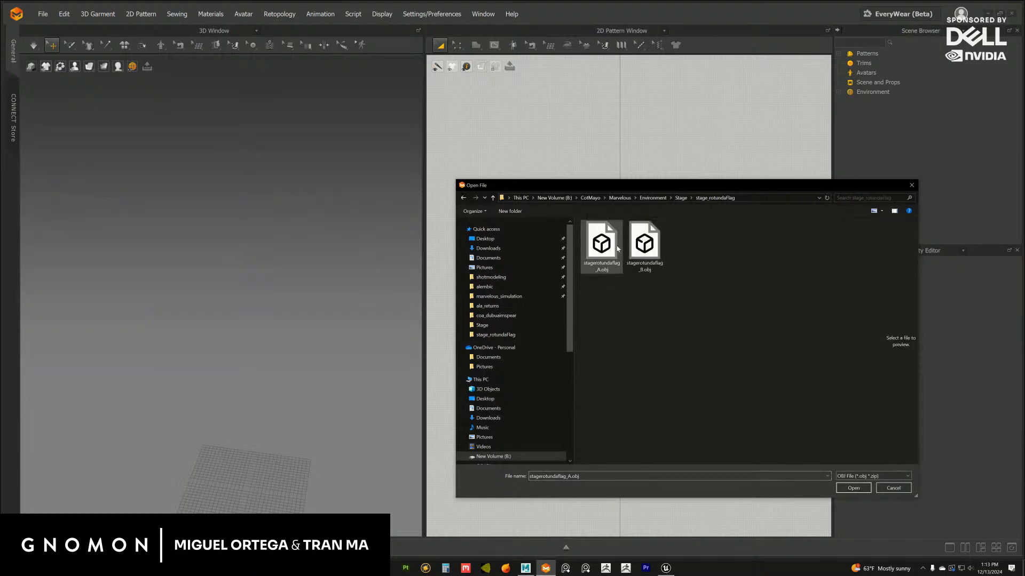
pyautogui.click(601, 245)
pyautogui.click(853, 488)
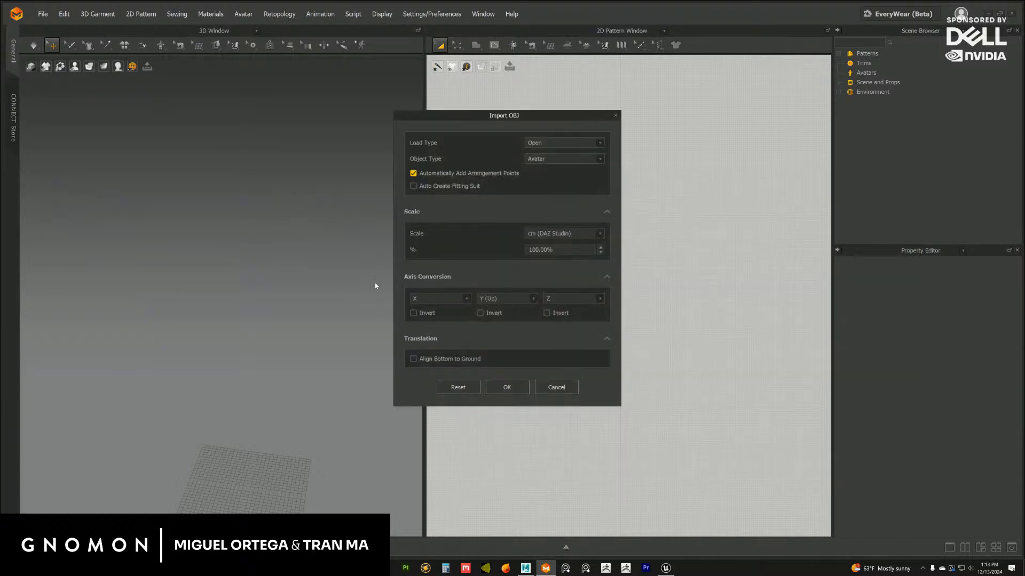
pyautogui.click(504, 387)
pyautogui.click(507, 330)
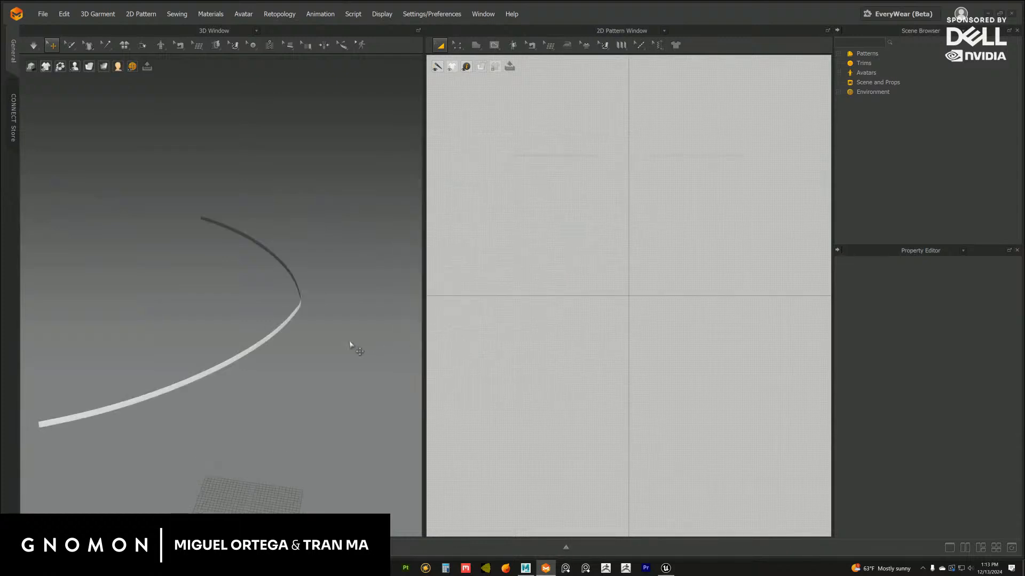
# Add stagerotundaflag_B.obj to the scene as a second avatar at cm (DAZ Studio) scale, 100%
pyautogui.moveTo(349, 342); pyautogui.dragTo(273, 326, button='right')
pyautogui.scroll(-3, 331, 326)
pyautogui.moveTo(326, 335); pyautogui.dragTo(350, 332, button='middle')
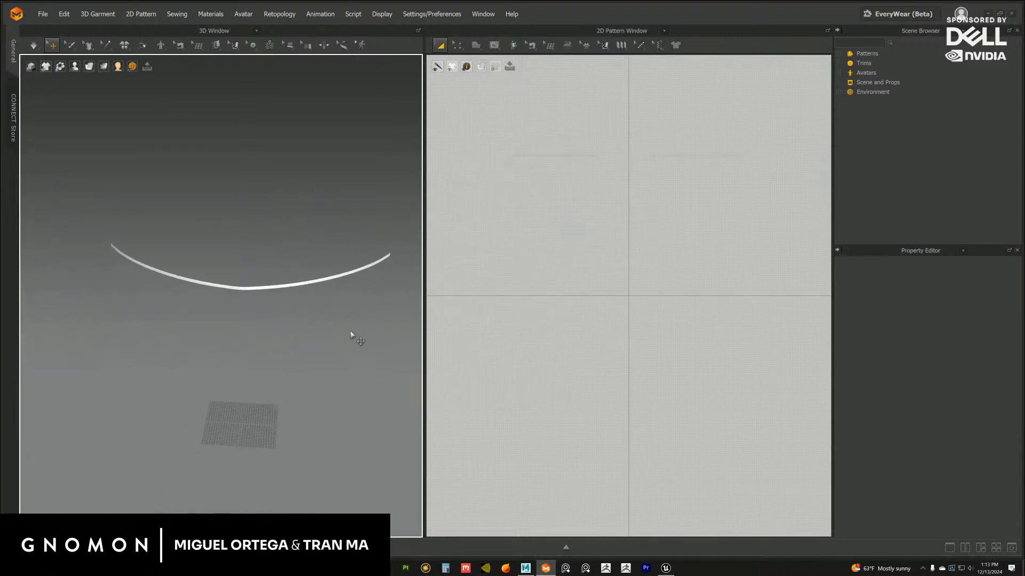
pyautogui.click(64, 14)
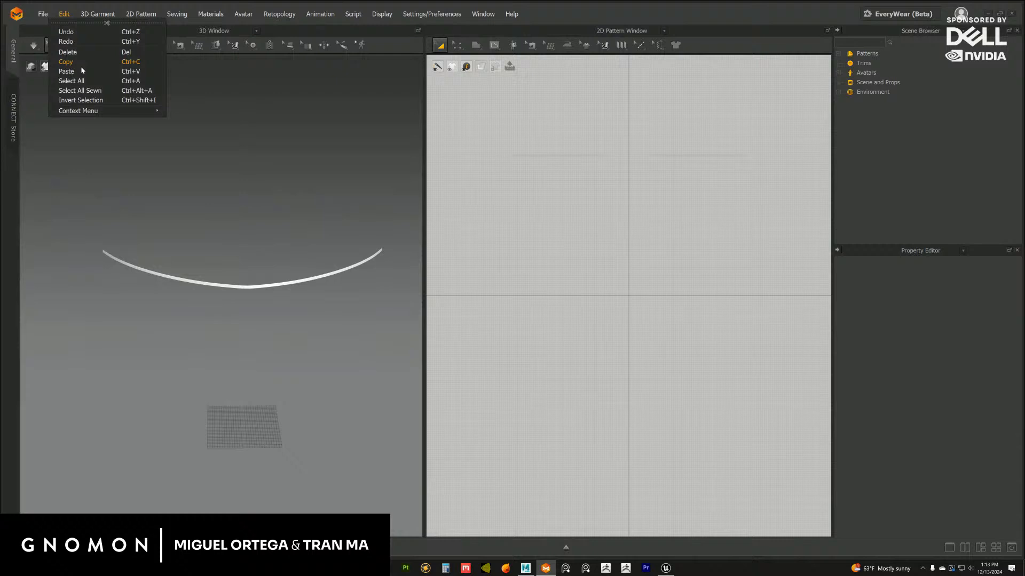
pyautogui.click(46, 10)
pyautogui.moveTo(83, 109)
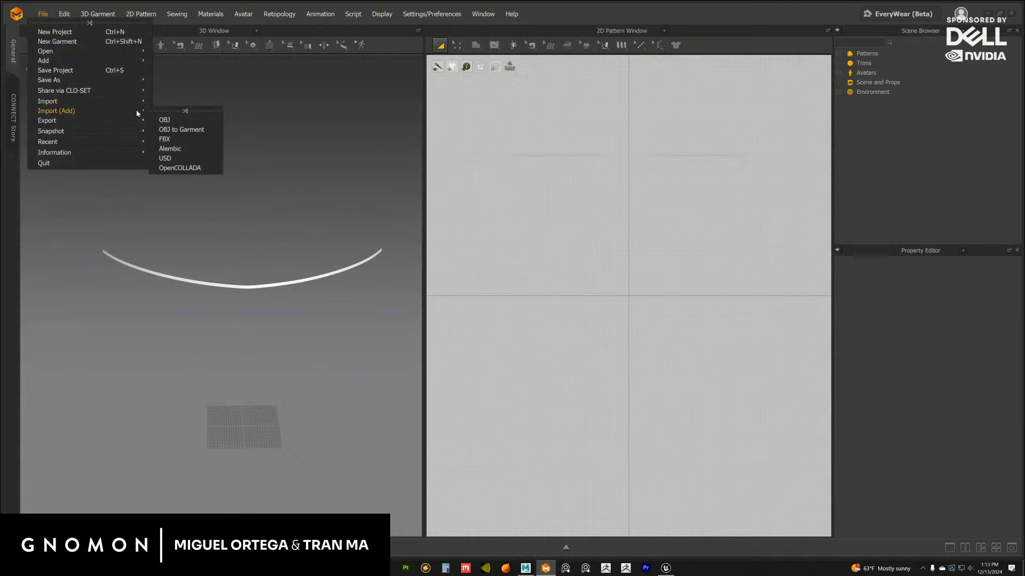
pyautogui.click(163, 119)
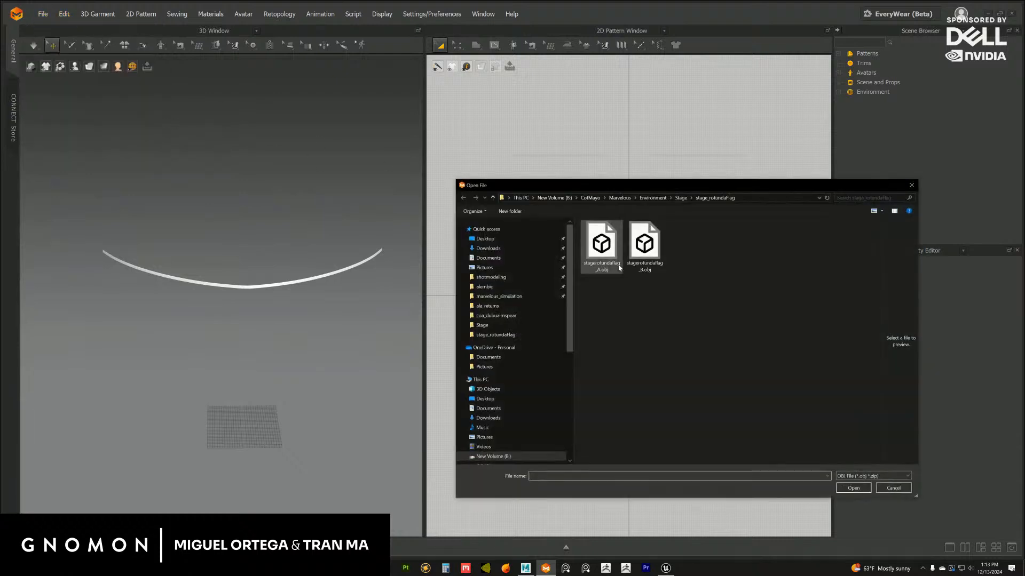
pyautogui.click(645, 244)
pyautogui.click(848, 488)
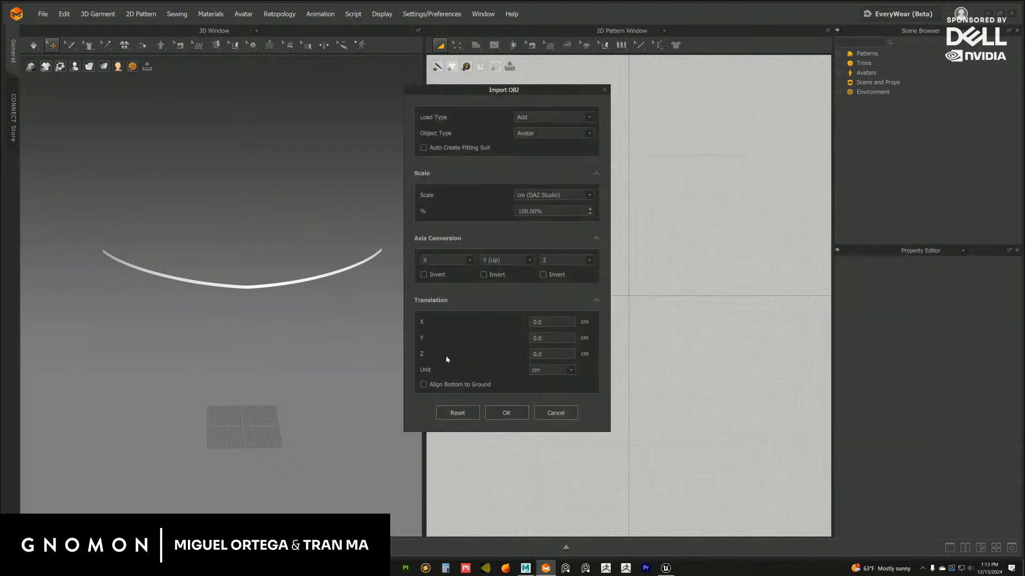
pyautogui.click(506, 413)
pyautogui.click(502, 332)
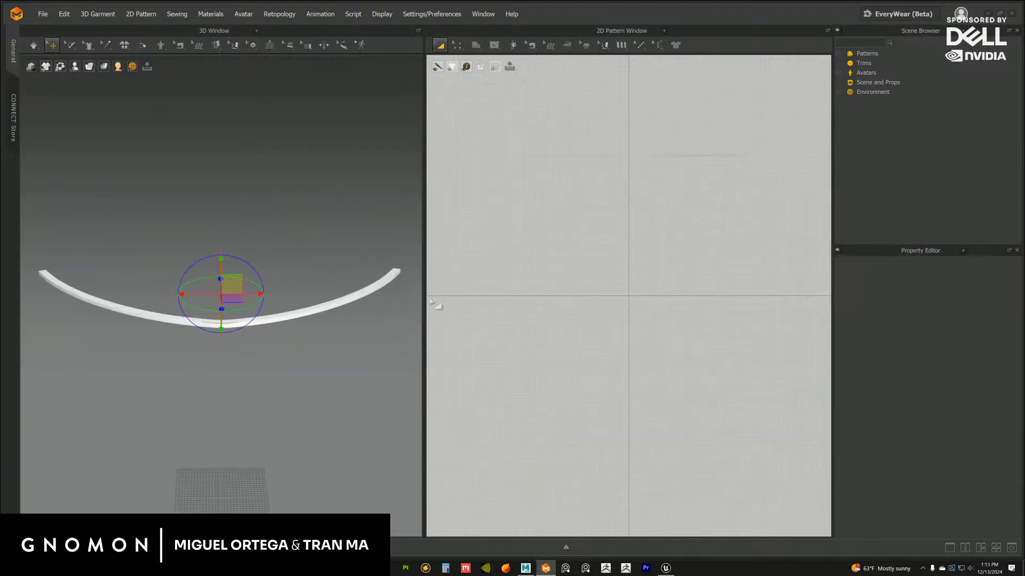
# Set the material color of the lower rim strip to the dusty red A46E6E
pyautogui.scroll(3, 359, 350)
pyautogui.moveTo(425, 312); pyautogui.dragTo(480, 315)
pyautogui.moveTo(337, 351); pyautogui.dragTo(347, 325, button='middle')
pyautogui.scroll(3, 347, 346)
pyautogui.click(348, 350)
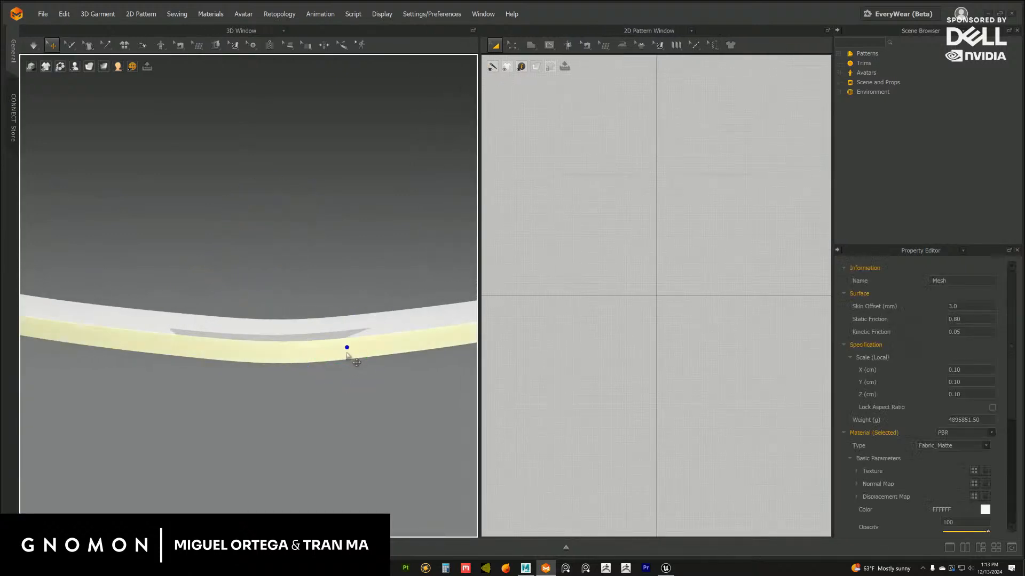
pyautogui.moveTo(345, 350); pyautogui.dragTo(377, 331, button='right')
pyautogui.click(986, 510)
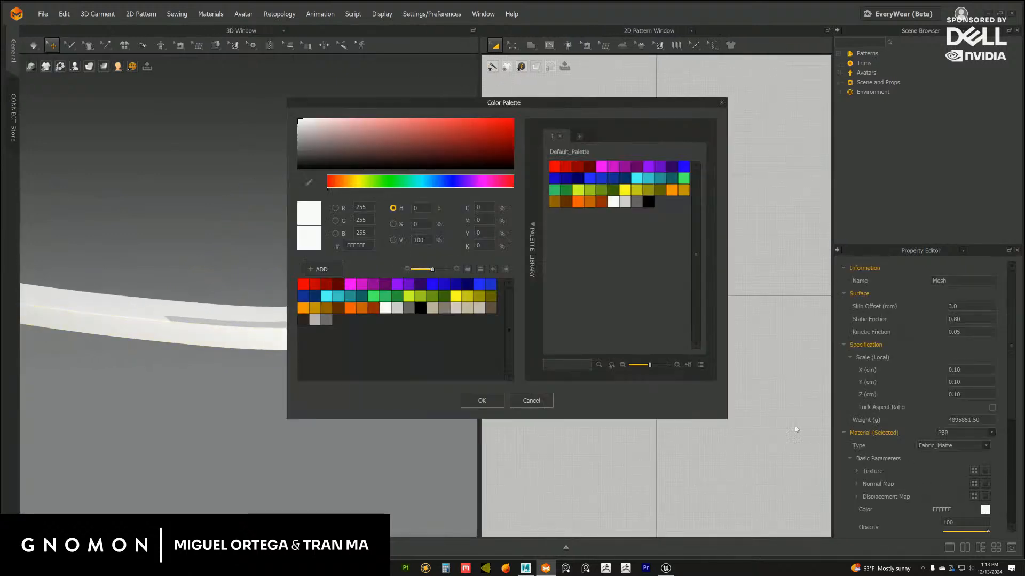
pyautogui.moveTo(337, 134)
pyautogui.mouseDown()
pyautogui.moveTo(330, 128)
pyautogui.moveTo(355, 135)
pyautogui.mouseUp()
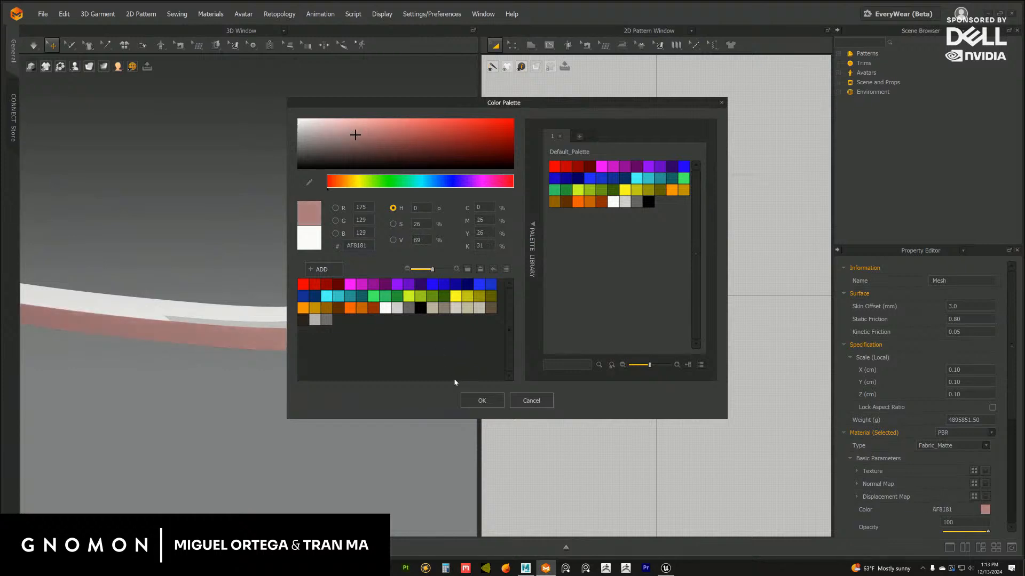
pyautogui.click(369, 138)
pyautogui.click(474, 401)
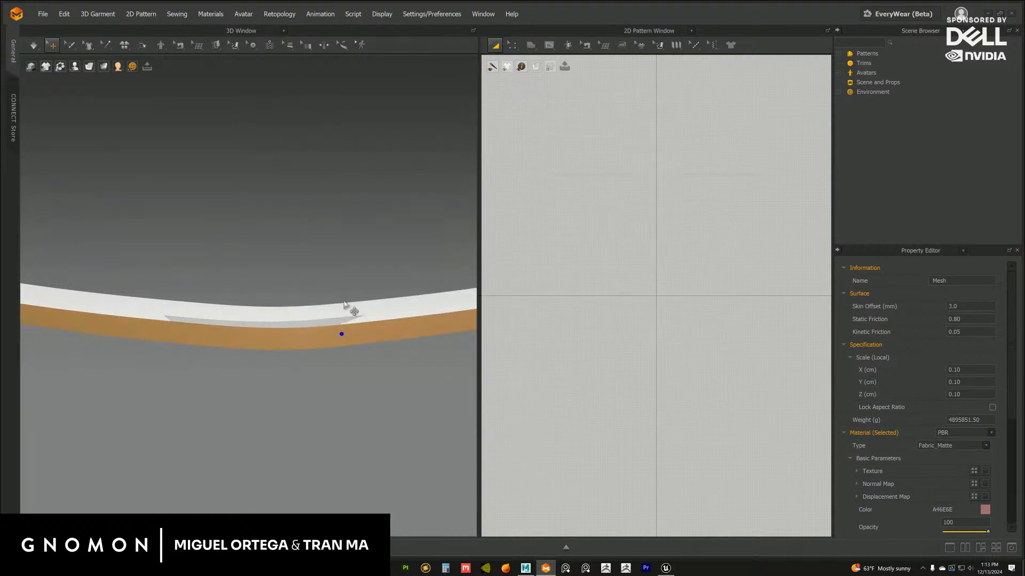
# Set the material color of the upper rim strip to the dark muted brownish red 745757
pyautogui.click(345, 302)
pyautogui.click(985, 509)
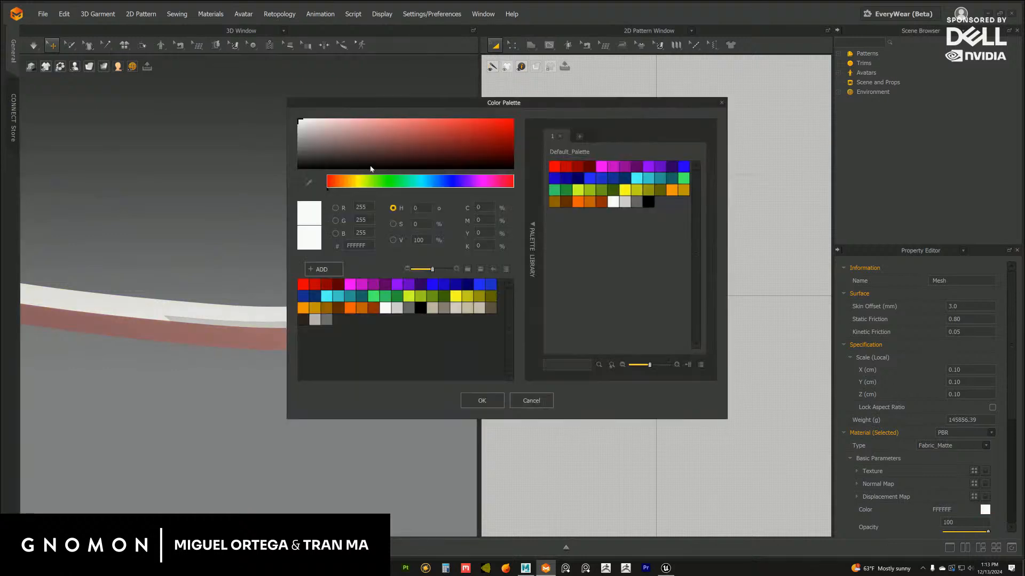
pyautogui.click(335, 138)
pyautogui.moveTo(335, 139); pyautogui.dragTo(351, 148)
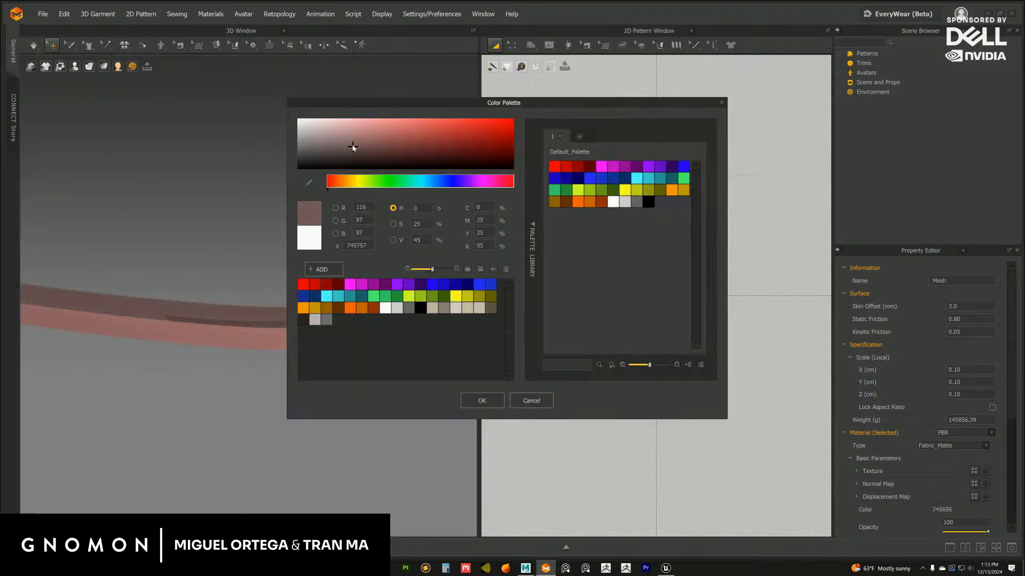
pyautogui.click(482, 401)
pyautogui.click(411, 417)
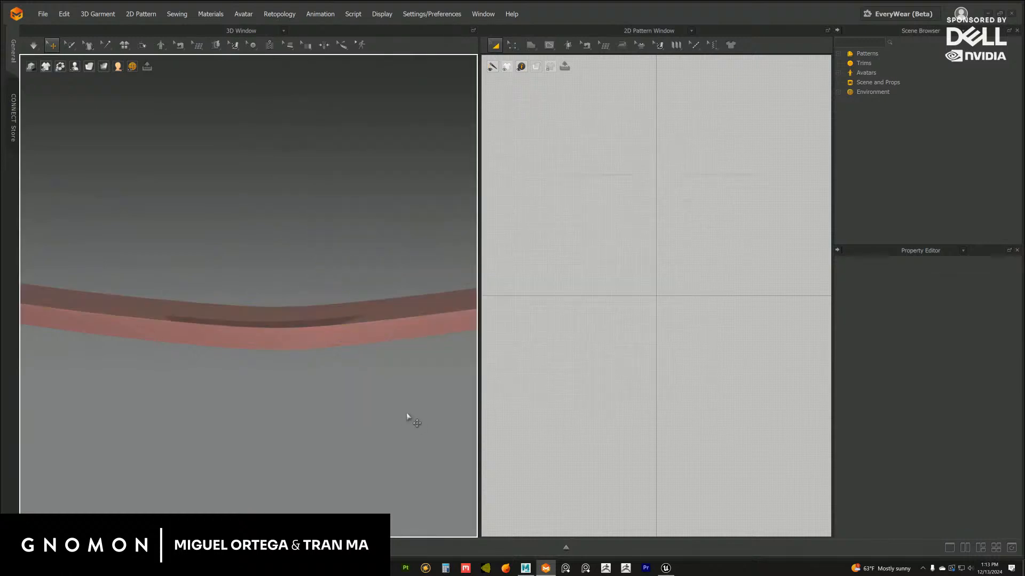
pyautogui.scroll(-5, 304, 347)
pyautogui.scroll(3, 319, 353)
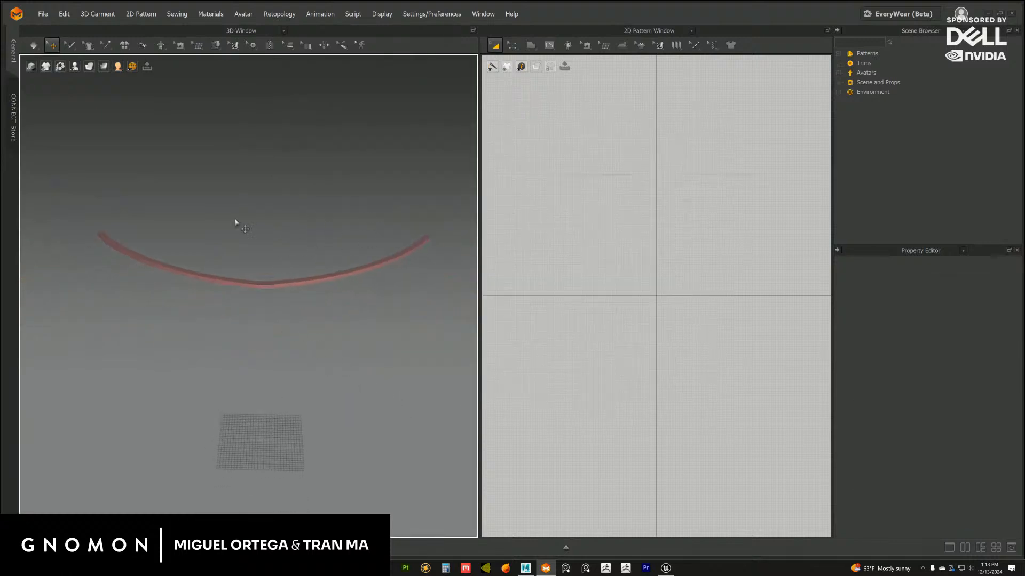
pyautogui.click(43, 14)
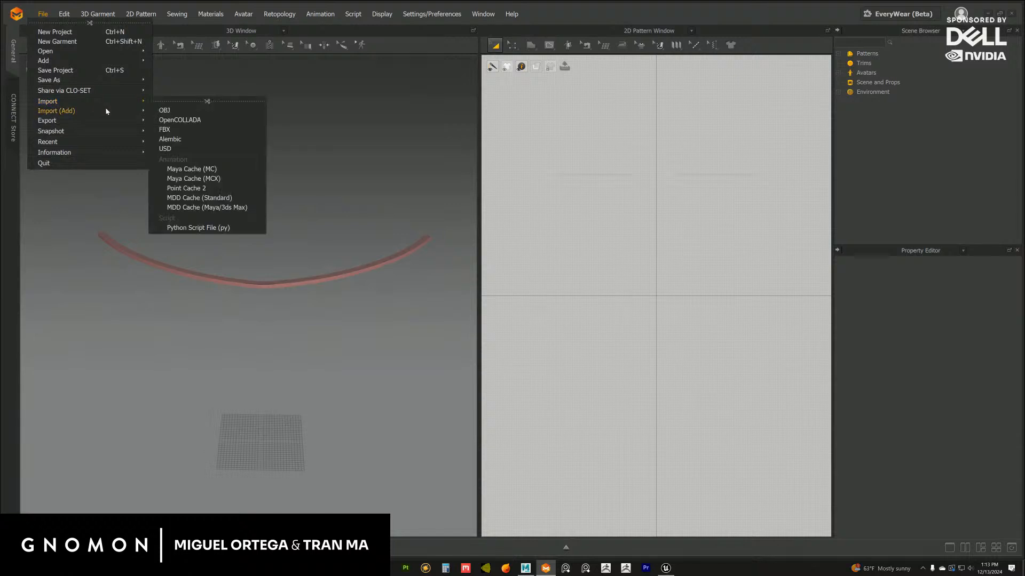
pyautogui.moveTo(110, 117)
pyautogui.click(297, 305)
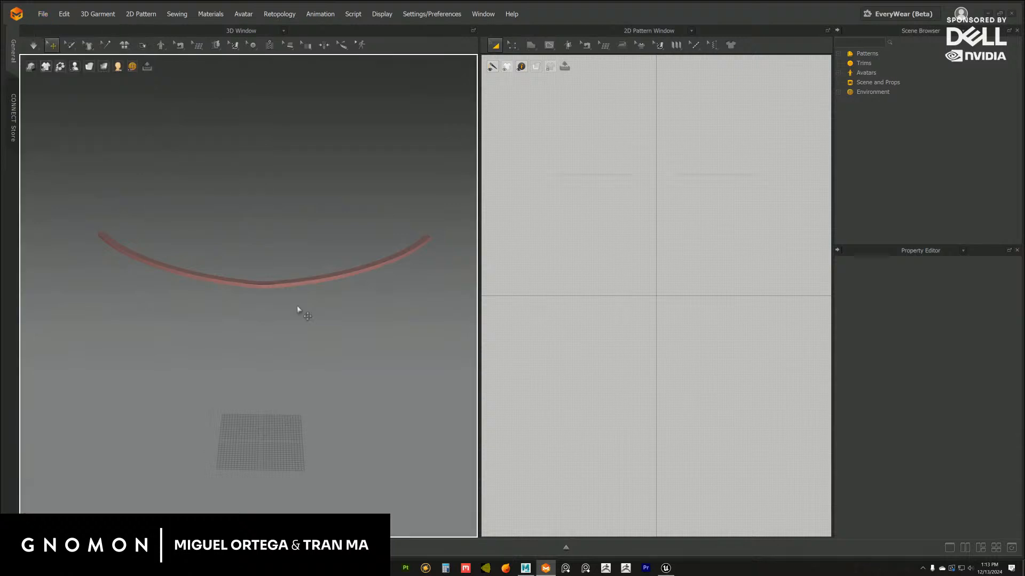
# Use Flatten on the rim mesh to convert both the lower and upper strips into 2D pattern pieces
pyautogui.scroll(2, 298, 303)
pyautogui.click(295, 278)
pyautogui.scroll(1, 279, 262)
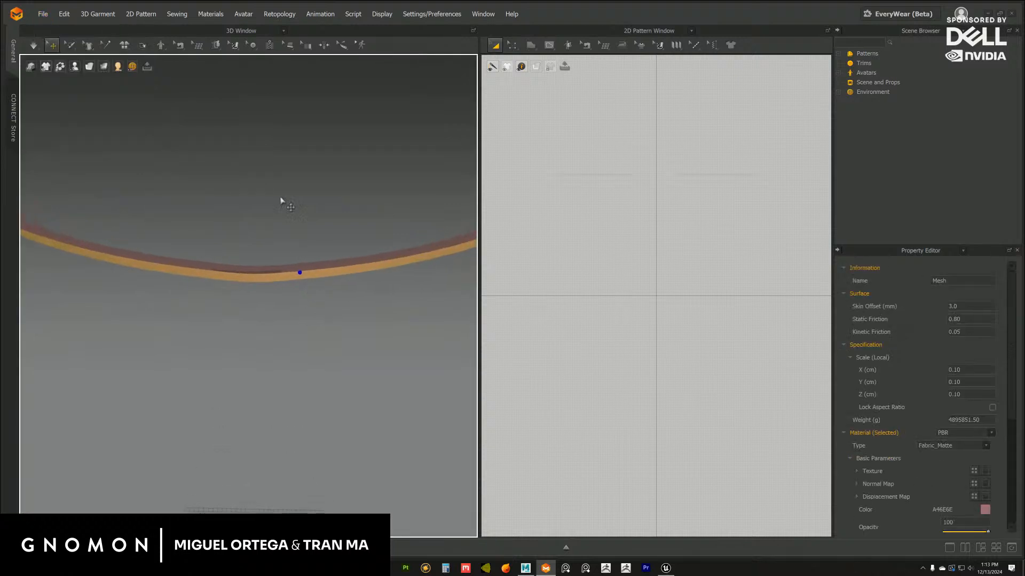
pyautogui.click(216, 46)
pyautogui.click(223, 60)
pyautogui.moveTo(231, 62); pyautogui.dragTo(304, 97)
pyautogui.click(300, 164)
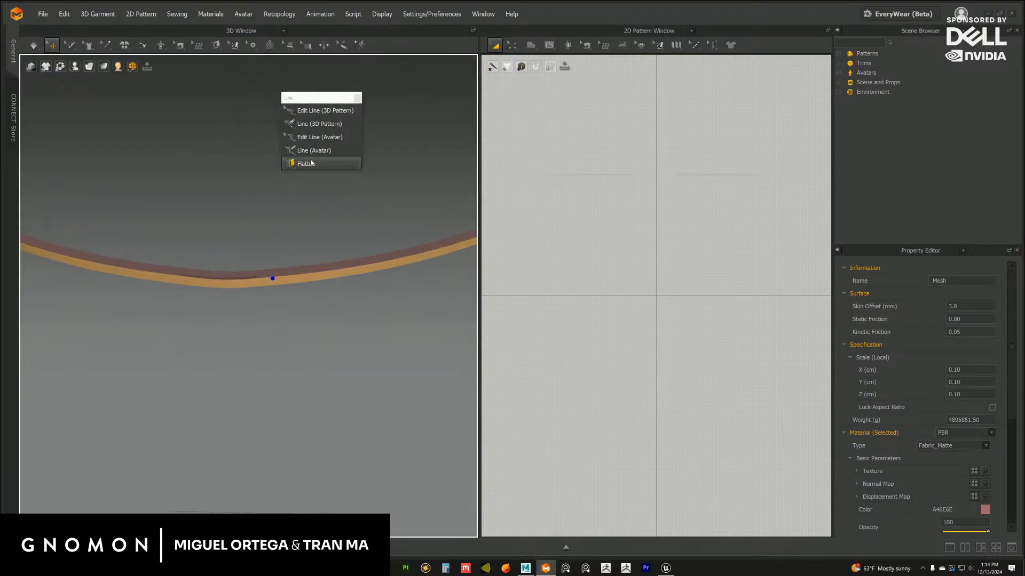
pyautogui.click(303, 280)
pyautogui.press('Return')
pyautogui.press('Return')
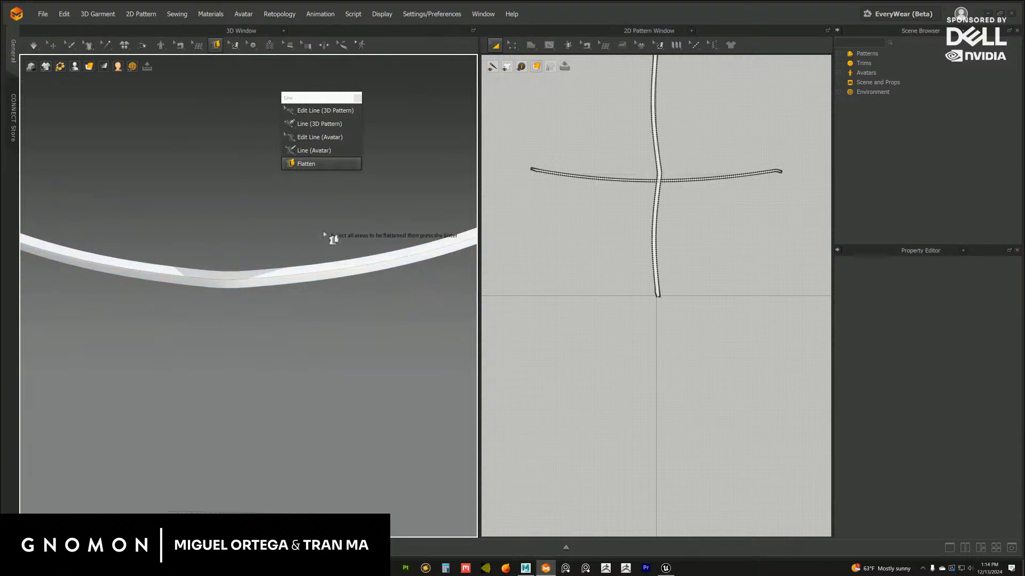
# Rotate the upright upper-strip pattern to horizontal in the 2D layout and place it above the lower strip's pattern
pyautogui.moveTo(570, 142); pyautogui.dragTo(541, 182, button='middle')
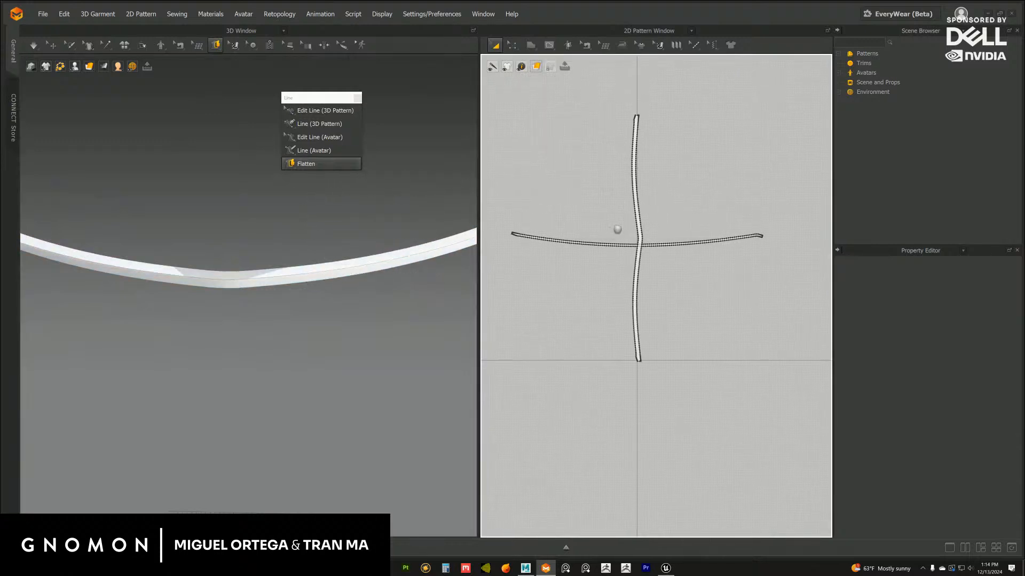
pyautogui.click(636, 213)
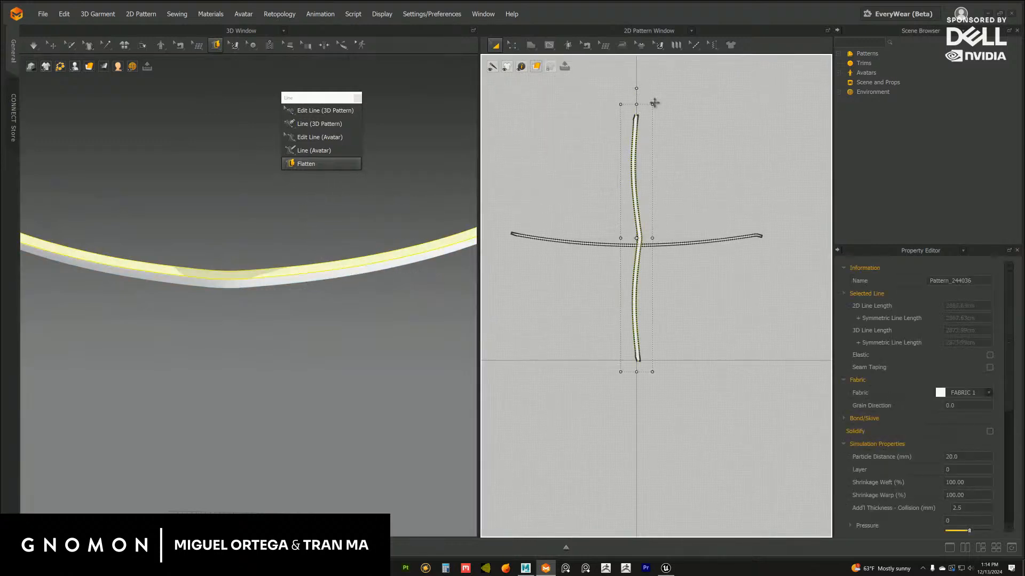
pyautogui.keyDown('shift'); pyautogui.moveTo(655, 103); pyautogui.dragTo(733, 245); pyautogui.keyUp('shift')
pyautogui.moveTo(642, 256); pyautogui.dragTo(653, 340, button='middle')
pyautogui.scroll(4, 652, 341)
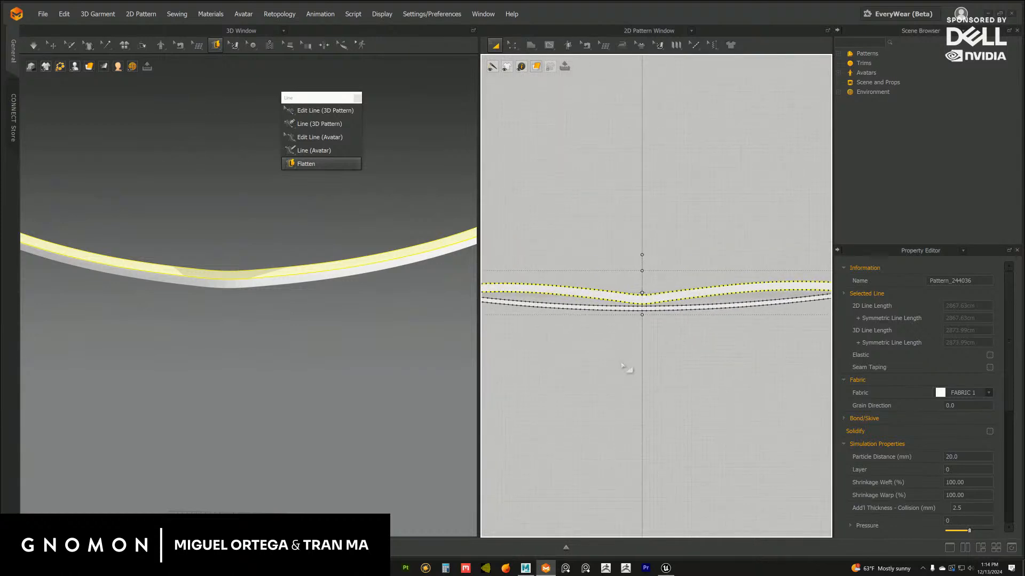
pyautogui.scroll(3, 651, 320)
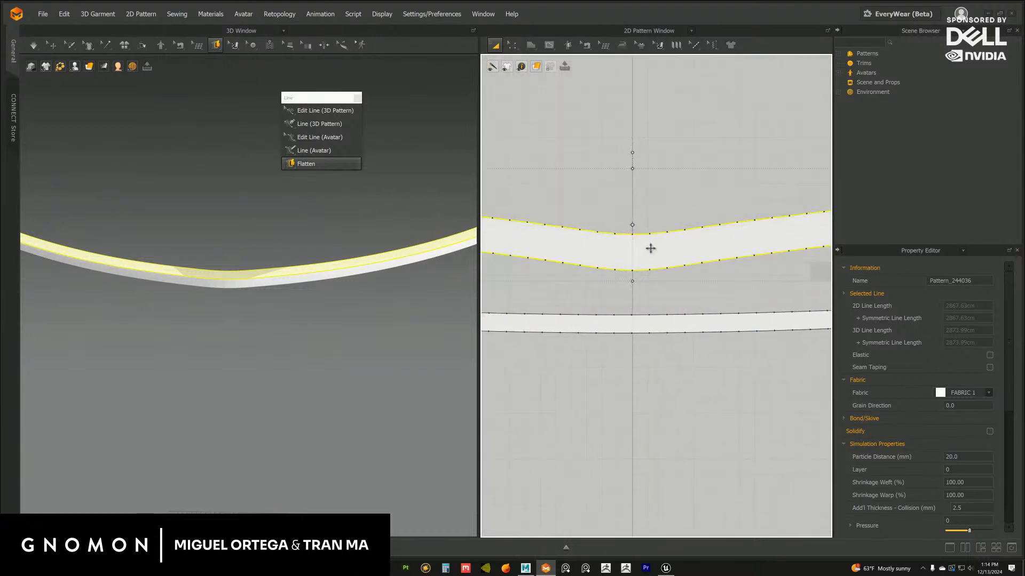
pyautogui.moveTo(650, 248); pyautogui.dragTo(658, 102)
# Examine the flattened lower strip and how it meets the upper strip around the middle of the curve in 3D
pyautogui.click(647, 327)
pyautogui.scroll(5, 228, 299)
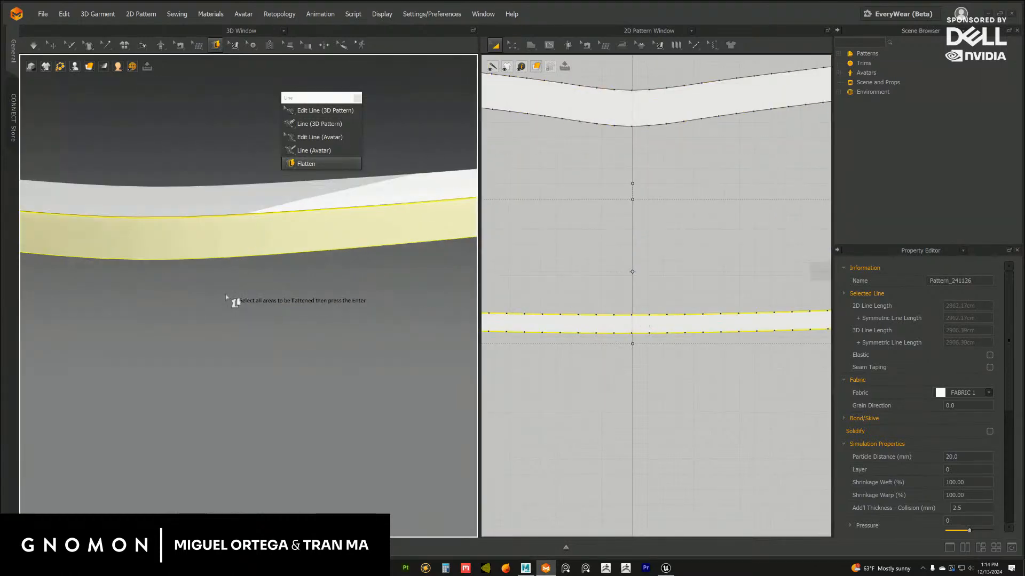
pyautogui.moveTo(224, 250); pyautogui.dragTo(293, 299, button='middle')
pyautogui.click(52, 46)
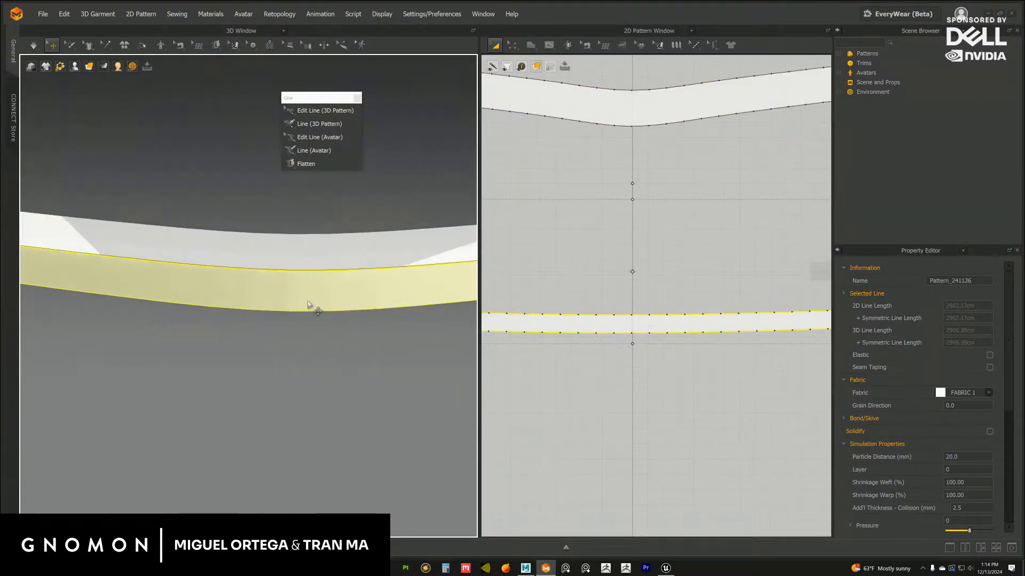
pyautogui.scroll(-4, 301, 291)
pyautogui.scroll(1, 278, 299)
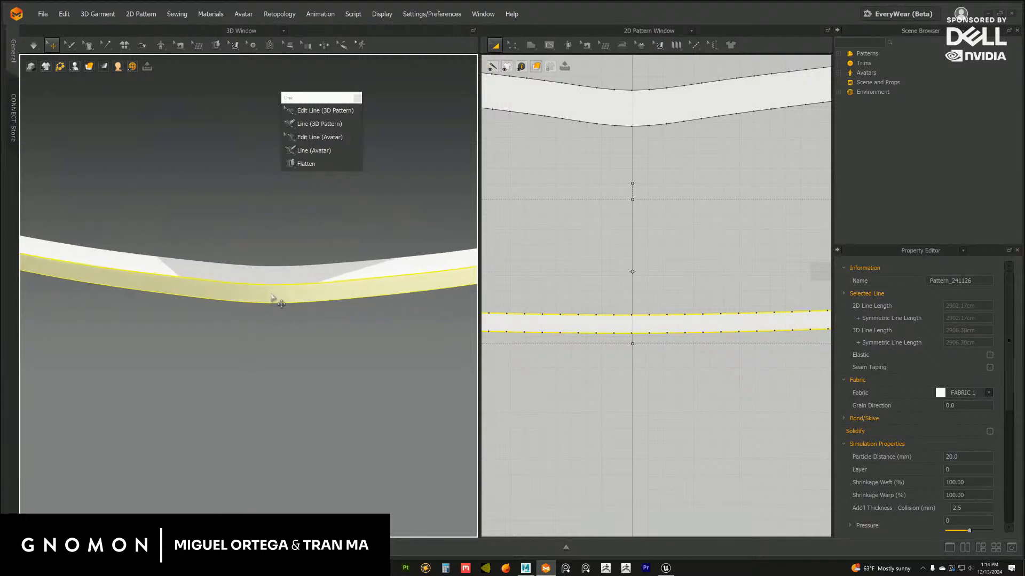
pyautogui.click(276, 293)
pyautogui.moveTo(277, 295); pyautogui.dragTo(359, 346, button='right')
pyautogui.scroll(-3, 661, 379)
# Move the lower strip's pattern close beneath the upper strip in the 2D layout, leaving a small gap between them
pyautogui.click(655, 377)
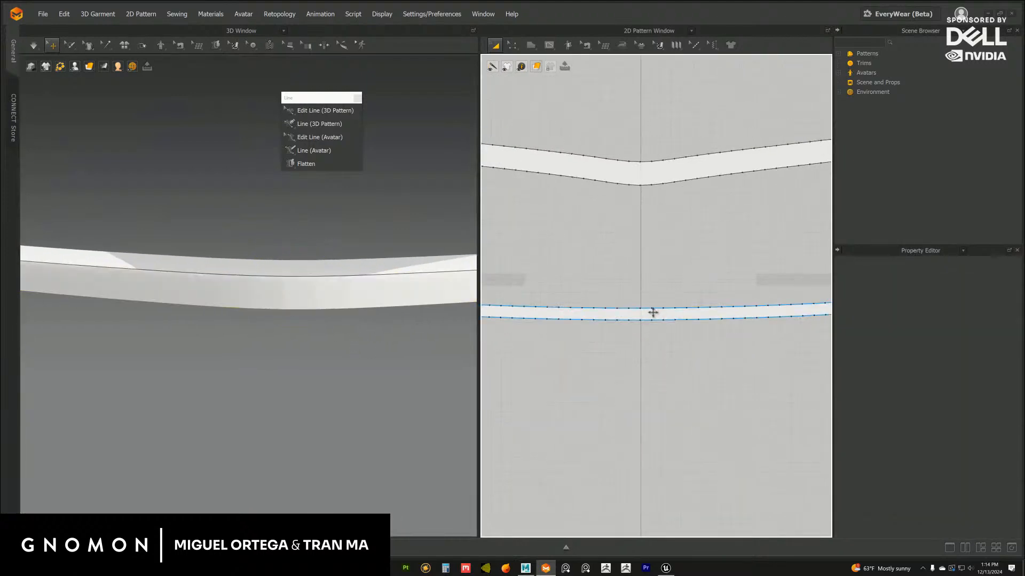
pyautogui.moveTo(653, 314); pyautogui.dragTo(655, 226)
pyautogui.scroll(-5, 649, 304)
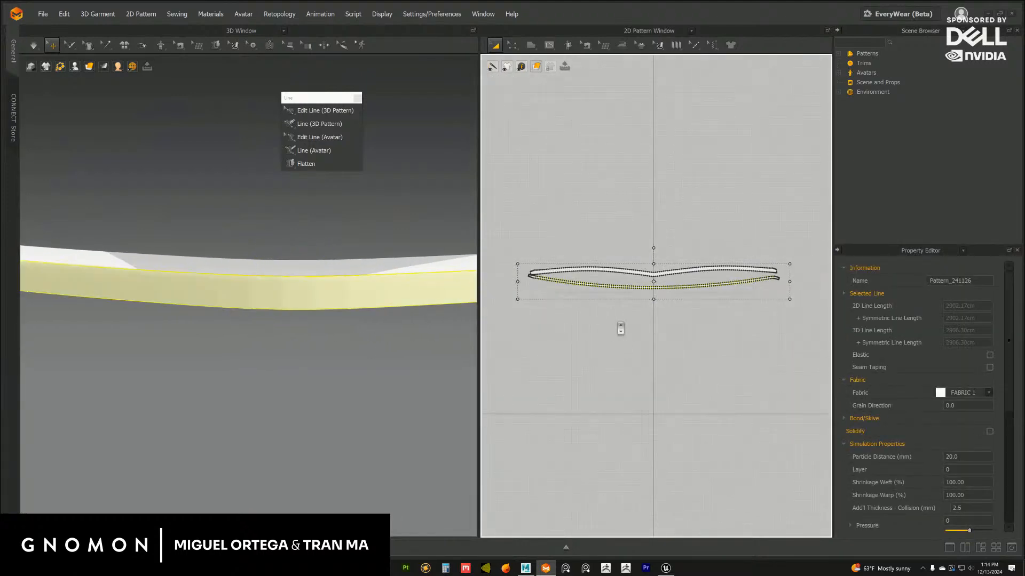
pyautogui.scroll(3, 650, 330)
pyautogui.click(657, 292)
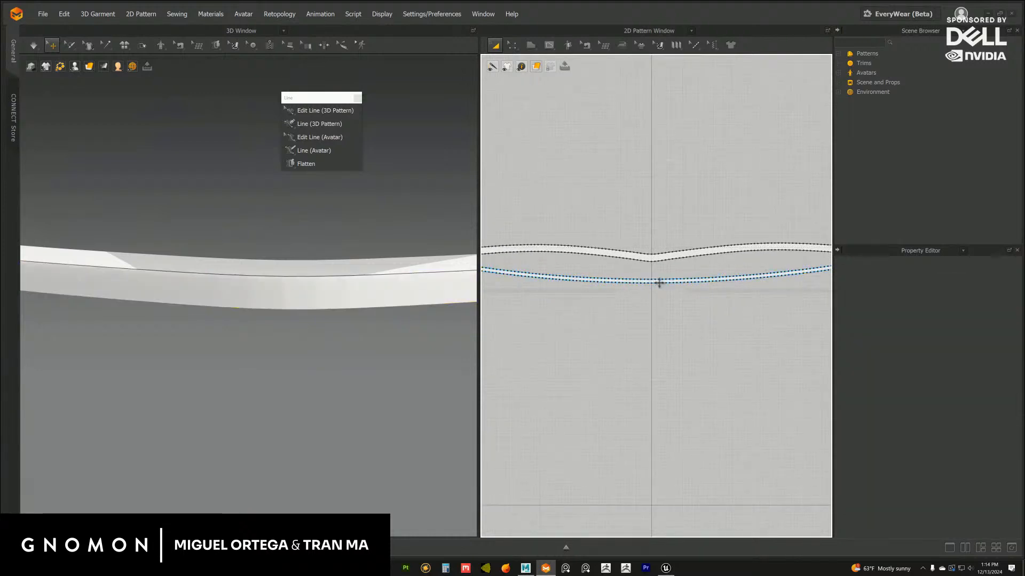
pyautogui.keyDown('shift'); pyautogui.moveTo(659, 282); pyautogui.dragTo(659, 295); pyautogui.keyUp('shift')
# Freeze both rim strip patterns
pyautogui.keyDown('shift'); pyautogui.click(661, 259); pyautogui.keyUp('shift')
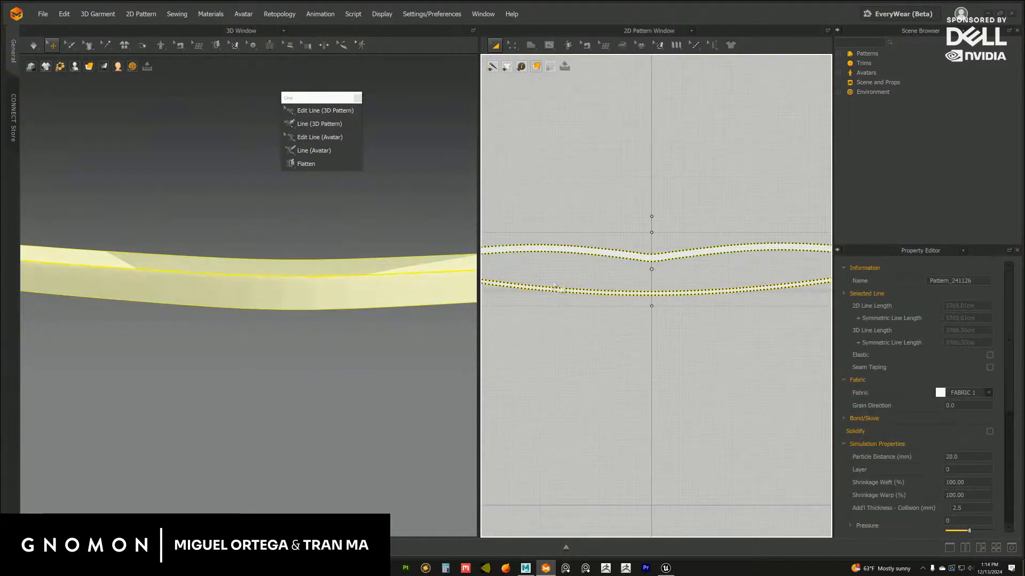
pyautogui.scroll(1, 312, 288)
pyautogui.scroll(-1, 315, 292)
pyautogui.rightClick(315, 291)
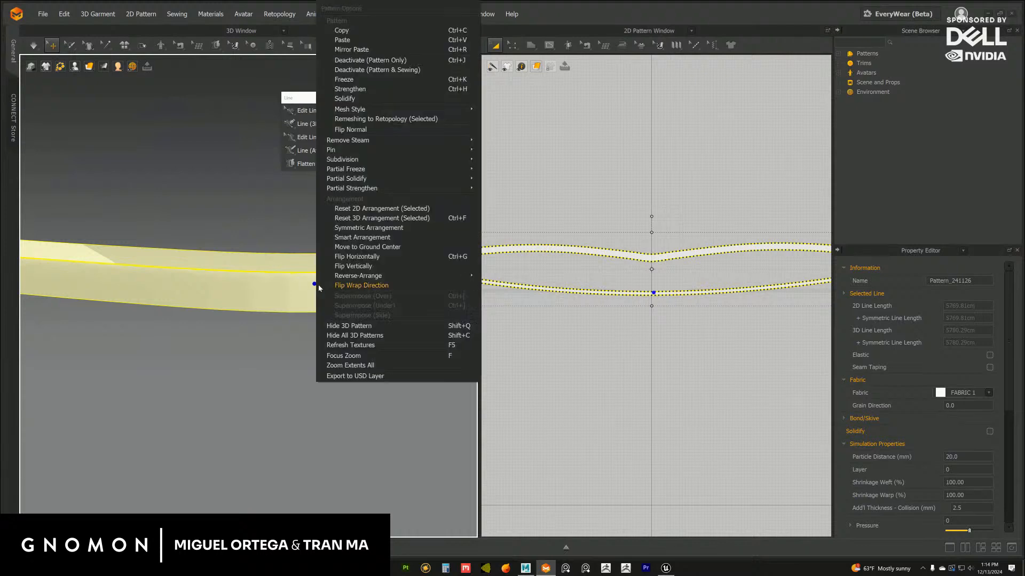
pyautogui.click(356, 89)
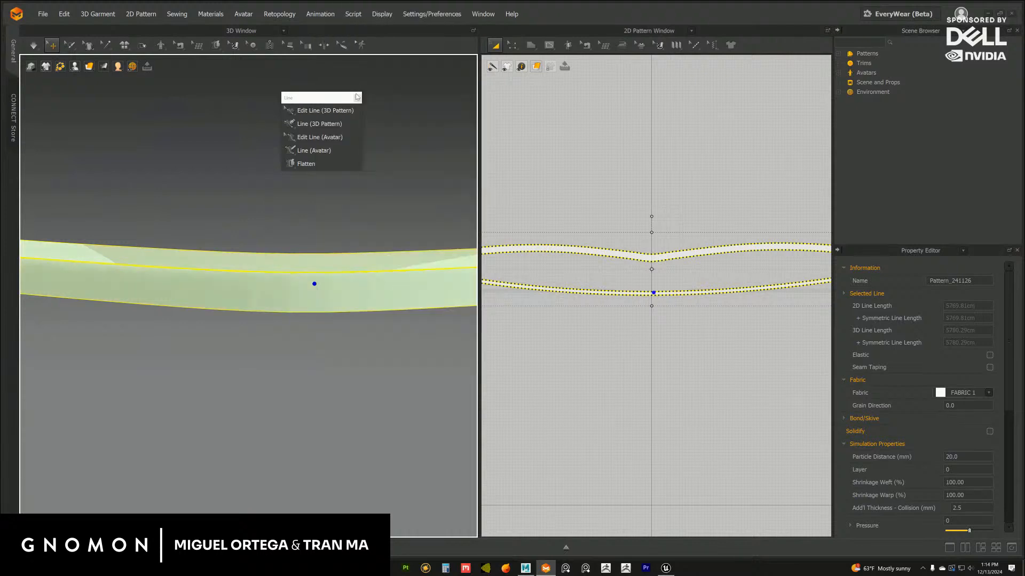
pyautogui.rightClick(340, 311)
pyautogui.moveTo(401, 160)
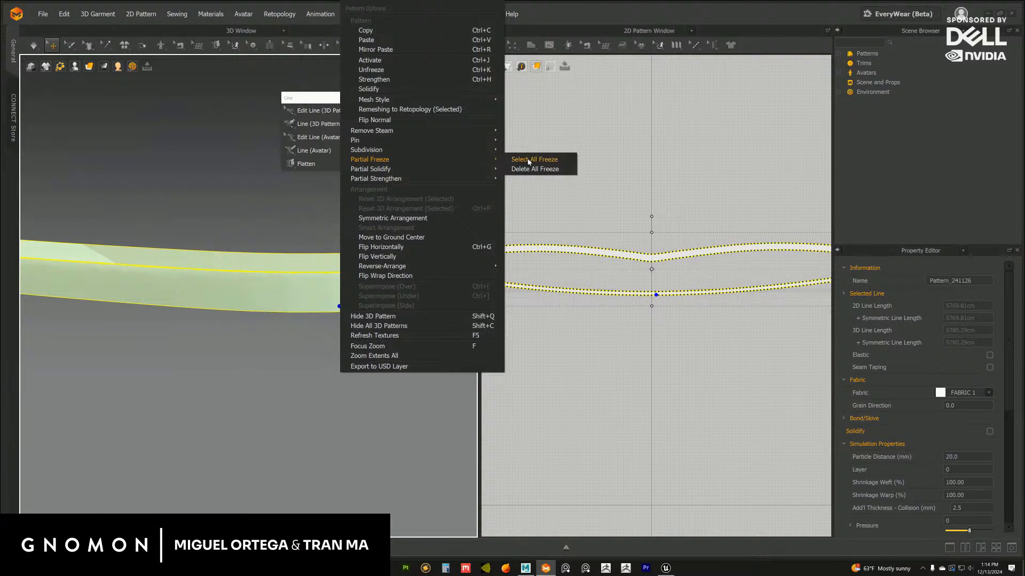
pyautogui.click(505, 197)
pyautogui.click(343, 356)
pyautogui.scroll(-8, 327, 342)
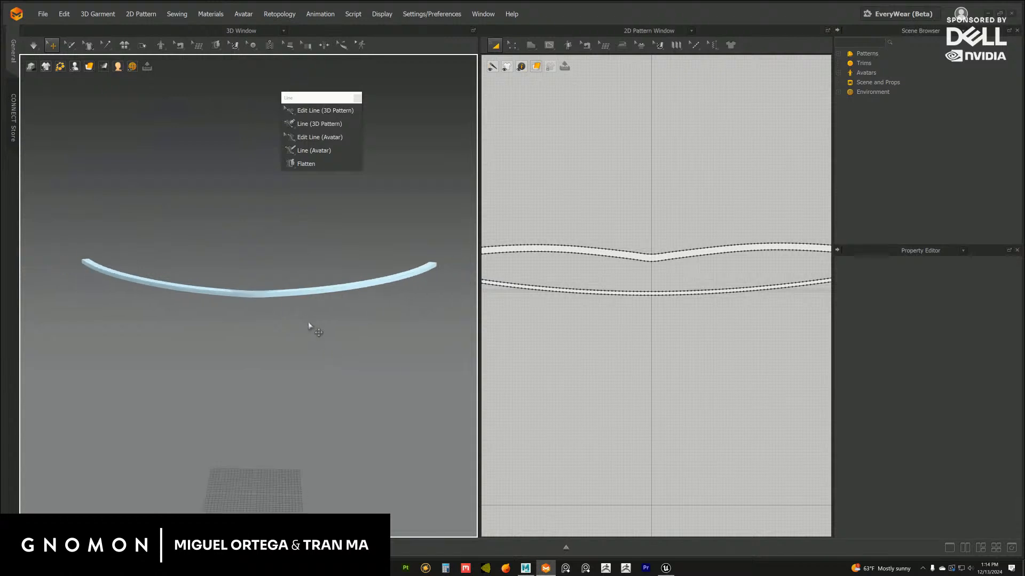
pyautogui.scroll(3, 324, 338)
pyautogui.scroll(-5, 324, 338)
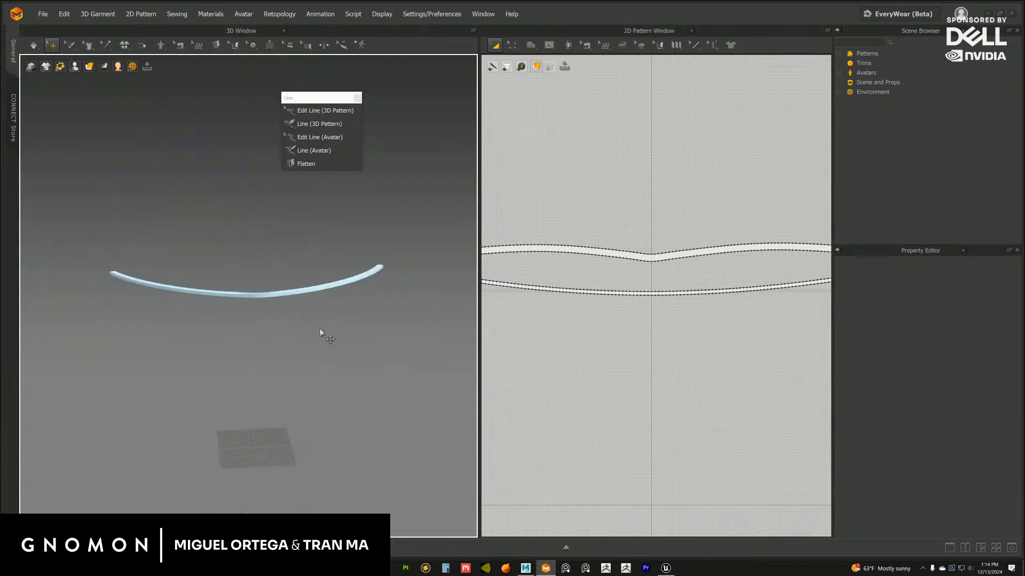
pyautogui.scroll(-3, 661, 291)
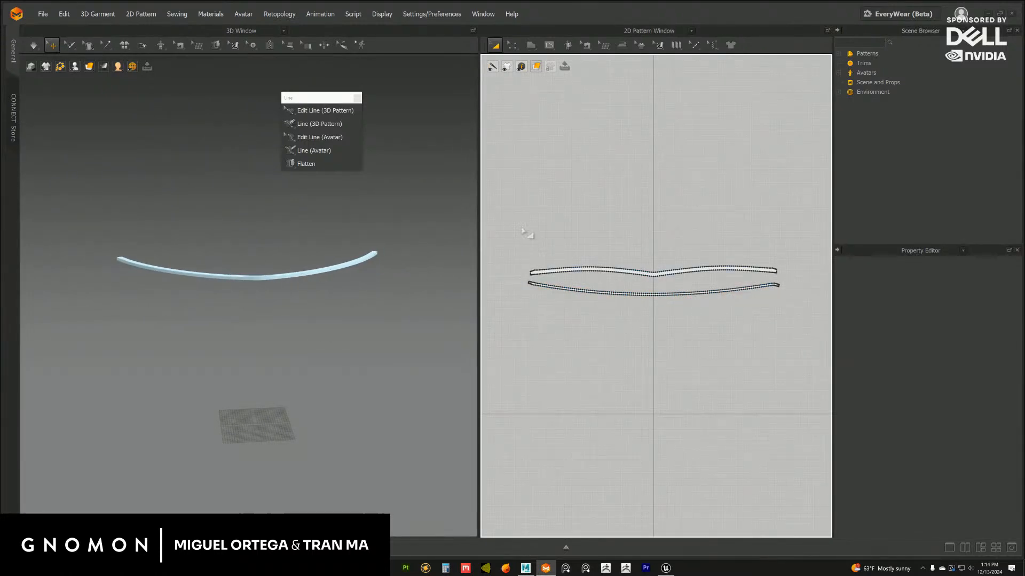
pyautogui.moveTo(508, 224); pyautogui.dragTo(825, 365)
pyautogui.moveTo(651, 278); pyautogui.dragTo(655, 198)
pyautogui.hotkey('ctrl', 'z')
pyautogui.click(695, 241)
# Move both strip patterns together to the upper part of the 2D layout, keeping them centred on the vertical axis
pyautogui.moveTo(510, 229); pyautogui.dragTo(766, 349)
pyautogui.moveTo(653, 274); pyautogui.dragTo(660, 149)
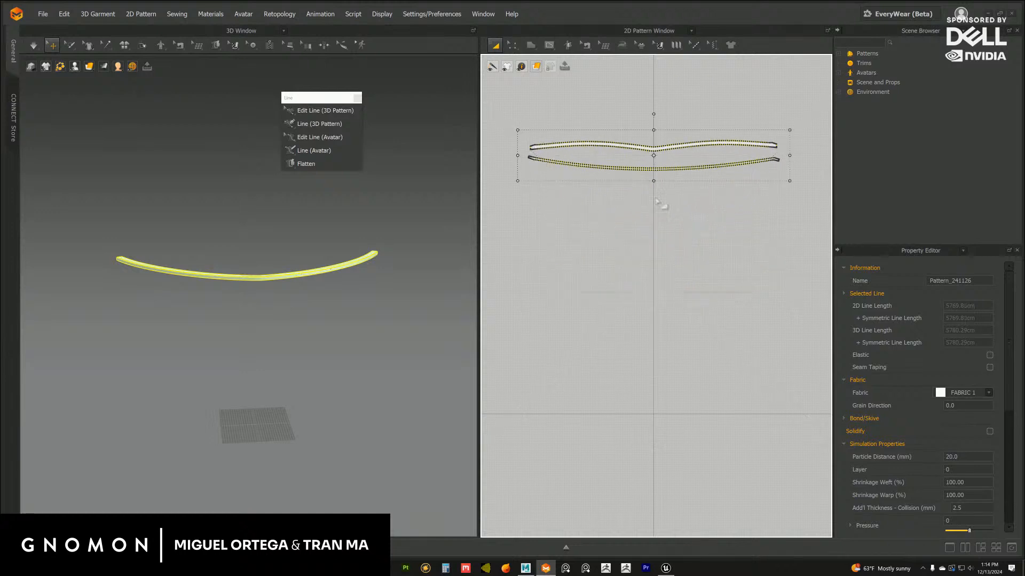
pyautogui.click(662, 228)
pyautogui.scroll(2, 340, 305)
pyautogui.moveTo(340, 304); pyautogui.dragTo(329, 306, button='right')
pyautogui.scroll(2, 330, 308)
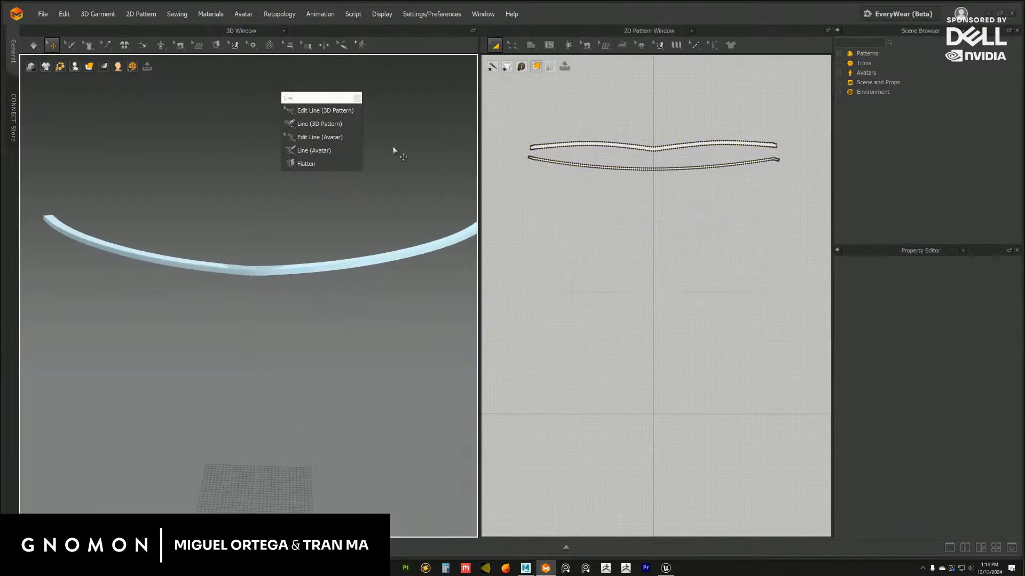
# Close the floating line tool palette and add blockouttop.obj from the Stage folder to the scene as an avatar
pyautogui.click(357, 99)
pyautogui.click(43, 14)
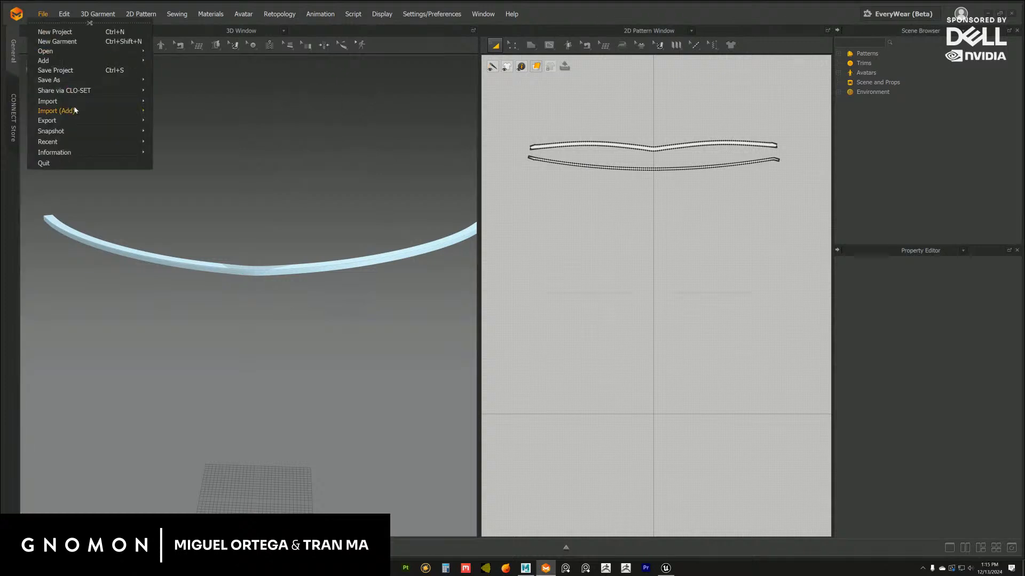
pyautogui.moveTo(114, 116)
pyautogui.click(163, 121)
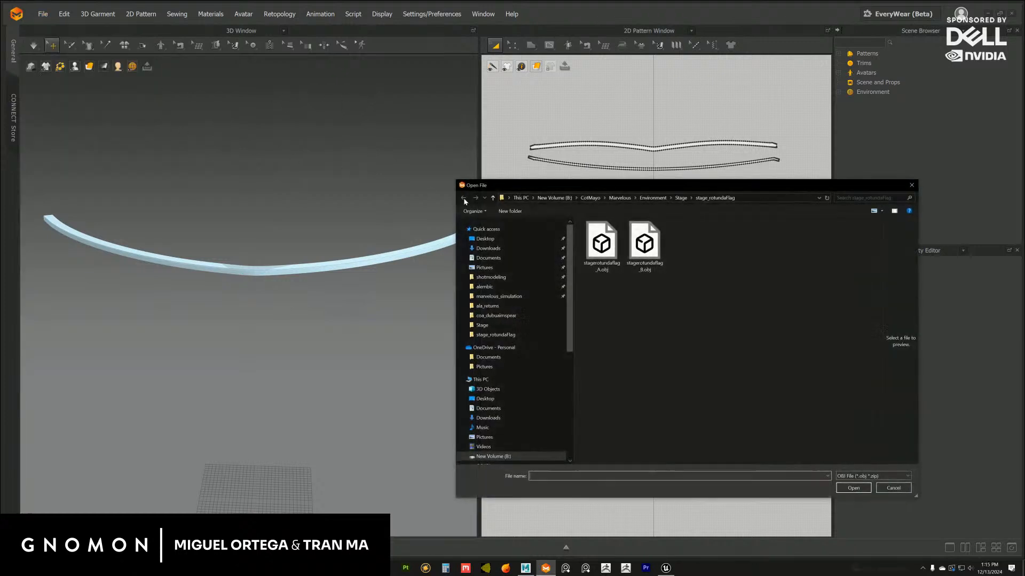
pyautogui.click(619, 253)
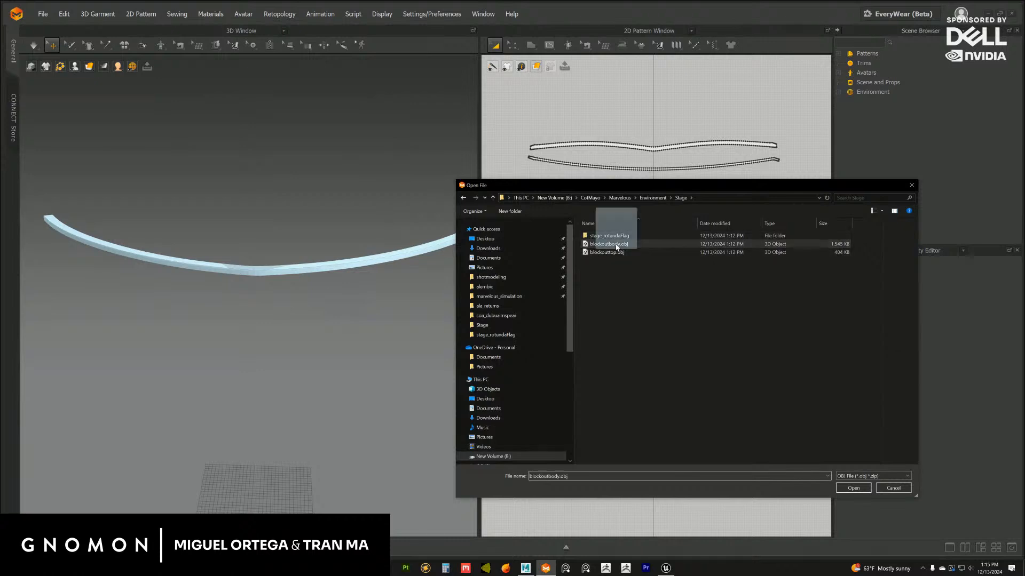
pyautogui.click(854, 488)
pyautogui.click(502, 413)
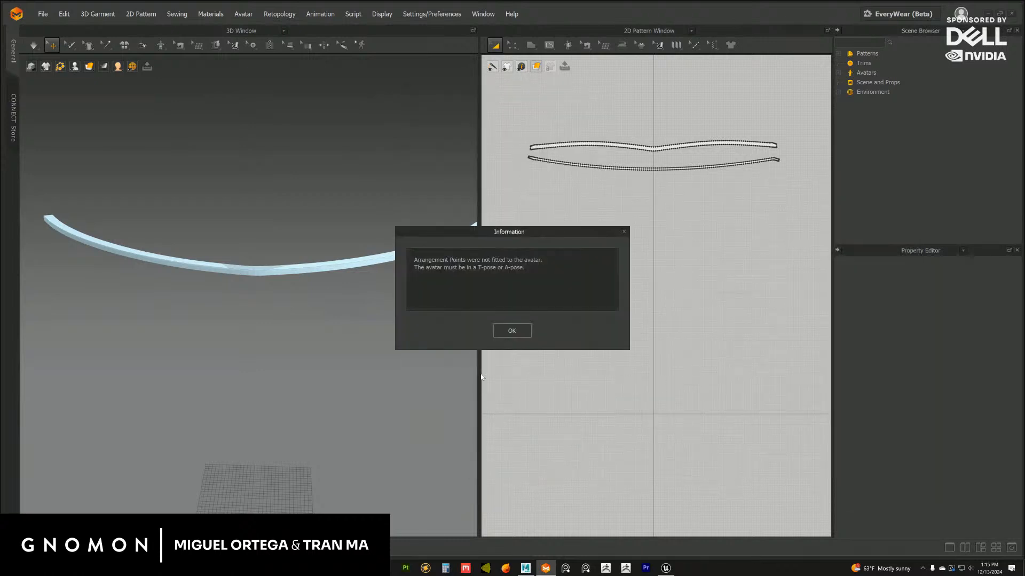
pyautogui.click(498, 330)
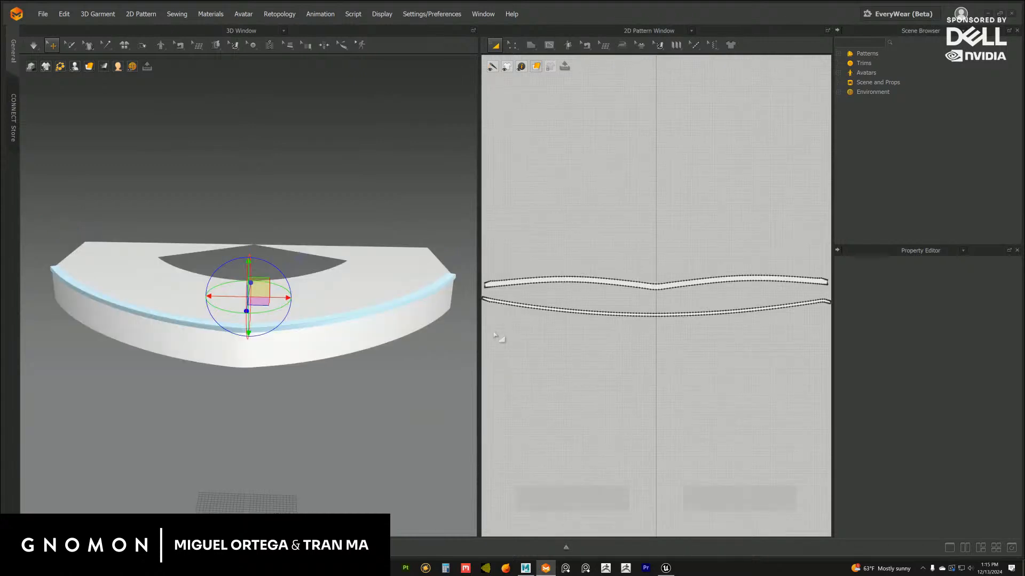
# Add blockoutbody.obj from the Stage folder to the scene with the OBJ import and dismiss the arrangement point notice
pyautogui.click(41, 15)
pyautogui.moveTo(108, 113)
pyautogui.click(166, 122)
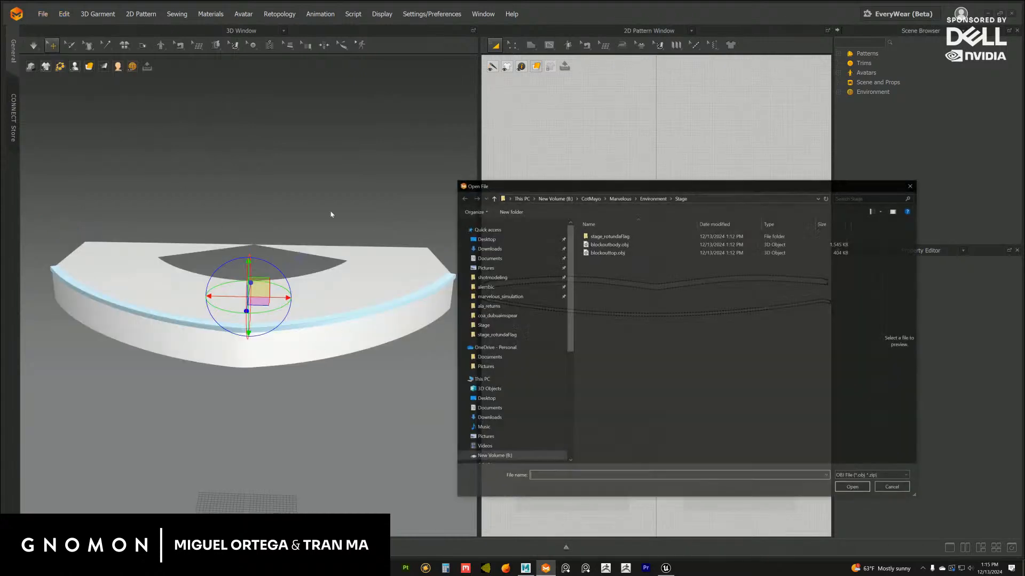
pyautogui.click(614, 244)
pyautogui.click(633, 254)
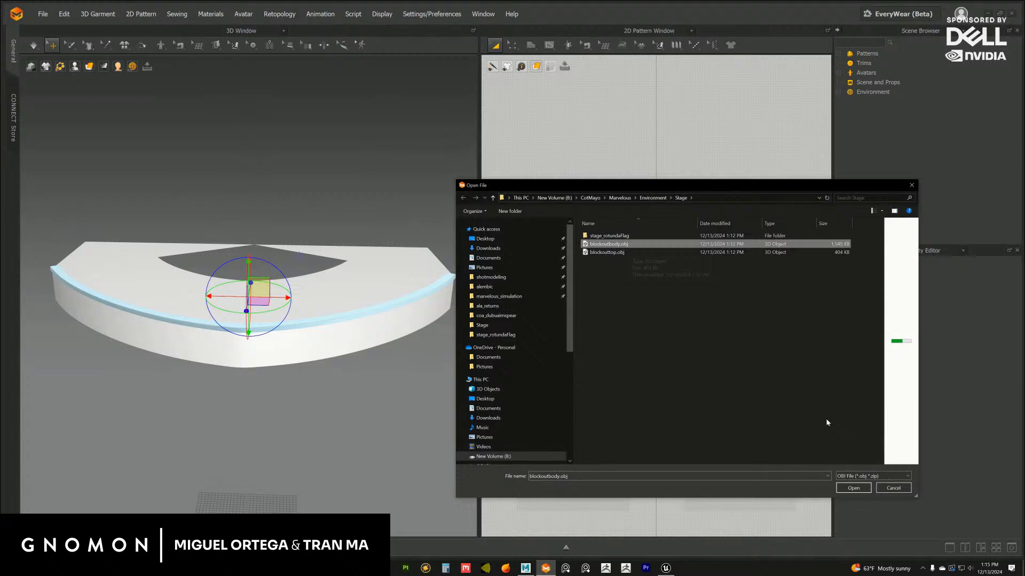
pyautogui.click(854, 487)
pyautogui.click(516, 413)
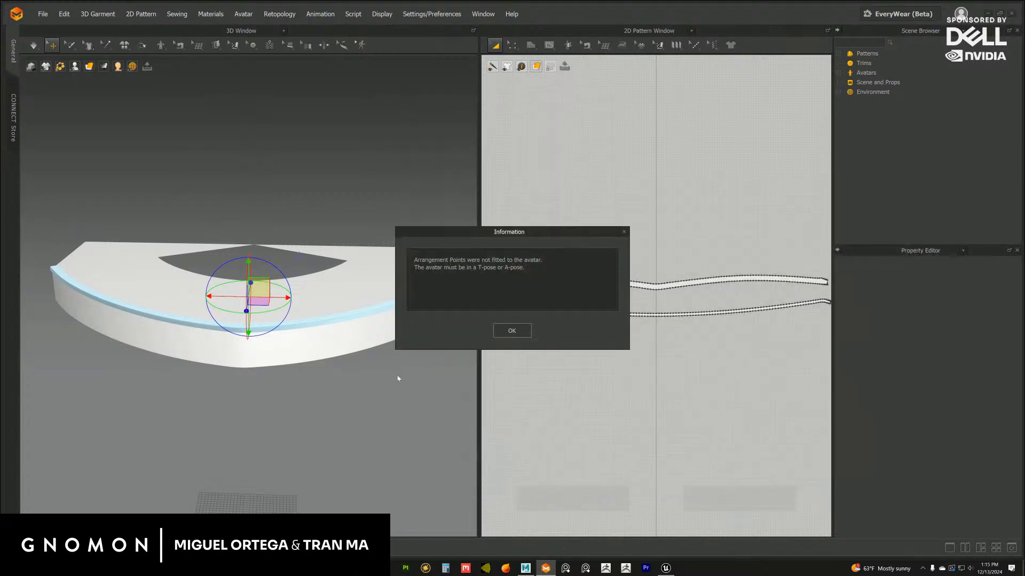
pyautogui.click(526, 336)
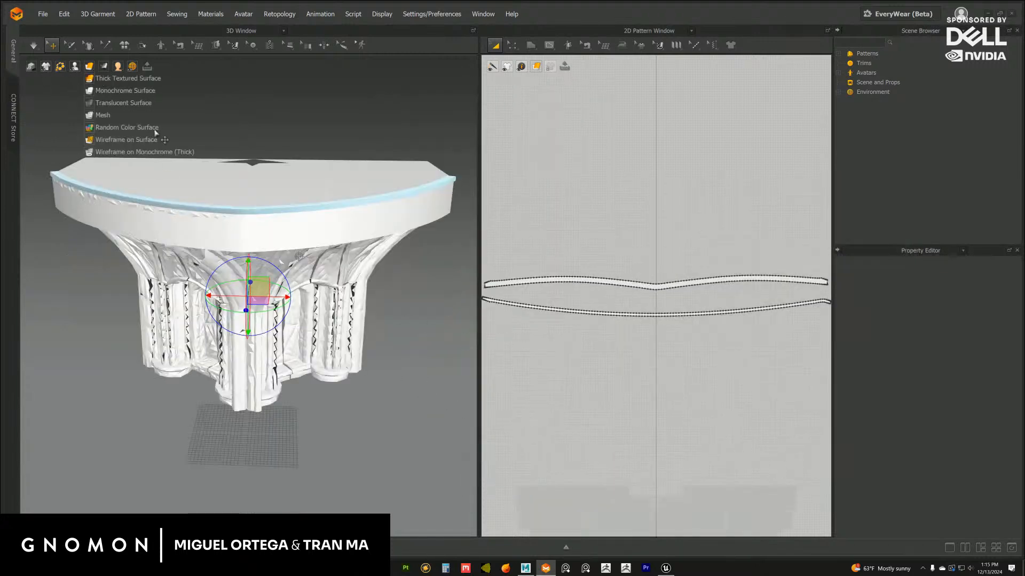
# Recolour the blockout's upper rim section to a light pinkish grey, CCC0C0
pyautogui.click(198, 230)
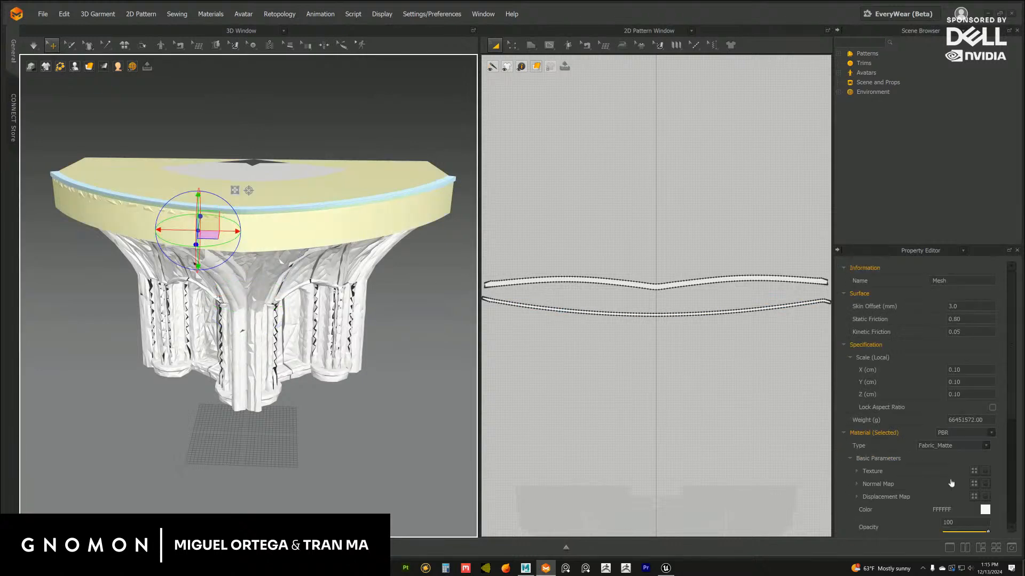
pyautogui.click(985, 510)
pyautogui.click(325, 132)
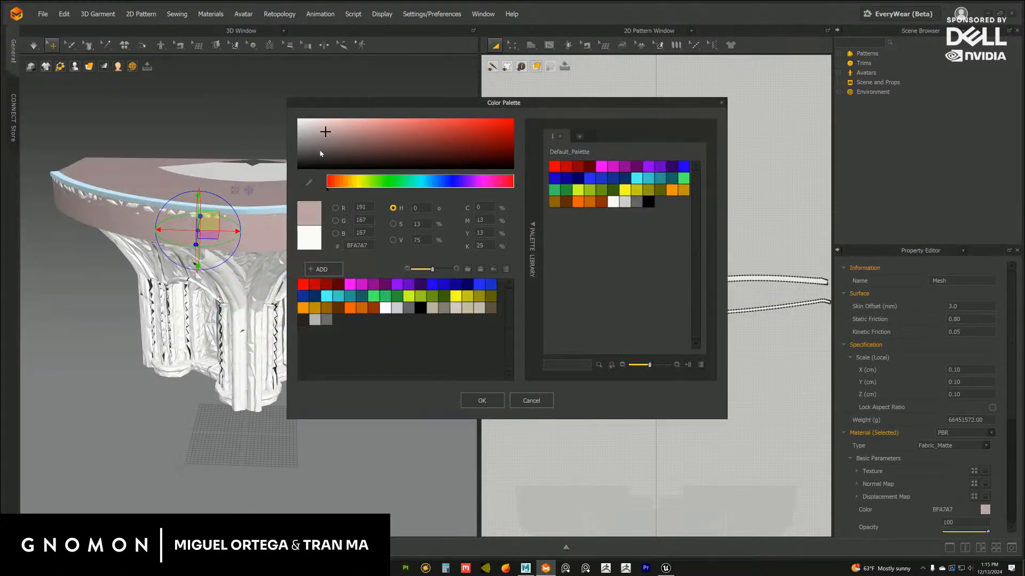
pyautogui.click(313, 129)
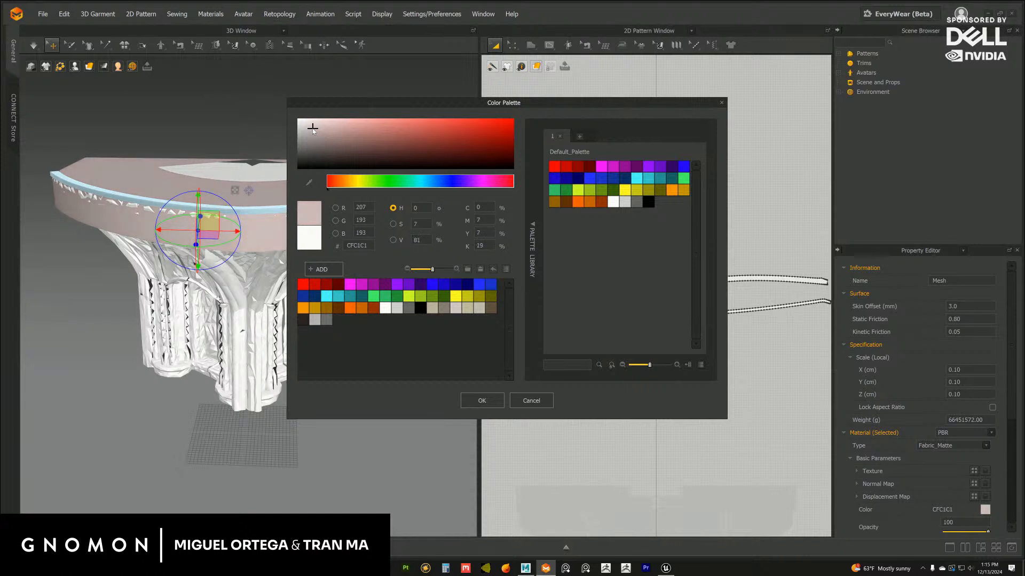
pyautogui.click(483, 401)
pyautogui.click(402, 428)
pyautogui.moveTo(321, 320); pyautogui.dragTo(340, 333, button='middle')
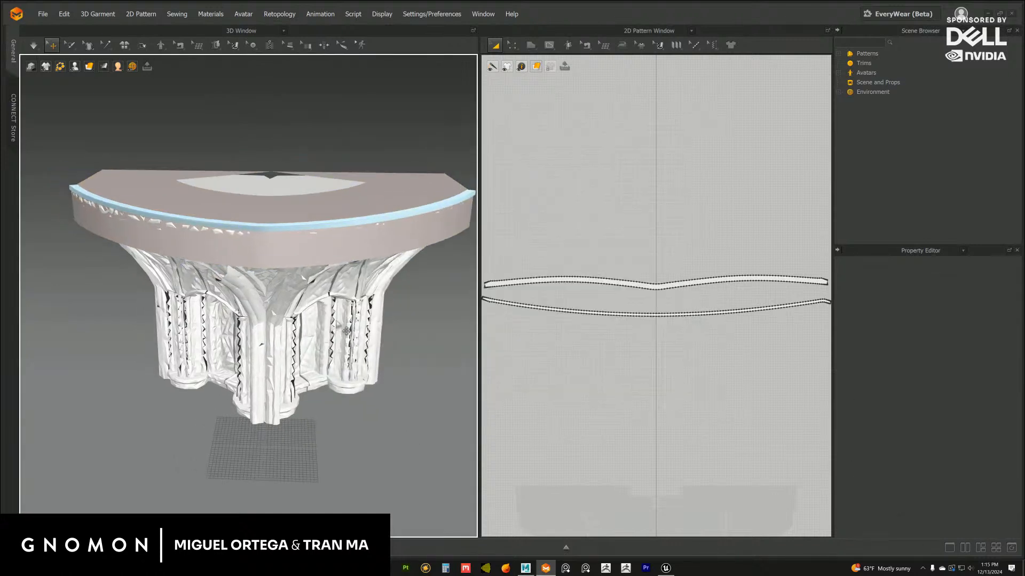
# Set the colour of the blockout's upper rim section to the beige palette swatch BFB8A1
pyautogui.click(324, 251)
pyautogui.click(985, 509)
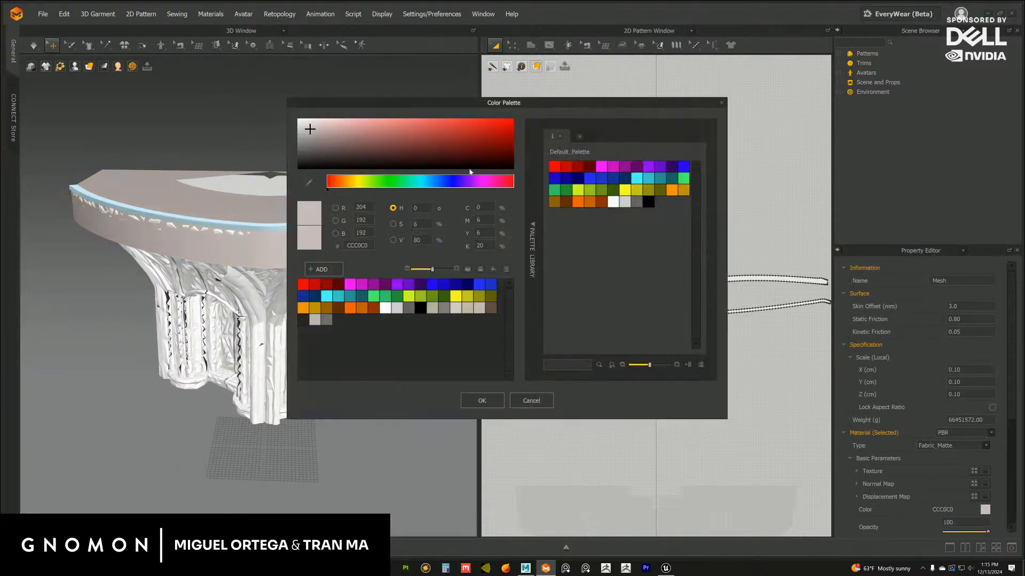
pyautogui.click(441, 309)
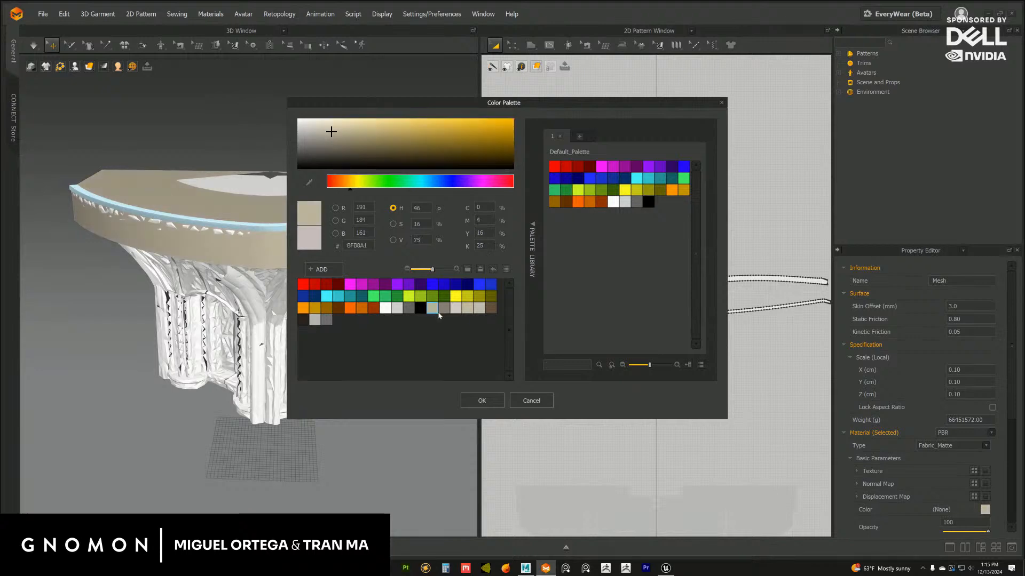
pyautogui.click(482, 400)
pyautogui.click(390, 430)
# Save the project over the existing stage_rotunda_flage_01.zprj in the stage_rotundaFlag folder
pyautogui.click(43, 14)
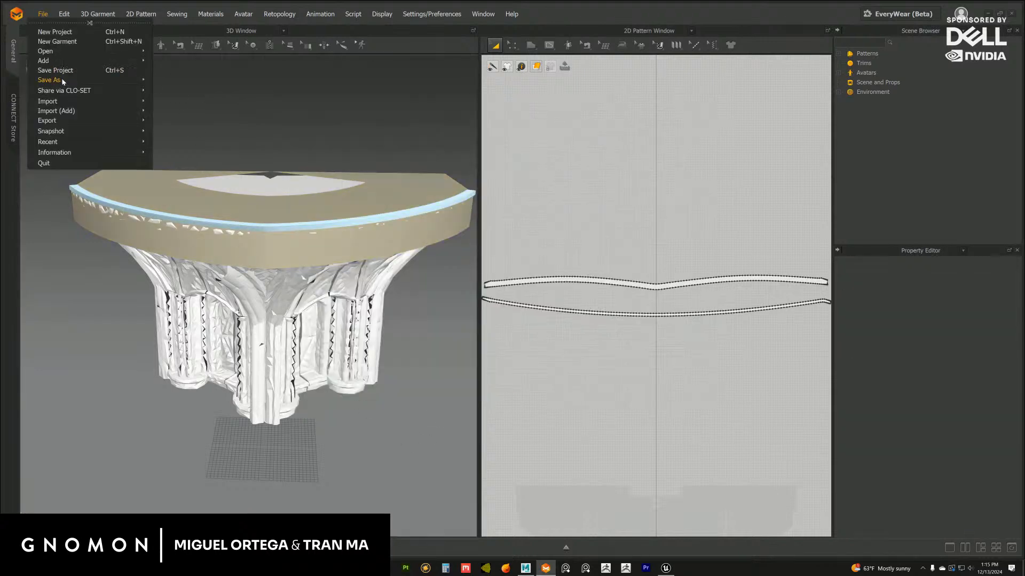
pyautogui.moveTo(63, 80)
pyautogui.click(169, 81)
pyautogui.click(621, 246)
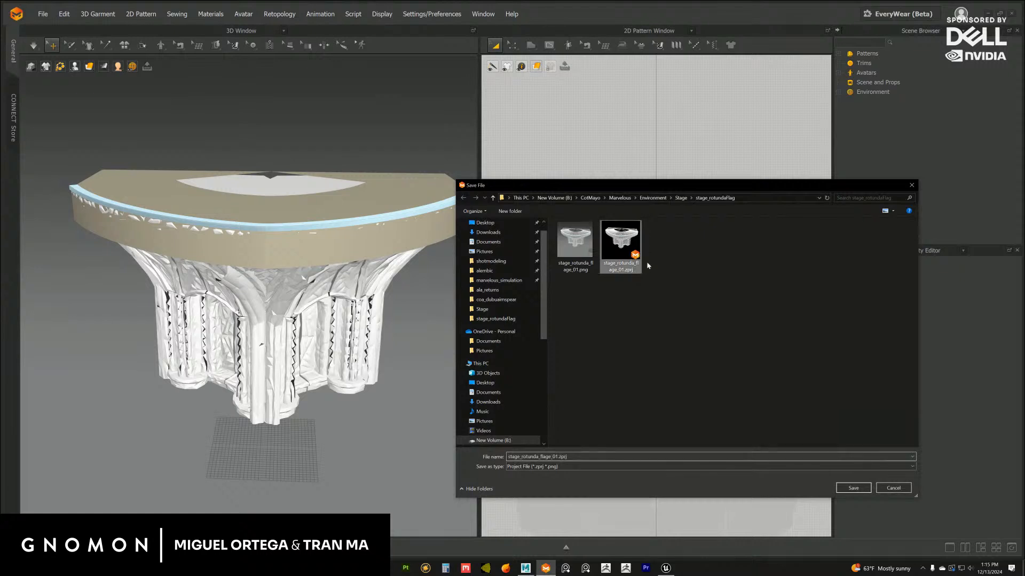
pyautogui.click(853, 488)
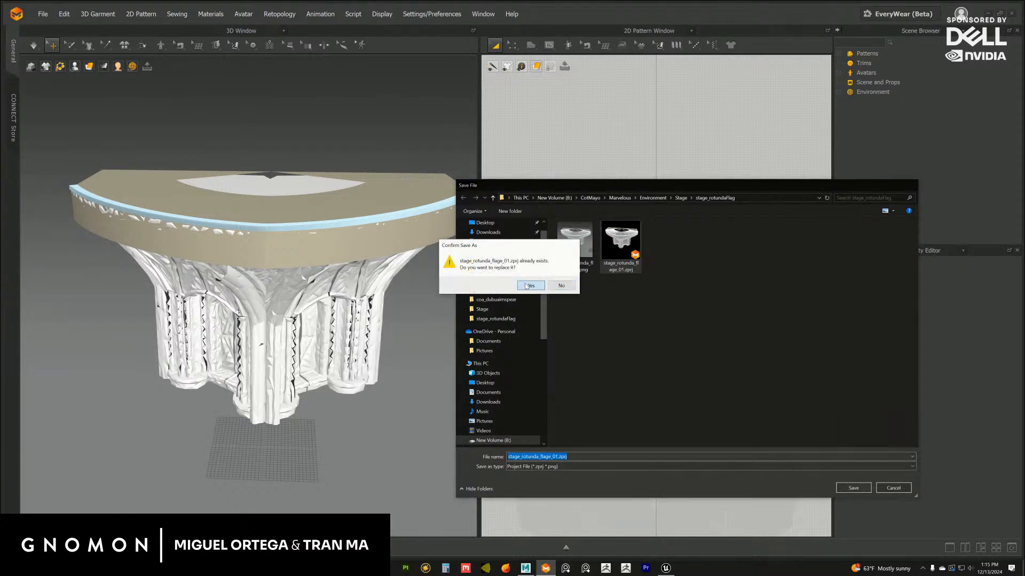
pyautogui.click(527, 286)
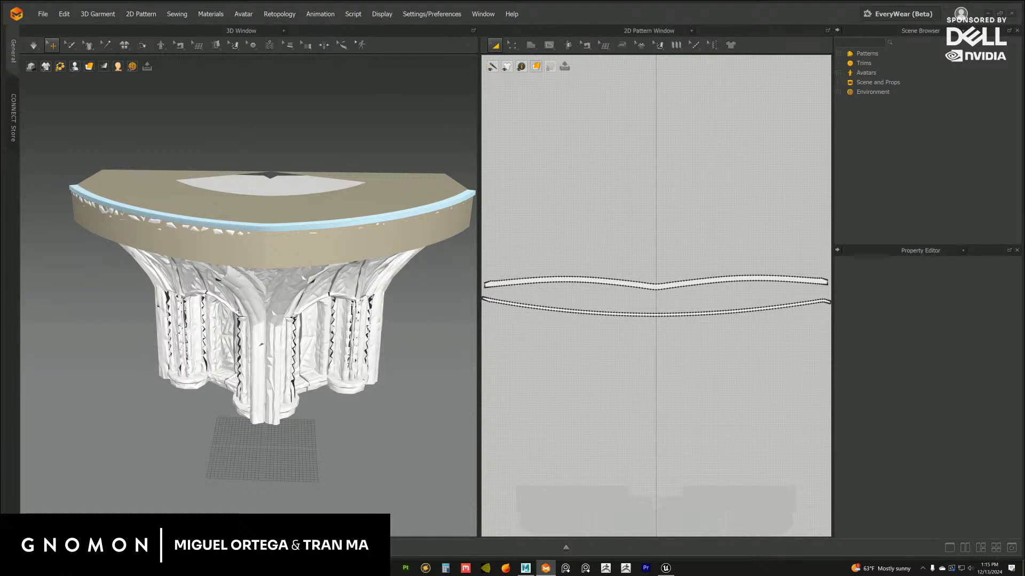
# Draw a four-sided half-flag polygon from the lower strip's centre, with a vertical centre edge, short outer edge, slanted bottom and about 198 cm top edge
pyautogui.click(345, 229)
pyautogui.scroll(5, 347, 231)
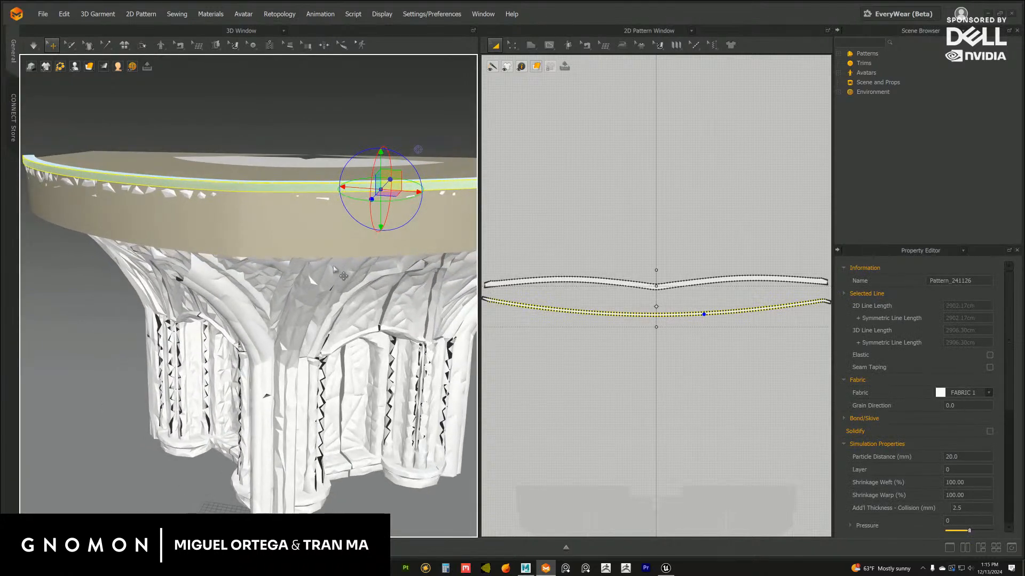
pyautogui.moveTo(311, 303); pyautogui.dragTo(350, 278, button='right')
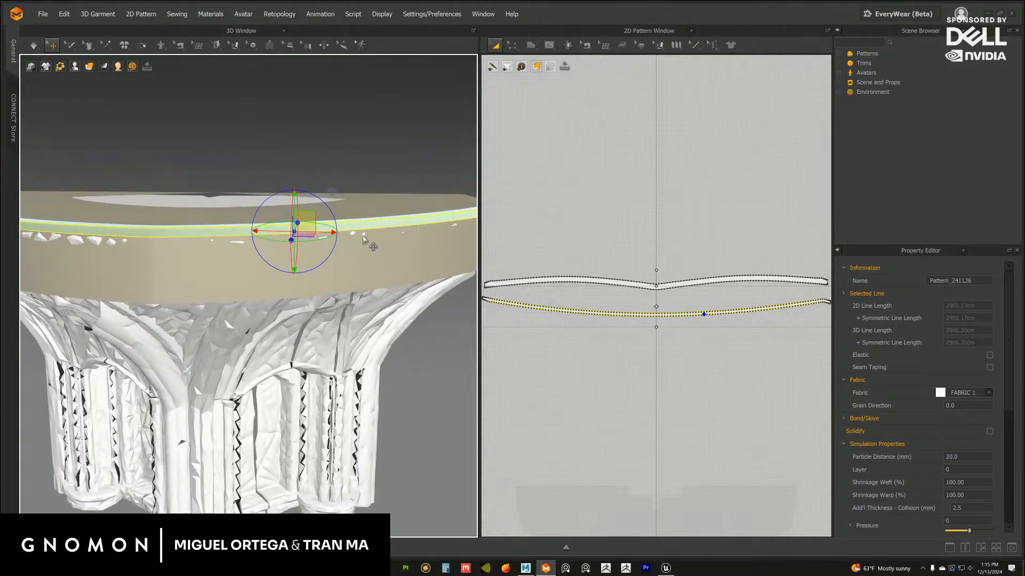
pyautogui.scroll(3, 363, 240)
pyautogui.moveTo(364, 241); pyautogui.dragTo(367, 215, button='right')
pyautogui.moveTo(686, 328); pyautogui.dragTo(692, 316, button='middle')
pyautogui.scroll(5, 681, 323)
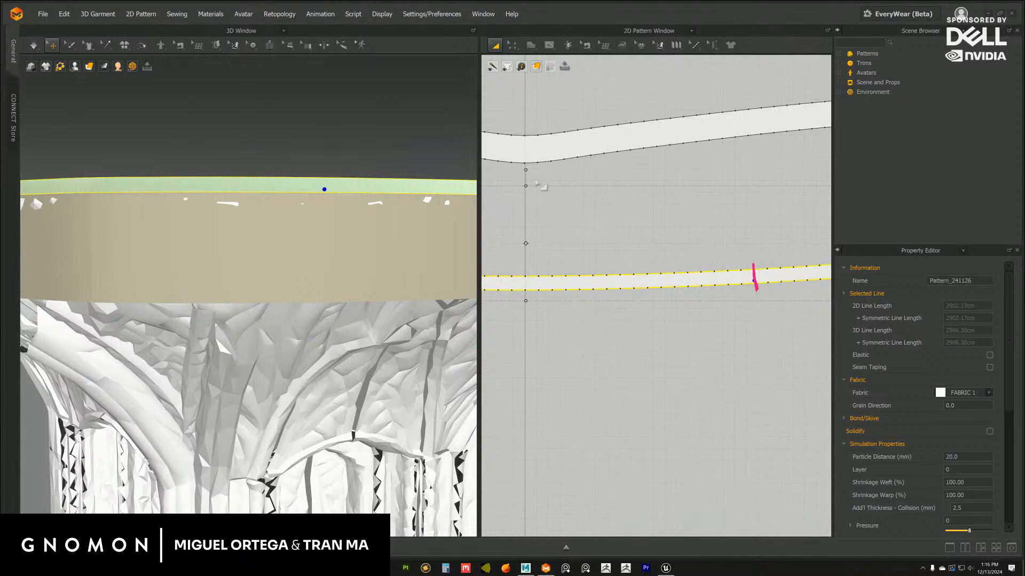
pyautogui.click(572, 351)
pyautogui.click(532, 46)
pyautogui.click(540, 68)
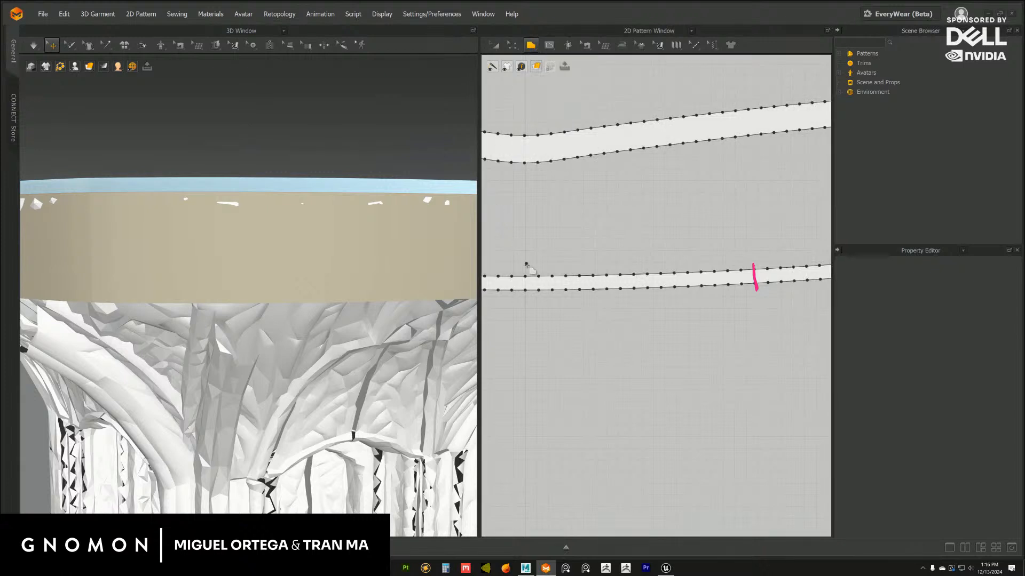
pyautogui.click(524, 277)
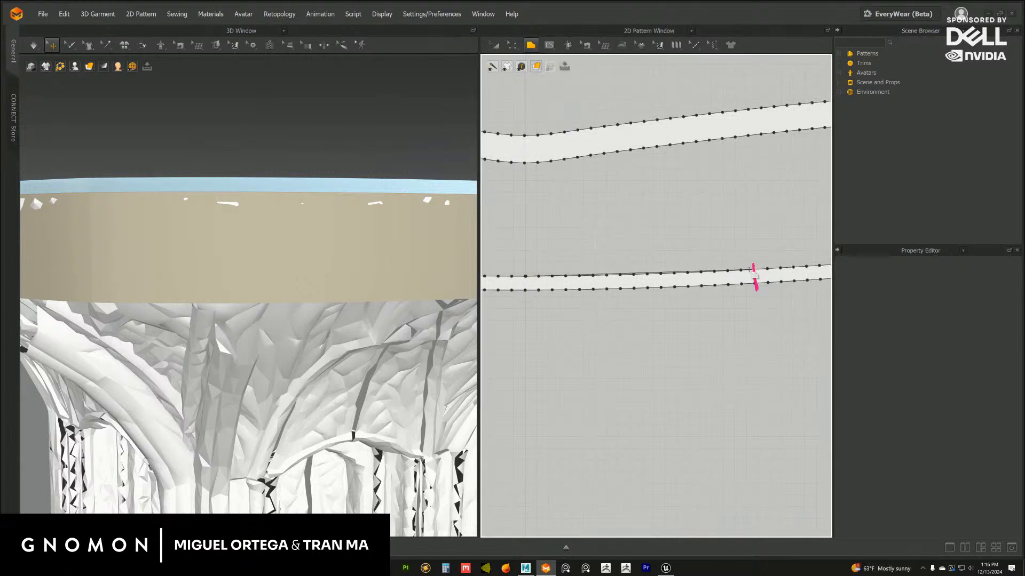
pyautogui.click(526, 528)
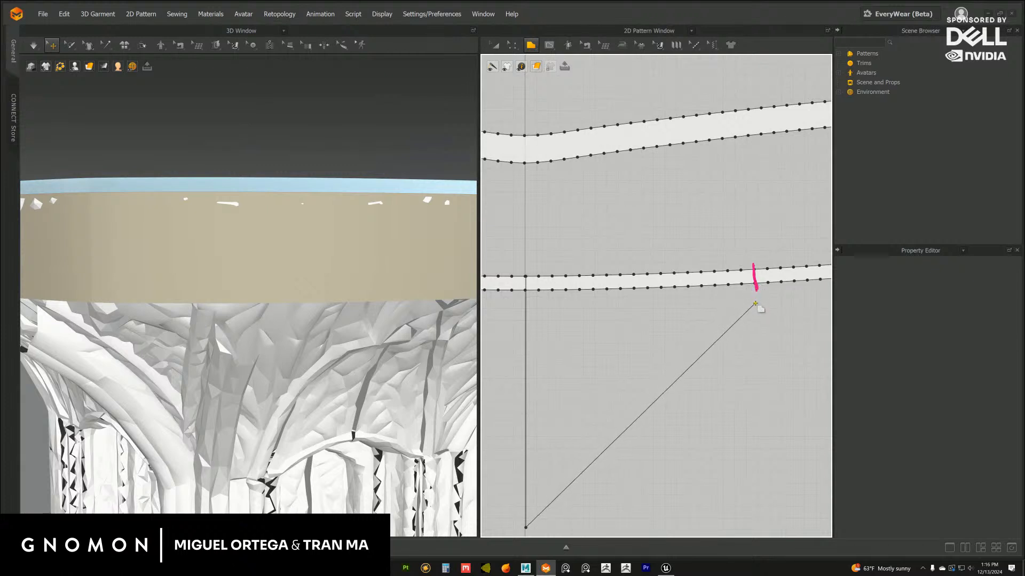
pyautogui.click(755, 270)
pyautogui.click(527, 276)
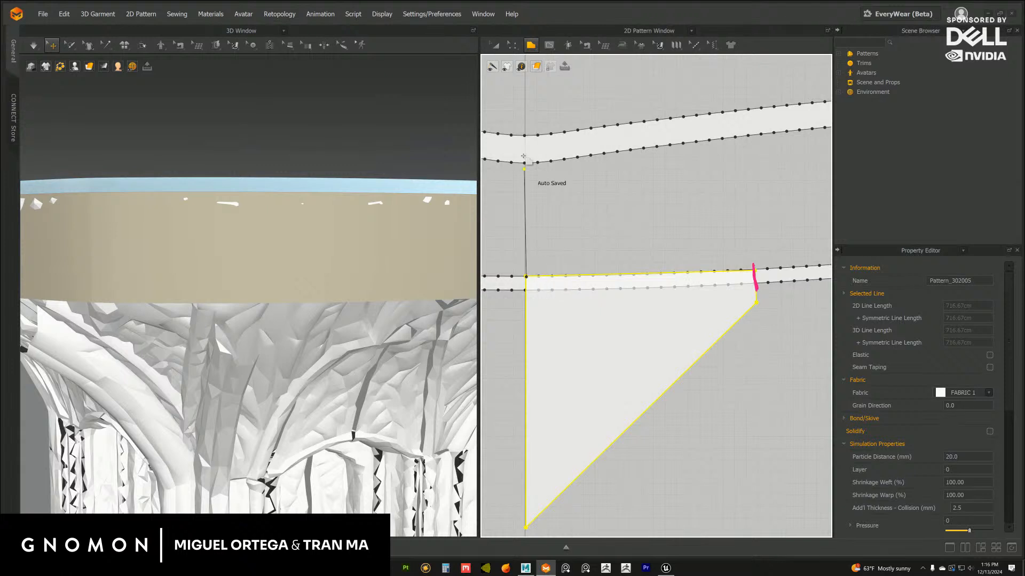
# Adjust the half-flag's upper outer corner to meet the lower strip's upper edge, and select the flag's top edge
pyautogui.click(495, 47)
pyautogui.click(513, 46)
pyautogui.scroll(5, 659, 283)
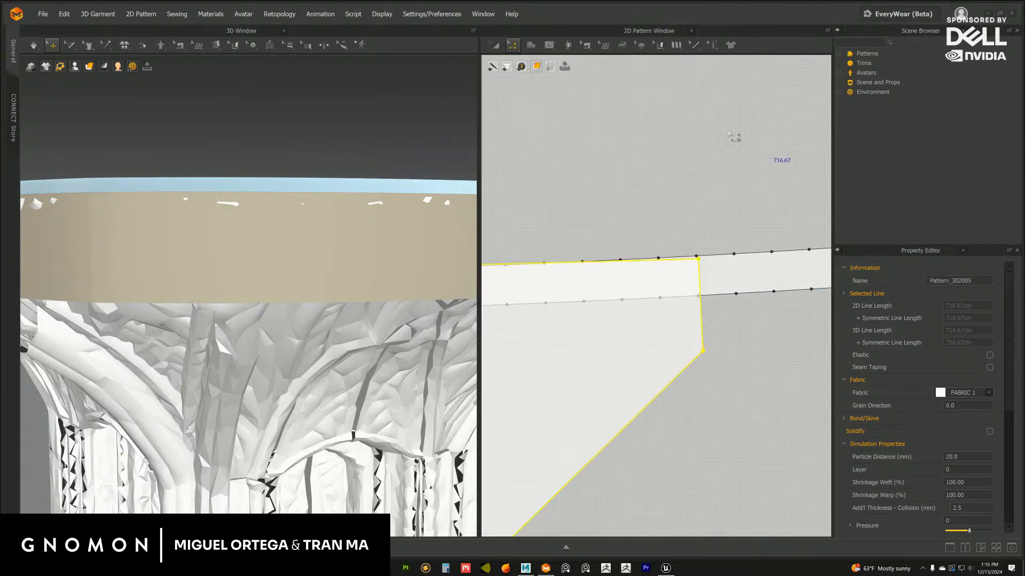
pyautogui.click(625, 191)
pyautogui.moveTo(692, 237); pyautogui.dragTo(659, 228, button='middle')
pyautogui.scroll(2, 659, 227)
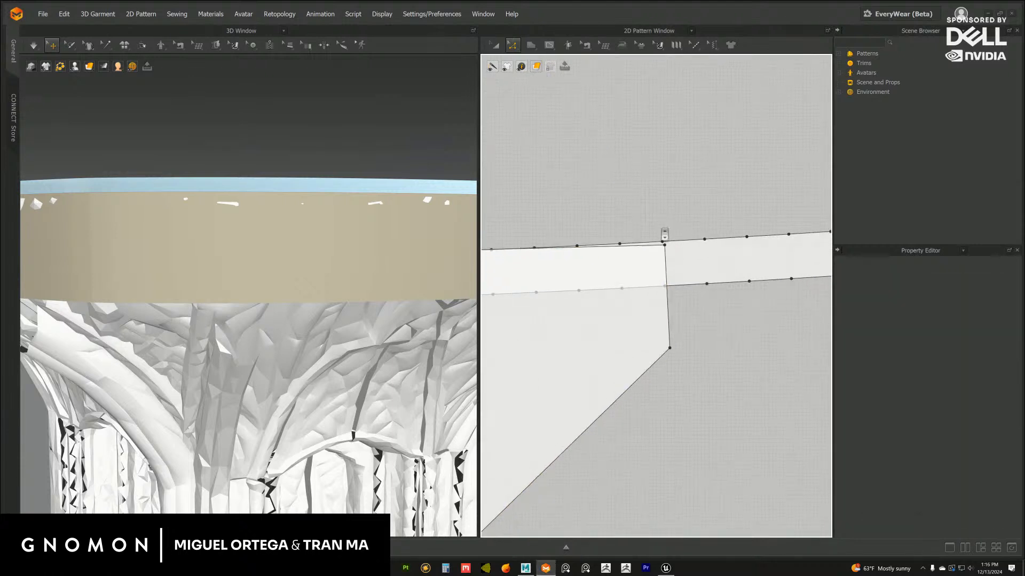
pyautogui.scroll(2, 670, 206)
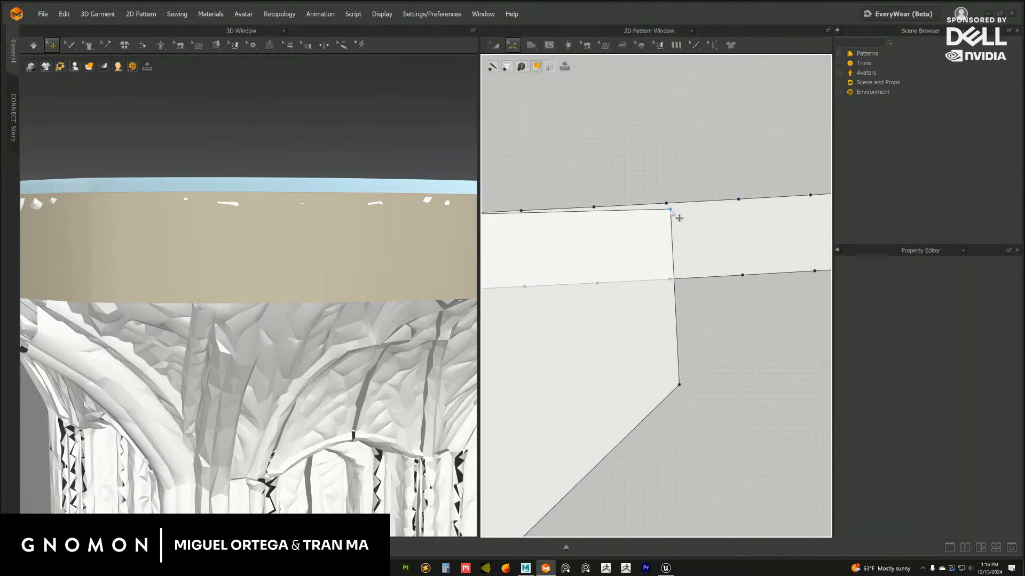
pyautogui.click(674, 209)
pyautogui.moveTo(678, 213)
pyautogui.mouseDown()
pyautogui.moveTo(703, 216)
pyautogui.moveTo(679, 204)
pyautogui.mouseUp()
pyautogui.hotkey('ctrl', 'z')
pyautogui.scroll(-5, 682, 316)
pyautogui.moveTo(550, 272); pyautogui.dragTo(656, 265, button='middle')
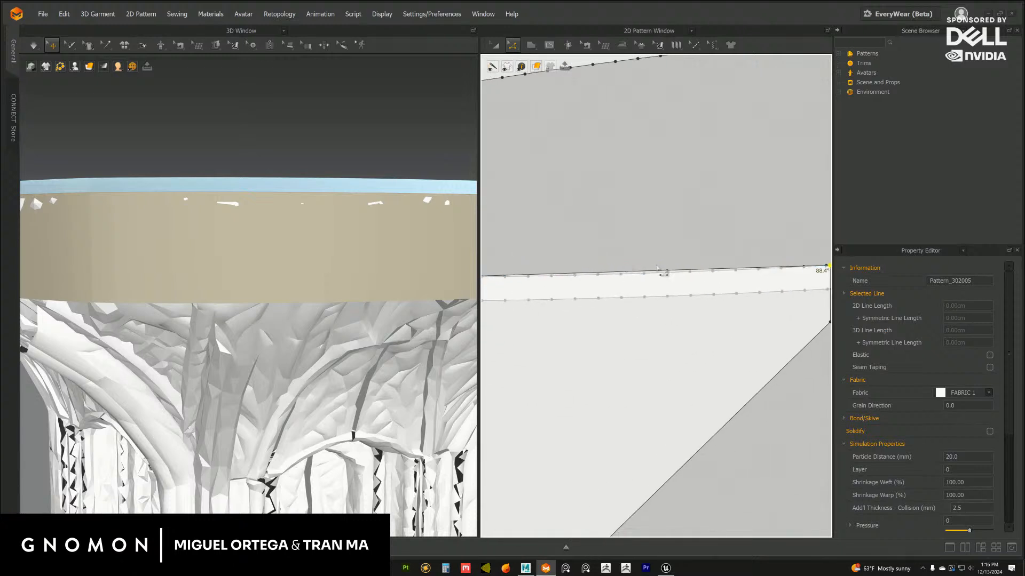
pyautogui.click(646, 274)
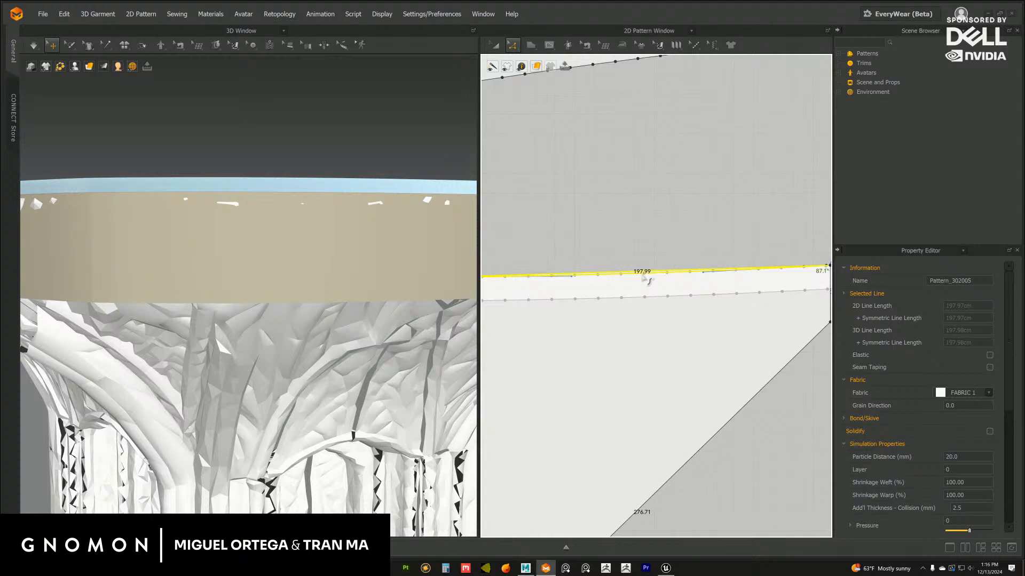
# Move the half-flag pattern below the lower strip in the 2D layout, keeping its straight edge on the vertical axis
pyautogui.scroll(-3, 644, 277)
pyautogui.press('a')
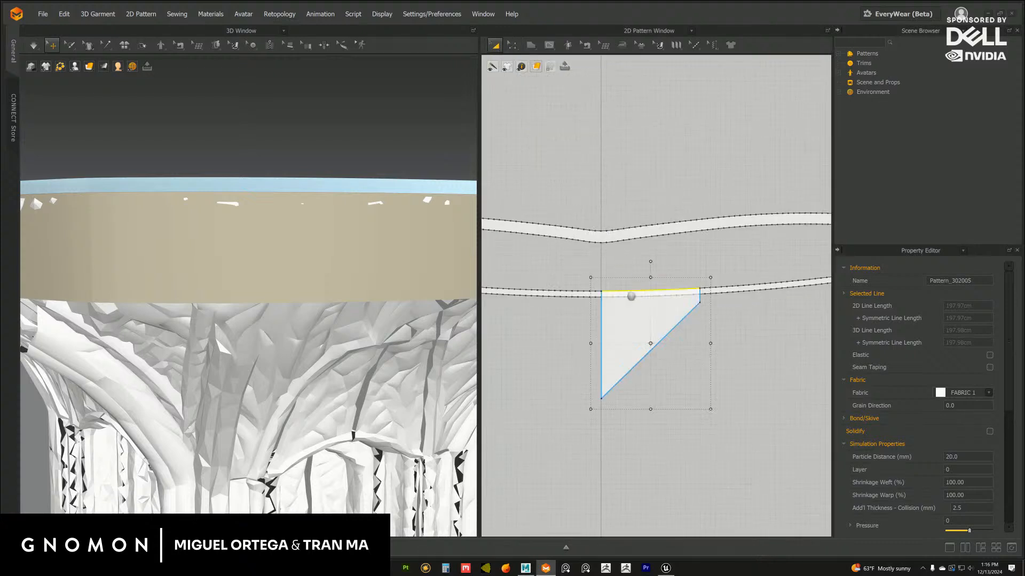
pyautogui.moveTo(631, 296); pyautogui.dragTo(617, 279, button='middle')
pyautogui.moveTo(618, 279); pyautogui.dragTo(618, 339)
# Lower the half-flag pattern in the 3D scene from above the stage to the height of the blockout rim
pyautogui.scroll(-6, 330, 277)
pyautogui.moveTo(326, 253); pyautogui.dragTo(296, 265, button='right')
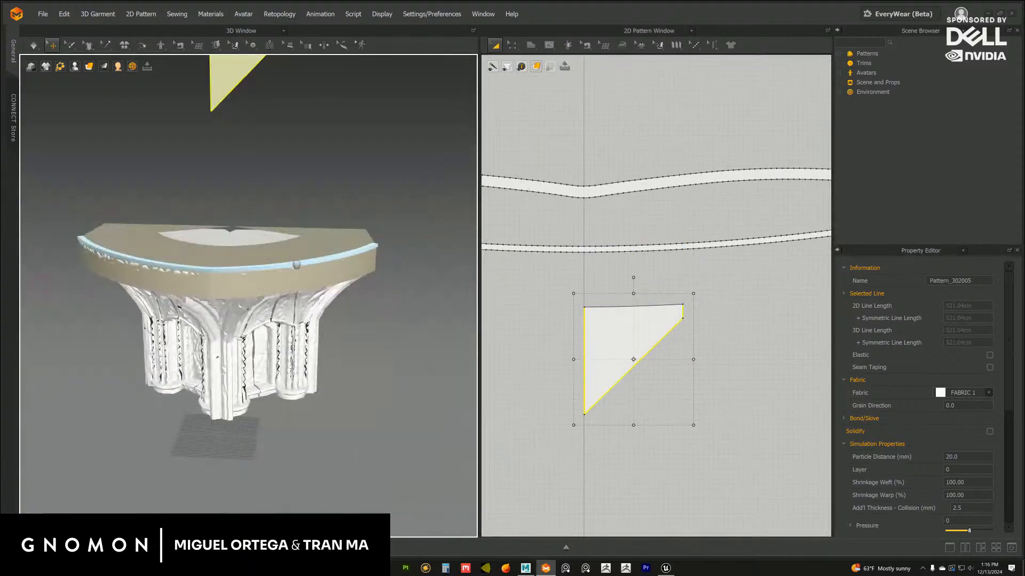
pyautogui.moveTo(259, 222); pyautogui.dragTo(300, 259, button='middle')
pyautogui.click(263, 122)
pyautogui.moveTo(309, 160); pyautogui.dragTo(283, 162, button='right')
pyautogui.moveTo(287, 131); pyautogui.dragTo(288, 179, button='middle')
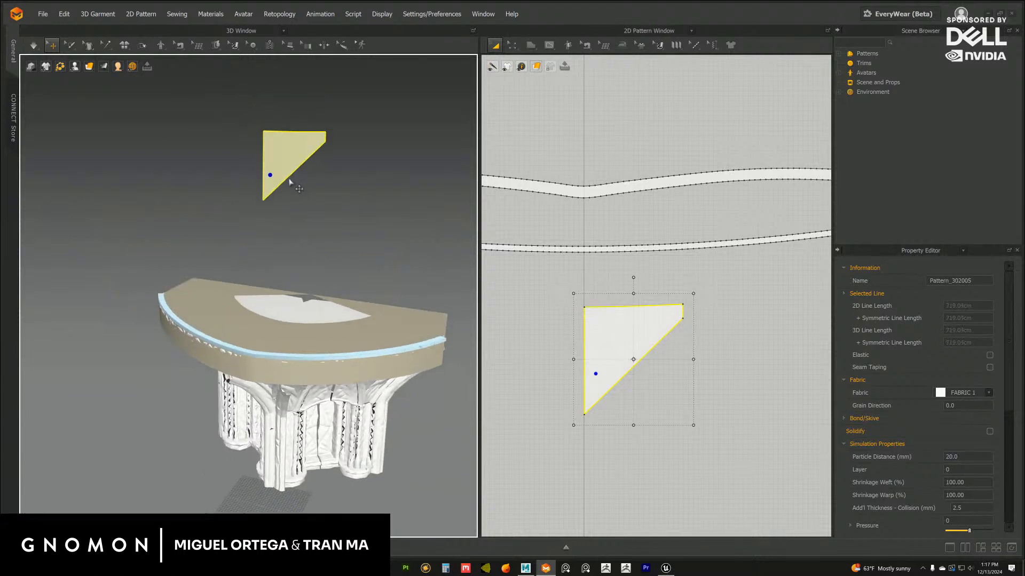
pyautogui.click(281, 157)
pyautogui.moveTo(288, 182); pyautogui.dragTo(287, 163, button='right')
pyautogui.moveTo(282, 132); pyautogui.dragTo(290, 347)
pyautogui.moveTo(289, 347); pyautogui.dragTo(292, 372, button='right')
pyautogui.moveTo(292, 372); pyautogui.dragTo(291, 275, button='middle')
# Shift the half-flag along the depth axis so it hangs just in front of the blockout rim
pyautogui.moveTo(299, 275); pyautogui.dragTo(289, 295, button='right')
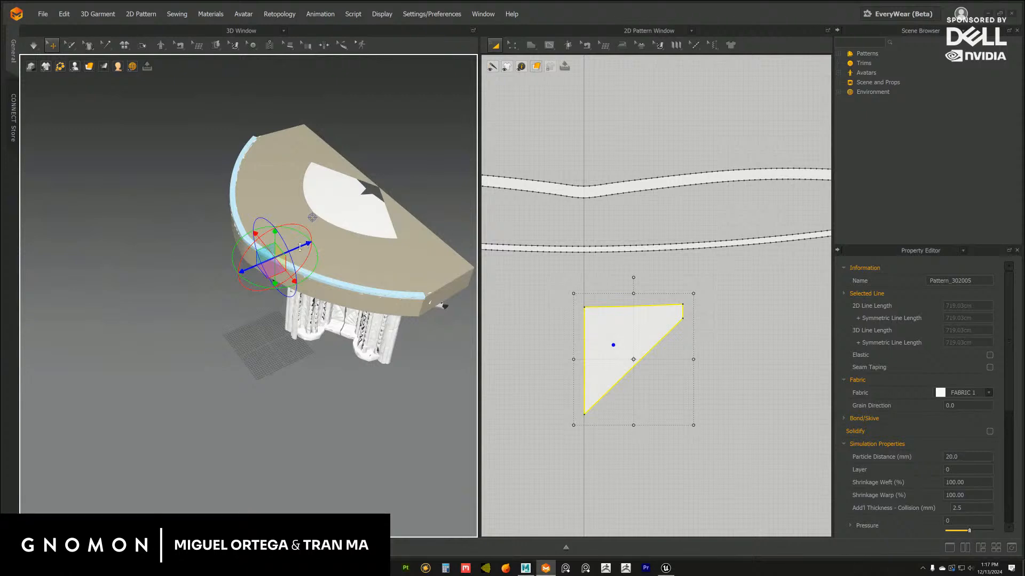
pyautogui.moveTo(299, 247); pyautogui.dragTo(274, 258)
pyautogui.moveTo(287, 311); pyautogui.dragTo(513, 318, button='right')
pyautogui.moveTo(513, 318); pyautogui.dragTo(536, 315, button='middle')
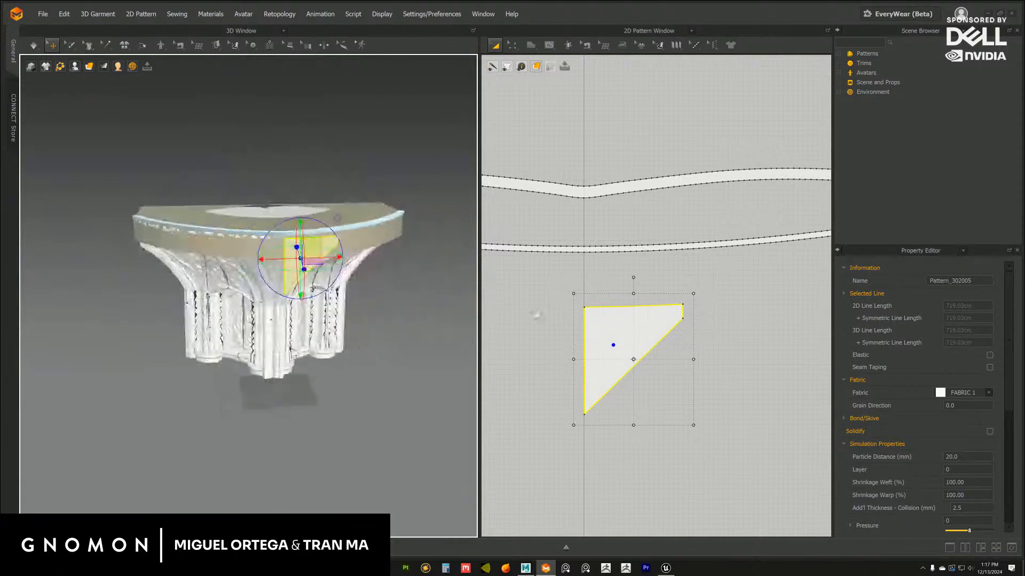
# Create a linked symmetric copy of the half-flag and place it level with the original across the vertical axis, leaving a small gap
pyautogui.click(606, 325)
pyautogui.moveTo(607, 332); pyautogui.dragTo(632, 275, button='right')
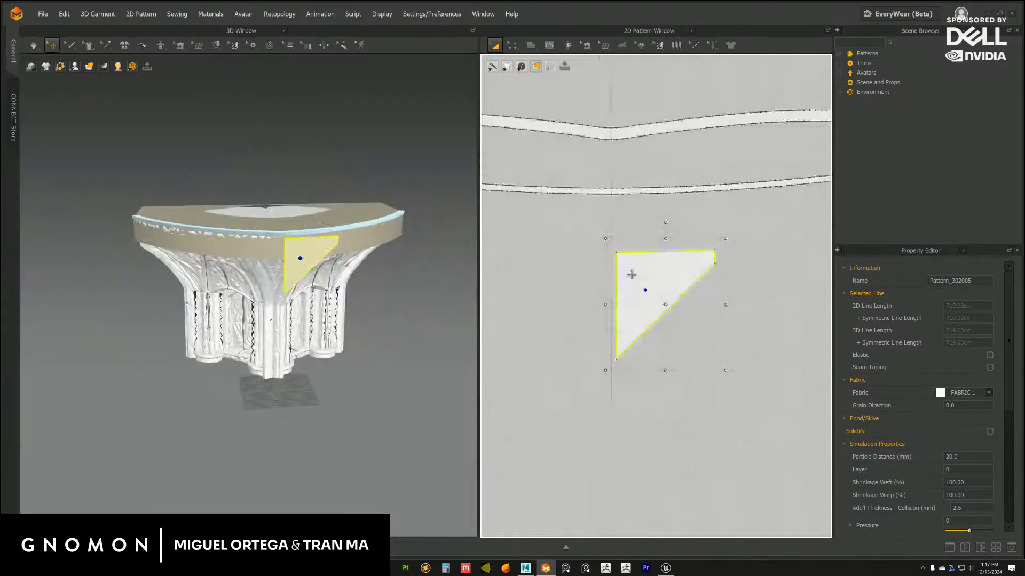
pyautogui.rightClick(626, 273)
pyautogui.click(688, 110)
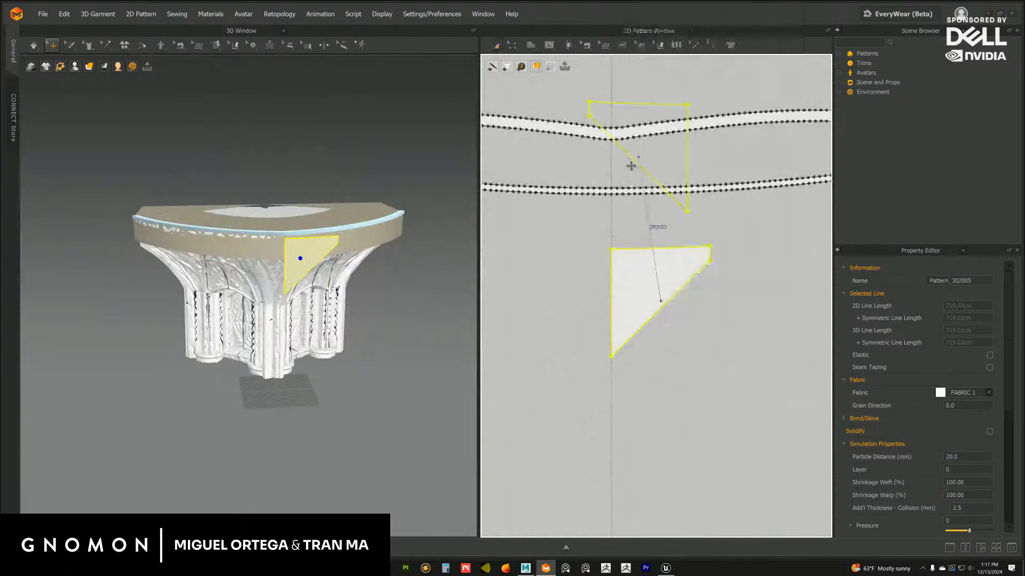
pyautogui.click(548, 302)
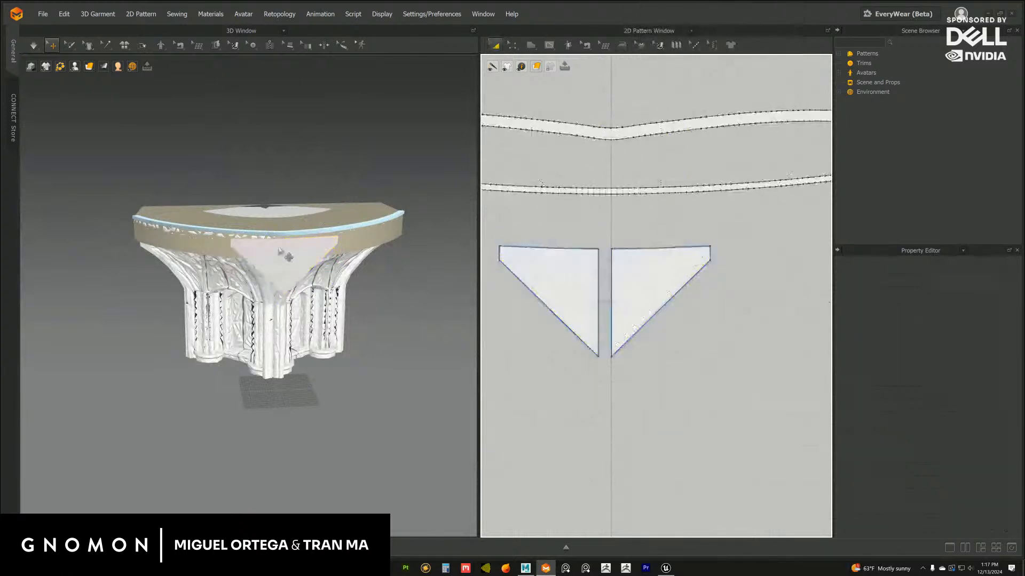
pyautogui.scroll(3, 299, 267)
pyautogui.moveTo(295, 259)
pyautogui.mouseDown(button='right')
pyautogui.moveTo(290, 269)
pyautogui.moveTo(325, 287)
pyautogui.moveTo(304, 278)
pyautogui.moveTo(311, 270)
pyautogui.mouseUp(button='right')
pyautogui.scroll(4, 295, 294)
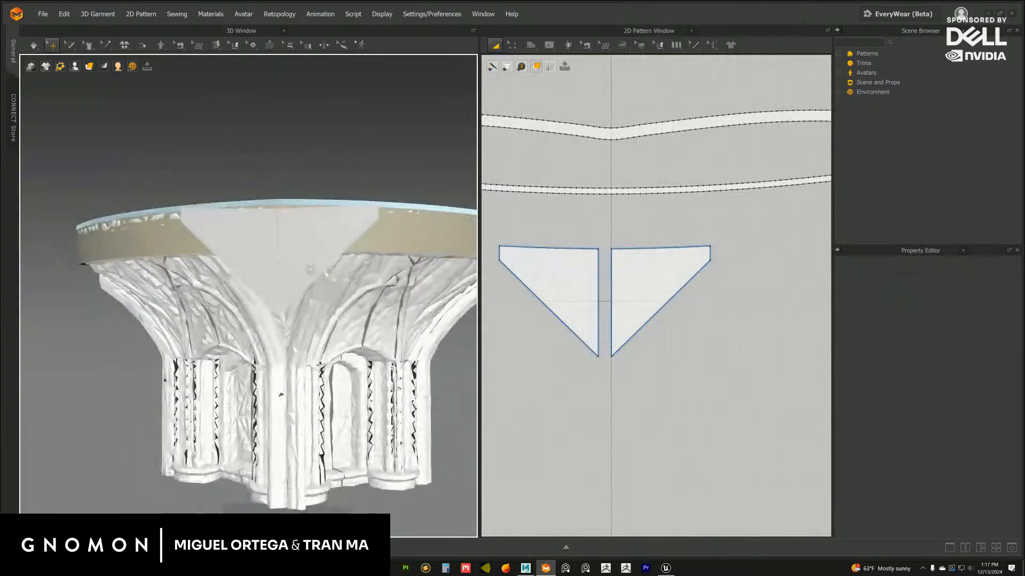
# Recolor the imported blockout mesh from white to the dark brownish grey 695B5B so the flag stands out against it
pyautogui.scroll(3, 310, 270)
pyautogui.click(320, 332)
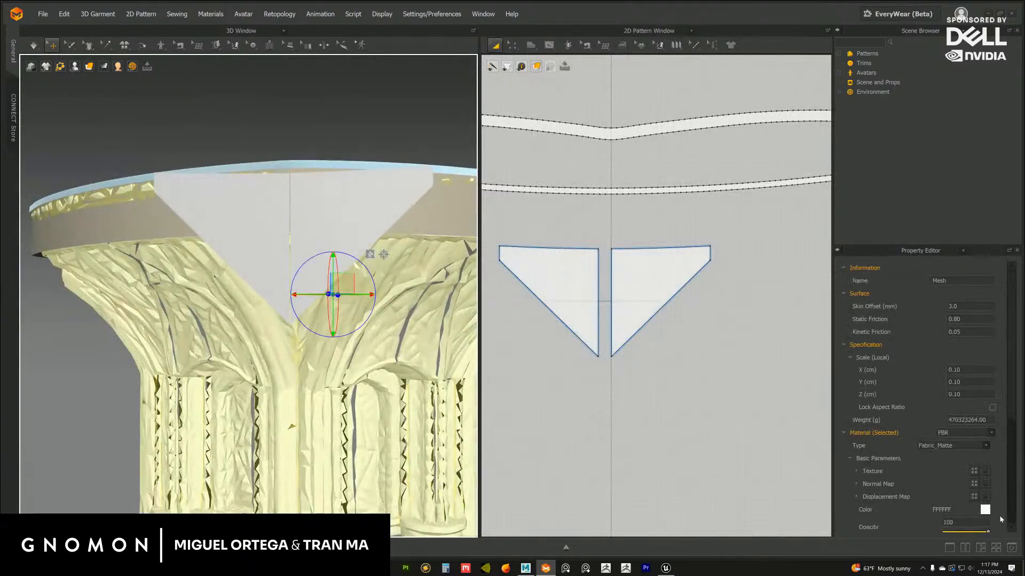
pyautogui.click(985, 510)
pyautogui.moveTo(355, 143); pyautogui.dragTo(327, 150)
pyautogui.click(491, 401)
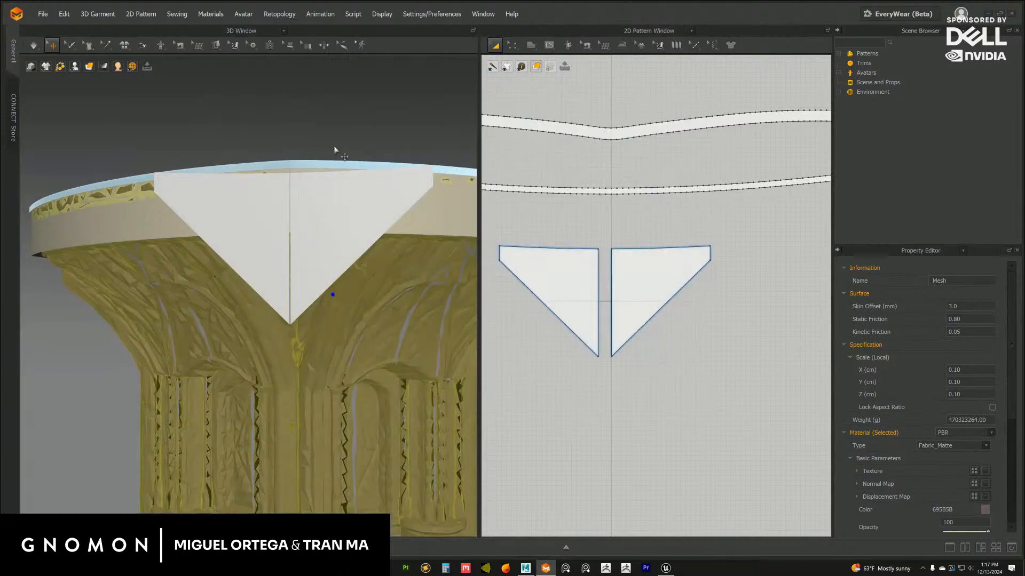
pyautogui.click(336, 149)
pyautogui.moveTo(411, 248)
pyautogui.mouseDown(button='right')
pyautogui.moveTo(384, 241)
pyautogui.moveTo(404, 246)
pyautogui.mouseUp(button='right')
pyautogui.scroll(-5, 402, 375)
pyautogui.moveTo(352, 327); pyautogui.dragTo(418, 336, button='right')
pyautogui.scroll(3, 349, 329)
# Switch to Unreal Engine and close the Merge Actors window to get back to the stage level
pyautogui.click(665, 569)
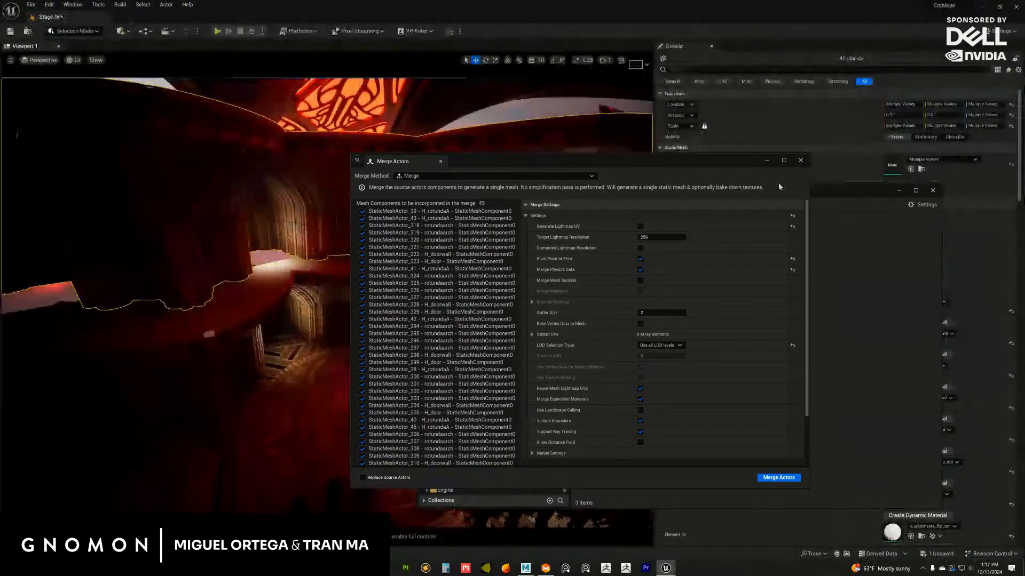
pyautogui.click(800, 160)
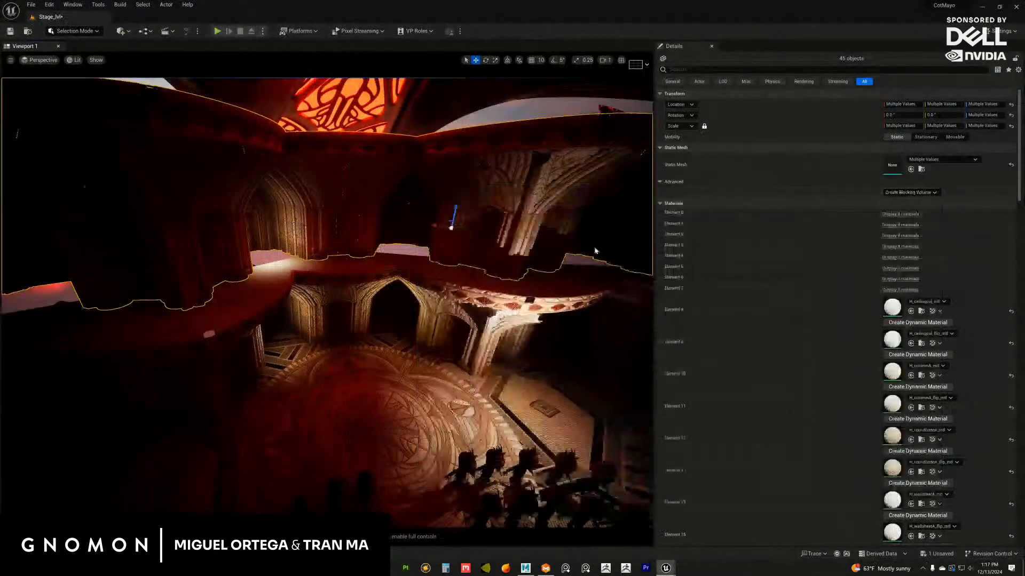
pyautogui.keyDown('alt'); pyautogui.moveTo(493, 290); pyautogui.dragTo(478, 243); pyautogui.keyUp('alt')
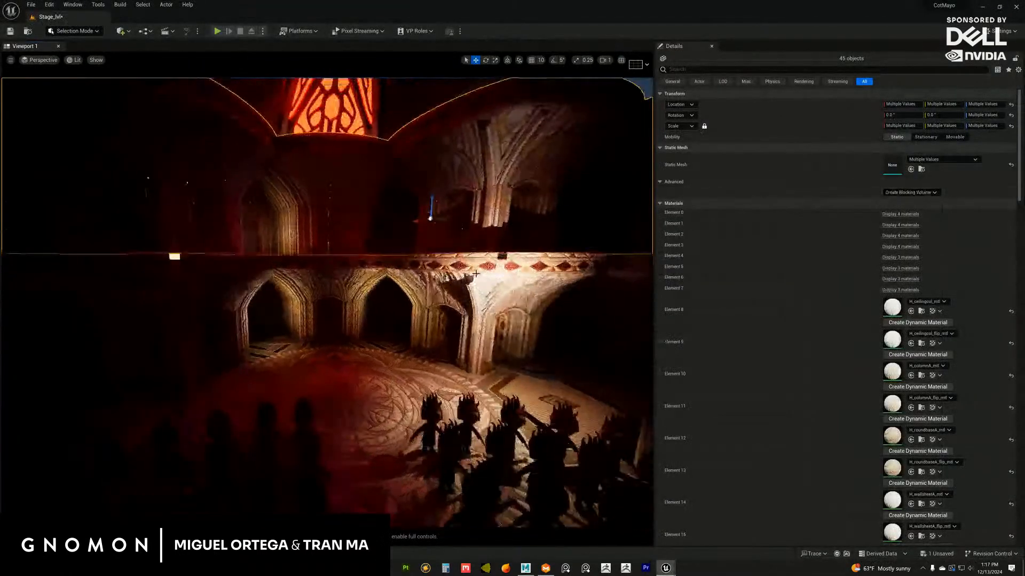
# Move the point light in front of the rotunda column across to the middle of the hall
pyautogui.click(475, 353)
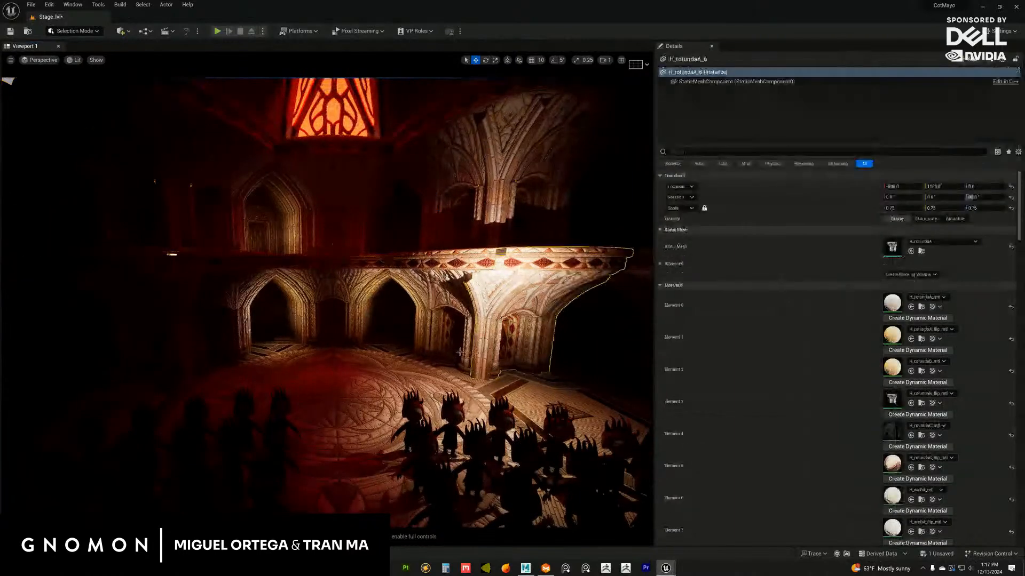
pyautogui.click(528, 291)
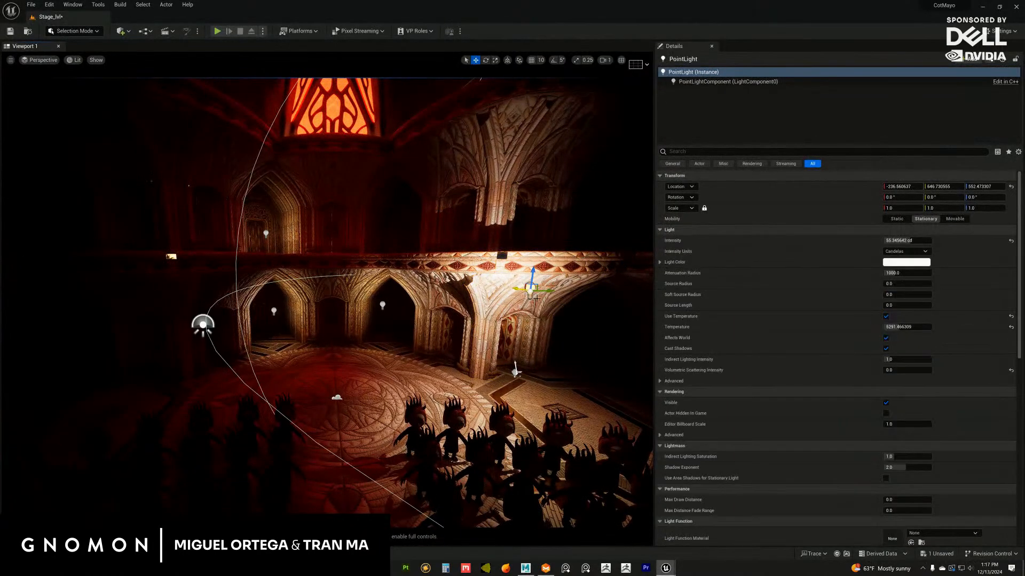
pyautogui.moveTo(539, 272); pyautogui.dragTo(382, 302)
pyautogui.scroll(-3, 384, 314)
pyautogui.moveTo(327, 276); pyautogui.dragTo(453, 295)
pyautogui.keyDown('alt'); pyautogui.moveTo(452, 295); pyautogui.dragTo(389, 281, button='right'); pyautogui.keyUp('alt')
# Hide the central point light and frame the hall in game view from behind the crowned character
pyautogui.moveTo(416, 299)
pyautogui.keyDown('alt'); pyautogui.mouseDown()
pyautogui.moveTo(403, 287)
pyautogui.moveTo(424, 311)
pyautogui.mouseUp(); pyautogui.keyUp('alt')
pyautogui.click(424, 311)
pyautogui.press('g')
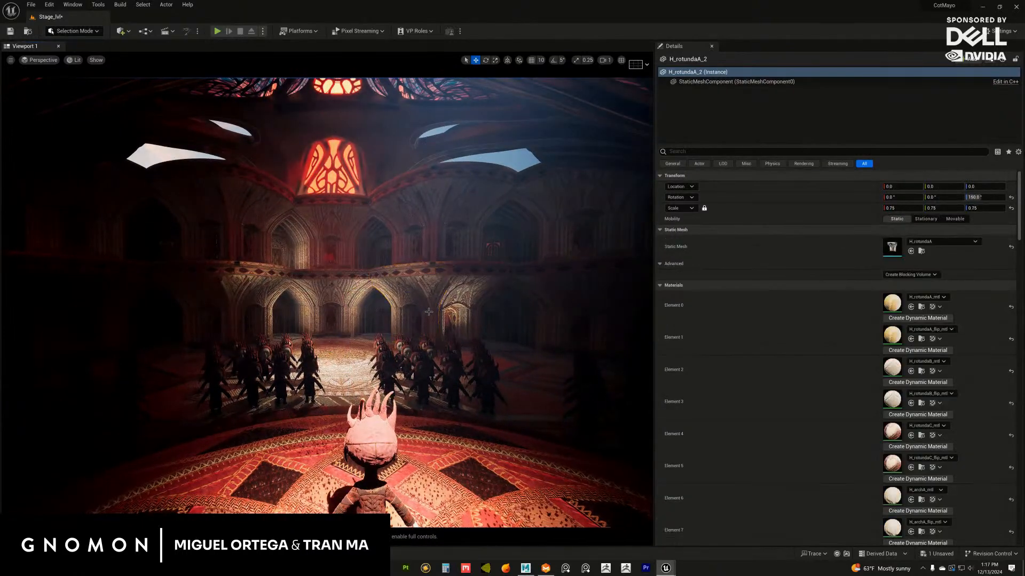
pyautogui.press('g')
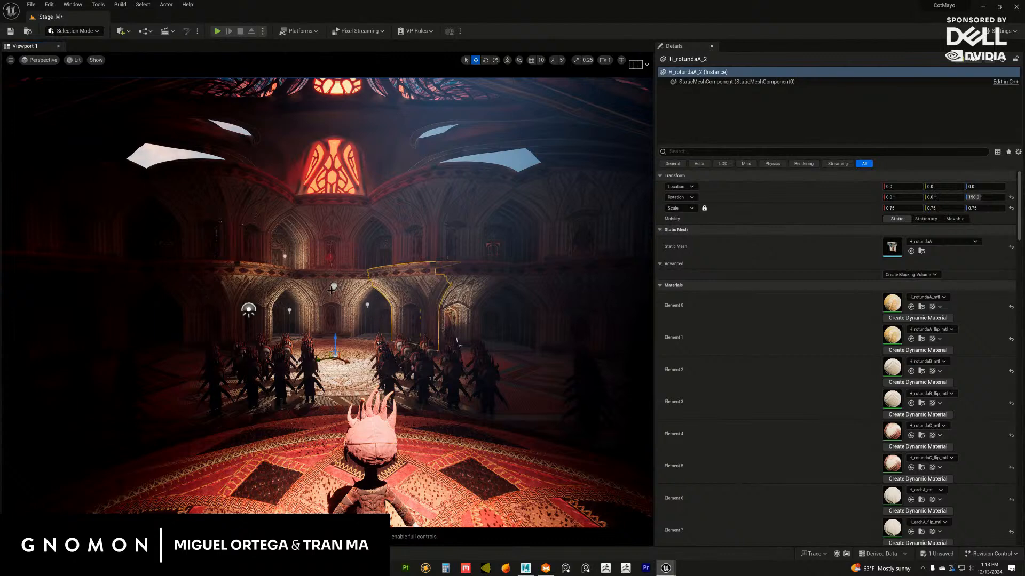
pyautogui.click(334, 288)
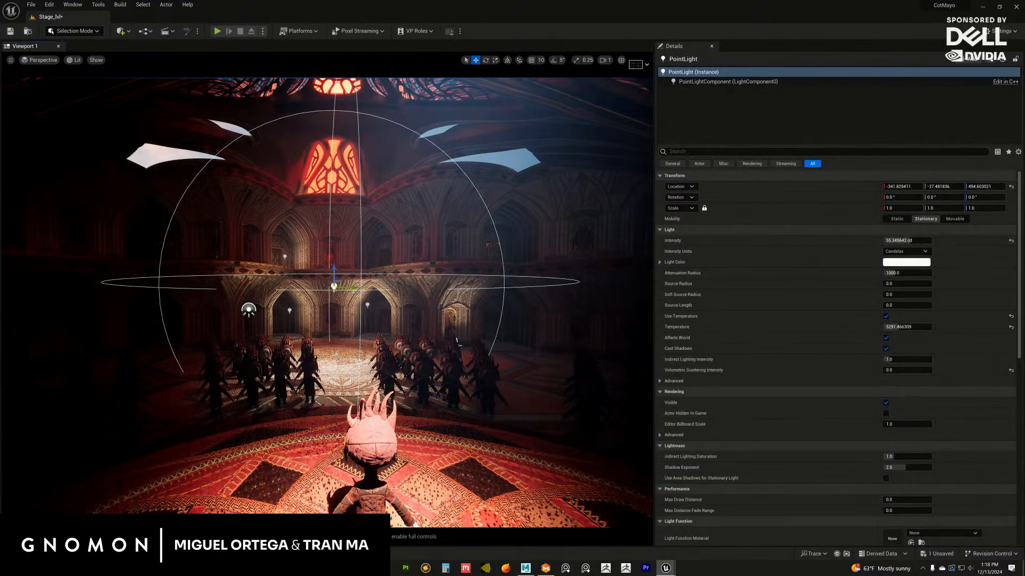
pyautogui.press('h')
pyautogui.keyDown('alt'); pyautogui.moveTo(373, 322); pyautogui.dragTo(374, 322); pyautogui.keyUp('alt')
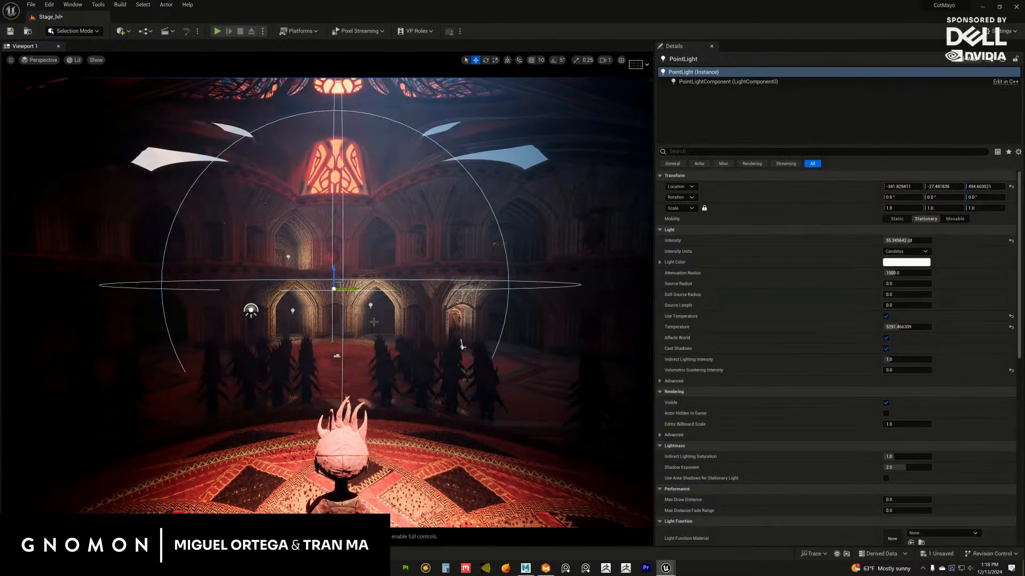
pyautogui.press('g')
pyautogui.keyDown('alt'); pyautogui.moveTo(459, 304); pyautogui.dragTo(459, 275); pyautogui.keyUp('alt')
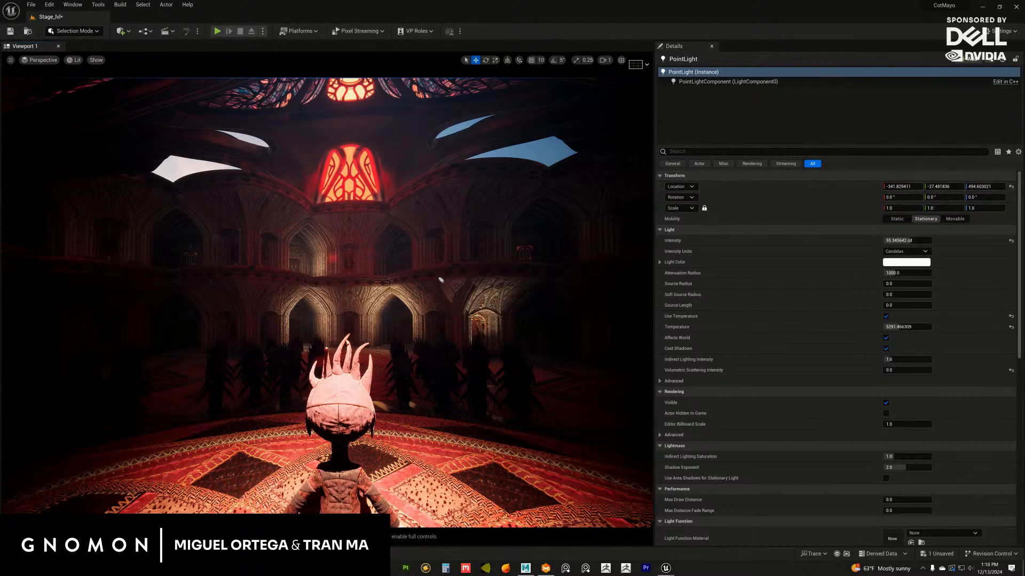
# Sketch four inverted-triangle flags over the view, one on each side column at both balcony levels
pyautogui.moveTo(432, 269)
pyautogui.mouseDown()
pyautogui.moveTo(458, 306)
pyautogui.moveTo(487, 262)
pyautogui.moveTo(460, 303)
pyautogui.mouseUp()
pyautogui.moveTo(433, 265)
pyautogui.mouseDown()
pyautogui.moveTo(469, 264)
pyautogui.moveTo(455, 306)
pyautogui.mouseUp()
pyautogui.moveTo(228, 268); pyautogui.dragTo(256, 306)
pyautogui.moveTo(273, 269); pyautogui.dragTo(244, 306)
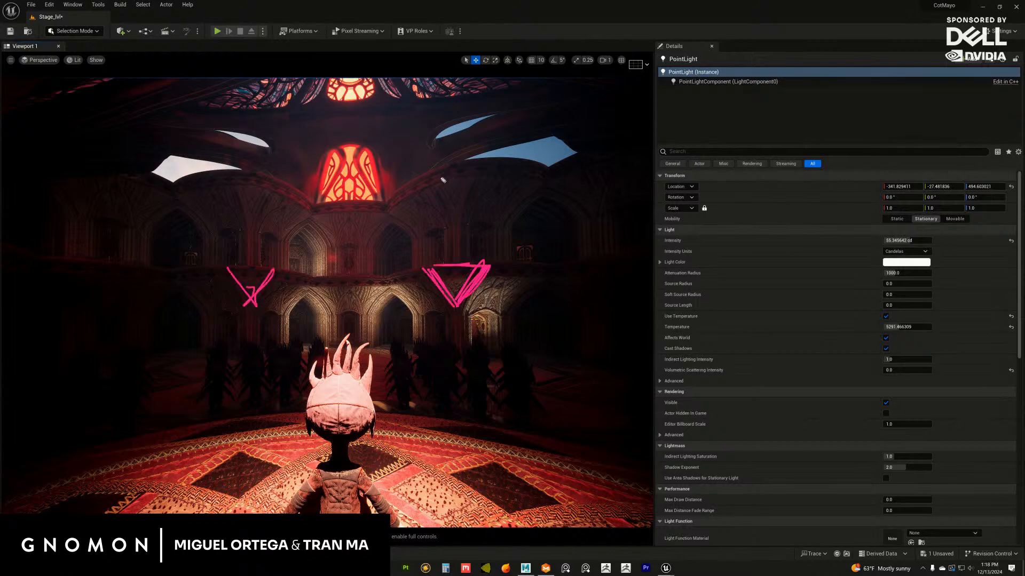
pyautogui.moveTo(427, 175)
pyautogui.mouseDown()
pyautogui.moveTo(453, 210)
pyautogui.moveTo(475, 170)
pyautogui.moveTo(428, 173)
pyautogui.mouseUp()
pyautogui.moveTo(231, 173)
pyautogui.mouseDown()
pyautogui.moveTo(254, 212)
pyautogui.moveTo(271, 182)
pyautogui.moveTo(235, 174)
pyautogui.moveTo(266, 181)
pyautogui.mouseUp()
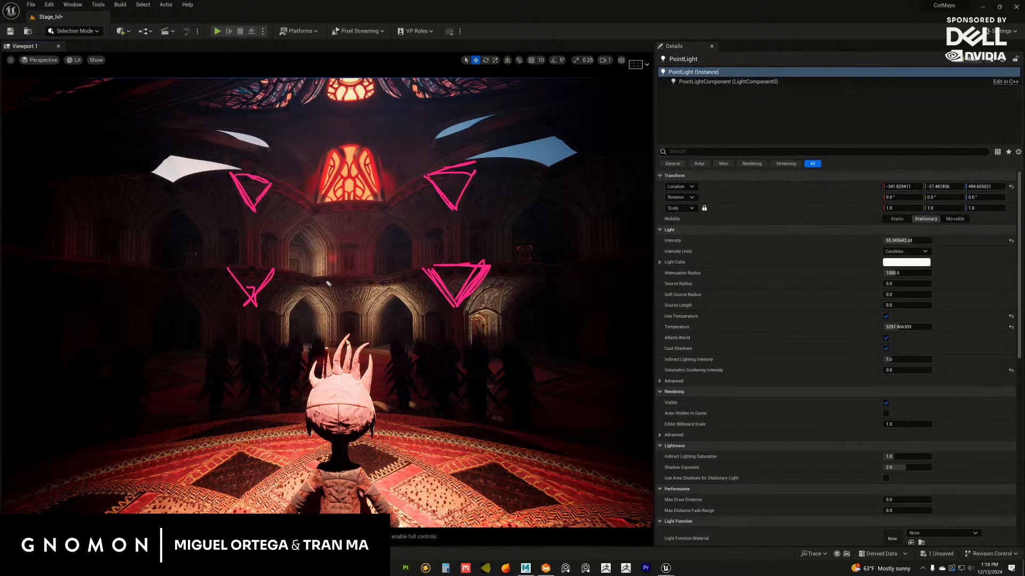
# Retrace the four flag sketches, add rounded outlines around them, and clear all annotations
pyautogui.moveTo(231, 269); pyautogui.dragTo(277, 269)
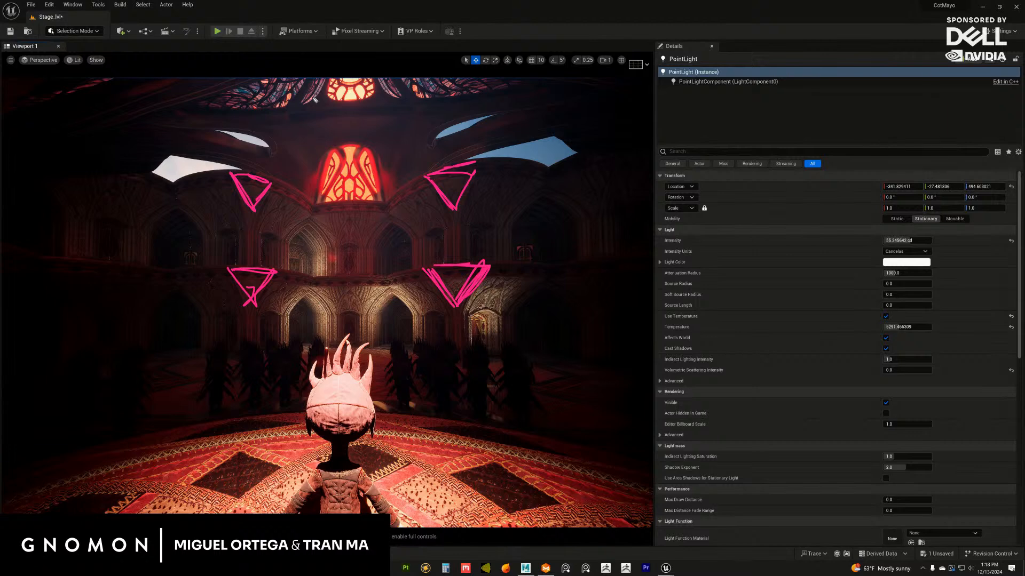
pyautogui.moveTo(232, 172)
pyautogui.mouseDown()
pyautogui.moveTo(267, 177)
pyautogui.moveTo(238, 177)
pyautogui.moveTo(255, 208)
pyautogui.moveTo(278, 178)
pyautogui.mouseUp()
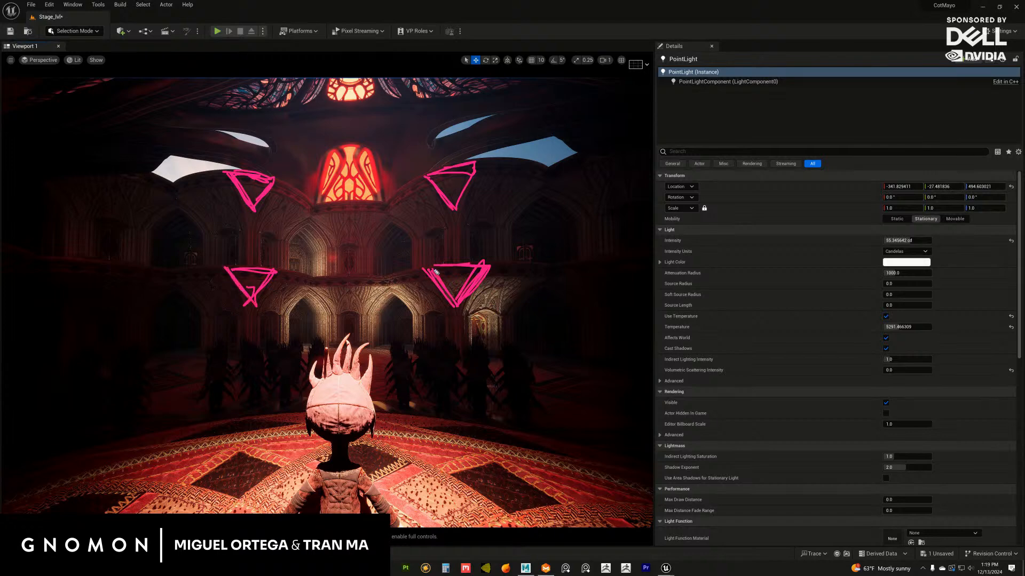
pyautogui.moveTo(436, 272)
pyautogui.mouseDown()
pyautogui.moveTo(439, 309)
pyautogui.moveTo(459, 316)
pyautogui.moveTo(485, 271)
pyautogui.mouseUp()
pyautogui.moveTo(433, 176)
pyautogui.mouseDown()
pyautogui.moveTo(438, 213)
pyautogui.moveTo(479, 168)
pyautogui.moveTo(451, 208)
pyautogui.mouseUp()
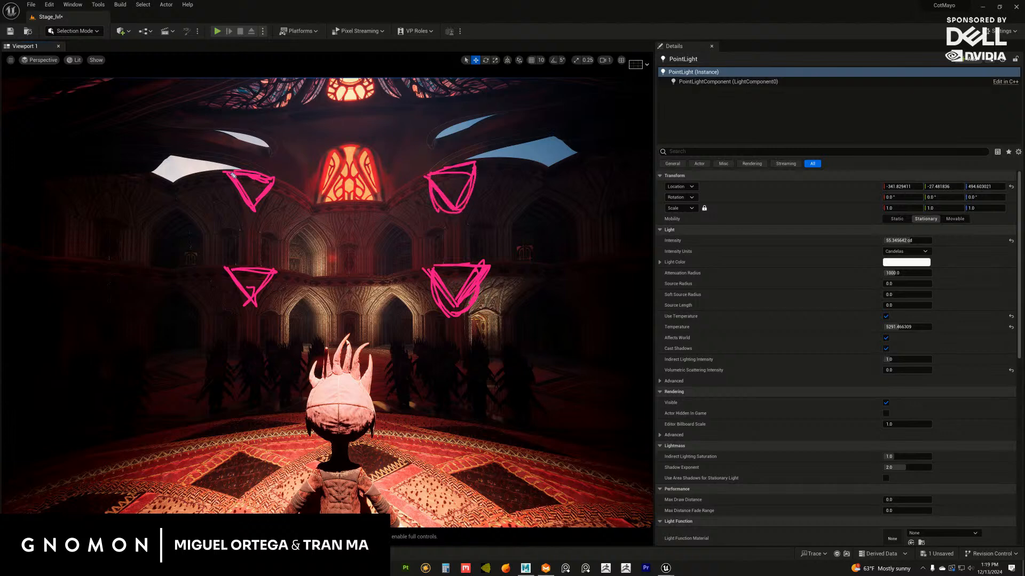
pyautogui.moveTo(233, 174)
pyautogui.mouseDown()
pyautogui.moveTo(244, 216)
pyautogui.moveTo(270, 209)
pyautogui.moveTo(274, 184)
pyautogui.mouseUp()
pyautogui.moveTo(251, 277)
pyautogui.mouseDown()
pyautogui.moveTo(275, 280)
pyautogui.moveTo(233, 283)
pyautogui.mouseUp()
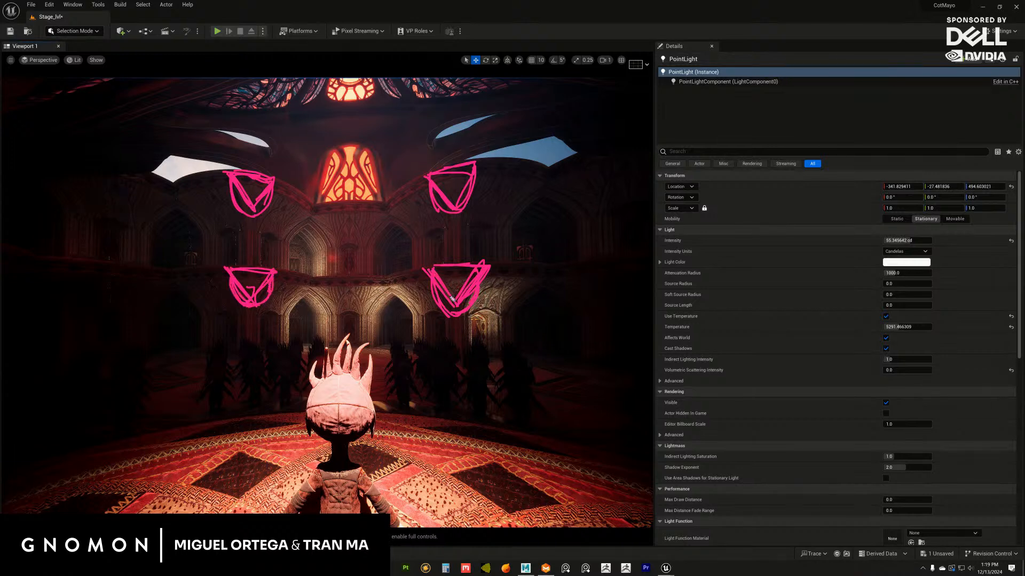
pyautogui.moveTo(452, 298); pyautogui.dragTo(480, 271)
pyautogui.hotkey('ctrl', 'shift', '7')
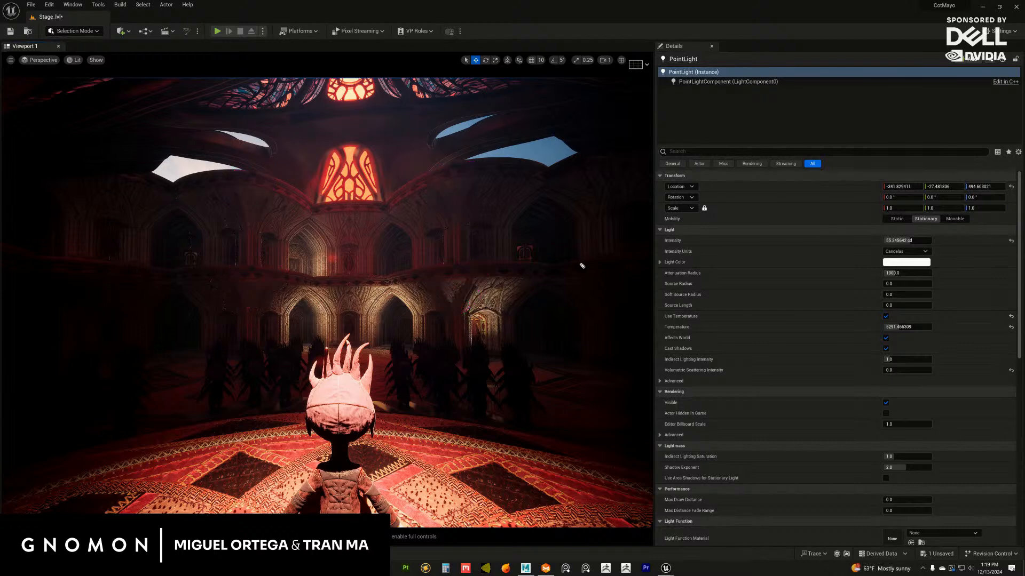
# Sketch a three-piece banner and a plain triangular flag on the lower balcony and an ornate one above, and clear the annotations
pyautogui.moveTo(433, 266)
pyautogui.mouseDown()
pyautogui.moveTo(435, 293)
pyautogui.moveTo(455, 309)
pyautogui.mouseUp()
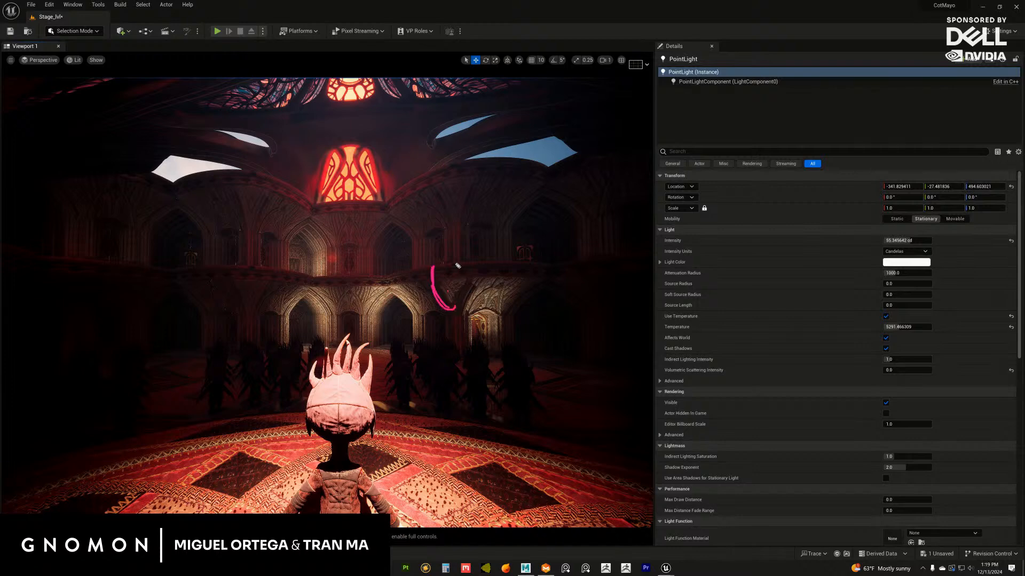
pyautogui.moveTo(448, 262); pyautogui.dragTo(453, 307)
pyautogui.moveTo(445, 266)
pyautogui.mouseDown()
pyautogui.moveTo(451, 287)
pyautogui.moveTo(462, 265)
pyautogui.moveTo(447, 267)
pyautogui.moveTo(454, 291)
pyautogui.moveTo(441, 263)
pyautogui.moveTo(465, 264)
pyautogui.moveTo(474, 294)
pyautogui.moveTo(483, 280)
pyautogui.moveTo(482, 264)
pyautogui.moveTo(441, 269)
pyautogui.moveTo(431, 293)
pyautogui.moveTo(429, 279)
pyautogui.moveTo(482, 263)
pyautogui.mouseUp()
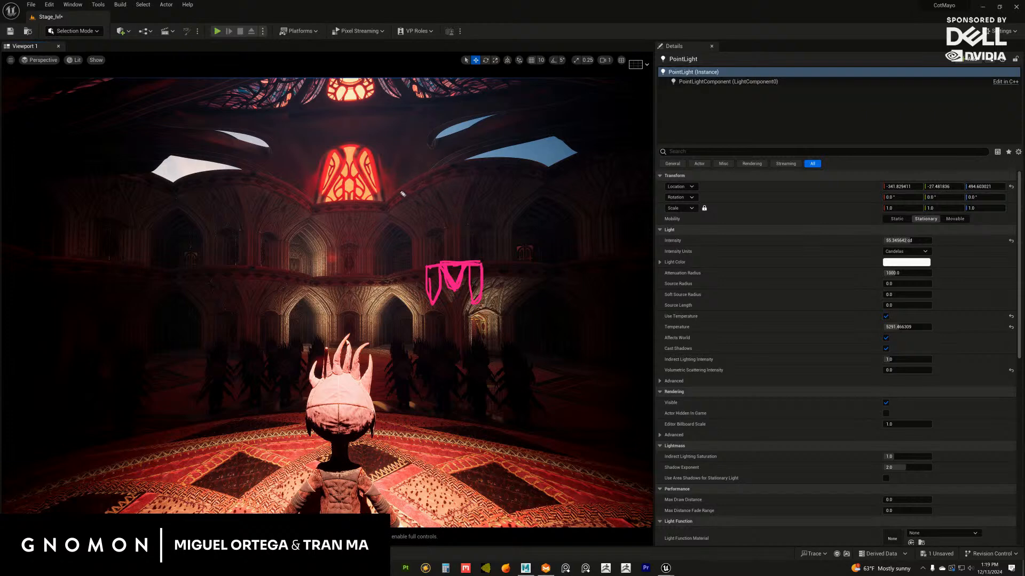
pyautogui.moveTo(229, 270); pyautogui.dragTo(275, 268)
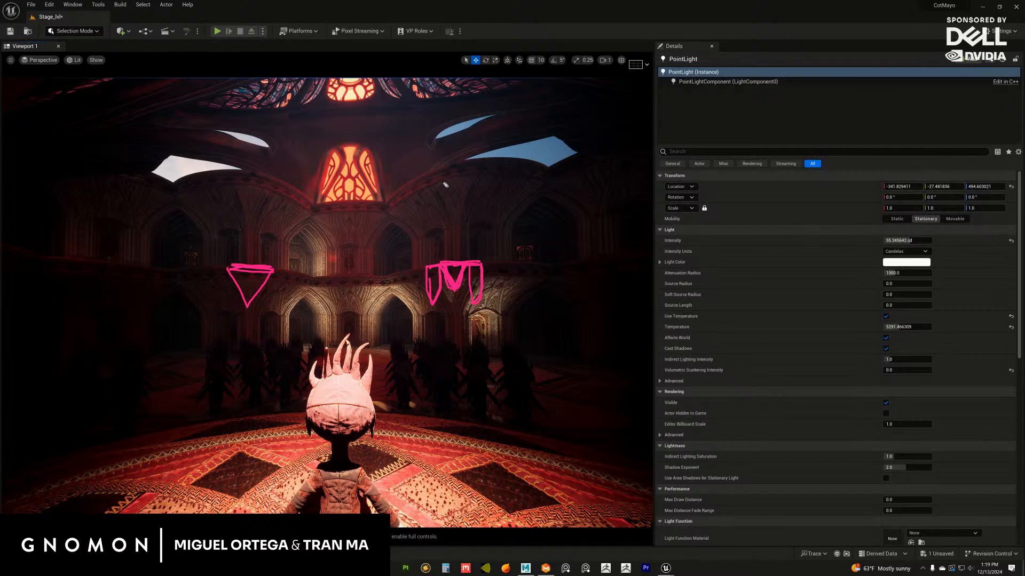
pyautogui.moveTo(435, 170)
pyautogui.mouseDown()
pyautogui.moveTo(457, 188)
pyautogui.moveTo(466, 166)
pyautogui.moveTo(445, 166)
pyautogui.moveTo(453, 209)
pyautogui.moveTo(468, 163)
pyautogui.moveTo(458, 167)
pyautogui.moveTo(473, 187)
pyautogui.moveTo(441, 187)
pyautogui.mouseUp()
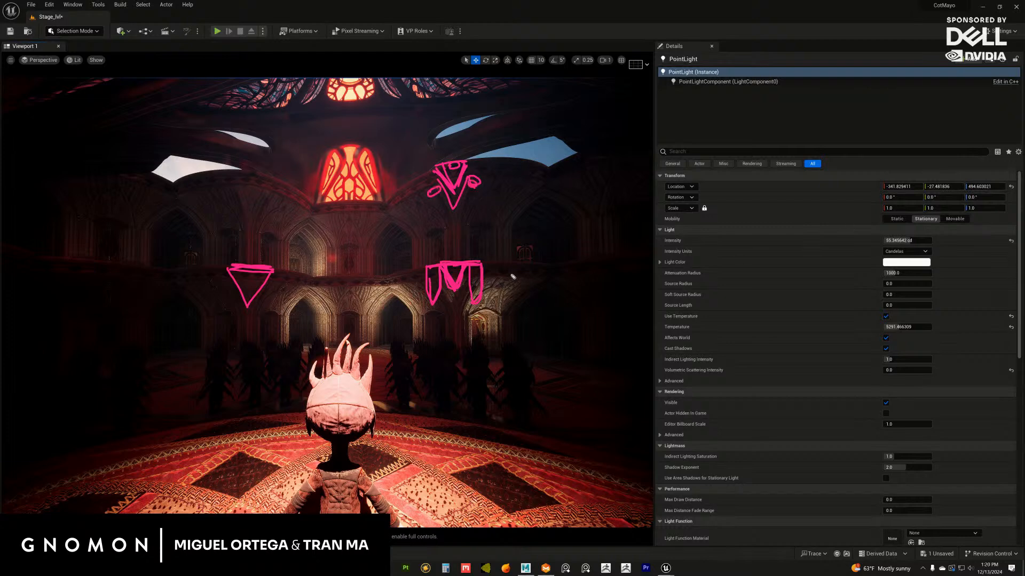
pyautogui.press('e')
# Try several three-piece banner shapes with pointed, rounded and square side pieces on one lower balcony column, clearing the sketches between versions
pyautogui.moveTo(466, 263)
pyautogui.mouseDown()
pyautogui.moveTo(470, 294)
pyautogui.moveTo(479, 267)
pyautogui.moveTo(430, 272)
pyautogui.moveTo(438, 297)
pyautogui.moveTo(443, 265)
pyautogui.moveTo(434, 298)
pyautogui.mouseUp()
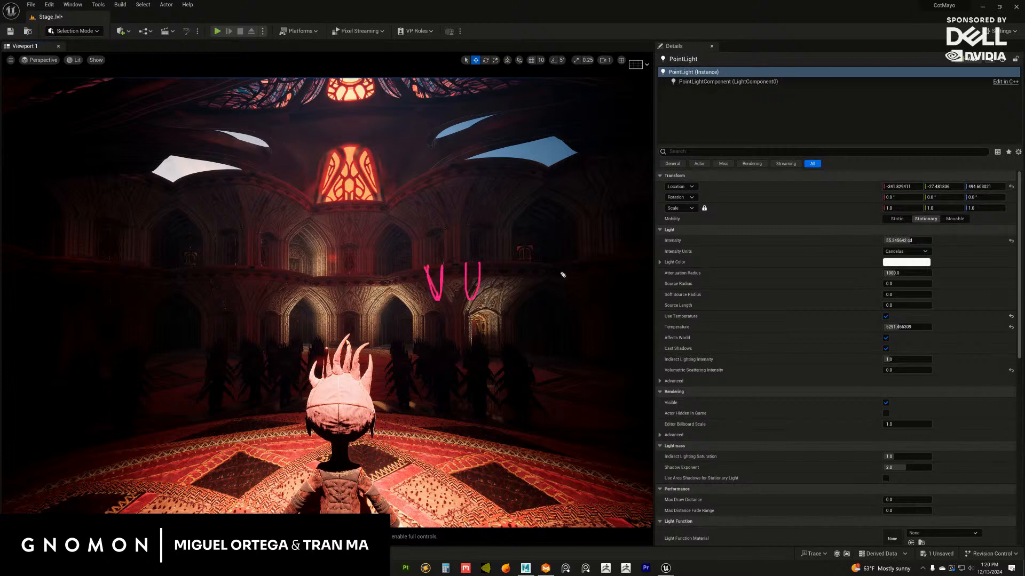
pyautogui.press('e')
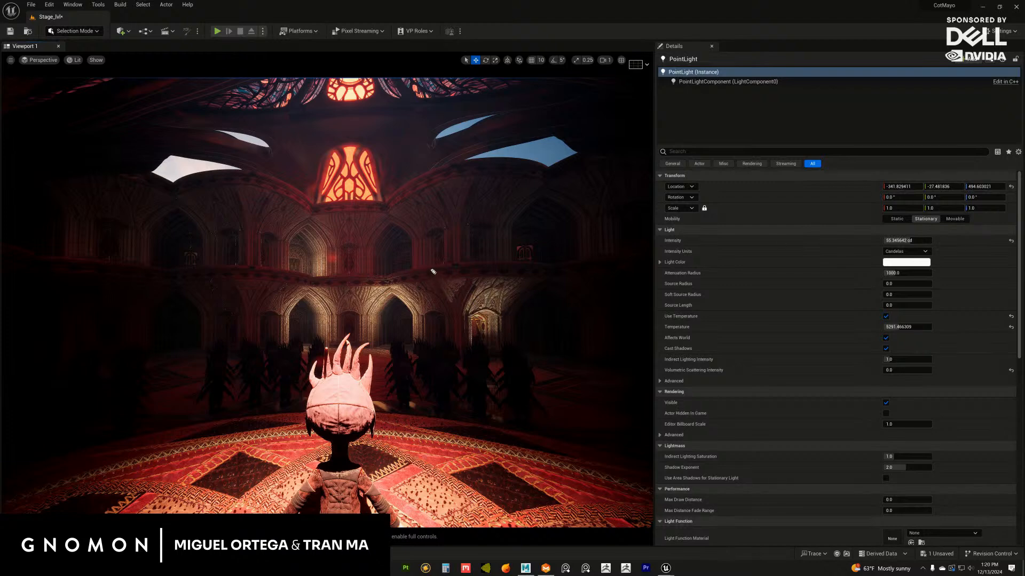
pyautogui.moveTo(430, 266)
pyautogui.mouseDown()
pyautogui.moveTo(437, 298)
pyautogui.moveTo(444, 274)
pyautogui.moveTo(474, 299)
pyautogui.moveTo(480, 262)
pyautogui.moveTo(463, 262)
pyautogui.moveTo(482, 263)
pyautogui.moveTo(449, 264)
pyautogui.moveTo(457, 293)
pyautogui.mouseUp()
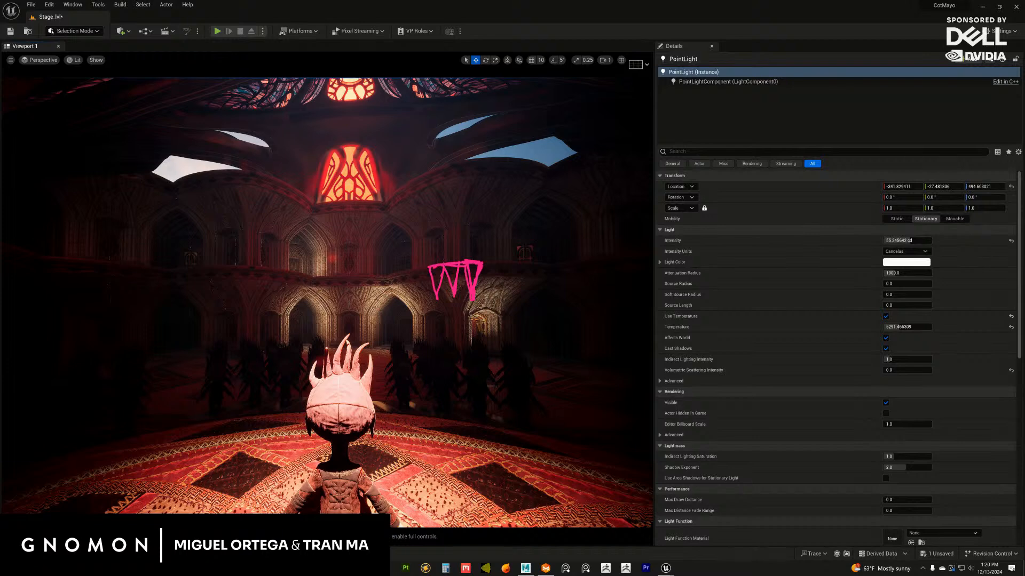
pyautogui.press('Delete')
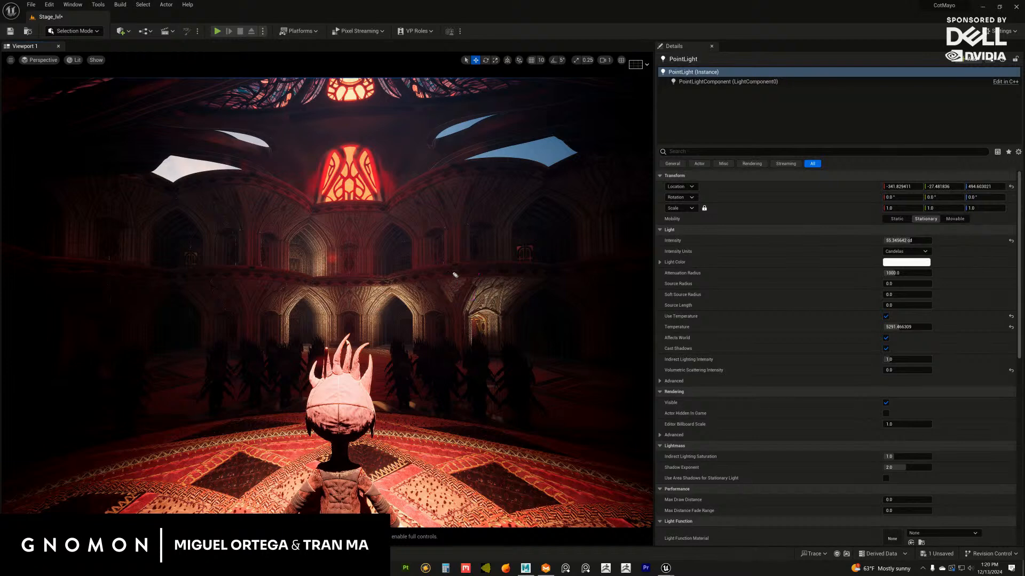
pyautogui.moveTo(441, 264)
pyautogui.mouseDown()
pyautogui.moveTo(454, 288)
pyautogui.moveTo(465, 265)
pyautogui.moveTo(471, 278)
pyautogui.moveTo(484, 270)
pyautogui.moveTo(471, 292)
pyautogui.mouseUp()
pyautogui.moveTo(467, 264)
pyautogui.mouseDown()
pyautogui.moveTo(482, 262)
pyautogui.moveTo(438, 302)
pyautogui.moveTo(442, 269)
pyautogui.moveTo(425, 270)
pyautogui.moveTo(447, 289)
pyautogui.mouseUp()
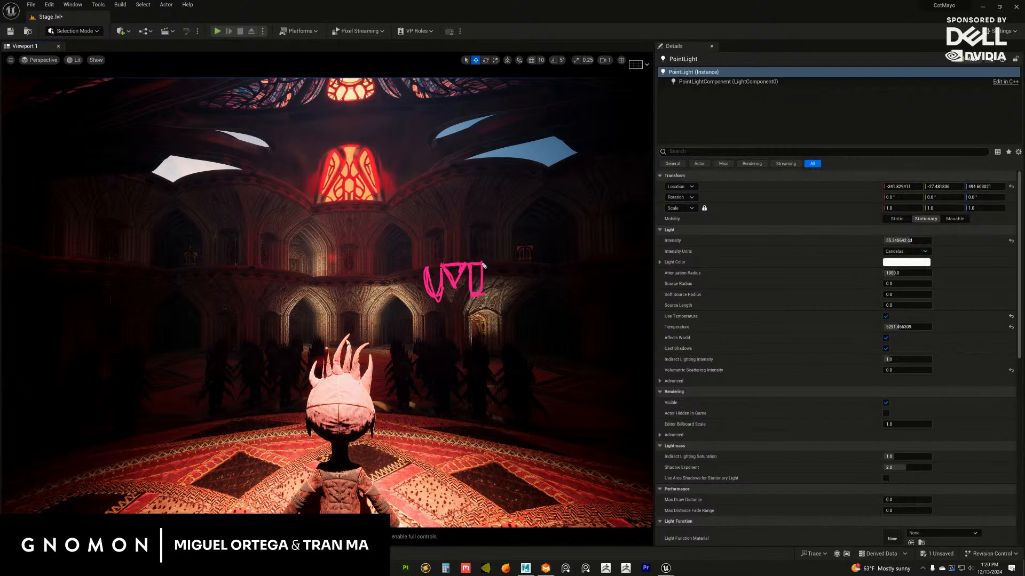
pyautogui.moveTo(483, 265); pyautogui.dragTo(475, 289)
pyautogui.moveTo(503, 274); pyautogui.dragTo(463, 300)
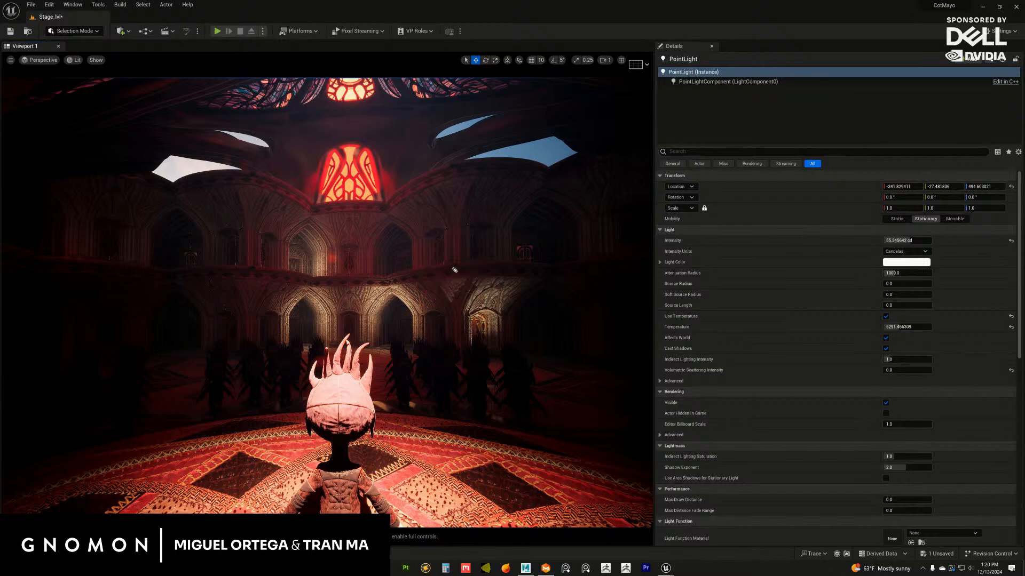
# Sketch a three-piece banner with a diamond motif in the centre and motifs in its rounded side pieces, and clear it
pyautogui.moveTo(443, 265)
pyautogui.mouseDown()
pyautogui.moveTo(460, 284)
pyautogui.moveTo(469, 261)
pyautogui.moveTo(475, 292)
pyautogui.moveTo(482, 263)
pyautogui.moveTo(435, 298)
pyautogui.moveTo(441, 267)
pyautogui.moveTo(486, 263)
pyautogui.mouseUp()
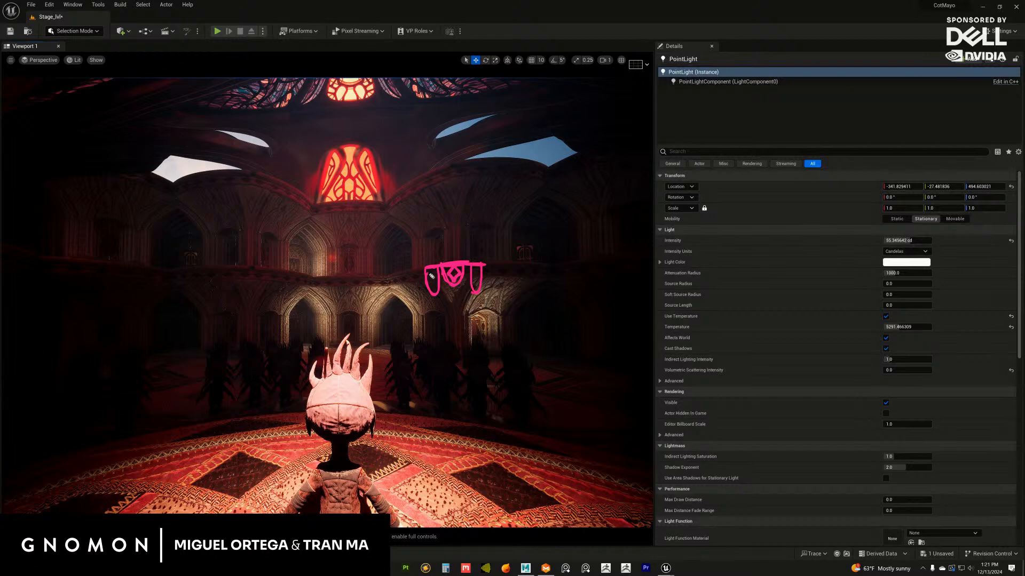
pyautogui.moveTo(431, 276)
pyautogui.mouseDown()
pyautogui.moveTo(433, 290)
pyautogui.moveTo(478, 284)
pyautogui.mouseUp()
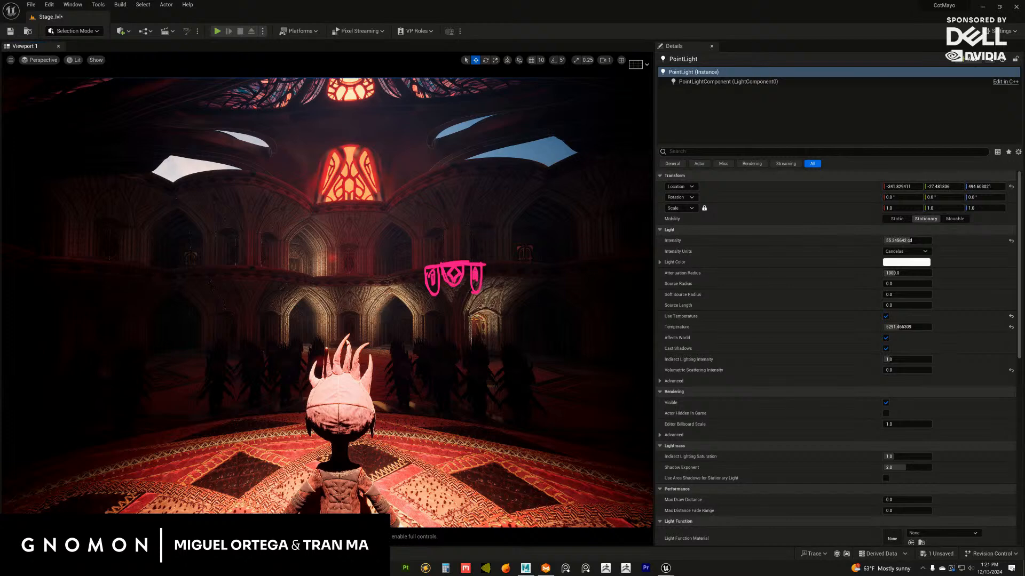
pyautogui.press('Escape')
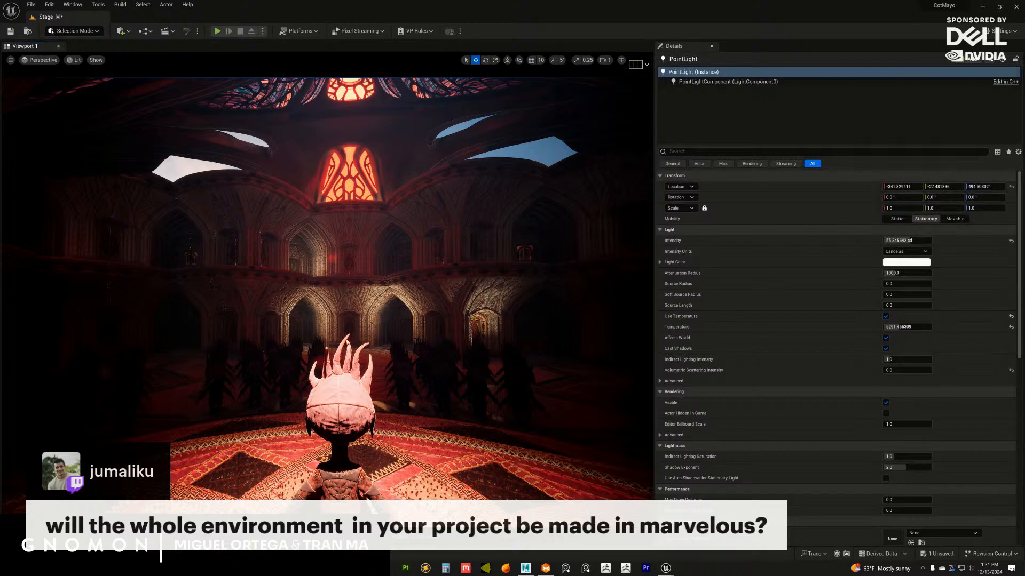
# Return to Marvelous Designer and move the original half-flag pattern up onto the lower strip, its straight edge on the vertical axis
pyautogui.click(981, 8)
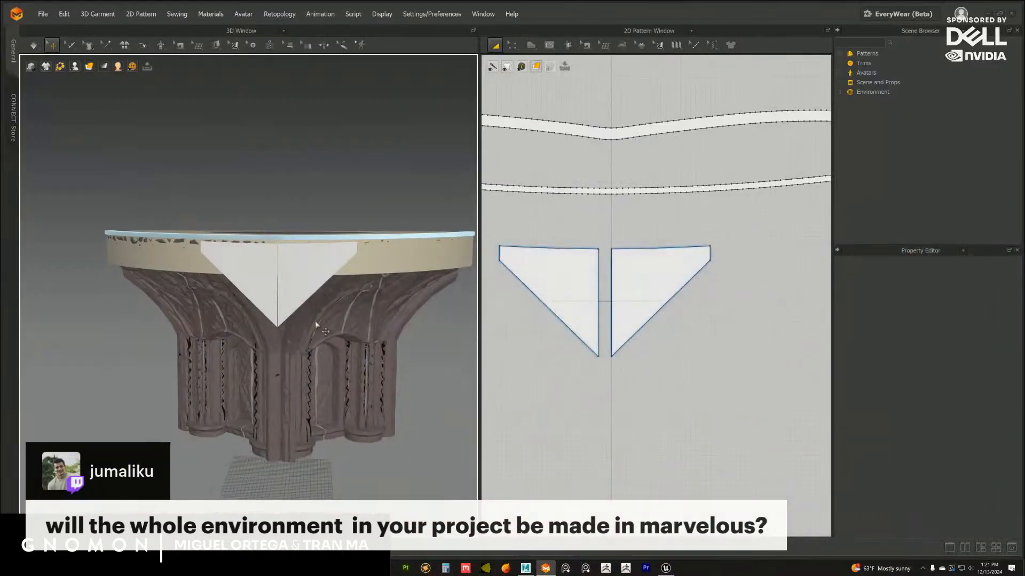
pyautogui.scroll(2, 327, 314)
pyautogui.moveTo(325, 314); pyautogui.dragTo(326, 262, button='right')
pyautogui.click(327, 262)
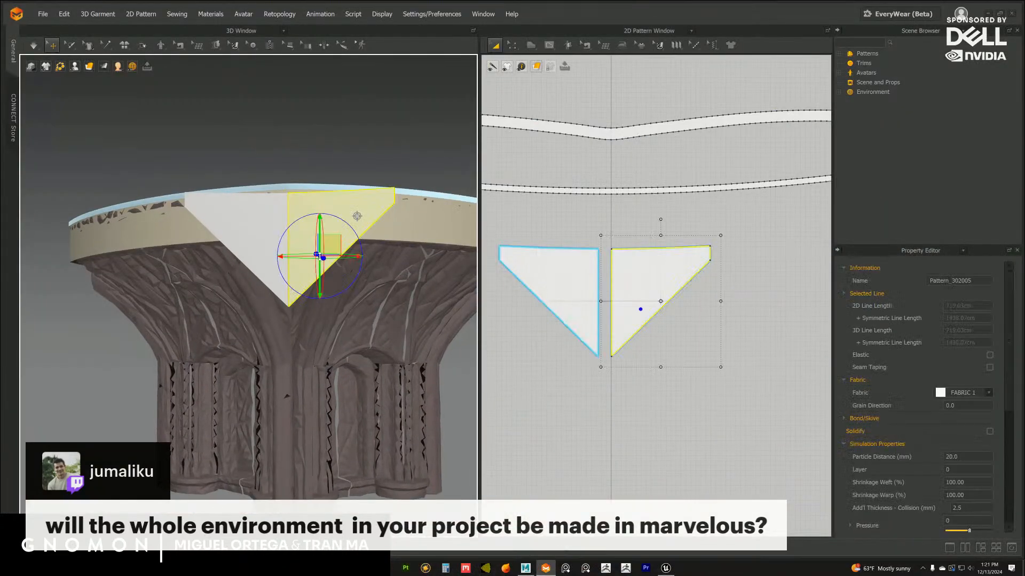
pyautogui.moveTo(641, 276); pyautogui.dragTo(640, 286, button='middle')
pyautogui.moveTo(637, 286); pyautogui.dragTo(636, 227)
pyautogui.moveTo(636, 227); pyautogui.dragTo(615, 263, button='middle')
pyautogui.moveTo(319, 305)
pyautogui.mouseDown(button='right')
pyautogui.moveTo(247, 299)
pyautogui.moveTo(330, 304)
pyautogui.mouseUp(button='right')
pyautogui.scroll(3, 718, 329)
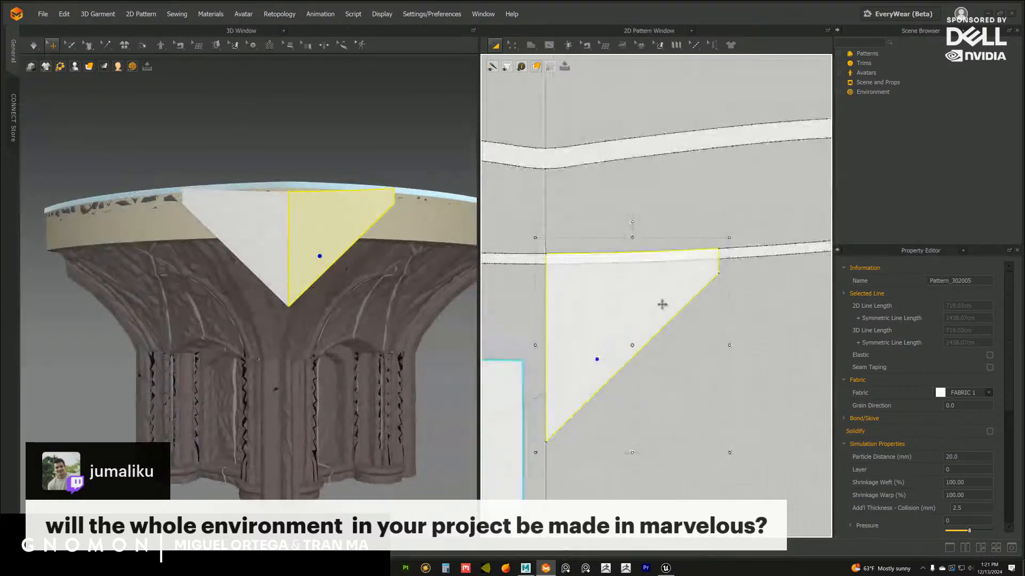
# Narrow the half-flag pattern by moving its short vertical outer edge inward along the lower strip
pyautogui.scroll(2, 661, 300)
pyautogui.press('z')
pyautogui.scroll(2, 763, 263)
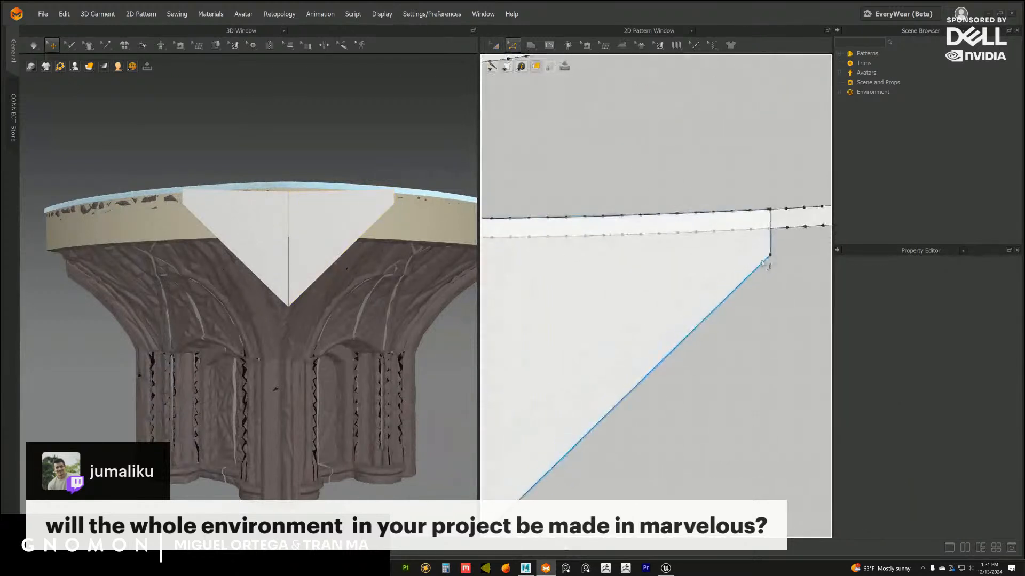
pyautogui.moveTo(773, 232); pyautogui.dragTo(702, 252)
pyautogui.click(746, 307)
pyautogui.scroll(-1, 345, 349)
pyautogui.moveTo(346, 350); pyautogui.dragTo(413, 328, button='right')
pyautogui.scroll(1, 690, 292)
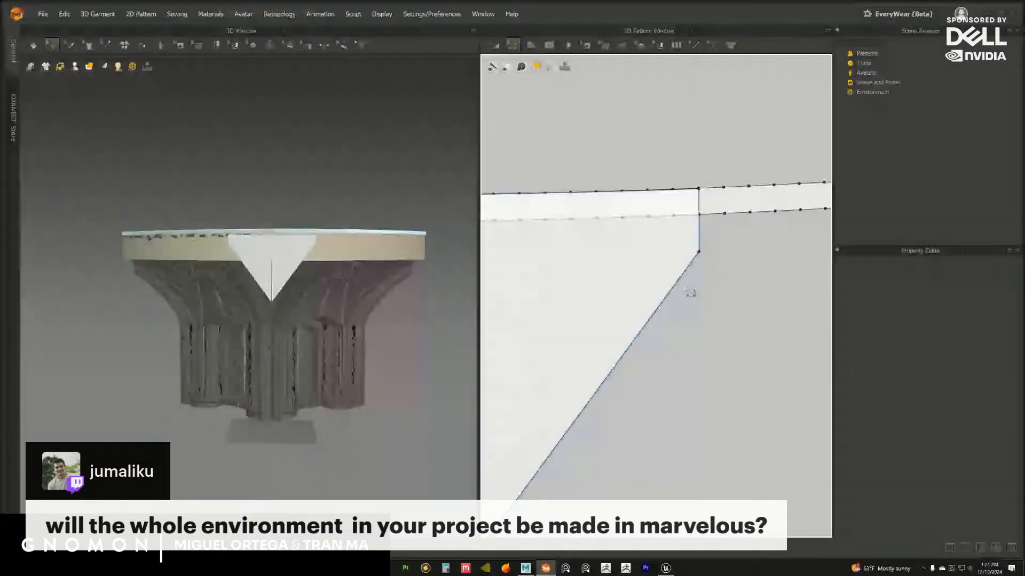
# Try to move the half-flag's short outer edge farther toward the vertical axis
pyautogui.moveTo(687, 289); pyautogui.dragTo(683, 315, button='middle')
pyautogui.moveTo(697, 248); pyautogui.dragTo(677, 241)
pyautogui.click(509, 331)
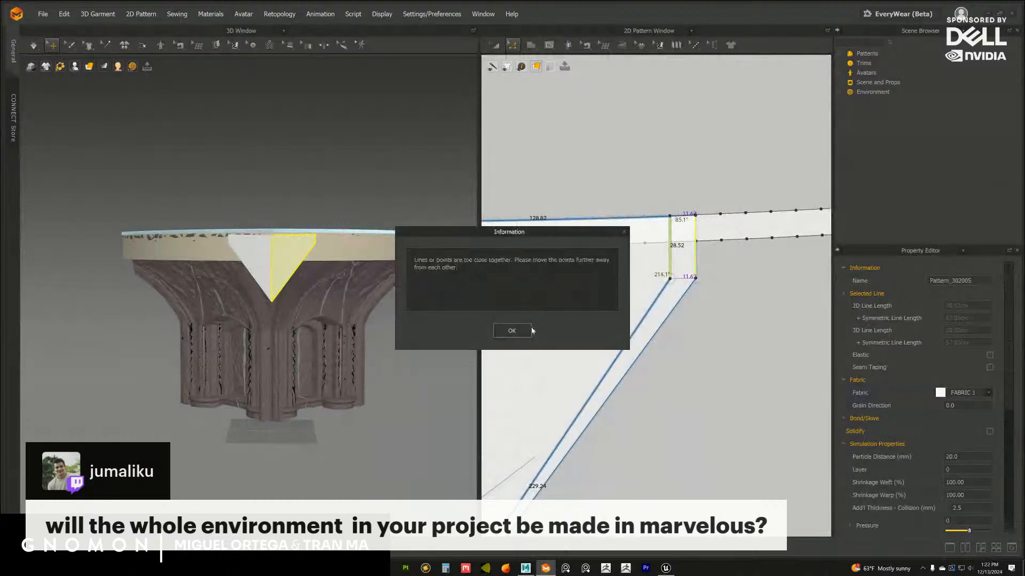
pyautogui.click(512, 331)
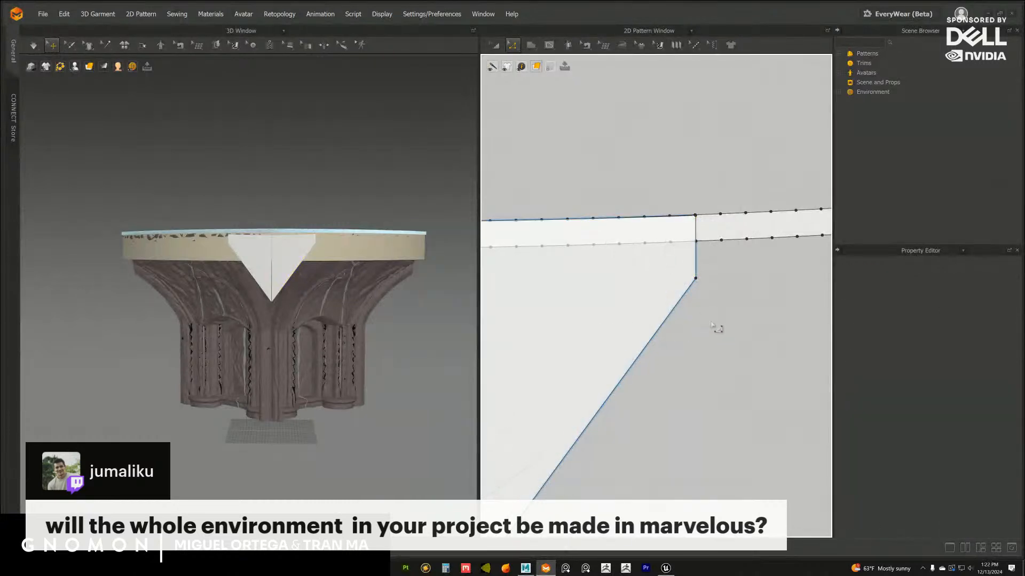
pyautogui.scroll(-2, 603, 270)
pyautogui.click(636, 257)
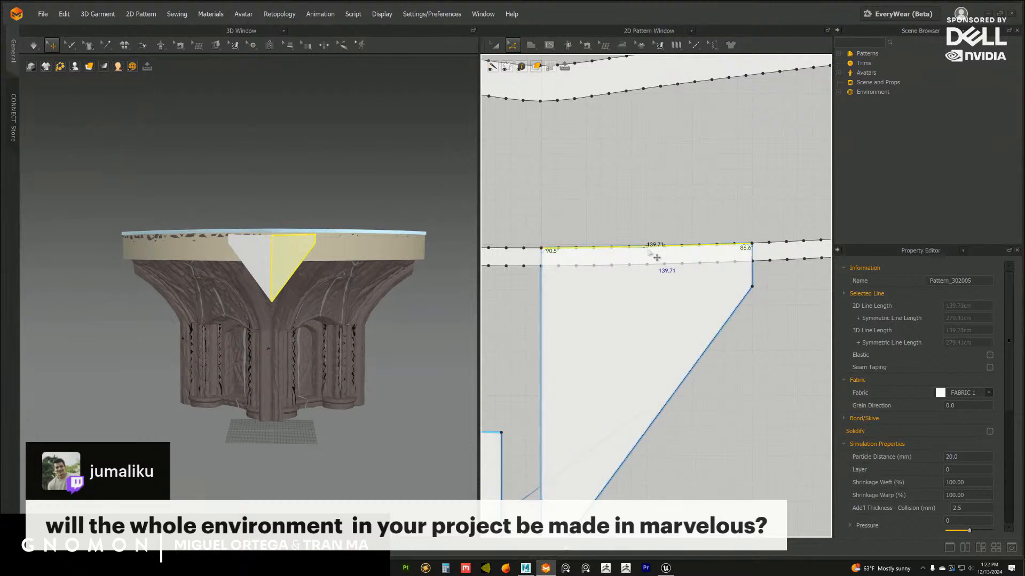
pyautogui.scroll(3, 658, 255)
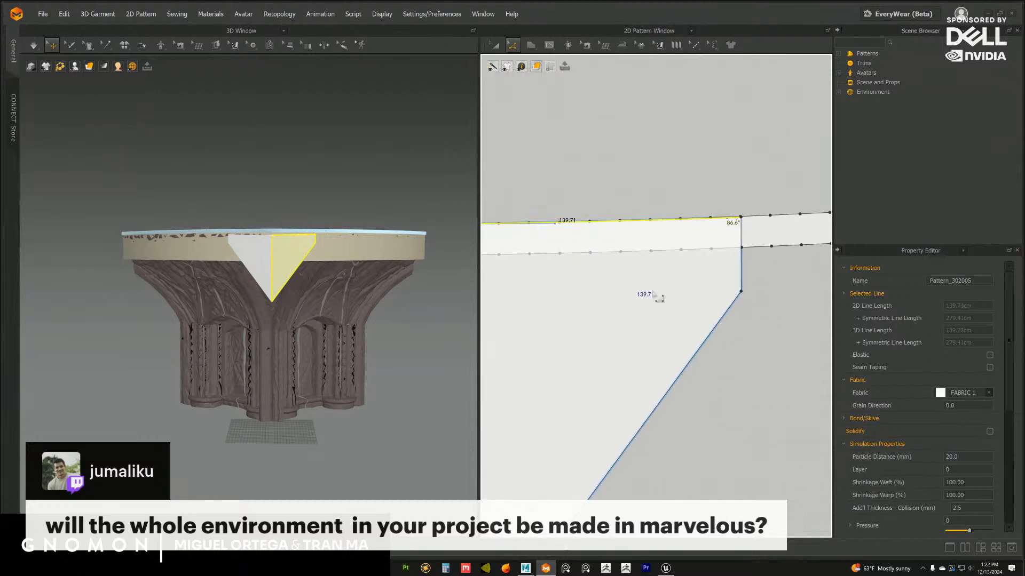
# Slide the half-flag's short outer edge inward in several moves to make the flag much narrower
pyautogui.click(750, 307)
pyautogui.moveTo(750, 226); pyautogui.dragTo(689, 276)
pyautogui.hotkey('ctrl', 'z')
pyautogui.click(765, 291)
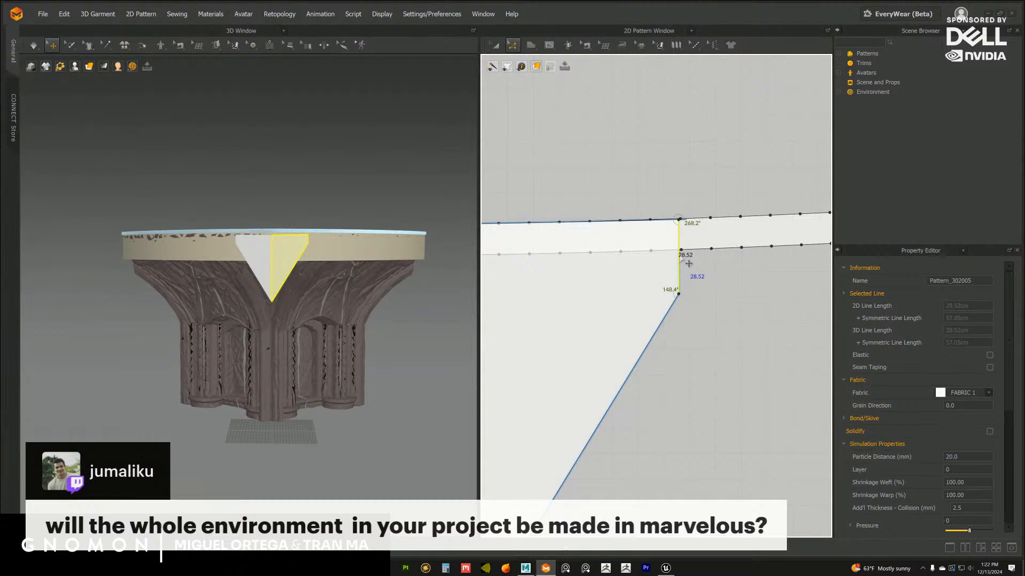
pyautogui.scroll(5, 363, 319)
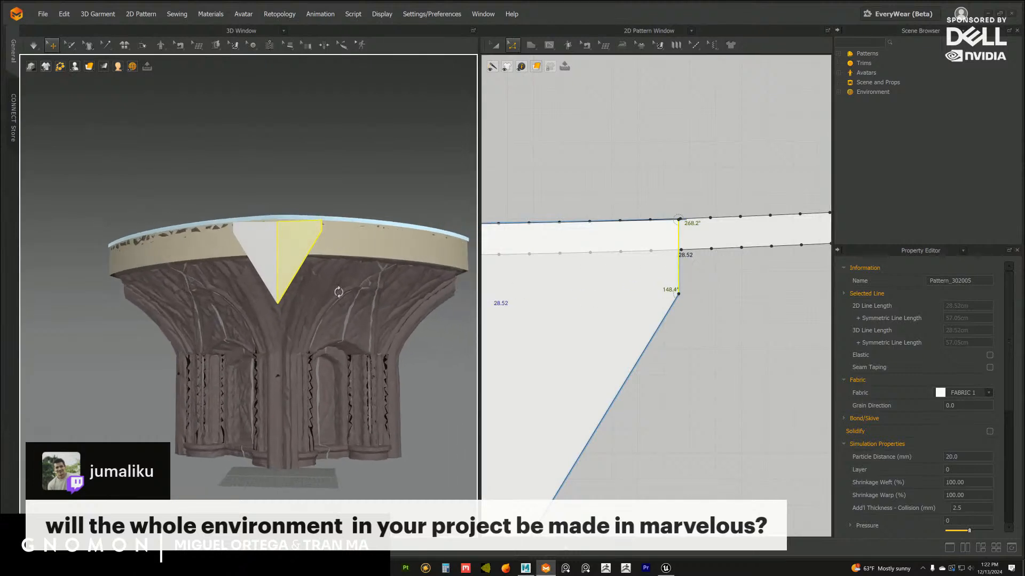
pyautogui.click(692, 269)
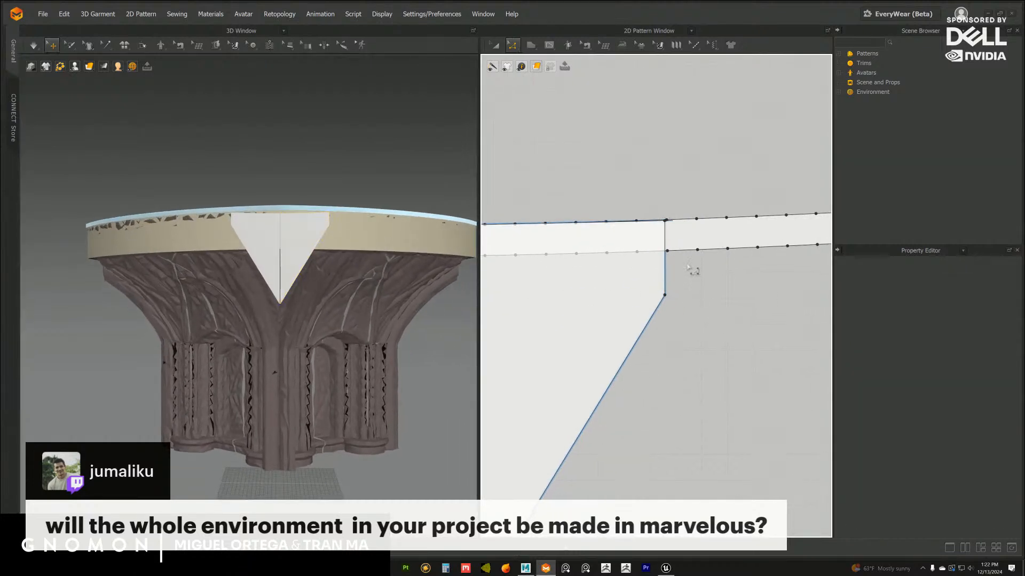
pyautogui.moveTo(674, 246); pyautogui.dragTo(596, 259)
pyautogui.click(513, 330)
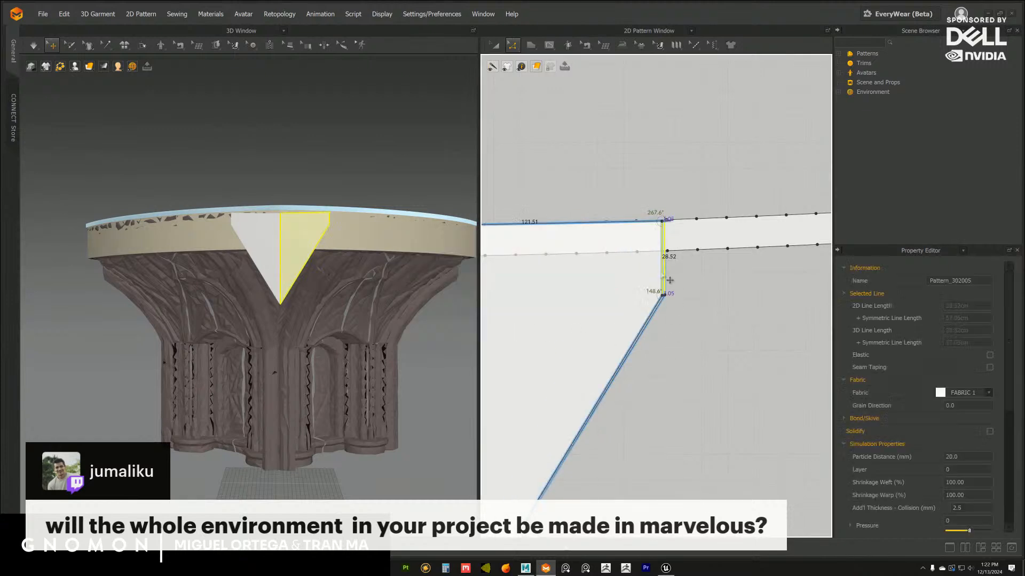
pyautogui.moveTo(664, 267); pyautogui.dragTo(612, 284)
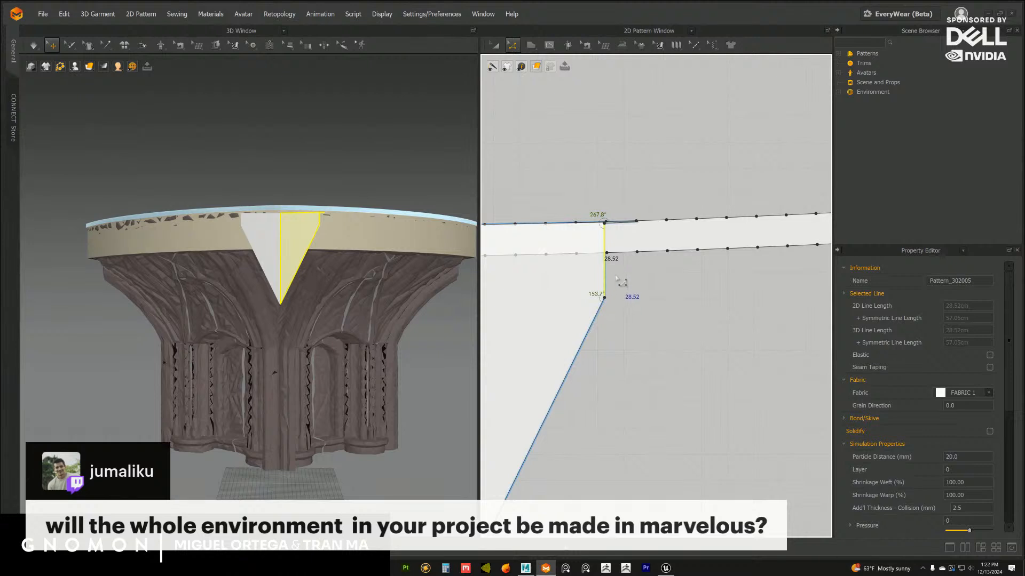
pyautogui.moveTo(616, 276); pyautogui.dragTo(640, 286, button='middle')
# Pull in the overlong curve handles of the half-flag's top edge so it runs smoothly along the lower strip
pyautogui.scroll(5, 647, 283)
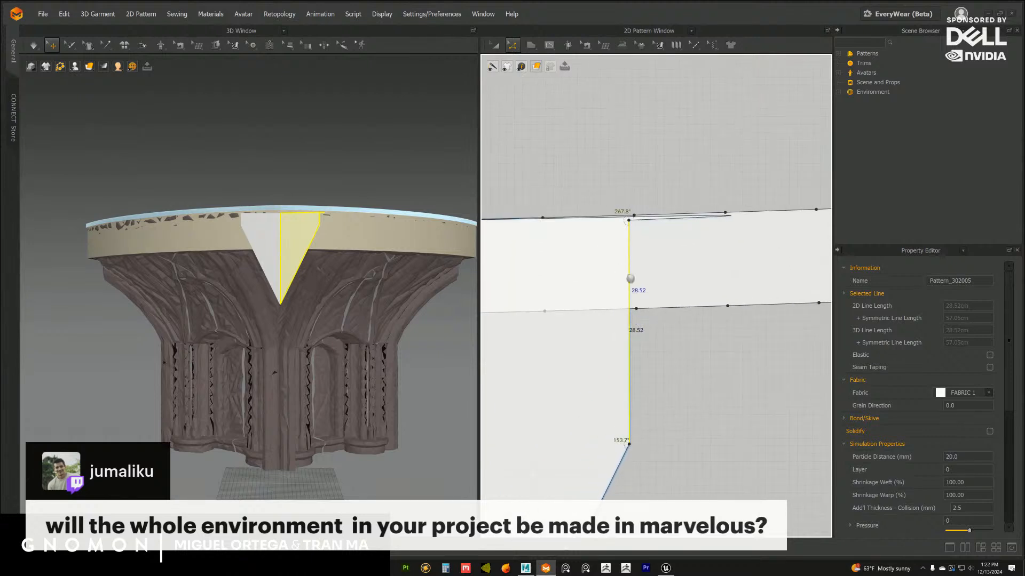
pyautogui.click(510, 50)
pyautogui.click(567, 85)
pyautogui.click(633, 248)
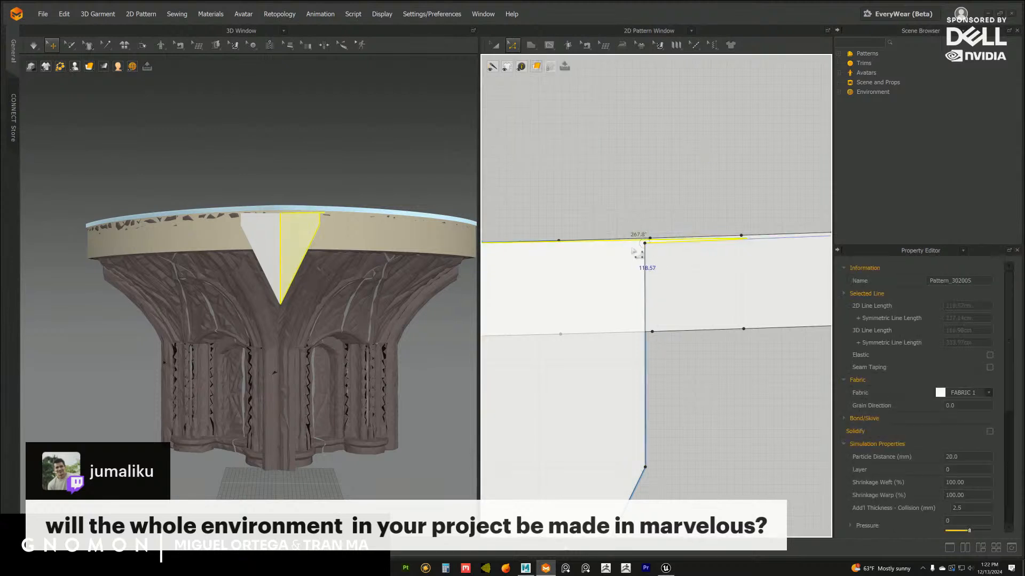
pyautogui.scroll(-3, 751, 251)
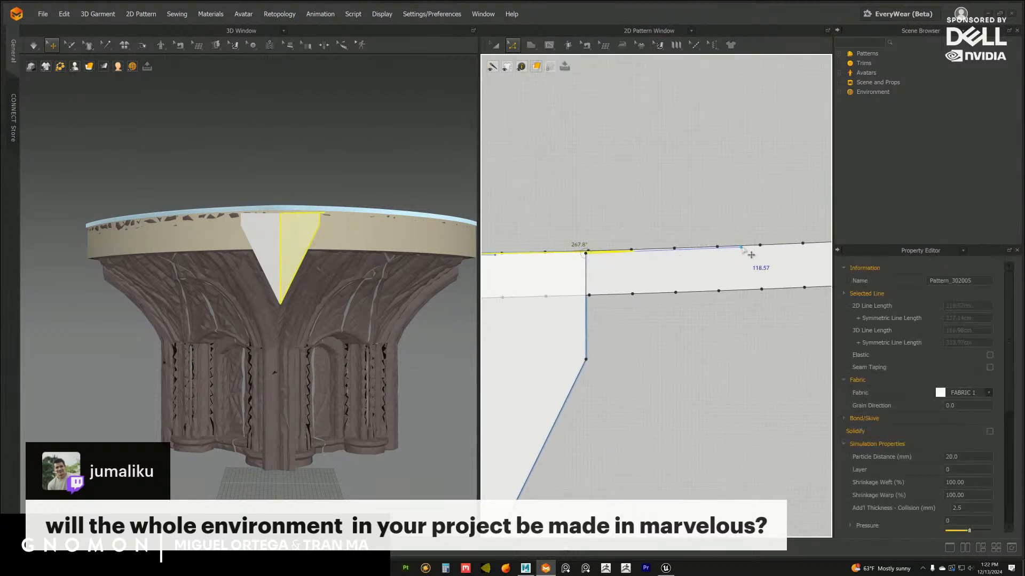
pyautogui.moveTo(741, 248); pyautogui.dragTo(722, 233)
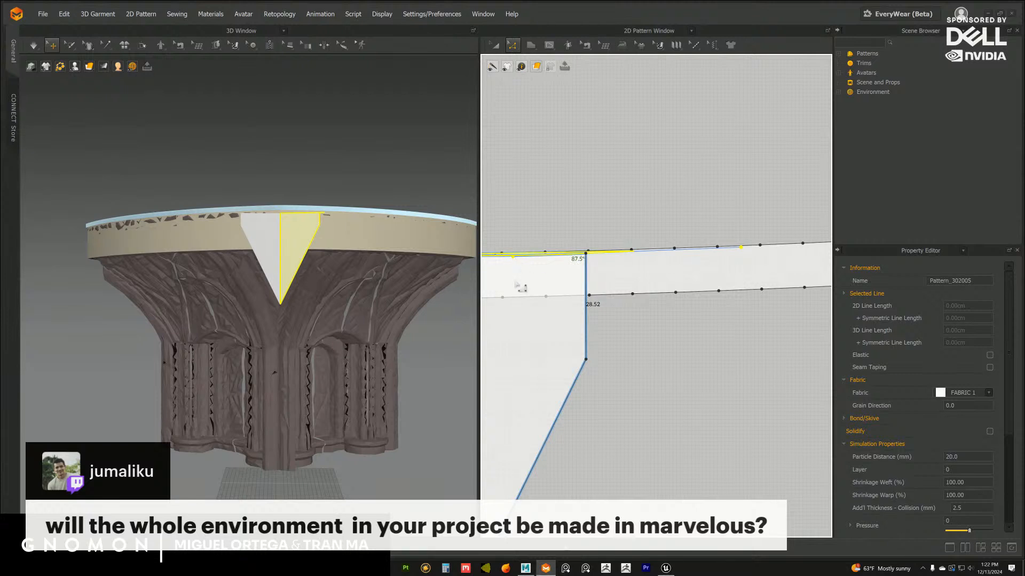
pyautogui.moveTo(515, 285); pyautogui.dragTo(641, 283, button='right')
pyautogui.moveTo(647, 250); pyautogui.dragTo(631, 249)
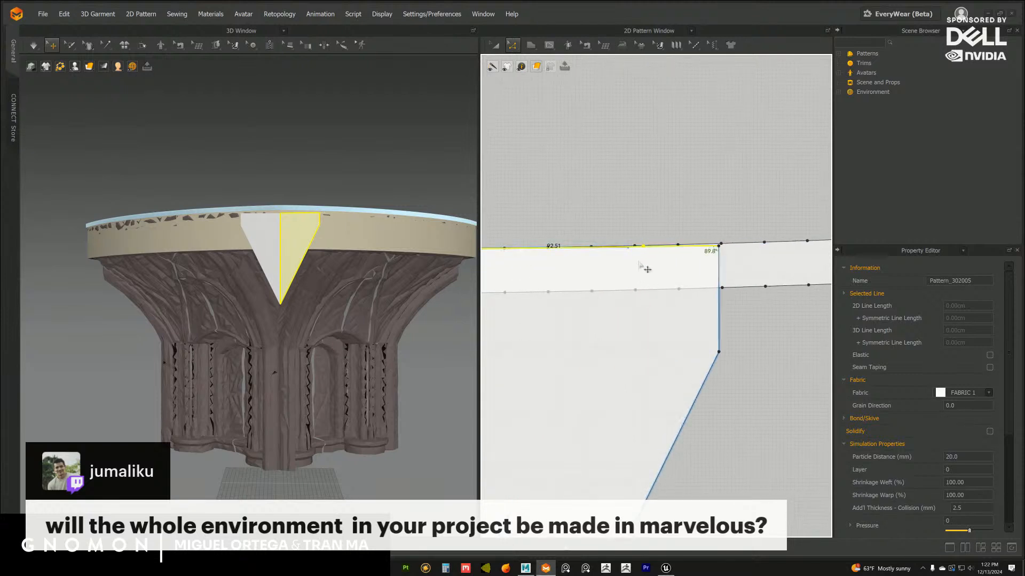
pyautogui.moveTo(637, 259); pyautogui.dragTo(665, 254, button='middle')
pyautogui.moveTo(657, 244); pyautogui.dragTo(491, 246)
pyautogui.moveTo(488, 258); pyautogui.dragTo(594, 253, button='middle')
pyautogui.moveTo(652, 251); pyautogui.dragTo(642, 246)
pyautogui.moveTo(661, 283); pyautogui.dragTo(572, 294, button='middle')
pyautogui.moveTo(318, 289); pyautogui.dragTo(342, 299, button='right')
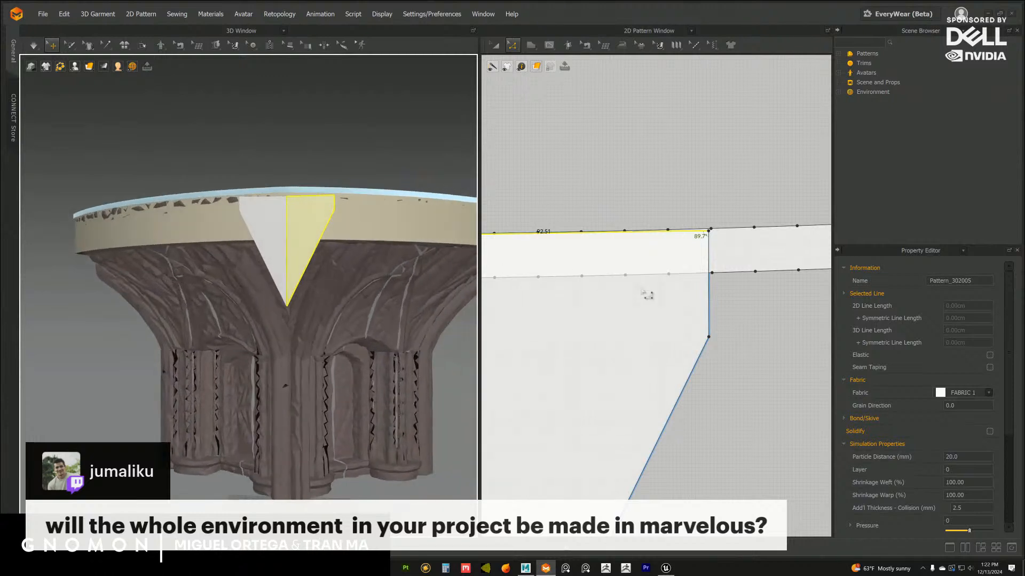
# Move the half-flag's outer edge slightly inward so its top corner meets a point on the strip's upper edge
pyautogui.scroll(3, 707, 320)
pyautogui.moveTo(700, 326); pyautogui.dragTo(657, 383, button='middle')
pyautogui.scroll(3, 693, 354)
pyautogui.moveTo(649, 252); pyautogui.dragTo(580, 256)
pyautogui.click(701, 343)
pyautogui.moveTo(622, 318); pyautogui.dragTo(696, 327, button='middle')
pyautogui.scroll(3, 696, 327)
pyautogui.scroll(2, 657, 282)
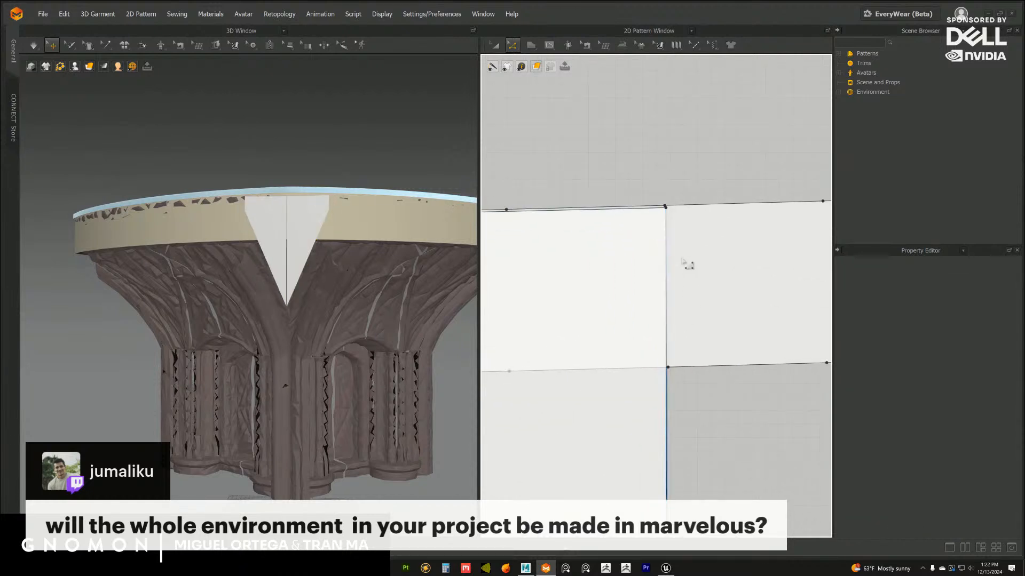
pyautogui.click(674, 239)
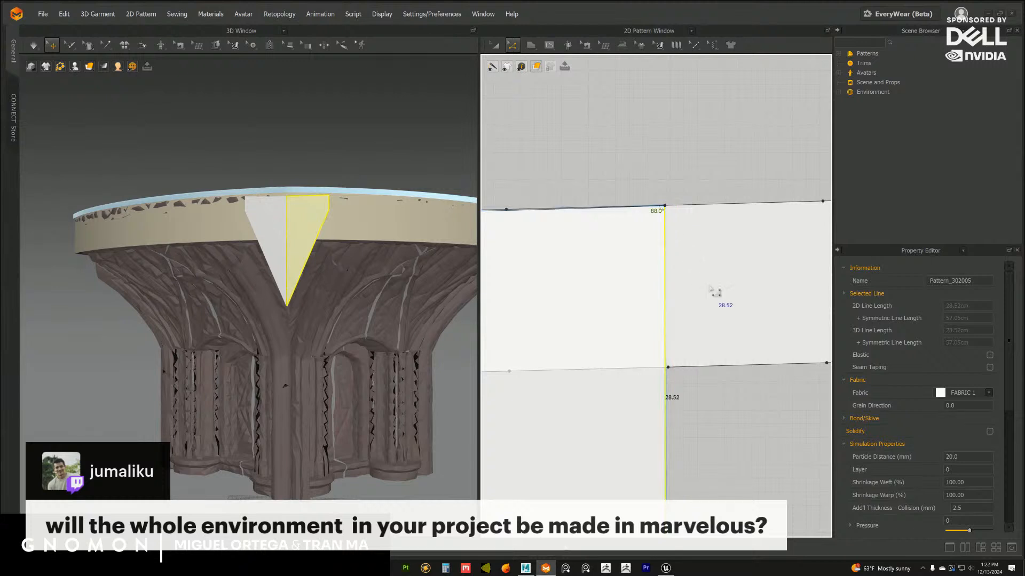
# Fine-tune the curve handles of the half-flag's top edge to match the curvature of the strip's upper edge
pyautogui.scroll(-5, 670, 272)
pyautogui.moveTo(651, 259); pyautogui.dragTo(662, 264, button='middle')
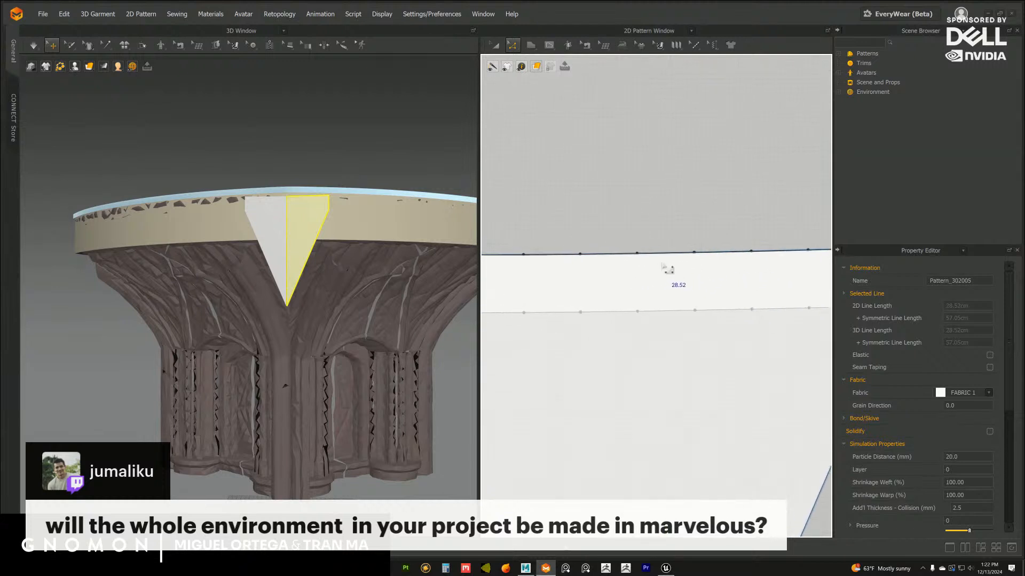
pyautogui.click(665, 257)
pyautogui.scroll(4, 692, 264)
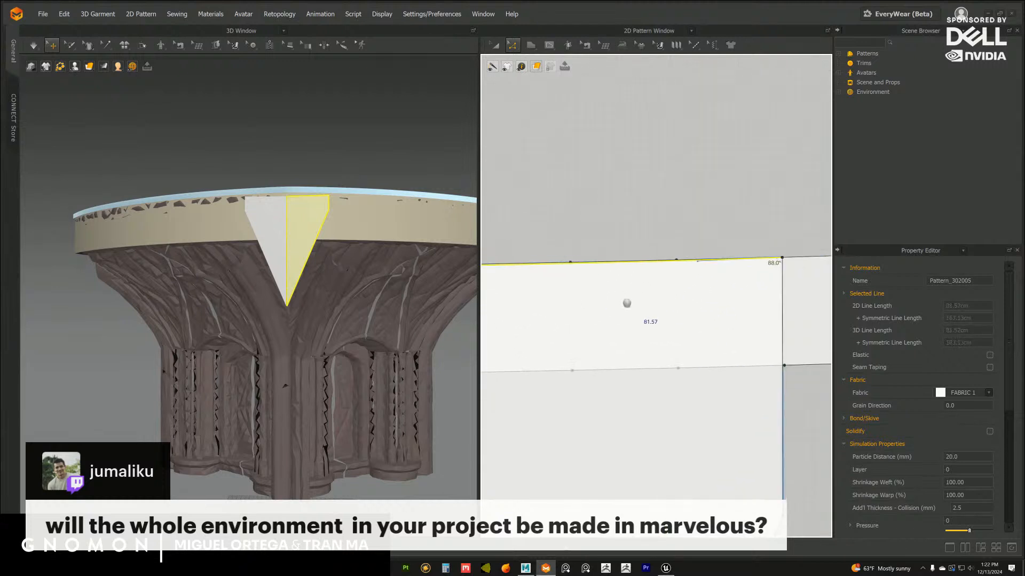
pyautogui.moveTo(686, 256); pyautogui.dragTo(648, 257)
pyautogui.moveTo(567, 302); pyautogui.dragTo(925, 296, button='middle')
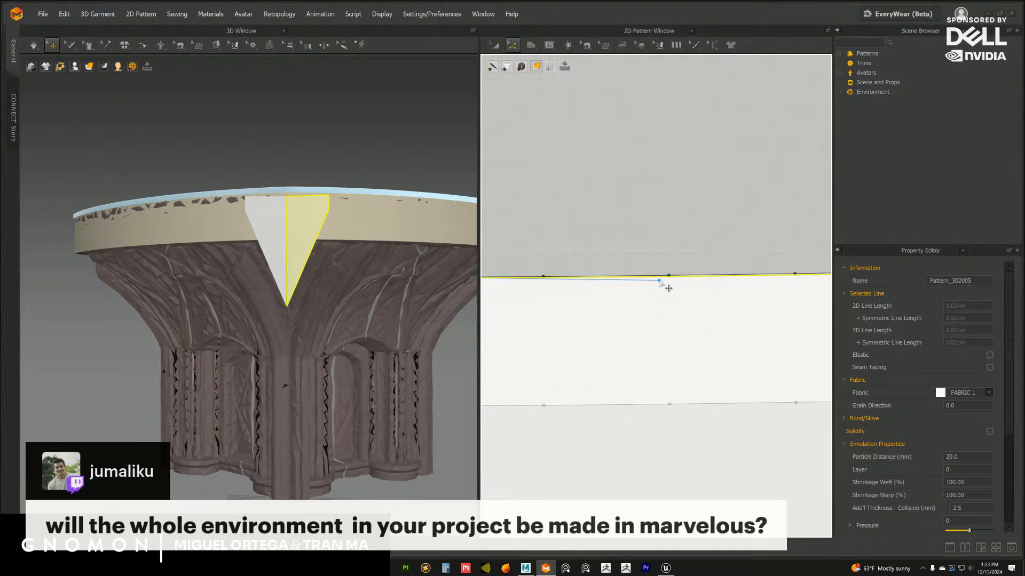
pyautogui.scroll(-6, 691, 318)
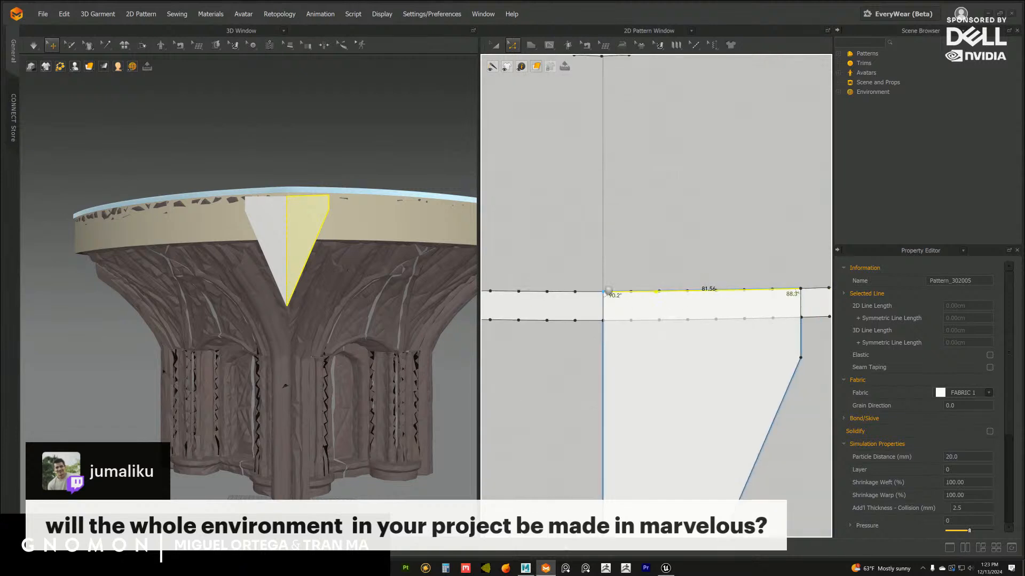
pyautogui.moveTo(708, 387); pyautogui.dragTo(637, 242, button='middle')
pyautogui.scroll(-2, 286, 344)
pyautogui.moveTo(284, 316); pyautogui.dragTo(306, 320, button='right')
pyautogui.scroll(-3, 303, 323)
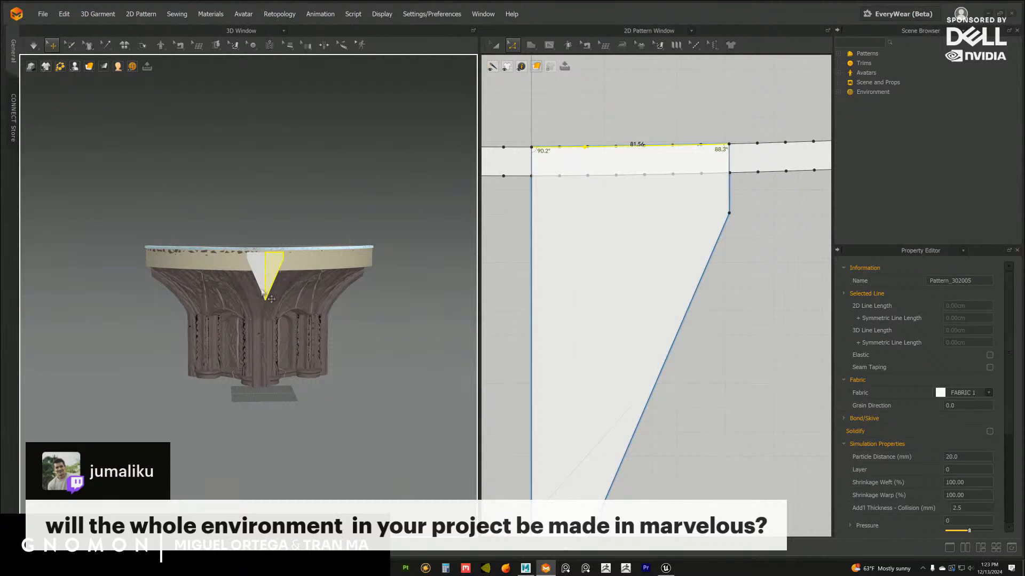
pyautogui.scroll(3, 306, 287)
pyautogui.scroll(-5, 649, 298)
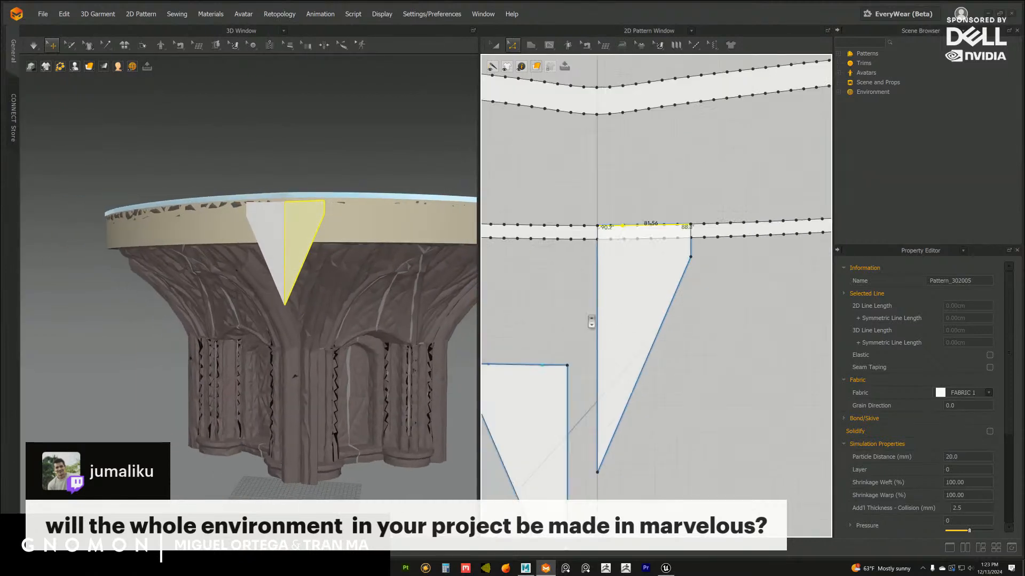
pyautogui.moveTo(553, 272); pyautogui.dragTo(526, 230, button='middle')
# Move the half-flag below the lower strip, just beside the vertical axis and level with its mirrored half
pyautogui.click(495, 46)
pyautogui.scroll(1, 550, 239)
pyautogui.scroll(3, 315, 235)
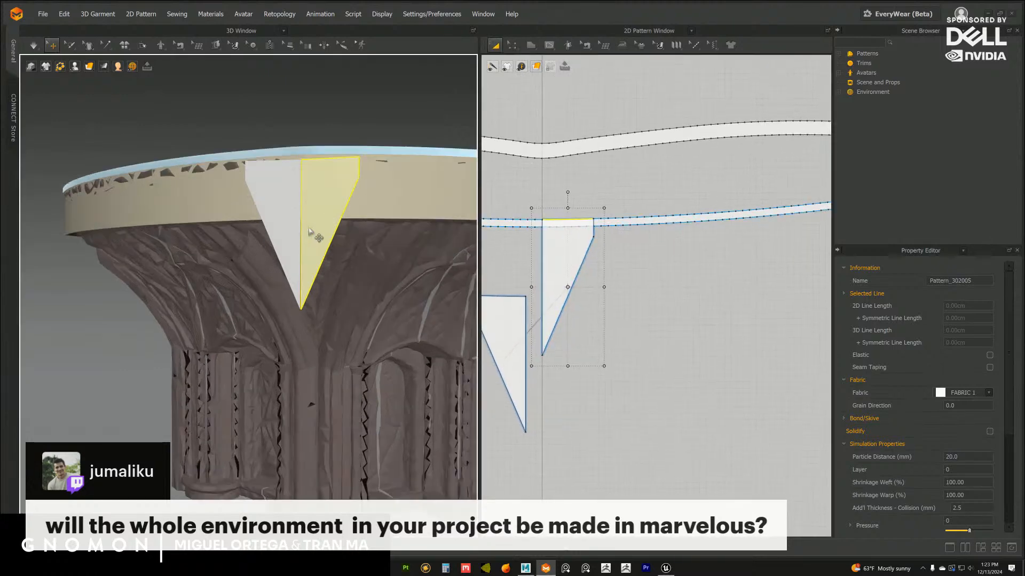
pyautogui.moveTo(315, 224)
pyautogui.mouseDown(button='right')
pyautogui.moveTo(302, 228)
pyautogui.moveTo(307, 216)
pyautogui.mouseUp(button='right')
pyautogui.moveTo(514, 217); pyautogui.dragTo(554, 212, button='middle')
pyautogui.moveTo(604, 252); pyautogui.dragTo(603, 329)
pyautogui.moveTo(599, 319); pyautogui.dragTo(621, 311, button='middle')
pyautogui.moveTo(622, 307); pyautogui.dragTo(628, 301)
pyautogui.scroll(1, 627, 300)
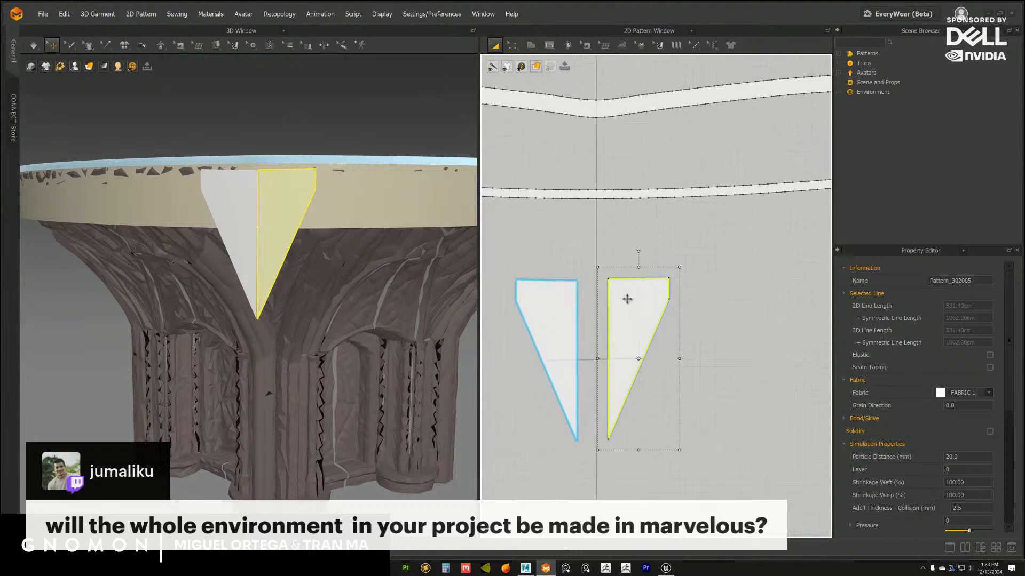
# Detach the set of sewing tools and segment-sew the straight centre edges of the two half-flags together
pyautogui.click(582, 50)
pyautogui.click(602, 58)
pyautogui.moveTo(603, 62); pyautogui.dragTo(738, 245)
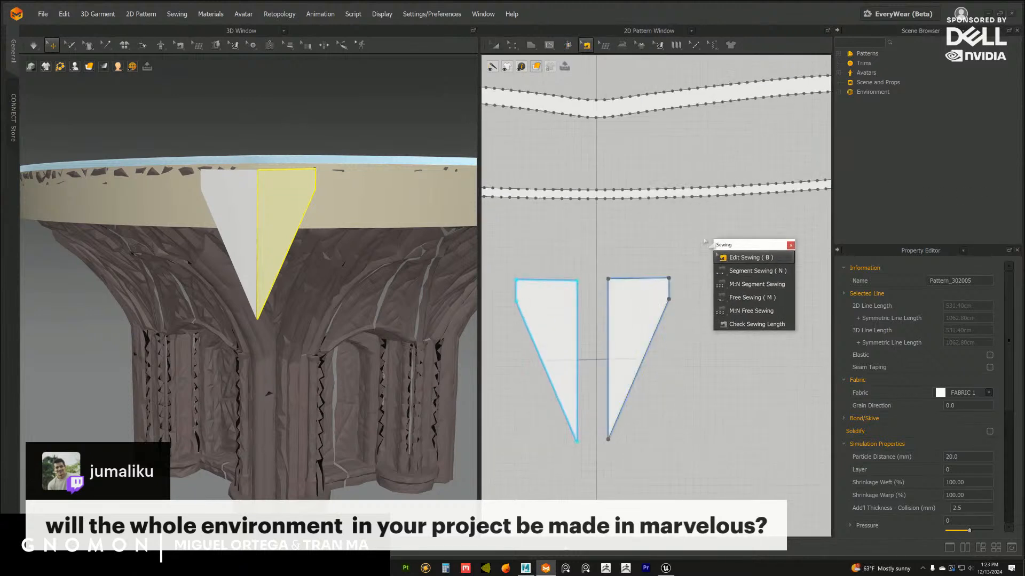
pyautogui.moveTo(589, 216)
pyautogui.mouseDown(button='middle')
pyautogui.moveTo(590, 233)
pyautogui.moveTo(603, 226)
pyautogui.mouseUp(button='middle')
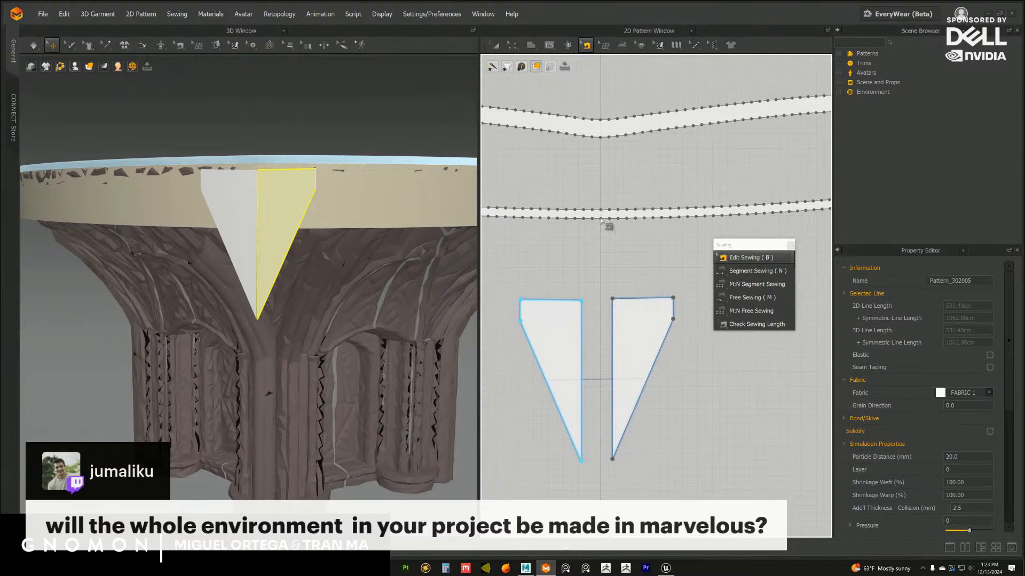
pyautogui.scroll(3, 603, 222)
pyautogui.press('n')
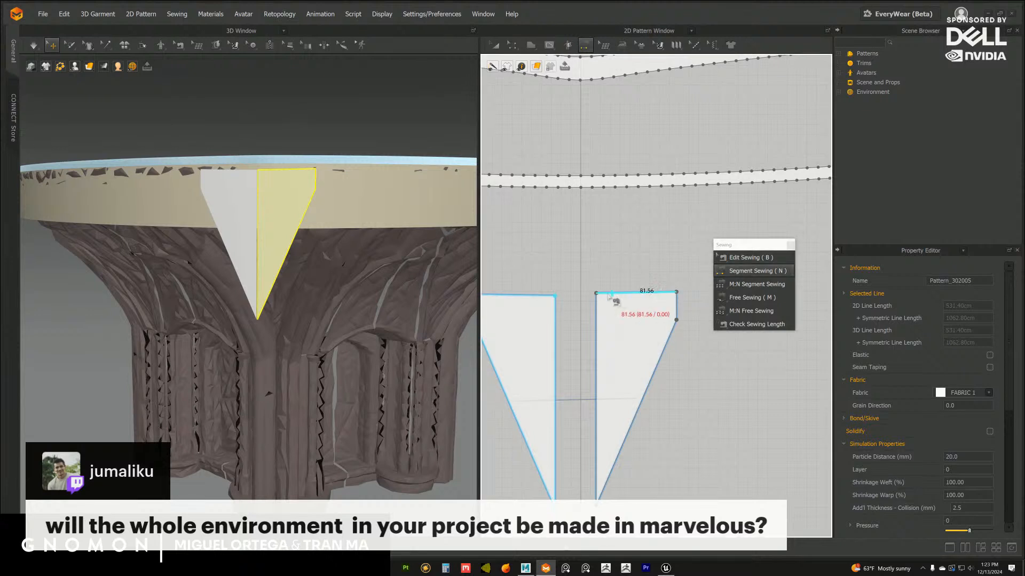
pyautogui.click(596, 314)
pyautogui.click(556, 325)
pyautogui.moveTo(605, 265); pyautogui.dragTo(611, 268, button='middle')
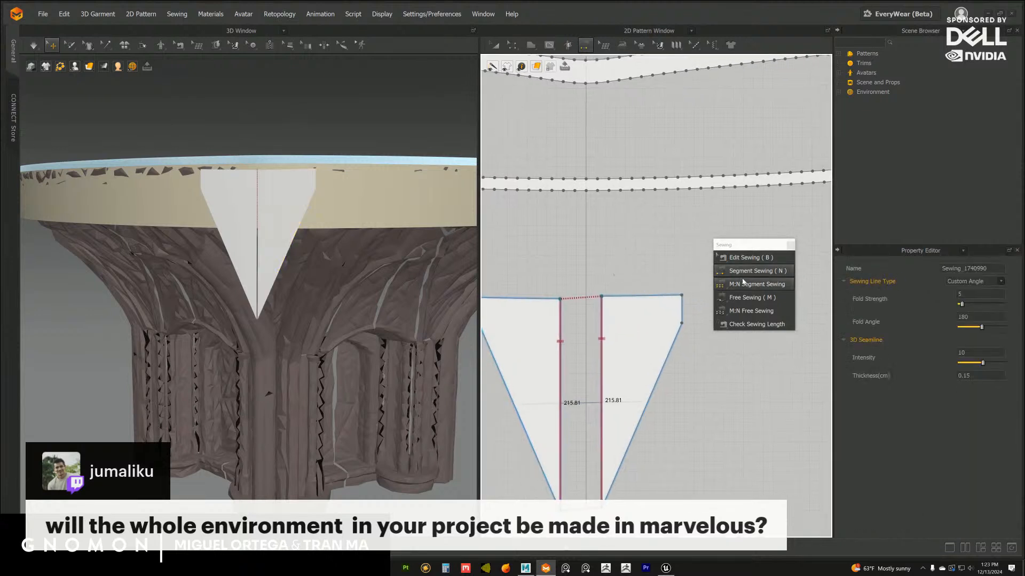
# Free-sew the top edges of both half-flags to the lower strip's upper edge on either side of the vertical axis
pyautogui.click(745, 297)
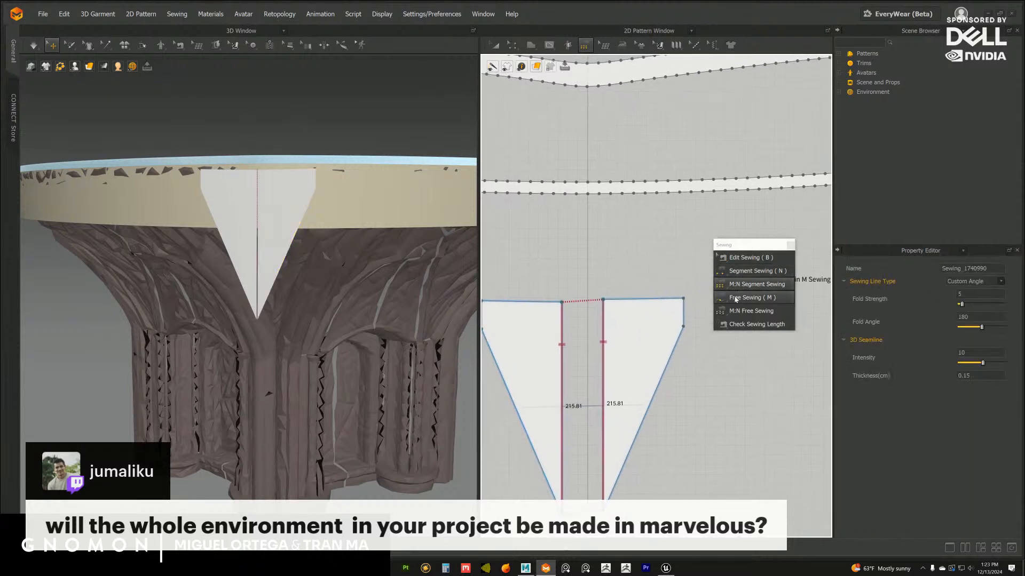
pyautogui.click(604, 300)
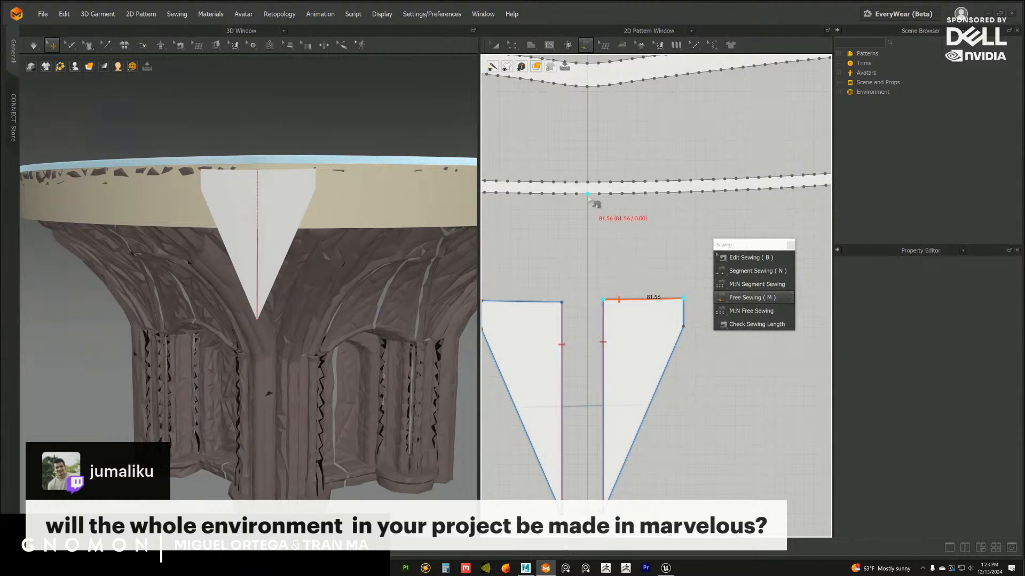
pyautogui.click(669, 183)
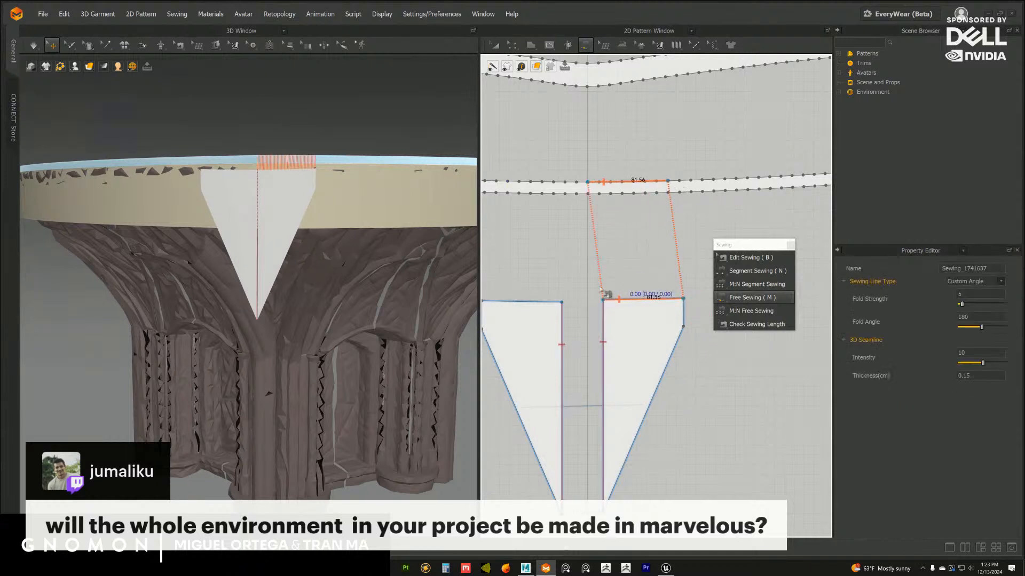
pyautogui.moveTo(563, 302); pyautogui.dragTo(607, 300, button='middle')
pyautogui.click(605, 300)
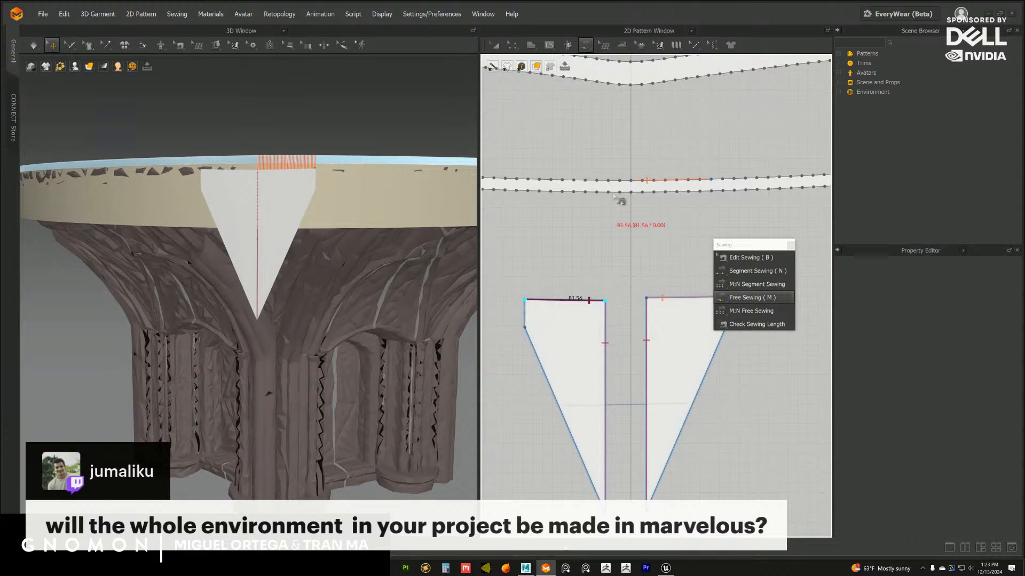
pyautogui.click(630, 181)
pyautogui.click(551, 179)
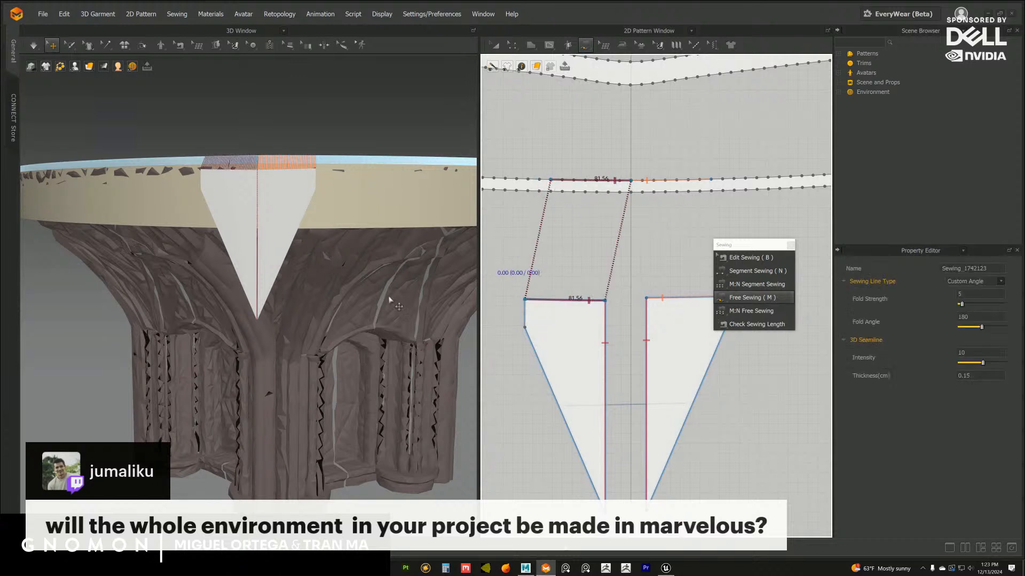
# Simulate the sewn flag and pull on it to settle its drape against the column
pyautogui.click(89, 65)
pyautogui.click(35, 43)
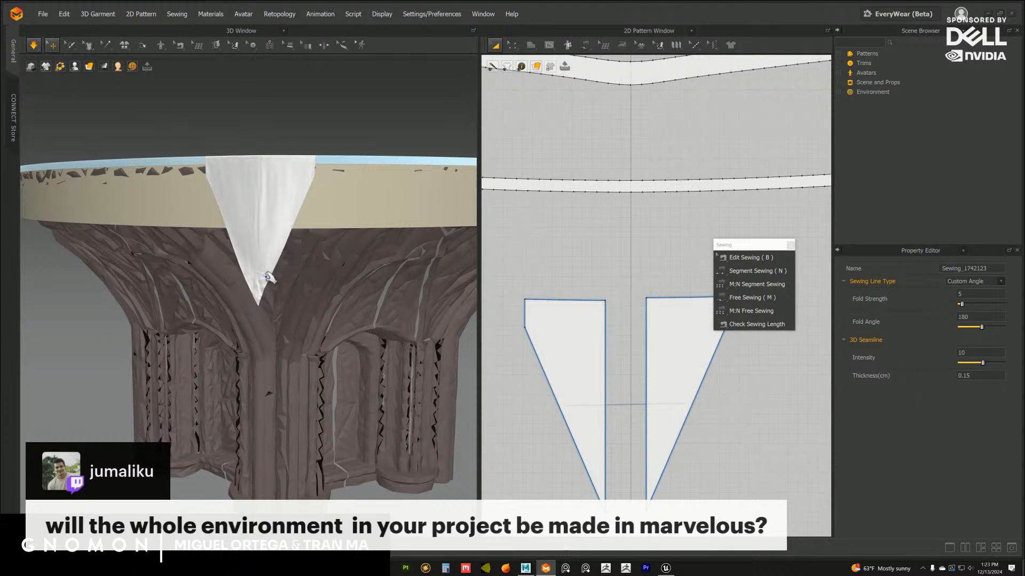
pyautogui.moveTo(221, 303); pyautogui.dragTo(283, 324, button='right')
pyautogui.scroll(-3, 271, 297)
pyautogui.moveTo(279, 285); pyautogui.dragTo(283, 207, button='right')
pyautogui.scroll(-3, 320, 308)
pyautogui.scroll(3, 302, 298)
pyautogui.click(283, 207)
pyautogui.press('m')
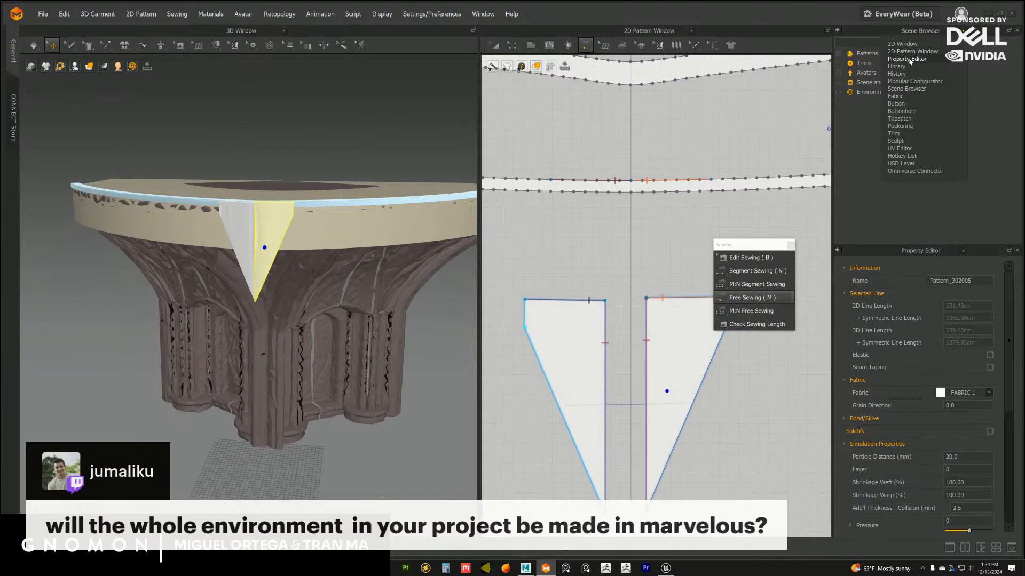
# Rename the flag's fabric as fullgrain and set its physical property preset to Trim_Full_Grain_Leather
pyautogui.click(911, 97)
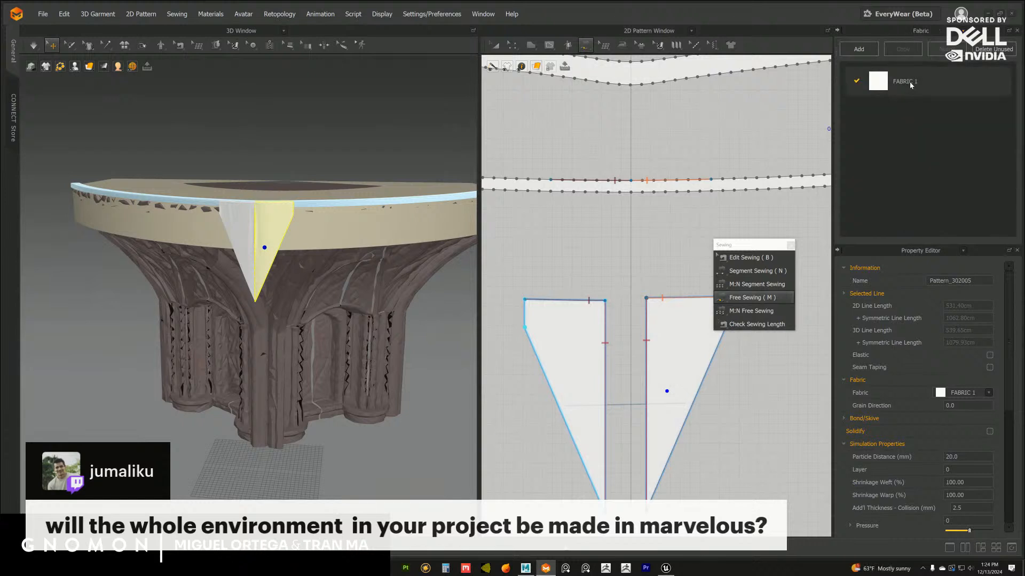
pyautogui.click(953, 75)
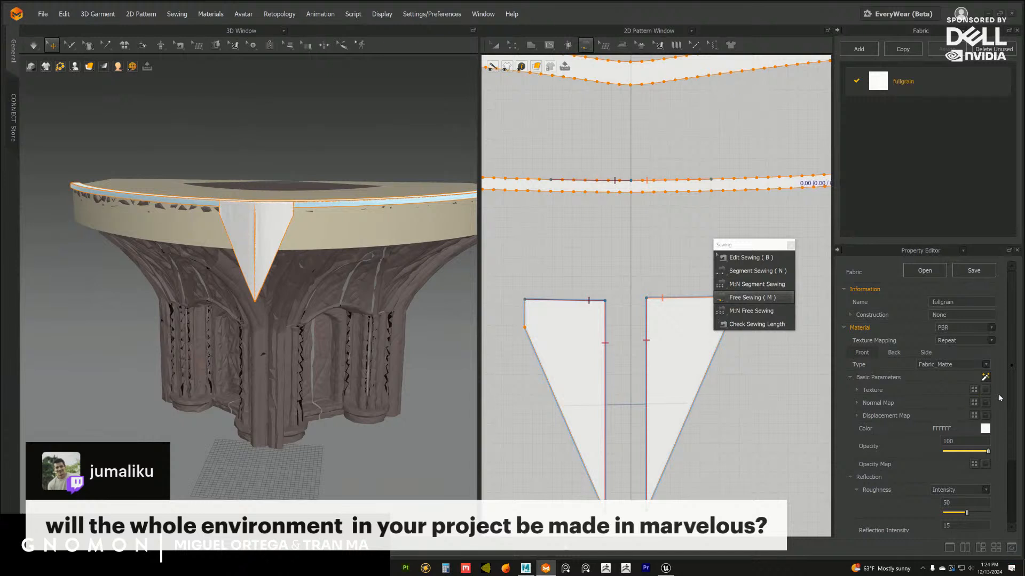
pyautogui.scroll(-3, 982, 494)
pyautogui.click(967, 511)
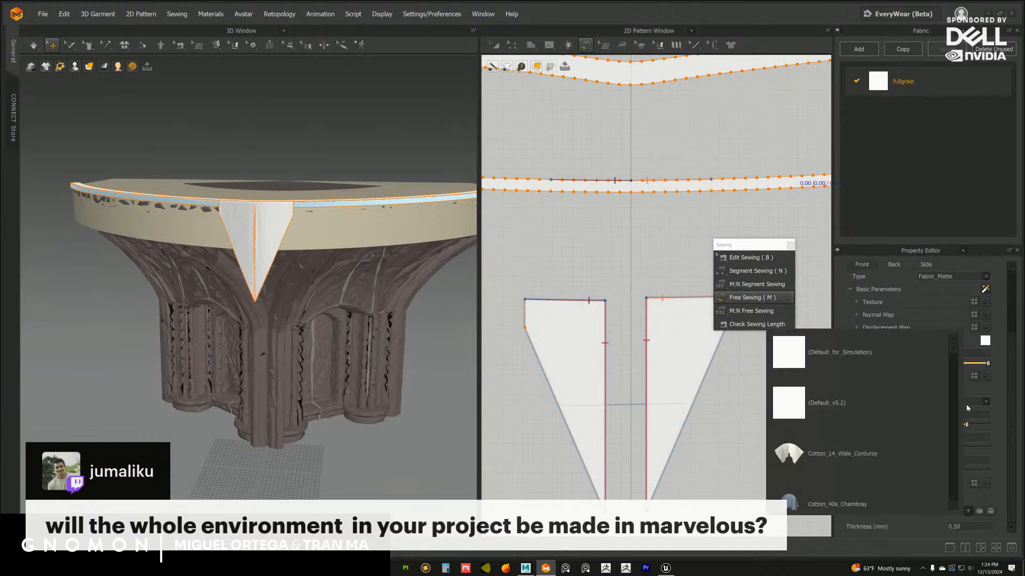
pyautogui.moveTo(954, 352); pyautogui.dragTo(953, 491)
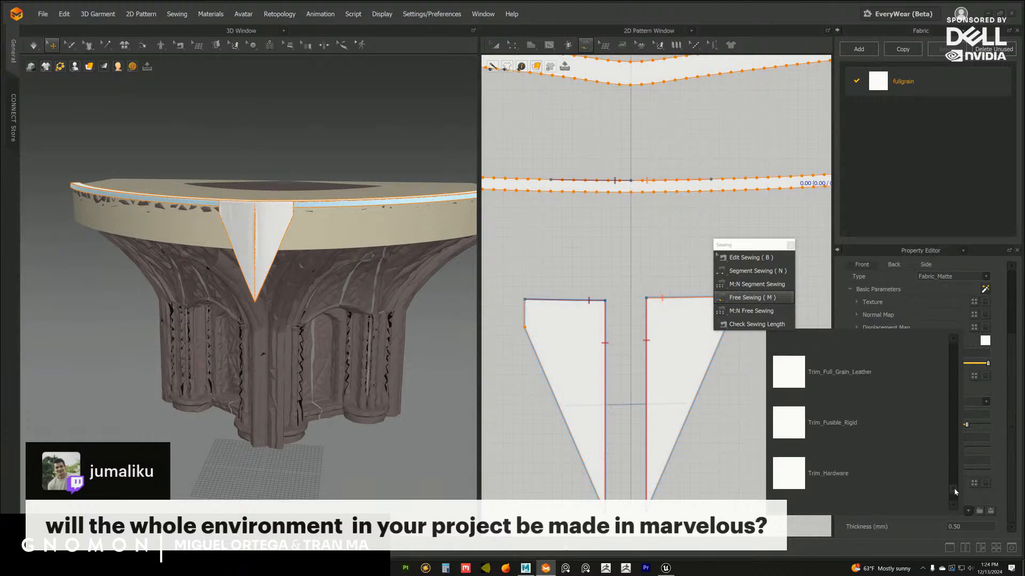
pyautogui.click(797, 384)
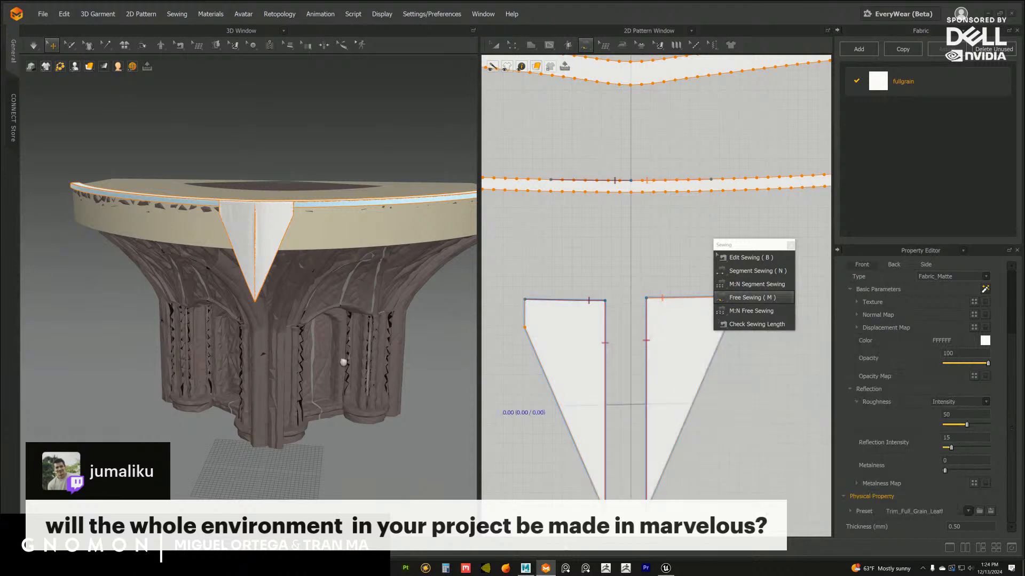
# Select both half-flags in the pattern layout and set their particle distance to 30 mm
pyautogui.moveTo(343, 363); pyautogui.dragTo(346, 348, button='middle')
pyautogui.moveTo(346, 347); pyautogui.dragTo(365, 345, button='right')
pyautogui.scroll(-2, 580, 269)
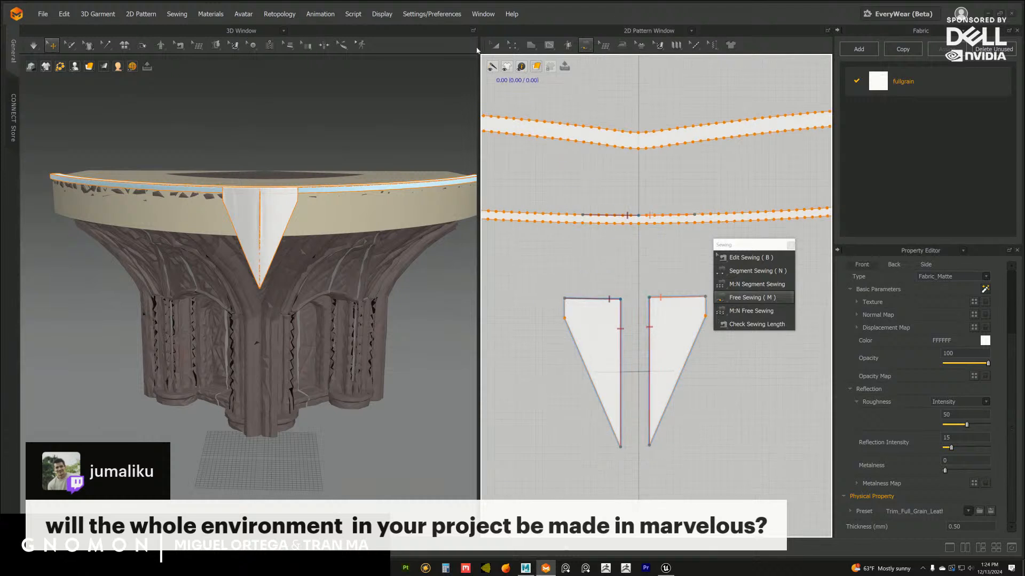
pyautogui.click(495, 46)
pyautogui.scroll(-2, 645, 319)
pyautogui.moveTo(770, 248); pyautogui.dragTo(725, 93)
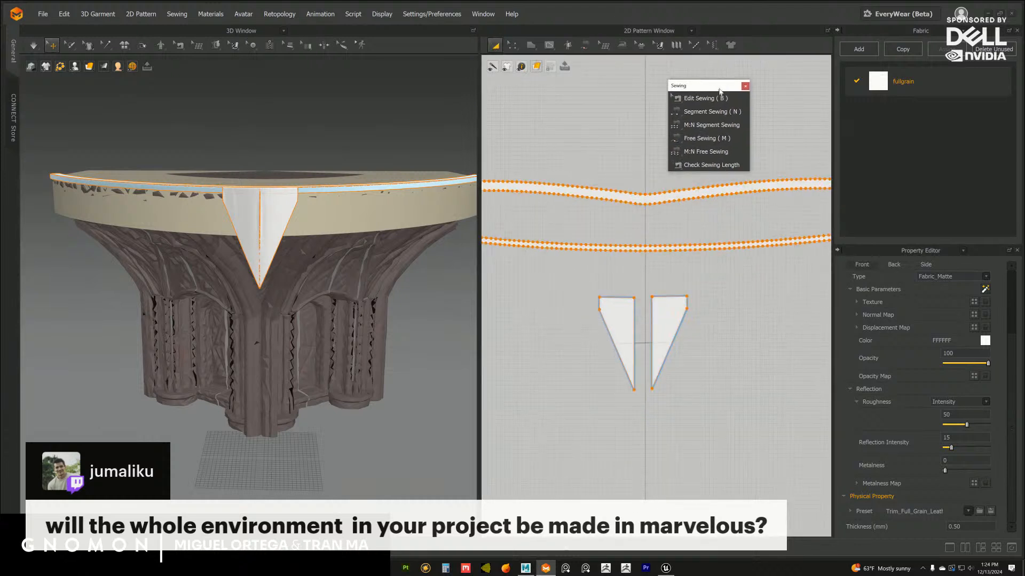
pyautogui.moveTo(550, 277); pyautogui.dragTo(738, 420)
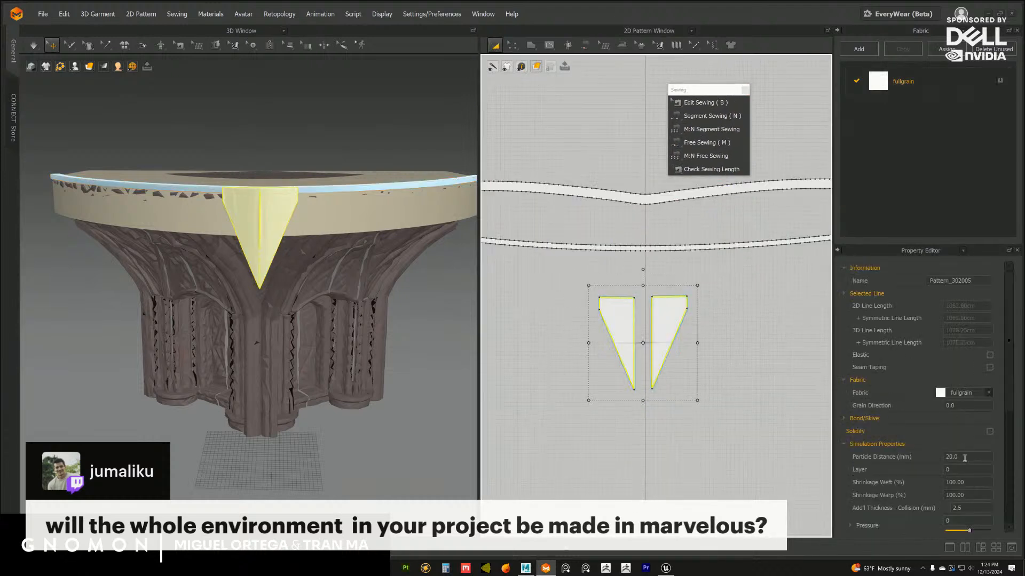
pyautogui.moveTo(964, 456); pyautogui.dragTo(944, 456)
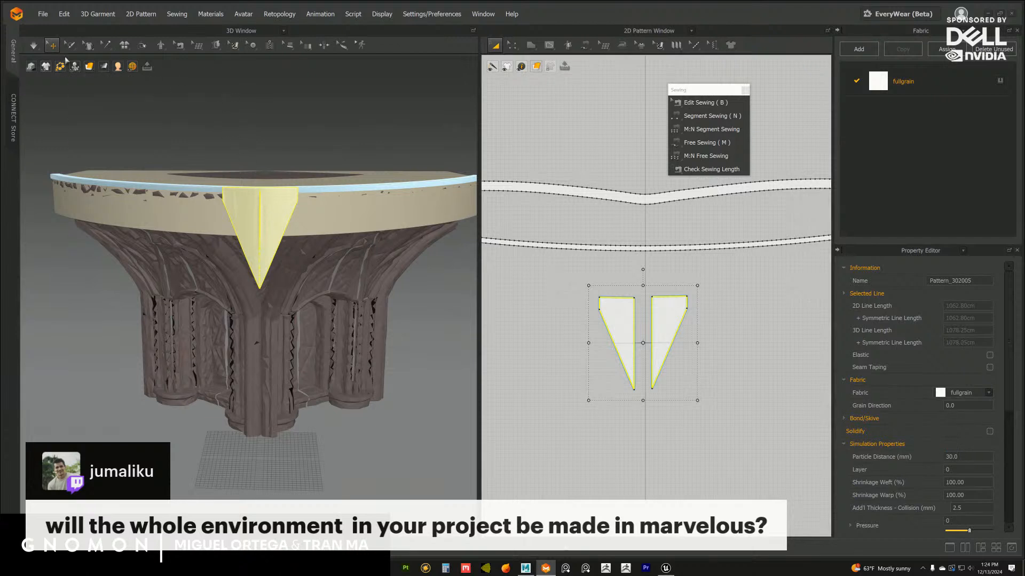
# Simulate the flag with the leather fabric and coarser mesh so it drapes from the rim
pyautogui.click(35, 46)
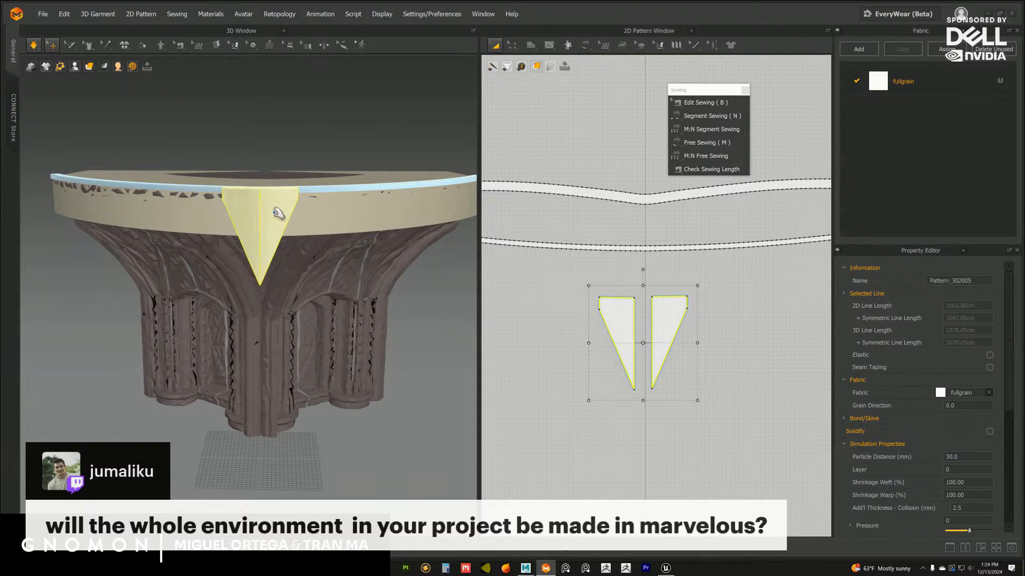
pyautogui.click(290, 158)
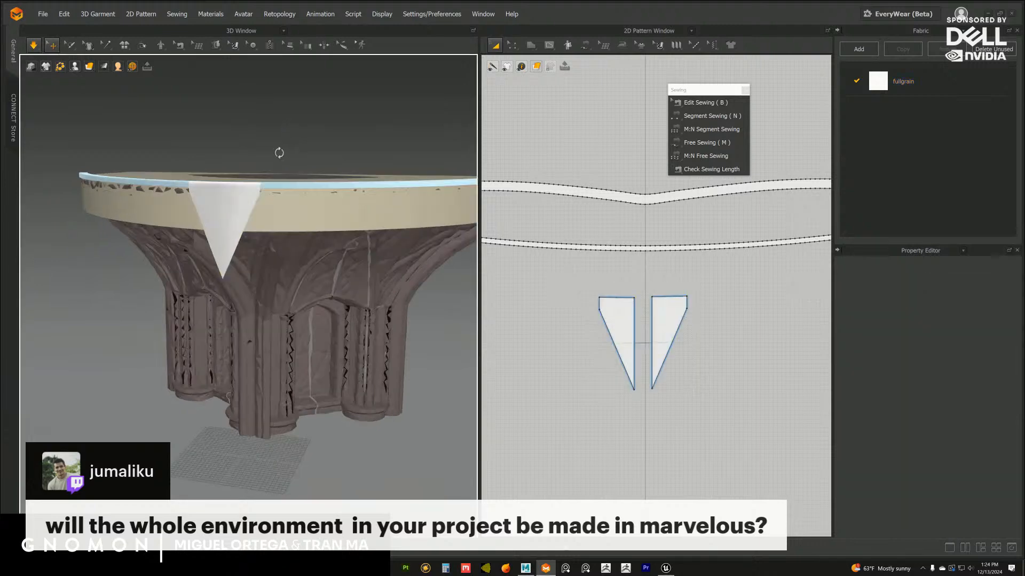
pyautogui.scroll(3, 292, 160)
pyautogui.click(295, 200)
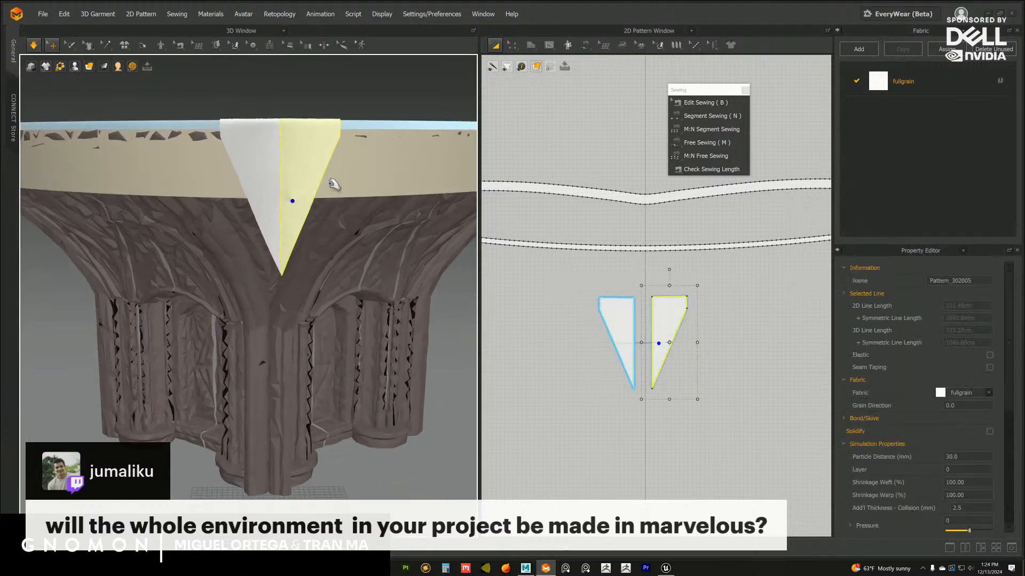
# Review the fullgrain fabric's physical preset and examine how the flag hangs along the rim
pyautogui.click(907, 81)
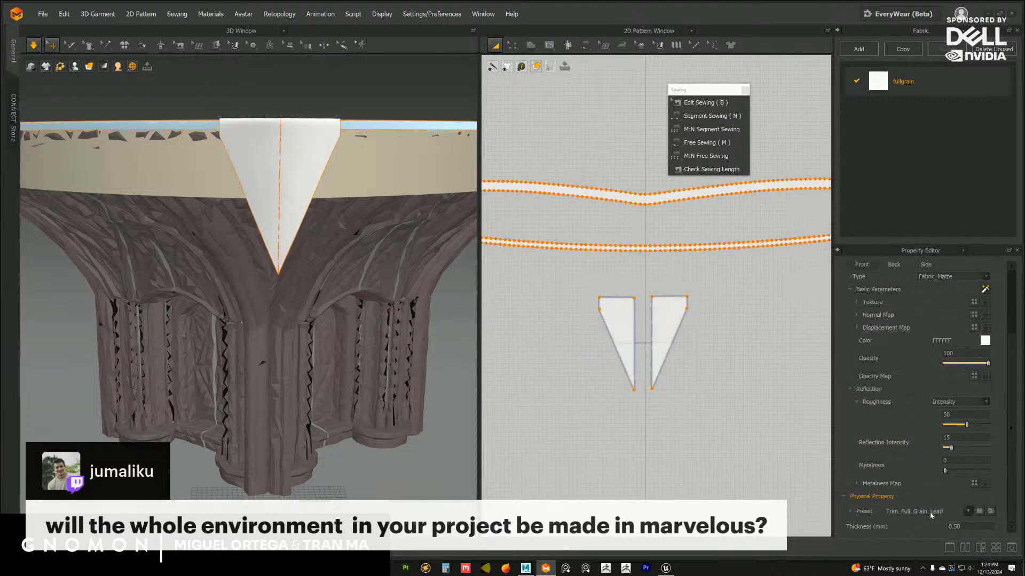
pyautogui.click(968, 512)
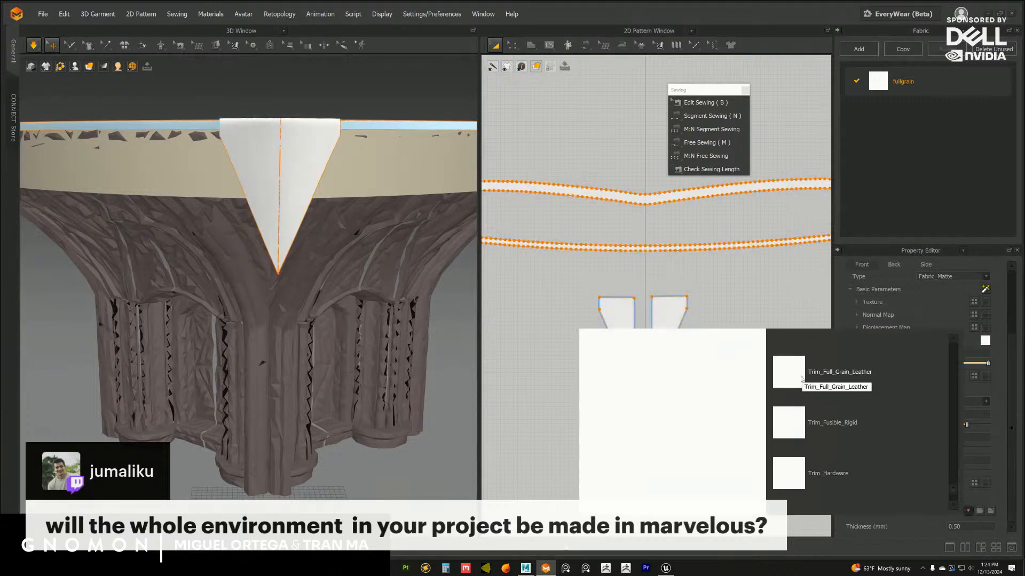
pyautogui.click(739, 297)
pyautogui.moveTo(289, 207); pyautogui.dragTo(326, 217, button='right')
pyautogui.click(307, 208)
pyautogui.scroll(8, 337, 222)
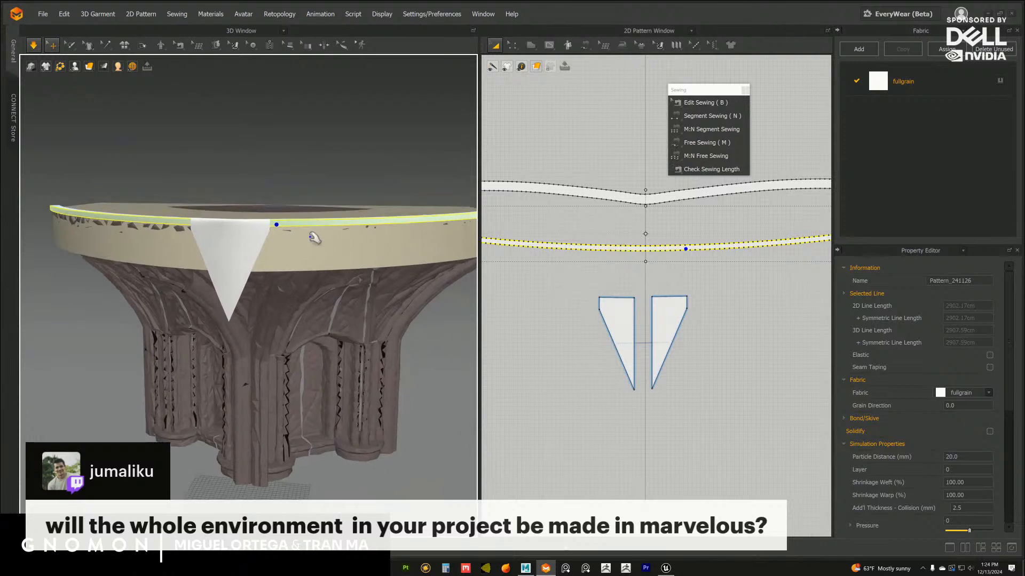
pyautogui.moveTo(296, 226); pyautogui.dragTo(300, 223, button='right')
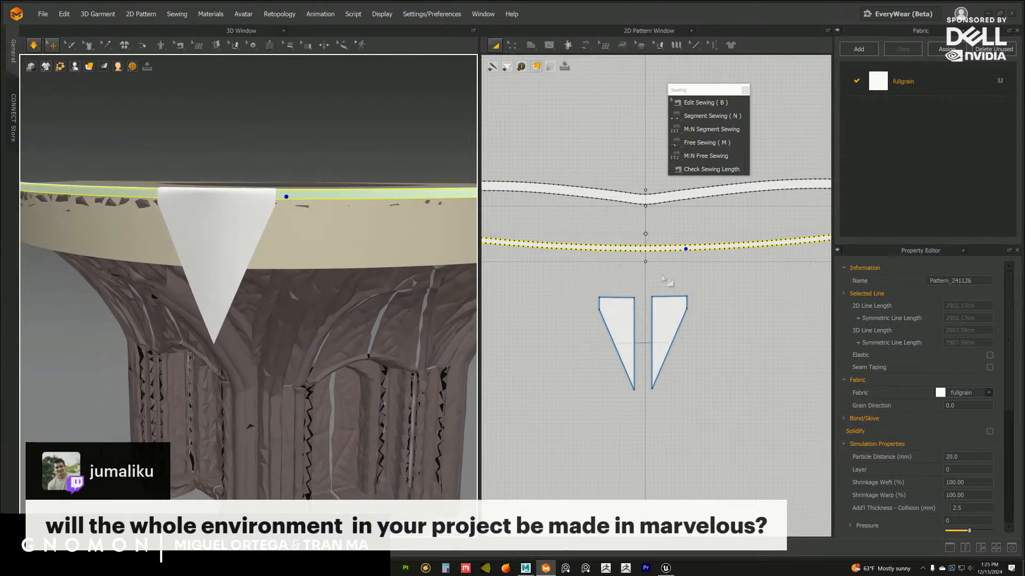
# Start a polygon pattern on the lower strip's upper edge, one point beyond the outer end of the half-flag's seam
pyautogui.scroll(8, 665, 279)
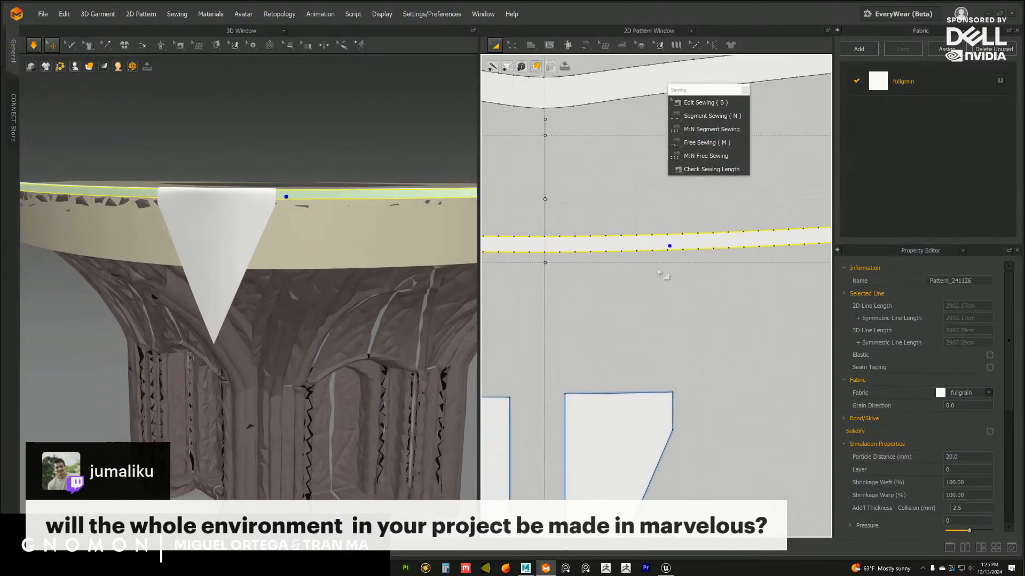
pyautogui.click(699, 103)
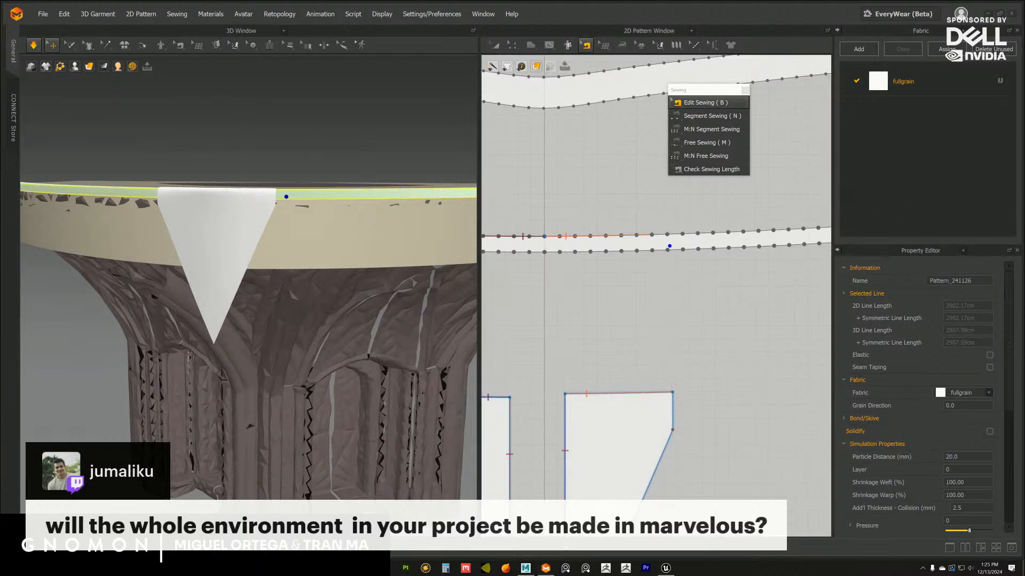
pyautogui.scroll(-3, 565, 275)
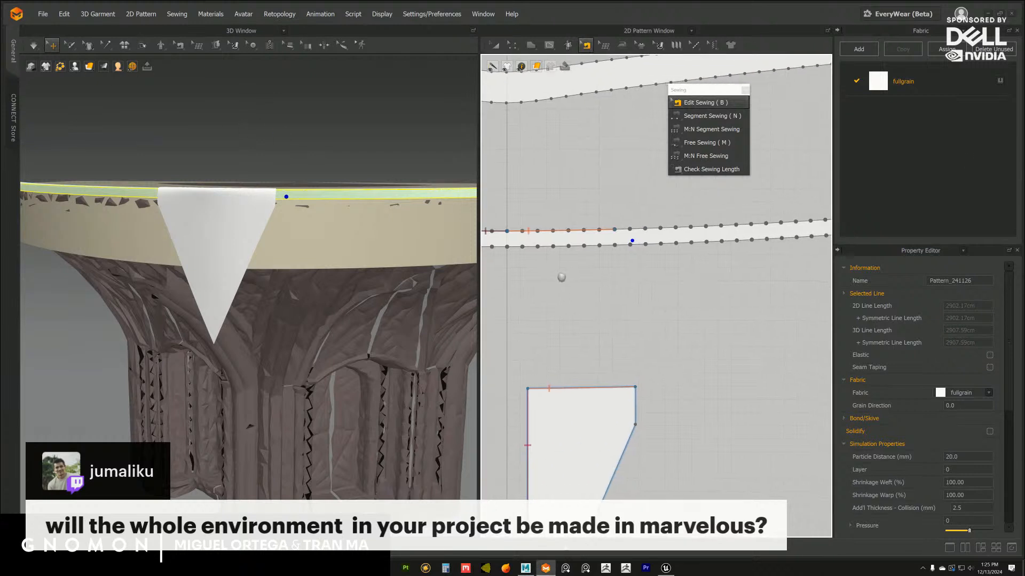
pyautogui.scroll(1, 583, 270)
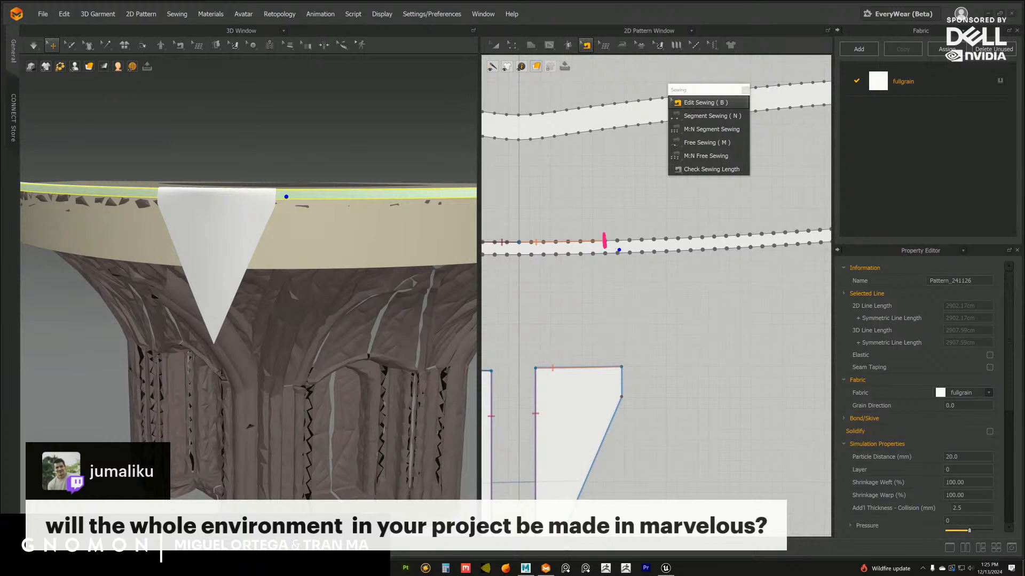
pyautogui.click(530, 45)
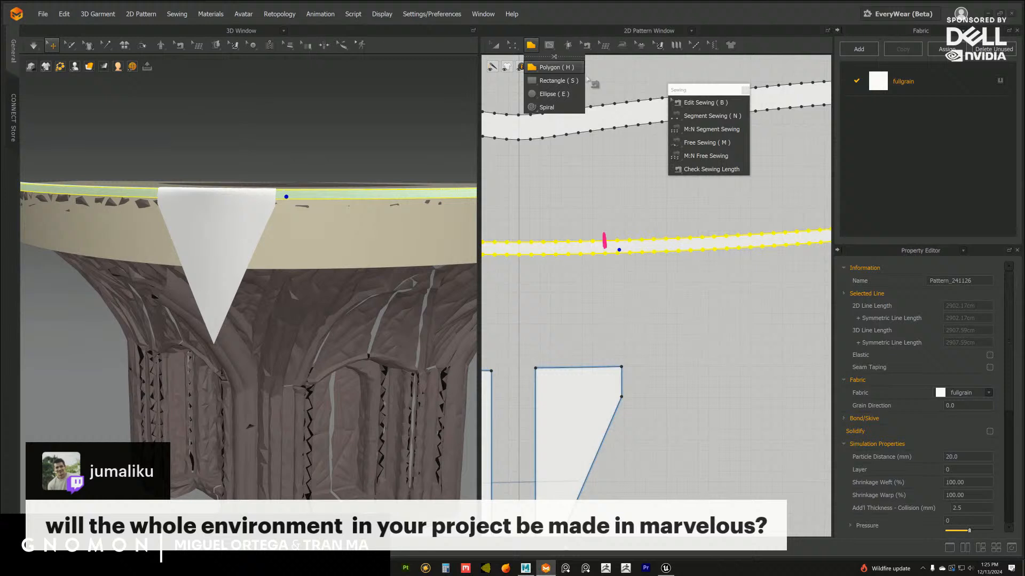
pyautogui.click(617, 240)
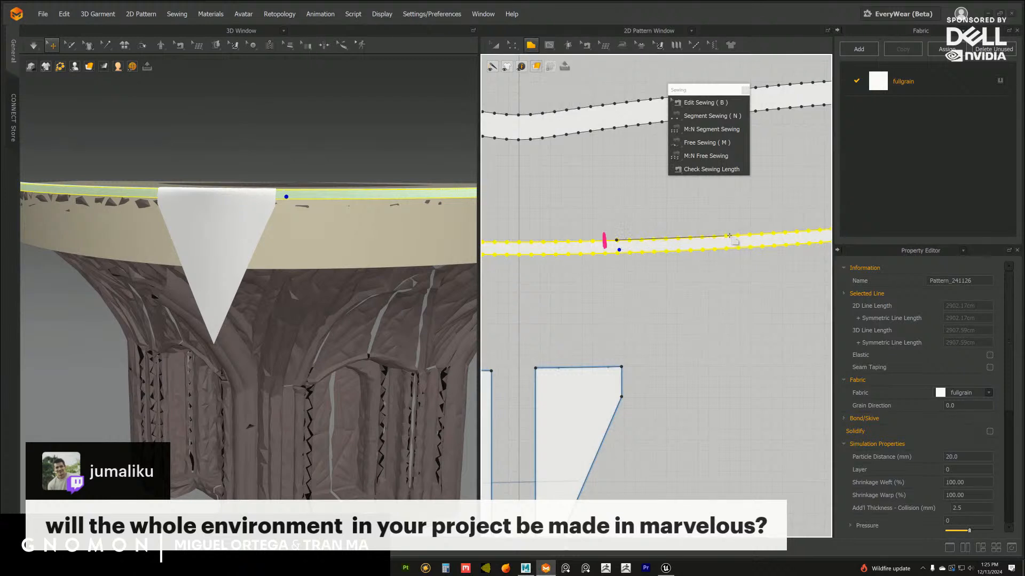
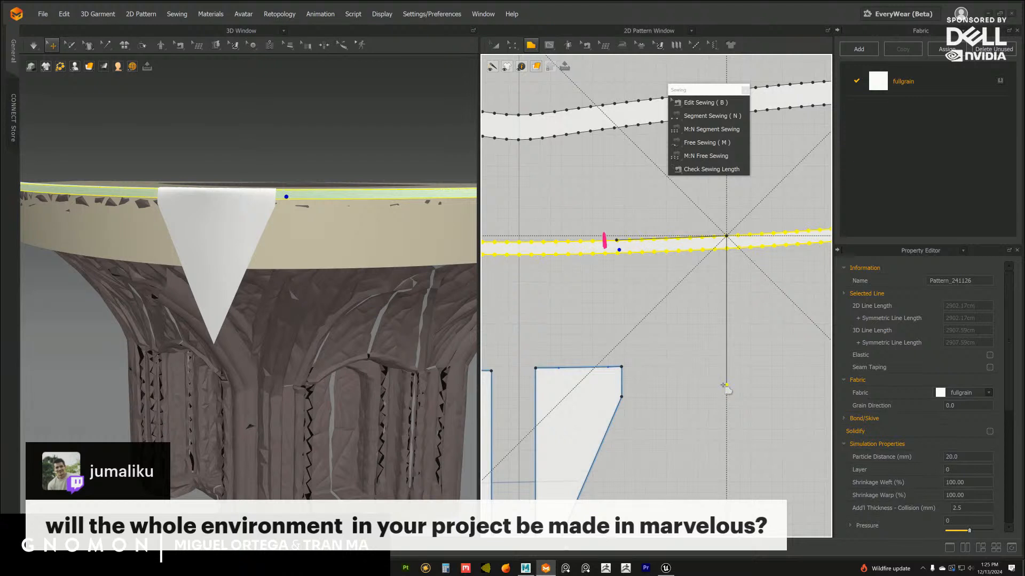
# Finish a closed four-sided pattern about 104 cm wide and 137 to 141 cm tall, starting on the thin strip's upper edge
pyautogui.click(726, 386)
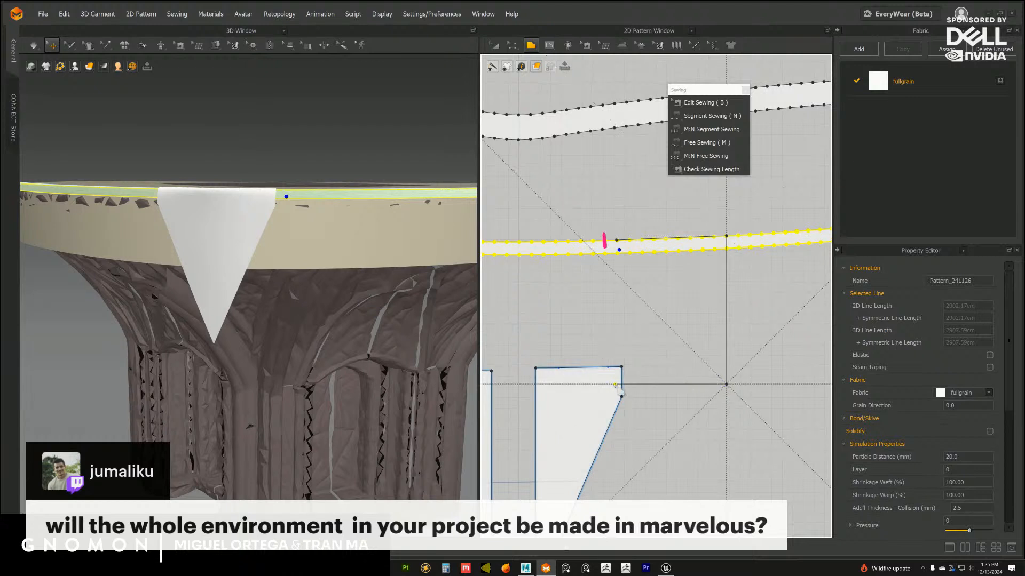
pyautogui.click(616, 385)
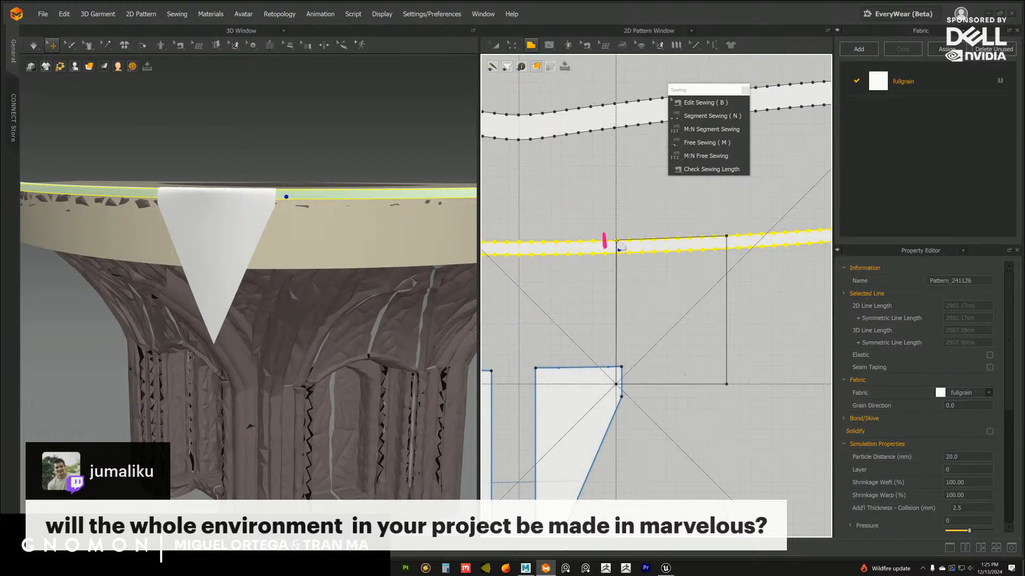
pyautogui.click(617, 242)
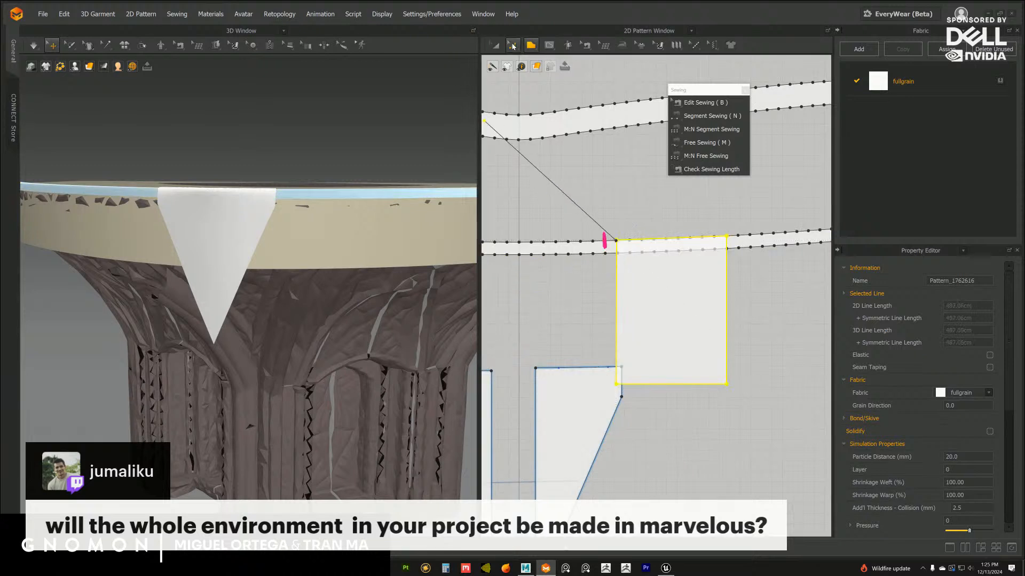
pyautogui.press('z')
pyautogui.moveTo(674, 288); pyautogui.dragTo(633, 262, button='middle')
pyautogui.click(497, 46)
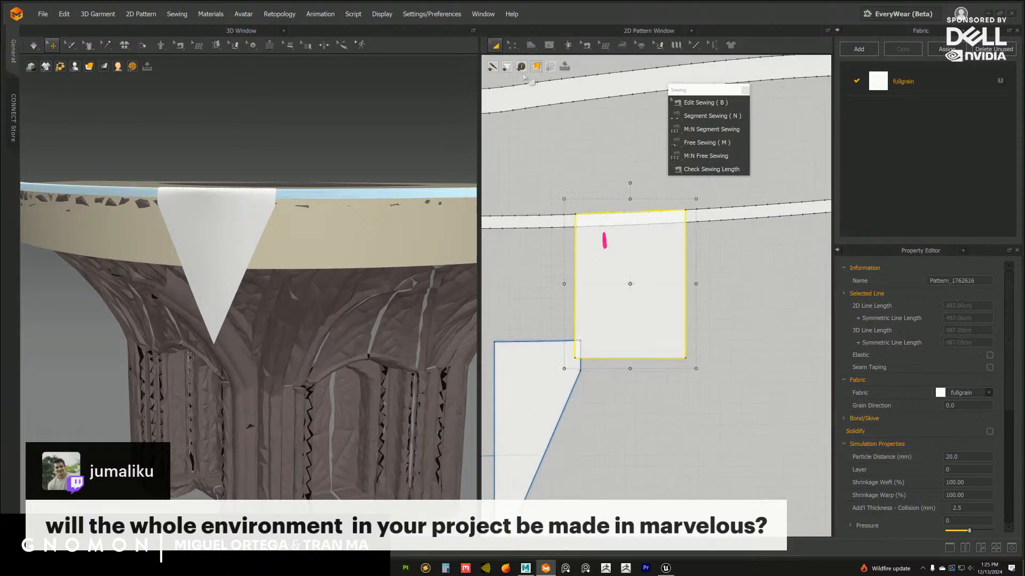
# Move both halves of the triangular flap down, clear of the new four-sided pattern
pyautogui.moveTo(554, 377); pyautogui.dragTo(635, 298, button='middle')
pyautogui.scroll(-3, 634, 293)
pyautogui.moveTo(635, 290); pyautogui.dragTo(629, 343)
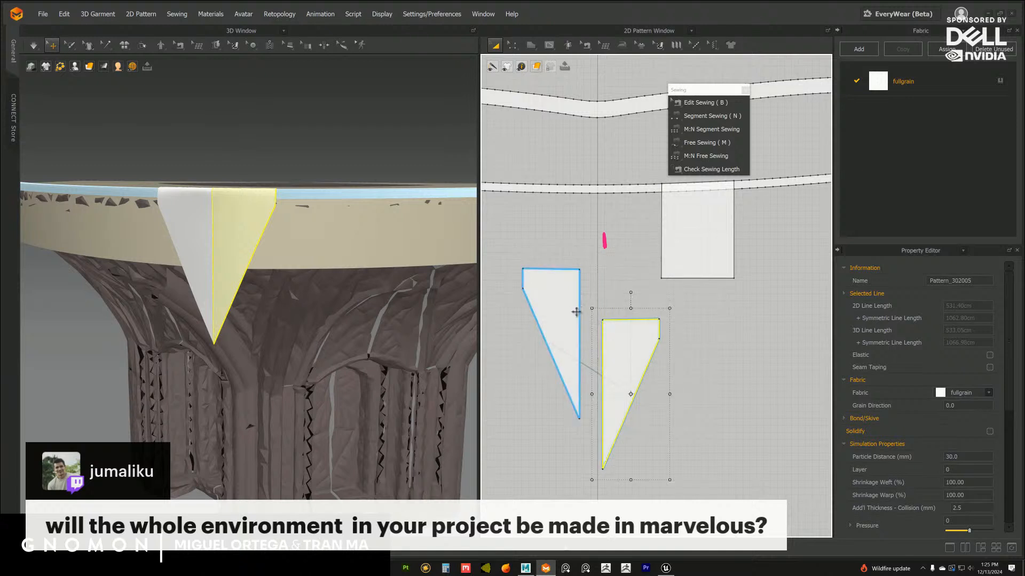
pyautogui.moveTo(565, 306); pyautogui.dragTo(575, 359)
pyautogui.moveTo(685, 275); pyautogui.dragTo(651, 356, button='middle')
pyautogui.scroll(3, 651, 357)
pyautogui.moveTo(584, 235); pyautogui.dragTo(590, 263, button='middle')
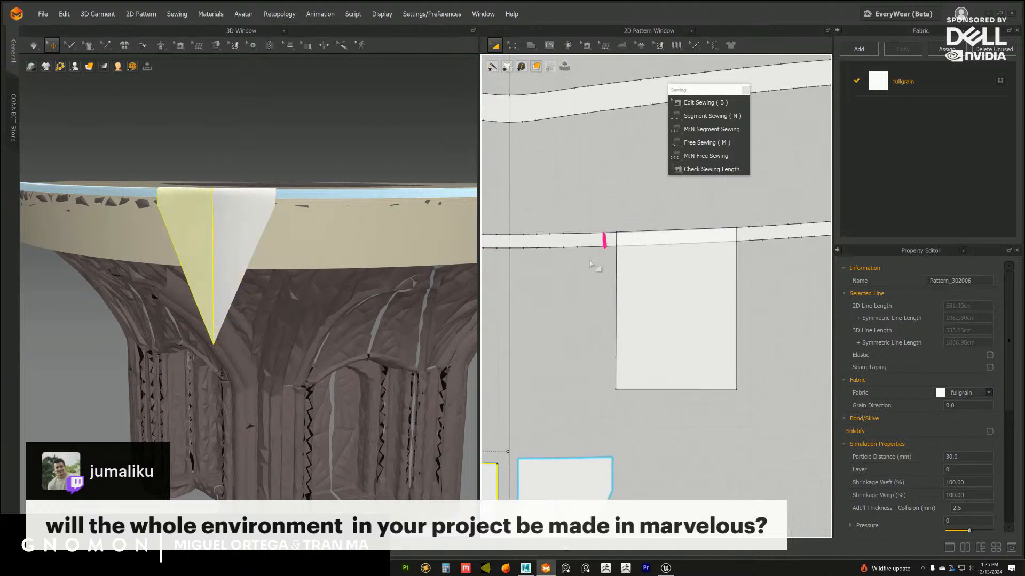
pyautogui.scroll(3, 671, 297)
pyautogui.moveTo(681, 297); pyautogui.dragTo(696, 234, button='middle')
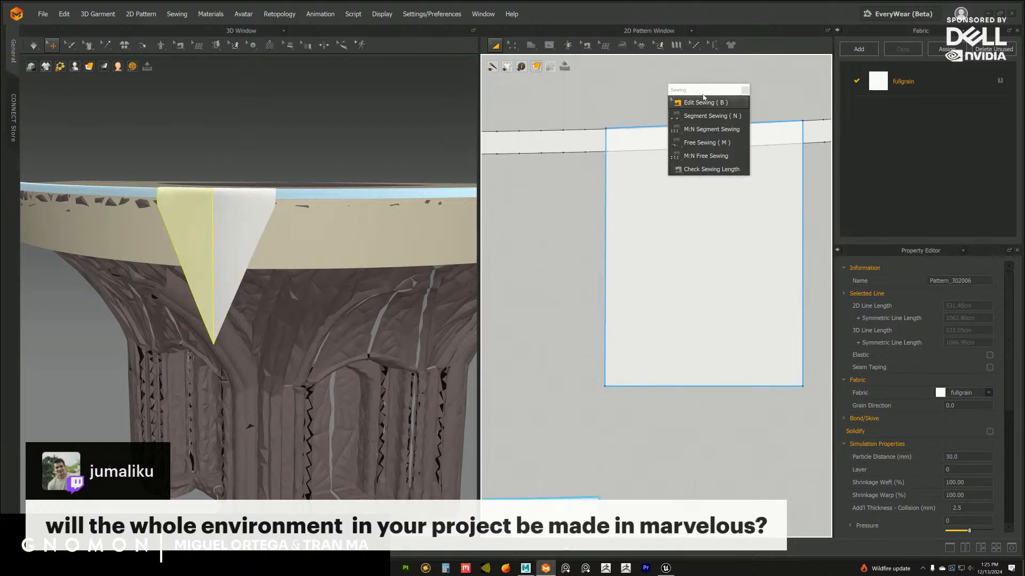
# Nudge the lower-left corner point of the four-sided pattern
pyautogui.click(513, 47)
pyautogui.click(609, 388)
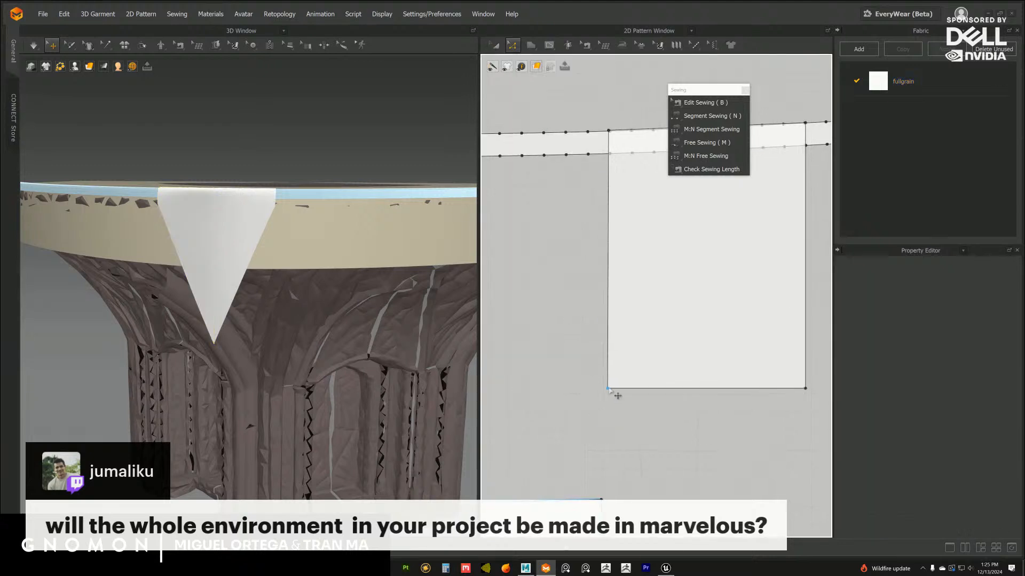
pyautogui.moveTo(612, 391); pyautogui.dragTo(617, 398)
pyautogui.click(615, 402)
pyautogui.click(635, 427)
pyautogui.scroll(-3, 609, 390)
pyautogui.scroll(-4, 604, 385)
pyautogui.moveTo(584, 342); pyautogui.dragTo(580, 308, button='middle')
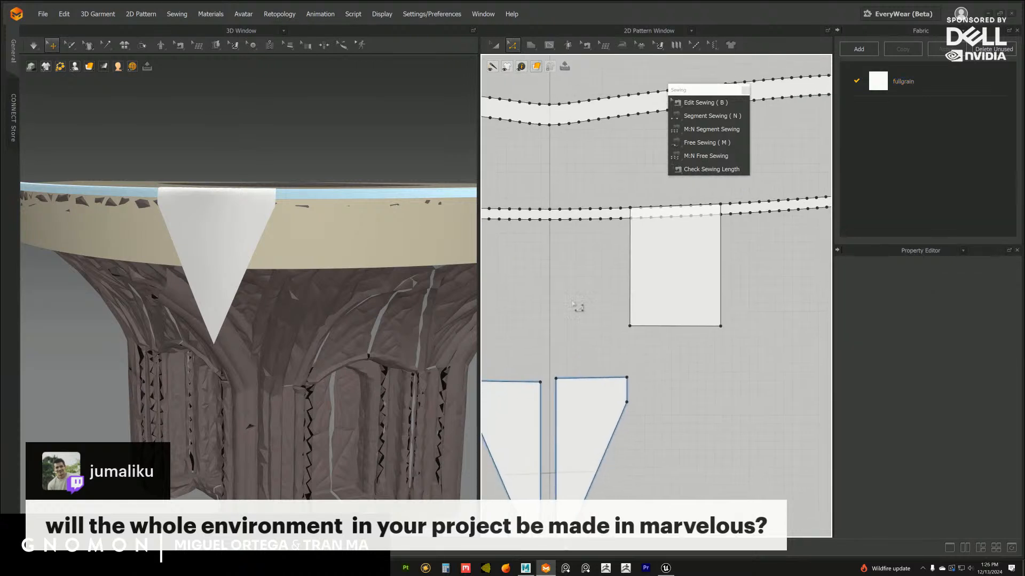
# Adjust the curvature of the four-sided pattern's top edge so it follows the thin strip's upper edge
pyautogui.click(496, 45)
pyautogui.scroll(1, 661, 289)
pyautogui.moveTo(662, 289); pyautogui.dragTo(657, 314, button='middle')
pyautogui.scroll(4, 656, 314)
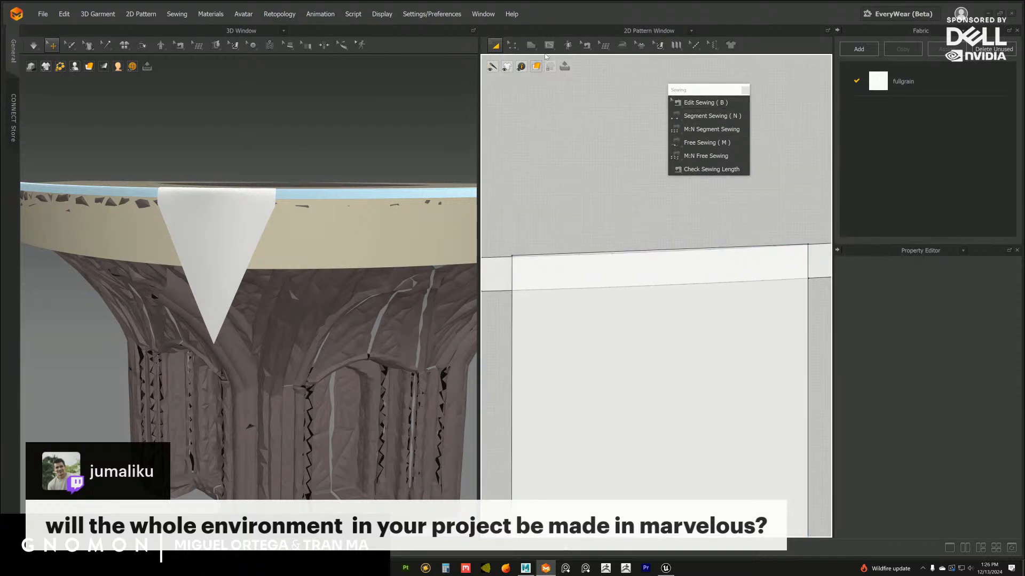
pyautogui.click(512, 45)
pyautogui.click(535, 69)
pyautogui.click(658, 254)
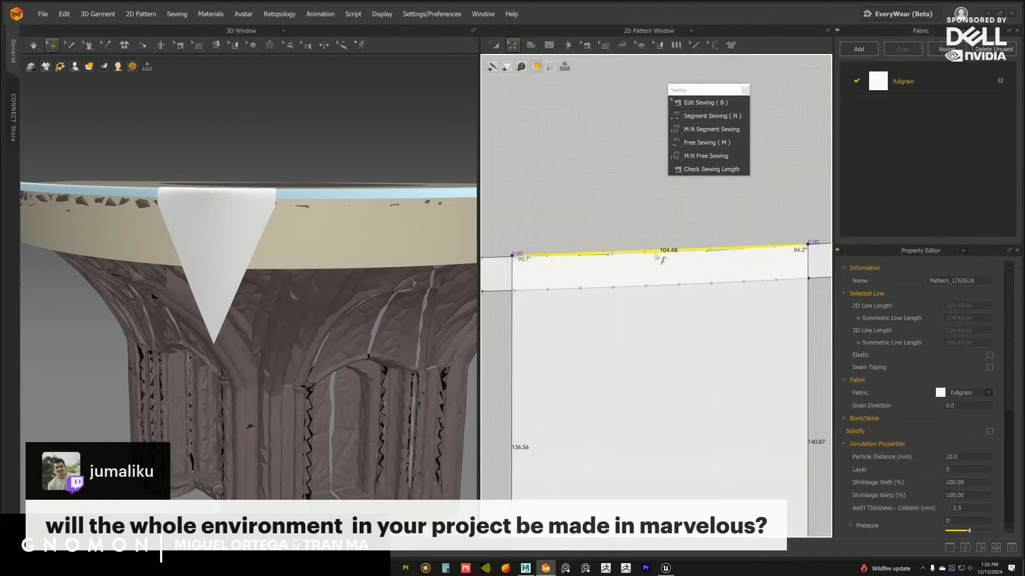
# Move the four-sided pattern down so it sits just below the thin strip
pyautogui.scroll(-4, 668, 311)
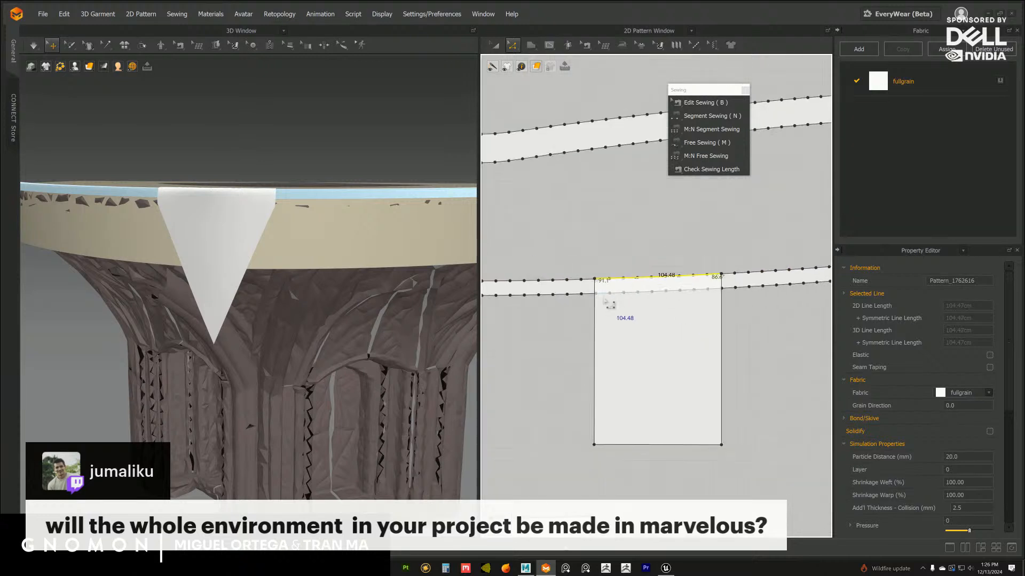
pyautogui.moveTo(608, 303); pyautogui.dragTo(598, 258, button='middle')
pyautogui.click(496, 46)
pyautogui.moveTo(617, 293); pyautogui.dragTo(620, 312)
pyautogui.scroll(2, 626, 261)
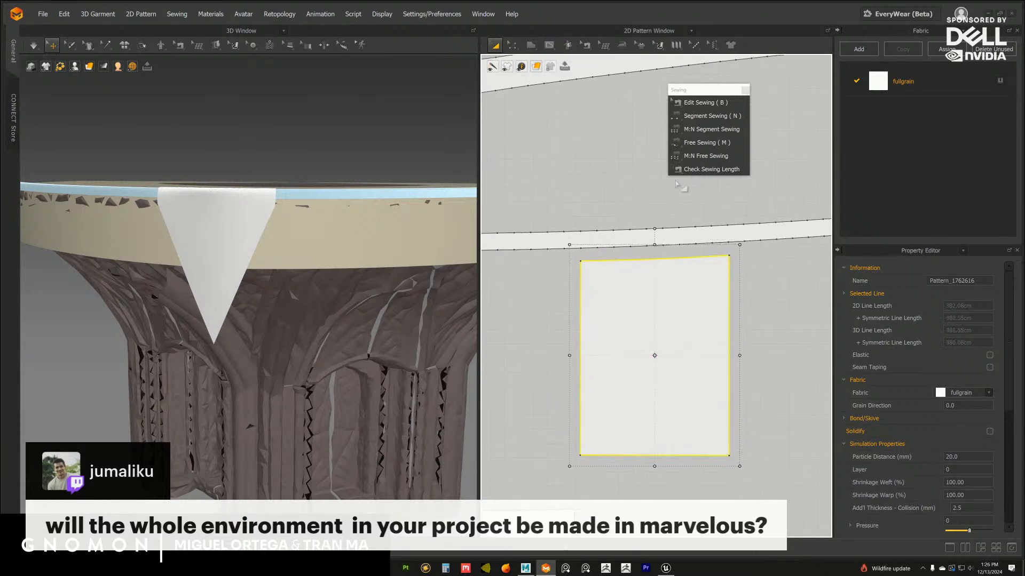
# Sew the four-sided pattern's top edge to the matching stretch of the thin strip's upper edge with Free Sewing
pyautogui.click(704, 116)
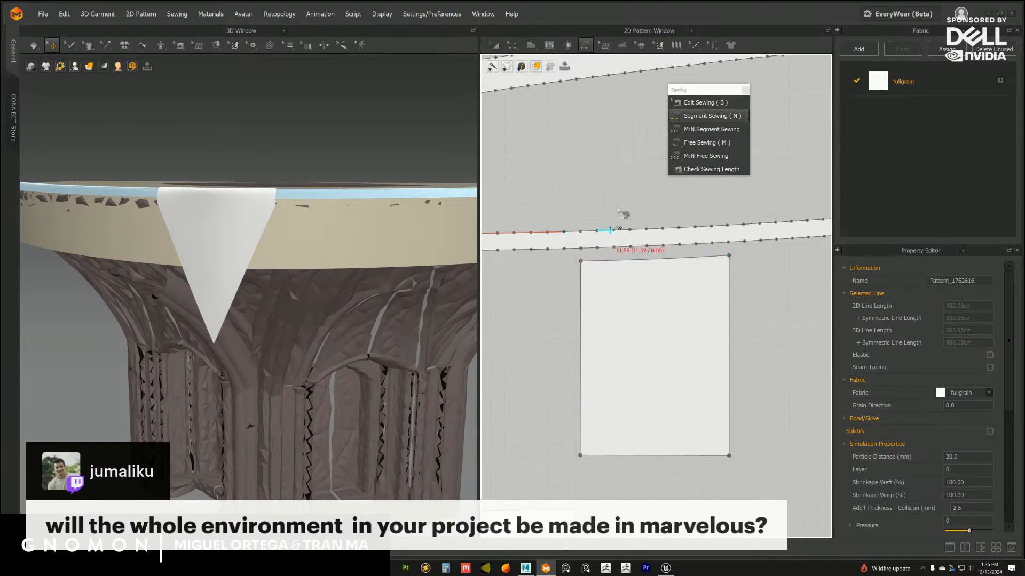
pyautogui.click(705, 142)
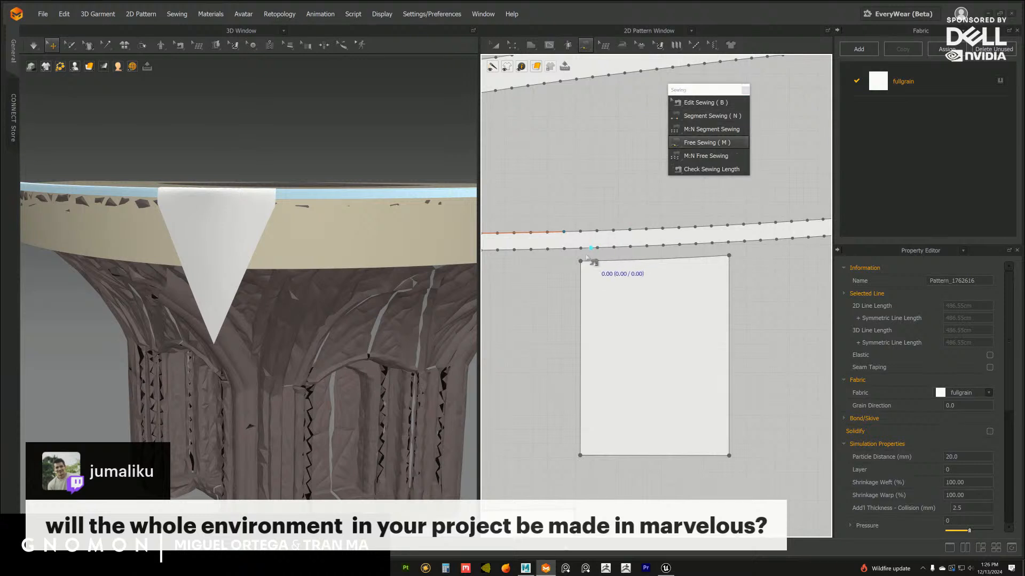
pyautogui.click(729, 256)
pyautogui.click(580, 231)
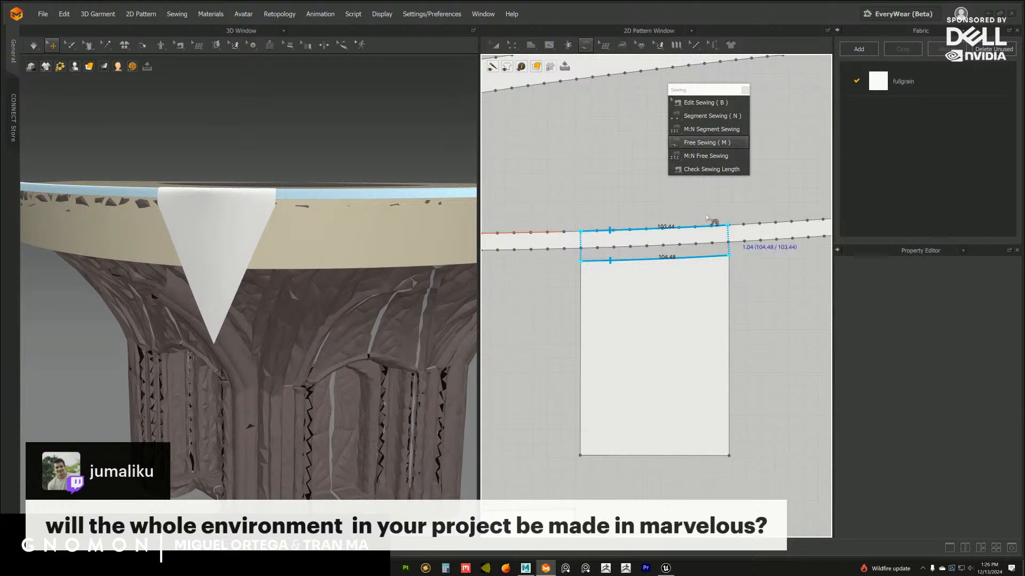
pyautogui.click(728, 225)
# Extend the seam's right end on the thin strip so both sewn lengths equal 104.48
pyautogui.scroll(3, 660, 278)
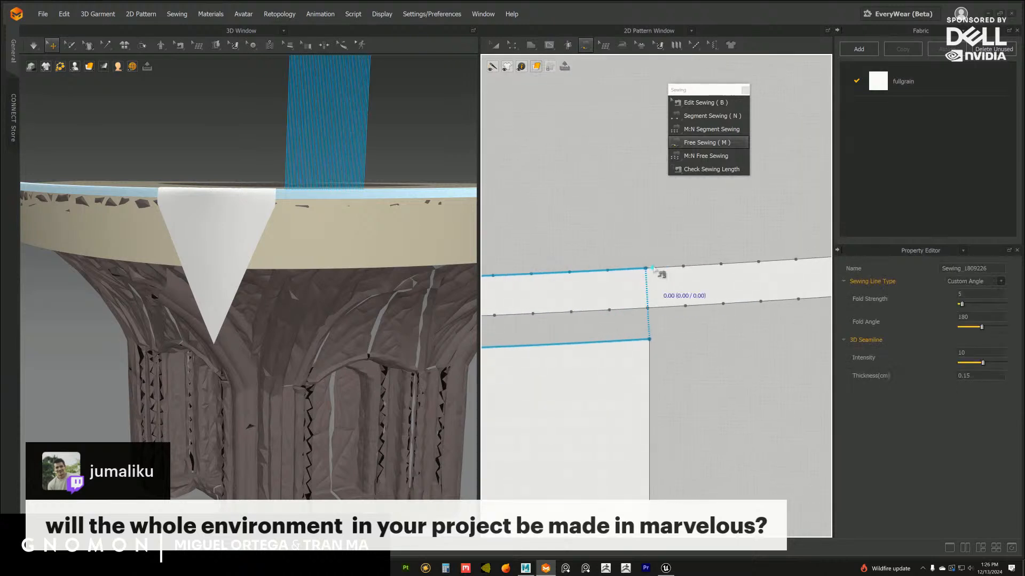
pyautogui.press('b')
pyautogui.scroll(4, 638, 261)
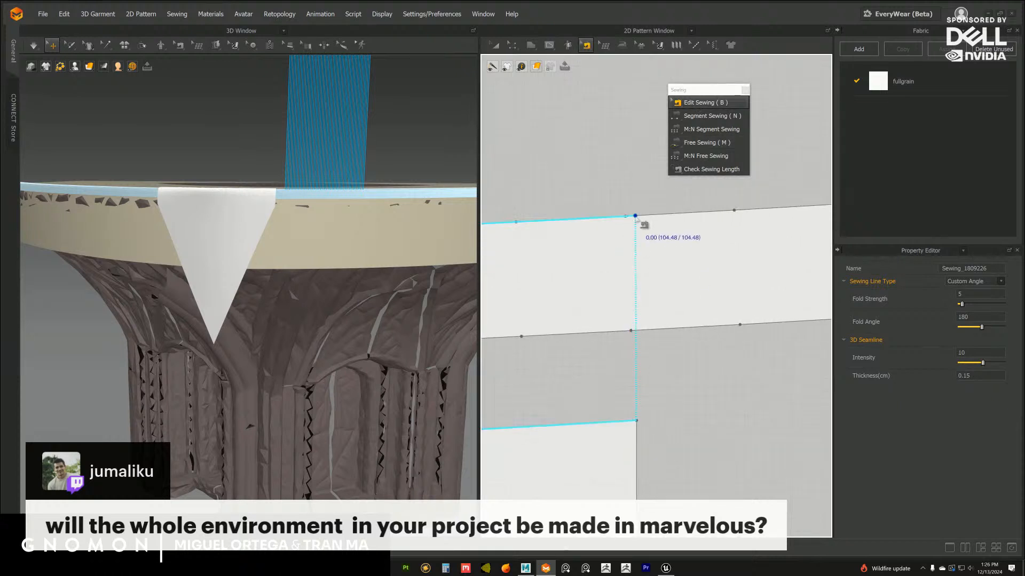
pyautogui.scroll(-6, 673, 251)
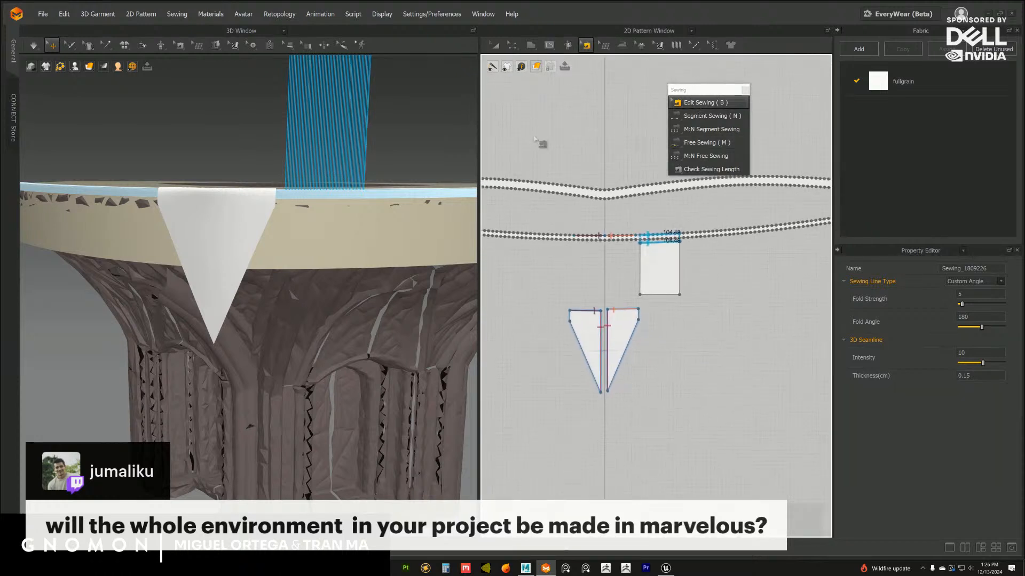
# Delete the left half of the triangular flap from the 2D patterns
pyautogui.click(496, 47)
pyautogui.scroll(3, 666, 242)
pyautogui.click(666, 240)
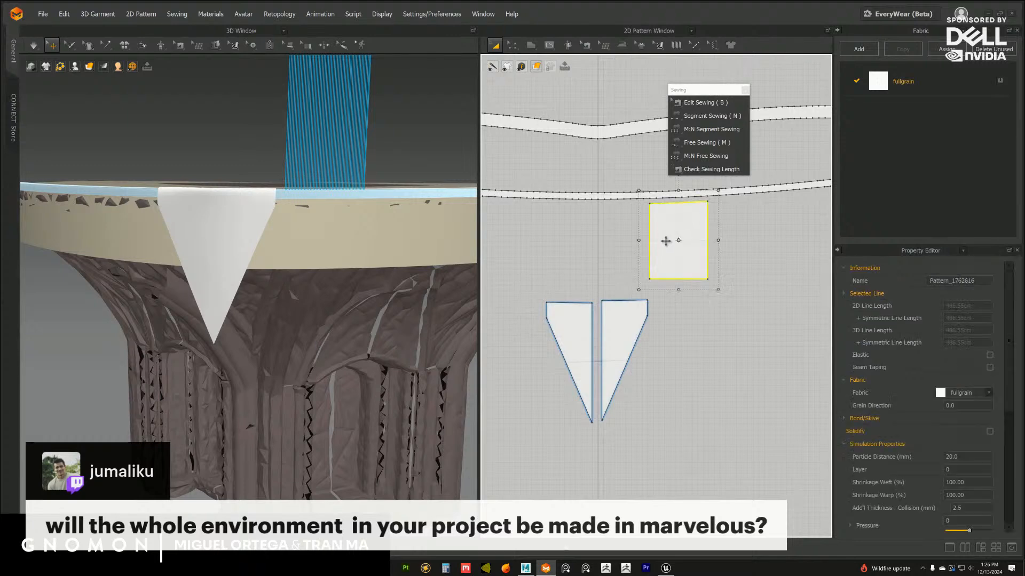
pyautogui.moveTo(645, 229); pyautogui.dragTo(657, 238, button='middle')
pyautogui.scroll(-3, 315, 246)
pyautogui.moveTo(315, 247)
pyautogui.mouseDown(button='right')
pyautogui.moveTo(307, 261)
pyautogui.moveTo(319, 233)
pyautogui.mouseUp(button='right')
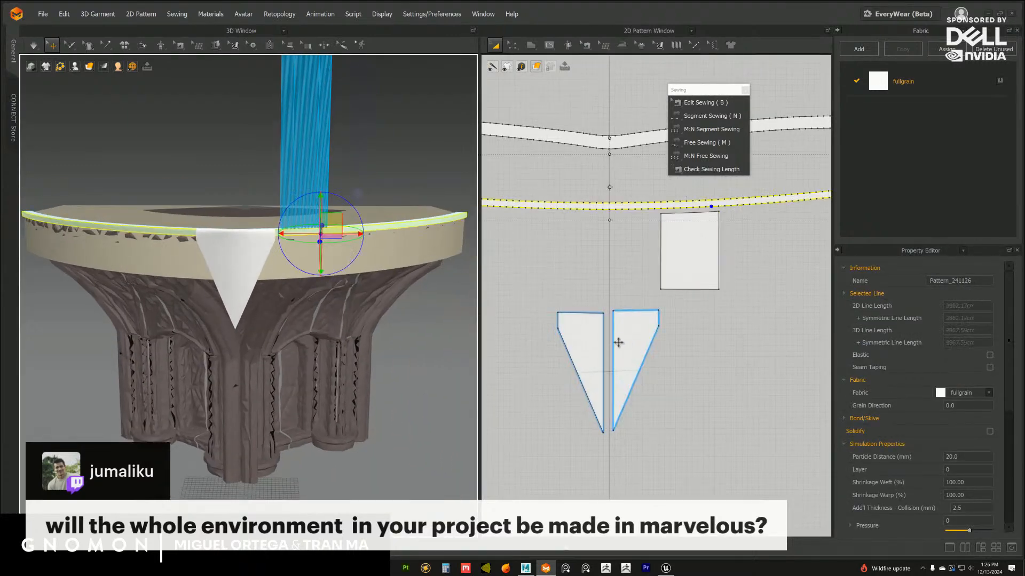
pyautogui.click(584, 332)
pyautogui.press('Delete')
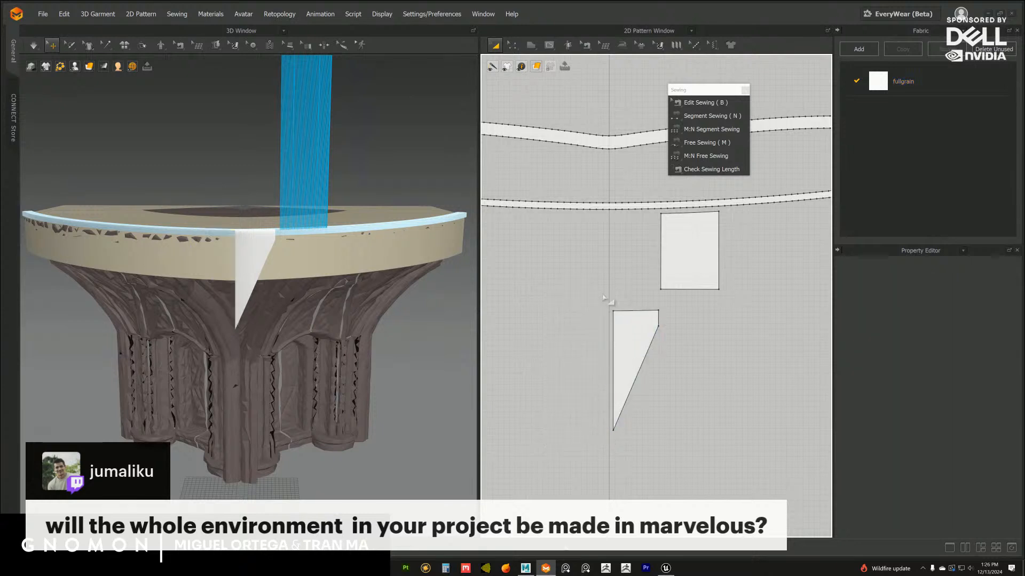
pyautogui.moveTo(603, 257); pyautogui.dragTo(608, 271, button='middle')
pyautogui.moveTo(603, 218); pyautogui.dragTo(611, 254, button='middle')
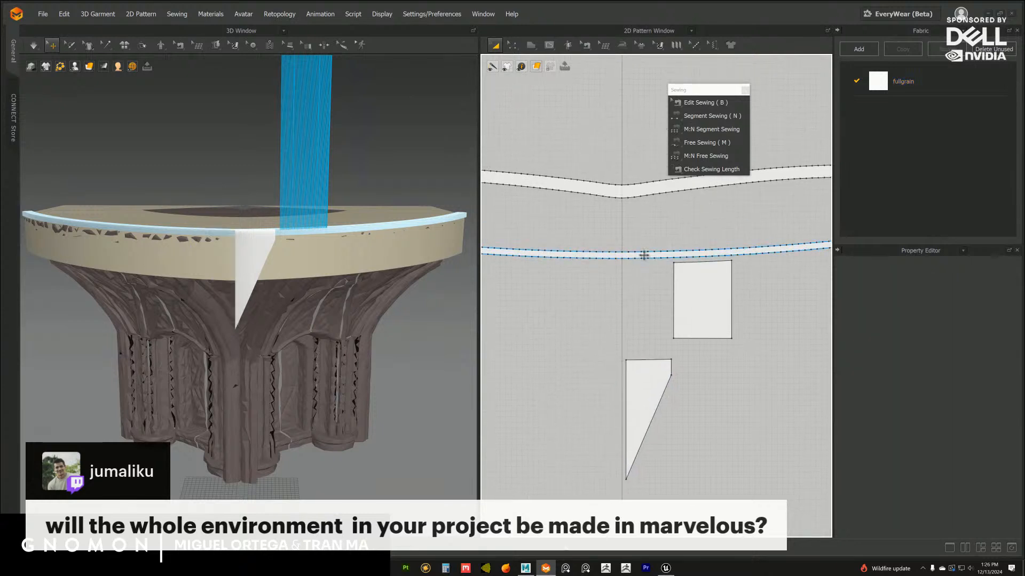
pyautogui.scroll(-3, 645, 256)
pyautogui.scroll(-6, 329, 243)
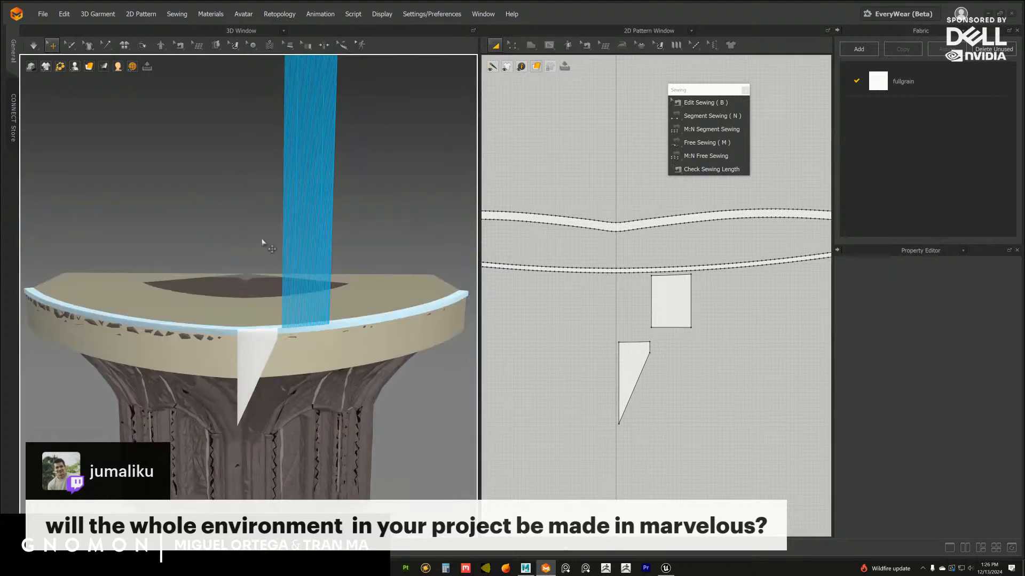
pyautogui.scroll(3, 284, 242)
pyautogui.moveTo(317, 264); pyautogui.dragTo(201, 252, button='right')
pyautogui.click(332, 217)
pyautogui.moveTo(332, 216)
pyautogui.mouseDown(button='right')
pyautogui.moveTo(310, 241)
pyautogui.moveTo(327, 235)
pyautogui.mouseUp(button='right')
pyautogui.click(329, 217)
pyautogui.moveTo(328, 236); pyautogui.dragTo(310, 253)
pyautogui.moveTo(313, 258); pyautogui.dragTo(311, 251, button='right')
pyautogui.hotkey('ctrl', 'z')
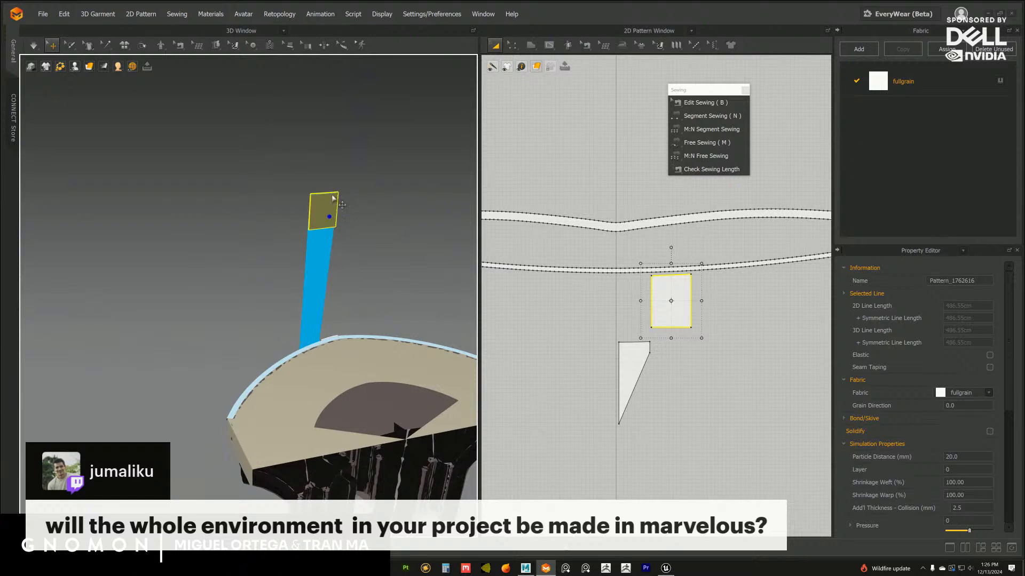
# Position the four-sided pattern in 3D in front of the capital's rim, just below the thin strip and beside the triangular flap
pyautogui.click(334, 209)
pyautogui.moveTo(334, 210); pyautogui.dragTo(348, 214, button='right')
pyautogui.moveTo(332, 177); pyautogui.dragTo(322, 320)
pyautogui.moveTo(281, 337); pyautogui.dragTo(330, 312, button='right')
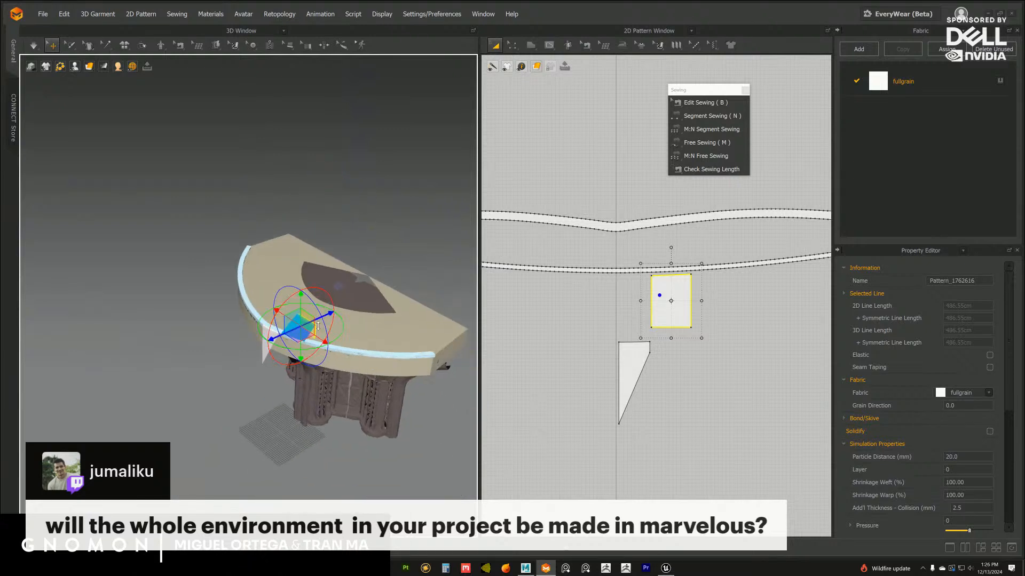
pyautogui.moveTo(318, 325); pyautogui.dragTo(296, 335)
pyautogui.moveTo(297, 335); pyautogui.dragTo(314, 266, button='right')
pyautogui.scroll(3, 337, 257)
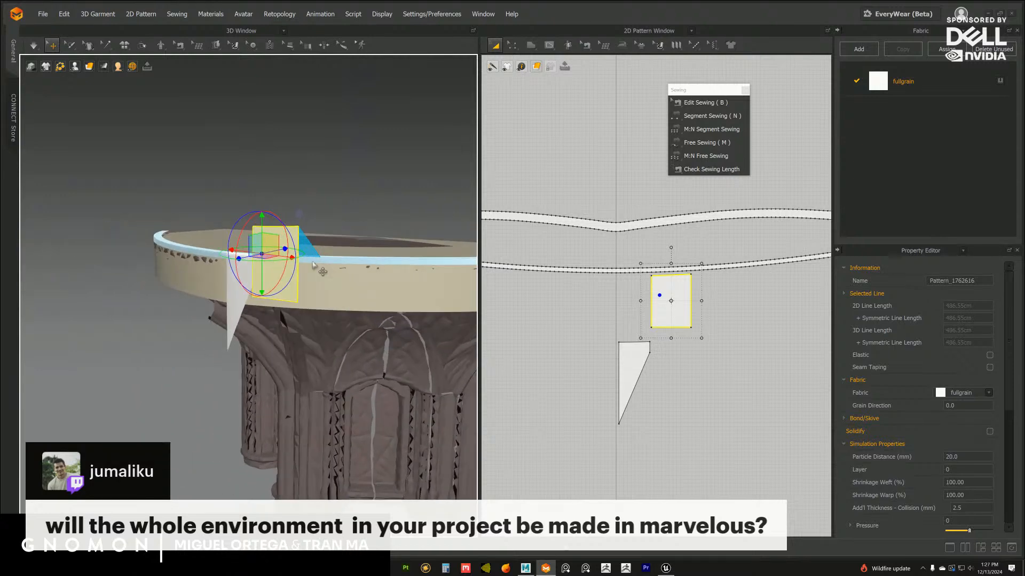
pyautogui.moveTo(262, 219); pyautogui.dragTo(261, 264)
# Draw a vertical internal line across the thin strip at its centre, from the upper edge point to the lower one
pyautogui.scroll(4, 585, 260)
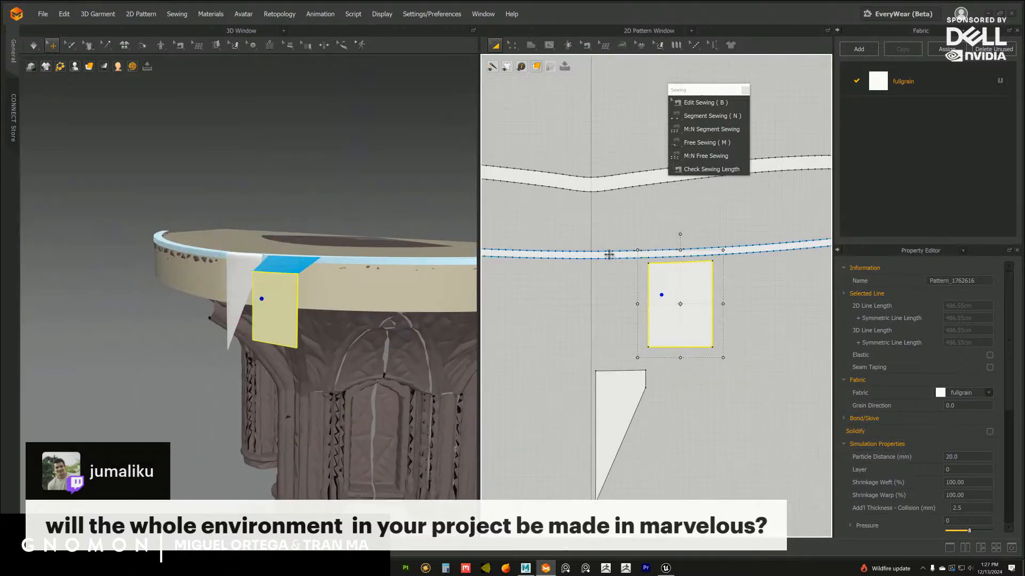
pyautogui.scroll(4, 632, 289)
pyautogui.moveTo(632, 289); pyautogui.dragTo(631, 318, button='middle')
pyautogui.scroll(3, 632, 302)
pyautogui.scroll(2, 620, 289)
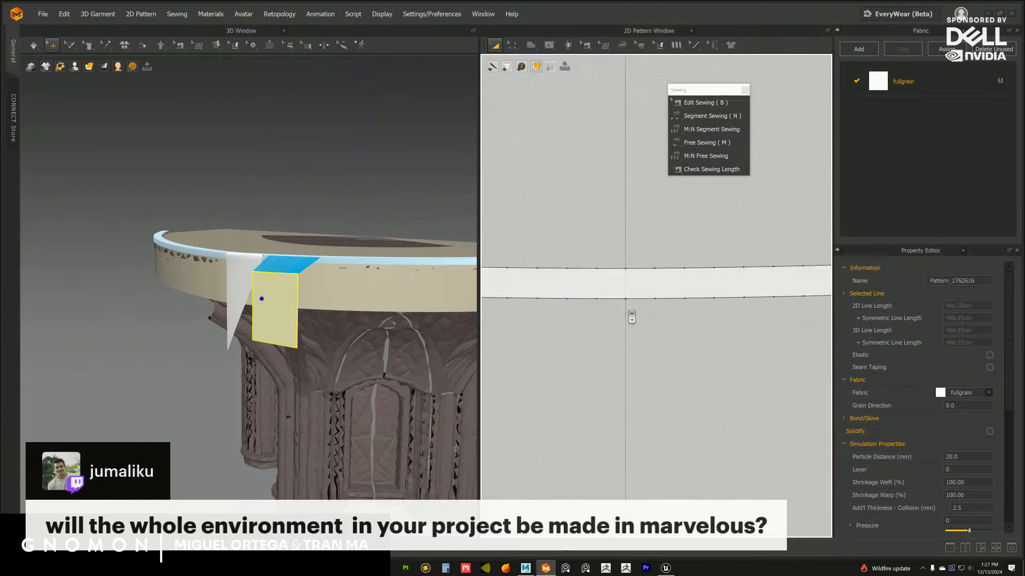
pyautogui.scroll(1, 636, 312)
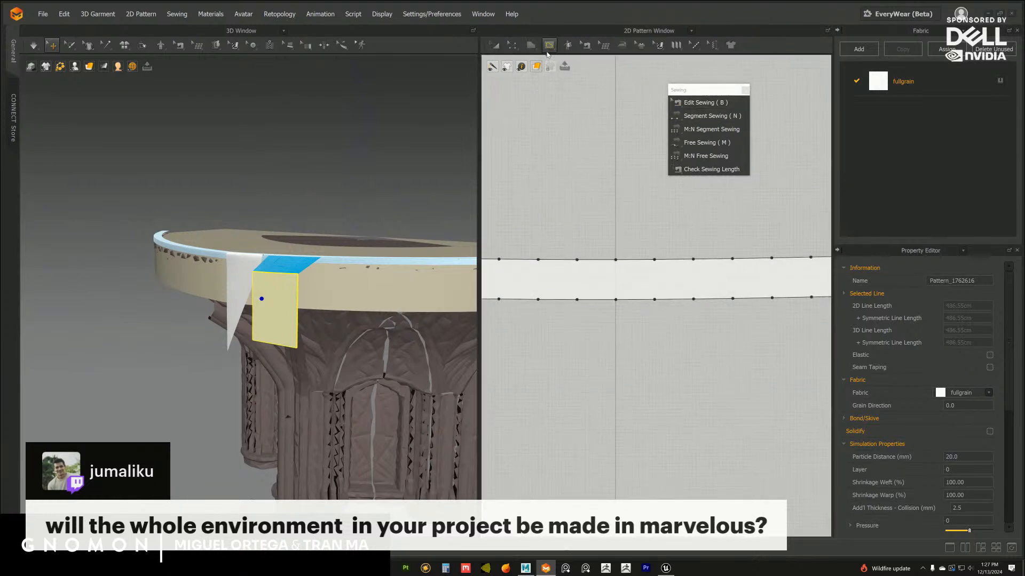
pyautogui.click(549, 44)
pyautogui.click(616, 259)
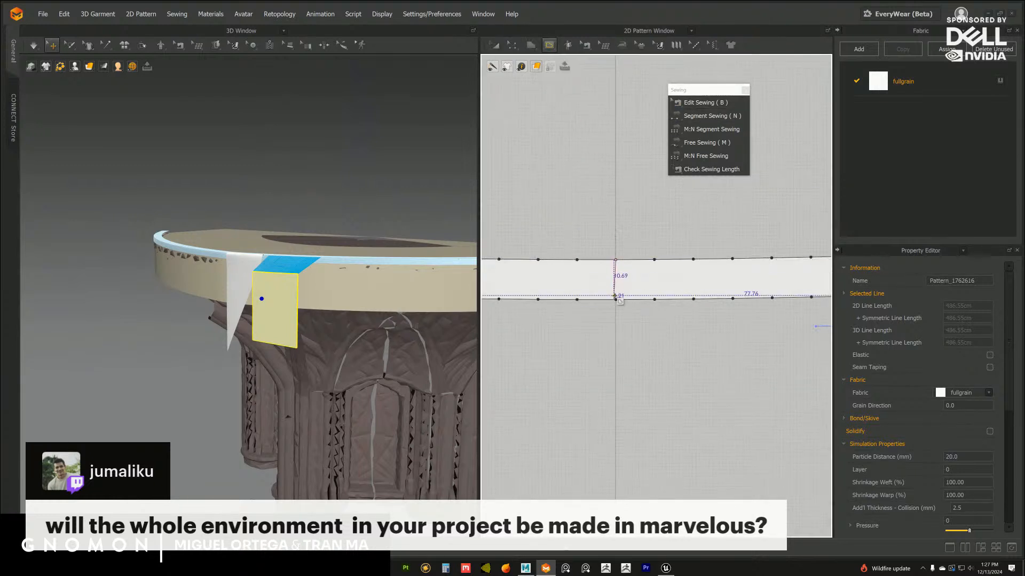
pyautogui.click(615, 300)
# Draw a vertical internal line across the wider upper strip at its centre, joining its lower and upper edge points
pyautogui.scroll(-2, 617, 315)
pyautogui.moveTo(617, 203); pyautogui.dragTo(599, 337, button='middle')
pyautogui.doubleClick(613, 261)
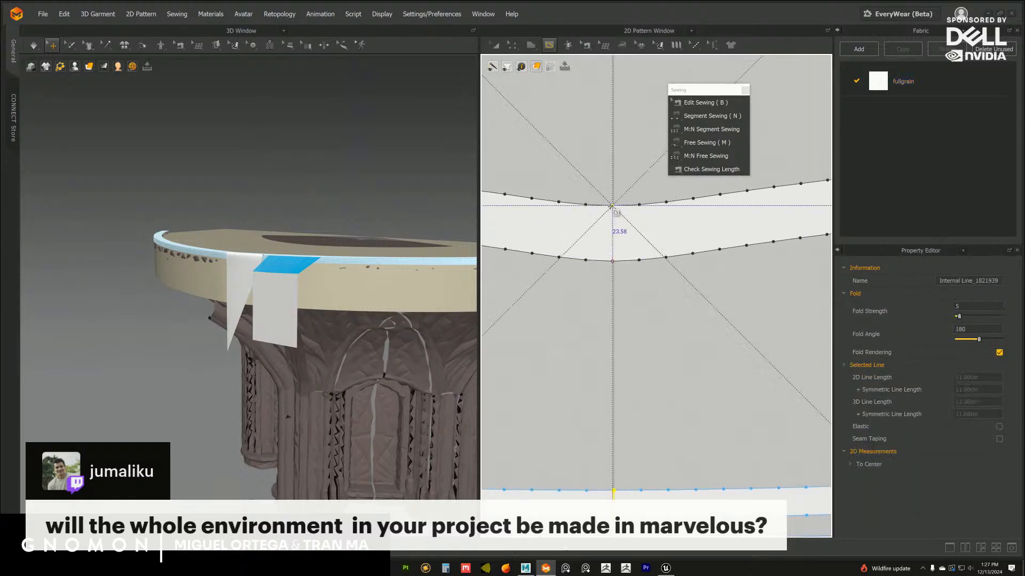
# Cut the wider upper strip and the thin strip in two along their central internal lines
pyautogui.click(497, 47)
pyautogui.moveTo(609, 312); pyautogui.dragTo(617, 293, button='middle')
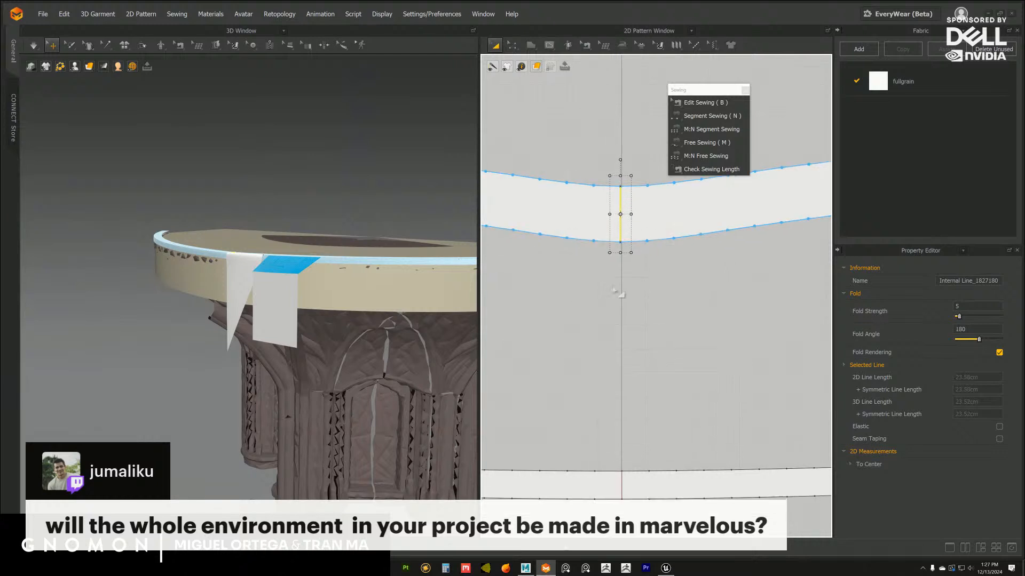
pyautogui.click(618, 292)
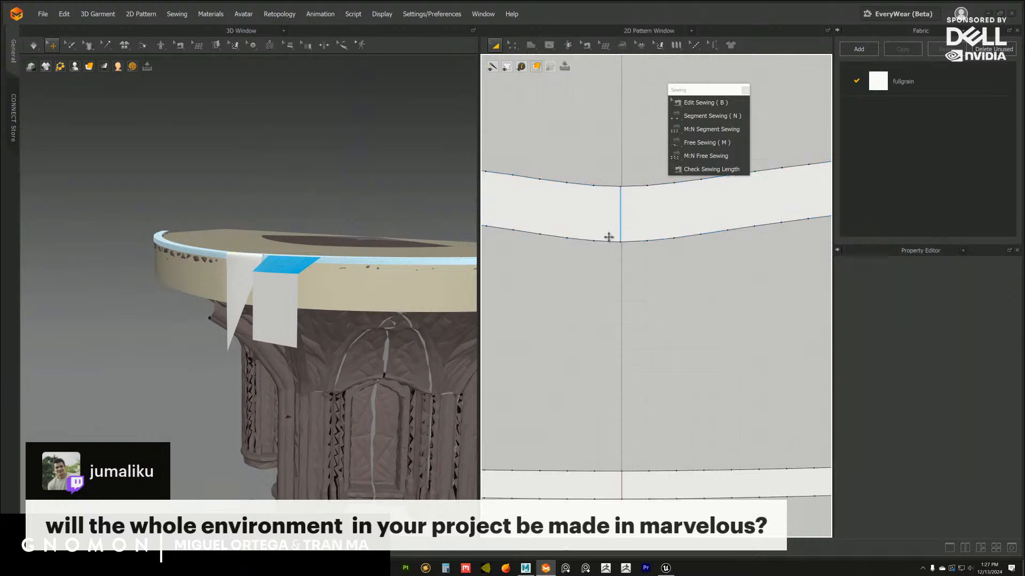
pyautogui.rightClick(620, 214)
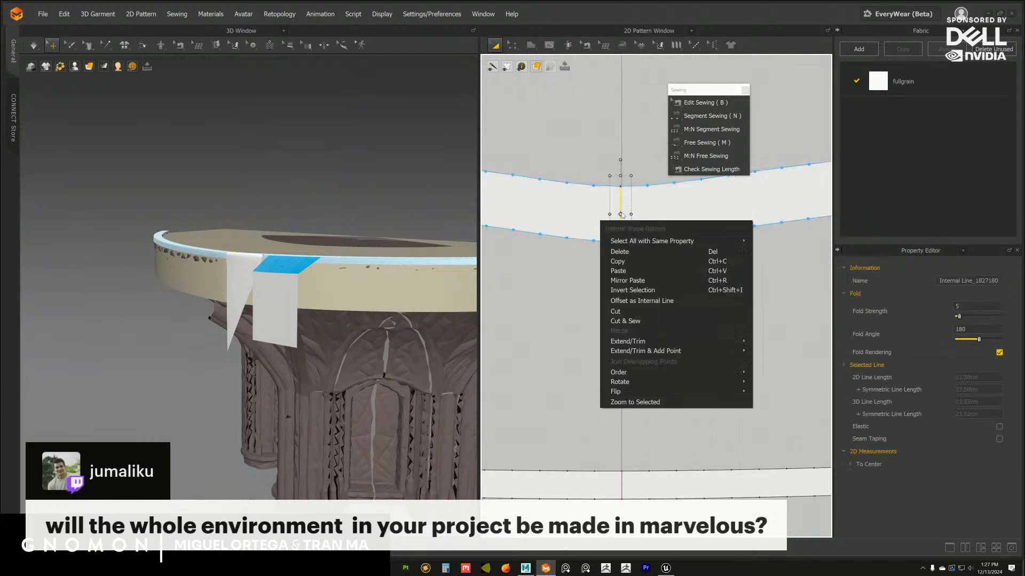
pyautogui.click(624, 312)
pyautogui.moveTo(621, 451); pyautogui.dragTo(627, 343, button='middle')
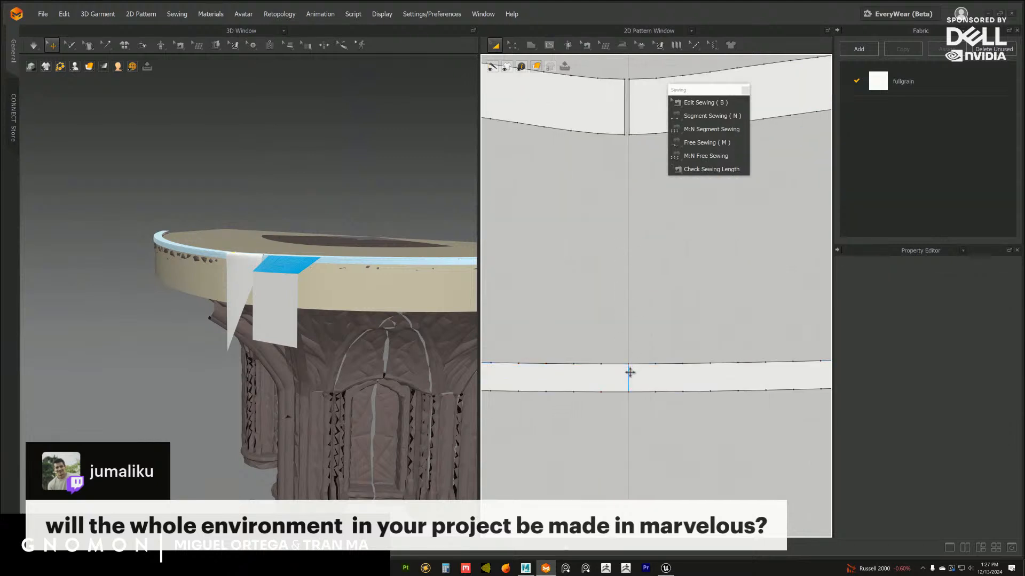
pyautogui.rightClick(631, 377)
pyautogui.click(645, 463)
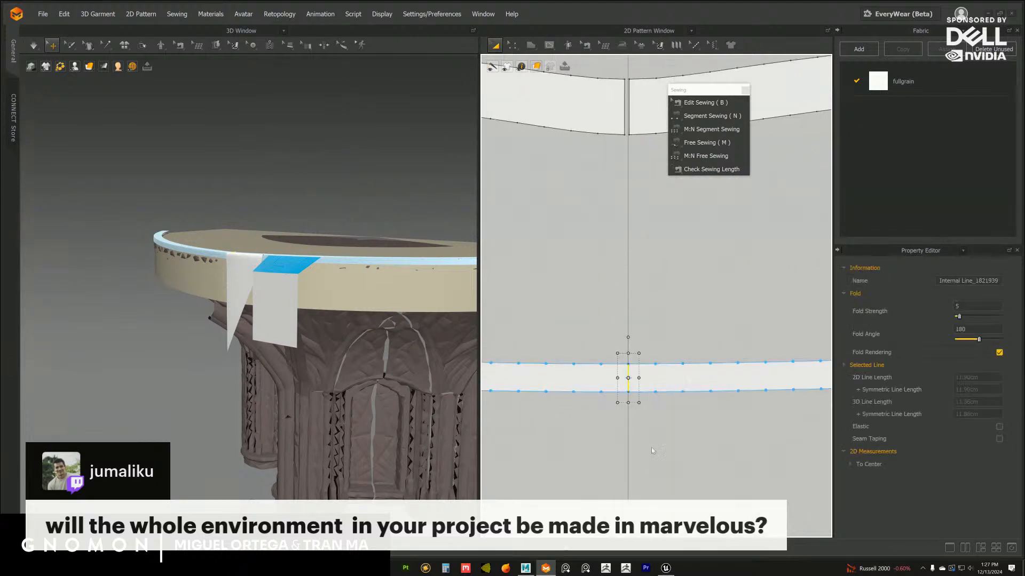
# Delete the left halves of both strips from the 2D patterns
pyautogui.click(590, 382)
pyautogui.scroll(-3, 617, 332)
pyautogui.keyDown('shift'); pyautogui.click(589, 197); pyautogui.keyUp('shift')
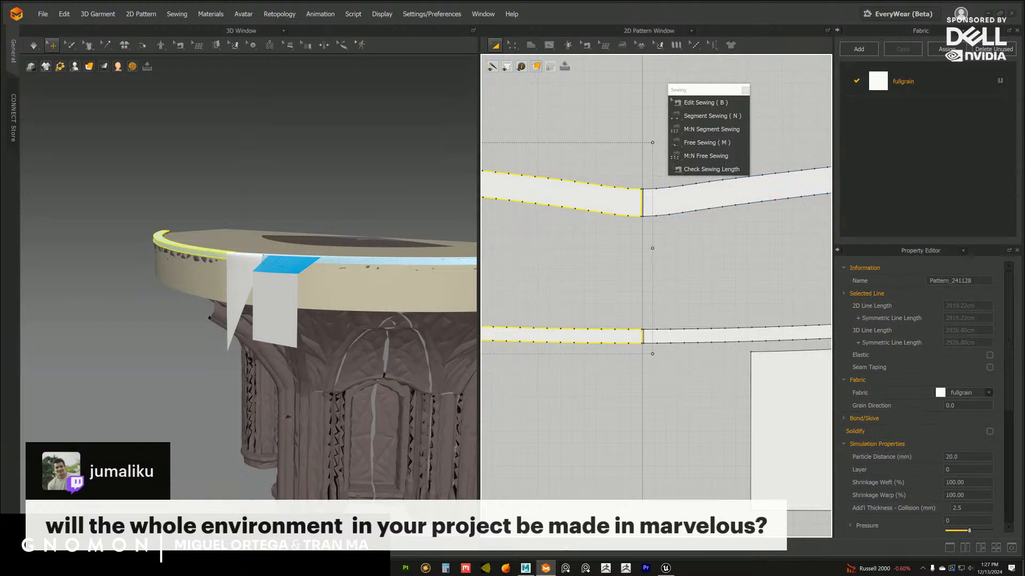
pyautogui.press('Delete')
pyautogui.scroll(-2, 619, 272)
# Clone the remaining halves of both strips as linked symmetric patterns and place the copies on the other side of the centre line
pyautogui.click(644, 247)
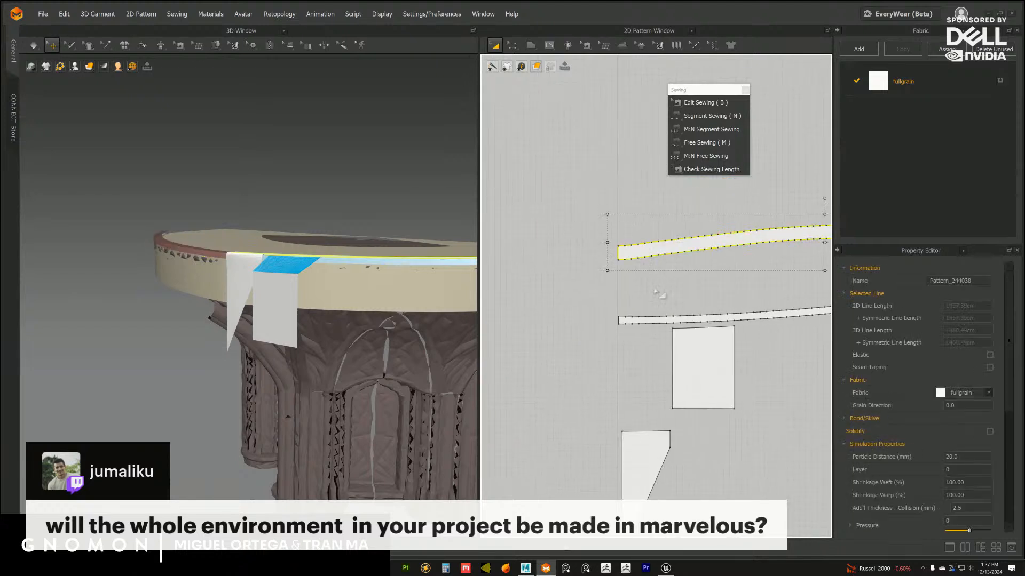
pyautogui.scroll(-2, 599, 296)
pyautogui.keyDown('shift'); pyautogui.click(607, 293); pyautogui.keyUp('shift')
pyautogui.scroll(-2, 609, 291)
pyautogui.rightClick(617, 256)
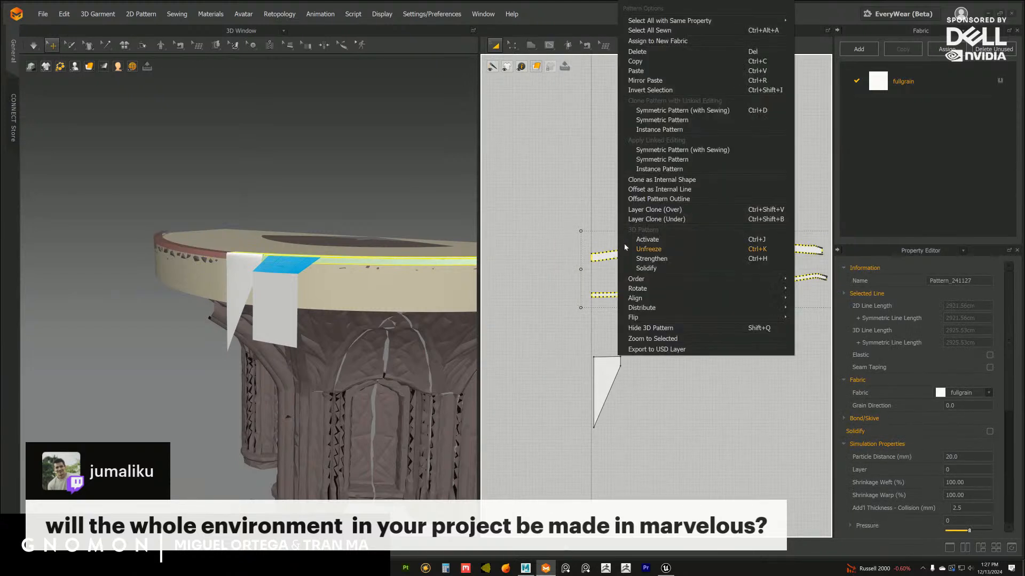
pyautogui.click(684, 119)
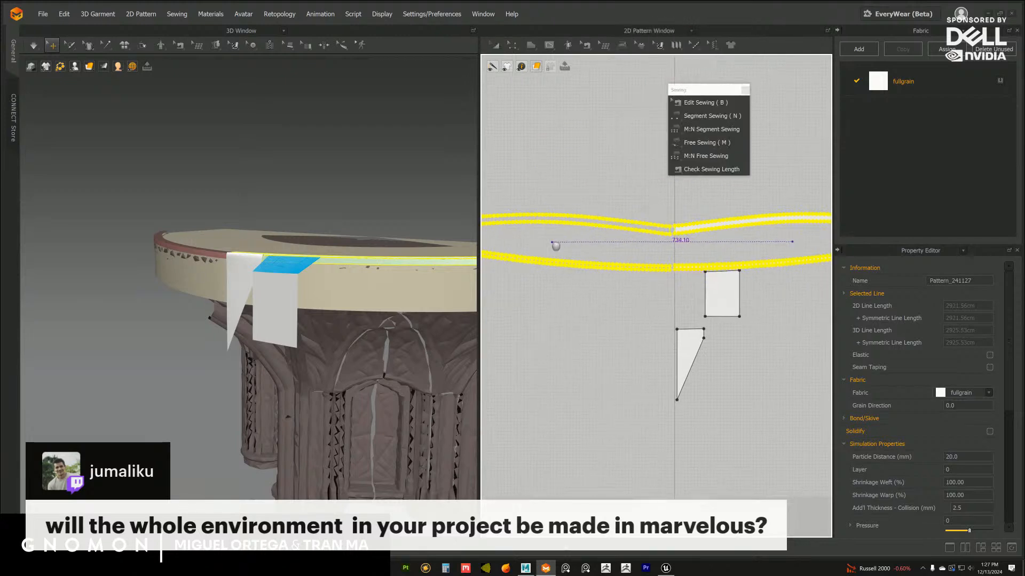
pyautogui.click(553, 243)
# Clone the triangular and four-sided flaps as linked symmetric patterns with sewing, placing the copies on the other side of the centre line
pyautogui.keyDown('alt'); pyautogui.moveTo(302, 307); pyautogui.dragTo(324, 321); pyautogui.keyUp('alt')
pyautogui.moveTo(326, 321)
pyautogui.keyDown('alt'); pyautogui.mouseDown(button='right')
pyautogui.moveTo(338, 330)
pyautogui.moveTo(330, 320)
pyautogui.mouseUp(button='right'); pyautogui.keyUp('alt')
pyautogui.keyDown('alt'); pyautogui.moveTo(330, 320); pyautogui.dragTo(358, 331); pyautogui.keyUp('alt')
pyautogui.keyDown('alt'); pyautogui.moveTo(359, 331); pyautogui.dragTo(368, 336, button='right'); pyautogui.keyUp('alt')
pyautogui.keyDown('alt'); pyautogui.moveTo(367, 336); pyautogui.dragTo(340, 315); pyautogui.keyUp('alt')
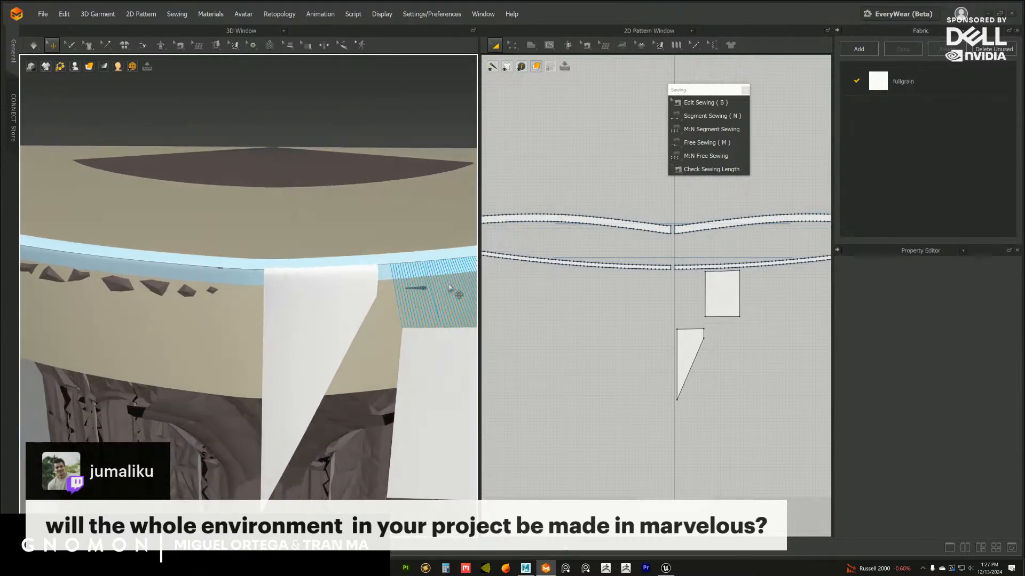
pyautogui.keyDown('alt'); pyautogui.moveTo(632, 267); pyautogui.dragTo(665, 275, button='right'); pyautogui.keyUp('alt')
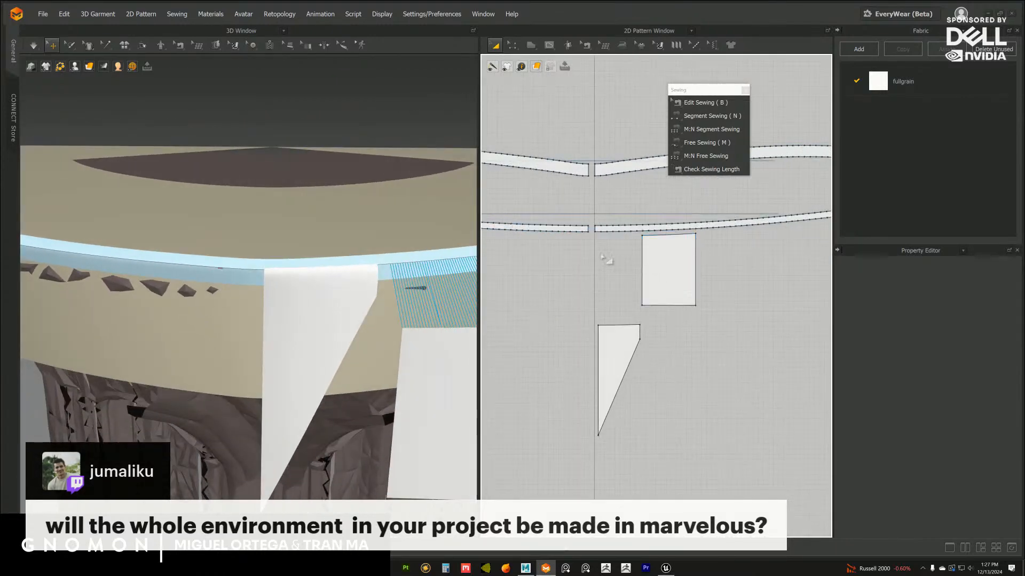
pyautogui.keyDown('alt'); pyautogui.moveTo(602, 255); pyautogui.dragTo(655, 291, button='right'); pyautogui.keyUp('alt')
pyautogui.keyDown('alt'); pyautogui.moveTo(656, 291); pyautogui.dragTo(652, 260, button='middle'); pyautogui.keyUp('alt')
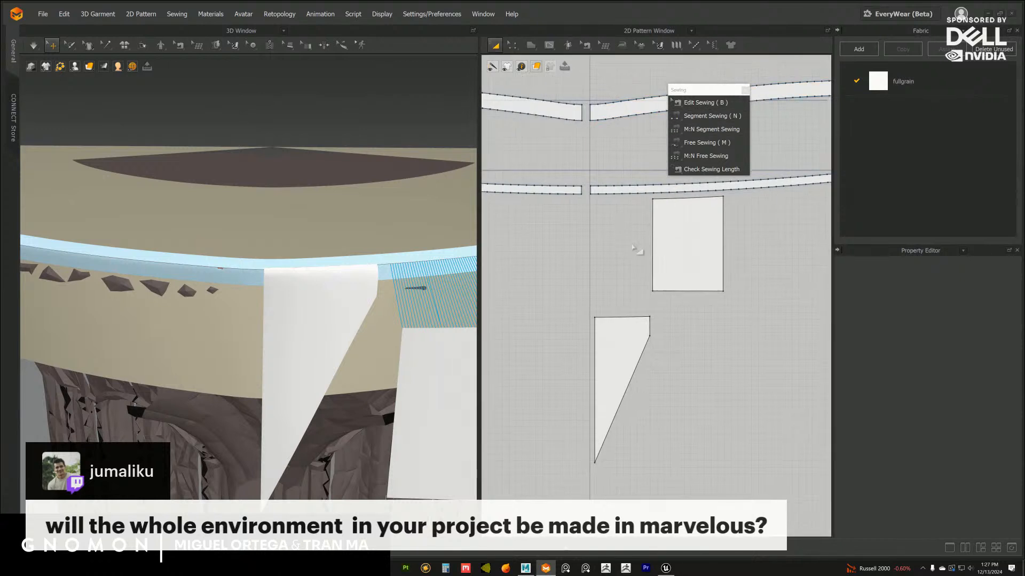
pyautogui.keyDown('alt'); pyautogui.moveTo(633, 247); pyautogui.dragTo(609, 239, button='right'); pyautogui.keyUp('alt')
pyautogui.click(630, 326)
pyautogui.keyDown('shift'); pyautogui.click(678, 267); pyautogui.keyUp('shift')
pyautogui.rightClick(678, 267)
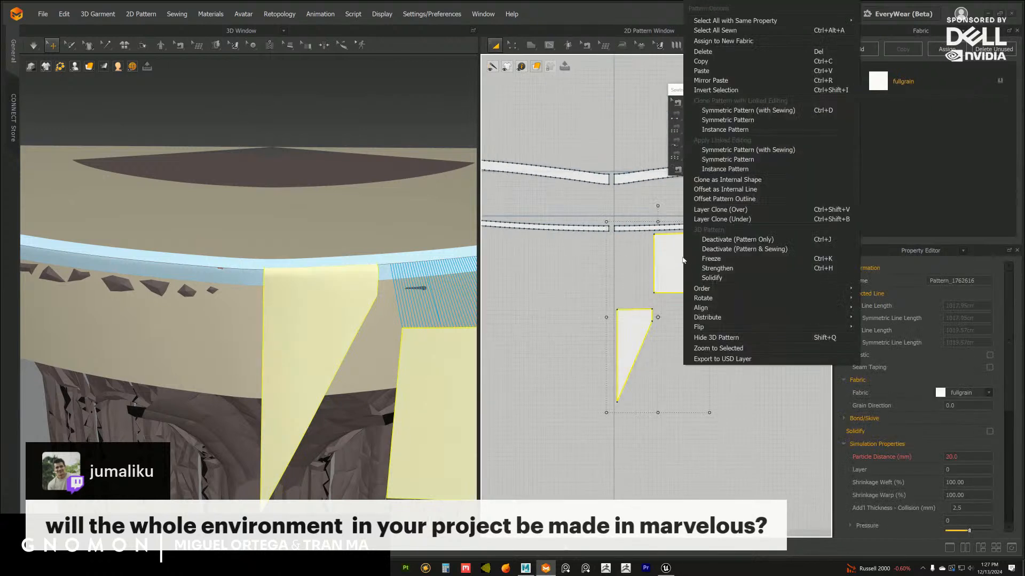
pyautogui.click(715, 108)
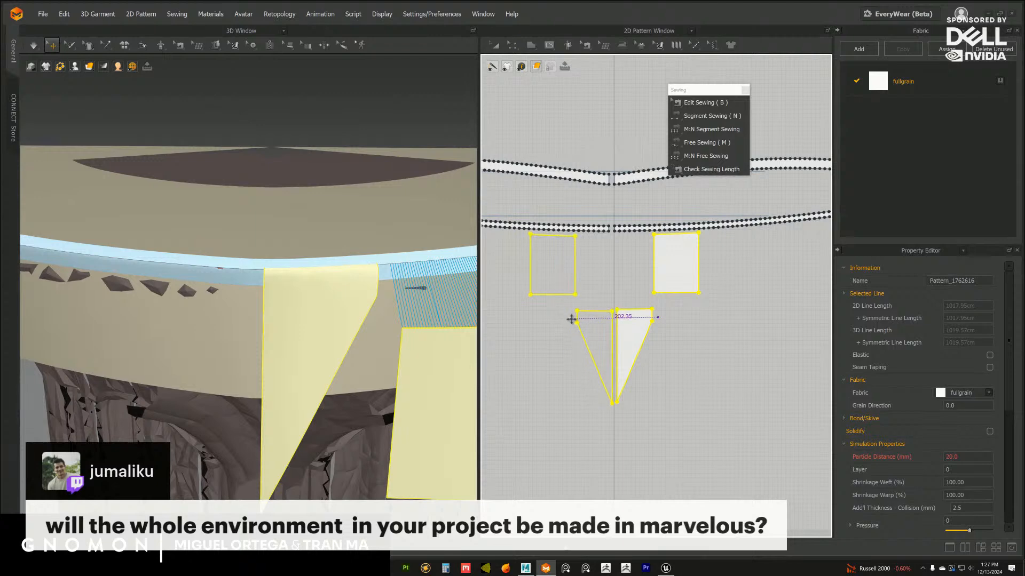
pyautogui.click(568, 319)
# Check the sewing of the mirrored flaps and simulate them so they hang from the strip around the capital's rim
pyautogui.click(693, 105)
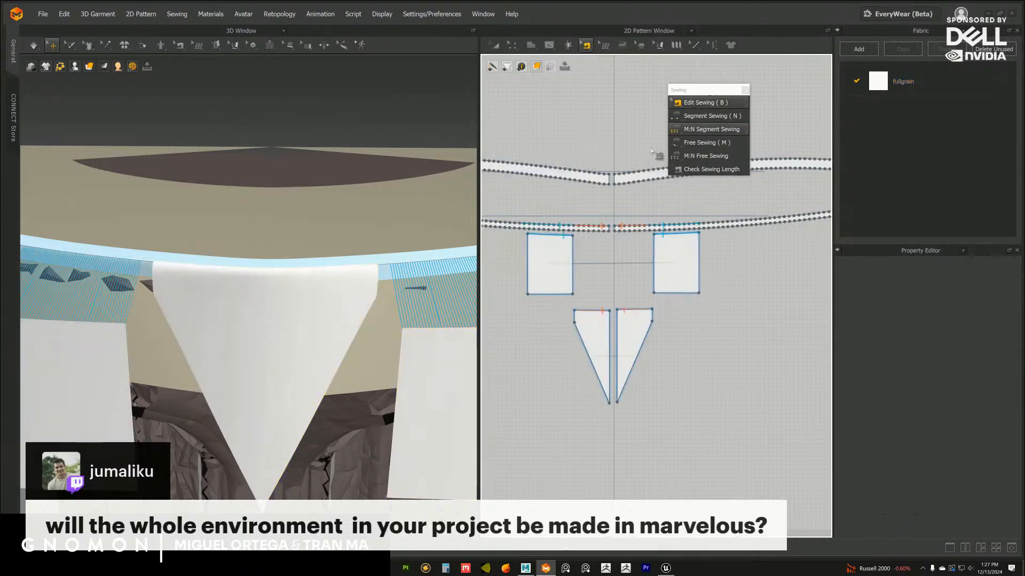
pyautogui.keyDown('alt'); pyautogui.moveTo(381, 308); pyautogui.dragTo(315, 258, button='right'); pyautogui.keyUp('alt')
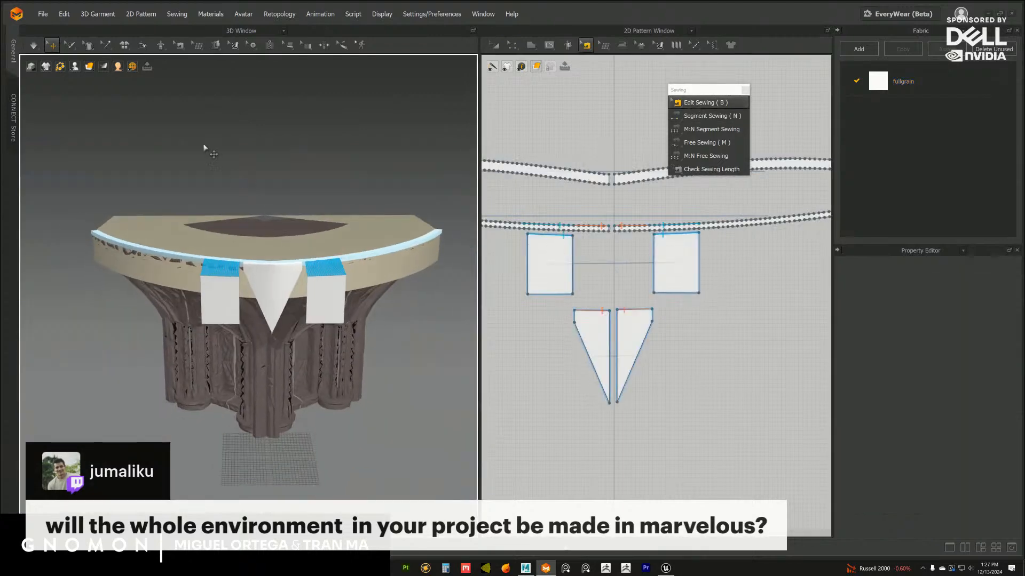
pyautogui.click(33, 45)
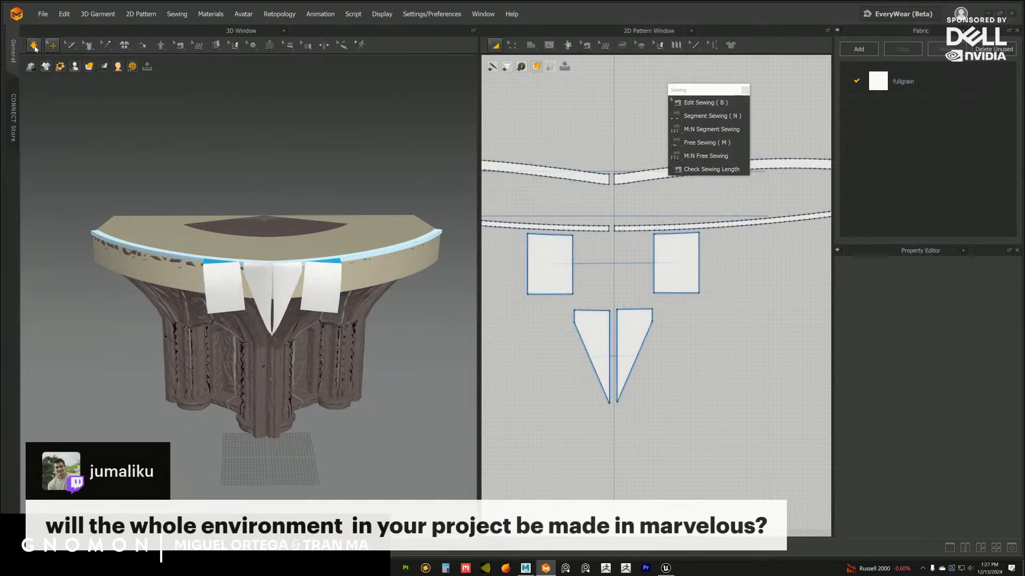
pyautogui.press('space')
pyautogui.press('b')
pyautogui.press('a')
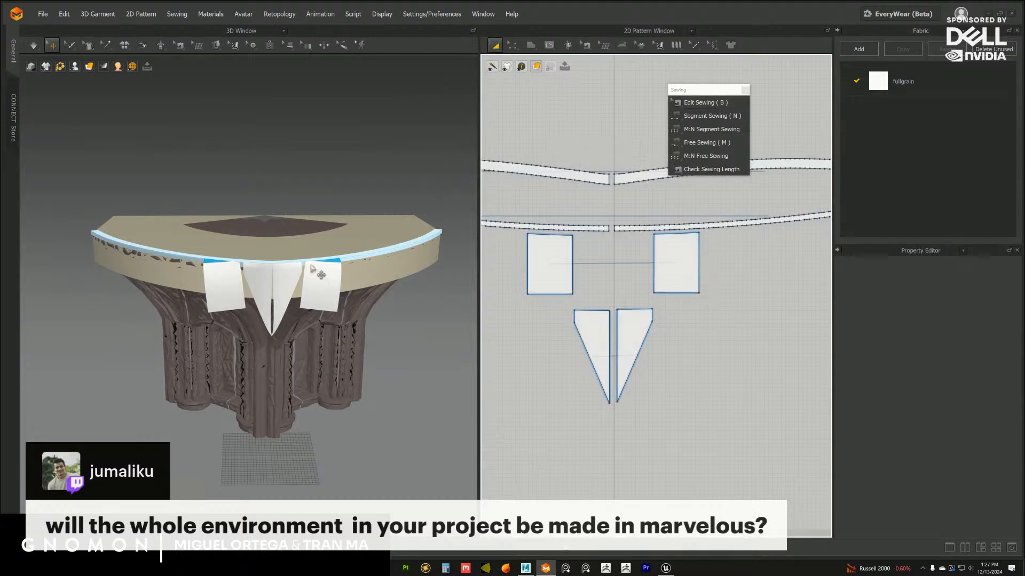
# Set the particle distance of both four-sided flaps to 30 mm, with the garment's mesh displayed in 3D
pyautogui.scroll(3, 368, 288)
pyautogui.click(687, 273)
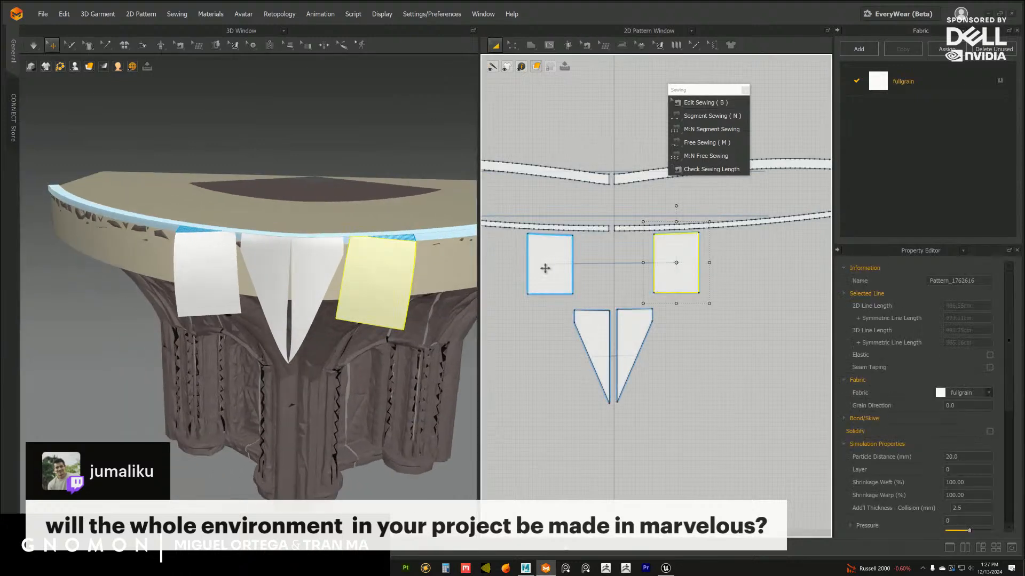
pyautogui.keyDown('shift'); pyautogui.click(545, 265); pyautogui.keyUp('shift')
pyautogui.moveTo(971, 456); pyautogui.dragTo(930, 454)
pyautogui.moveTo(315, 220); pyautogui.dragTo(248, 209, button='middle')
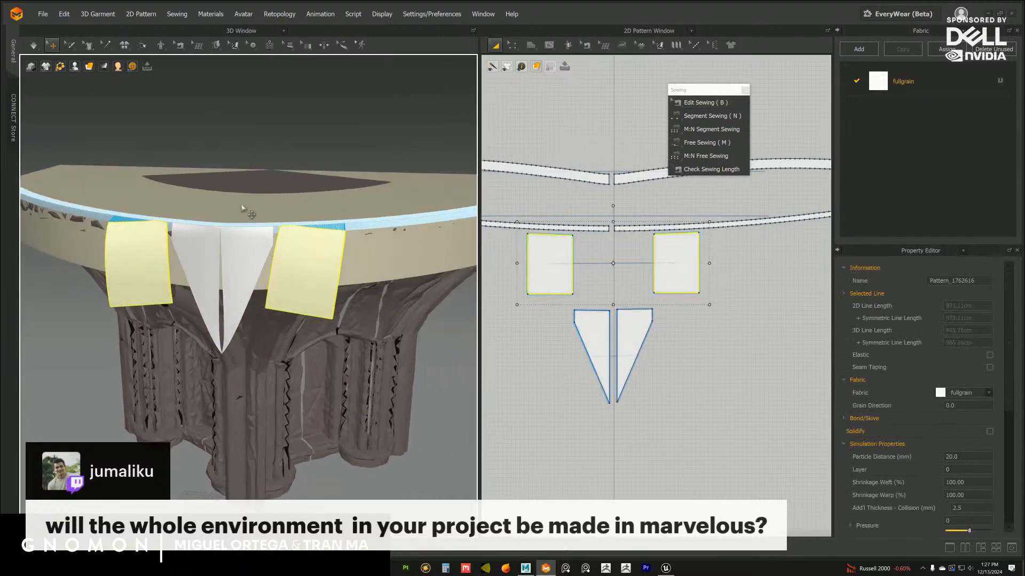
pyautogui.moveTo(97, 73)
pyautogui.click(116, 140)
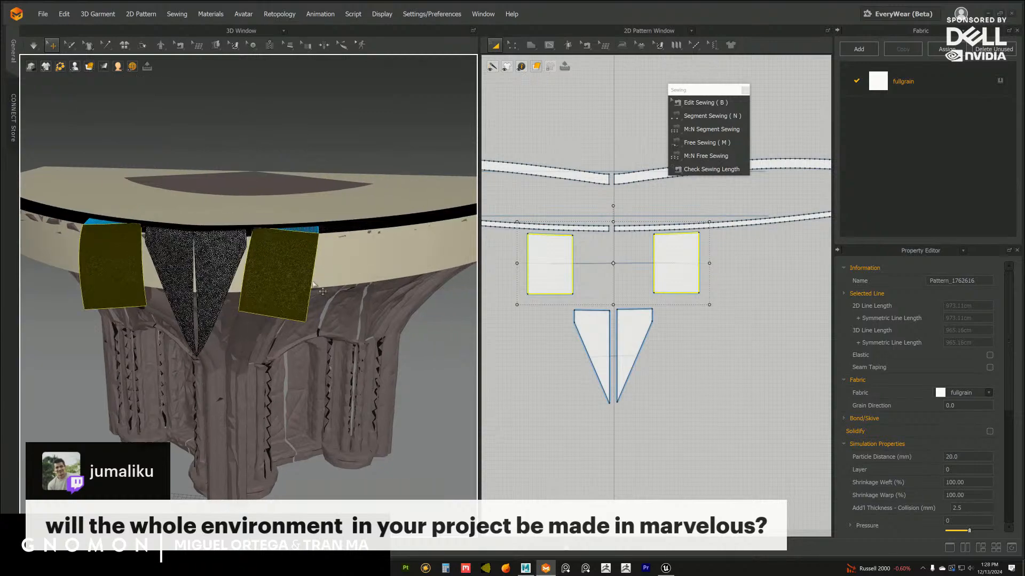
pyautogui.scroll(5, 294, 310)
pyautogui.scroll(3, 294, 309)
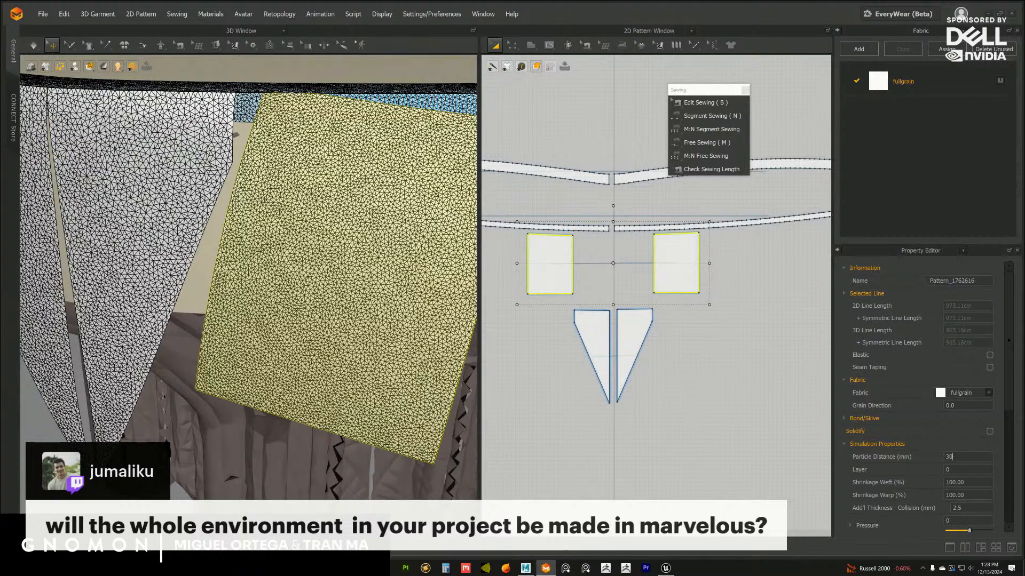
pyautogui.press('Return')
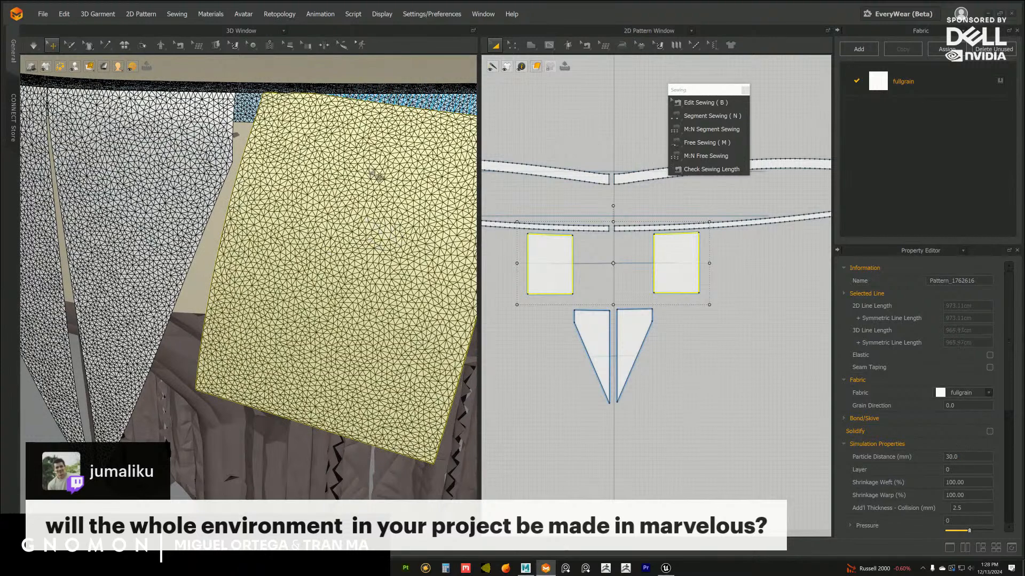
# Switch the 3D garment from mesh display back to a surface display and simulate the flaps
pyautogui.scroll(-8, 392, 220)
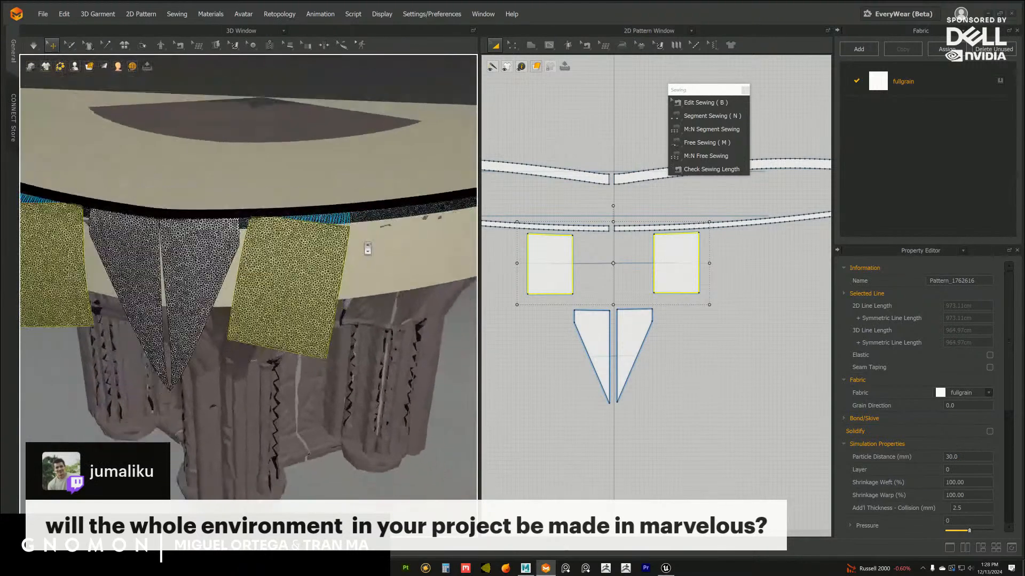
pyautogui.click(87, 67)
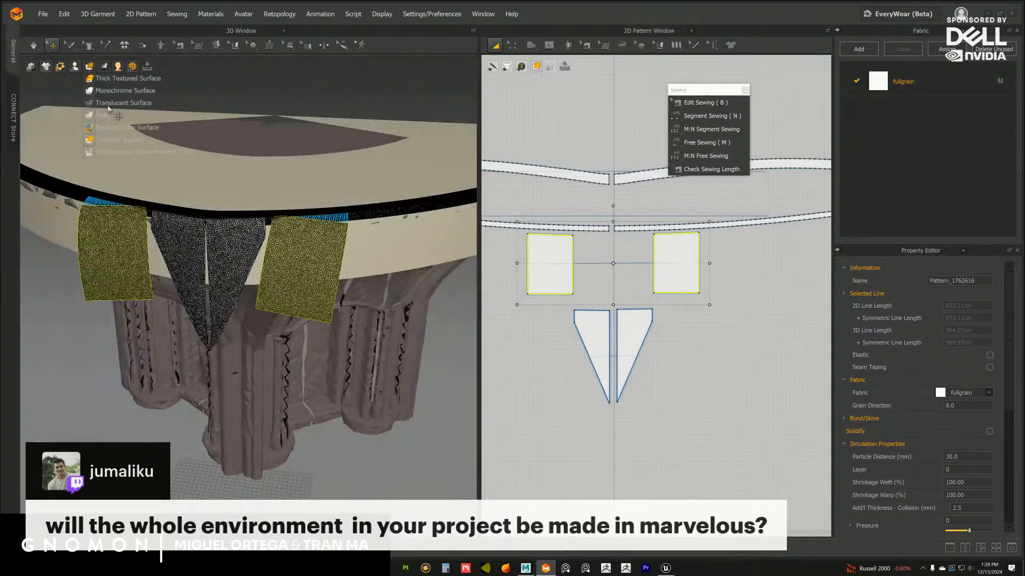
pyautogui.click(109, 140)
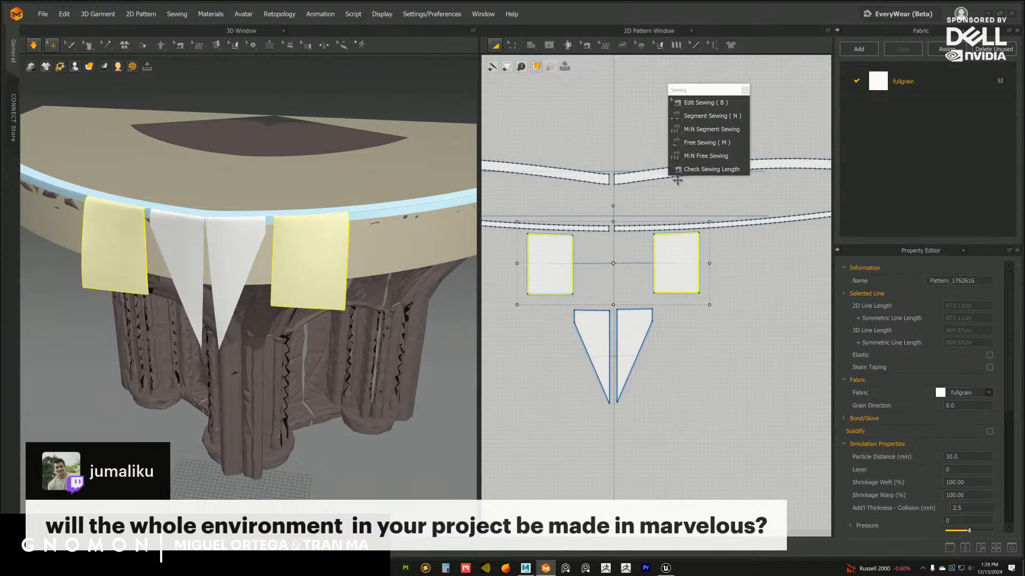
# Sew the inner vertical edges of the two triangular halves together with Segment Sewing and simulate until the seam closes
pyautogui.click(696, 116)
pyautogui.click(616, 334)
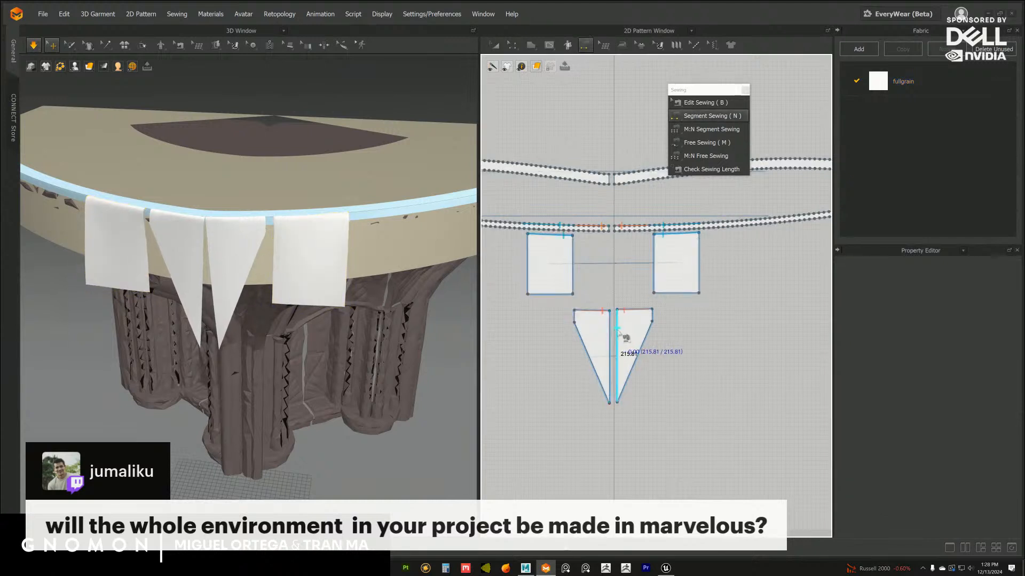
pyautogui.click(531, 332)
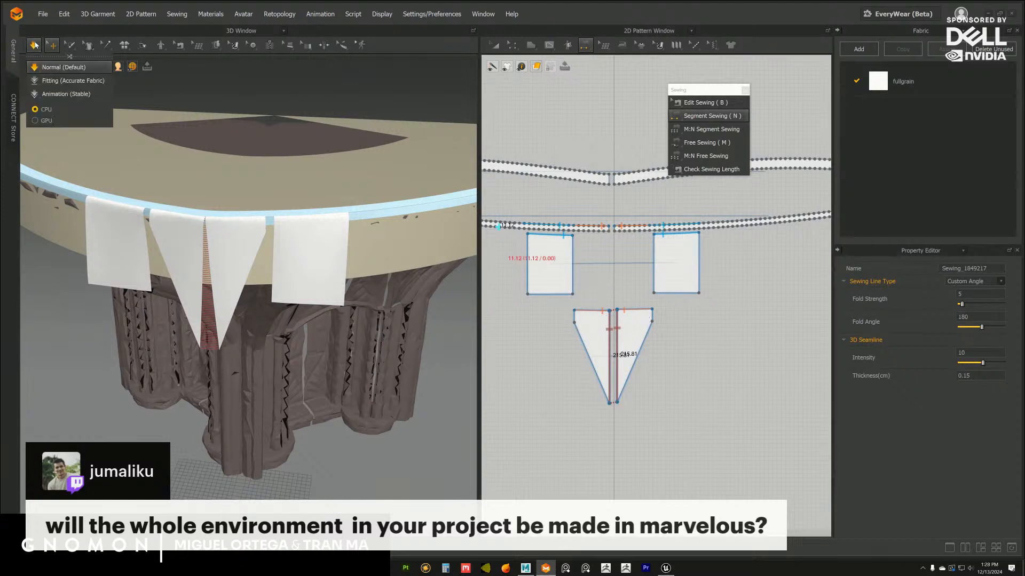
pyautogui.moveTo(287, 243)
pyautogui.mouseDown(button='right')
pyautogui.moveTo(306, 251)
pyautogui.moveTo(304, 211)
pyautogui.moveTo(319, 277)
pyautogui.moveTo(294, 256)
pyautogui.mouseUp(button='right')
pyautogui.scroll(-3, 317, 265)
pyautogui.scroll(-3, 310, 265)
# Save the project
pyautogui.click(42, 16)
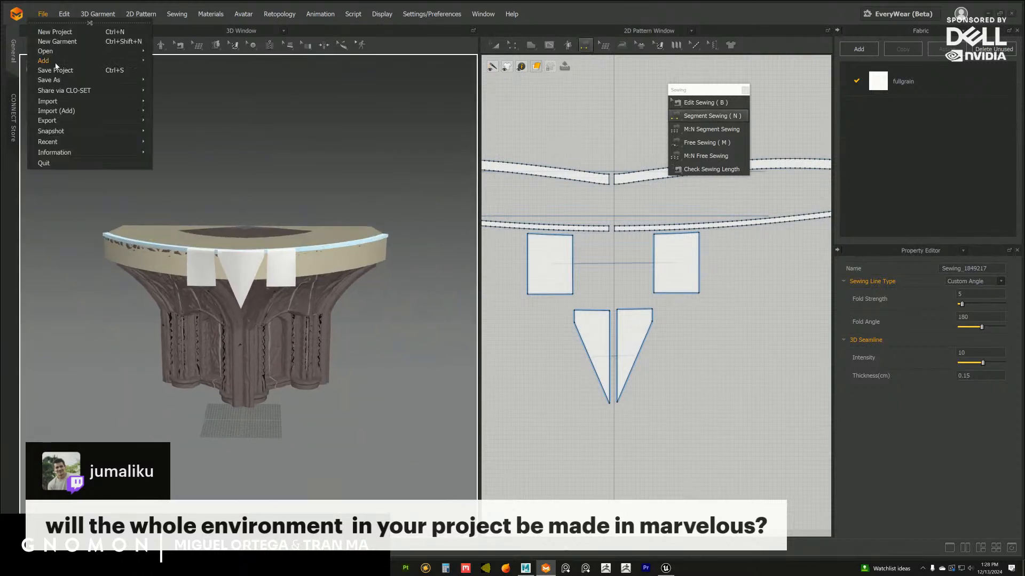
pyautogui.click(65, 69)
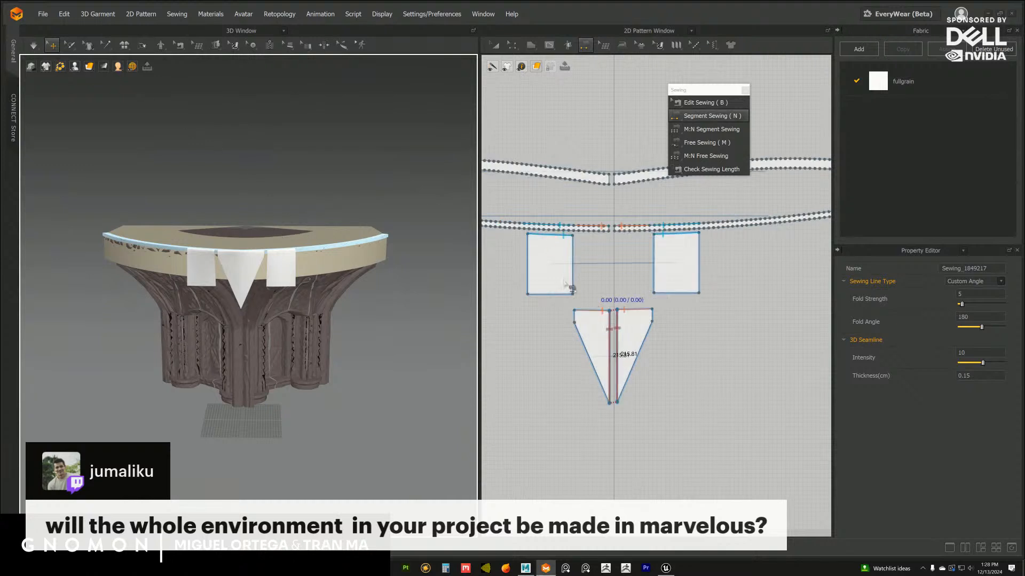
# Lengthen the linked four-sided flaps by moving the lower edge of the right-hand pattern downward in 2D
pyautogui.moveTo(303, 281); pyautogui.dragTo(348, 307, button='right')
pyautogui.scroll(5, 344, 316)
pyautogui.moveTo(719, 302); pyautogui.dragTo(706, 284, button='middle')
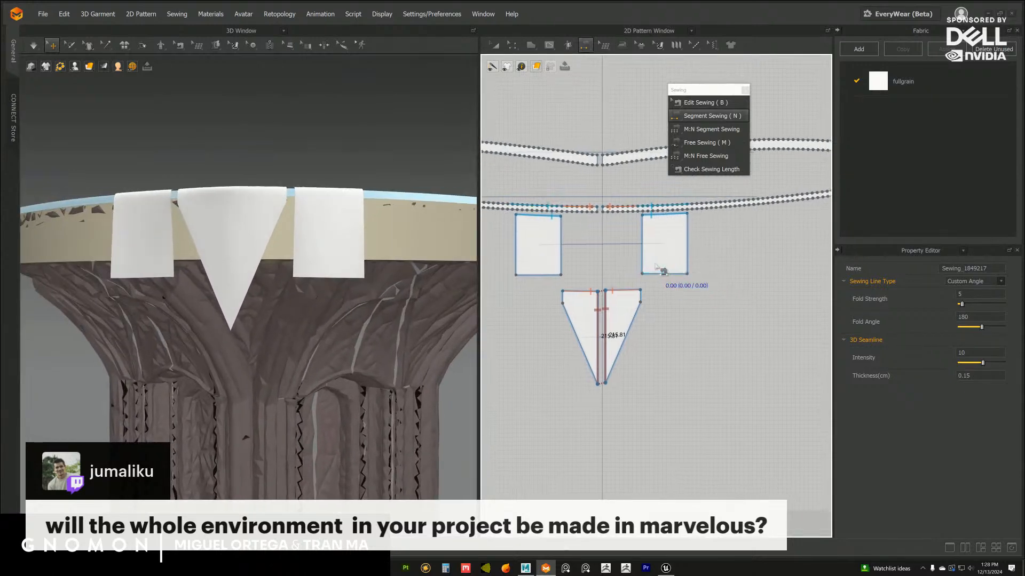
pyautogui.moveTo(203, 243); pyautogui.dragTo(350, 210, button='right')
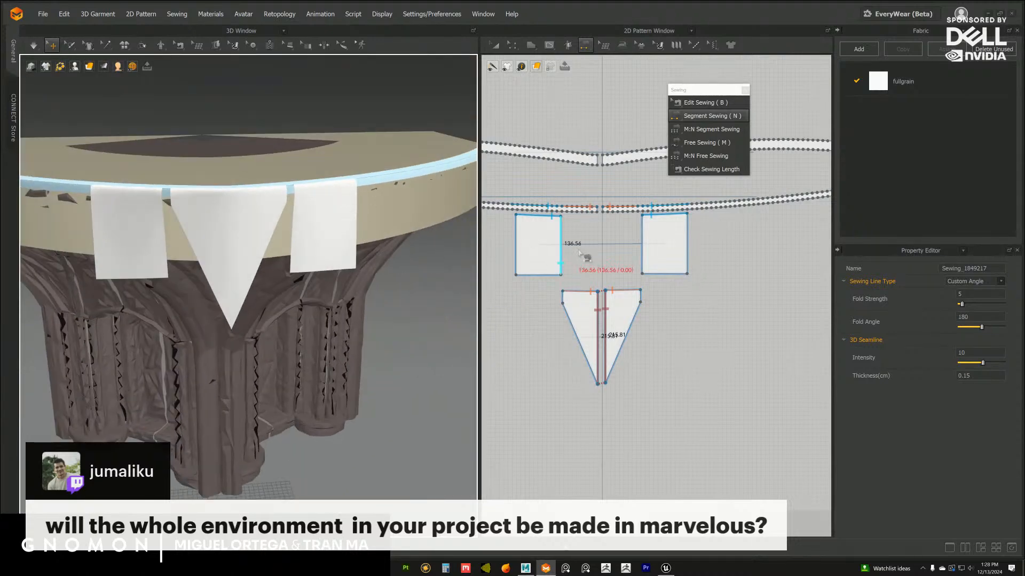
pyautogui.moveTo(580, 238); pyautogui.dragTo(563, 231, button='middle')
pyautogui.moveTo(299, 229); pyautogui.dragTo(283, 205, button='right')
pyautogui.scroll(3, 672, 329)
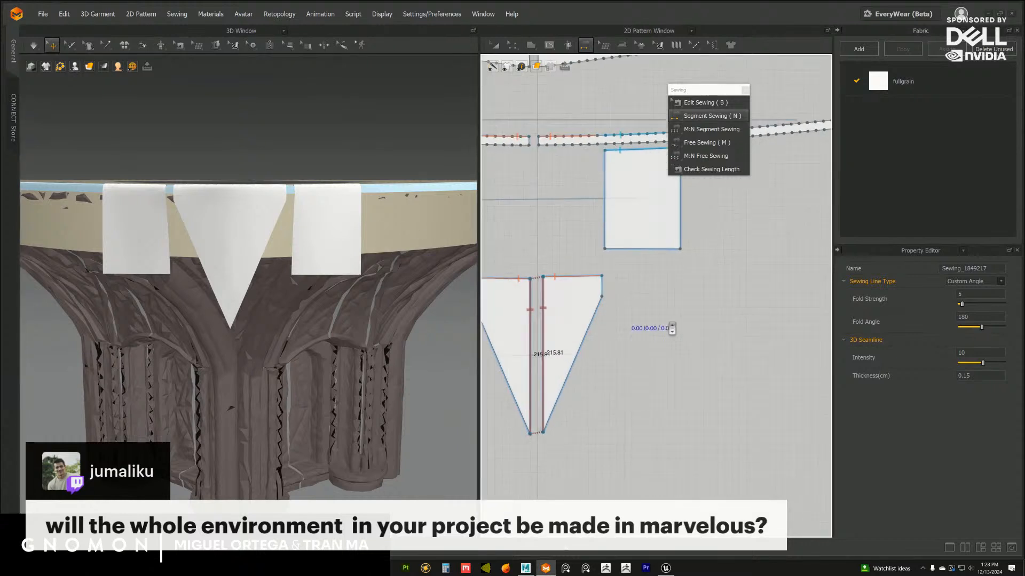
pyautogui.click(512, 46)
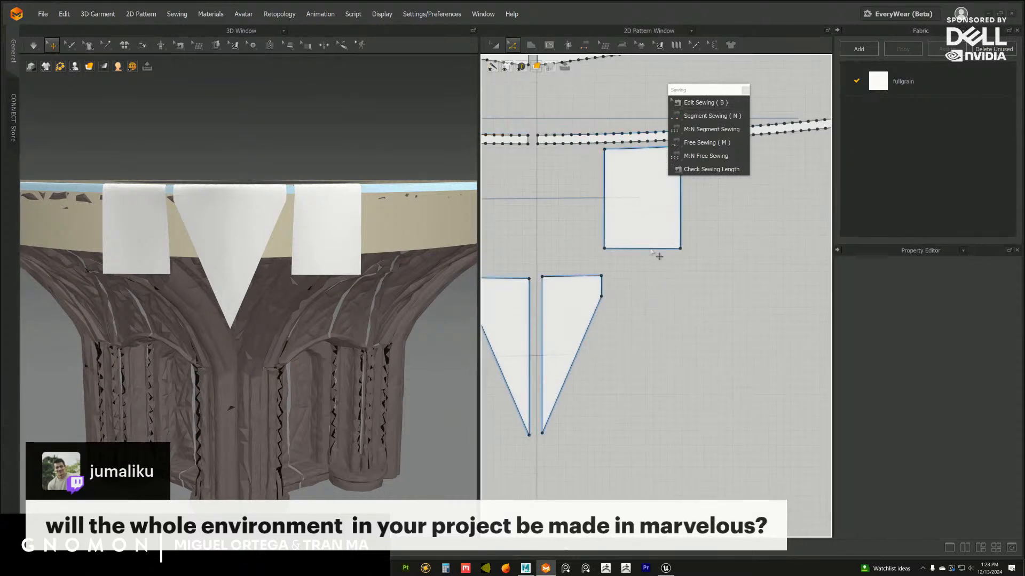
pyautogui.moveTo(592, 284); pyautogui.dragTo(602, 267, button='middle')
pyautogui.moveTo(640, 233); pyautogui.dragTo(642, 260)
pyautogui.moveTo(646, 296); pyautogui.dragTo(647, 300)
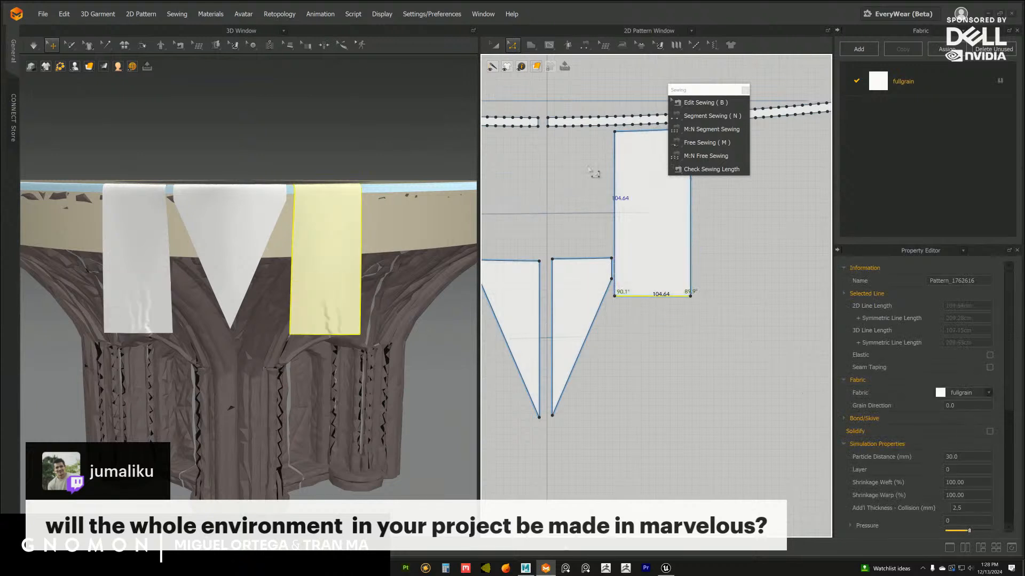
# Move the right-hand four-sided pattern outward in 2D, clear of the triangular pattern and slightly below the thin strip
pyautogui.moveTo(605, 257); pyautogui.dragTo(557, 273, button='middle')
pyautogui.moveTo(608, 220); pyautogui.dragTo(685, 236)
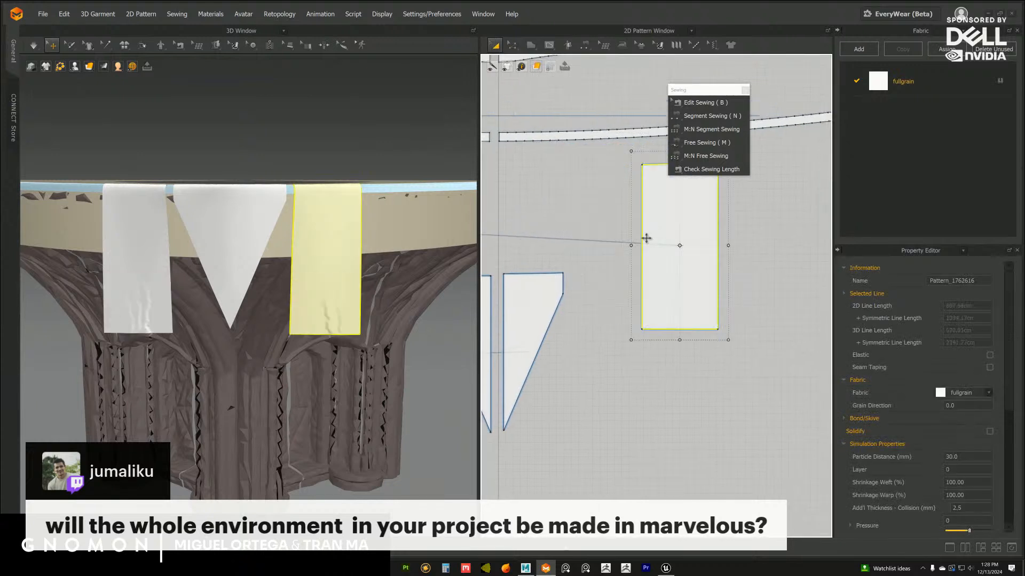
# Simulate the lengthened flaps, tug the central triangular flap in 3D, and check how all three hang on the capital
pyautogui.scroll(-3, 572, 203)
pyautogui.moveTo(573, 203); pyautogui.dragTo(715, 223, button='middle')
pyautogui.moveTo(555, 253); pyautogui.dragTo(547, 253)
pyautogui.moveTo(602, 277); pyautogui.dragTo(516, 281, button='middle')
pyautogui.moveTo(657, 251); pyautogui.dragTo(654, 241, button='middle')
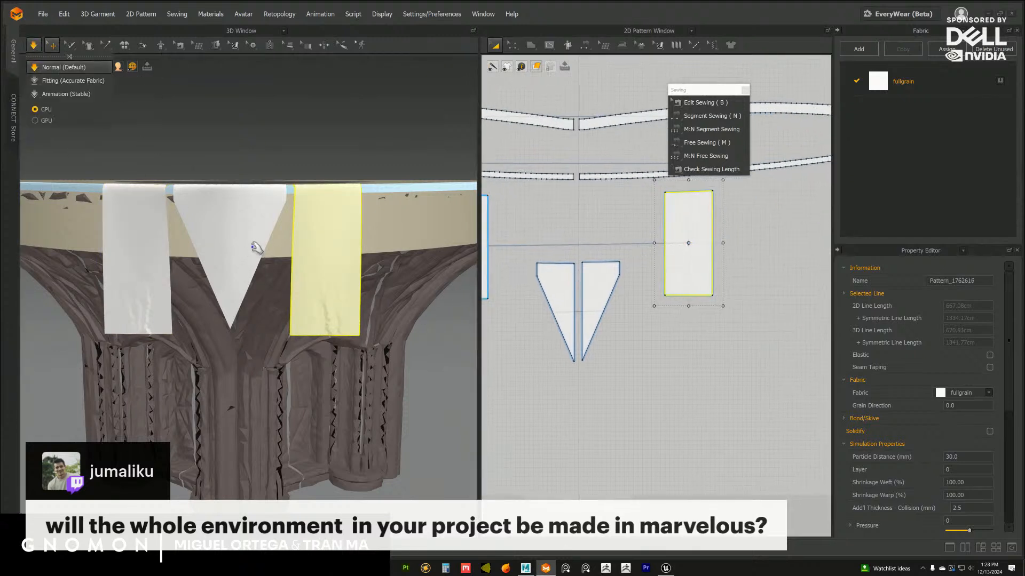
pyautogui.scroll(-5, 253, 305)
pyautogui.moveTo(253, 305); pyautogui.dragTo(278, 286, button='middle')
pyautogui.scroll(2, 288, 294)
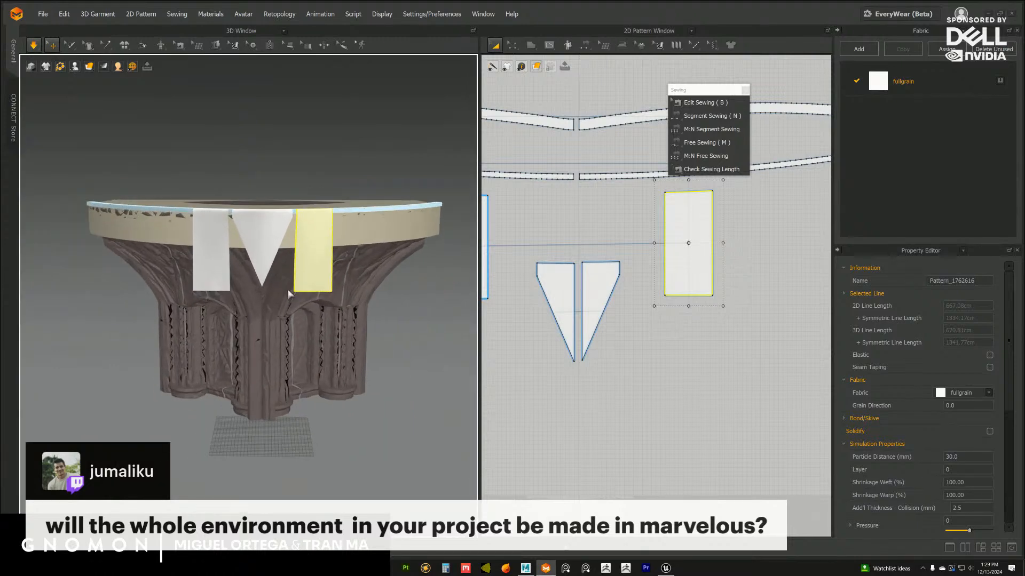
pyautogui.moveTo(290, 292); pyautogui.dragTo(264, 255, button='right')
pyautogui.scroll(-5, 283, 299)
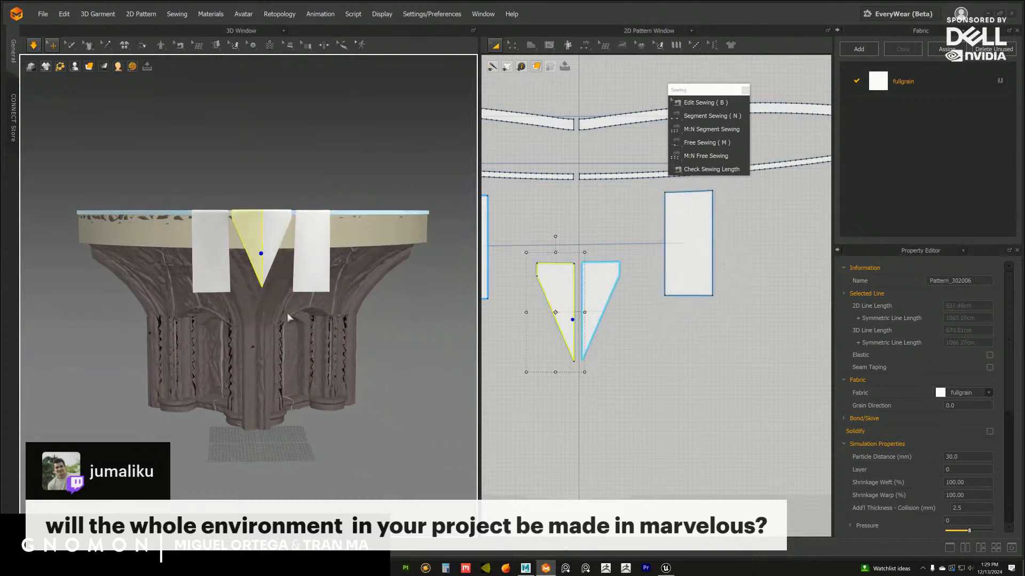
pyautogui.click(371, 339)
pyautogui.moveTo(370, 339); pyautogui.dragTo(359, 335, button='right')
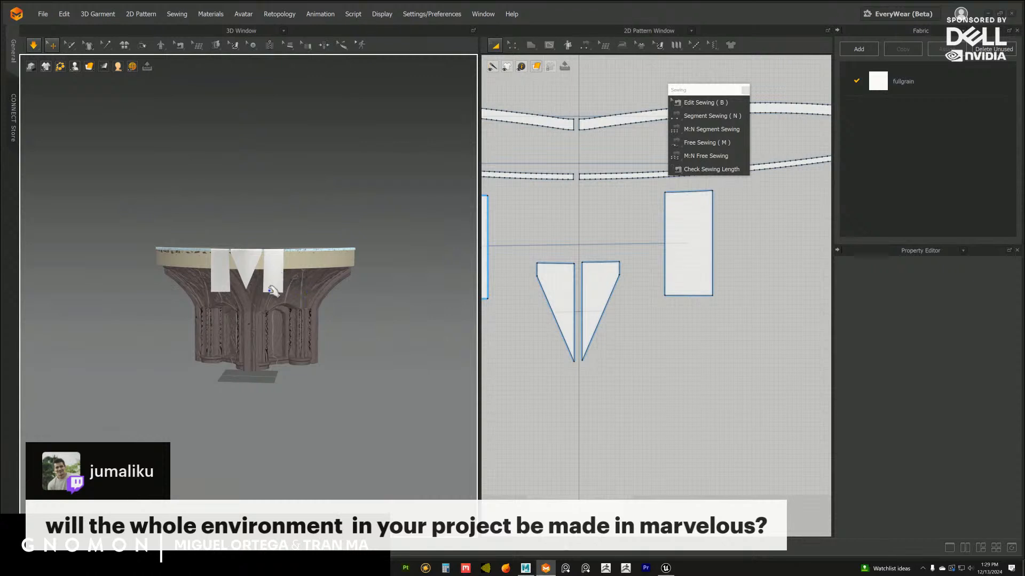
# Lengthen the right-hand four-sided pattern and raise its outer lower corner to give the linked flaps a slanted, pointed lower edge
pyautogui.scroll(3, 639, 287)
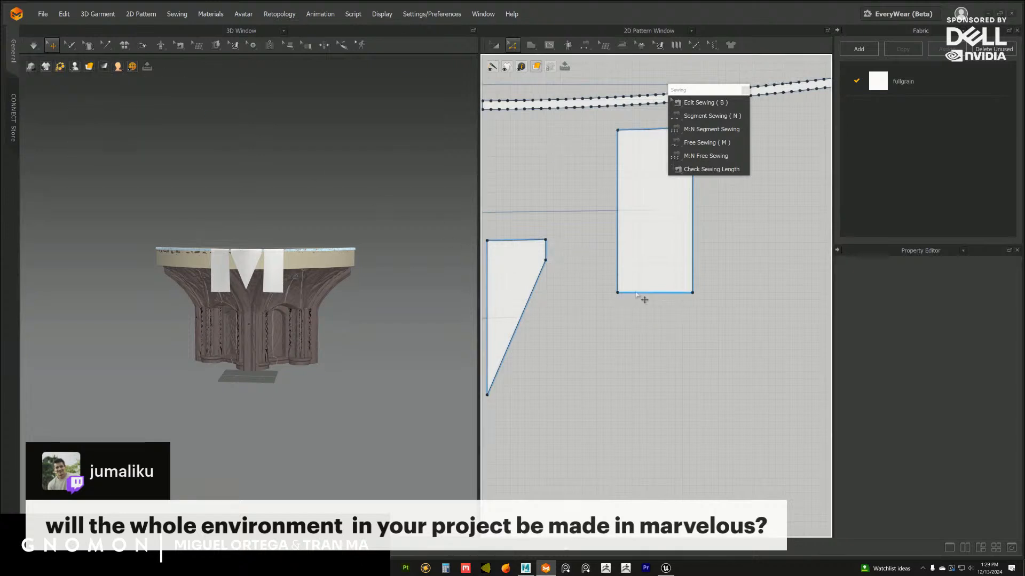
pyautogui.moveTo(646, 301); pyautogui.dragTo(648, 333)
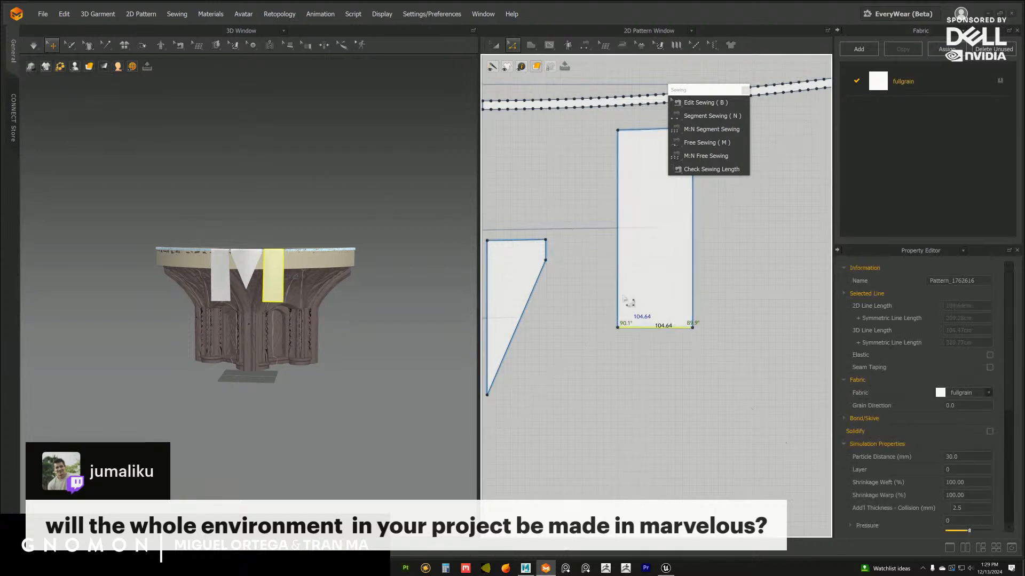
pyautogui.click(698, 338)
pyautogui.moveTo(686, 329); pyautogui.dragTo(686, 275)
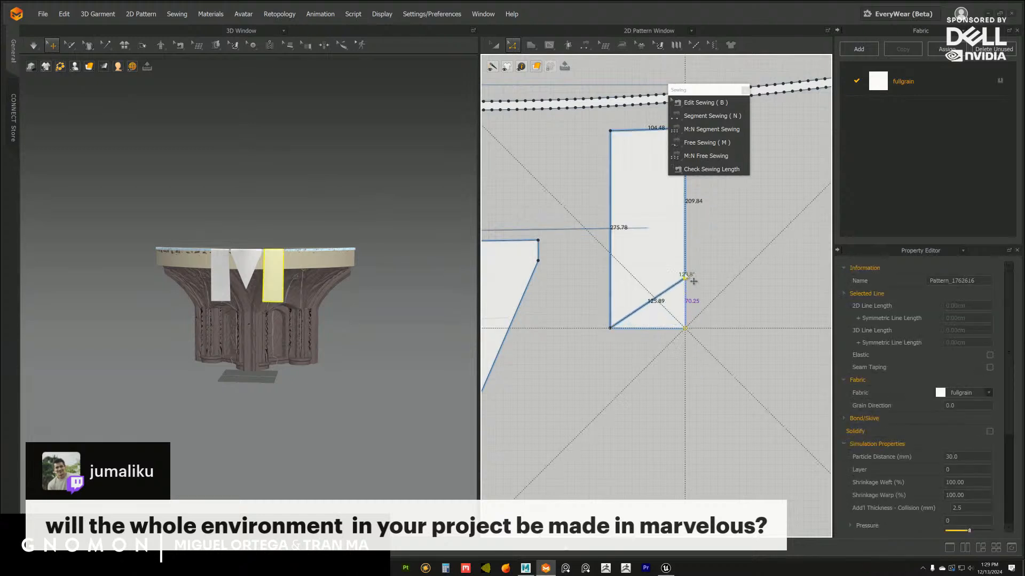
pyautogui.moveTo(689, 234); pyautogui.dragTo(689, 235)
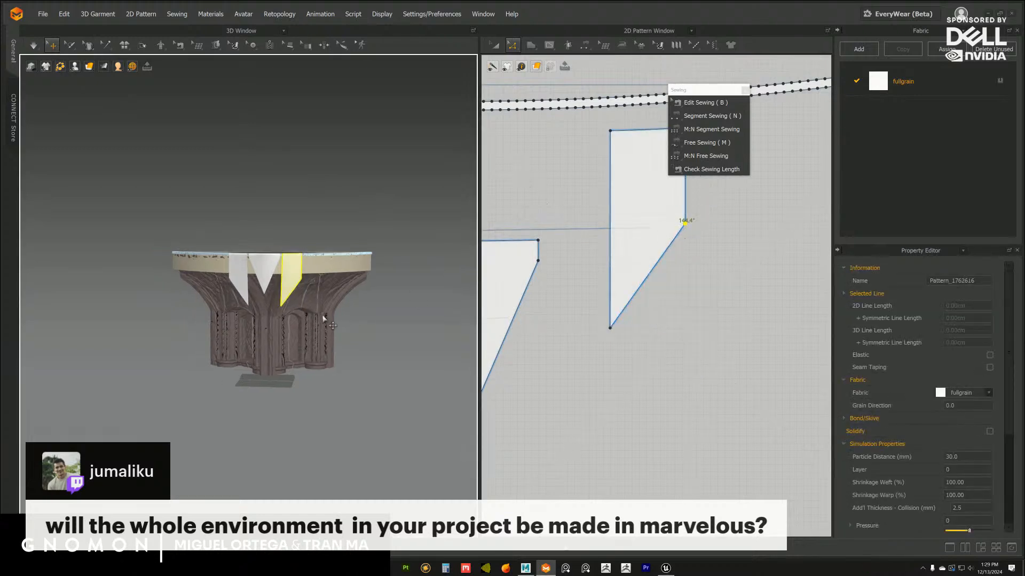
# Examine the slanted flaps beside the central triangle on the capital, close up and from a distance
pyautogui.scroll(3, 343, 332)
pyautogui.moveTo(342, 332); pyautogui.dragTo(326, 291, button='right')
pyautogui.scroll(10, 339, 315)
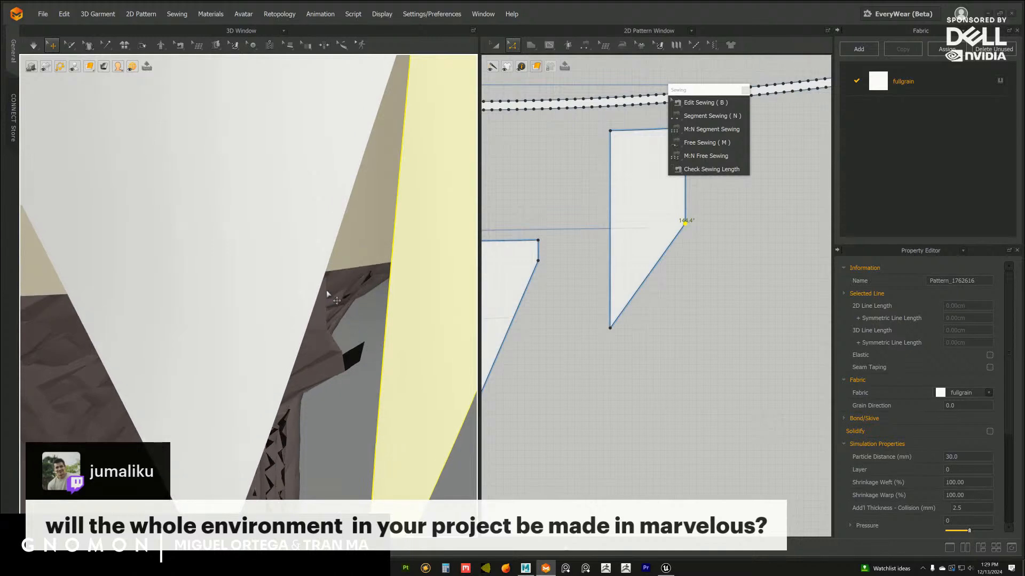
pyautogui.scroll(-5, 368, 365)
pyautogui.moveTo(336, 334); pyautogui.dragTo(334, 308, button='right')
pyautogui.moveTo(334, 308); pyautogui.dragTo(344, 315, button='middle')
pyautogui.moveTo(344, 315)
pyautogui.mouseDown(button='right')
pyautogui.moveTo(336, 298)
pyautogui.moveTo(337, 307)
pyautogui.mouseUp(button='right')
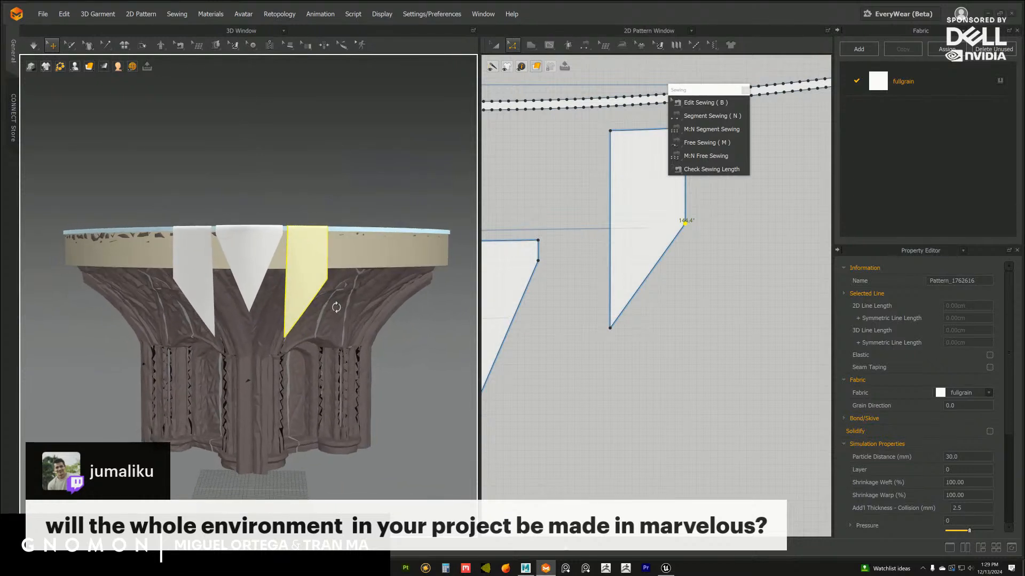
pyautogui.moveTo(242, 230); pyautogui.dragTo(256, 265, button='right')
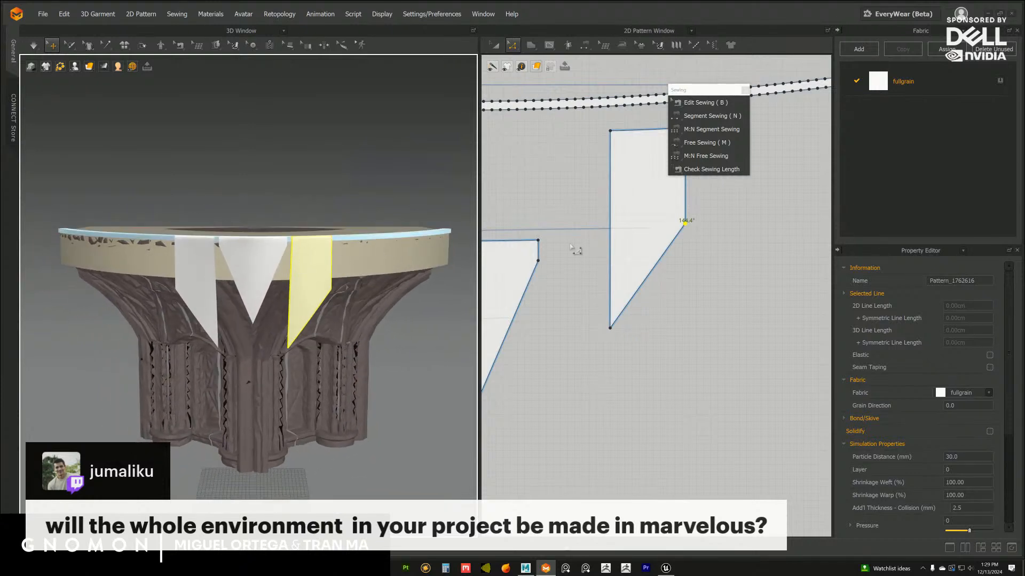
# Check where the right-hand flap is sewn on the thin strip and move its 2D pattern into line with that segment
pyautogui.moveTo(558, 202); pyautogui.dragTo(562, 285, button='middle')
pyautogui.scroll(3, 566, 287)
pyautogui.moveTo(572, 233); pyautogui.dragTo(573, 270, button='middle')
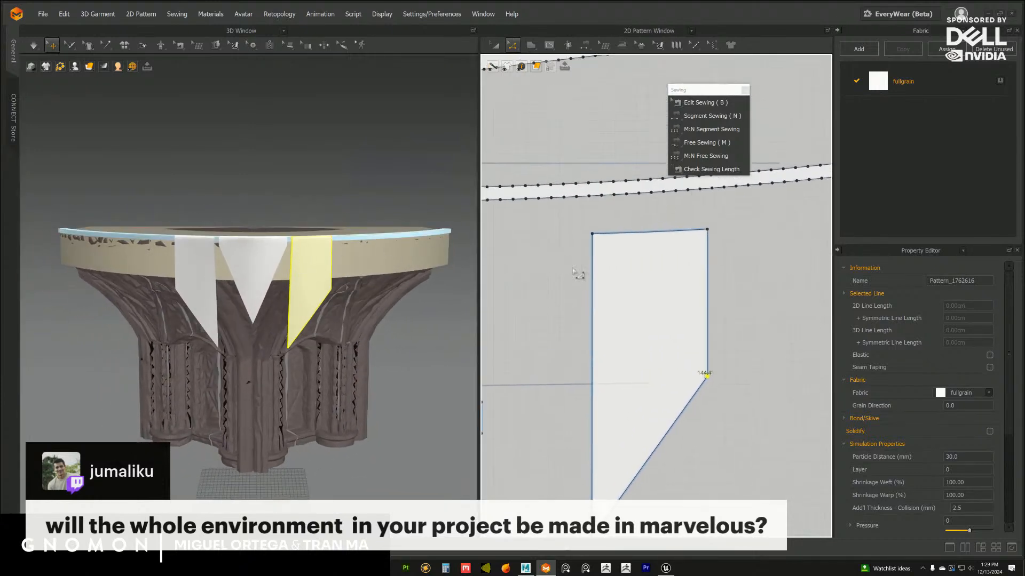
pyautogui.click(697, 104)
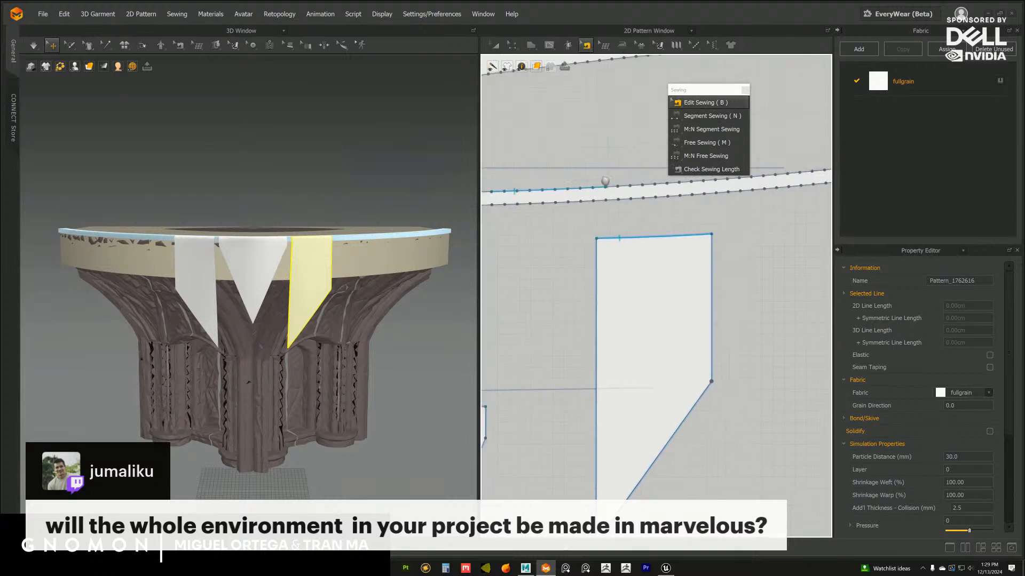
pyautogui.moveTo(582, 181); pyautogui.dragTo(648, 209, button='middle')
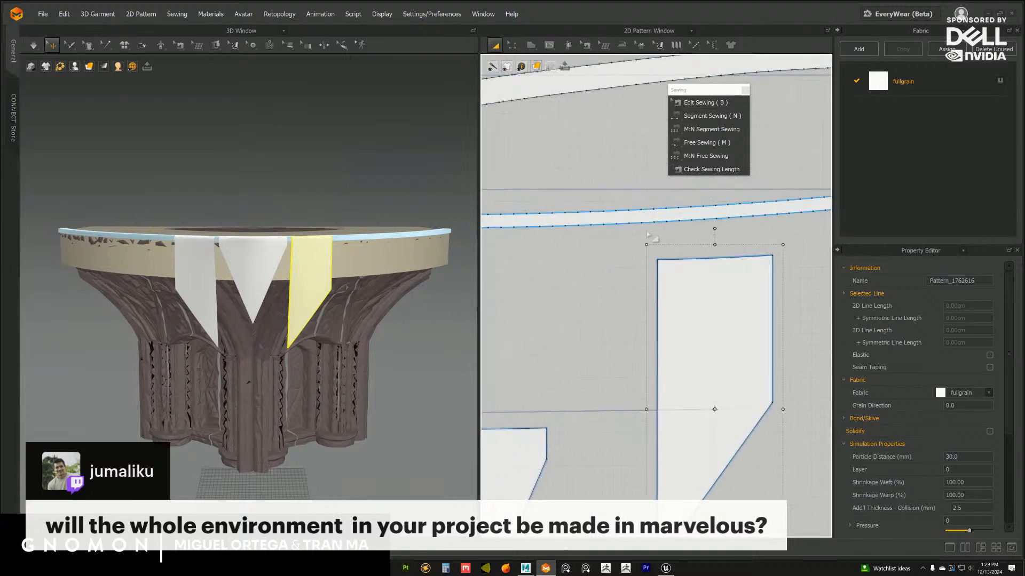
pyautogui.moveTo(589, 261); pyautogui.dragTo(565, 253)
pyautogui.scroll(5, 631, 307)
pyautogui.moveTo(575, 263); pyautogui.dragTo(640, 313, button='middle')
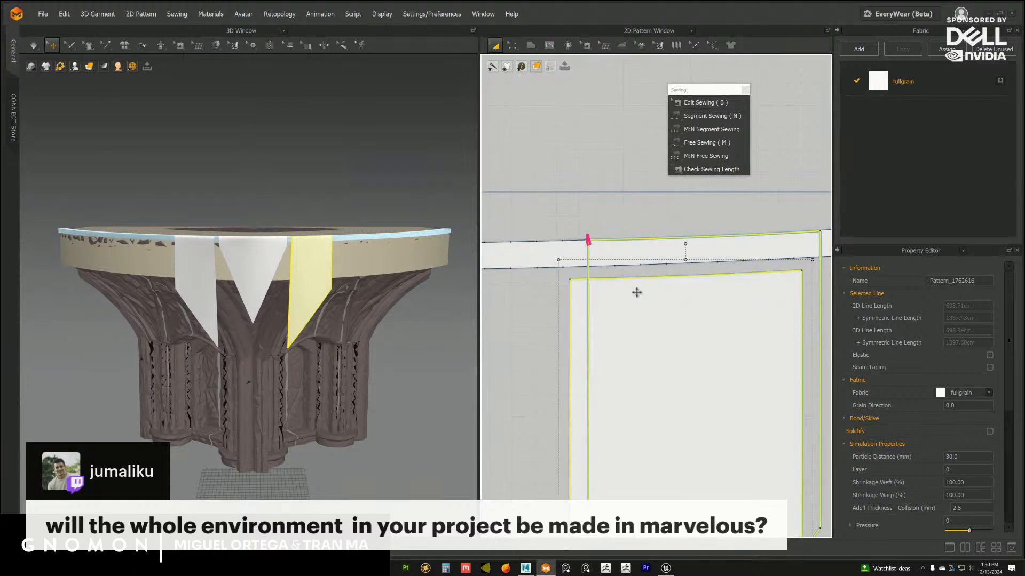
pyautogui.click(604, 210)
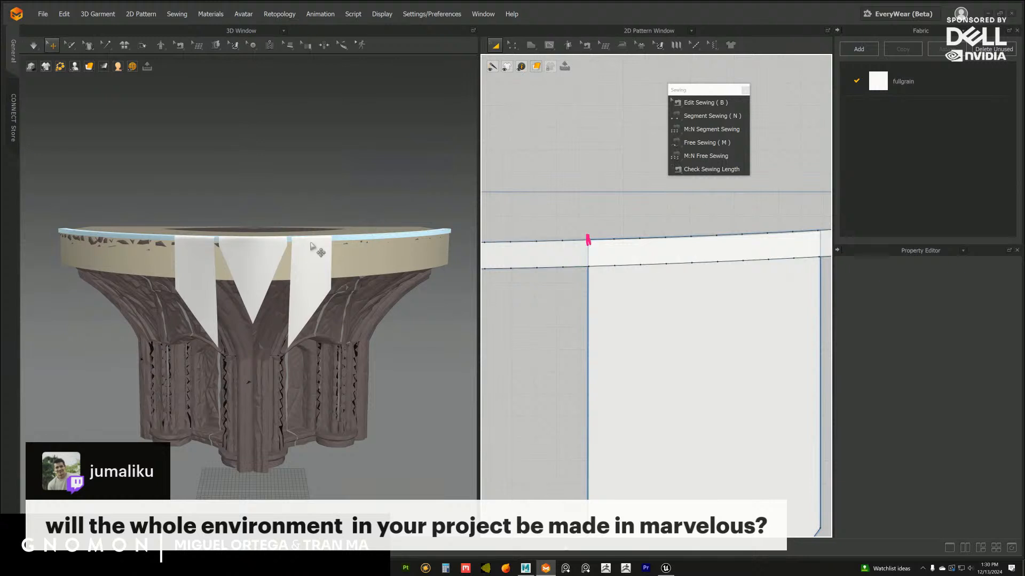
# Examine the hanging flaps, the gaps between them and the column beneath from several angles in 3D
pyautogui.moveTo(339, 295); pyautogui.dragTo(368, 300, button='right')
pyautogui.scroll(5, 376, 322)
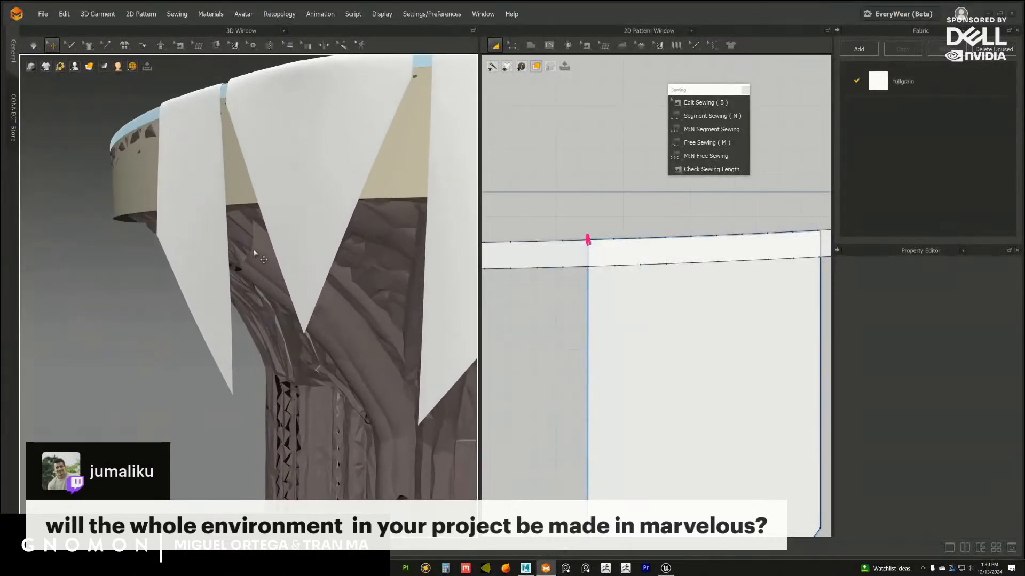
pyautogui.moveTo(258, 255); pyautogui.dragTo(338, 278, button='right')
pyautogui.scroll(-5, 368, 311)
pyautogui.scroll(8, 328, 296)
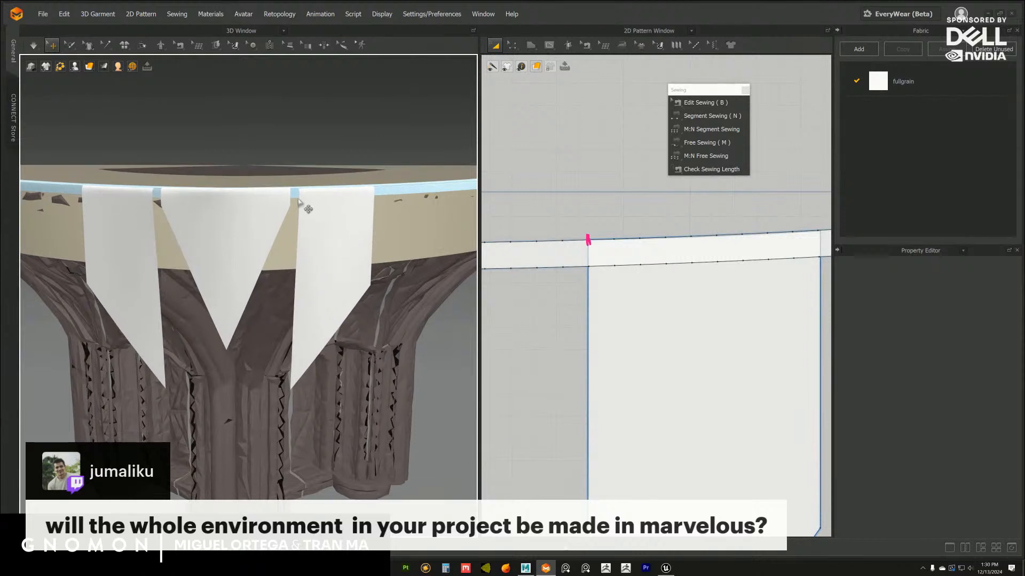
pyautogui.moveTo(308, 215); pyautogui.dragTo(361, 270, button='right')
pyautogui.scroll(-4, 342, 267)
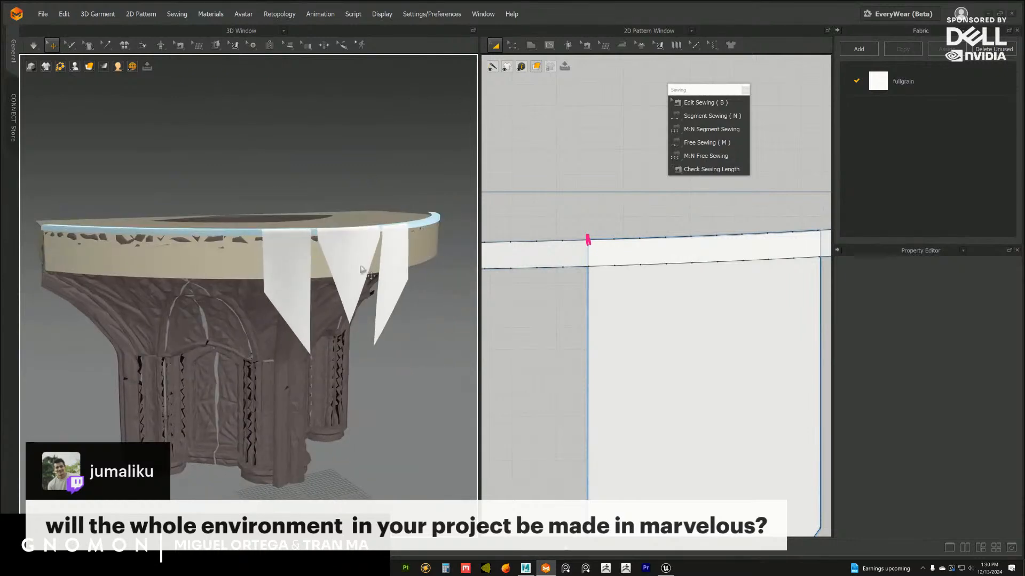
pyautogui.scroll(8, 361, 270)
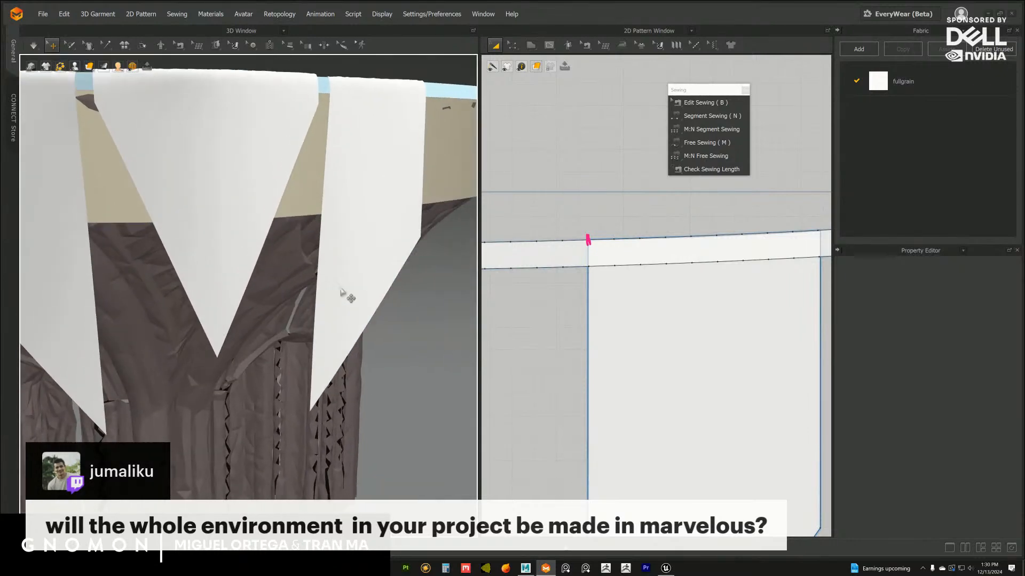
pyautogui.scroll(-12, 341, 294)
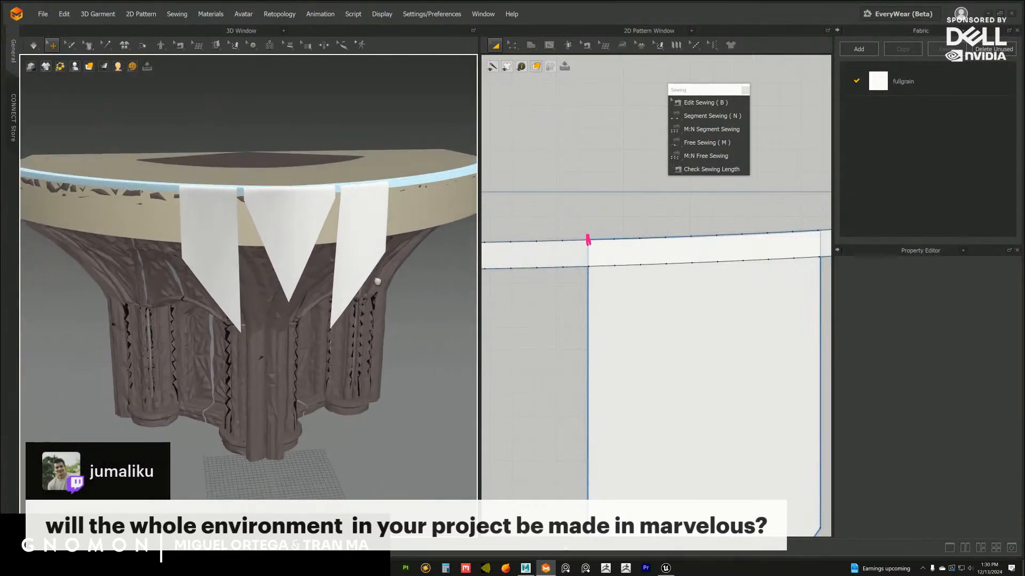
pyautogui.scroll(4, 377, 281)
pyautogui.moveTo(377, 281); pyautogui.dragTo(357, 243, button='right')
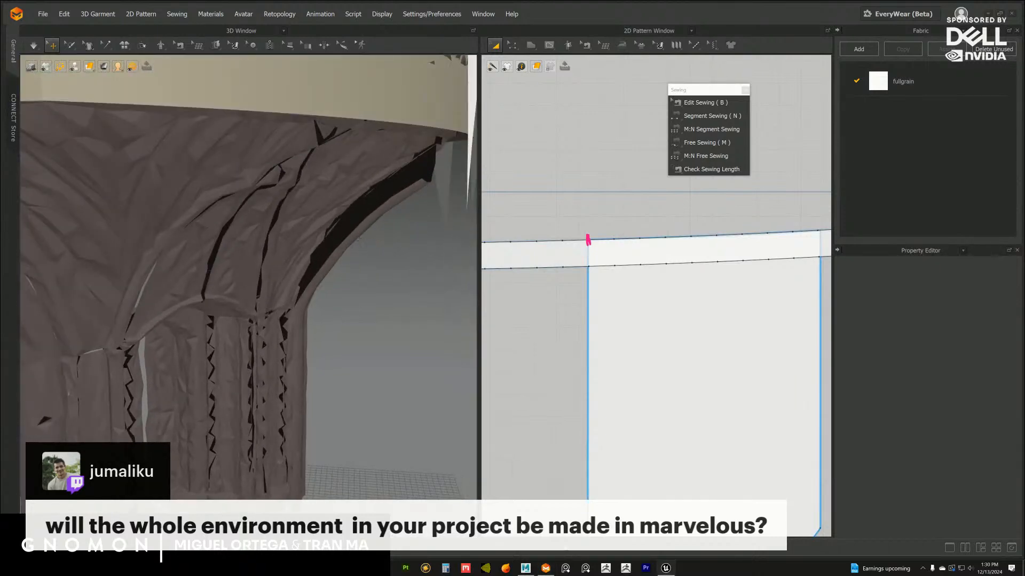
# Switch to Unreal Editor and look over the arches, columns and balcony of the stage interior
pyautogui.click(667, 569)
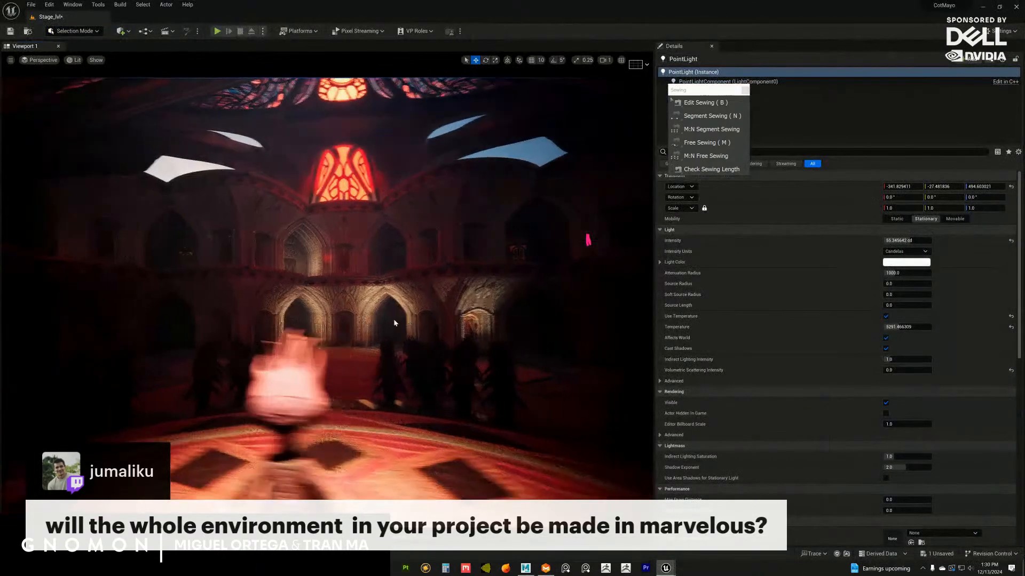
pyautogui.keyDown('alt'); pyautogui.moveTo(452, 353); pyautogui.dragTo(395, 329); pyautogui.keyUp('alt')
pyautogui.keyDown('alt'); pyautogui.moveTo(395, 330); pyautogui.dragTo(504, 392, button='right'); pyautogui.keyUp('alt')
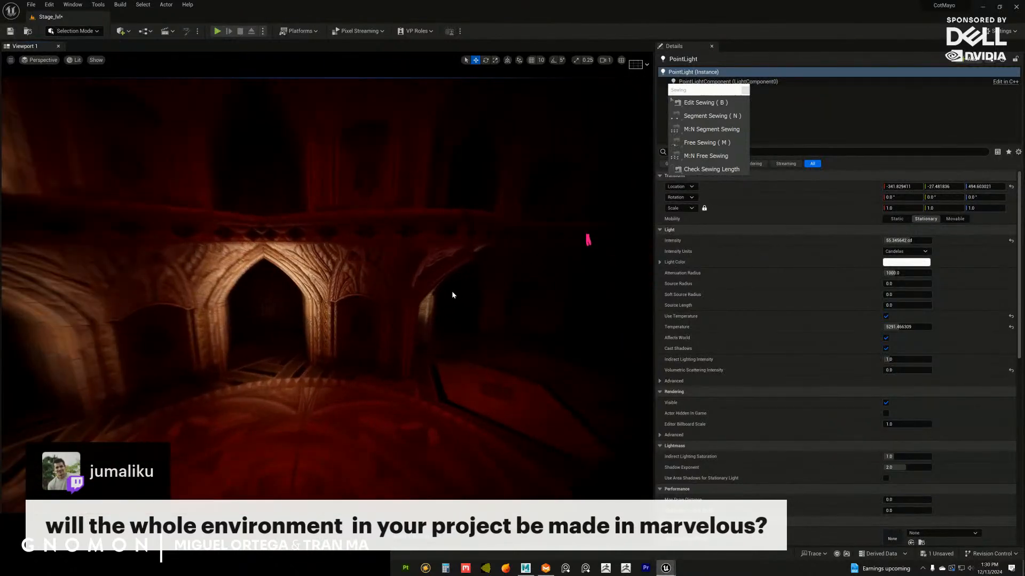
pyautogui.keyDown('alt'); pyautogui.moveTo(440, 287); pyautogui.dragTo(427, 299, button='right'); pyautogui.keyUp('alt')
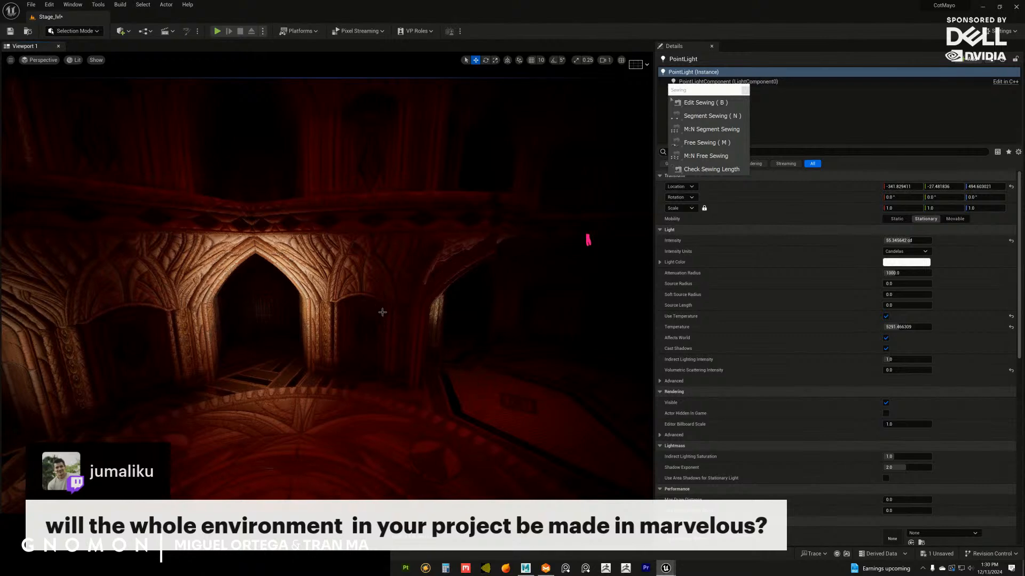
pyautogui.keyDown('alt'); pyautogui.moveTo(401, 322); pyautogui.dragTo(455, 360); pyautogui.keyUp('alt')
pyautogui.moveTo(456, 360)
pyautogui.keyDown('alt'); pyautogui.mouseDown(button='right')
pyautogui.moveTo(408, 351)
pyautogui.moveTo(357, 320)
pyautogui.mouseUp(button='right'); pyautogui.keyUp('alt')
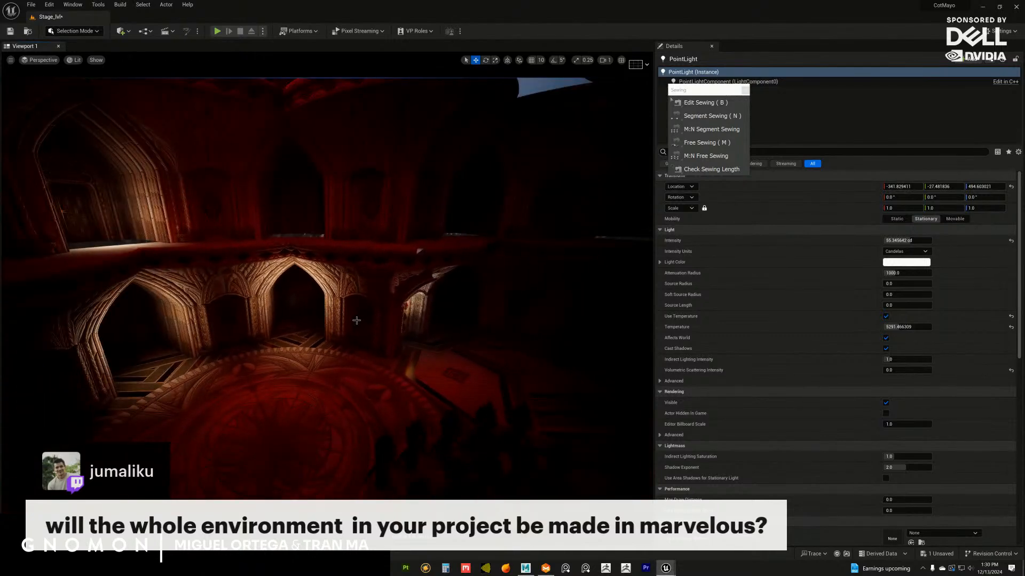
# Move the point light above the circular floor to Y about 288.8 and inspect the column capital's stitched details under it
pyautogui.click(289, 300)
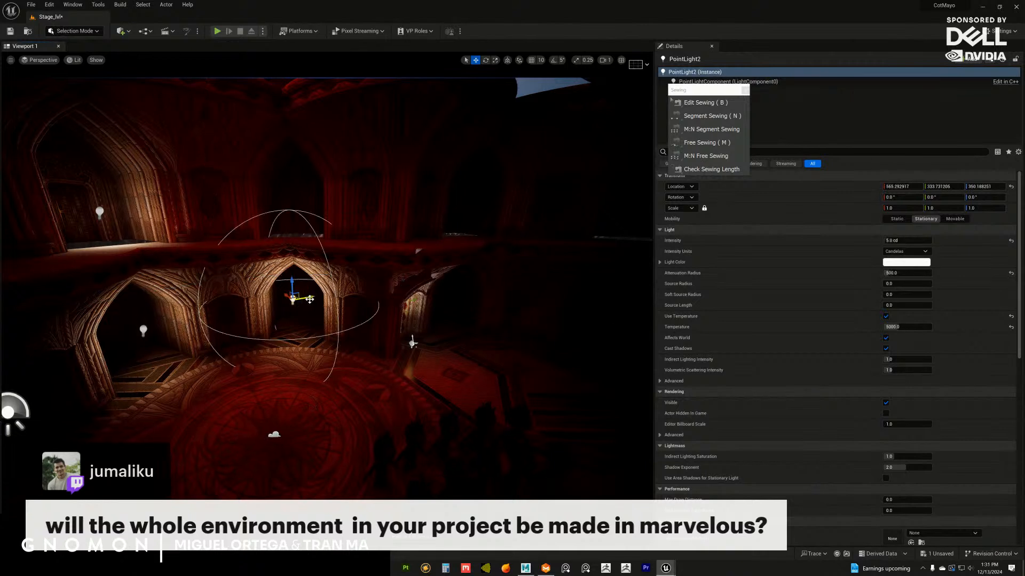
pyautogui.keyDown('alt'); pyautogui.moveTo(288, 317); pyautogui.dragTo(311, 320); pyautogui.keyUp('alt')
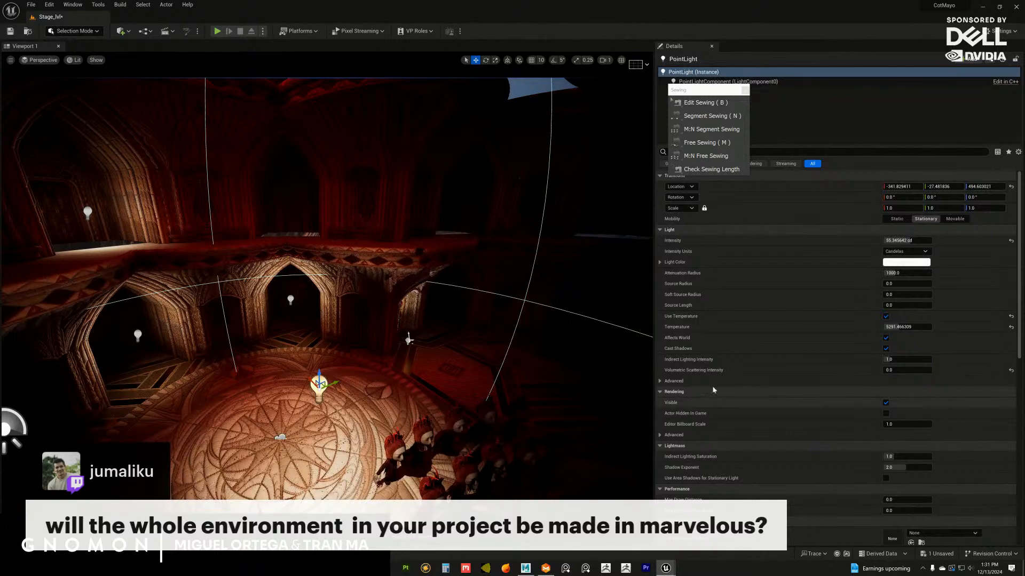
pyautogui.moveTo(352, 376); pyautogui.dragTo(431, 340)
pyautogui.keyDown('alt'); pyautogui.moveTo(440, 378); pyautogui.dragTo(405, 363); pyautogui.keyUp('alt')
pyautogui.keyDown('alt'); pyautogui.moveTo(422, 378); pyautogui.dragTo(441, 377, button='right'); pyautogui.keyUp('alt')
pyautogui.keyDown('alt'); pyautogui.moveTo(442, 377); pyautogui.dragTo(486, 367); pyautogui.keyUp('alt')
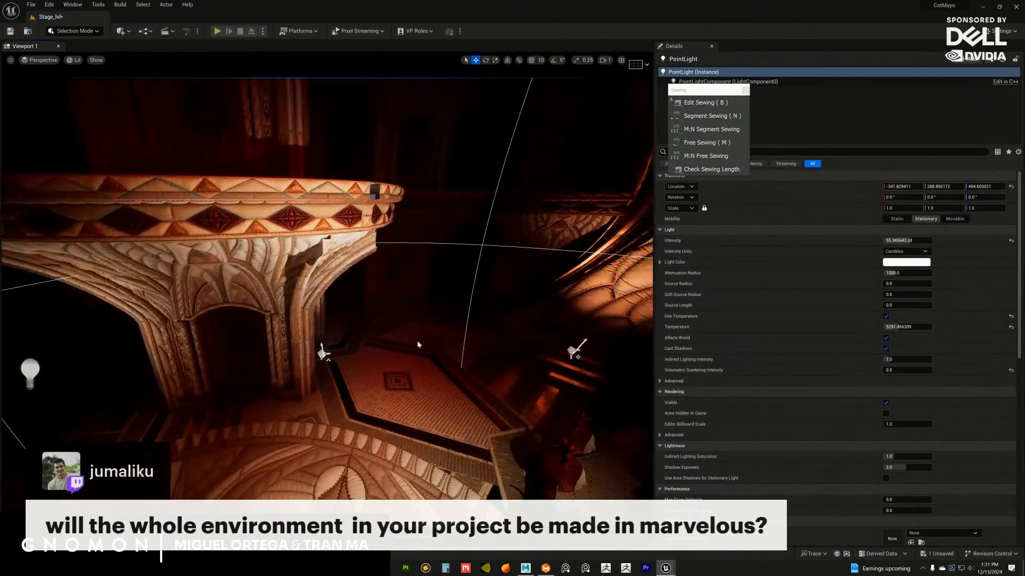
pyautogui.moveTo(418, 345)
pyautogui.keyDown('alt'); pyautogui.mouseDown(button='right')
pyautogui.moveTo(406, 357)
pyautogui.moveTo(415, 355)
pyautogui.mouseUp(button='right'); pyautogui.keyUp('alt')
pyautogui.keyDown('alt'); pyautogui.moveTo(416, 356); pyautogui.dragTo(400, 337); pyautogui.keyUp('alt')
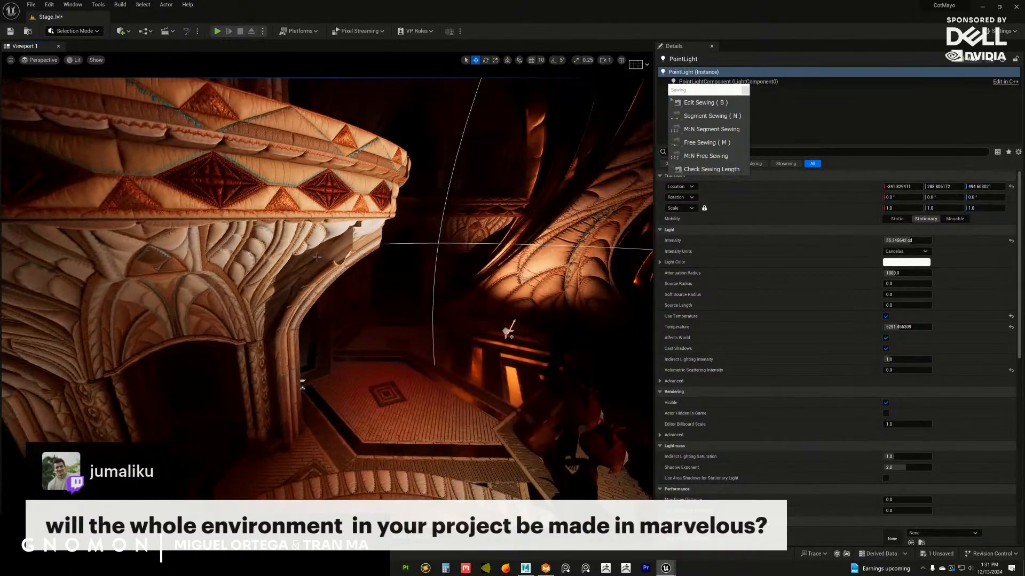
pyautogui.keyDown('alt'); pyautogui.moveTo(316, 256); pyautogui.dragTo(368, 291); pyautogui.keyUp('alt')
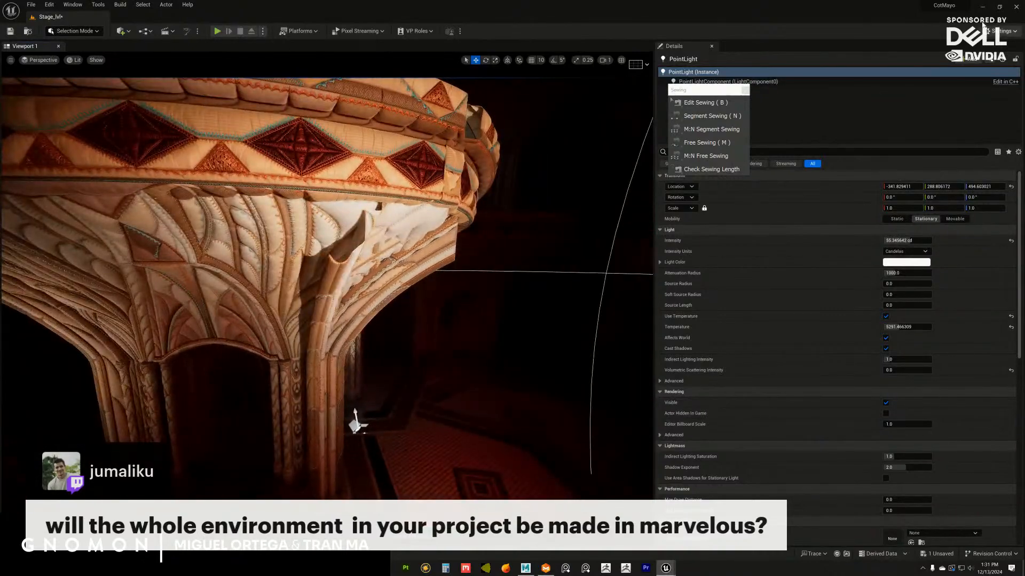
# Switch back to Marvelous Designer and review the flaps on the whole capital and their pattern layout in 2D
pyautogui.hotkey('alt', 'Tab')
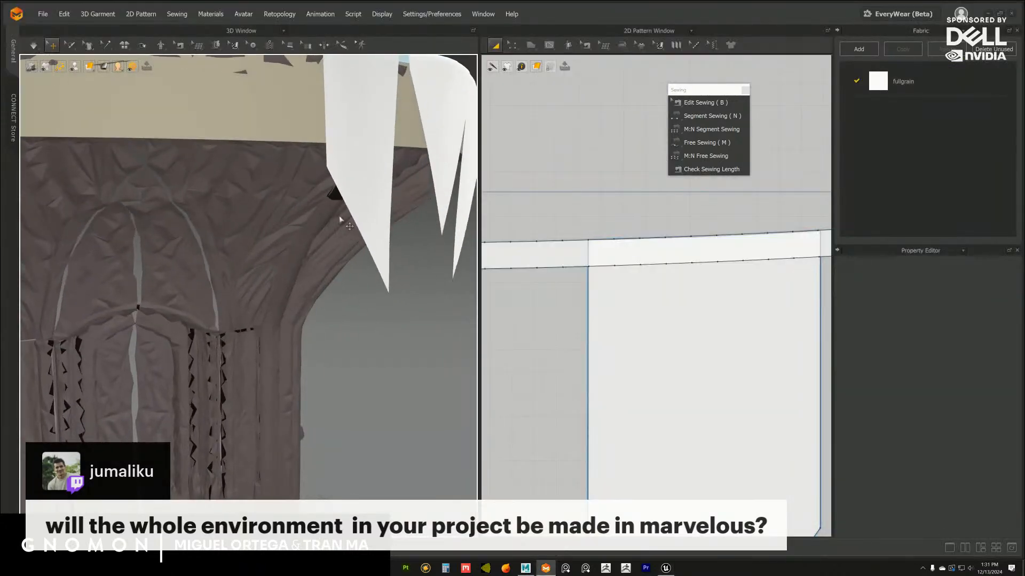
pyautogui.scroll(-8, 376, 210)
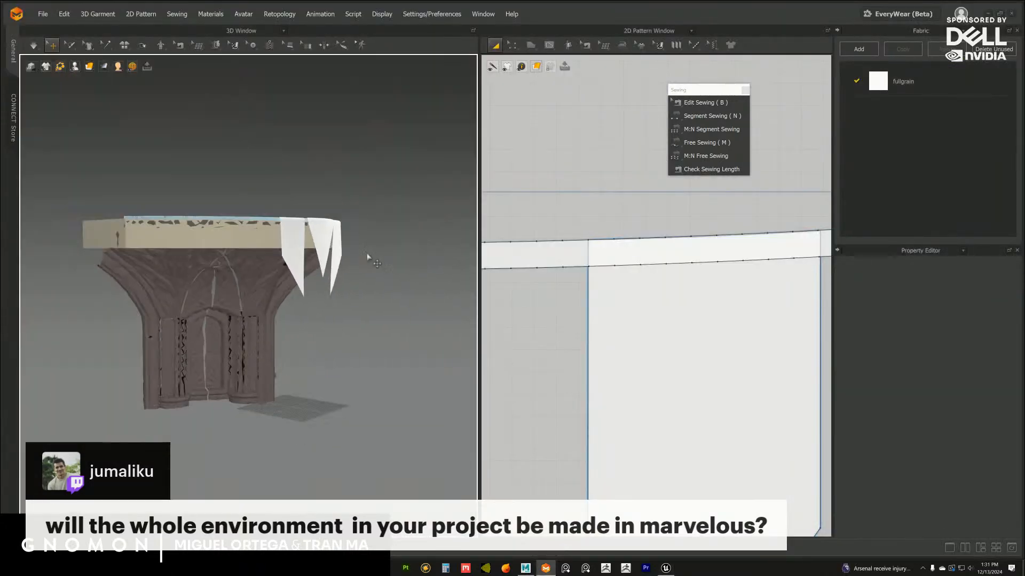
pyautogui.moveTo(377, 209); pyautogui.dragTo(322, 253, button='right')
pyautogui.scroll(-3, 350, 261)
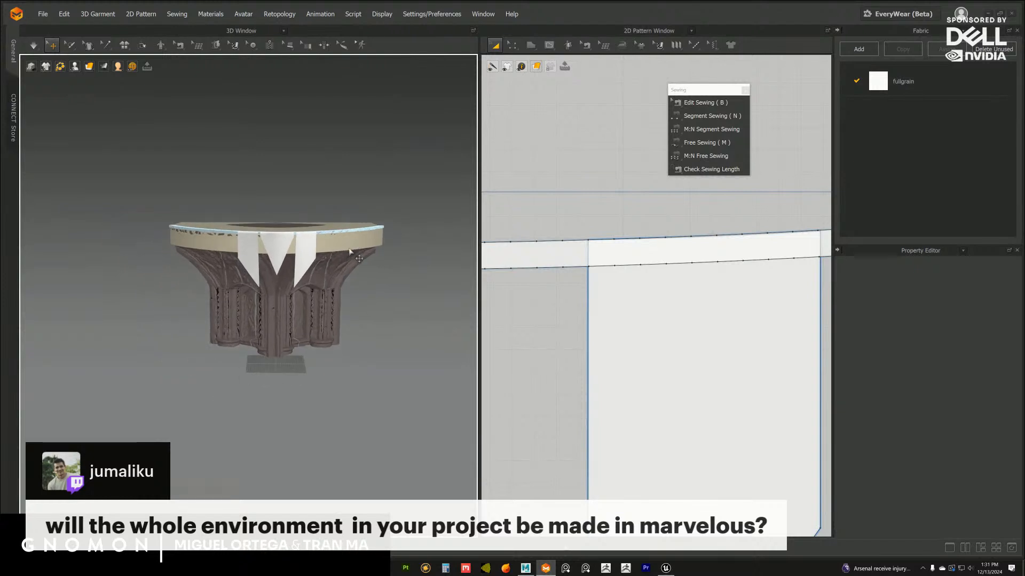
pyautogui.moveTo(347, 254); pyautogui.dragTo(342, 240, button='right')
pyautogui.scroll(-6, 539, 227)
pyautogui.scroll(-3, 553, 211)
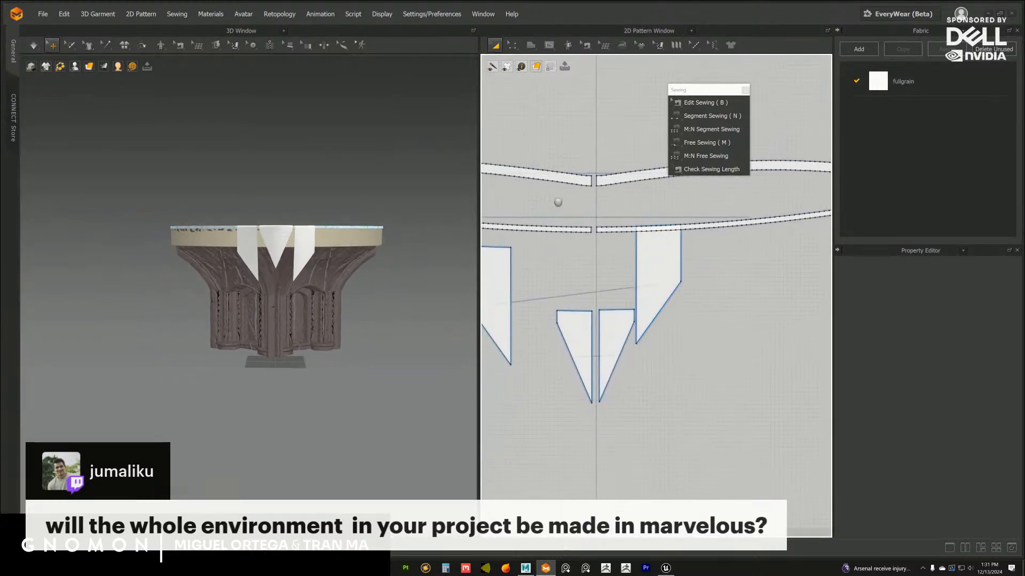
# Move one side flap pattern in 2D to bring it level with its mirrored counterpart
pyautogui.click(658, 245)
pyautogui.scroll(-3, 644, 322)
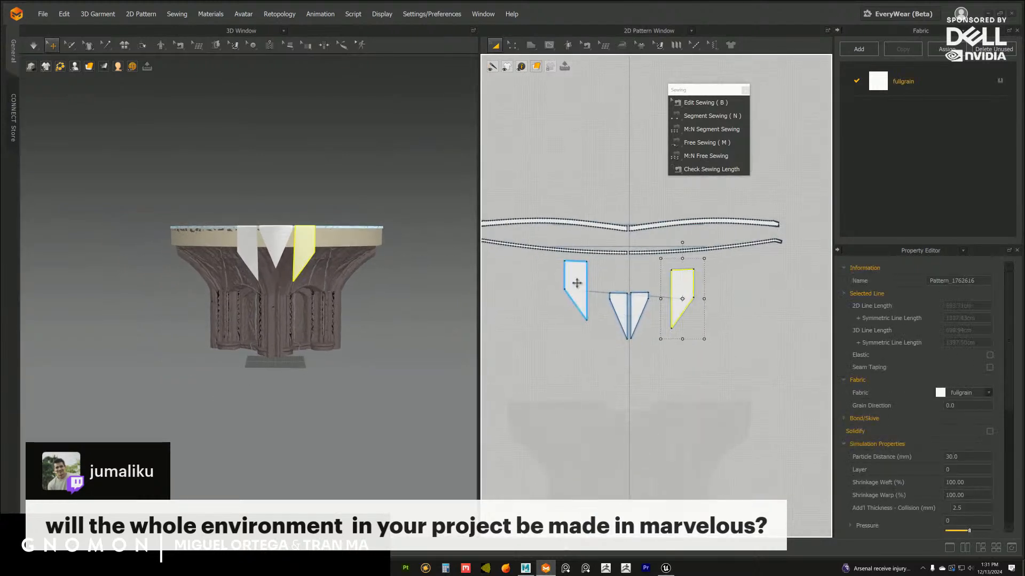
pyautogui.moveTo(576, 279); pyautogui.dragTo(587, 292)
pyautogui.click(678, 293)
pyautogui.scroll(-3, 566, 181)
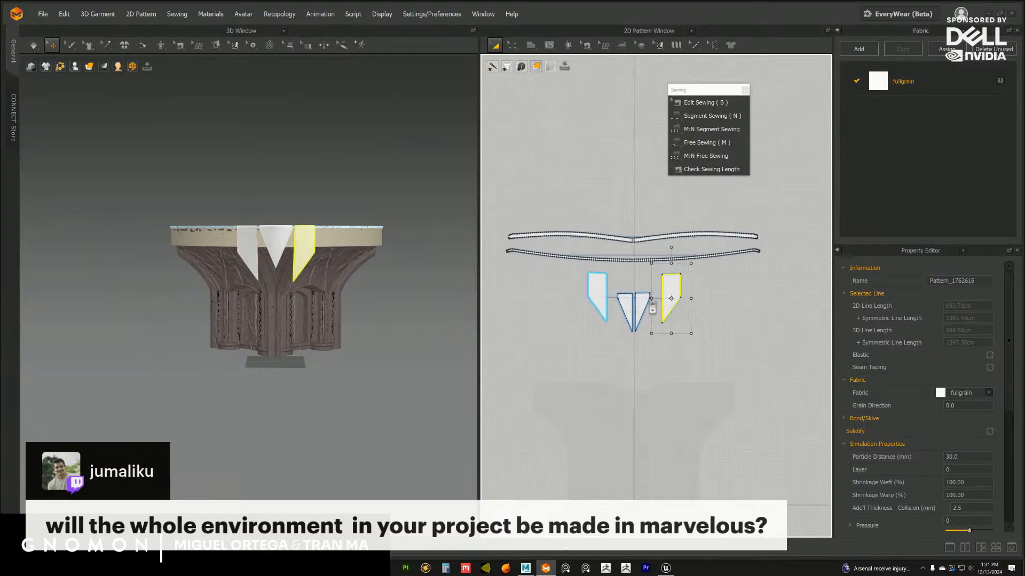
# Try to move all flap and trim strip patterns down together over the capital silhouette in 2D
pyautogui.moveTo(709, 337); pyautogui.dragTo(545, 247)
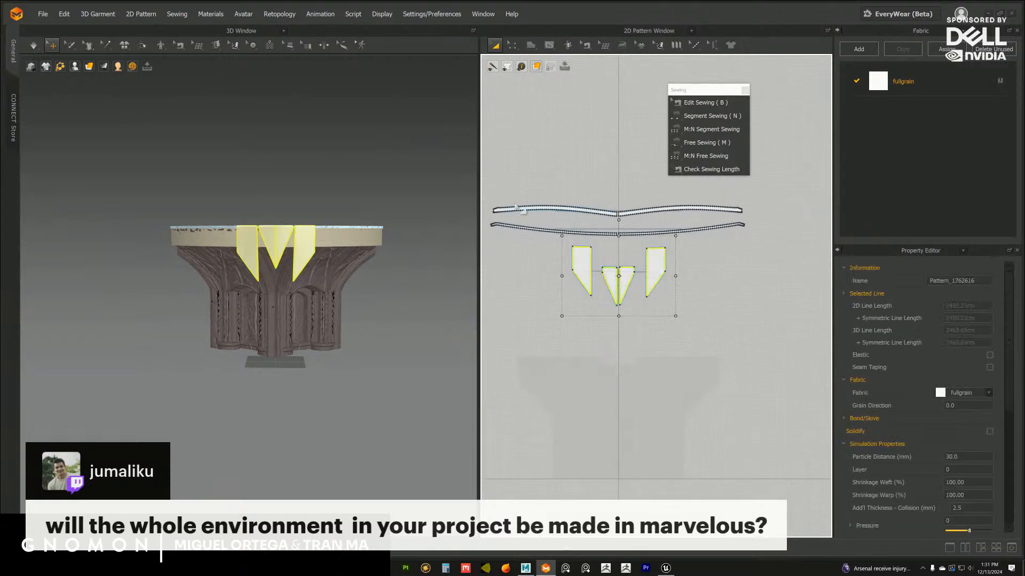
pyautogui.moveTo(490, 174); pyautogui.dragTo(830, 382)
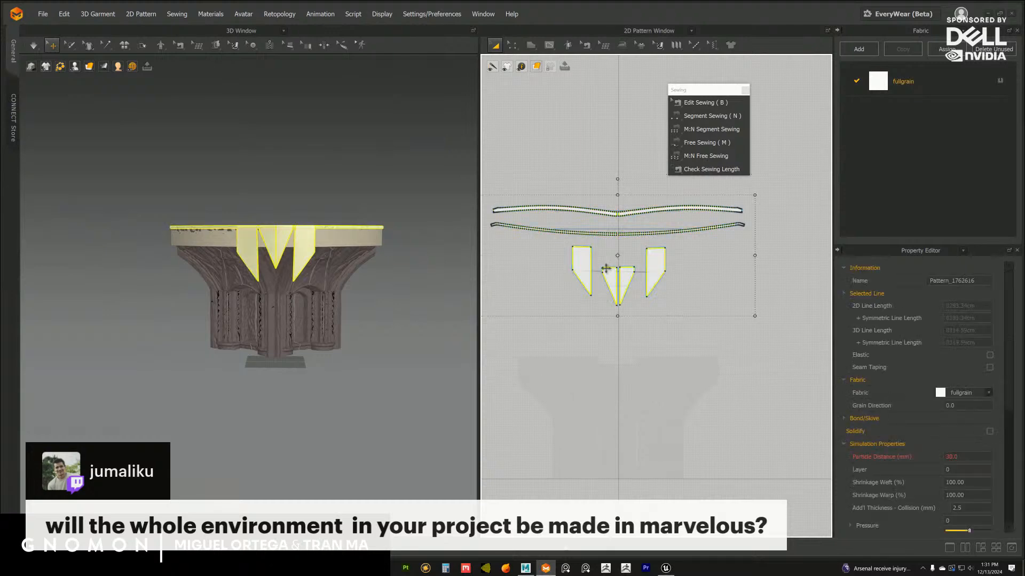
pyautogui.keyDown('shift'); pyautogui.moveTo(612, 281); pyautogui.dragTo(614, 330); pyautogui.keyUp('shift')
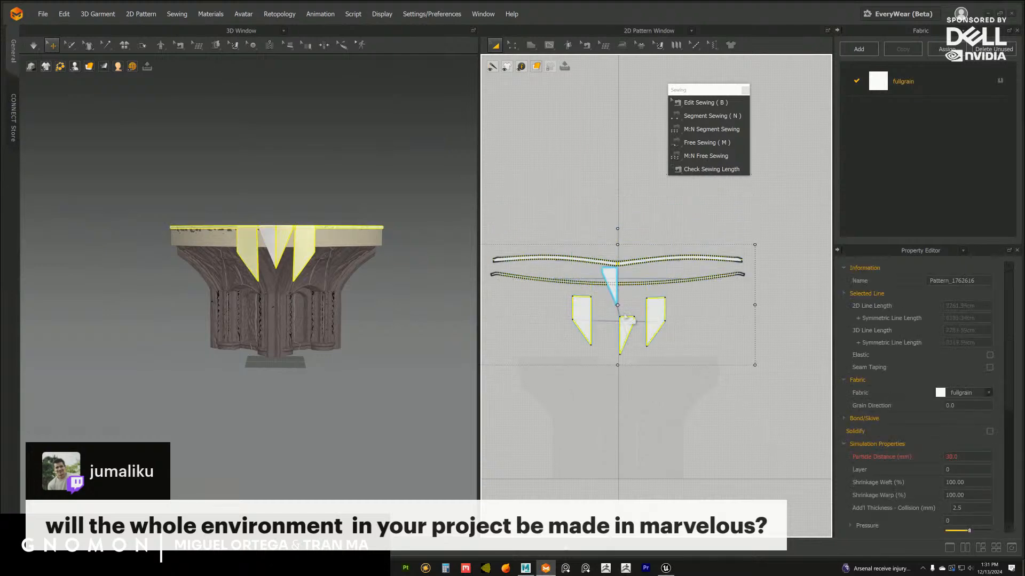
pyautogui.hotkey('ctrl', 'z')
# Select all the flap and trim strip patterns and move them down together onto the top of the capital silhouette
pyautogui.click(627, 285)
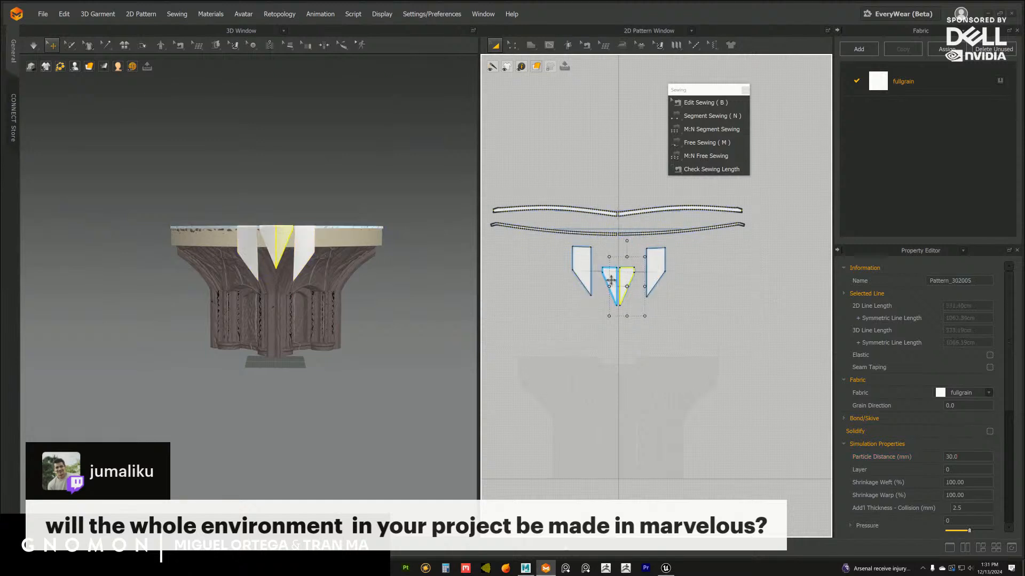
pyautogui.keyDown('shift'); pyautogui.click(656, 272); pyautogui.keyUp('shift')
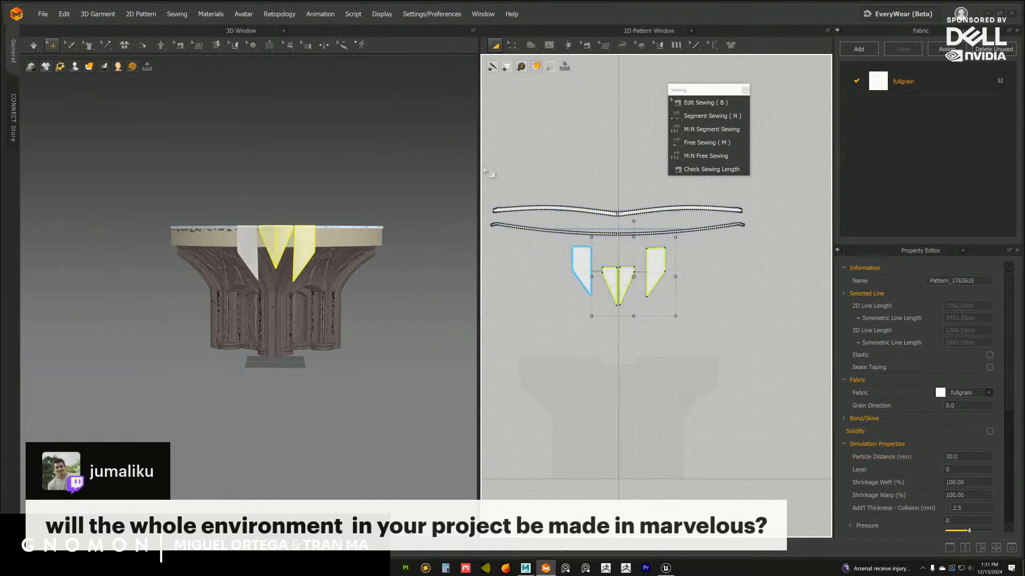
pyautogui.moveTo(487, 168); pyautogui.dragTo(811, 390)
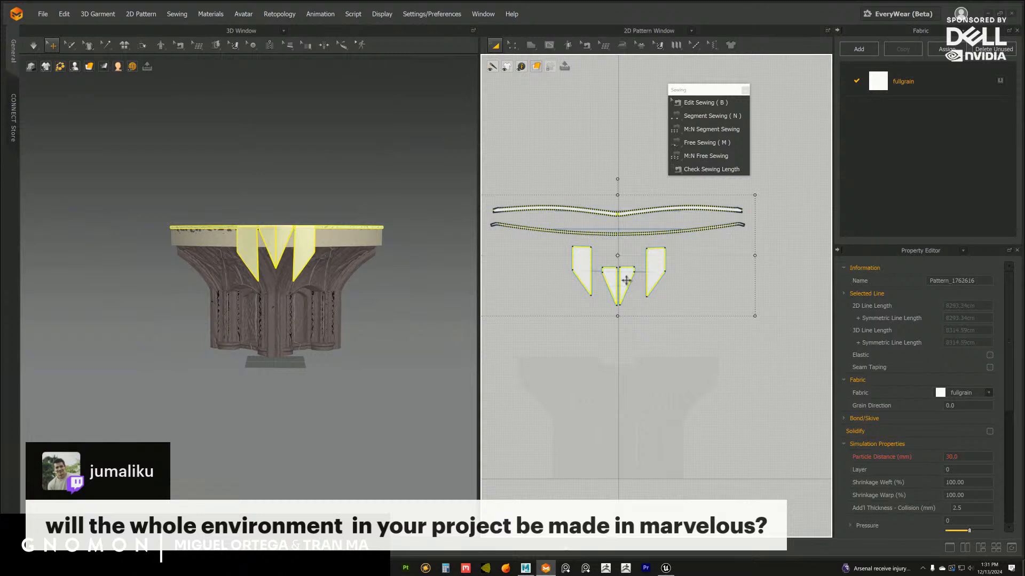
pyautogui.moveTo(626, 280); pyautogui.dragTo(645, 350)
pyautogui.click(775, 361)
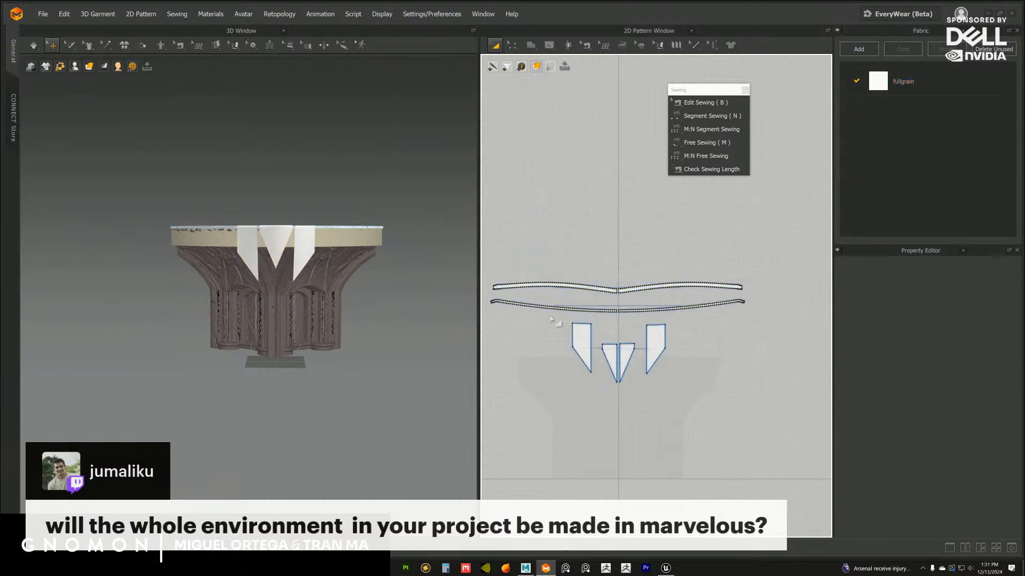
# Examine the hanging flaps against the capital in 3D, up close and from a distance
pyautogui.scroll(4, 367, 265)
pyautogui.moveTo(368, 265); pyautogui.dragTo(361, 319, button='right')
pyautogui.scroll(3, 336, 292)
pyautogui.click(324, 264)
pyautogui.scroll(3, 336, 293)
pyautogui.scroll(-5, 361, 318)
pyautogui.click(329, 228)
pyautogui.moveTo(329, 228); pyautogui.dragTo(361, 213, button='middle')
pyautogui.moveTo(361, 213); pyautogui.dragTo(357, 220, button='right')
# Reposition the side flap pattern in 2D beside the centre flaps, with its top edge level with theirs
pyautogui.moveTo(656, 379); pyautogui.dragTo(656, 322, button='middle')
pyautogui.scroll(3, 656, 323)
pyautogui.scroll(1, 657, 322)
pyautogui.moveTo(649, 264); pyautogui.dragTo(639, 295)
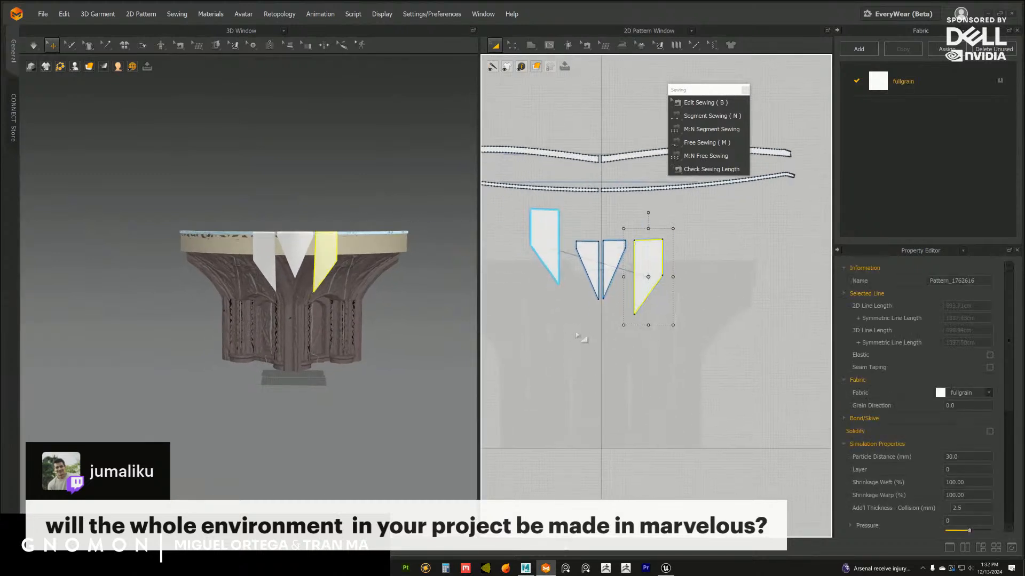
pyautogui.scroll(4, 617, 372)
# Switch to editing pattern points and pull the side flap's lower tip downward to lengthen the flap
pyautogui.press('b')
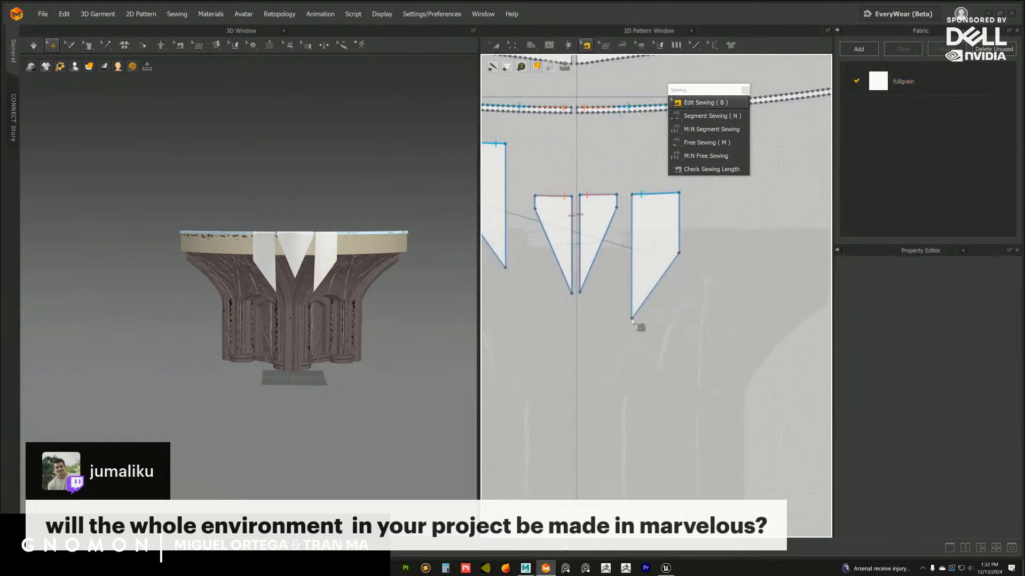
pyautogui.press('z')
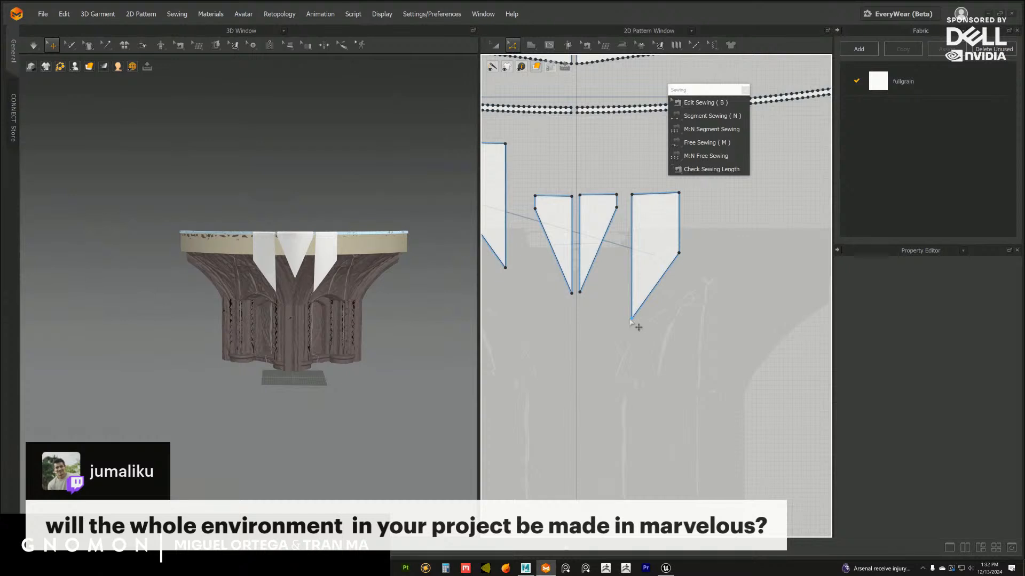
pyautogui.moveTo(631, 319); pyautogui.dragTo(632, 342)
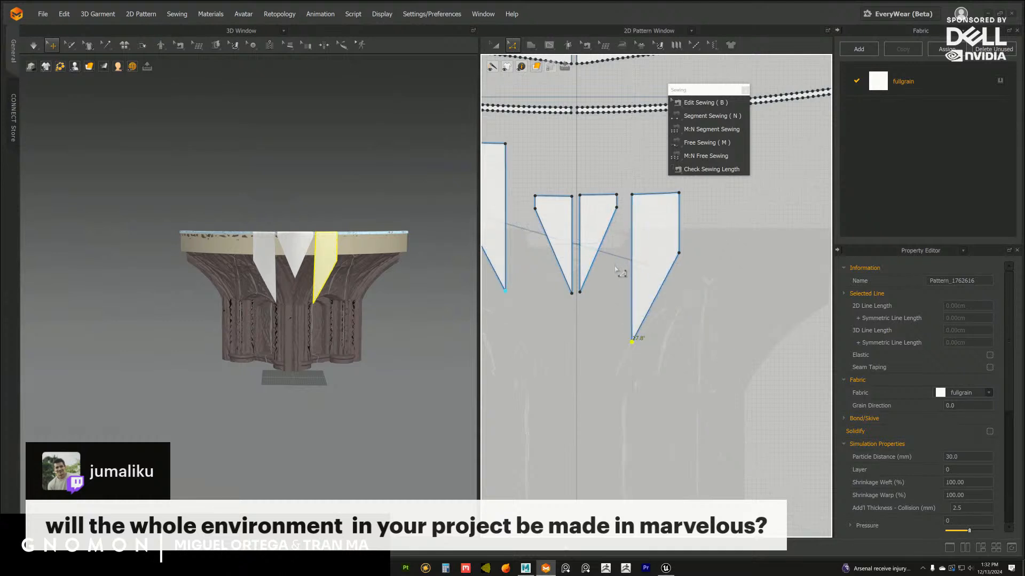
pyautogui.hotkey('ctrl', 'z')
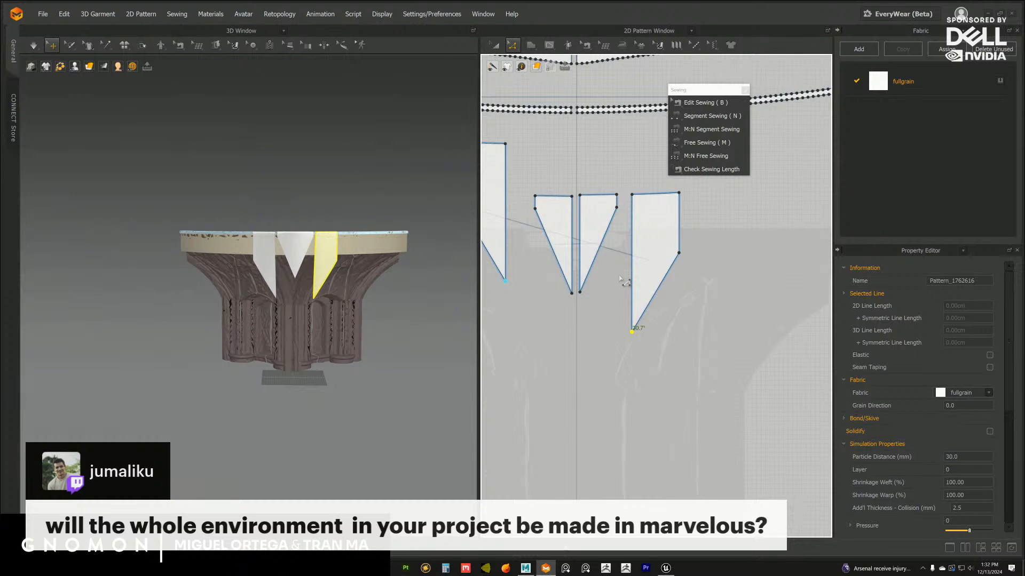
pyautogui.click(629, 316)
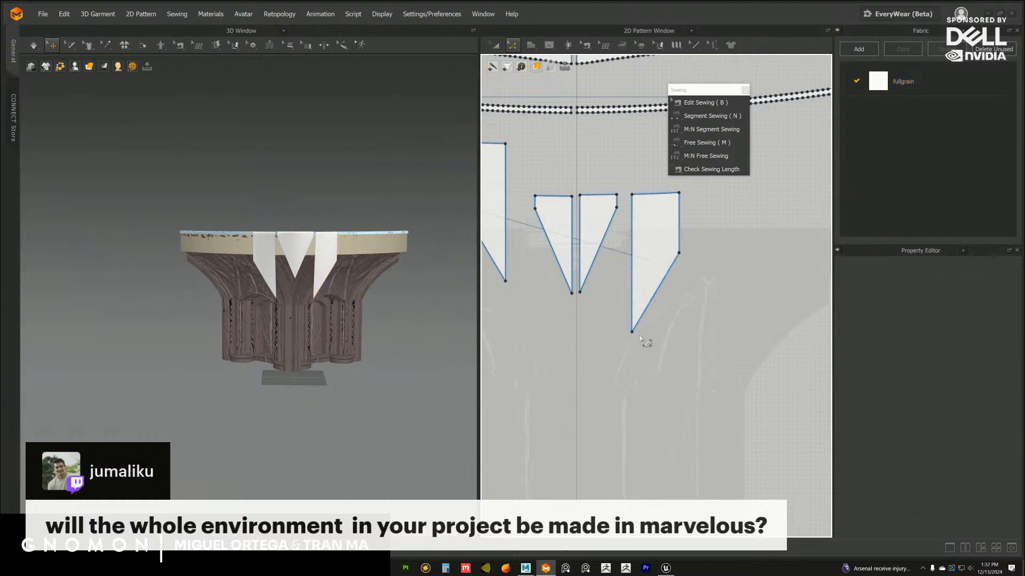
# Try moving the side flap's tip point further down and back up, undoing both moves
pyautogui.moveTo(632, 333); pyautogui.dragTo(632, 341)
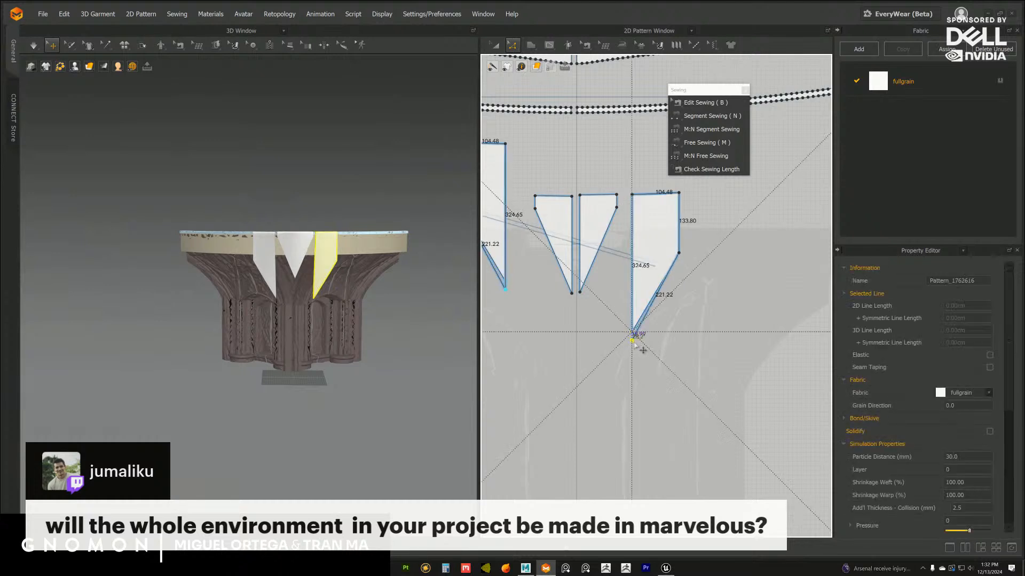
pyautogui.hotkey('ctrl', 'z')
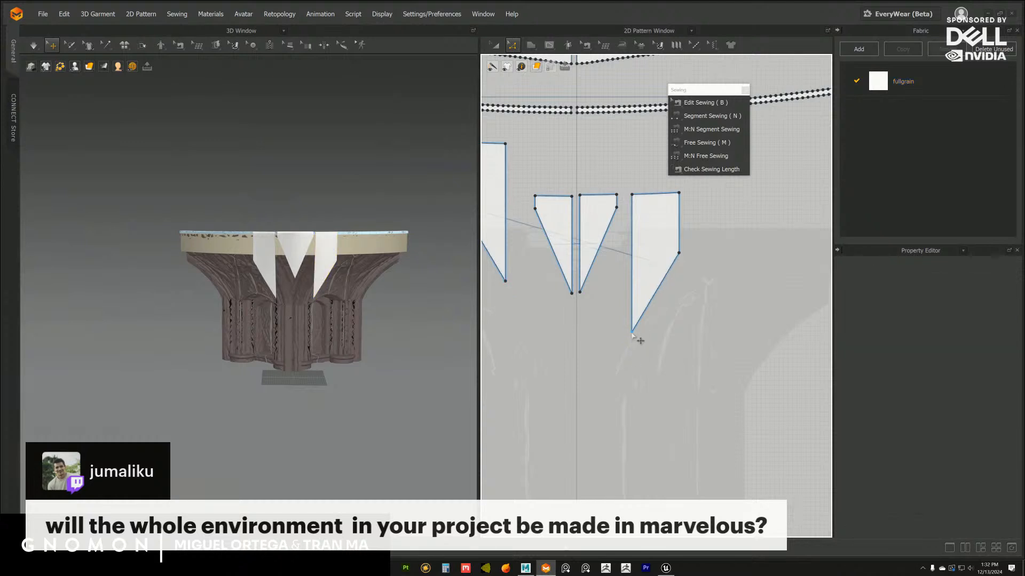
pyautogui.moveTo(633, 334); pyautogui.dragTo(635, 300)
pyautogui.hotkey('ctrl', 'z')
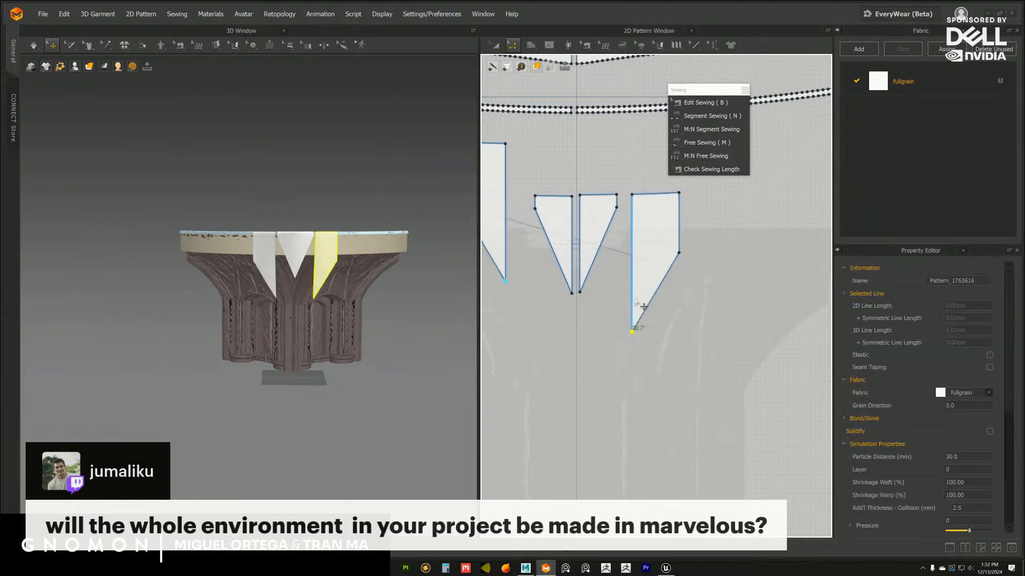
# Nudge the side flap's tip slightly lower and run the simulation briefly to update the draped cloth
pyautogui.click(638, 337)
pyautogui.click(633, 332)
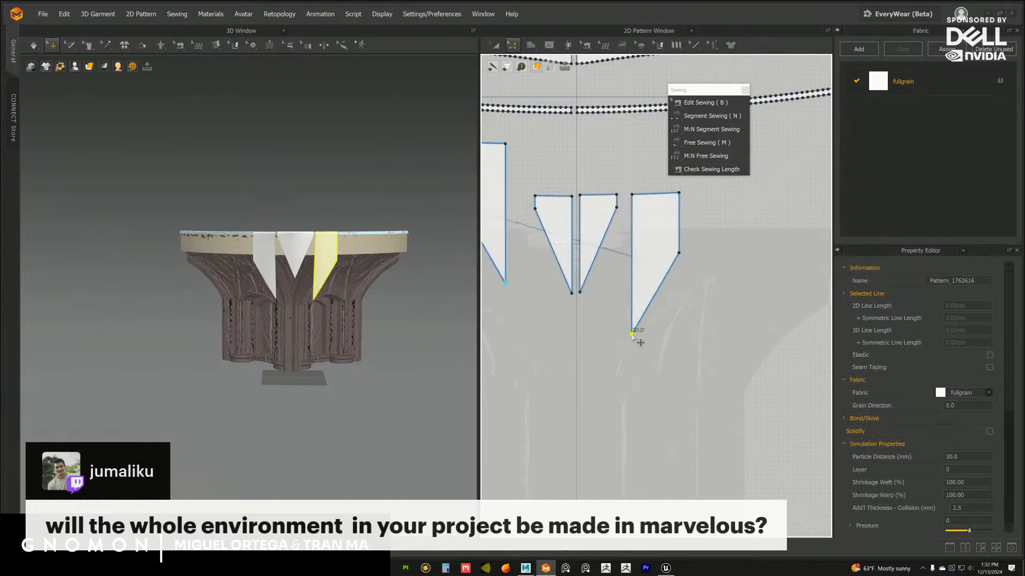
pyautogui.click(632, 338)
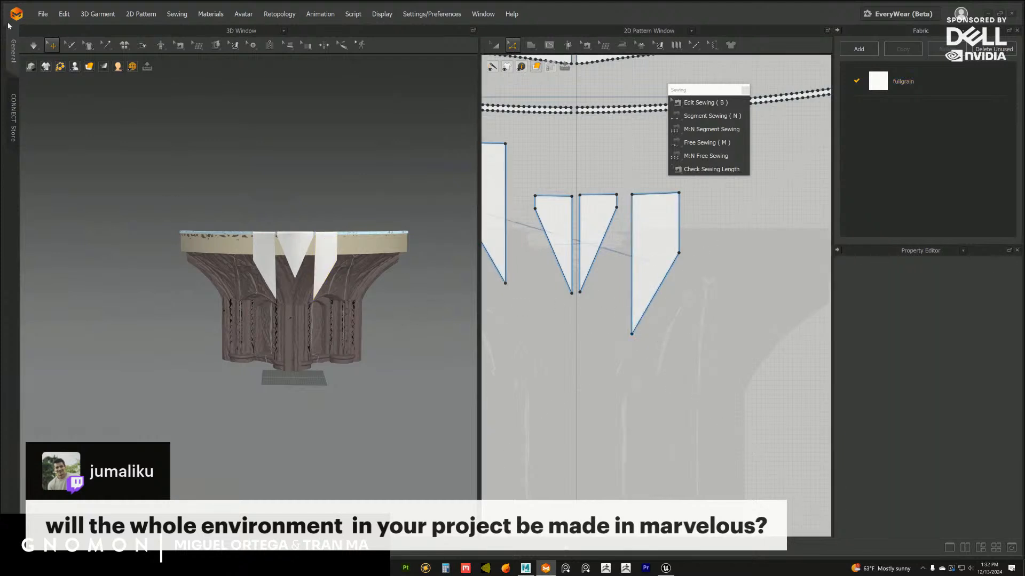
pyautogui.click(34, 46)
pyautogui.press('space')
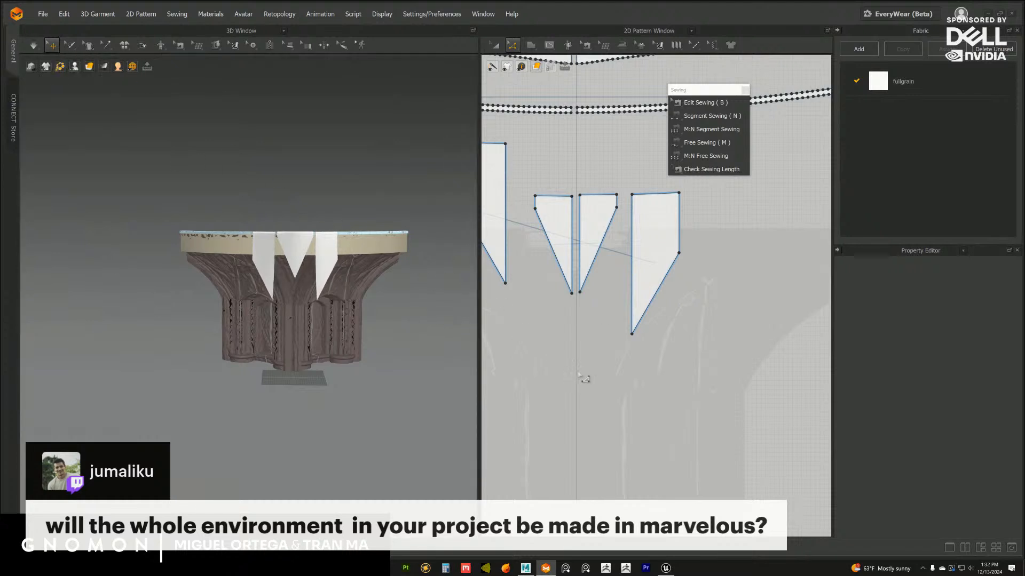
# Adjust the side flap's tip point up and down, shortening the flap until its long edge is about 288
pyautogui.click(633, 335)
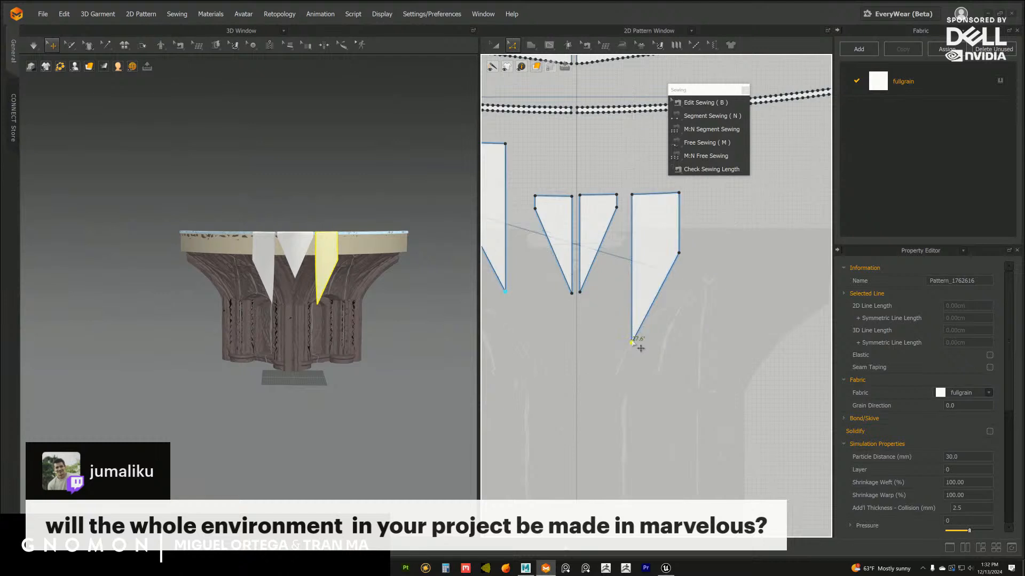
pyautogui.press('Up')
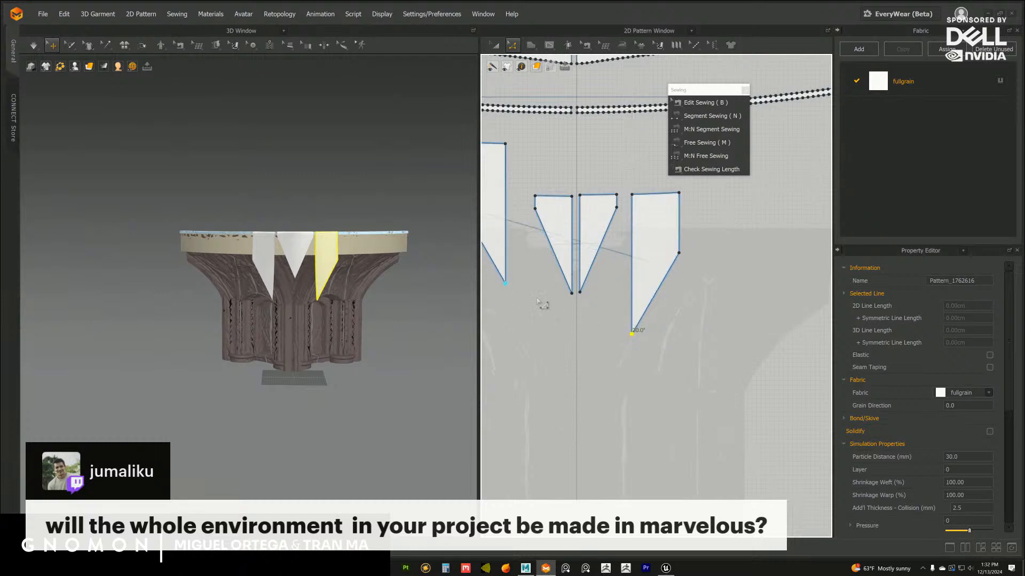
pyautogui.press('Up')
pyautogui.click(634, 337)
pyautogui.click(633, 335)
pyautogui.click(634, 336)
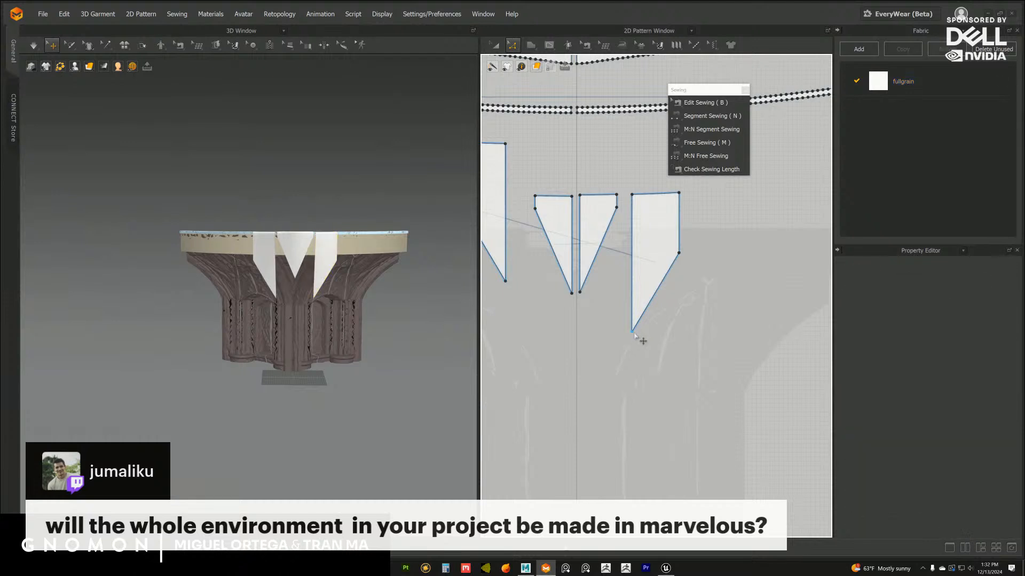
pyautogui.click(632, 333)
pyautogui.press('Up')
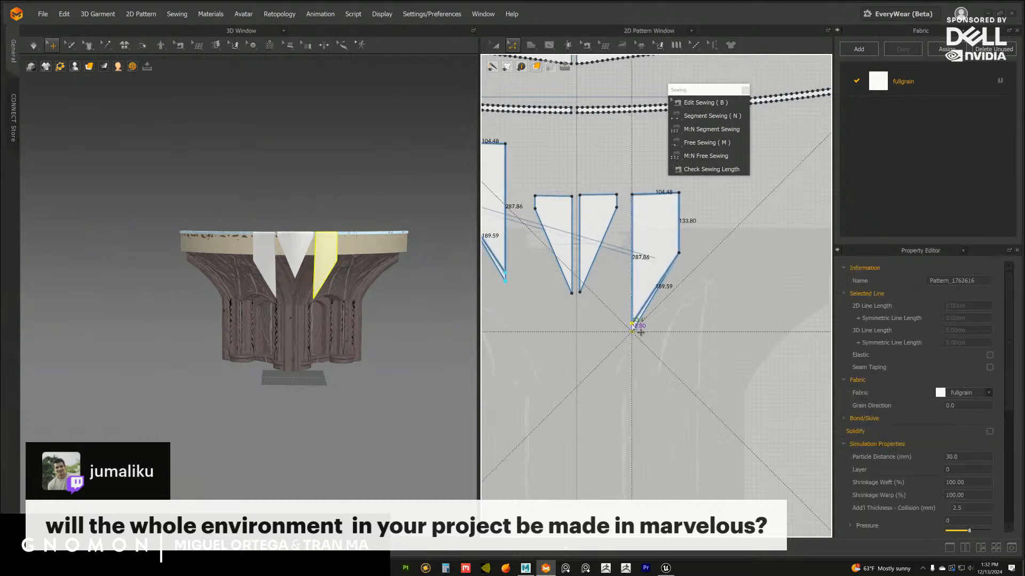
# Save the project as a new version named stage_rotunda_flage_02 in the stage_rotundaFlag folder
pyautogui.click(43, 16)
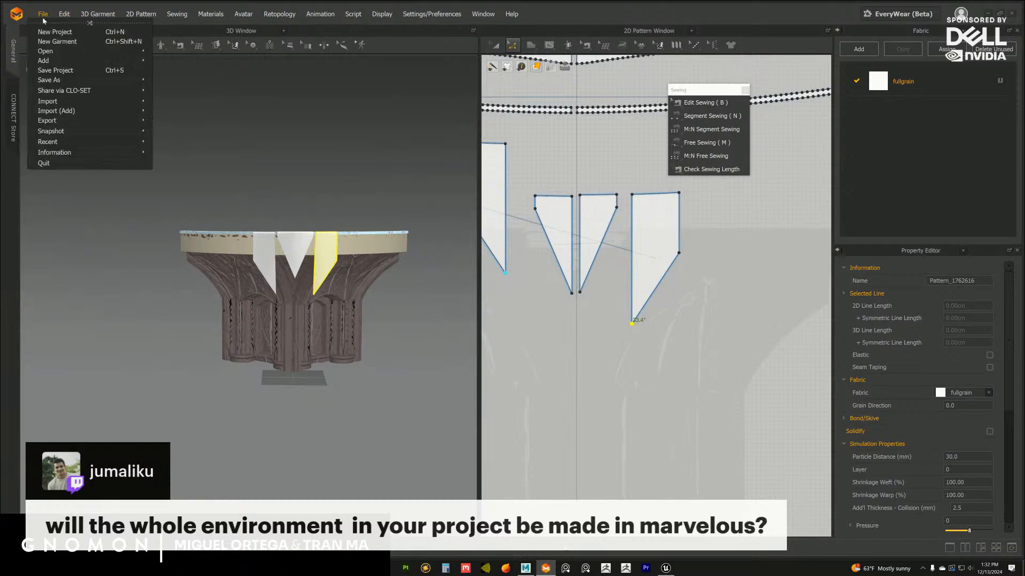
pyautogui.moveTo(68, 83)
pyautogui.click(168, 83)
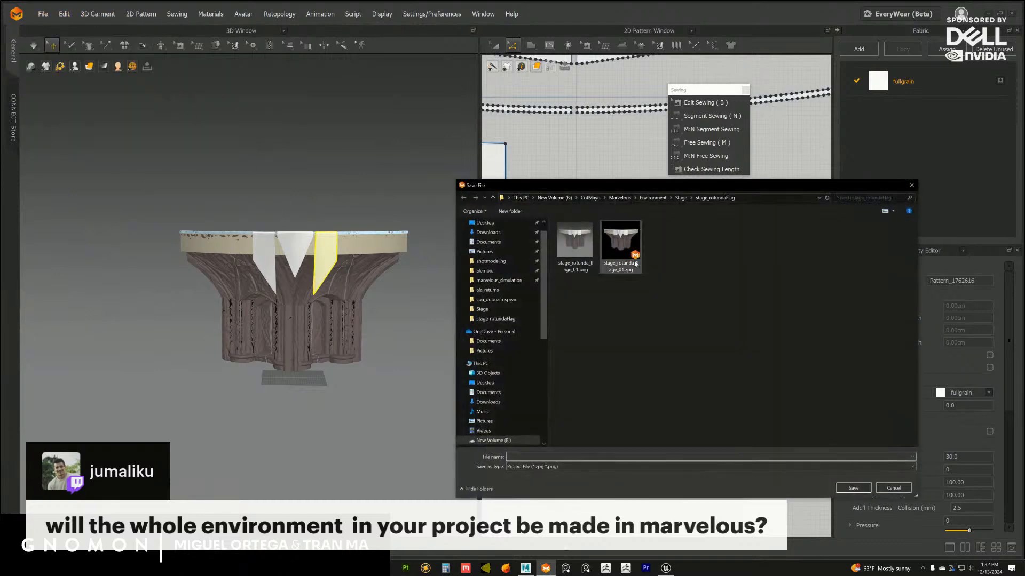
pyautogui.doubleClick(558, 457)
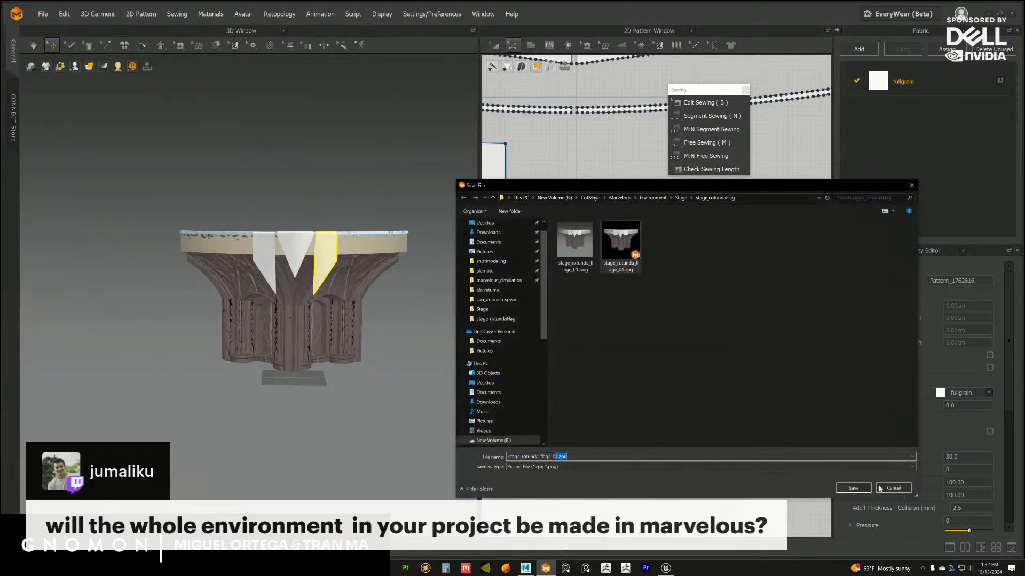
pyautogui.write('02')
pyautogui.click(857, 489)
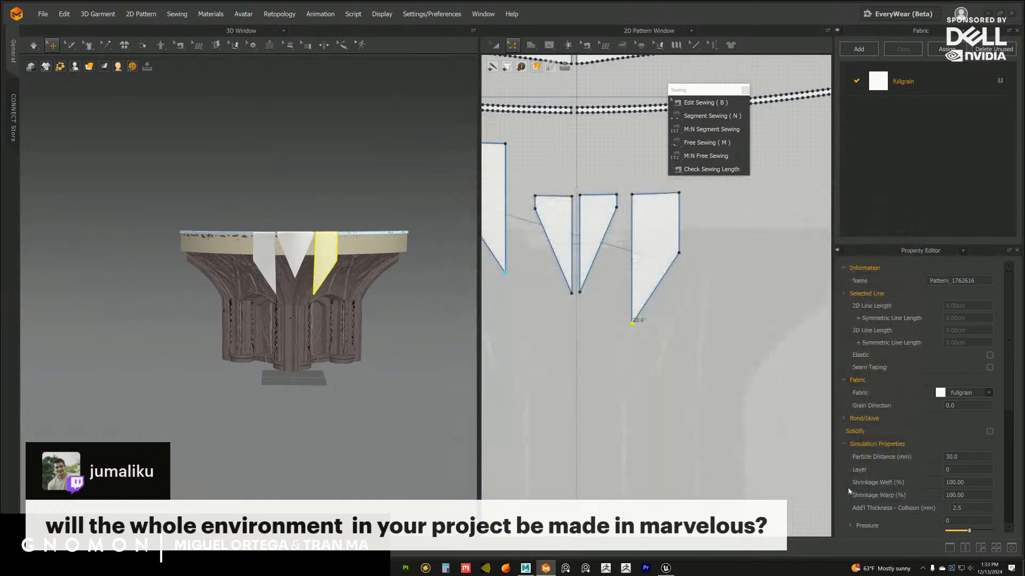
# Move the opposite side flap pattern down in 2D to bring it roughly level with the centre flaps
pyautogui.scroll(8, 330, 247)
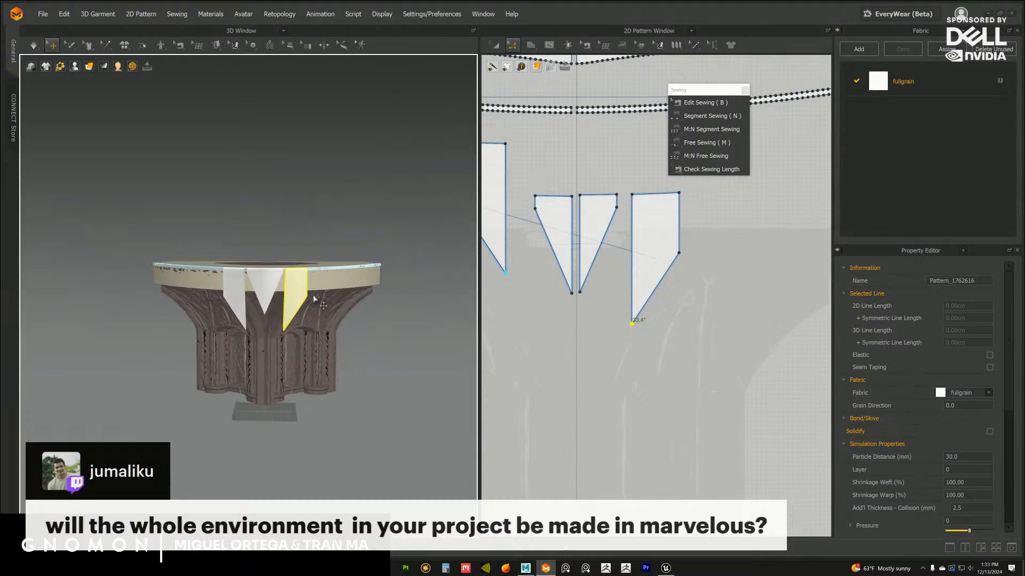
pyautogui.scroll(-4, 347, 283)
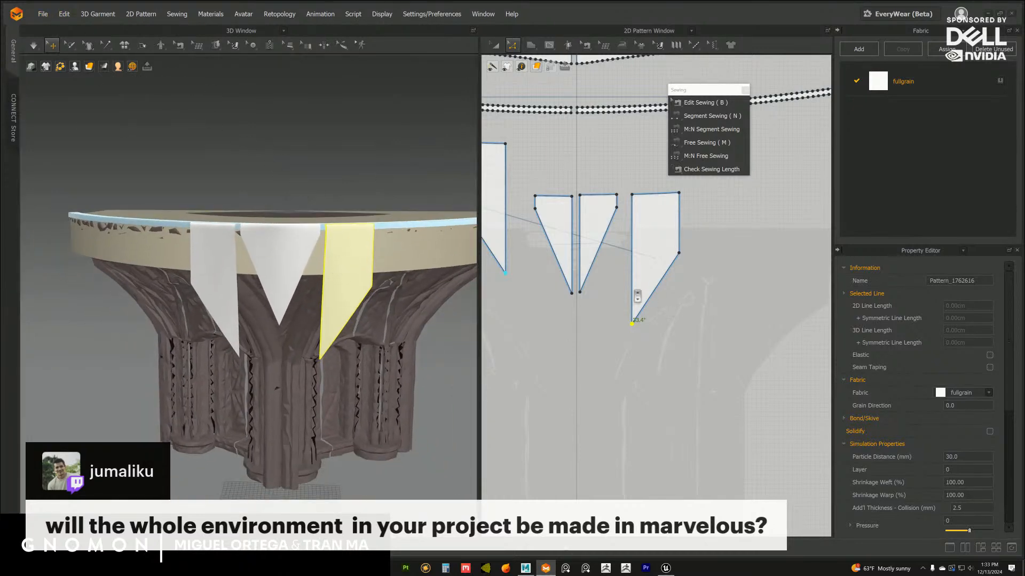
pyautogui.scroll(-3, 637, 297)
pyautogui.press('a')
pyautogui.click(573, 267)
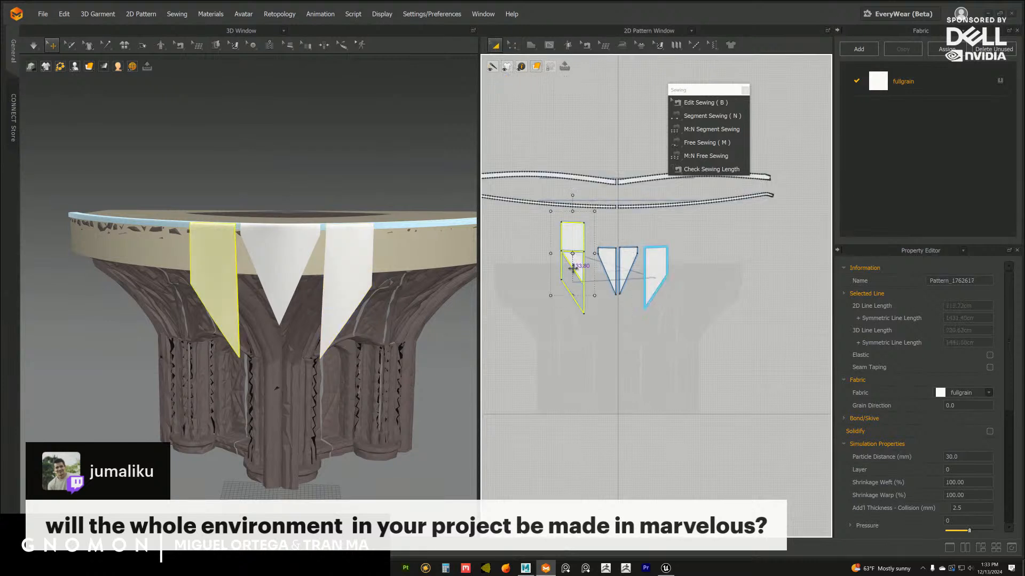
pyautogui.scroll(4, 660, 265)
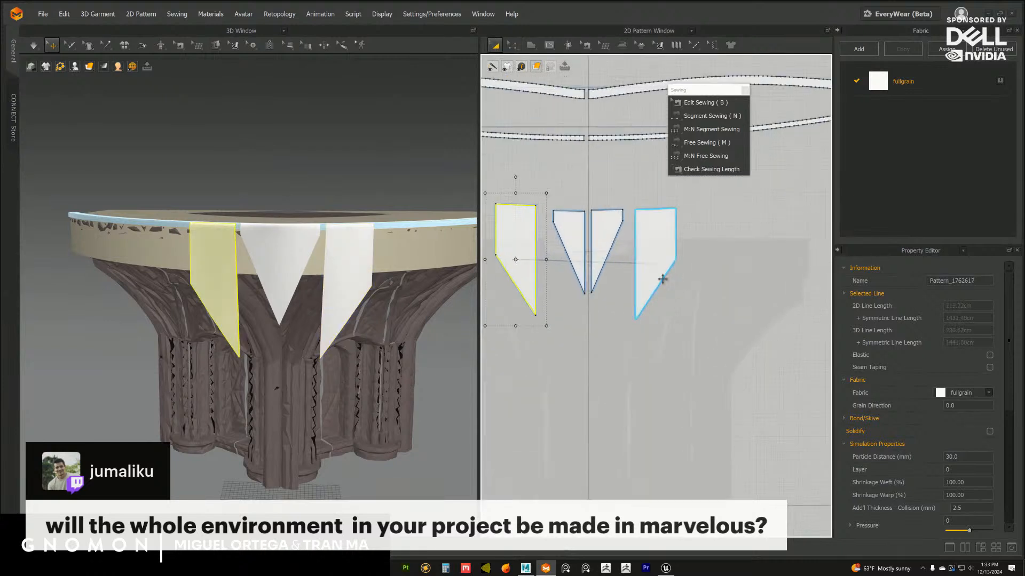
# Close the floating sewing tool palette and inspect the side flap up close in both 3D and 2D
pyautogui.click(745, 91)
pyautogui.moveTo(637, 221); pyautogui.dragTo(679, 210, button='middle')
pyautogui.scroll(3, 356, 284)
pyautogui.moveTo(345, 297)
pyautogui.mouseDown(button='right')
pyautogui.moveTo(333, 280)
pyautogui.moveTo(345, 287)
pyautogui.mouseUp(button='right')
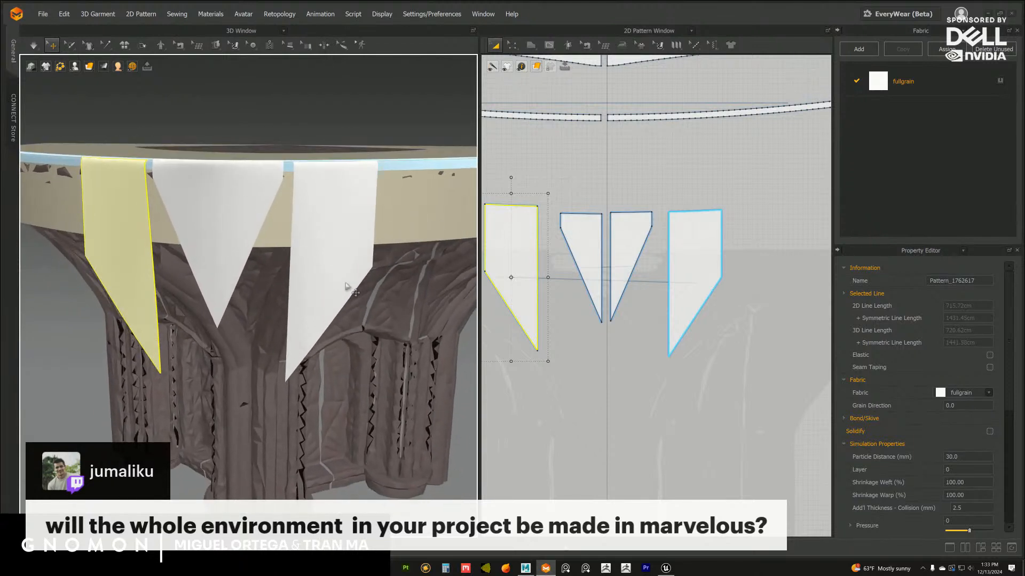
pyautogui.scroll(5, 658, 286)
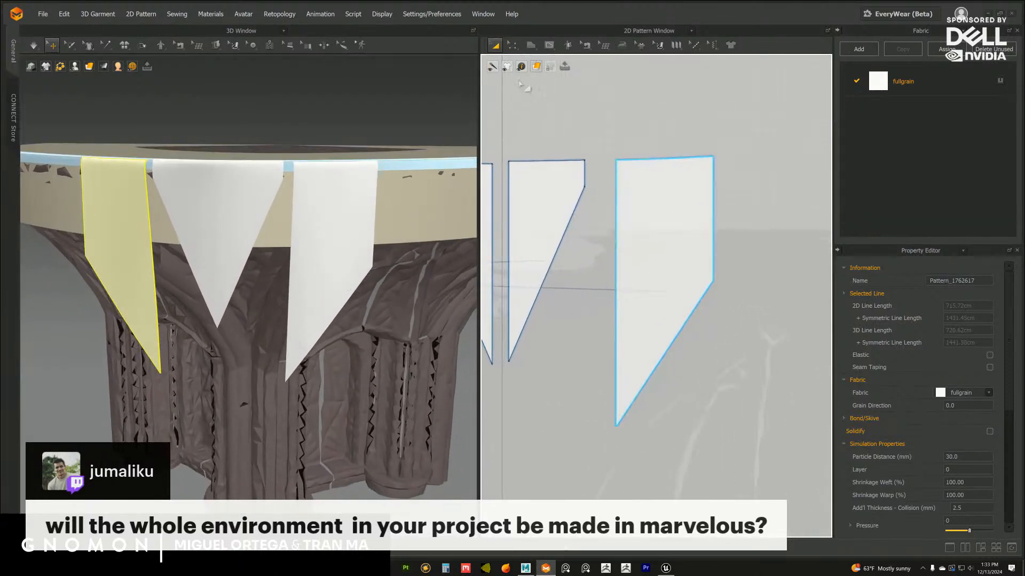
# Detach the Edit Pattern tools as a floating palette and park it beside the side flap pattern
pyautogui.click(513, 45)
pyautogui.click(532, 56)
pyautogui.moveTo(538, 64); pyautogui.dragTo(787, 102)
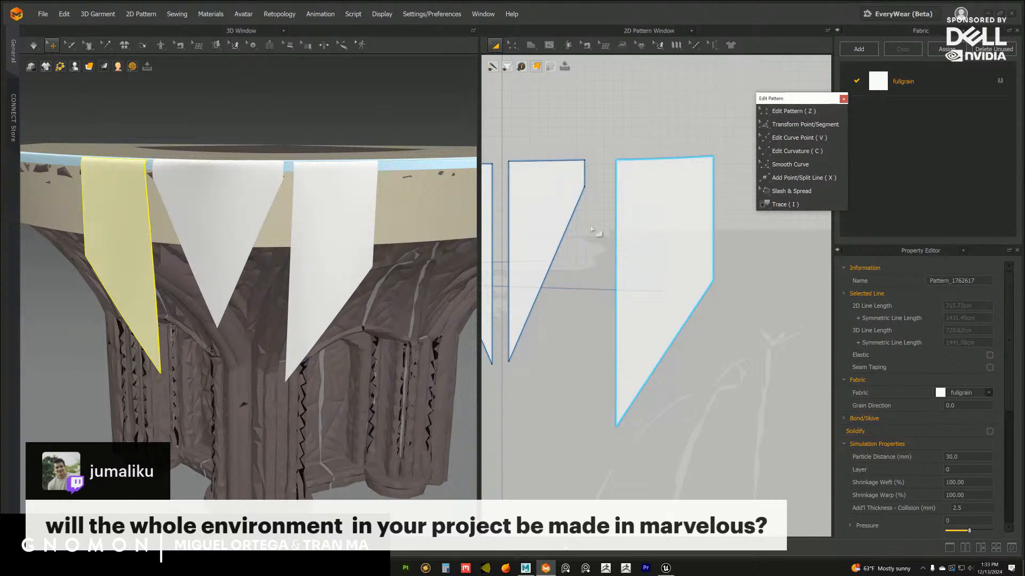
# Move the centre half-flap and the side flap up in 2D so their top edges overlap the lower trim strip
pyautogui.scroll(3, 650, 248)
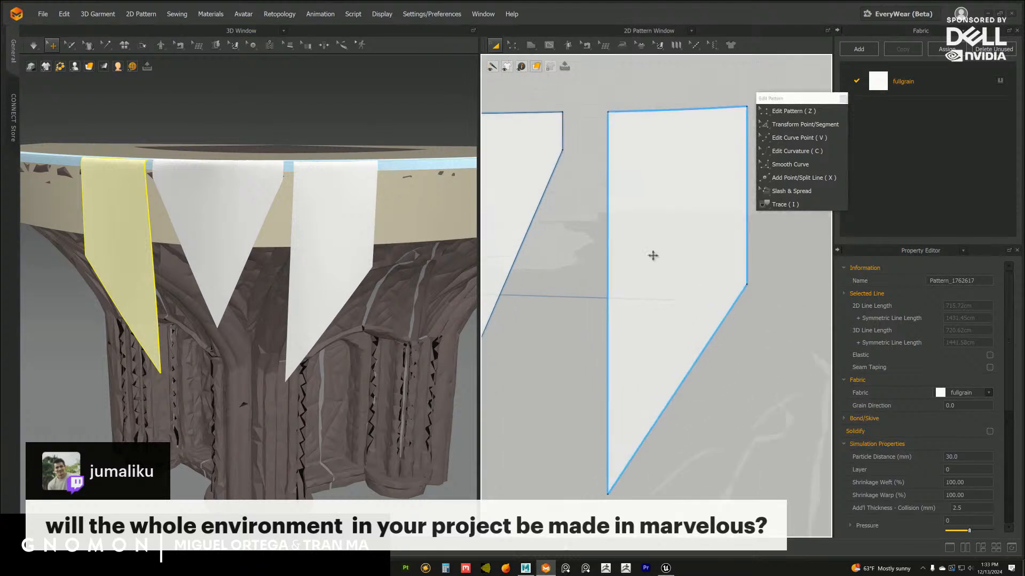
pyautogui.moveTo(653, 256); pyautogui.dragTo(646, 261, button='middle')
pyautogui.moveTo(701, 201); pyautogui.dragTo(667, 233, button='middle')
pyautogui.scroll(-2, 666, 233)
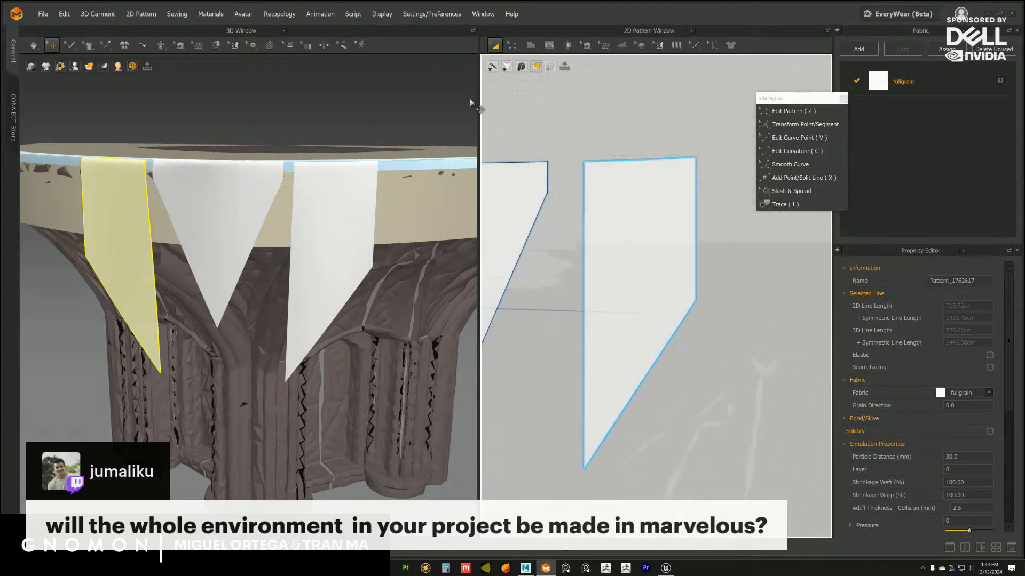
pyautogui.moveTo(321, 195); pyautogui.dragTo(338, 260, button='right')
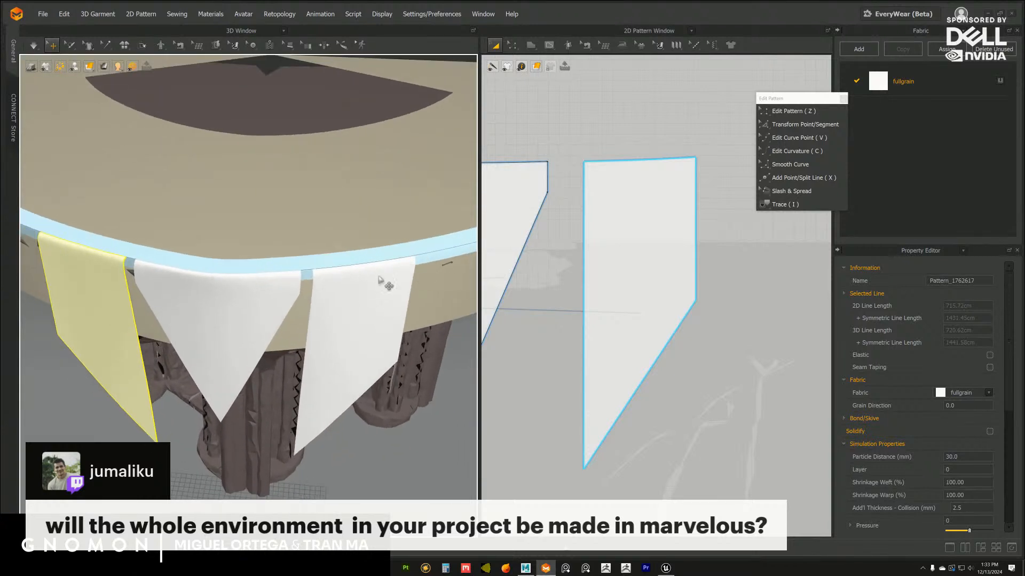
pyautogui.scroll(-5, 379, 280)
pyautogui.scroll(-3, 579, 234)
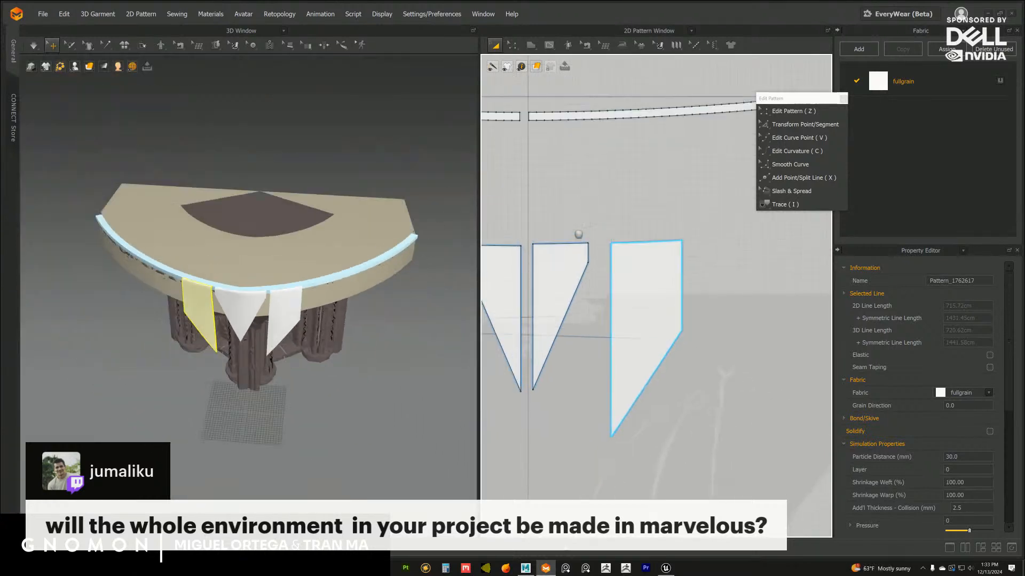
pyautogui.scroll(-2, 579, 234)
pyautogui.moveTo(578, 303); pyautogui.dragTo(576, 219)
pyautogui.moveTo(636, 303); pyautogui.dragTo(623, 214)
# Select the centre half-flap together with the side flap and bring both patterns to the front of the trim strip
pyautogui.scroll(5, 609, 203)
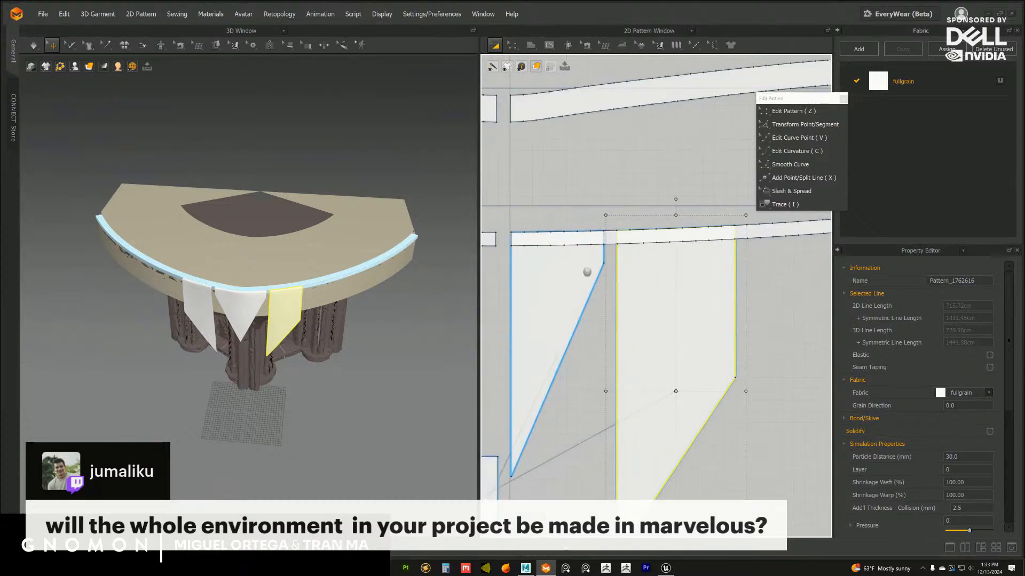
pyautogui.scroll(2, 589, 277)
pyautogui.keyDown('shift'); pyautogui.click(574, 299); pyautogui.keyUp('shift')
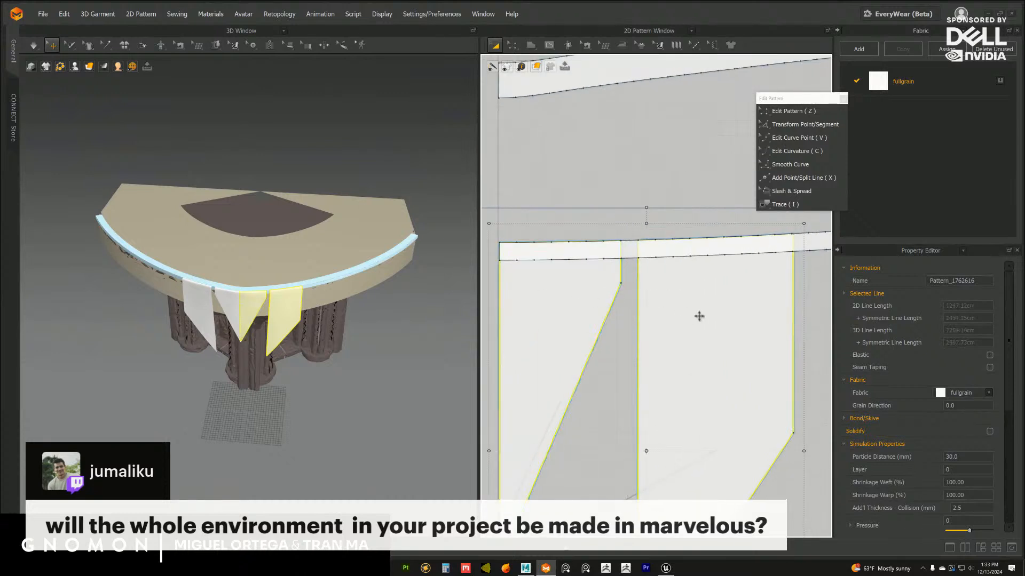
pyautogui.rightClick(699, 317)
pyautogui.moveTo(735, 281)
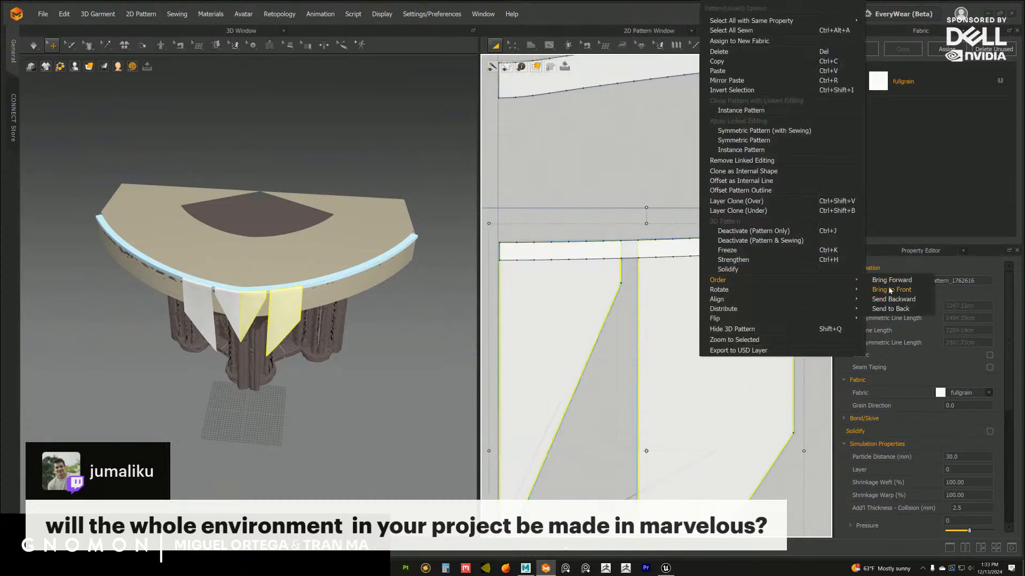
pyautogui.click(890, 290)
pyautogui.click(669, 195)
# Examine how the flap tops line up with the trim strip in 2D and around the column capital in 3D
pyautogui.scroll(-2, 661, 278)
pyautogui.moveTo(659, 278); pyautogui.dragTo(635, 341, button='middle')
pyautogui.moveTo(618, 245); pyautogui.dragTo(641, 250, button='middle')
pyautogui.moveTo(648, 304); pyautogui.dragTo(653, 283, button='middle')
pyautogui.scroll(2, 631, 344)
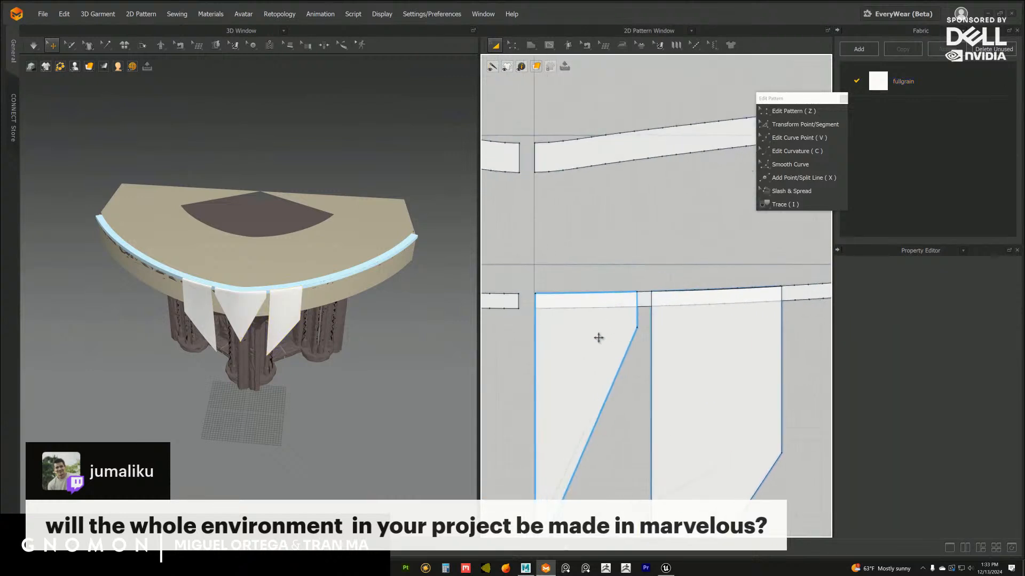
pyautogui.scroll(5, 293, 286)
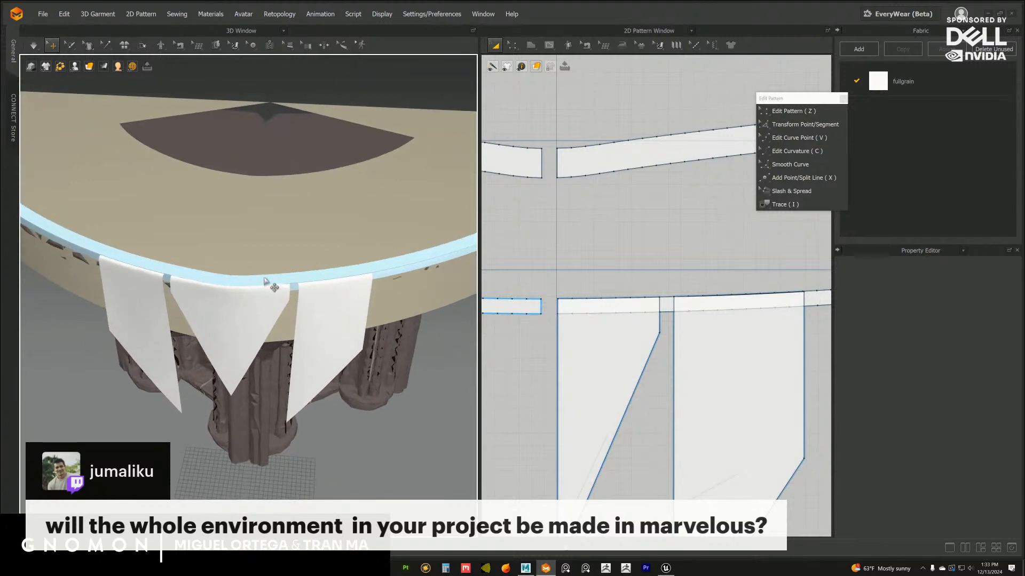
pyautogui.click(270, 283)
pyautogui.moveTo(301, 303); pyautogui.dragTo(252, 318, button='right')
pyautogui.click(378, 338)
pyautogui.scroll(3, 302, 322)
pyautogui.click(219, 333)
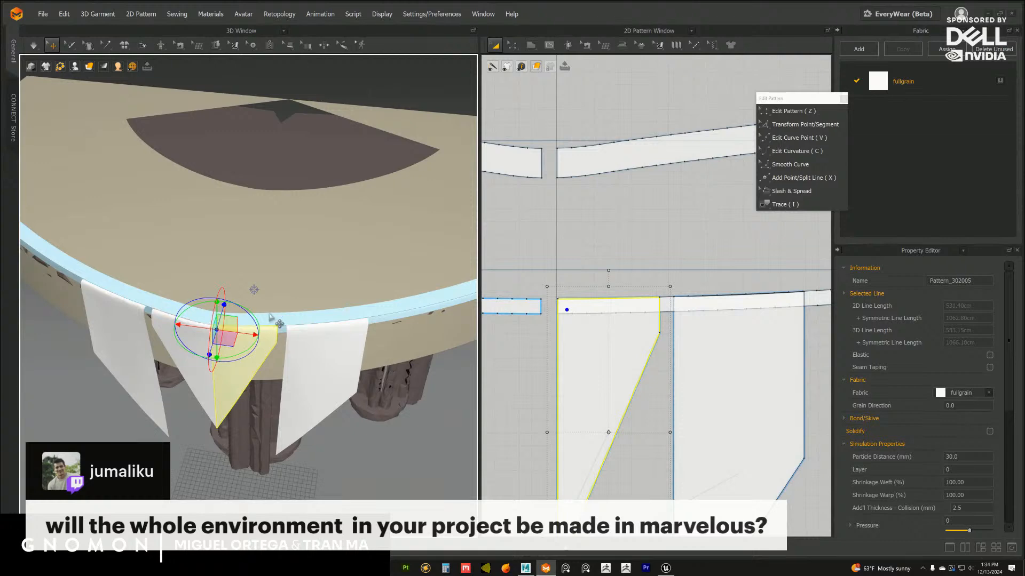
pyautogui.moveTo(347, 314); pyautogui.dragTo(338, 217, button='right')
pyautogui.scroll(-4, 338, 263)
pyautogui.click(334, 222)
pyautogui.moveTo(337, 217); pyautogui.dragTo(348, 172, button='middle')
pyautogui.scroll(3, 321, 274)
pyautogui.scroll(-4, 662, 307)
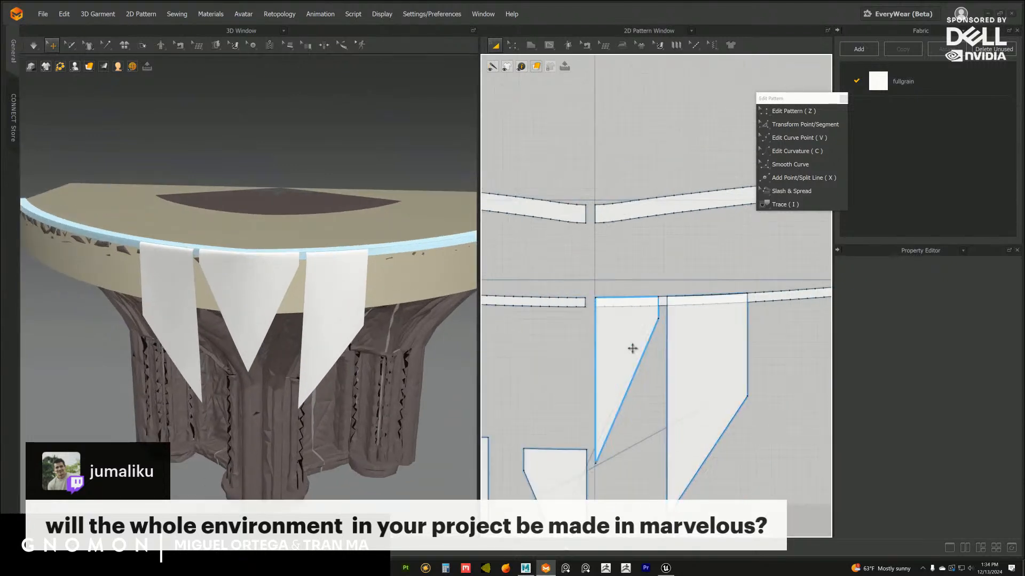
# Undo the latest changes and move the centre half-flap and side flap back down, level with the opposite centre half-flap
pyautogui.moveTo(620, 328); pyautogui.dragTo(624, 271, button='middle')
pyautogui.hotkey('ctrl', 'z')
pyautogui.hotkey('ctrl', 'z')
pyautogui.hotkey('ctrl', 'z')
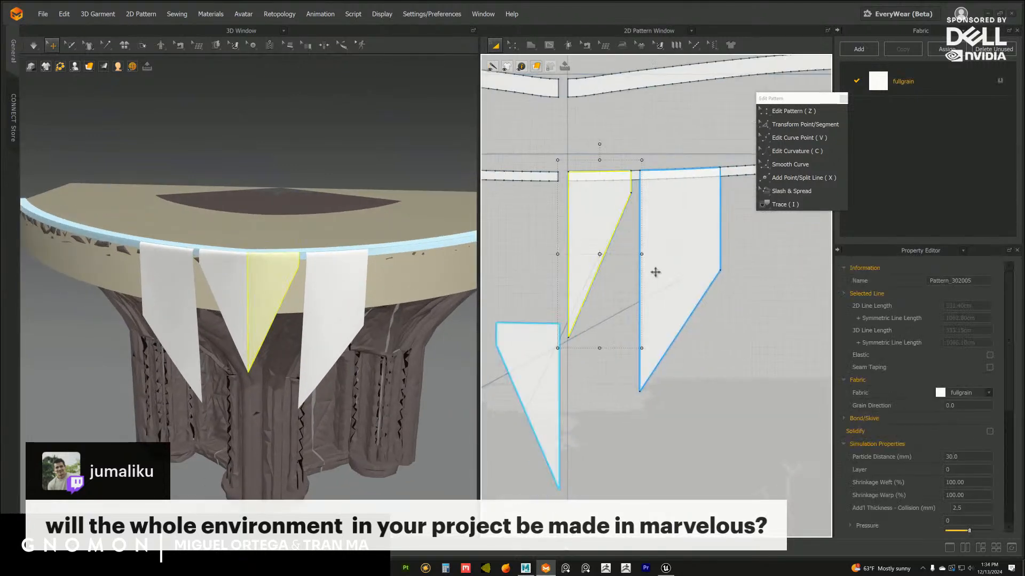
pyautogui.click(669, 268)
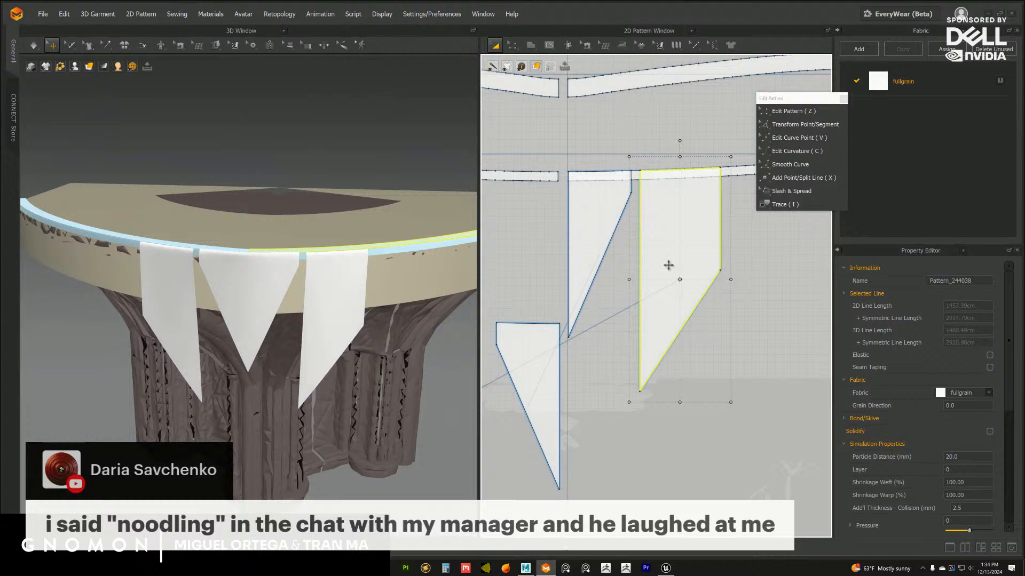
pyautogui.keyDown('shift'); pyautogui.click(603, 251); pyautogui.keyUp('shift')
pyautogui.moveTo(615, 288); pyautogui.dragTo(598, 402)
pyautogui.moveTo(608, 393); pyautogui.dragTo(584, 348, button='middle')
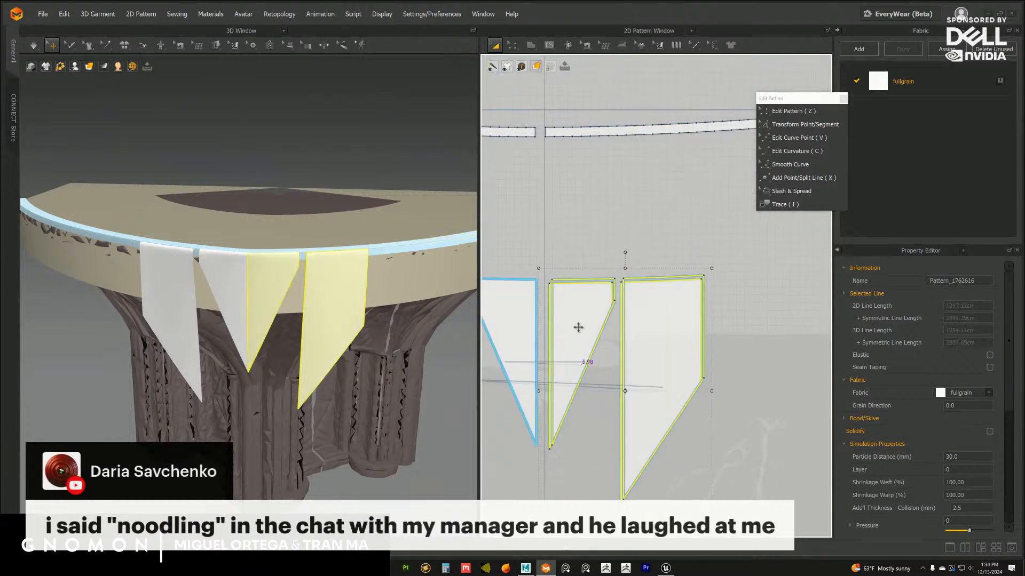
pyautogui.moveTo(578, 327); pyautogui.dragTo(581, 323)
# Move the side flap pattern outward in 2D to leave a wider gap beside the centre half-flap
pyautogui.click(621, 317)
pyautogui.moveTo(659, 321); pyautogui.dragTo(693, 317)
pyautogui.click(792, 282)
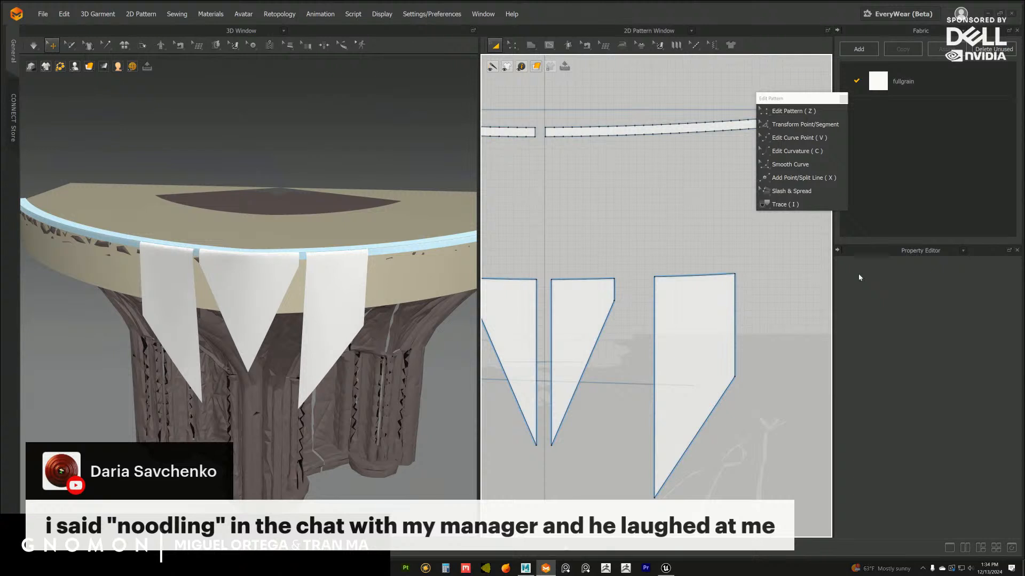
# Replace the floating Edit Pattern palette with a detached Internal Shape palette placed above the flap patterns
pyautogui.click(843, 98)
pyautogui.click(549, 45)
pyautogui.click(555, 57)
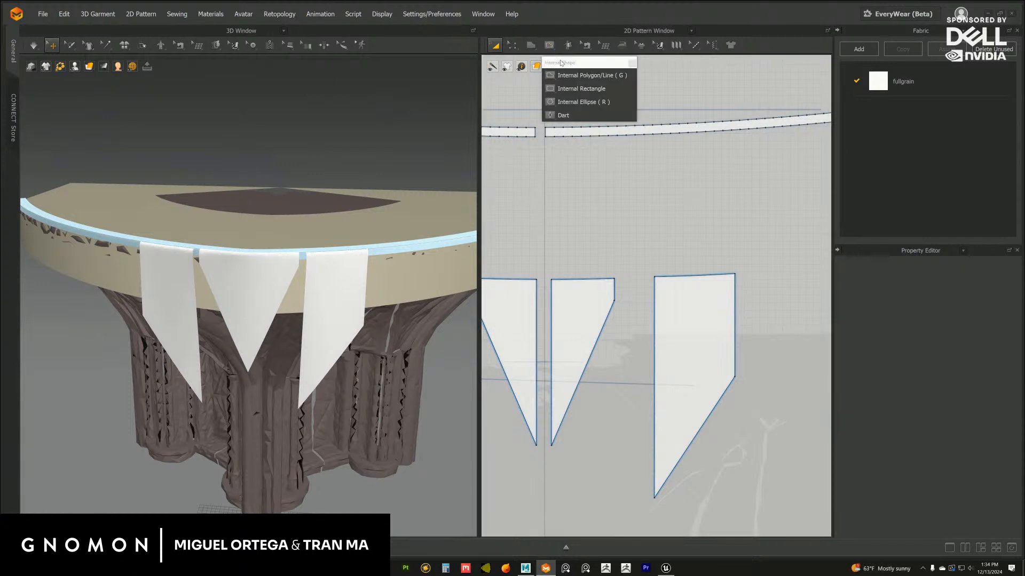
pyautogui.moveTo(560, 61); pyautogui.dragTo(581, 179)
pyautogui.moveTo(508, 274); pyautogui.dragTo(556, 227, button='middle')
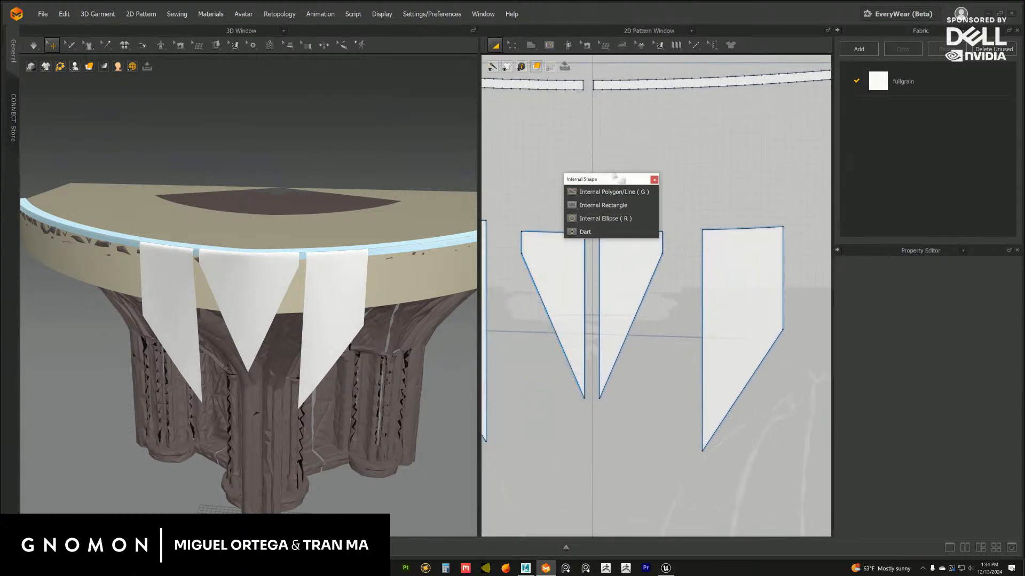
pyautogui.moveTo(632, 179); pyautogui.dragTo(676, 132)
pyautogui.scroll(2, 676, 126)
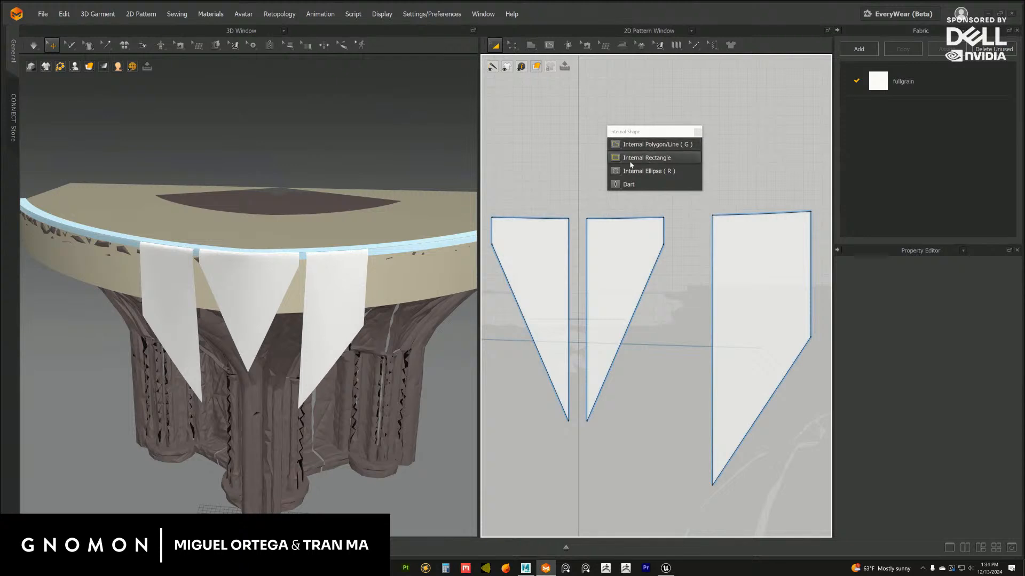
pyautogui.moveTo(530, 207); pyautogui.dragTo(497, 216, button='middle')
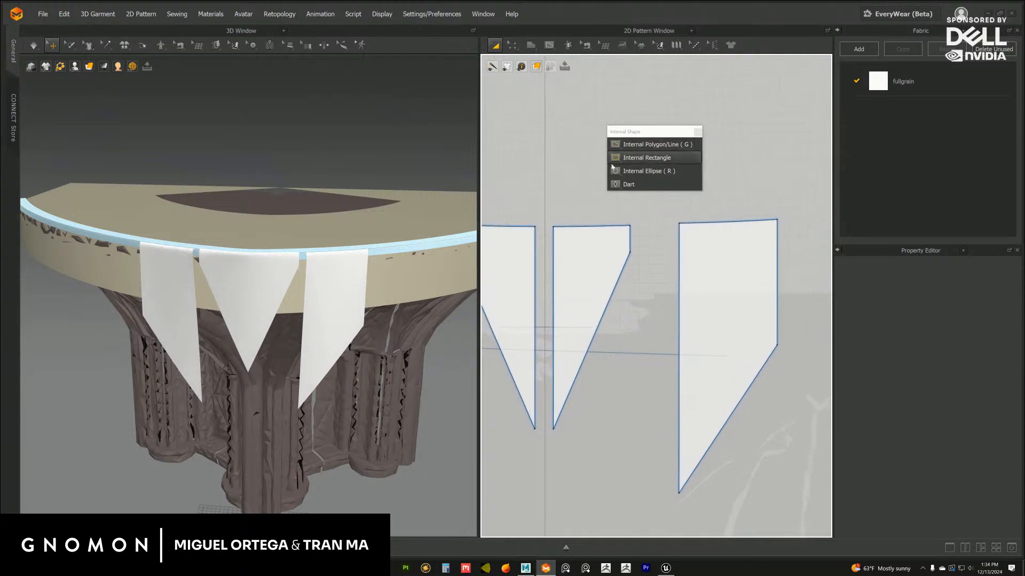
# Offset all edges of the side flap inward as an internal line at a distance of 10 cm
pyautogui.click(512, 45)
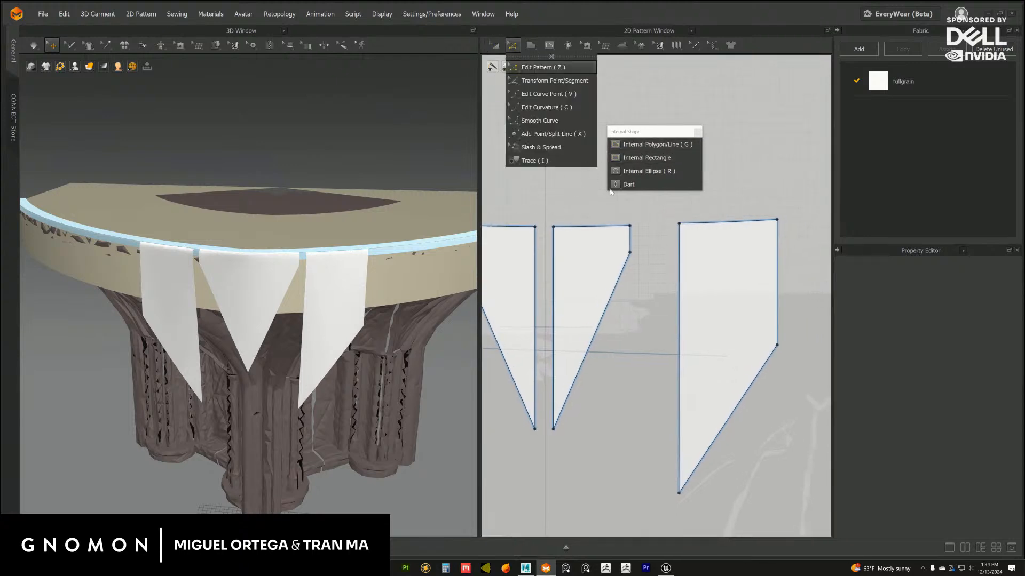
pyautogui.click(678, 260)
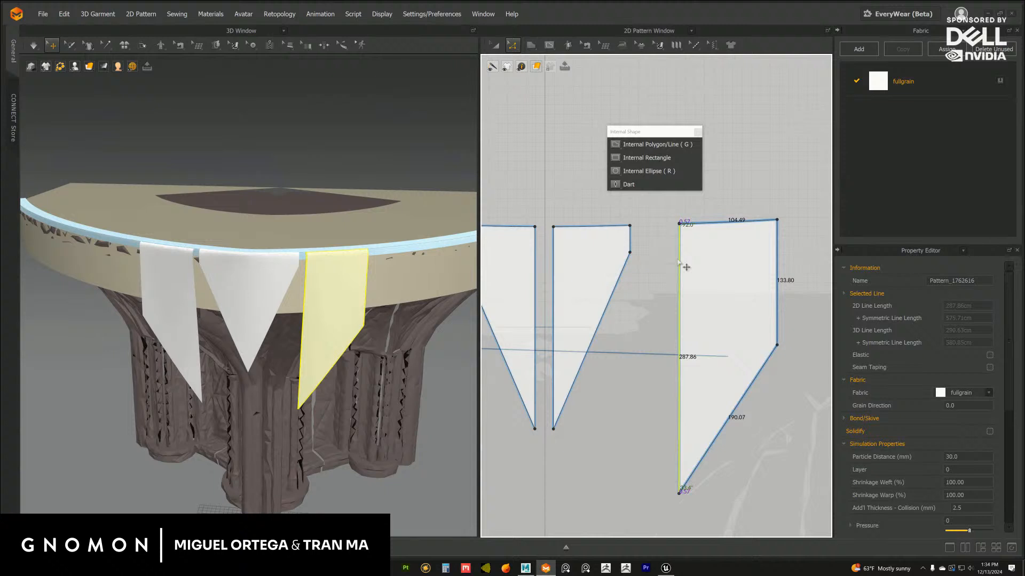
pyautogui.keyDown('shift'); pyautogui.click(755, 377); pyautogui.keyUp('shift')
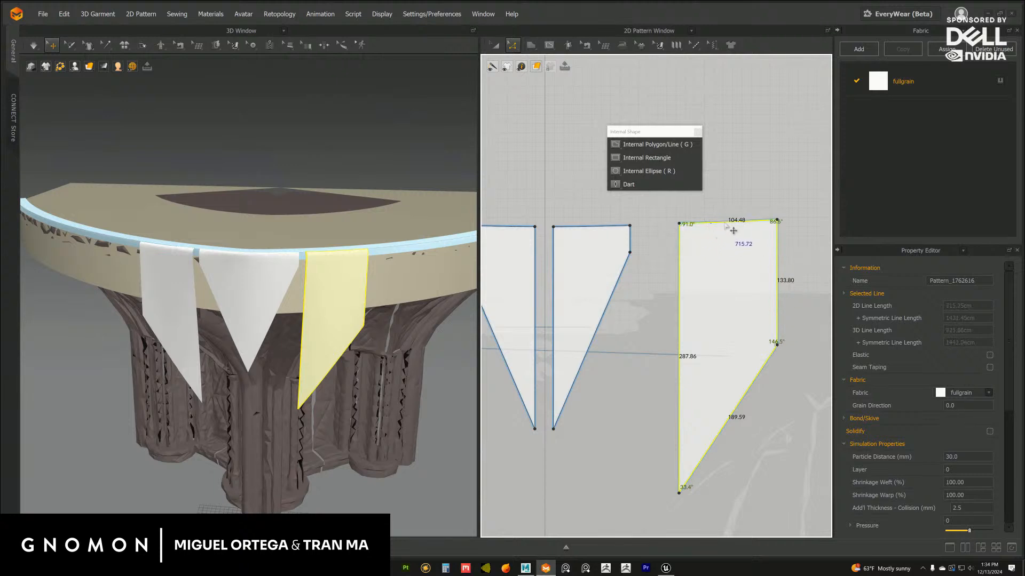
pyautogui.rightClick(726, 226)
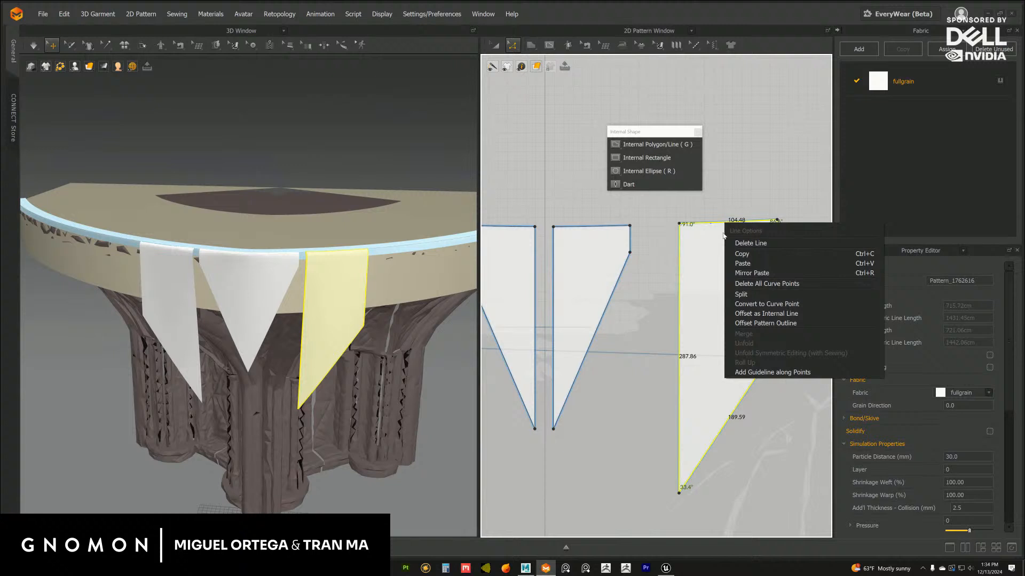
pyautogui.click(762, 314)
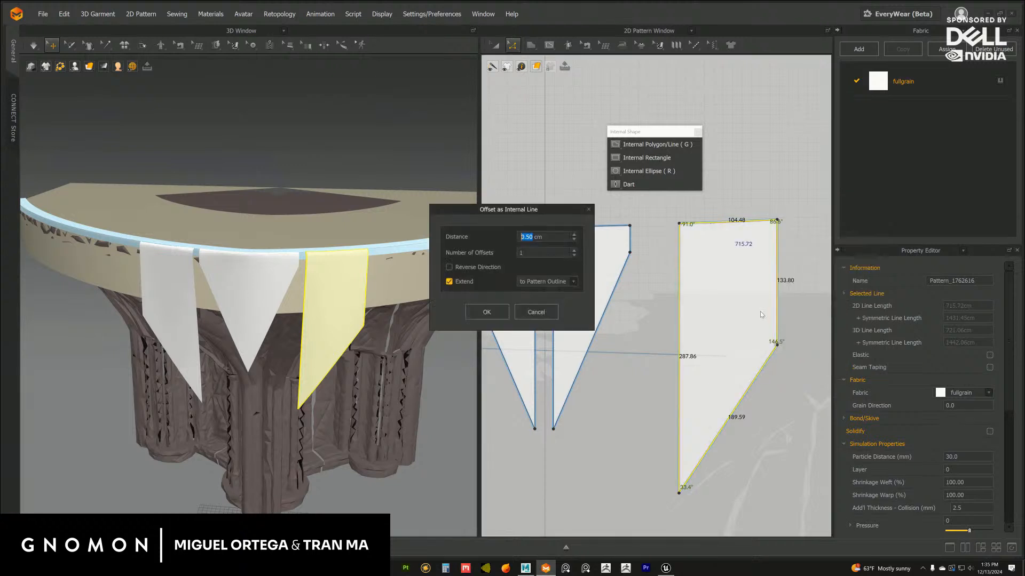
pyautogui.click(574, 235)
pyautogui.click(575, 235)
pyautogui.click(574, 234)
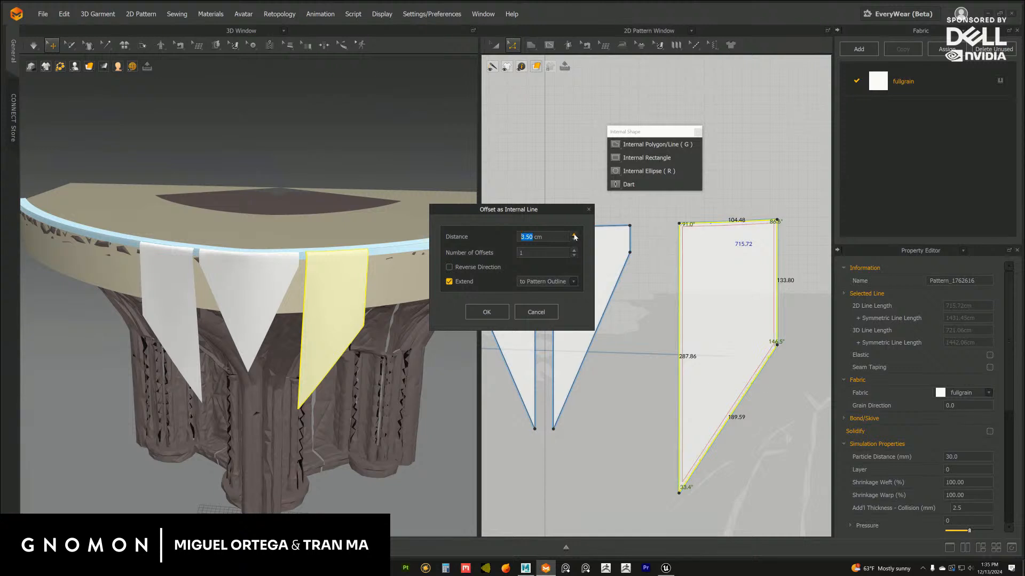
pyautogui.click(574, 234)
pyautogui.click(575, 235)
pyautogui.click(575, 234)
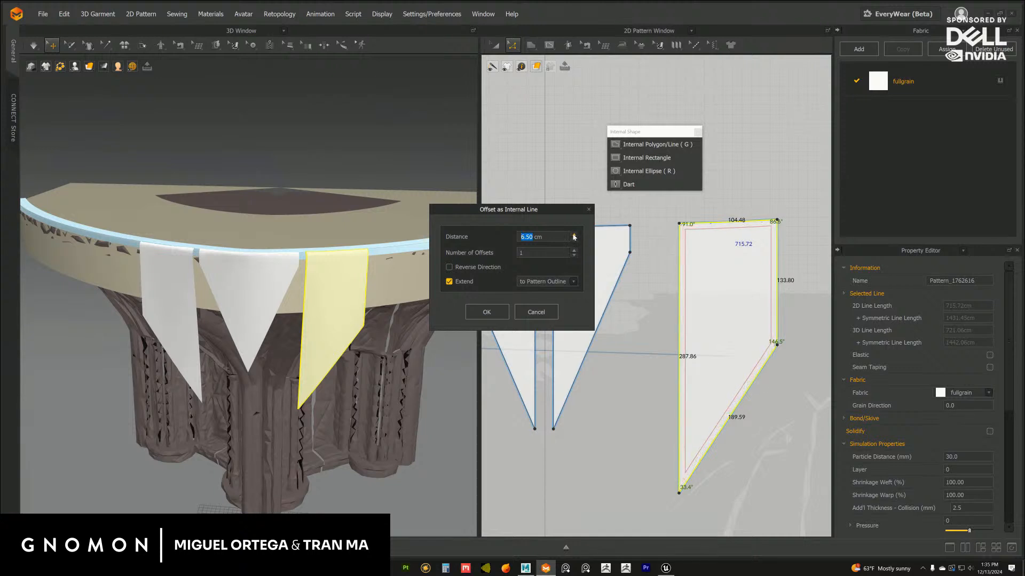
pyautogui.click(574, 235)
pyautogui.click(574, 235)
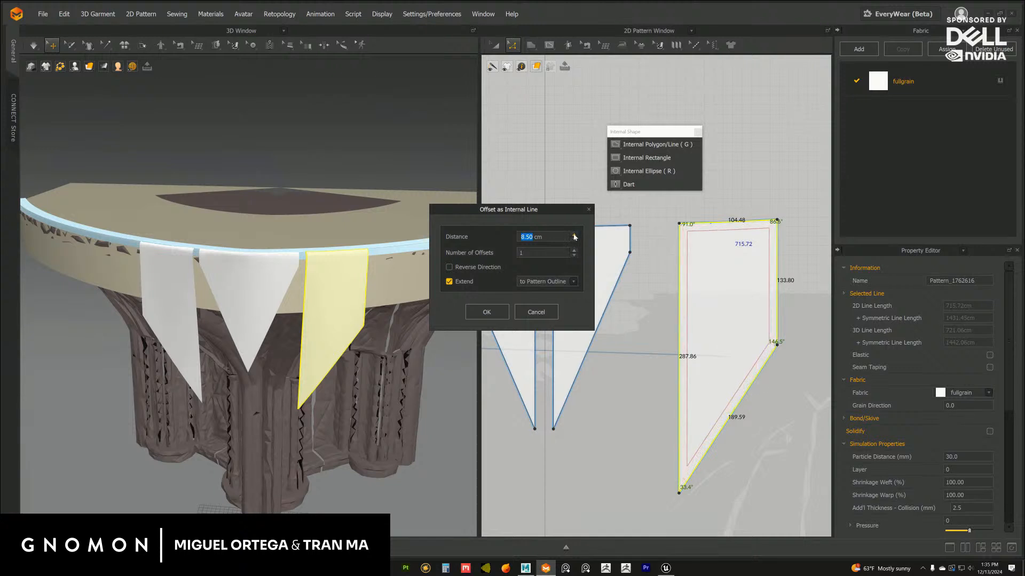
pyautogui.click(575, 235)
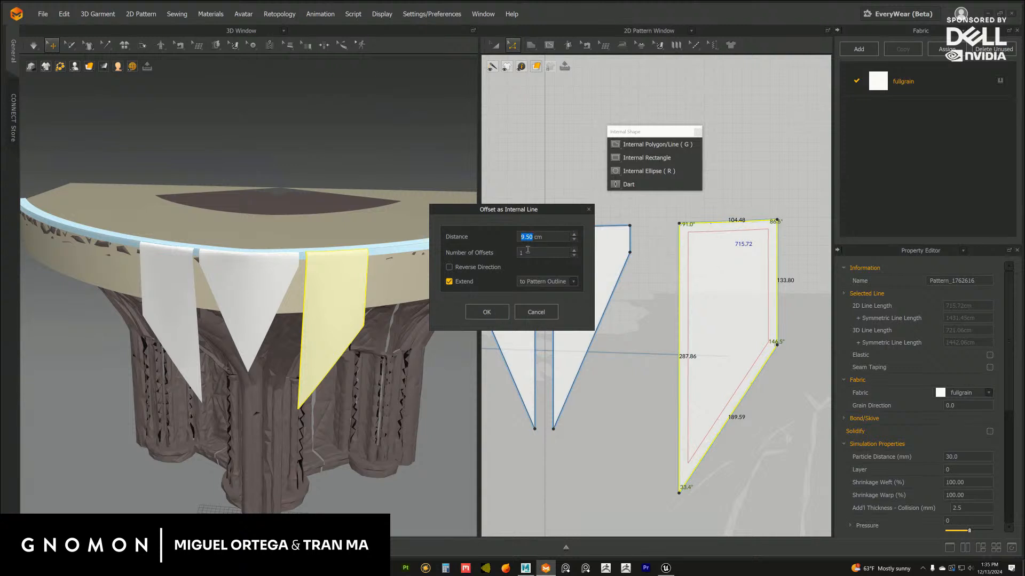
pyautogui.write('10')
pyautogui.click(499, 313)
pyautogui.click(620, 336)
# Offset the top, short side and slanted edges of the centre half-flap inward as an internal line at a distance of 10 cm
pyautogui.moveTo(583, 315); pyautogui.dragTo(618, 312, button='middle')
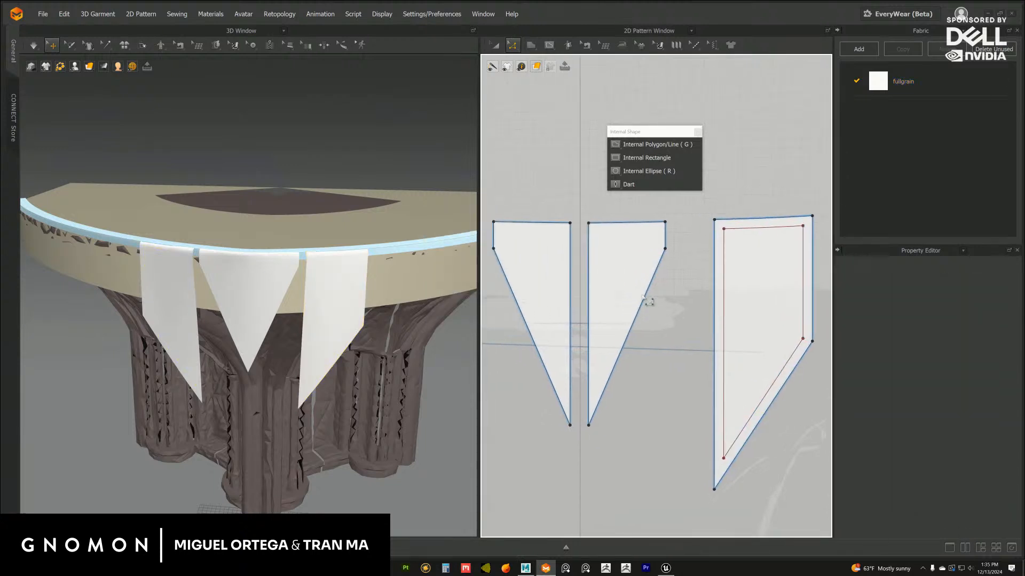
pyautogui.click(647, 301)
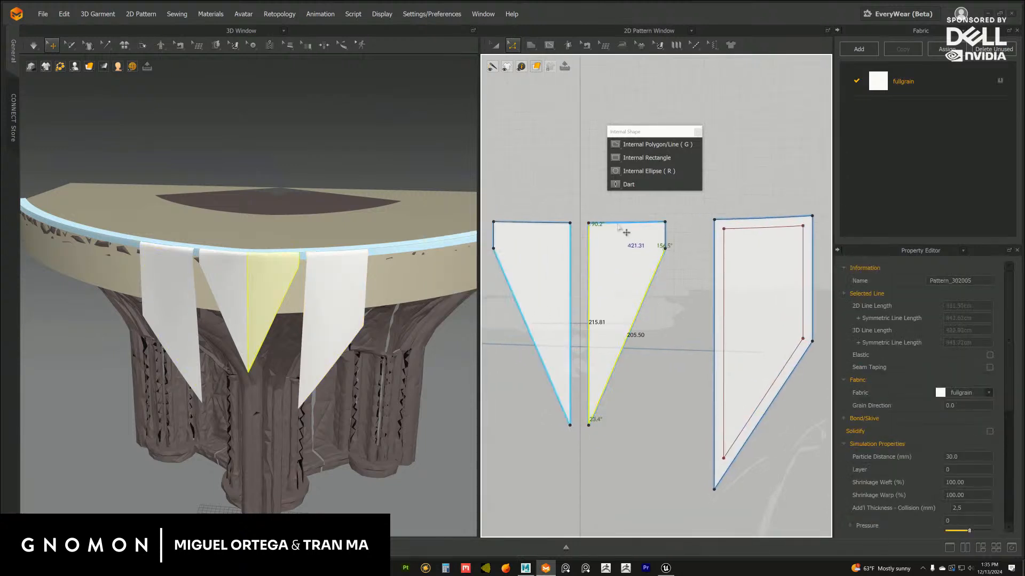
pyautogui.click(647, 297)
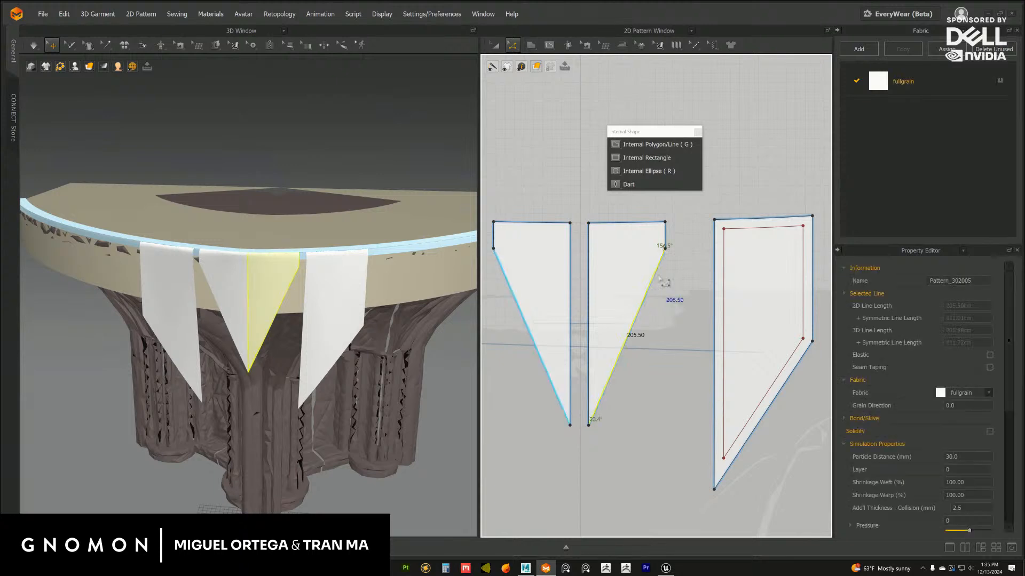
pyautogui.keyDown('shift'); pyautogui.click(665, 234); pyautogui.keyUp('shift')
pyautogui.keyDown('shift'); pyautogui.click(652, 223); pyautogui.keyUp('shift')
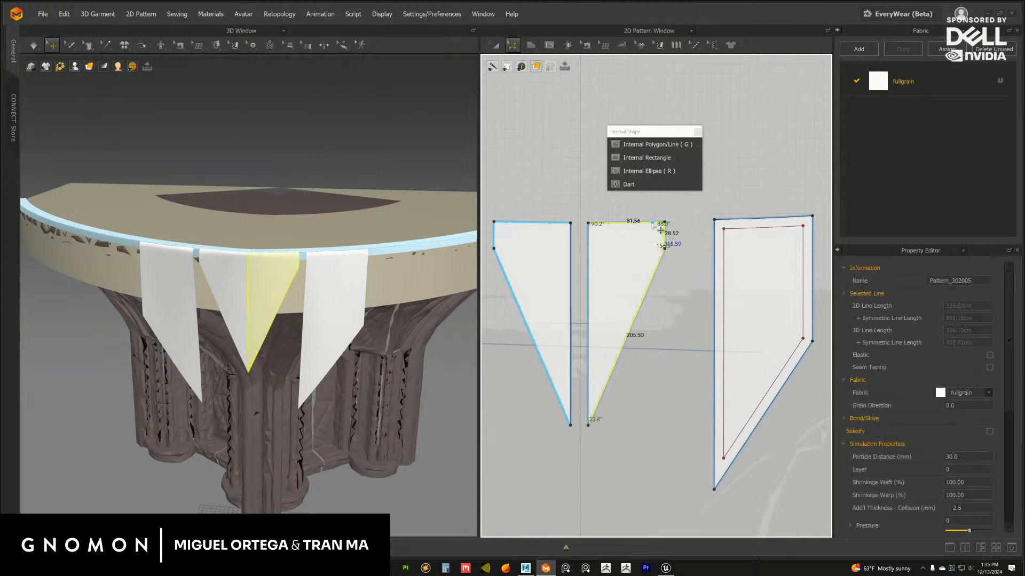
pyautogui.rightClick(646, 226)
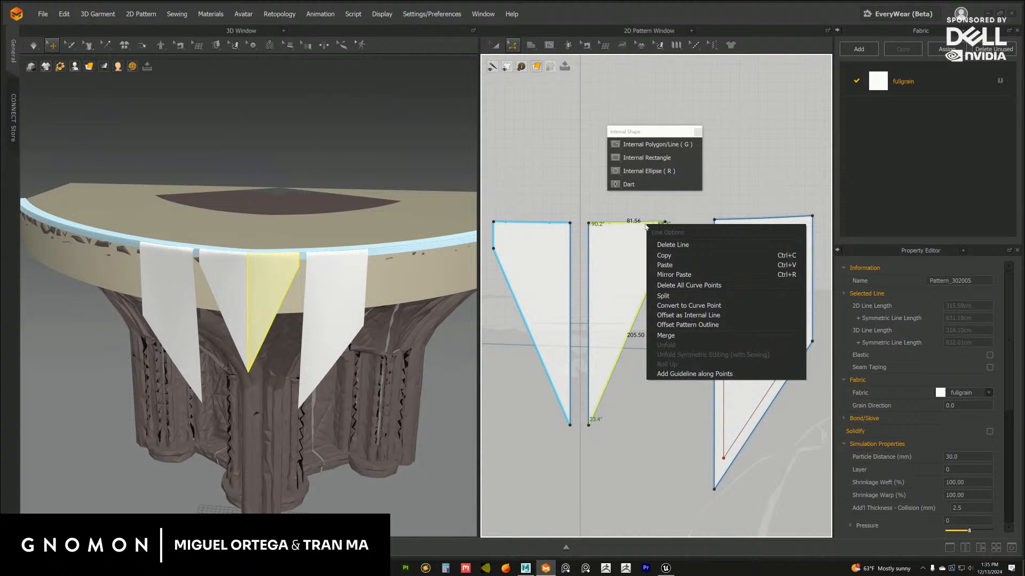
pyautogui.click(676, 316)
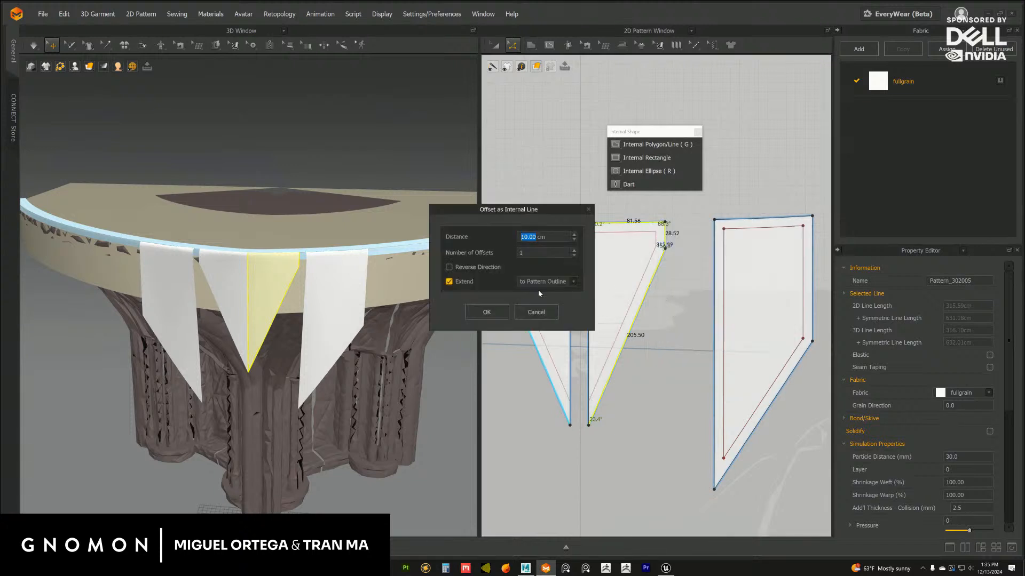
pyautogui.click(487, 312)
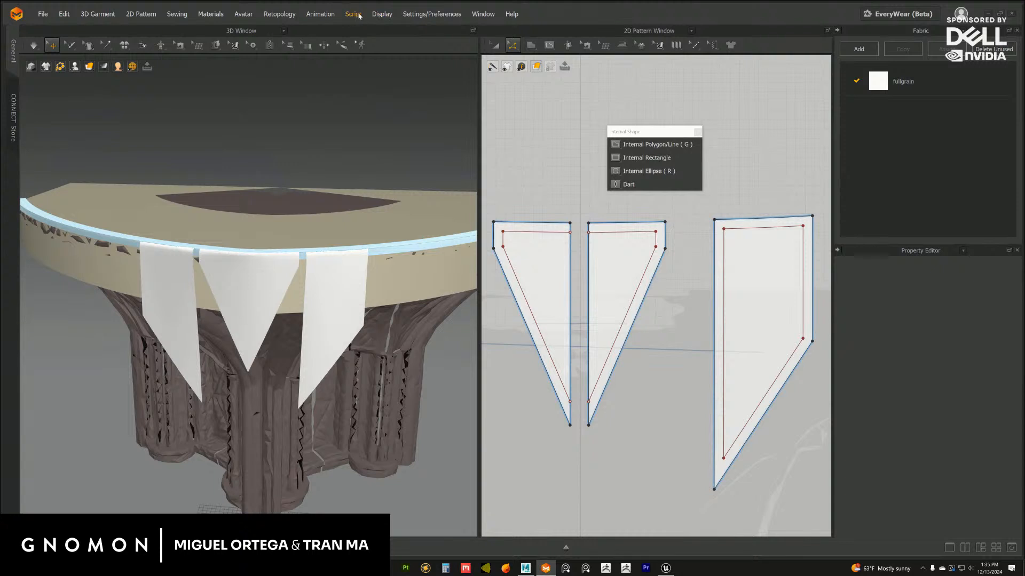
# Turn on the display of internal lines on the 3D garment
pyautogui.click(381, 15)
pyautogui.moveTo(397, 46)
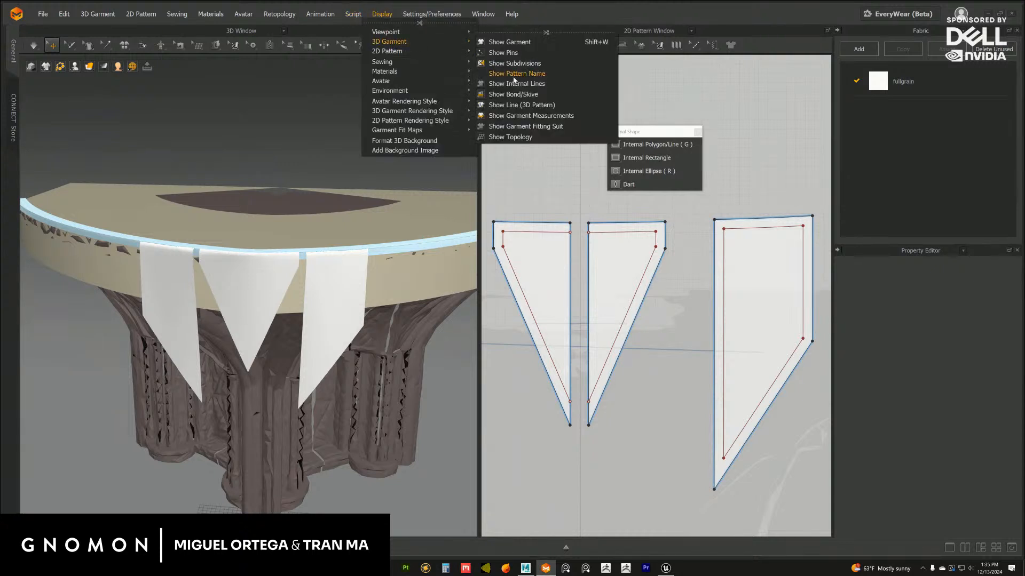
pyautogui.click(520, 87)
pyautogui.scroll(-5, 283, 185)
pyautogui.scroll(5, 283, 185)
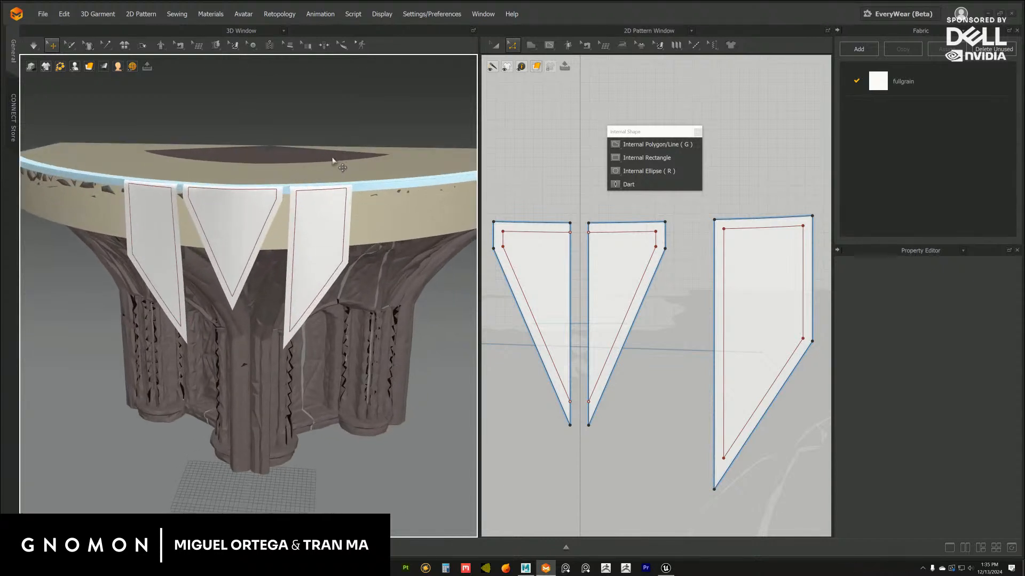
# Draw internal lines joining the side flap's inner border to its outline at the lower outer corner and the upper outer corner
pyautogui.click(639, 147)
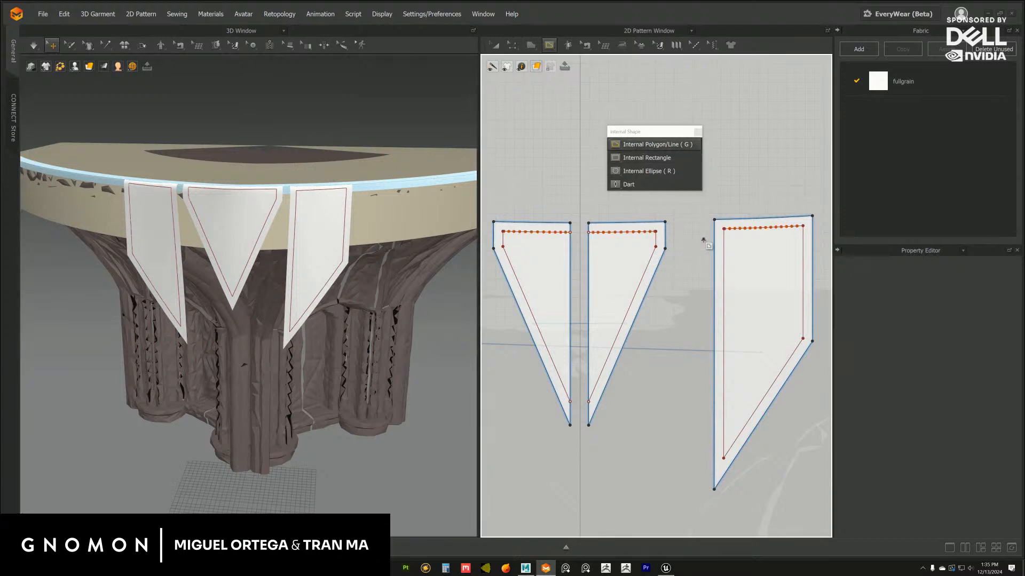
pyautogui.moveTo(700, 225); pyautogui.dragTo(664, 245, button='middle')
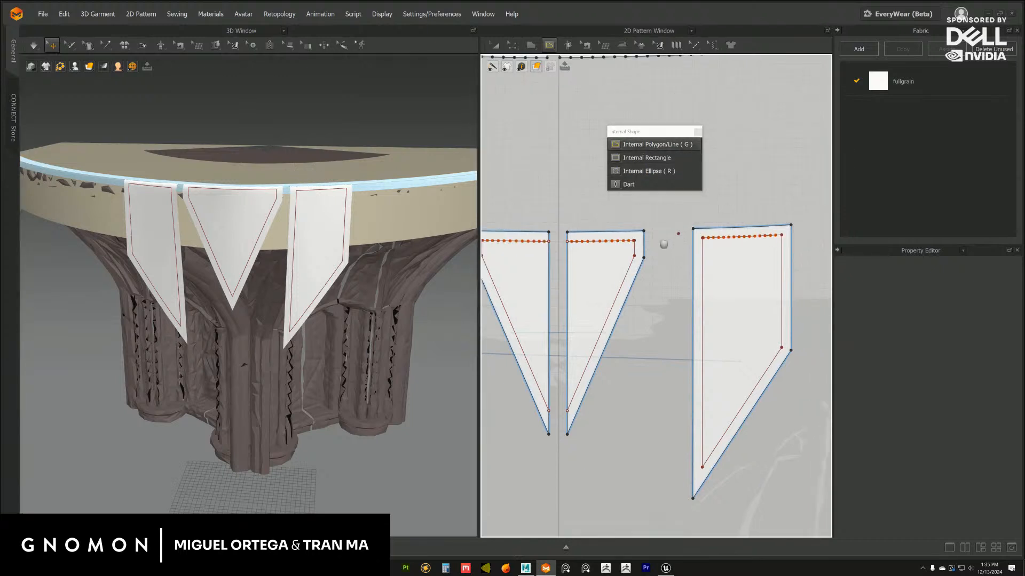
pyautogui.scroll(5, 664, 245)
pyautogui.click(651, 316)
pyautogui.doubleClick(672, 322)
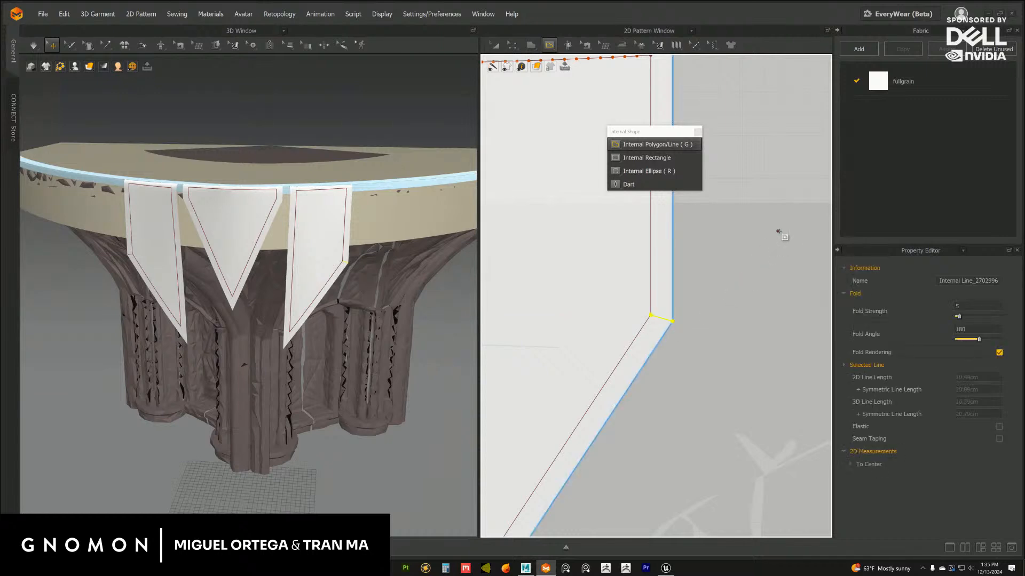
pyautogui.scroll(-5, 779, 233)
pyautogui.scroll(5, 622, 260)
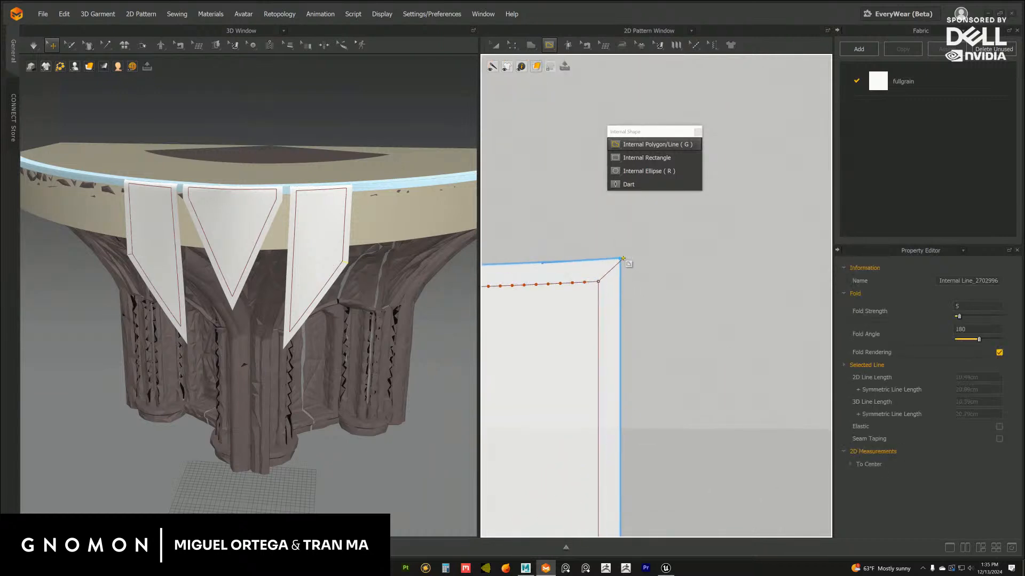
pyautogui.doubleClick(620, 259)
# Draw internal lines joining the side flap's inner border to its outline at the upper inner corner and the pointed bottom tip
pyautogui.moveTo(565, 251); pyautogui.dragTo(644, 251, button='middle')
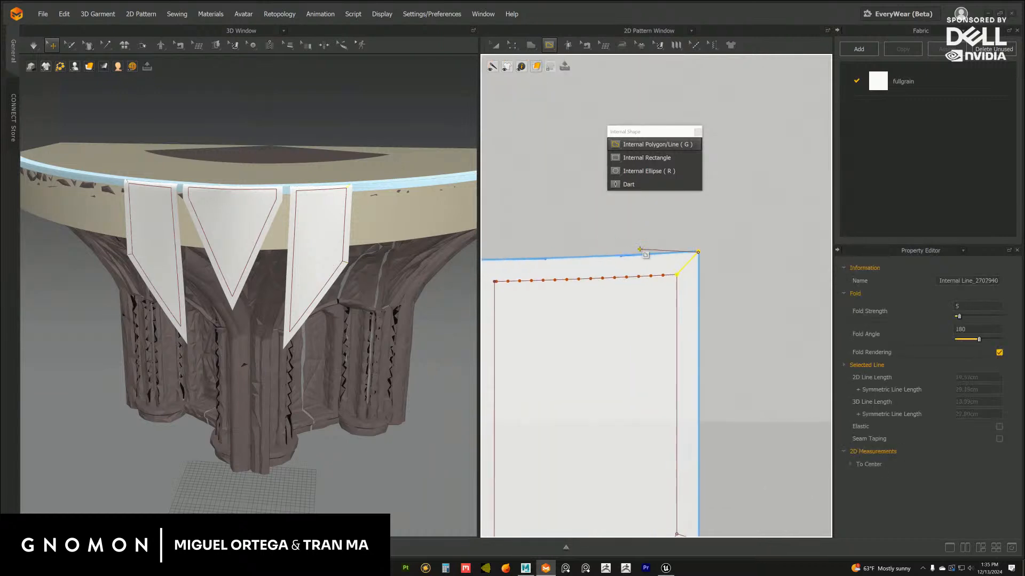
pyautogui.moveTo(536, 246); pyautogui.dragTo(659, 246, button='middle')
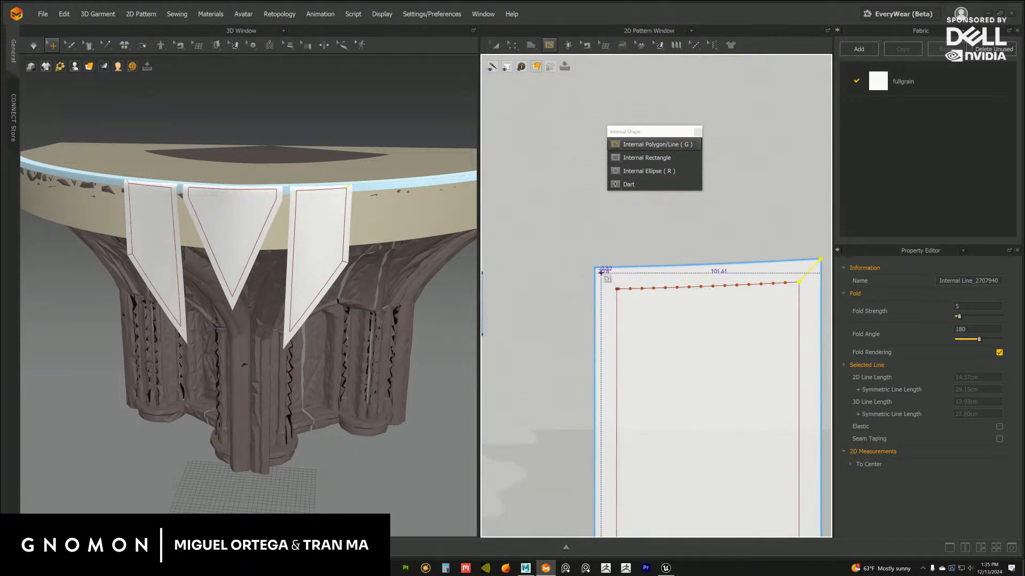
pyautogui.scroll(2, 625, 285)
pyautogui.click(615, 277)
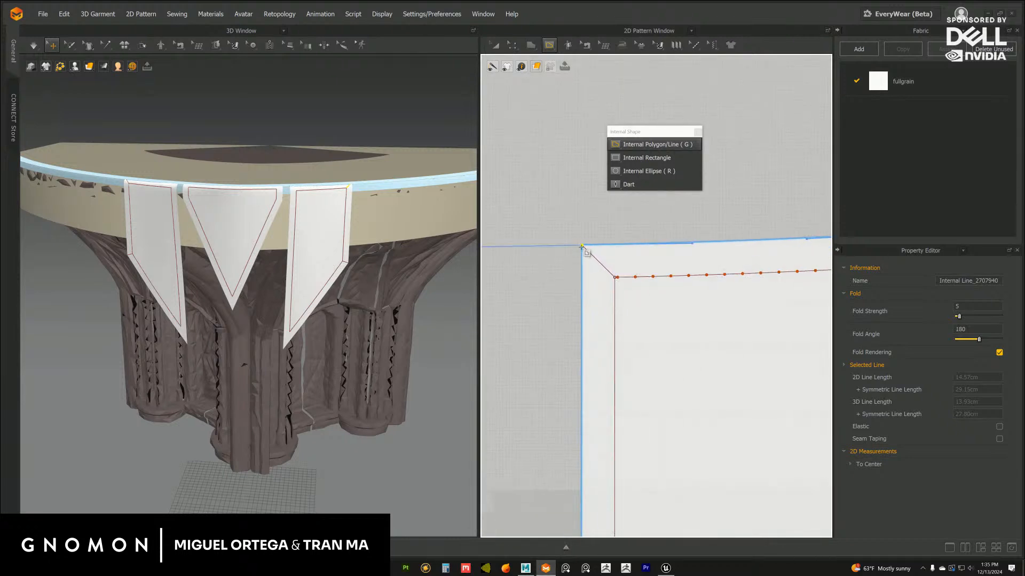
pyautogui.doubleClick(584, 246)
pyautogui.scroll(-2, 553, 373)
pyautogui.moveTo(521, 499); pyautogui.dragTo(555, 219, button='middle')
pyautogui.moveTo(539, 429); pyautogui.dragTo(521, 214, button='middle')
pyautogui.click(609, 322)
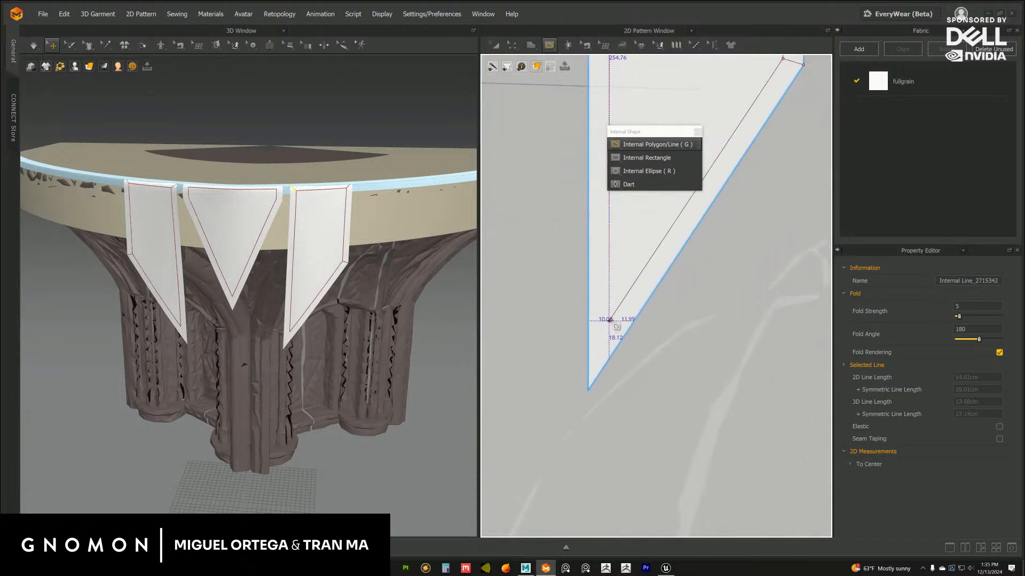
pyautogui.doubleClick(588, 390)
# Draw internal lines joining the centre half-flap's inner border to its outline at both ends of the short outer side
pyautogui.scroll(-3, 582, 345)
pyautogui.moveTo(519, 316); pyautogui.dragTo(646, 371, button='middle')
pyautogui.moveTo(603, 274); pyautogui.dragTo(601, 407, button='middle')
pyautogui.scroll(3, 654, 293)
pyautogui.moveTo(654, 293); pyautogui.dragTo(646, 326, button='middle')
pyautogui.click(625, 288)
pyautogui.doubleClick(643, 292)
pyautogui.moveTo(657, 259); pyautogui.dragTo(662, 288, button='middle')
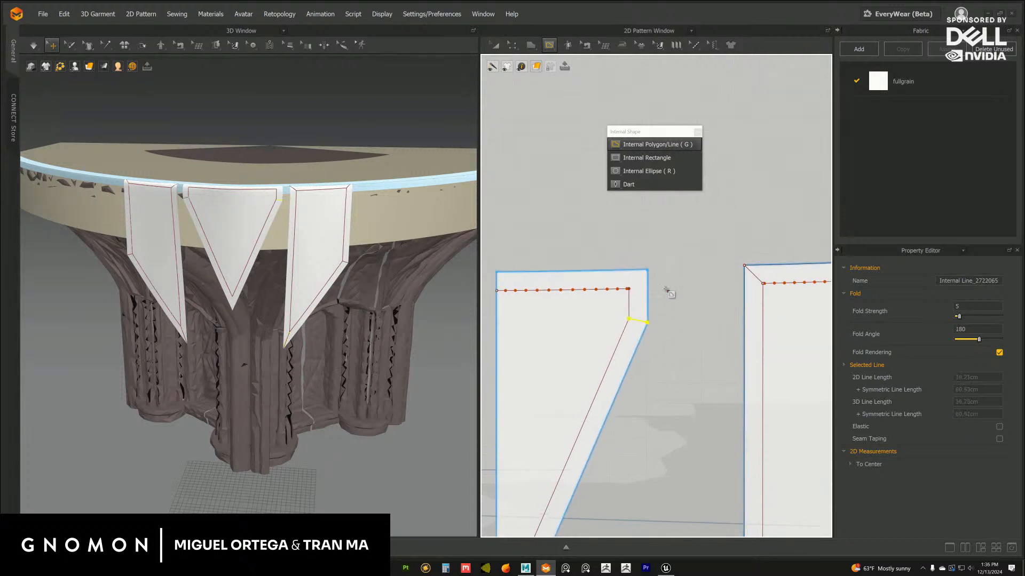
pyautogui.scroll(3, 660, 294)
pyautogui.click(594, 280)
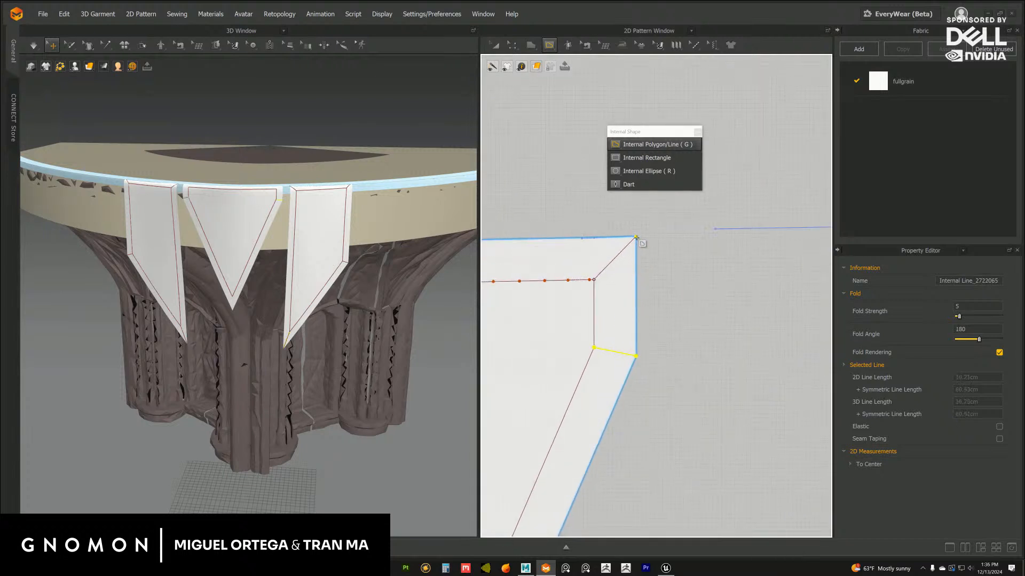
pyautogui.doubleClick(636, 237)
pyautogui.scroll(-5, 693, 323)
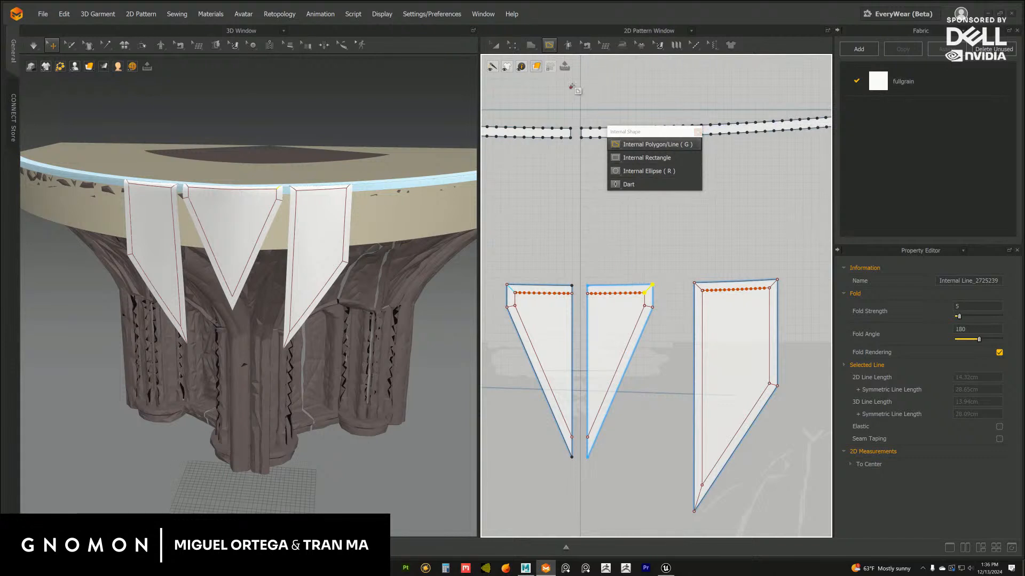
# Switch to the Transform Pattern tool and move the Internal Shape palette down between the trim strips and the flap patterns
pyautogui.press('a')
pyautogui.moveTo(659, 134); pyautogui.dragTo(662, 189)
pyautogui.click(745, 203)
pyautogui.scroll(-3, 770, 225)
pyautogui.moveTo(750, 212); pyautogui.dragTo(715, 205, button='middle')
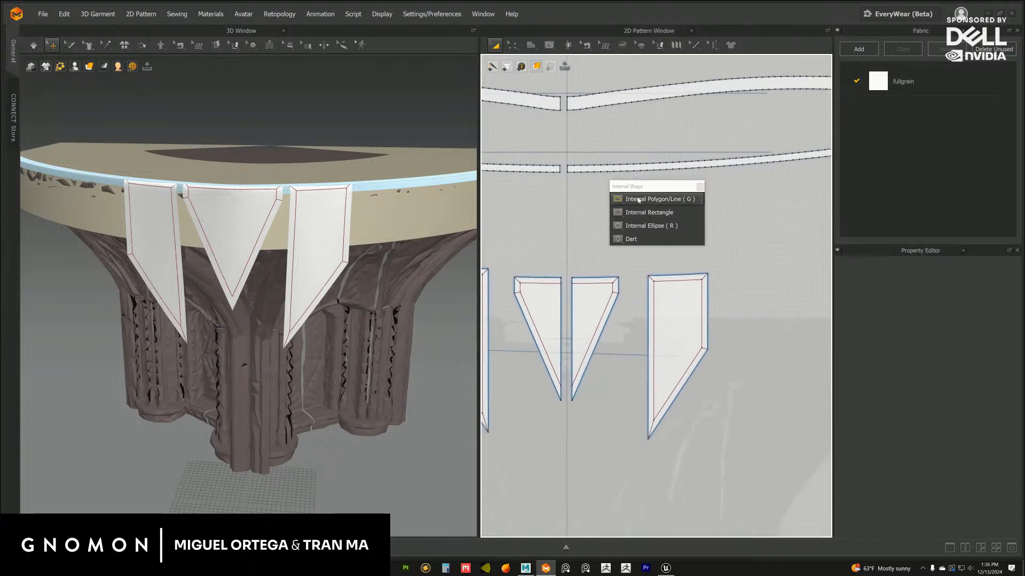
pyautogui.moveTo(642, 187); pyautogui.dragTo(657, 190)
pyautogui.moveTo(533, 297)
pyautogui.mouseDown(button='middle')
pyautogui.moveTo(583, 272)
pyautogui.moveTo(549, 299)
pyautogui.mouseUp(button='middle')
pyautogui.scroll(-2, 512, 307)
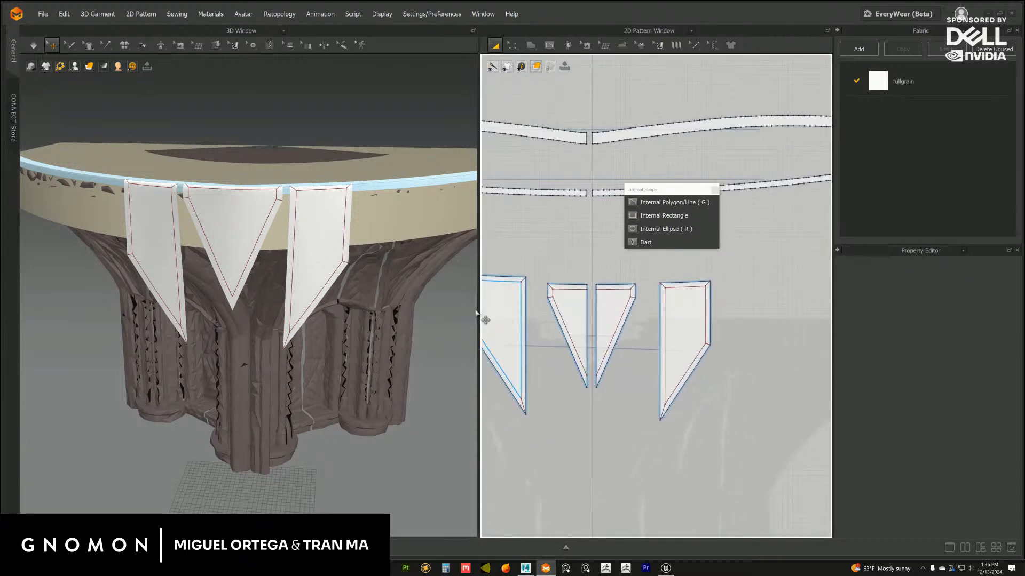
# Move the opposite side flap pattern slightly down in 2D so it is level with its mirrored counterpart
pyautogui.moveTo(477, 314); pyautogui.dragTo(558, 264, button='middle')
pyautogui.moveTo(411, 281); pyautogui.dragTo(331, 272, button='middle')
pyautogui.moveTo(488, 275); pyautogui.dragTo(583, 266, button='middle')
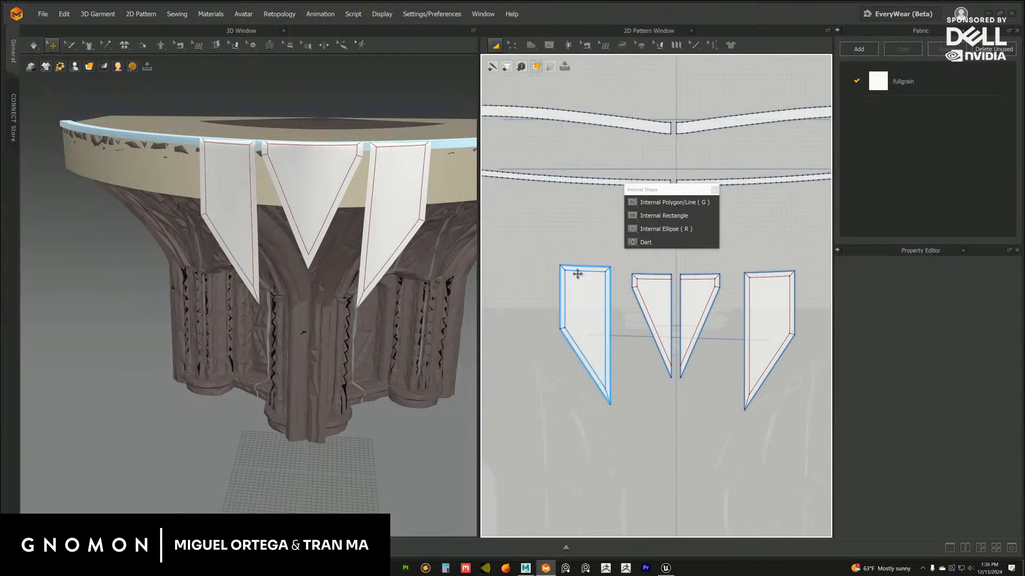
pyautogui.click(579, 264)
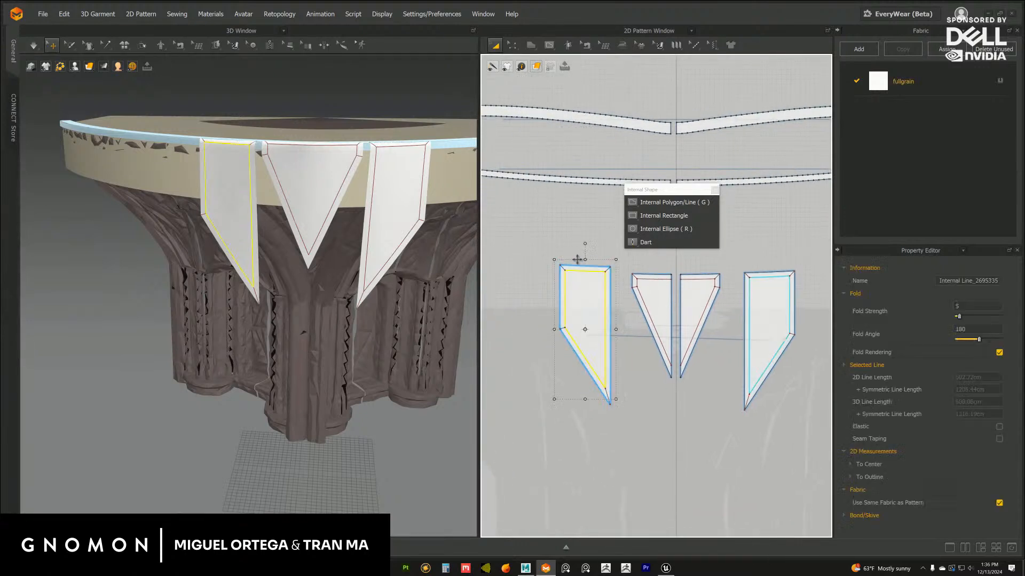
pyautogui.scroll(2, 585, 262)
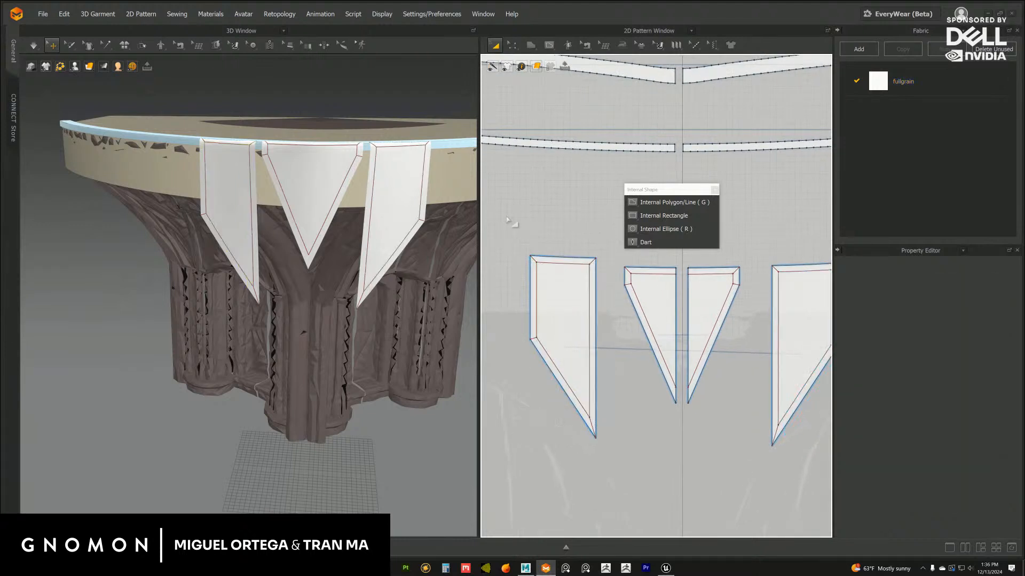
pyautogui.moveTo(506, 217); pyautogui.dragTo(622, 483)
pyautogui.moveTo(572, 265); pyautogui.dragTo(566, 272)
pyautogui.click(601, 234)
pyautogui.moveTo(638, 250); pyautogui.dragTo(534, 252, button='middle')
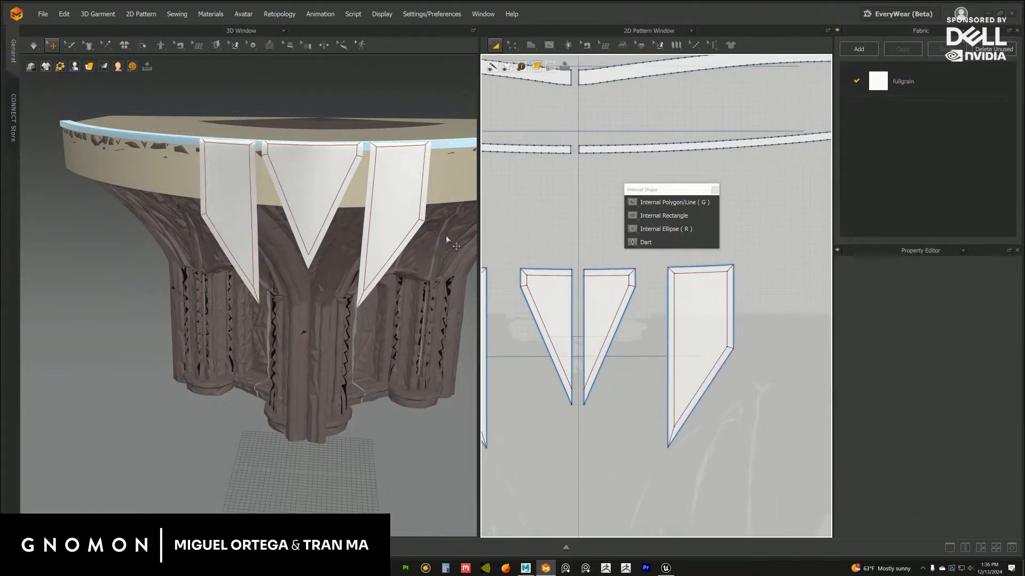
pyautogui.moveTo(405, 248)
pyautogui.mouseDown(button='right')
pyautogui.moveTo(399, 256)
pyautogui.moveTo(396, 246)
pyautogui.mouseUp(button='right')
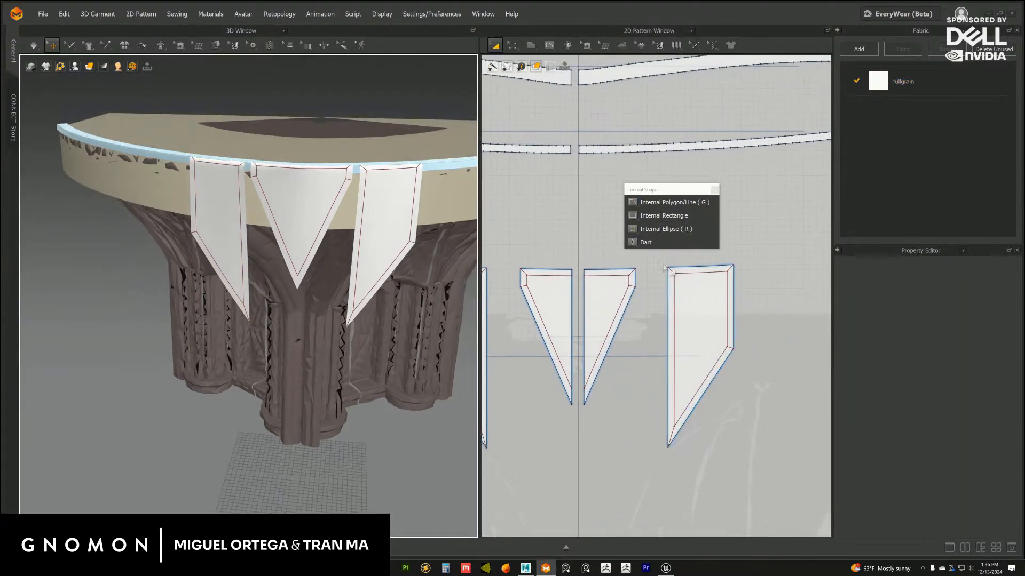
# Save the project over the existing file stage_rotunda_flage_02.zprj
pyautogui.click(42, 15)
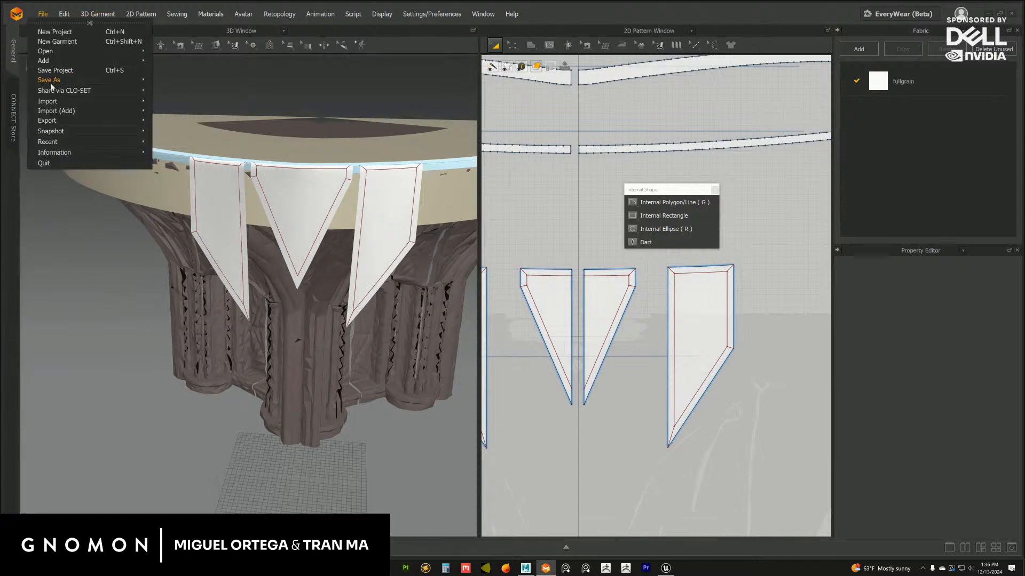
pyautogui.moveTo(59, 83)
pyautogui.click(180, 81)
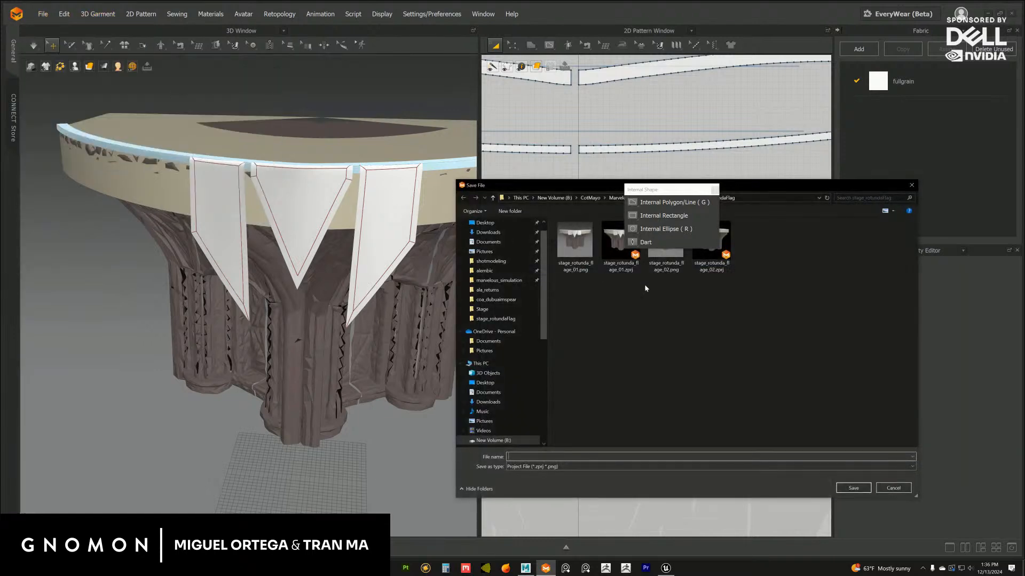
pyautogui.click(711, 243)
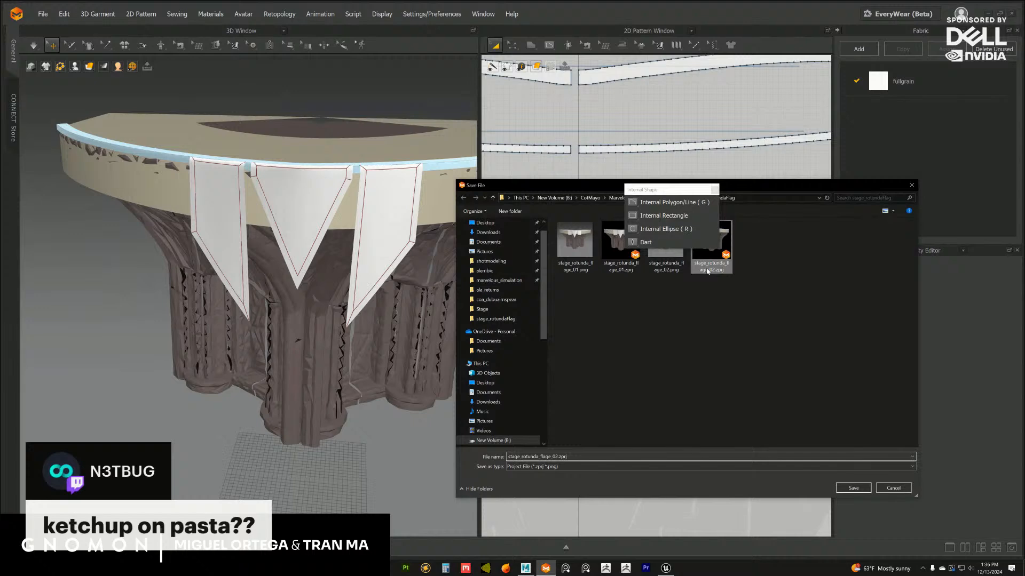
pyautogui.click(854, 488)
pyautogui.click(531, 286)
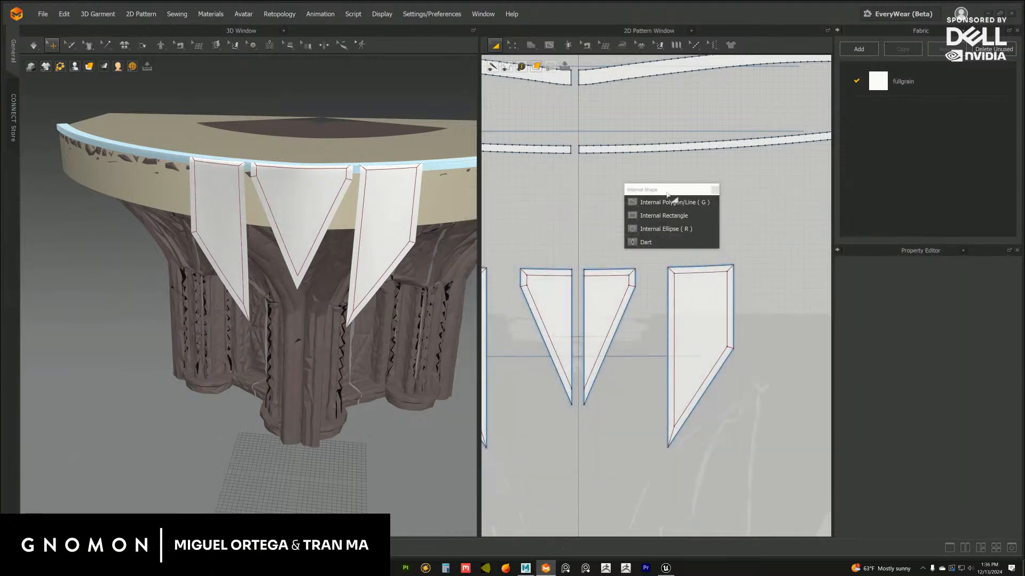
# Reposition the floating Internal Shape palette just below the narrow trim strip, clear of the flap patterns
pyautogui.moveTo(668, 195); pyautogui.dragTo(655, 183)
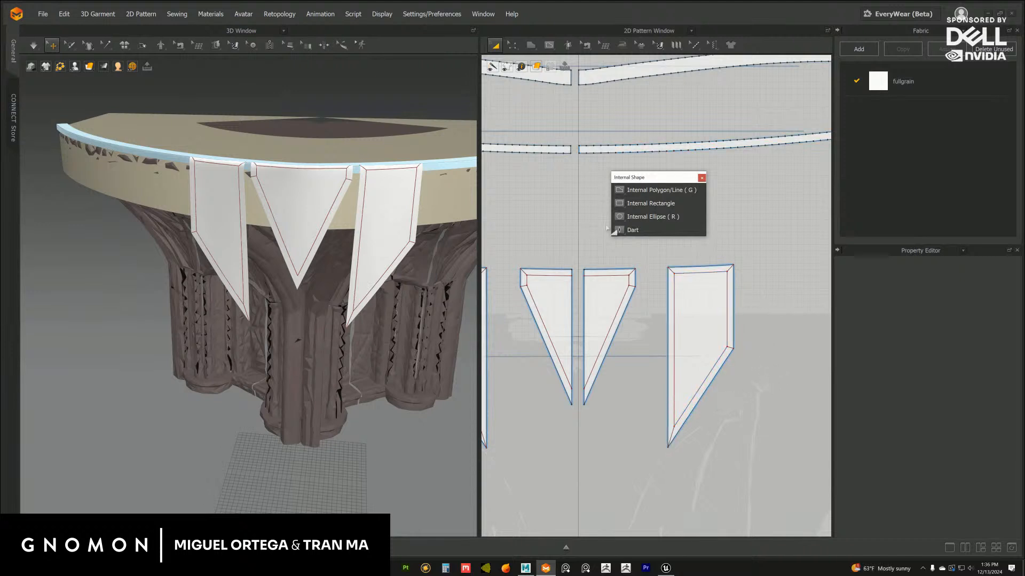
pyautogui.keyDown('alt'); pyautogui.moveTo(597, 354); pyautogui.dragTo(574, 411, button='right'); pyautogui.keyUp('alt')
pyautogui.keyDown('alt'); pyautogui.moveTo(605, 398); pyautogui.dragTo(541, 373, button='middle'); pyautogui.keyUp('alt')
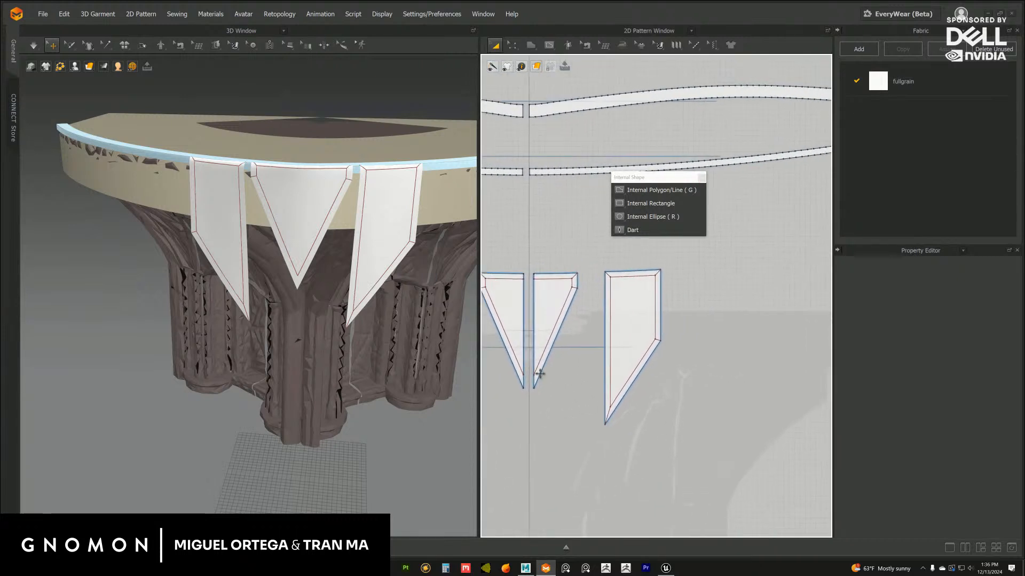
pyautogui.keyDown('alt'); pyautogui.moveTo(578, 389); pyautogui.dragTo(587, 309, button='right'); pyautogui.keyUp('alt')
pyautogui.moveTo(664, 181); pyautogui.dragTo(640, 153)
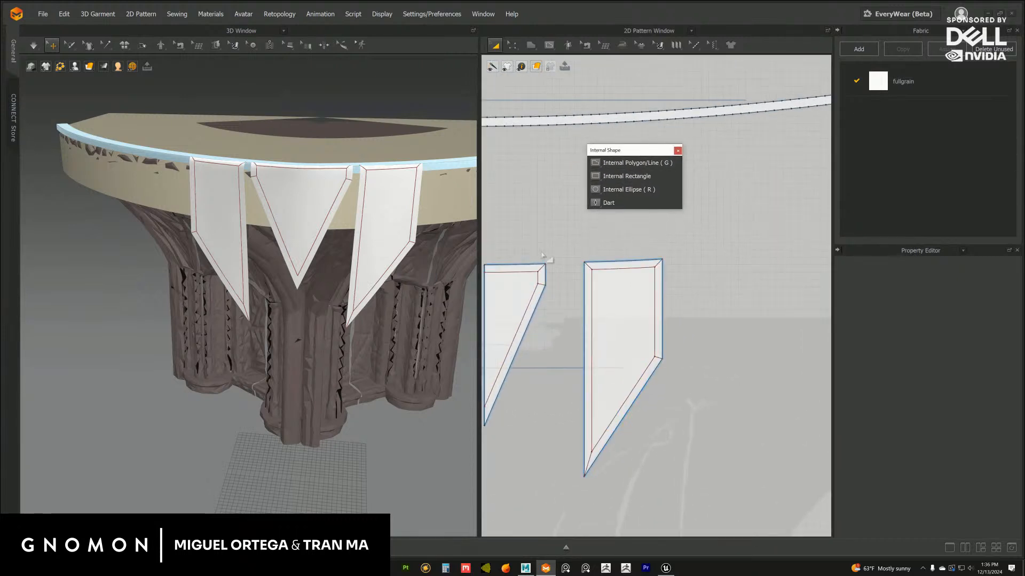
pyautogui.keyDown('alt'); pyautogui.moveTo(533, 235); pyautogui.dragTo(586, 237, button='middle'); pyautogui.keyUp('alt')
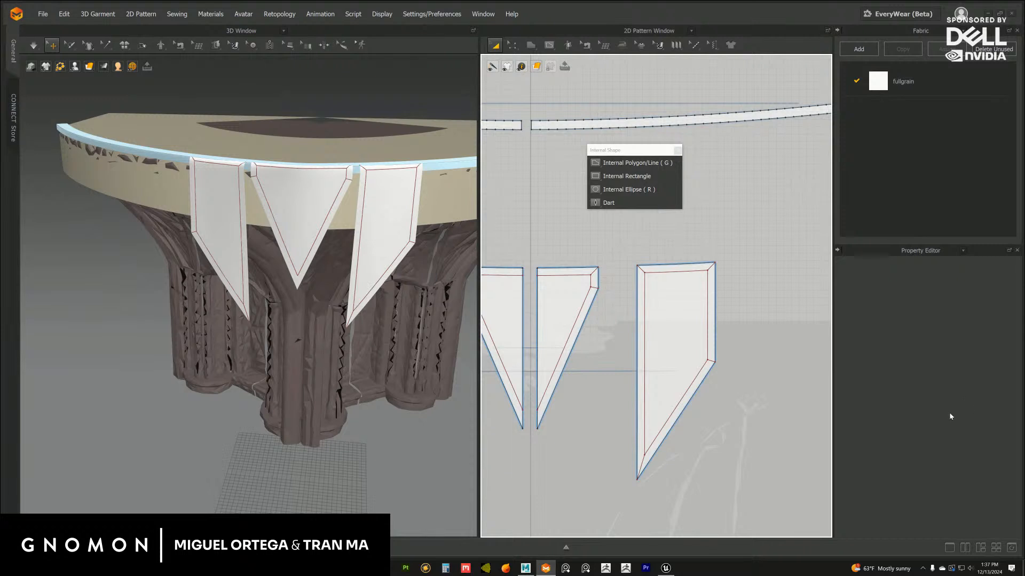
# Examine the flap patterns in 2D and the hanging flaps on the column capital in 3D
pyautogui.scroll(2, 679, 351)
pyautogui.moveTo(587, 359); pyautogui.dragTo(683, 345, button='middle')
pyautogui.scroll(2, 684, 345)
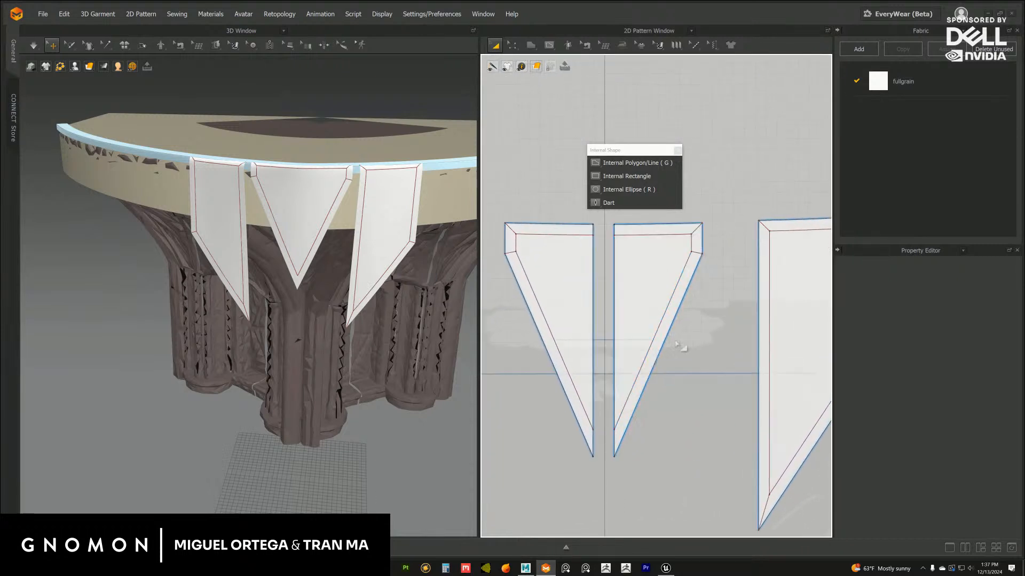
pyautogui.scroll(-2, 688, 336)
pyautogui.scroll(-2, 684, 330)
pyautogui.scroll(-5, 308, 217)
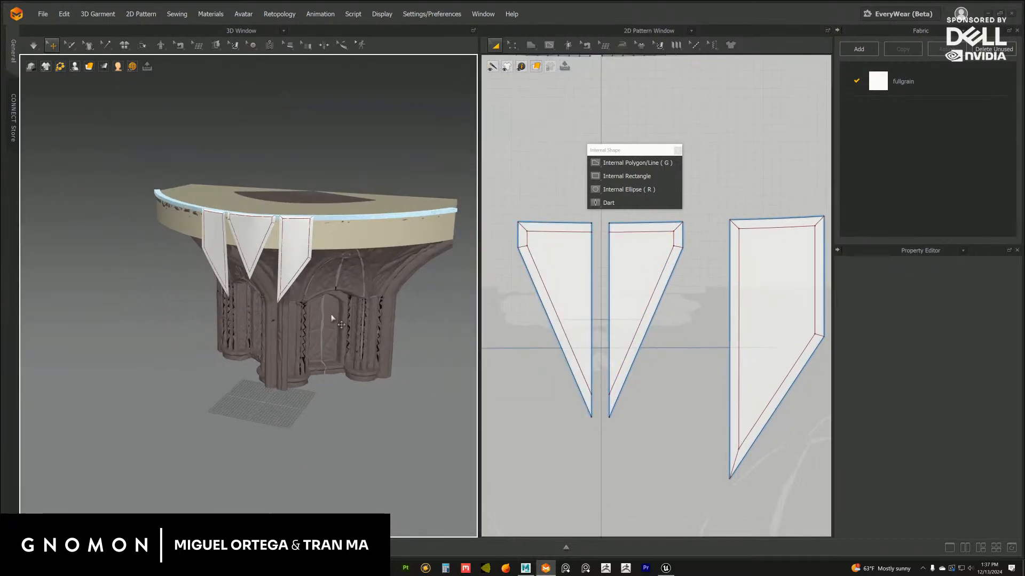
pyautogui.moveTo(308, 217); pyautogui.dragTo(336, 244, button='right')
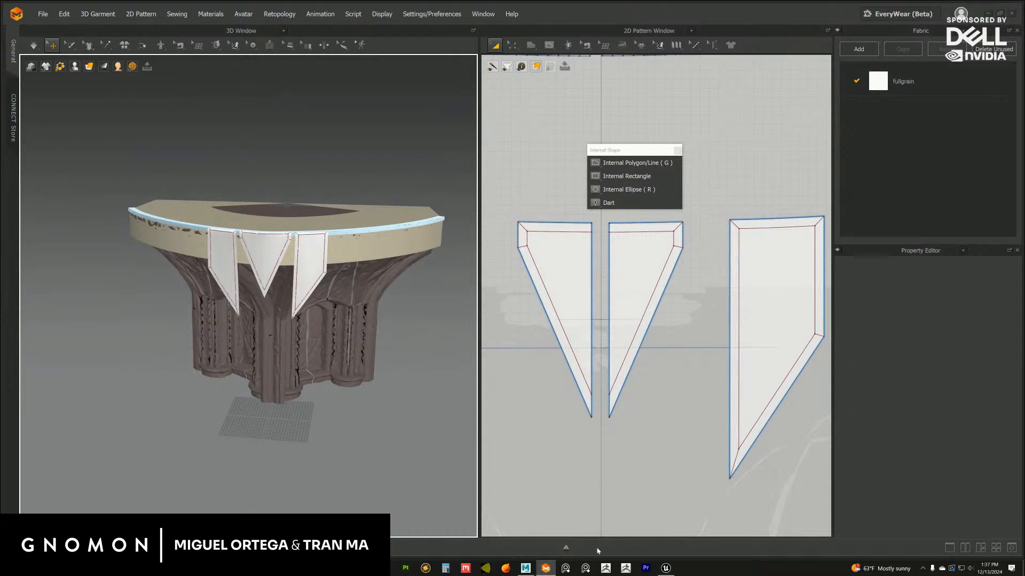
# Switch to Unreal Editor to examine the ornamented column capital and stage set as reference, close the floating Internal Shape palette, and return to Marvelous Designer
pyautogui.click(666, 568)
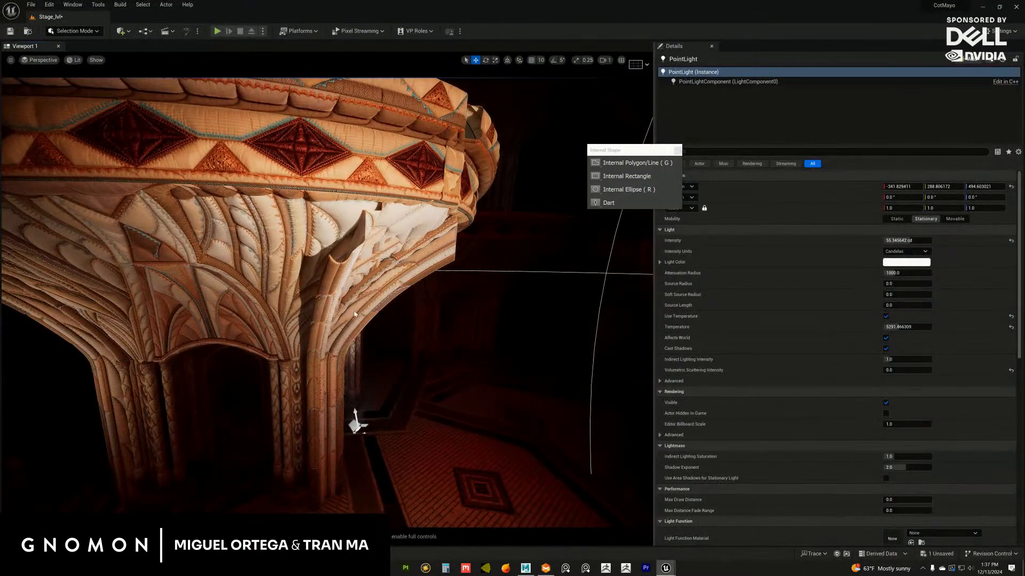
pyautogui.keyDown('alt'); pyautogui.moveTo(355, 315); pyautogui.dragTo(363, 342); pyautogui.keyUp('alt')
pyautogui.press('g')
pyautogui.keyDown('alt'); pyautogui.moveTo(427, 338); pyautogui.dragTo(361, 351); pyautogui.keyUp('alt')
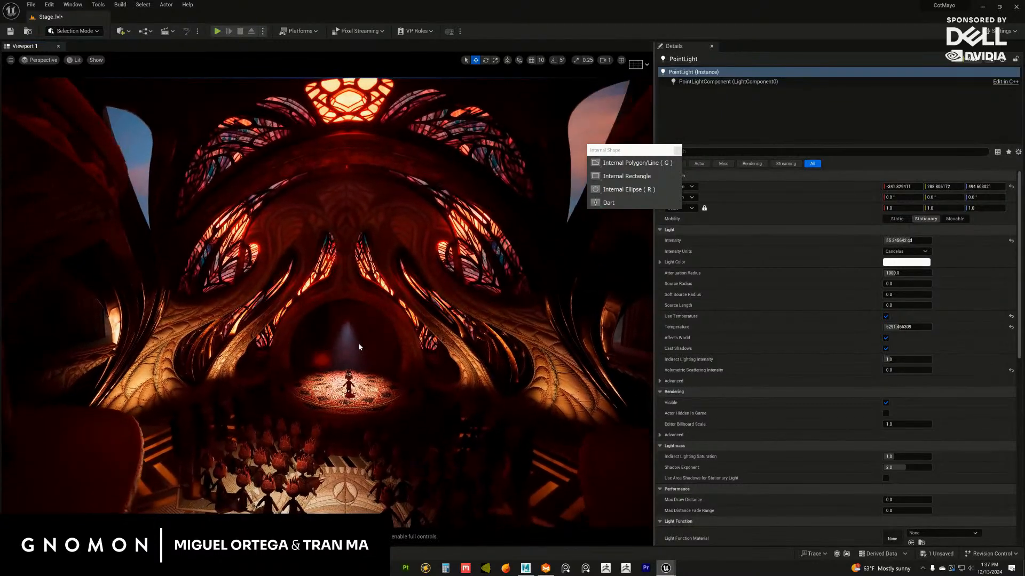
pyautogui.click(678, 151)
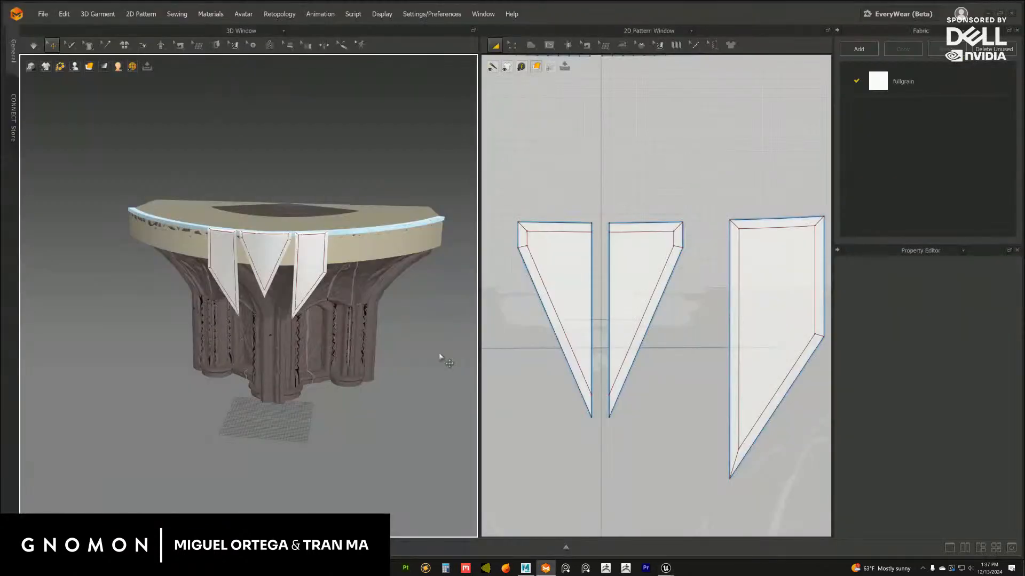
pyautogui.moveTo(665, 568)
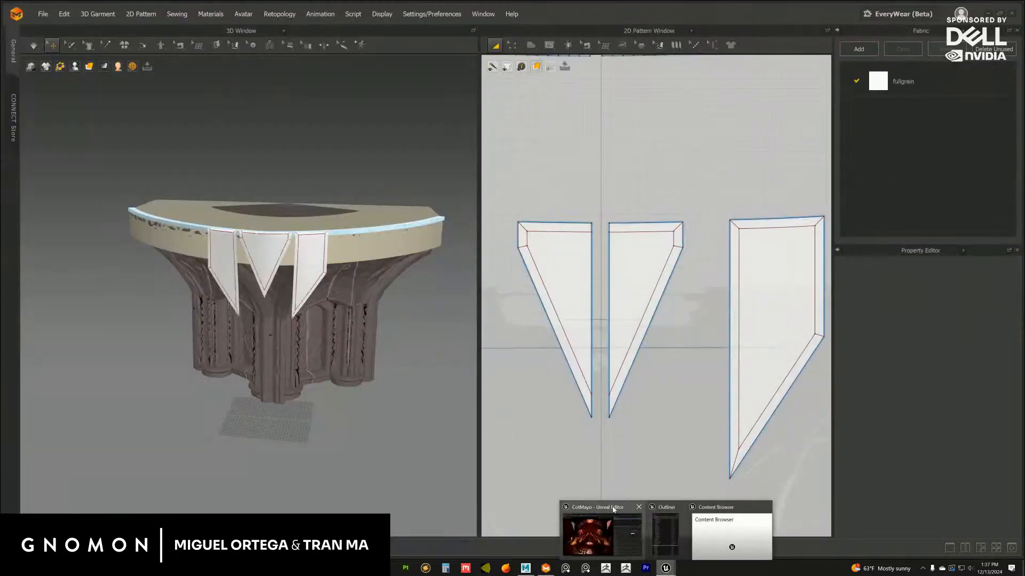
pyautogui.click(613, 509)
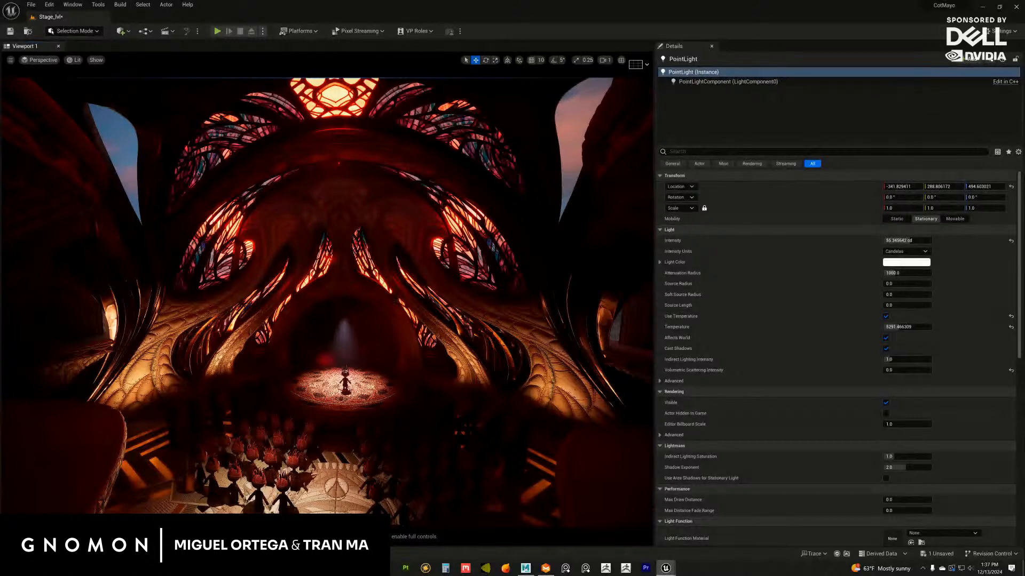
pyautogui.click(983, 7)
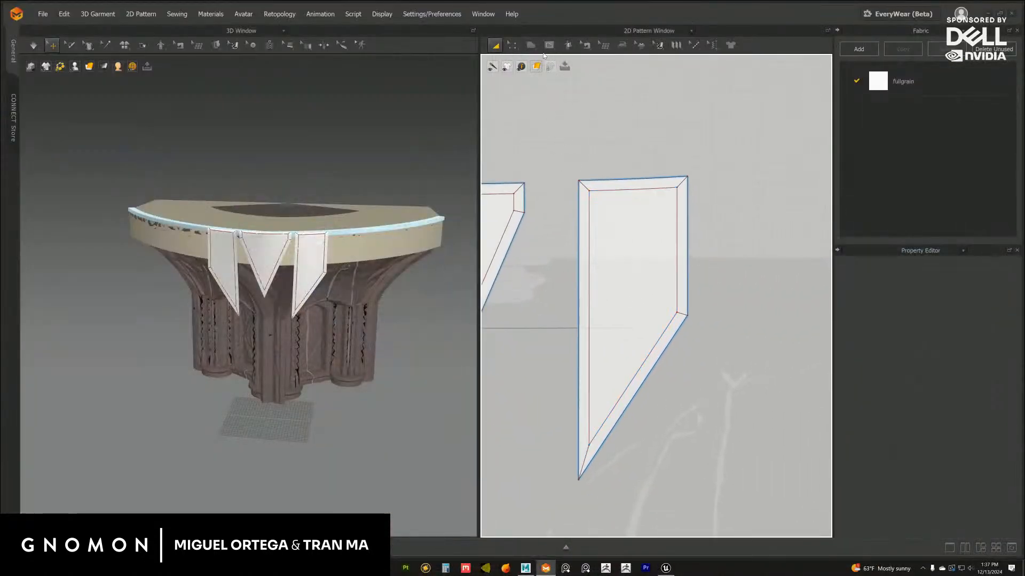
# Draw two internal lines on the side flap from near its lower tip: about 206 cm to the outer border line and 236 cm to the upper one
pyautogui.click(549, 45)
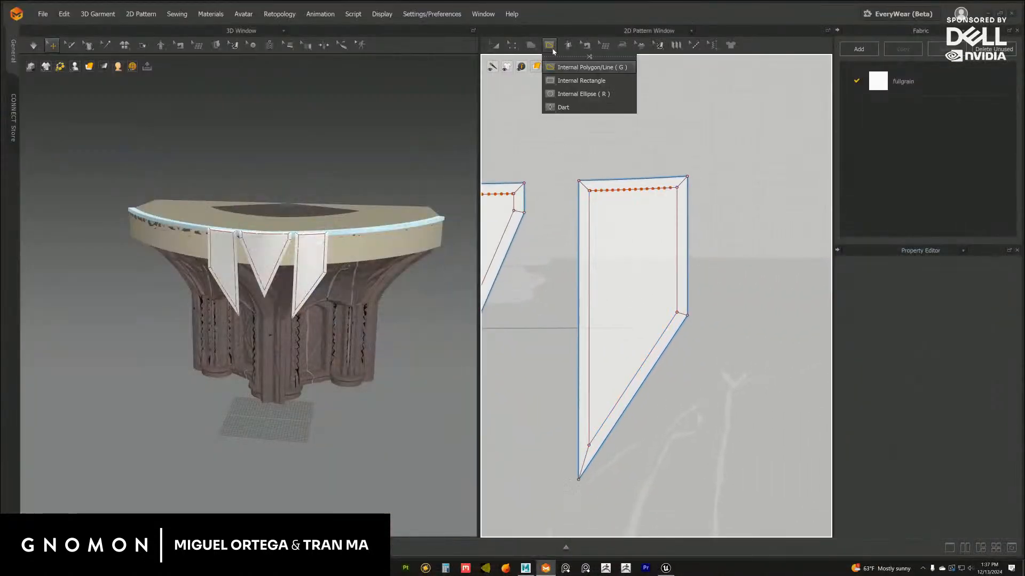
pyautogui.moveTo(570, 56); pyautogui.dragTo(736, 133)
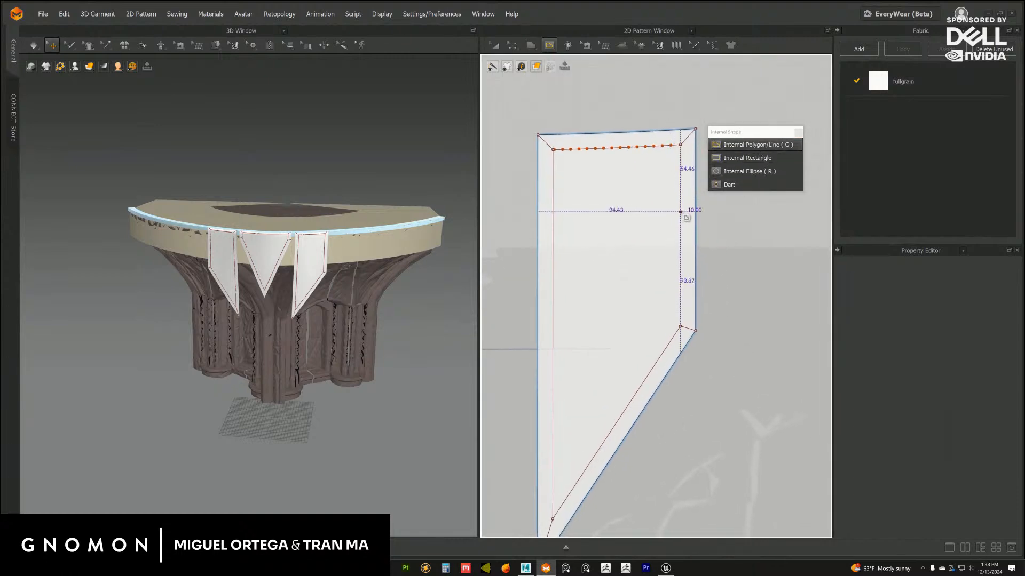
pyautogui.click(680, 211)
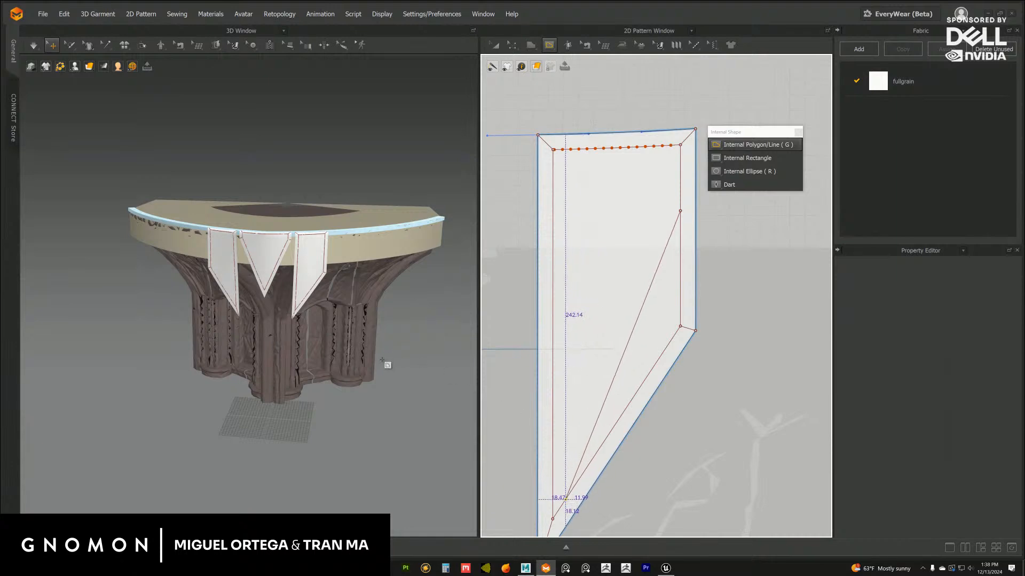
pyautogui.keyDown('alt'); pyautogui.moveTo(385, 375); pyautogui.dragTo(372, 353); pyautogui.keyUp('alt')
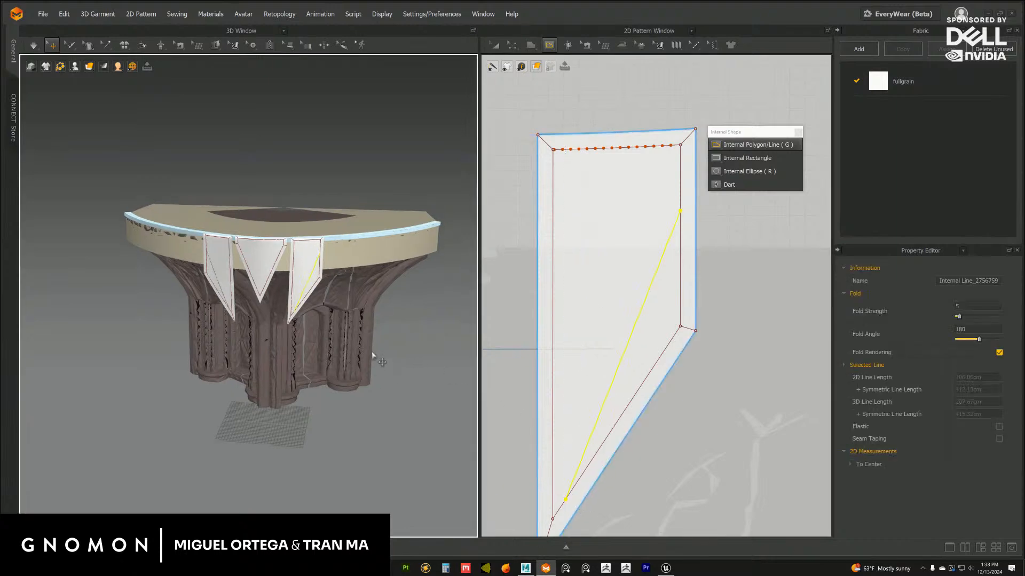
pyautogui.keyDown('alt'); pyautogui.moveTo(372, 353); pyautogui.dragTo(429, 361, button='right'); pyautogui.keyUp('alt')
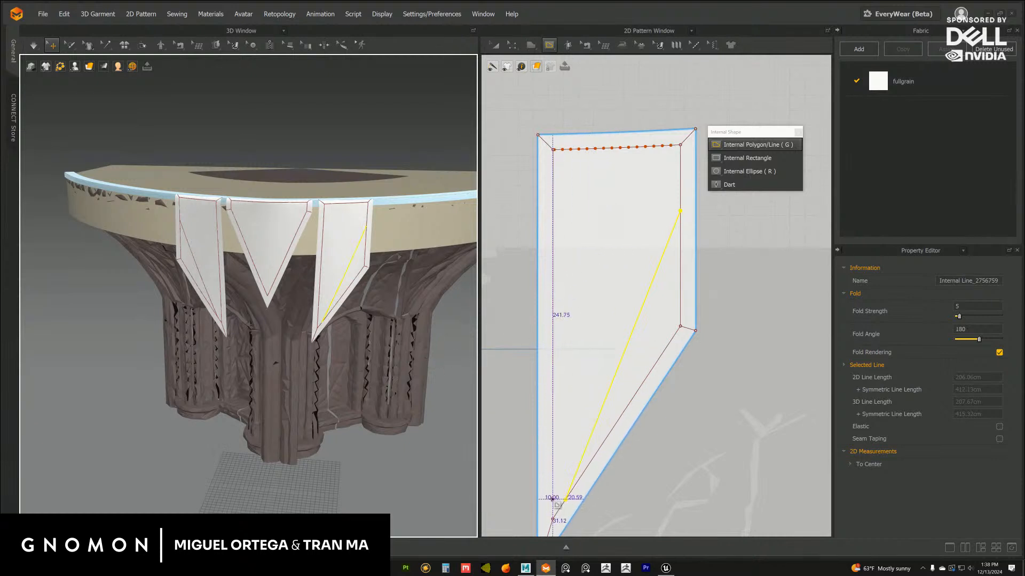
pyautogui.click(552, 499)
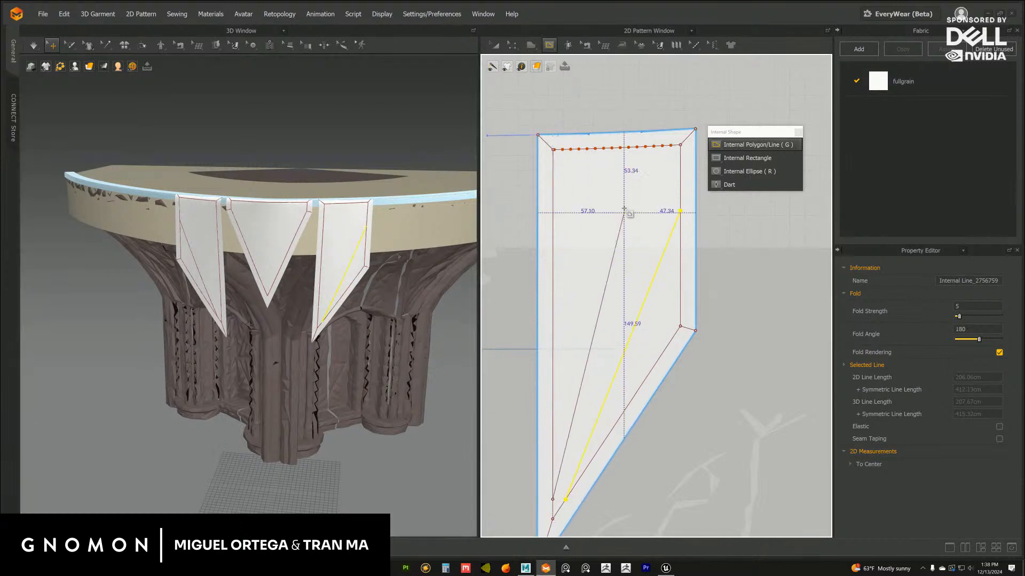
pyautogui.click(614, 149)
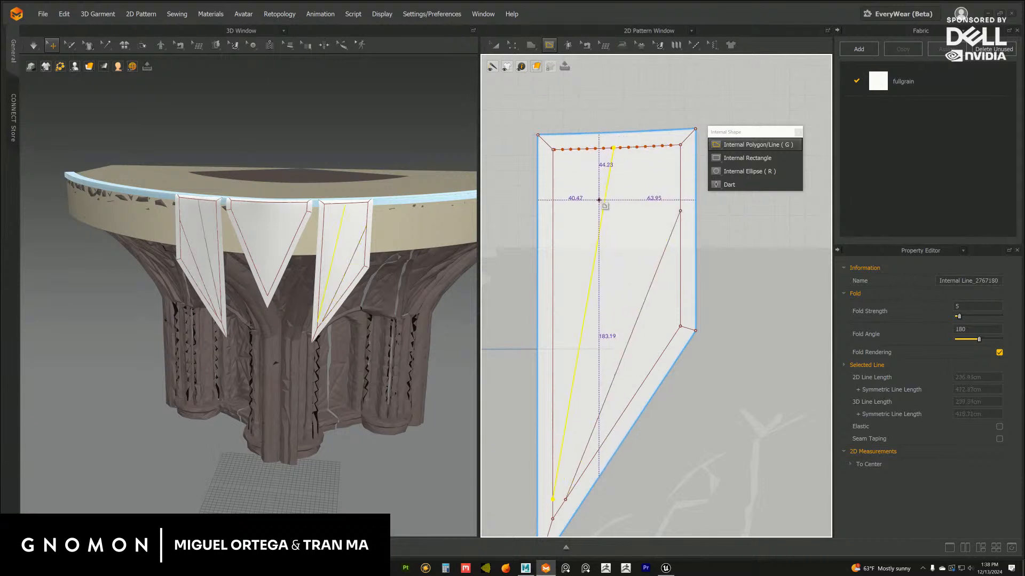
# Draw a half-diamond internal line about 163 cm long on the centre flap, starting and ending on its fold edge below the upper border line
pyautogui.moveTo(596, 256); pyautogui.dragTo(701, 258, button='middle')
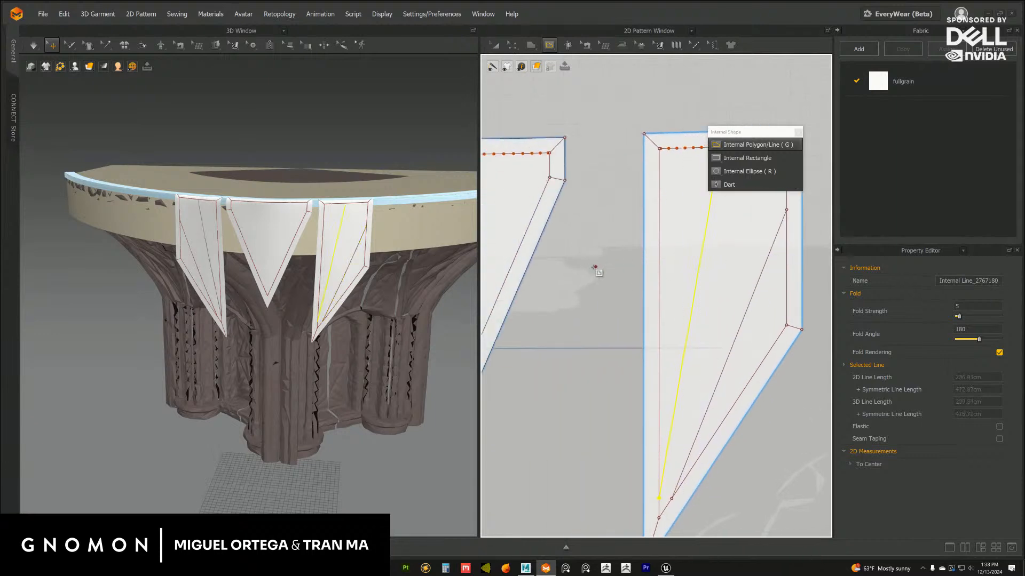
pyautogui.moveTo(543, 277)
pyautogui.mouseDown(button='middle')
pyautogui.moveTo(673, 278)
pyautogui.moveTo(663, 320)
pyautogui.mouseUp(button='middle')
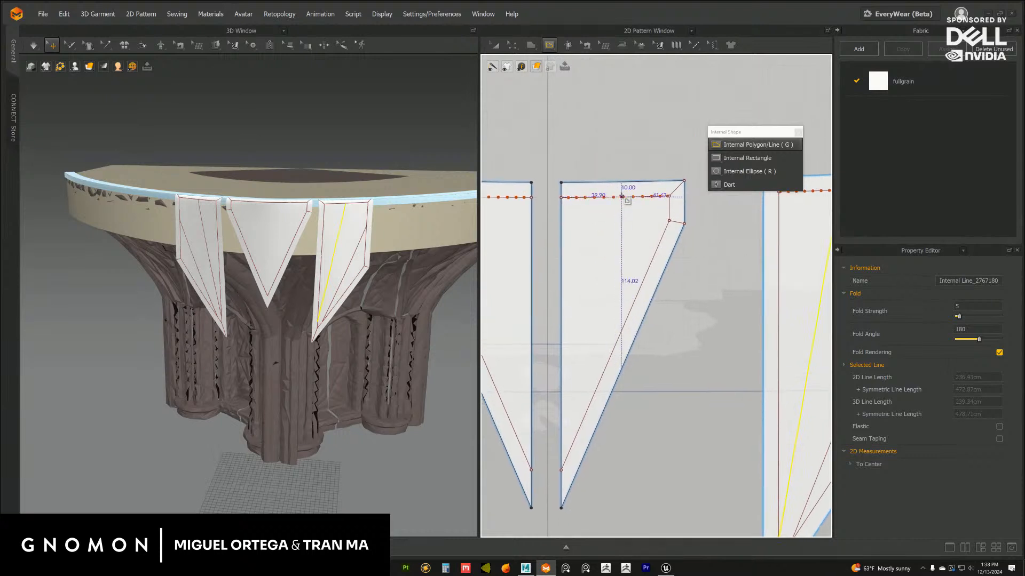
pyautogui.click(606, 274)
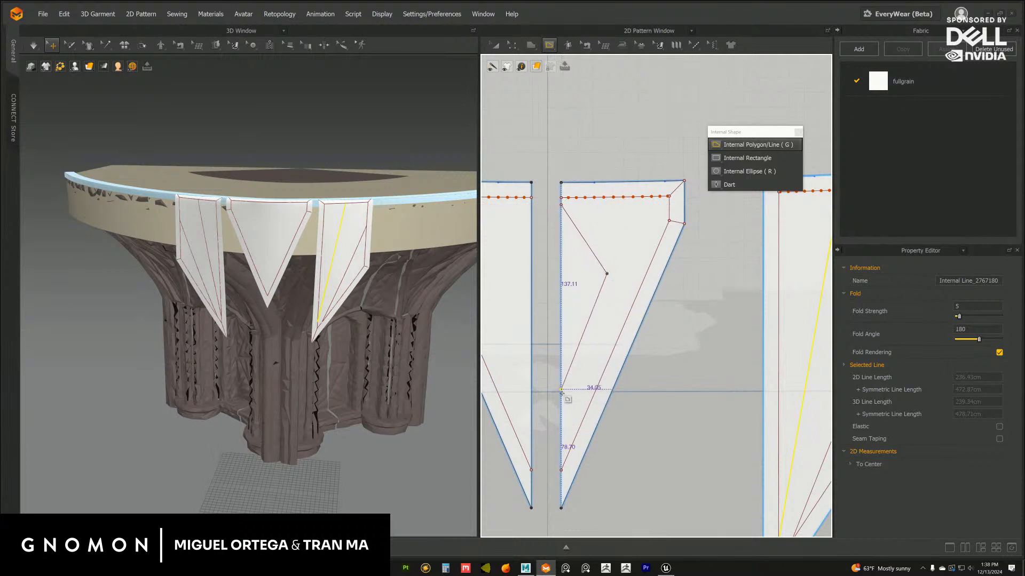
pyautogui.doubleClick(561, 430)
pyautogui.moveTo(634, 311); pyautogui.dragTo(631, 323, button='middle')
pyautogui.moveTo(693, 305)
pyautogui.mouseDown(button='middle')
pyautogui.moveTo(677, 304)
pyautogui.moveTo(695, 289)
pyautogui.mouseUp(button='middle')
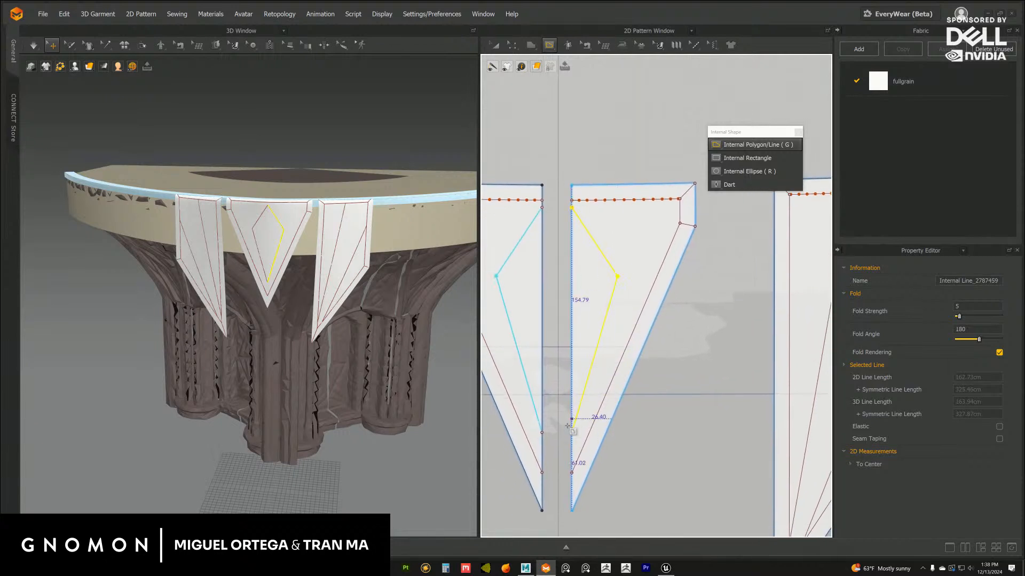
# Try a long line from the centre flap's fold edge and a short line from the half diamond's corner to the upper border line, and undo both
pyautogui.click(572, 450)
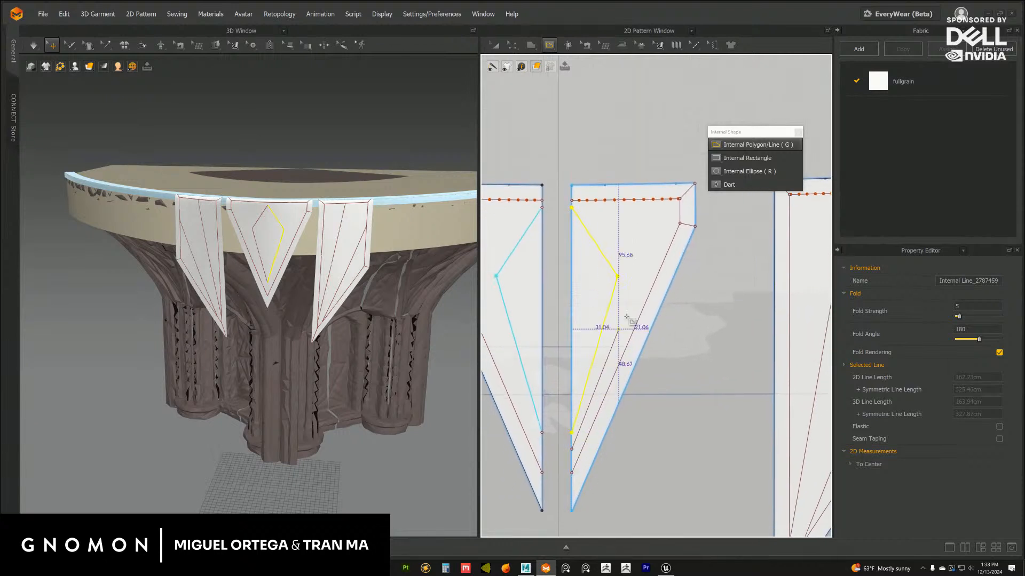
pyautogui.doubleClick(662, 199)
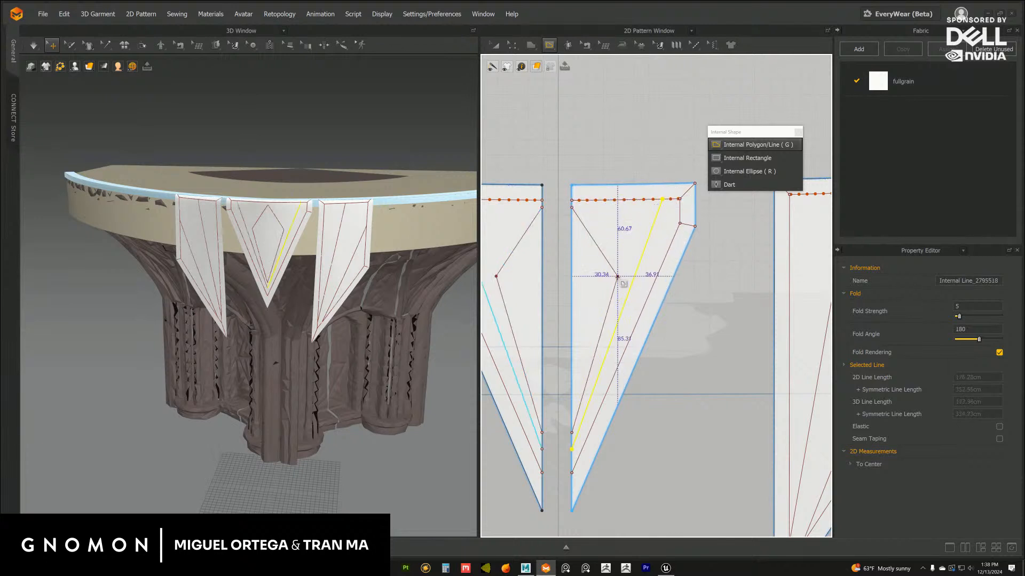
pyautogui.click(640, 200)
pyautogui.doubleClick(618, 276)
pyautogui.moveTo(720, 287); pyautogui.dragTo(714, 286, button='middle')
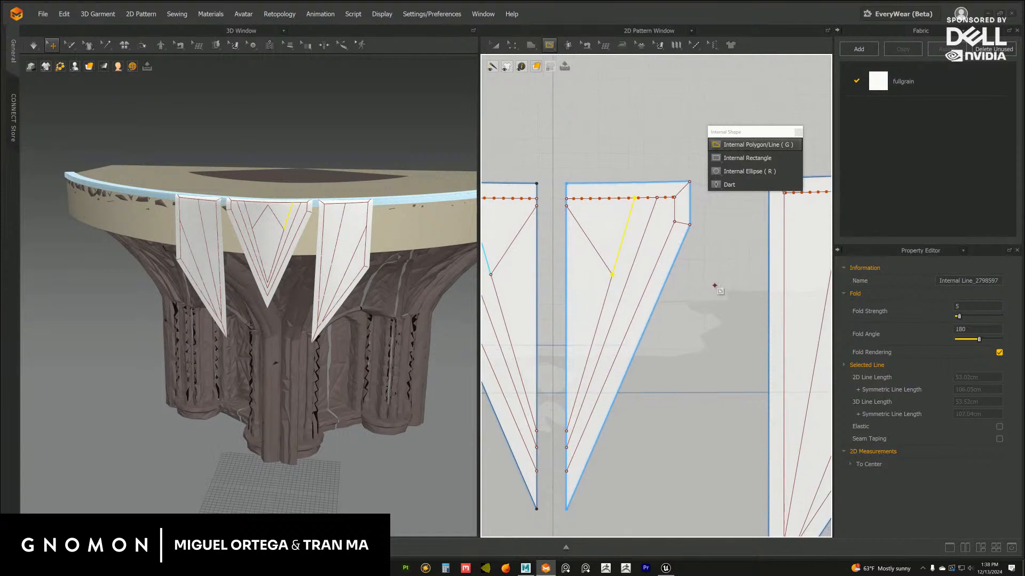
pyautogui.hotkey('ctrl', 'z')
pyautogui.hotkey('ctrl', 'z')
# Try a short internal line from the centre flap's upper border line down to the outer corner of the half diamond
pyautogui.click(567, 455)
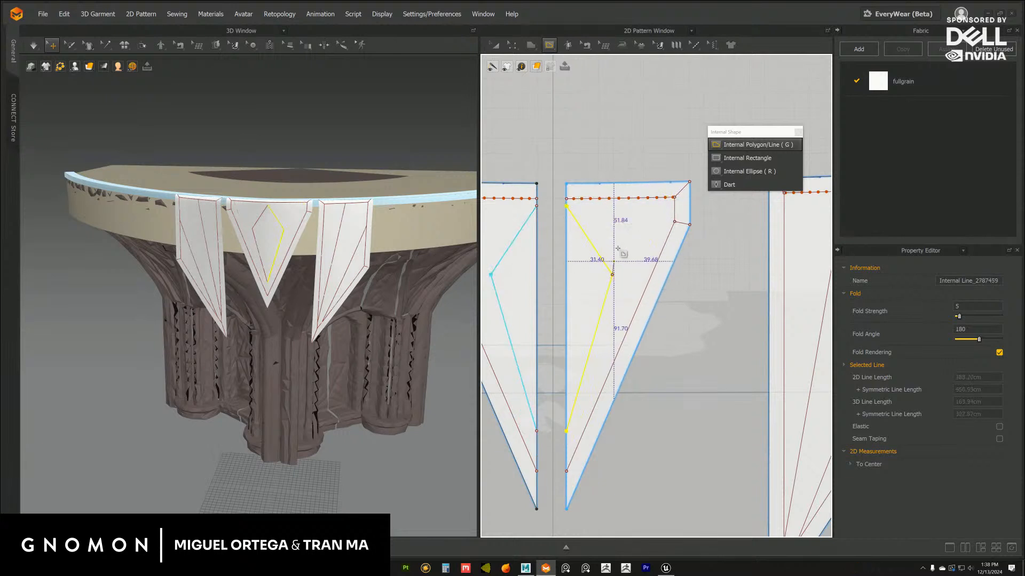
pyautogui.keyDown('shift'); pyautogui.doubleClick(636, 199); pyautogui.keyUp('shift')
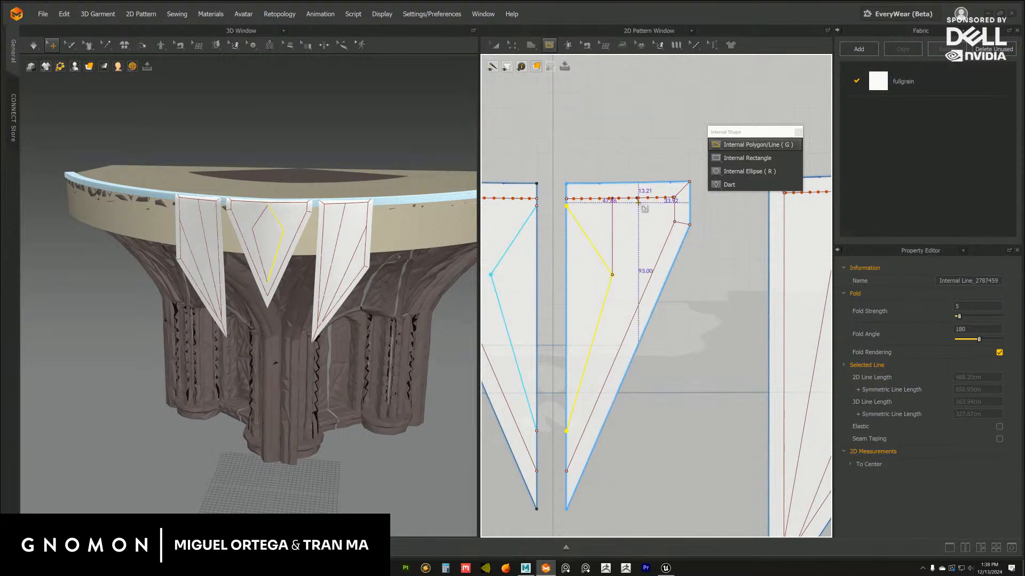
pyautogui.doubleClick(612, 276)
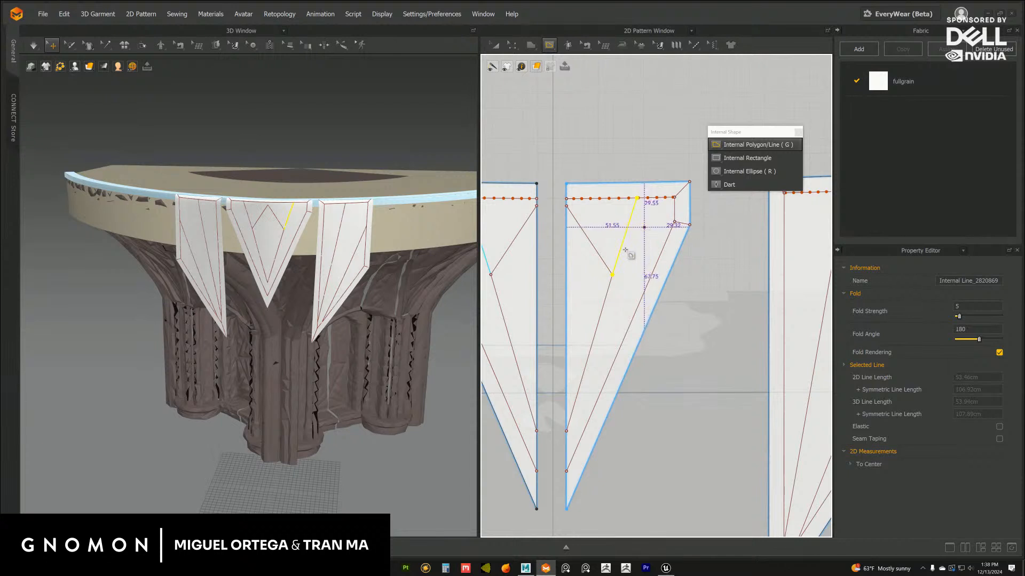
# Draw three lines up to the centre flap's upper border line: about 40 cm from the diamond's side, 53 cm from its corner, 178 cm from the fold edge
pyautogui.click(613, 273)
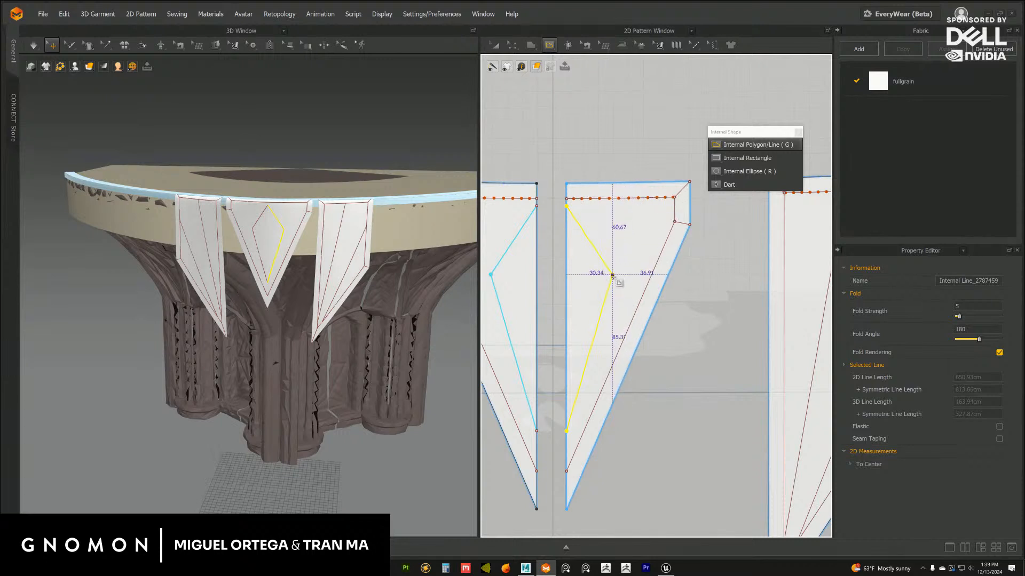
pyautogui.click(618, 198)
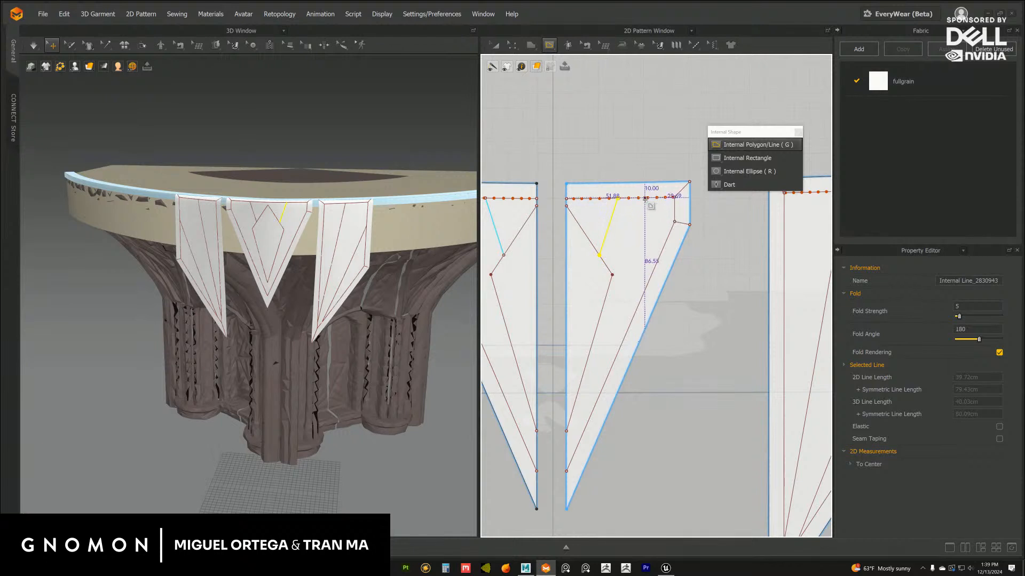
pyautogui.click(566, 451)
pyautogui.moveTo(605, 264); pyautogui.dragTo(605, 274, button='middle')
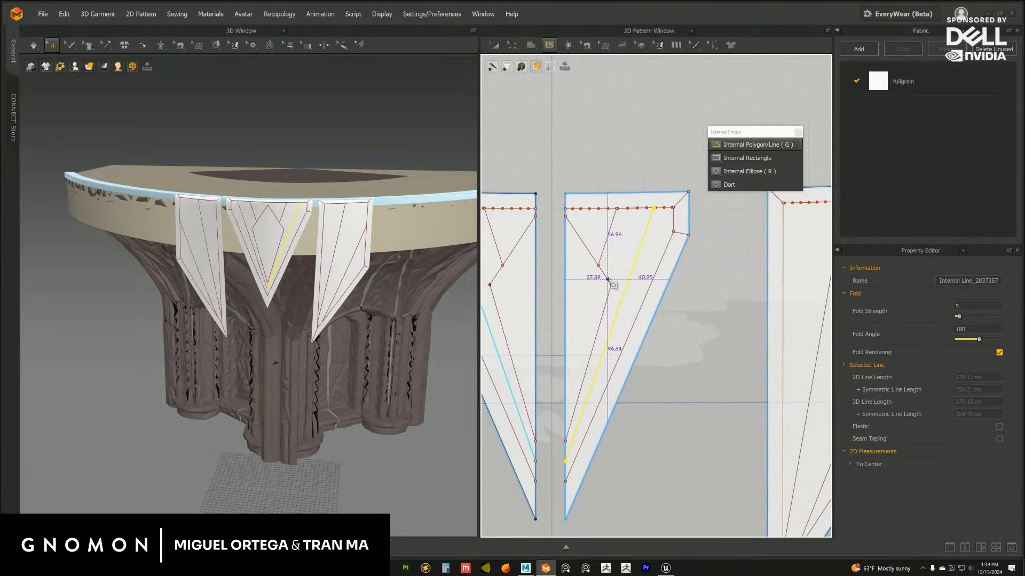
pyautogui.click(608, 279)
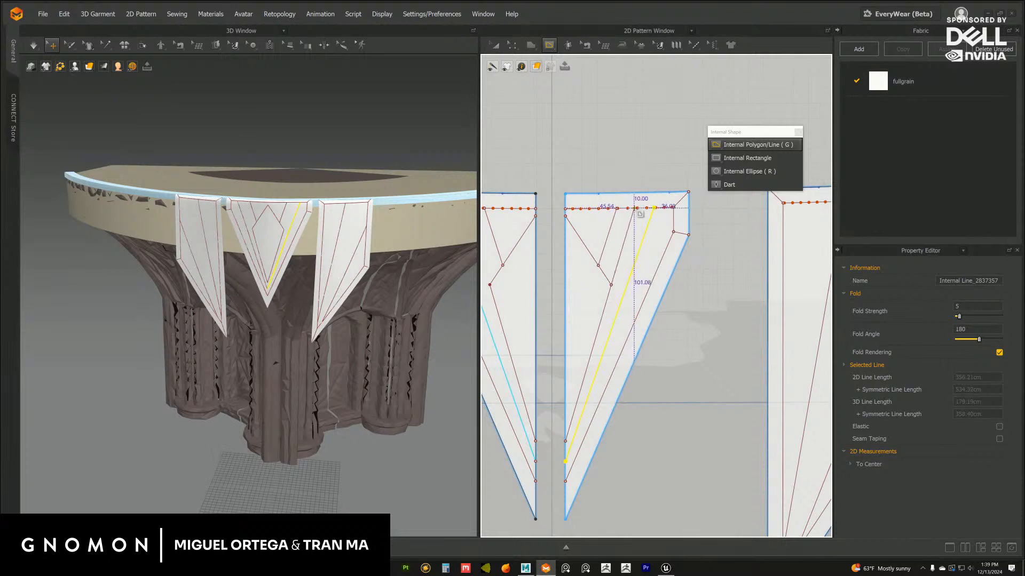
pyautogui.doubleClick(633, 209)
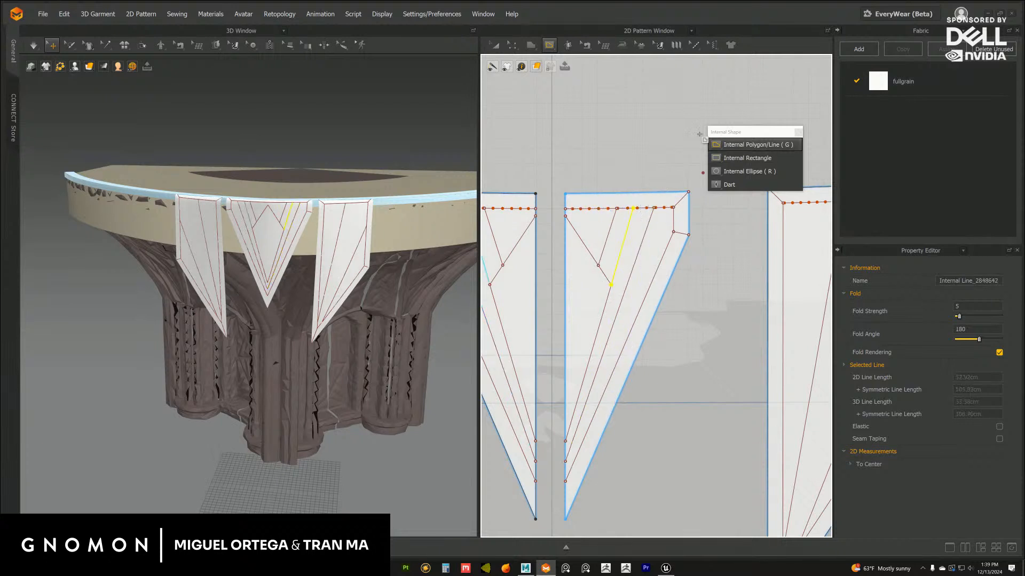
# Shift the innermost short line's upper end towards the centre flap's fold edge and the long line's upper end towards the outer corner
pyautogui.click(512, 45)
pyautogui.click(723, 302)
pyautogui.moveTo(638, 253); pyautogui.dragTo(645, 278, button='middle')
pyautogui.scroll(2, 647, 276)
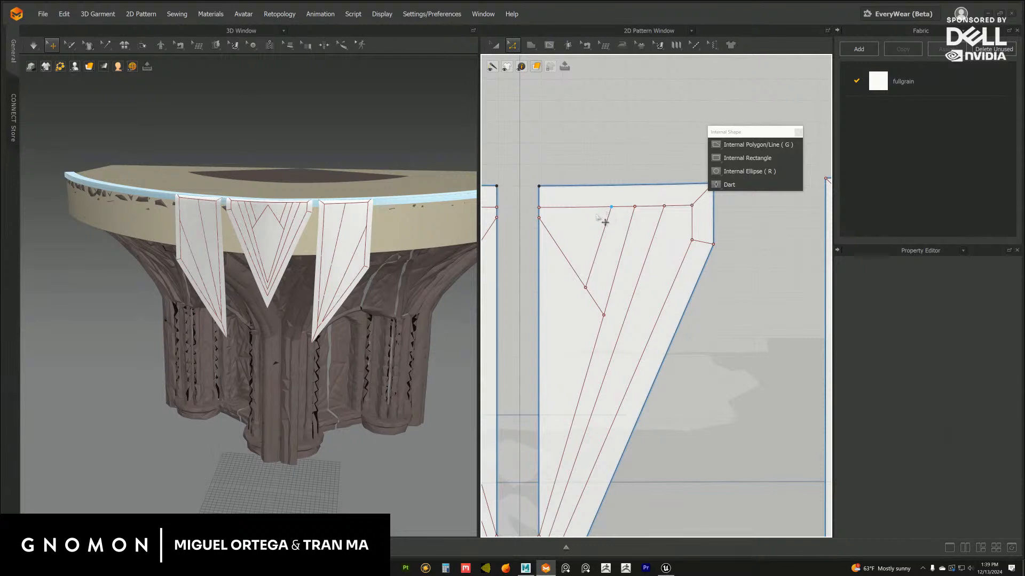
pyautogui.moveTo(611, 206)
pyautogui.mouseDown()
pyautogui.moveTo(594, 215)
pyautogui.moveTo(600, 206)
pyautogui.mouseUp()
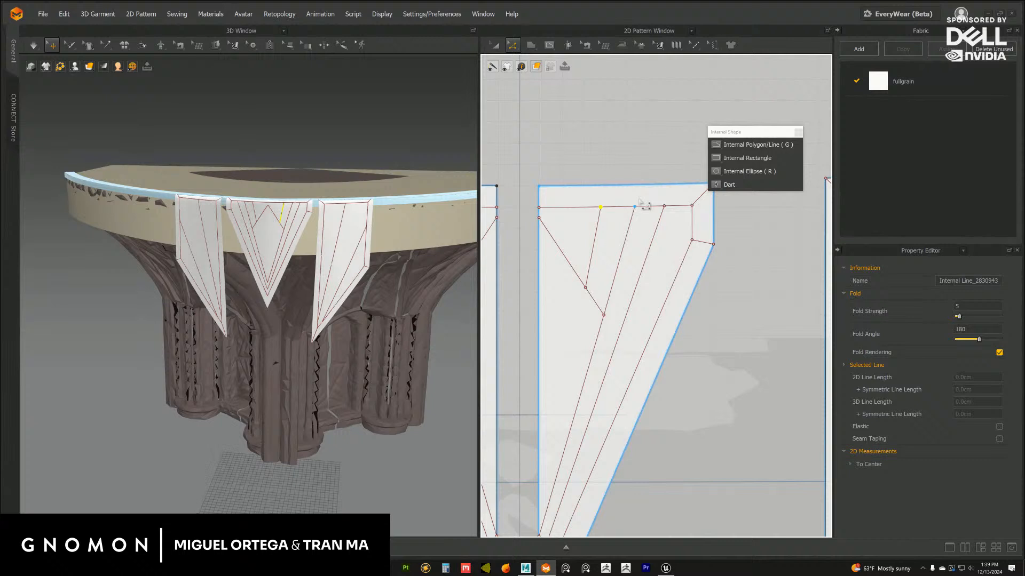
pyautogui.click(650, 153)
pyautogui.click(664, 207)
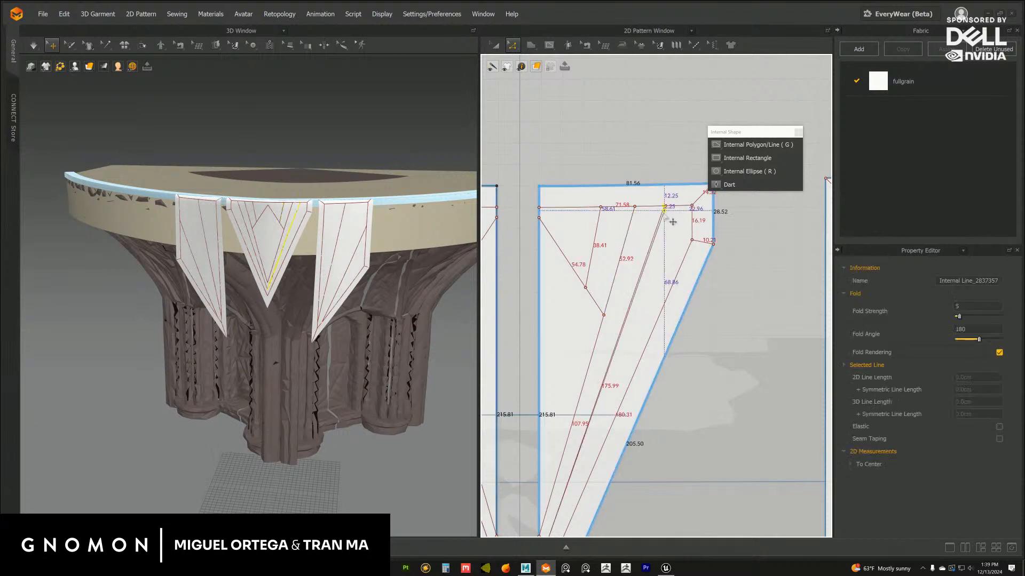
pyautogui.click(721, 314)
pyautogui.scroll(-5, 714, 297)
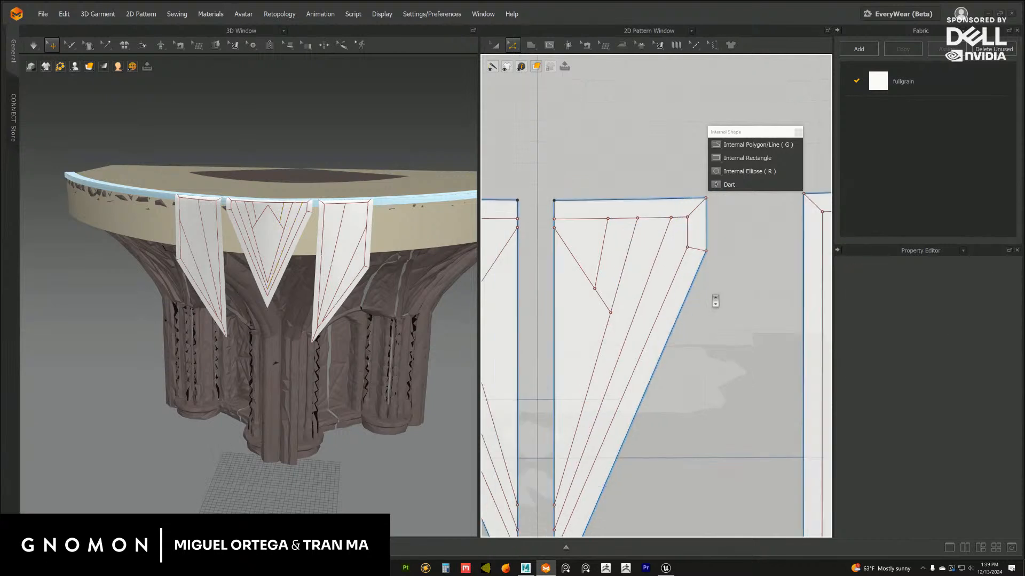
# Draw a short internal line about 20 cm long from the centre flap's half diamond side up to the upper border line
pyautogui.scroll(-8, 390, 260)
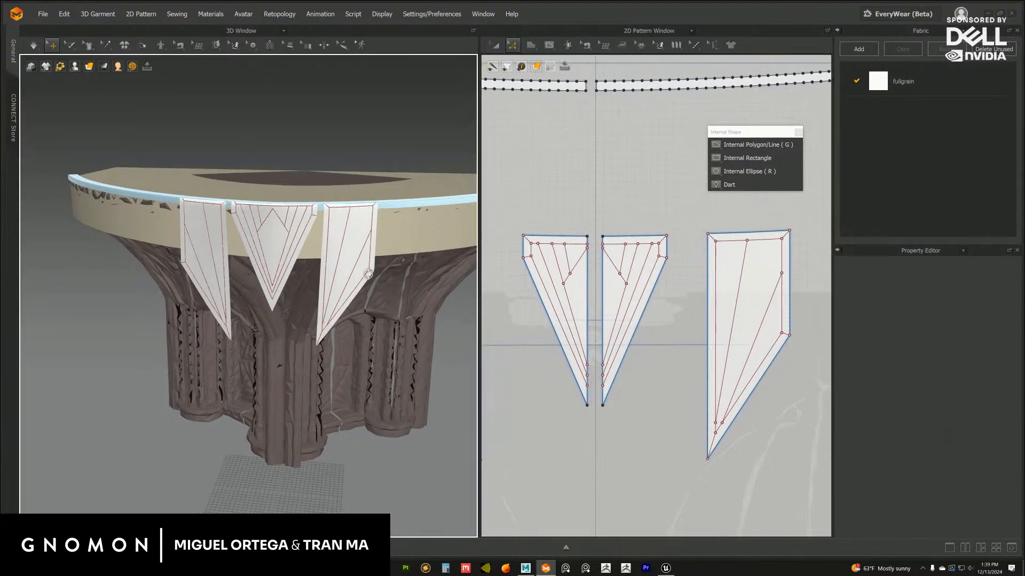
pyautogui.scroll(8, 358, 276)
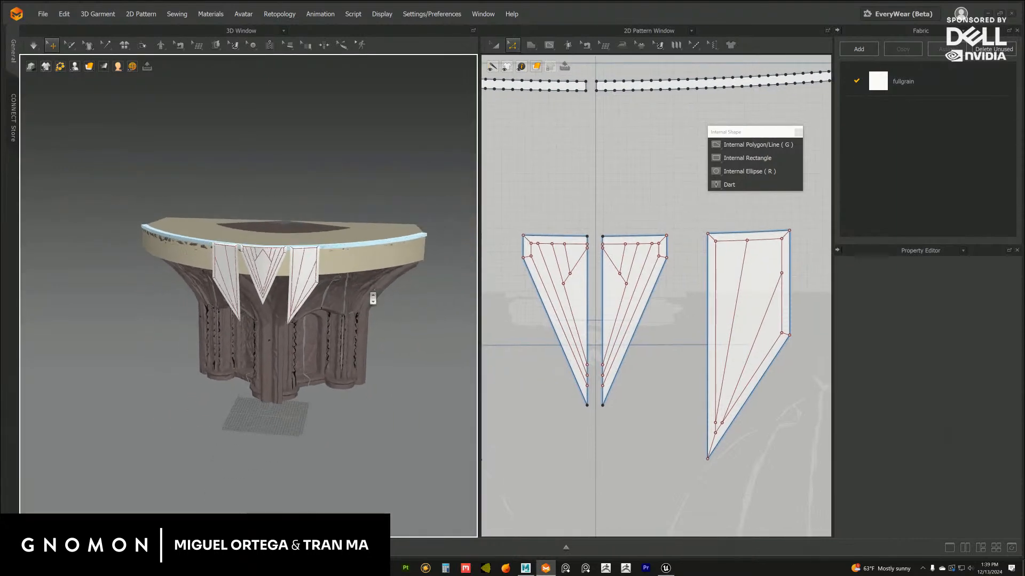
pyautogui.scroll(5, 619, 239)
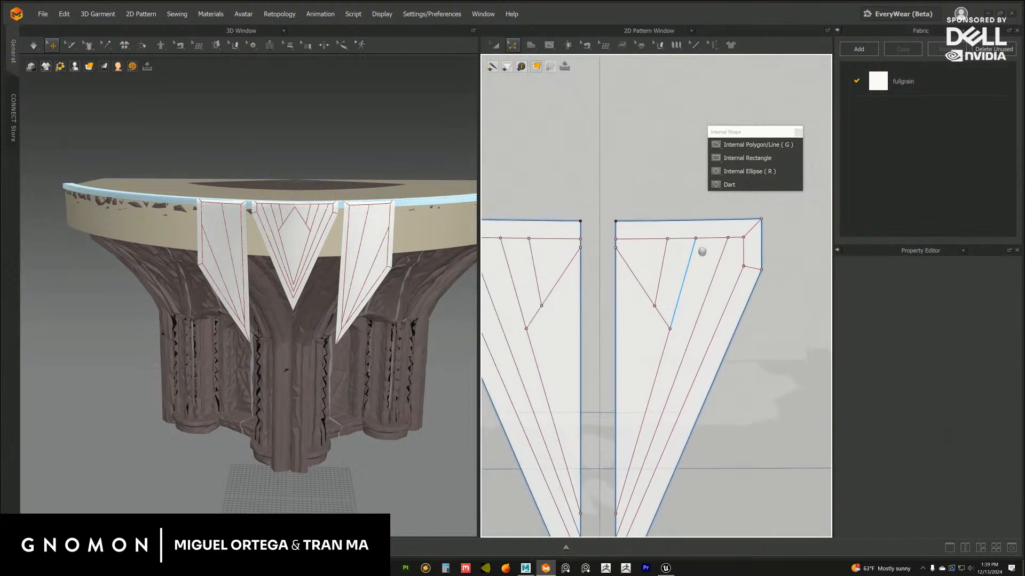
pyautogui.press('g')
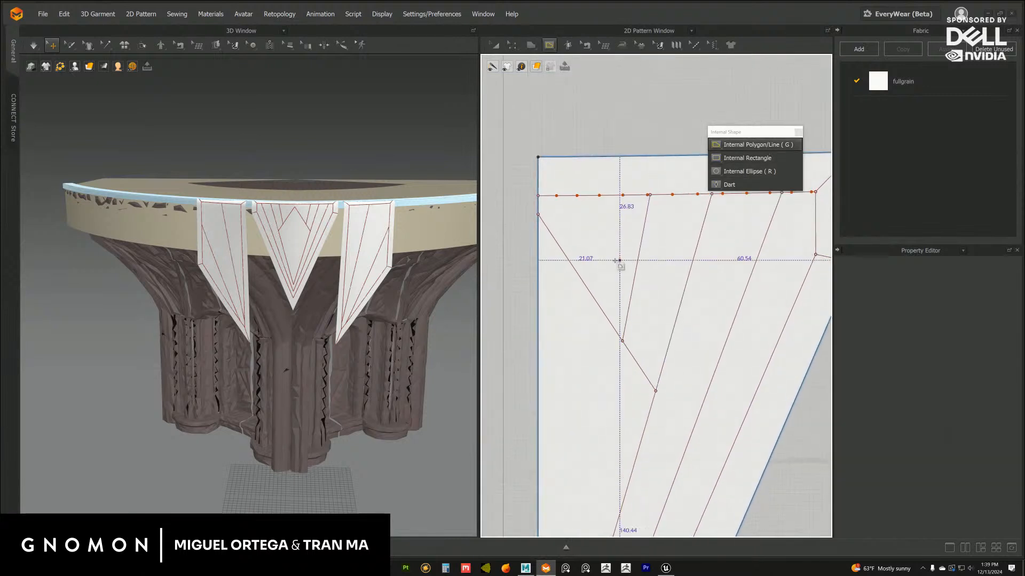
pyautogui.click(578, 274)
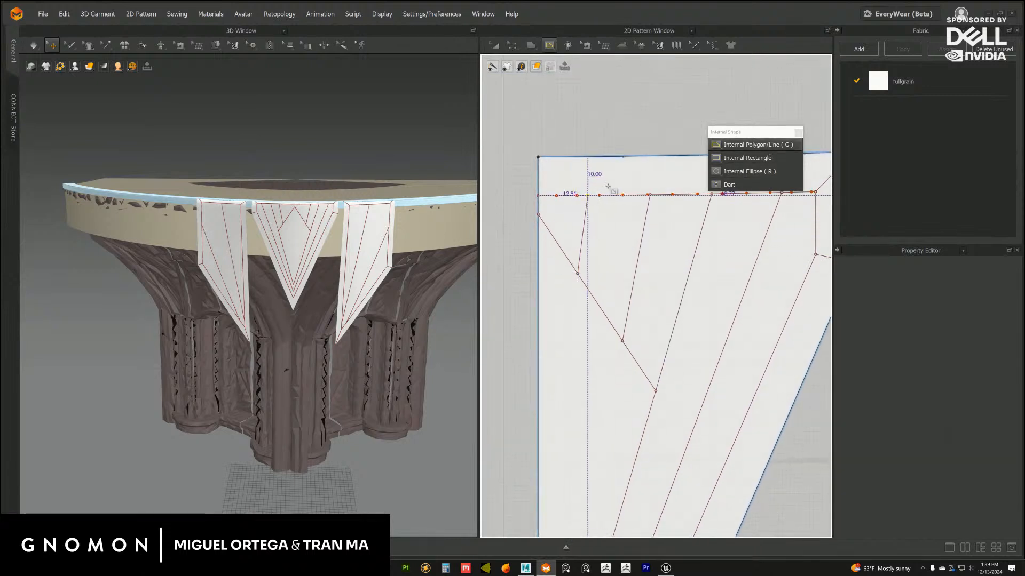
pyautogui.doubleClick(588, 195)
pyautogui.press('z')
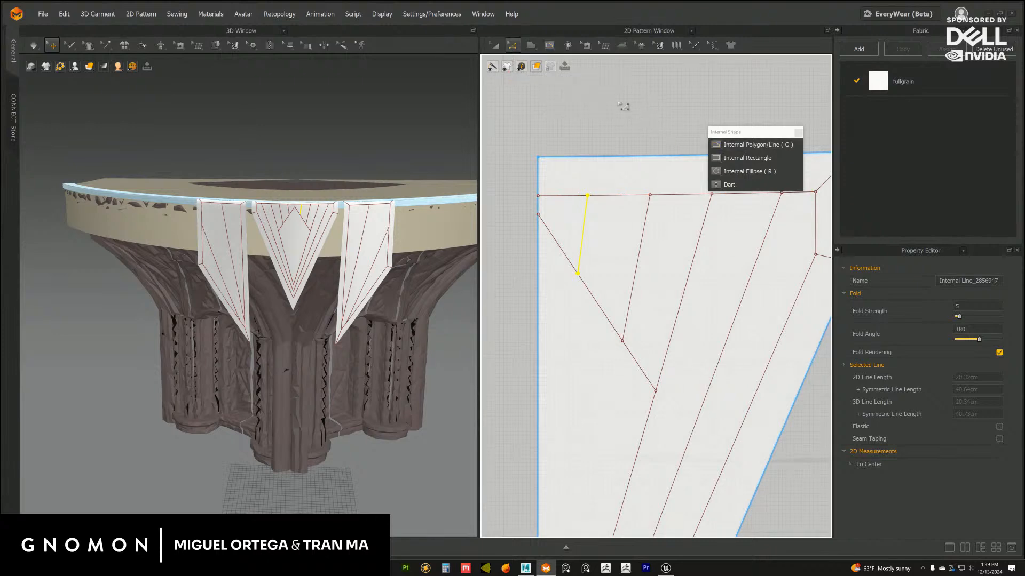
pyautogui.click(656, 133)
# Shift the neighbouring short line's lower end up the diamond's side and the innermost short line's upper end slightly towards the outer corner
pyautogui.moveTo(626, 191); pyautogui.dragTo(604, 185, button='middle')
pyautogui.moveTo(601, 334); pyautogui.dragTo(608, 342)
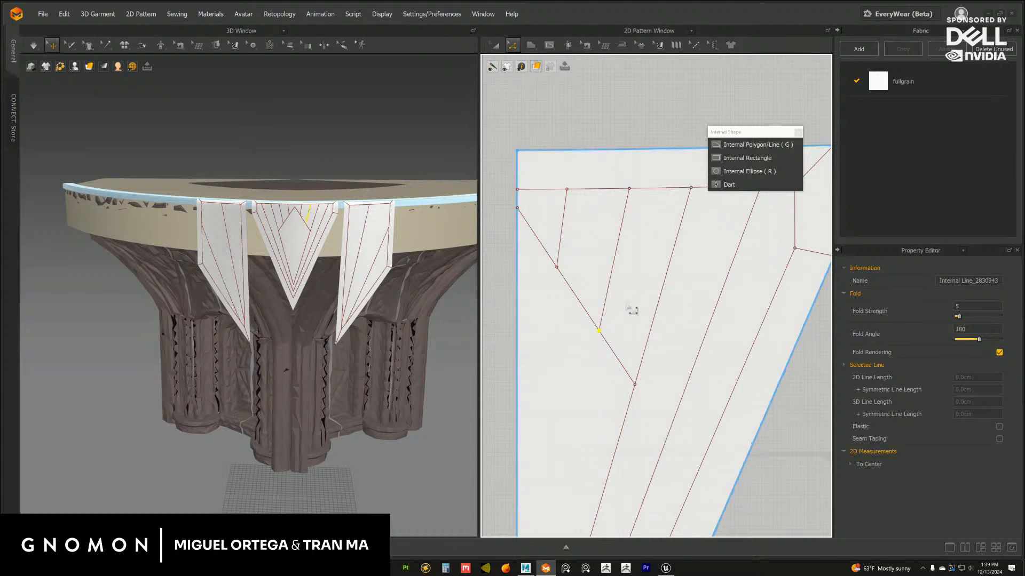
pyautogui.scroll(-5, 620, 268)
pyautogui.scroll(-4, 605, 289)
pyautogui.moveTo(605, 288); pyautogui.dragTo(643, 275, button='middle')
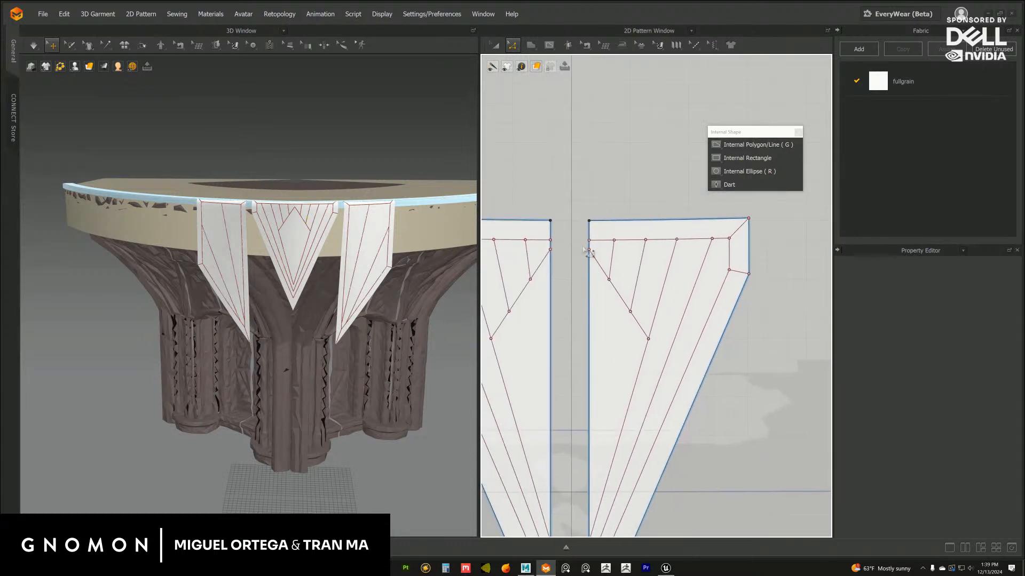
pyautogui.scroll(4, 617, 264)
pyautogui.click(610, 226)
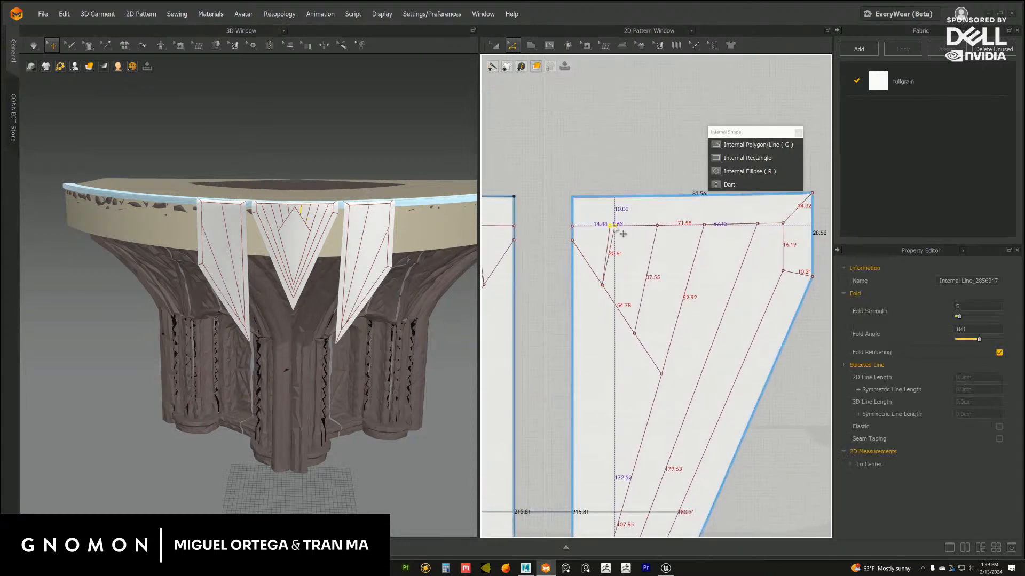
pyautogui.click(645, 202)
pyautogui.scroll(-5, 643, 163)
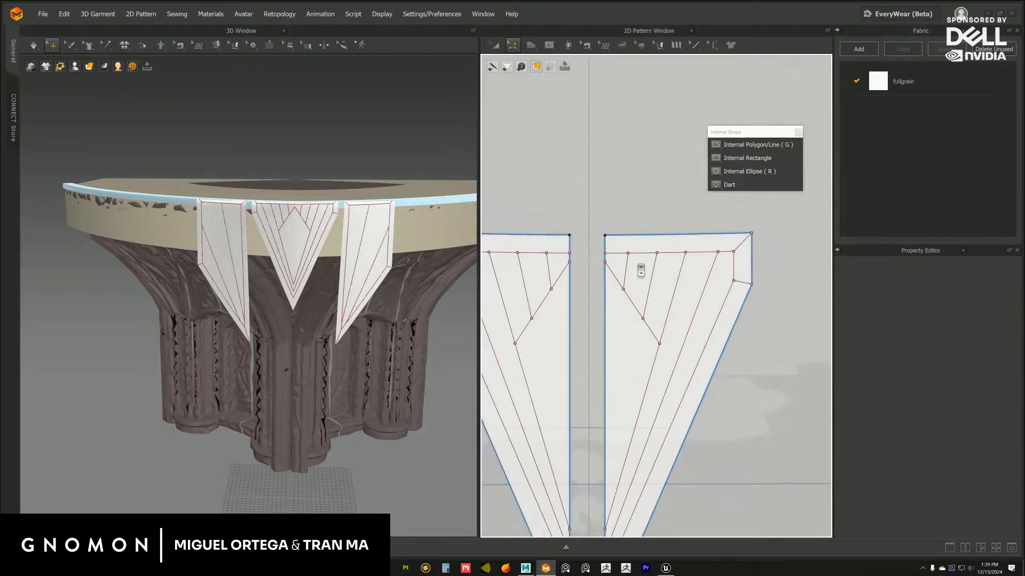
# Draw an internal line about 251 cm long from near the side flap's lower tip up to its upper border line
pyautogui.moveTo(600, 235); pyautogui.dragTo(569, 236, button='middle')
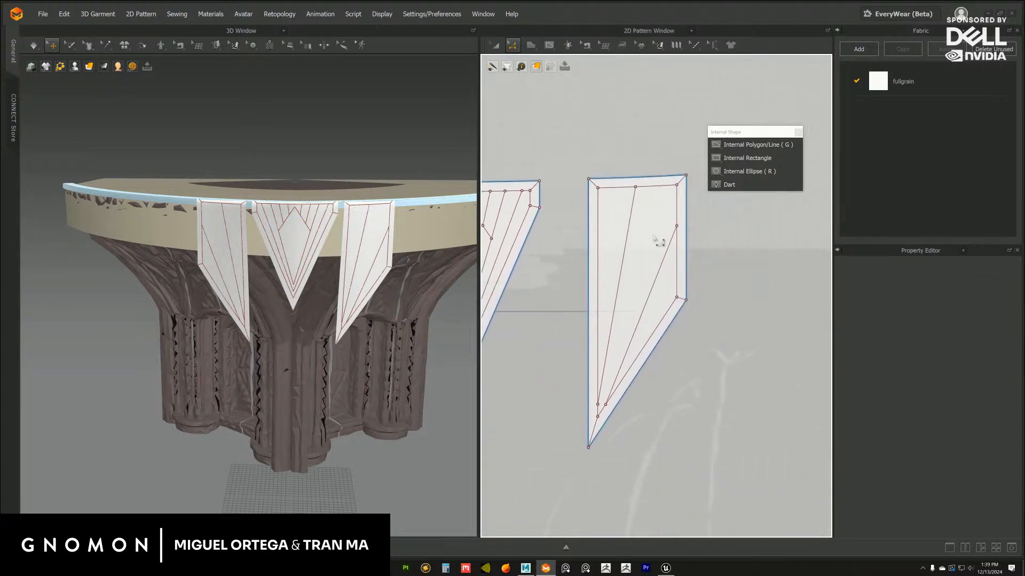
pyautogui.moveTo(440, 323); pyautogui.dragTo(426, 326, button='right')
pyautogui.scroll(2, 679, 284)
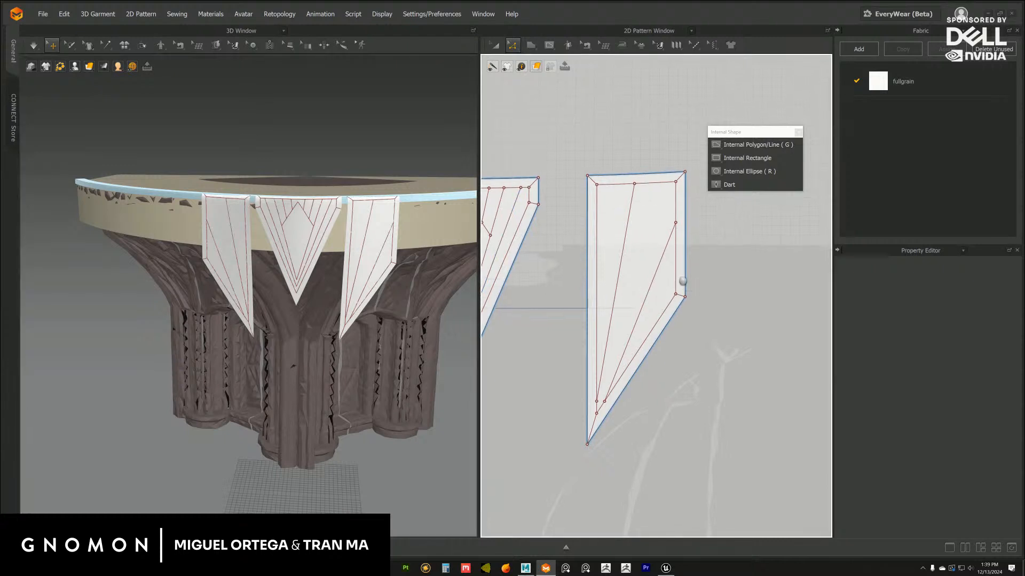
pyautogui.click(757, 145)
pyautogui.scroll(1, 656, 297)
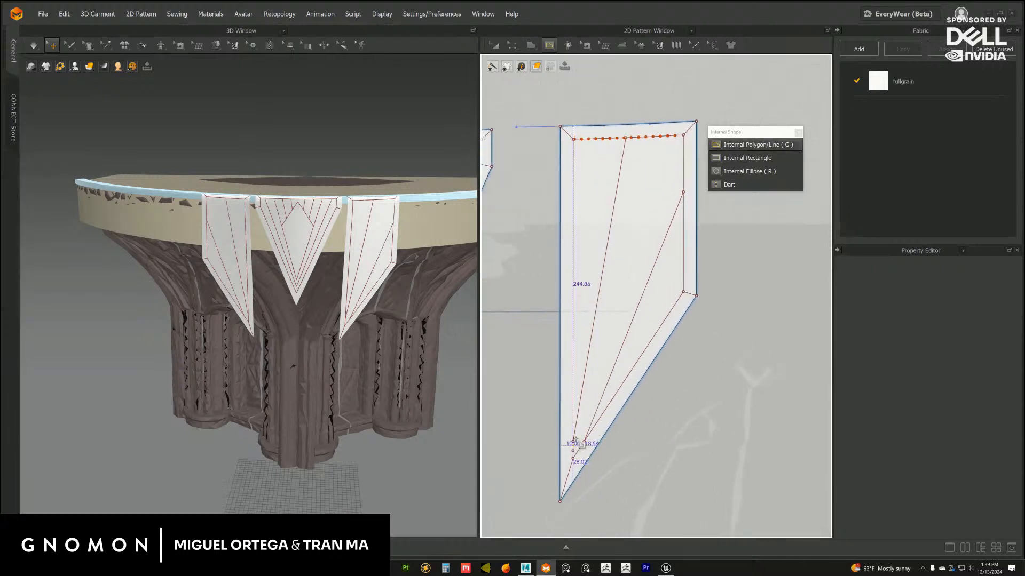
pyautogui.click(576, 443)
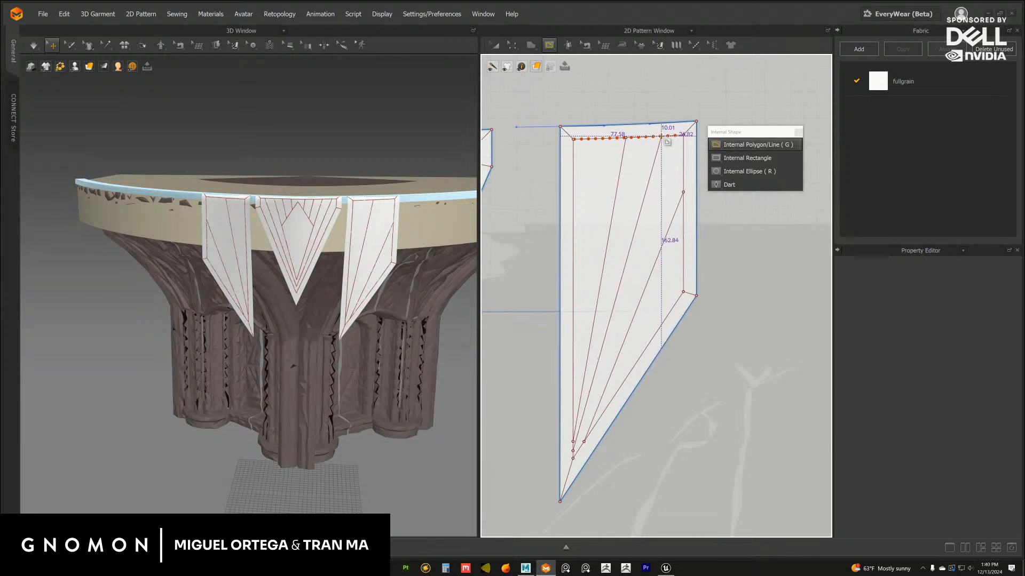
pyautogui.doubleClick(662, 137)
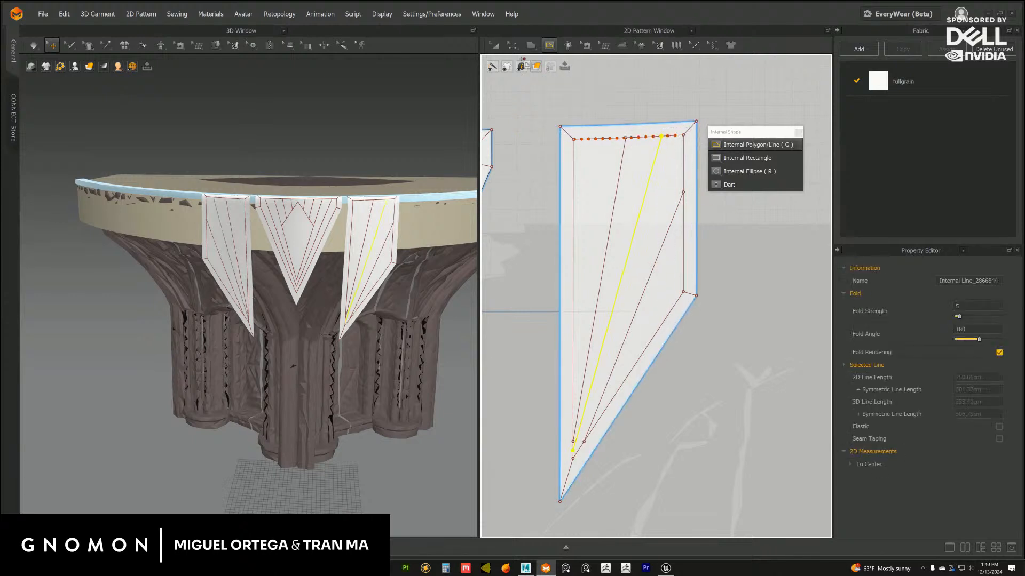
pyautogui.press('z')
# Move the lower end of the side flap's innermost long line up along the inner vertical border line
pyautogui.moveTo(573, 442); pyautogui.dragTo(574, 404)
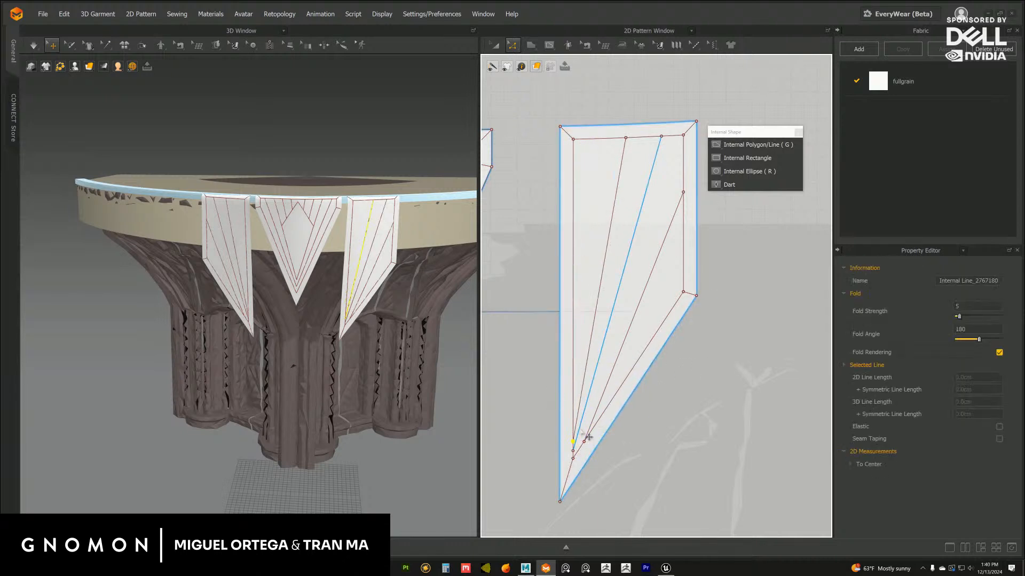
pyautogui.scroll(4, 640, 417)
pyautogui.moveTo(571, 414); pyautogui.dragTo(572, 314)
pyautogui.scroll(-3, 643, 329)
pyautogui.moveTo(643, 326); pyautogui.dragTo(647, 328, button='middle')
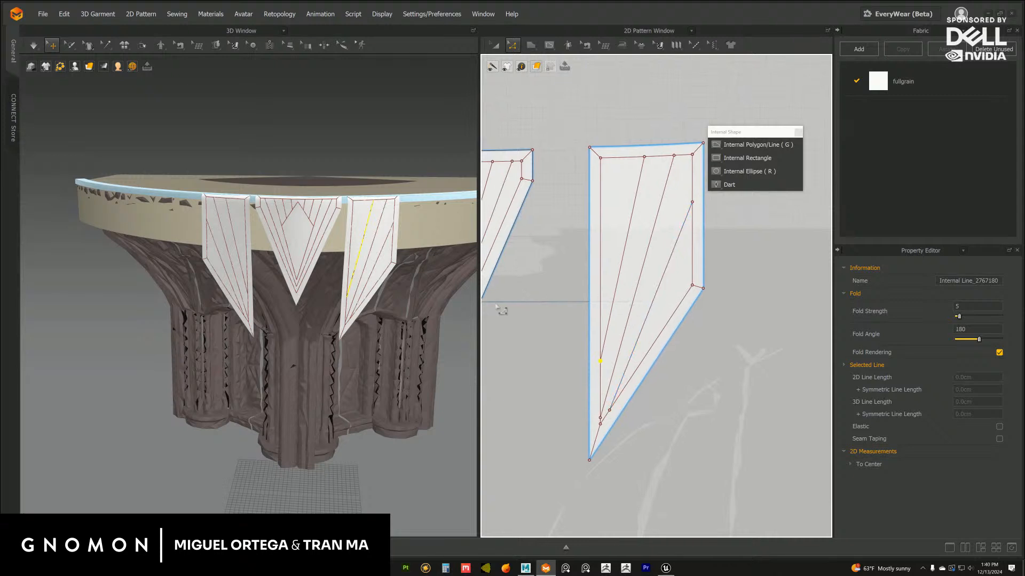
pyautogui.scroll(3, 373, 237)
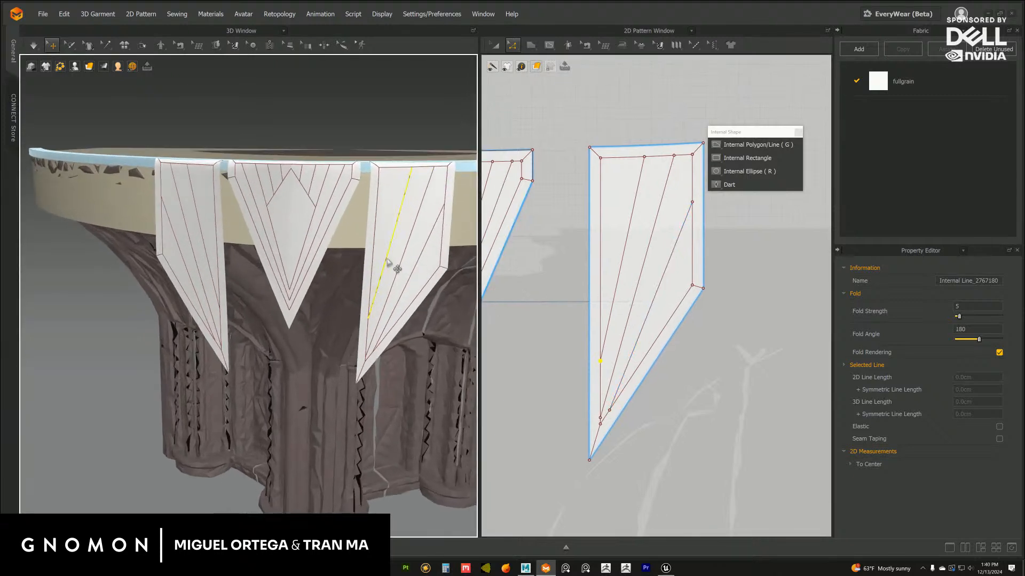
pyautogui.moveTo(642, 229); pyautogui.dragTo(642, 247, button='middle')
pyautogui.click(740, 240)
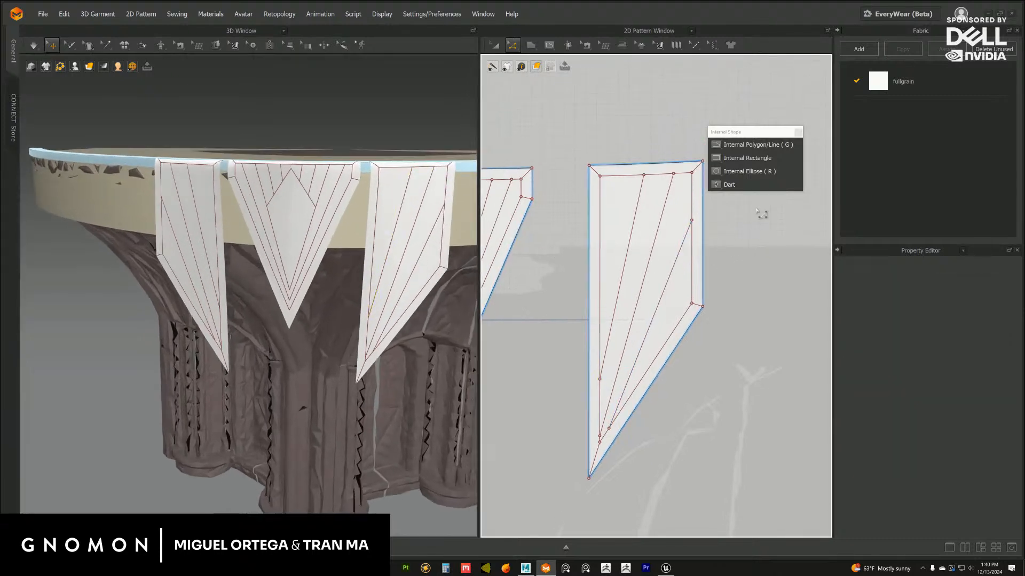
# Try an internal line about 91 cm long from the side flap's inner border line to its upper border line, and remove it
pyautogui.click(747, 150)
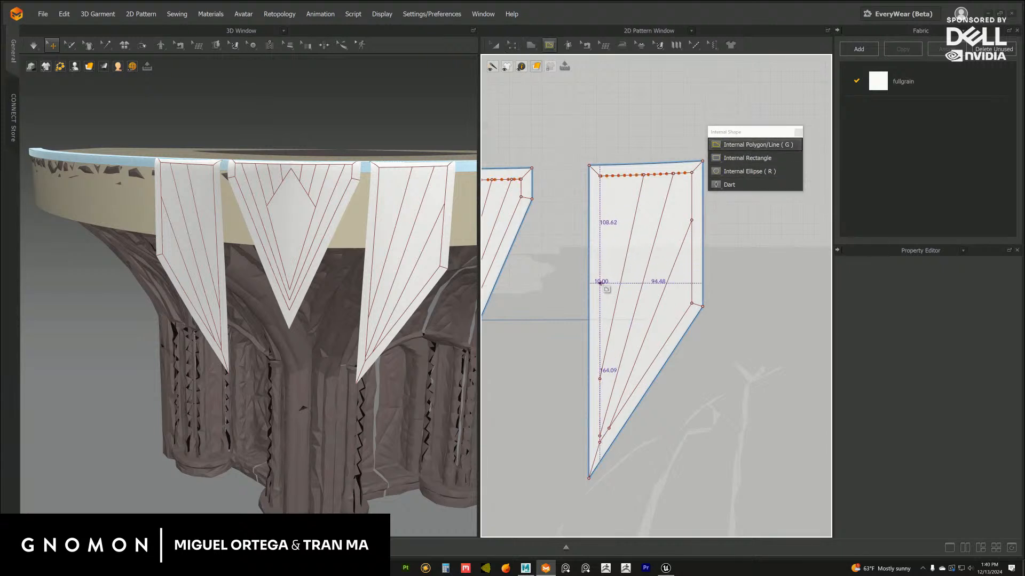
pyautogui.click(600, 273)
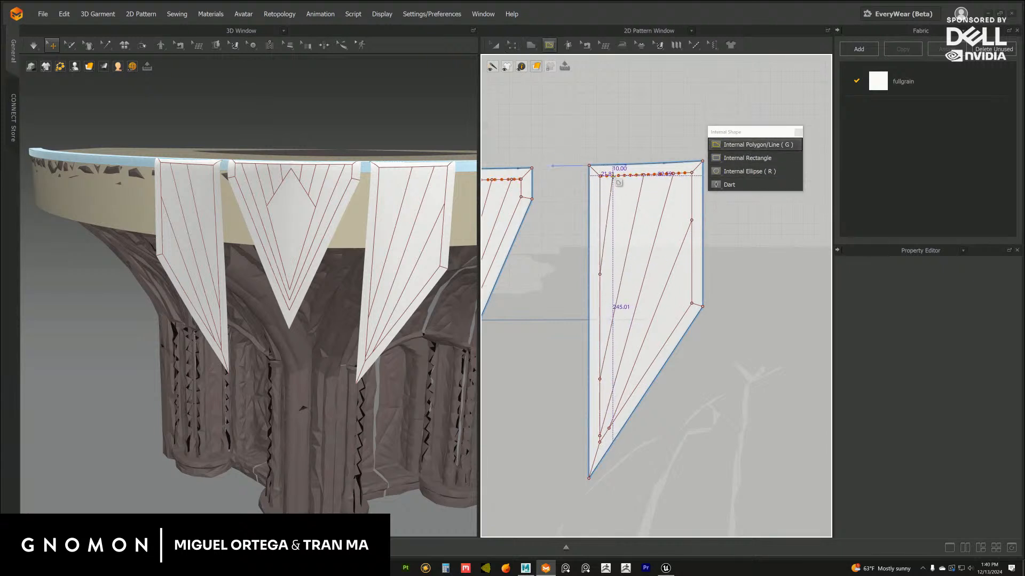
pyautogui.click(613, 175)
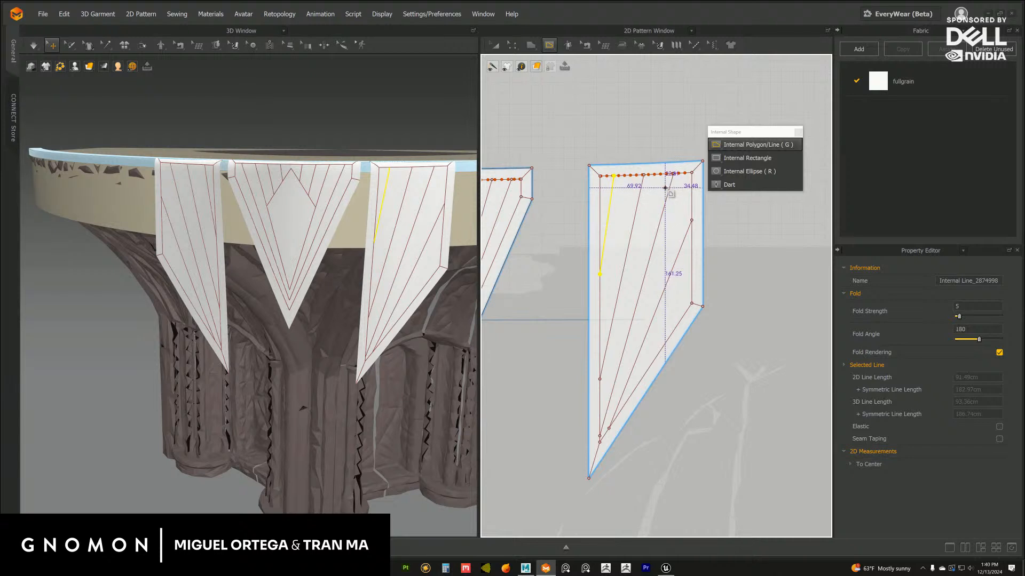
pyautogui.scroll(-5, 357, 341)
pyautogui.moveTo(364, 332); pyautogui.dragTo(370, 326, button='right')
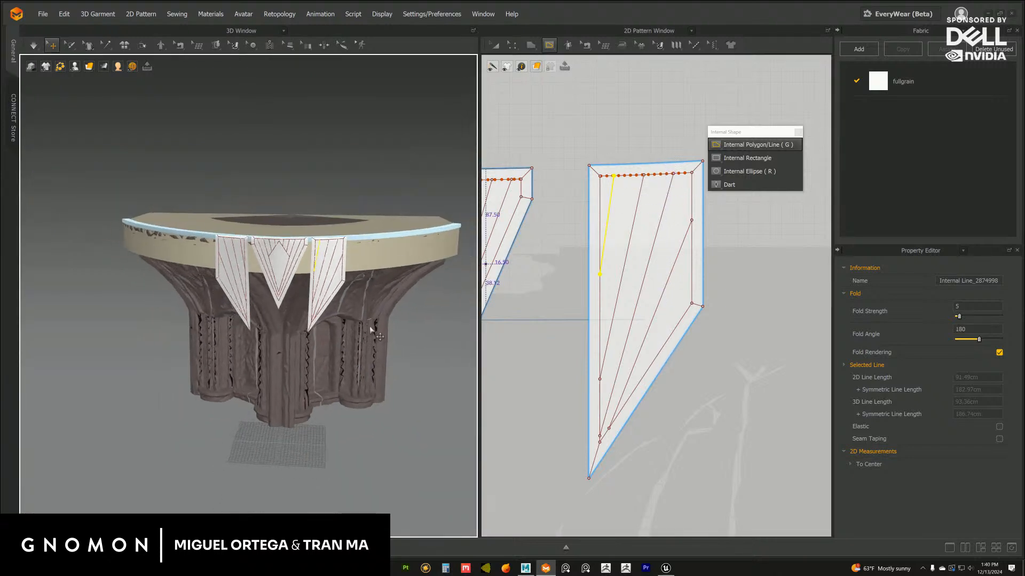
pyautogui.press('Escape')
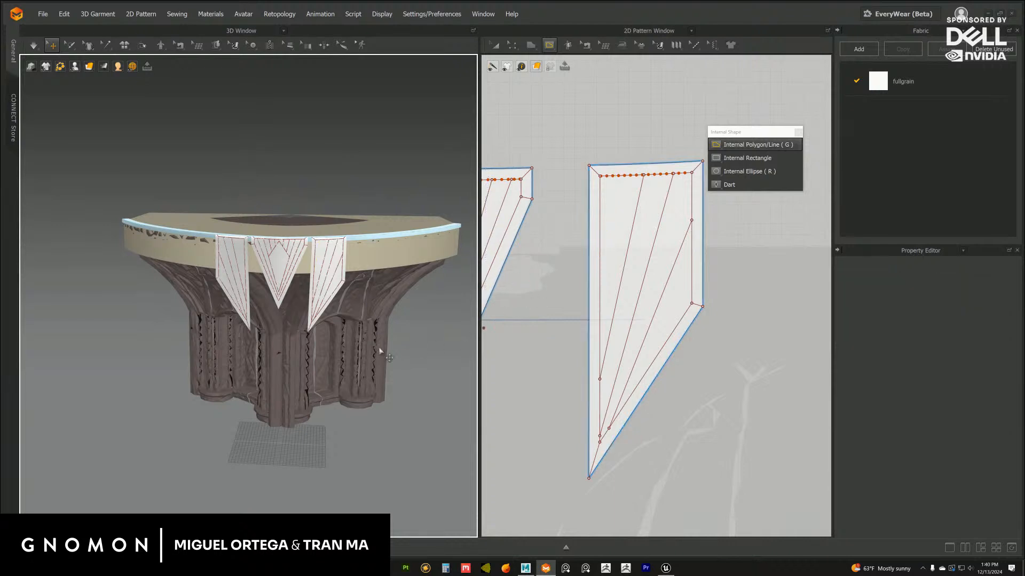
pyautogui.moveTo(379, 351); pyautogui.dragTo(387, 344, button='middle')
# Shift the side flap's innermost line's upper end towards the inner edge and the outermost line's upper end about 18 cm down the outer border
pyautogui.click(514, 47)
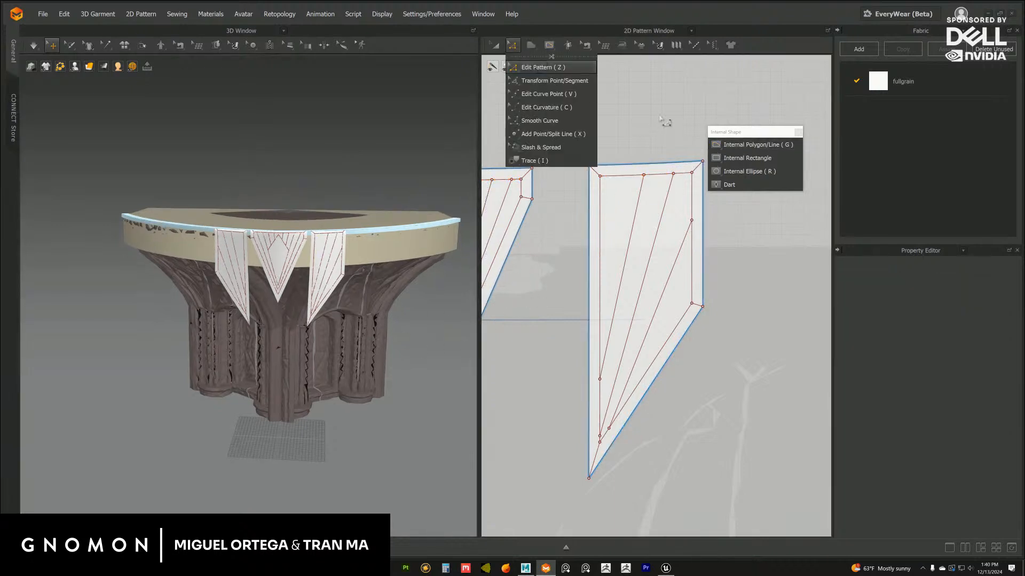
pyautogui.moveTo(643, 175); pyautogui.dragTo(635, 175)
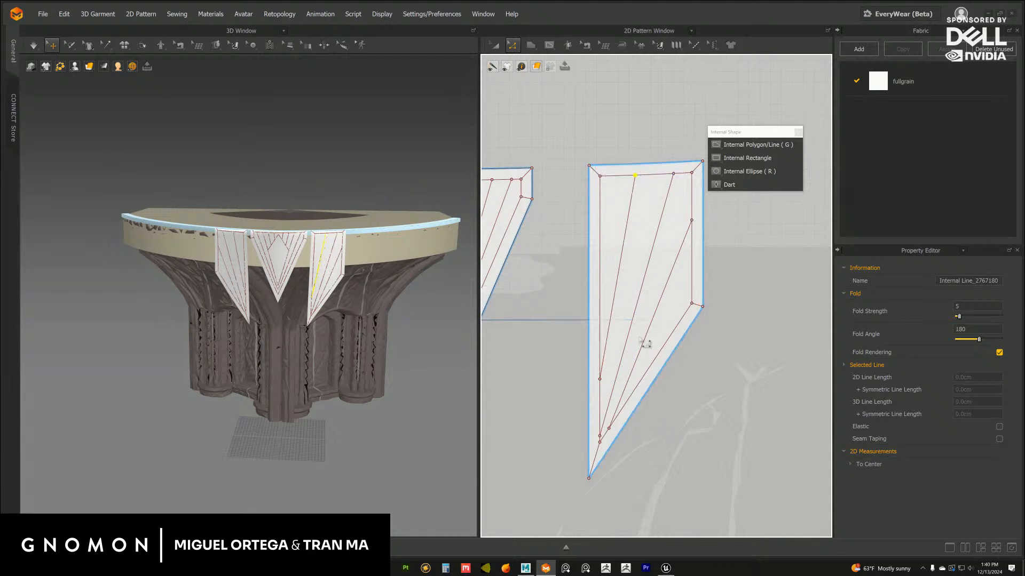
pyautogui.moveTo(700, 230); pyautogui.dragTo(700, 249)
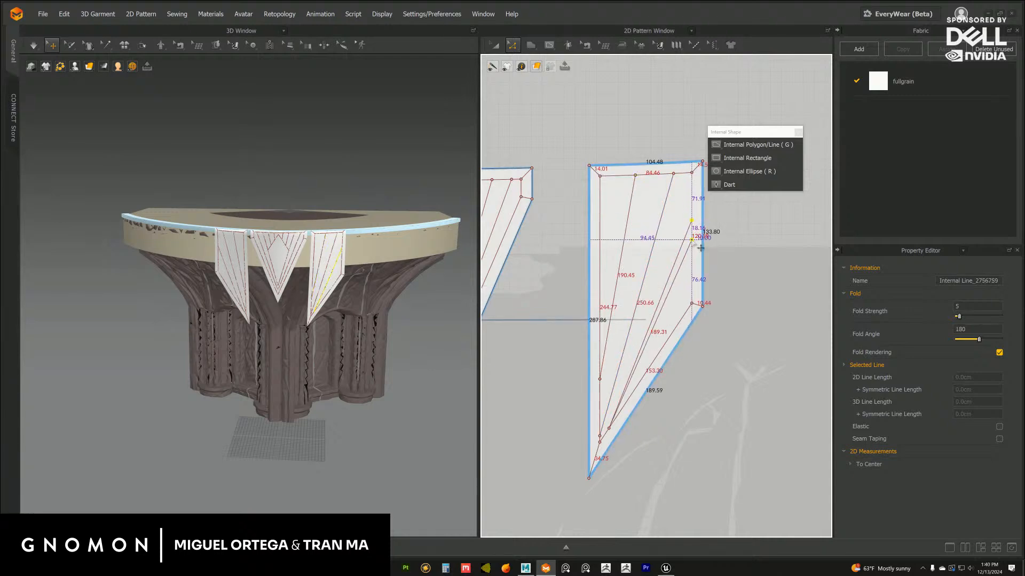
# Examine the line patterns of the three flaps on the column capital and in the centre flap's pattern
pyautogui.moveTo(374, 325)
pyautogui.mouseDown(button='right')
pyautogui.moveTo(347, 308)
pyautogui.moveTo(350, 326)
pyautogui.moveTo(341, 300)
pyautogui.moveTo(354, 321)
pyautogui.moveTo(343, 311)
pyautogui.moveTo(365, 309)
pyautogui.mouseUp(button='right')
pyautogui.scroll(-5, 351, 330)
pyautogui.scroll(5, 355, 326)
pyautogui.scroll(3, 363, 308)
pyautogui.scroll(-5, 357, 309)
pyautogui.moveTo(565, 265); pyautogui.dragTo(662, 282, button='middle')
pyautogui.scroll(5, 624, 268)
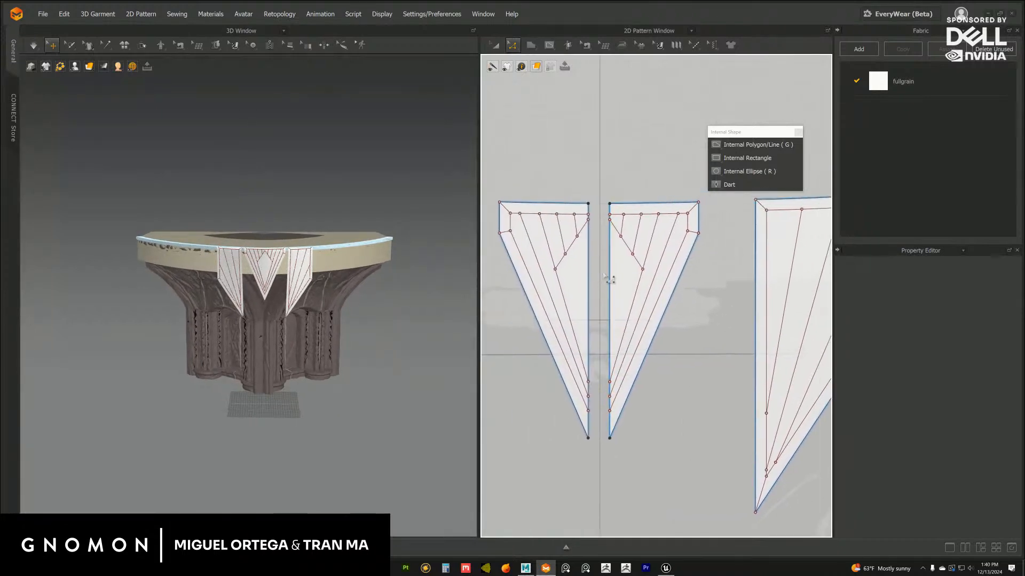
pyautogui.scroll(6, 336, 299)
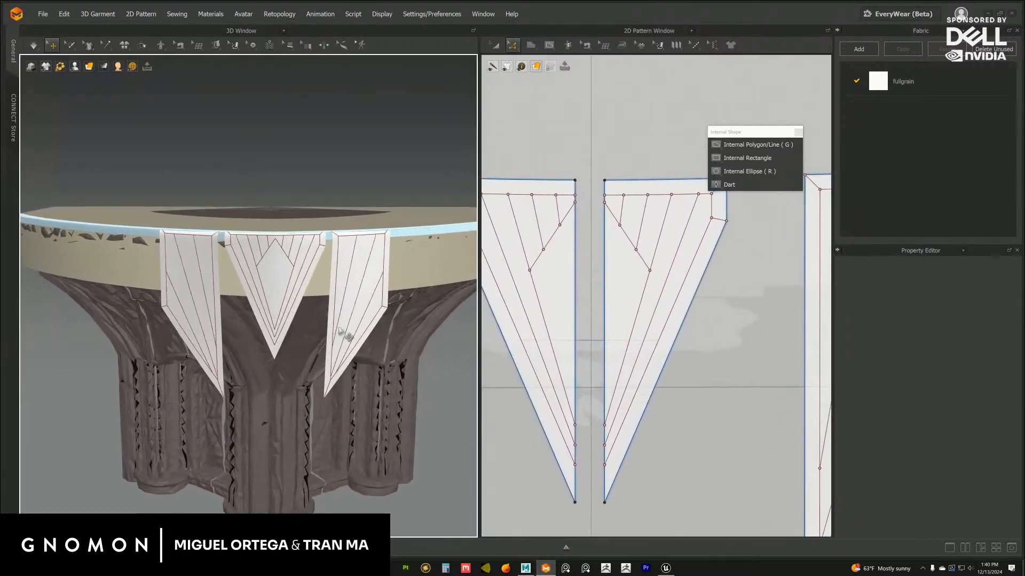
pyautogui.scroll(3, 662, 276)
# Try closing the half diamond with a line about 37 cm long from its outer corner down to the fold edge, and undo it
pyautogui.moveTo(658, 271); pyautogui.dragTo(646, 277, button='middle')
pyautogui.click(739, 146)
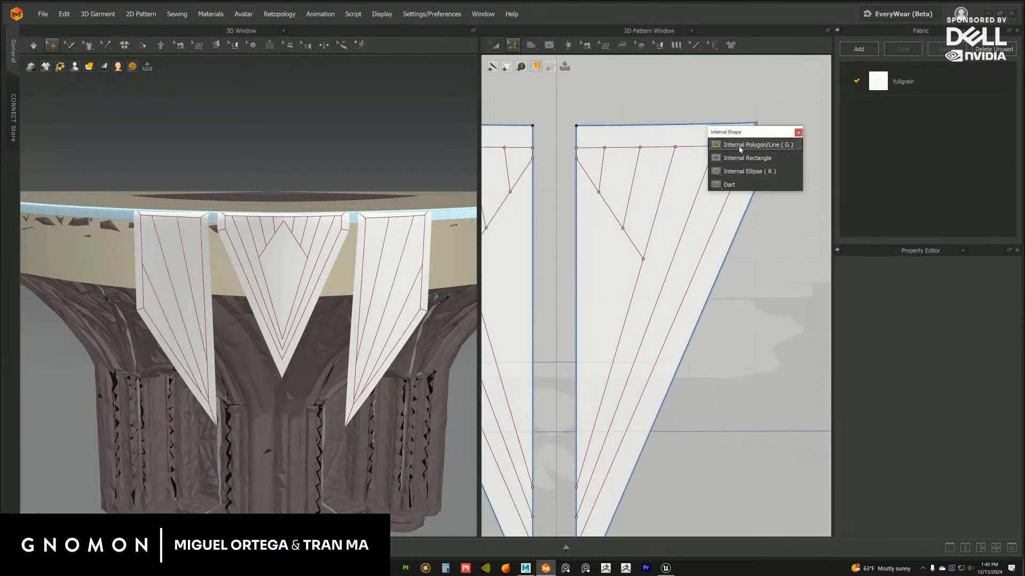
pyautogui.moveTo(537, 216); pyautogui.dragTo(587, 208, button='middle')
pyautogui.scroll(2, 589, 212)
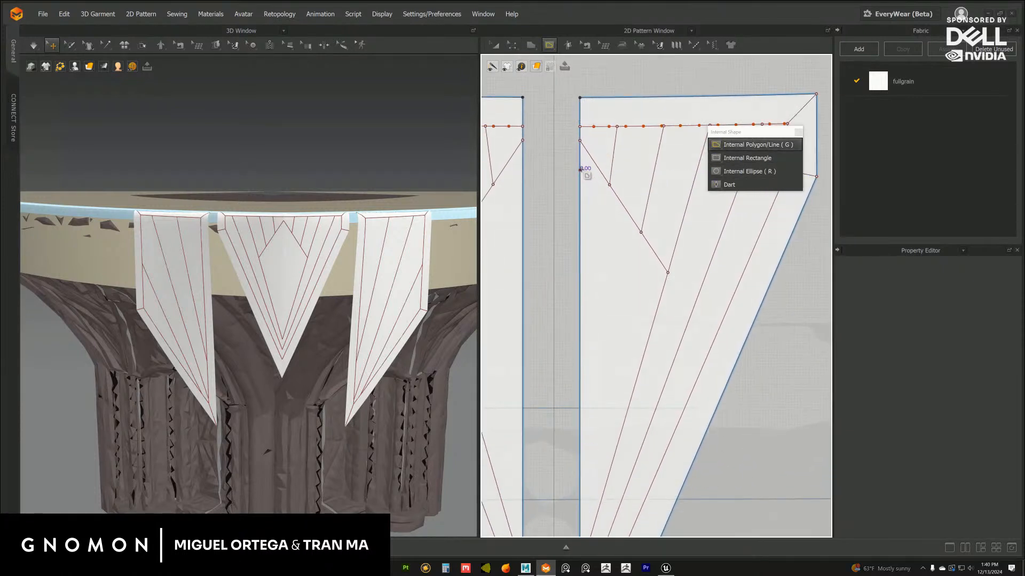
pyautogui.click(667, 274)
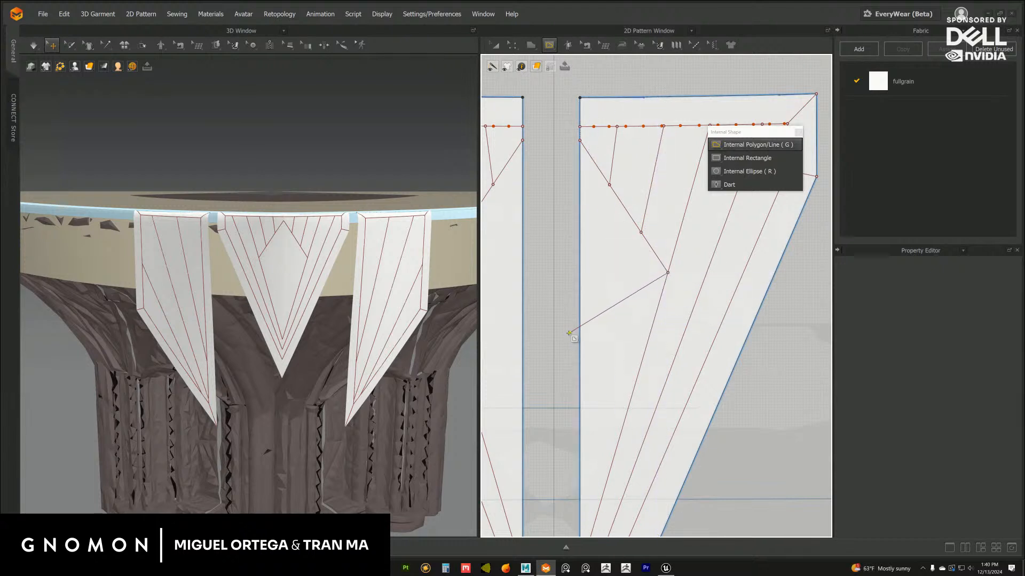
pyautogui.doubleClick(579, 334)
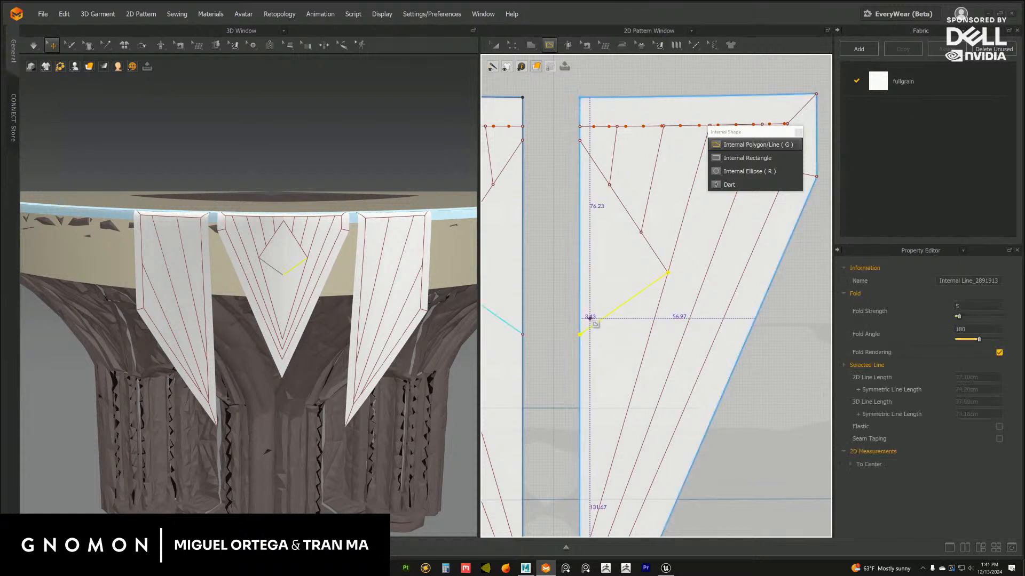
pyautogui.hotkey('ctrl', 'z')
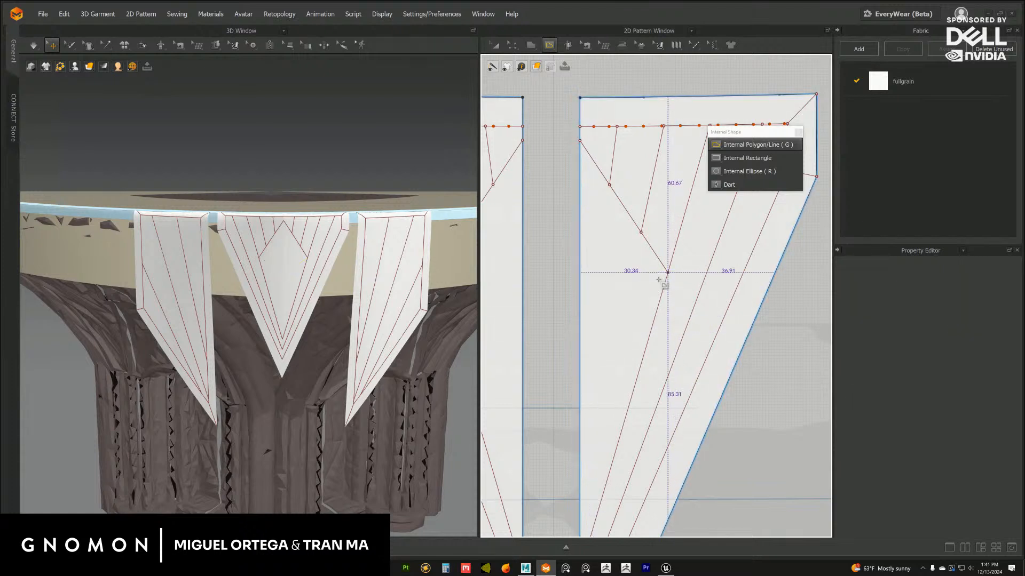
# Close the half diamond with a bent internal line about 39 cm long, running from its outer corner to the fold edge with a horizontal bottom segment
pyautogui.click(666, 274)
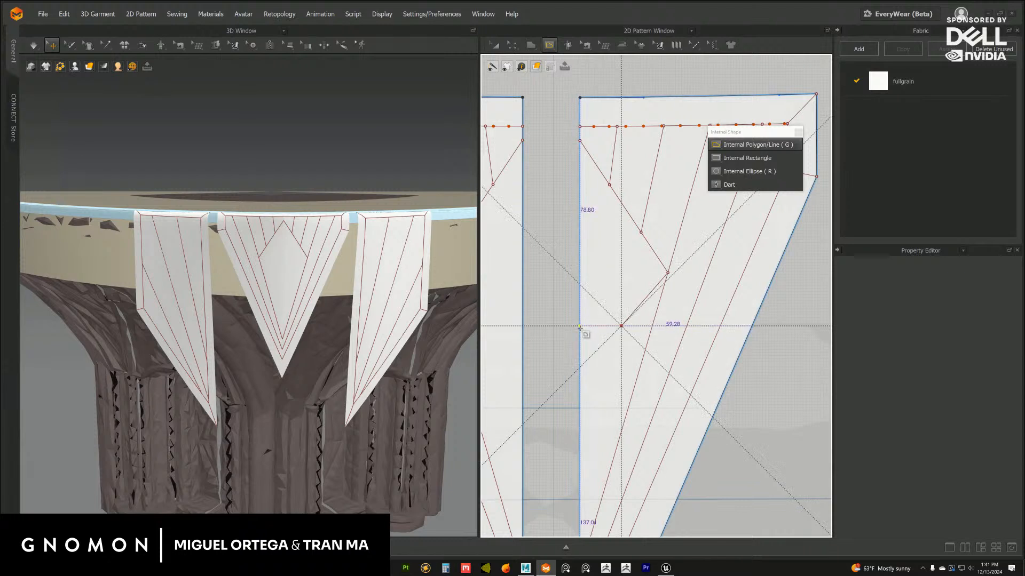
pyautogui.doubleClick(579, 326)
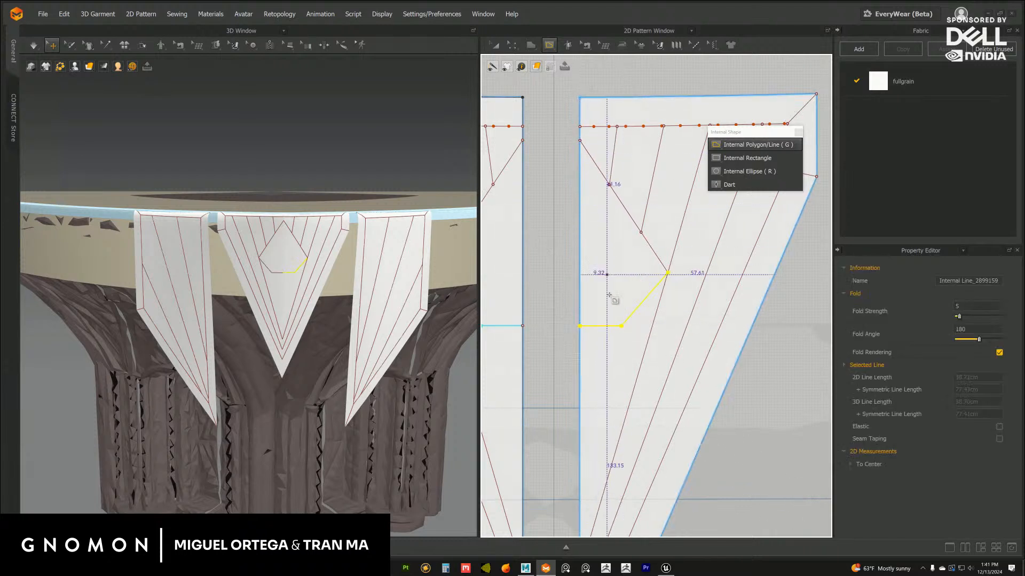
# Draw two internal lines from the half diamond's lower corner to the fold edge, one about 59 cm long upwards and one about 80 cm long downwards
pyautogui.click(621, 326)
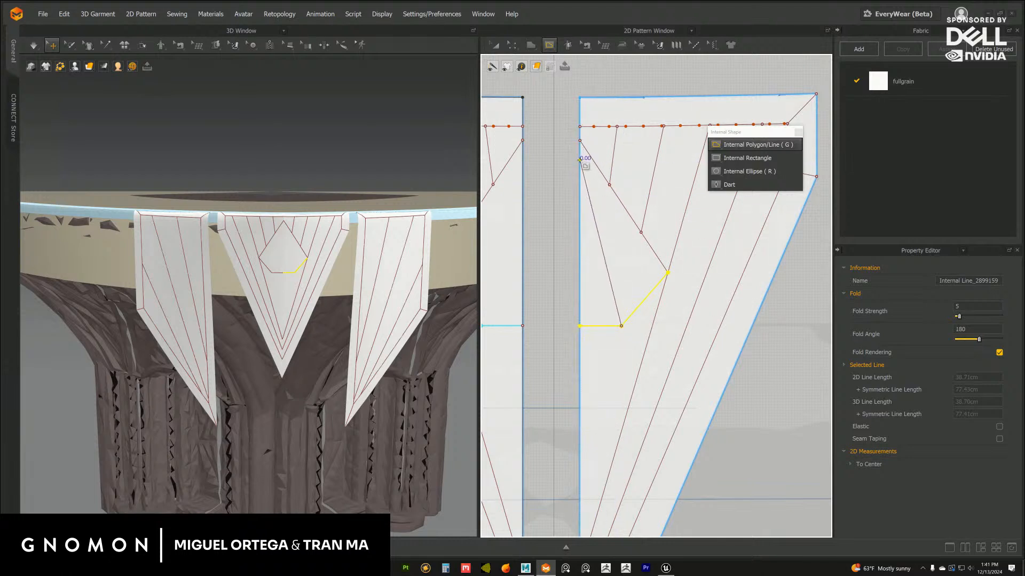
pyautogui.doubleClick(580, 159)
pyautogui.moveTo(557, 314); pyautogui.dragTo(559, 183, button='middle')
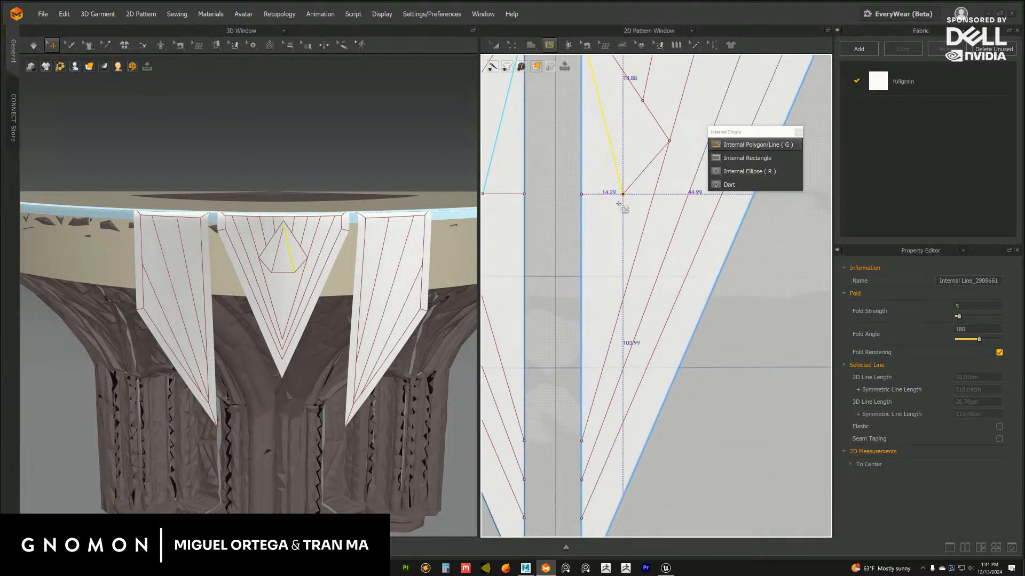
pyautogui.doubleClick(581, 422)
# Examine the new diamond lines on the draped centre flap and in its pattern
pyautogui.moveTo(382, 281); pyautogui.dragTo(377, 289, button='middle')
pyautogui.moveTo(599, 183); pyautogui.dragTo(630, 359, button='middle')
pyautogui.moveTo(381, 288)
pyautogui.mouseDown(button='right')
pyautogui.moveTo(352, 281)
pyautogui.moveTo(371, 287)
pyautogui.mouseUp(button='right')
pyautogui.click(691, 92)
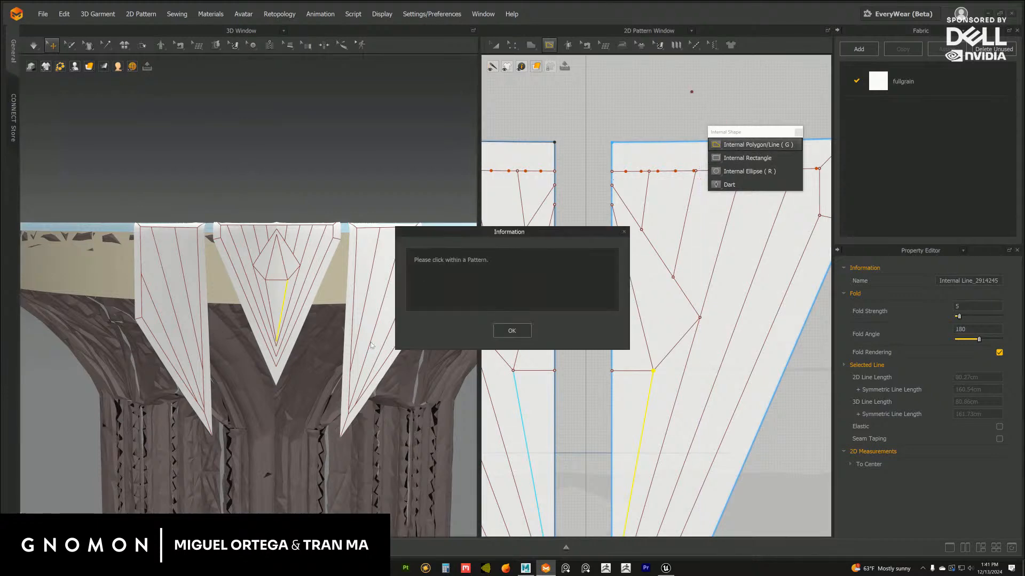
pyautogui.click(521, 336)
pyautogui.scroll(-5, 367, 374)
pyautogui.scroll(5, 387, 365)
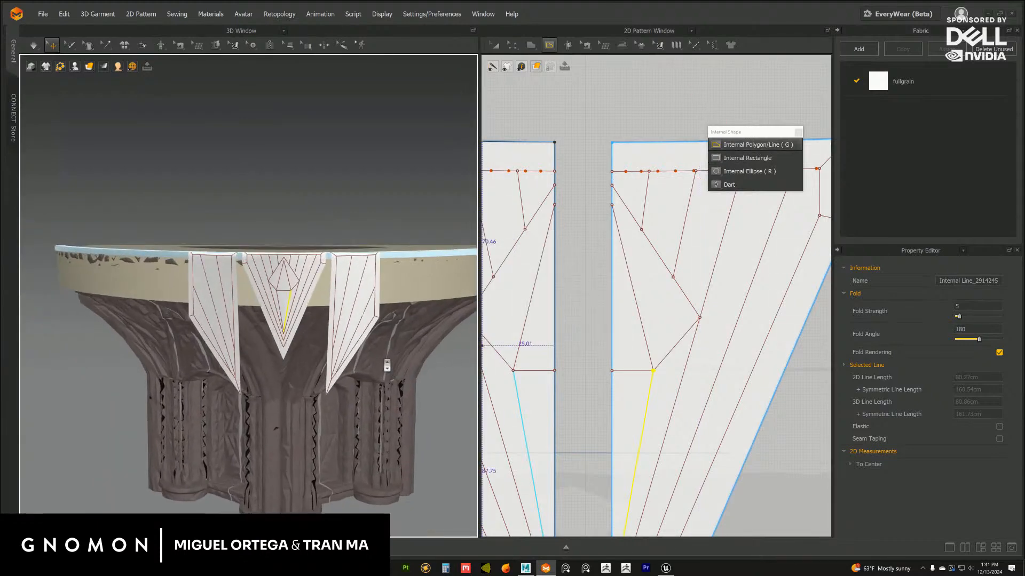
pyautogui.scroll(4, 387, 365)
pyautogui.moveTo(656, 327); pyautogui.dragTo(647, 286, button='middle')
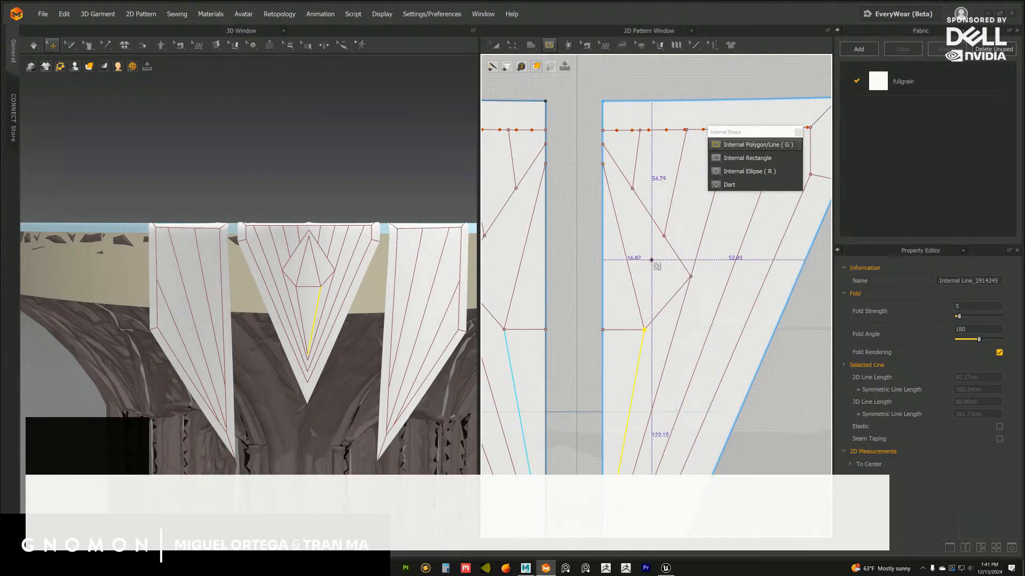
pyautogui.moveTo(651, 263); pyautogui.dragTo(655, 256, button='middle')
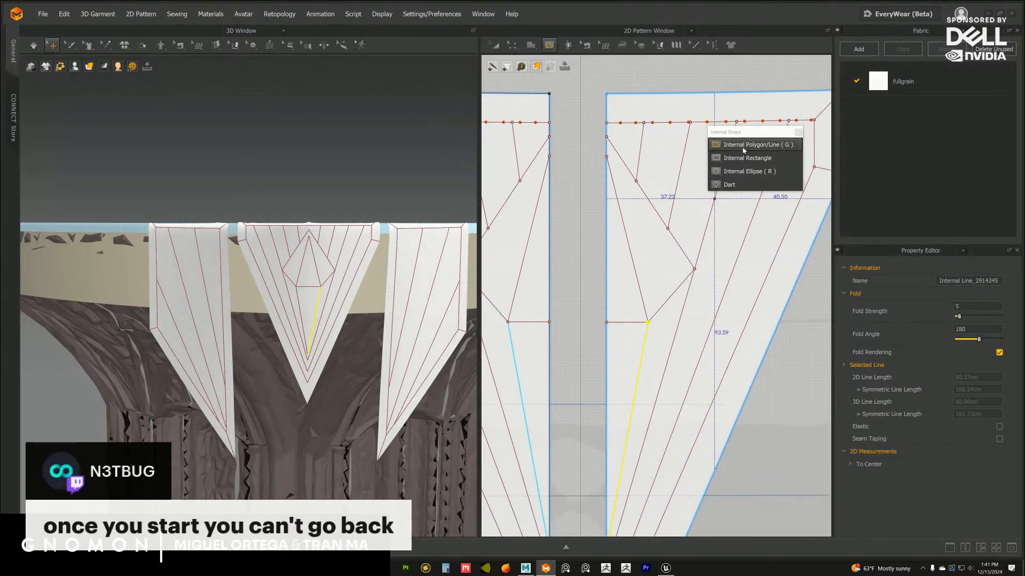
# Replace the line inside the half diamond with a bent line about 62 cm long from its lower corner to just below its top point
pyautogui.click(496, 47)
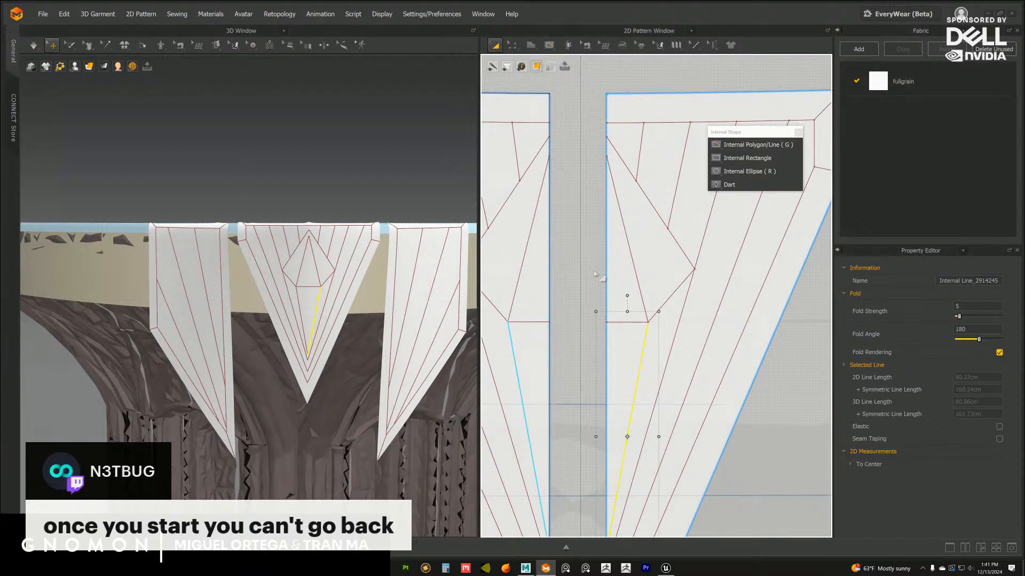
pyautogui.click(632, 258)
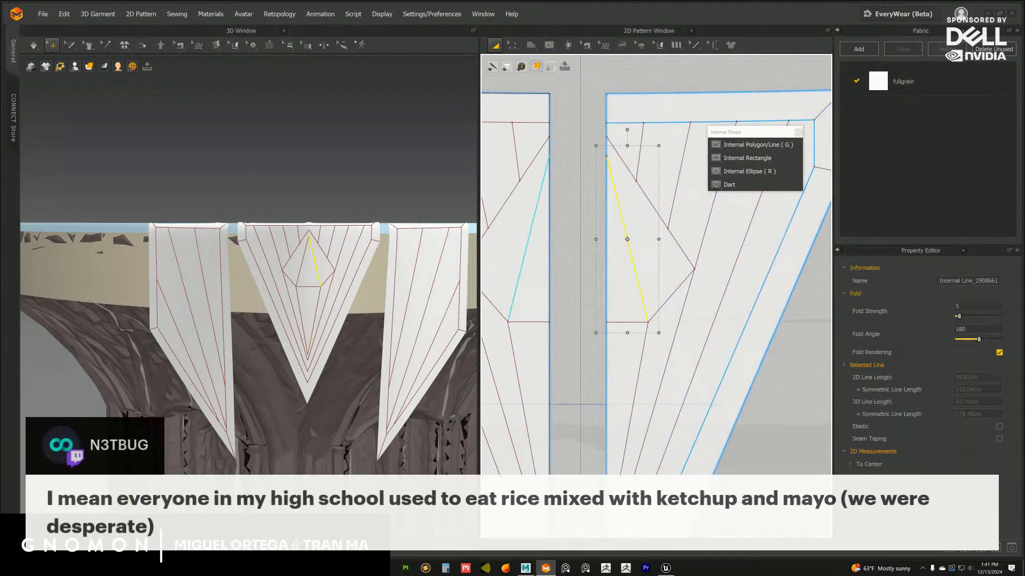
pyautogui.click(753, 145)
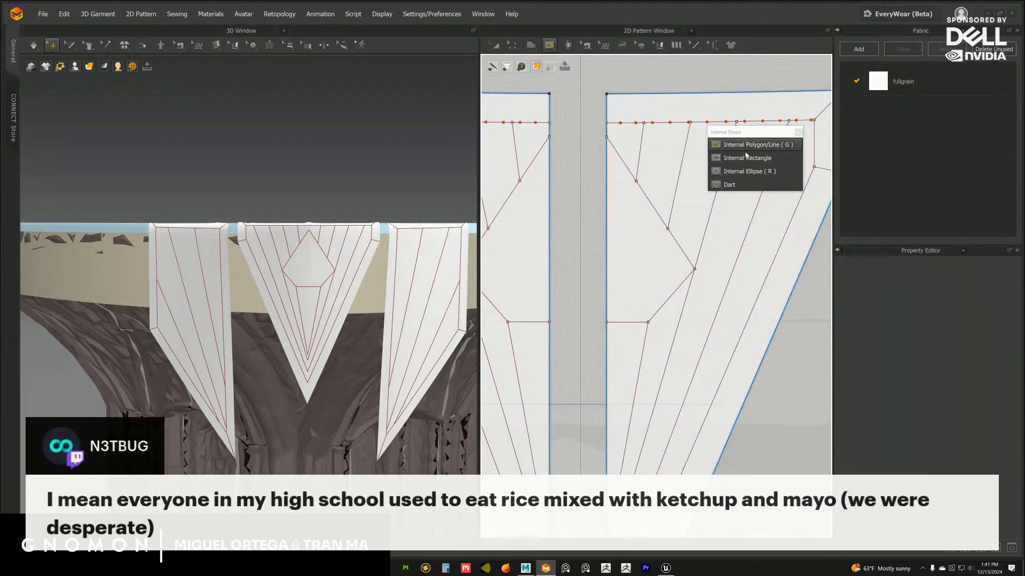
pyautogui.click(647, 322)
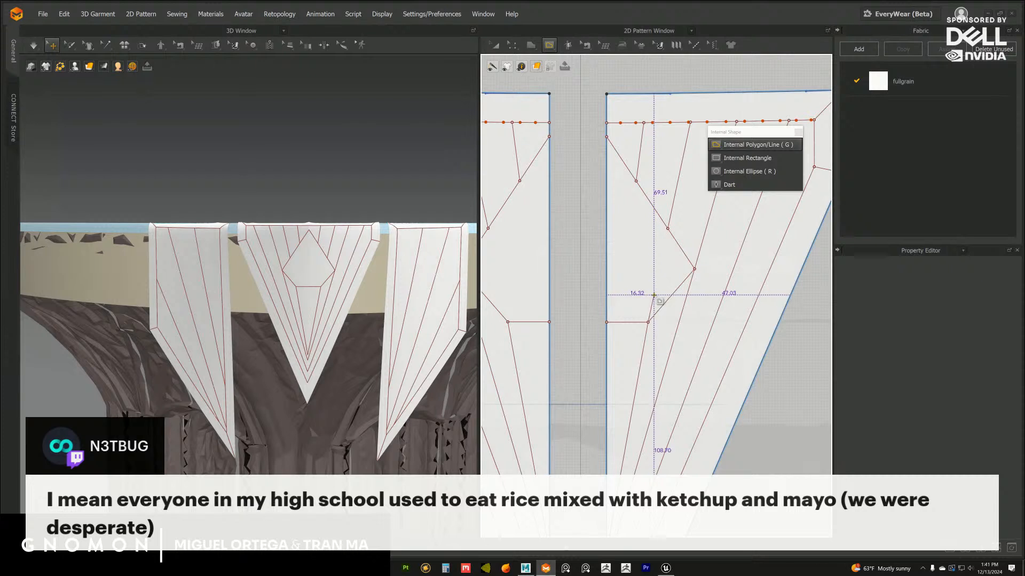
pyautogui.click(655, 292)
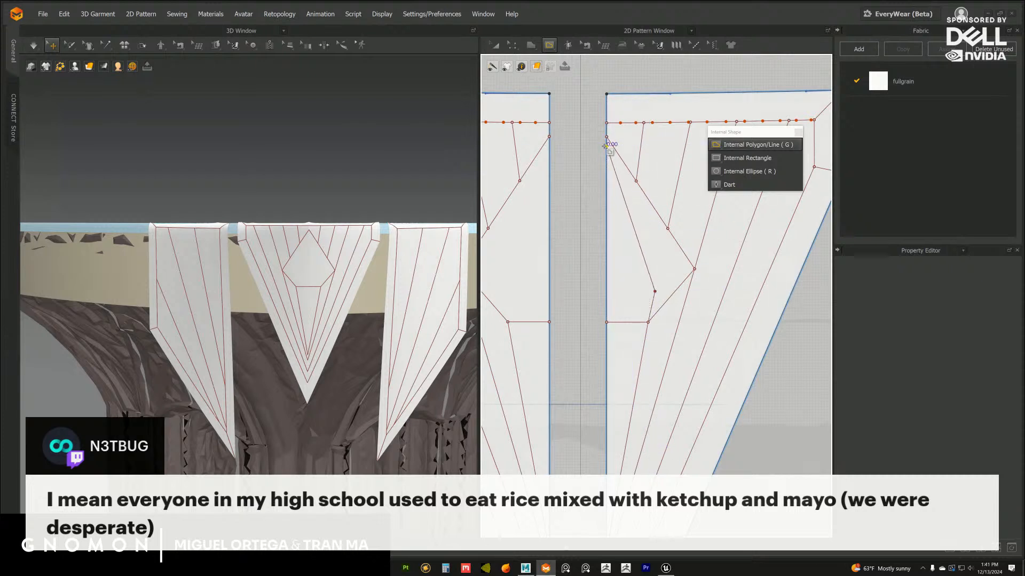
pyautogui.click(606, 151)
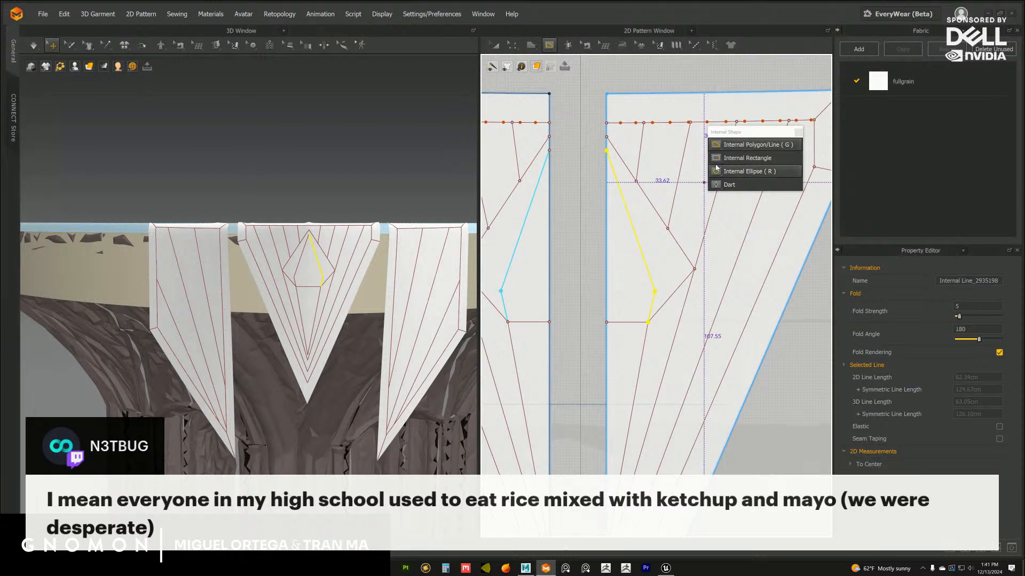
# Raise the half diamond's bottom edge slightly and move the inner line's bend point inward so it sits directly above the lower corner
pyautogui.click(496, 46)
pyautogui.moveTo(515, 47)
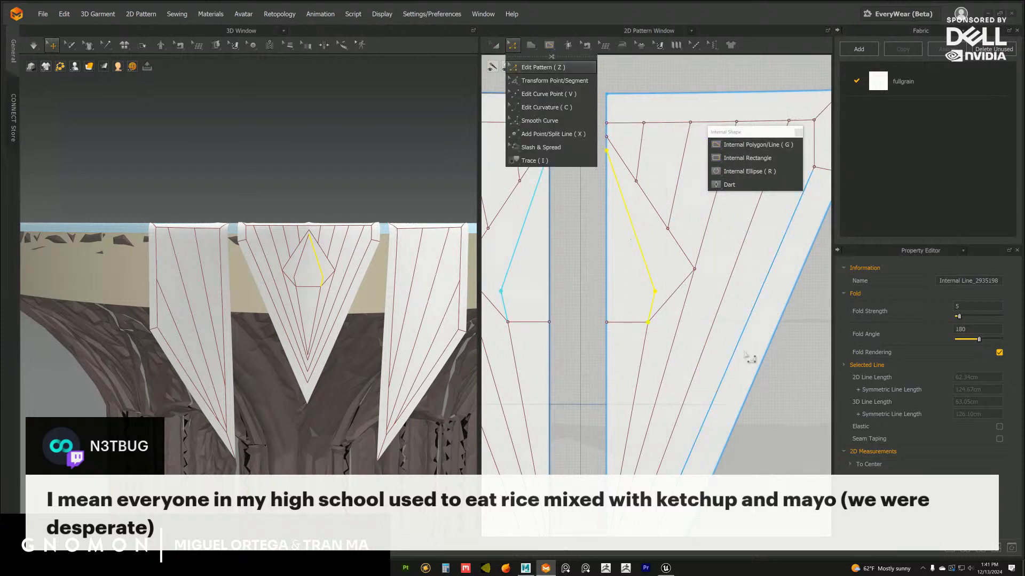
pyautogui.click(541, 67)
pyautogui.click(652, 326)
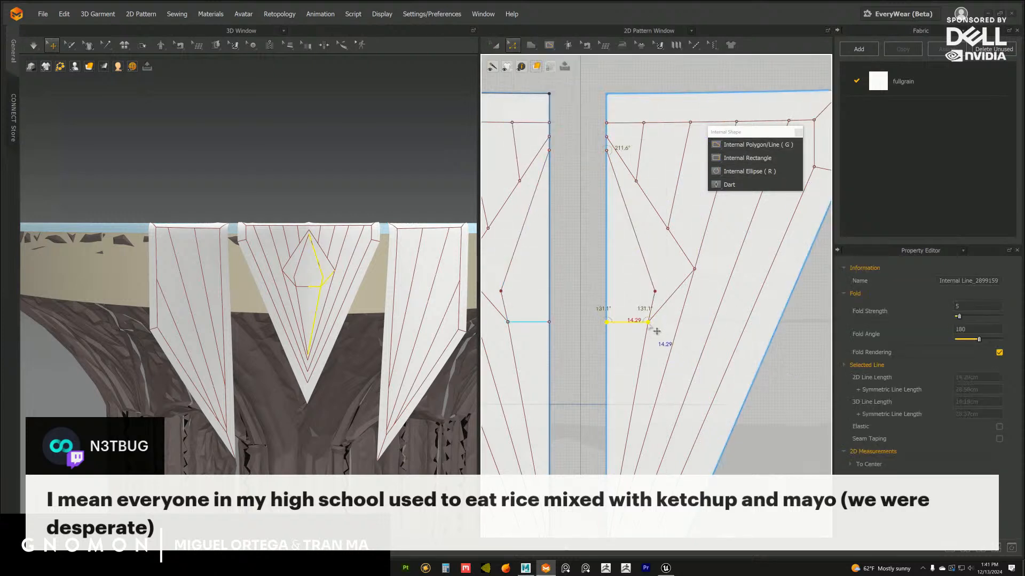
pyautogui.moveTo(657, 332); pyautogui.dragTo(648, 285)
pyautogui.click(795, 397)
pyautogui.click(656, 293)
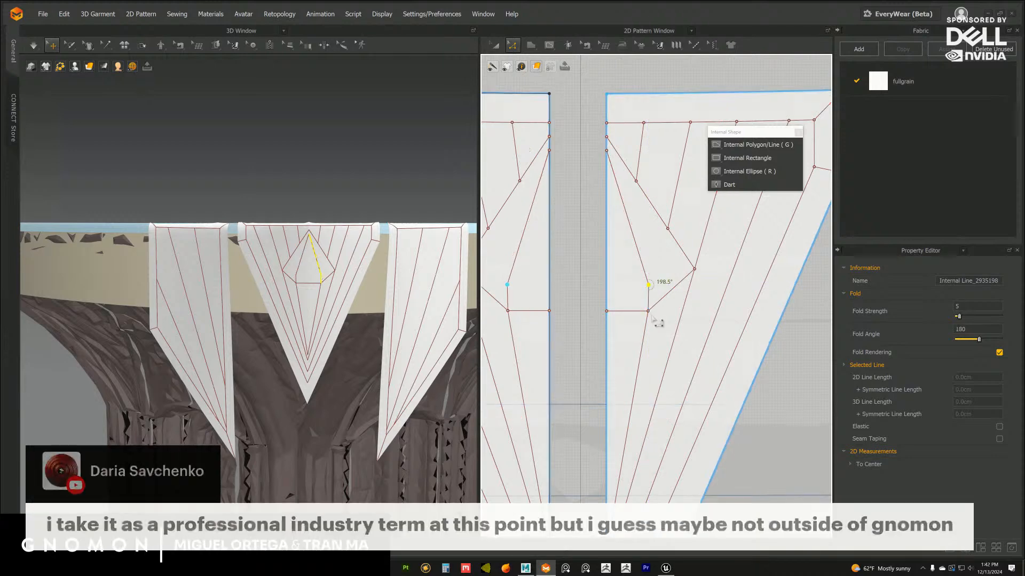
# Shift the half diamond's lower corner about 2 cm towards the fold edge and raise its bottom edge further
pyautogui.click(648, 313)
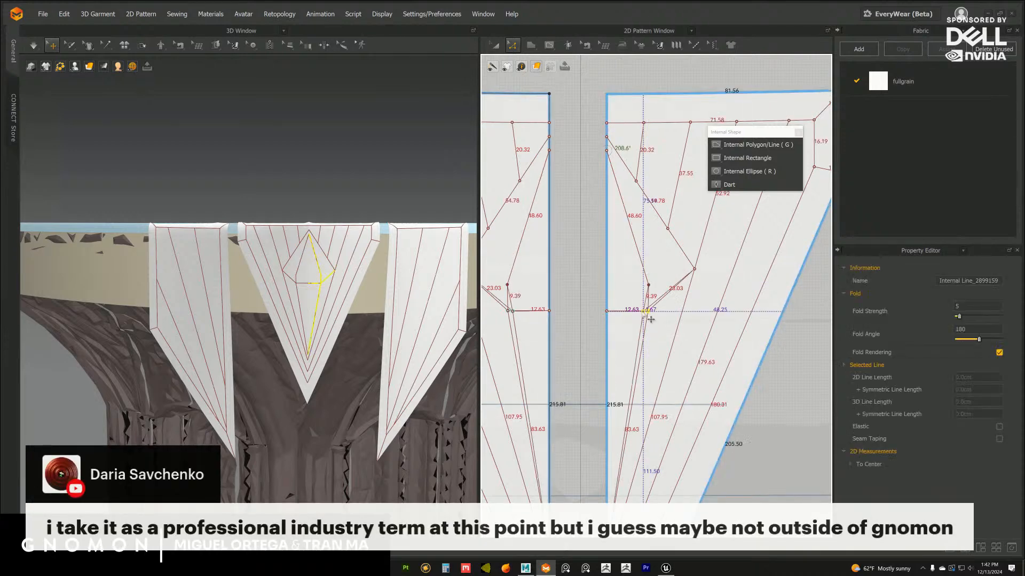
pyautogui.click(625, 312)
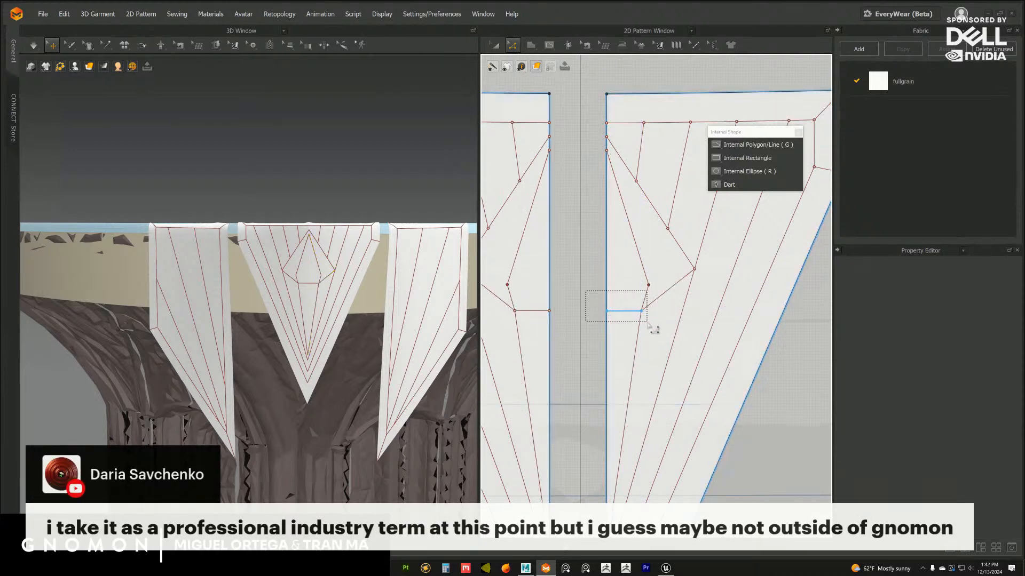
pyautogui.moveTo(585, 274); pyautogui.dragTo(626, 308)
pyautogui.click(590, 306)
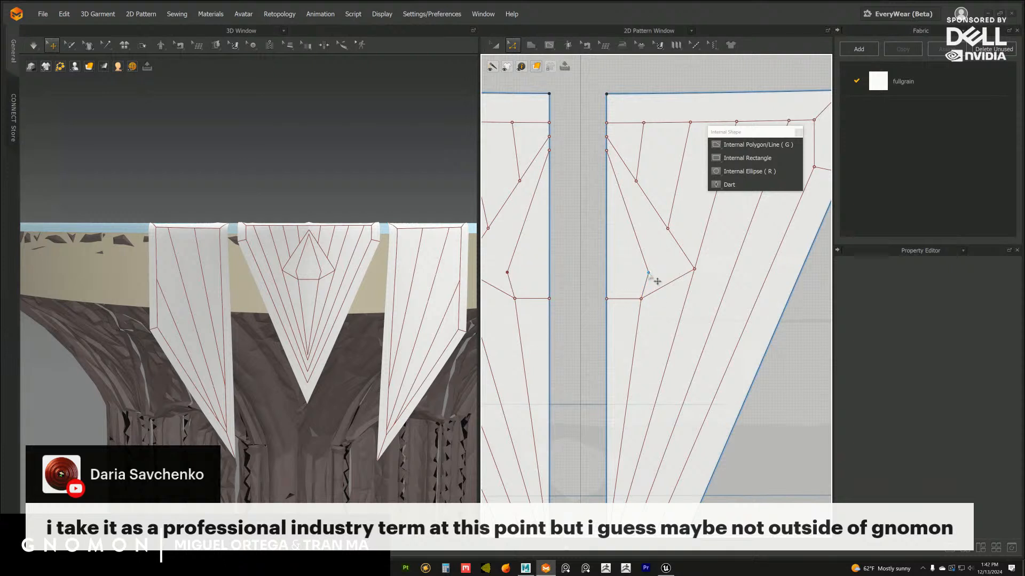
# Nudge the inner line's bend point slightly upwards and towards the fold edge
pyautogui.moveTo(648, 273); pyautogui.dragTo(645, 271)
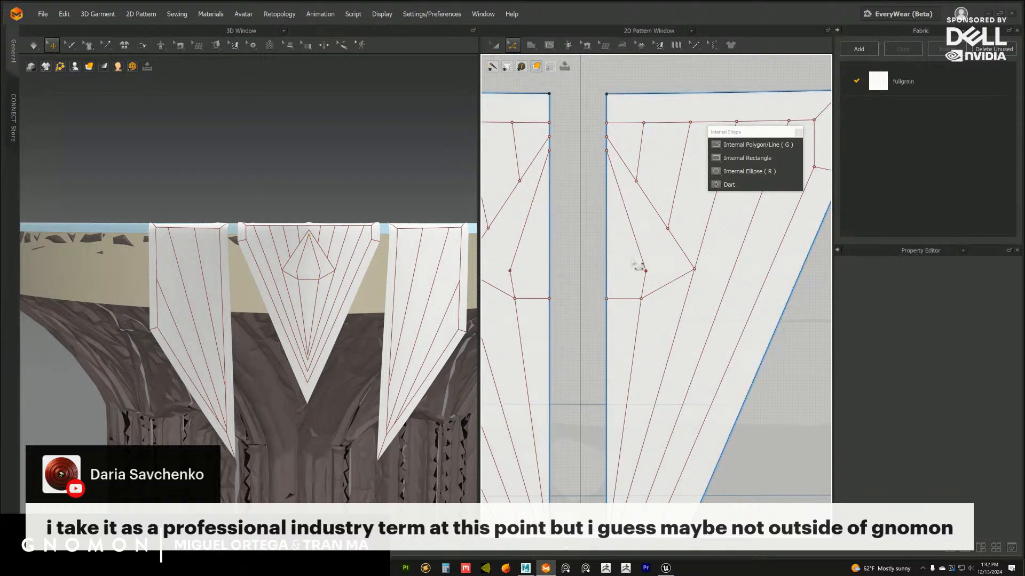
pyautogui.moveTo(632, 262); pyautogui.dragTo(615, 294, button='middle')
pyautogui.scroll(1, 623, 297)
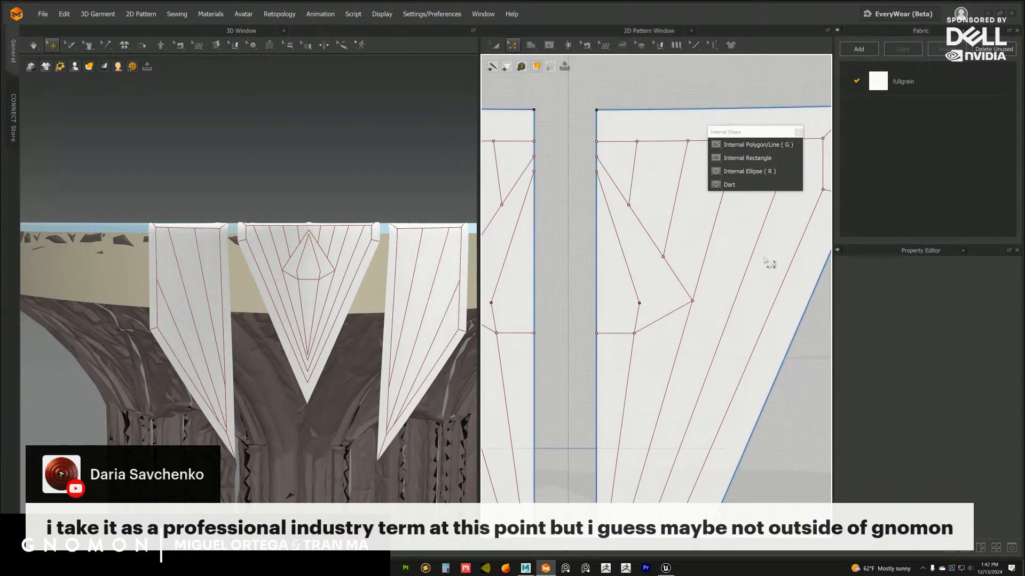
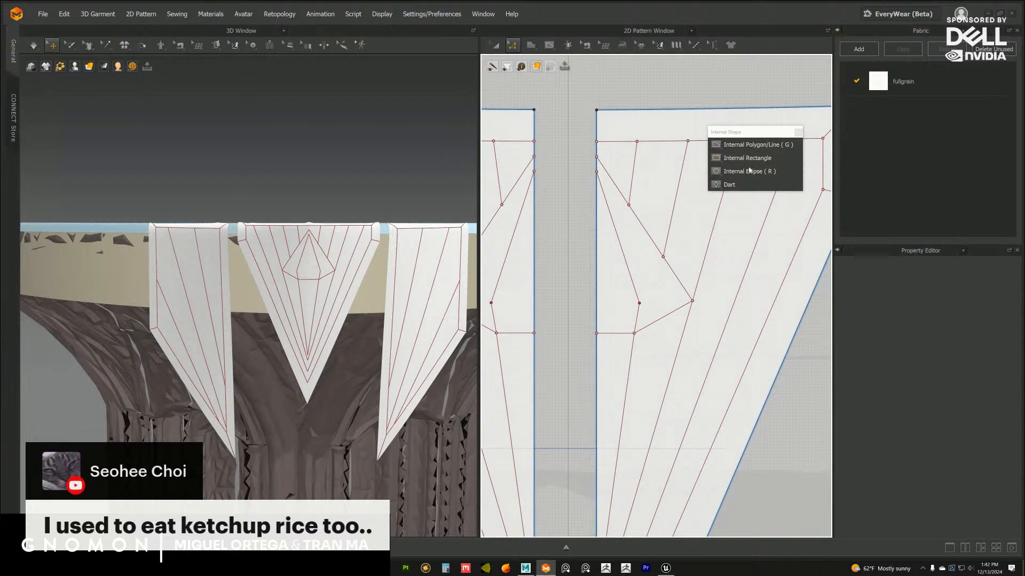
# Nudge the inner line's bend point outwards, raise the half diamond's bottom edge and pull its lower corner slightly down
pyautogui.scroll(2, 551, 348)
pyautogui.moveTo(657, 294); pyautogui.dragTo(661, 293)
pyautogui.moveTo(581, 318); pyautogui.dragTo(652, 320)
pyautogui.hotkey('ctrl', 'z')
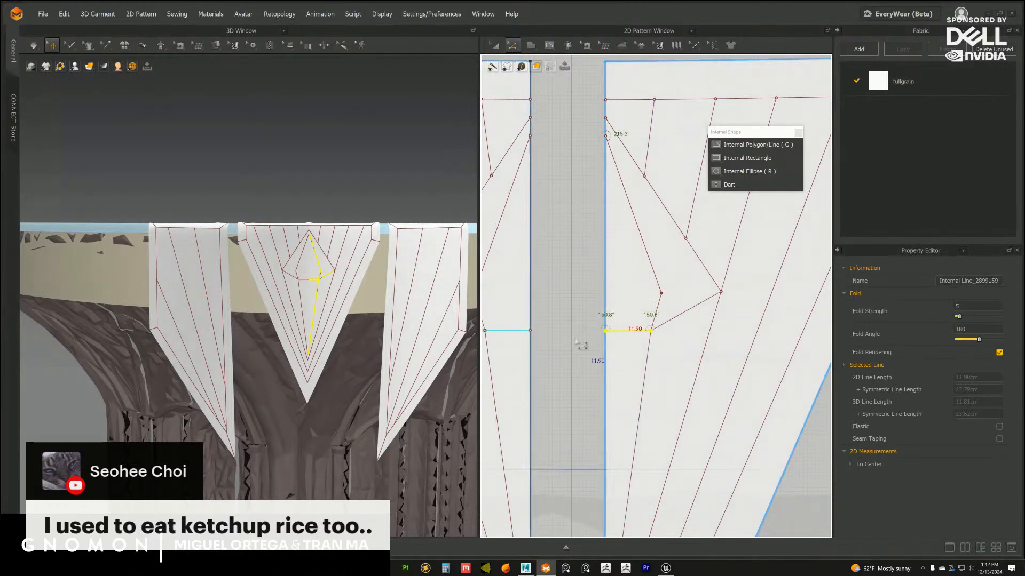
pyautogui.click(582, 345)
pyautogui.moveTo(589, 323); pyautogui.dragTo(635, 321)
pyautogui.click(583, 343)
pyautogui.click(650, 317)
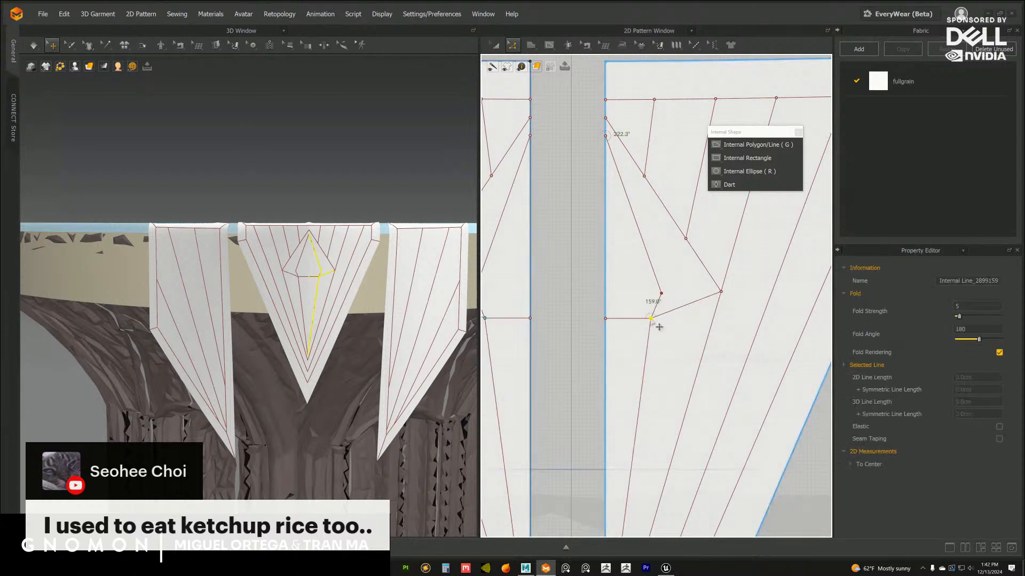
pyautogui.moveTo(652, 319); pyautogui.dragTo(652, 320)
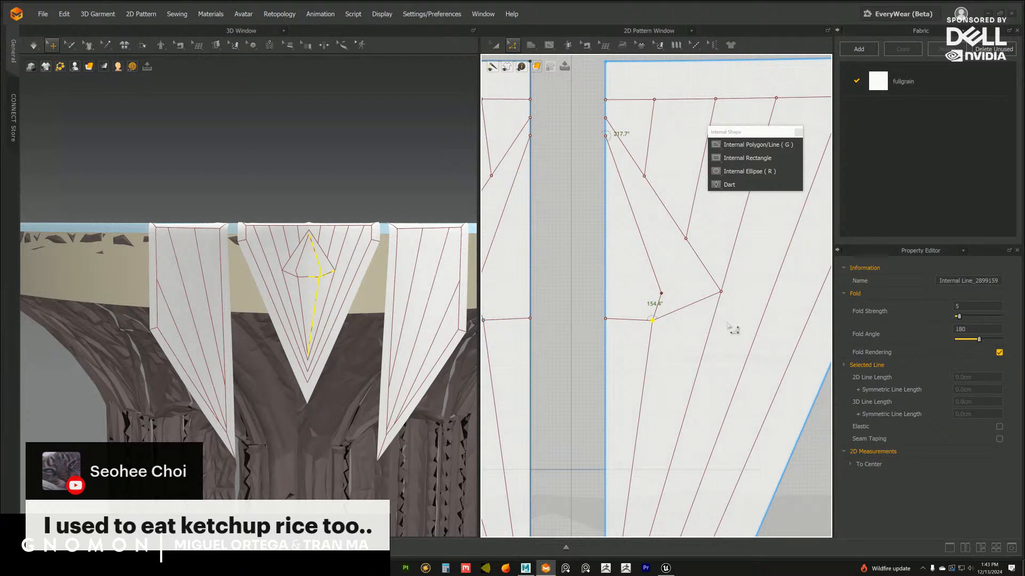
# Delete the bent line inside the half diamond and the half diamond's two-segment bottom edge
pyautogui.click(647, 251)
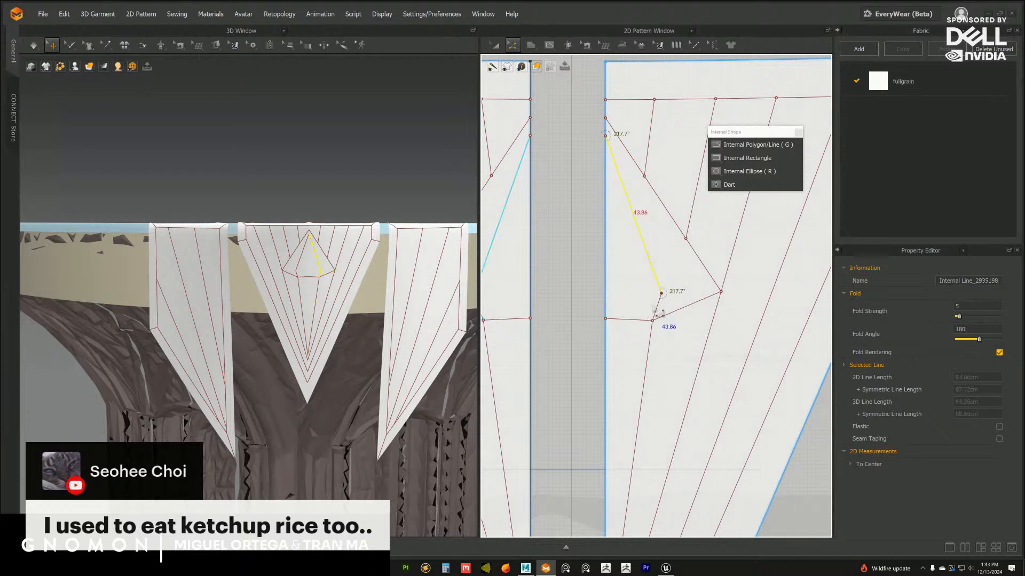
pyautogui.press('Delete')
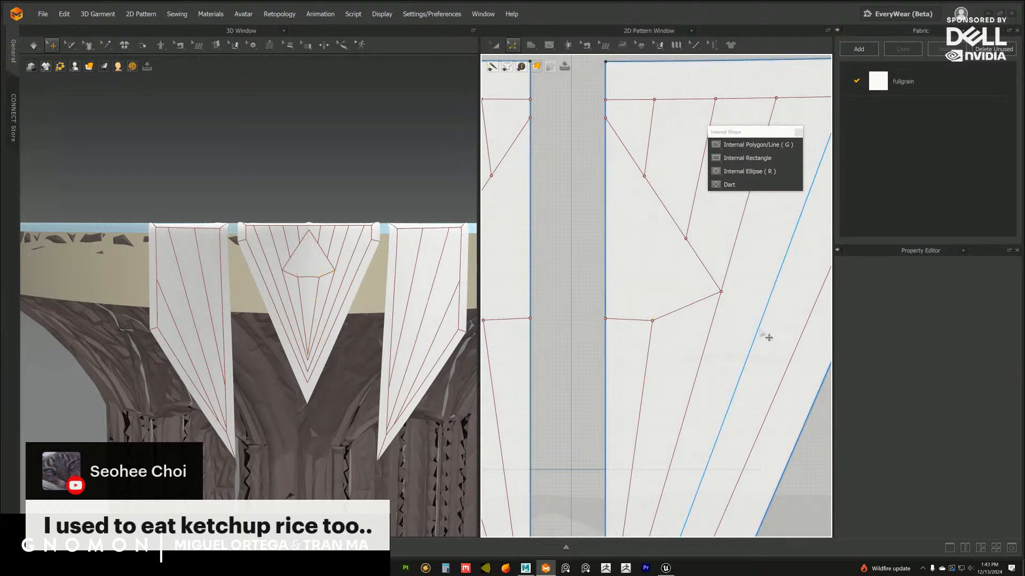
pyautogui.click(652, 325)
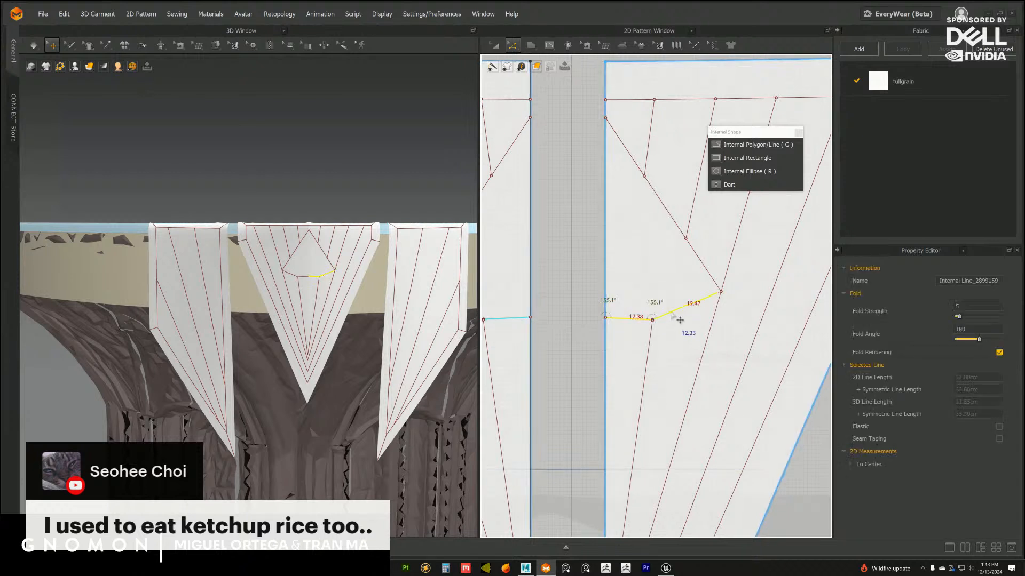
pyautogui.press('Delete')
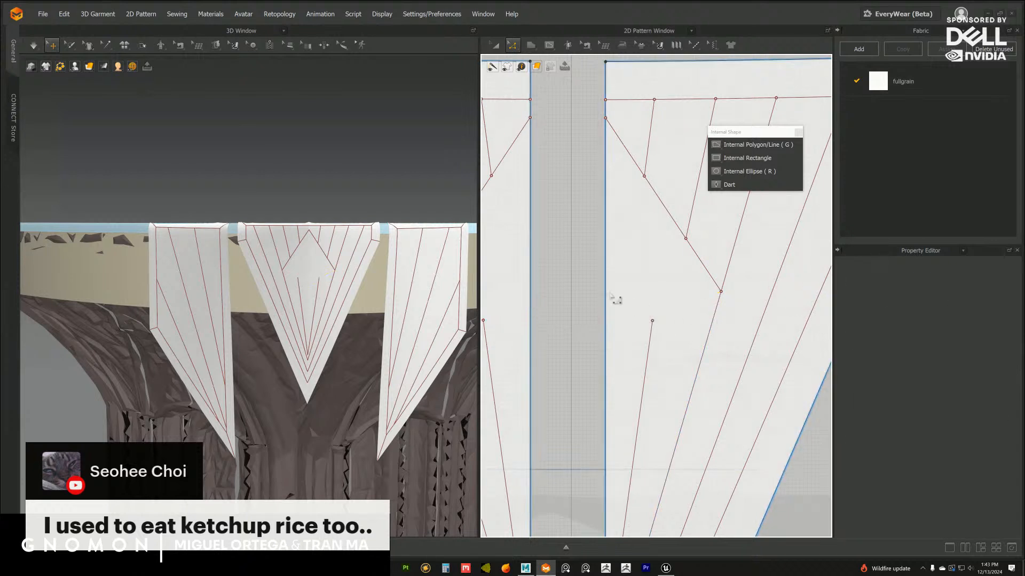
# Draw a bent internal line from the fold edge, about 16 cm across, up to an outer bend and onto the half diamond's slanted side
pyautogui.moveTo(385, 300); pyautogui.dragTo(397, 305, button='middle')
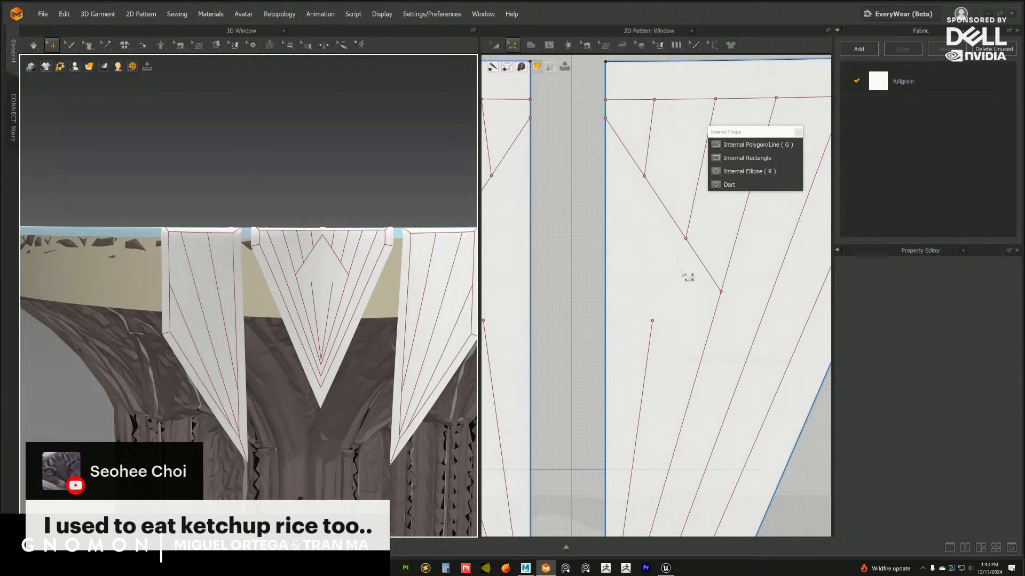
pyautogui.press('g')
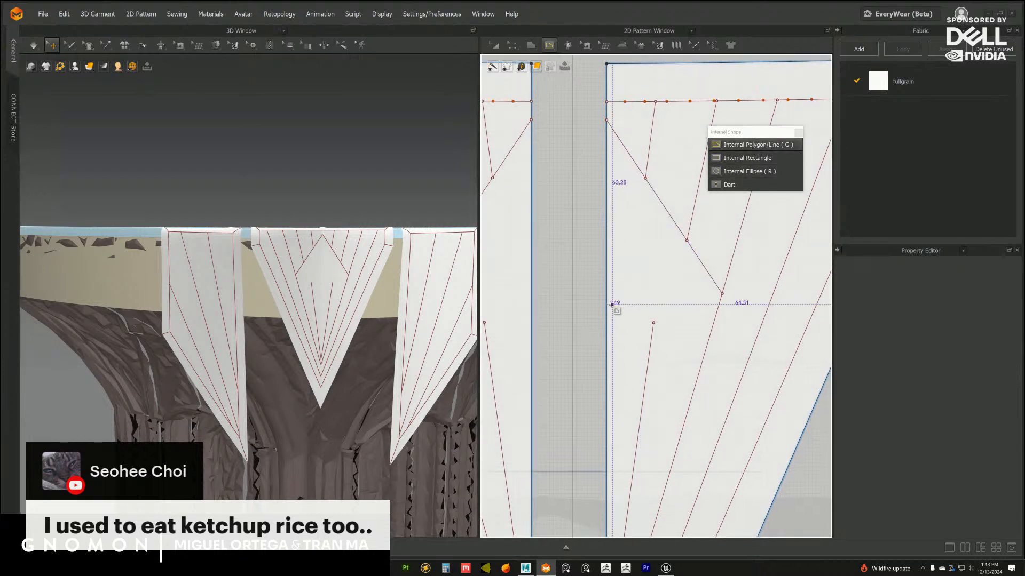
pyautogui.click(606, 303)
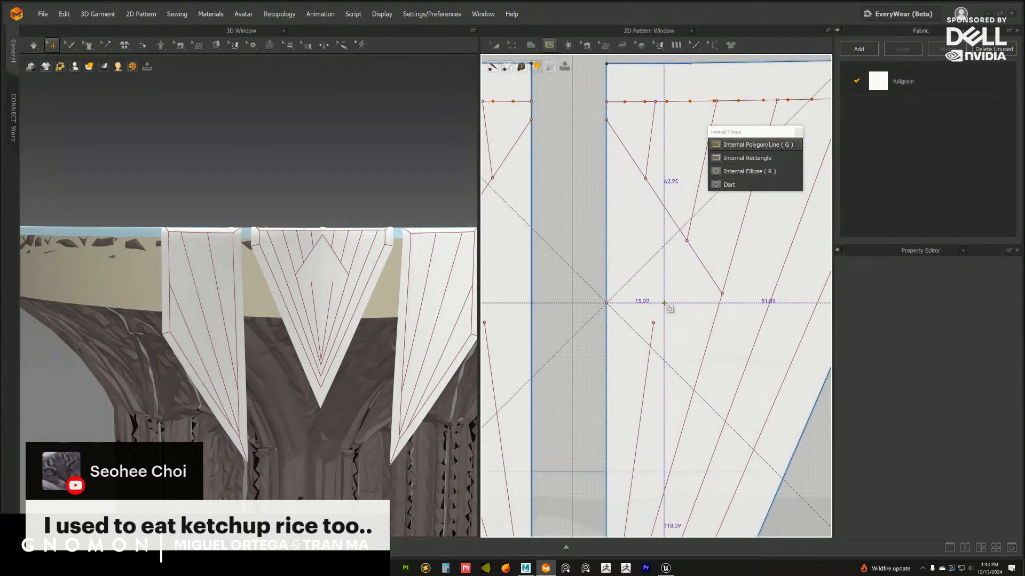
pyautogui.click(668, 304)
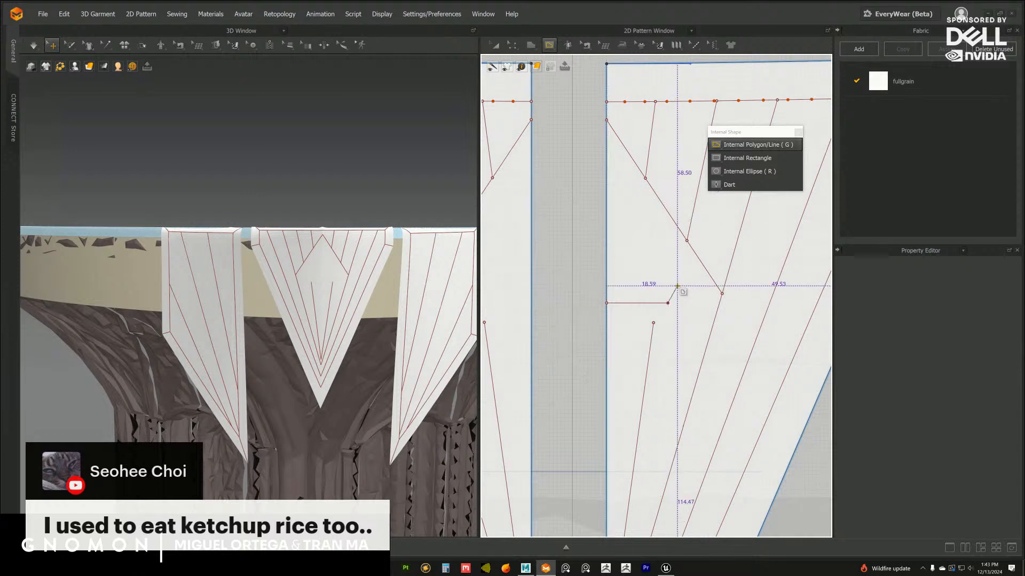
pyautogui.click(679, 285)
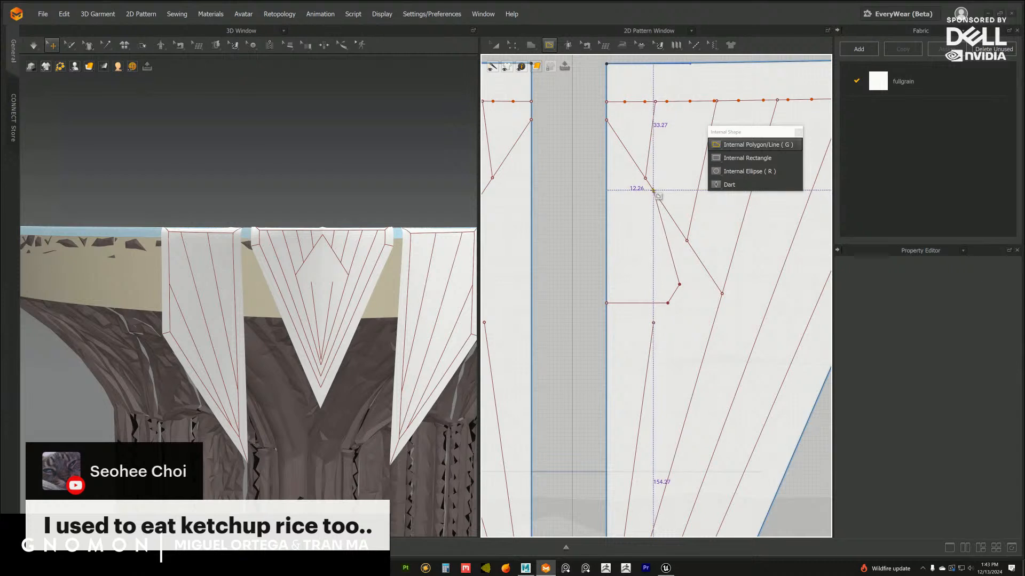
pyautogui.doubleClick(654, 191)
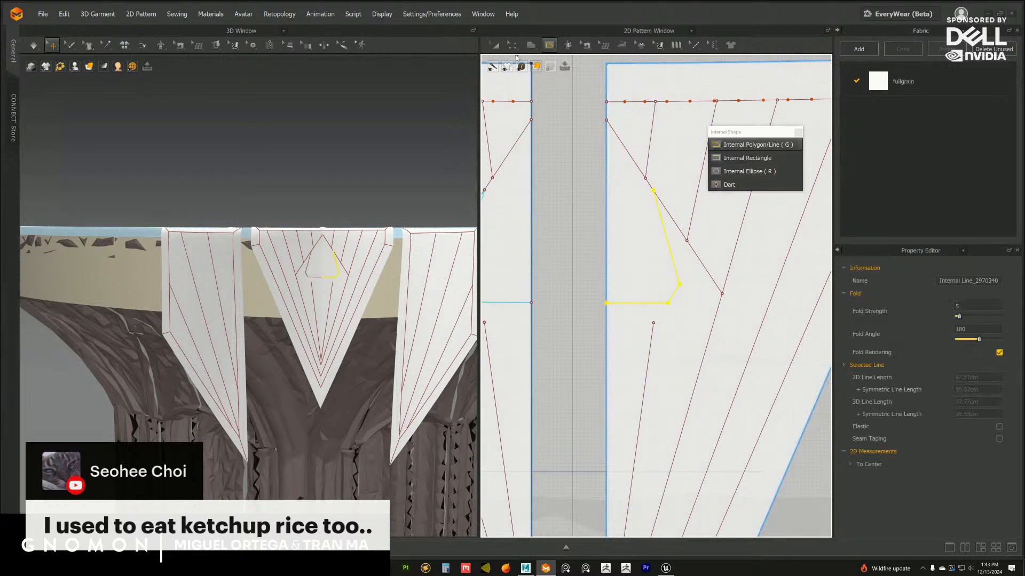
# Slide the bent line's upper end further up along the half diamond's slanted side
pyautogui.click(512, 46)
pyautogui.click(579, 228)
pyautogui.moveTo(653, 192); pyautogui.dragTo(633, 160)
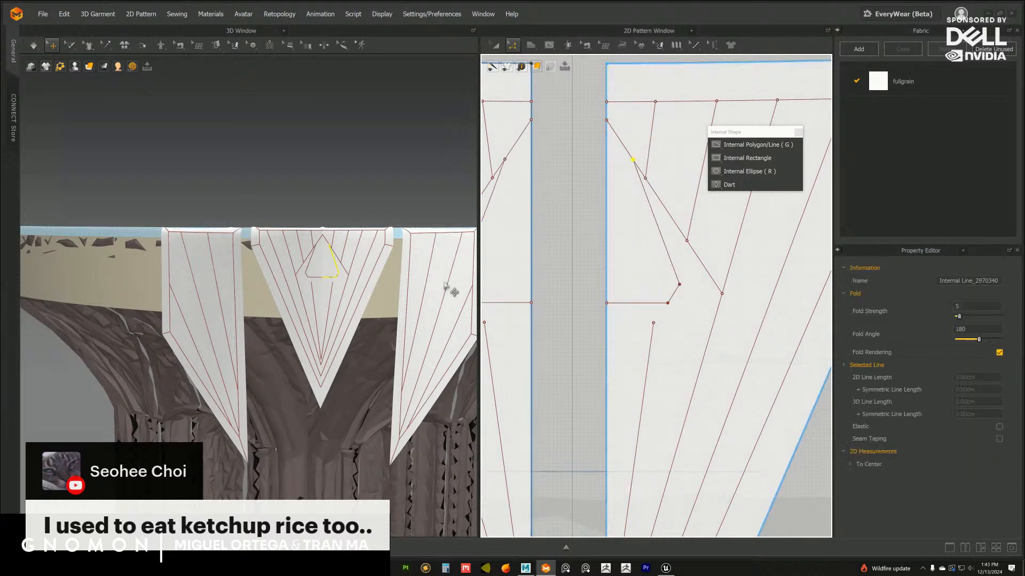
# Lower the bent line's horizontal bottom segment to just above the innermost fan line's upper end
pyautogui.scroll(4, 406, 297)
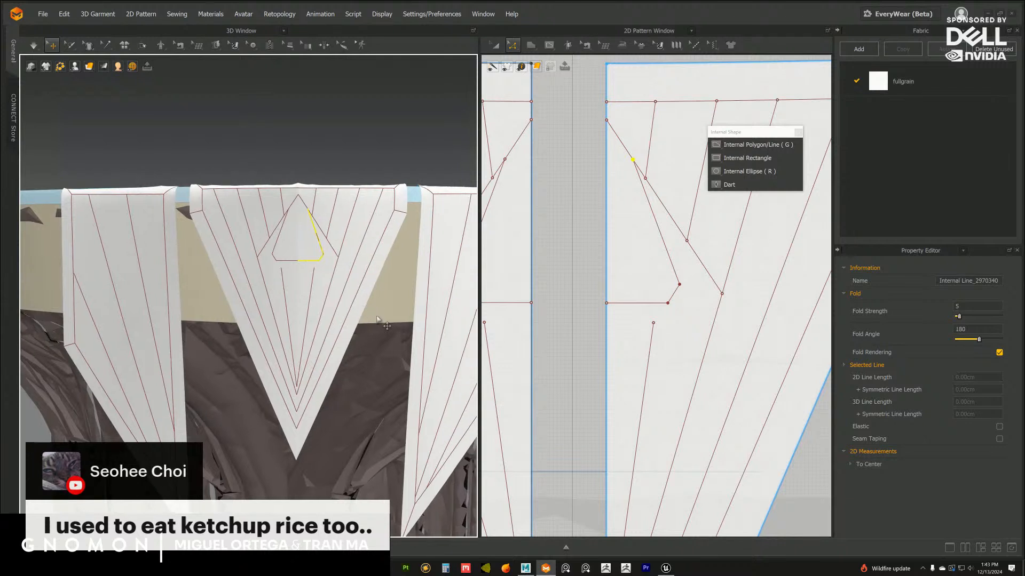
pyautogui.scroll(2, 377, 319)
pyautogui.moveTo(653, 303); pyautogui.dragTo(642, 303, button='middle')
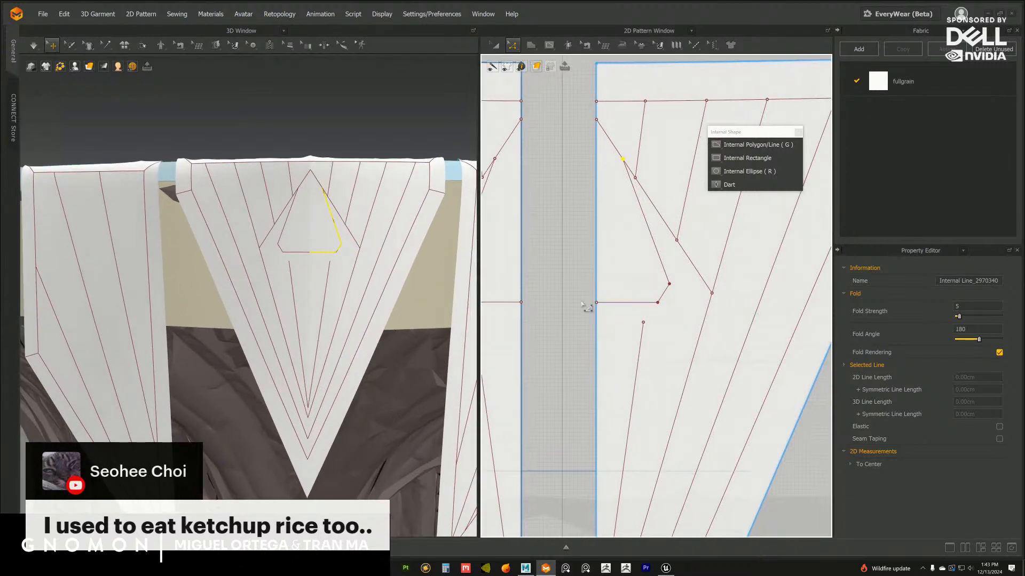
pyautogui.moveTo(571, 294); pyautogui.dragTo(642, 326)
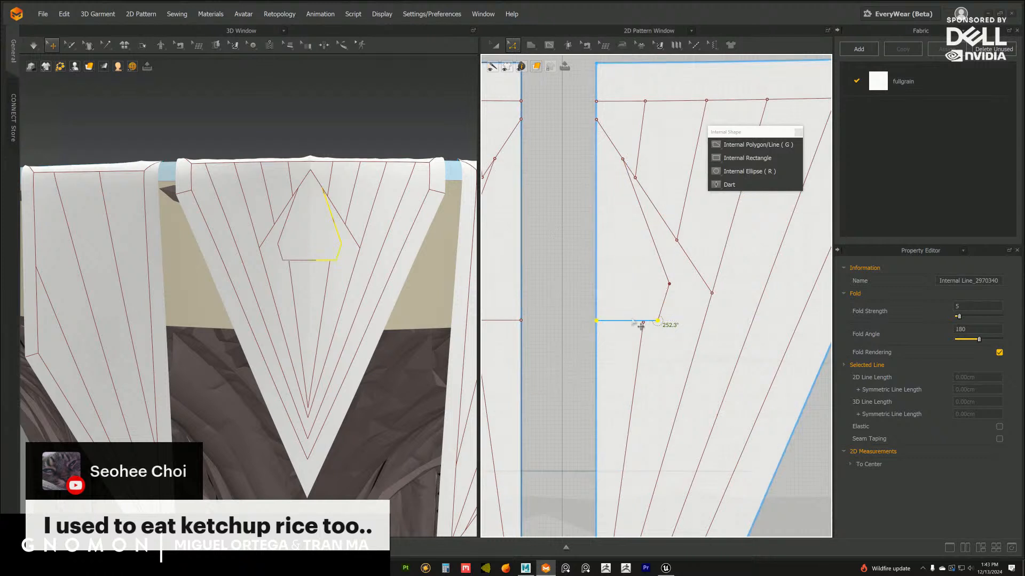
pyautogui.click(569, 305)
pyautogui.moveTo(619, 331); pyautogui.dragTo(619, 322)
# Draw an internal line about 8 cm long from the bent line's outer bend to the half diamond's slanted side
pyautogui.click(733, 159)
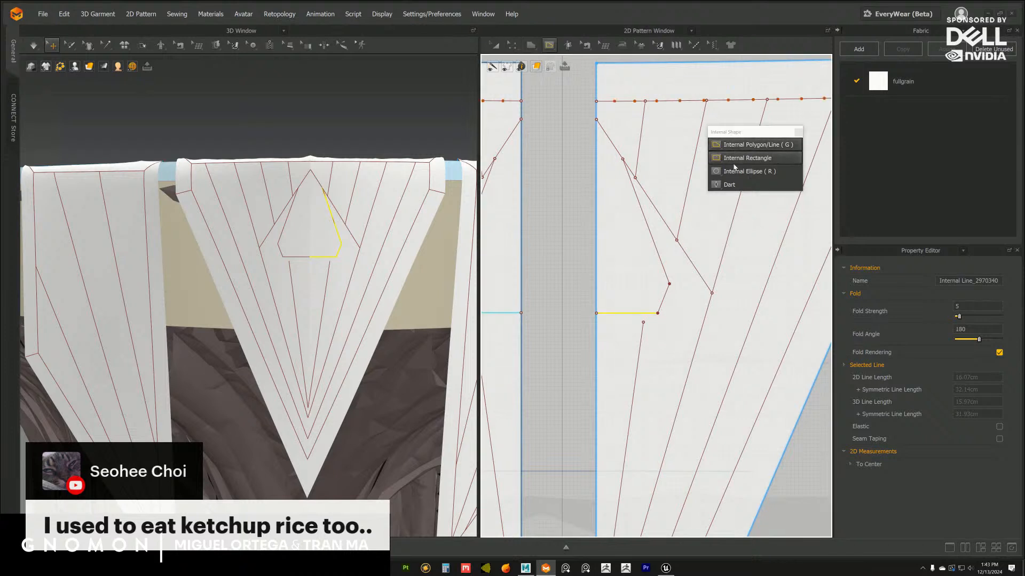
pyautogui.click(669, 285)
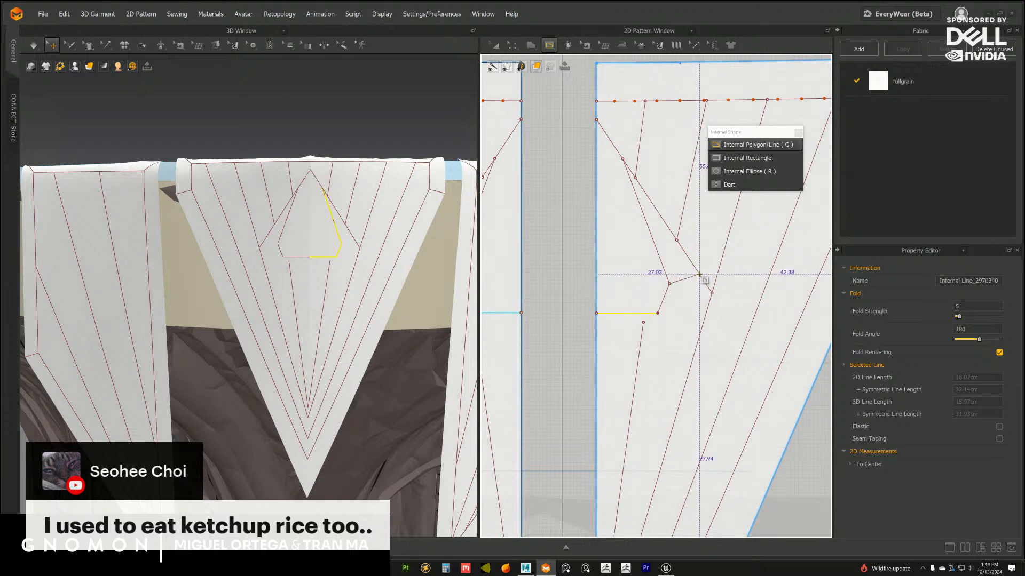
pyautogui.doubleClick(699, 274)
# Move the innermost fan line's upper end onto the outer end of the horizontal bottom segment
pyautogui.moveTo(668, 323); pyautogui.dragTo(680, 272, button='middle')
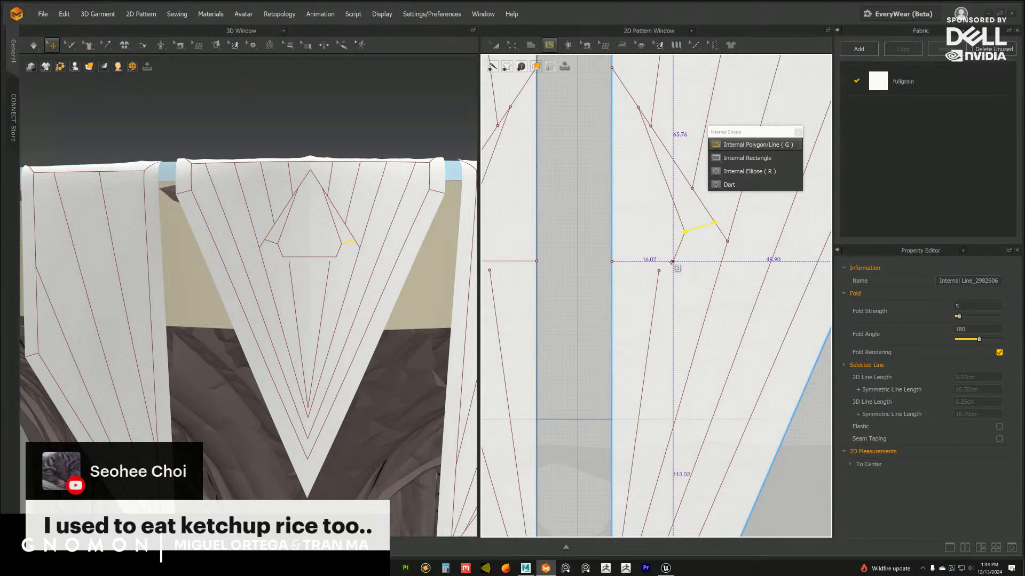
pyautogui.click(513, 46)
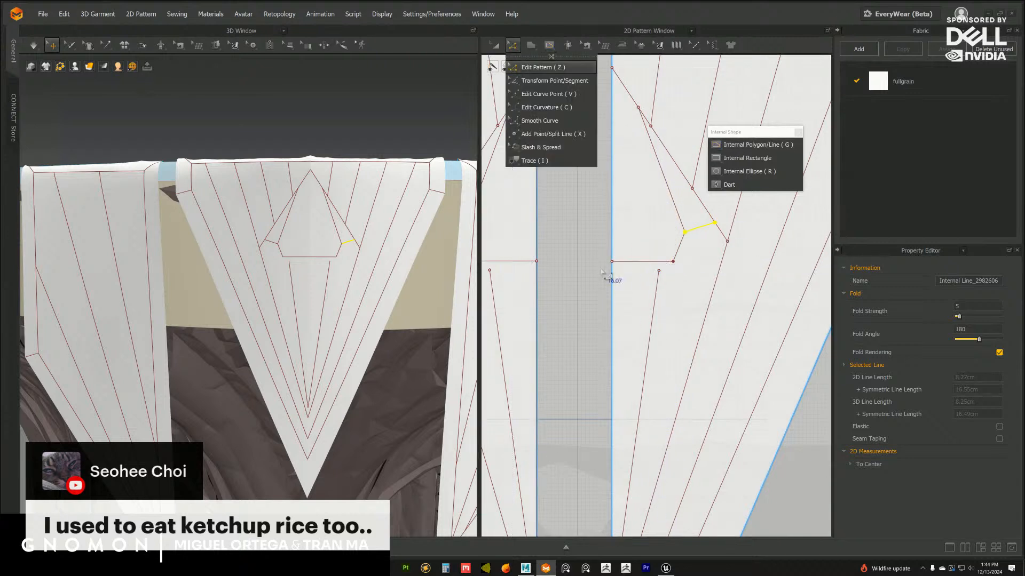
pyautogui.click(580, 302)
pyautogui.moveTo(659, 271); pyautogui.dragTo(673, 262)
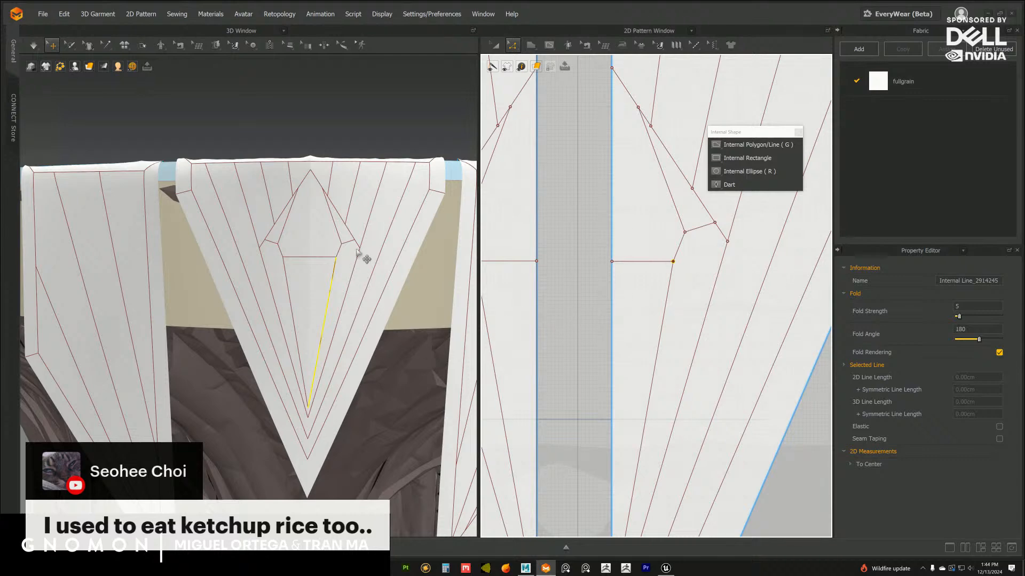
# Draw an internal line about 15 cm long from the bottom segment's outer end to the half diamond's outer corner
pyautogui.scroll(-5, 392, 337)
pyautogui.moveTo(393, 336); pyautogui.dragTo(388, 309, button='right')
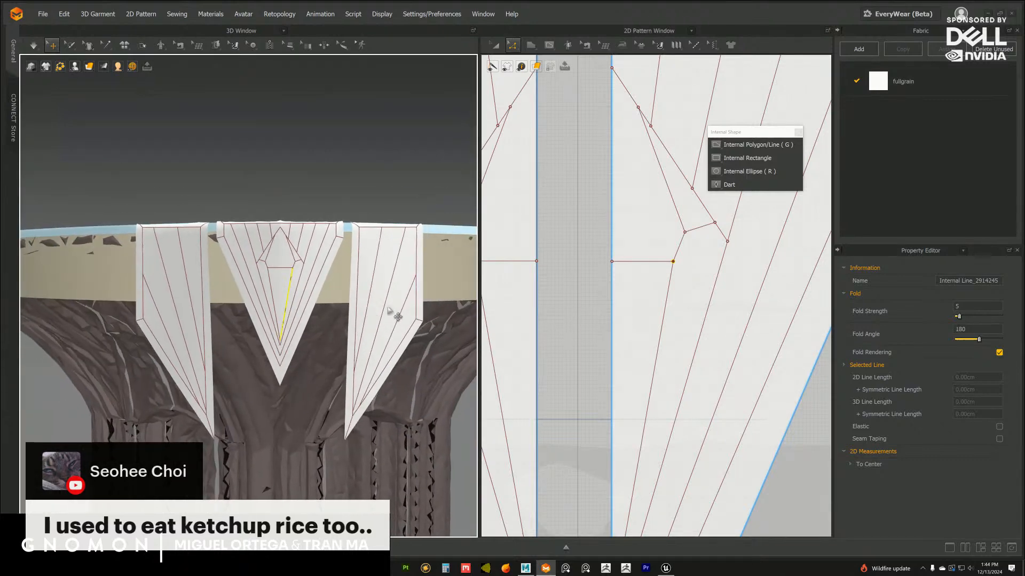
pyautogui.moveTo(598, 533); pyautogui.dragTo(601, 273, button='middle')
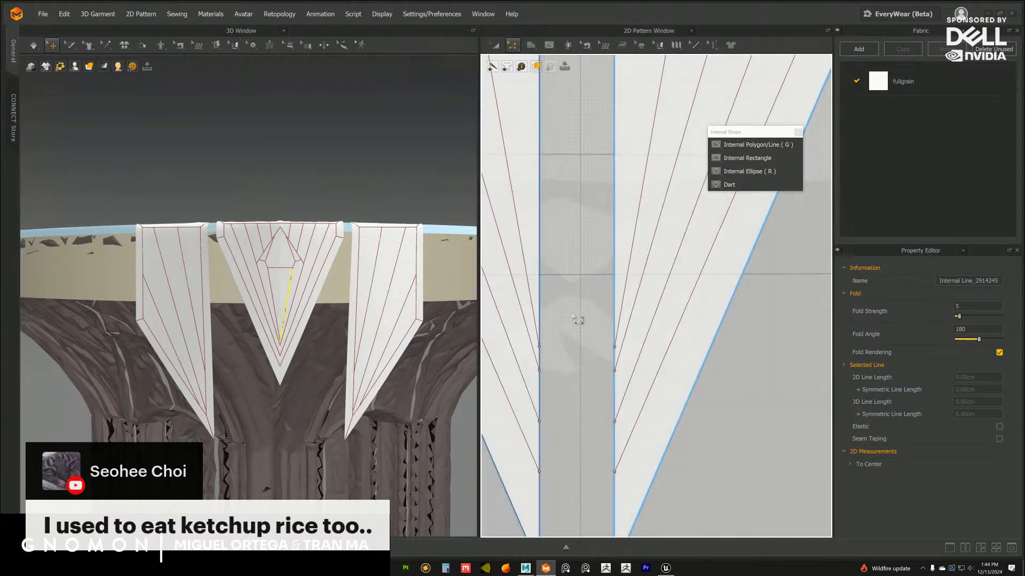
pyautogui.moveTo(357, 346); pyautogui.dragTo(361, 347, button='middle')
pyautogui.click(404, 176)
pyautogui.scroll(3, 375, 347)
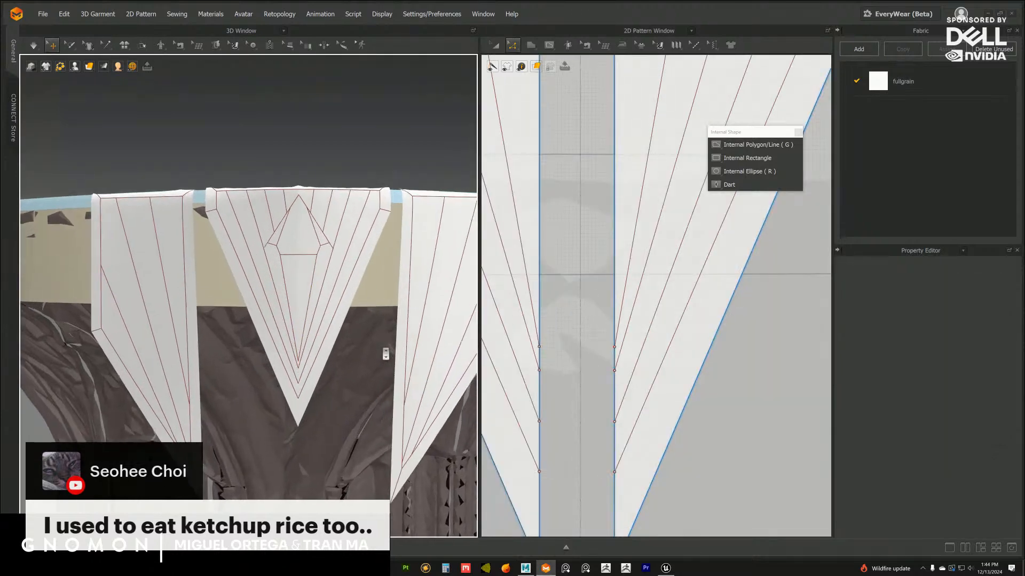
pyautogui.moveTo(686, 191); pyautogui.dragTo(664, 309, button='middle')
pyautogui.moveTo(697, 217); pyautogui.dragTo(676, 315, button='middle')
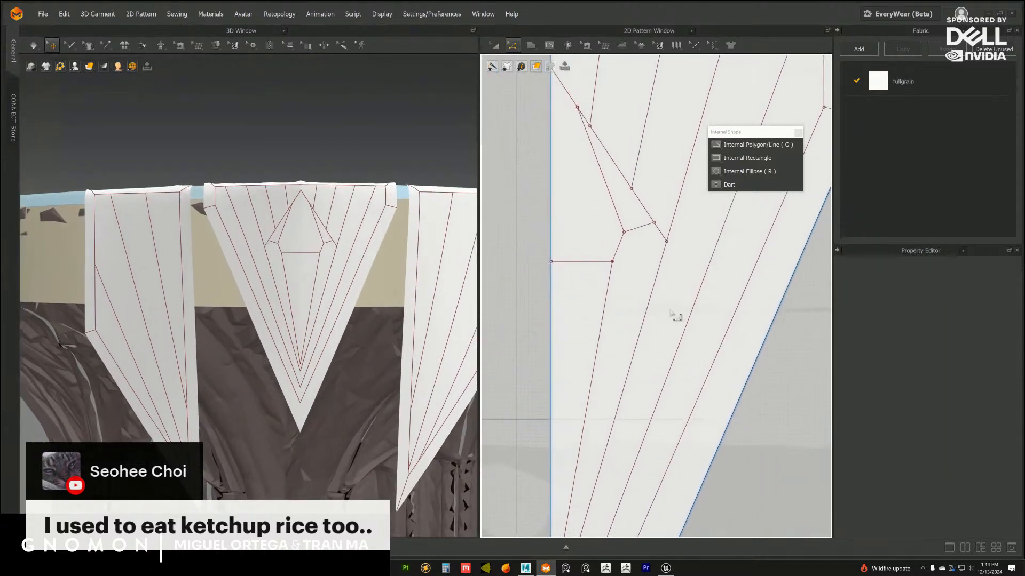
pyautogui.click(750, 145)
pyautogui.click(611, 261)
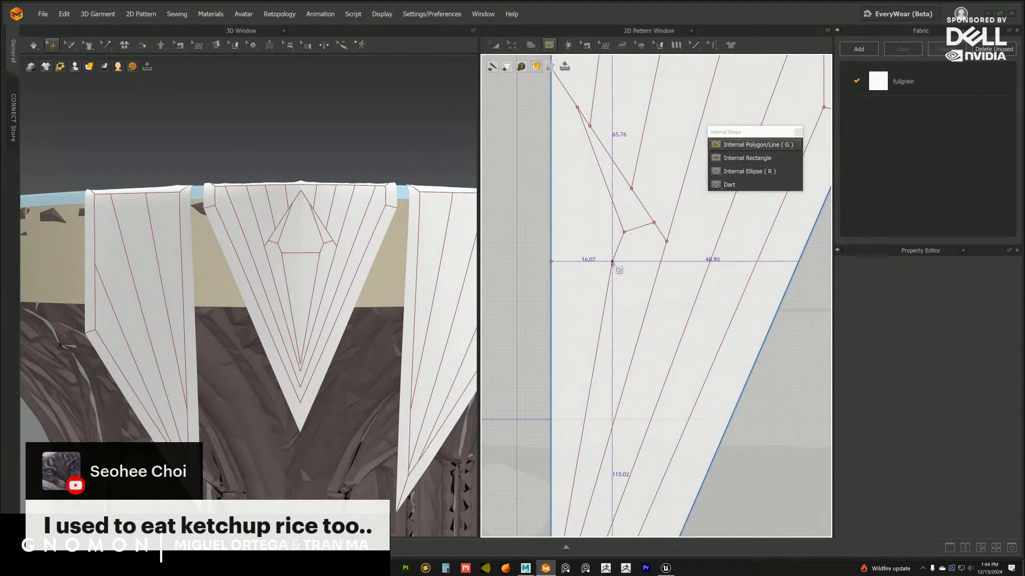
pyautogui.doubleClick(667, 241)
# Examine the three flaps on the column capital from a distance and the central flap's overall pattern
pyautogui.scroll(-5, 416, 327)
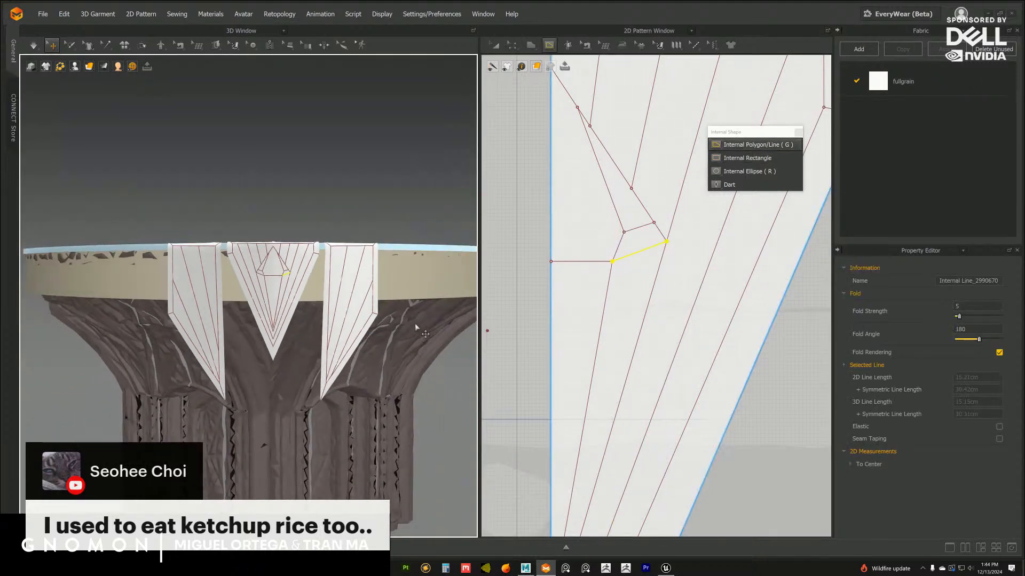
pyautogui.click(448, 353)
pyautogui.scroll(-3, 438, 353)
pyautogui.moveTo(437, 353); pyautogui.dragTo(435, 359, button='right')
pyautogui.moveTo(641, 256); pyautogui.dragTo(661, 286, button='middle')
pyautogui.moveTo(407, 345); pyautogui.dragTo(421, 341, button='right')
pyautogui.scroll(3, 461, 353)
pyautogui.scroll(-4, 501, 384)
pyautogui.moveTo(512, 379); pyautogui.dragTo(529, 339, button='middle')
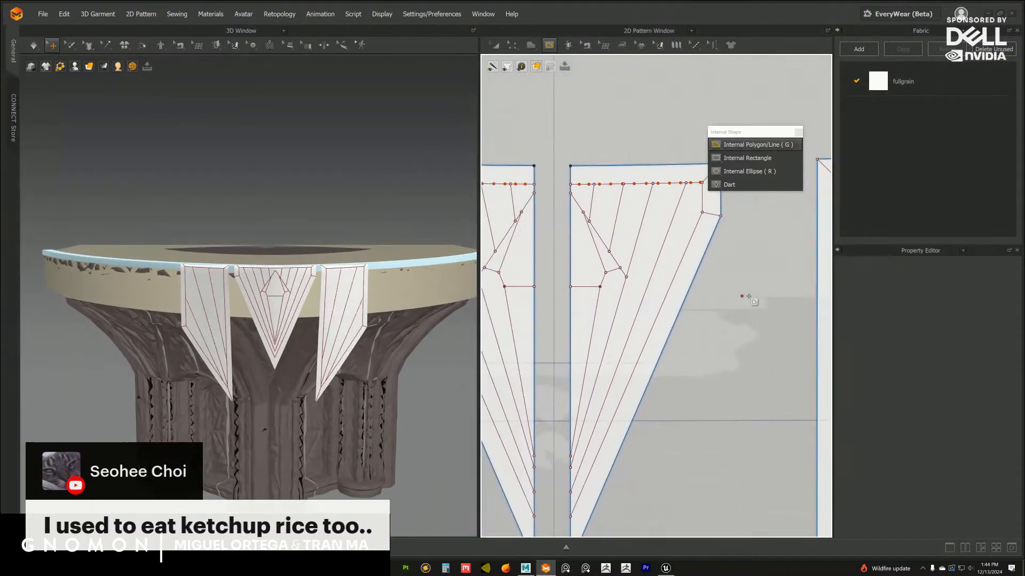
# Examine the side flap's pattern and view the hanging flaps up close from the side of the capital
pyautogui.moveTo(773, 319); pyautogui.dragTo(500, 300, button='middle')
pyautogui.moveTo(599, 306); pyautogui.dragTo(593, 307, button='middle')
pyautogui.moveTo(383, 347)
pyautogui.mouseDown(button='right')
pyautogui.moveTo(379, 309)
pyautogui.moveTo(380, 327)
pyautogui.mouseUp(button='right')
pyautogui.scroll(5, 423, 379)
pyautogui.moveTo(381, 326); pyautogui.dragTo(396, 347, button='middle')
pyautogui.moveTo(395, 347); pyautogui.dragTo(388, 328, button='right')
pyautogui.moveTo(388, 328); pyautogui.dragTo(421, 387, button='middle')
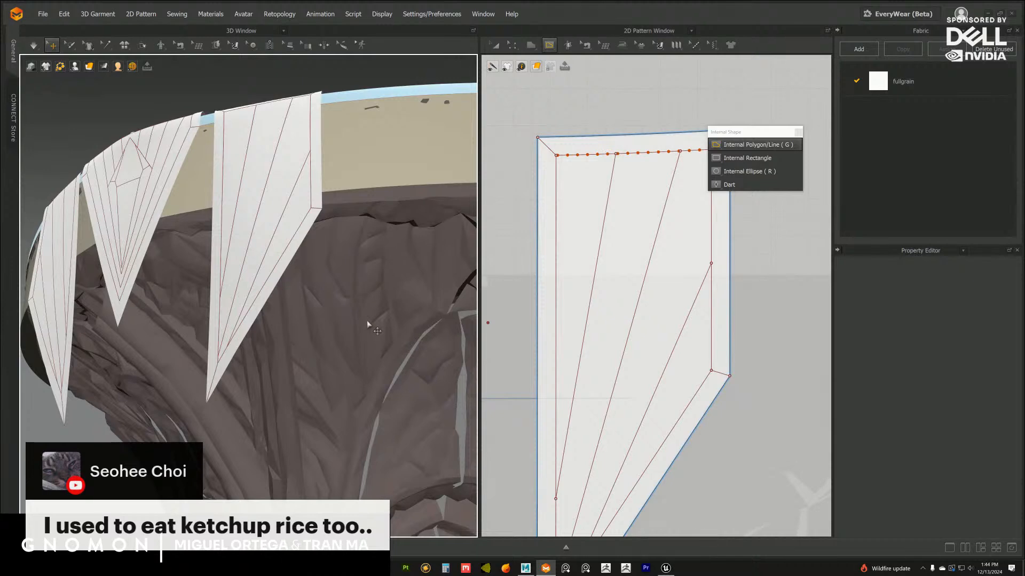
# Switch to Unreal Editor, examine the carved column capital and its arch in the stage scene, and return to the cloth project
pyautogui.click(664, 566)
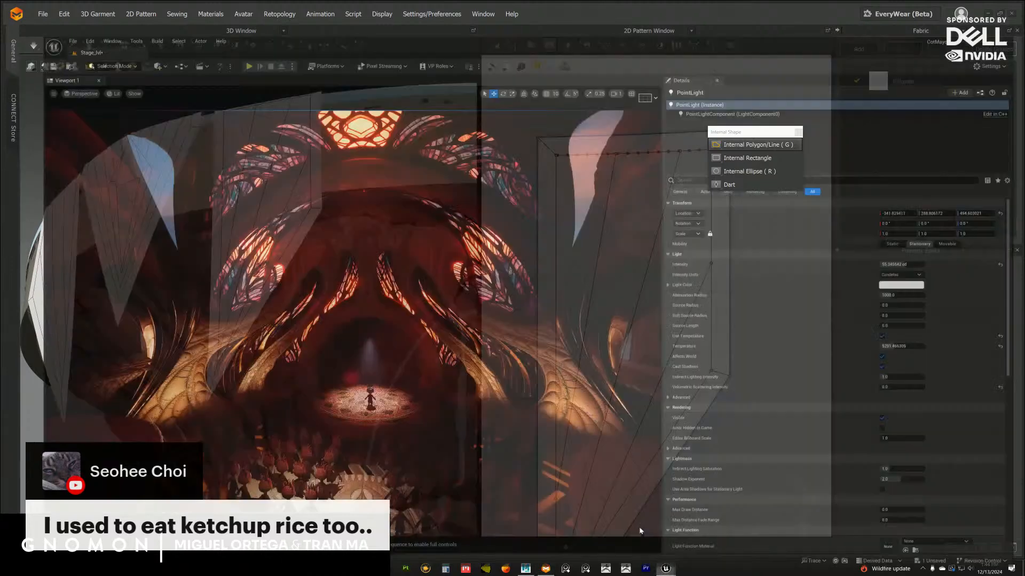
pyautogui.keyDown('alt'); pyautogui.moveTo(467, 302); pyautogui.dragTo(348, 332); pyautogui.keyUp('alt')
pyautogui.keyDown('alt'); pyautogui.moveTo(348, 332); pyautogui.dragTo(374, 362, button='right'); pyautogui.keyUp('alt')
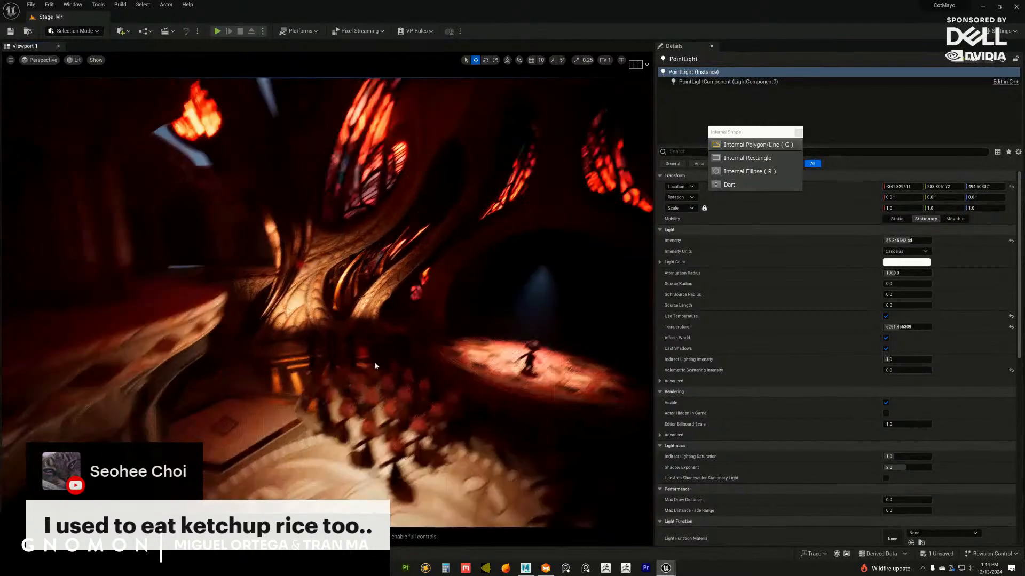
pyautogui.keyDown('alt'); pyautogui.moveTo(374, 362); pyautogui.dragTo(332, 309); pyautogui.keyUp('alt')
pyautogui.keyDown('alt'); pyautogui.moveTo(331, 309); pyautogui.dragTo(385, 343, button='right'); pyautogui.keyUp('alt')
pyautogui.keyDown('alt'); pyautogui.moveTo(386, 343); pyautogui.dragTo(367, 323); pyautogui.keyUp('alt')
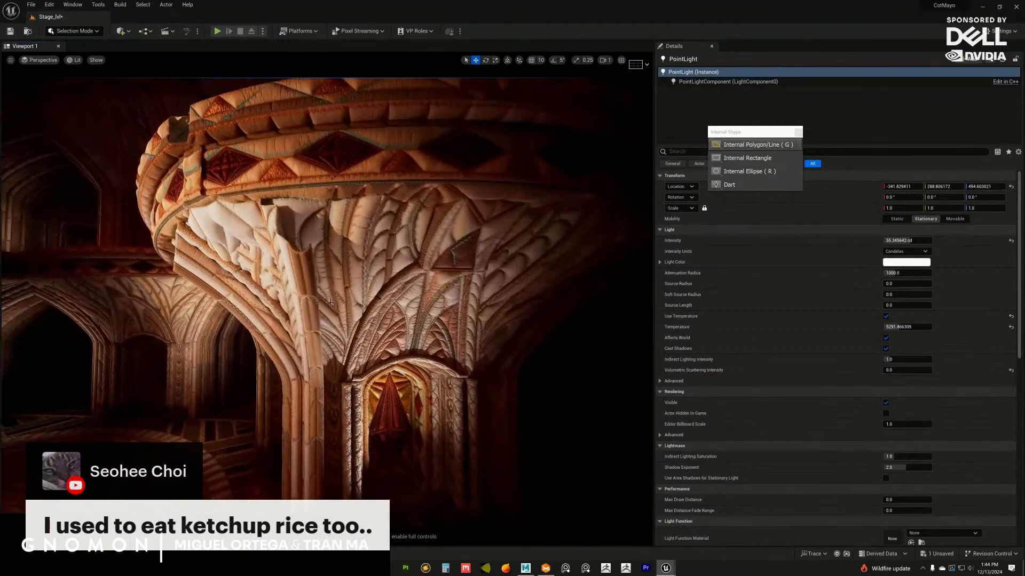
pyautogui.keyDown('alt'); pyautogui.moveTo(366, 323); pyautogui.dragTo(390, 346, button='right'); pyautogui.keyUp('alt')
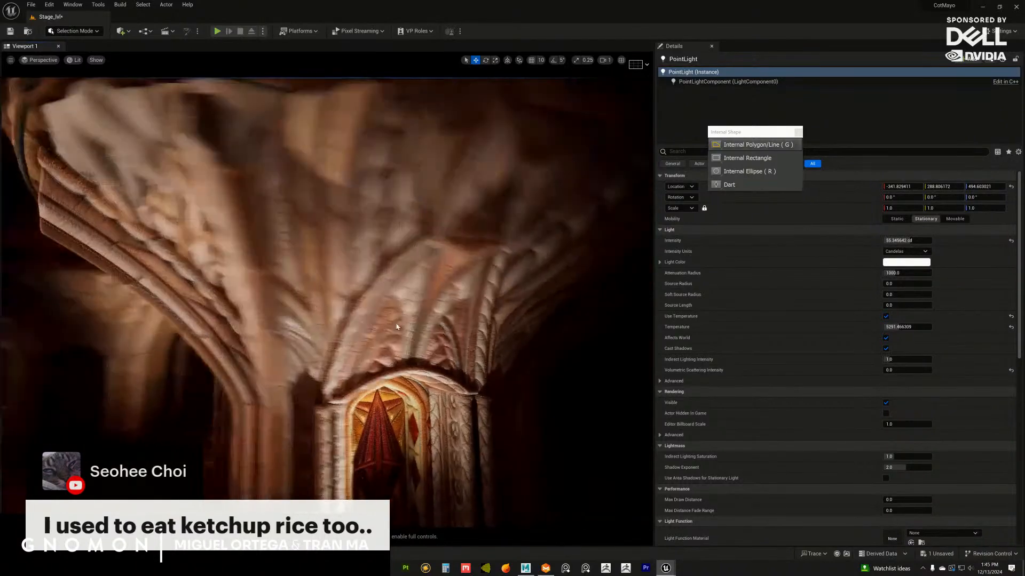
pyautogui.click(984, 7)
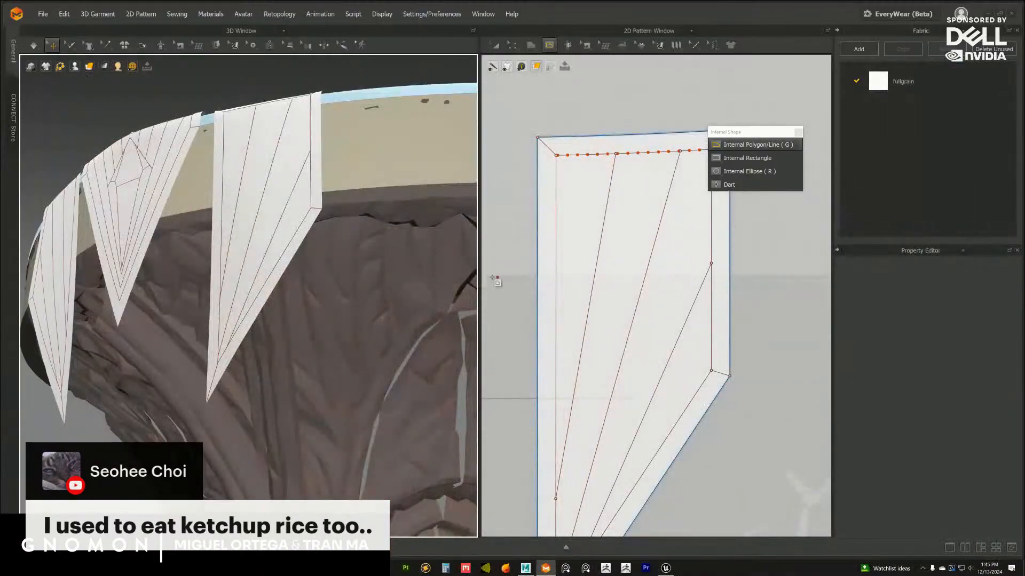
# Draw an internal line about 71 cm long between the side flap's second and third fan lines, near their lower end
pyautogui.moveTo(335, 315); pyautogui.dragTo(323, 280, button='right')
pyautogui.scroll(-5, 337, 313)
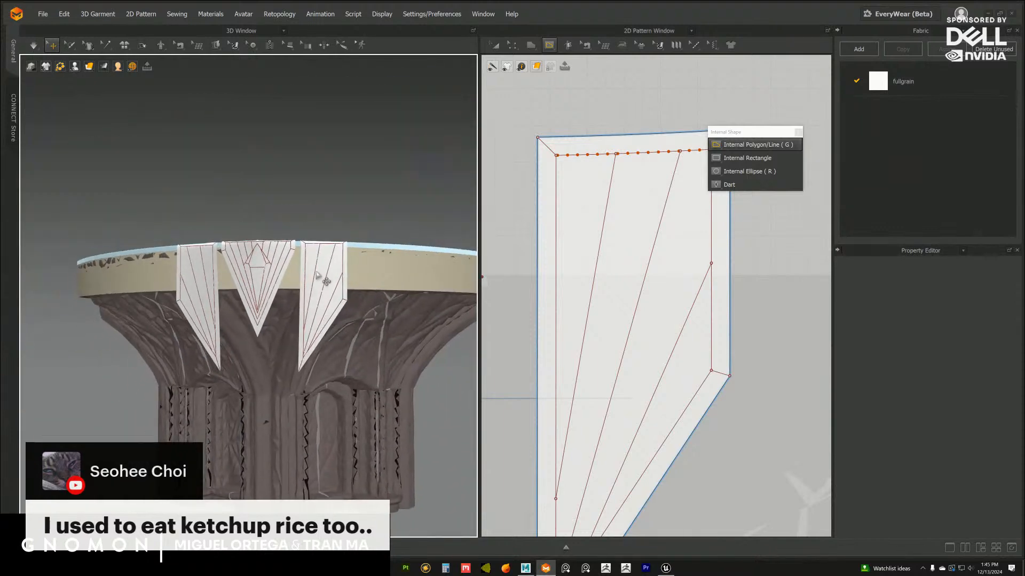
pyautogui.moveTo(622, 303); pyautogui.dragTo(616, 240, button='middle')
pyautogui.moveTo(613, 277); pyautogui.dragTo(608, 238, button='middle')
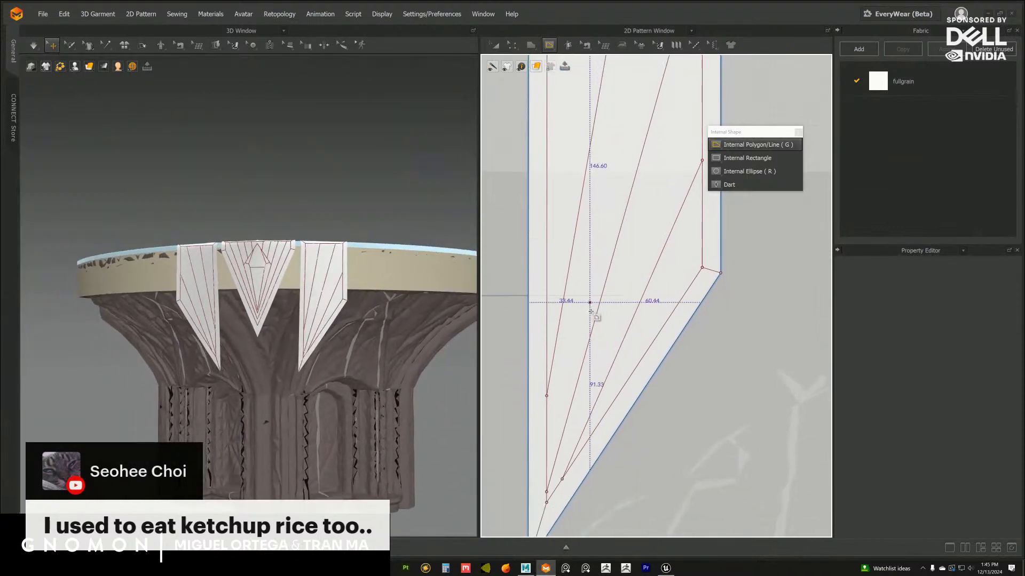
pyautogui.click(582, 435)
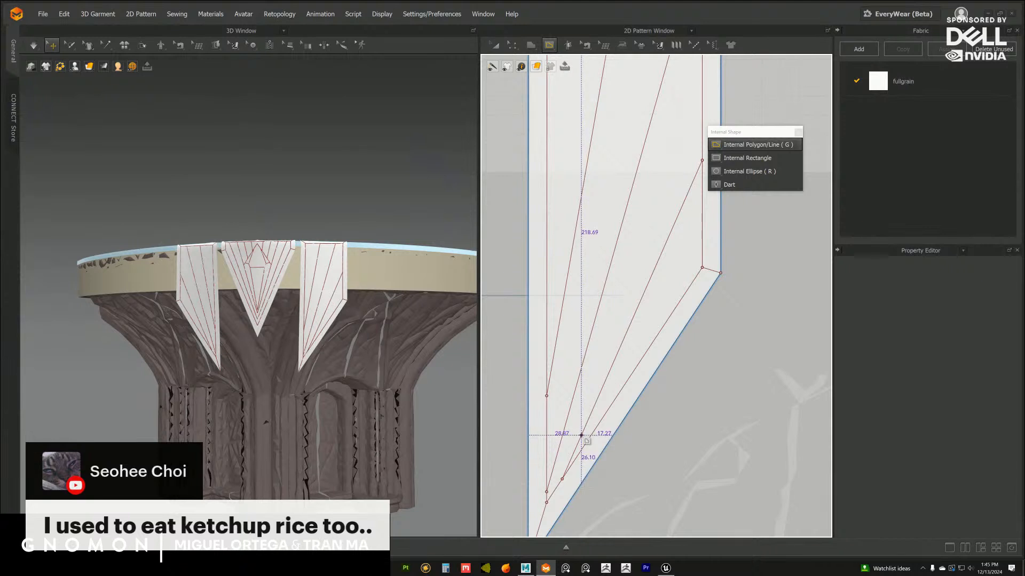
pyautogui.doubleClick(599, 306)
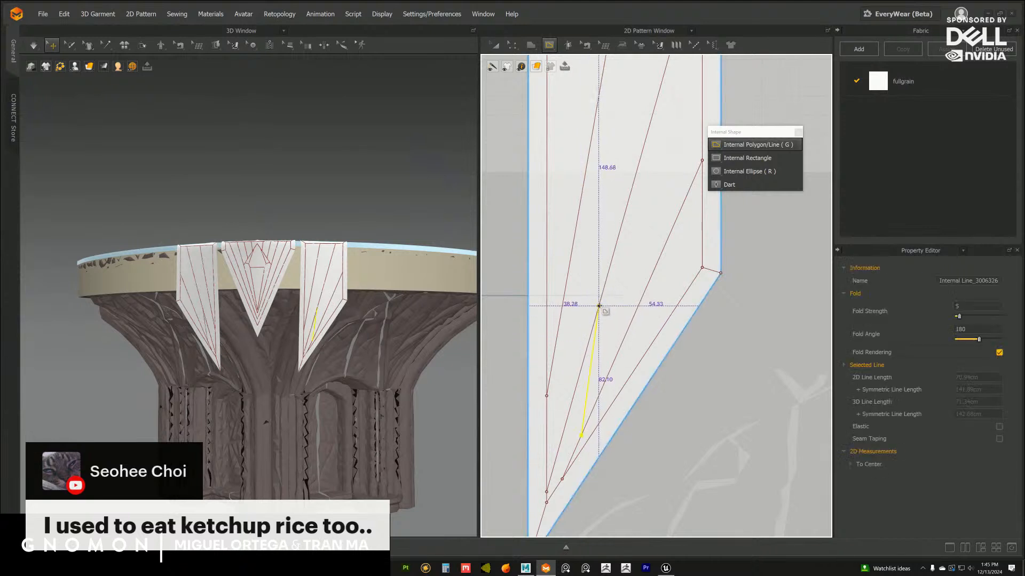
pyautogui.moveTo(637, 266); pyautogui.dragTo(632, 282, button='middle')
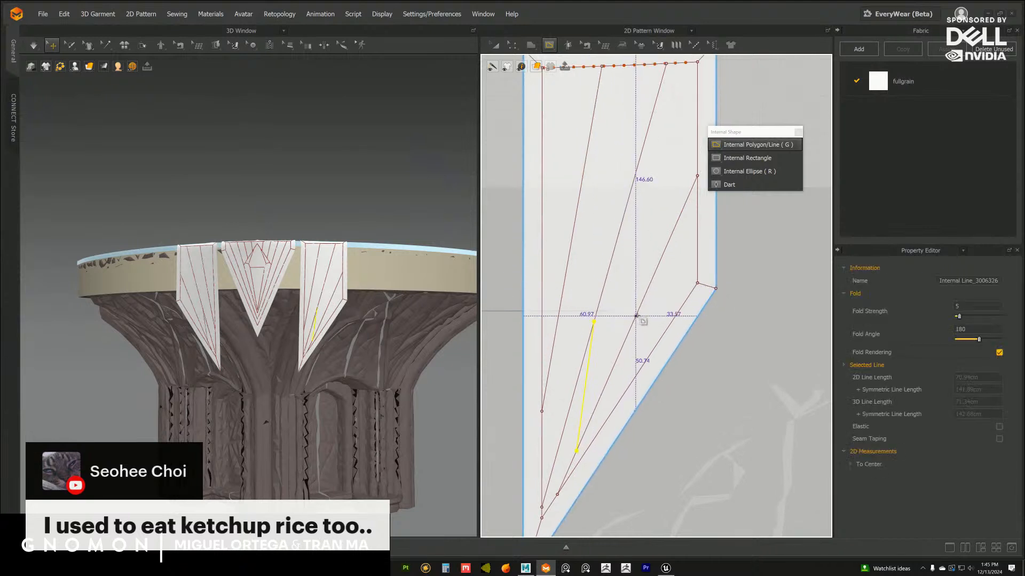
pyautogui.click(638, 311)
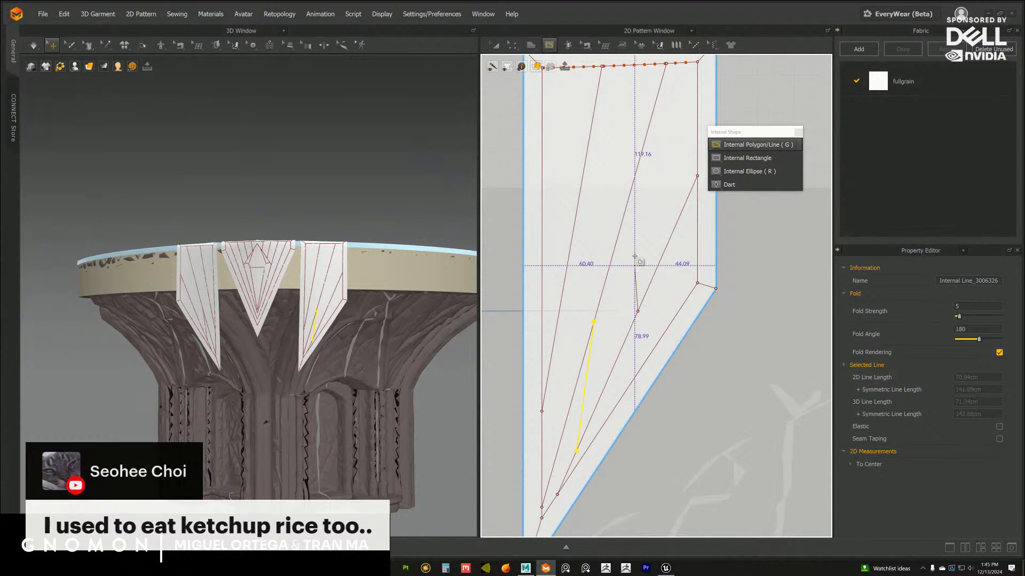
pyautogui.doubleClick(646, 132)
pyautogui.moveTo(629, 251); pyautogui.dragTo(627, 242, button='middle')
pyautogui.scroll(2, 387, 328)
pyautogui.moveTo(390, 328)
pyautogui.mouseDown(button='right')
pyautogui.moveTo(354, 337)
pyautogui.moveTo(372, 339)
pyautogui.mouseUp(button='right')
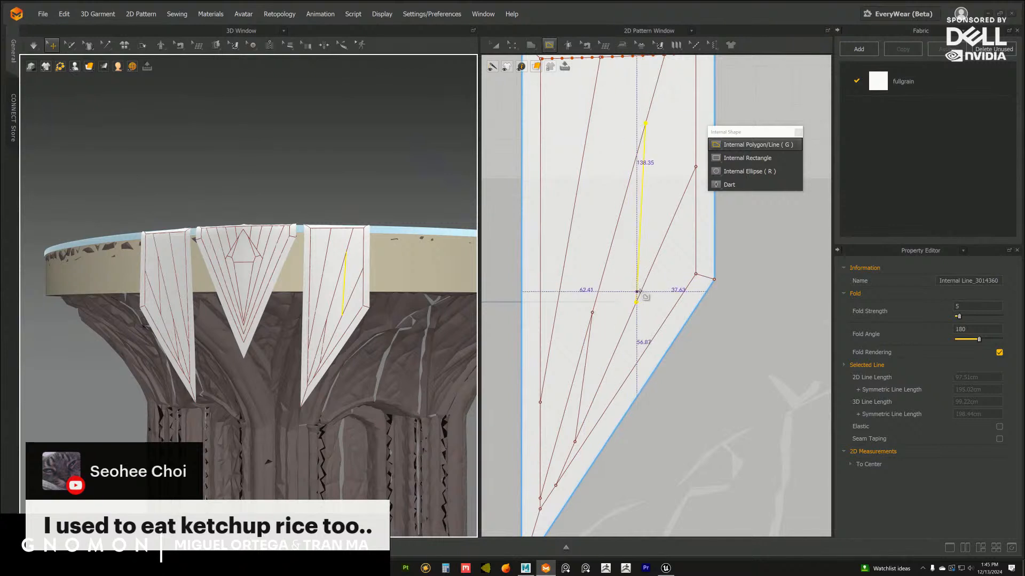
pyautogui.hotkey('ctrl', 'z')
# Draw middle and upper internal lines, about 87 and 80 cm long, linking the side flap's second and third fan lines
pyautogui.click(620, 340)
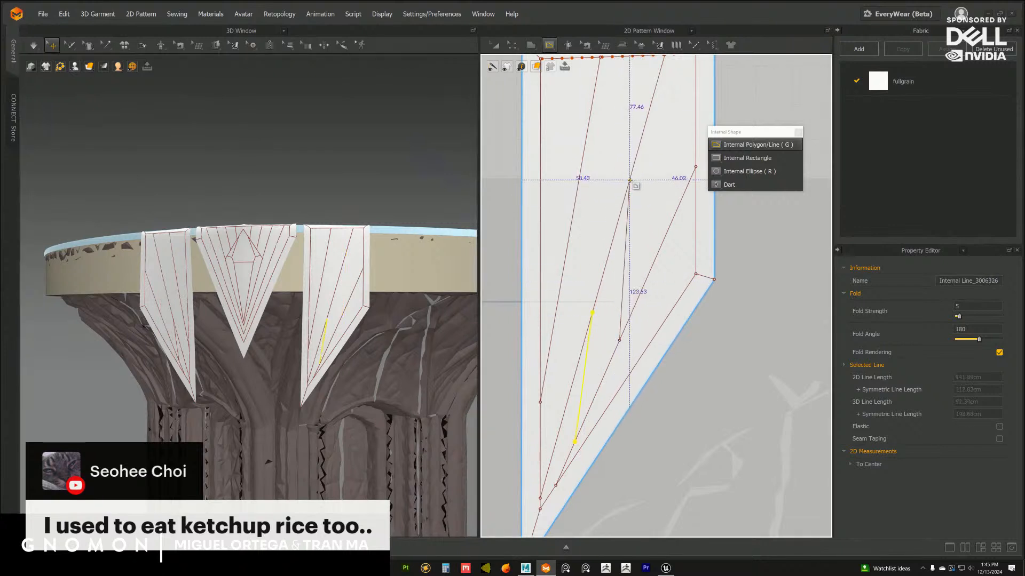
pyautogui.doubleClick(630, 180)
pyautogui.moveTo(630, 181); pyautogui.dragTo(598, 249, button='middle')
pyautogui.click(645, 280)
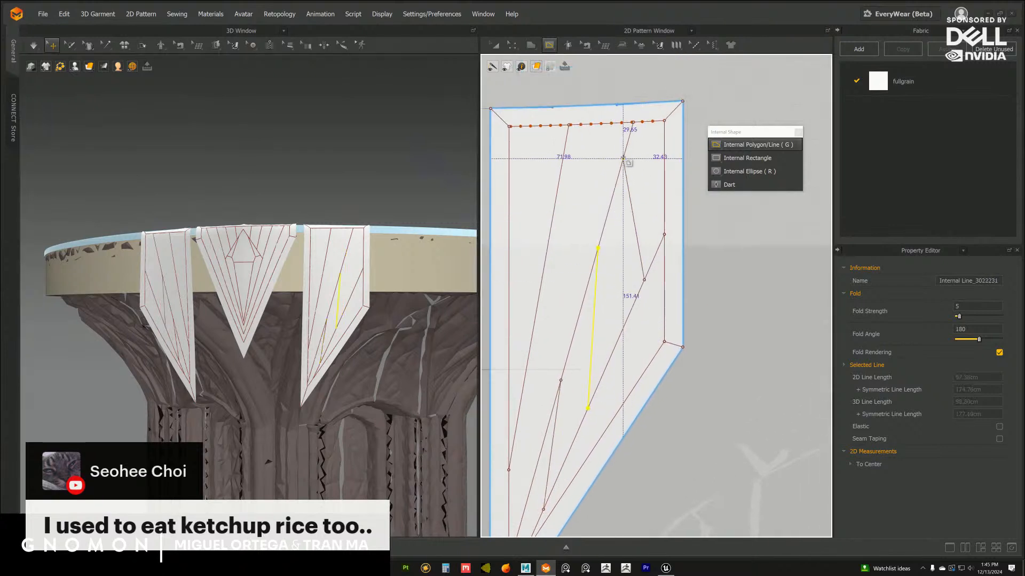
pyautogui.doubleClick(629, 138)
pyautogui.moveTo(651, 311); pyautogui.dragTo(668, 332, button='middle')
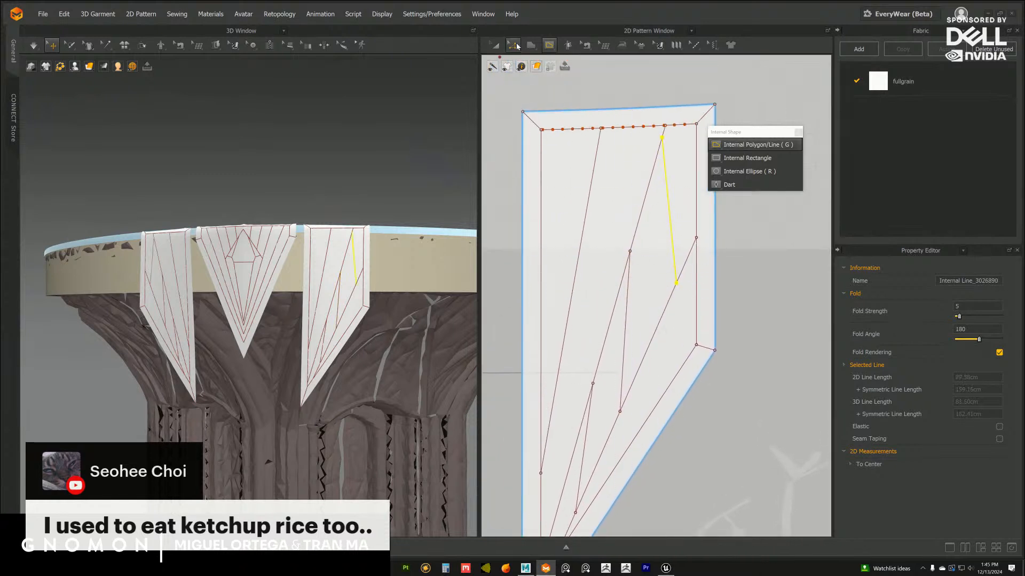
# Bow the middle connecting line between the second and third fan lines outward into an arc
pyautogui.click(513, 46)
pyautogui.click(724, 292)
pyautogui.moveTo(702, 302); pyautogui.dragTo(702, 268, button='middle')
pyautogui.click(630, 276)
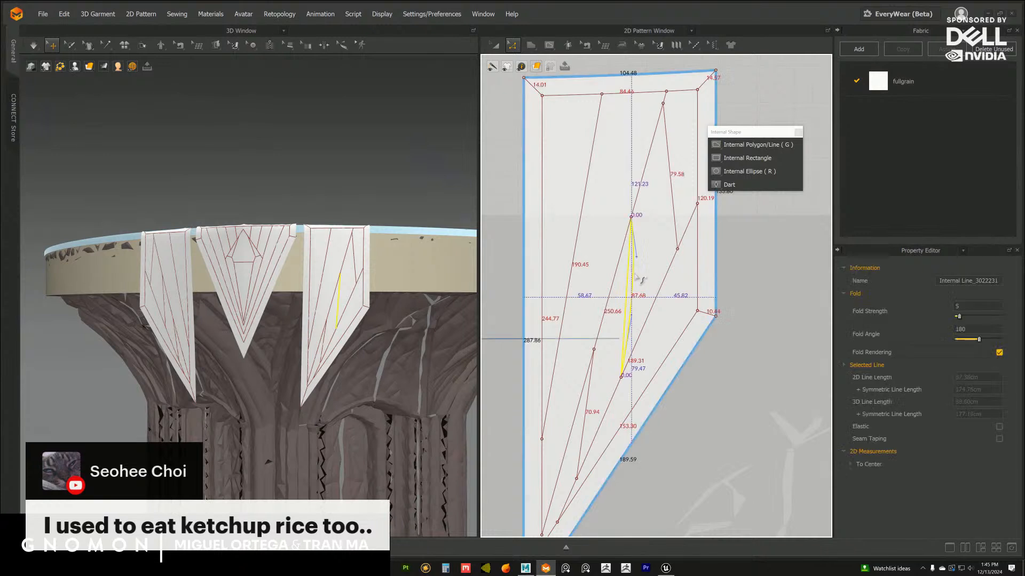
pyautogui.click(742, 249)
pyautogui.moveTo(739, 249); pyautogui.dragTo(723, 301, button='middle')
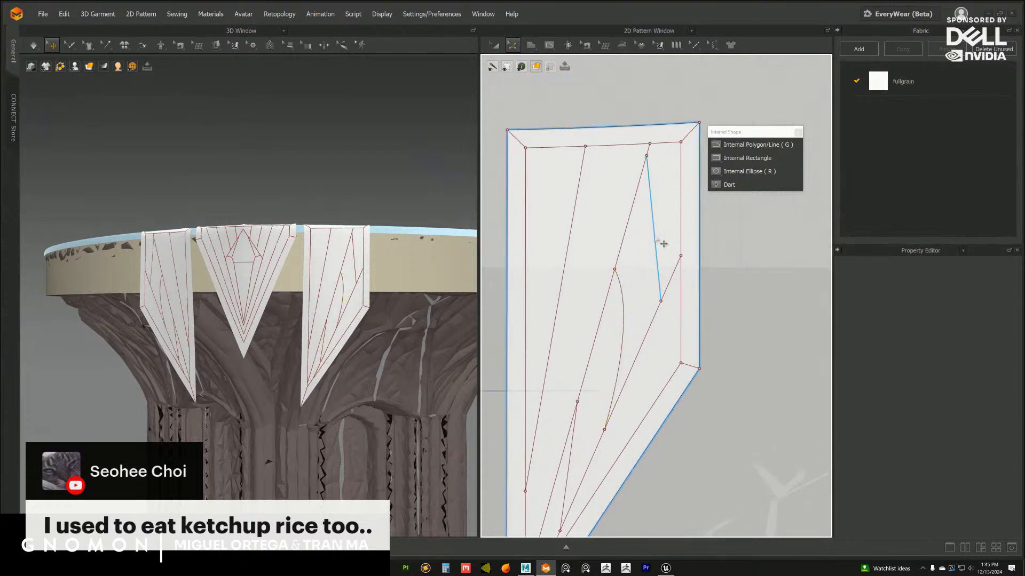
# Bow the upper connecting line outward, slide its lower end down the third fan line, and reshape its lower curve handle
pyautogui.moveTo(655, 231); pyautogui.dragTo(664, 222)
pyautogui.click(671, 306)
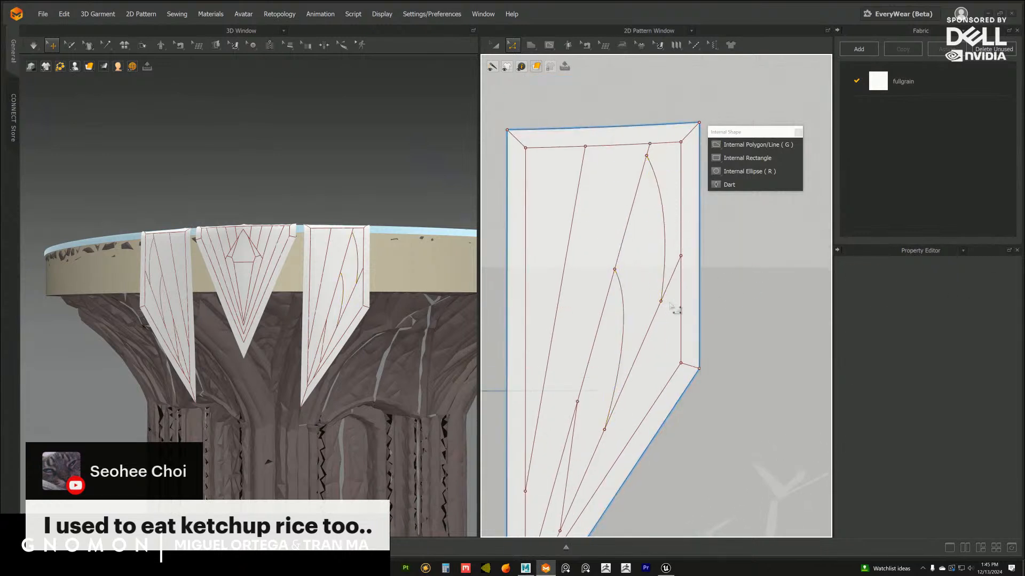
pyautogui.moveTo(661, 302); pyautogui.dragTo(644, 339)
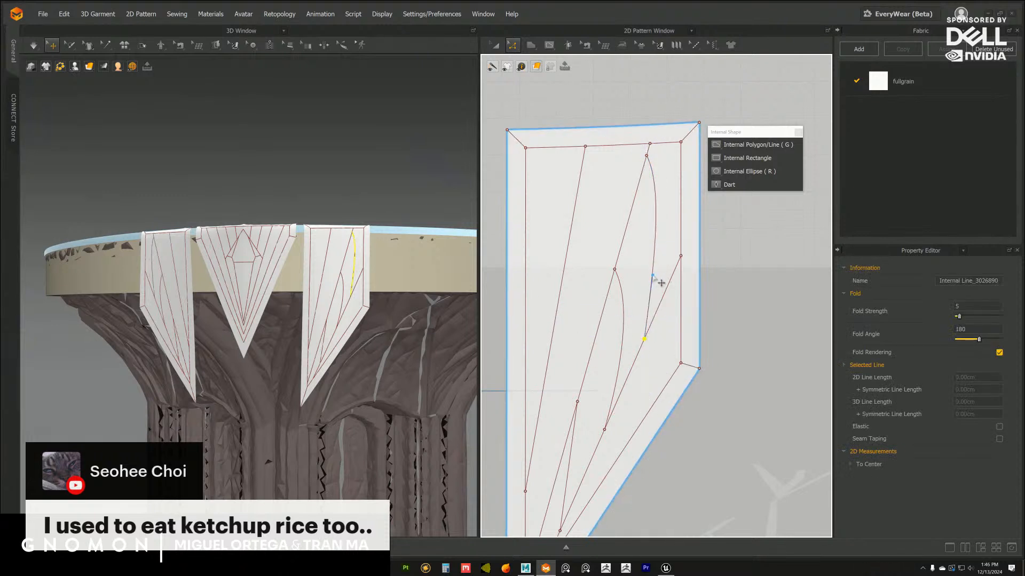
pyautogui.moveTo(652, 275); pyautogui.dragTo(660, 270)
pyautogui.click(739, 265)
# Bow the lowest connecting line outward, slide its upper end up the second fan line, and adjust its upper curve handle
pyautogui.moveTo(614, 379); pyautogui.dragTo(657, 264, button='middle')
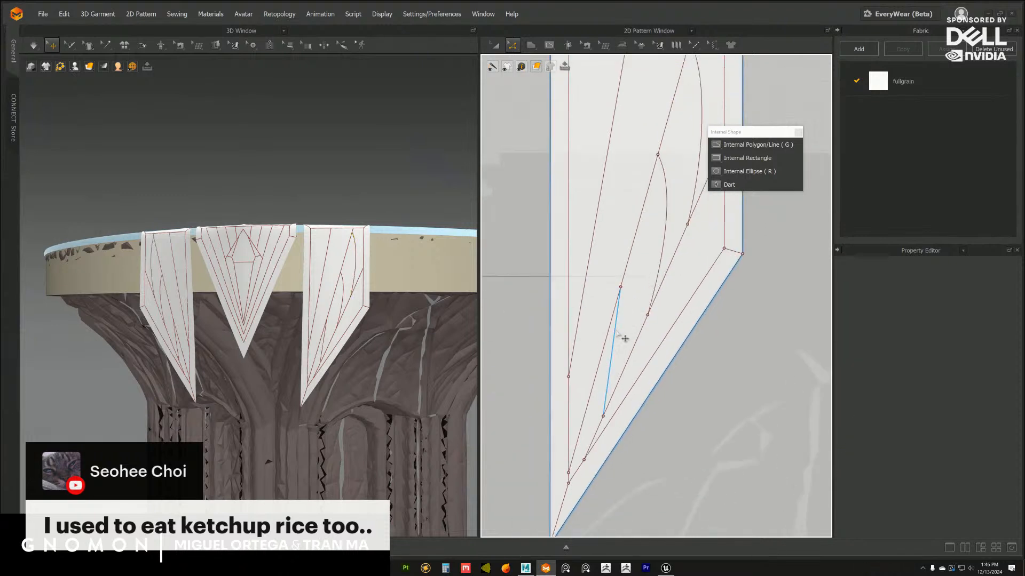
pyautogui.moveTo(615, 334); pyautogui.dragTo(624, 331)
pyautogui.click(692, 389)
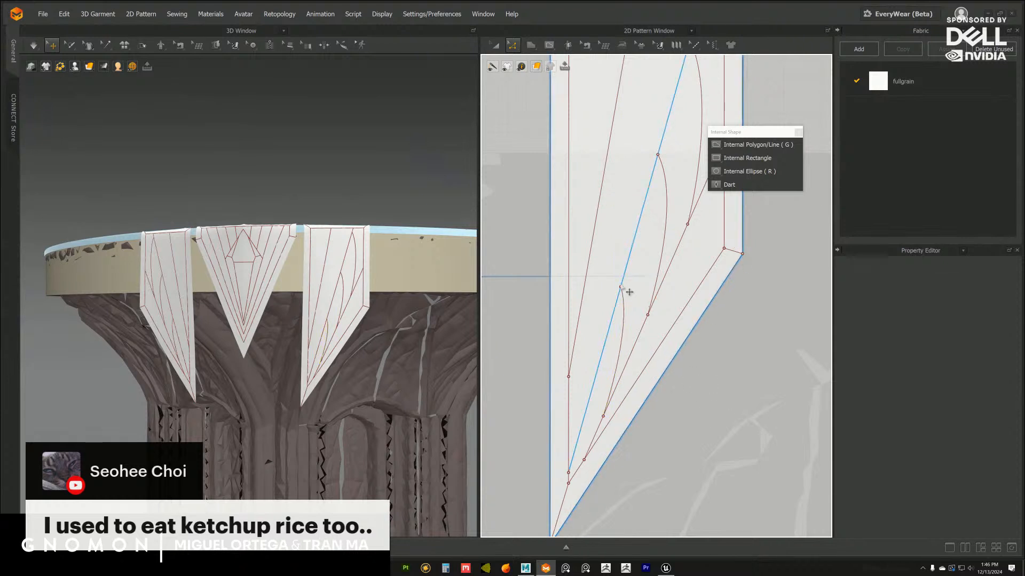
pyautogui.moveTo(621, 287); pyautogui.dragTo(626, 268)
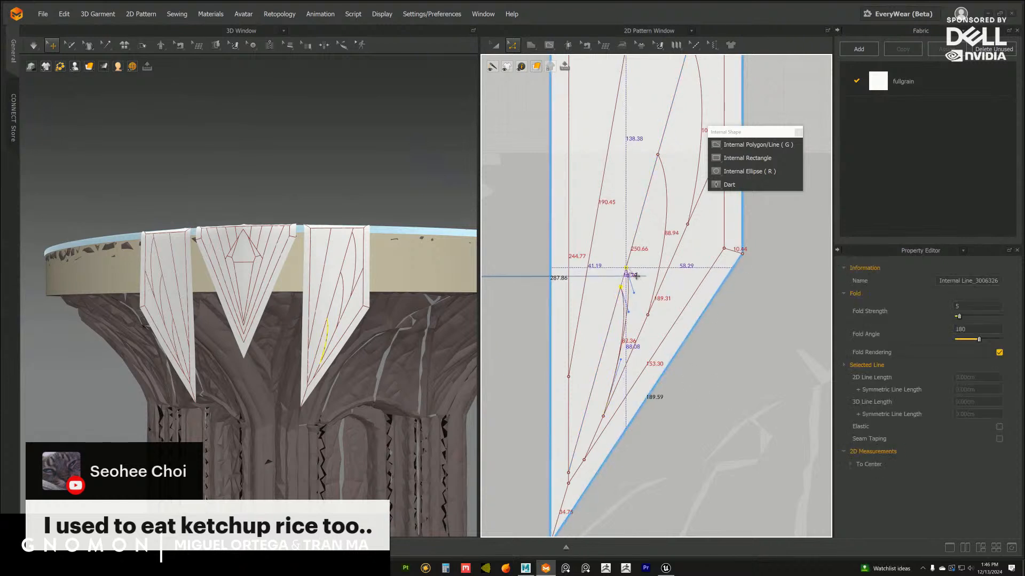
pyautogui.moveTo(636, 276); pyautogui.dragTo(635, 277)
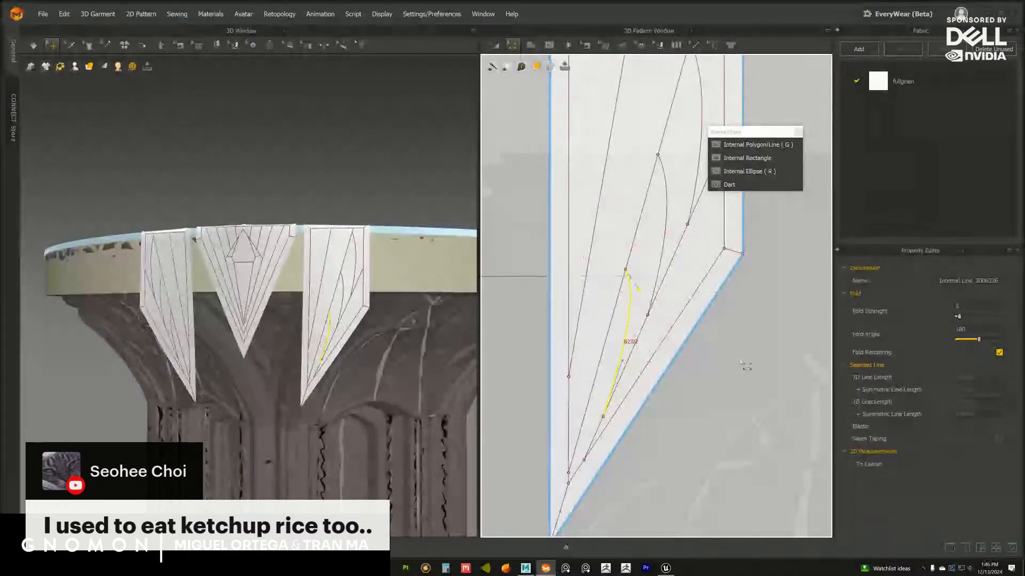
pyautogui.click(704, 335)
# Examine the side flap's curved lines in the pattern and on the capital viewed from the front
pyautogui.scroll(-3, 704, 334)
pyautogui.scroll(-2, 673, 307)
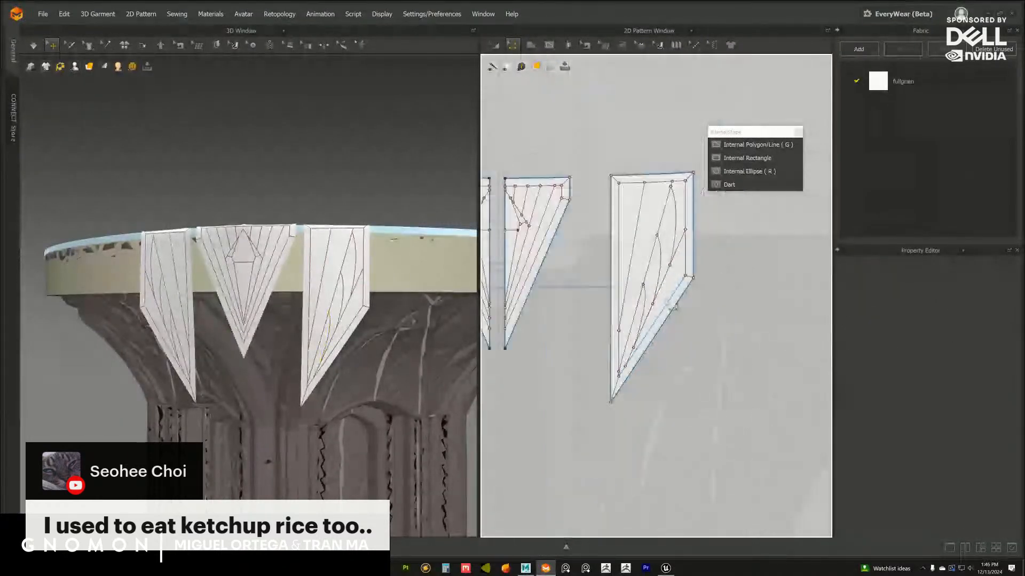
pyautogui.scroll(-3, 315, 331)
pyautogui.moveTo(307, 350); pyautogui.dragTo(337, 366, button='right')
pyautogui.scroll(3, 342, 360)
pyautogui.scroll(3, 664, 391)
pyautogui.scroll(1, 668, 339)
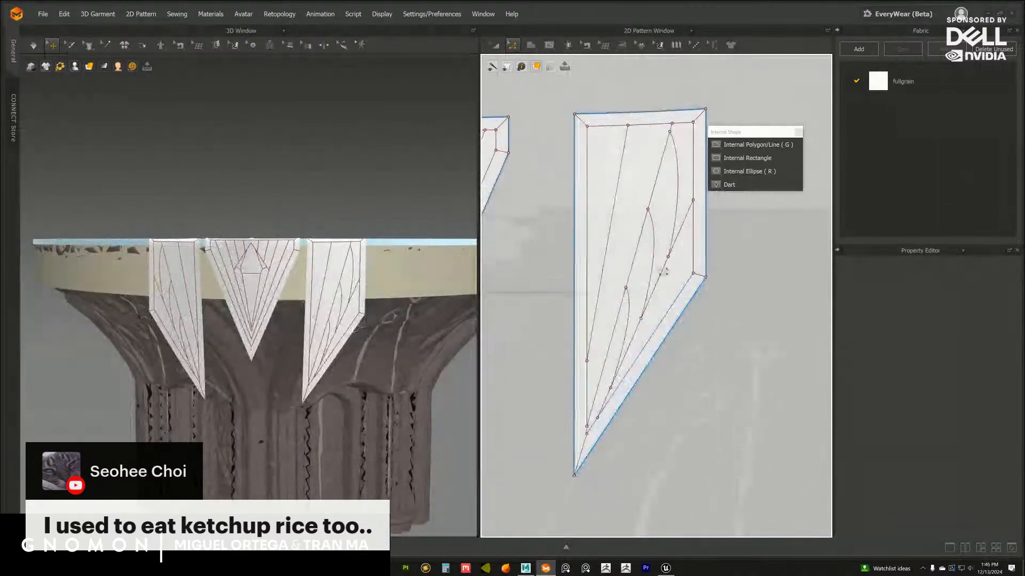
pyautogui.scroll(2, 675, 300)
pyautogui.moveTo(632, 191); pyautogui.dragTo(650, 286, button='middle')
pyautogui.moveTo(679, 242); pyautogui.dragTo(666, 266, button='middle')
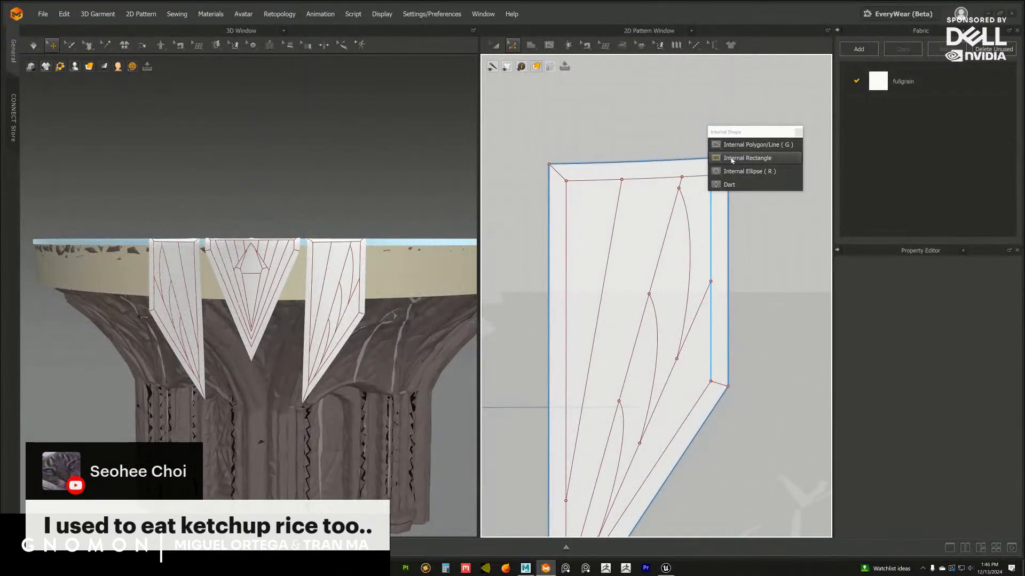
# Draw two internal lines, about 79 cm above and 70 cm below, linking the side flap's first and second fan lines
pyautogui.click(732, 158)
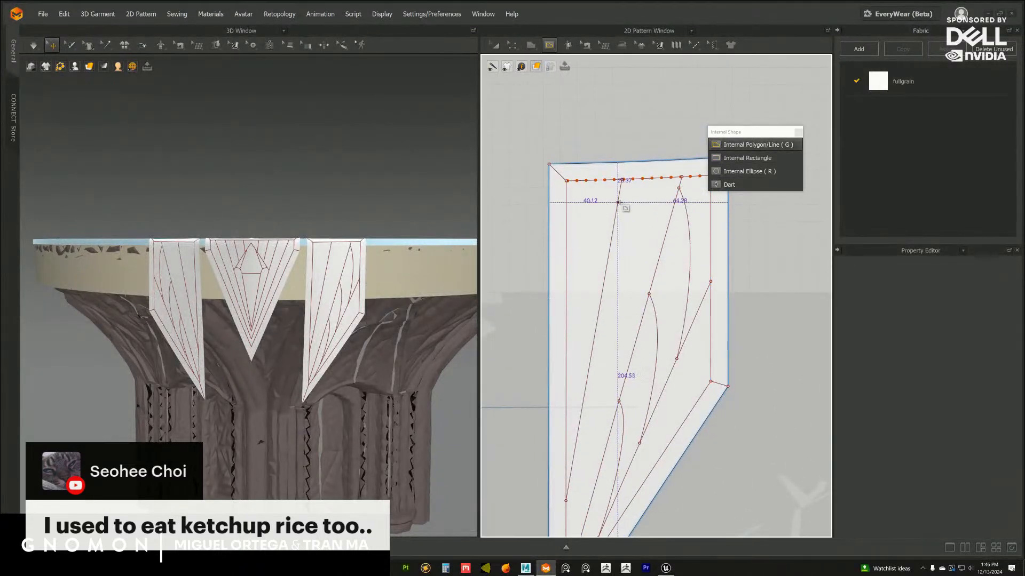
pyautogui.doubleClick(638, 335)
pyautogui.moveTo(598, 382); pyautogui.dragTo(613, 323, button='middle')
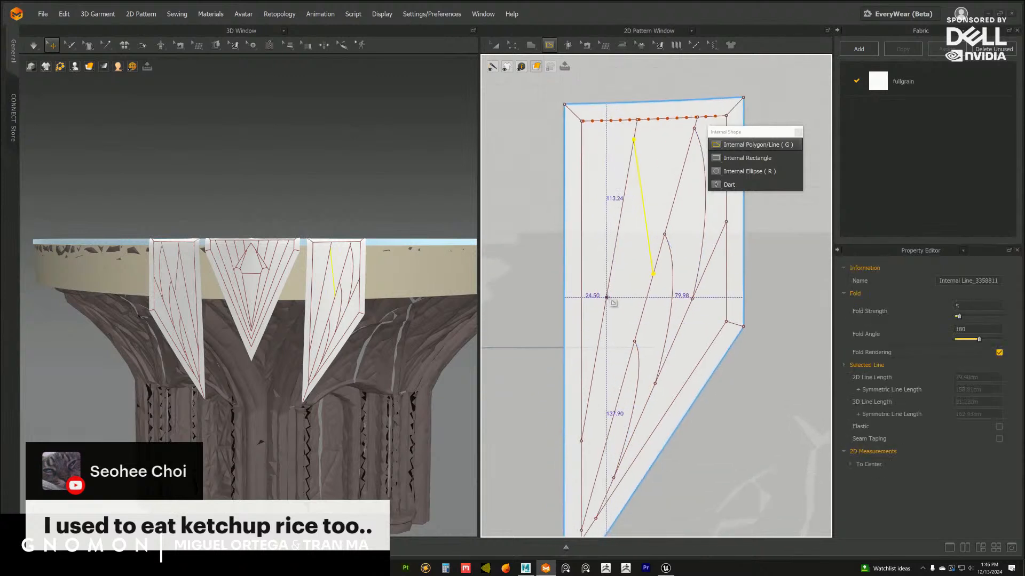
pyautogui.click(607, 295)
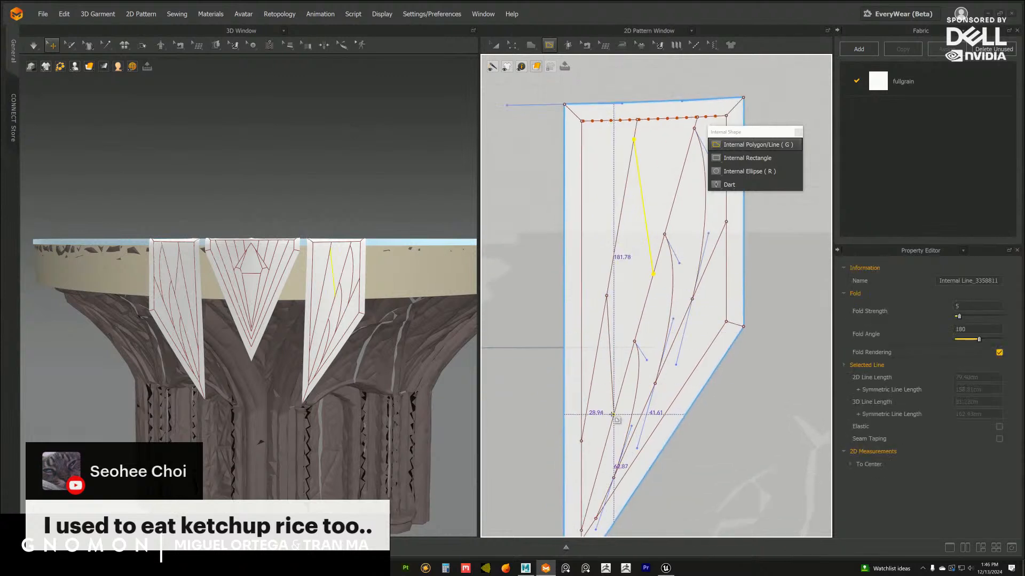
pyautogui.doubleClick(614, 415)
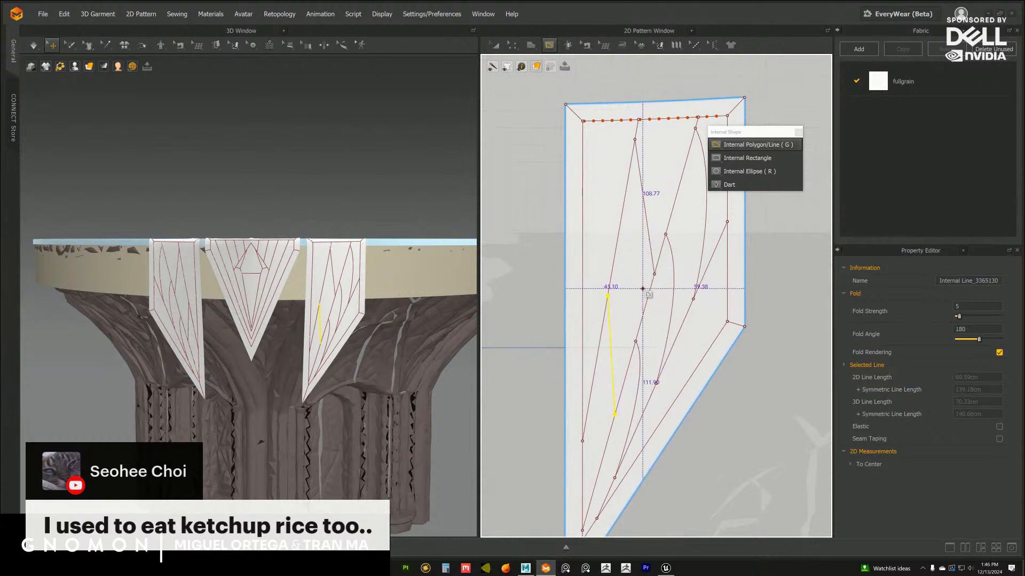
pyautogui.moveTo(648, 289); pyautogui.dragTo(645, 300, button='middle')
# Bow the upper line between the first and second fan lines outward and slide its lower end down the second fan line
pyautogui.moveTo(785, 277); pyautogui.dragTo(776, 303, button='middle')
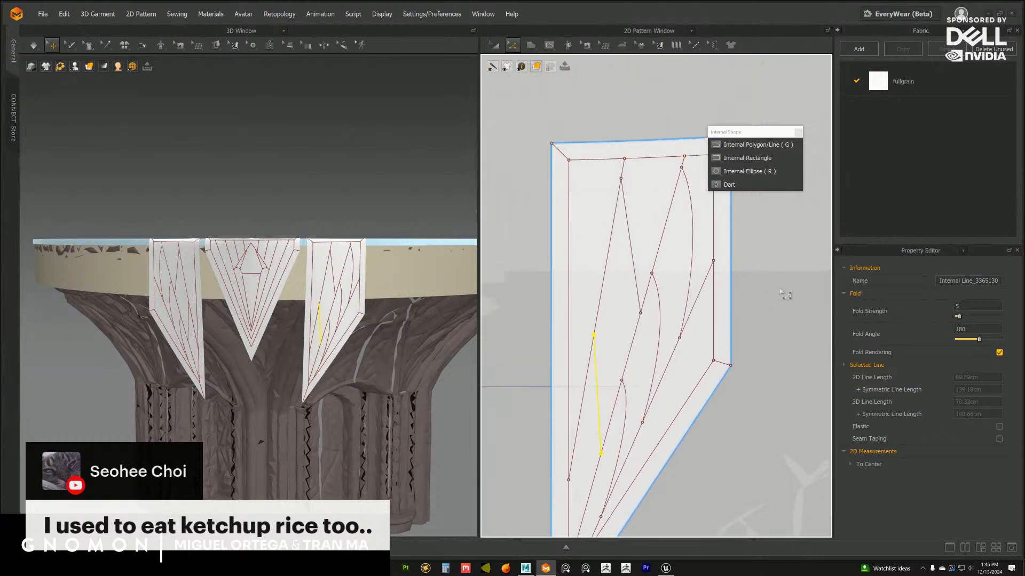
pyautogui.click(780, 291)
pyautogui.moveTo(631, 235); pyautogui.dragTo(644, 228)
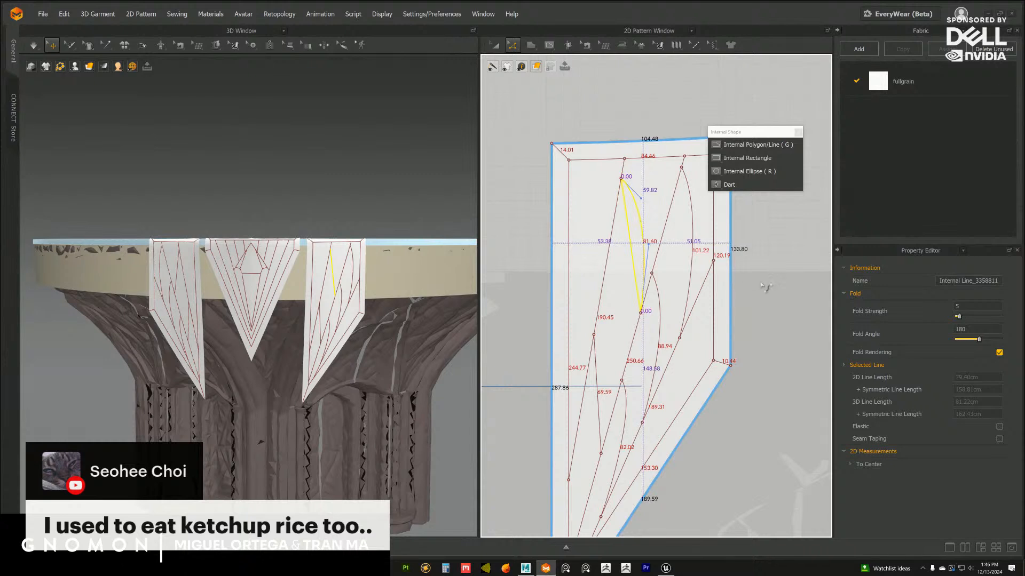
pyautogui.click(641, 313)
pyautogui.moveTo(634, 335); pyautogui.dragTo(634, 335)
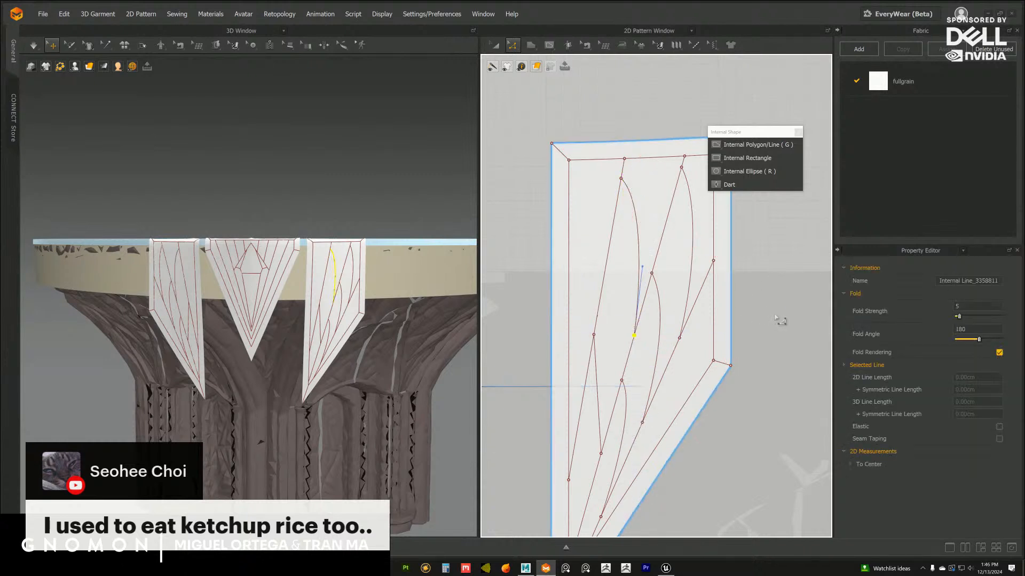
pyautogui.click(777, 317)
# Slide the lower end of the line beneath it down the second fan line and bow that line outward
pyautogui.moveTo(608, 344); pyautogui.dragTo(642, 278, button='middle')
pyautogui.click(635, 388)
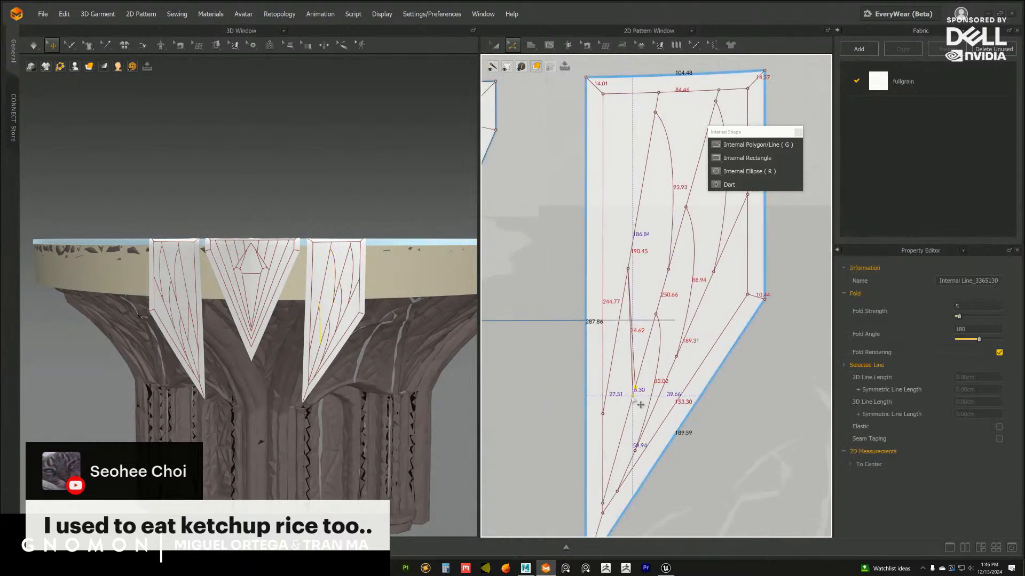
pyautogui.click(639, 318)
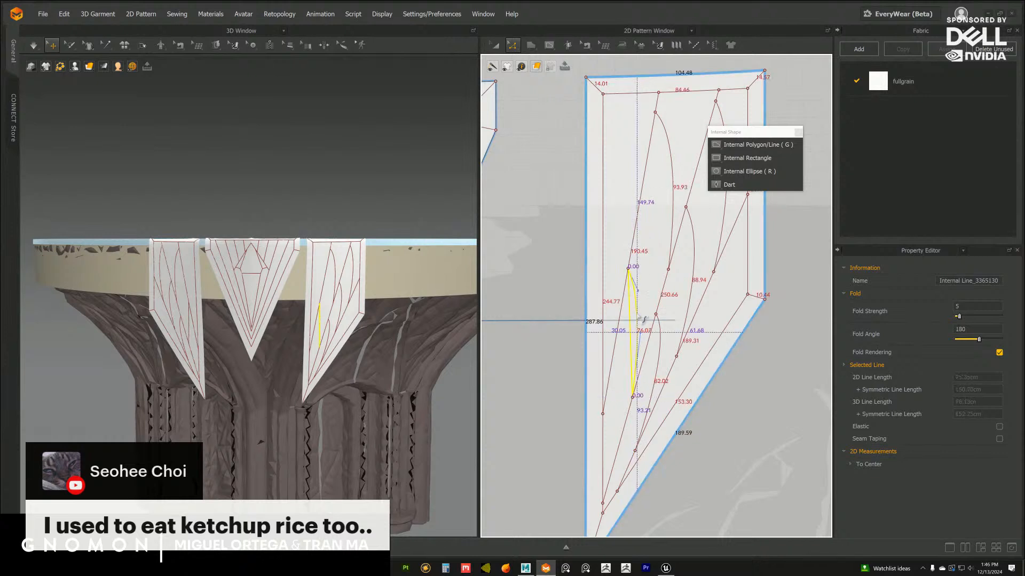
pyautogui.click(723, 310)
pyautogui.scroll(-2, 650, 300)
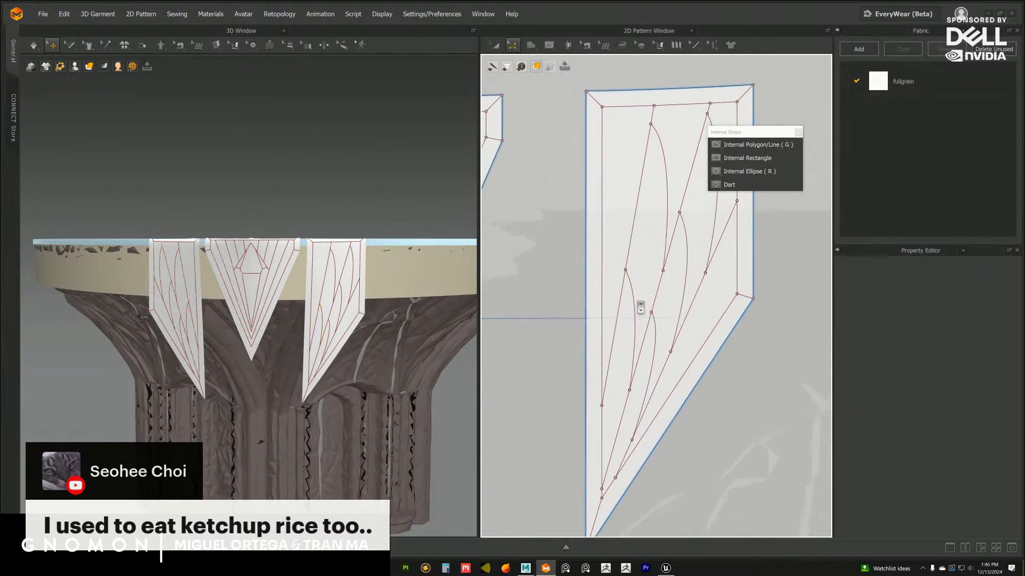
# Refine the shape of the lower curve between the first and second fan lines with its upper curve handle
pyautogui.moveTo(632, 359); pyautogui.dragTo(628, 371)
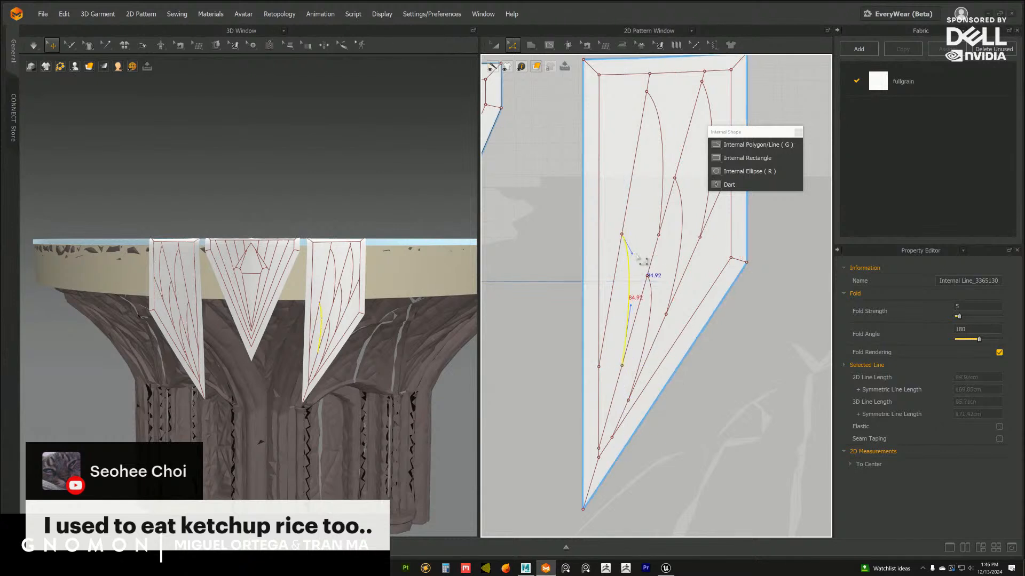
pyautogui.moveTo(638, 254); pyautogui.dragTo(663, 259)
pyautogui.click(775, 290)
pyautogui.scroll(-3, 775, 290)
pyautogui.moveTo(748, 265); pyautogui.dragTo(647, 277, button='middle')
pyautogui.click(644, 277)
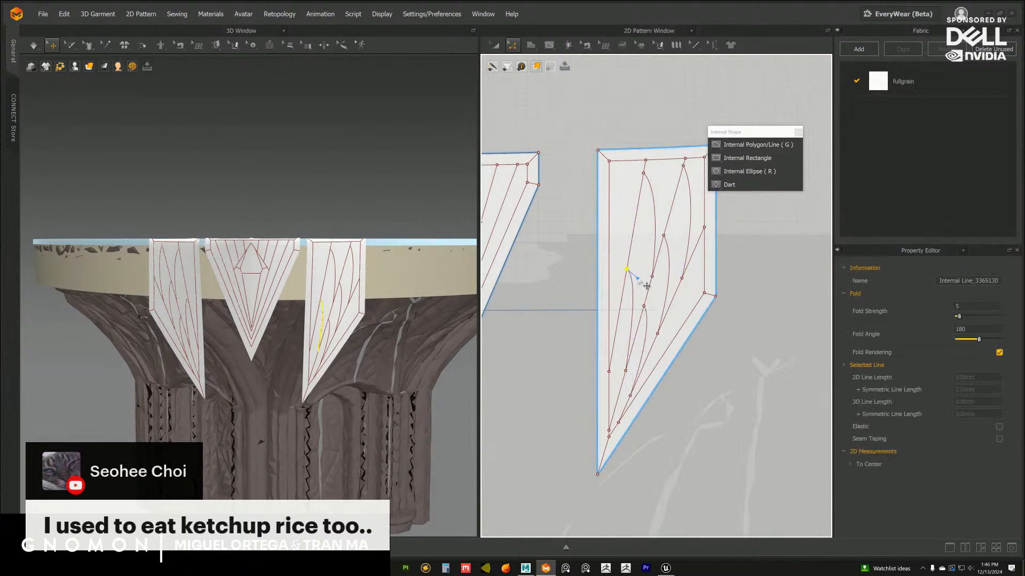
pyautogui.click(746, 314)
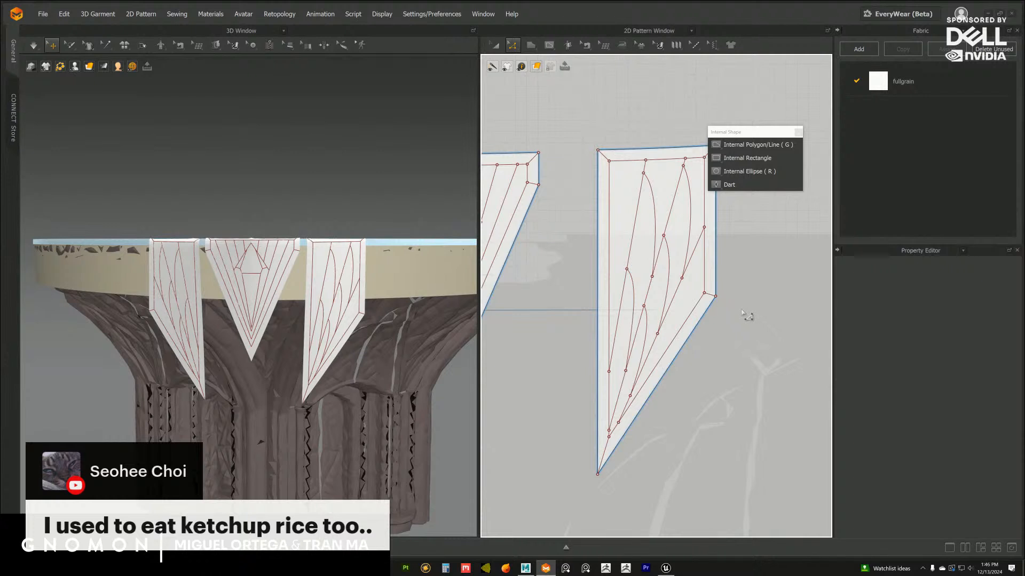
# Refine the bow of the upper curve between the side flap's first and second fan lines
pyautogui.click(656, 210)
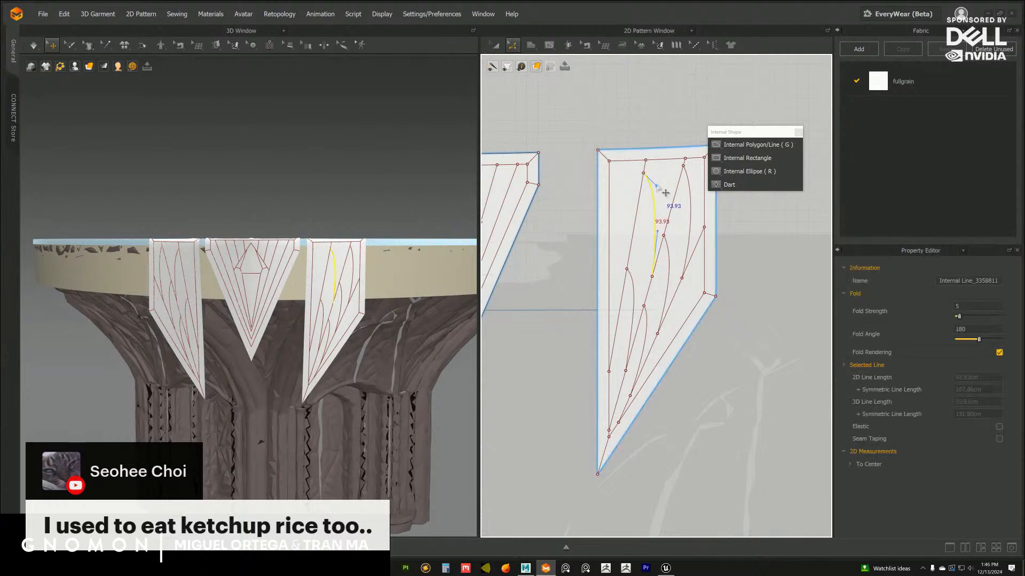
# Draw two internal lines, about 49 cm above and 37 cm below, from the side flap's long inset border to the first fan line
pyautogui.press('g')
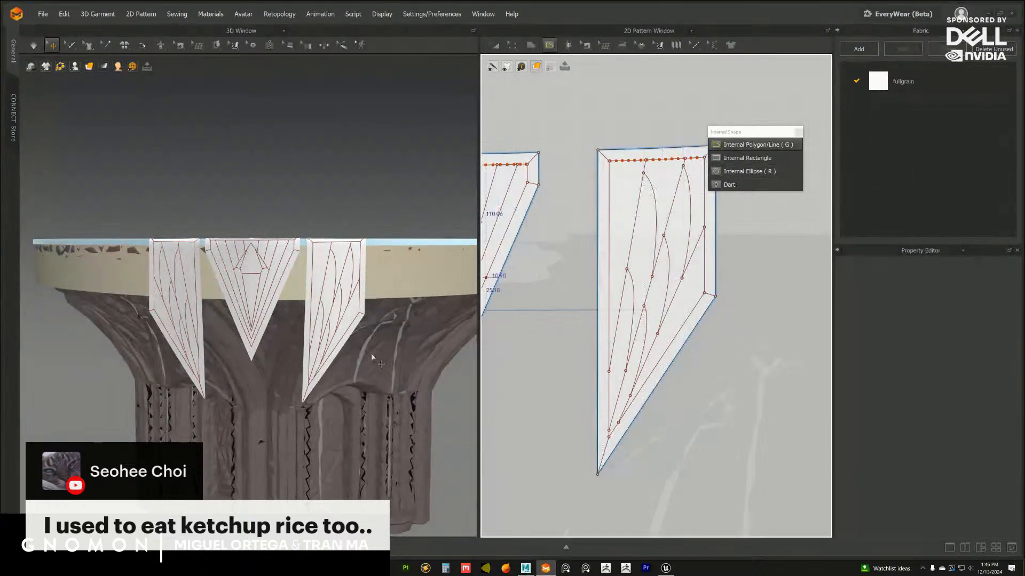
pyautogui.keyDown('alt'); pyautogui.moveTo(410, 382); pyautogui.dragTo(377, 341, button='right'); pyautogui.keyUp('alt')
pyautogui.moveTo(377, 341)
pyautogui.keyDown('alt'); pyautogui.mouseDown()
pyautogui.moveTo(385, 353)
pyautogui.moveTo(377, 344)
pyautogui.mouseUp(); pyautogui.keyUp('alt')
pyautogui.keyDown('alt'); pyautogui.moveTo(377, 345); pyautogui.dragTo(390, 361, button='right'); pyautogui.keyUp('alt')
pyautogui.keyDown('alt'); pyautogui.moveTo(390, 362); pyautogui.dragTo(384, 344); pyautogui.keyUp('alt')
pyautogui.keyDown('alt'); pyautogui.moveTo(384, 343); pyautogui.dragTo(399, 363, button='right'); pyautogui.keyUp('alt')
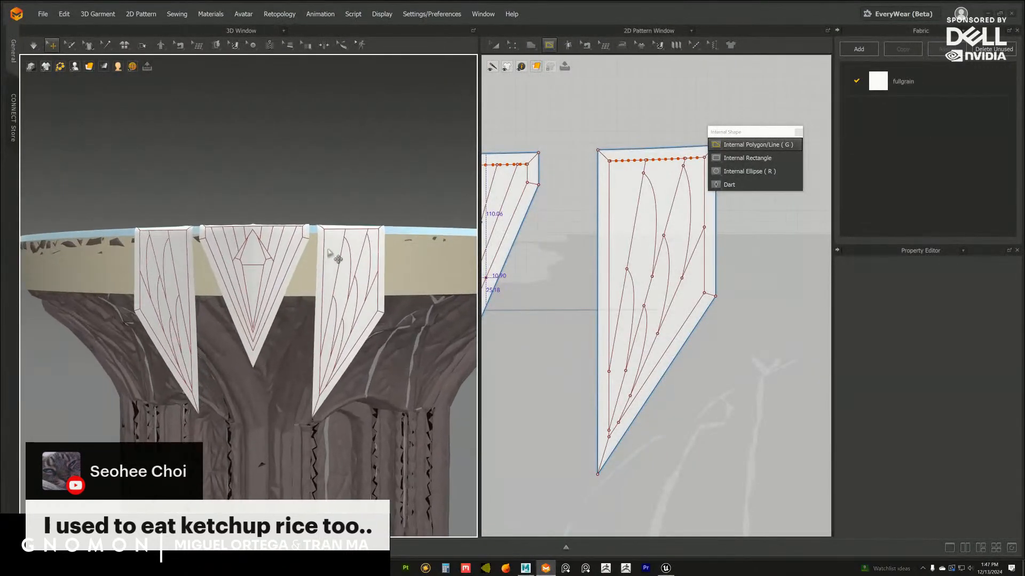
pyautogui.keyDown('alt'); pyautogui.moveTo(616, 242); pyautogui.dragTo(617, 275, button='middle'); pyautogui.keyUp('alt')
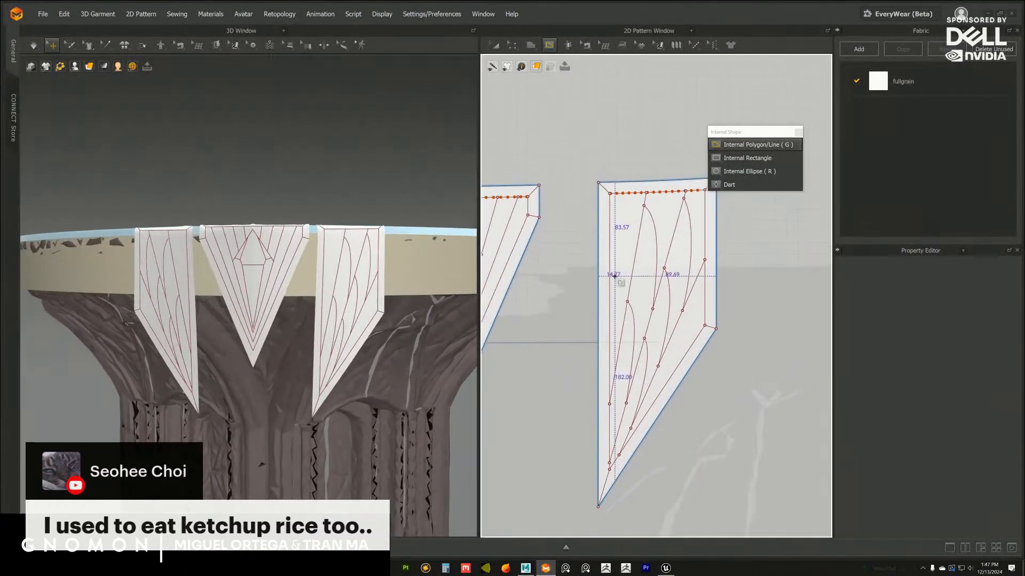
pyautogui.click(609, 201)
pyautogui.click(636, 248)
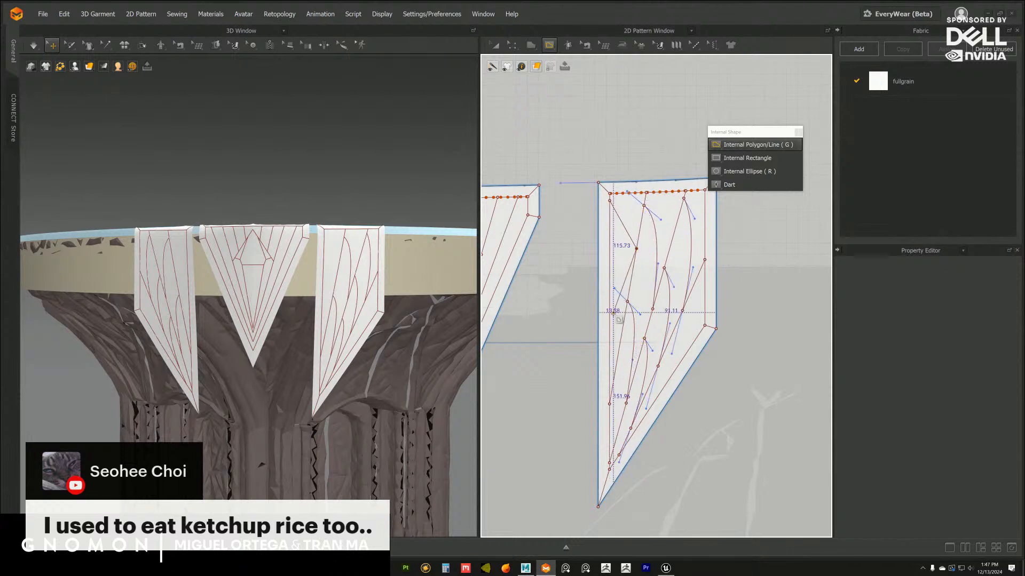
pyautogui.doubleClick(636, 249)
pyautogui.click(636, 249)
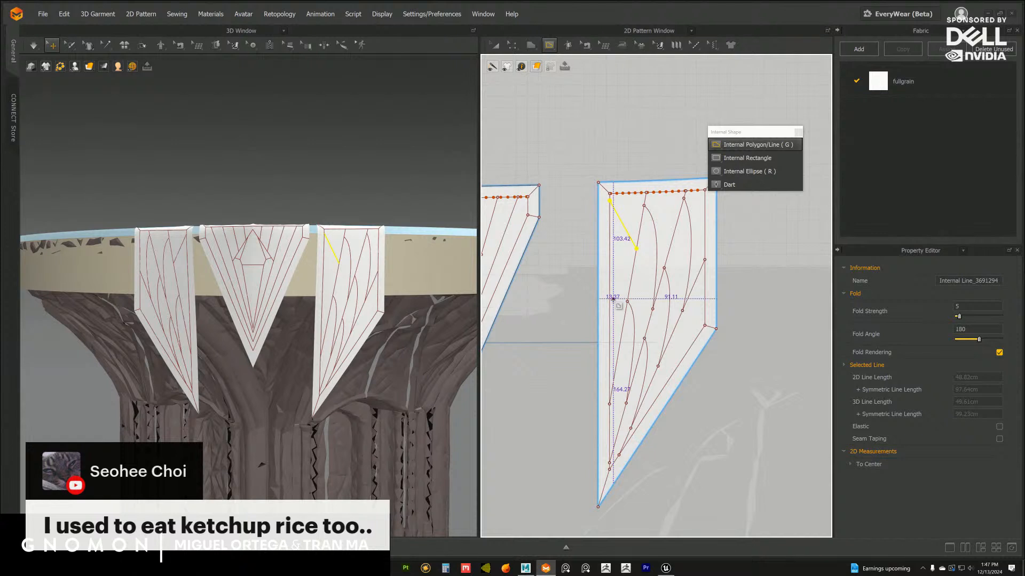
pyautogui.click(609, 289)
pyautogui.doubleClick(622, 328)
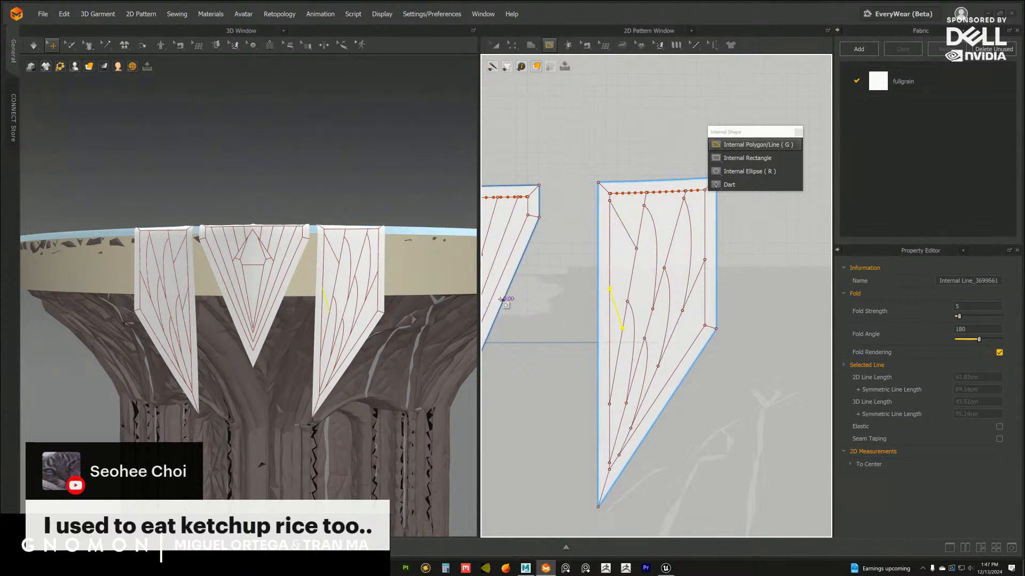
pyautogui.click(734, 149)
pyautogui.click(769, 232)
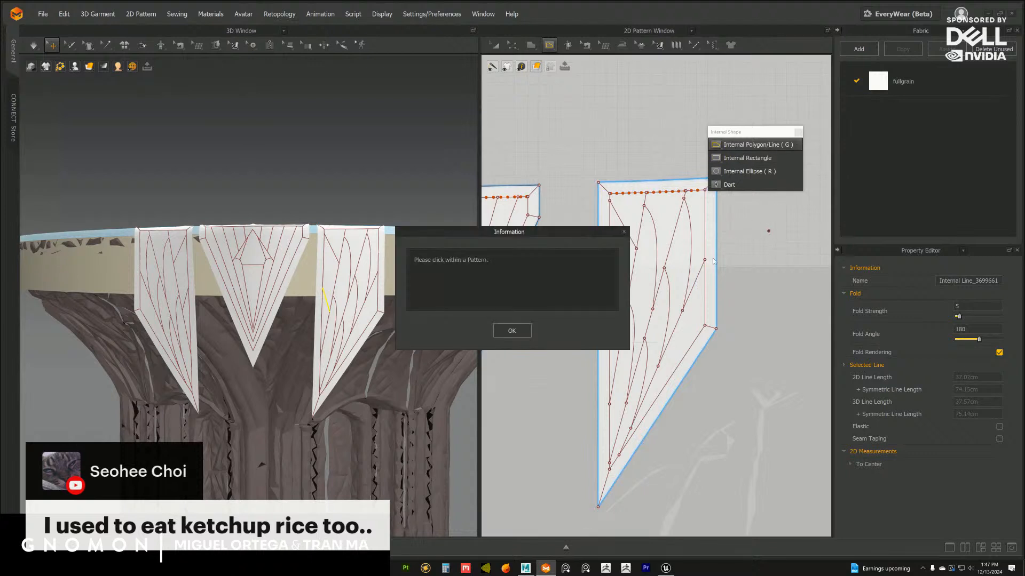
pyautogui.click(512, 330)
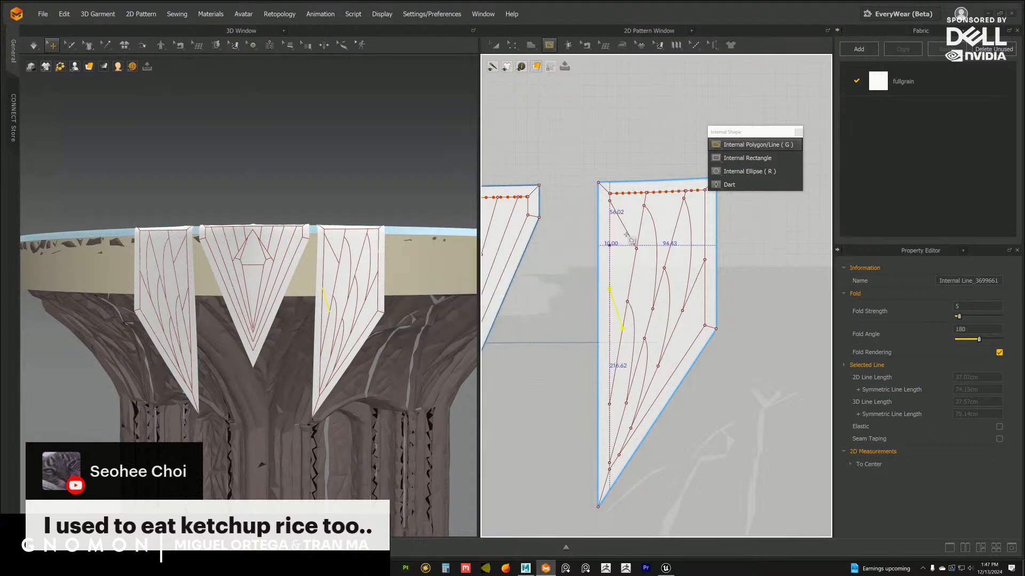
# Bow both lines between the long inset border and first fan line outward, and slide their lower ends down the fan line
pyautogui.click(513, 45)
pyautogui.click(646, 135)
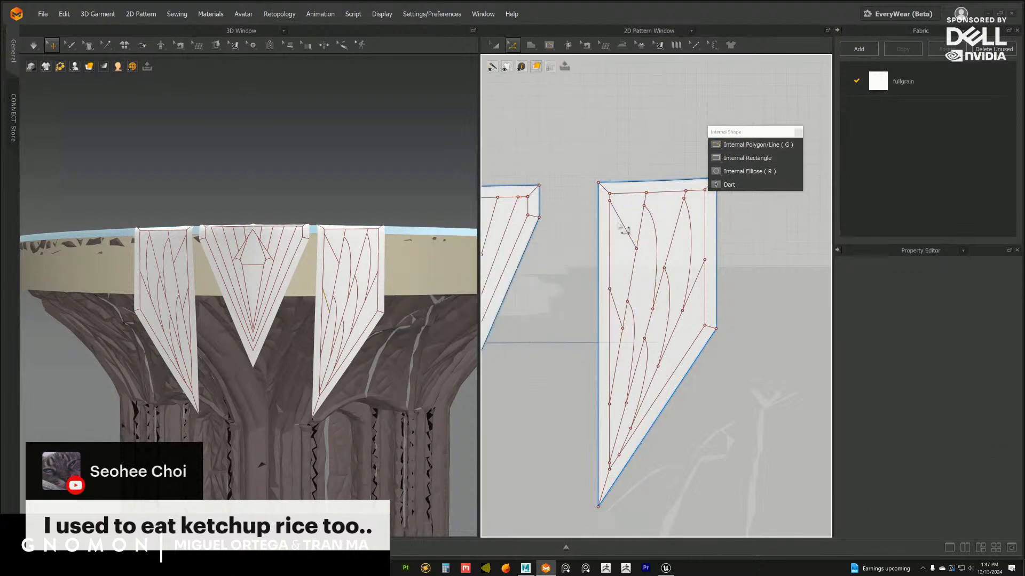
pyautogui.click(624, 230)
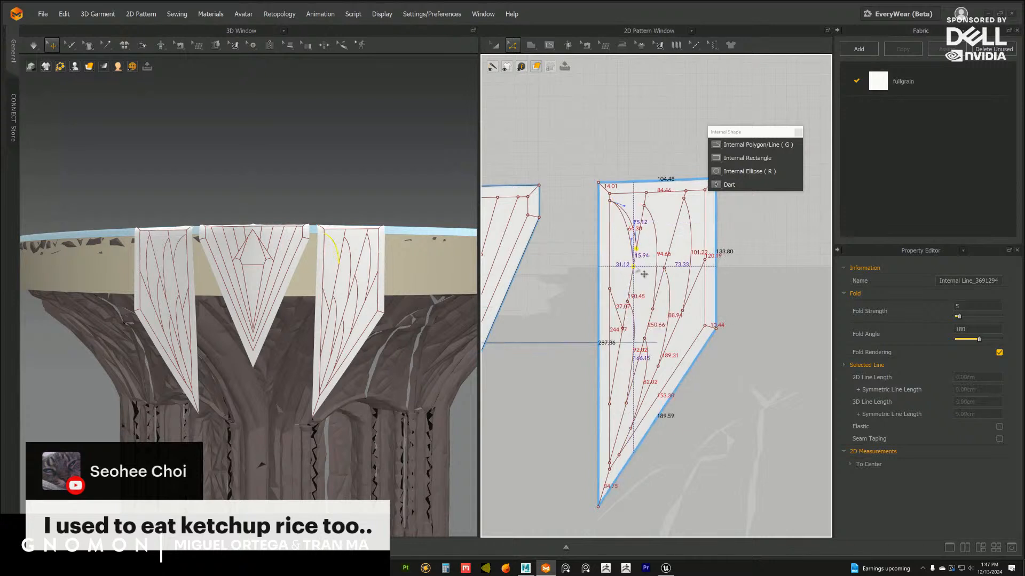
pyautogui.moveTo(637, 281); pyautogui.dragTo(610, 270)
pyautogui.moveTo(622, 329); pyautogui.dragTo(619, 343)
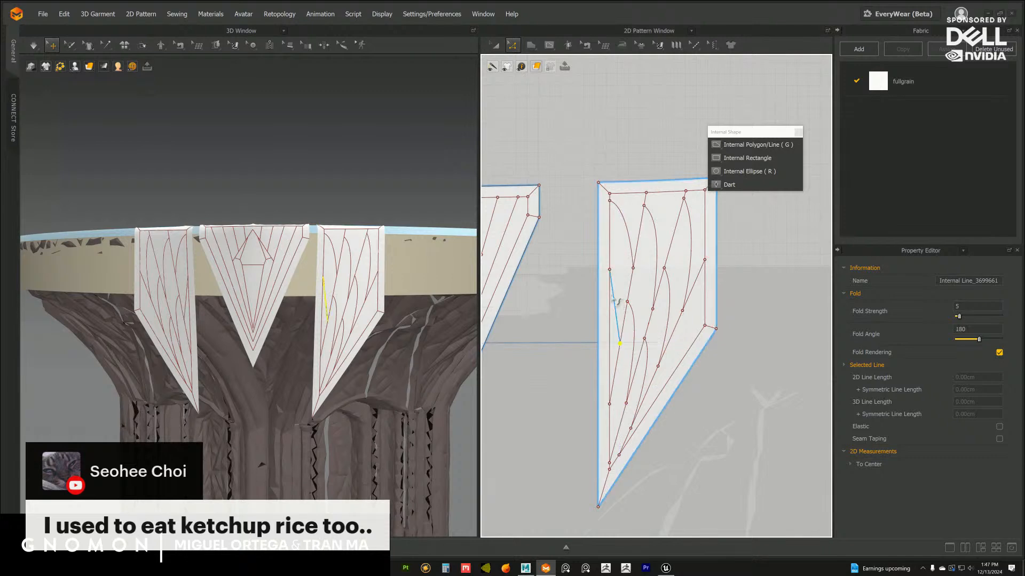
pyautogui.moveTo(613, 293); pyautogui.dragTo(619, 293)
pyautogui.click(761, 290)
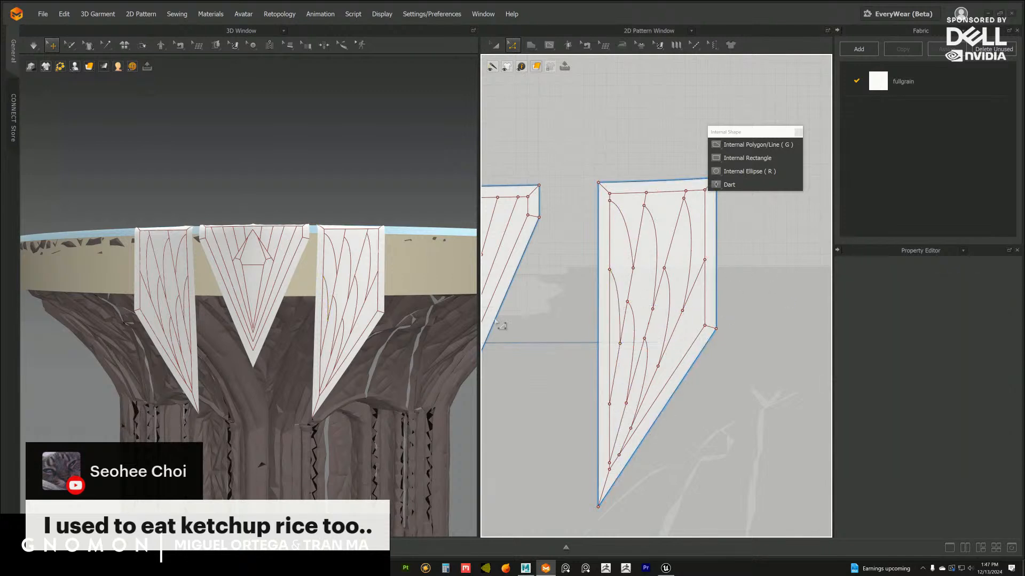
# Delete the two curves between the side flap's long inset border and its first fan line
pyautogui.scroll(-4, 413, 348)
pyautogui.moveTo(412, 347)
pyautogui.mouseDown(button='right')
pyautogui.moveTo(423, 325)
pyautogui.moveTo(428, 353)
pyautogui.moveTo(392, 348)
pyautogui.mouseUp(button='right')
pyautogui.scroll(4, 428, 355)
pyautogui.click(633, 241)
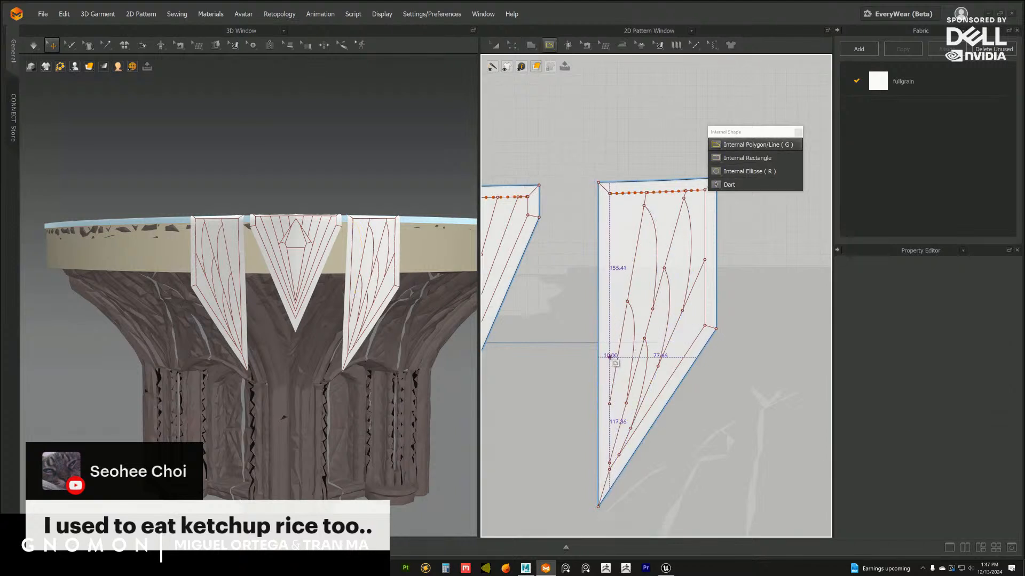
# Draw three straight internal lines down from the inset's top edge beside the long border, about 144, 126 and 76 cm long
pyautogui.doubleClick(625, 194)
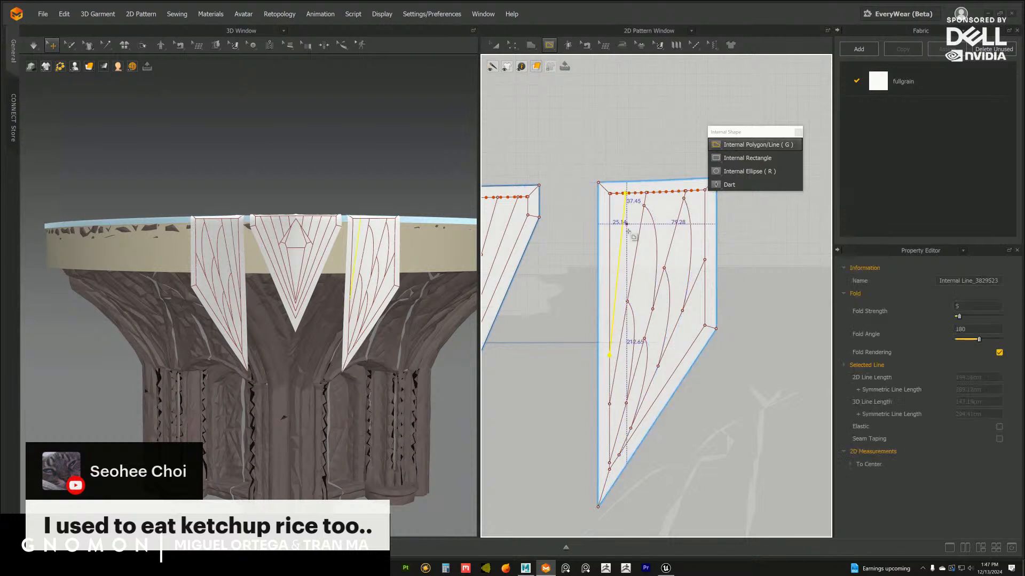
pyautogui.click(641, 193)
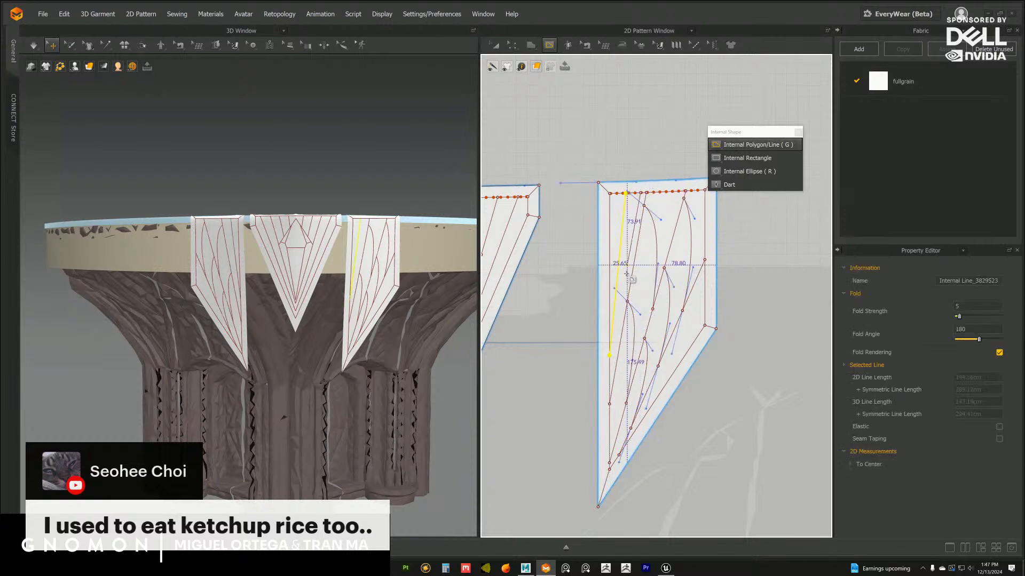
pyautogui.doubleClick(612, 332)
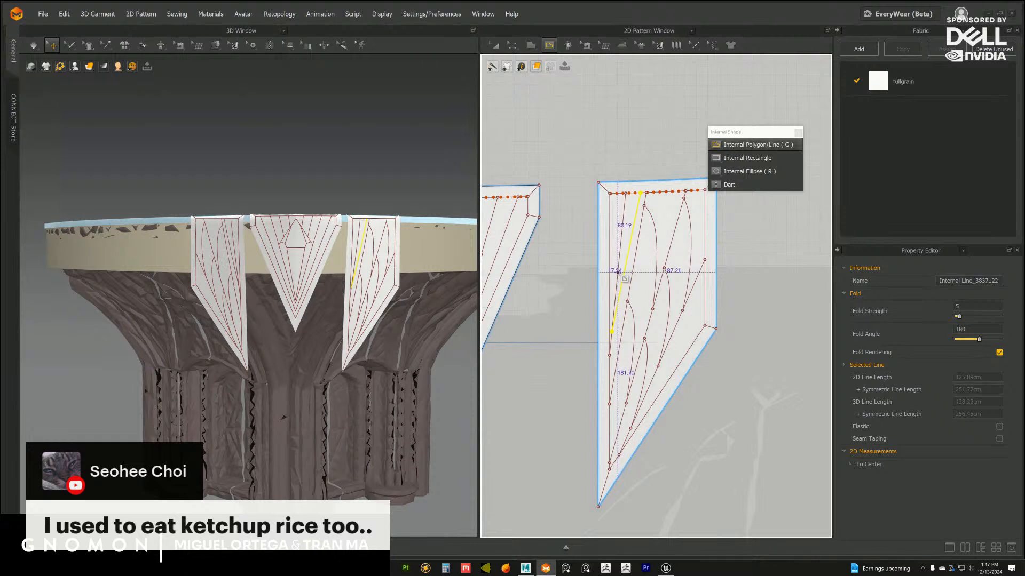
pyautogui.click(617, 193)
pyautogui.doubleClick(618, 278)
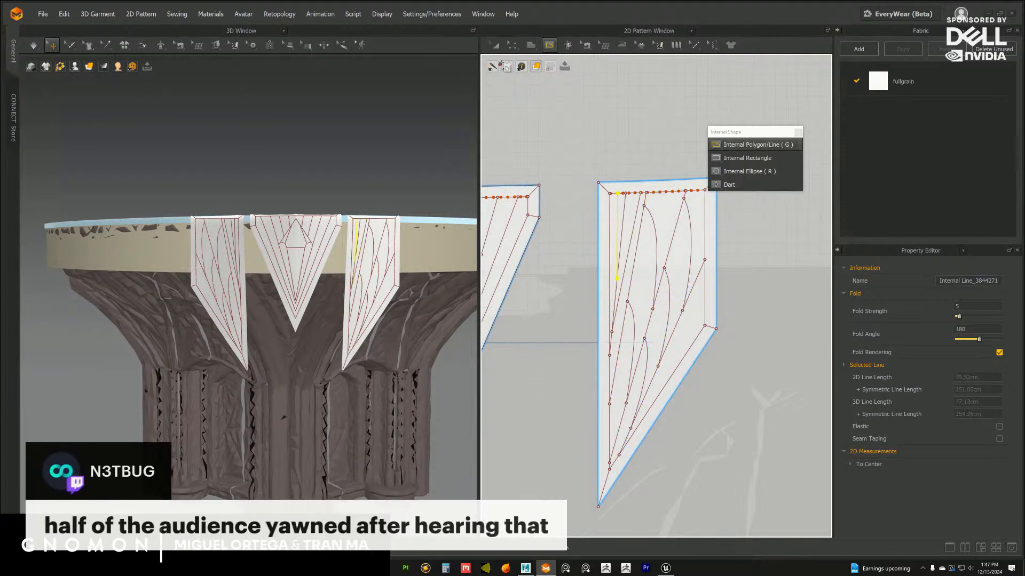
# Slide the lower end of the second-longest new line along the longest one until it meets that line above its lower end
pyautogui.click(512, 46)
pyautogui.click(647, 151)
pyautogui.scroll(-3, 415, 351)
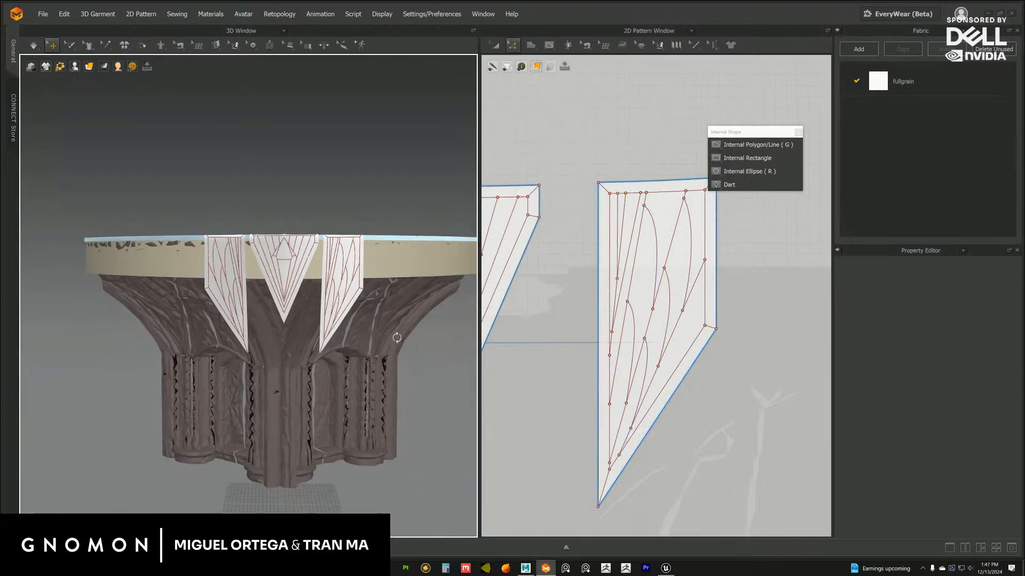
pyautogui.moveTo(397, 337); pyautogui.dragTo(394, 340, button='right')
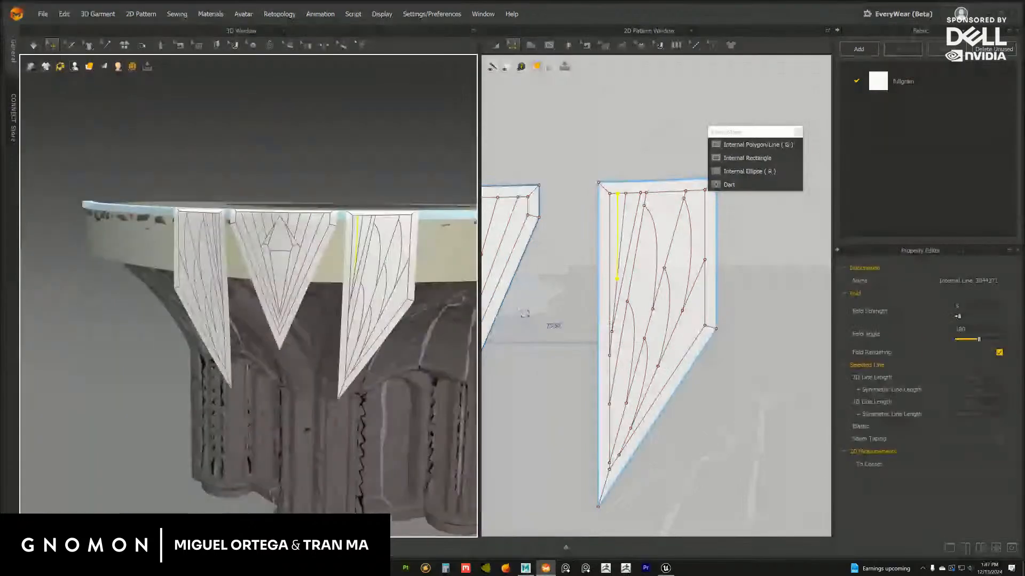
pyautogui.scroll(3, 673, 277)
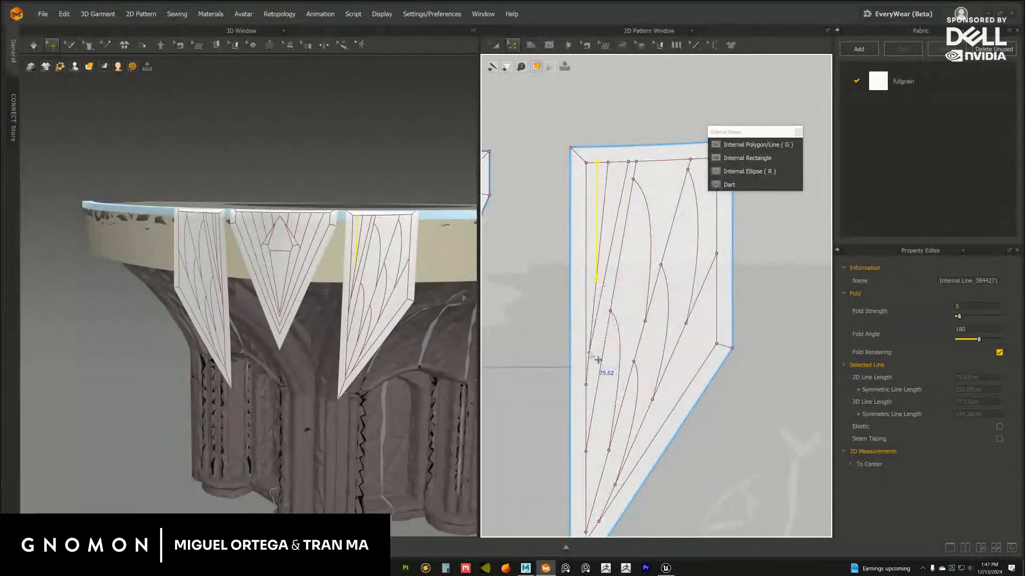
pyautogui.moveTo(589, 353); pyautogui.dragTo(593, 307)
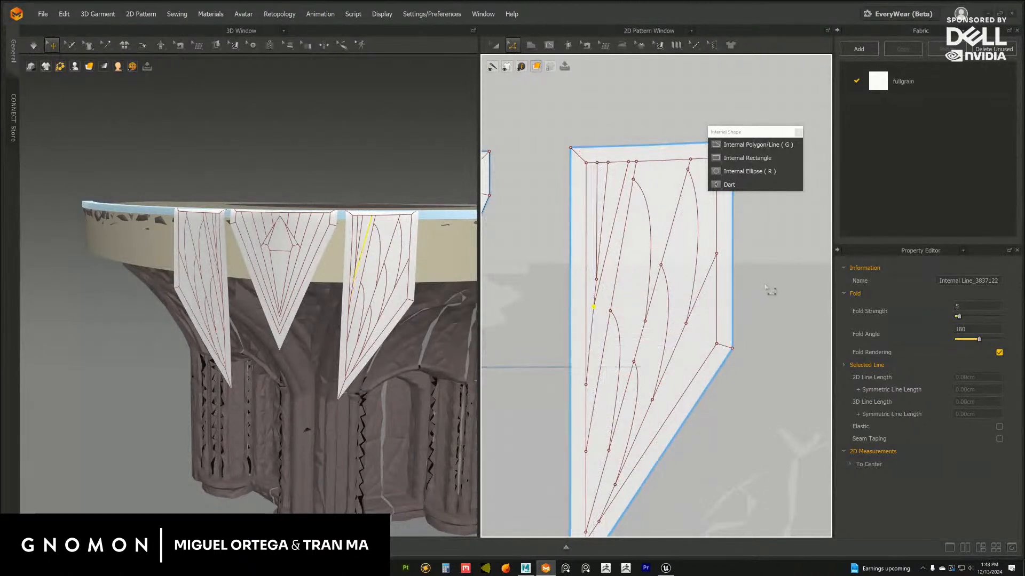
pyautogui.click(766, 286)
pyautogui.moveTo(599, 303); pyautogui.dragTo(610, 269, button='middle')
pyautogui.scroll(2, 603, 269)
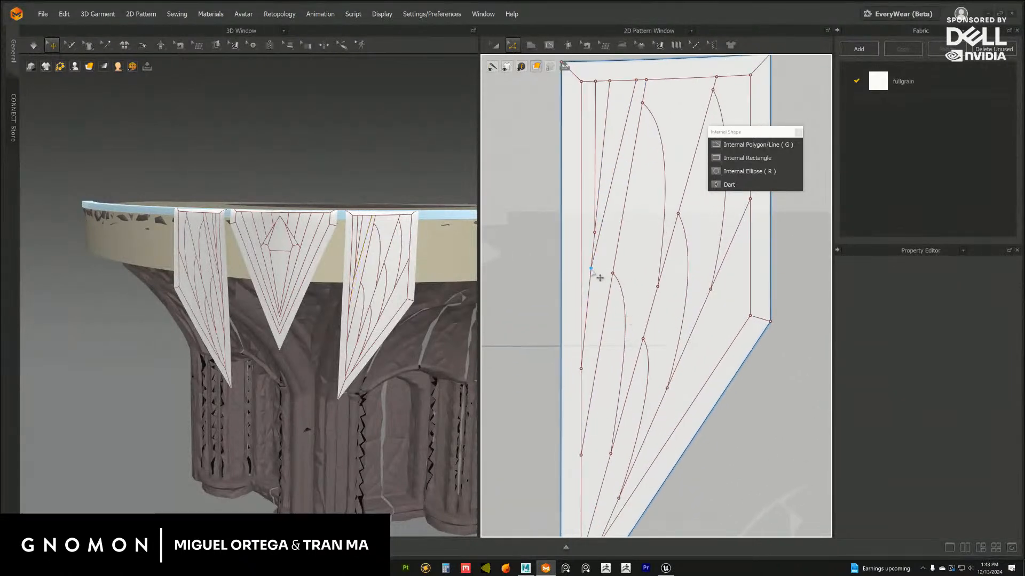
pyautogui.moveTo(591, 269); pyautogui.dragTo(587, 315)
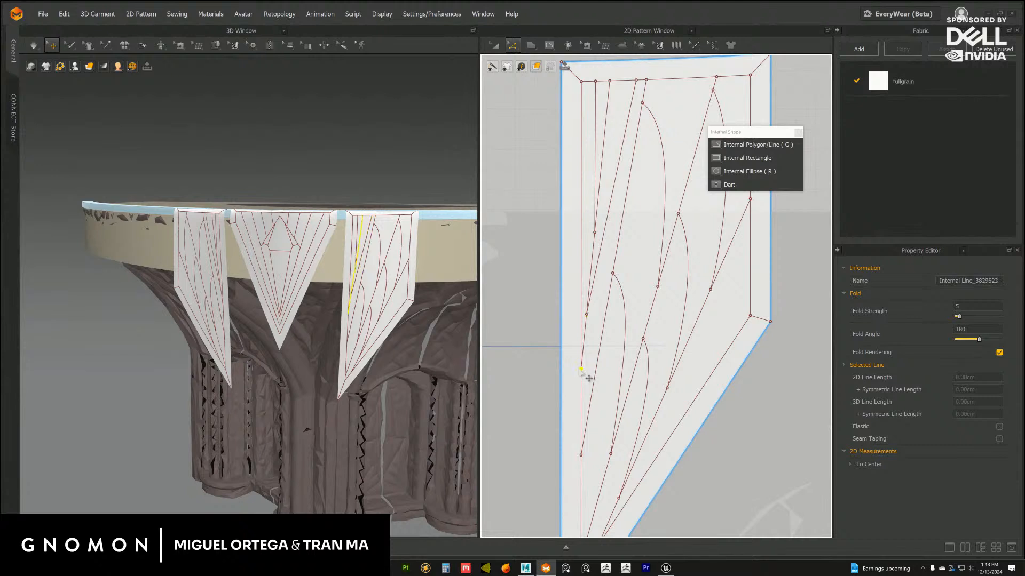
# Slide the longest line's lower end down the inset border and place the second-longest line's lower end exactly on it
pyautogui.moveTo(582, 373); pyautogui.dragTo(587, 393)
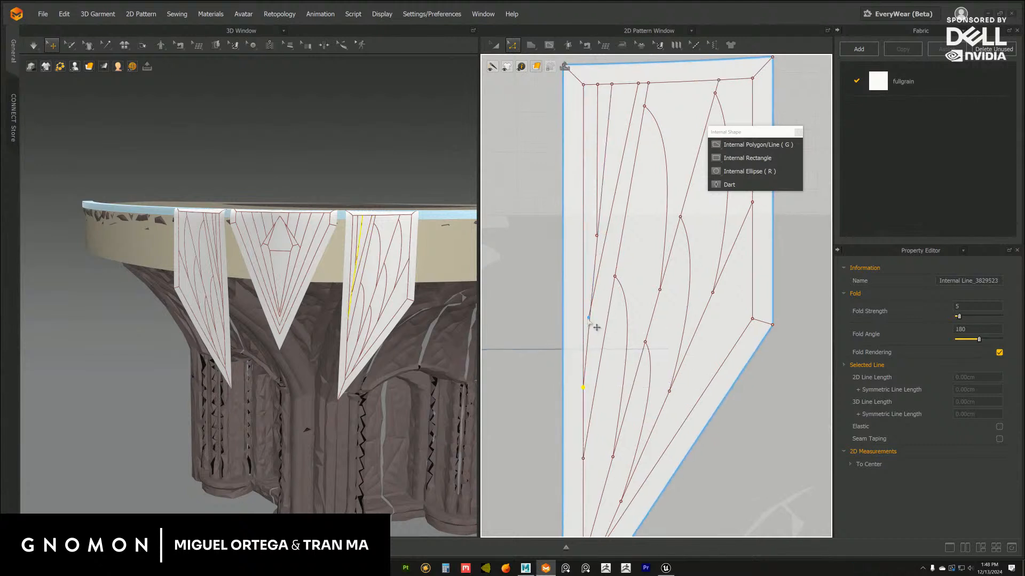
pyautogui.moveTo(590, 319); pyautogui.dragTo(590, 316)
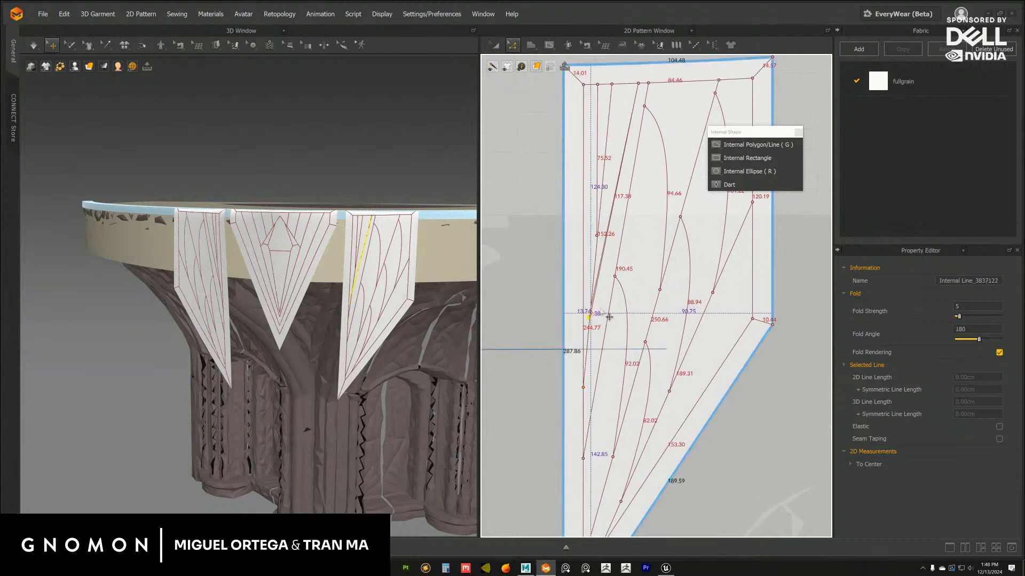
pyautogui.click(539, 325)
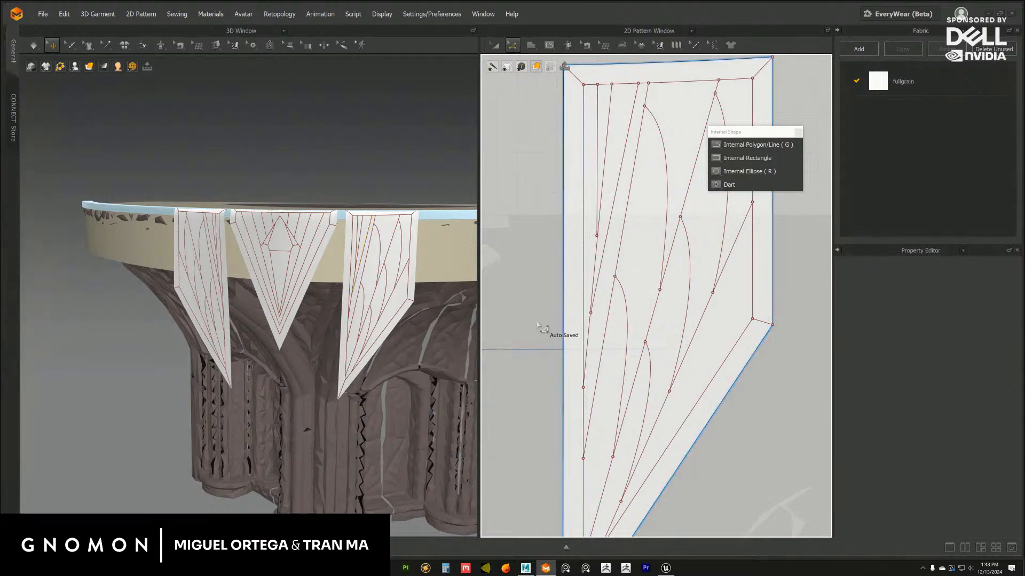
pyautogui.scroll(5, 601, 311)
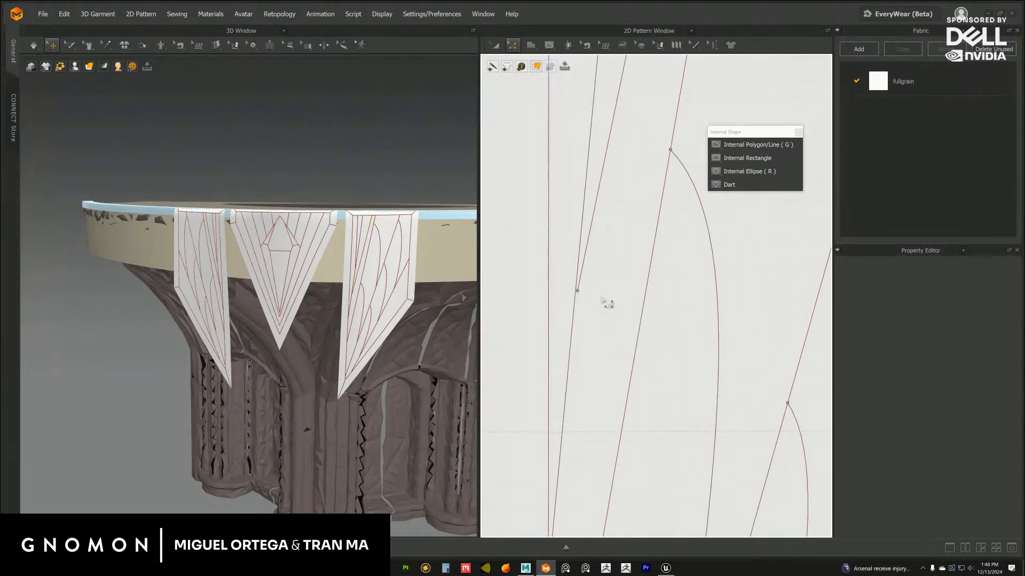
pyautogui.moveTo(578, 291); pyautogui.dragTo(578, 286)
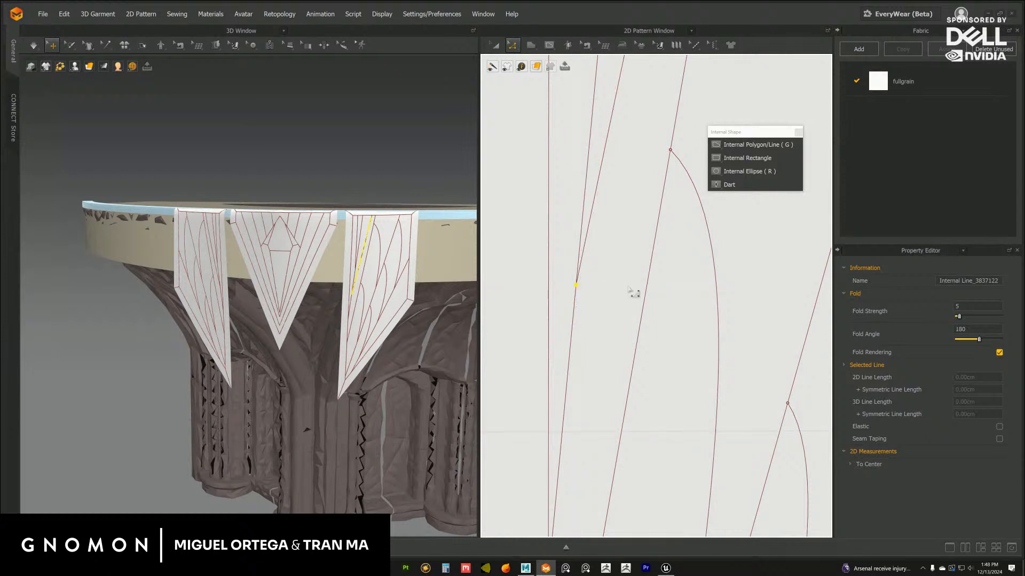
# Shift the second-longest line's upper end along the inset's top edge, away from the first fan line
pyautogui.scroll(-5, 601, 293)
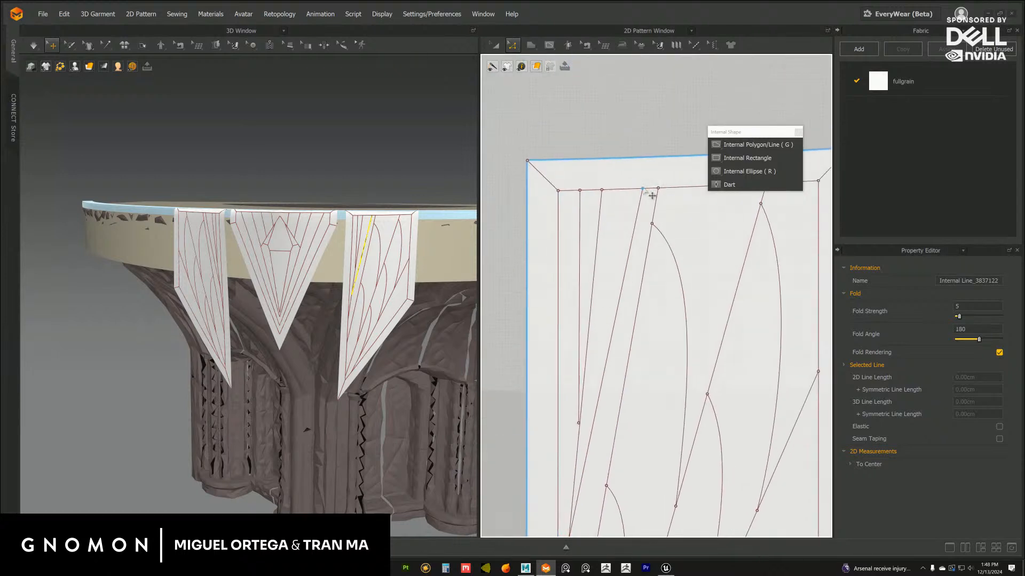
pyautogui.moveTo(643, 189); pyautogui.dragTo(629, 189)
pyautogui.moveTo(566, 328); pyautogui.dragTo(568, 288, button='middle')
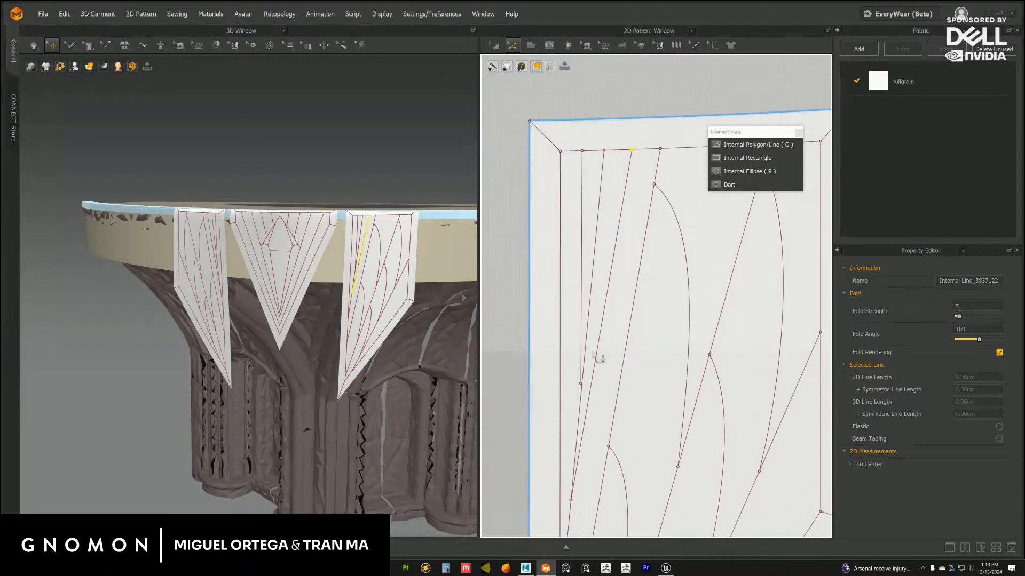
# Attach the shortest line's lower end to the longest line and slide it further down that line
pyautogui.moveTo(580, 364); pyautogui.dragTo(600, 266, button='middle')
pyautogui.click(591, 292)
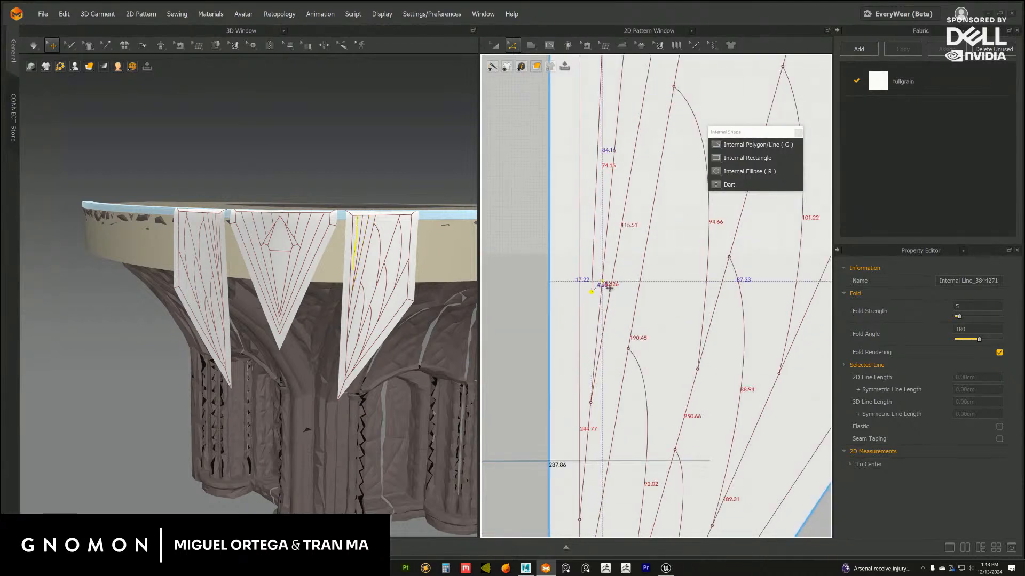
pyautogui.moveTo(609, 223); pyautogui.dragTo(608, 215)
pyautogui.moveTo(613, 222); pyautogui.dragTo(615, 314, button='middle')
pyautogui.scroll(-2, 616, 291)
pyautogui.moveTo(607, 219)
pyautogui.mouseDown(button='middle')
pyautogui.moveTo(613, 239)
pyautogui.moveTo(614, 208)
pyautogui.mouseUp(button='middle')
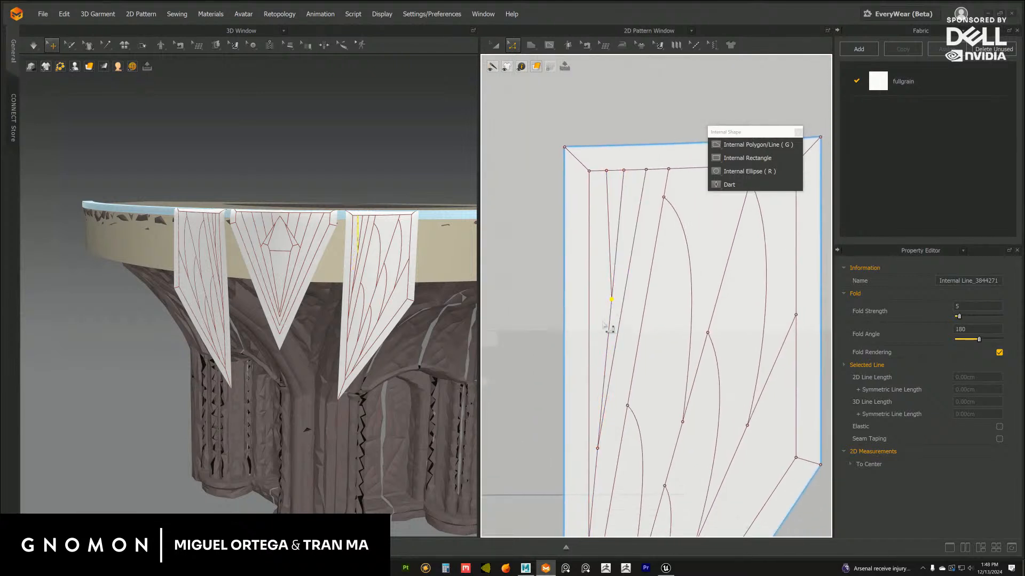
pyautogui.click(612, 300)
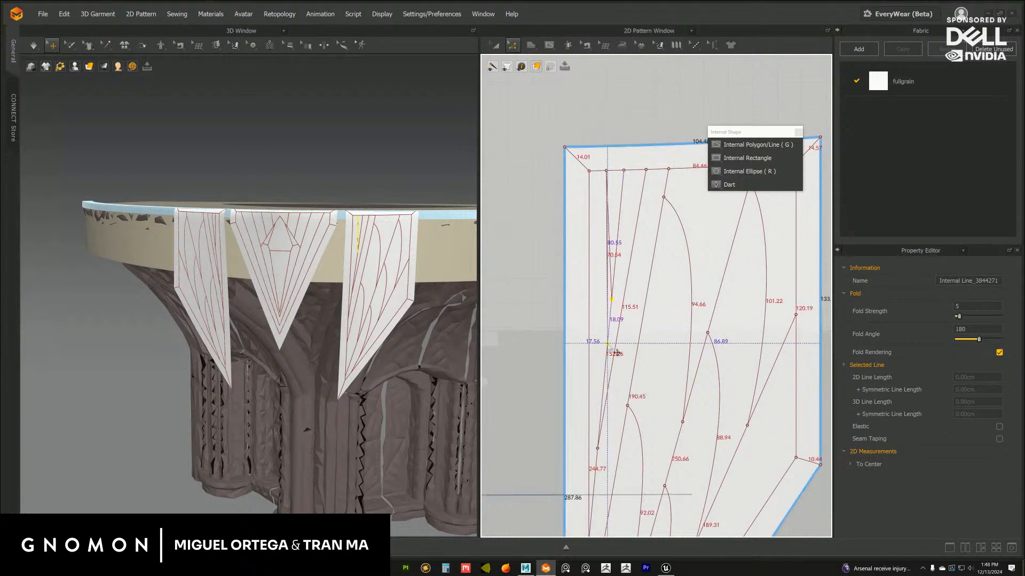
# Move the shortest line's upper end onto the long inset border just below its top corner and check the flaps in 3D
pyautogui.moveTo(606, 170); pyautogui.dragTo(589, 188)
pyautogui.click(614, 112)
pyautogui.moveTo(389, 327)
pyautogui.mouseDown(button='right')
pyautogui.moveTo(397, 323)
pyautogui.moveTo(382, 320)
pyautogui.mouseUp(button='right')
pyautogui.moveTo(419, 319); pyautogui.dragTo(408, 345, button='middle')
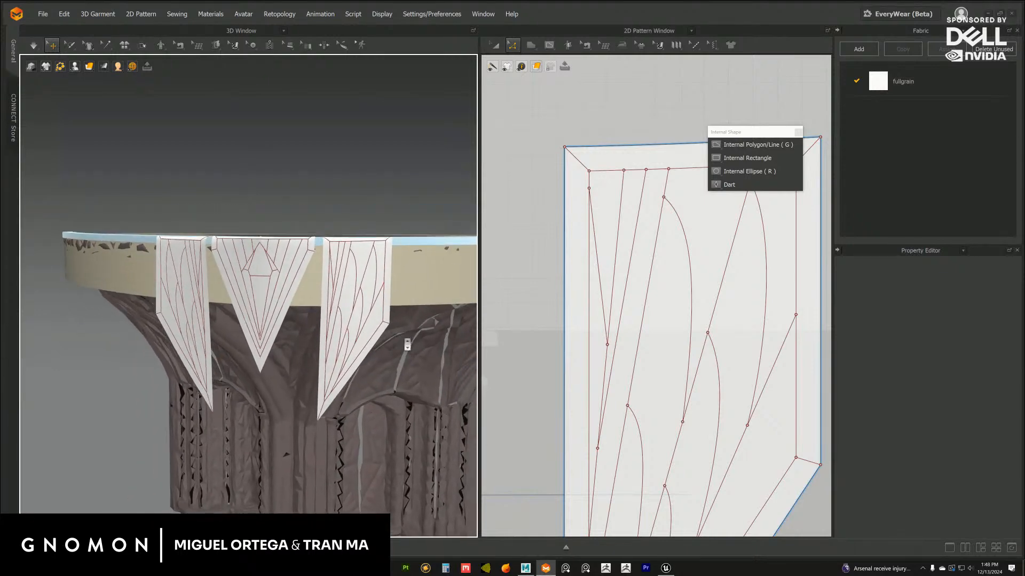
# Move the shortest fan line's upper end onto the inset's top edge and its lower end onto the long vertical inset border
pyautogui.scroll(3, 418, 341)
pyautogui.moveTo(629, 256); pyautogui.dragTo(620, 249, button='middle')
pyautogui.moveTo(581, 182); pyautogui.dragTo(596, 164)
pyautogui.moveTo(597, 335); pyautogui.dragTo(587, 416)
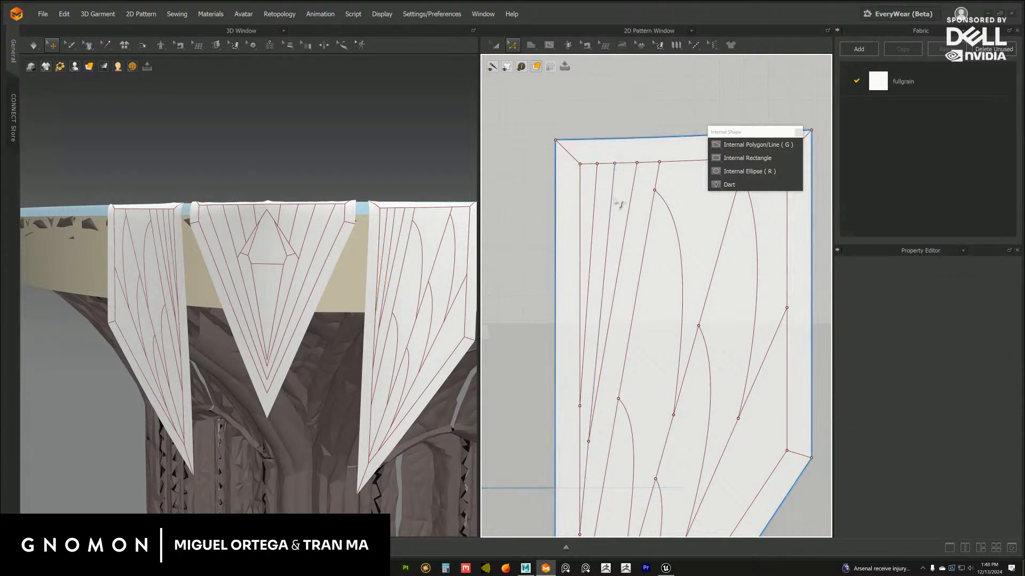
pyautogui.click(597, 164)
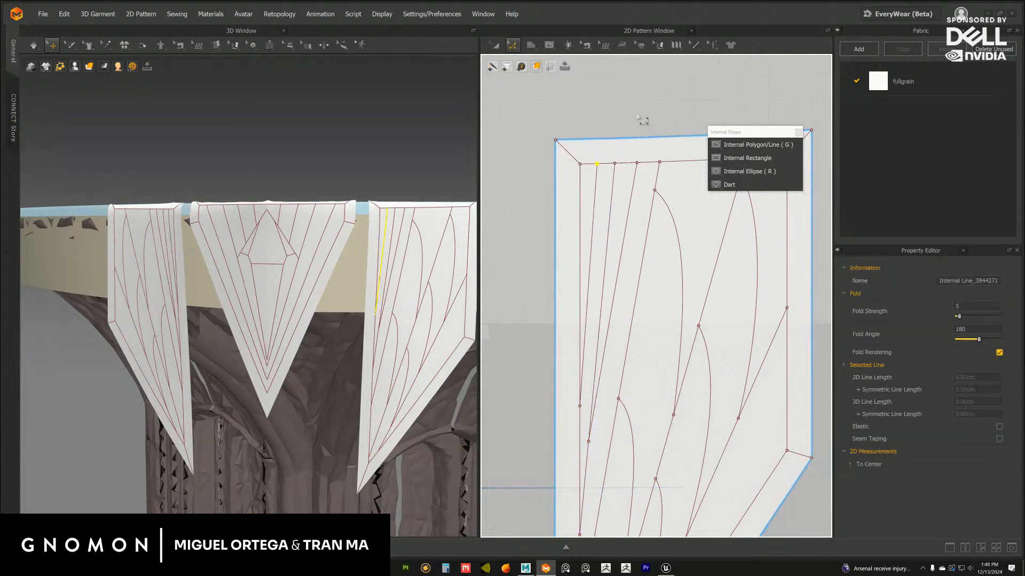
pyautogui.click(637, 112)
pyautogui.scroll(-3, 633, 365)
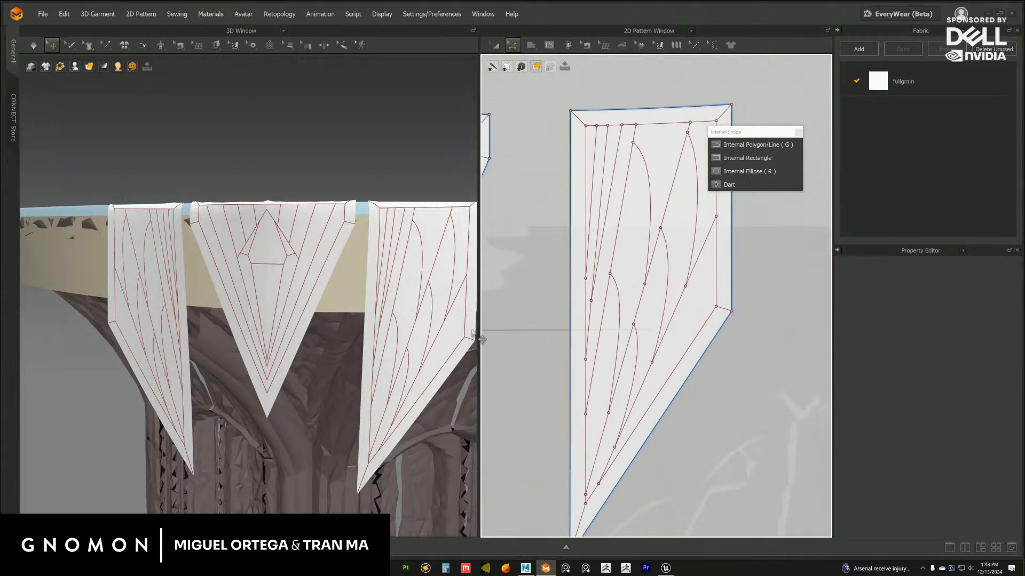
pyautogui.scroll(-4, 407, 357)
pyautogui.moveTo(402, 341); pyautogui.dragTo(395, 330, button='right')
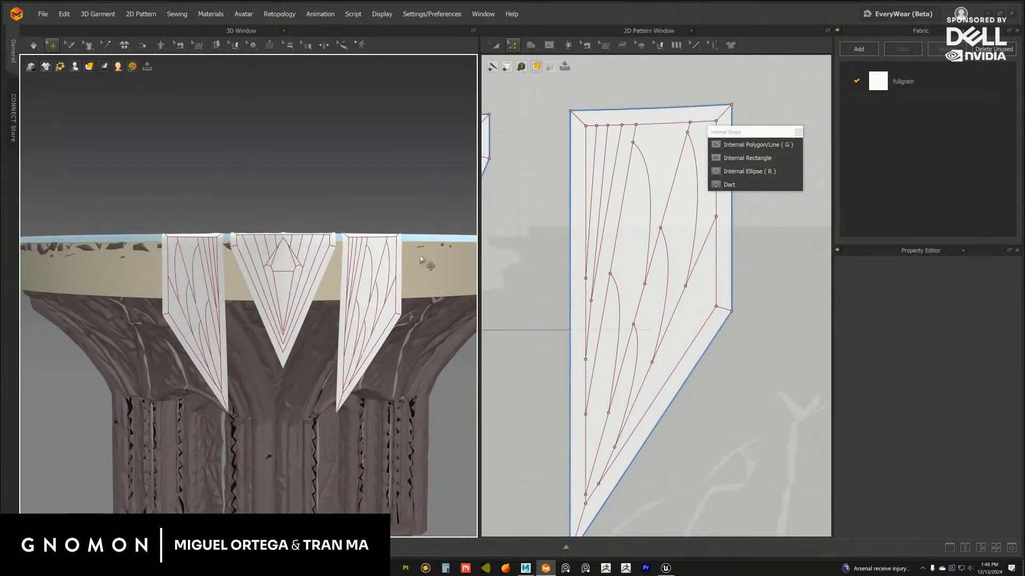
pyautogui.moveTo(420, 260)
pyautogui.mouseDown(button='right')
pyautogui.moveTo(407, 259)
pyautogui.moveTo(431, 259)
pyautogui.mouseUp(button='right')
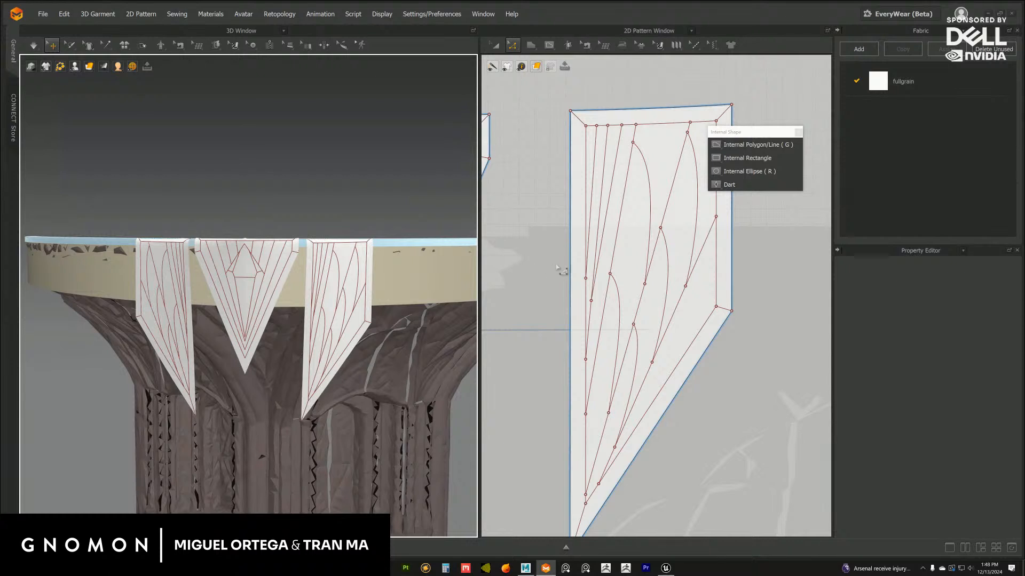
# Draw a straight internal line about 128 cm long from the lowest leaf curve up to the short vertical inset border
pyautogui.click(770, 144)
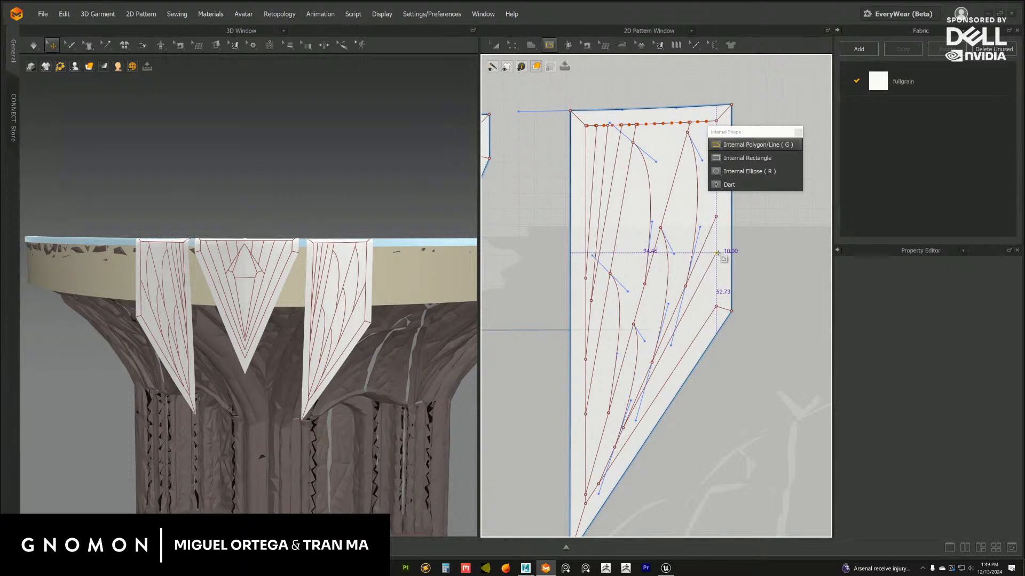
pyautogui.doubleClick(716, 252)
pyautogui.click(785, 146)
pyautogui.click(801, 262)
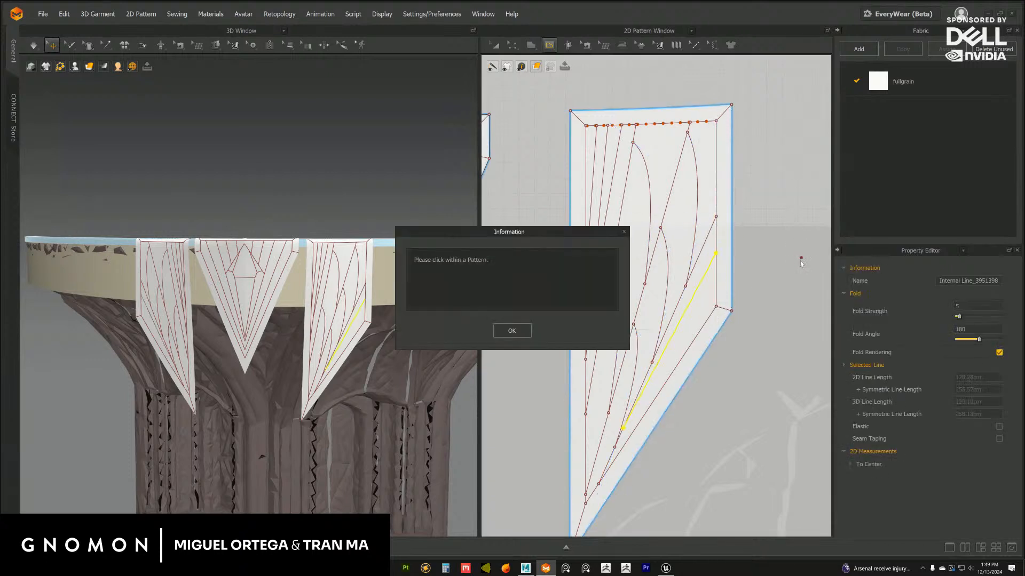
pyautogui.click(512, 331)
pyautogui.press('z')
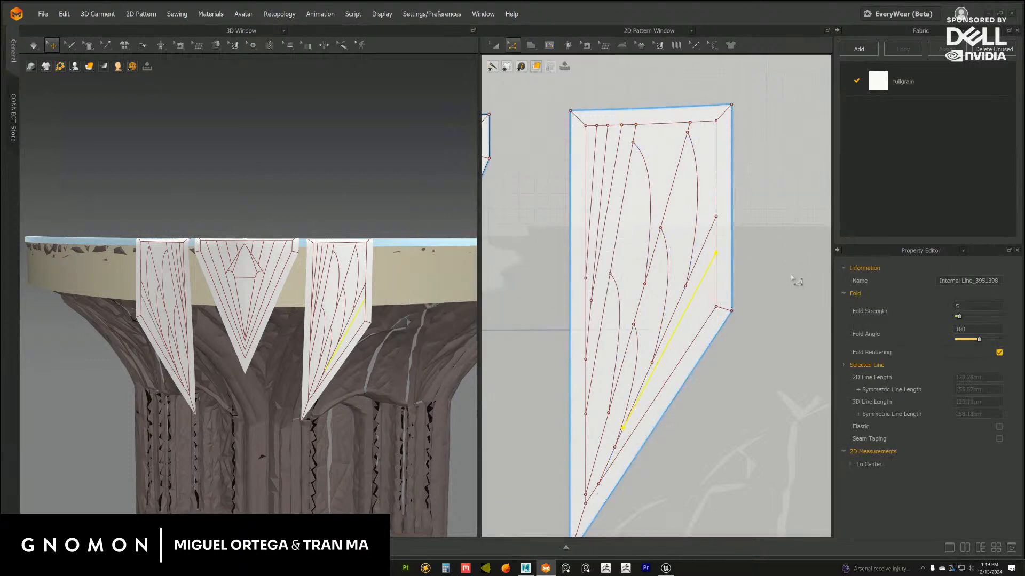
# Move the new straight line's lower end off the leaf curve onto the diagonal inset border
pyautogui.scroll(6, 681, 373)
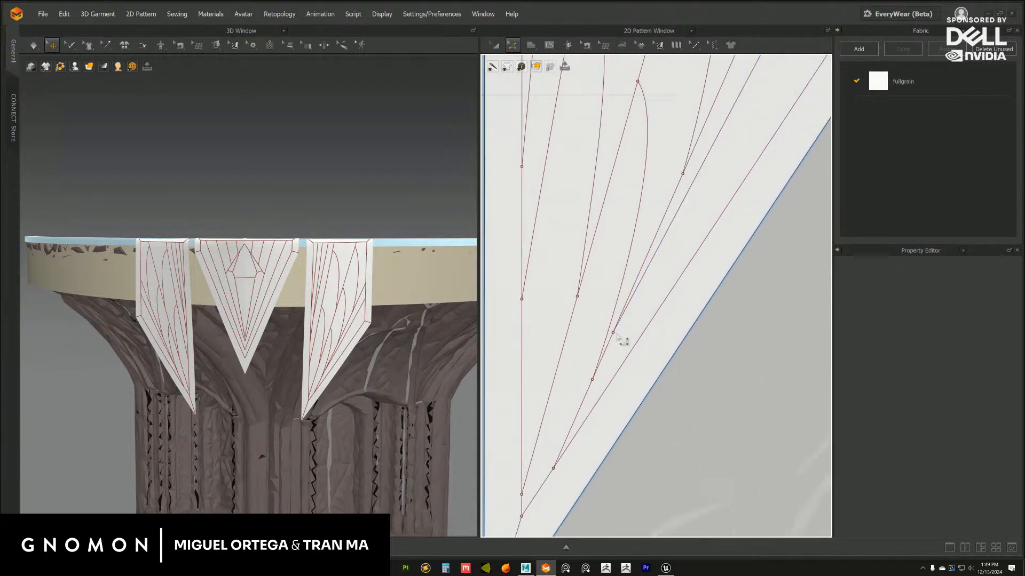
pyautogui.click(621, 330)
pyautogui.moveTo(627, 335); pyautogui.dragTo(656, 337)
pyautogui.scroll(-4, 702, 304)
pyautogui.moveTo(698, 266); pyautogui.dragTo(641, 395, button='middle')
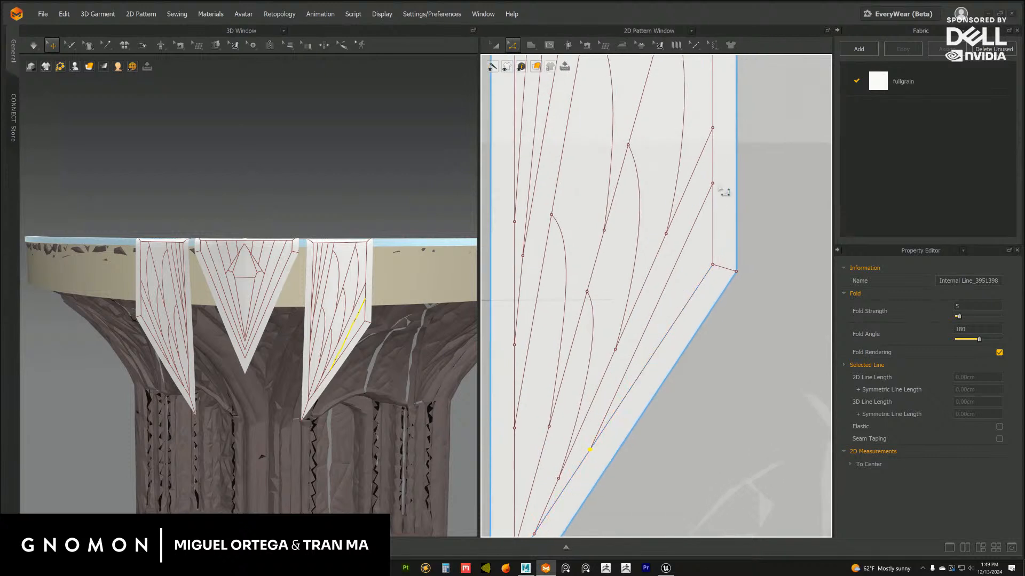
# Slide the new line's upper end about 18 cm down the short vertical inset border and check the flaps in 3D
pyautogui.moveTo(714, 187); pyautogui.dragTo(713, 228)
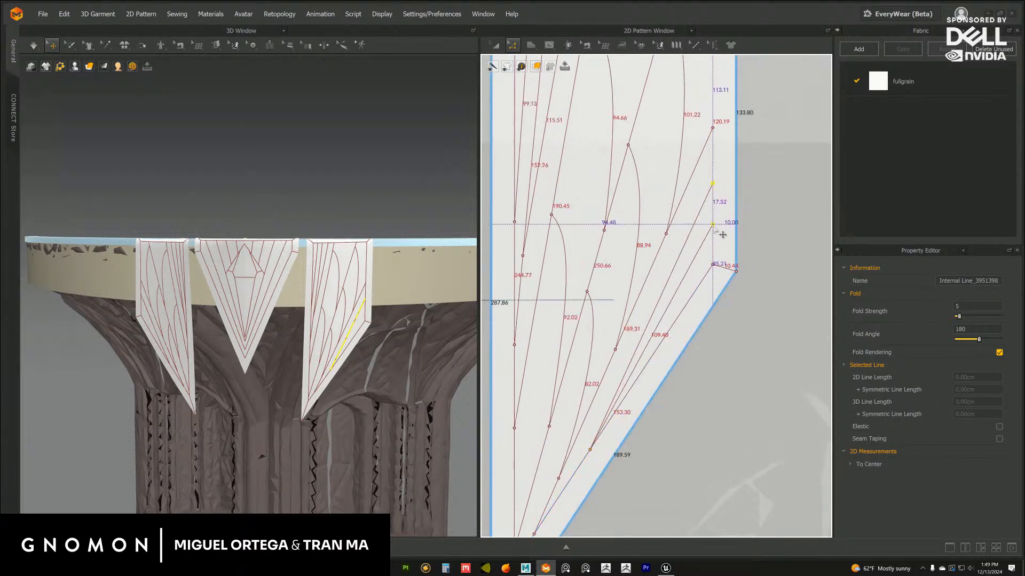
pyautogui.click(789, 247)
pyautogui.scroll(-3, 796, 290)
pyautogui.scroll(-3, 374, 400)
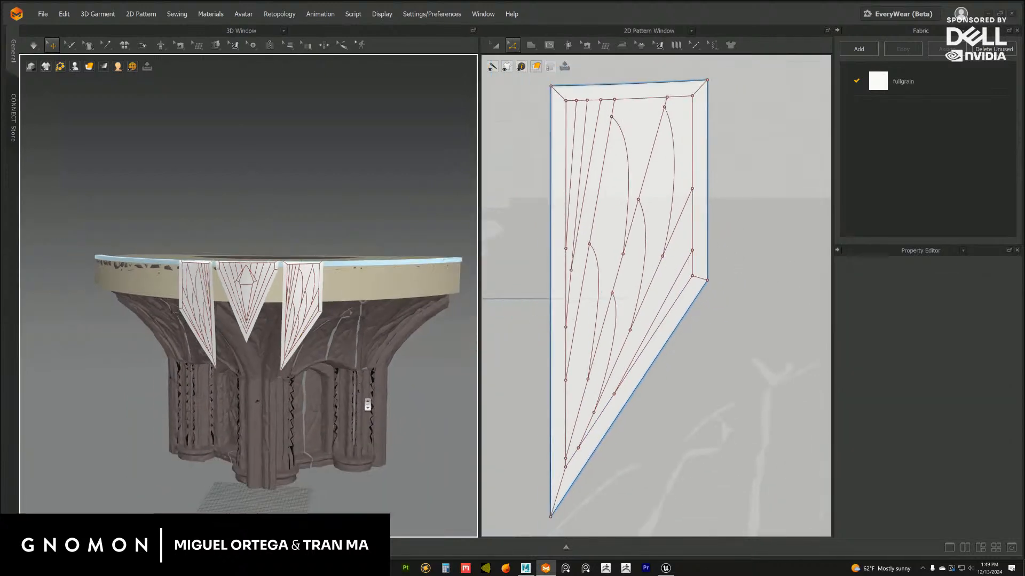
pyautogui.moveTo(366, 404); pyautogui.dragTo(377, 358, button='right')
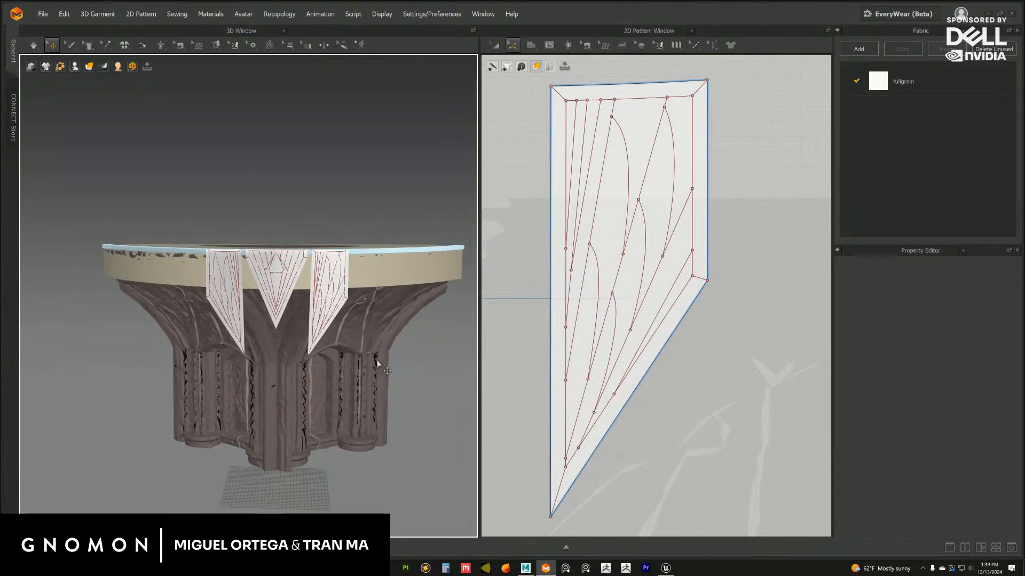
pyautogui.scroll(5, 379, 363)
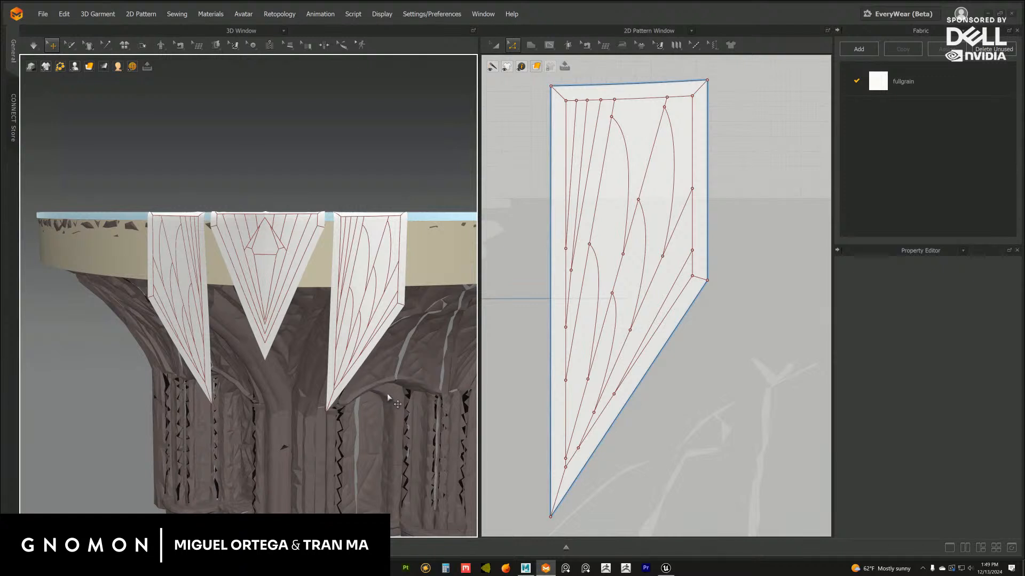
# Slide the new line's lower end about 14 cm further down the diagonal inset border
pyautogui.click(613, 393)
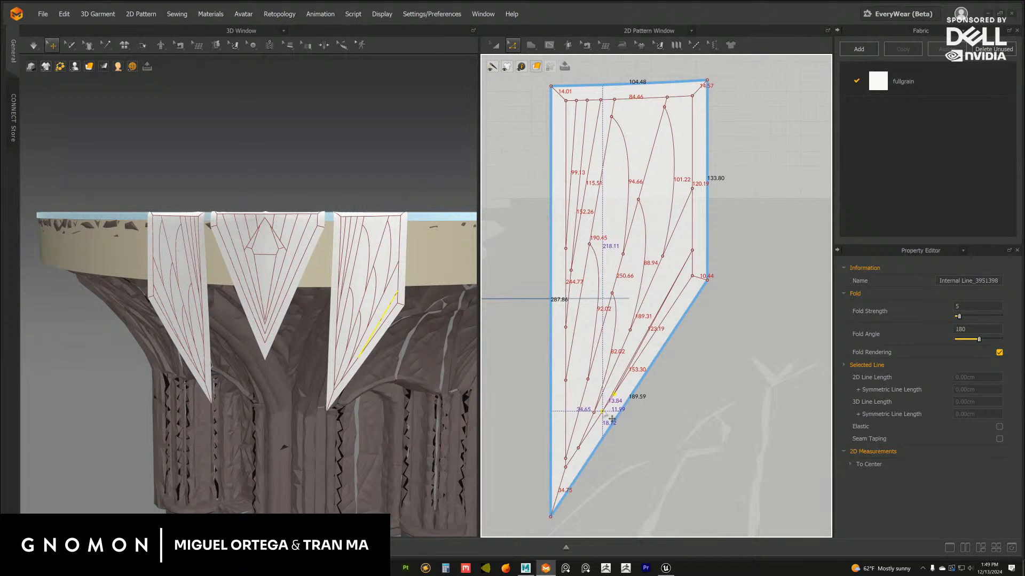
pyautogui.doubleClick(650, 417)
pyautogui.scroll(-3, 649, 373)
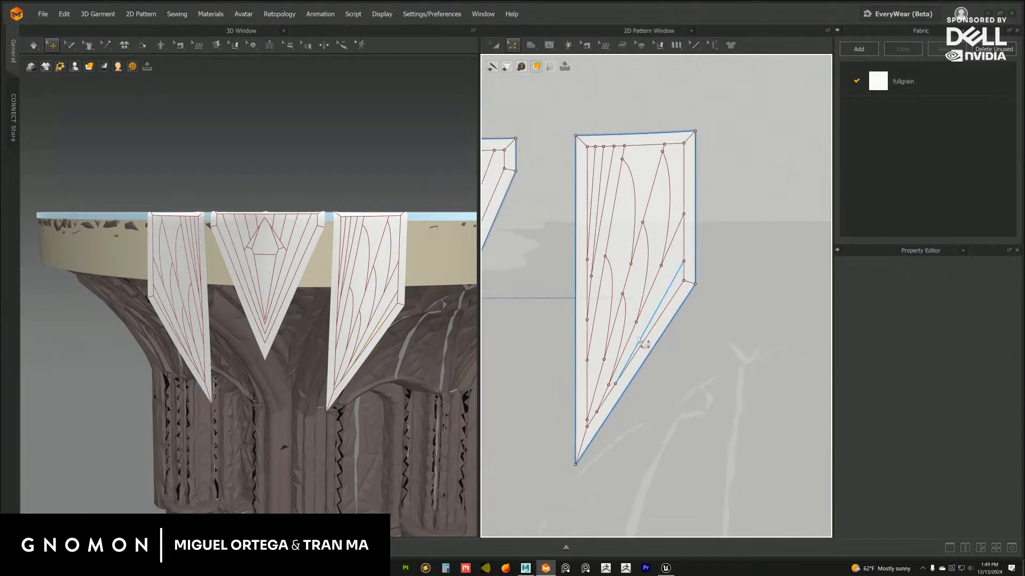
# Draw a second straight line about 123 cm long from the diagonal inset border to the short vertical border, above the first line's end
pyautogui.click(550, 46)
pyautogui.scroll(3, 762, 375)
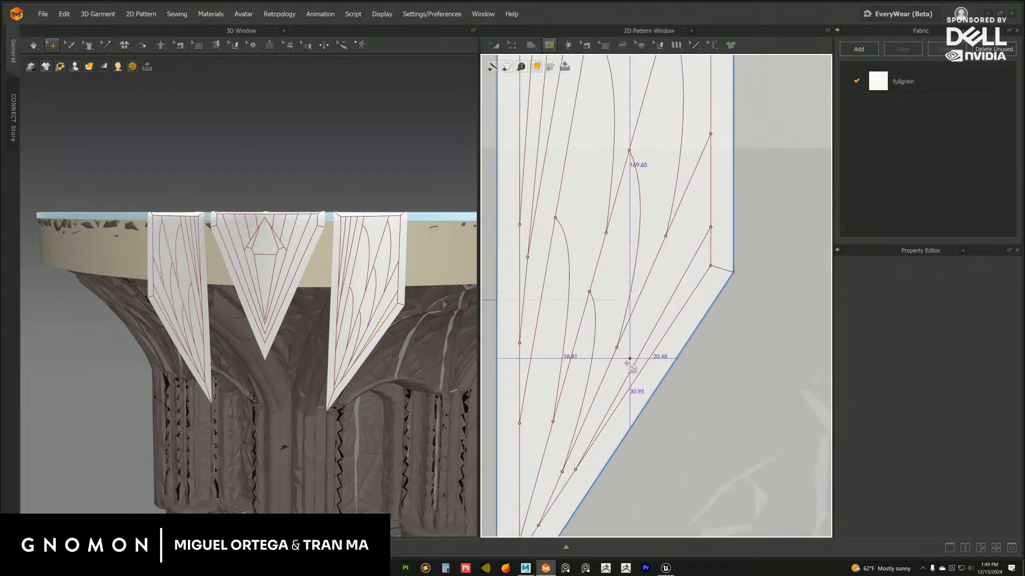
pyautogui.click(597, 433)
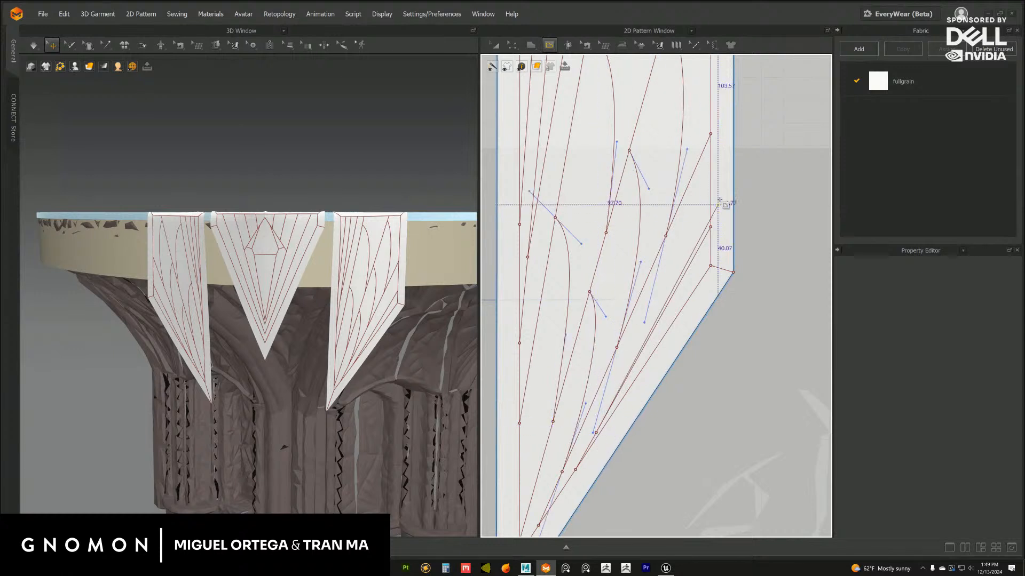
pyautogui.doubleClick(711, 180)
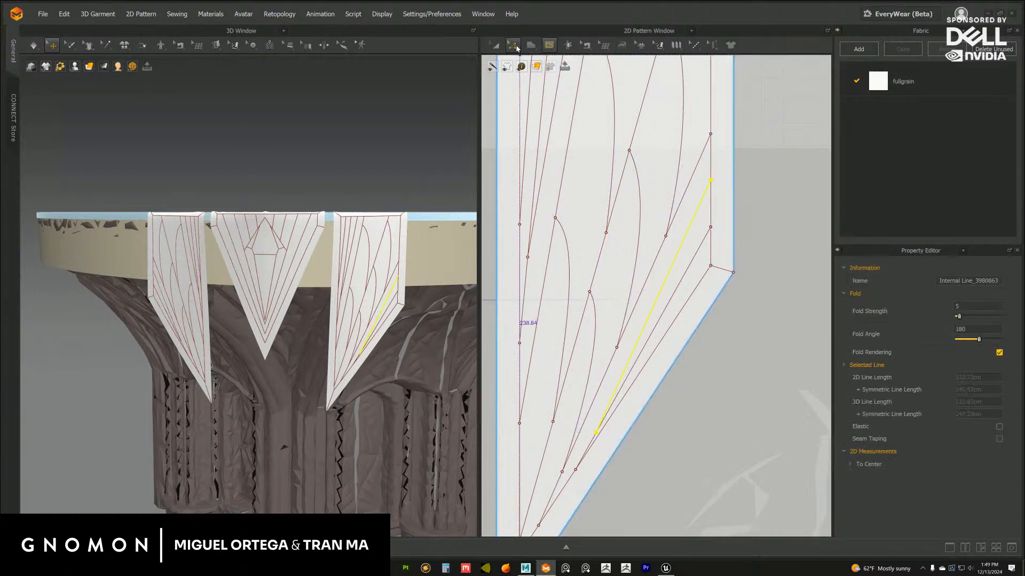
pyautogui.click(514, 46)
pyautogui.click(778, 261)
# Try sliding the first straight line's upper end about 8.5 cm down the short vertical inset border, and undo the move
pyautogui.moveTo(716, 236); pyautogui.dragTo(720, 254)
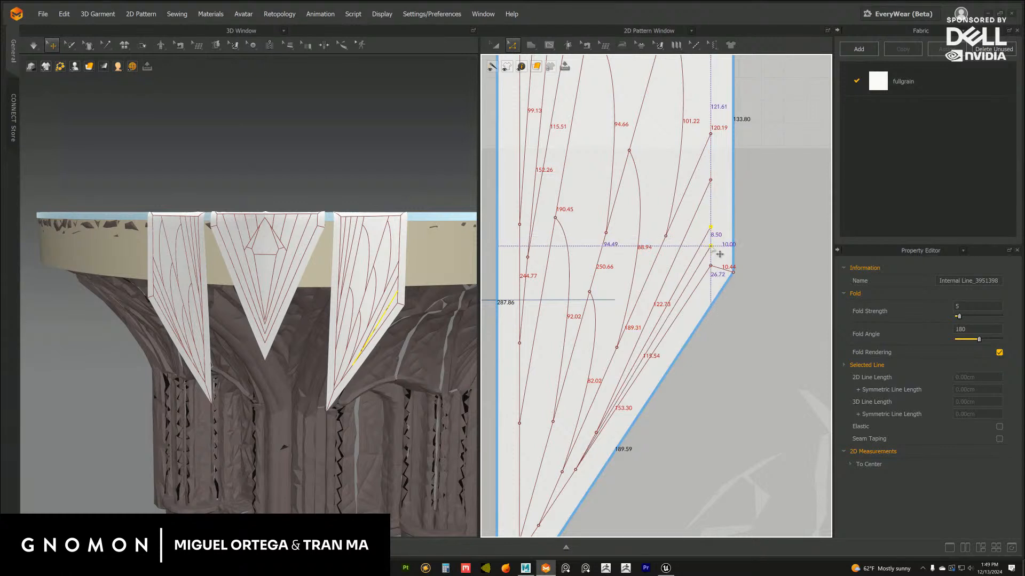
pyautogui.click(762, 257)
pyautogui.moveTo(591, 400); pyautogui.dragTo(593, 353, button='middle')
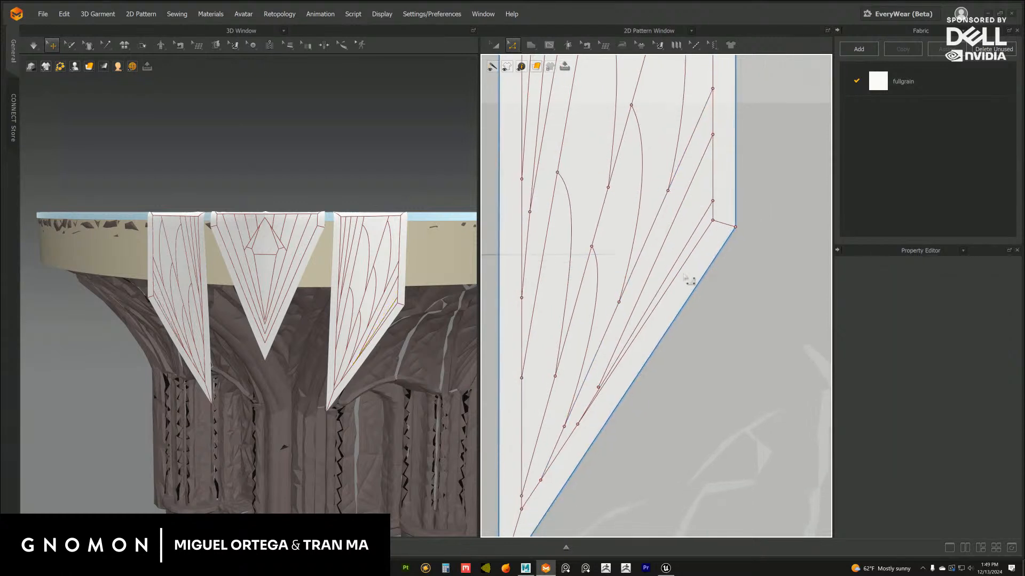
pyautogui.hotkey('ctrl', 'z')
pyautogui.hotkey('ctrl', 'z')
pyautogui.click(782, 268)
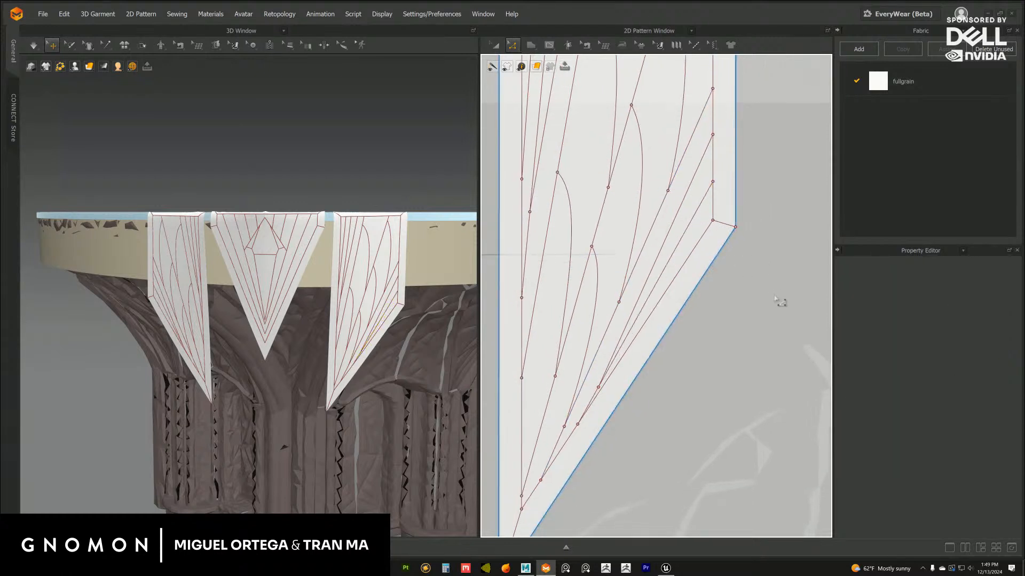
# Delete the upper of the two straight lines joining the diagonal and short vertical inset borders
pyautogui.scroll(-3, 728, 272)
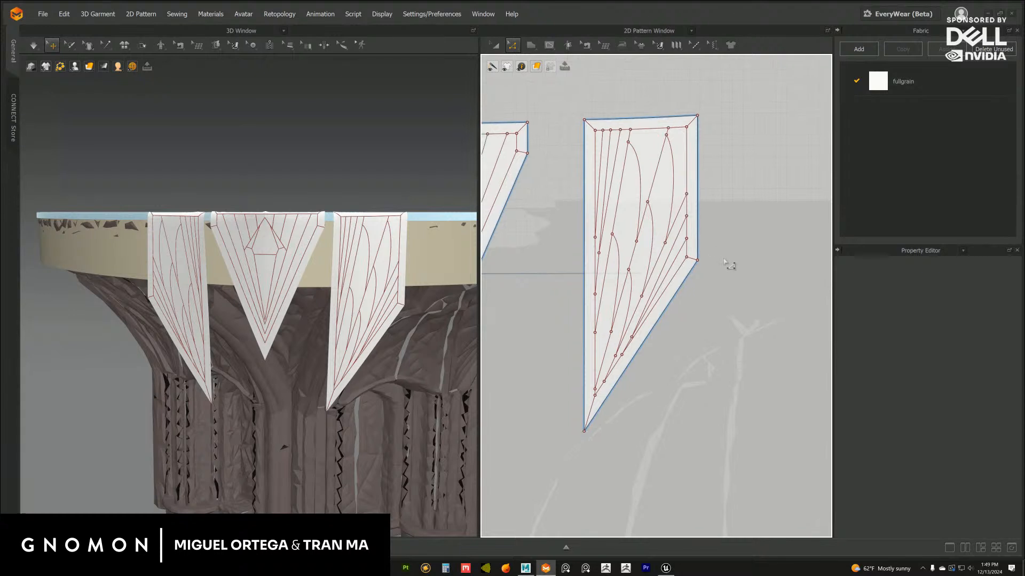
pyautogui.scroll(3, 721, 272)
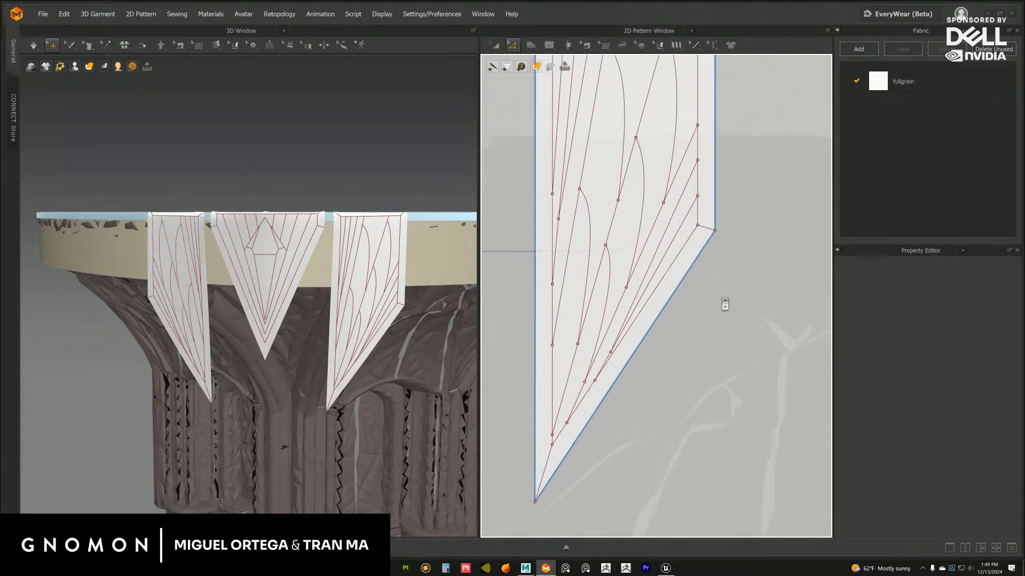
pyautogui.click(684, 186)
pyautogui.click(733, 212)
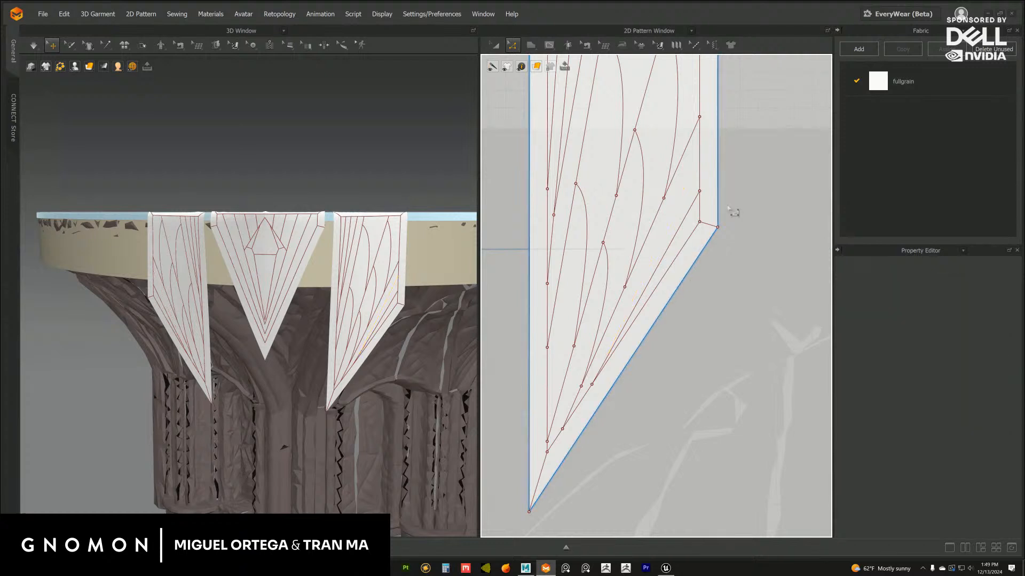
# Try sliding the remaining straight line's upper end up the short vertical inset border, and undo the move
pyautogui.scroll(-2, 355, 368)
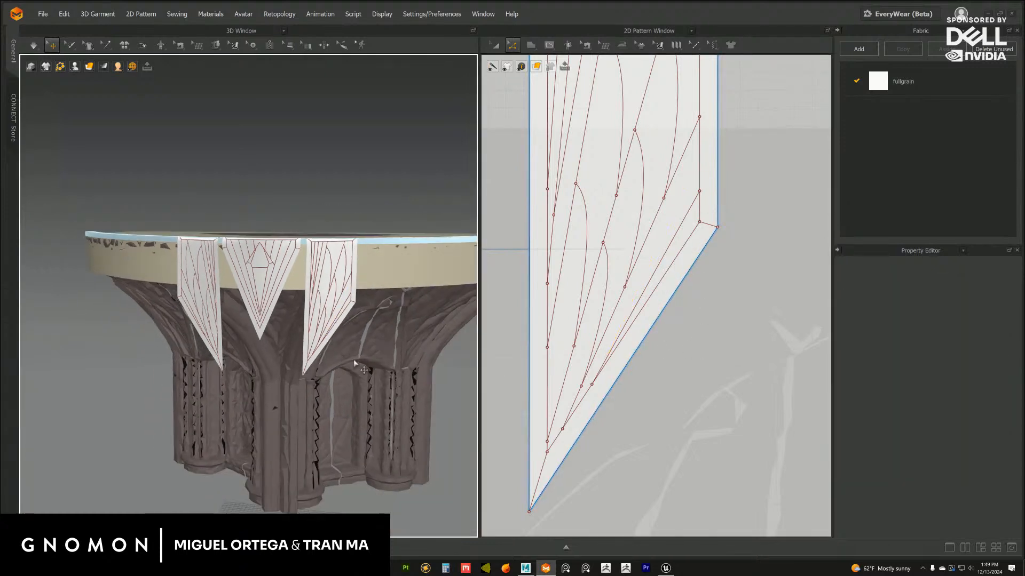
pyautogui.moveTo(699, 192); pyautogui.dragTo(700, 173)
pyautogui.click(751, 189)
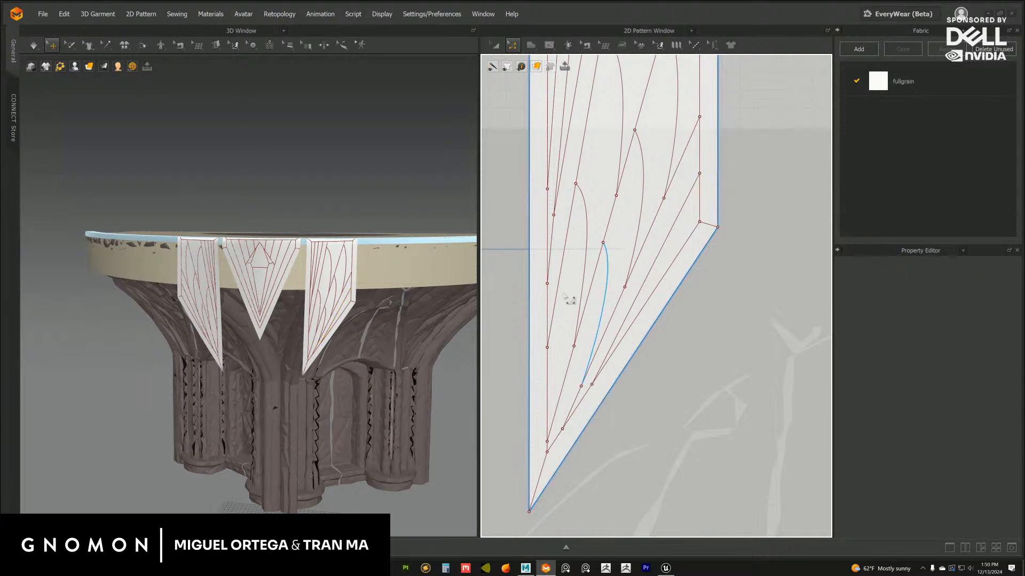
pyautogui.scroll(-2, 360, 394)
pyautogui.click(706, 382)
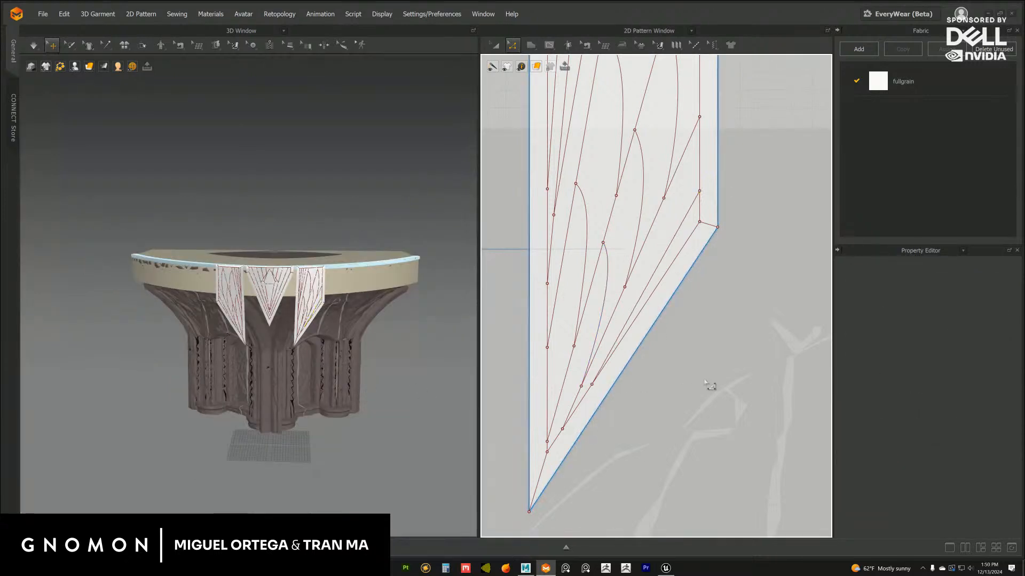
# Examine the line layout of the three hanging flaps against the column capital in 3D from several distances and angles
pyautogui.scroll(6, 363, 399)
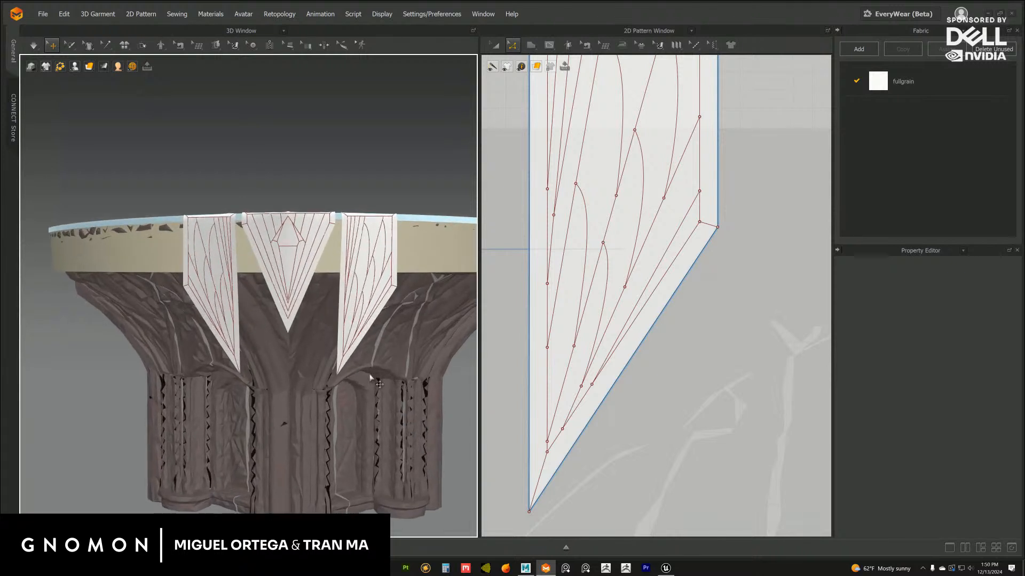
pyautogui.scroll(5, 346, 372)
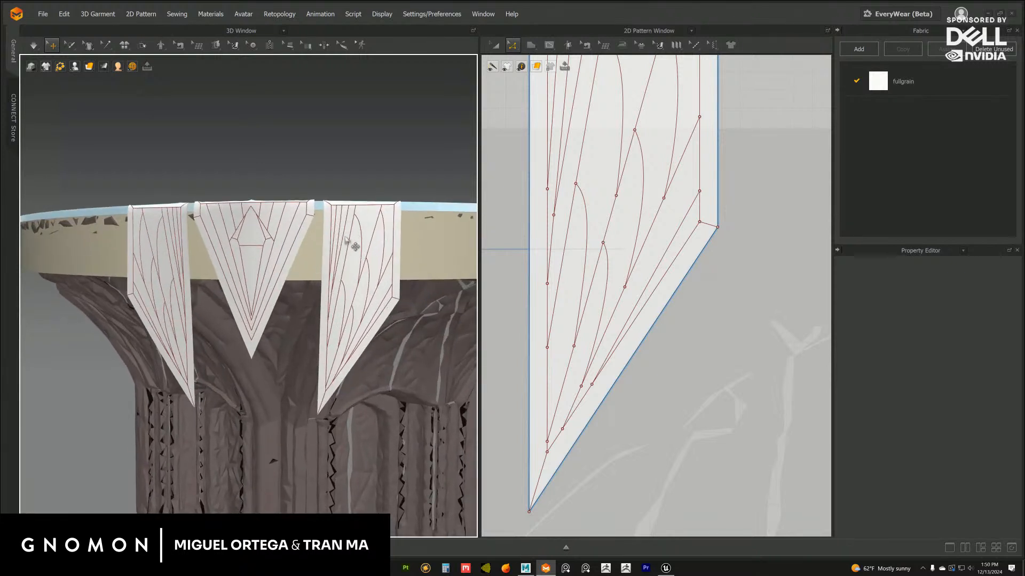
pyautogui.scroll(-2, 355, 247)
pyautogui.keyDown('alt'); pyautogui.moveTo(352, 295); pyautogui.dragTo(366, 290, button='middle'); pyautogui.keyUp('alt')
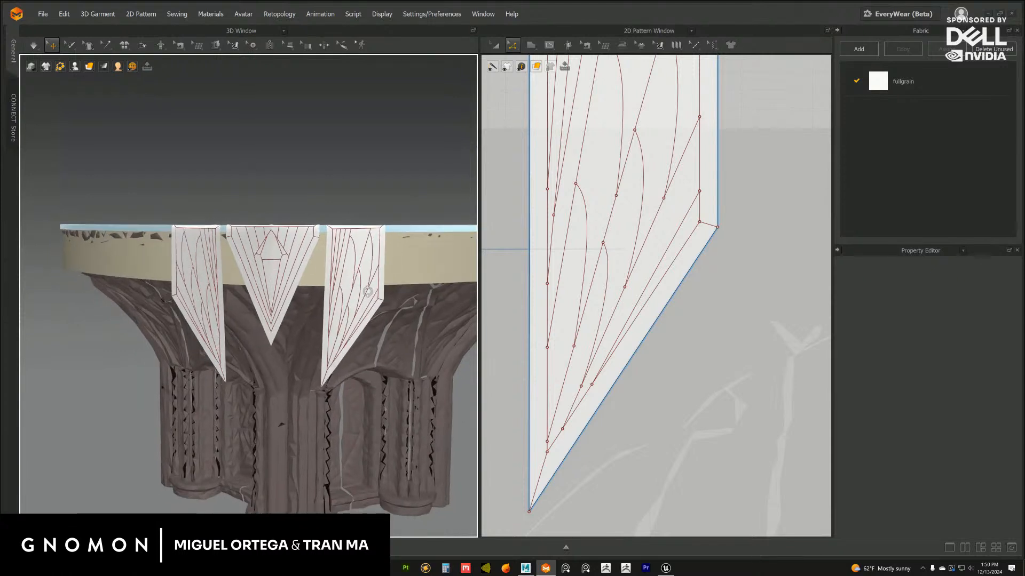
pyautogui.moveTo(368, 291)
pyautogui.keyDown('alt'); pyautogui.mouseDown()
pyautogui.moveTo(359, 293)
pyautogui.moveTo(369, 300)
pyautogui.mouseUp(); pyautogui.keyUp('alt')
pyautogui.keyDown('alt'); pyautogui.moveTo(370, 304); pyautogui.dragTo(379, 324, button='right'); pyautogui.keyUp('alt')
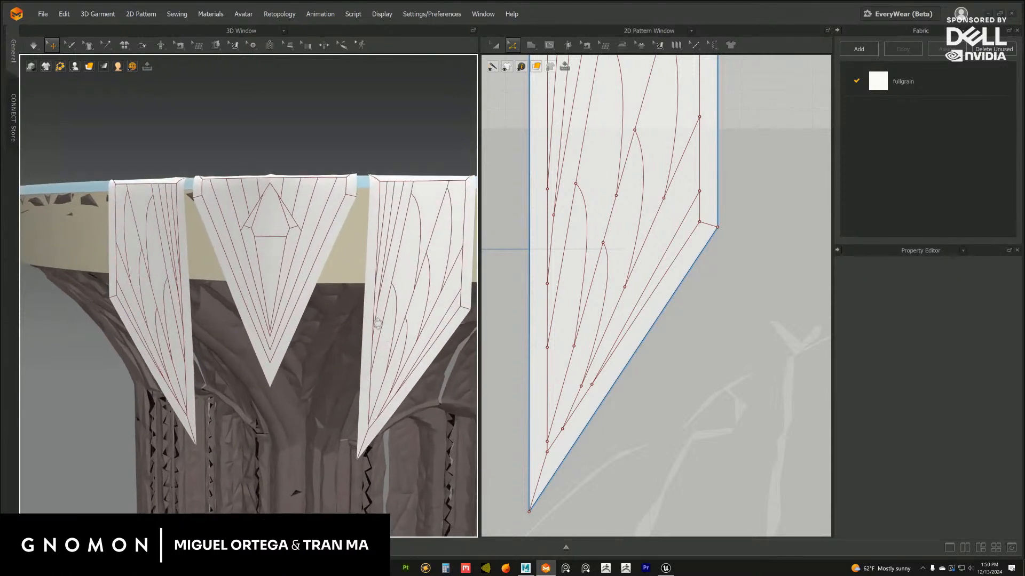
pyautogui.keyDown('alt'); pyautogui.moveTo(380, 333); pyautogui.dragTo(380, 324); pyautogui.keyUp('alt')
pyautogui.keyDown('alt'); pyautogui.moveTo(359, 325); pyautogui.dragTo(347, 322, button='middle'); pyautogui.keyUp('alt')
pyautogui.keyDown('alt'); pyautogui.moveTo(336, 300); pyautogui.dragTo(305, 272); pyautogui.keyUp('alt')
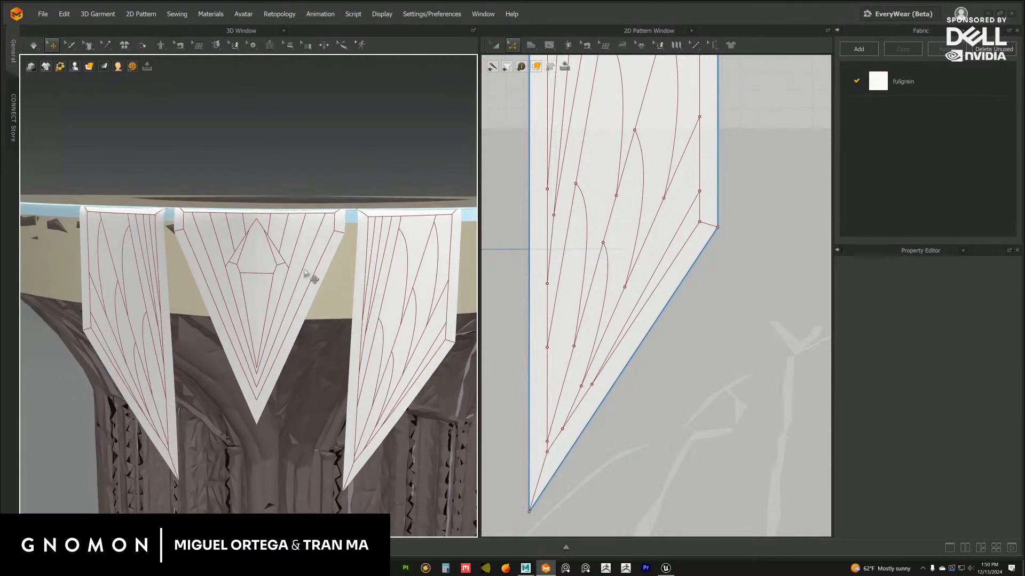
# Save the project with the updated side flap line pattern
pyautogui.scroll(-5, 619, 264)
pyautogui.scroll(8, 601, 268)
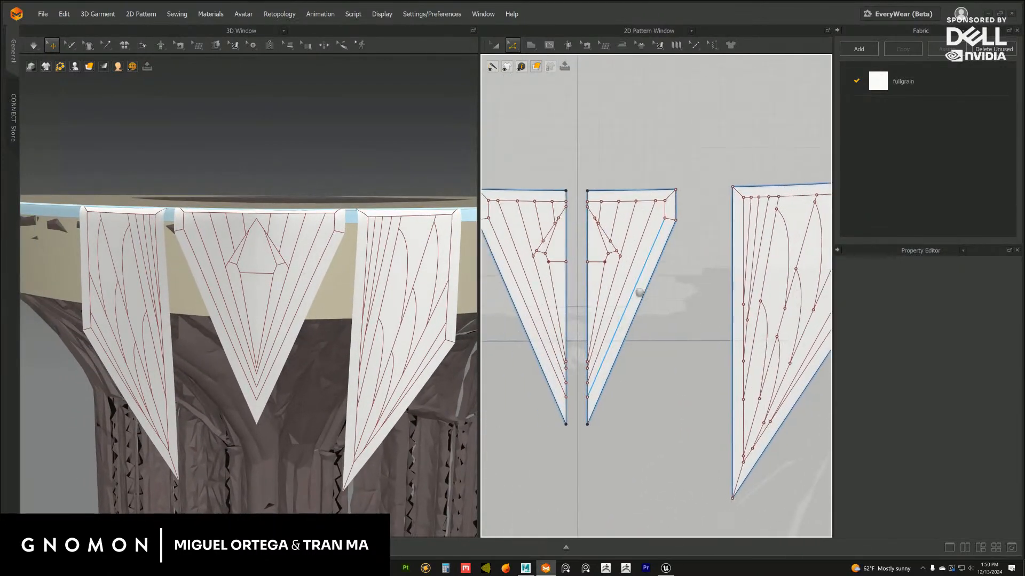
pyautogui.click(44, 15)
pyautogui.click(57, 72)
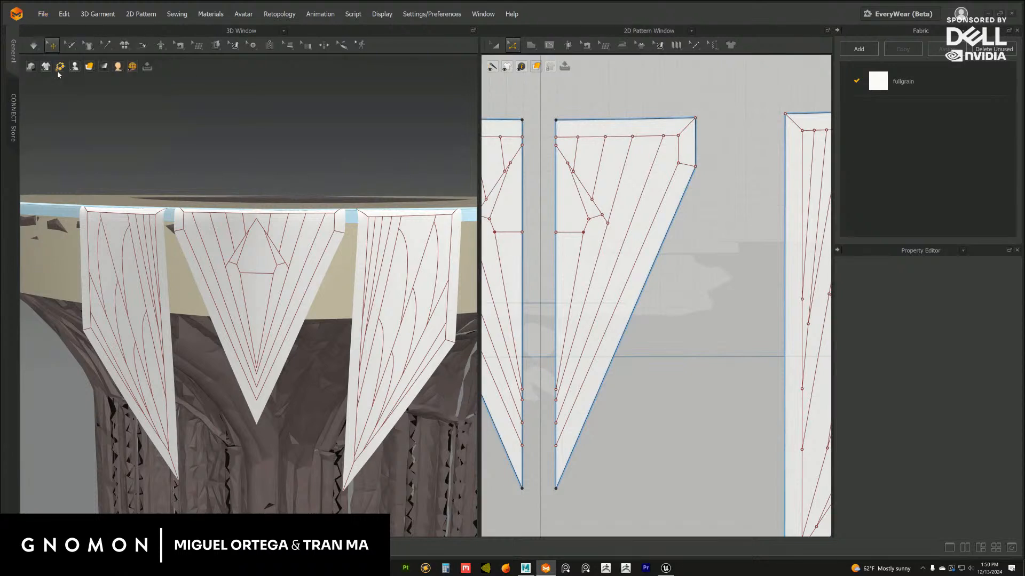
pyautogui.click(546, 46)
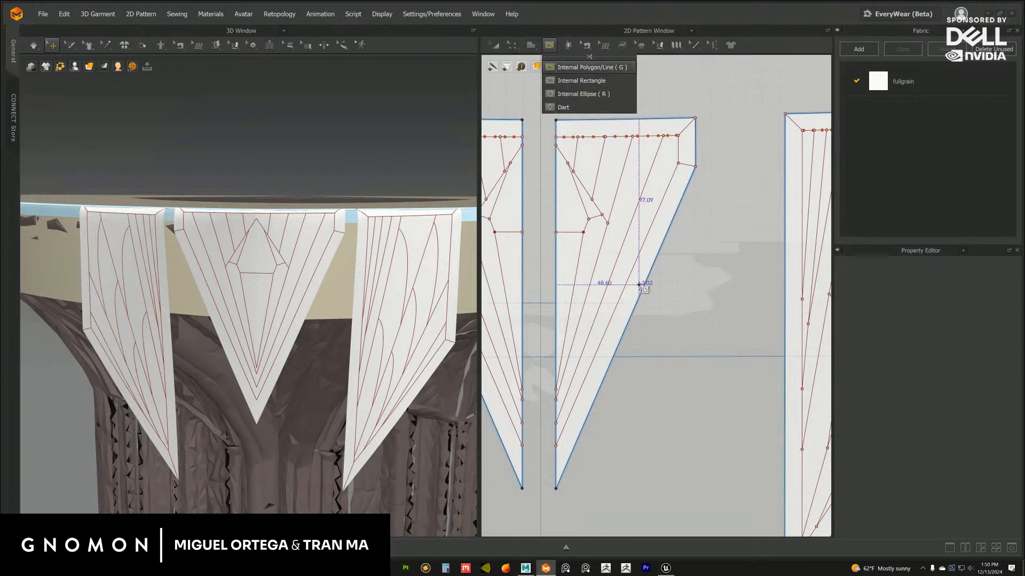
pyautogui.click(573, 68)
pyautogui.scroll(3, 653, 302)
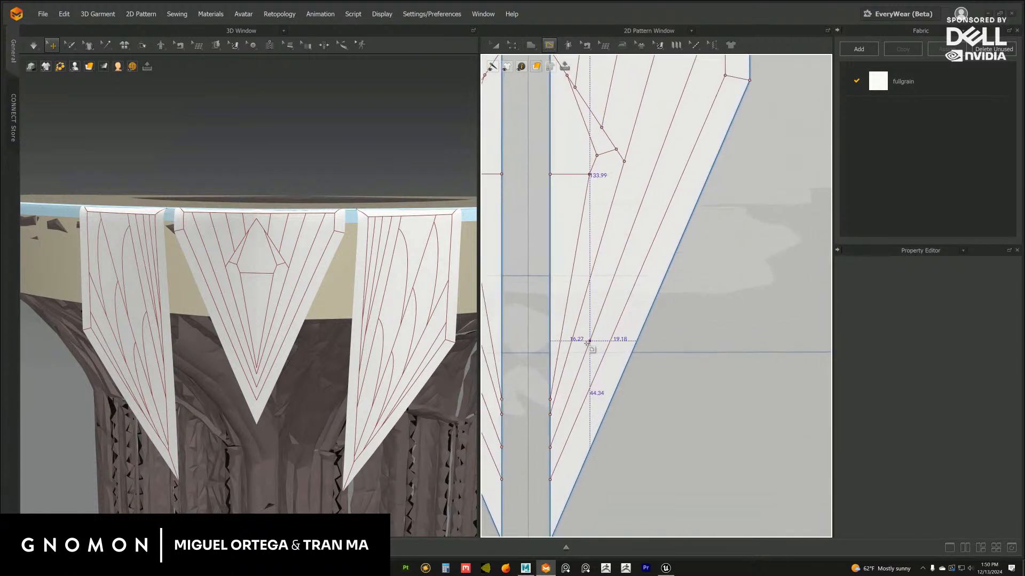
pyautogui.click(584, 356)
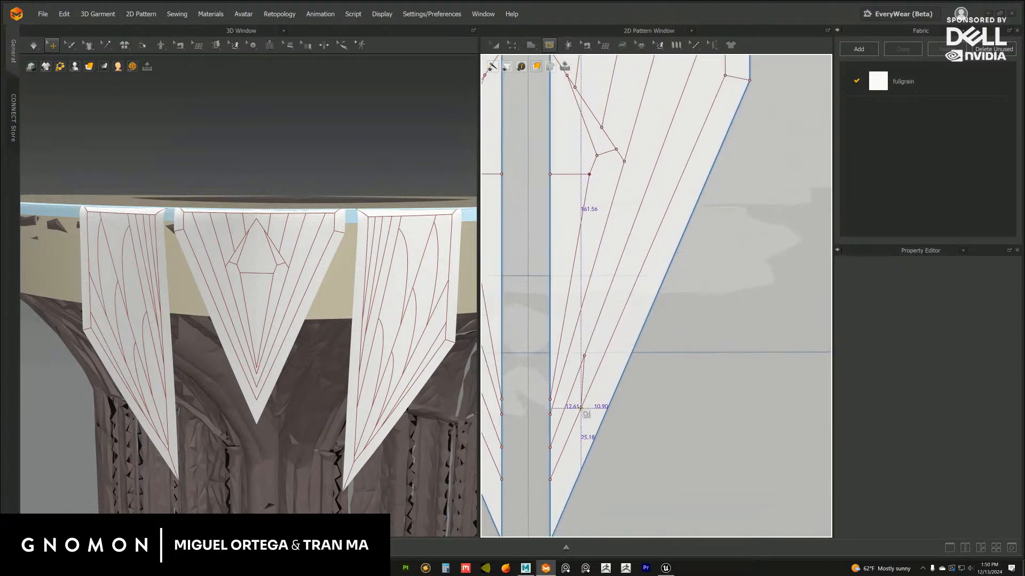
pyautogui.doubleClick(581, 408)
pyautogui.click(622, 251)
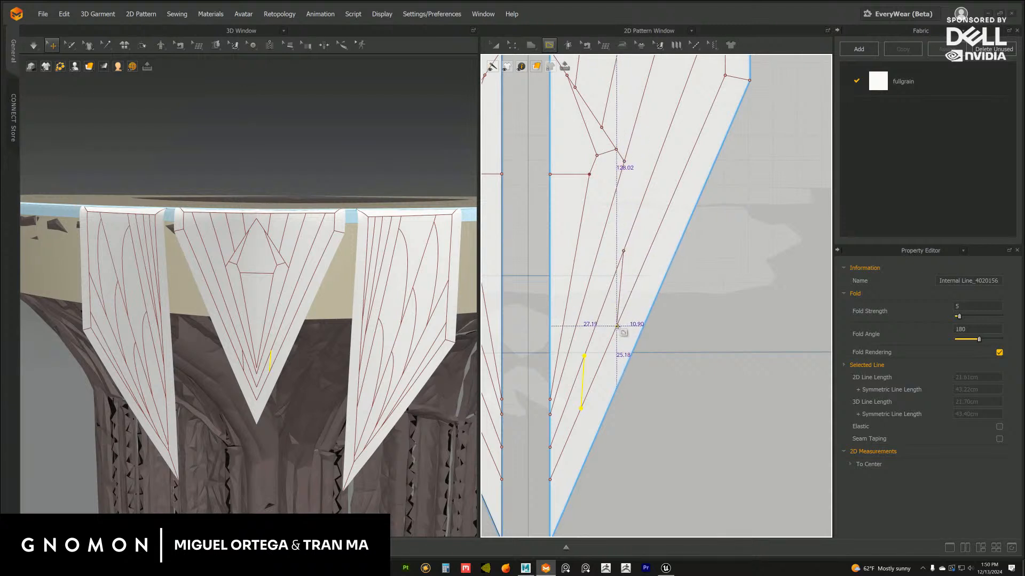
pyautogui.doubleClick(617, 326)
pyautogui.moveTo(678, 233); pyautogui.dragTo(648, 264, button='middle')
pyautogui.hotkey('ctrl', 'z')
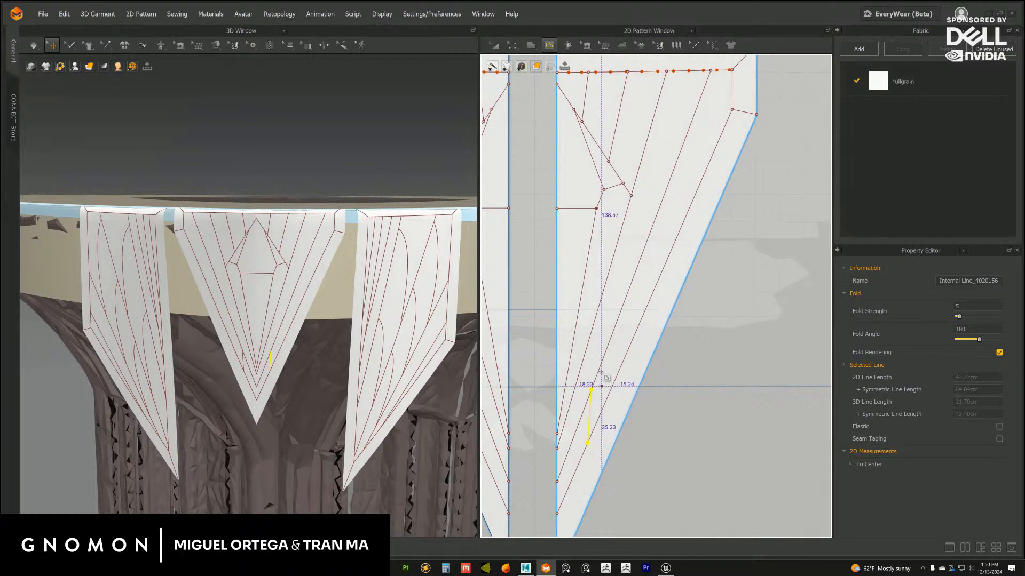
pyautogui.hotkey('ctrl', 'z')
# Draw three short straight internal lines bridging the outermost fan line and the slanted inset border on the central flap's right half
pyautogui.click(603, 359)
pyautogui.doubleClick(594, 428)
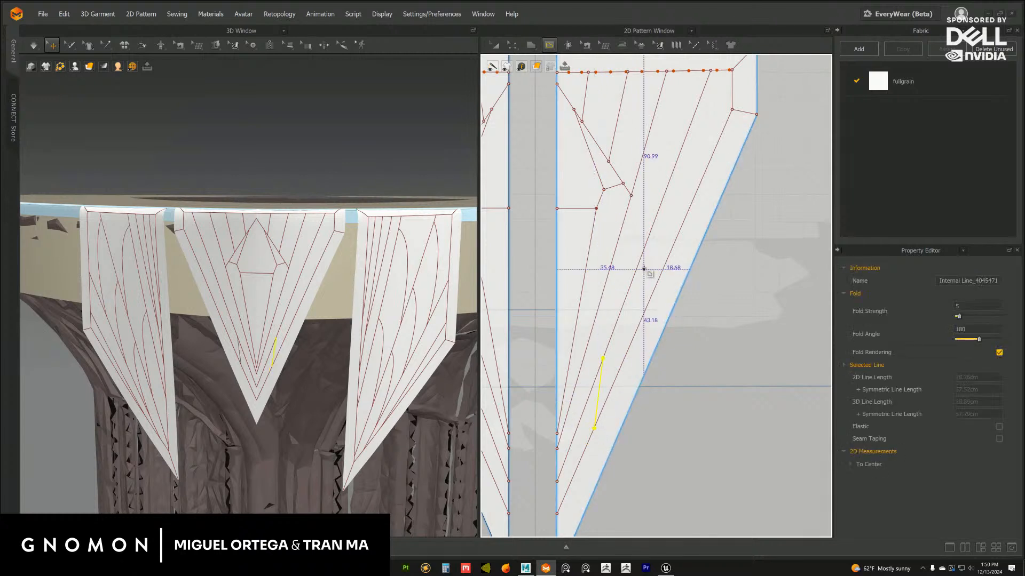
pyautogui.click(645, 248)
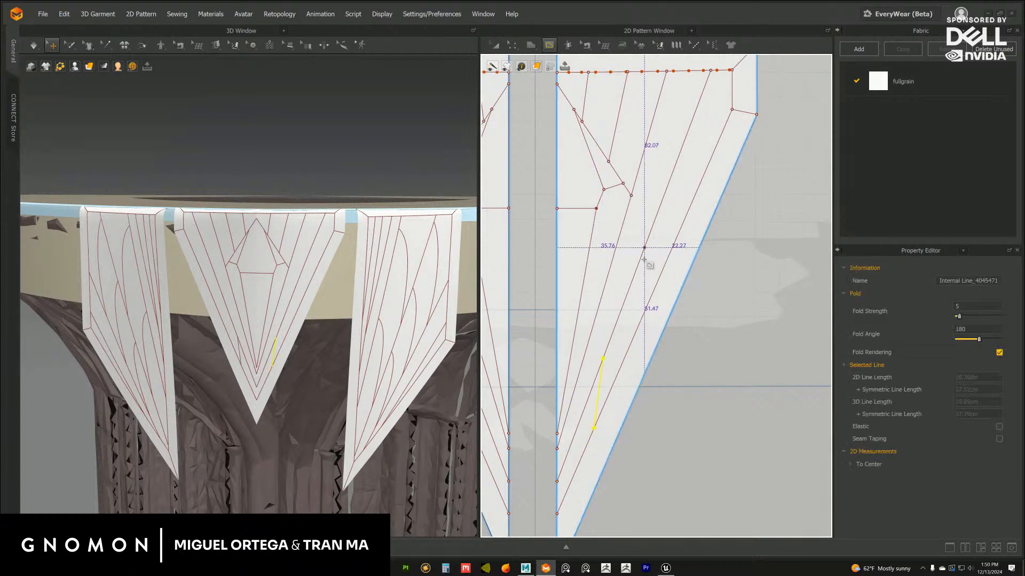
pyautogui.doubleClick(640, 321)
pyautogui.click(689, 127)
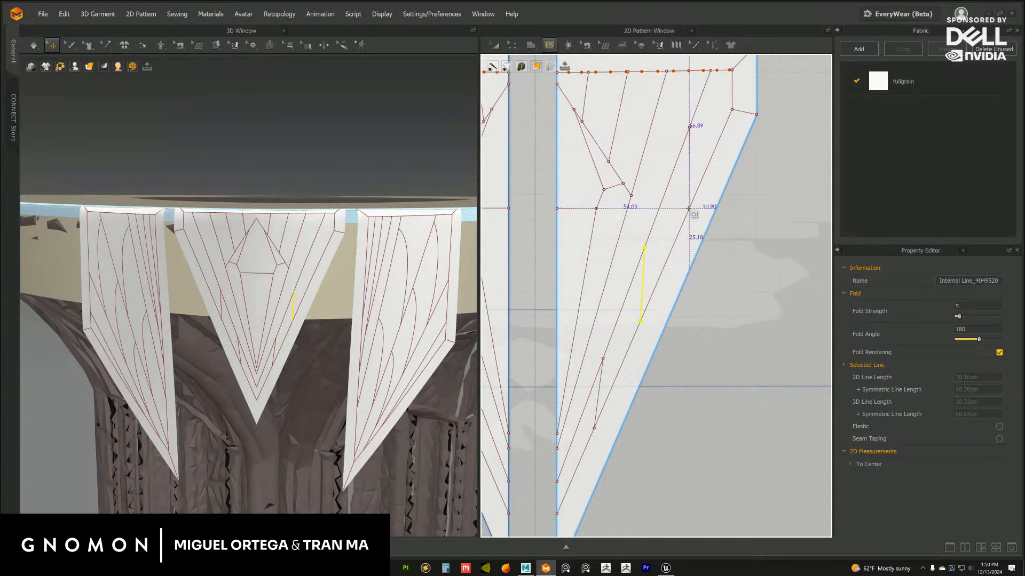
pyautogui.doubleClick(689, 209)
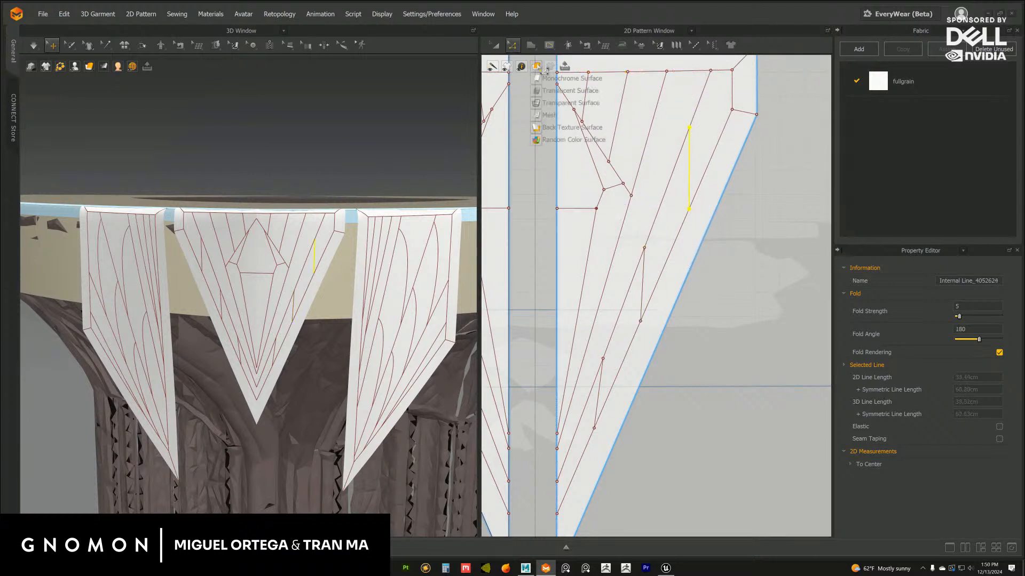
# Bend the uppermost of the three short bridging lines outward into a leaf-like curve
pyautogui.click(512, 48)
pyautogui.click(740, 193)
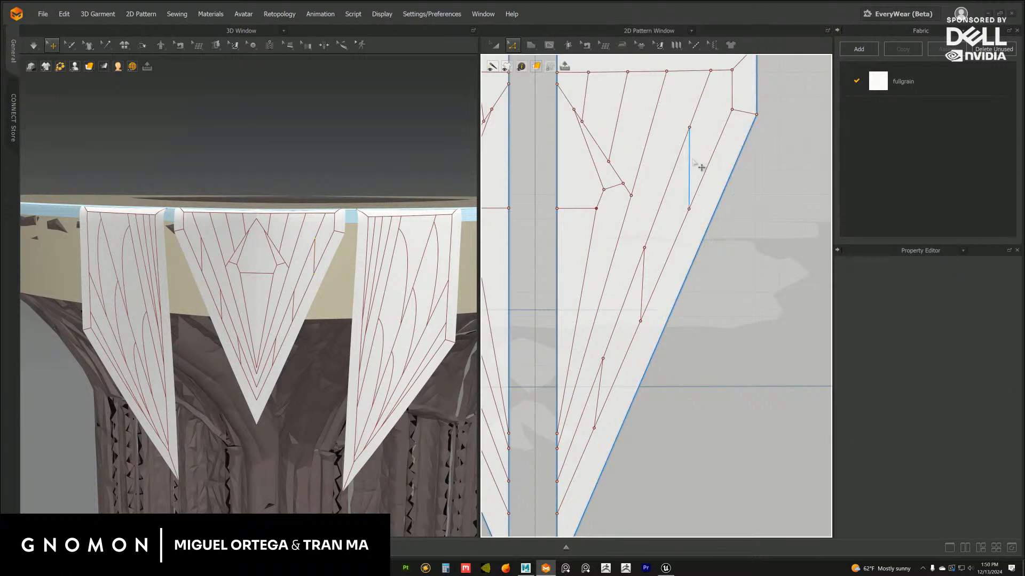
pyautogui.moveTo(689, 158); pyautogui.dragTo(699, 159)
pyautogui.click(680, 258)
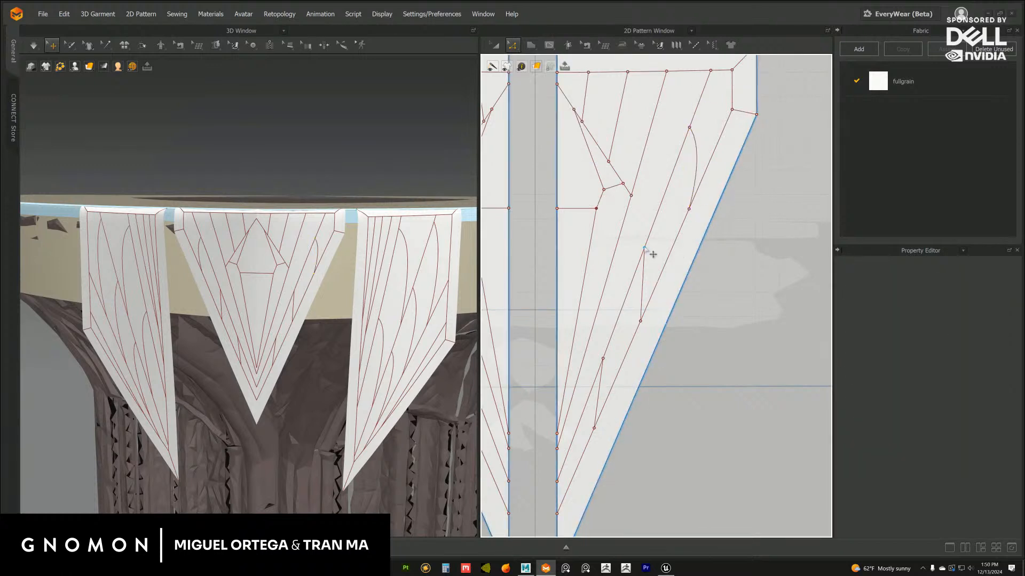
# Raise the upper end of the middle bridging line along the outermost fan line and bend the line into an outward curve
pyautogui.moveTo(653, 255); pyautogui.dragTo(663, 229)
pyautogui.moveTo(648, 263); pyautogui.dragTo(657, 258)
pyautogui.click(720, 249)
pyautogui.click(664, 254)
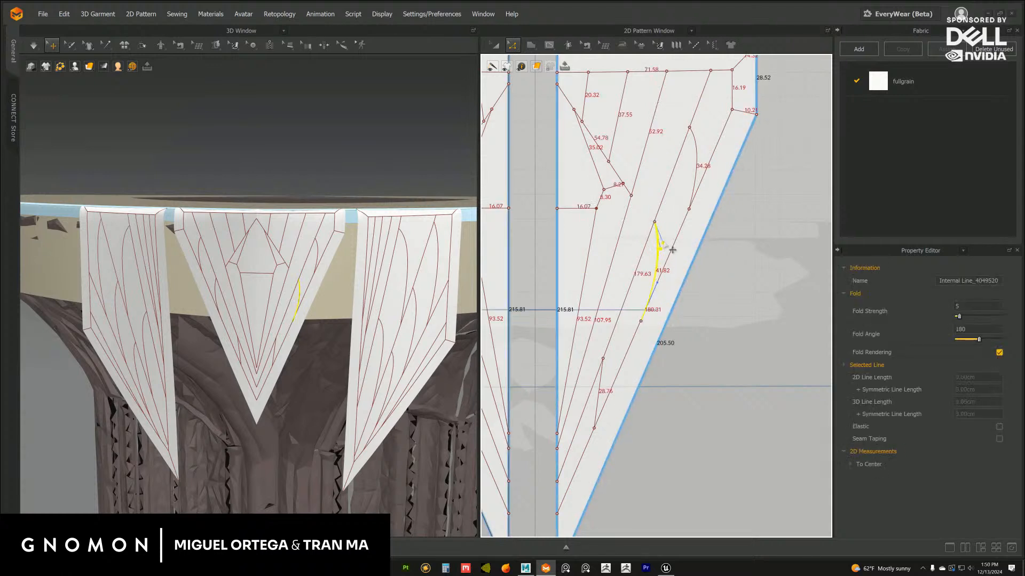
pyautogui.click(713, 253)
# Raise the upper end of the lowest bridging line along the outermost fan line and bend the line into an outward curve
pyautogui.moveTo(654, 331); pyautogui.dragTo(659, 274, button='middle')
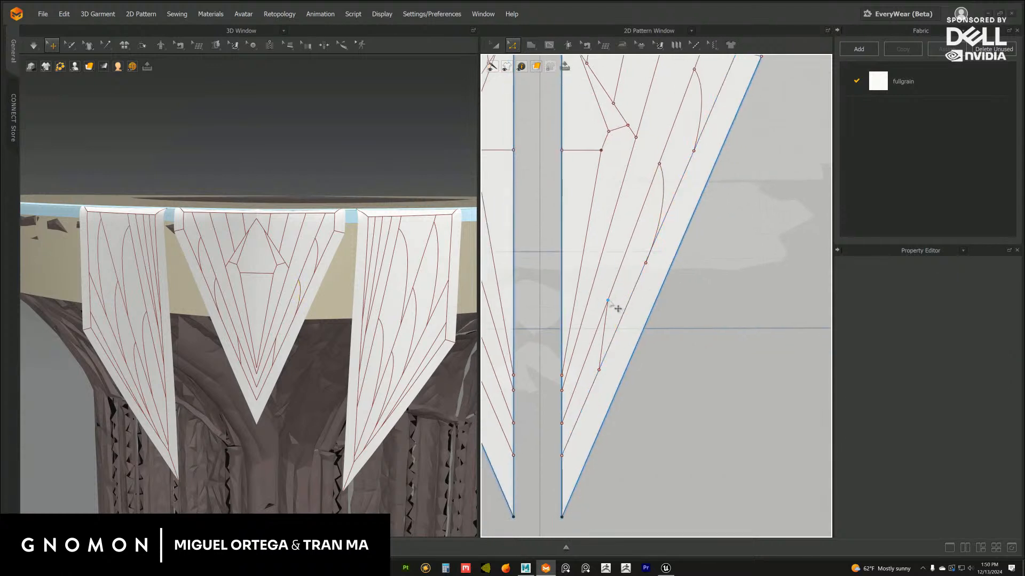
pyautogui.click(608, 302)
pyautogui.moveTo(618, 285); pyautogui.dragTo(616, 284)
pyautogui.moveTo(608, 323); pyautogui.dragTo(620, 300)
pyautogui.click(673, 320)
pyautogui.click(620, 312)
pyautogui.click(673, 290)
# Lengthen the uppermost outer leaf curve by moving its upper end up the fan line, and smooth its bend
pyautogui.moveTo(702, 235); pyautogui.dragTo(662, 332, button='middle')
pyautogui.scroll(-4, 661, 330)
pyautogui.scroll(2, 652, 275)
pyautogui.click(669, 172)
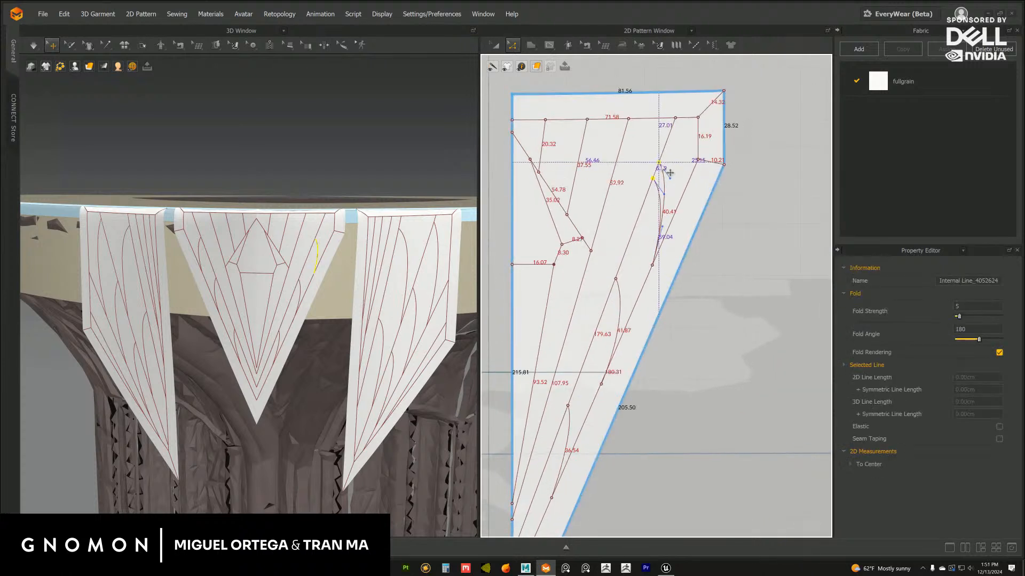
pyautogui.moveTo(670, 178); pyautogui.dragTo(675, 182)
pyautogui.click(737, 218)
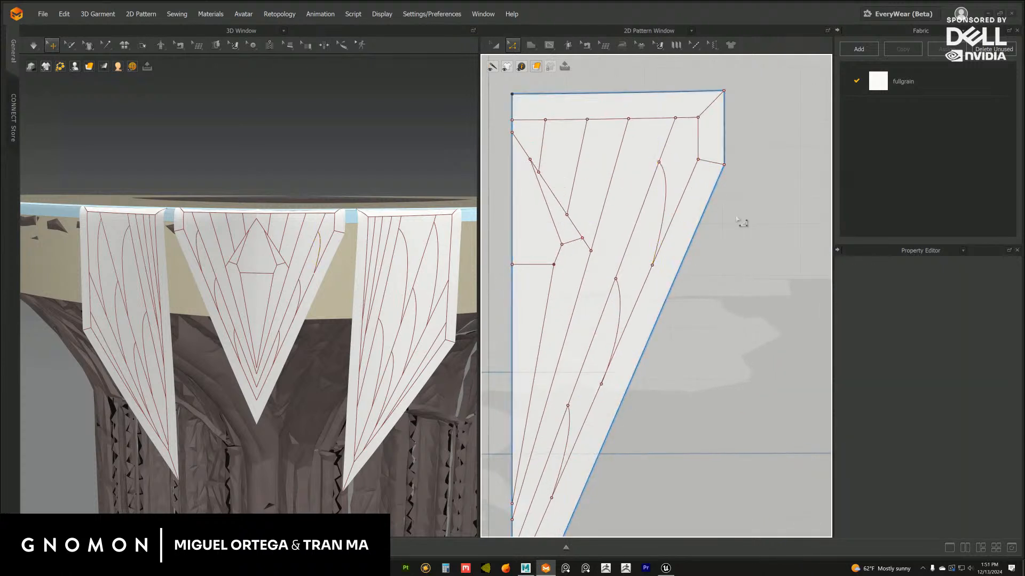
# Draw three more straight internal lines at staggered heights between the two outermost fan lines of the central flap's right half
pyautogui.scroll(-6, 354, 312)
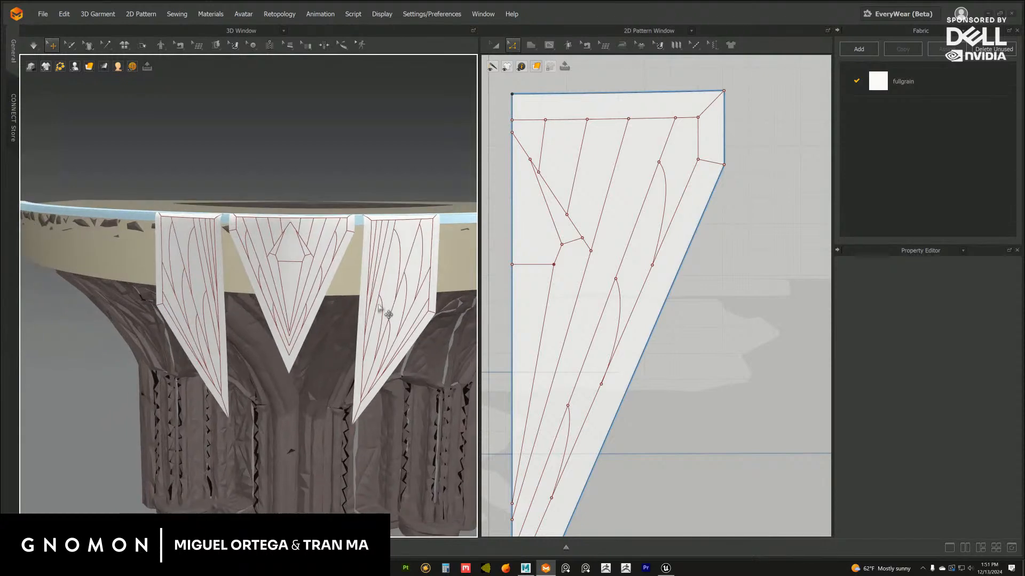
pyautogui.moveTo(374, 307); pyautogui.dragTo(364, 315, button='right')
pyautogui.scroll(5, 364, 315)
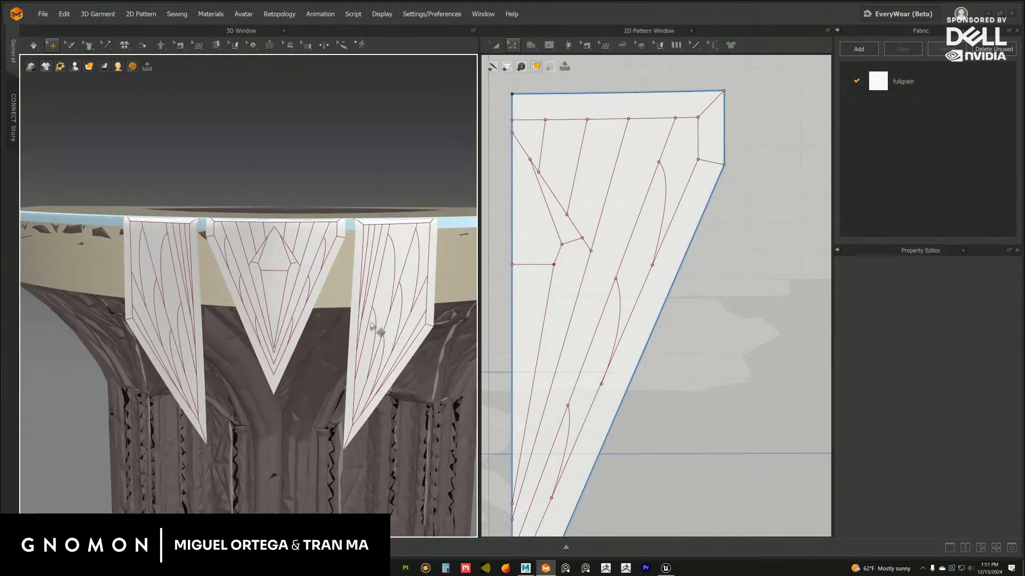
pyautogui.moveTo(634, 227); pyautogui.dragTo(625, 272, button='middle')
pyautogui.click(513, 46)
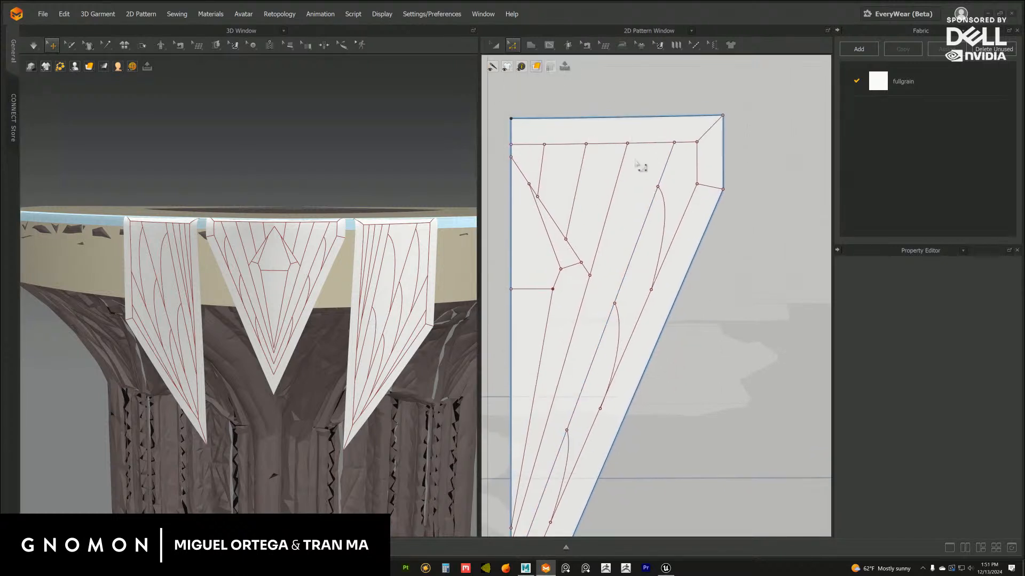
pyautogui.click(549, 45)
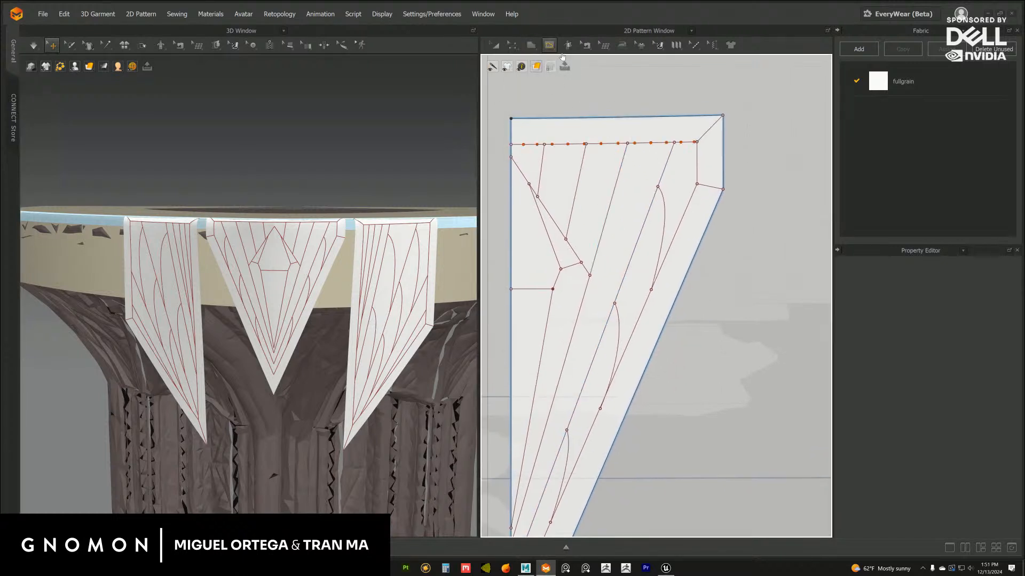
pyautogui.click(625, 153)
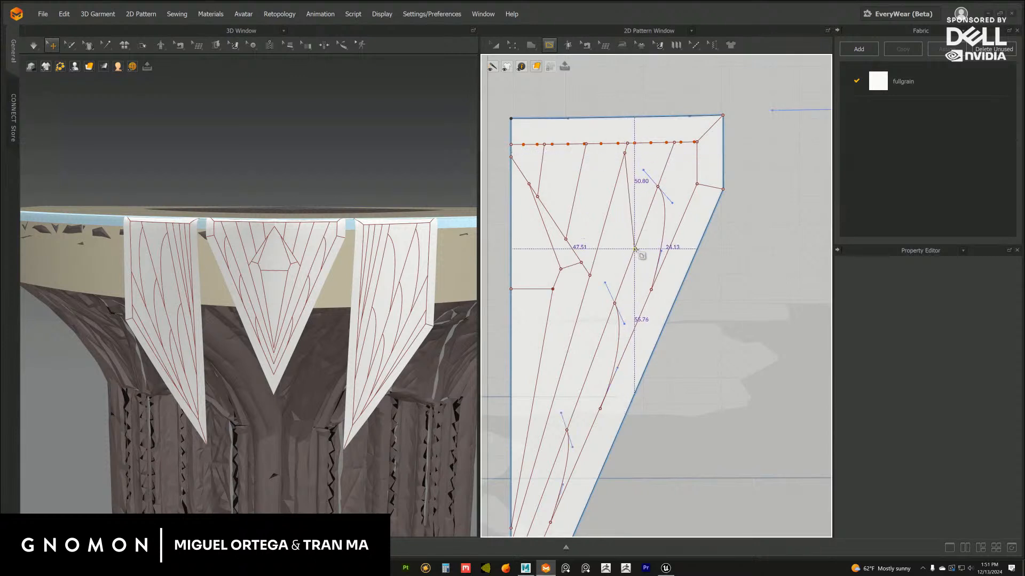
pyautogui.doubleClick(634, 249)
pyautogui.moveTo(578, 338); pyautogui.dragTo(599, 271, button='middle')
pyautogui.click(602, 243)
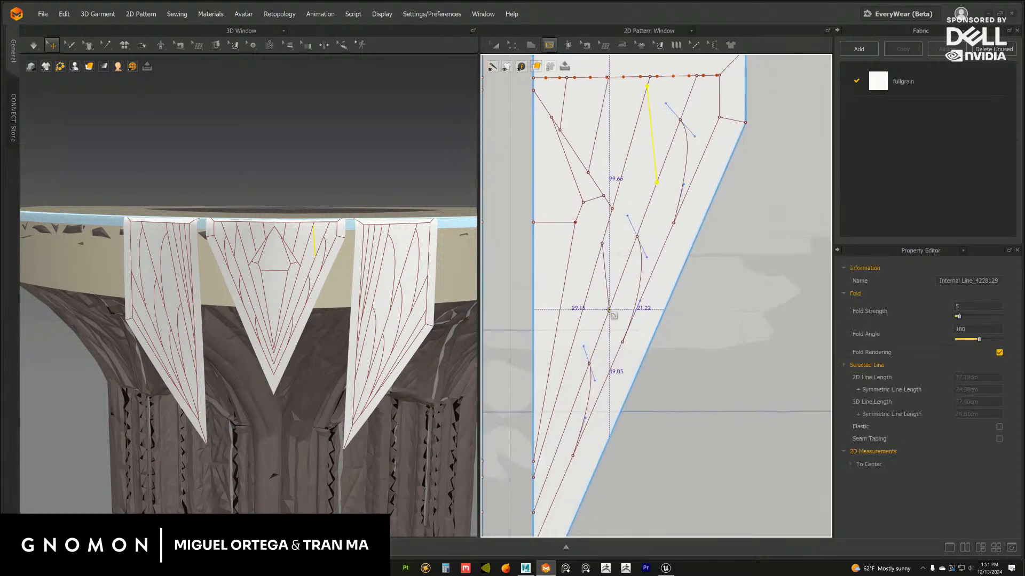
pyautogui.doubleClick(607, 311)
pyautogui.moveTo(607, 311); pyautogui.dragTo(590, 264, button='middle')
pyautogui.doubleClick(594, 347)
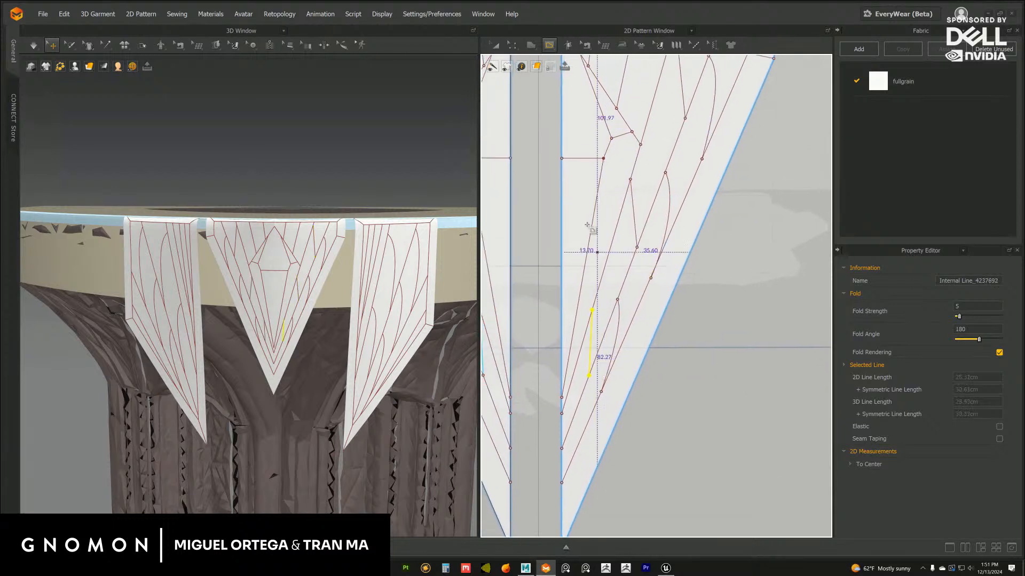
# Raise the upper end of the lowest inner bridging line along its fan line and bend the line into an outward curve
pyautogui.click(511, 48)
pyautogui.click(742, 299)
pyautogui.moveTo(656, 305); pyautogui.dragTo(677, 263, button='middle')
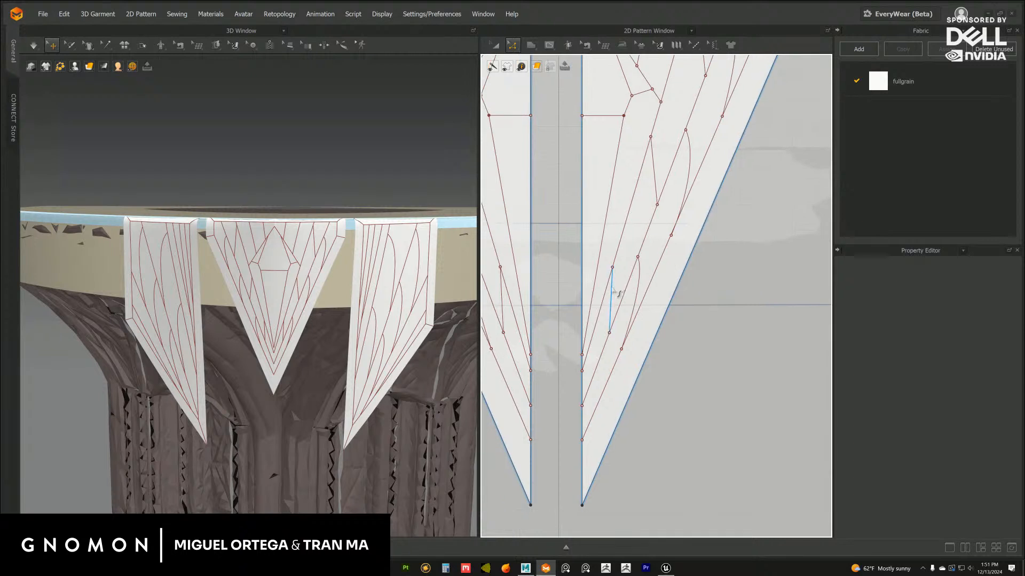
pyautogui.moveTo(612, 289); pyautogui.dragTo(635, 237)
pyautogui.click(689, 290)
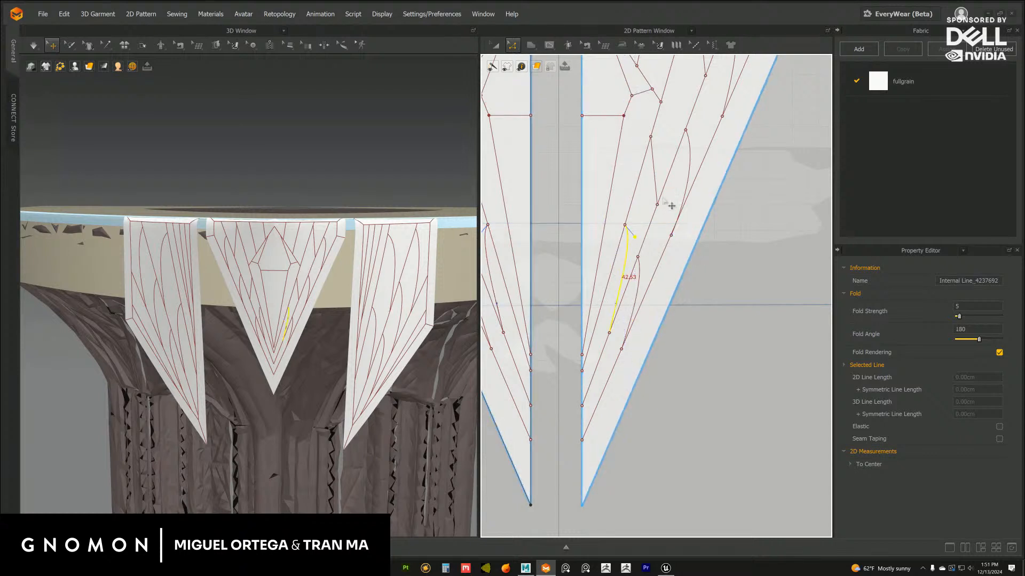
# Raise the upper end of the middle inner bridging line along its fan line and bend the line into an outward curve
pyautogui.moveTo(662, 199); pyautogui.dragTo(626, 282, button='middle')
pyautogui.moveTo(615, 220); pyautogui.dragTo(643, 176)
pyautogui.moveTo(634, 157); pyautogui.dragTo(643, 179)
pyautogui.press('c')
# Bend the uppermost inner bridging line into an outward curve and fine-tune both its end points on the fan lines
pyautogui.moveTo(672, 167); pyautogui.dragTo(634, 320, button='middle')
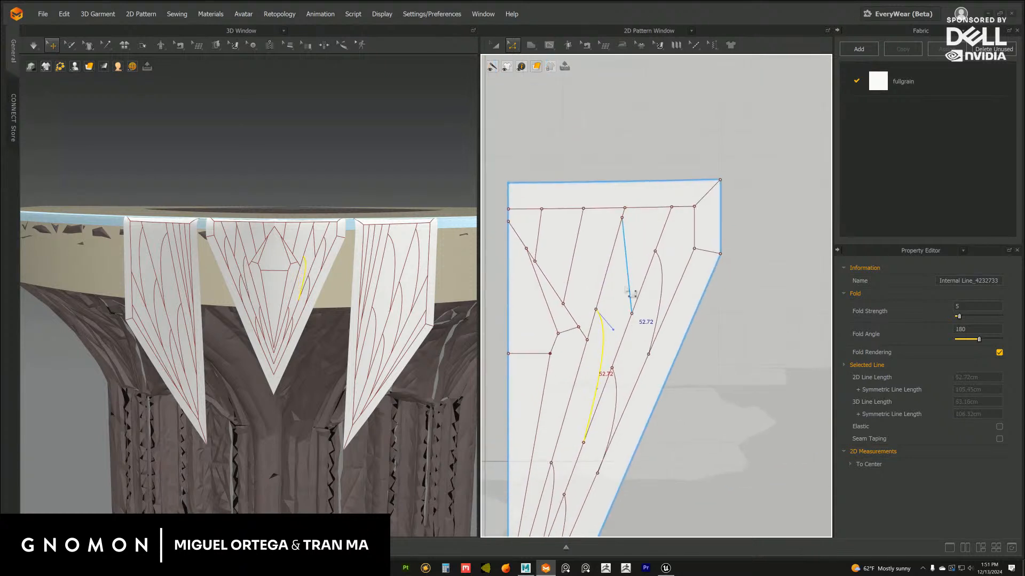
pyautogui.moveTo(622, 219); pyautogui.dragTo(622, 213)
pyautogui.moveTo(655, 252); pyautogui.dragTo(637, 239)
pyautogui.press('c')
pyautogui.moveTo(632, 313); pyautogui.dragTo(629, 318)
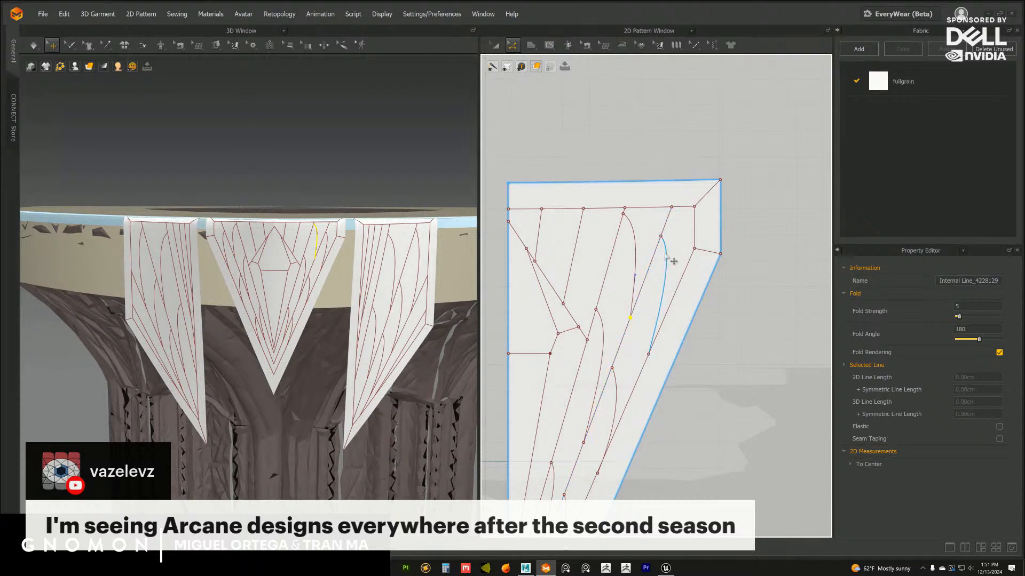
# Move the uppermost outer leaf curve's upper end higher on its fan line, and slightly soften the uppermost inner curve's upper bend
pyautogui.click(665, 256)
pyautogui.moveTo(661, 237); pyautogui.dragTo(681, 245)
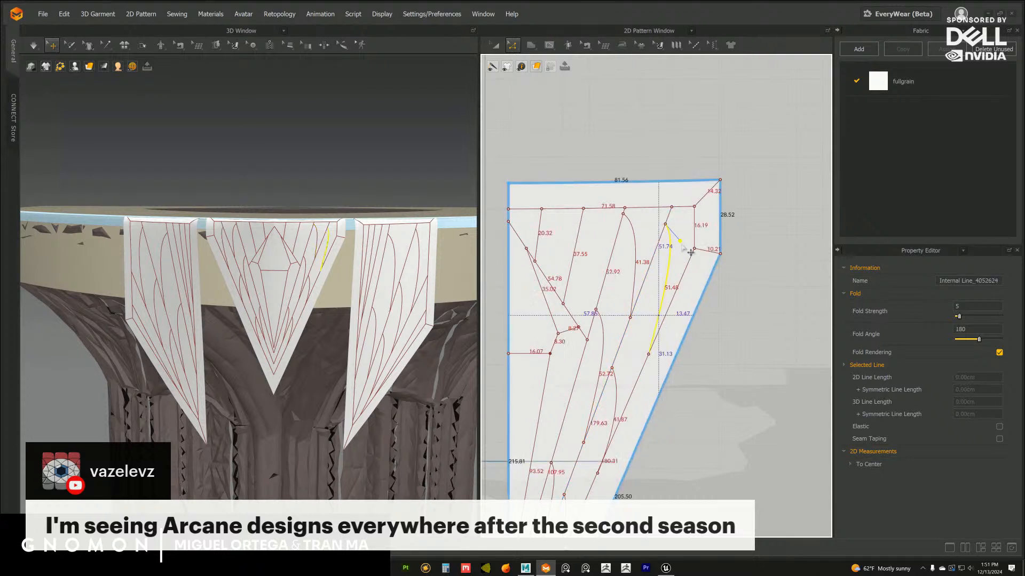
pyautogui.click(635, 235)
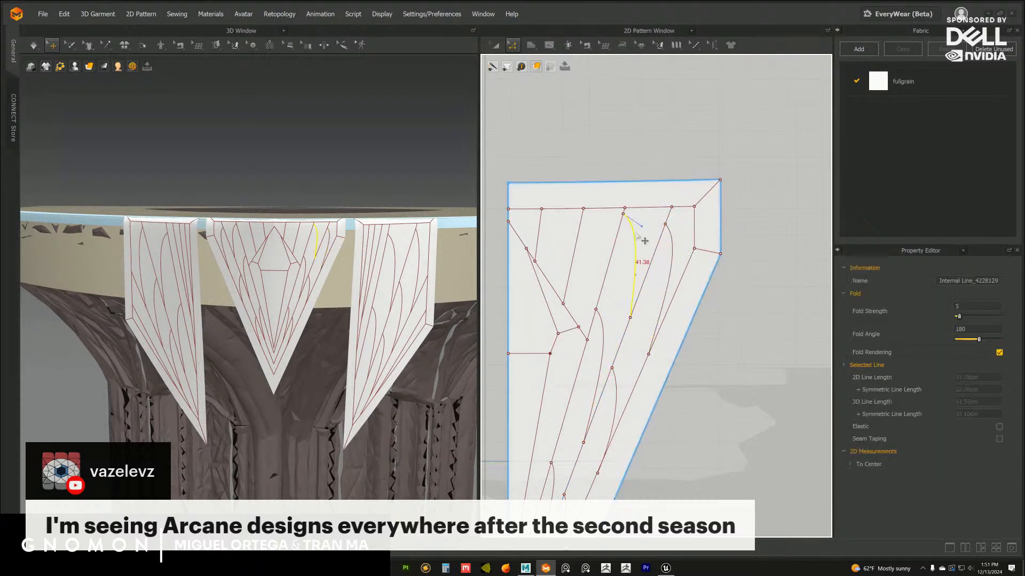
pyautogui.click(642, 226)
pyautogui.moveTo(642, 226); pyautogui.dragTo(639, 223)
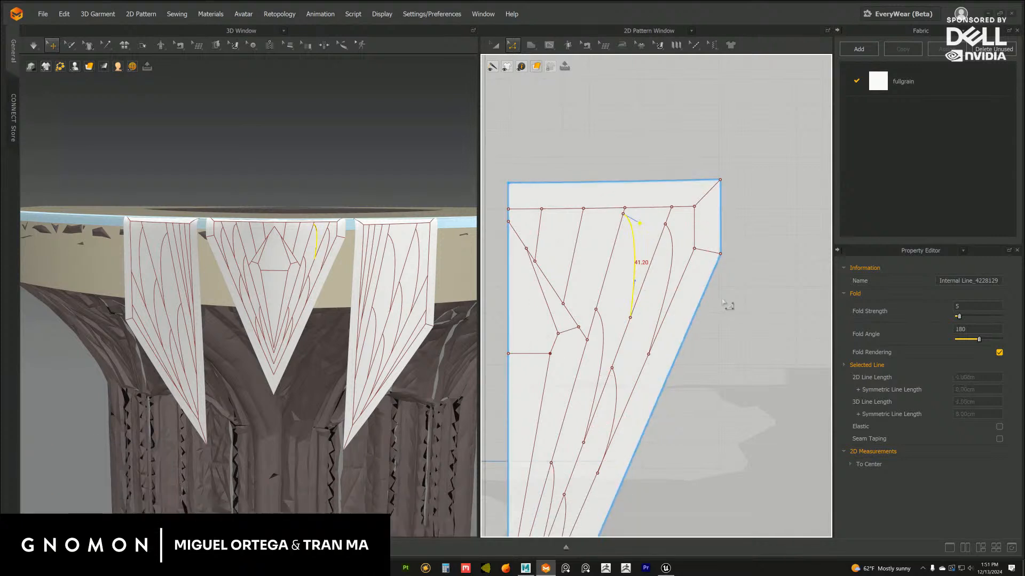
pyautogui.click(723, 302)
# Move the middle outer leaf curve's upper end higher on the outermost fan line and adjust its bend
pyautogui.moveTo(622, 326); pyautogui.dragTo(631, 247, button='middle')
pyautogui.click(623, 289)
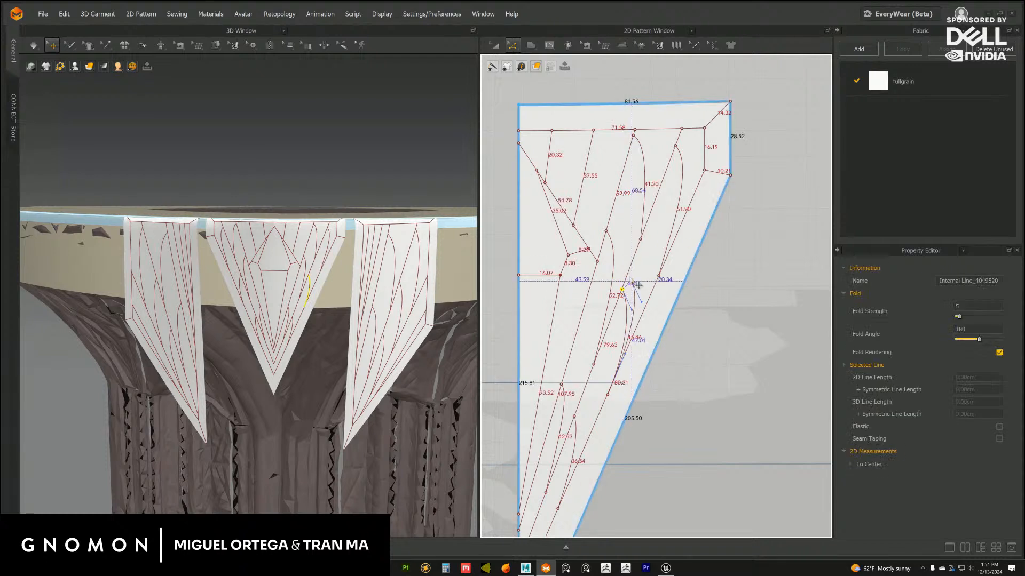
pyautogui.moveTo(627, 274)
pyautogui.mouseDown()
pyautogui.moveTo(631, 264)
pyautogui.moveTo(641, 288)
pyautogui.mouseUp()
pyautogui.click(678, 321)
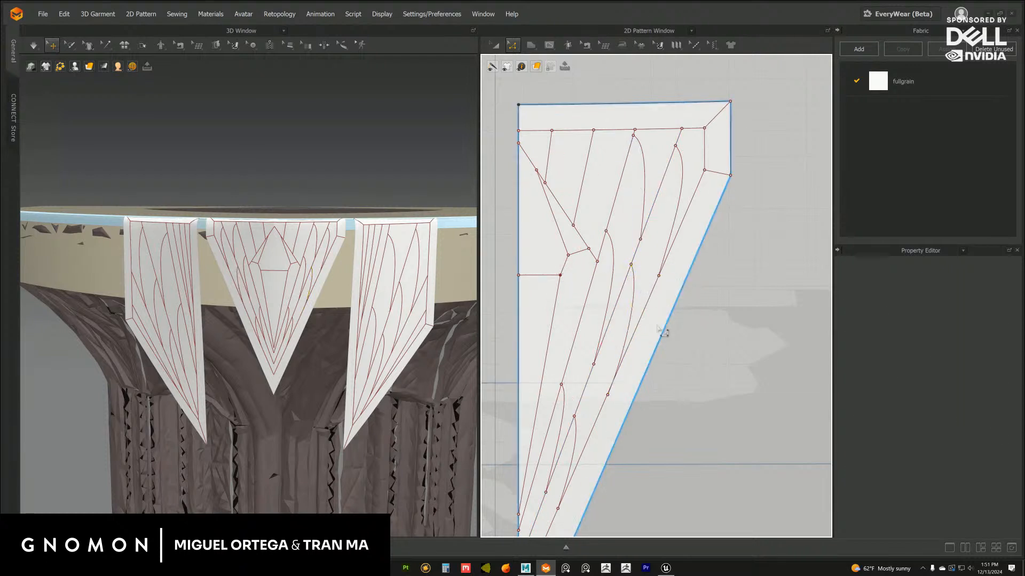
# Refine the upper bend of the uppermost inner leaf curve on the central flap after checking all three flaps in 3D
pyautogui.moveTo(594, 384); pyautogui.dragTo(640, 300, button='middle')
pyautogui.scroll(-3, 646, 300)
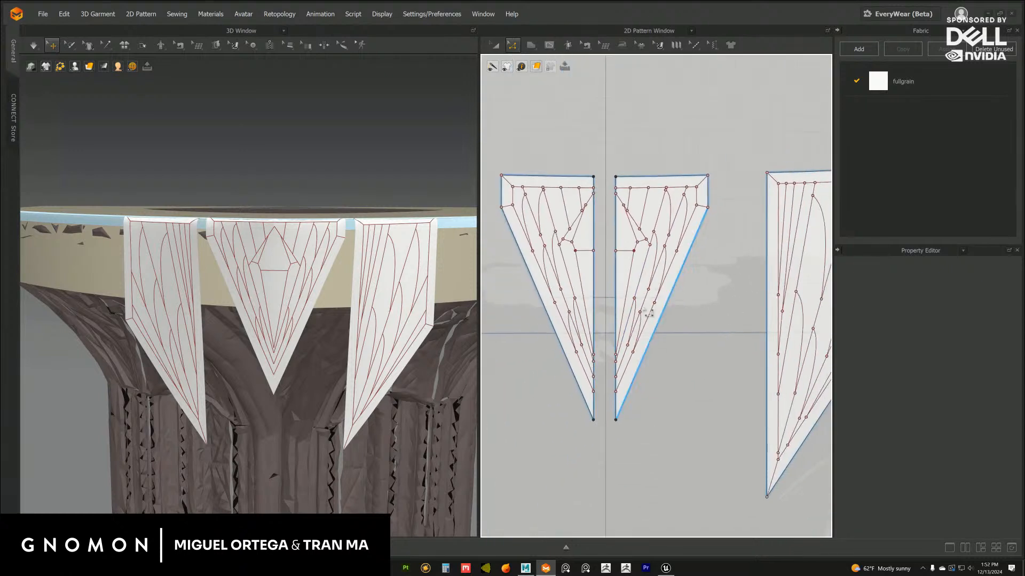
pyautogui.scroll(-5, 367, 379)
pyautogui.moveTo(361, 357); pyautogui.dragTo(355, 350, button='right')
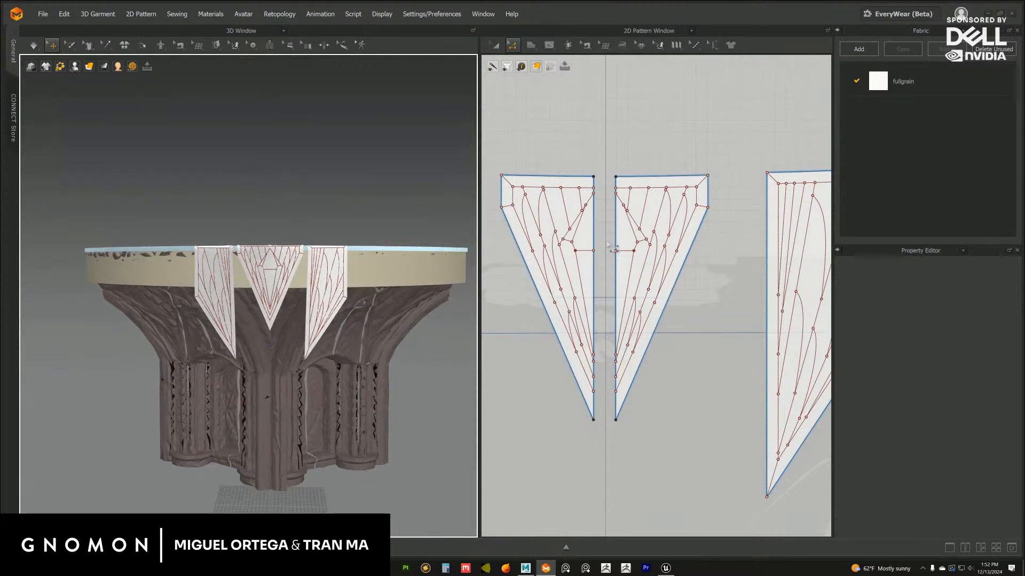
pyautogui.scroll(8, 649, 306)
pyautogui.moveTo(616, 257); pyautogui.dragTo(637, 264, button='middle')
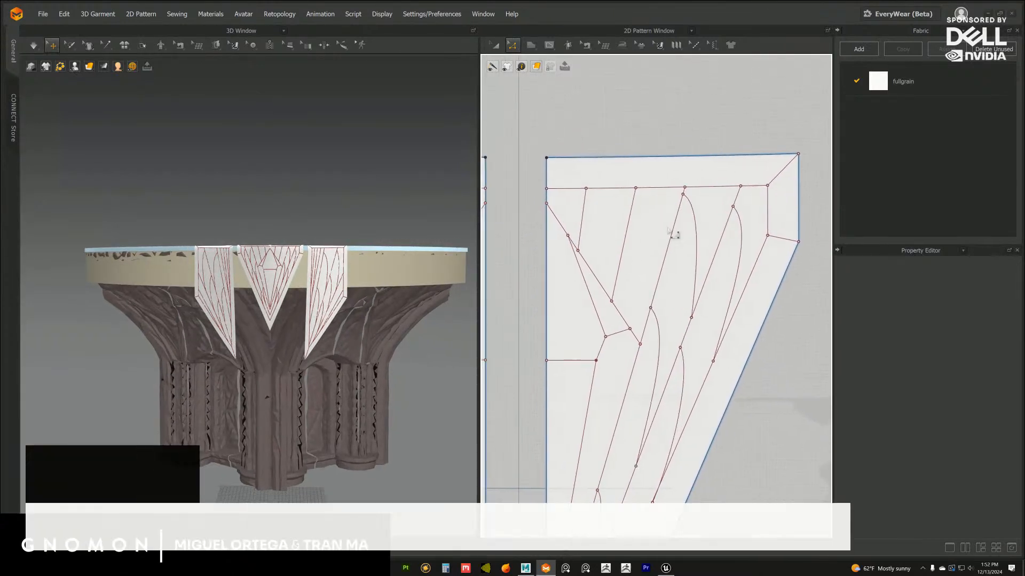
pyautogui.click(695, 220)
pyautogui.click(704, 207)
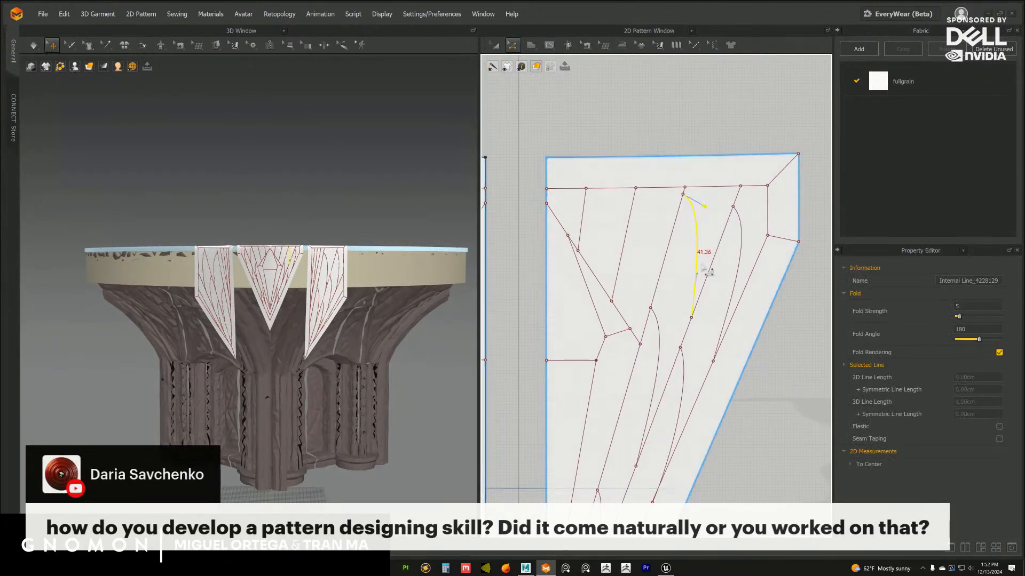
# Draw two straight internal lines bridging the first to second and second to third fan lines in the central flap's upper part
pyautogui.click(635, 126)
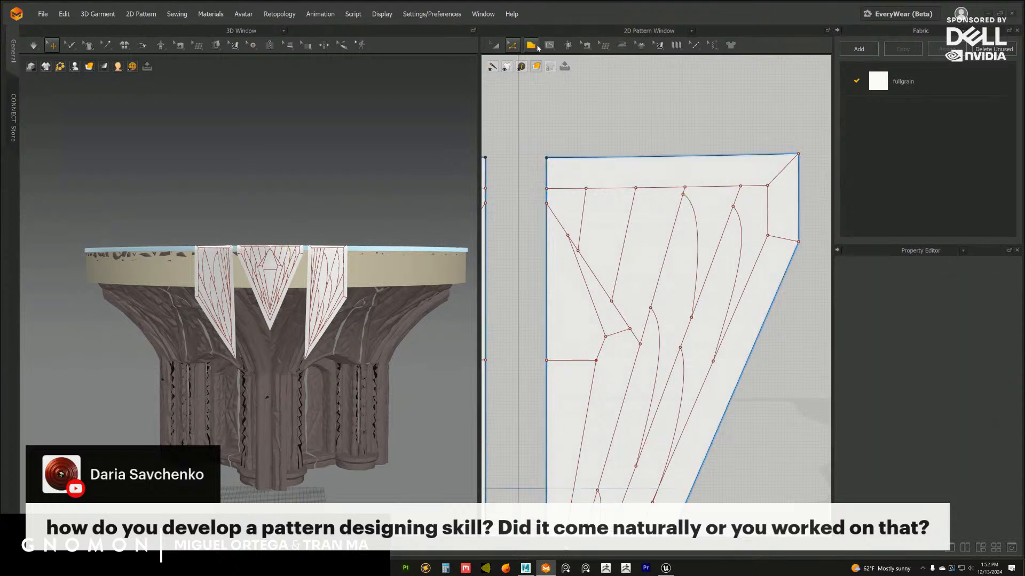
pyautogui.press('g')
pyautogui.click(634, 195)
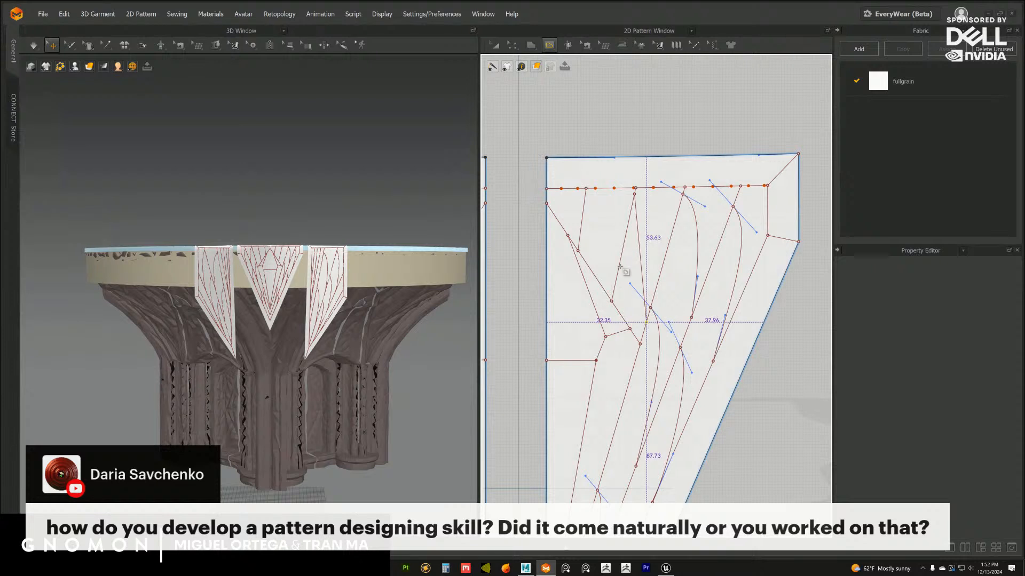
pyautogui.doubleClick(646, 323)
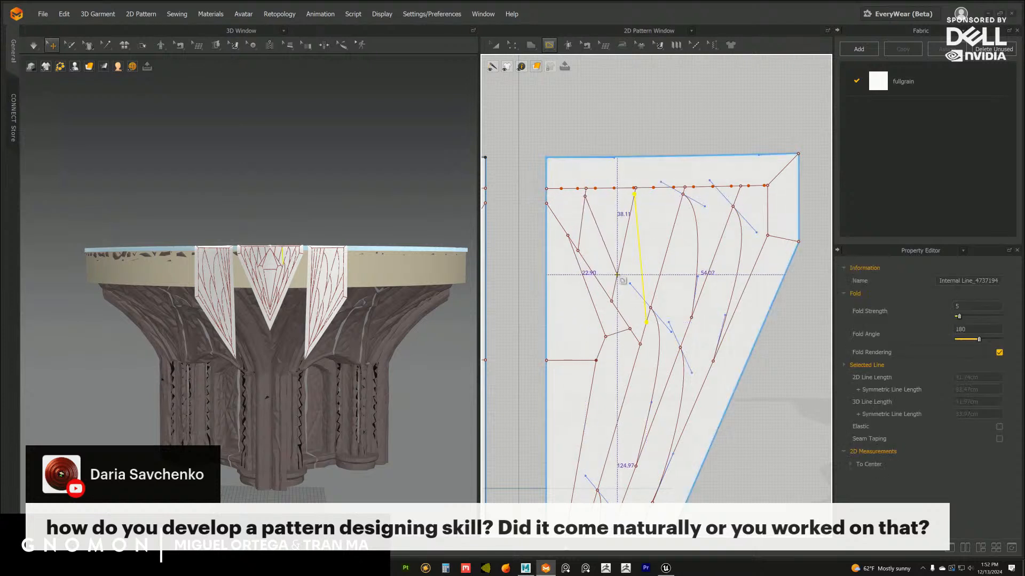
pyautogui.press('z')
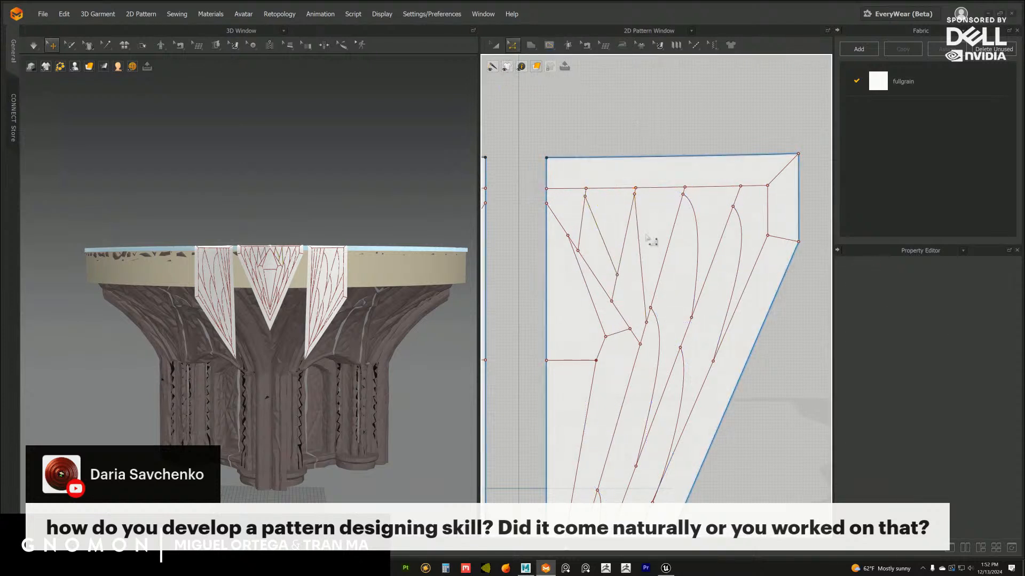
# Bend the two new bridging lines beside the diamond into outward leaf-like curves
pyautogui.moveTo(640, 242); pyautogui.dragTo(653, 214)
pyautogui.moveTo(656, 258); pyautogui.dragTo(652, 263)
pyautogui.moveTo(599, 232)
pyautogui.mouseDown()
pyautogui.moveTo(604, 220)
pyautogui.moveTo(612, 233)
pyautogui.mouseUp()
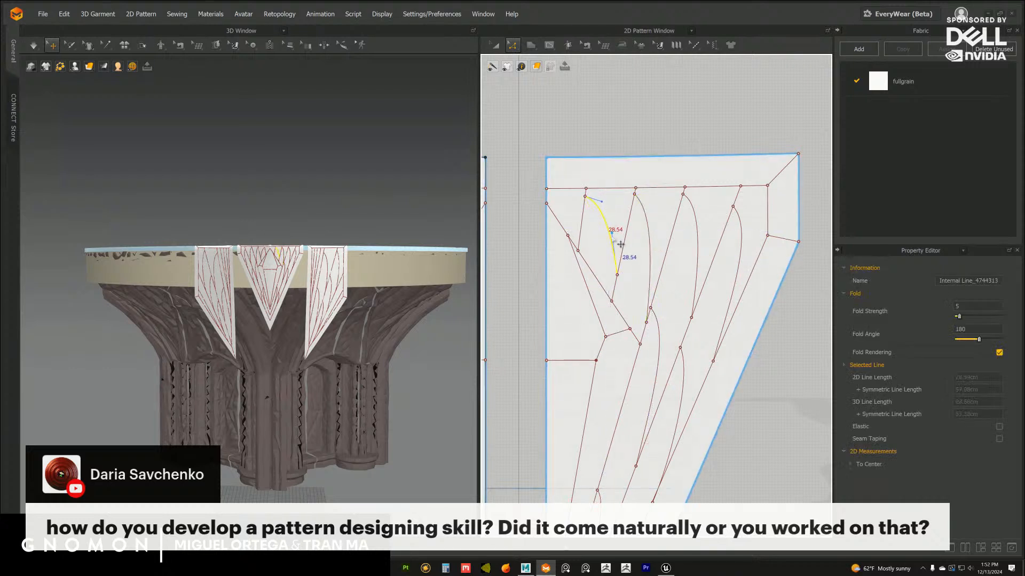
pyautogui.click(619, 130)
# Move the innermost leaf curve's upper end higher on its fan line, and slightly increase the neighbouring curve's upper bend
pyautogui.click(593, 205)
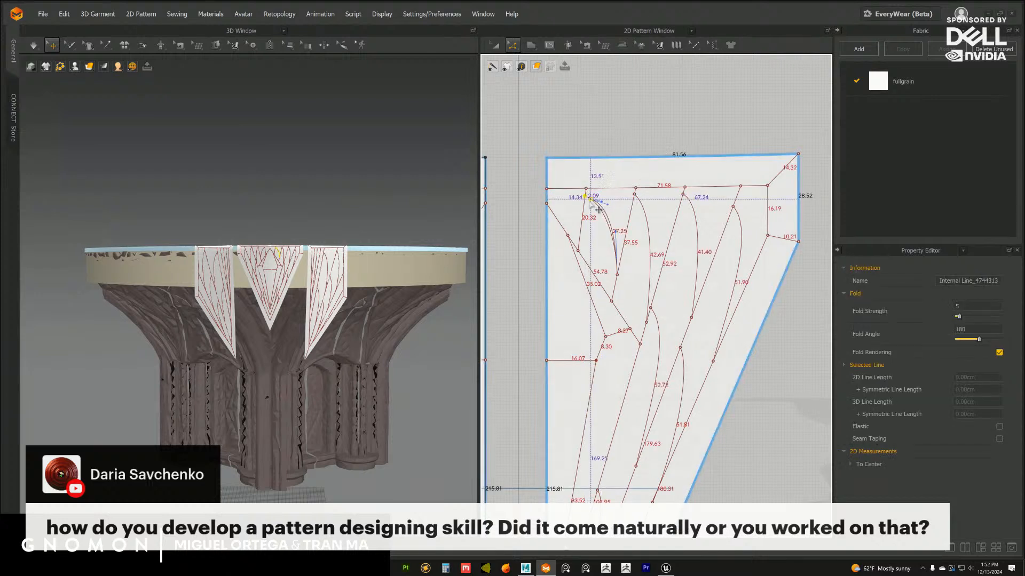
pyautogui.moveTo(585, 197); pyautogui.dragTo(586, 195)
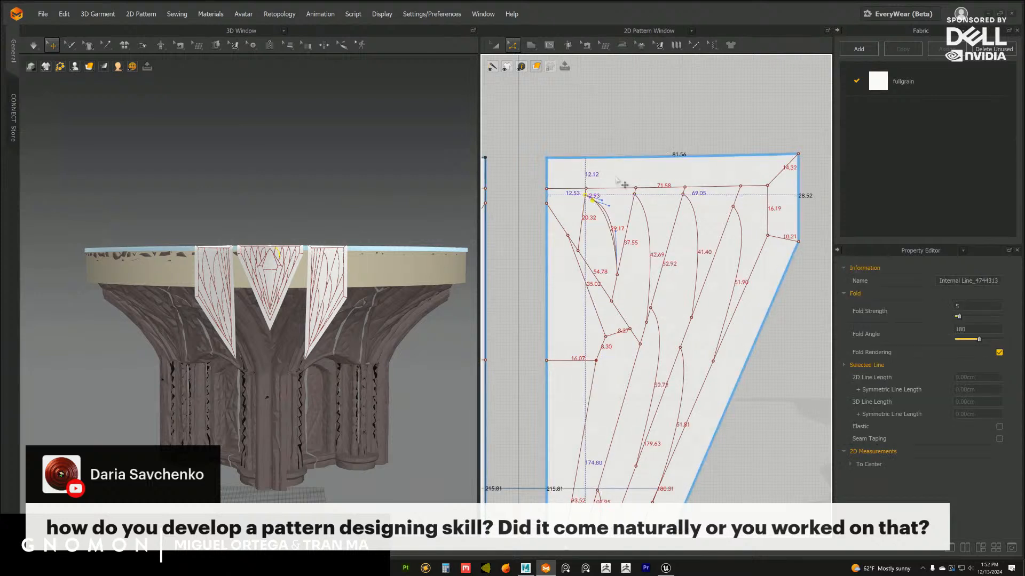
pyautogui.click(631, 142)
pyautogui.moveTo(382, 313); pyautogui.dragTo(387, 310, button='middle')
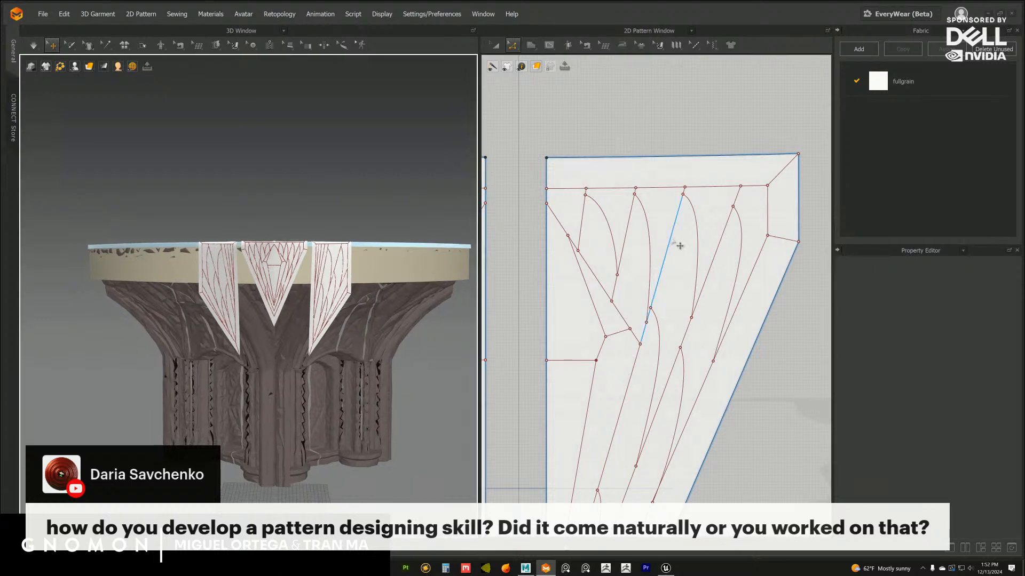
pyautogui.click(651, 237)
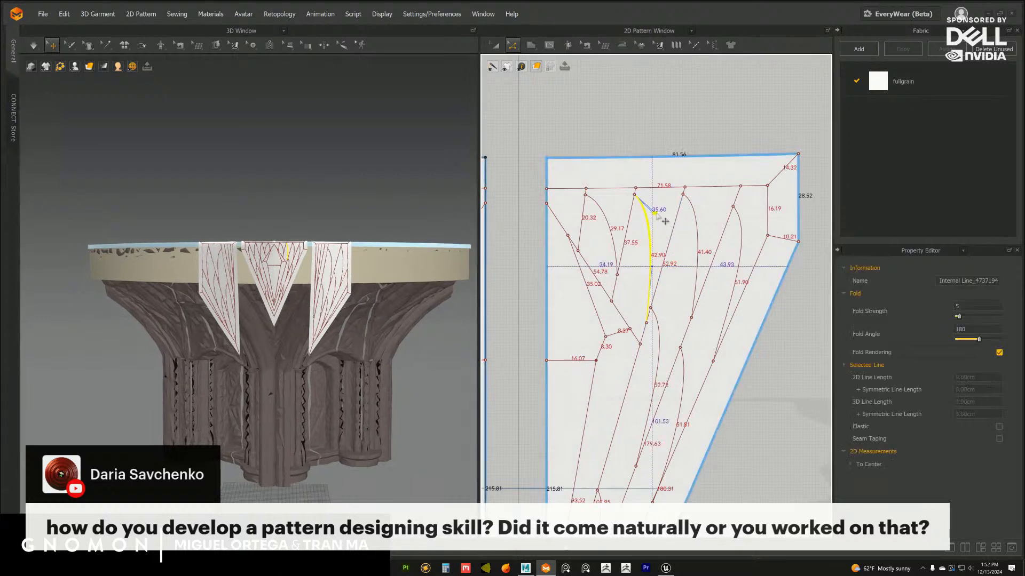
pyautogui.click(651, 141)
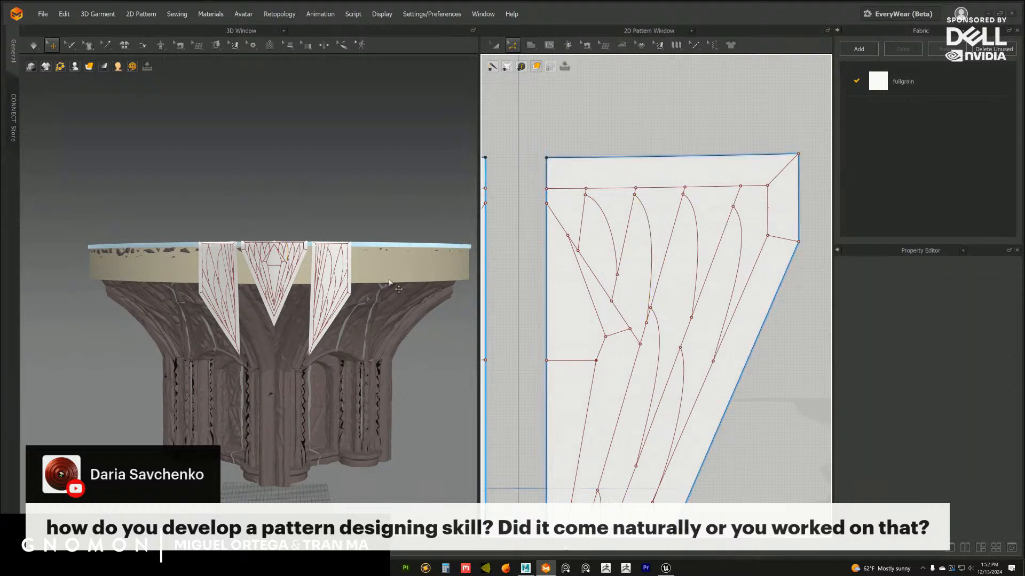
# Examine the leaf-curve pattern across all three flaps in the 3D view
pyautogui.scroll(4, 390, 288)
pyautogui.moveTo(374, 288); pyautogui.dragTo(361, 296, button='middle')
pyautogui.scroll(4, 362, 296)
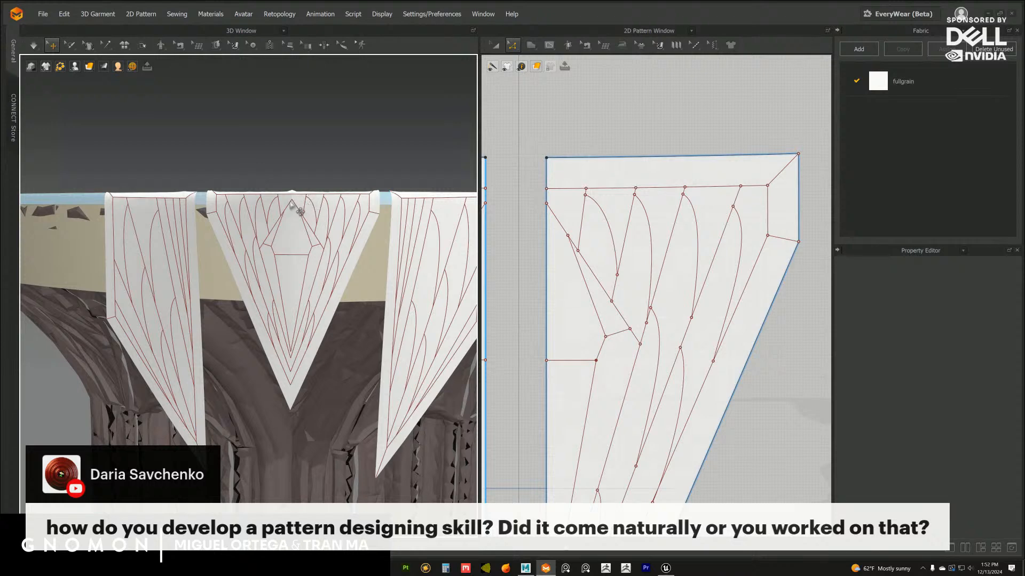
pyautogui.scroll(-4, 345, 309)
pyautogui.moveTo(341, 299); pyautogui.dragTo(327, 306, button='middle')
pyautogui.scroll(2, 339, 308)
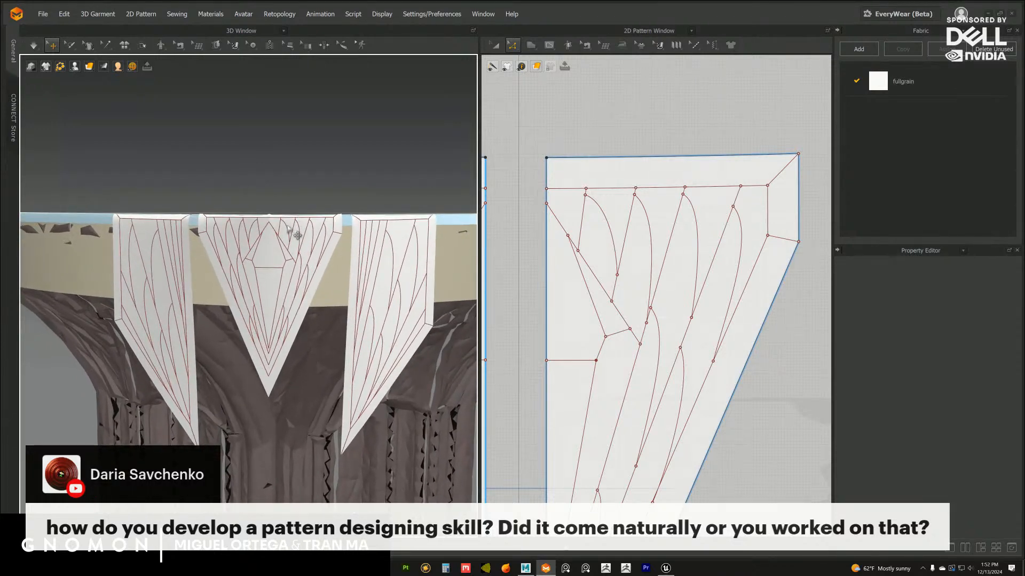
pyautogui.scroll(-2, 622, 221)
# Select all eight leaf curves on one half of the central flap, delete them to compare the look, and undo the deletion
pyautogui.click(625, 228)
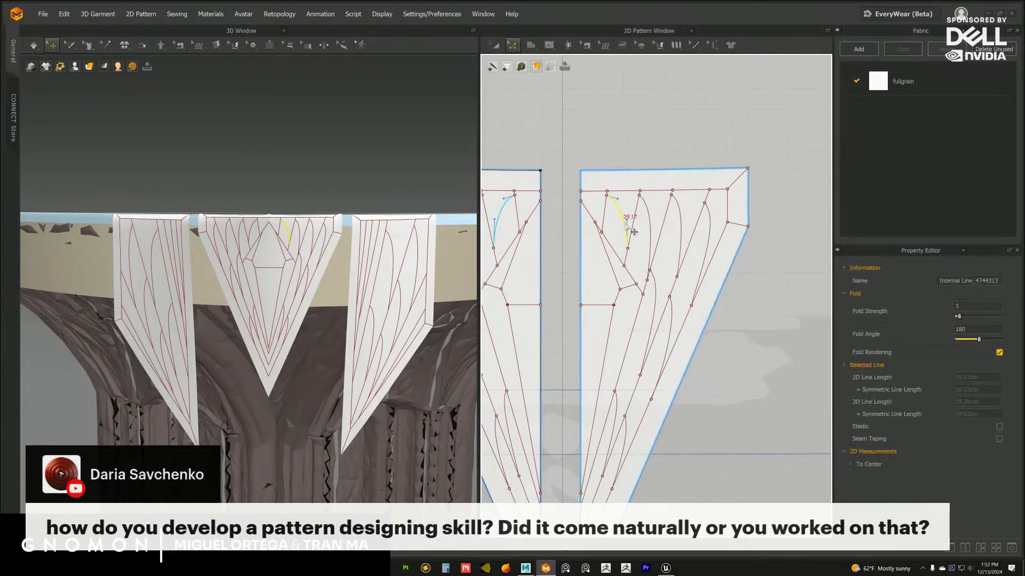
pyautogui.keyDown('shift'); pyautogui.click(655, 225); pyautogui.keyUp('shift')
pyautogui.keyDown('shift'); pyautogui.click(683, 224); pyautogui.keyUp('shift')
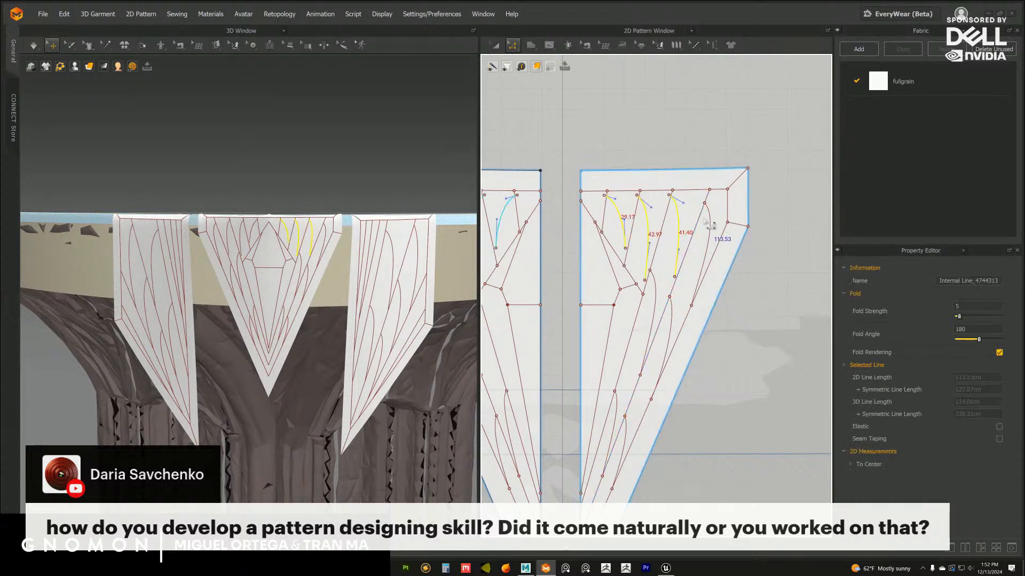
pyautogui.press('Right')
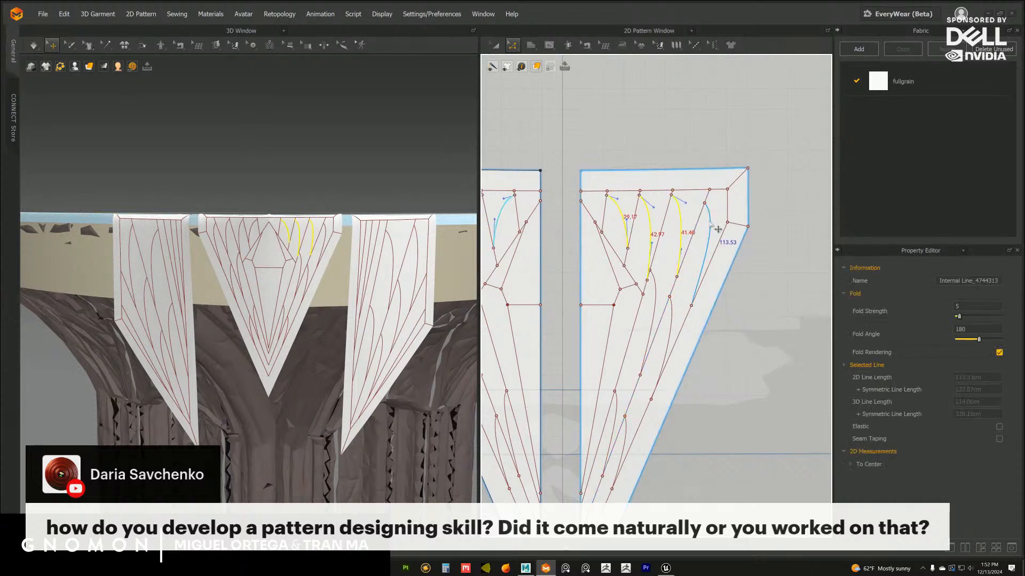
pyautogui.keyDown('shift'); pyautogui.click(710, 223); pyautogui.keyUp('shift')
pyautogui.moveTo(684, 310); pyautogui.dragTo(685, 238, button='middle')
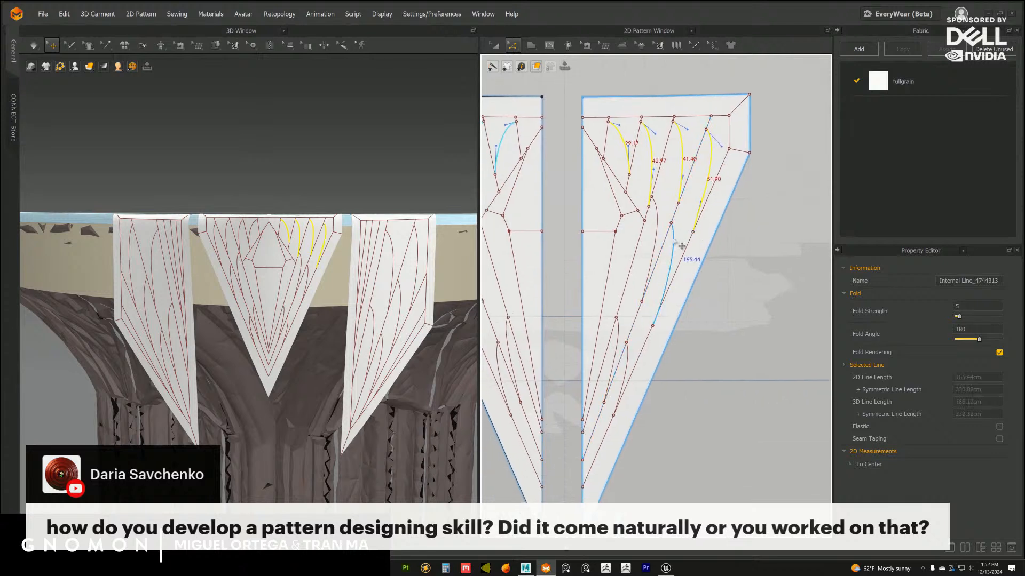
pyautogui.click(674, 239)
pyautogui.moveTo(648, 183); pyautogui.dragTo(647, 206, button='middle')
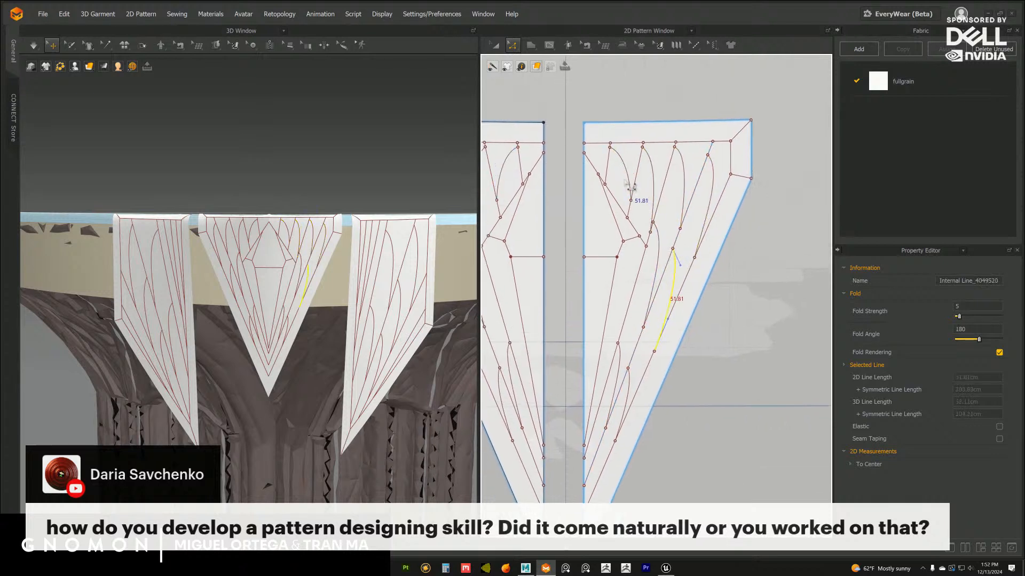
pyautogui.hotkey('ctrl', 'z')
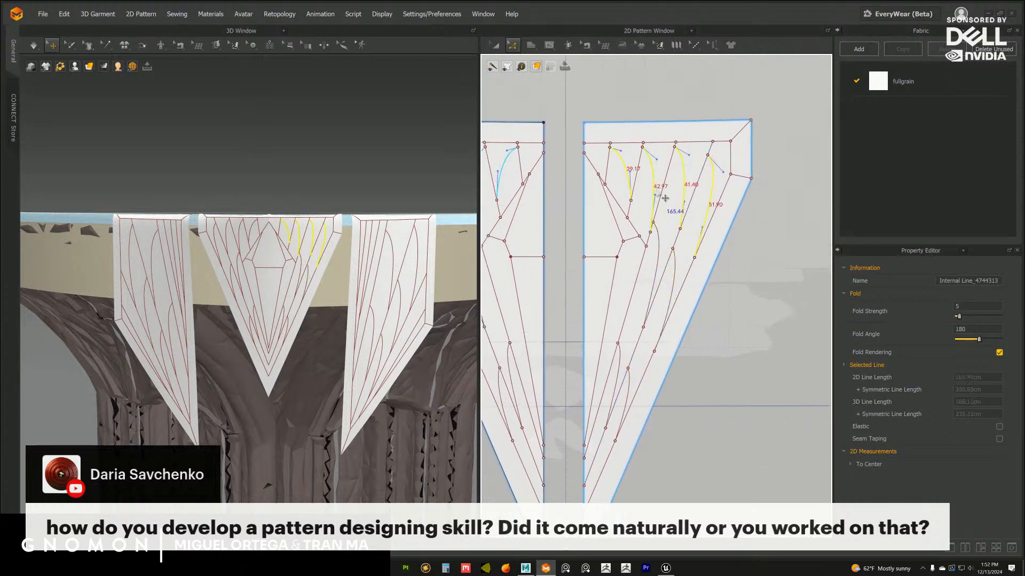
pyautogui.keyDown('shift'); pyautogui.click(684, 267); pyautogui.keyUp('shift')
pyautogui.keyDown('shift'); pyautogui.click(656, 272); pyautogui.keyUp('shift')
pyautogui.keyDown('shift'); pyautogui.click(635, 397); pyautogui.keyUp('shift')
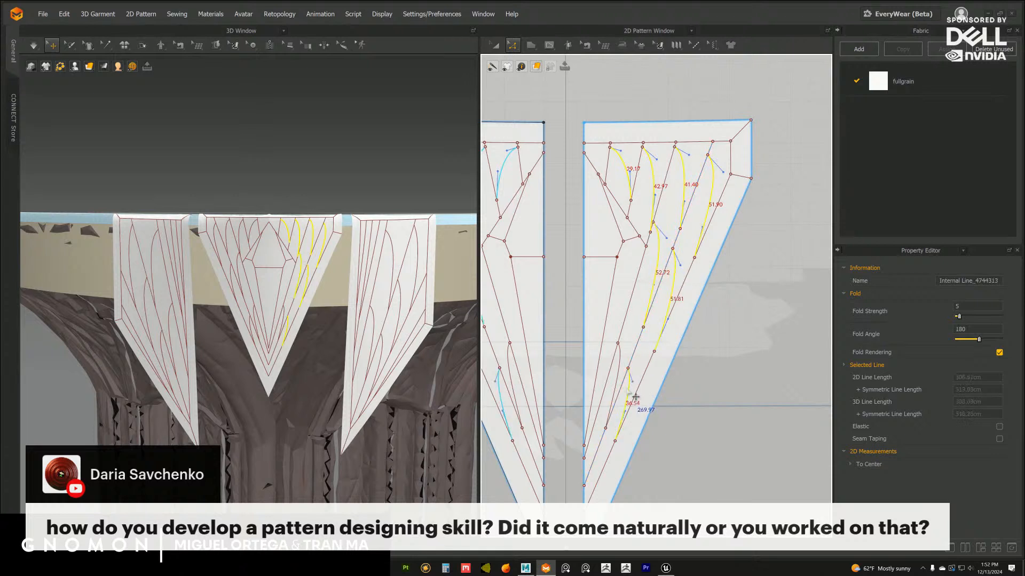
pyautogui.keyDown('shift'); pyautogui.click(621, 368); pyautogui.keyUp('shift')
pyautogui.scroll(-2, 632, 311)
pyautogui.moveTo(632, 305); pyautogui.dragTo(630, 284, button='middle')
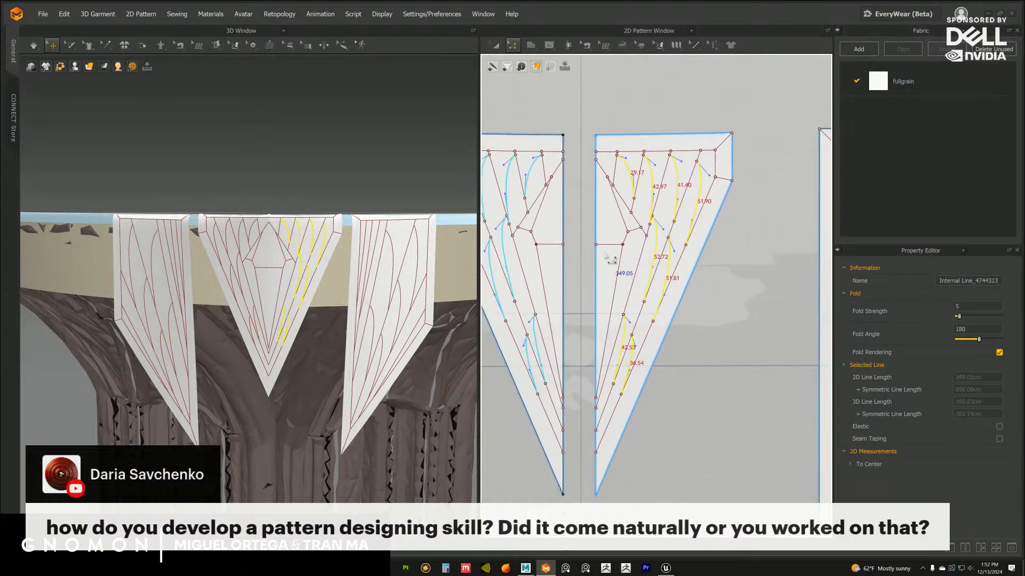
pyautogui.scroll(3, 360, 307)
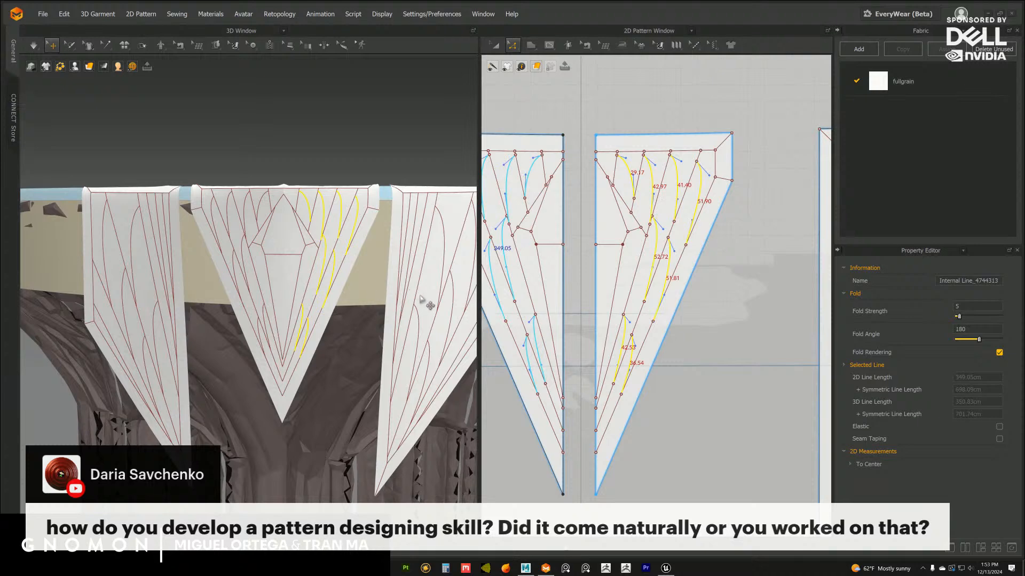
pyautogui.scroll(-5, 368, 329)
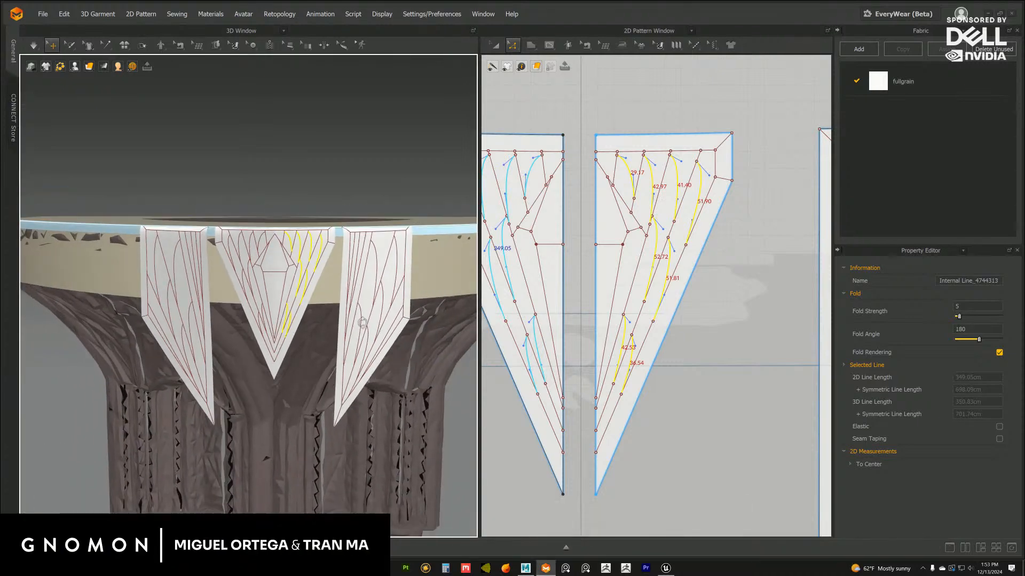
pyautogui.moveTo(362, 323); pyautogui.dragTo(330, 291, button='right')
pyautogui.moveTo(330, 290); pyautogui.dragTo(350, 293, button='middle')
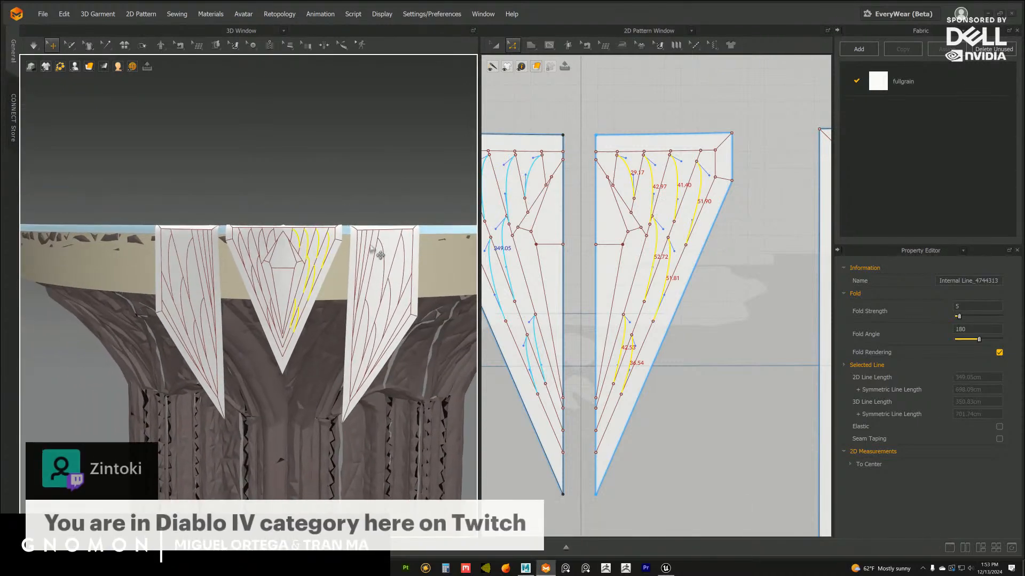
pyautogui.press('Delete')
pyautogui.scroll(-4, 374, 292)
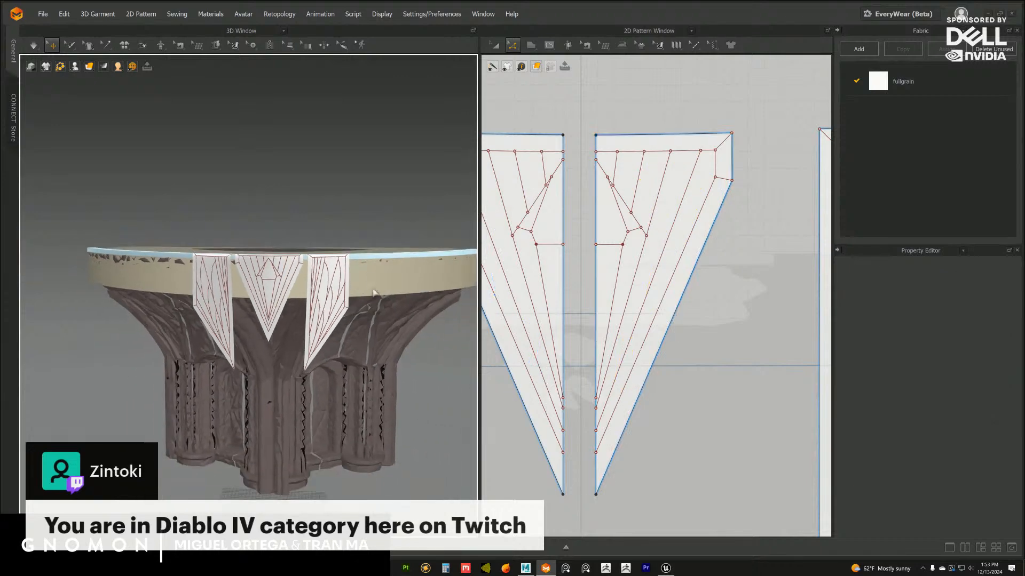
pyautogui.moveTo(359, 220); pyautogui.dragTo(366, 227, button='right')
pyautogui.hotkey('ctrl', 'z')
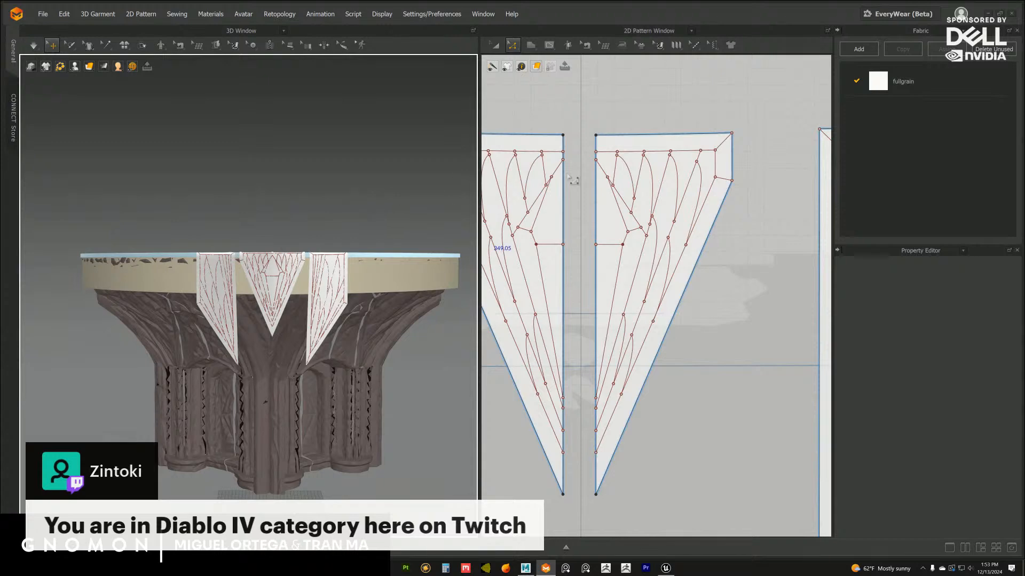
# Draw a short straight internal line from the central flap's centre edge, just above the diamond's tip, to the innermost fan line
pyautogui.moveTo(364, 280); pyautogui.dragTo(348, 303, button='middle')
pyautogui.scroll(6, 384, 334)
pyautogui.moveTo(615, 203); pyautogui.dragTo(630, 234, button='middle')
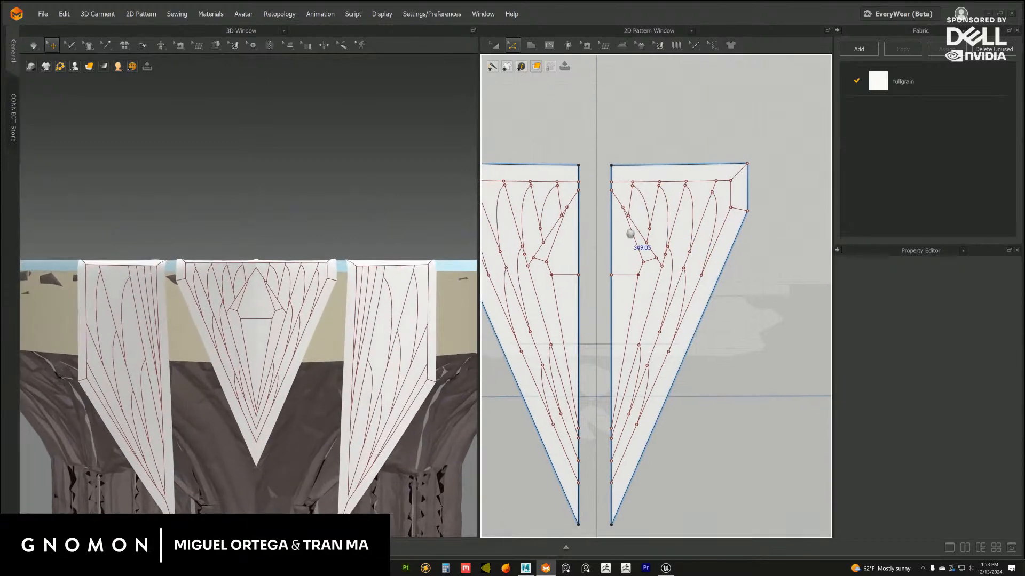
pyautogui.scroll(5, 631, 234)
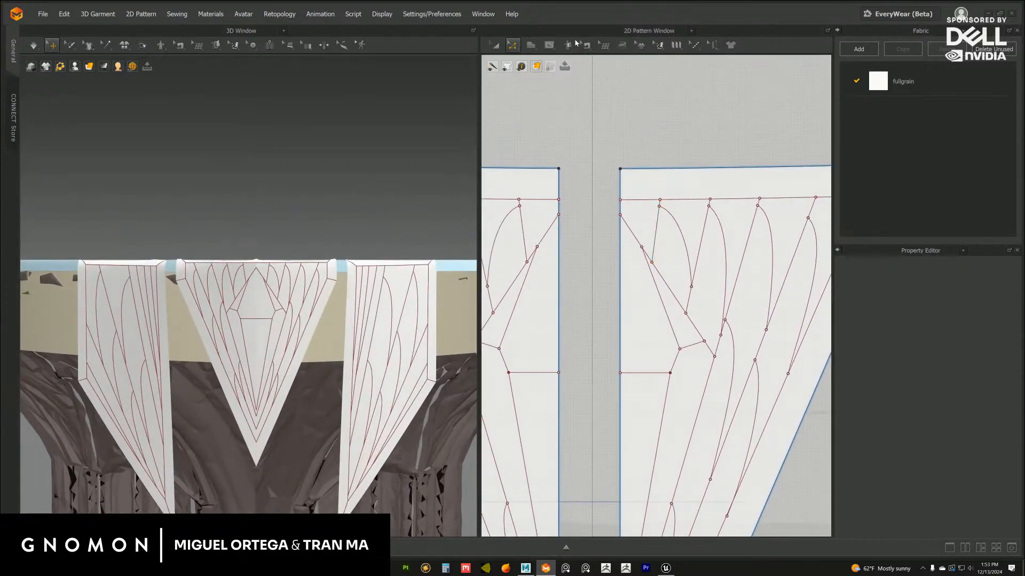
pyautogui.click(550, 46)
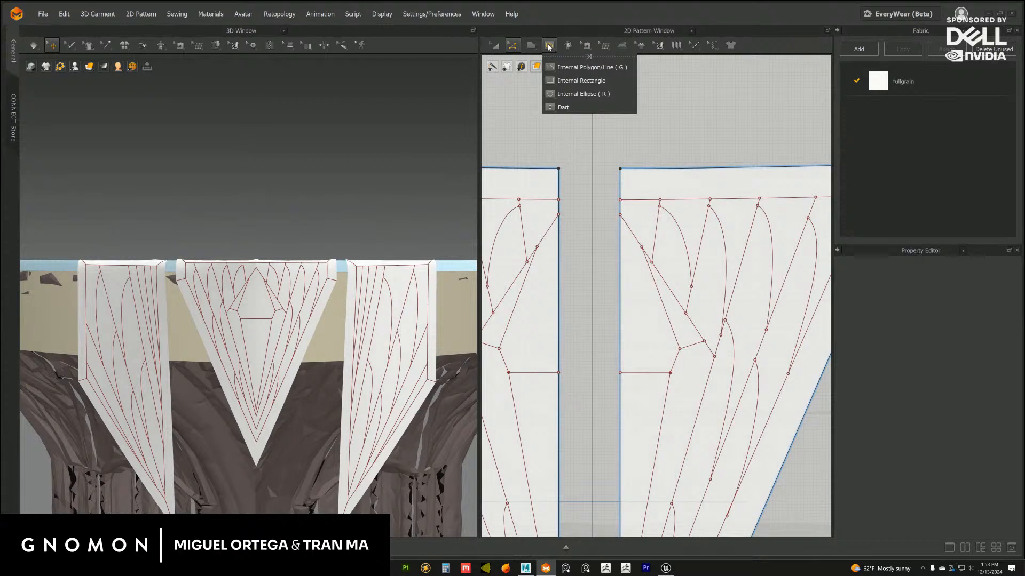
pyautogui.moveTo(551, 47)
pyautogui.click(557, 64)
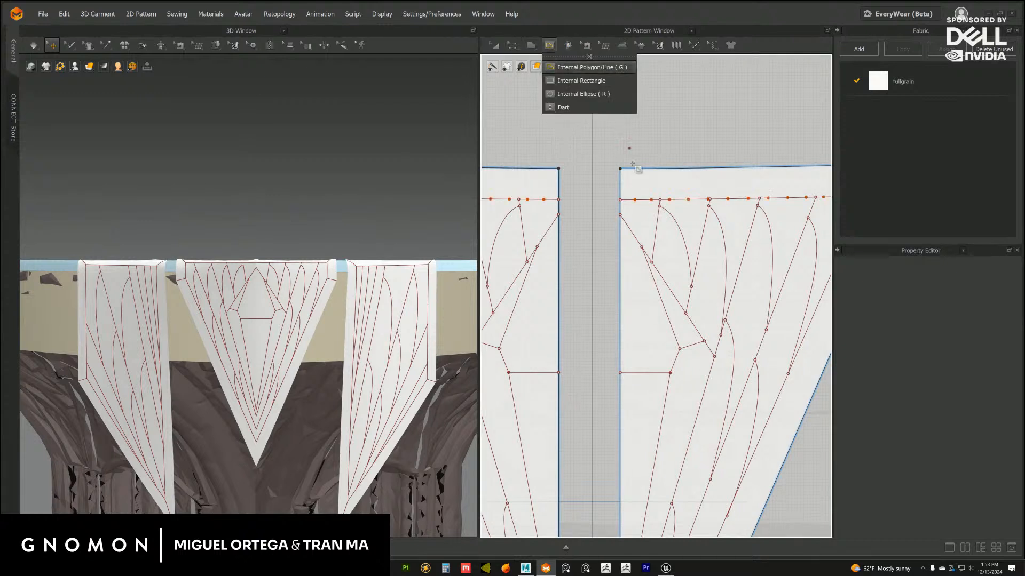
pyautogui.click(620, 207)
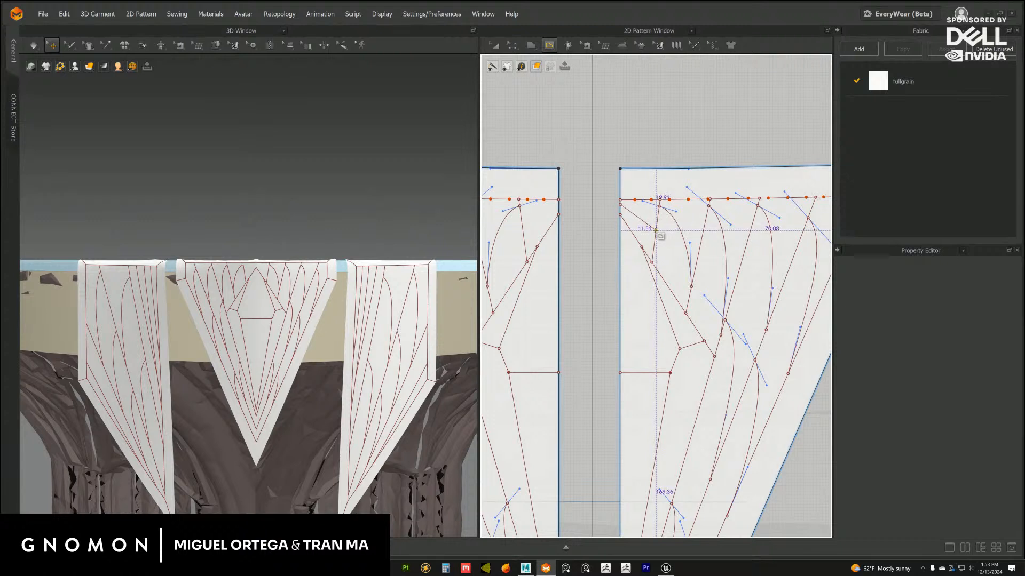
pyautogui.doubleClick(656, 231)
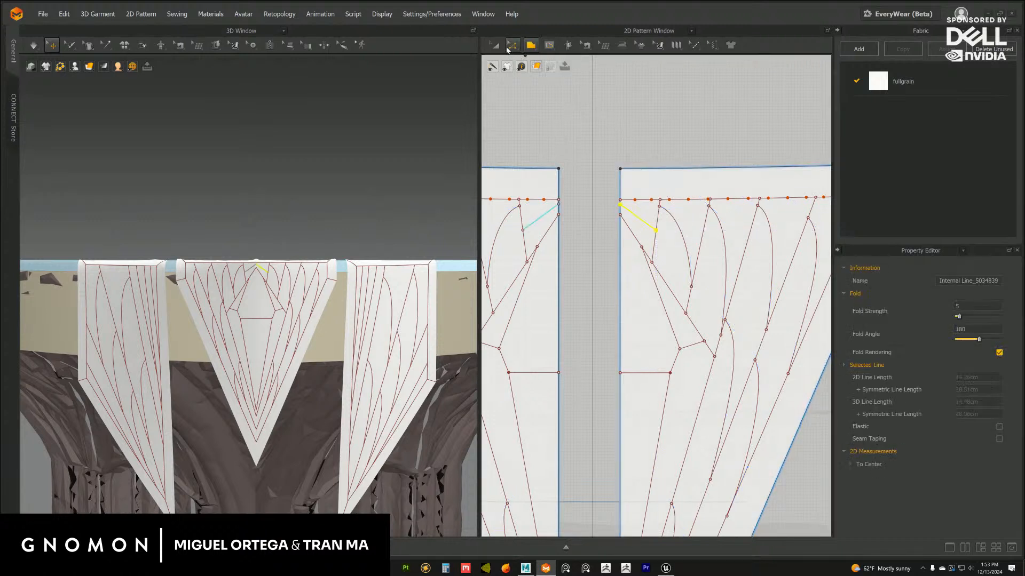
# Bend the short line above the diamond into an outward curve, lower its end on the fan line and adjust its upper end
pyautogui.click(511, 45)
pyautogui.scroll(3, 640, 106)
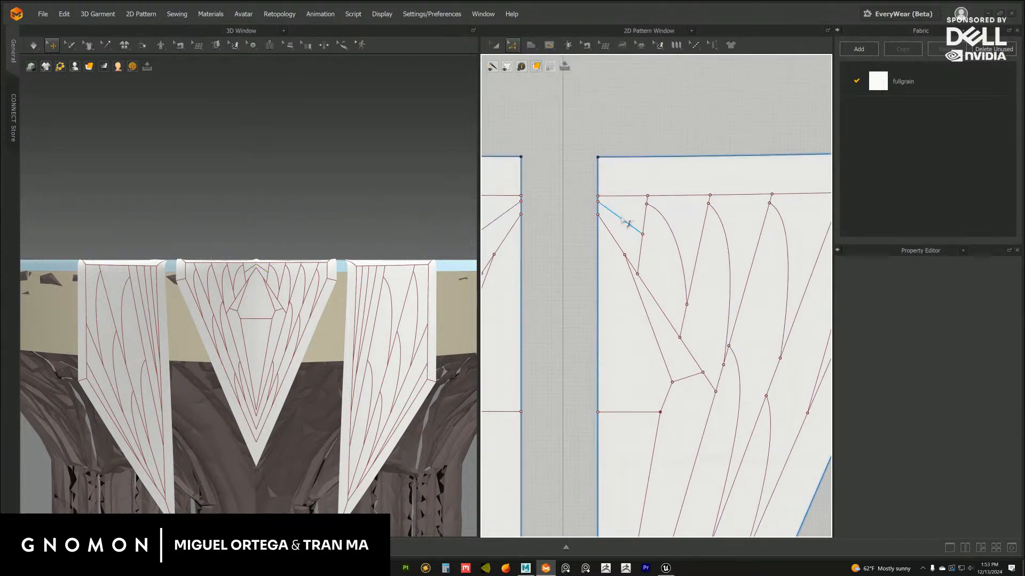
pyautogui.moveTo(627, 217); pyautogui.dragTo(606, 208)
pyautogui.click(599, 201)
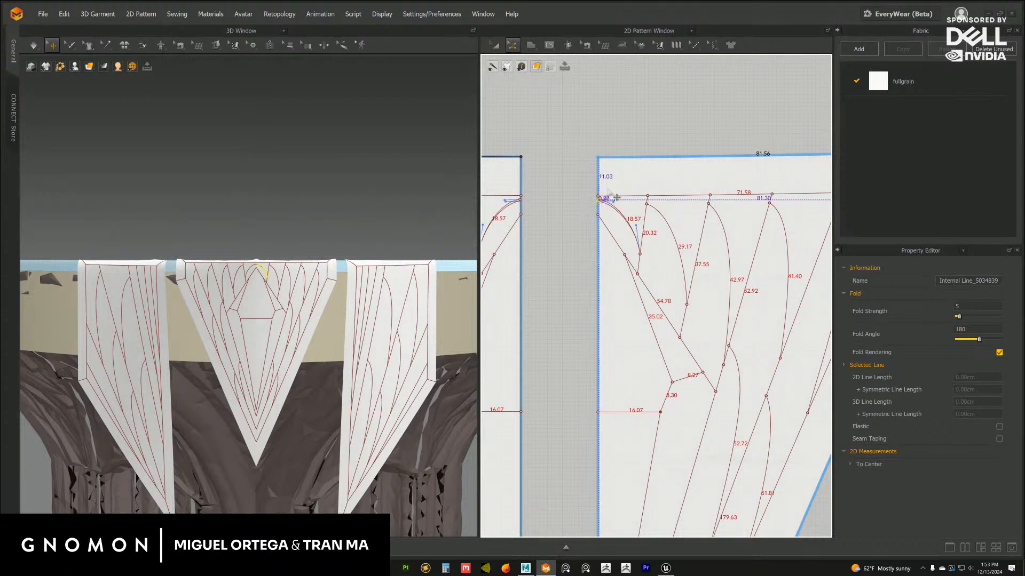
pyautogui.click(632, 137)
# Snap the upper end of the curve above the diamond exactly onto the flap's centre edge
pyautogui.moveTo(628, 213); pyautogui.dragTo(597, 241, button='middle')
pyautogui.scroll(3, 678, 240)
pyautogui.scroll(3, 619, 267)
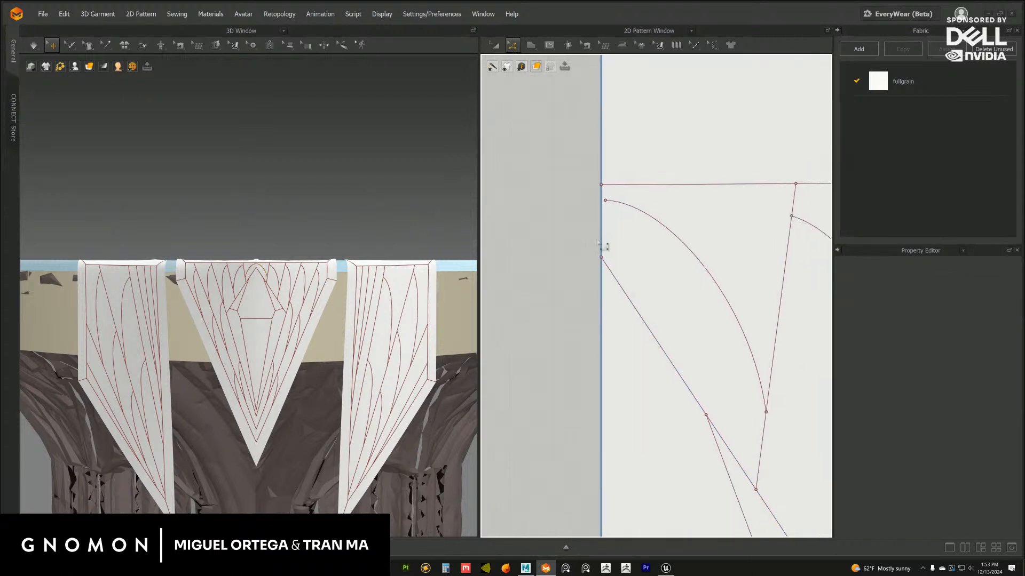
pyautogui.click(610, 208)
pyautogui.moveTo(602, 201); pyautogui.dragTo(601, 201)
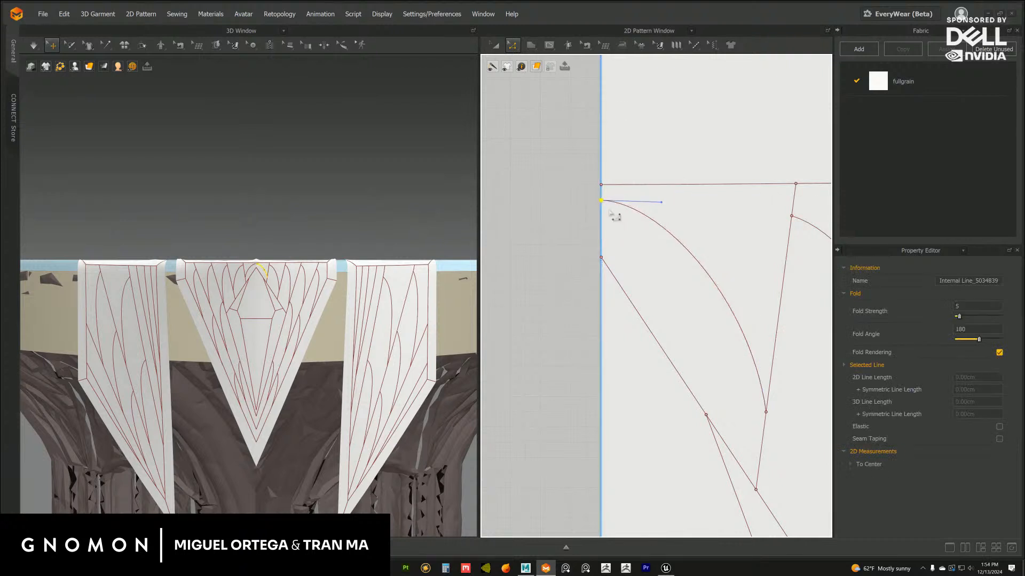
# Try moving the upper end of the curve above the diamond up to the inset border line, and undo the move
pyautogui.moveTo(614, 214); pyautogui.dragTo(594, 215, button='middle')
pyautogui.moveTo(615, 255)
pyautogui.mouseDown(button='middle')
pyautogui.moveTo(593, 232)
pyautogui.moveTo(555, 222)
pyautogui.mouseUp(button='middle')
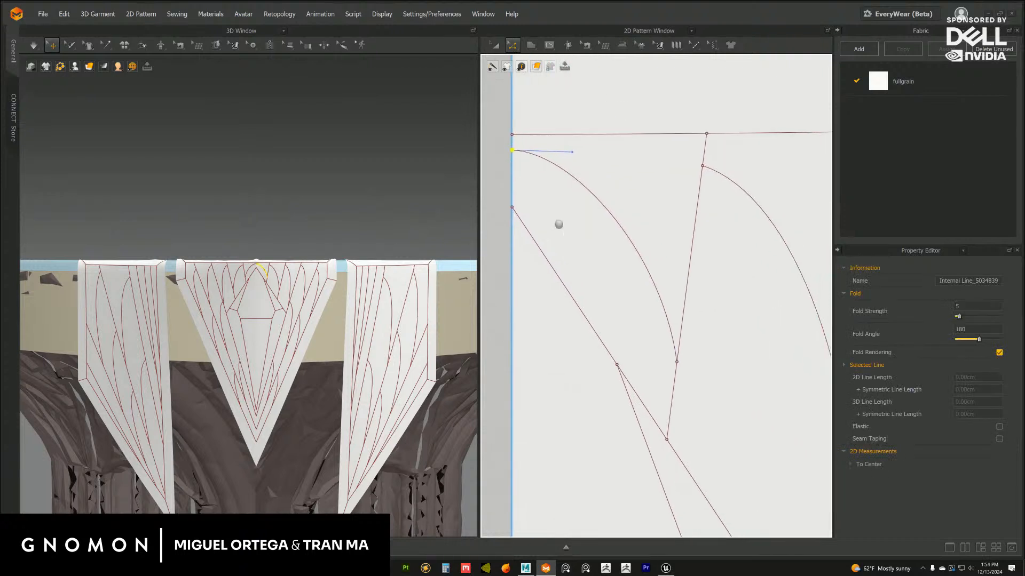
pyautogui.moveTo(616, 276); pyautogui.dragTo(599, 232, button='middle')
pyautogui.scroll(-3, 599, 230)
pyautogui.moveTo(572, 201); pyautogui.dragTo(571, 212, button='middle')
pyautogui.moveTo(531, 160); pyautogui.dragTo(532, 152)
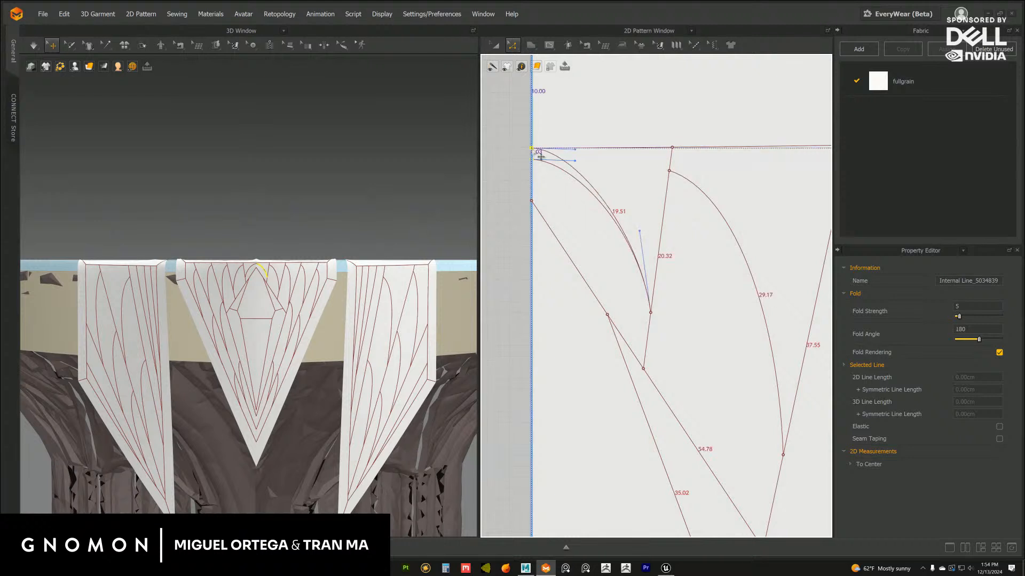
pyautogui.moveTo(558, 213); pyautogui.dragTo(559, 216)
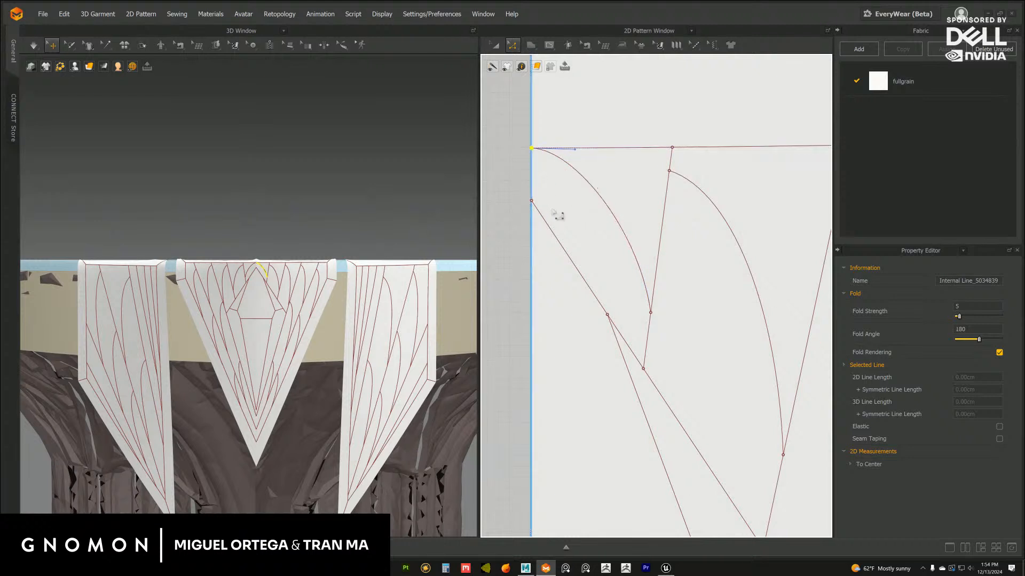
pyautogui.hotkey('ctrl', 'z')
# Lower the bottom end of the curve above the diamond along the innermost fan line, closer to the diamond's edge
pyautogui.moveTo(611, 226); pyautogui.dragTo(570, 198, button='middle')
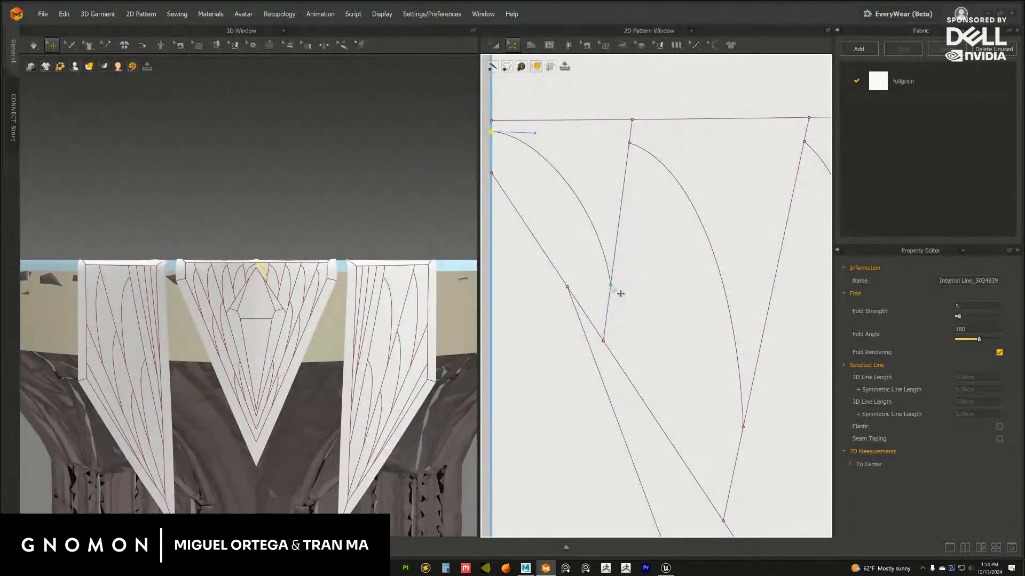
pyautogui.moveTo(620, 293); pyautogui.dragTo(618, 321)
pyautogui.scroll(-3, 648, 302)
# Try moving the upper end of the lower leaf curve beside the diamond down to the tip of the leaf above, and undo it
pyautogui.moveTo(719, 365); pyautogui.dragTo(631, 287, button='middle')
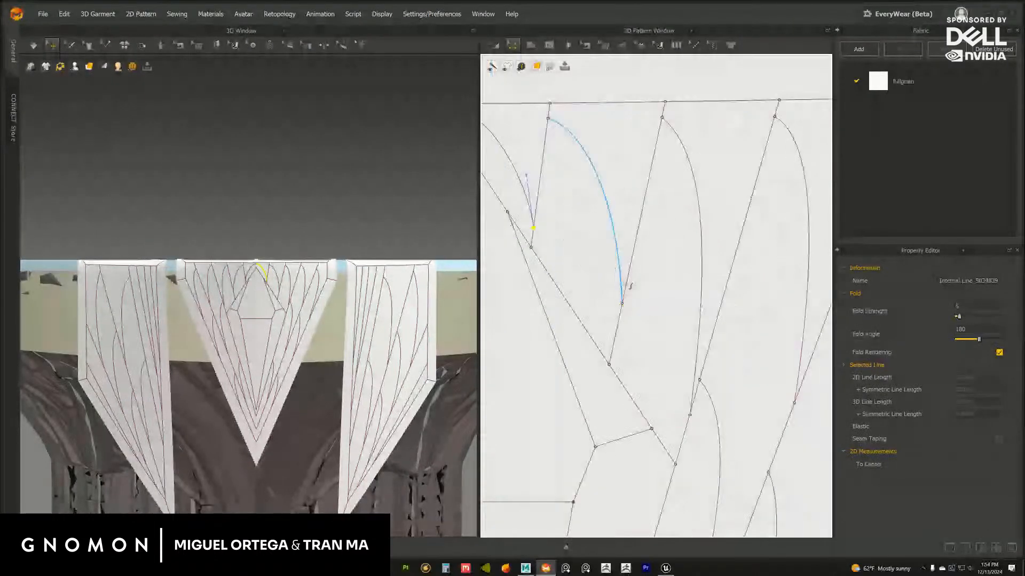
pyautogui.scroll(-1, 627, 280)
pyautogui.moveTo(696, 371); pyautogui.dragTo(598, 228, button='middle')
pyautogui.moveTo(596, 227); pyautogui.dragTo(585, 256)
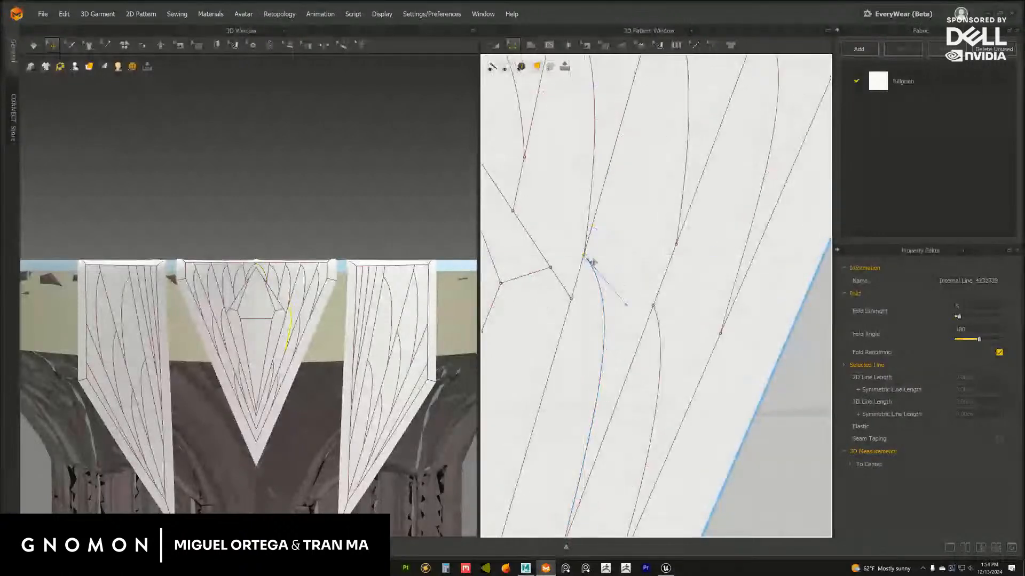
pyautogui.moveTo(591, 257); pyautogui.dragTo(633, 270, button='middle')
pyautogui.scroll(4, 671, 302)
pyautogui.moveTo(671, 302); pyautogui.dragTo(692, 312, button='middle')
pyautogui.hotkey('ctrl', 'z')
pyautogui.scroll(-2, 602, 245)
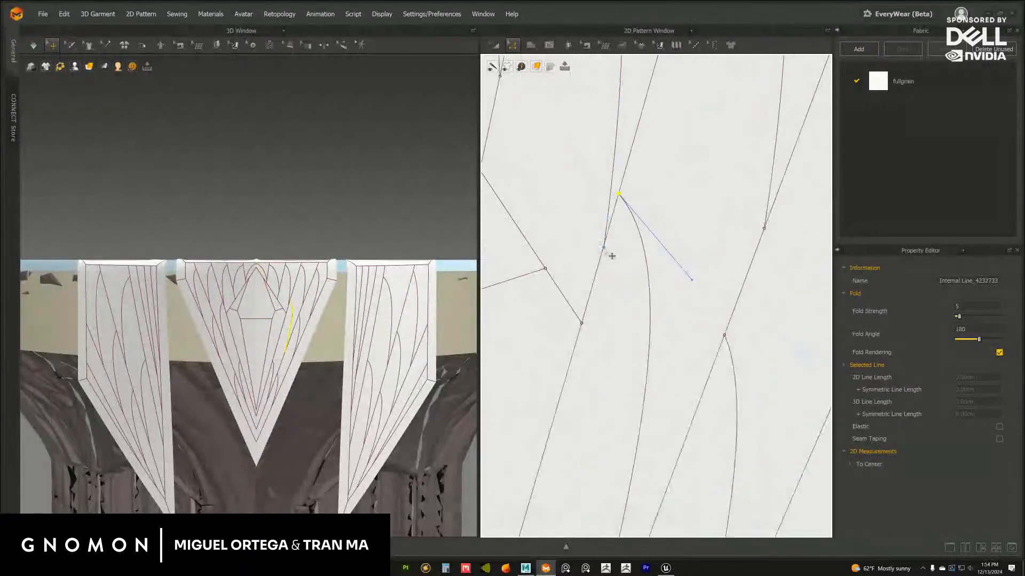
# Nudge the lower tip of the upper leaf curve beside the diamond exactly onto its fan line
pyautogui.scroll(4, 611, 254)
pyautogui.moveTo(624, 271); pyautogui.dragTo(670, 302, button='middle')
pyautogui.scroll(1, 671, 302)
pyautogui.moveTo(598, 230)
pyautogui.mouseDown()
pyautogui.moveTo(586, 221)
pyautogui.moveTo(598, 228)
pyautogui.mouseUp()
pyautogui.click(634, 250)
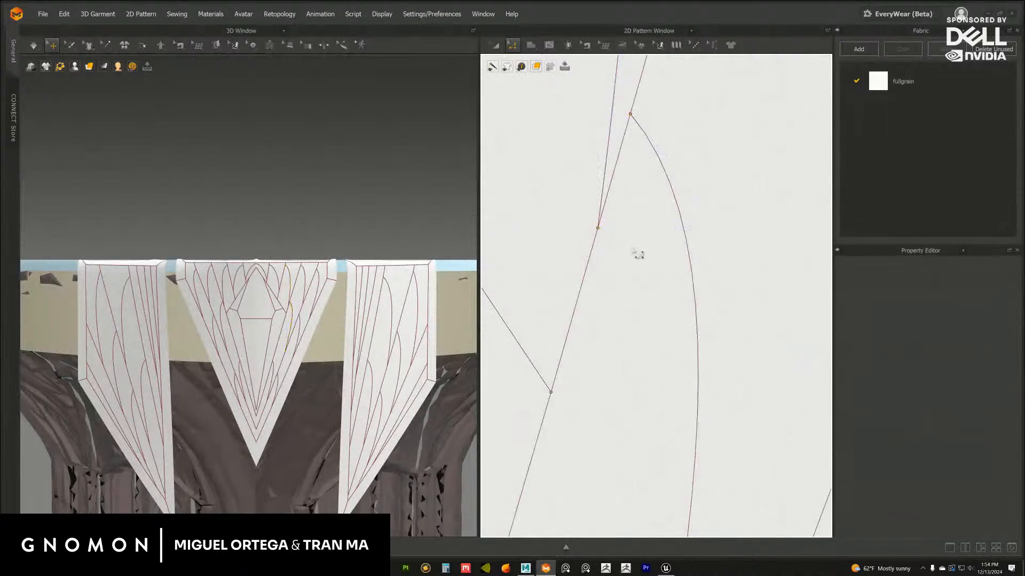
# Adjust the lower end of the leaf curve nearest the central flap's slanted edge so it sits on its fan line
pyautogui.scroll(-4, 652, 285)
pyautogui.scroll(-2, 605, 235)
pyautogui.moveTo(605, 235); pyautogui.dragTo(474, 194, button='middle')
pyautogui.moveTo(554, 275); pyautogui.dragTo(651, 271, button='middle')
pyautogui.moveTo(645, 263); pyautogui.dragTo(644, 262)
pyautogui.moveTo(651, 258); pyautogui.dragTo(627, 295, button='middle')
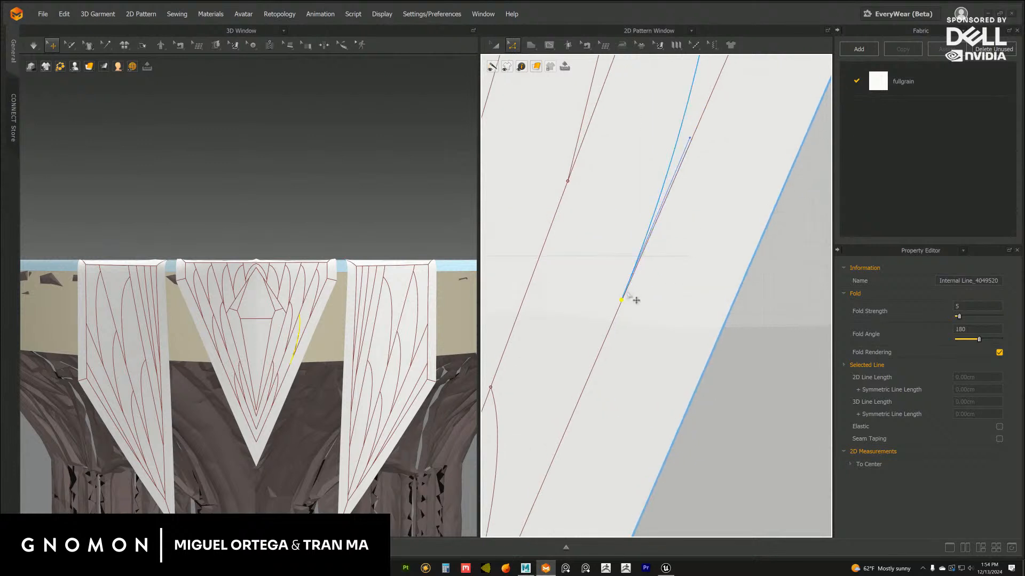
pyautogui.moveTo(627, 304); pyautogui.dragTo(624, 299)
pyautogui.scroll(-2, 654, 232)
pyautogui.moveTo(651, 229); pyautogui.dragTo(635, 290, button='middle')
pyautogui.moveTo(667, 228); pyautogui.dragTo(657, 222)
pyautogui.click(761, 258)
# Inspect the leaf curve ends near the central flap's tip, the side flap's pattern and the flaps on the capital
pyautogui.moveTo(555, 399); pyautogui.dragTo(721, 32, button='middle')
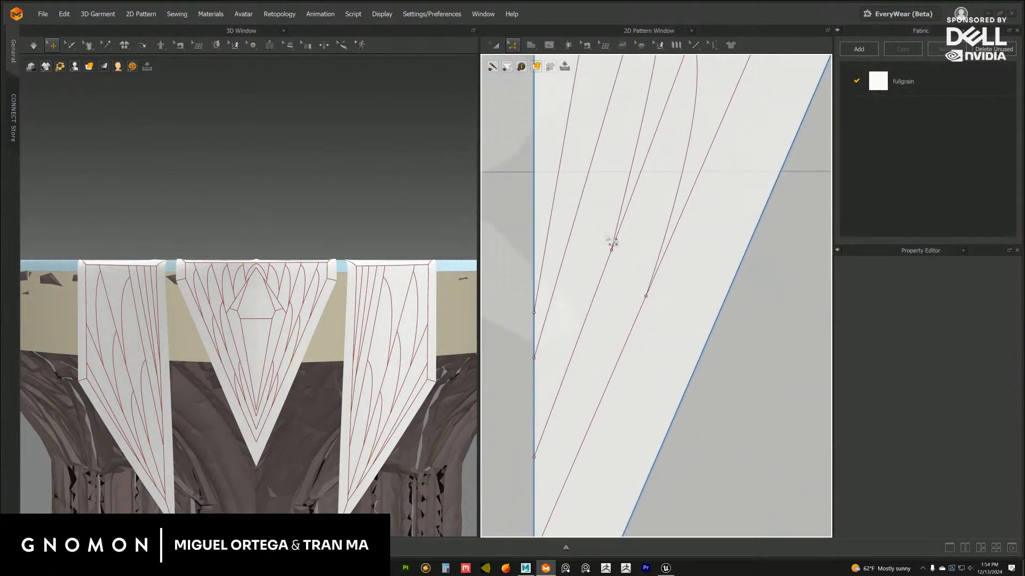
pyautogui.moveTo(619, 256); pyautogui.dragTo(646, 307, button='middle')
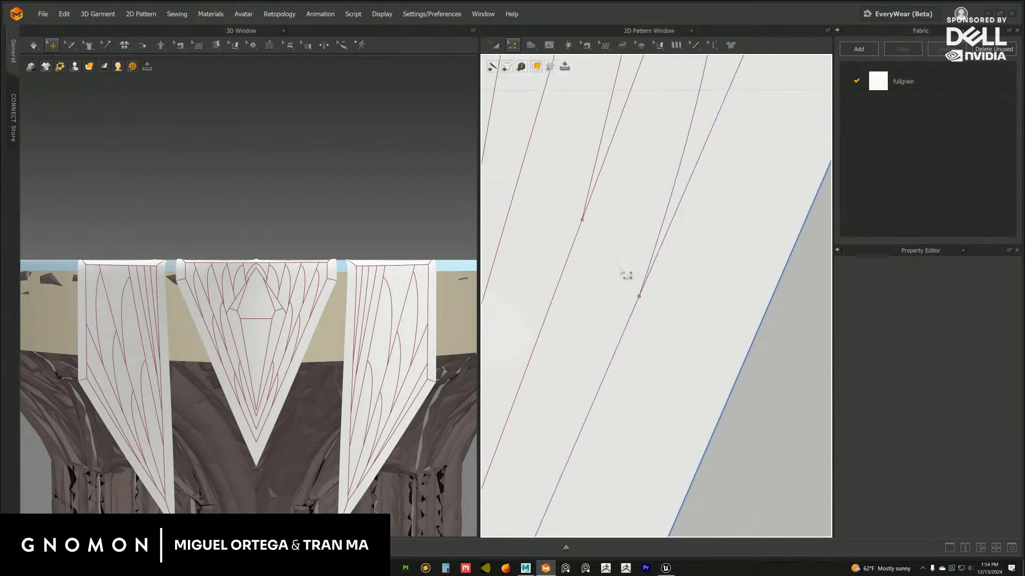
pyautogui.moveTo(625, 275); pyautogui.dragTo(720, 212, button='middle')
pyautogui.scroll(-8, 737, 224)
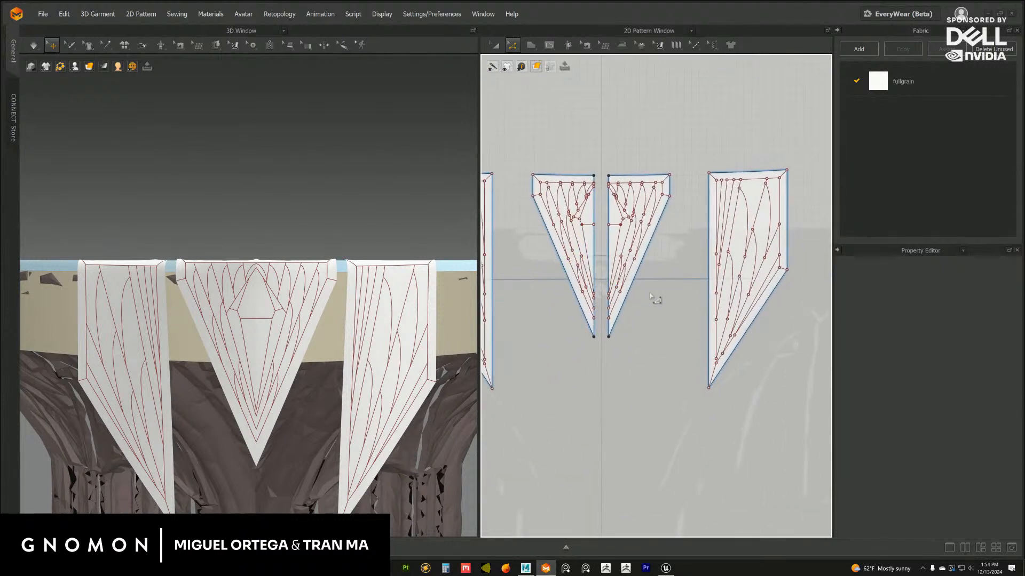
pyautogui.scroll(6, 650, 293)
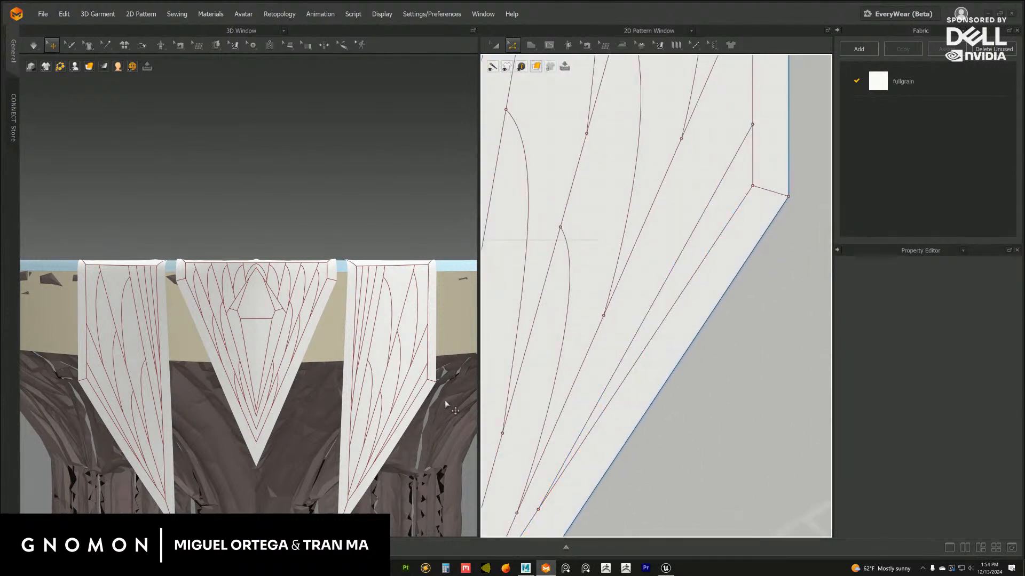
pyautogui.scroll(-5, 395, 326)
pyautogui.moveTo(395, 326)
pyautogui.mouseDown(button='right')
pyautogui.moveTo(400, 335)
pyautogui.moveTo(363, 341)
pyautogui.moveTo(375, 322)
pyautogui.mouseUp(button='right')
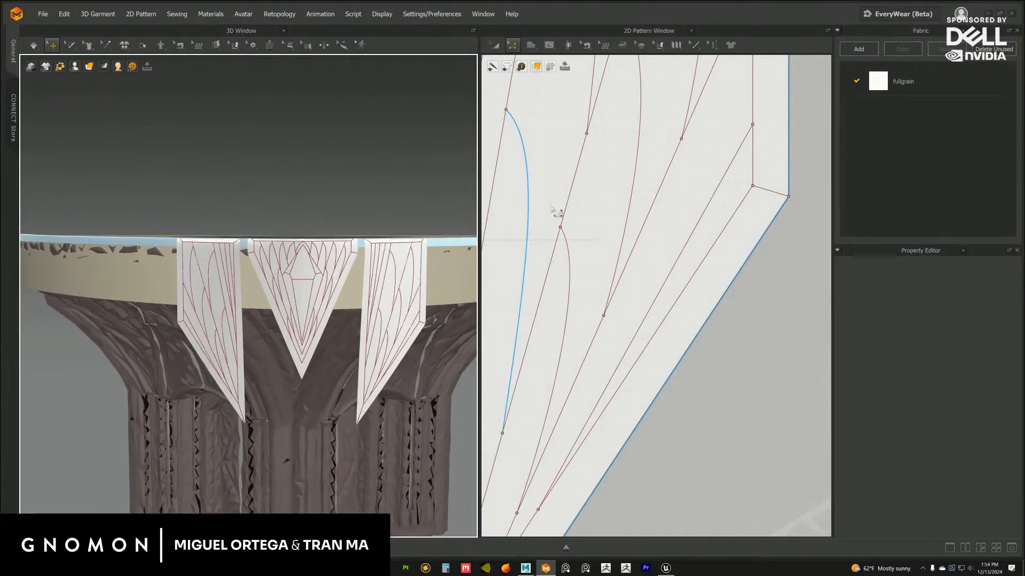
# Lower the bottom end of the second leaf curve from the central flap's centre edge along its fan line
pyautogui.moveTo(567, 234); pyautogui.dragTo(589, 483, button='middle')
pyautogui.scroll(-3, 613, 326)
pyautogui.moveTo(581, 279); pyautogui.dragTo(800, 272, button='middle')
pyautogui.scroll(4, 631, 263)
pyautogui.moveTo(643, 315); pyautogui.dragTo(661, 282, button='middle')
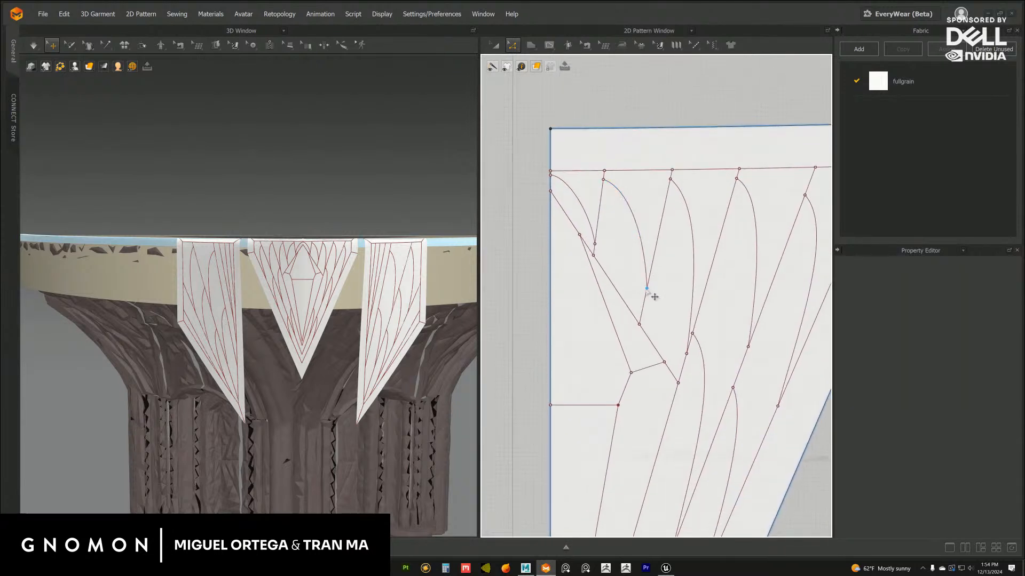
pyautogui.moveTo(646, 289); pyautogui.dragTo(644, 302)
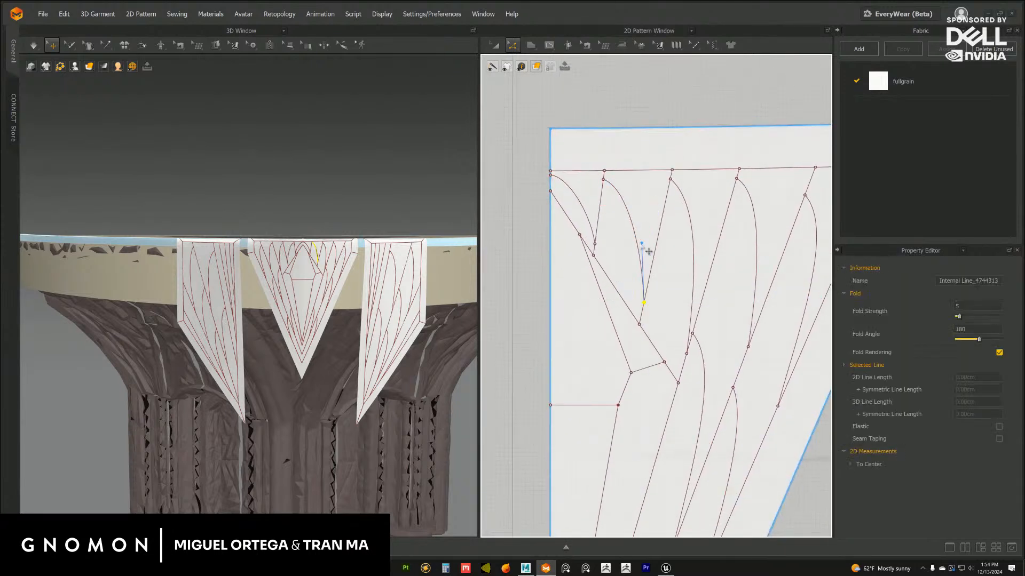
# Flatten the second leaf curve's bulge by adjusting its upper and lower curve handles
pyautogui.click(618, 195)
pyautogui.moveTo(626, 186); pyautogui.dragTo(625, 190)
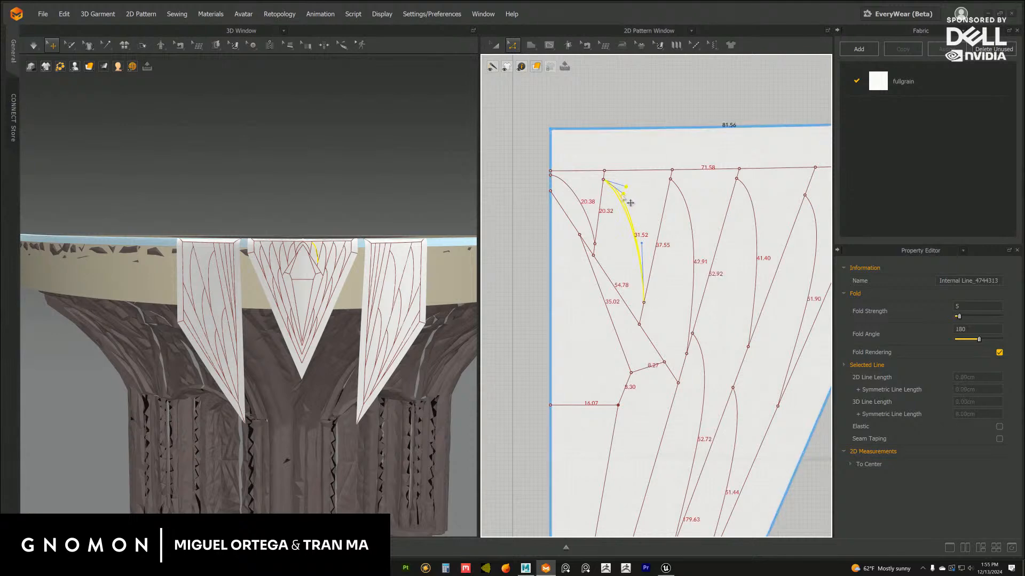
pyautogui.scroll(5, 389, 273)
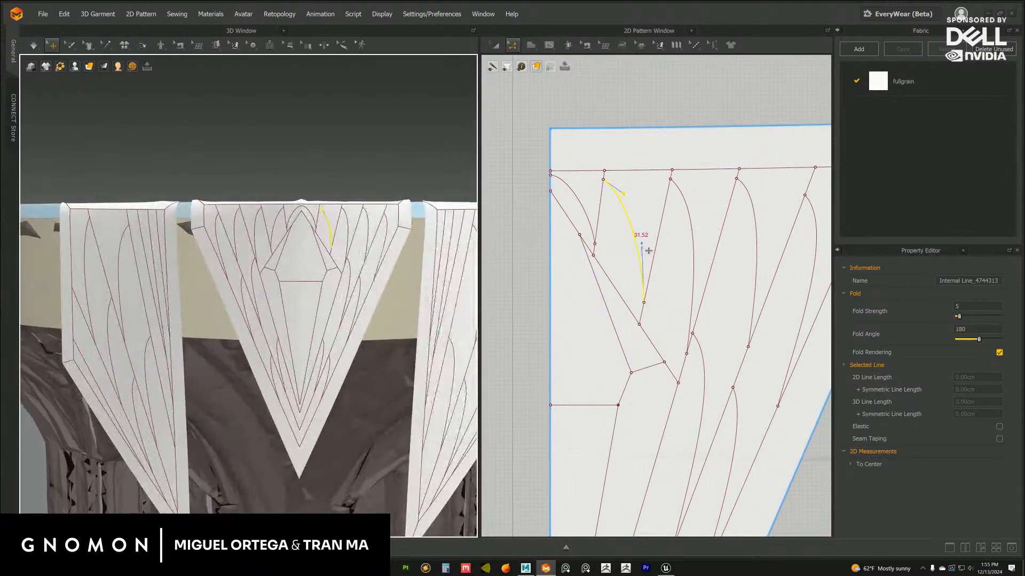
pyautogui.moveTo(643, 245); pyautogui.dragTo(640, 240)
pyautogui.click(664, 99)
# Reshape the top of the third leaf curve on the central flap with its upper curve handle for a gentler bend
pyautogui.moveTo(659, 184); pyautogui.dragTo(572, 172, button='middle')
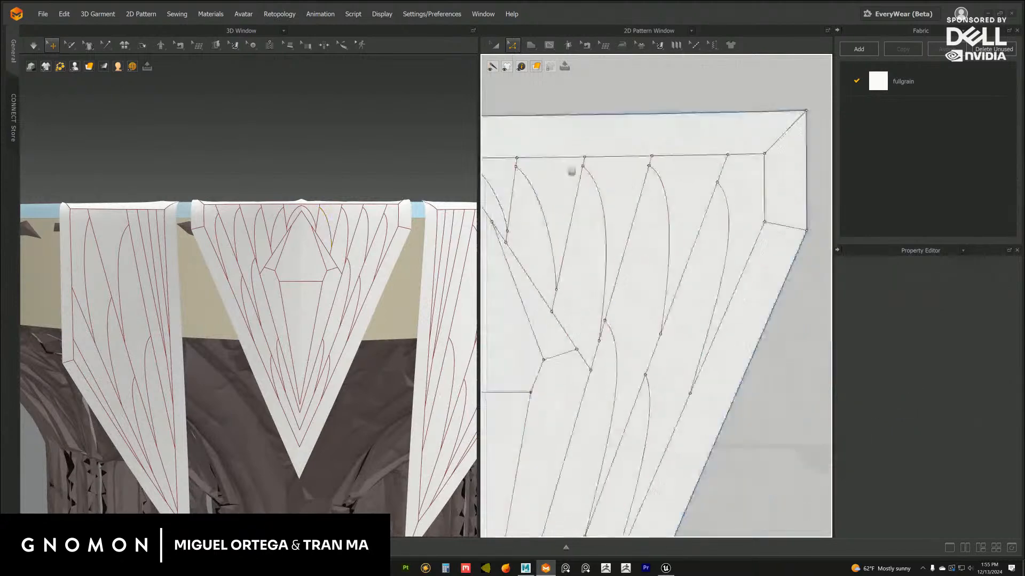
pyautogui.click(590, 216)
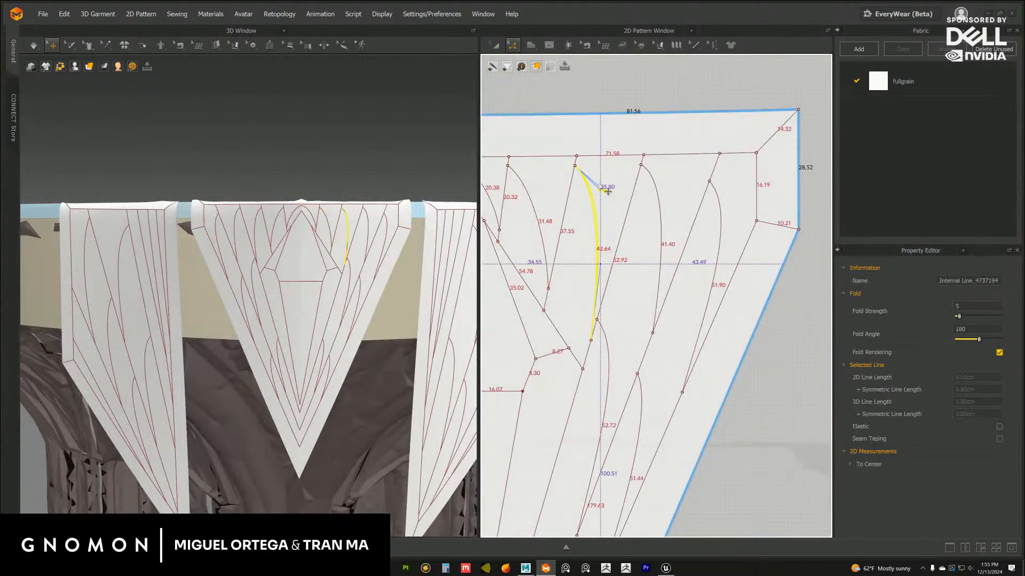
pyautogui.click(635, 89)
# Save the project as a new version named stage_rotunda_flage_03
pyautogui.scroll(-10, 352, 278)
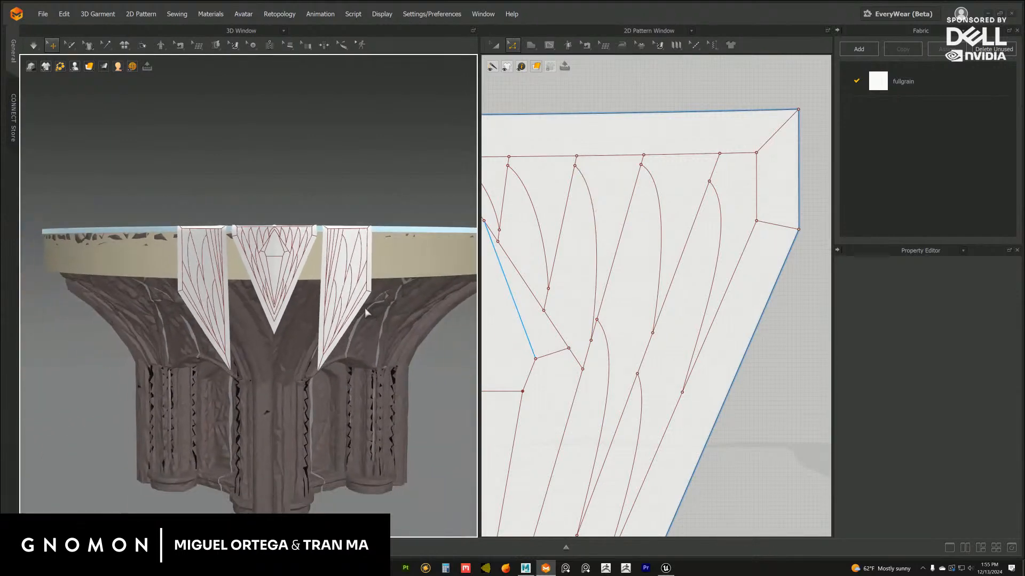
pyautogui.moveTo(364, 309); pyautogui.dragTo(345, 226, button='right')
pyautogui.scroll(5, 377, 256)
pyautogui.click(43, 15)
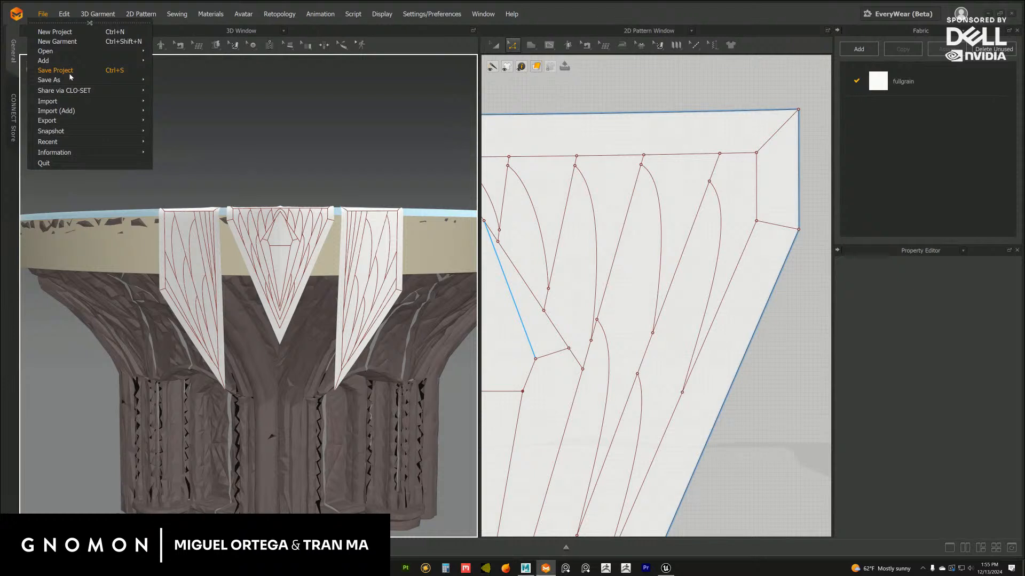
pyautogui.click(70, 72)
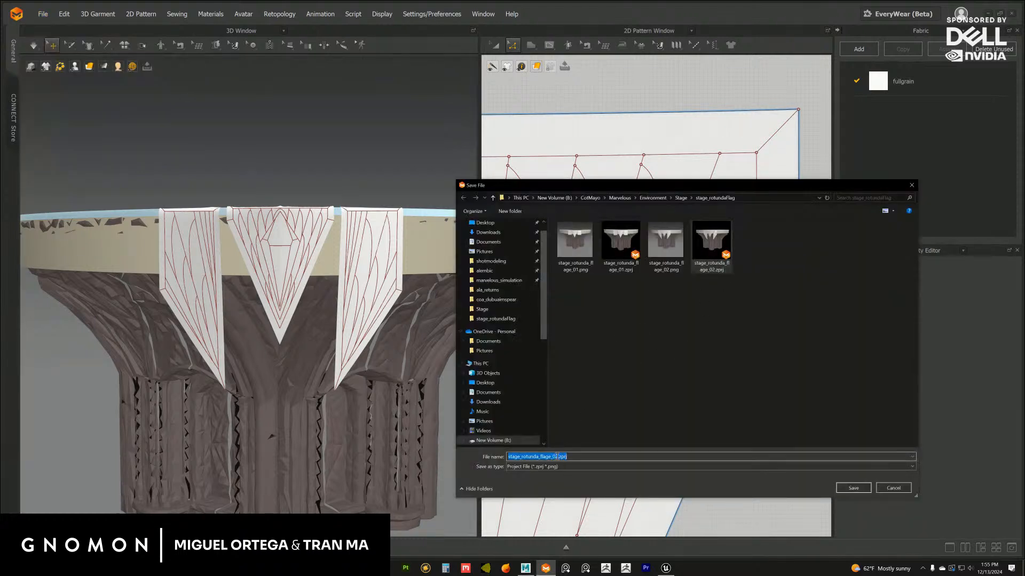
pyautogui.moveTo(567, 456); pyautogui.dragTo(553, 457)
pyautogui.write('3')
pyautogui.press('Return')
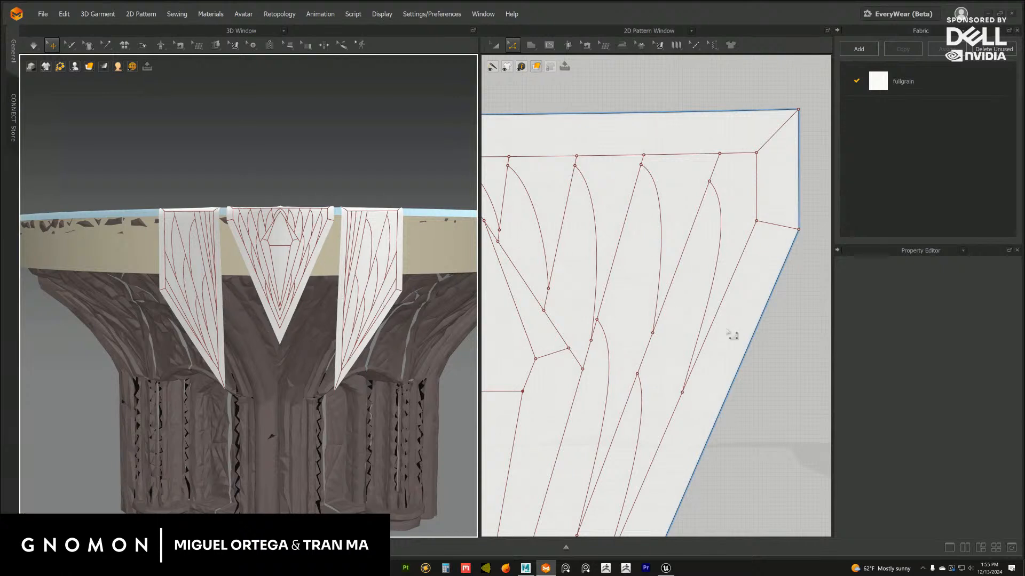
pyautogui.scroll(-6, 767, 373)
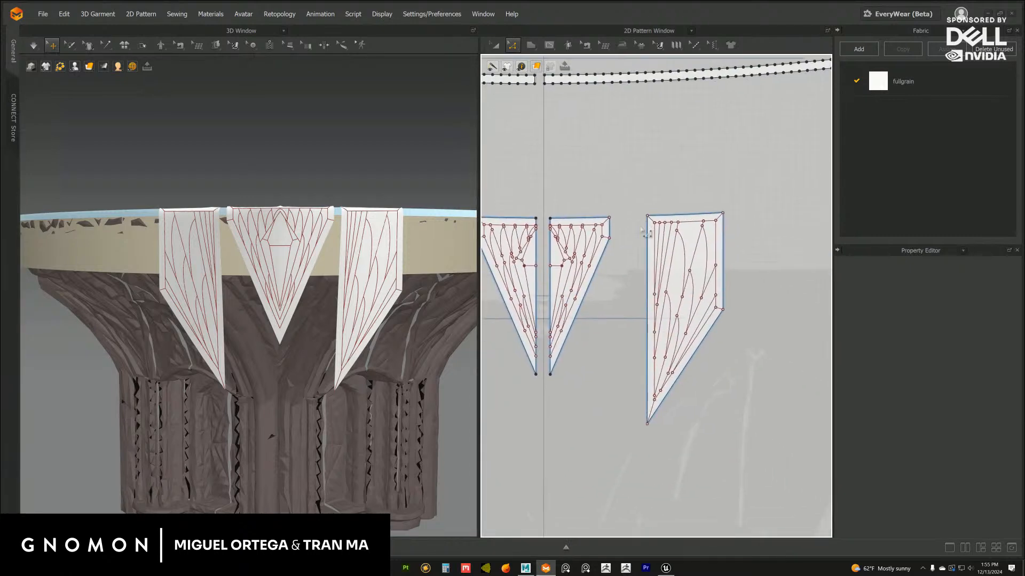
pyautogui.scroll(3, 706, 223)
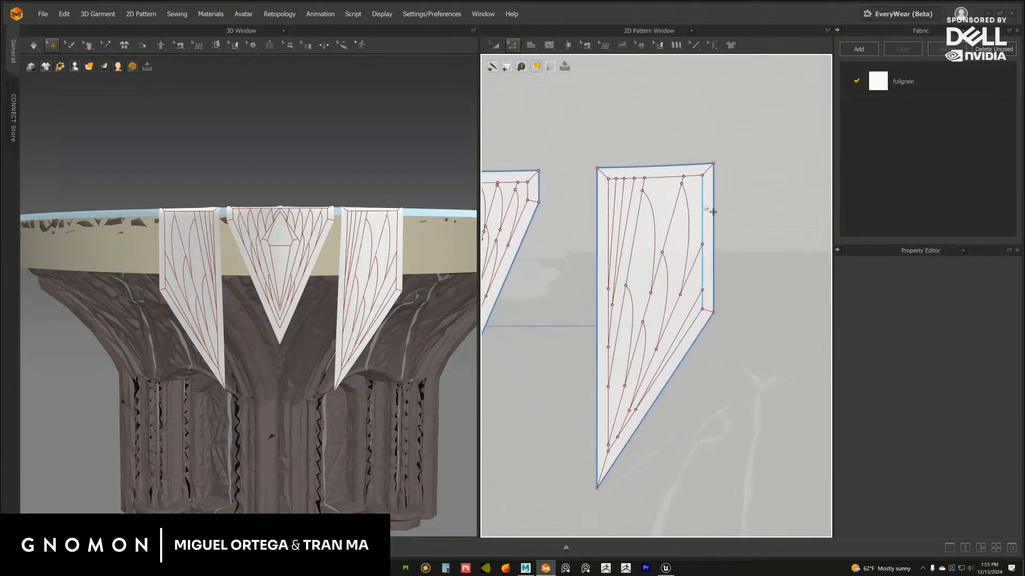
pyautogui.click(536, 65)
pyautogui.scroll(1, 699, 192)
pyautogui.scroll(-2, 725, 215)
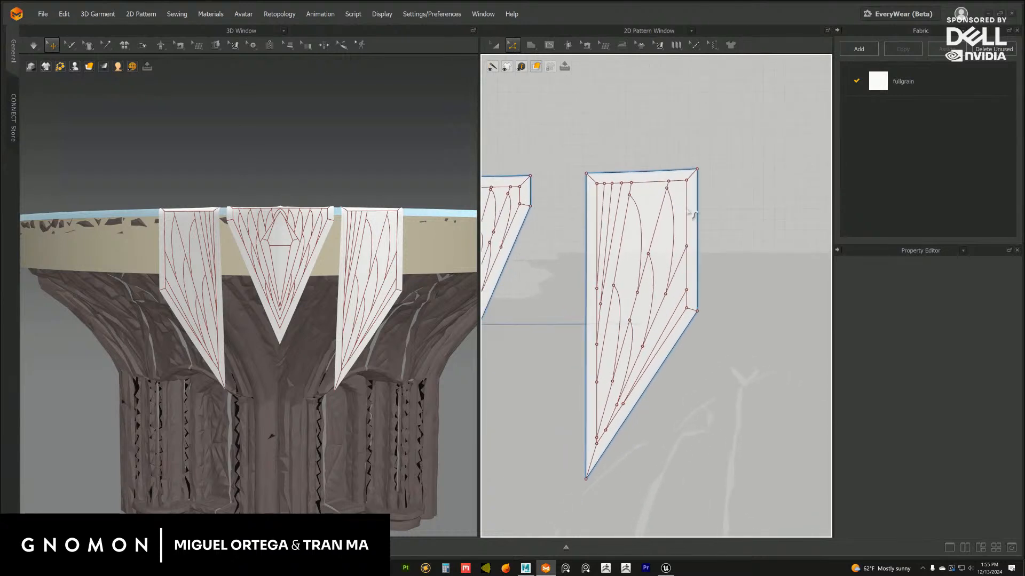
pyautogui.rightClick(686, 208)
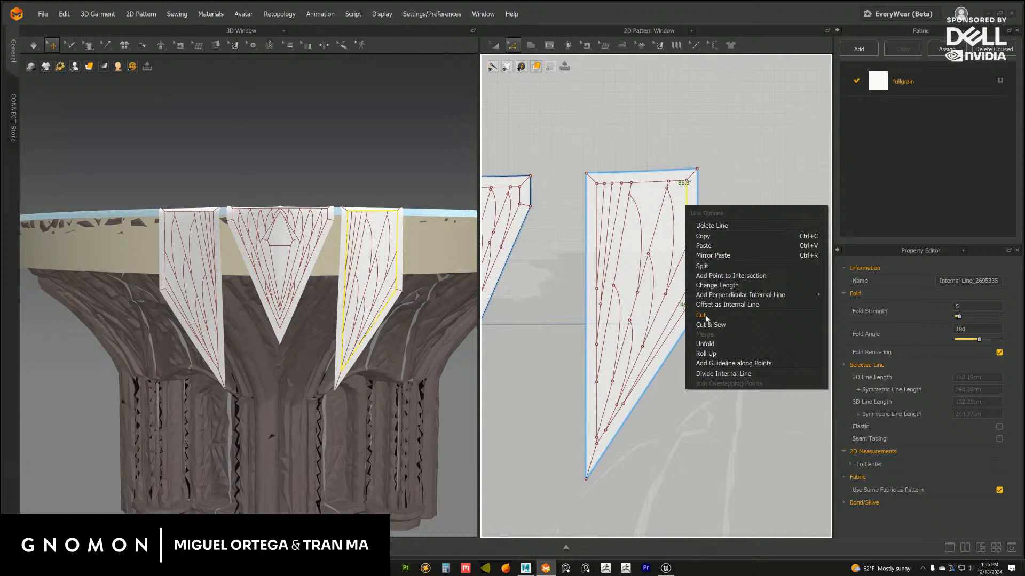
pyautogui.click(701, 315)
pyautogui.click(512, 331)
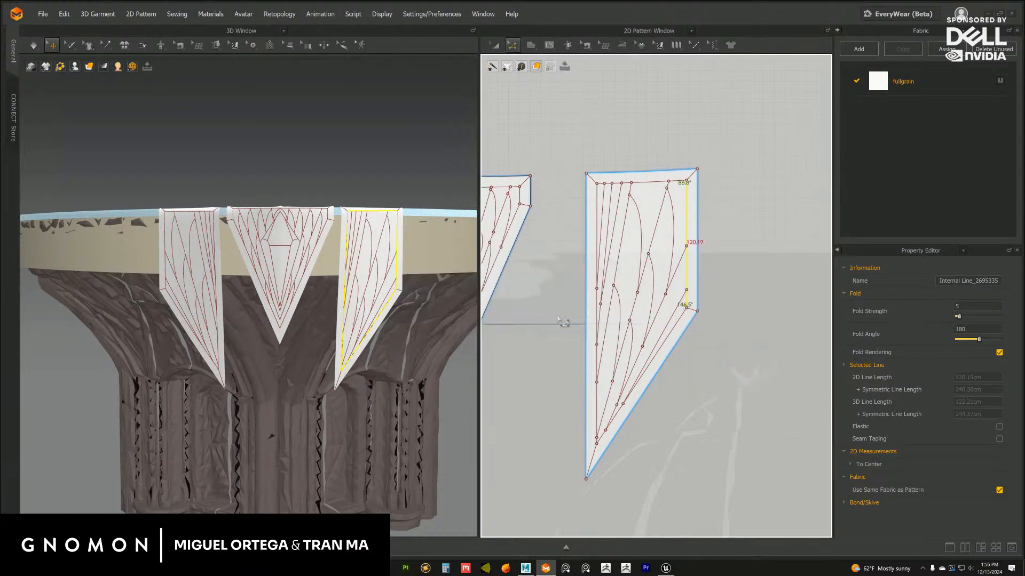
pyautogui.scroll(2, 655, 299)
pyautogui.click(697, 322)
pyautogui.doubleClick(696, 320)
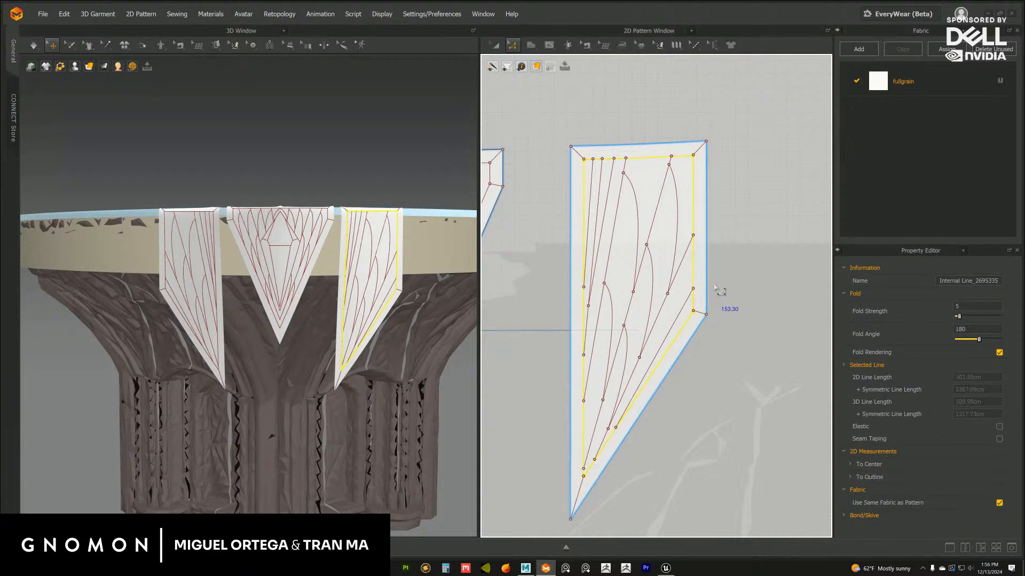
pyautogui.hotkey('ctrl', 'z')
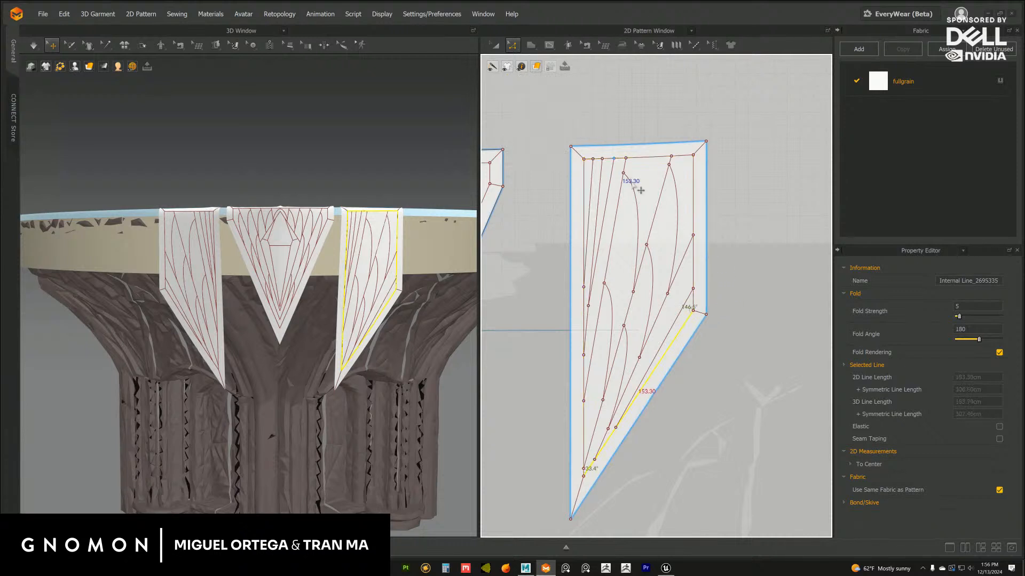
# Cut and sew the side flap along its whole inner border outline, and move the border frame away from the inner panel
pyautogui.click(496, 46)
pyautogui.rightClick(692, 174)
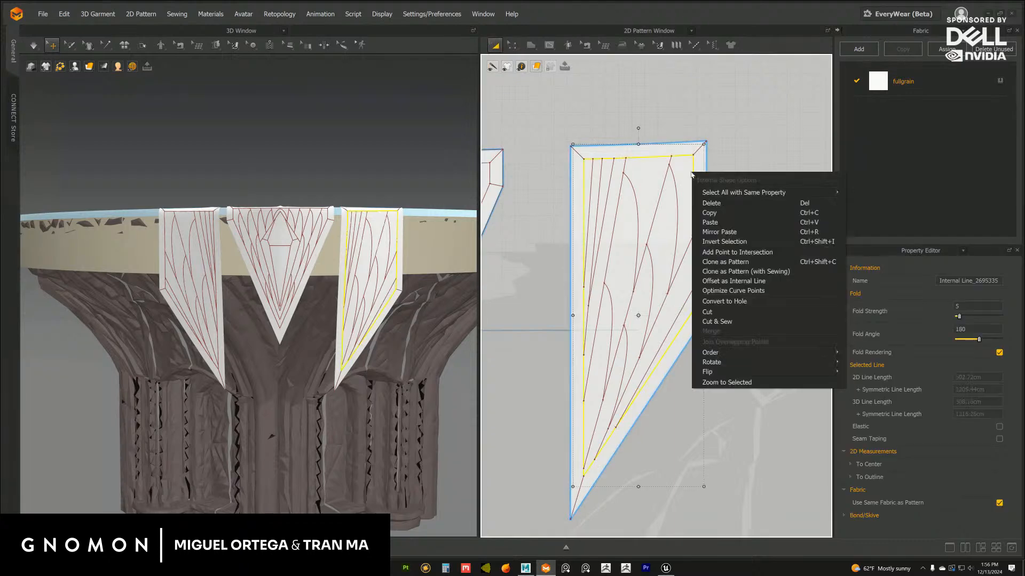
pyautogui.click(719, 321)
pyautogui.scroll(-3, 708, 215)
pyautogui.moveTo(708, 215); pyautogui.dragTo(686, 201, button='middle')
pyautogui.click(686, 201)
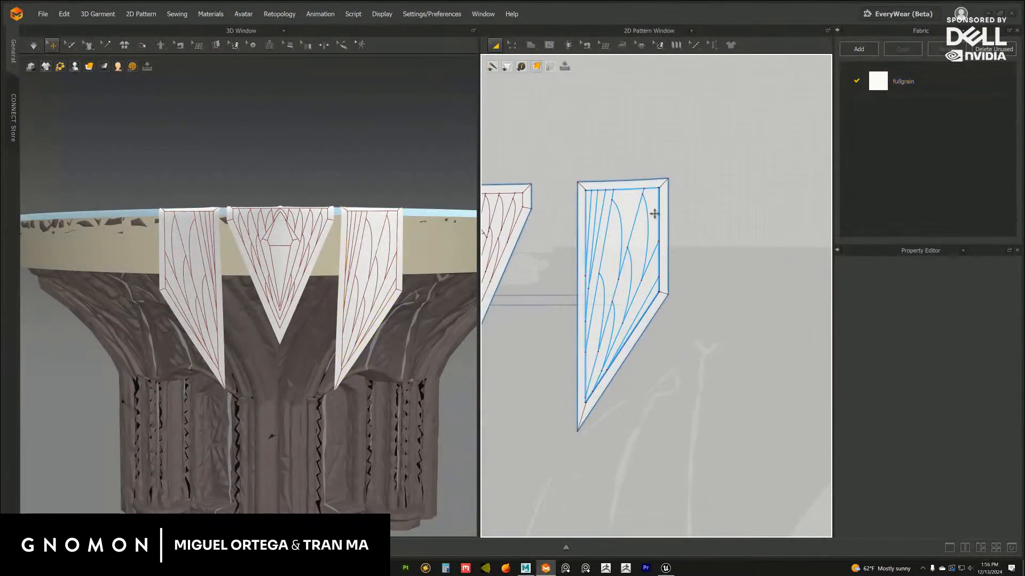
pyautogui.moveTo(664, 212); pyautogui.dragTo(789, 204)
pyautogui.moveTo(723, 224); pyautogui.dragTo(660, 225, button='middle')
pyautogui.click(795, 249)
# Cut and sew the detached border frame along the corner lines at both ends of its short outer side
pyautogui.scroll(-3, 710, 242)
pyautogui.scroll(-2, 709, 241)
pyautogui.moveTo(539, 238); pyautogui.dragTo(624, 234, button='middle')
pyautogui.moveTo(545, 267); pyautogui.dragTo(609, 250, button='middle')
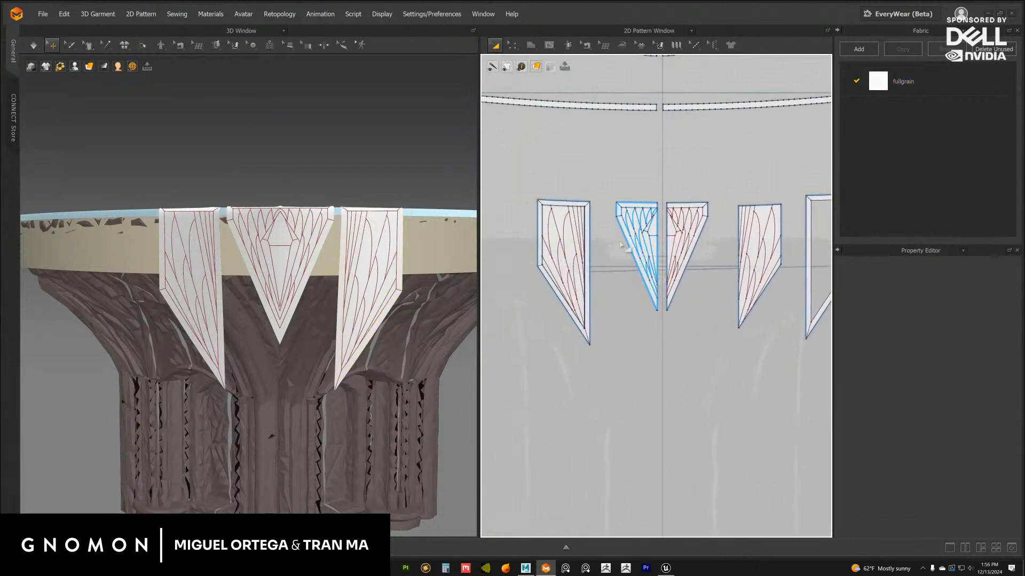
pyautogui.moveTo(716, 209); pyautogui.dragTo(573, 224, button='middle')
pyautogui.scroll(5, 699, 270)
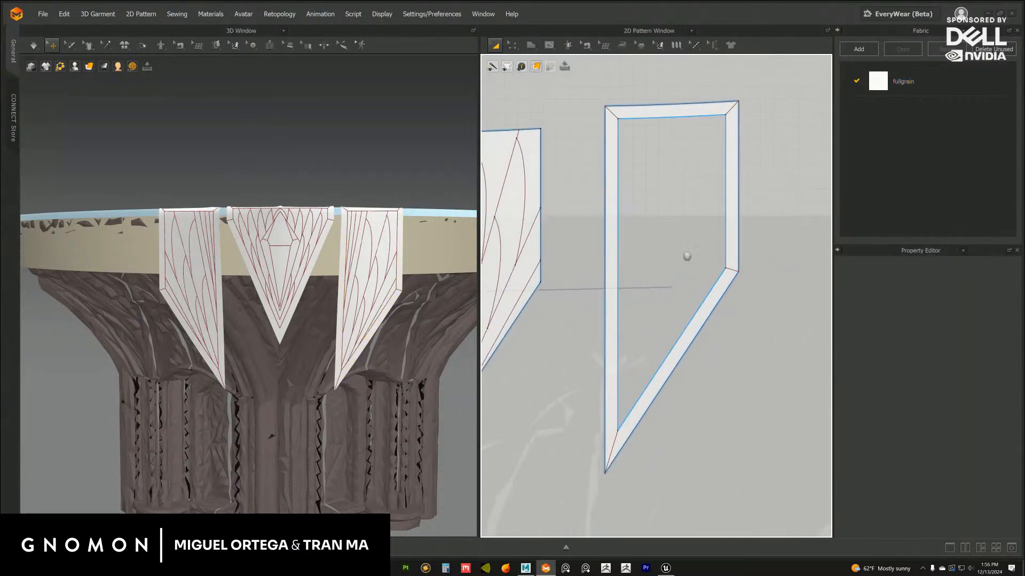
pyautogui.rightClick(701, 284)
pyautogui.click(724, 384)
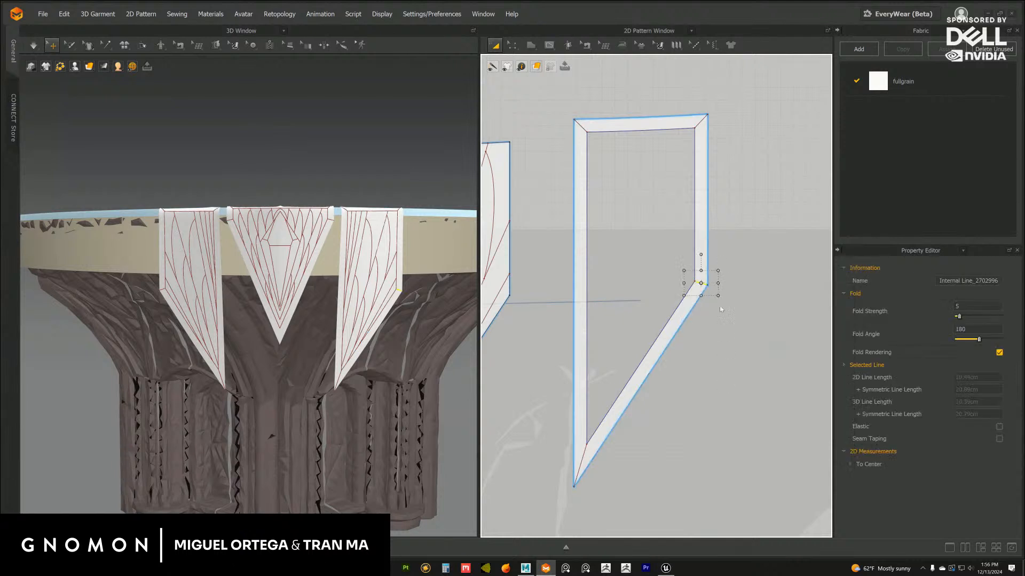
pyautogui.moveTo(709, 199); pyautogui.dragTo(697, 256, button='middle')
pyautogui.rightClick(688, 176)
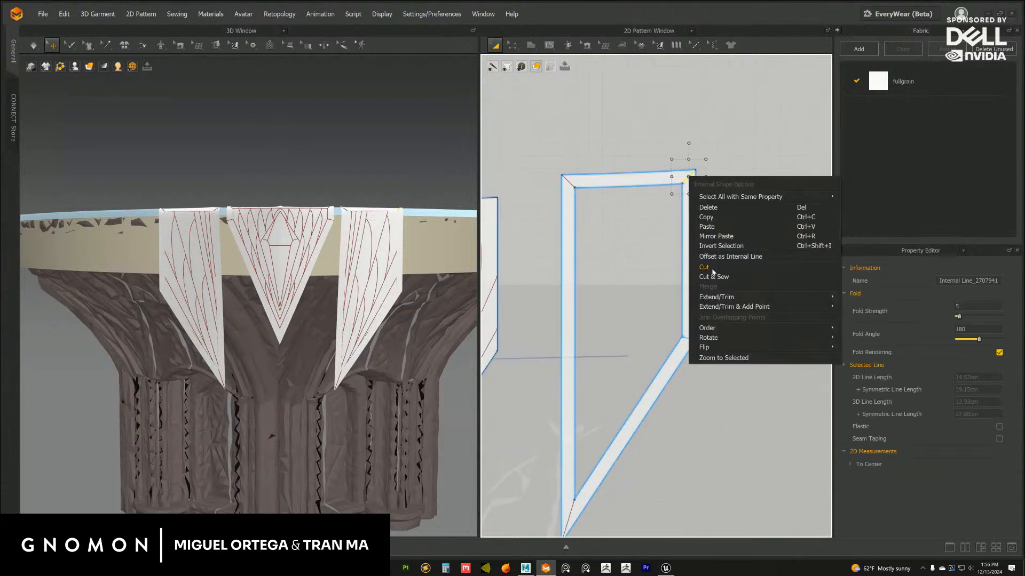
pyautogui.press('Escape')
# Cut and sew the border frame along the corner lines at both ends of its long inner side
pyautogui.click(568, 180)
pyautogui.rightClick(568, 184)
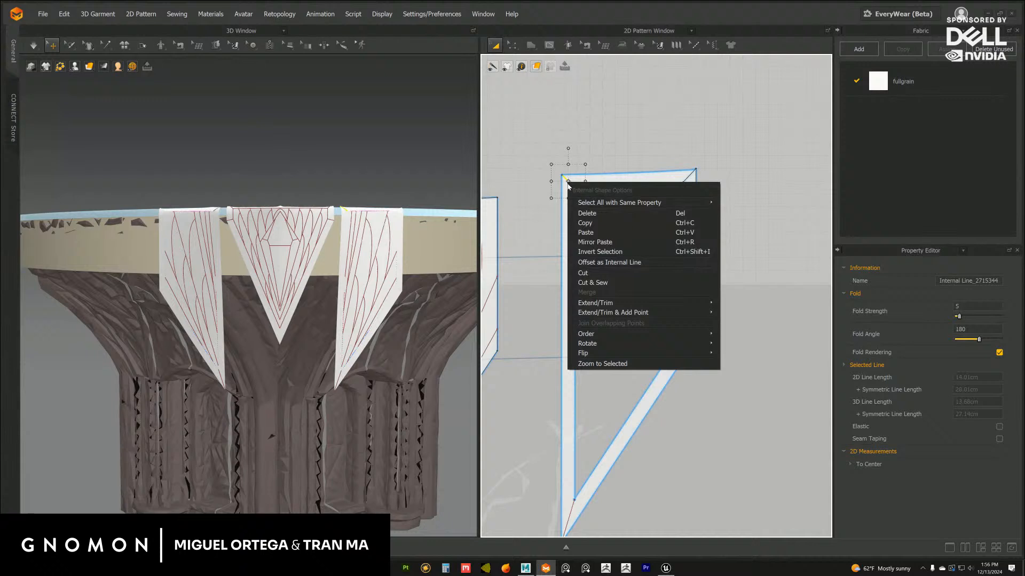
pyautogui.click(599, 283)
pyautogui.moveTo(610, 352); pyautogui.dragTo(654, 181, button='middle')
pyautogui.rightClick(615, 335)
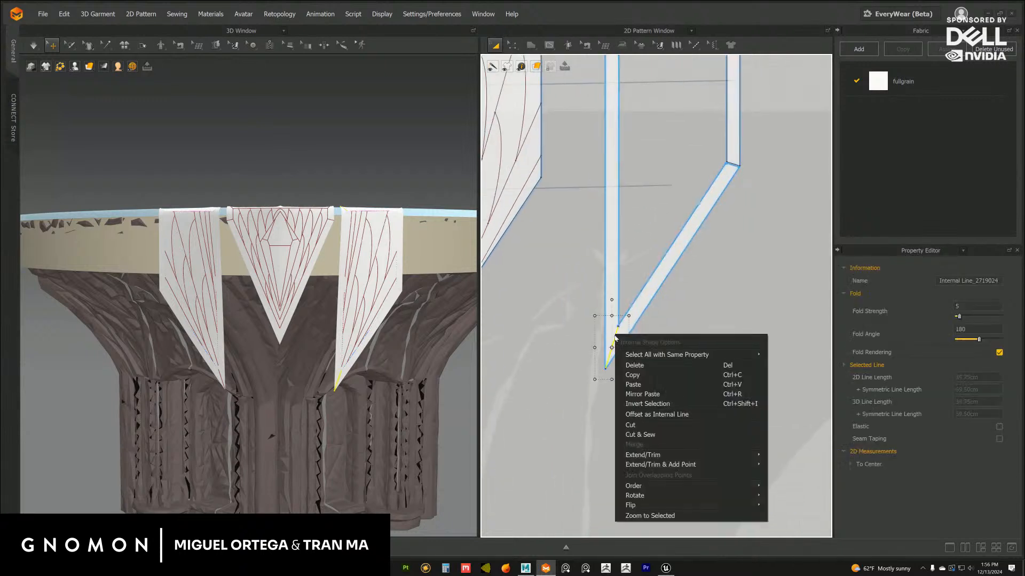
pyautogui.click(631, 424)
pyautogui.moveTo(639, 373); pyautogui.dragTo(612, 401, button='middle')
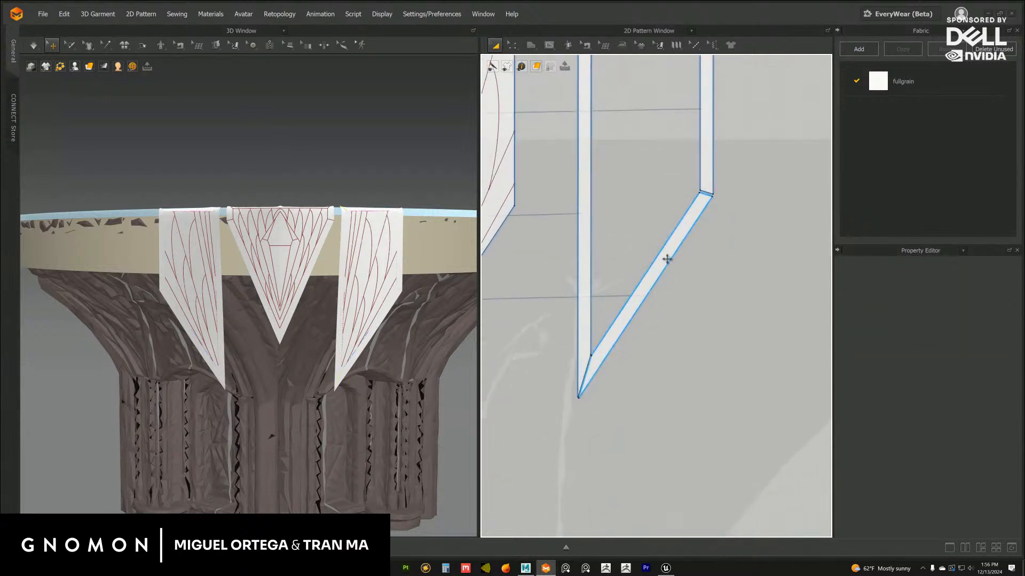
# Pull the frame's slanted, outer and long inner strips apart so that gaps separate the border pieces
pyautogui.click(667, 259)
pyautogui.moveTo(704, 128); pyautogui.dragTo(732, 264, button='middle')
pyautogui.click(687, 217)
pyautogui.click(591, 264)
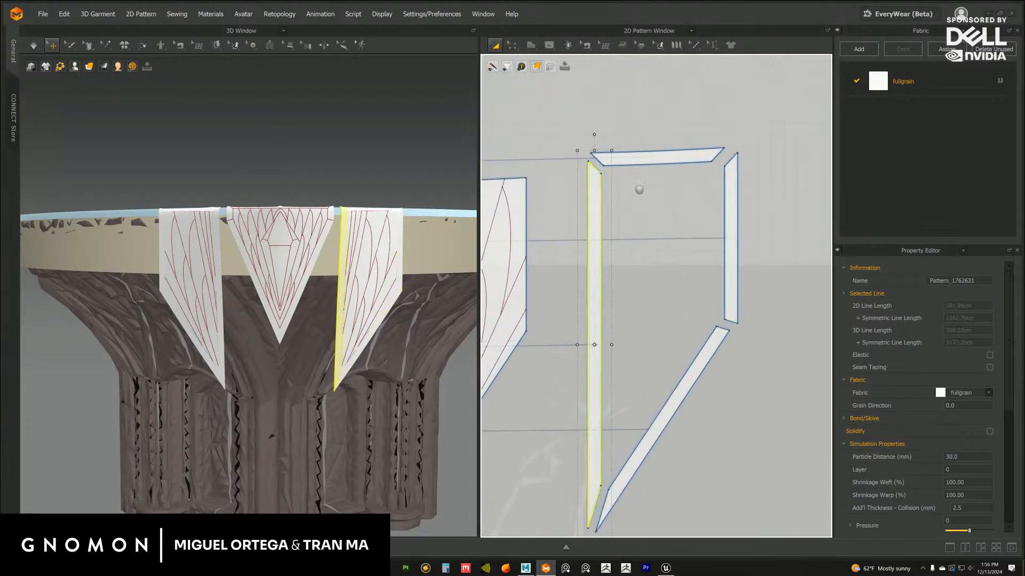
pyautogui.moveTo(639, 190); pyautogui.dragTo(639, 217, button='middle')
# Adjust the spacing of the frame's top strip and short outer strip around the other border pieces
pyautogui.click(653, 184)
pyautogui.moveTo(551, 213); pyautogui.dragTo(591, 217, button='middle')
pyautogui.click(634, 246)
pyautogui.moveTo(693, 320); pyautogui.dragTo(673, 326, button='middle')
pyautogui.click(675, 283)
pyautogui.click(689, 267)
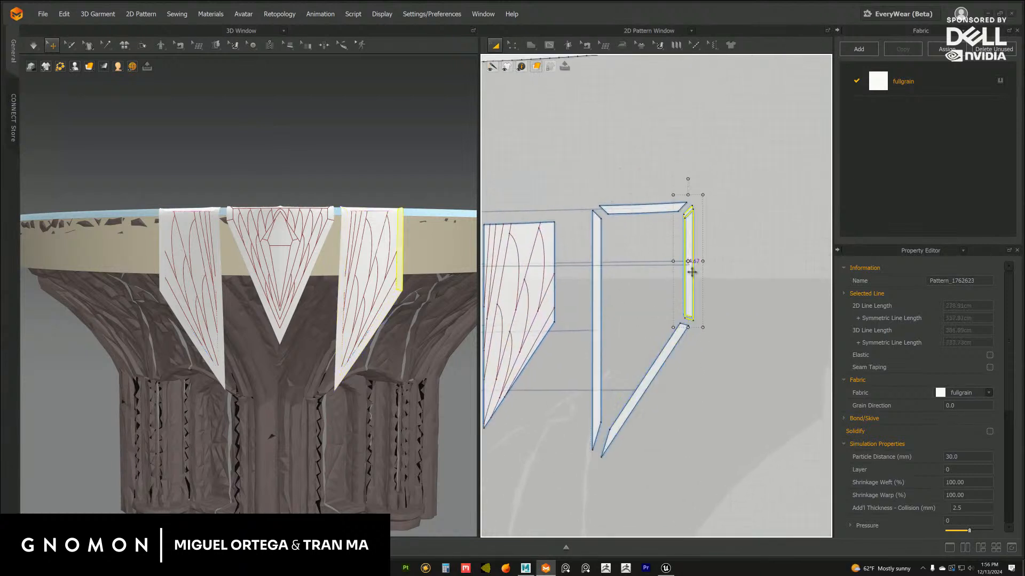
pyautogui.click(645, 205)
pyautogui.moveTo(646, 205); pyautogui.dragTo(647, 205)
# Cut and sew the inner panel along the fan line nearest its slanted edge, and move the thin sliver away
pyautogui.moveTo(541, 307); pyautogui.dragTo(622, 263, button='middle')
pyautogui.scroll(1, 623, 251)
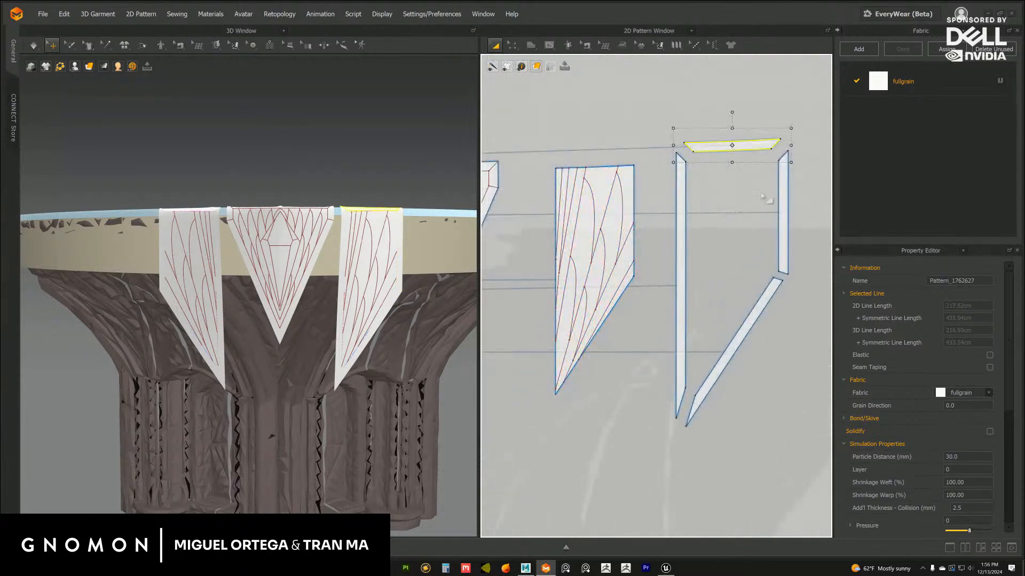
pyautogui.scroll(3, 636, 258)
pyautogui.rightClick(639, 265)
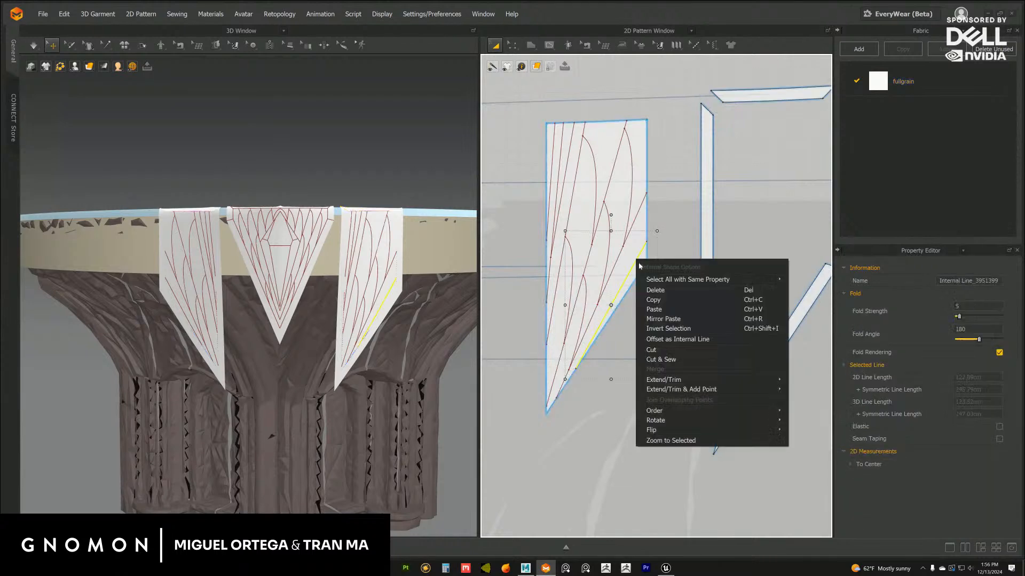
pyautogui.click(661, 362)
pyautogui.click(642, 280)
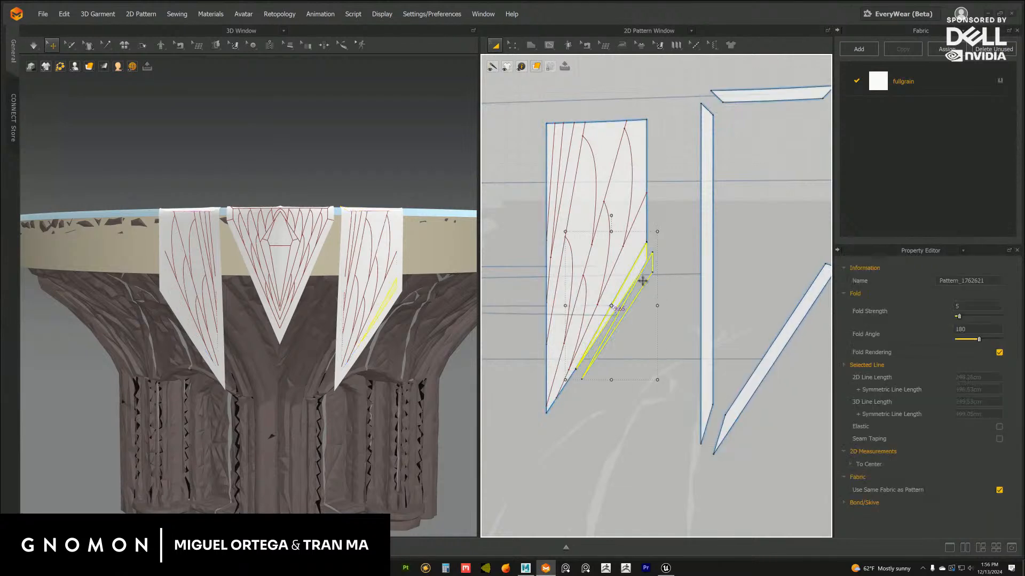
# Cut and sew the panel along the next fan line up, and spread the resulting wedge and sliver away from the panel
pyautogui.scroll(1, 642, 280)
pyautogui.rightClick(649, 249)
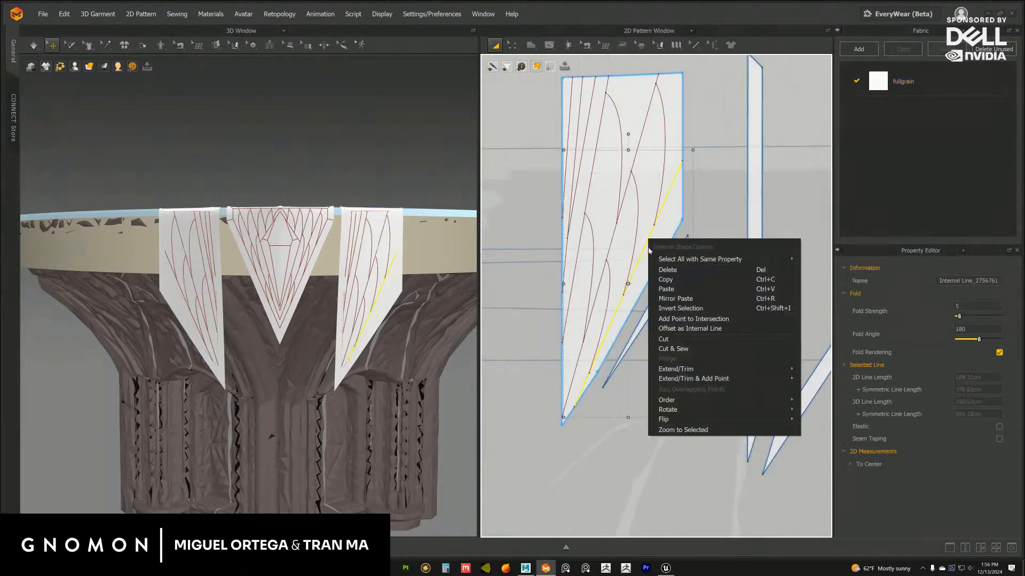
pyautogui.click(671, 353)
pyautogui.click(651, 264)
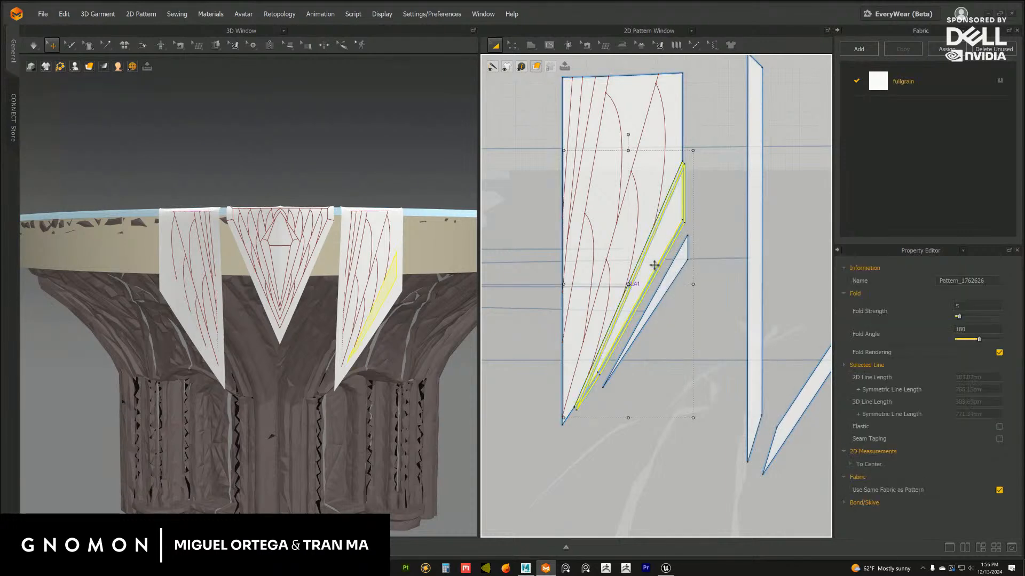
pyautogui.keyDown('shift'); pyautogui.click(674, 272); pyautogui.keyUp('shift')
pyautogui.moveTo(662, 260); pyautogui.dragTo(682, 280)
pyautogui.click(716, 228)
pyautogui.moveTo(715, 228); pyautogui.dragTo(697, 206, button='middle')
# Cut and sew the panel along the long middle fan line, and move the outer piece with its leaf curves away
pyautogui.moveTo(628, 221); pyautogui.dragTo(647, 244, button='middle')
pyautogui.moveTo(624, 197); pyautogui.dragTo(632, 232, button='middle')
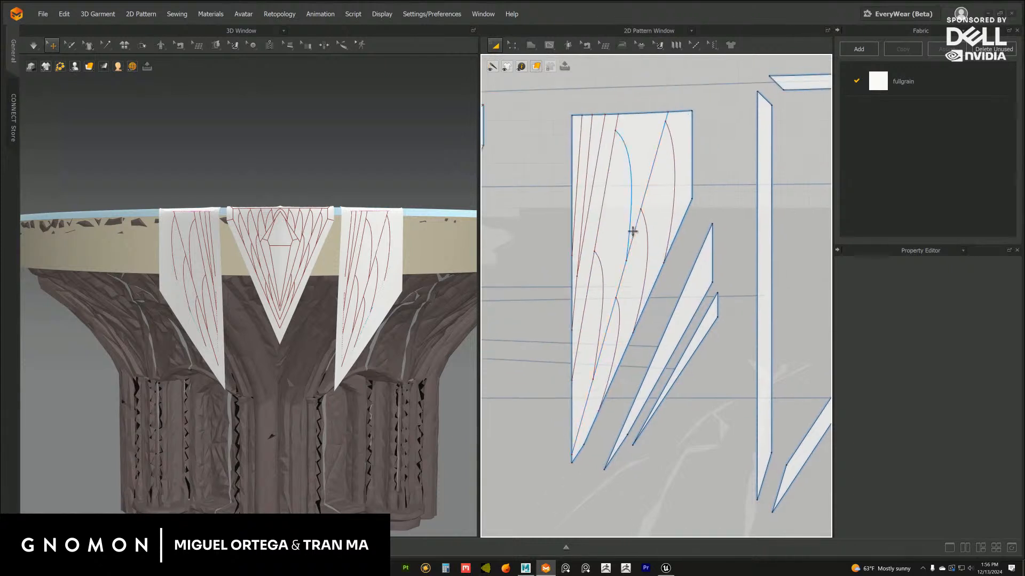
pyautogui.rightClick(638, 232)
pyautogui.click(654, 338)
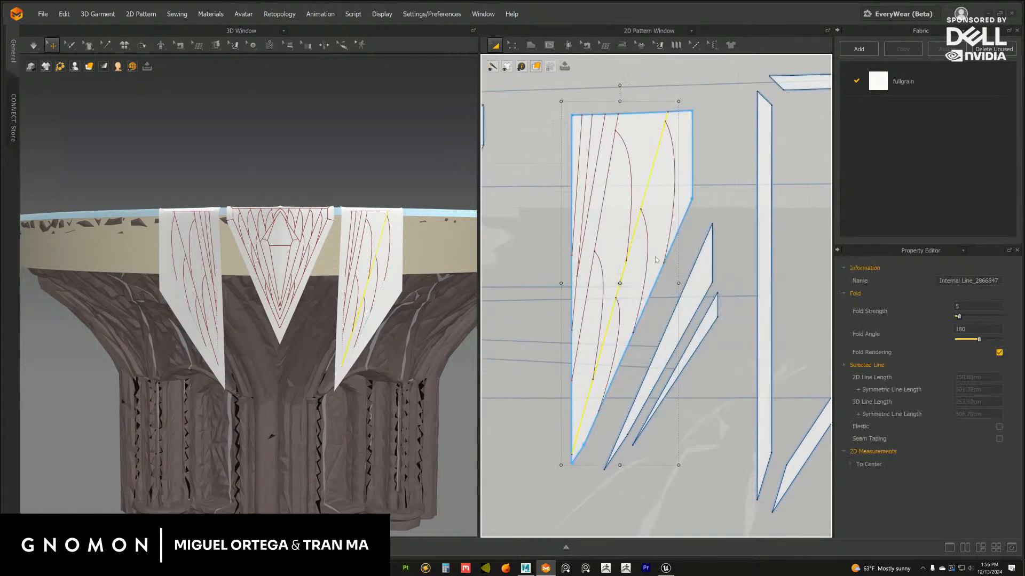
pyautogui.moveTo(659, 217); pyautogui.dragTo(667, 223)
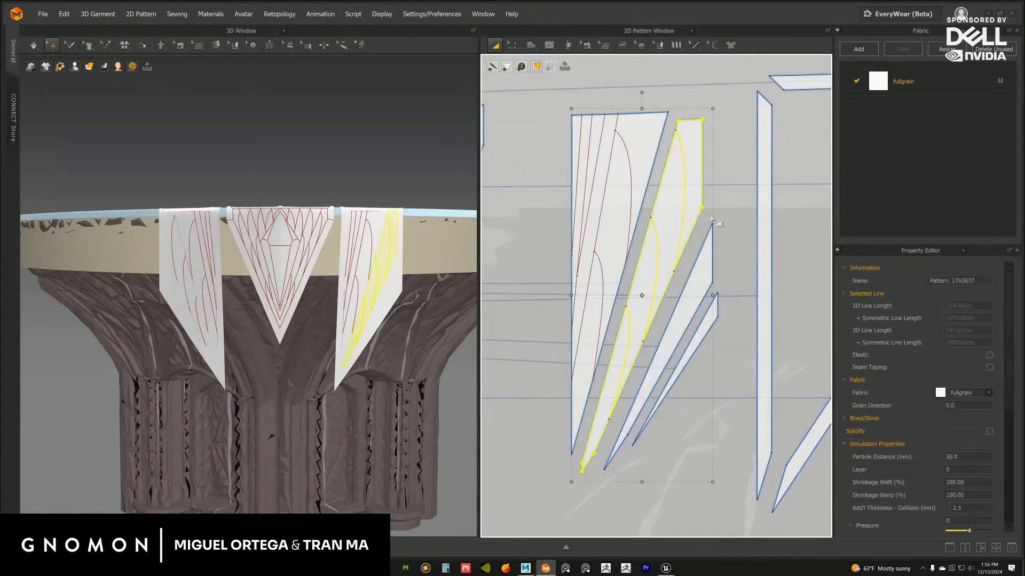
pyautogui.click(751, 214)
# Cut and sew the remaining panel along the fan line beside the leaf curves, and move the narrow inner-edge piece away
pyautogui.moveTo(653, 235); pyautogui.dragTo(678, 242, button='middle')
pyautogui.rightClick(628, 208)
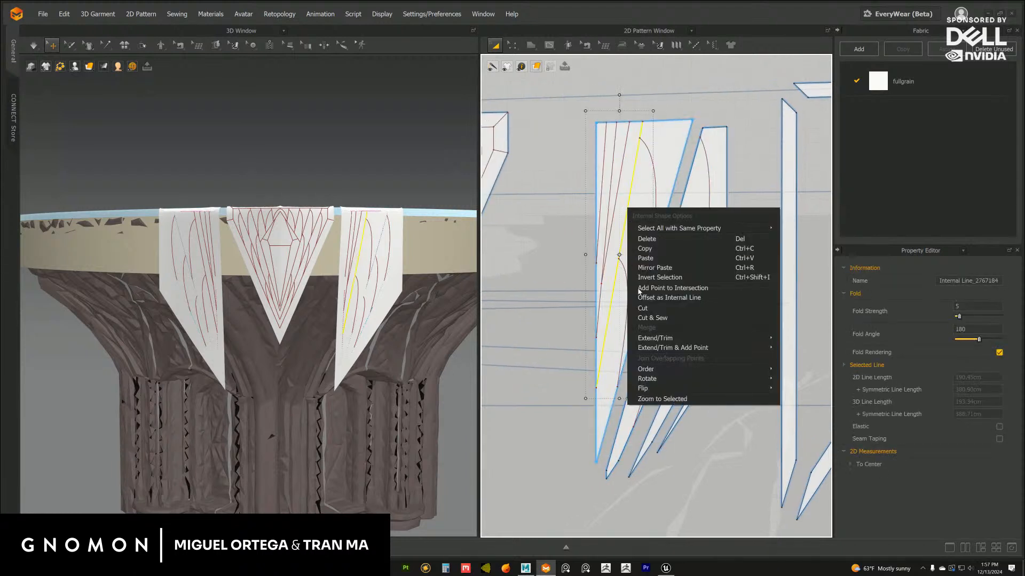
pyautogui.click(655, 320)
pyautogui.moveTo(648, 201); pyautogui.dragTo(638, 229, button='middle')
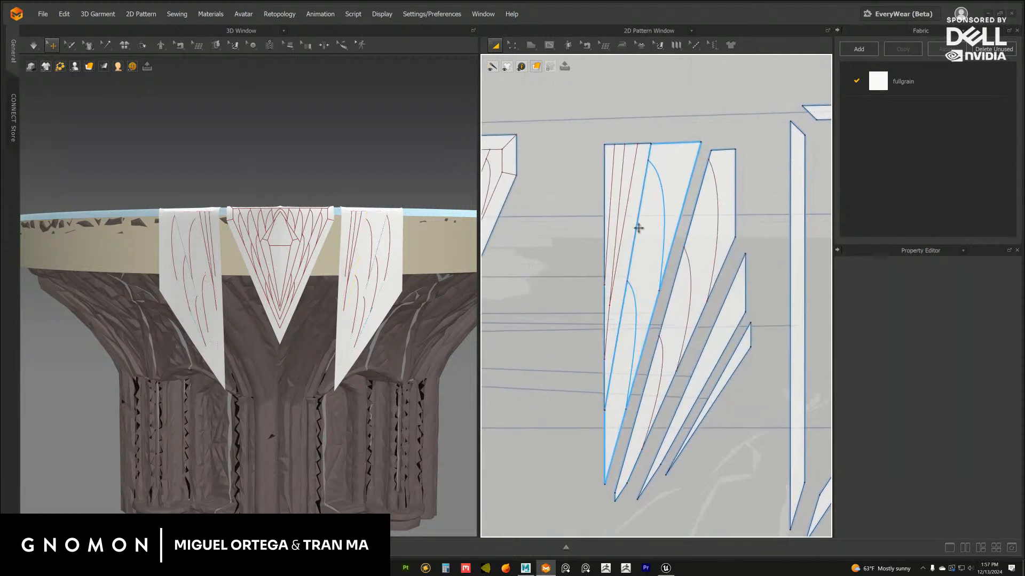
pyautogui.click(625, 201)
# Cut and sew the two leaf curves on the piece next to the narrow inner-edge piece
pyautogui.rightClick(663, 196)
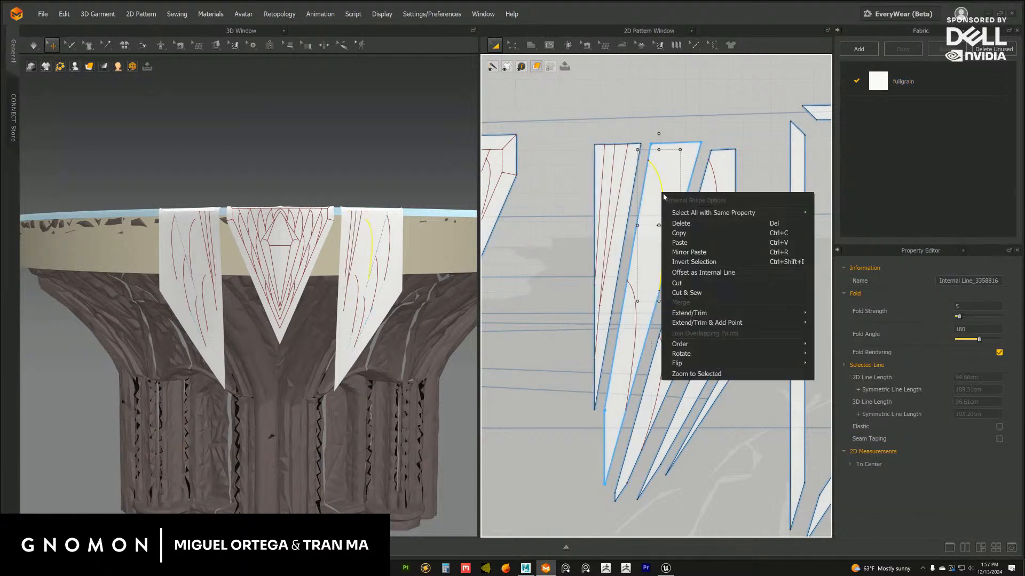
pyautogui.click(683, 286)
pyautogui.rightClick(633, 293)
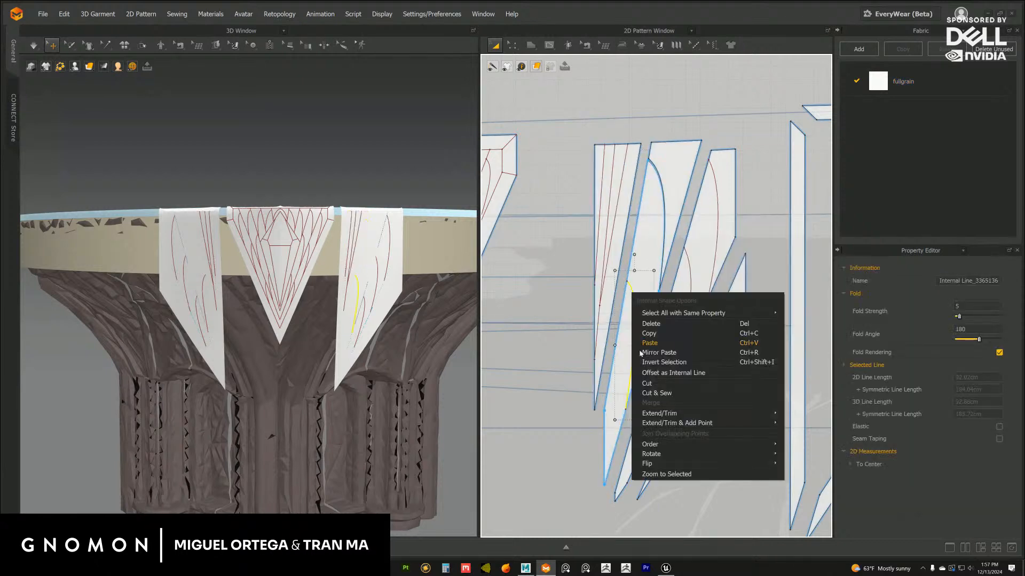
pyautogui.click(654, 393)
# Cut and sew the upper, middle and lower leaf curves on the outer leaf piece
pyautogui.moveTo(717, 208); pyautogui.dragTo(688, 199, button='middle')
pyautogui.rightClick(692, 230)
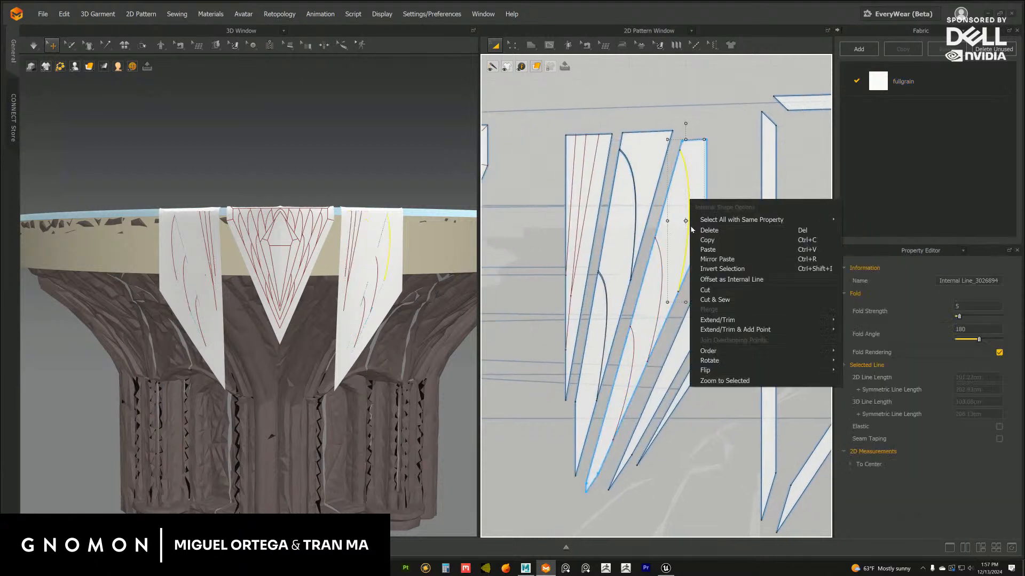
pyautogui.click(705, 301)
pyautogui.rightClick(661, 276)
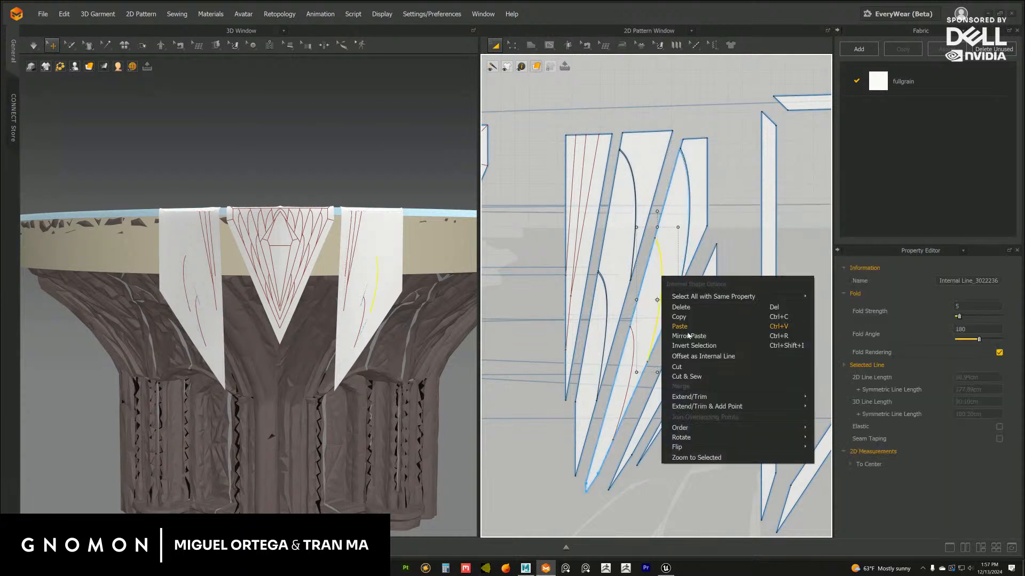
pyautogui.click(691, 347)
pyautogui.rightClick(633, 342)
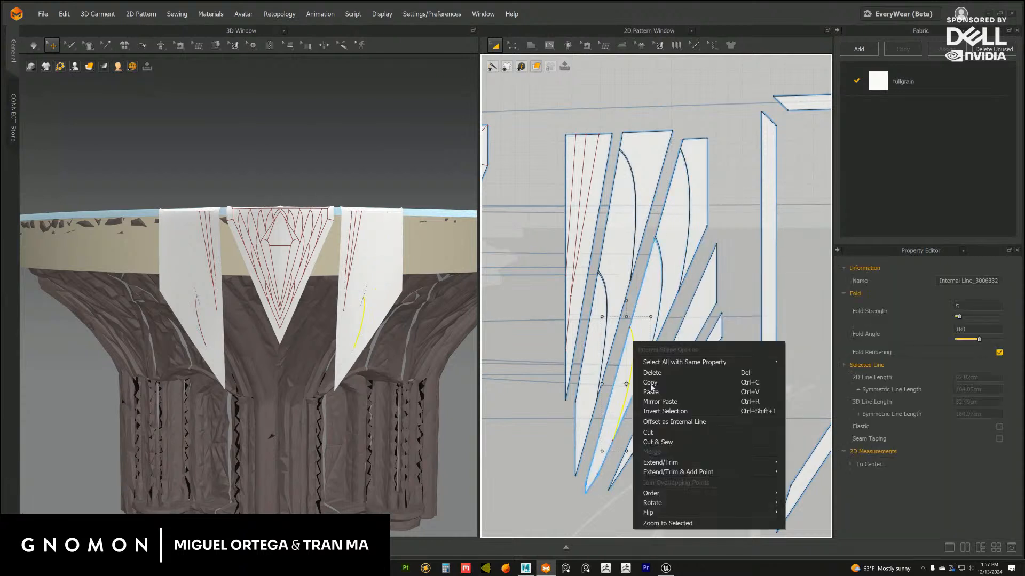
pyautogui.click(665, 417)
# Try to cut and sew the fan panel along the fan line nearest the leaf pieces, before its middle line
pyautogui.click(591, 191)
pyautogui.moveTo(591, 190); pyautogui.dragTo(595, 213, button='middle')
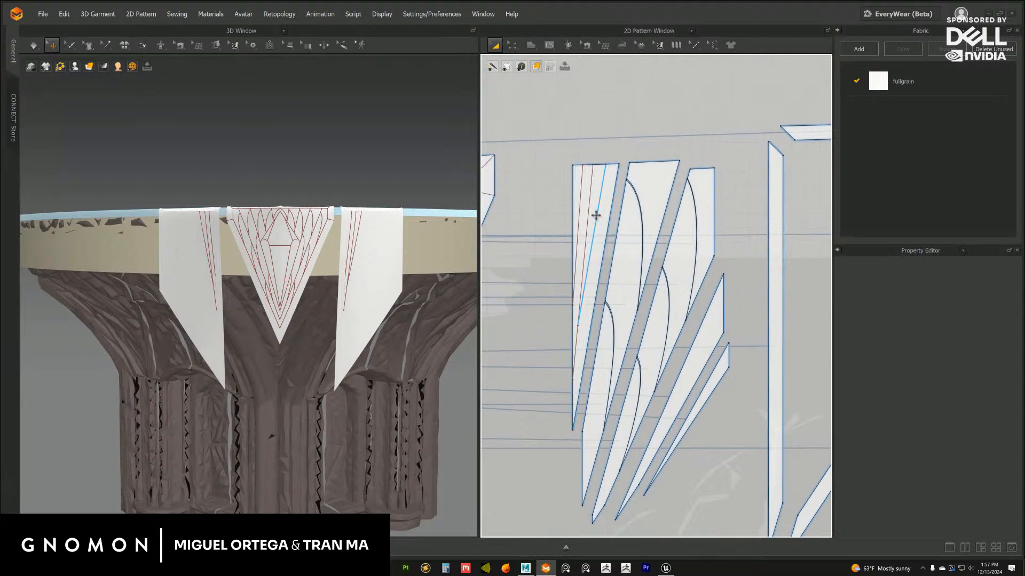
pyautogui.rightClick(597, 220)
pyautogui.click(620, 315)
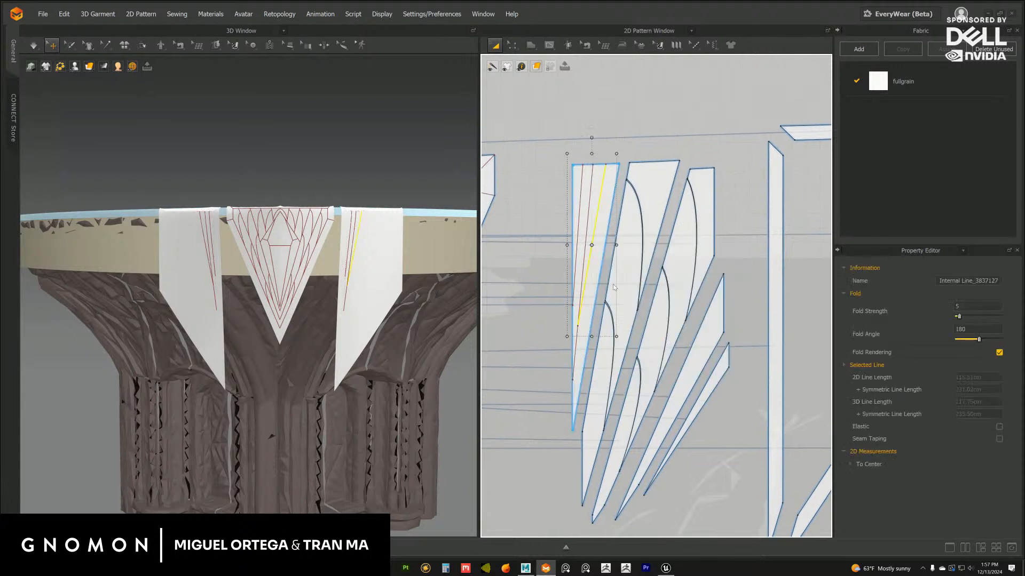
pyautogui.rightClick(583, 276)
pyautogui.click(547, 310)
pyautogui.moveTo(547, 310); pyautogui.dragTo(561, 303, button='middle')
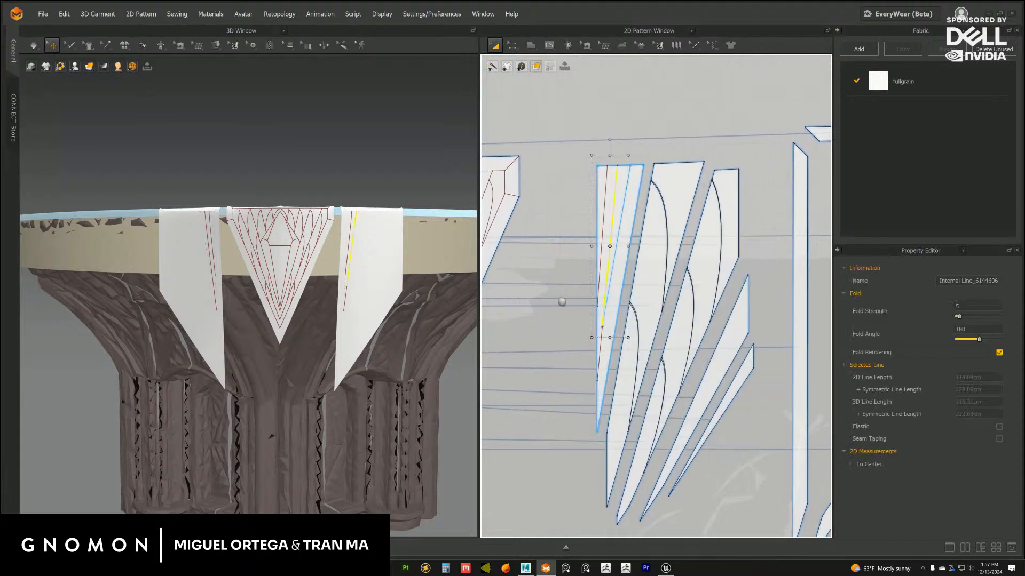
pyautogui.click(569, 295)
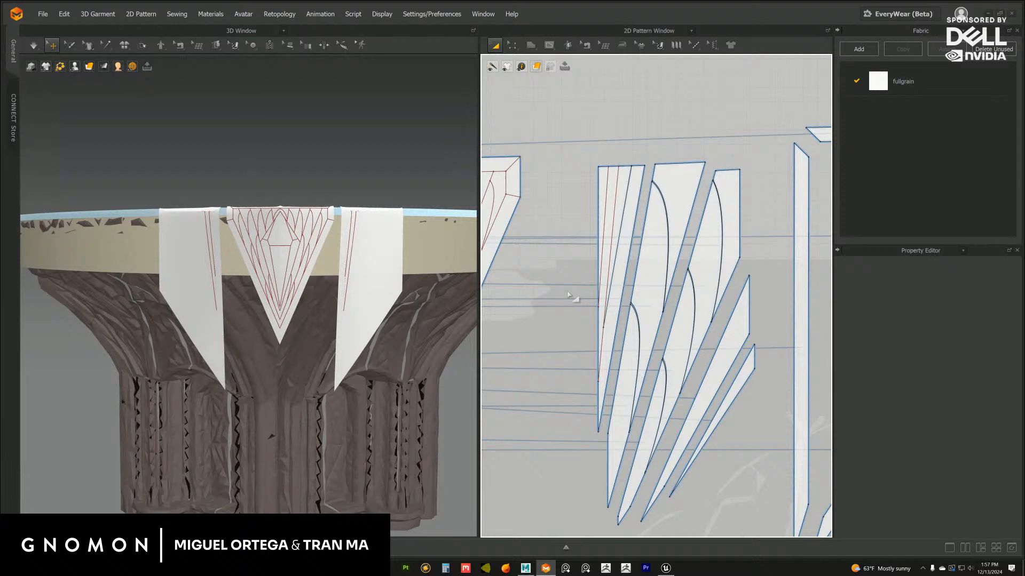
# Cut and sew the fan panel along its middle line, its inner line and its line nearest the leaf pieces
pyautogui.rightClick(614, 238)
pyautogui.click(637, 349)
pyautogui.rightClick(605, 208)
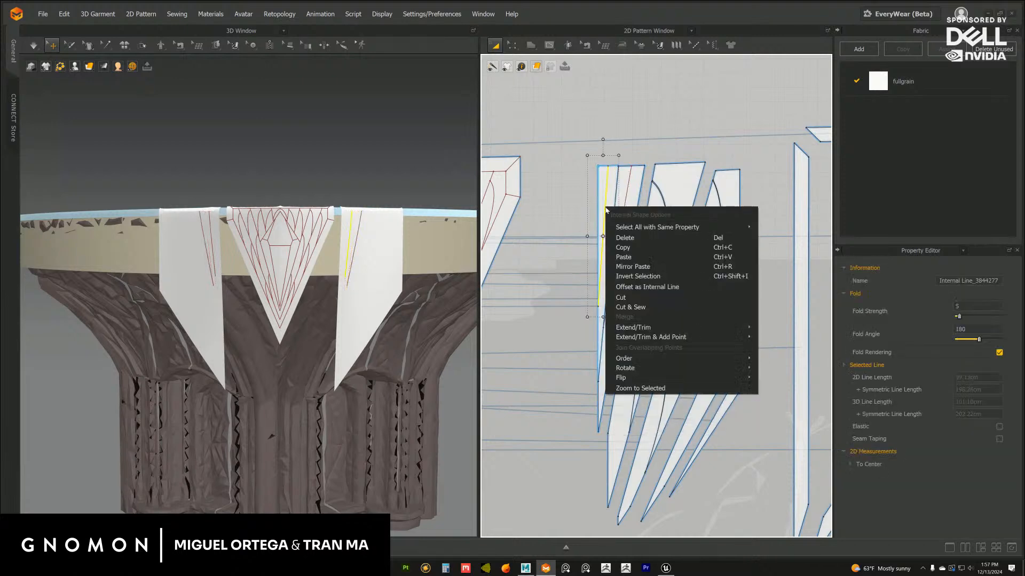
pyautogui.click(637, 309)
pyautogui.rightClick(625, 209)
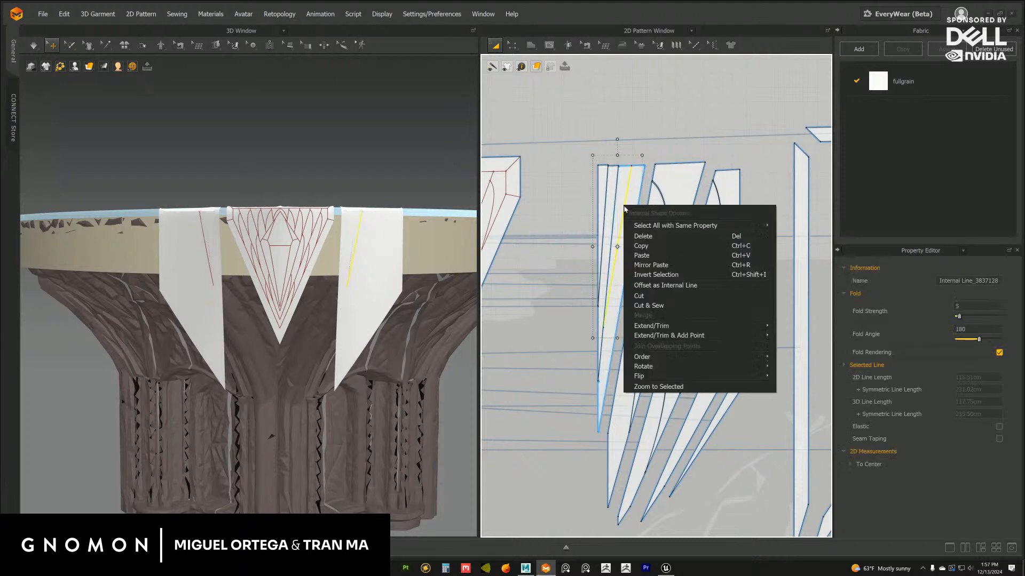
pyautogui.click(650, 308)
# Move the four narrow fan strips apart so that each lies separately in the 2D pattern layout
pyautogui.scroll(3, 601, 237)
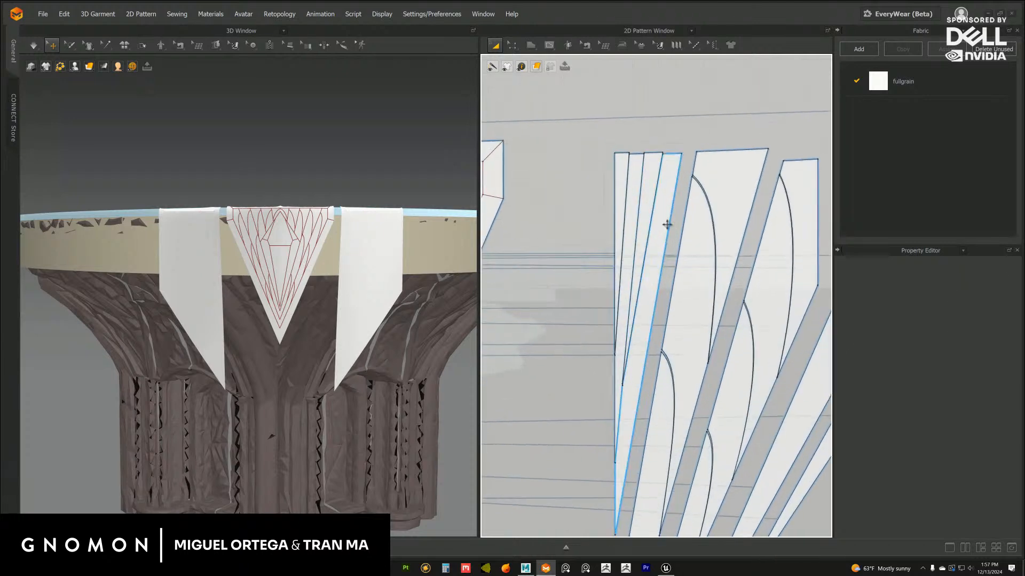
pyautogui.click(666, 225)
pyautogui.moveTo(666, 224); pyautogui.dragTo(671, 224)
pyautogui.moveTo(618, 196); pyautogui.dragTo(650, 193)
pyautogui.click(693, 141)
pyautogui.click(676, 165)
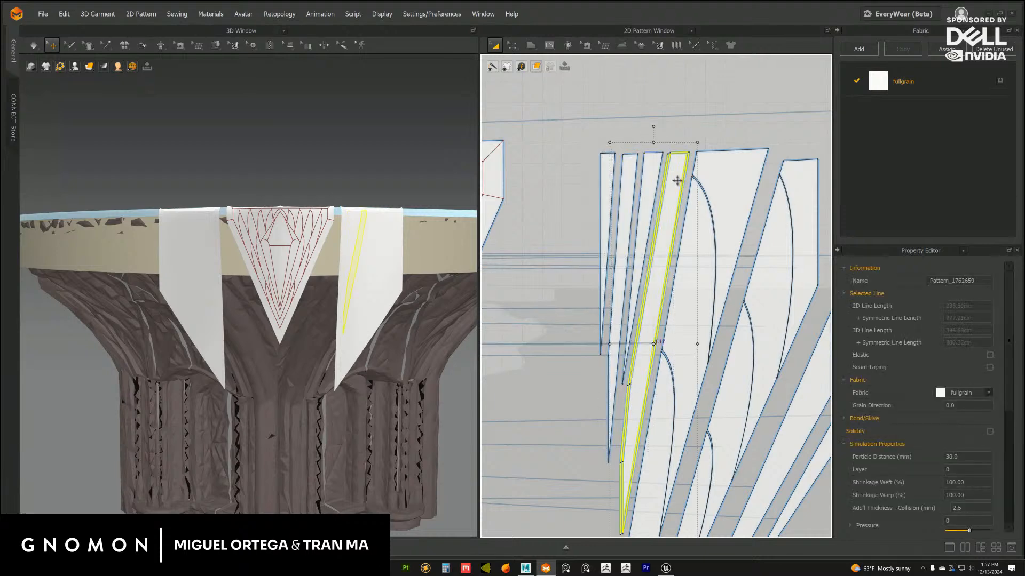
pyautogui.click(723, 132)
# Spread the upper leaf pieces and the inner column of leaf pieces apart along their curved cuts
pyautogui.moveTo(700, 153); pyautogui.dragTo(603, 159, button='middle')
pyautogui.moveTo(651, 173); pyautogui.dragTo(660, 164)
pyautogui.moveTo(706, 199); pyautogui.dragTo(718, 185)
pyautogui.moveTo(599, 322); pyautogui.dragTo(627, 209, button='middle')
pyautogui.moveTo(609, 290); pyautogui.dragTo(599, 325)
pyautogui.moveTo(647, 219); pyautogui.dragTo(648, 225)
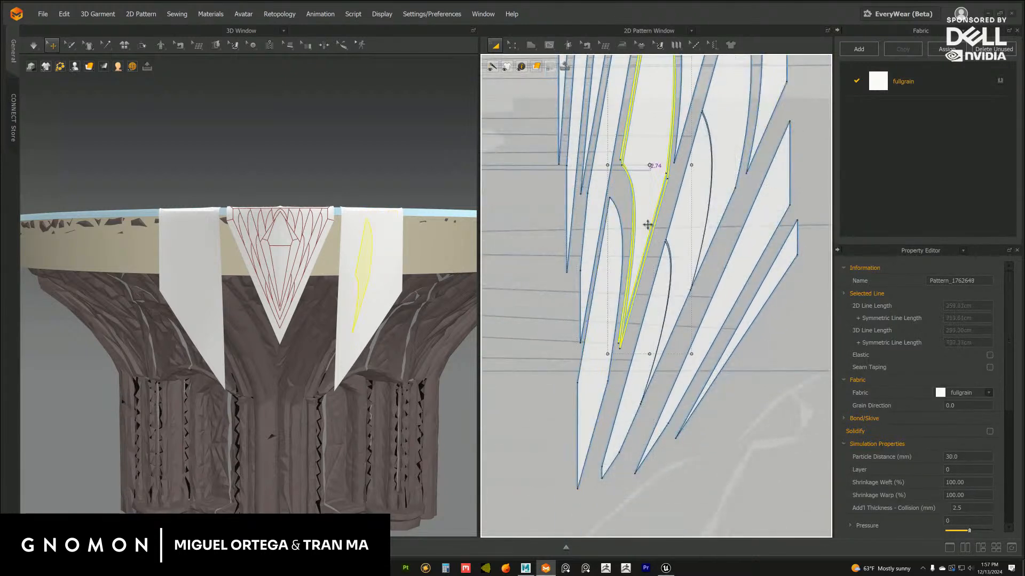
pyautogui.moveTo(608, 289); pyautogui.dragTo(611, 293)
pyautogui.moveTo(652, 297); pyautogui.dragTo(622, 251, button='middle')
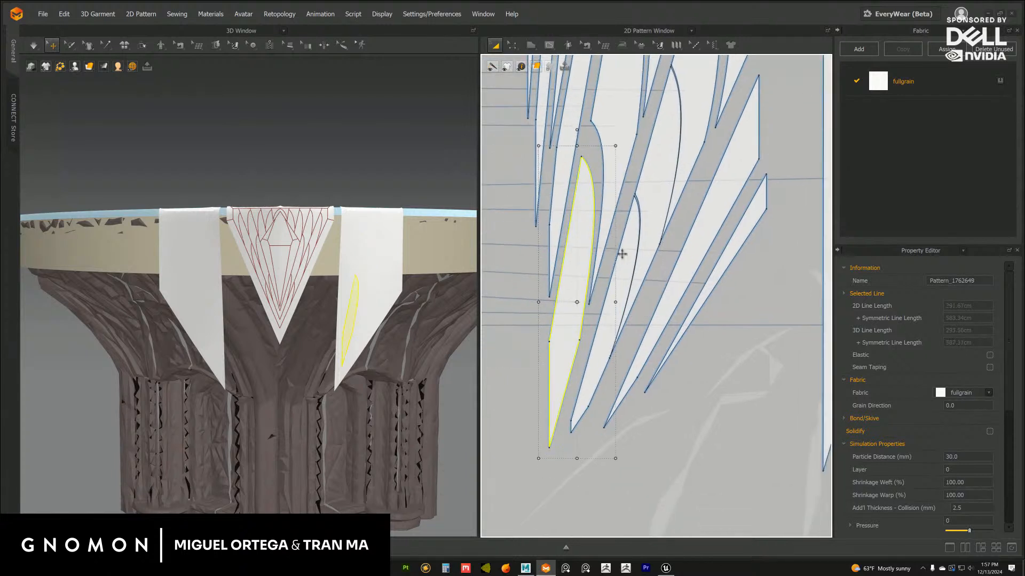
# Separate the lower, middle and upper leaf pieces of the outer column with gaps along their curves
pyautogui.moveTo(618, 276); pyautogui.dragTo(609, 291)
pyautogui.moveTo(648, 249); pyautogui.dragTo(642, 269, button='middle')
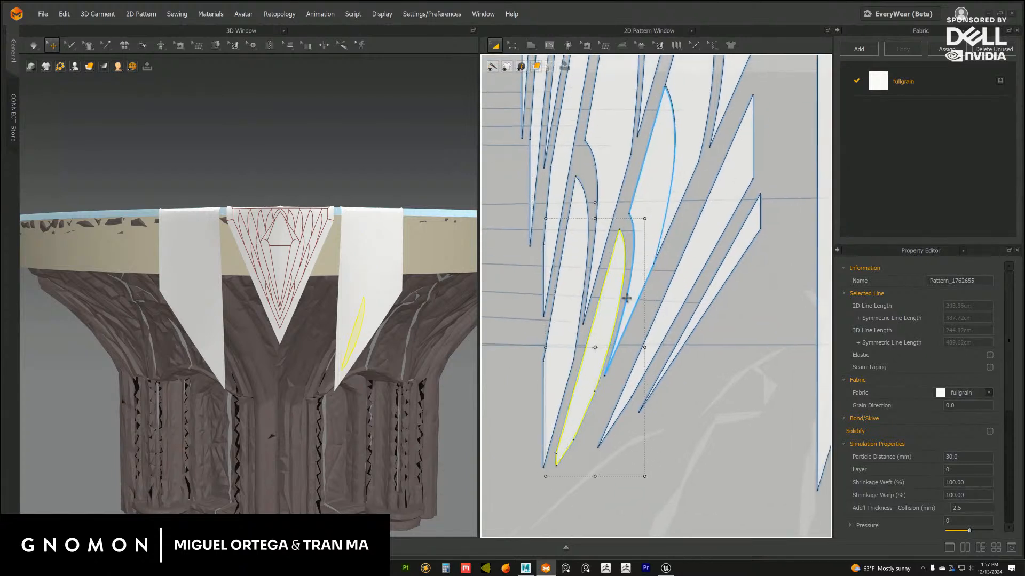
pyautogui.moveTo(596, 373); pyautogui.dragTo(596, 386)
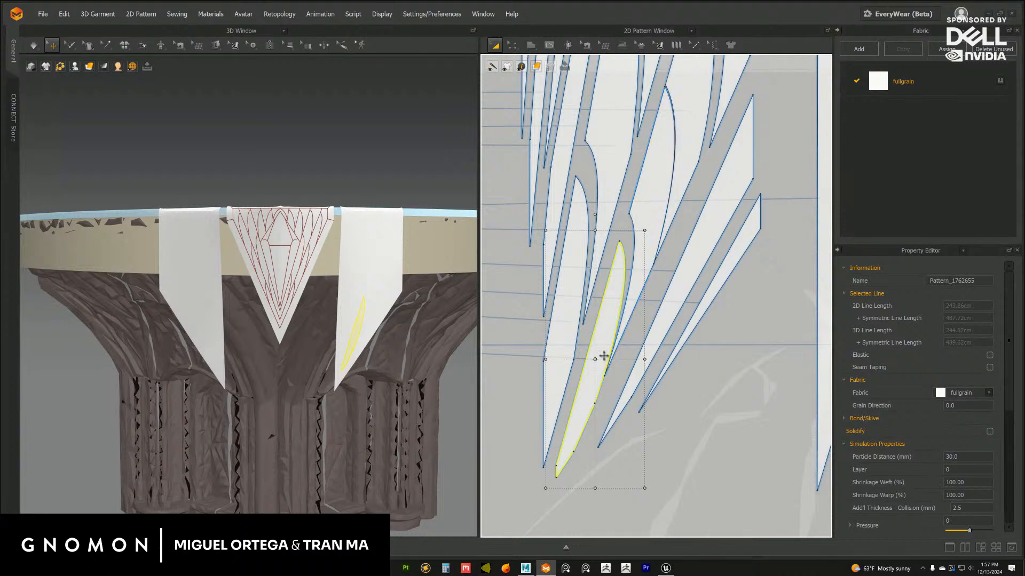
pyautogui.press('Down')
pyautogui.moveTo(649, 227); pyautogui.dragTo(652, 237)
pyautogui.moveTo(667, 236); pyautogui.dragTo(618, 371, button='middle')
pyautogui.moveTo(679, 208)
pyautogui.mouseDown()
pyautogui.moveTo(656, 208)
pyautogui.moveTo(657, 231)
pyautogui.moveTo(667, 219)
pyautogui.mouseUp()
pyautogui.scroll(-2, 667, 234)
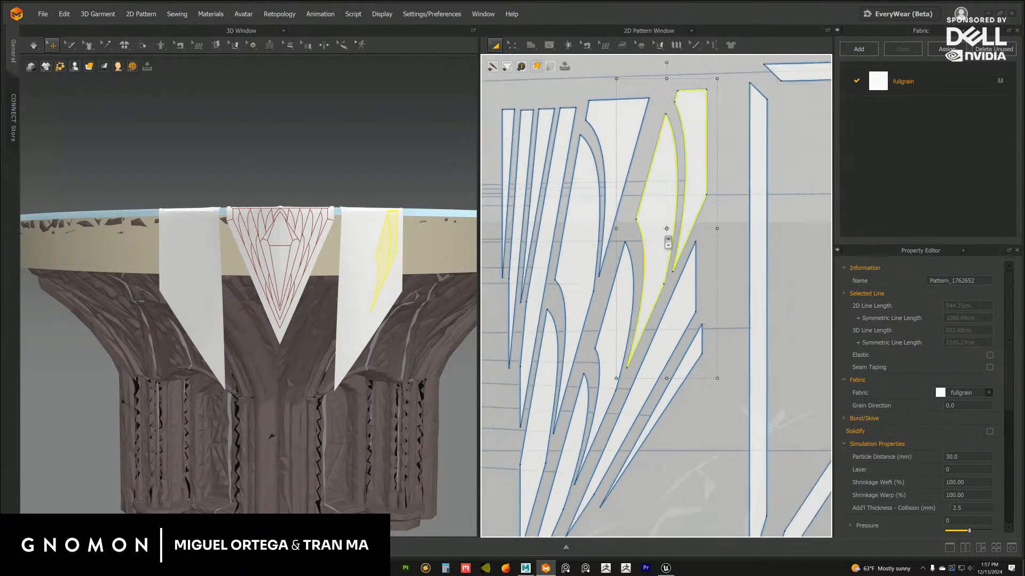
pyautogui.click(724, 250)
# Even out the gaps between the narrow fan strips beside the leaf pieces
pyautogui.scroll(-6, 721, 277)
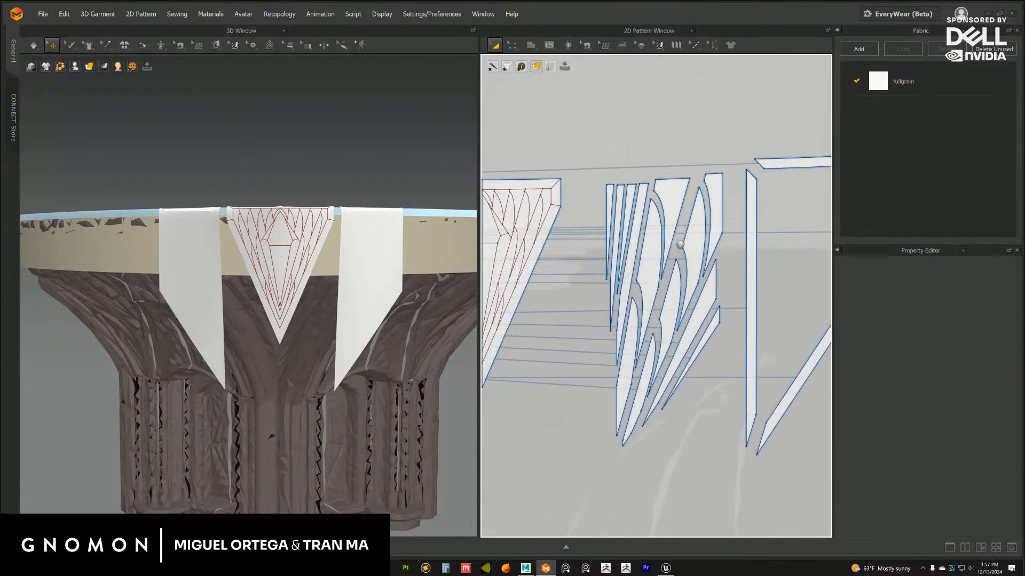
pyautogui.scroll(5, 643, 262)
pyautogui.scroll(-8, 639, 260)
pyautogui.scroll(8, 617, 217)
pyautogui.moveTo(611, 208)
pyautogui.mouseDown()
pyautogui.moveTo(603, 197)
pyautogui.moveTo(618, 200)
pyautogui.mouseUp()
pyautogui.moveTo(640, 199)
pyautogui.mouseDown()
pyautogui.moveTo(640, 189)
pyautogui.moveTo(655, 208)
pyautogui.mouseUp()
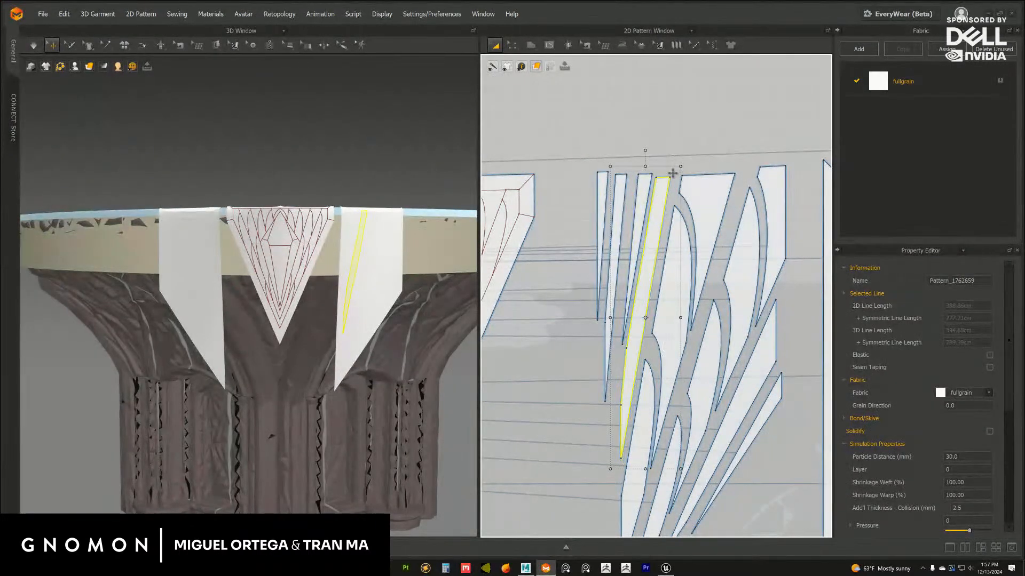
pyautogui.click(640, 202)
pyautogui.click(676, 124)
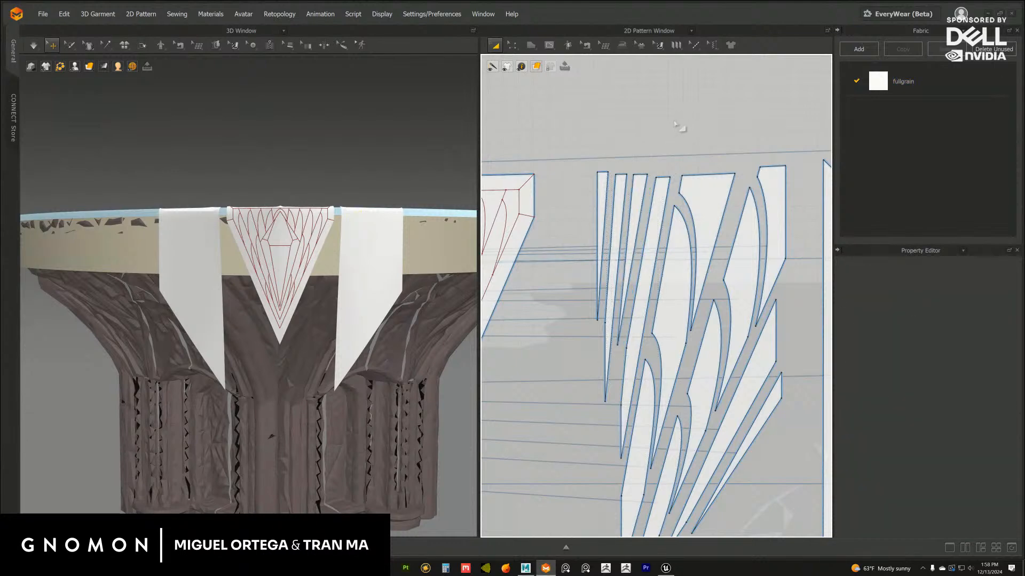
# Arrange the top, inner, outer and diagonal border strips closely around the separated fan and leaf pieces
pyautogui.scroll(-5, 662, 173)
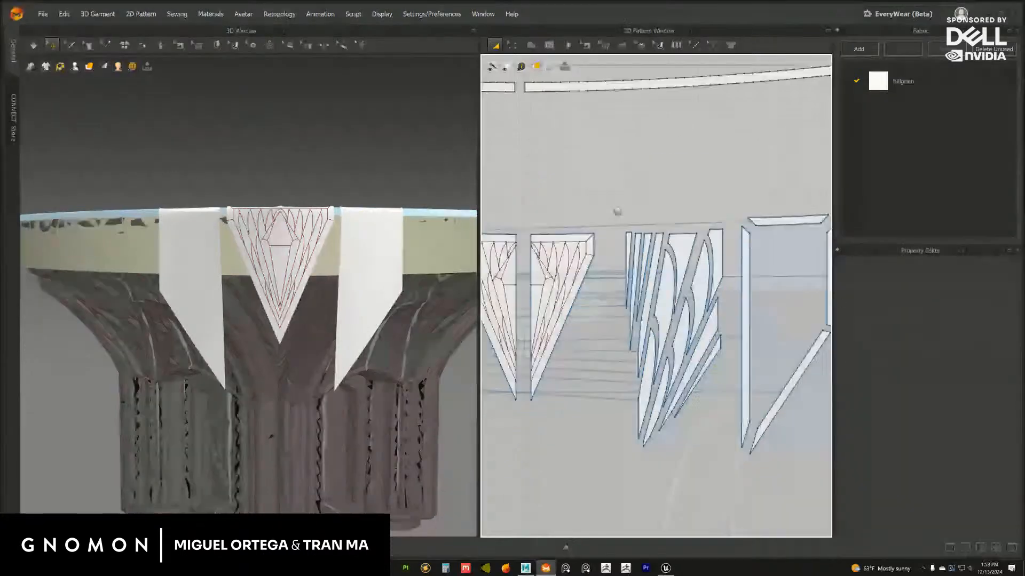
pyautogui.click(650, 193)
pyautogui.moveTo(650, 192); pyautogui.dragTo(618, 193)
pyautogui.moveTo(700, 236); pyautogui.dragTo(567, 238)
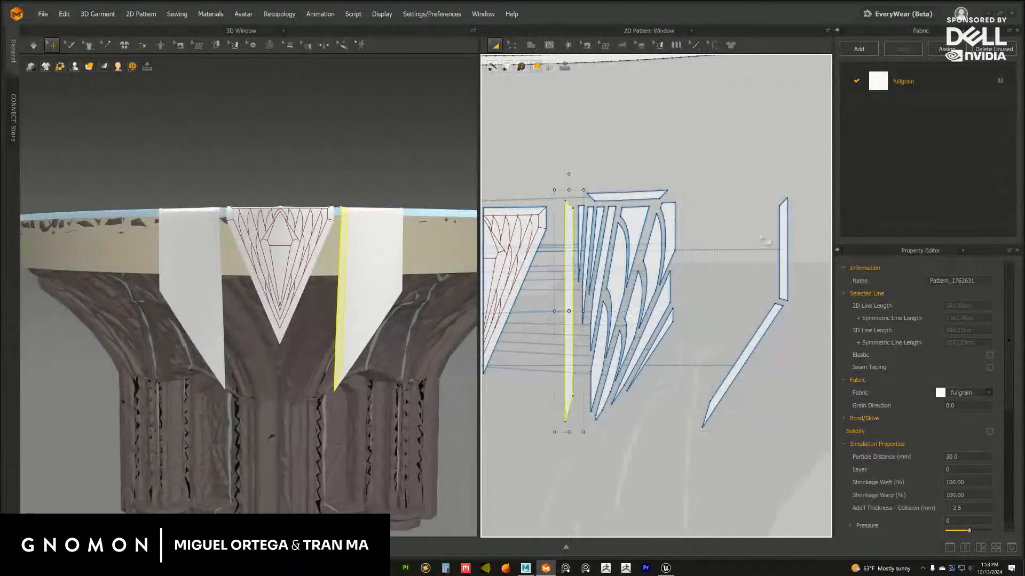
pyautogui.moveTo(783, 246); pyautogui.dragTo(693, 245)
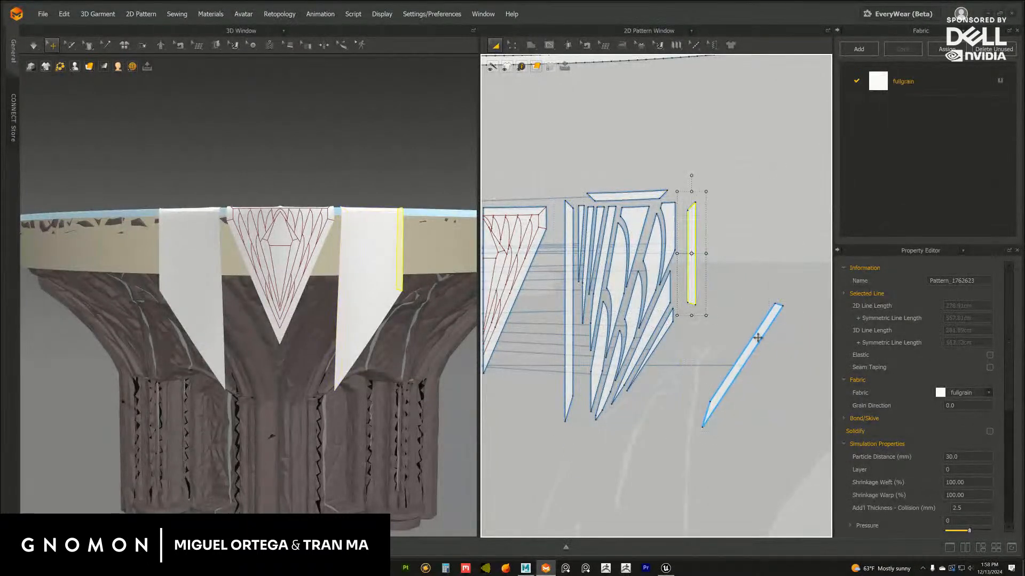
pyautogui.moveTo(756, 340); pyautogui.dragTo(658, 377)
pyautogui.moveTo(629, 303); pyautogui.dragTo(629, 294, button='middle')
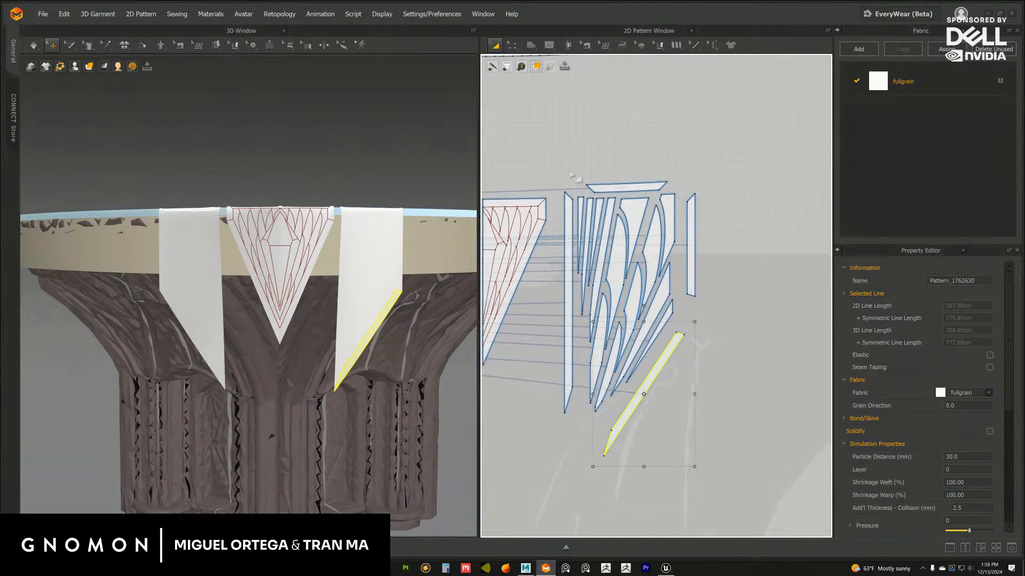
# Select all the pieces of the separated flap and move them together farther from the central flap
pyautogui.moveTo(553, 158); pyautogui.dragTo(778, 473)
pyautogui.moveTo(663, 254); pyautogui.dragTo(723, 229)
pyautogui.click(805, 180)
pyautogui.moveTo(782, 241); pyautogui.dragTo(761, 241, button='middle')
# Refine the spacing of the outer and inner leaf pieces and the fan strip next to them
pyautogui.scroll(3, 761, 241)
pyautogui.scroll(3, 674, 216)
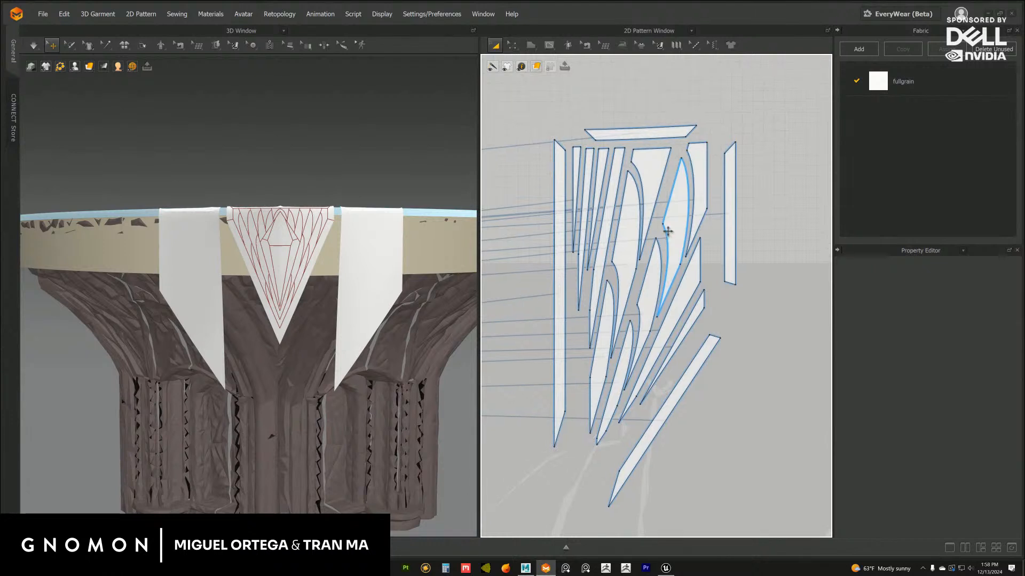
pyautogui.click(648, 178)
pyautogui.moveTo(682, 182); pyautogui.dragTo(682, 248)
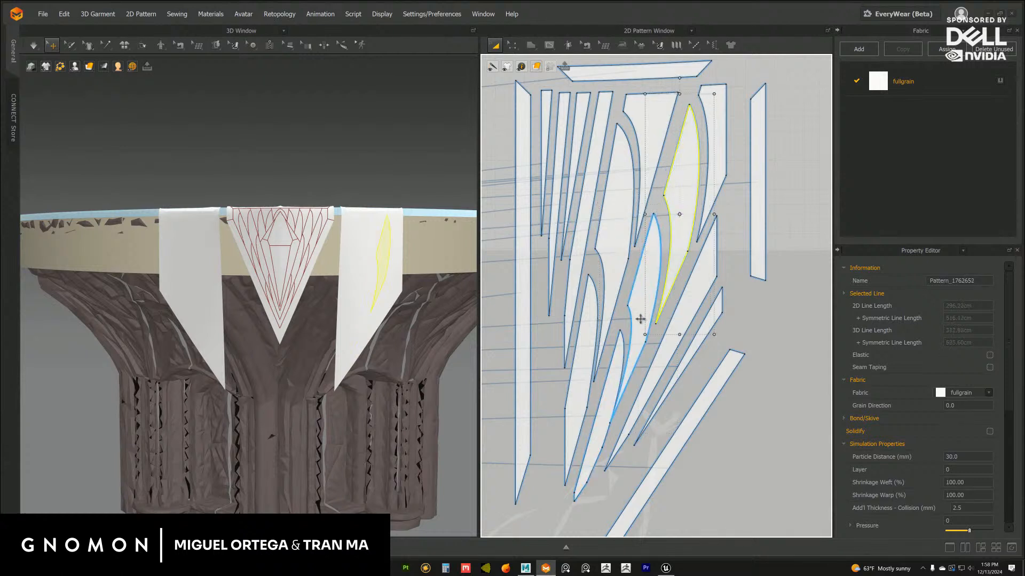
pyautogui.moveTo(634, 332); pyautogui.dragTo(636, 334)
pyautogui.moveTo(607, 384); pyautogui.dragTo(620, 312, button='middle')
pyautogui.moveTo(594, 315); pyautogui.dragTo(616, 346)
pyautogui.click(763, 366)
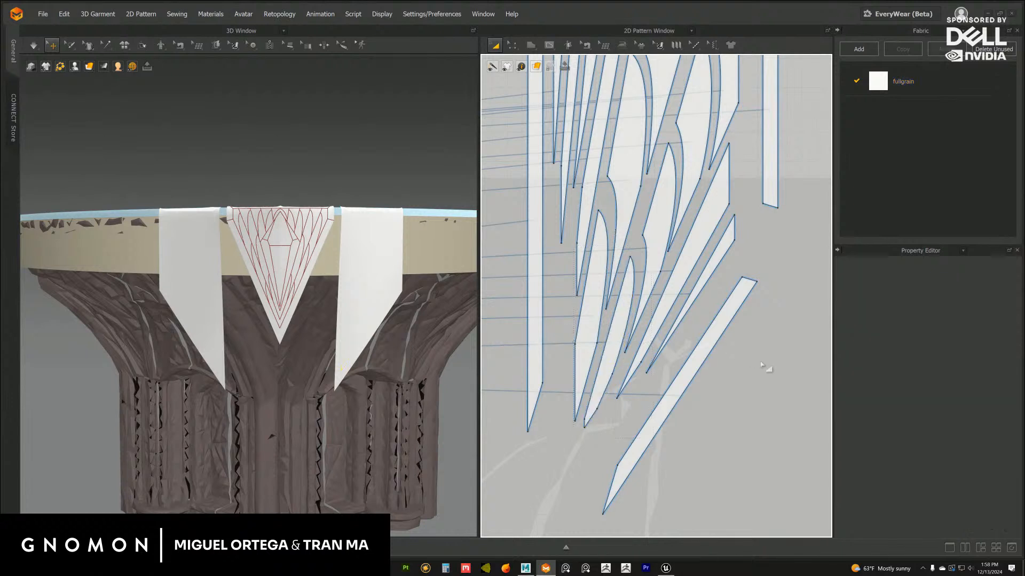
pyautogui.moveTo(599, 271); pyautogui.dragTo(644, 328, button='middle')
pyautogui.click(630, 280)
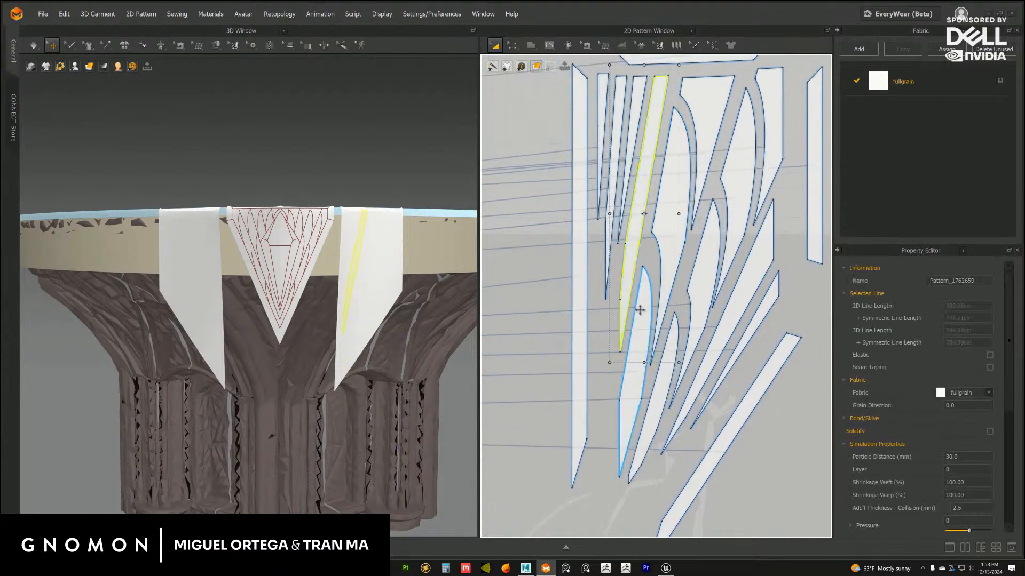
pyautogui.moveTo(627, 282); pyautogui.dragTo(549, 237, button='middle')
# Move the diagonal and outer vertical border strips closer to the leaf pieces
pyautogui.click(670, 294)
pyautogui.click(695, 300)
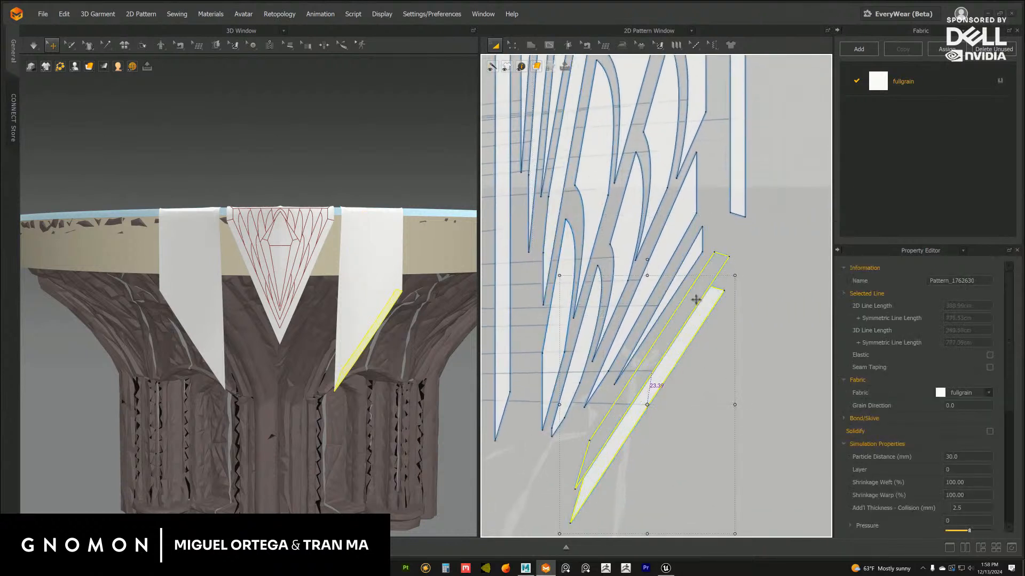
pyautogui.scroll(-5, 694, 303)
pyautogui.click(710, 266)
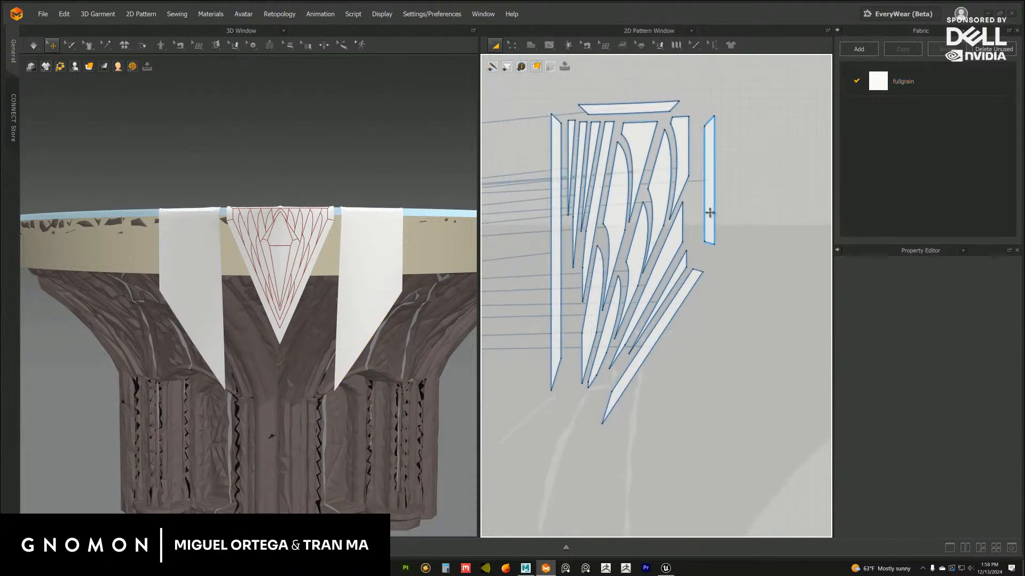
pyautogui.click(704, 222)
pyautogui.moveTo(704, 222); pyautogui.dragTo(704, 209)
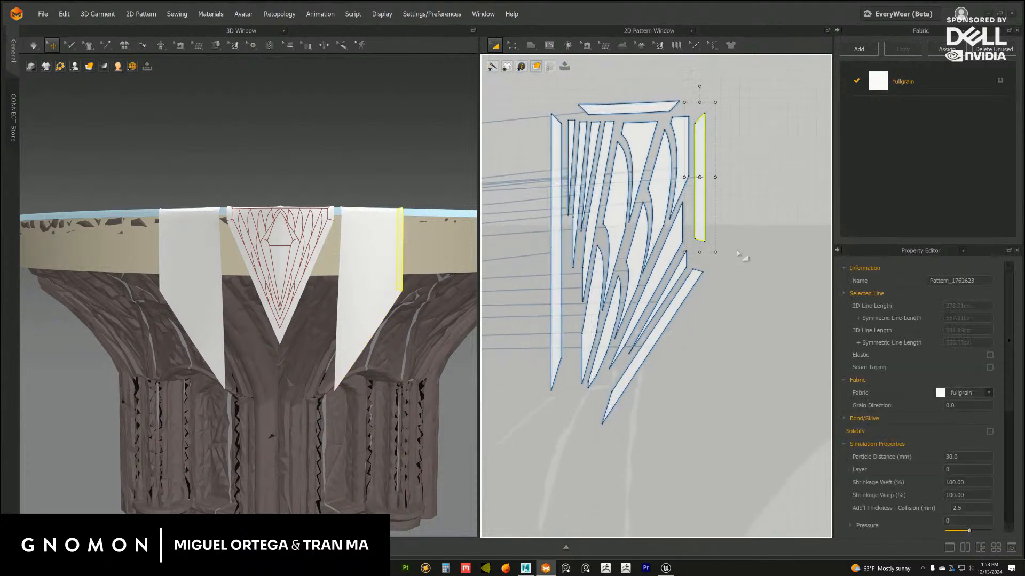
pyautogui.click(744, 257)
pyautogui.click(693, 282)
pyautogui.click(746, 267)
# Examine the separated flap pieces and the internal lines of the two central triangular halves
pyautogui.scroll(-6, 747, 268)
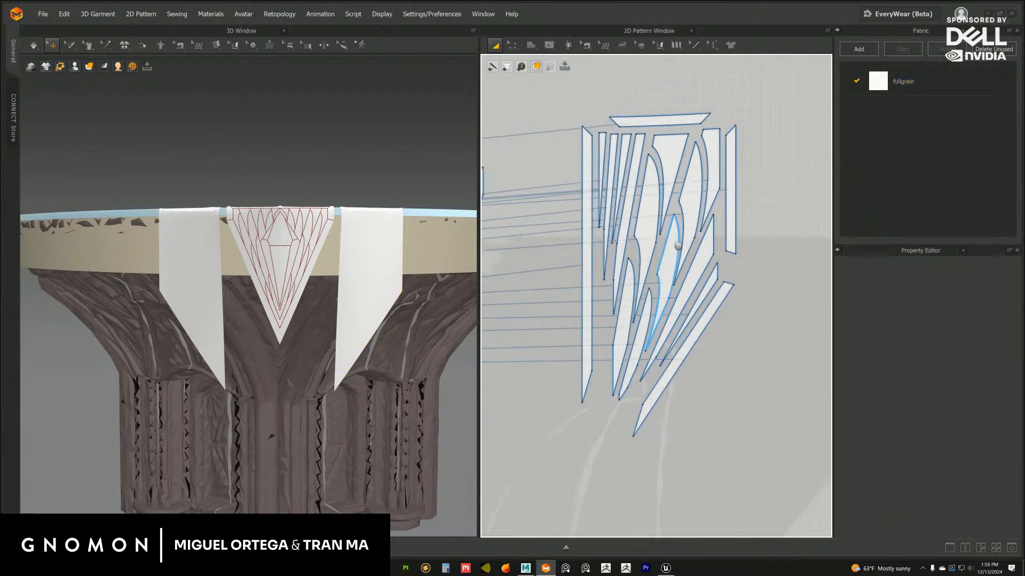
pyautogui.moveTo(609, 221); pyautogui.dragTo(655, 223, button='middle')
pyautogui.scroll(4, 669, 218)
pyautogui.scroll(1, 687, 227)
pyautogui.scroll(-3, 687, 228)
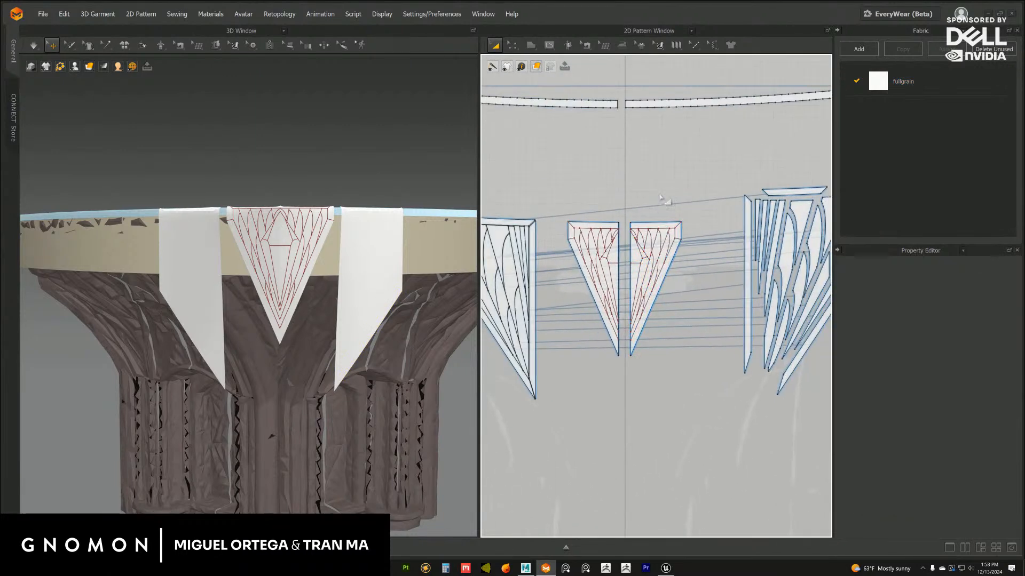
pyautogui.moveTo(738, 207); pyautogui.dragTo(660, 205, button='middle')
pyautogui.moveTo(596, 207); pyautogui.dragTo(648, 212, button='middle')
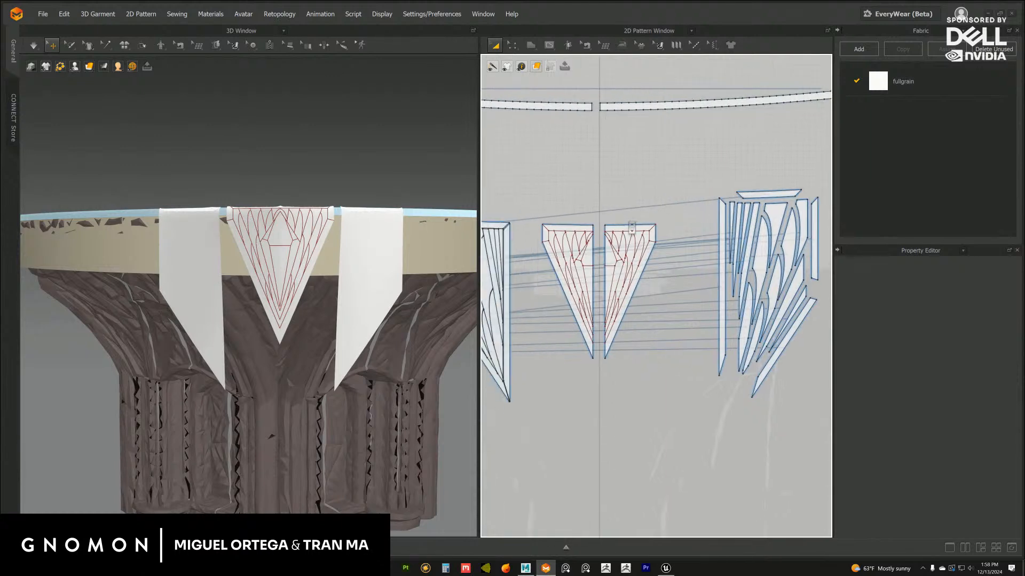
pyautogui.scroll(1, 645, 214)
pyautogui.scroll(3, 650, 173)
pyautogui.moveTo(638, 174); pyautogui.dragTo(701, 195, button='middle')
pyautogui.scroll(3, 703, 191)
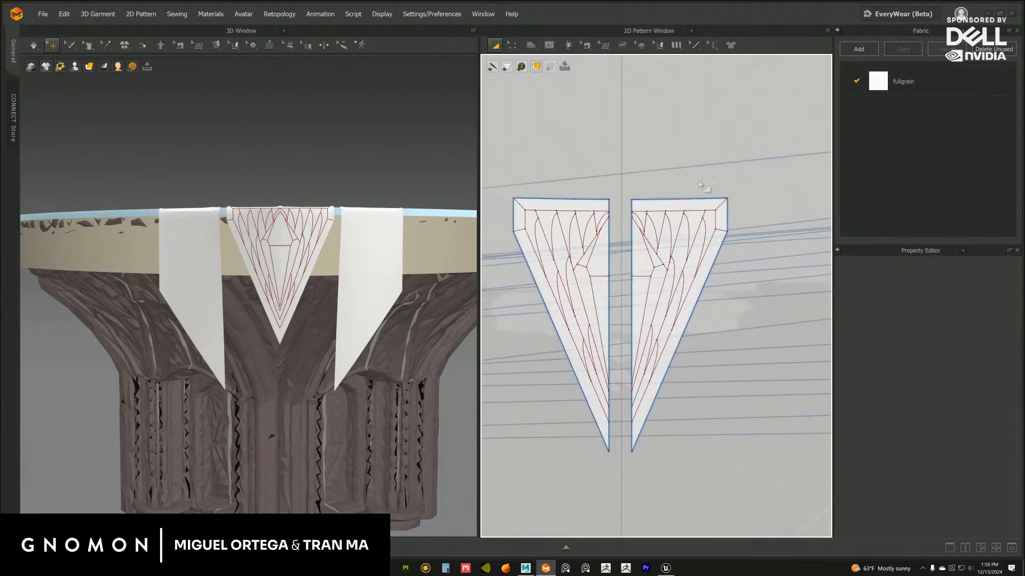
# Delete the uncut left side flap and the left half of the central triangular flap
pyautogui.scroll(-4, 703, 191)
pyautogui.scroll(-3, 553, 202)
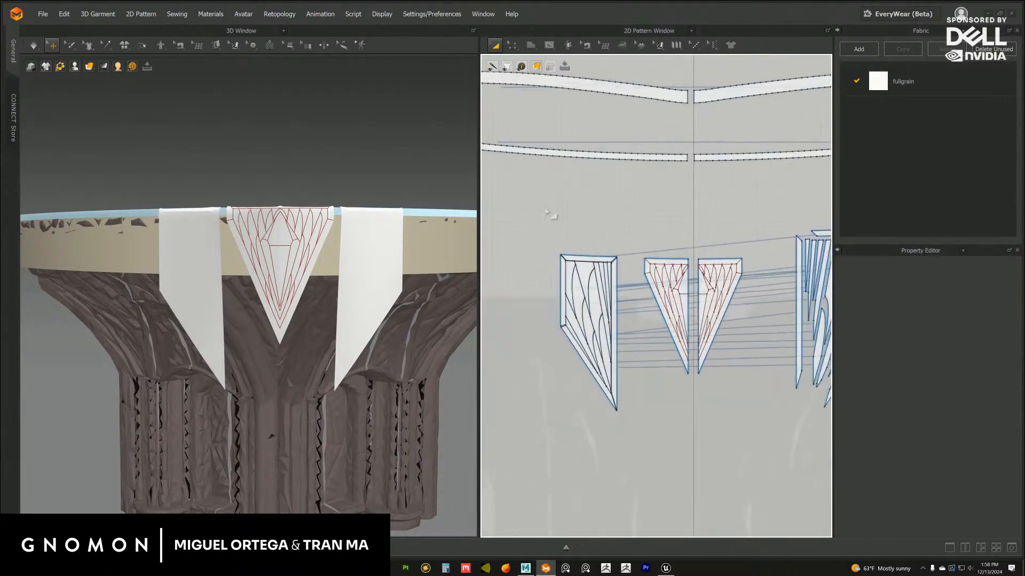
pyautogui.moveTo(528, 198); pyautogui.dragTo(692, 440)
pyautogui.moveTo(690, 352); pyautogui.dragTo(683, 345)
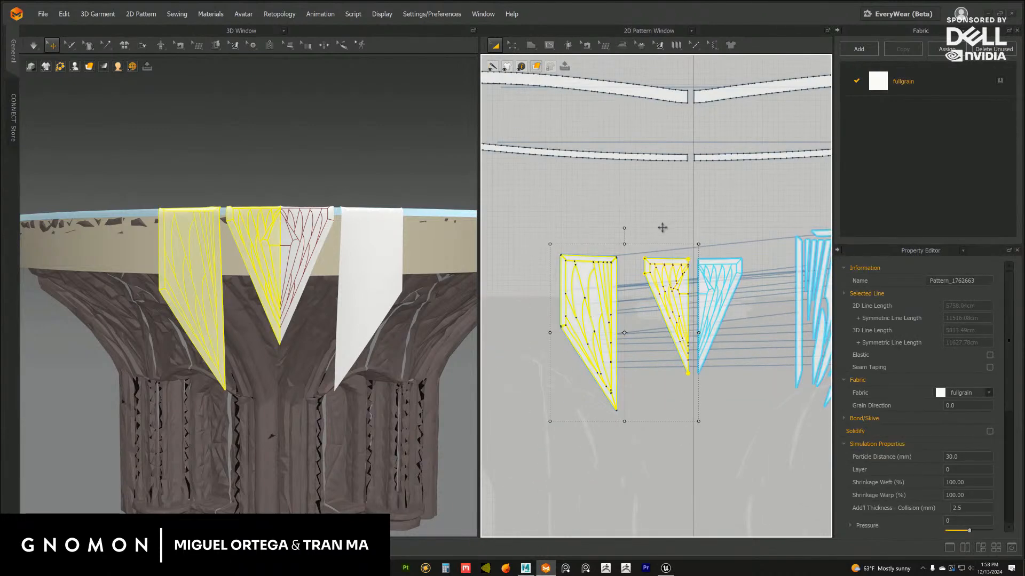
pyautogui.press('Delete')
# Cut and sew the remaining half of the central triangular flap along its inner border line
pyautogui.moveTo(709, 235); pyautogui.dragTo(658, 247, button='middle')
pyautogui.scroll(4, 667, 241)
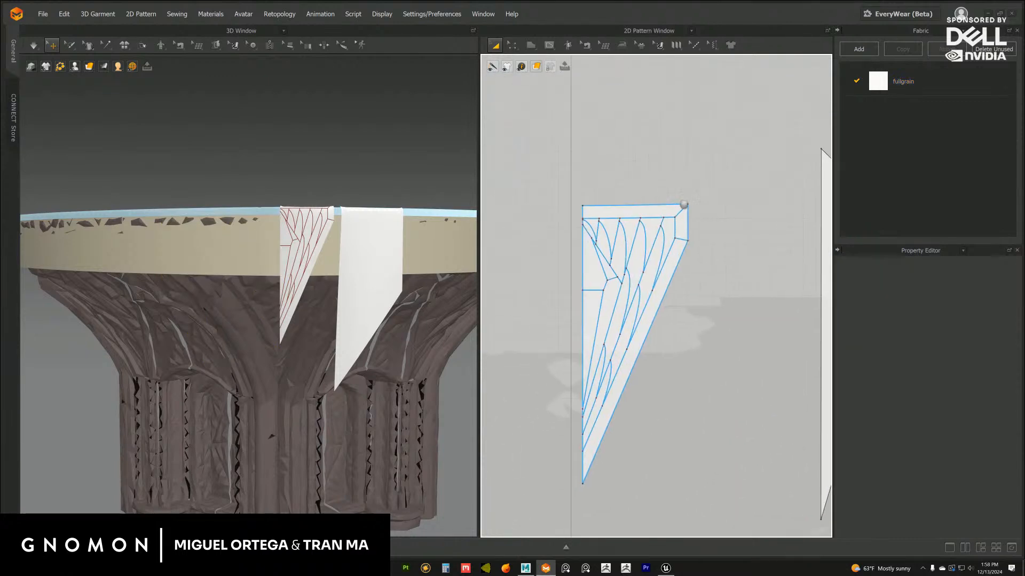
pyautogui.rightClick(674, 236)
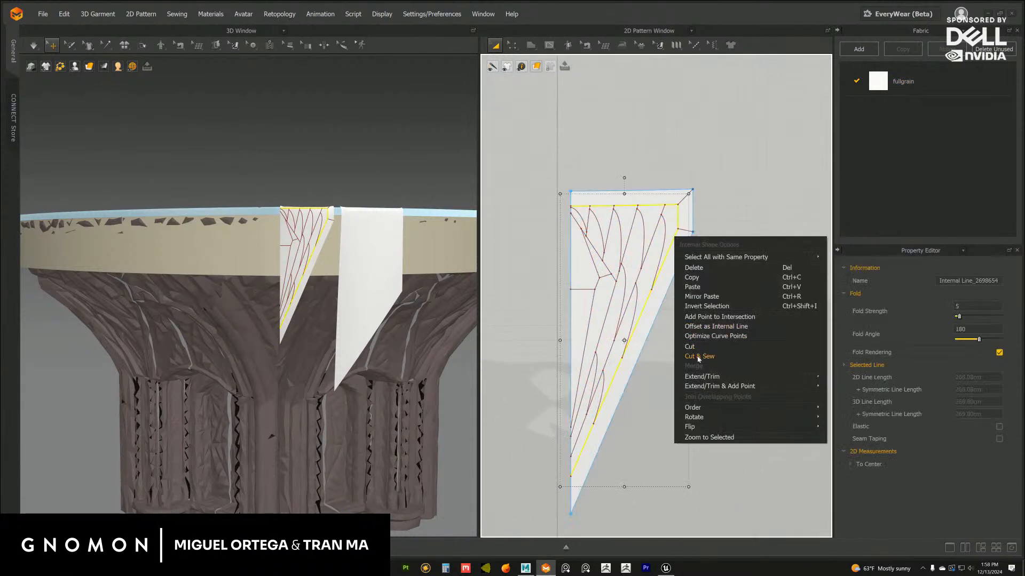
pyautogui.click(699, 357)
# Cut and sew the triangular half's border at its two corner lines and spread the three border pieces away from the centre
pyautogui.rightClick(687, 235)
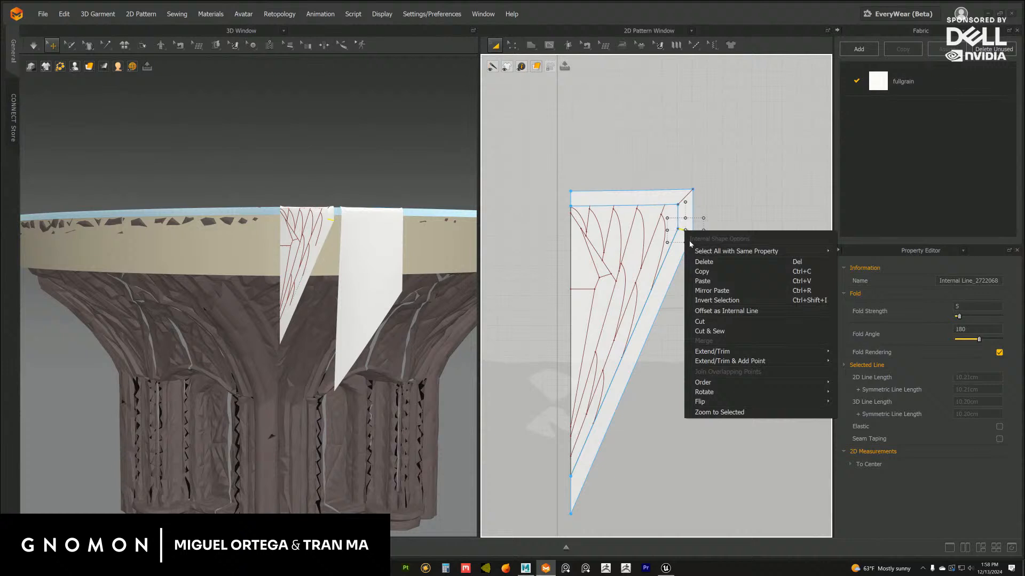
pyautogui.click(710, 331)
pyautogui.rightClick(684, 196)
pyautogui.click(712, 300)
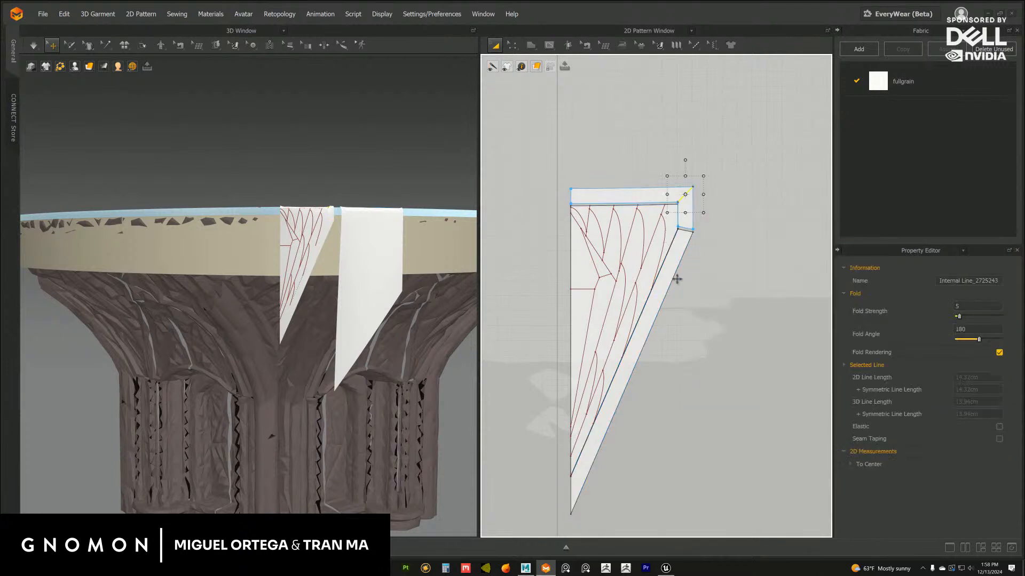
pyautogui.moveTo(691, 210); pyautogui.dragTo(711, 230)
pyautogui.moveTo(656, 194); pyautogui.dragTo(656, 156)
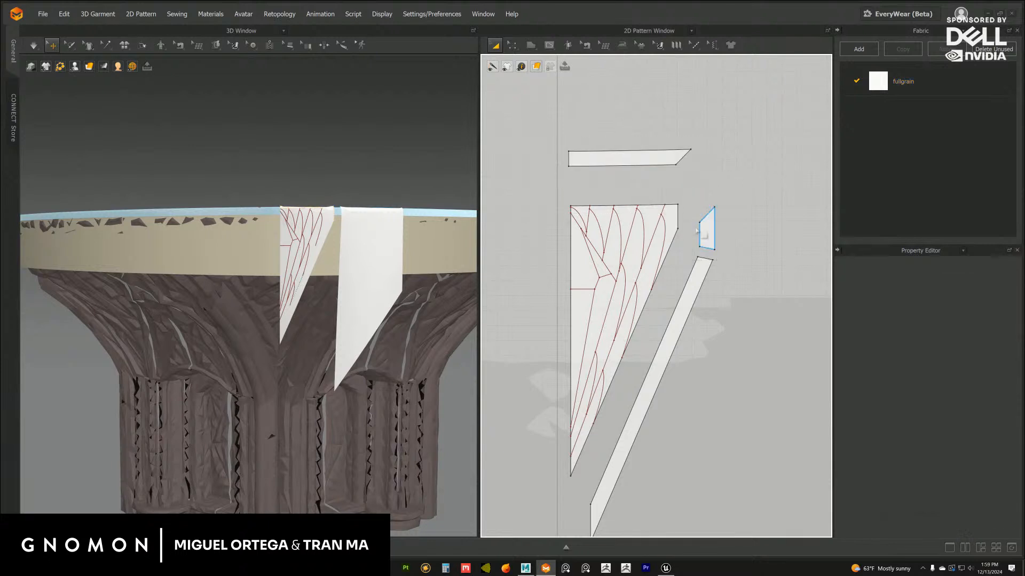
# Cut and sew along the long diagonal internal line and move the outer leaf strip away from the triangular piece
pyautogui.rightClick(654, 237)
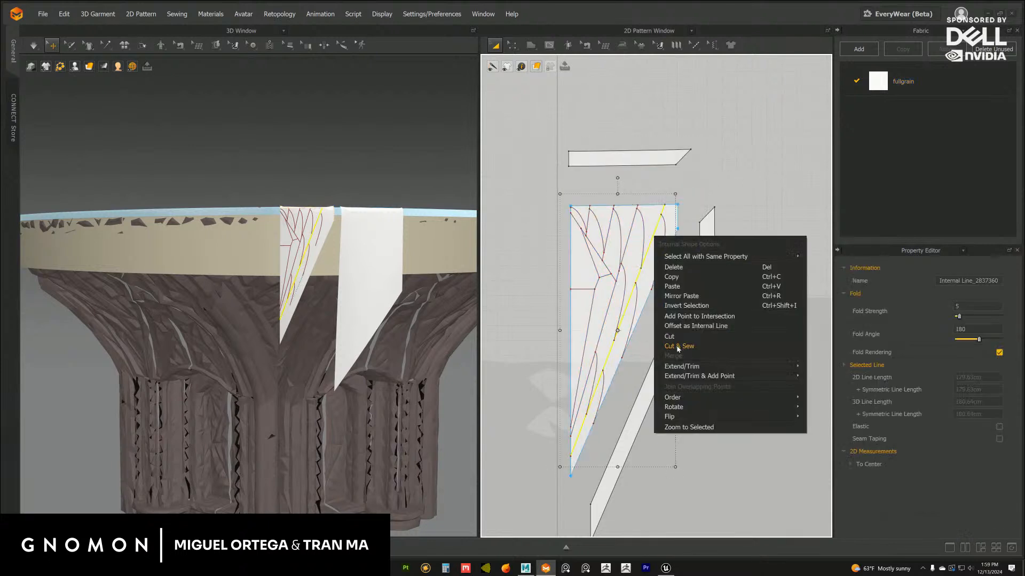
pyautogui.click(677, 346)
pyautogui.click(652, 272)
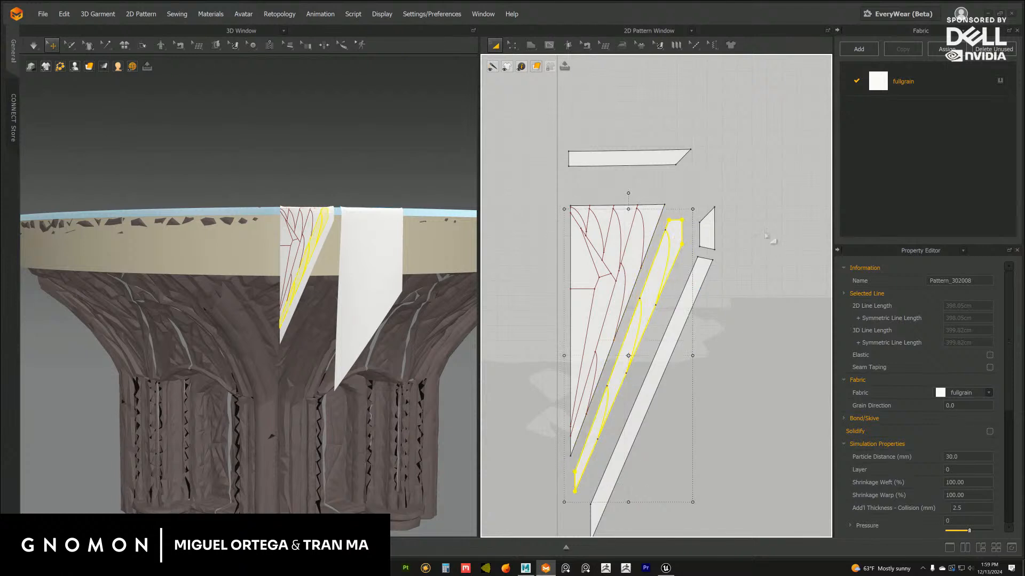
pyautogui.click(765, 234)
pyautogui.moveTo(681, 201); pyautogui.dragTo(695, 203, button='middle')
# Cut and sew along the angled line around the central motif and move the motif piece away from the fan
pyautogui.scroll(1, 645, 224)
pyautogui.moveTo(645, 224); pyautogui.dragTo(663, 207, button='middle')
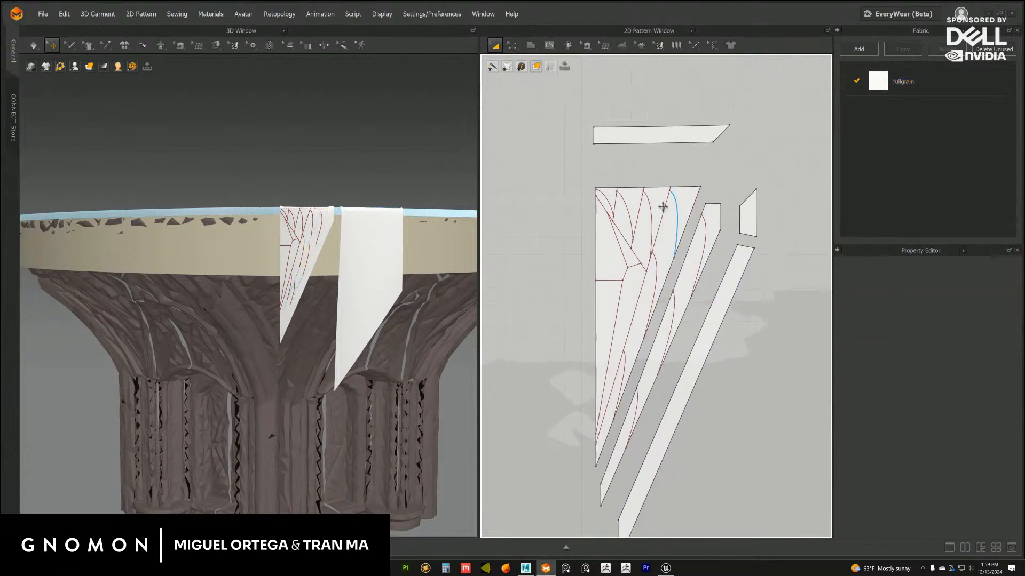
pyautogui.rightClick(636, 258)
pyautogui.click(667, 368)
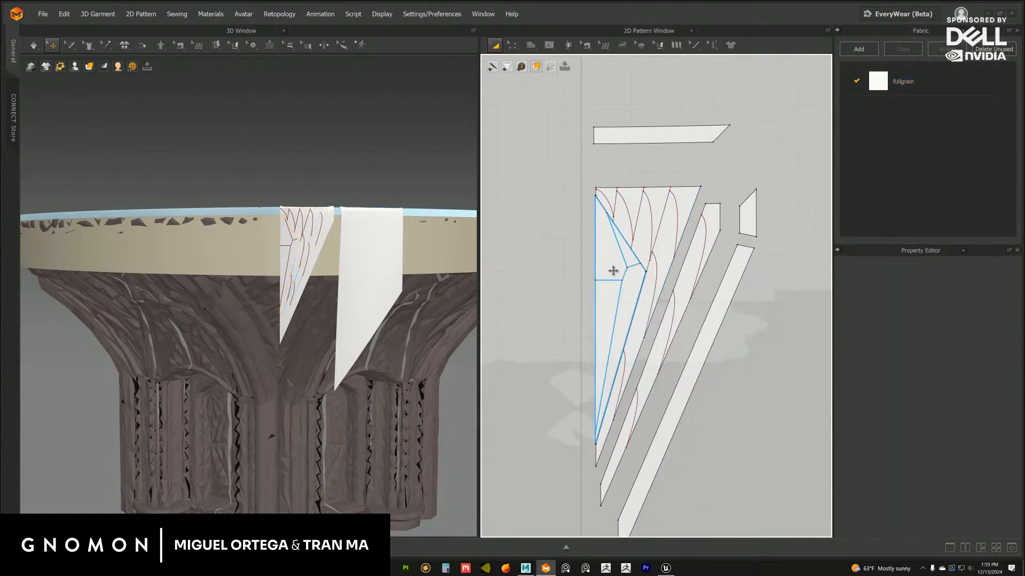
pyautogui.moveTo(611, 267); pyautogui.dragTo(550, 265)
pyautogui.scroll(2, 670, 271)
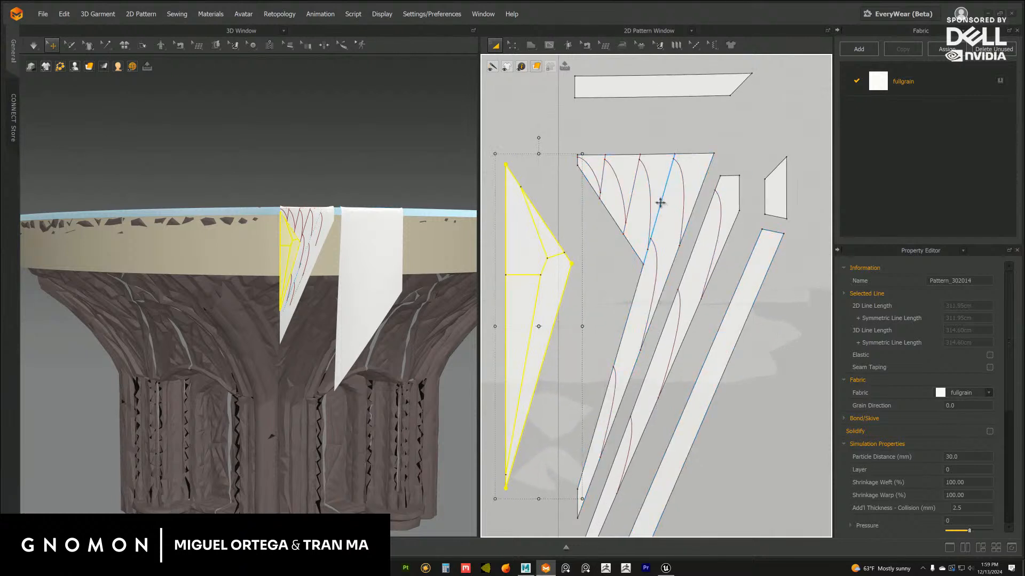
# Cut and sew the fan-shaped piece off the inner leaf strip and move it aside
pyautogui.scroll(1, 623, 283)
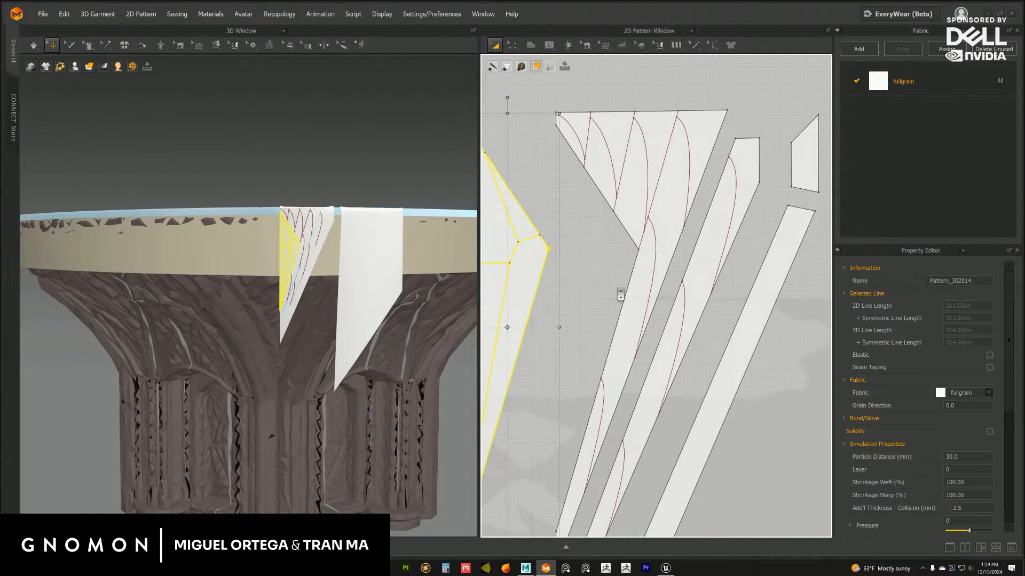
pyautogui.rightClick(654, 200)
pyautogui.click(674, 305)
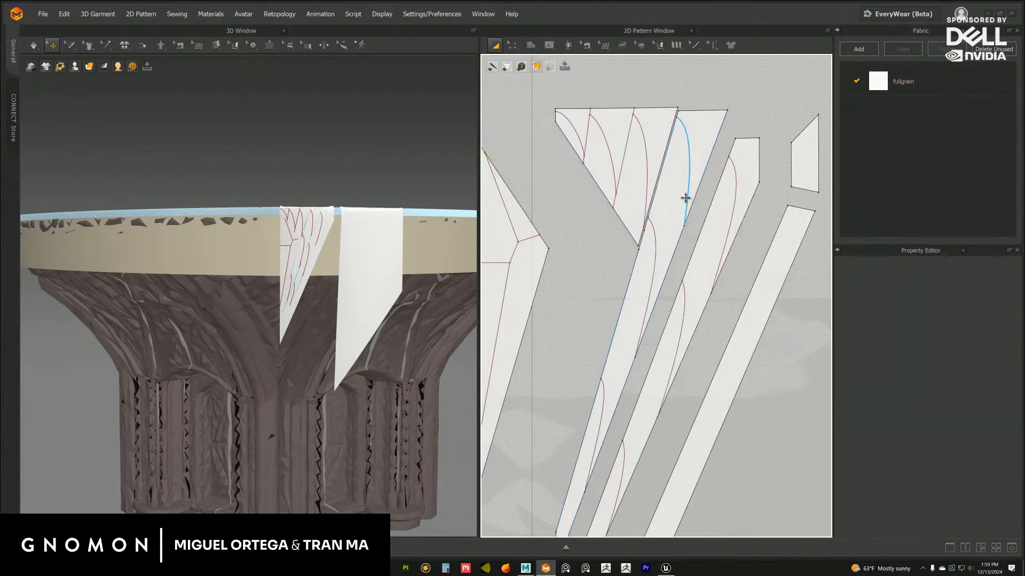
pyautogui.click(613, 196)
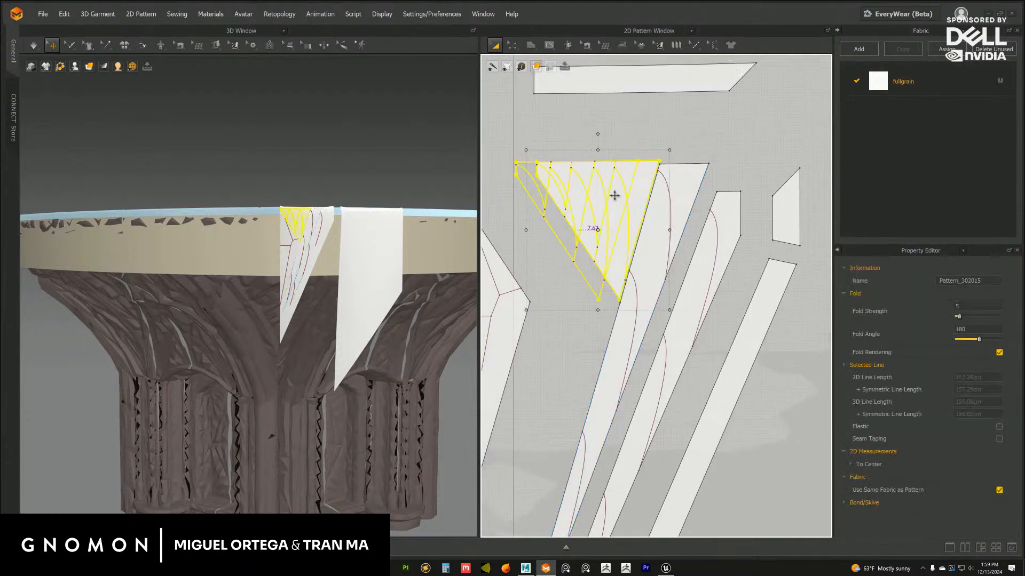
# Examine the sewing lines on the split triangular half and on the finished side flap pieces
pyautogui.click(585, 46)
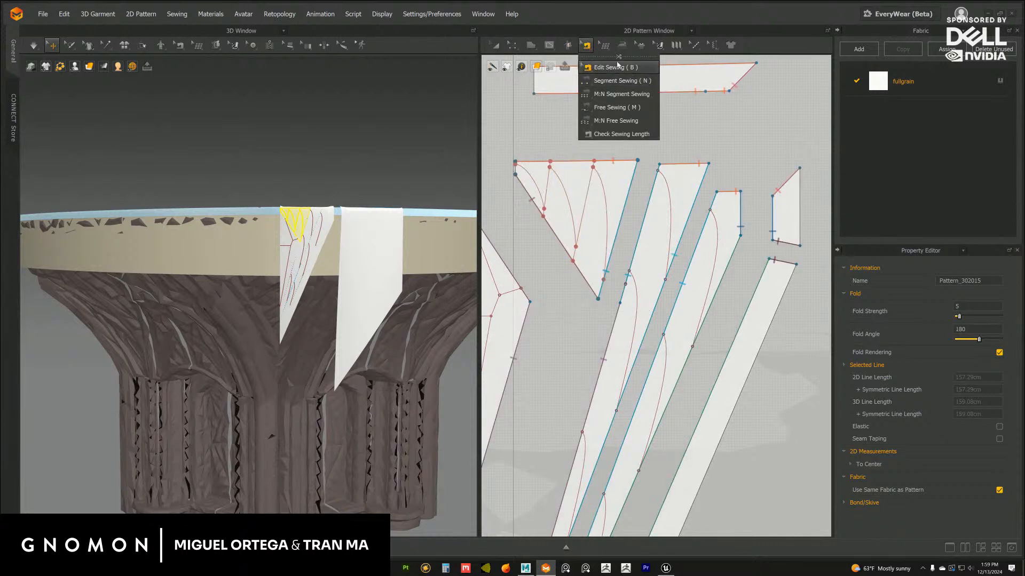
pyautogui.moveTo(618, 56); pyautogui.dragTo(743, 82)
pyautogui.scroll(-5, 614, 322)
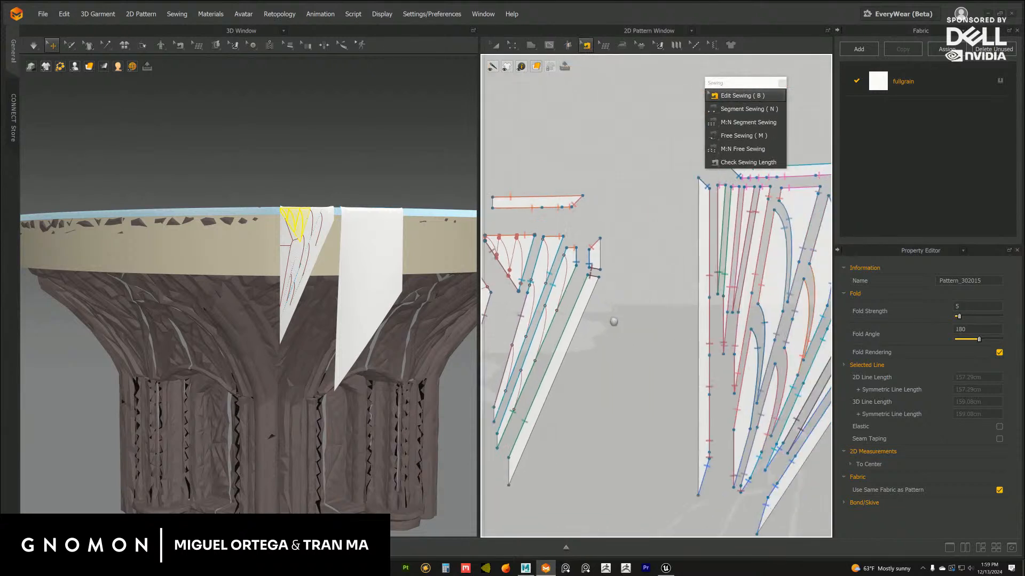
pyautogui.moveTo(742, 329); pyautogui.dragTo(620, 310, button='middle')
pyautogui.moveTo(663, 354); pyautogui.dragTo(617, 353, button='middle')
pyautogui.scroll(2, 727, 230)
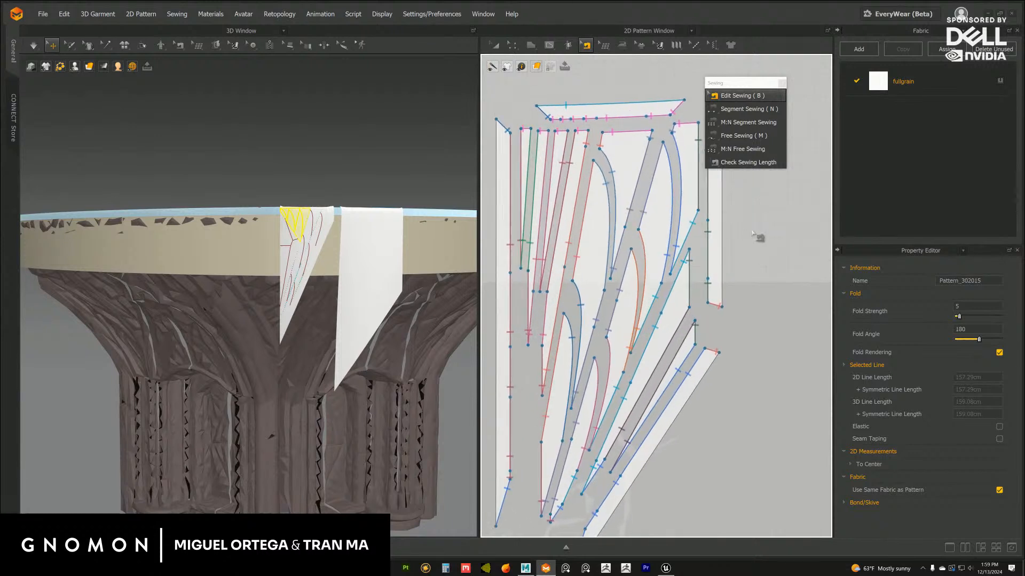
pyautogui.scroll(-1, 774, 243)
pyautogui.moveTo(735, 207); pyautogui.dragTo(766, 265, button='middle')
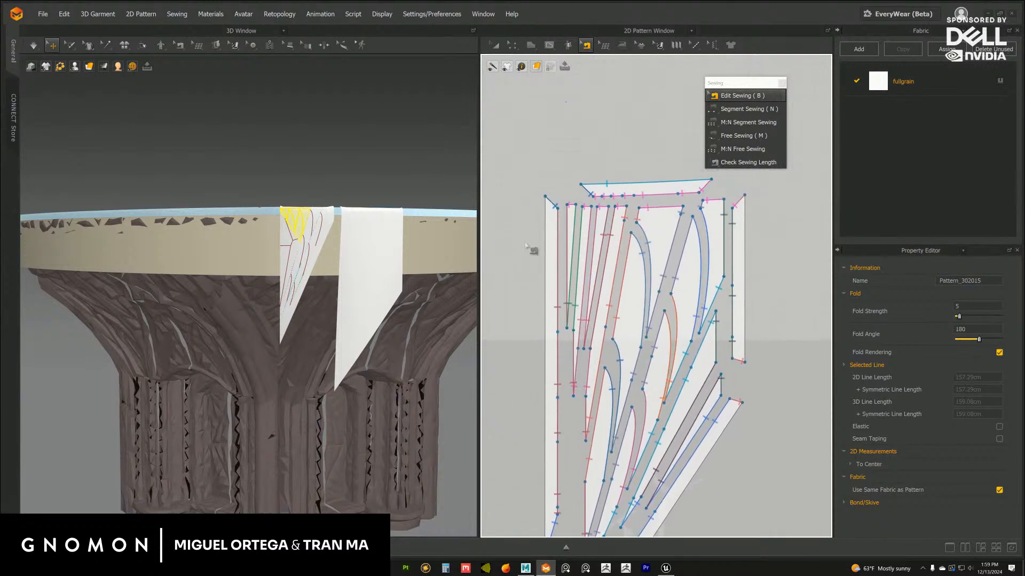
pyautogui.moveTo(527, 246); pyautogui.dragTo(628, 228, button='middle')
pyautogui.moveTo(613, 282); pyautogui.dragTo(526, 210, button='middle')
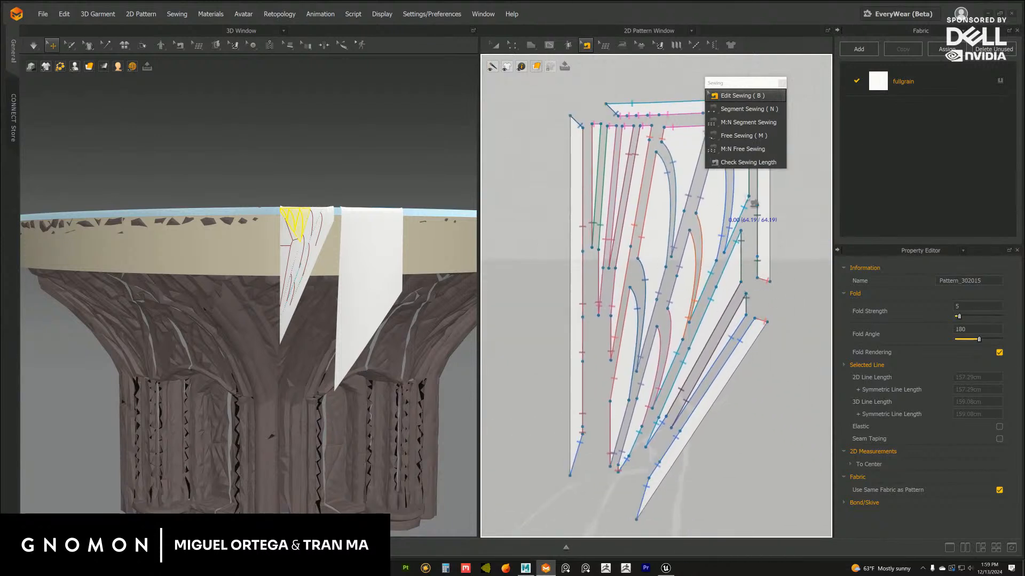
pyautogui.moveTo(528, 149); pyautogui.dragTo(565, 265, button='middle')
pyautogui.moveTo(487, 255); pyautogui.dragTo(675, 200, button='middle')
pyautogui.click(782, 83)
pyautogui.scroll(4, 730, 220)
pyautogui.moveTo(730, 220); pyautogui.dragTo(717, 176, button='middle')
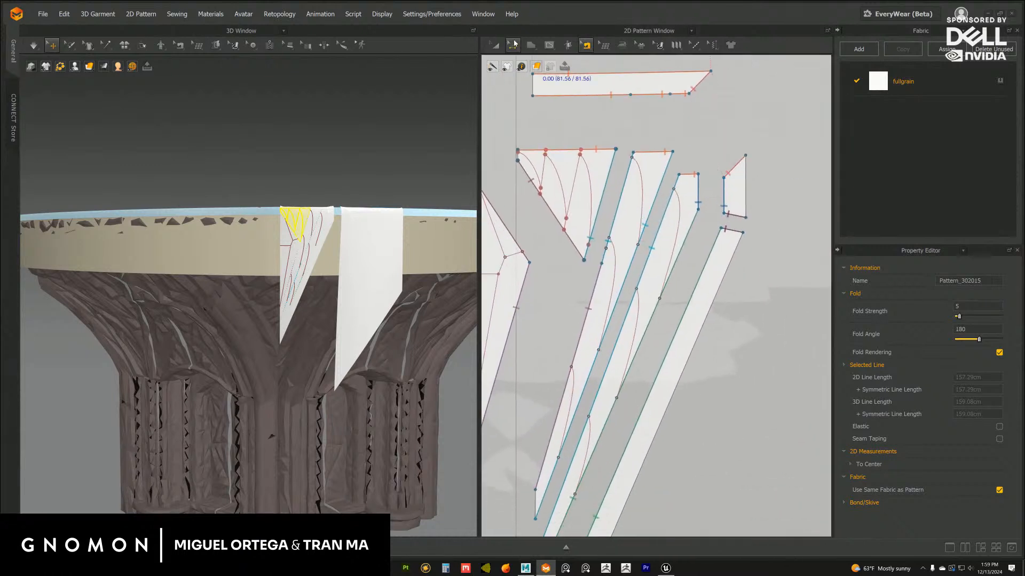
pyautogui.click(514, 44)
pyautogui.click(495, 46)
pyautogui.click(778, 140)
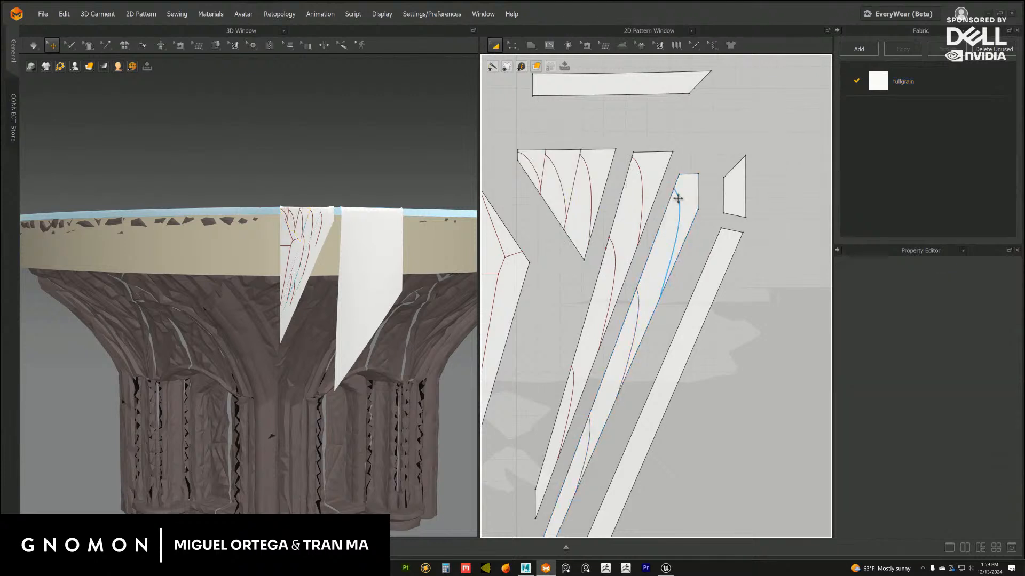
# Cut and sew the outer leaf strip along its uppermost curved line and move the top piece away
pyautogui.rightClick(678, 199)
pyautogui.click(694, 298)
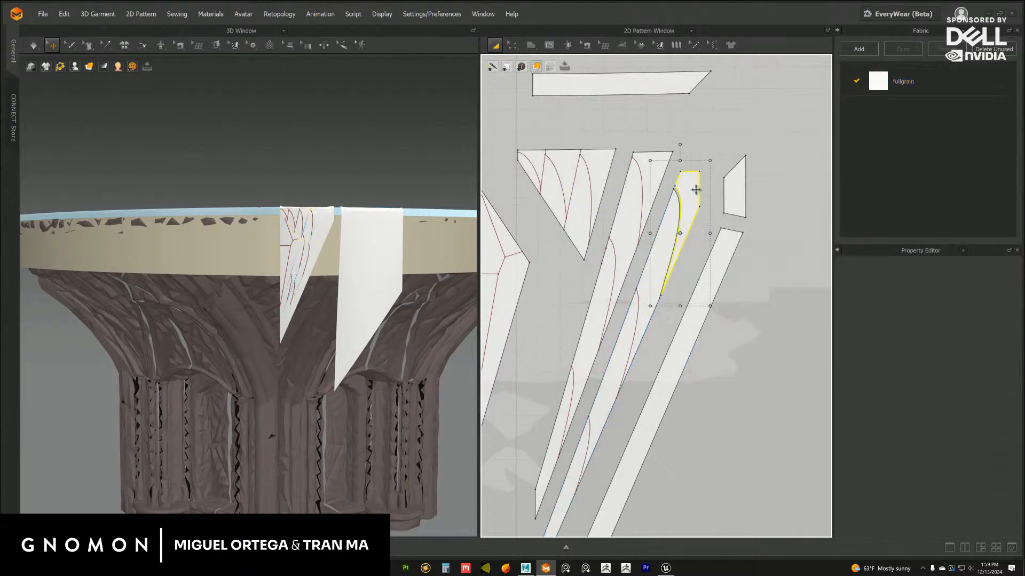
pyautogui.moveTo(696, 190); pyautogui.dragTo(710, 183)
pyautogui.moveTo(699, 267); pyautogui.dragTo(715, 212, button='middle')
# Cut and sew the outer leaf strip along its middle curved line and offset the separated leaf
pyautogui.rightClick(651, 255)
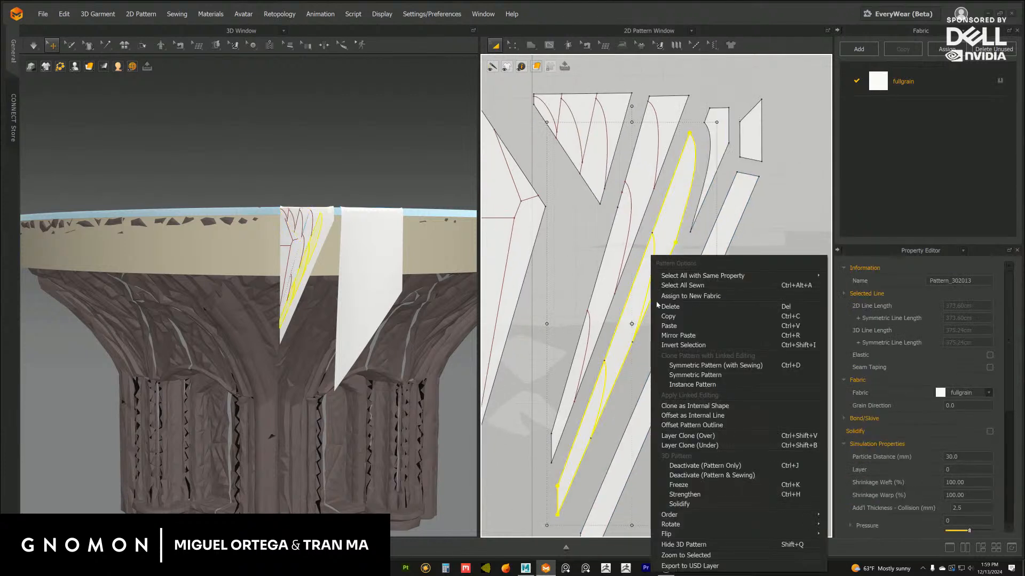
pyautogui.click(790, 214)
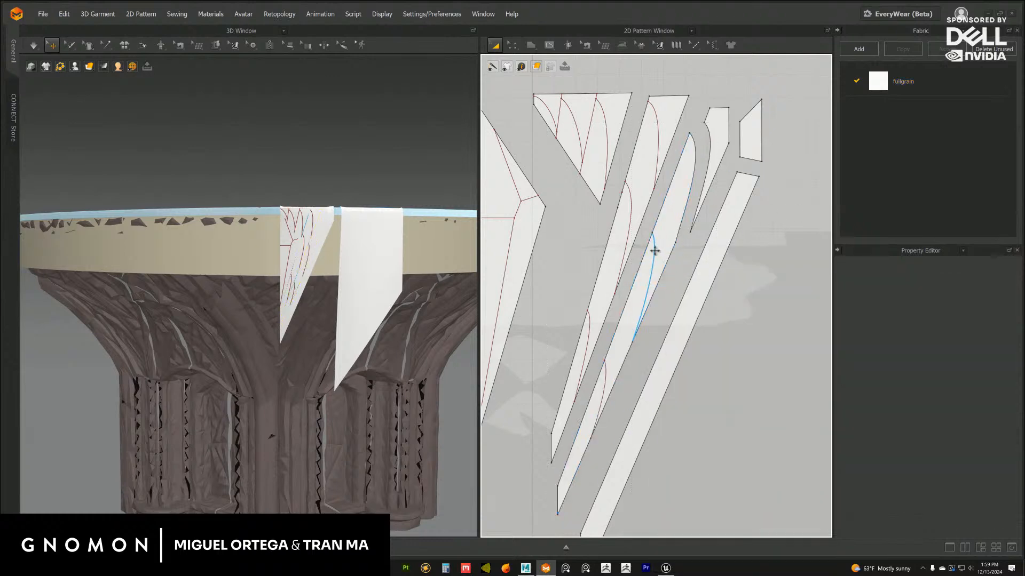
pyautogui.rightClick(655, 251)
pyautogui.click(674, 348)
pyautogui.moveTo(675, 216); pyautogui.dragTo(674, 219)
pyautogui.click(794, 280)
# Adjust the spacing of the separated outer leaf pieces and shift the diagonal border strip closer to them
pyautogui.moveTo(625, 354); pyautogui.dragTo(661, 286, button='middle')
pyautogui.moveTo(653, 290); pyautogui.dragTo(639, 319)
pyautogui.moveTo(706, 175); pyautogui.dragTo(710, 173)
pyautogui.click(803, 269)
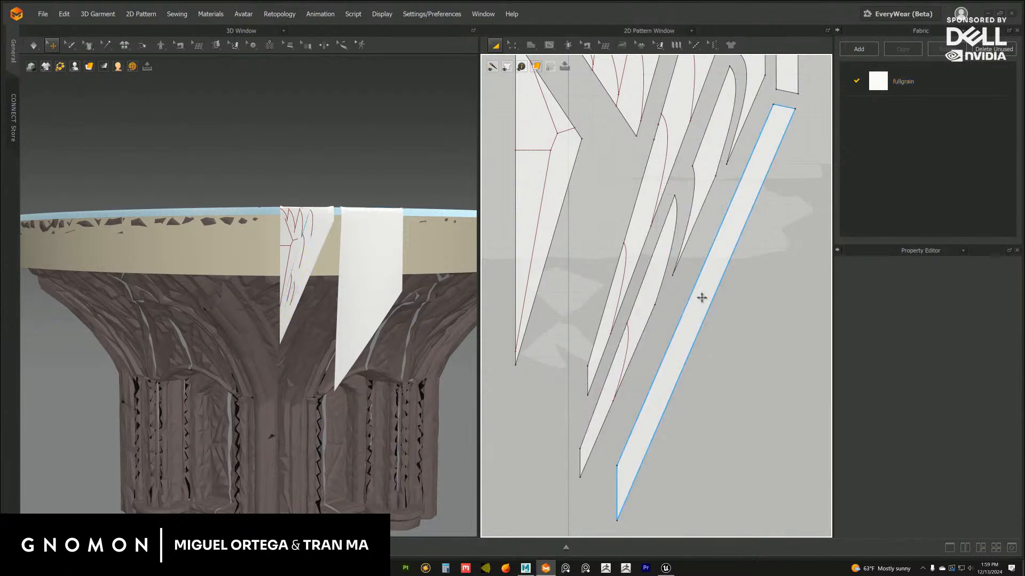
pyautogui.moveTo(702, 298); pyautogui.dragTo(696, 298)
pyautogui.click(775, 315)
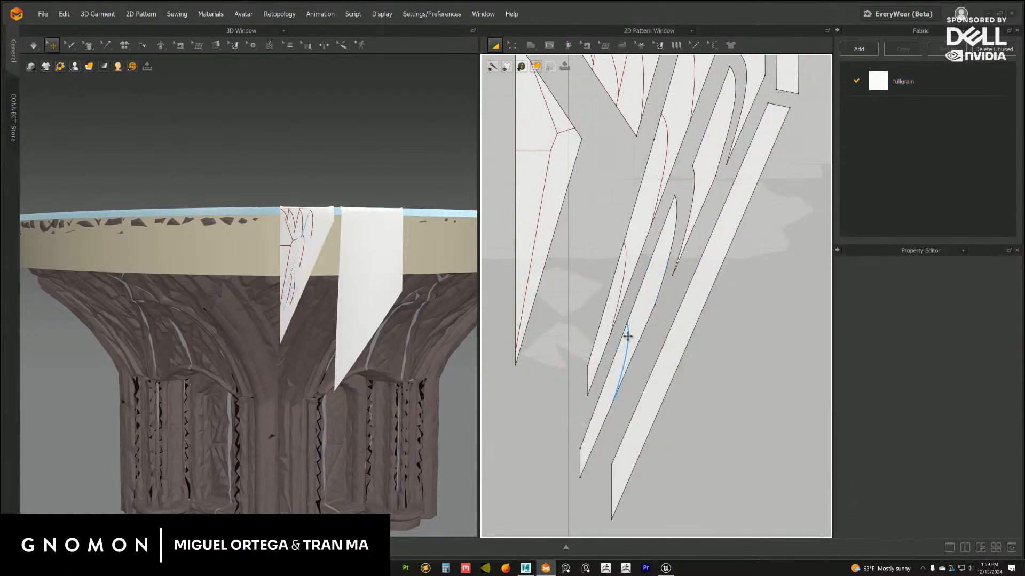
# Cut and sew the outer leaf strip along its lowest curved line and space the two resulting pieces apart
pyautogui.rightClick(627, 336)
pyautogui.click(656, 419)
pyautogui.moveTo(610, 389); pyautogui.dragTo(647, 315)
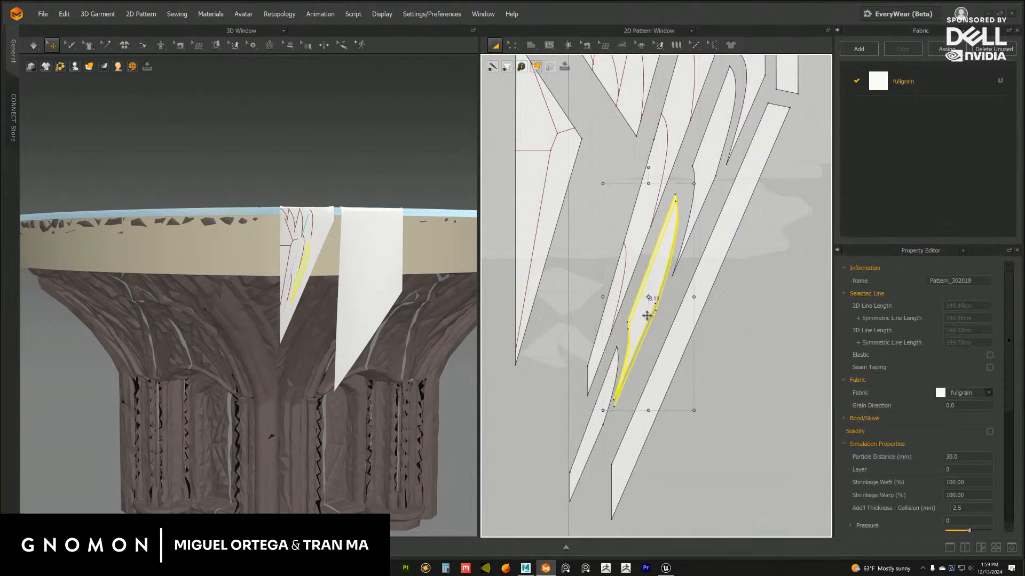
pyautogui.scroll(-5, 645, 319)
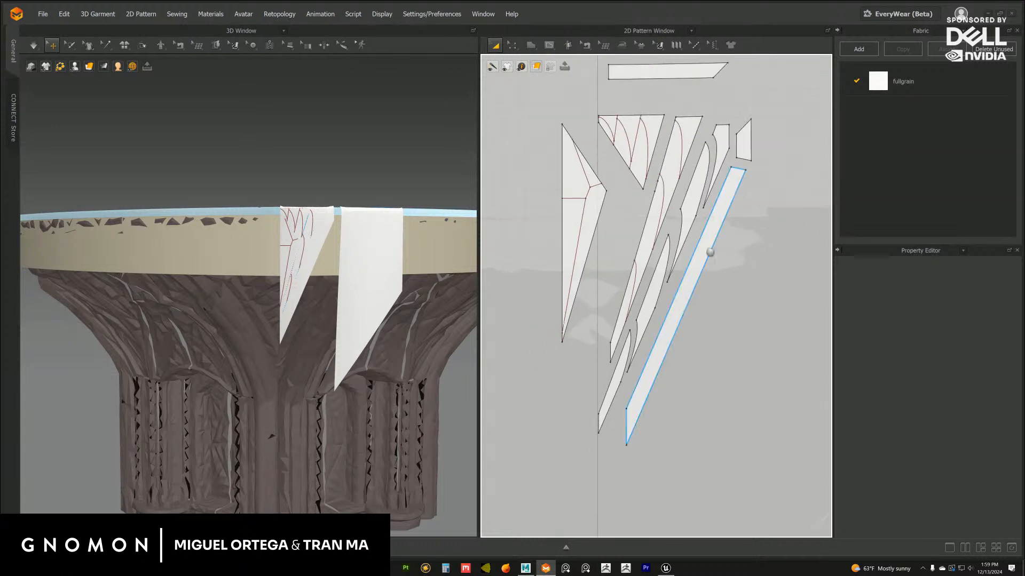
# Cut and sew the inner leaf strip along its uppermost curved line and move the top piece slightly outward
pyautogui.click(661, 235)
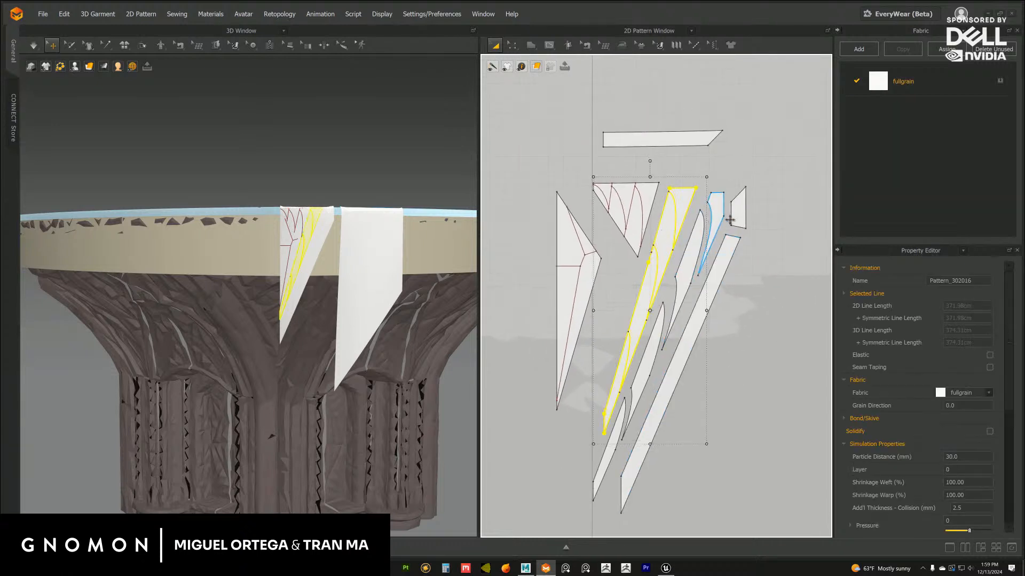
pyautogui.click(806, 221)
pyautogui.scroll(2, 696, 207)
pyautogui.rightClick(678, 191)
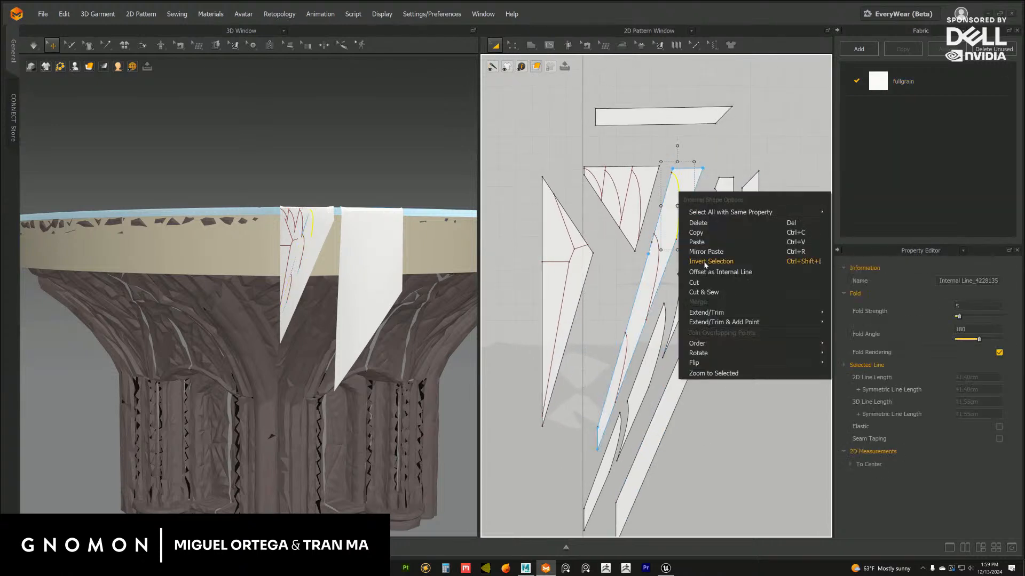
pyautogui.click(706, 292)
pyautogui.click(800, 250)
pyautogui.scroll(2, 800, 250)
pyautogui.moveTo(801, 251); pyautogui.dragTo(751, 270, button='middle')
pyautogui.click(648, 179)
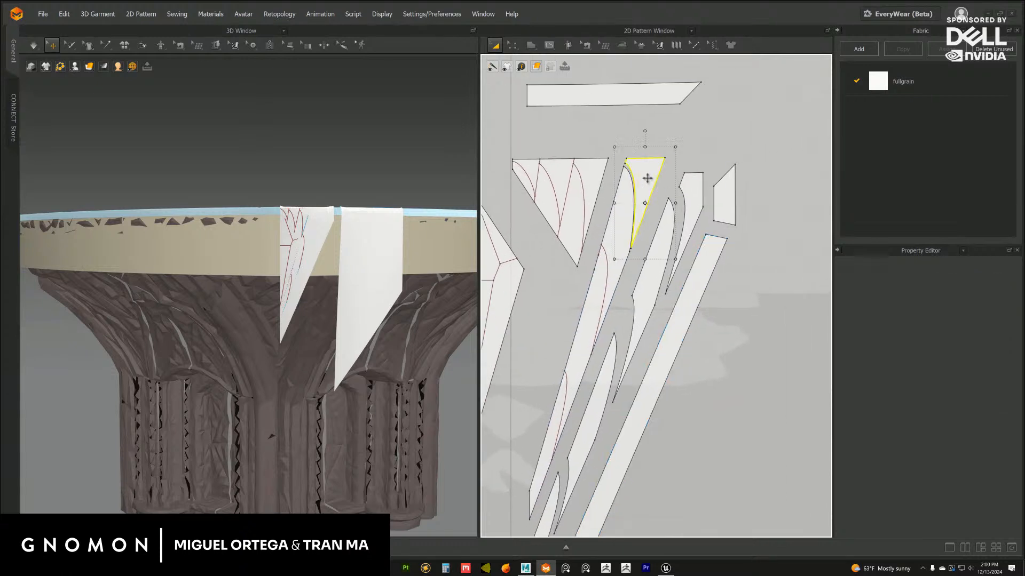
pyautogui.moveTo(650, 179); pyautogui.dragTo(656, 180)
pyautogui.click(709, 181)
# Cut and sew the inner leaf strip along its middle curved line and separate the lower part from the upper leaf
pyautogui.rightClick(606, 272)
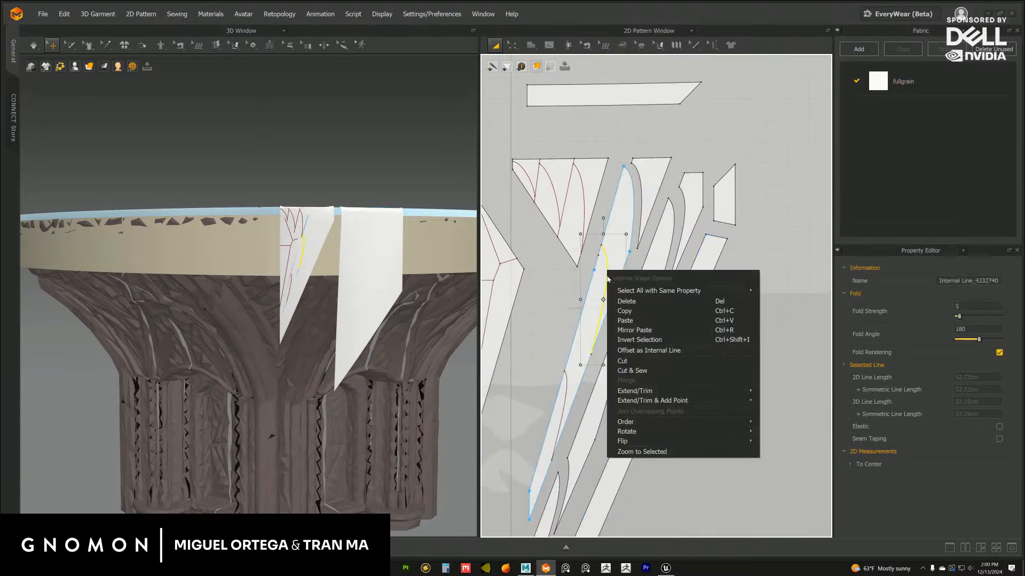
pyautogui.click(635, 373)
pyautogui.moveTo(610, 389); pyautogui.dragTo(641, 274, button='middle')
pyautogui.click(652, 195)
pyautogui.click(639, 276)
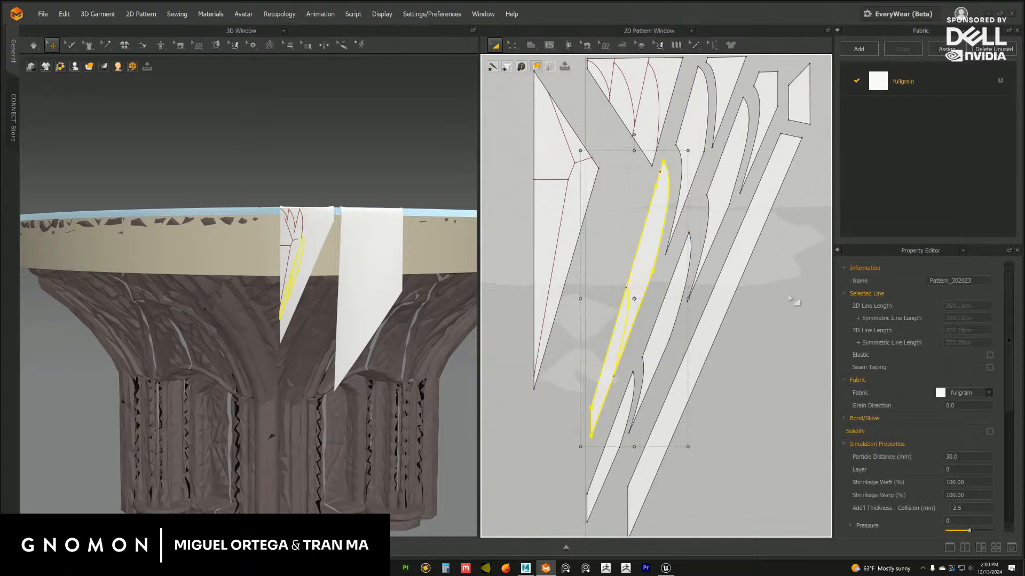
# Cut and sew the inner strip's remaining part along its lowest curved line and position the separated leaf
pyautogui.click(617, 313)
pyautogui.rightClick(629, 302)
pyautogui.click(649, 383)
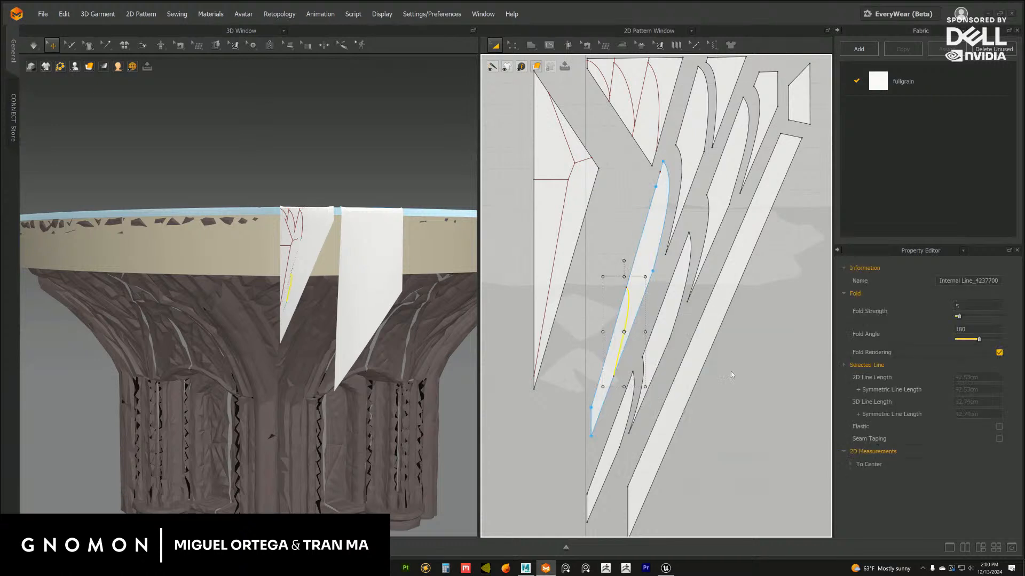
pyautogui.click(648, 257)
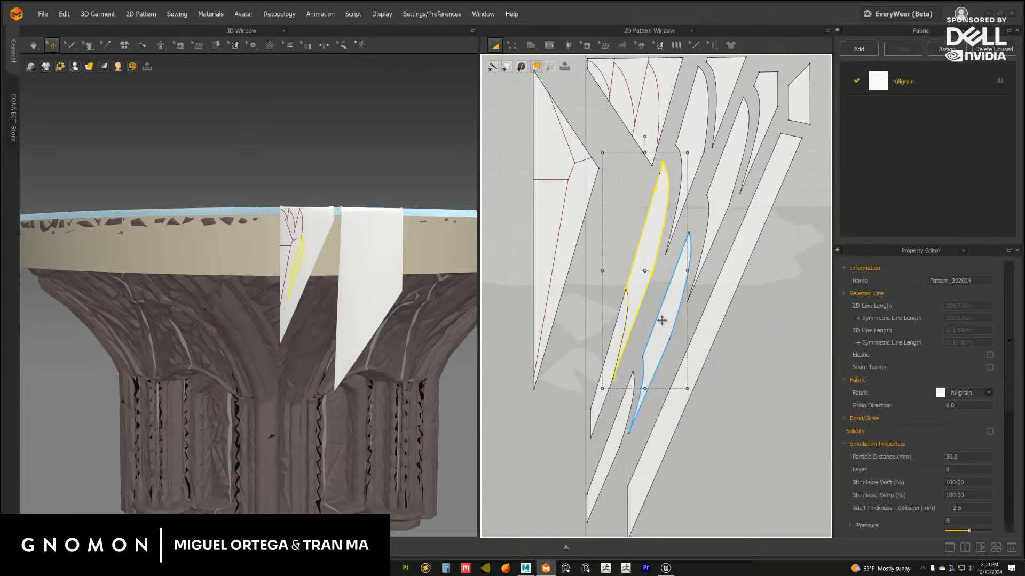
pyautogui.scroll(2, 646, 262)
pyautogui.moveTo(642, 266); pyautogui.dragTo(641, 267)
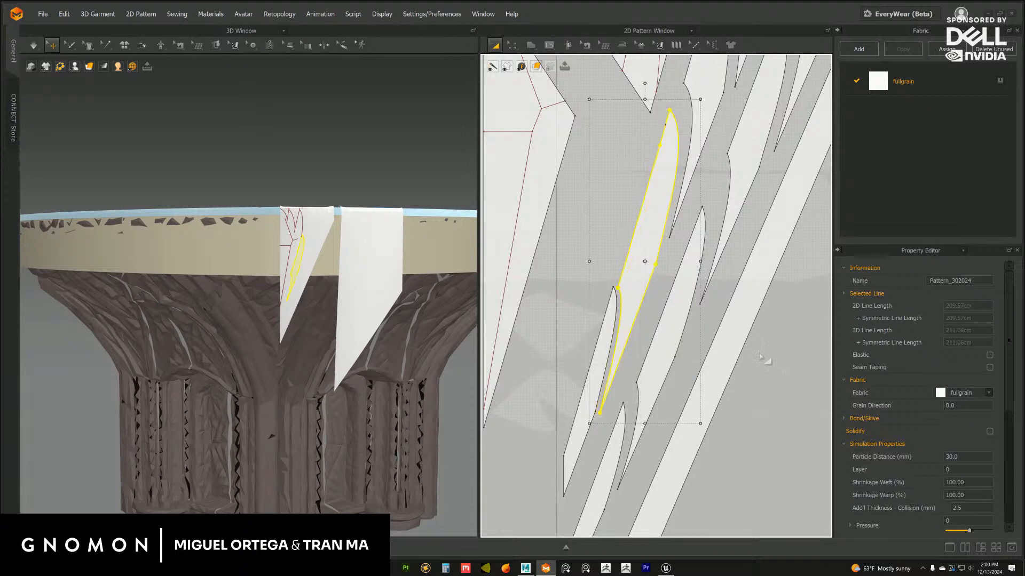
# Move the lowest inner leaf piece slightly away from the leaf above it
pyautogui.click(805, 393)
pyautogui.click(609, 324)
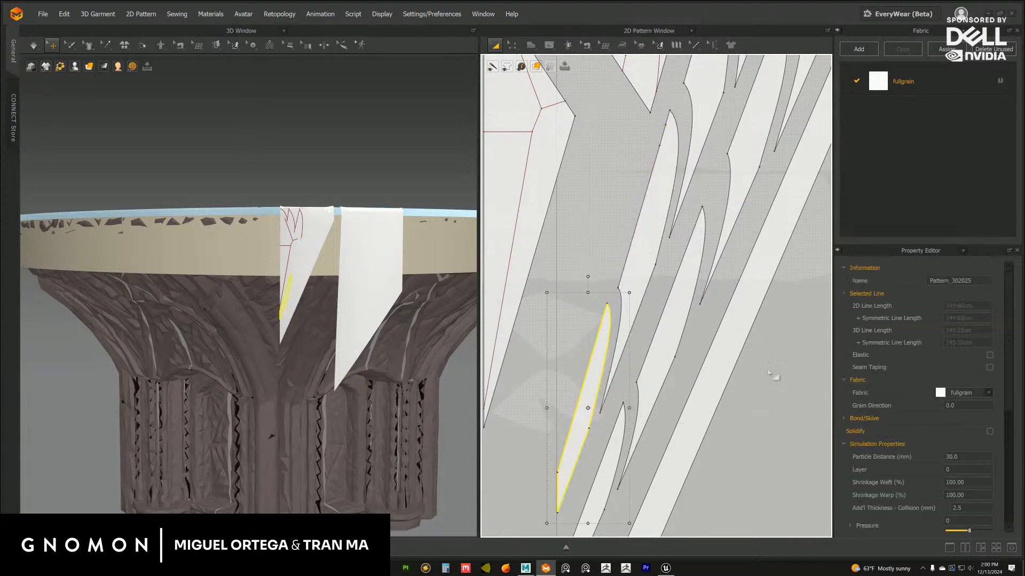
pyautogui.scroll(-1, 748, 359)
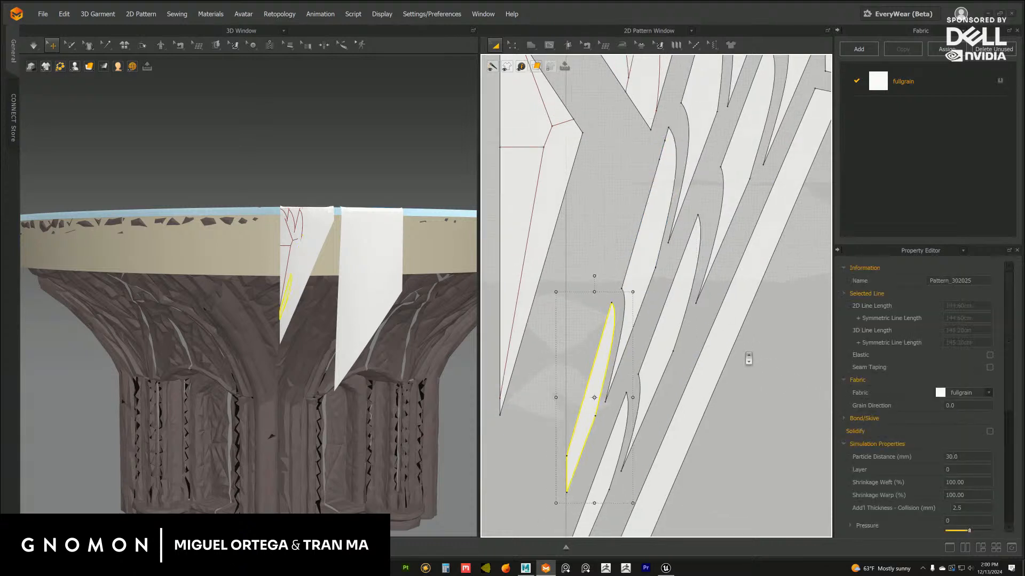
pyautogui.scroll(-3, 748, 359)
# Cut and sew the remaining fan along its outermost straight internal line and shift the separated segment slightly outward
pyautogui.rightClick(623, 210)
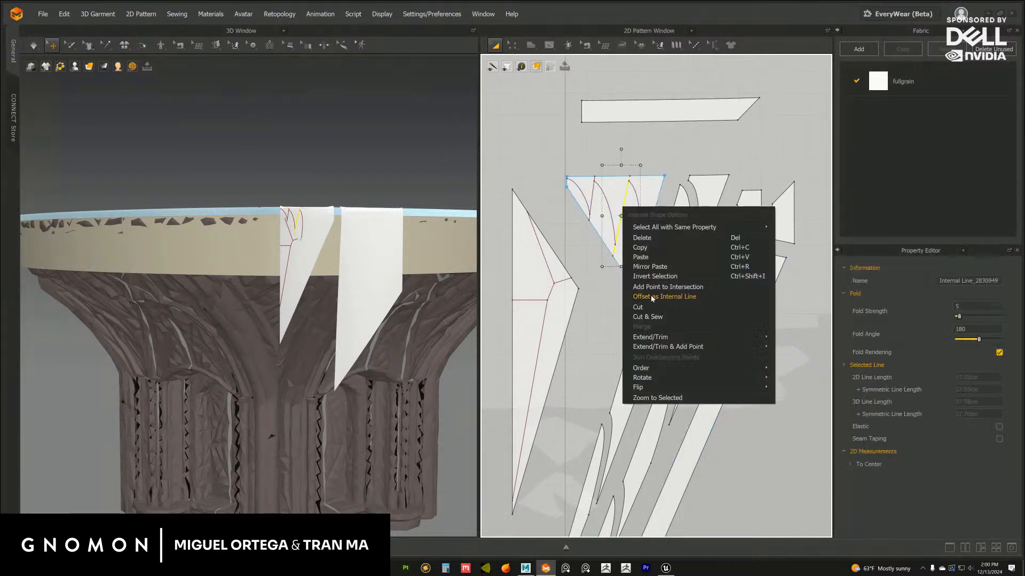
pyautogui.click(652, 298)
pyautogui.click(654, 192)
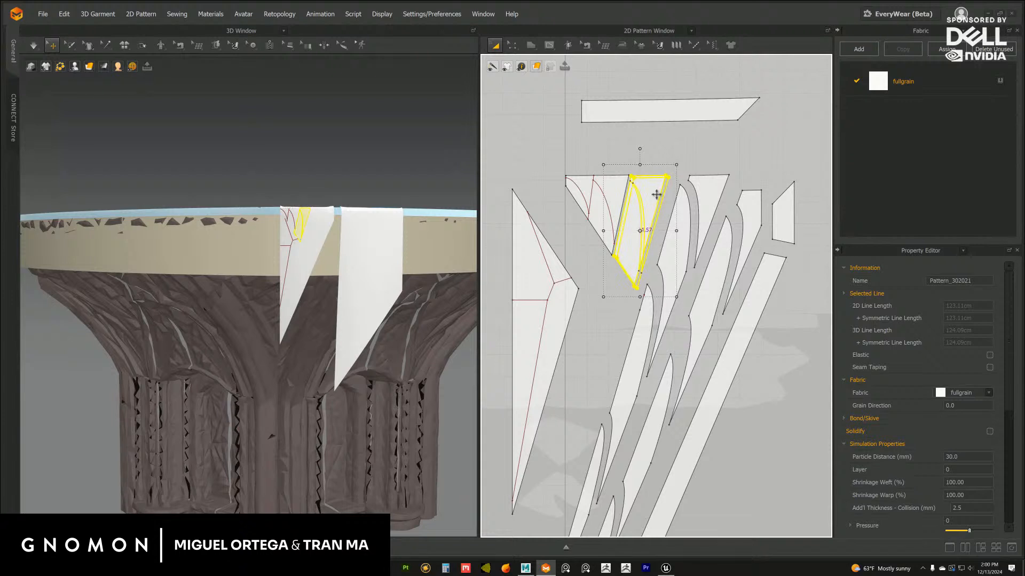
pyautogui.click(654, 195)
# Cut and sew the separated fan segment along its curved internal line and move its upper piece away
pyautogui.rightClick(640, 200)
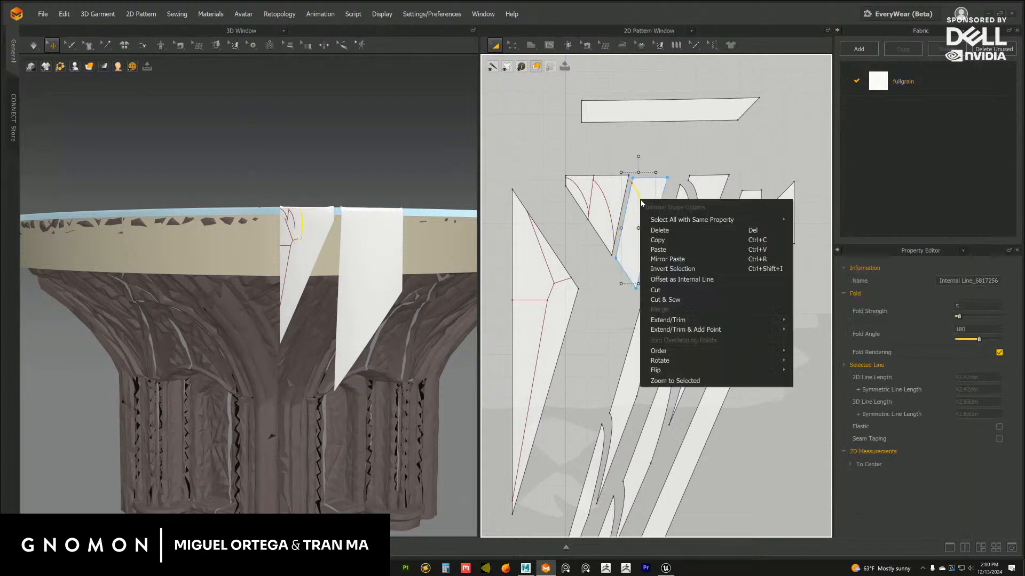
pyautogui.click(664, 300)
pyautogui.moveTo(648, 195); pyautogui.dragTo(663, 193)
pyautogui.scroll(2, 691, 190)
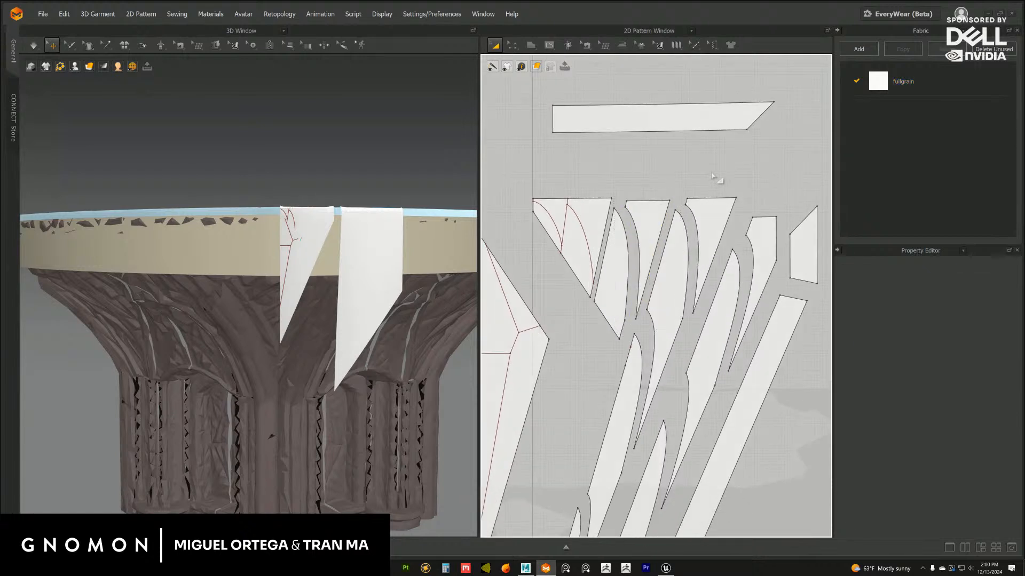
pyautogui.click(714, 174)
# Cut and sew the remaining fan along its straight internal line, and split the larger resulting segment along its curve
pyautogui.moveTo(587, 208); pyautogui.dragTo(658, 220, button='middle')
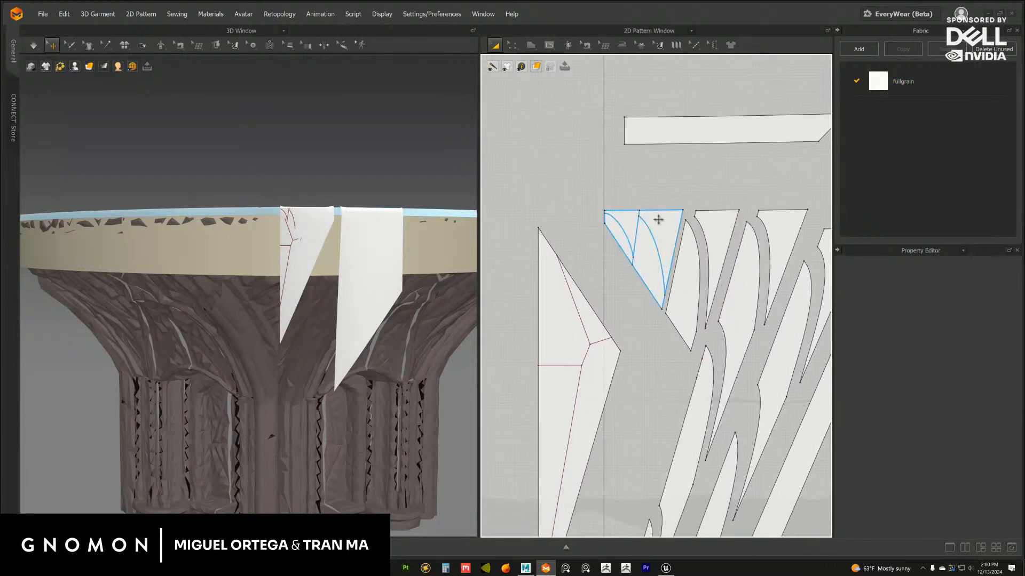
pyautogui.rightClick(638, 234)
pyautogui.click(664, 345)
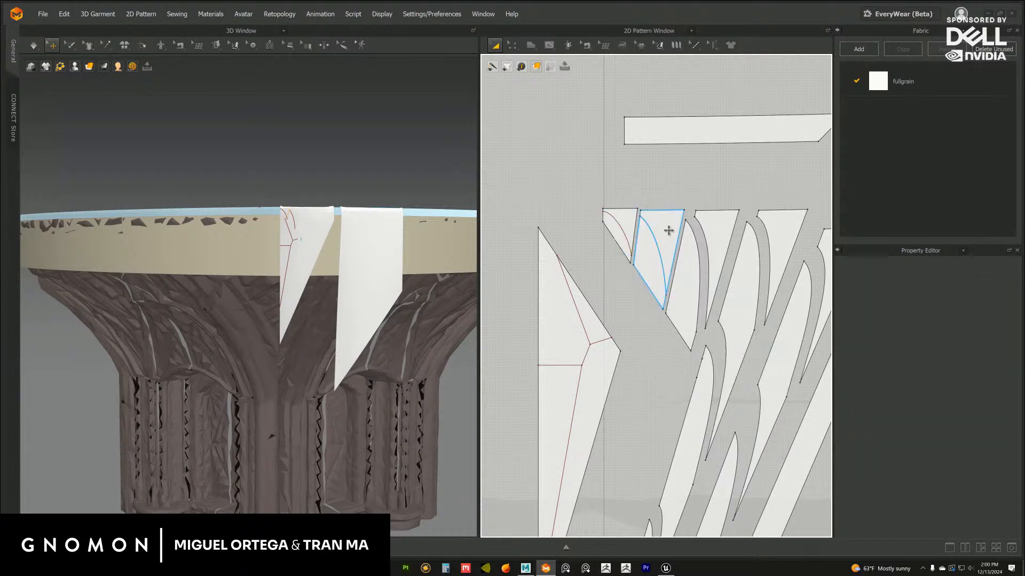
pyautogui.rightClick(655, 235)
pyautogui.click(672, 336)
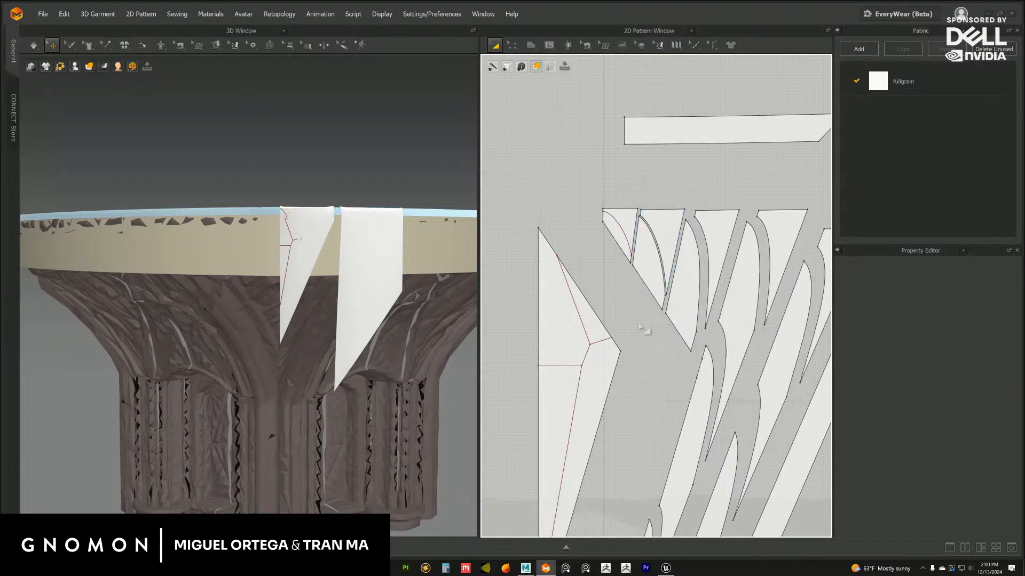
pyautogui.scroll(1, 613, 275)
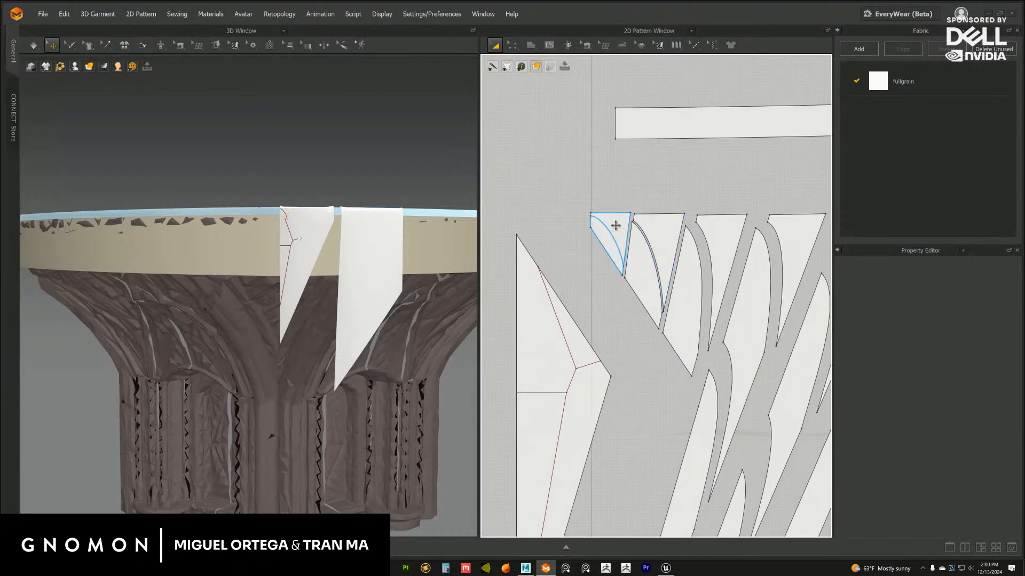
# Spread the cut fan pieces apart, moving the smallest segment and curved piece inward and nudging the upper pieces into place
pyautogui.moveTo(615, 225); pyautogui.dragTo(585, 202)
pyautogui.moveTo(644, 276); pyautogui.dragTo(628, 273)
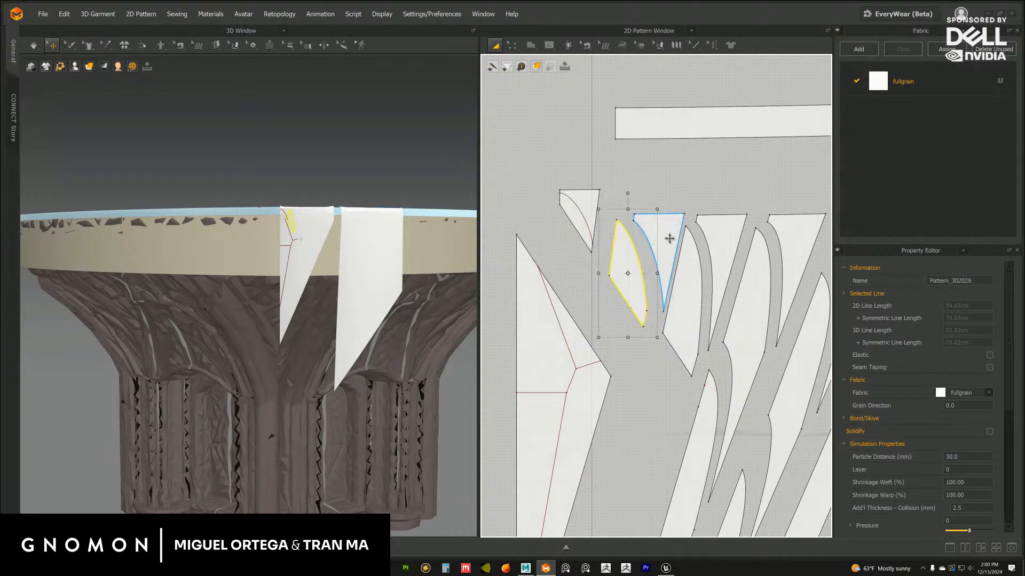
pyautogui.moveTo(668, 236); pyautogui.dragTo(659, 232)
pyautogui.click(713, 208)
pyautogui.moveTo(712, 208); pyautogui.dragTo(689, 205, button='middle')
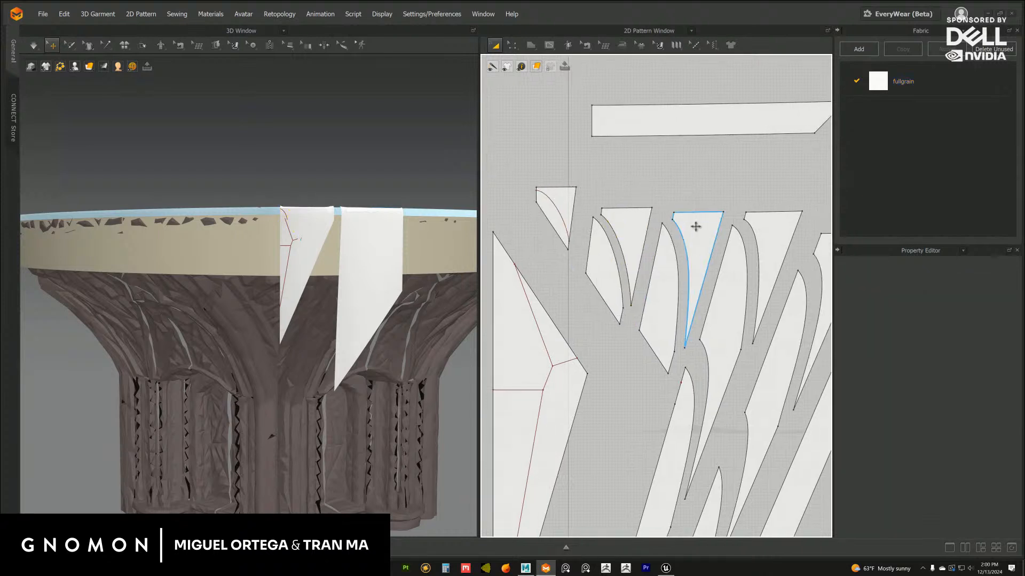
pyautogui.moveTo(696, 227); pyautogui.dragTo(696, 225)
pyautogui.click(752, 178)
pyautogui.moveTo(753, 178); pyautogui.dragTo(656, 185, button='middle')
pyautogui.moveTo(664, 232); pyautogui.dragTo(666, 230)
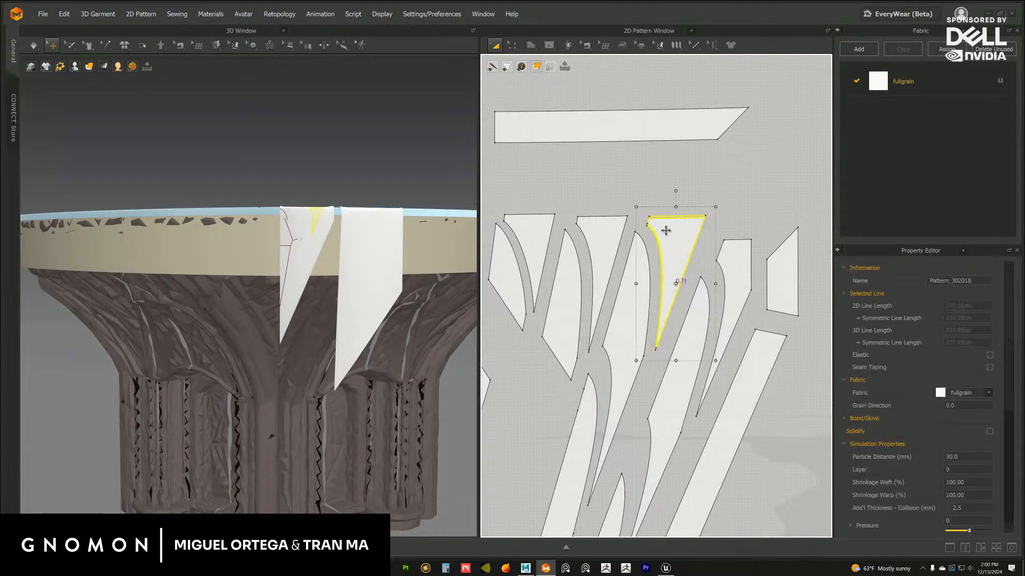
pyautogui.click(730, 178)
# Cut and sew the smallest fan segment along its curved internal line and separate its lower leaf from the upper piece
pyautogui.moveTo(697, 206); pyautogui.dragTo(775, 217, button='middle')
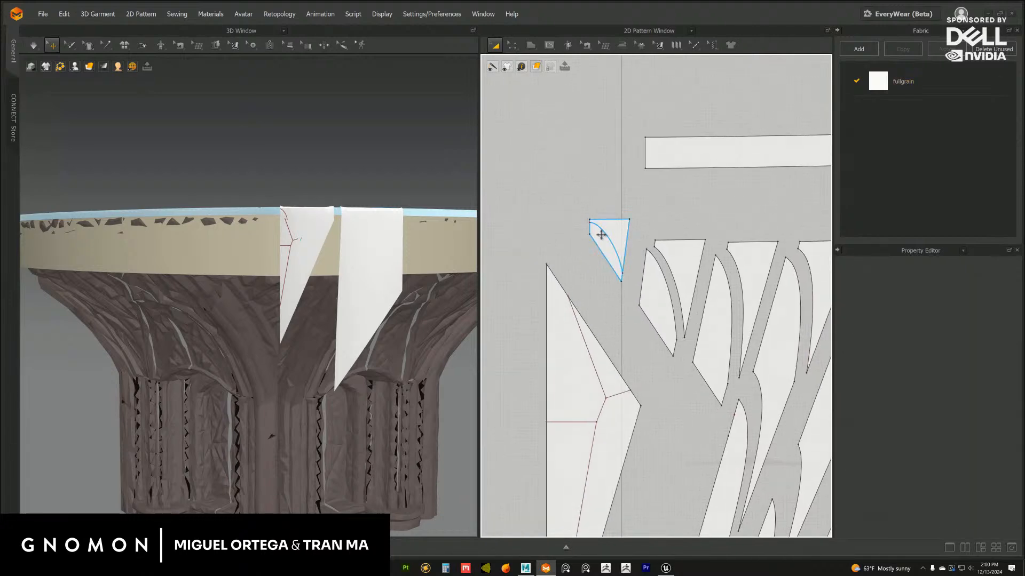
pyautogui.rightClick(602, 239)
pyautogui.press('Escape')
pyautogui.rightClick(606, 233)
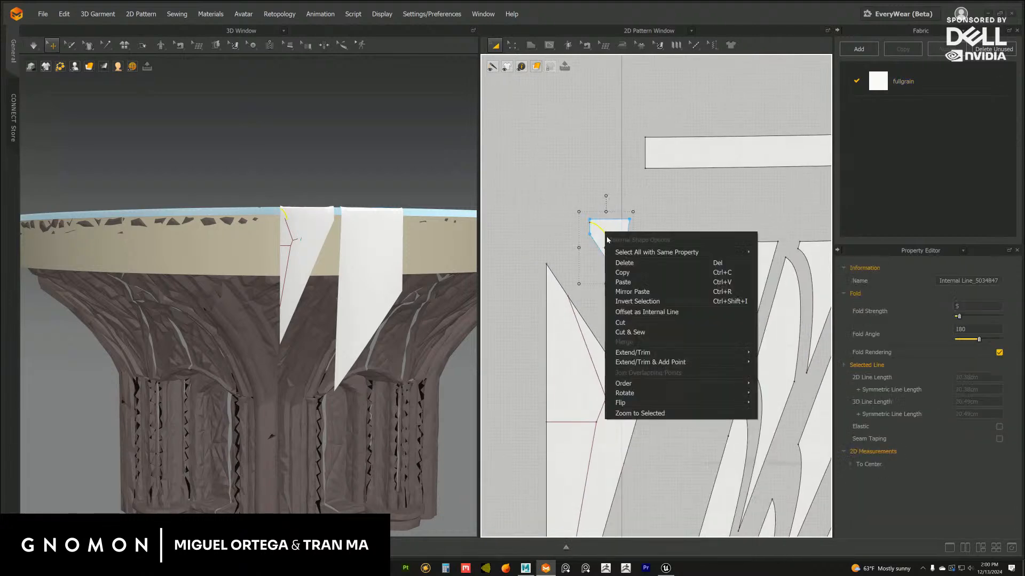
pyautogui.click(634, 332)
pyautogui.click(614, 243)
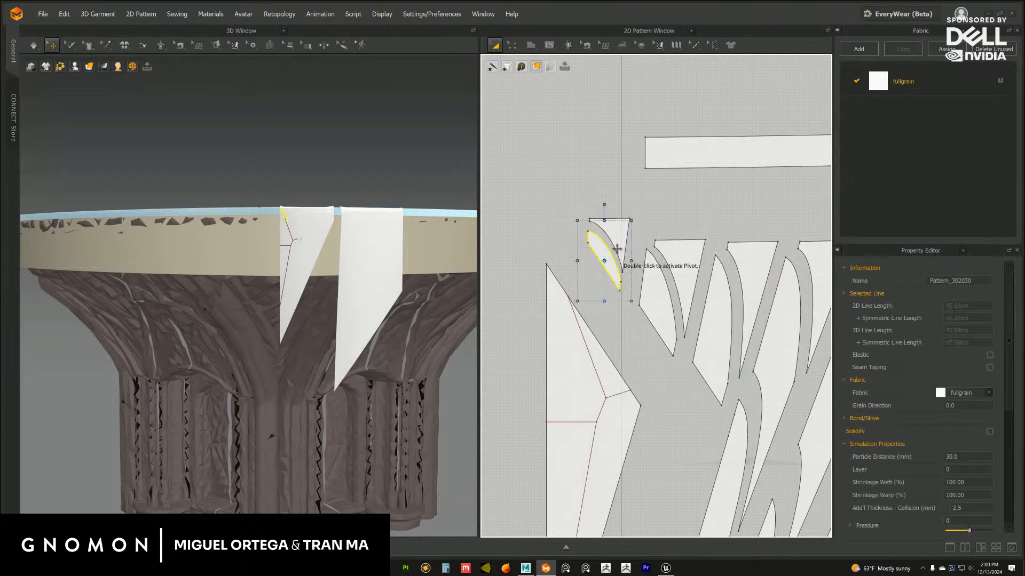
pyautogui.moveTo(629, 249); pyautogui.dragTo(617, 275)
# Bring the two smallest fan pieces back beside the row and align the neighbouring upper fan pieces
pyautogui.click(673, 235)
pyautogui.click(647, 236)
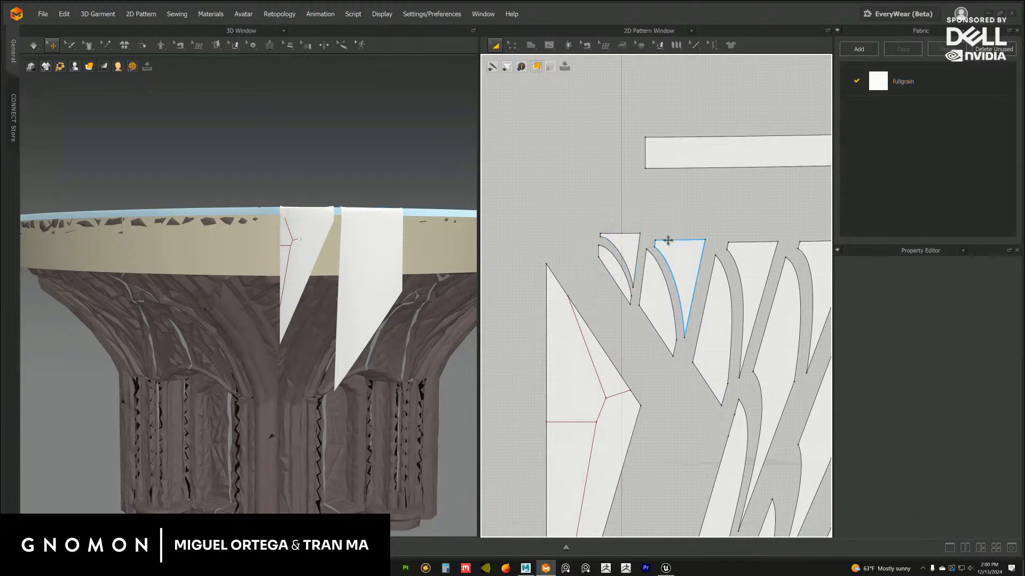
pyautogui.moveTo(669, 247); pyautogui.dragTo(670, 241)
pyautogui.click(733, 207)
pyautogui.moveTo(697, 205); pyautogui.dragTo(608, 184, button='middle')
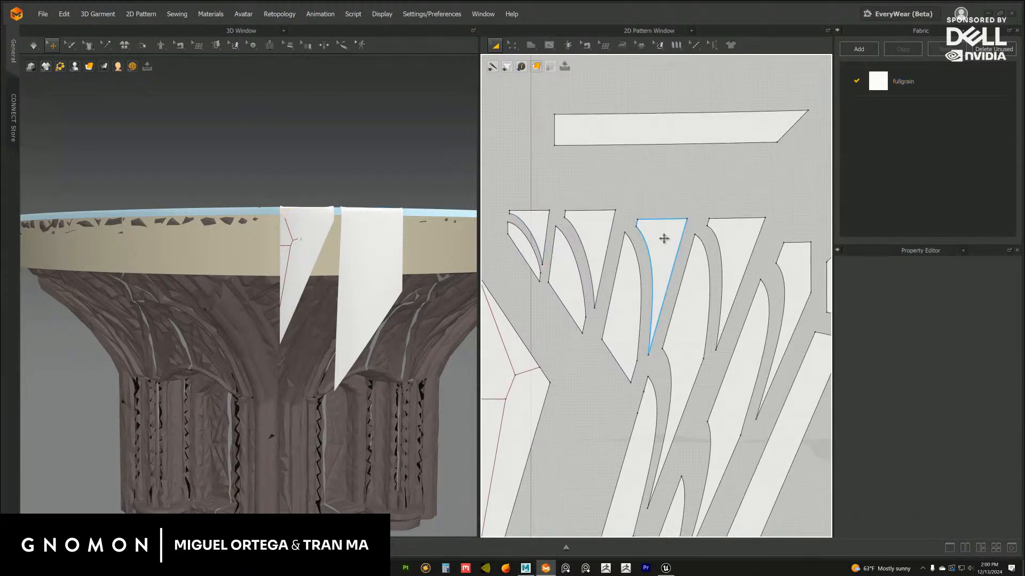
pyautogui.moveTo(663, 238); pyautogui.dragTo(664, 234)
pyautogui.click(727, 207)
pyautogui.scroll(-4, 709, 205)
# Cut and sew the inner triangle along its bent line and short slanted line, and move the upper wedge outward
pyautogui.scroll(5, 640, 256)
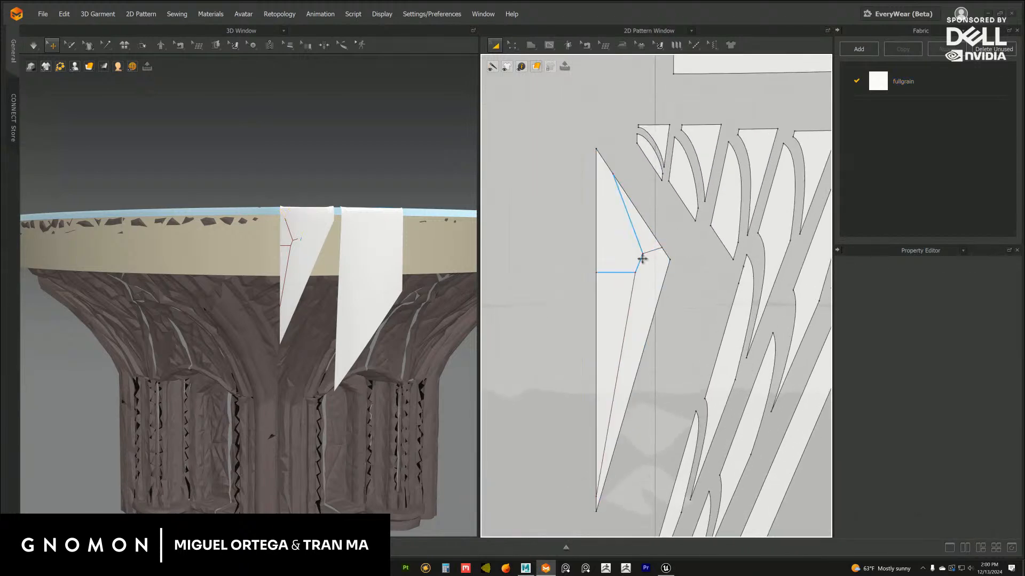
pyautogui.rightClick(640, 269)
pyautogui.click(662, 368)
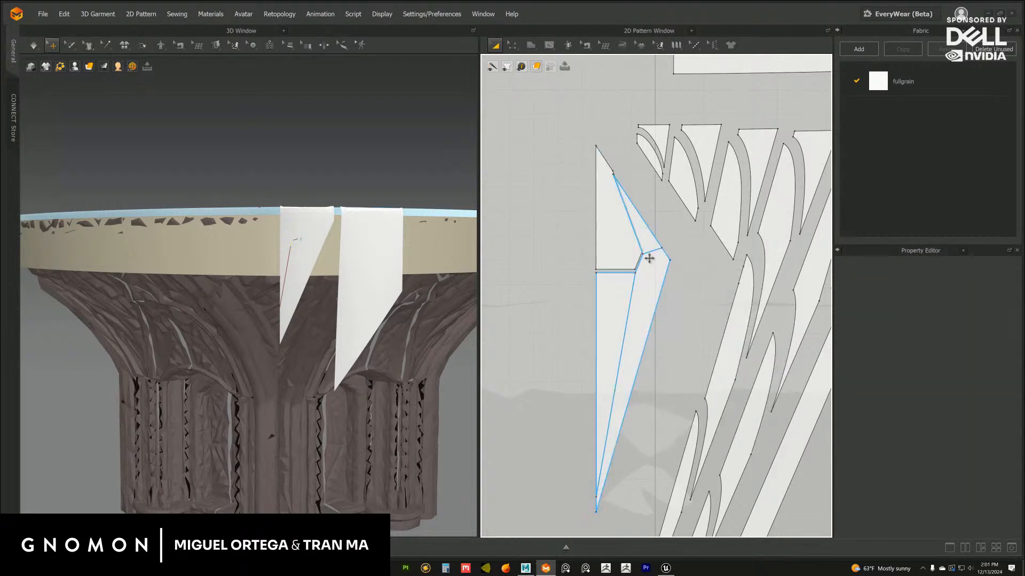
pyautogui.rightClick(649, 250)
pyautogui.click(674, 286)
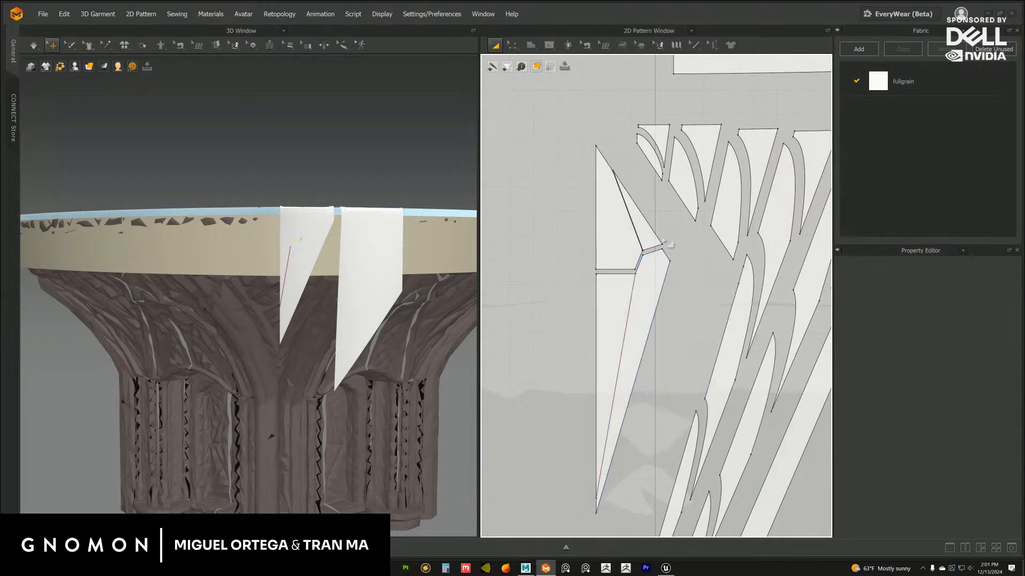
pyautogui.moveTo(644, 228)
pyautogui.mouseDown()
pyautogui.moveTo(677, 228)
pyautogui.moveTo(648, 226)
pyautogui.mouseUp()
# Cut and sew the inner triangle's lower part along its long diagonal line and shift the outer piece slightly away
pyautogui.rightClick(632, 295)
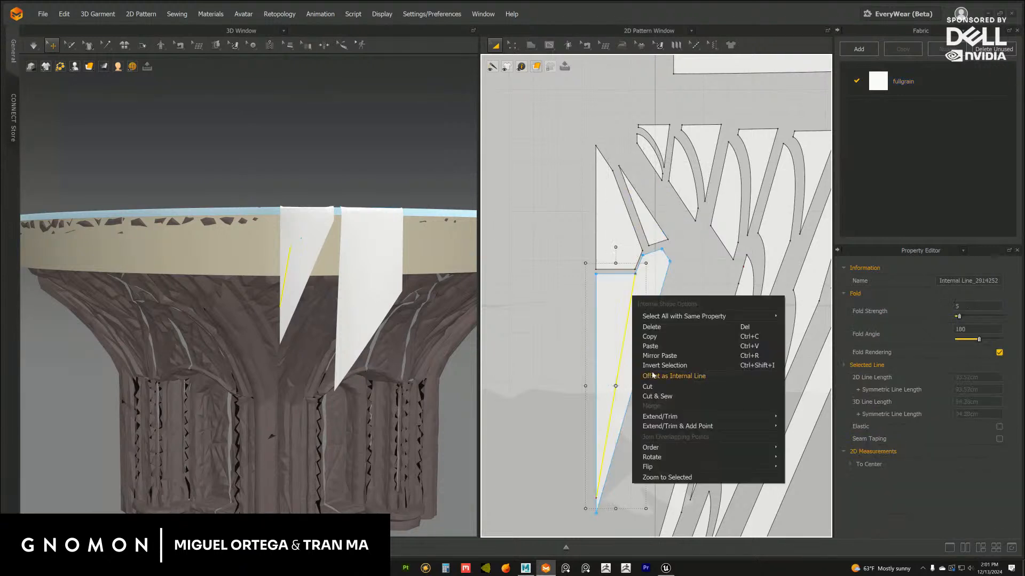
pyautogui.click(661, 381)
pyautogui.click(646, 294)
pyautogui.moveTo(646, 295); pyautogui.dragTo(647, 295)
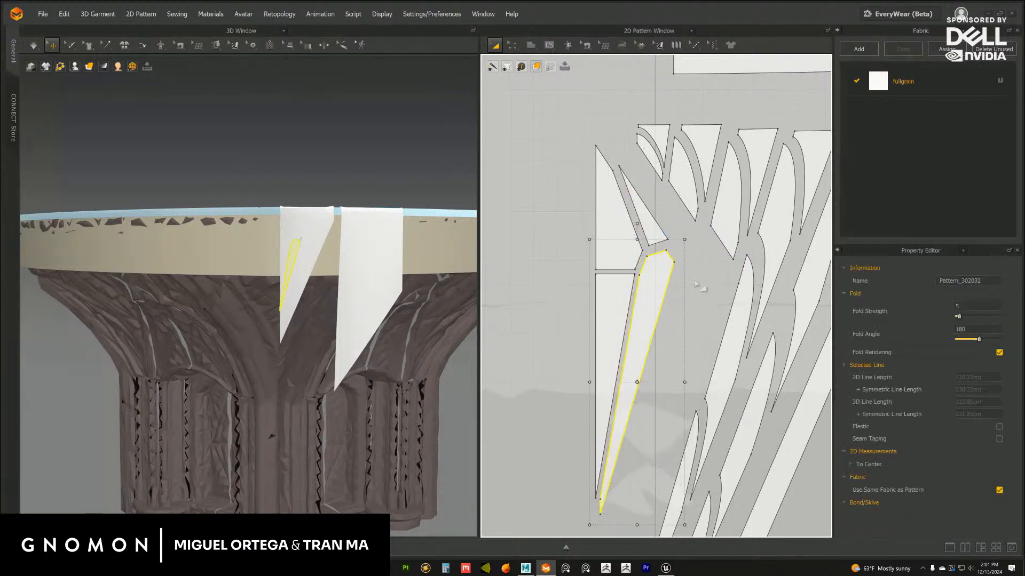
pyautogui.click(704, 281)
# Move all the inner triangle pieces close to the leaf and fan pieces, and bring the upper border strip nearer
pyautogui.scroll(-2, 706, 280)
pyautogui.moveTo(693, 252); pyautogui.dragTo(666, 225, button='middle')
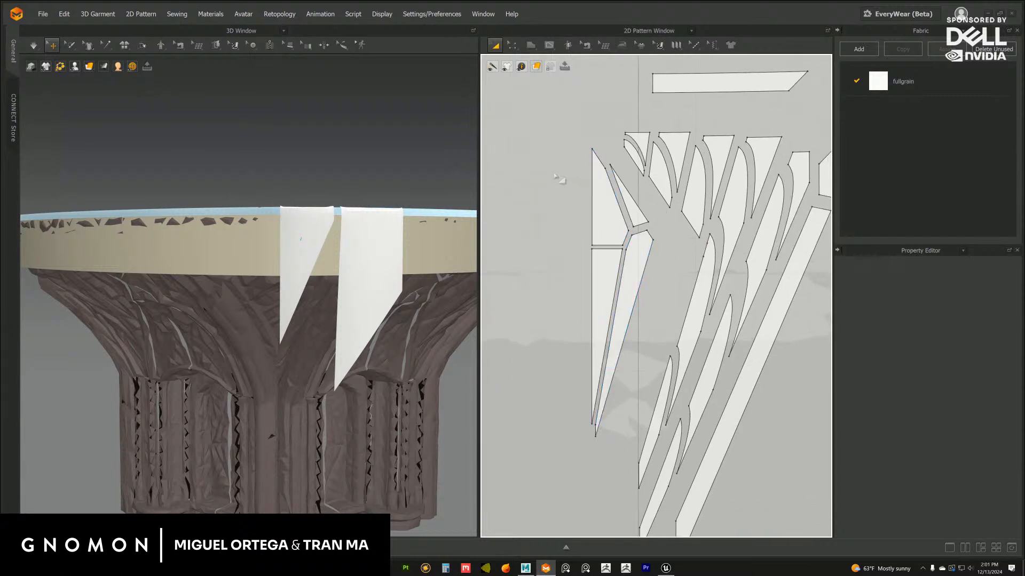
pyautogui.moveTo(547, 149); pyautogui.dragTo(661, 447)
pyautogui.moveTo(641, 287); pyautogui.dragTo(670, 286)
pyautogui.scroll(-4, 783, 407)
pyautogui.moveTo(790, 433); pyautogui.dragTo(720, 368, button='middle')
pyautogui.moveTo(746, 244); pyautogui.dragTo(683, 240, button='middle')
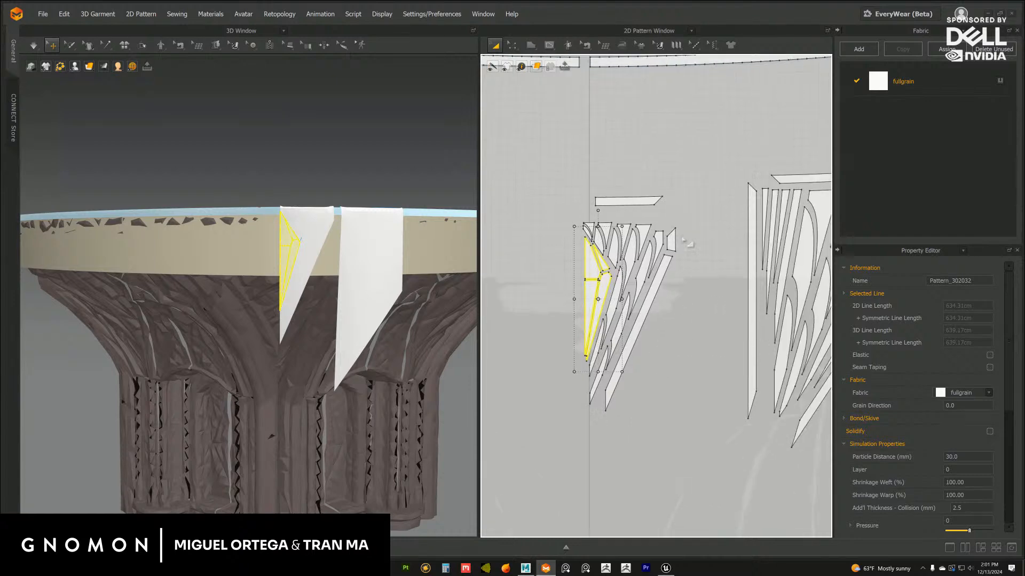
pyautogui.moveTo(635, 203); pyautogui.dragTo(627, 214)
pyautogui.click(714, 192)
pyautogui.scroll(-3, 662, 201)
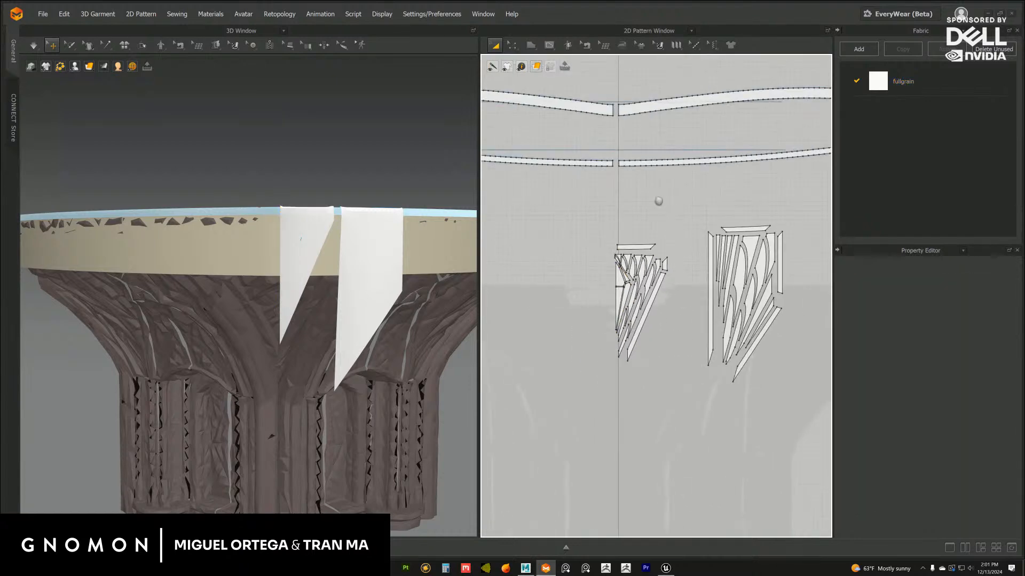
# Examine the central triangle's complete set of pieces and its layout beside the side flap
pyautogui.moveTo(656, 200); pyautogui.dragTo(648, 195, button='middle')
pyautogui.scroll(-2, 570, 211)
pyautogui.moveTo(569, 212); pyautogui.dragTo(673, 372)
pyautogui.scroll(2, 670, 288)
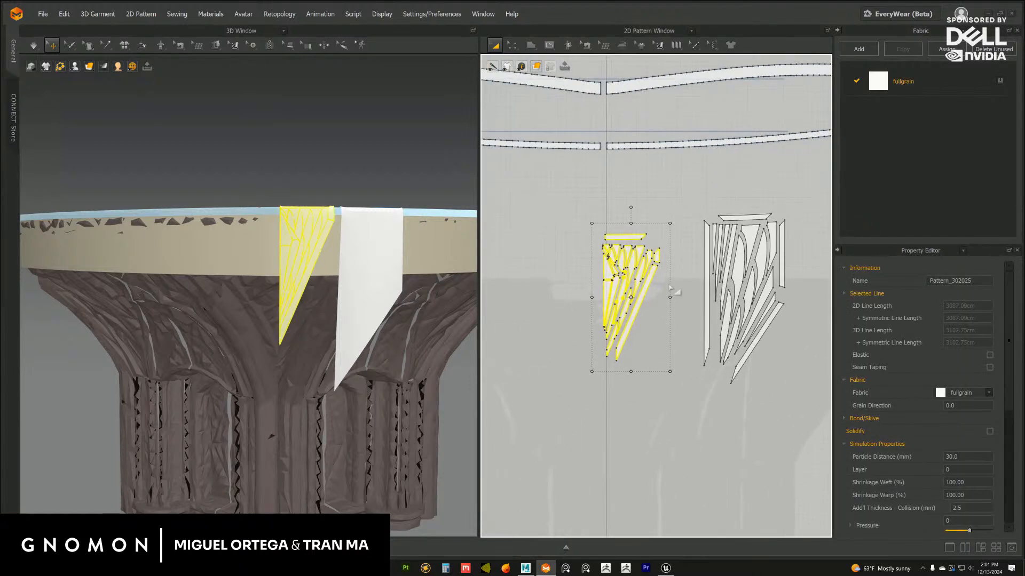
pyautogui.moveTo(620, 267); pyautogui.dragTo(624, 258, button='middle')
pyautogui.scroll(2, 648, 251)
pyautogui.click(656, 216)
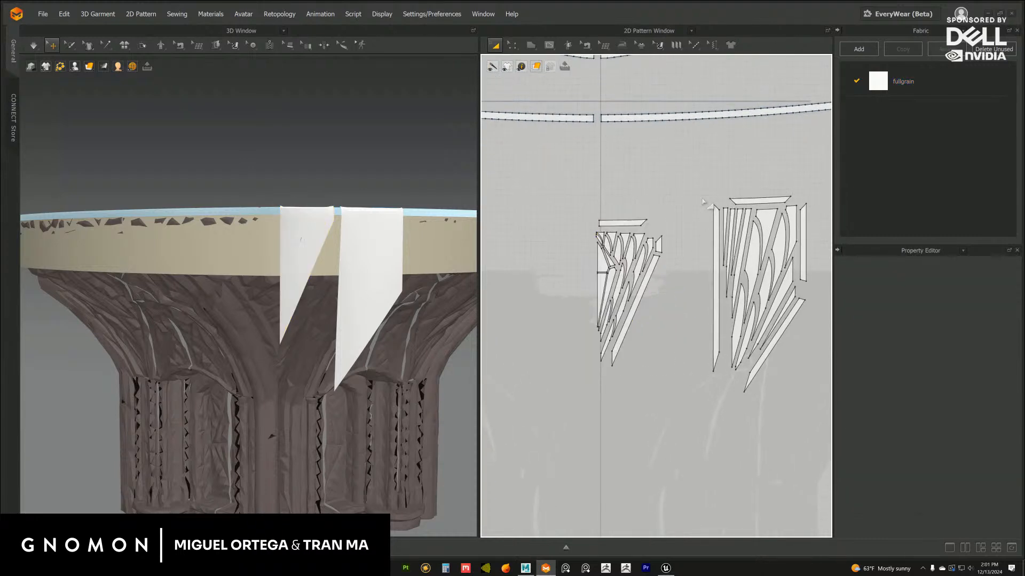
pyautogui.moveTo(656, 216); pyautogui.dragTo(651, 212, button='middle')
pyautogui.scroll(2, 653, 211)
pyautogui.scroll(-3, 649, 221)
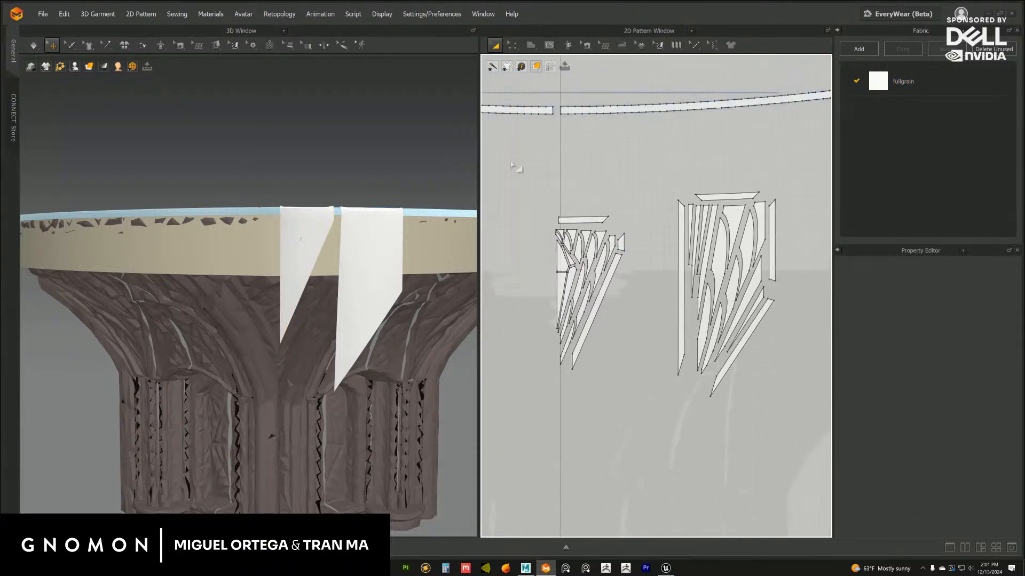
# Layer-clone all pieces of both flaps over the originals and place the copies about 456 cm below in the pattern layout
pyautogui.moveTo(514, 161); pyautogui.dragTo(827, 444)
pyautogui.click(634, 148)
pyautogui.moveTo(526, 160); pyautogui.dragTo(785, 419)
pyautogui.scroll(-1, 677, 282)
pyautogui.scroll(-1, 676, 283)
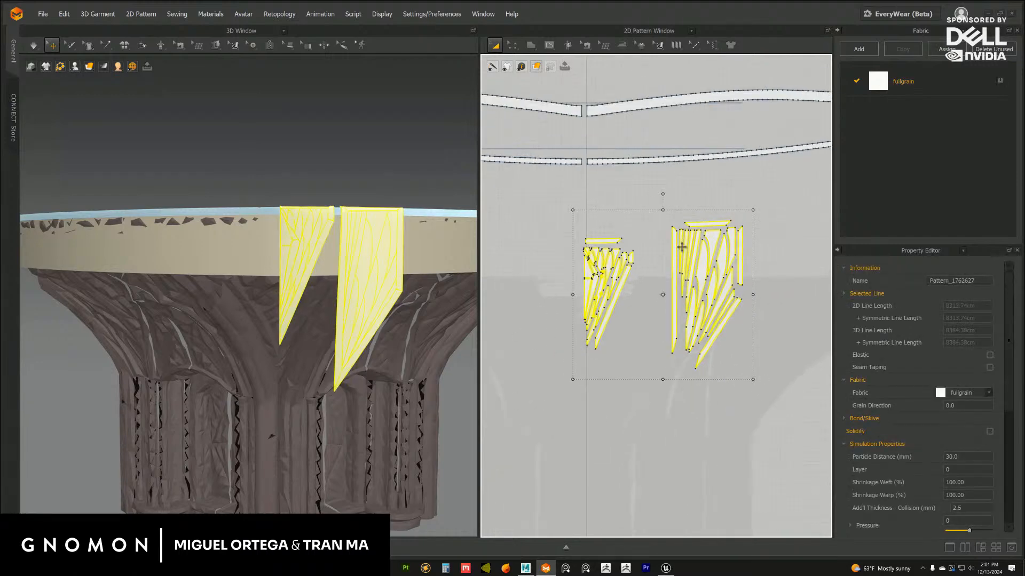
pyautogui.rightClick(681, 249)
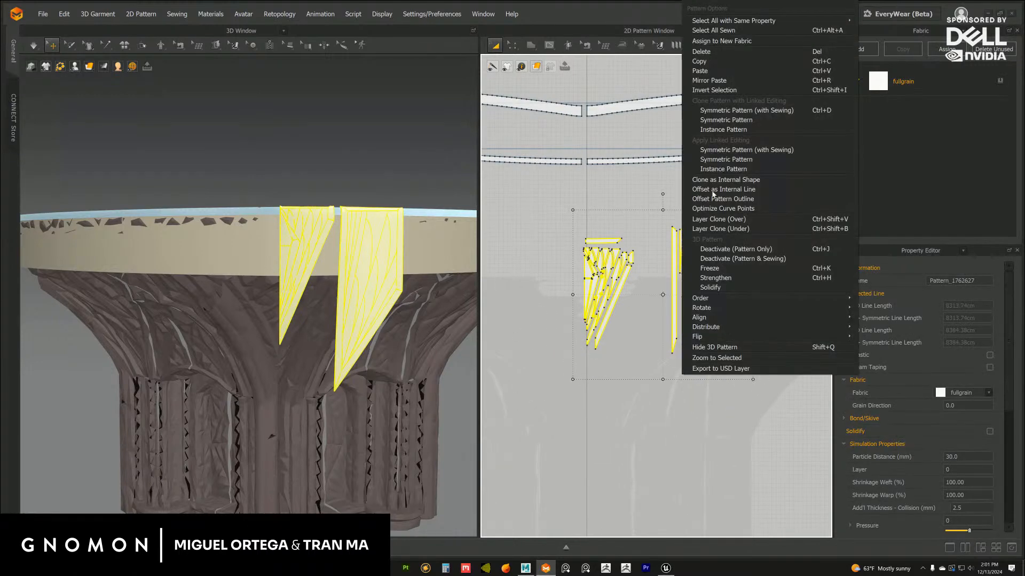
pyautogui.click(713, 220)
pyautogui.click(653, 284)
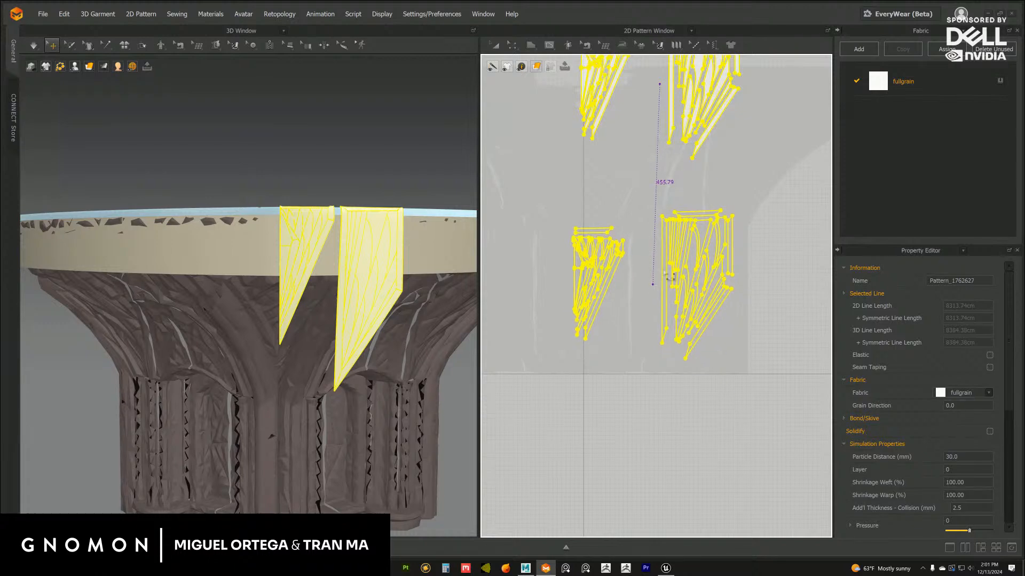
# Add a new fabric and name it cottonsateen
pyautogui.click(857, 51)
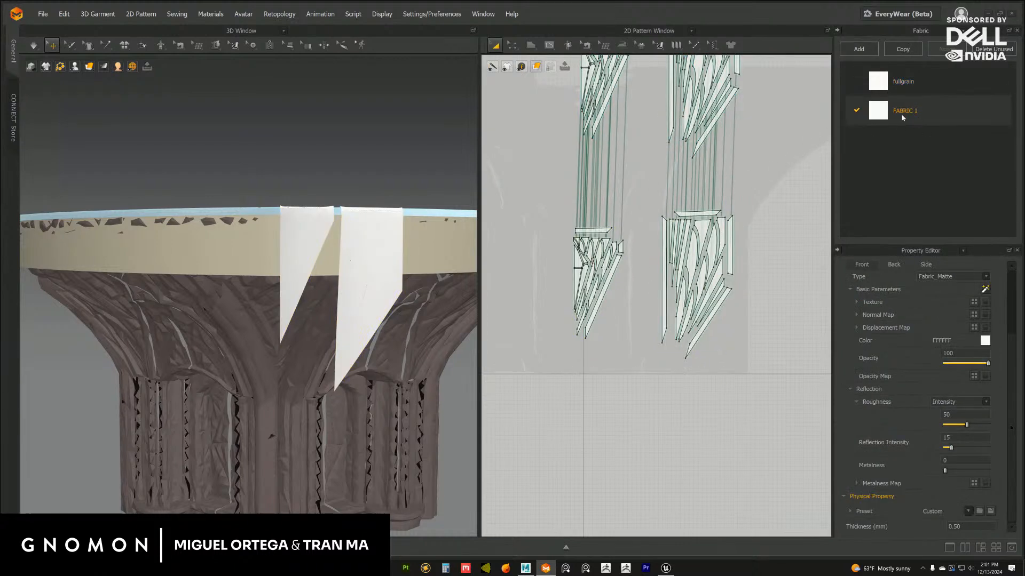
pyautogui.doubleClick(902, 114)
pyautogui.write('cottonsateen')
pyautogui.press('Return')
# Apply the Cotton_Sateen physical property preset to the cottonsateen fabric
pyautogui.click(968, 511)
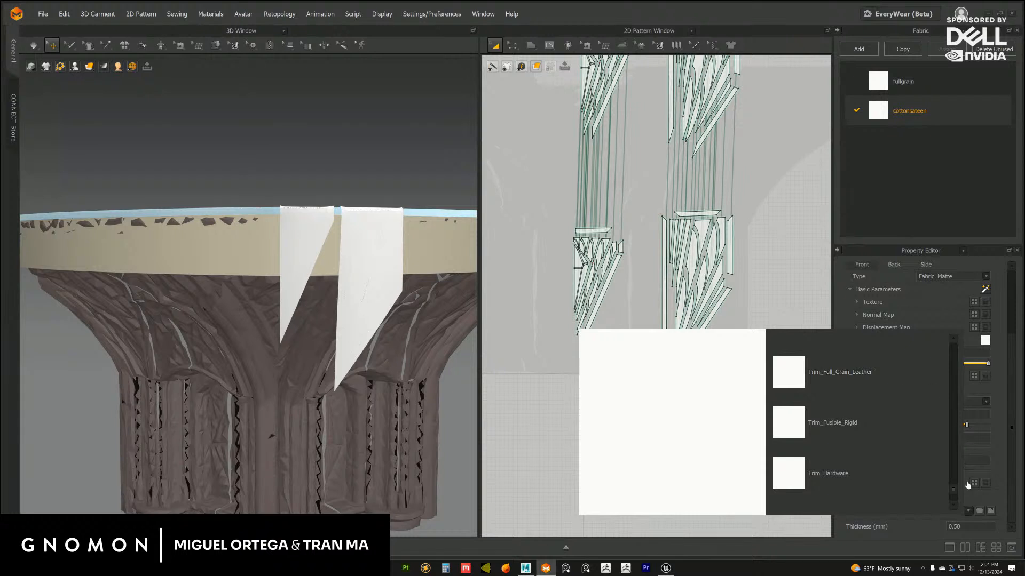
pyautogui.scroll(-3, 962, 433)
pyautogui.scroll(10, 950, 368)
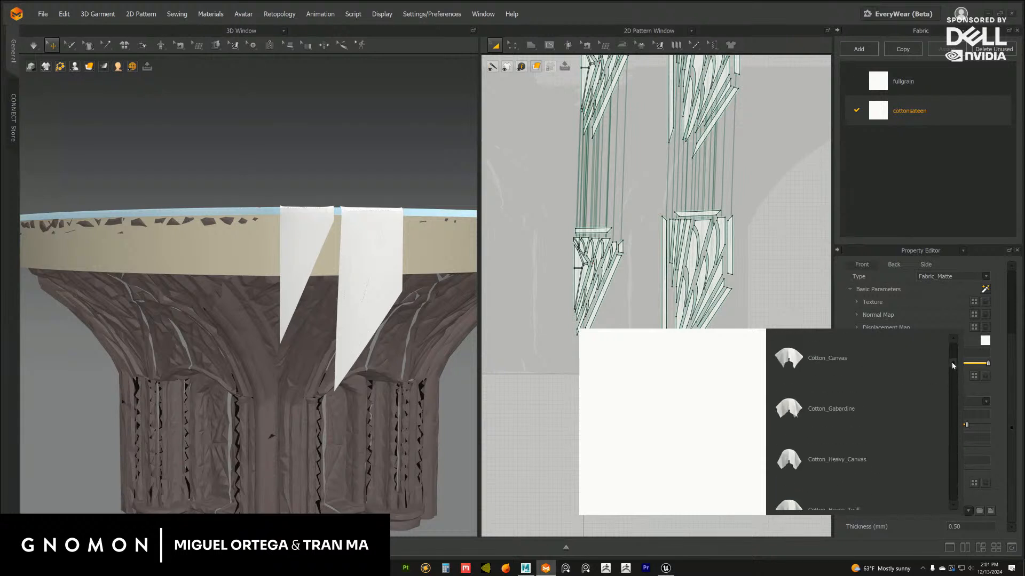
pyautogui.moveTo(952, 360)
pyautogui.mouseDown()
pyautogui.moveTo(954, 385)
pyautogui.moveTo(953, 372)
pyautogui.mouseUp()
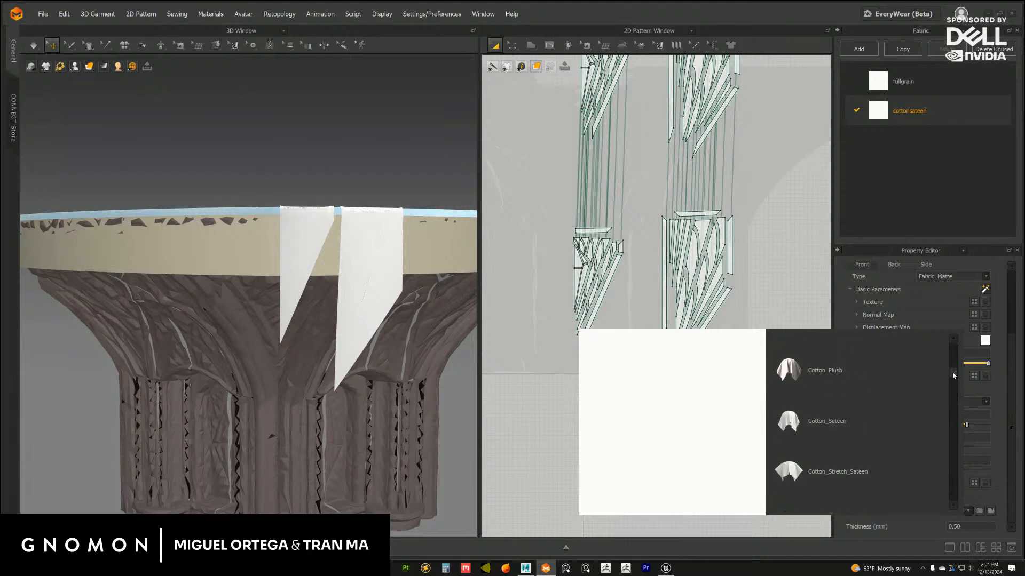
pyautogui.click(837, 426)
# Assign the cottonsateen fabric to all the cloned pieces of both flaps in the pattern layout
pyautogui.moveTo(649, 276); pyautogui.dragTo(641, 307, button='middle')
pyautogui.moveTo(518, 211); pyautogui.dragTo(777, 430)
pyautogui.click(1000, 111)
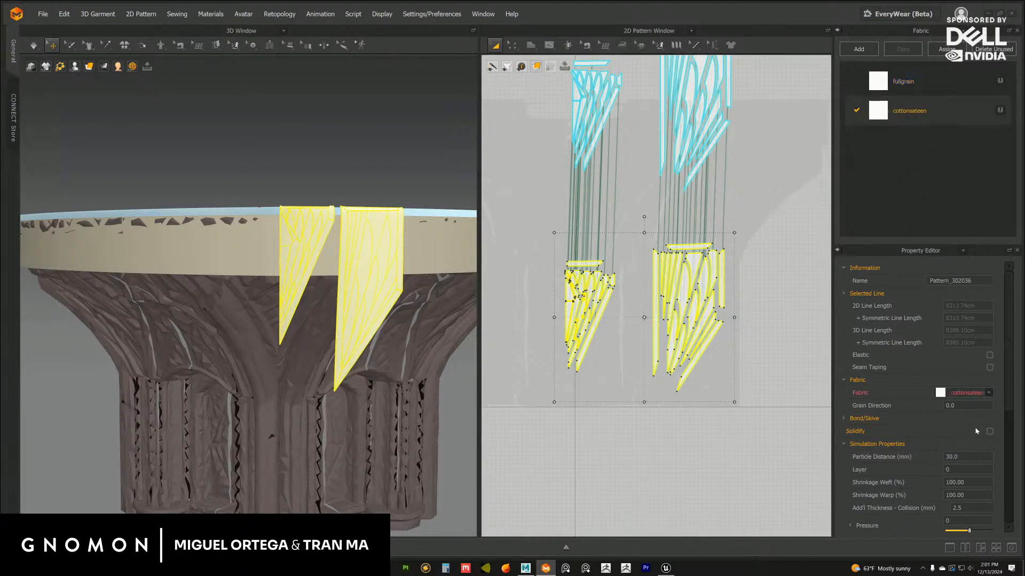
pyautogui.scroll(-5, 982, 459)
pyautogui.scroll(5, 991, 454)
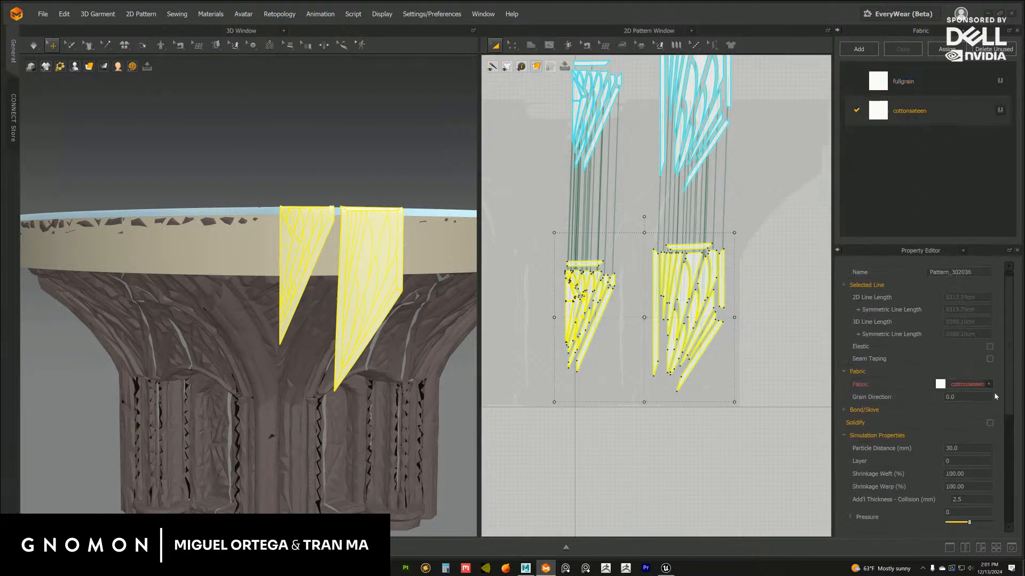
pyautogui.click(789, 368)
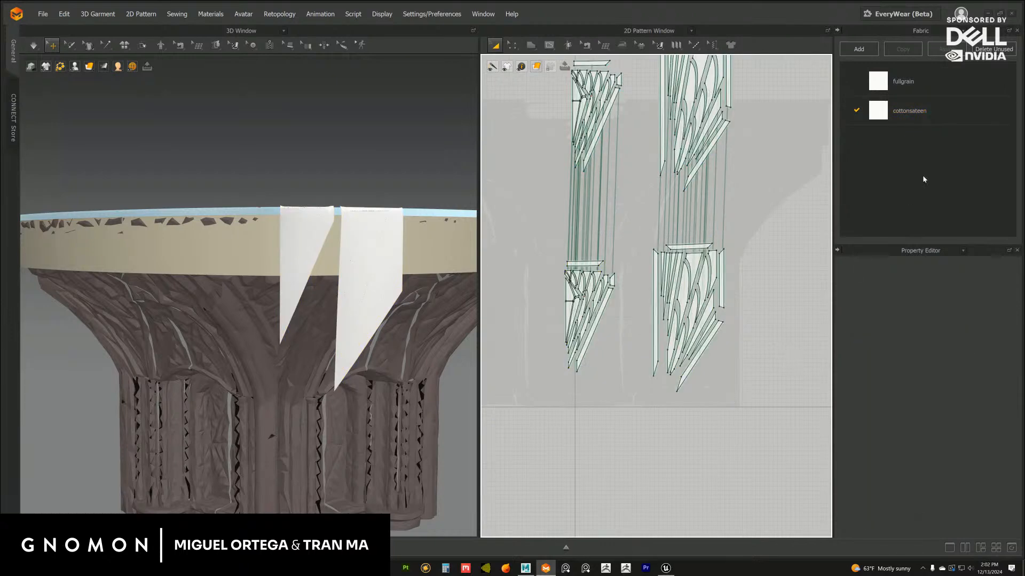
# Change the cottonsateen fabric's color to the pale greyish pink C7B8B8
pyautogui.click(912, 114)
pyautogui.click(985, 341)
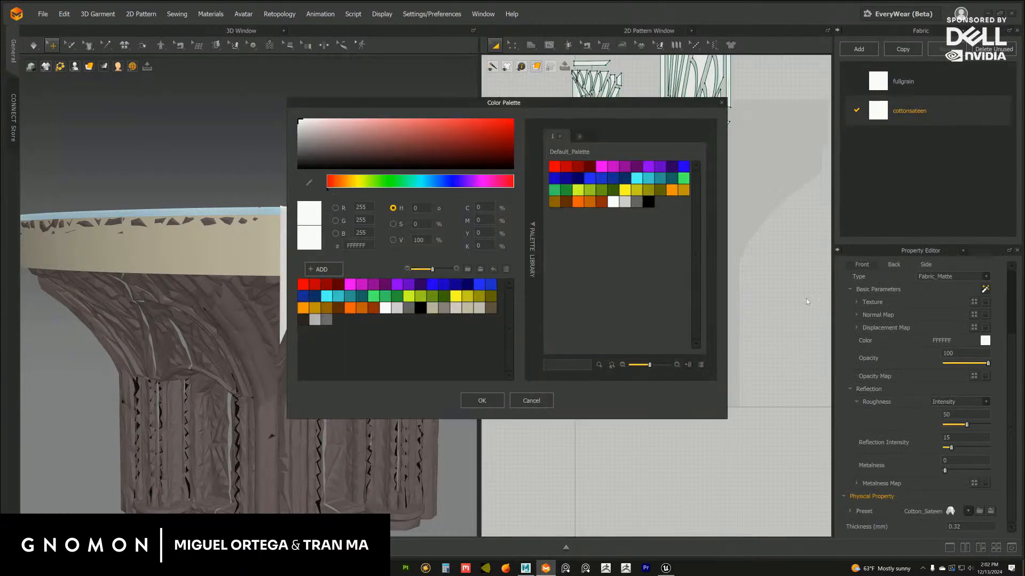
pyautogui.click(313, 130)
pyautogui.click(482, 402)
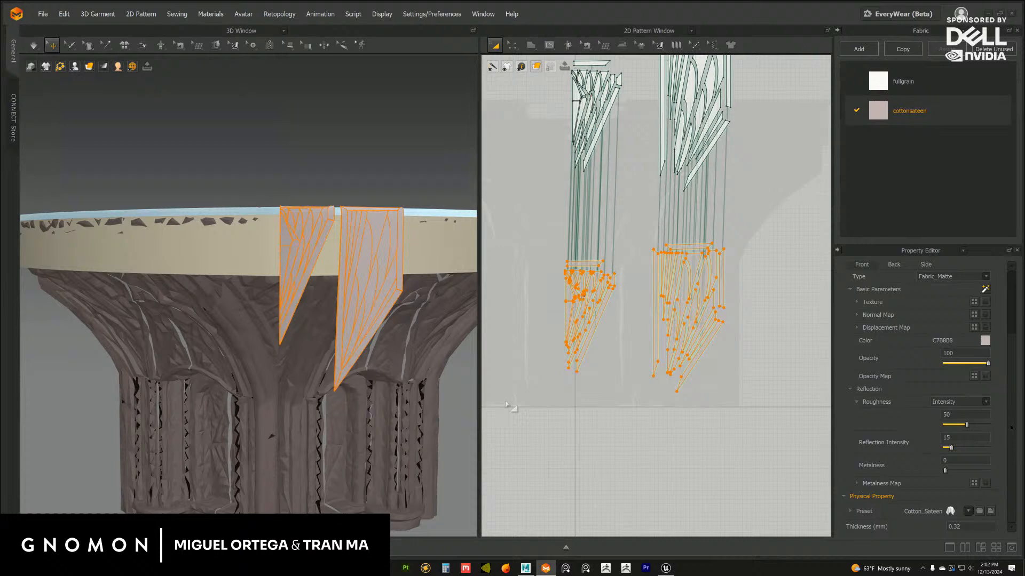
pyautogui.click(636, 404)
# Select all the cloned flap pieces and simulate the layered flaps briefly on the capital
pyautogui.moveTo(529, 208); pyautogui.dragTo(803, 439)
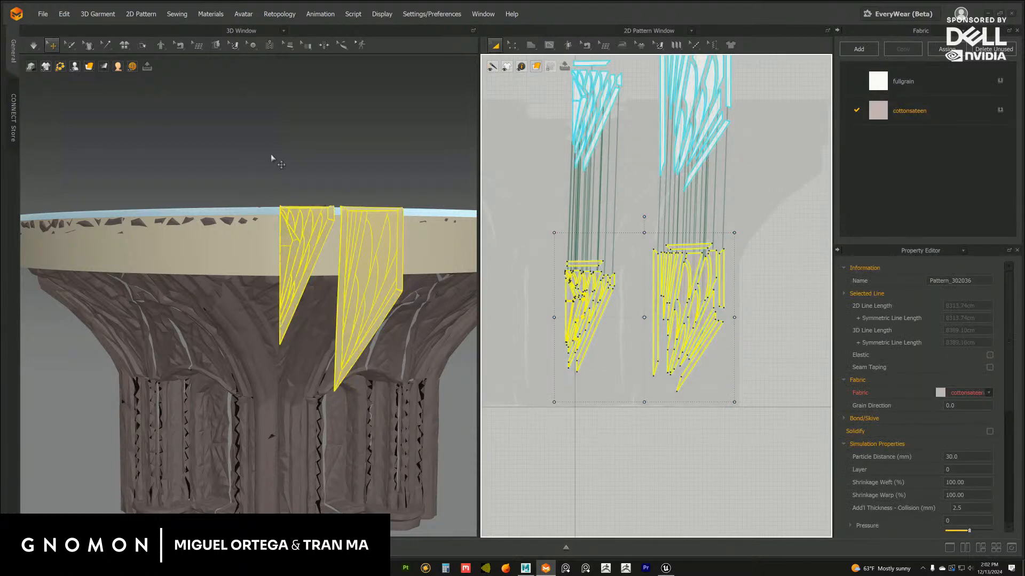
pyautogui.click(34, 46)
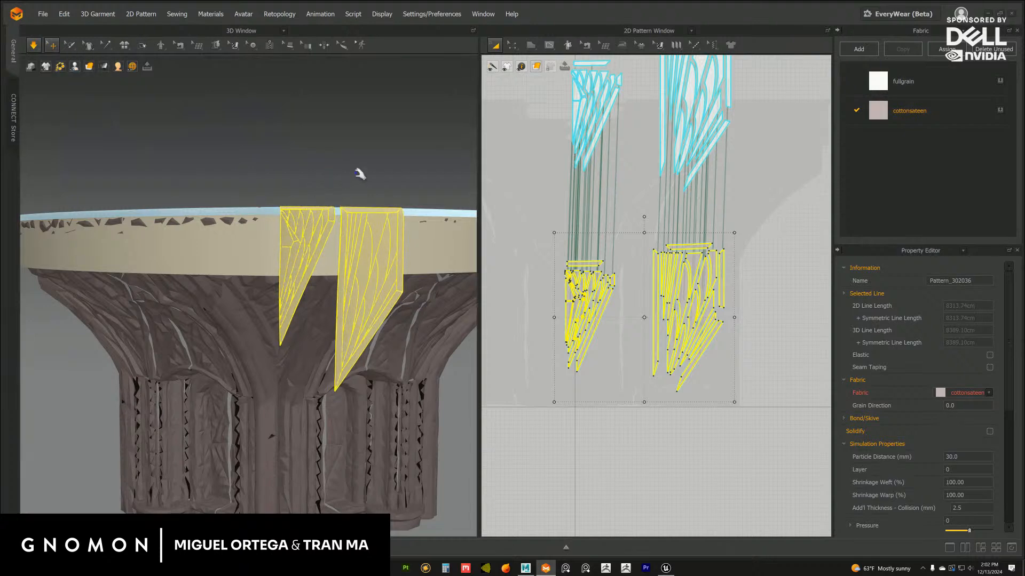
pyautogui.moveTo(331, 257); pyautogui.dragTo(353, 299, button='middle')
pyautogui.scroll(3, 353, 299)
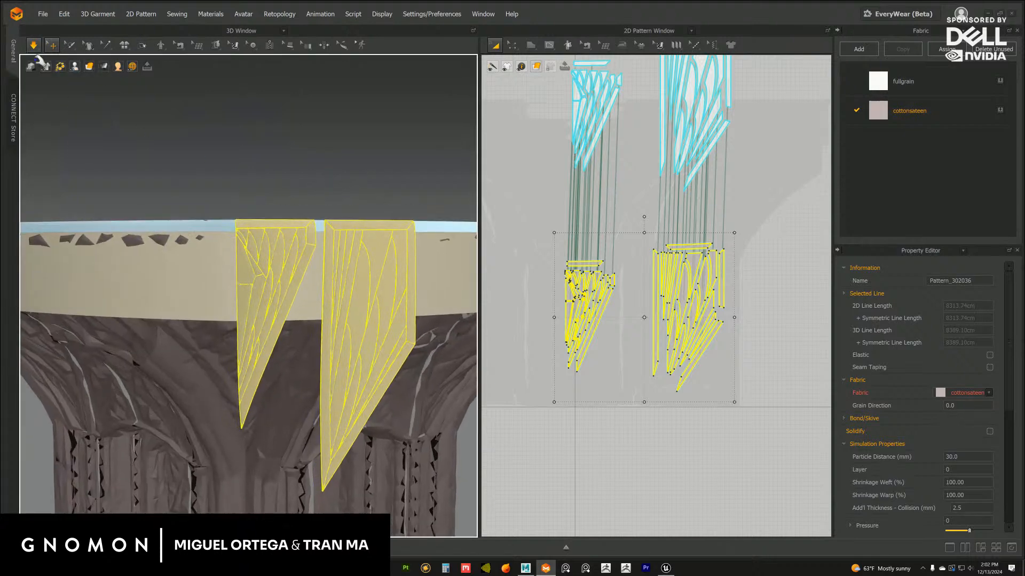
pyautogui.click(33, 46)
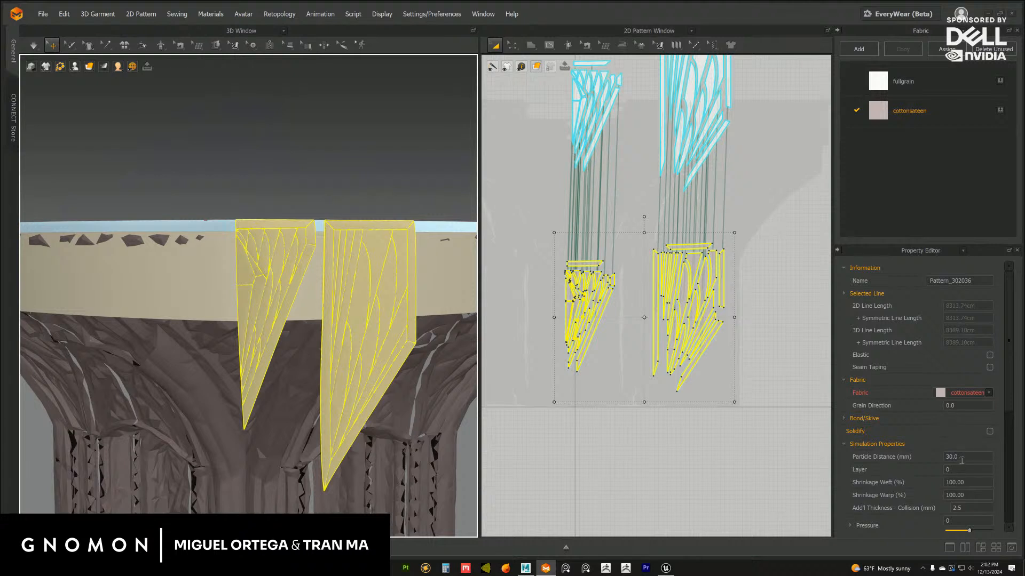
# Set the cloned pieces' weft and warp shrinkage to 105% and simulate the flaps
pyautogui.moveTo(961, 460); pyautogui.dragTo(956, 495)
pyautogui.write('5.00')
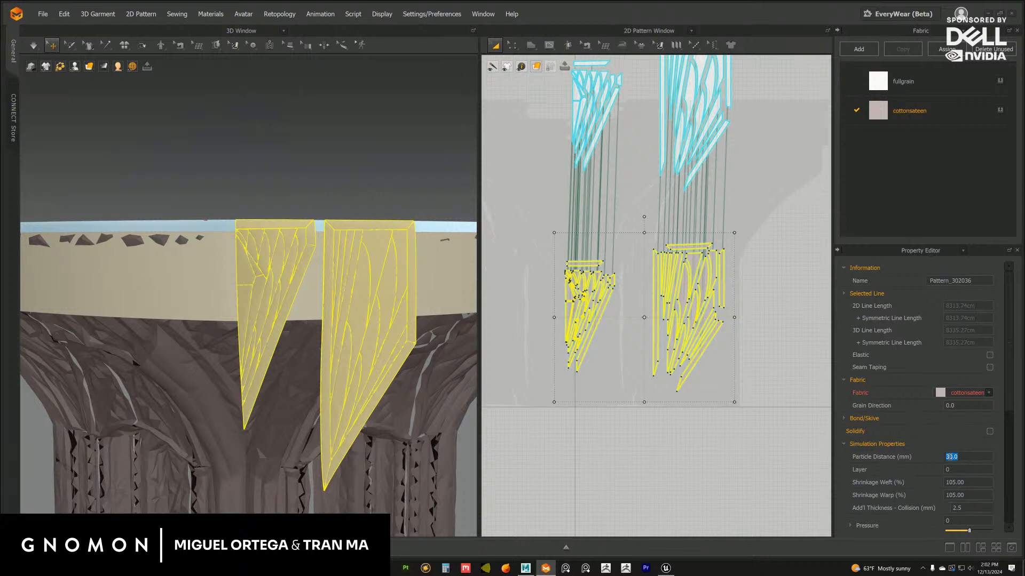
pyautogui.click(33, 45)
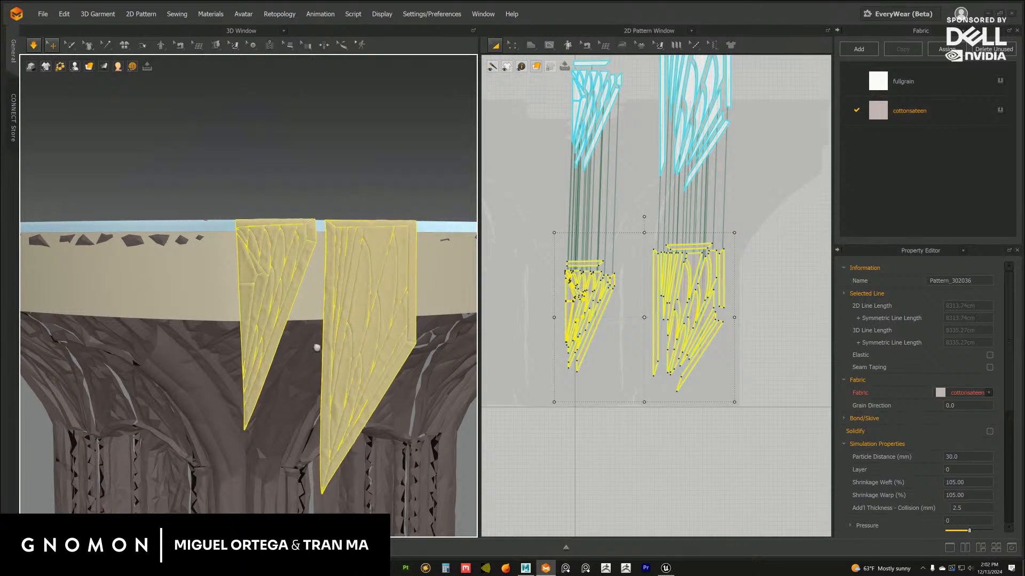
pyautogui.keyDown('alt'); pyautogui.moveTo(317, 347); pyautogui.dragTo(349, 392); pyautogui.keyUp('alt')
pyautogui.scroll(3, 349, 393)
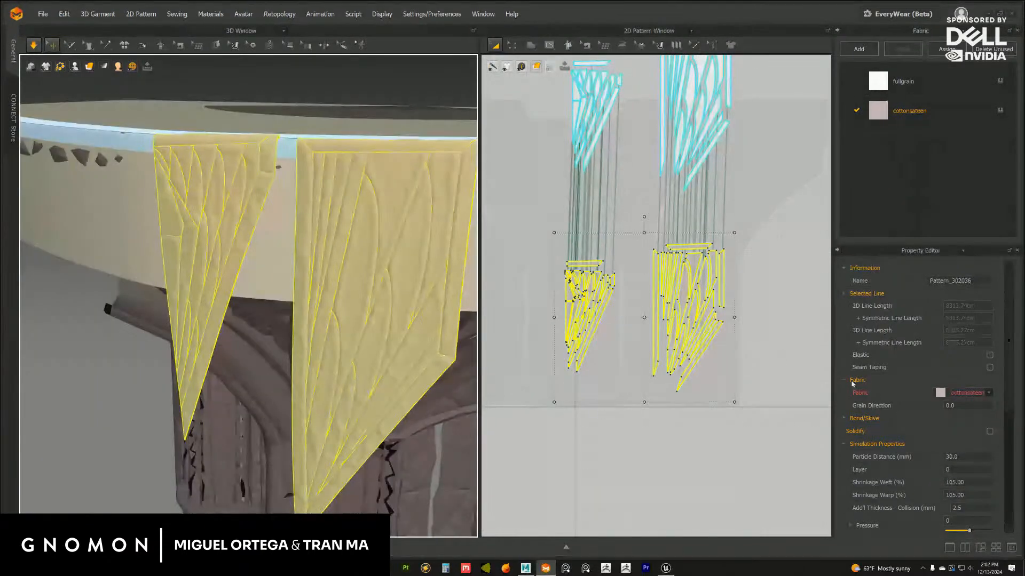
# Set the cloned pieces' particle distance to 20 mm and simulate the flaps again
pyautogui.doubleClick(950, 457)
pyautogui.write('20')
pyautogui.press('Return')
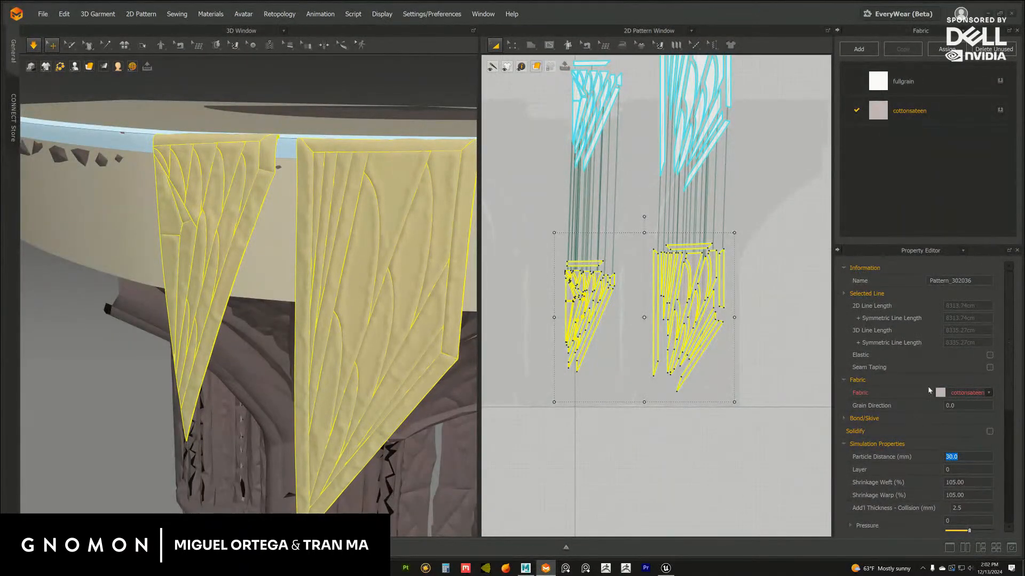
pyautogui.press('space')
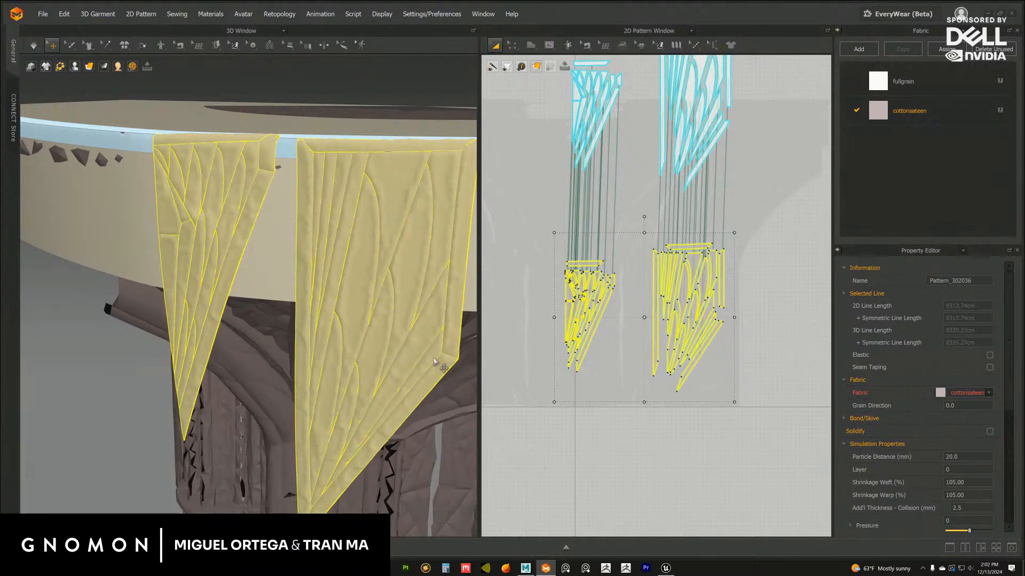
pyautogui.click(30, 43)
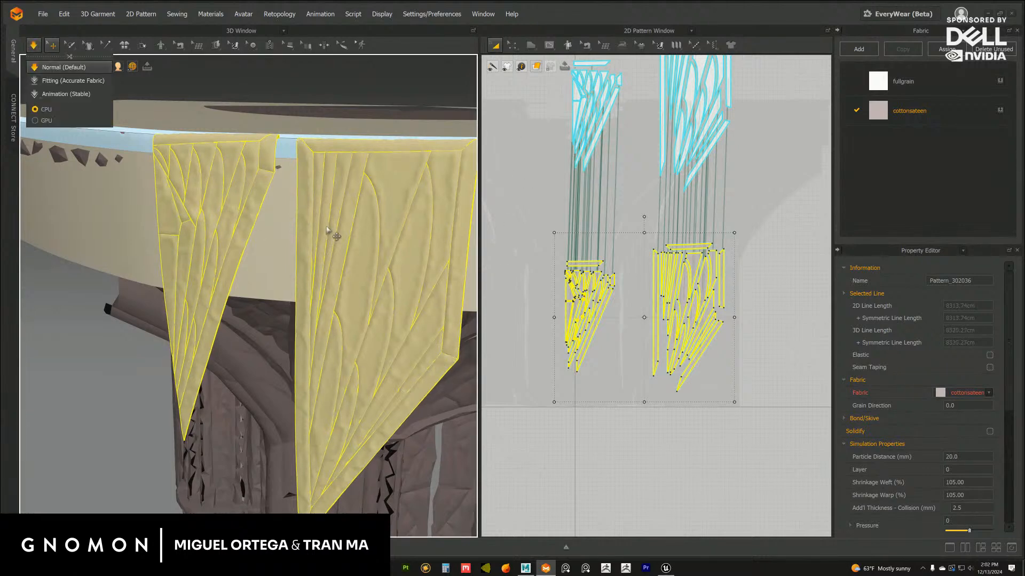
pyautogui.scroll(-5, 320, 345)
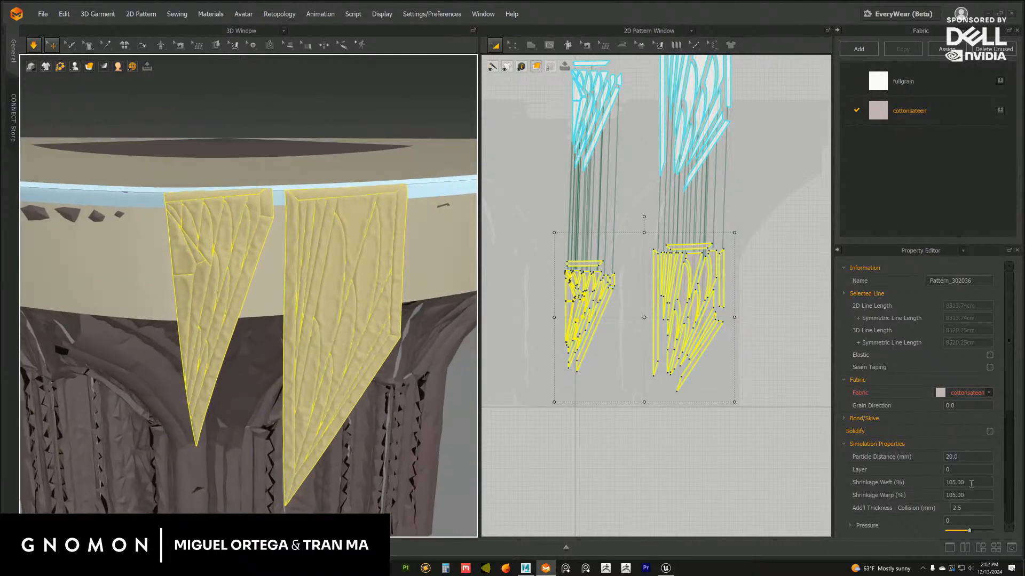
# Set the pressure to -10 on the original flap pieces and to 10 on the cloned pieces
pyautogui.scroll(-4, 742, 251)
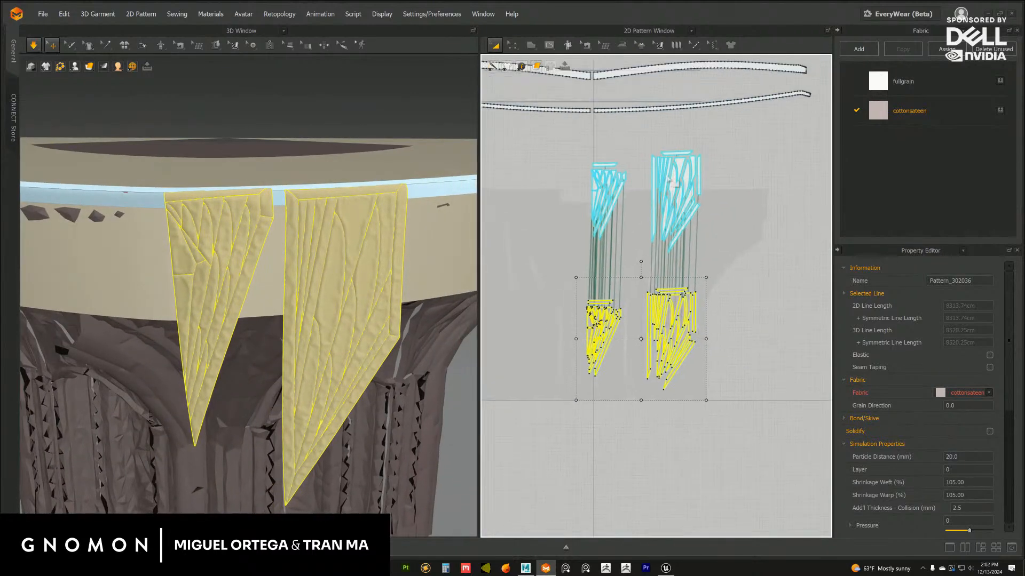
pyautogui.click(739, 412)
pyautogui.moveTo(739, 413); pyautogui.dragTo(726, 384)
pyautogui.click(959, 520)
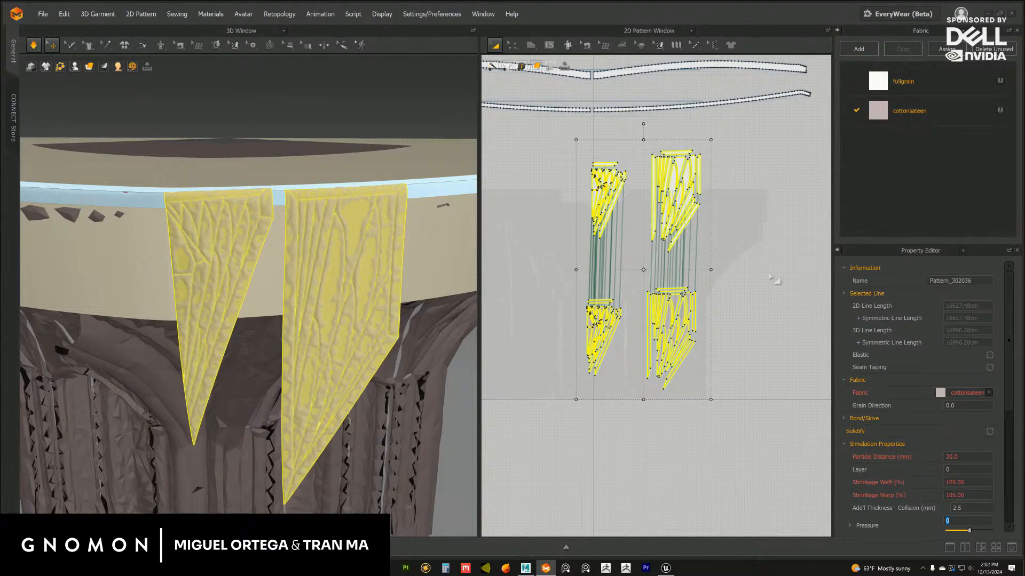
pyautogui.click(563, 286)
pyautogui.moveTo(562, 125); pyautogui.dragTo(733, 263)
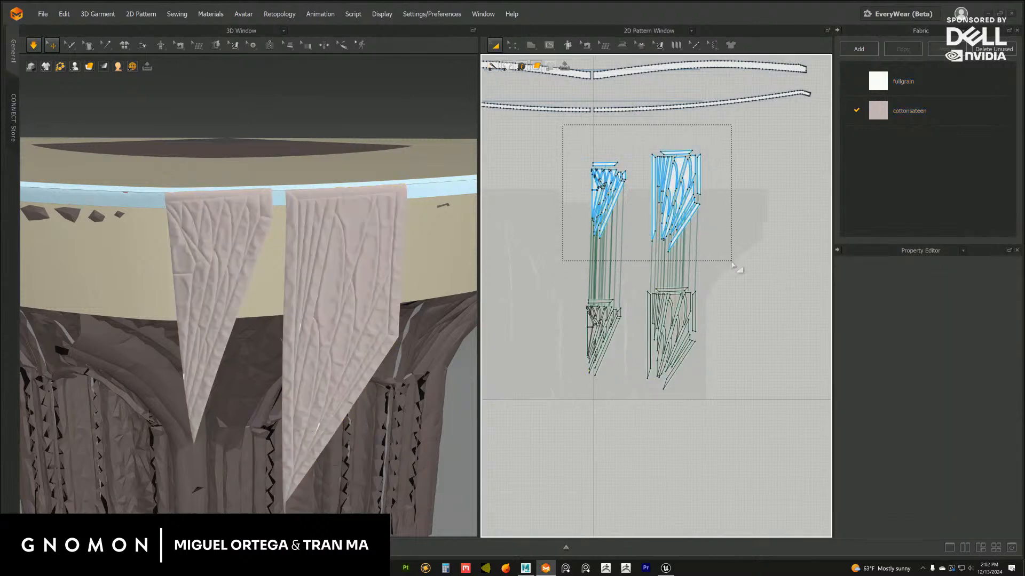
pyautogui.moveTo(731, 419); pyautogui.dragTo(550, 281)
pyautogui.moveTo(567, 127); pyautogui.dragTo(722, 264)
pyautogui.click(964, 520)
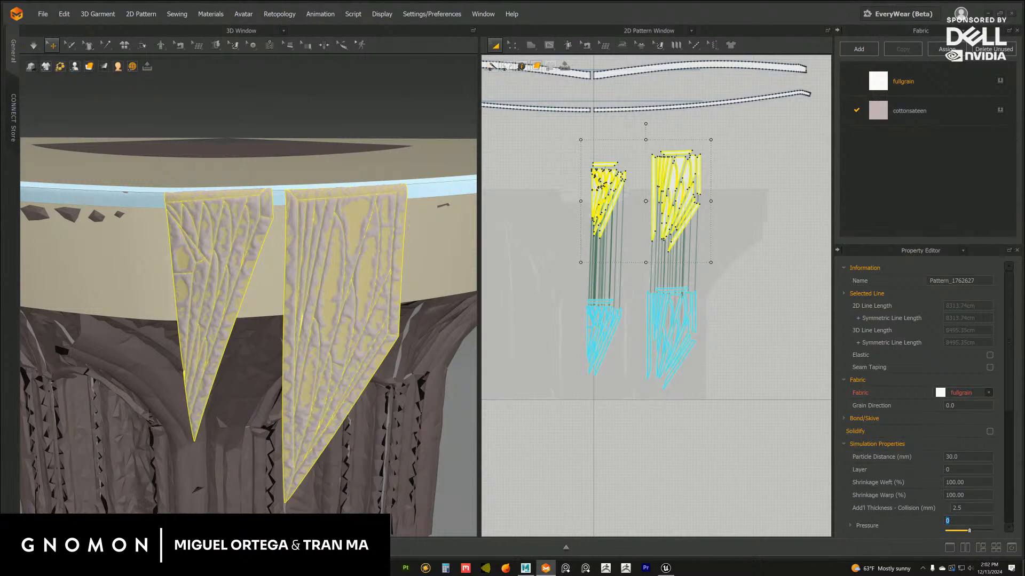
pyautogui.moveTo(535, 274); pyautogui.dragTo(733, 424)
pyautogui.click(967, 521)
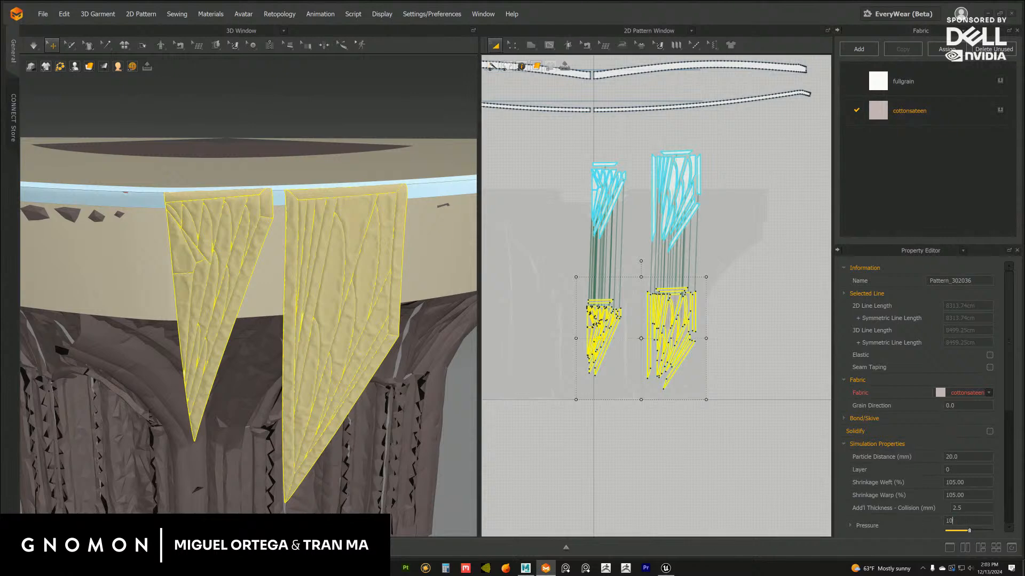
# Simulate the layered flaps with their opposing pressures, check both layers, and stop the simulation
pyautogui.click(723, 320)
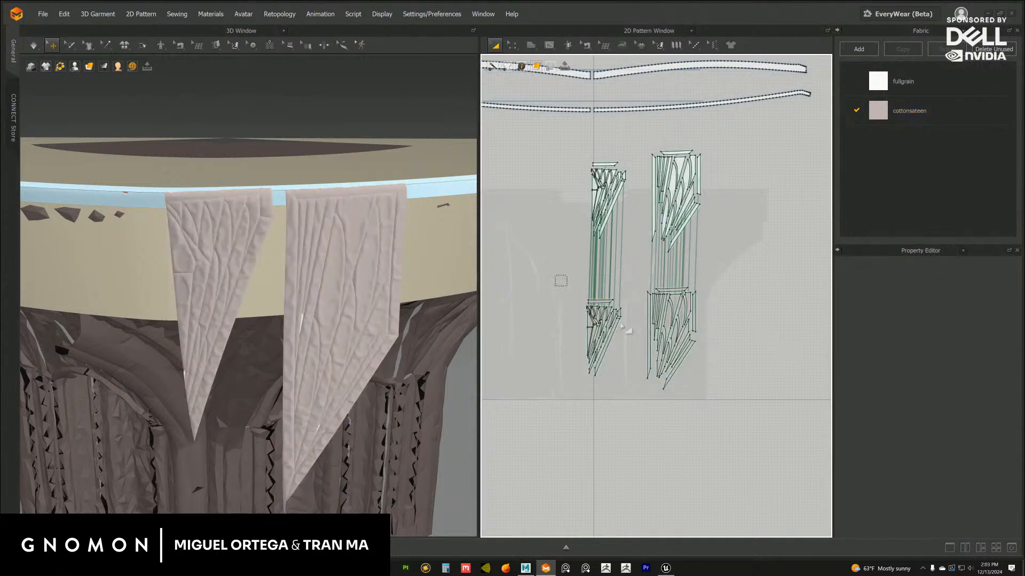
pyautogui.moveTo(621, 327); pyautogui.dragTo(721, 412)
pyautogui.click(34, 45)
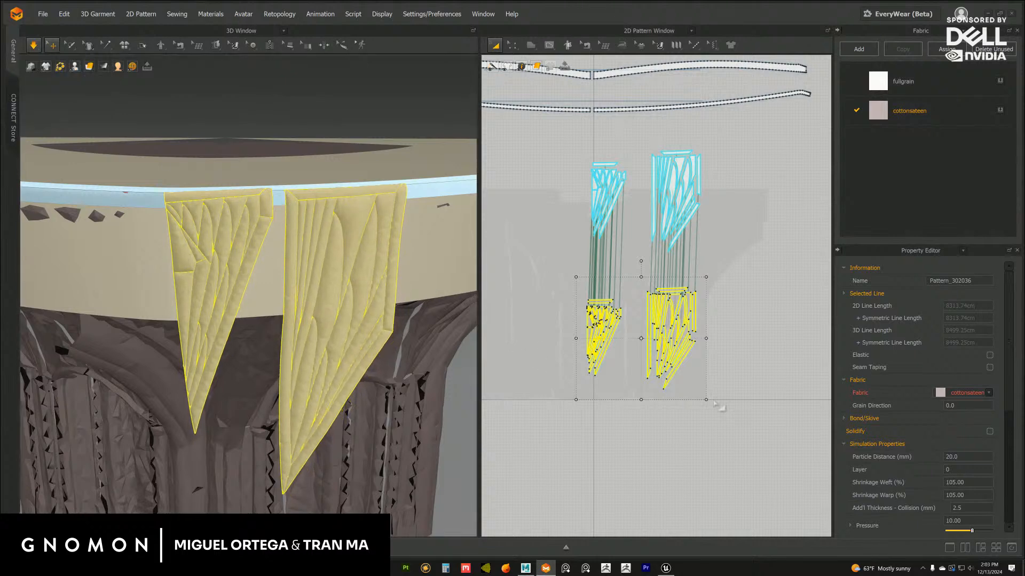
pyautogui.moveTo(440, 367); pyautogui.dragTo(432, 370, button='right')
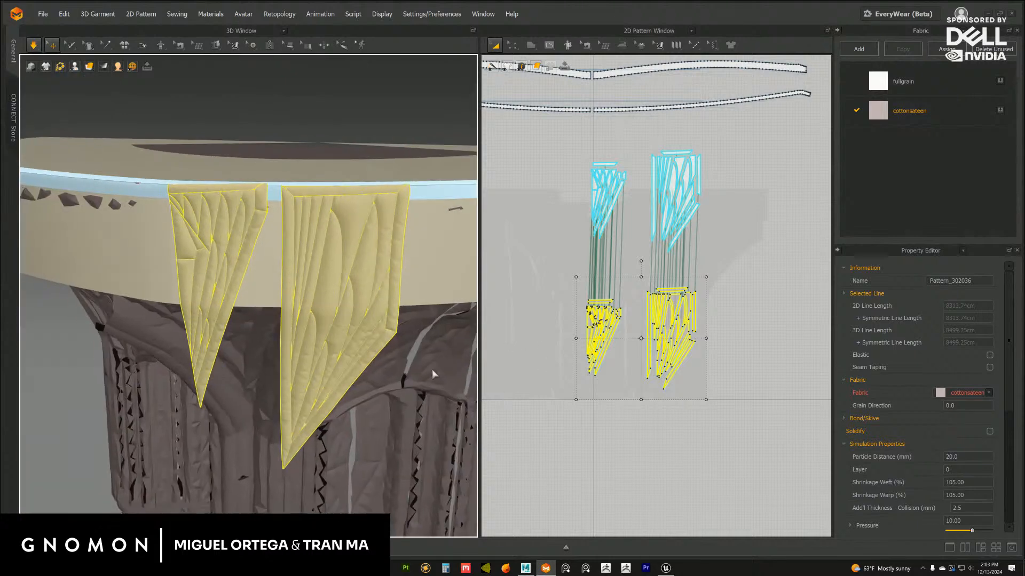
pyautogui.moveTo(567, 130); pyautogui.dragTo(729, 276)
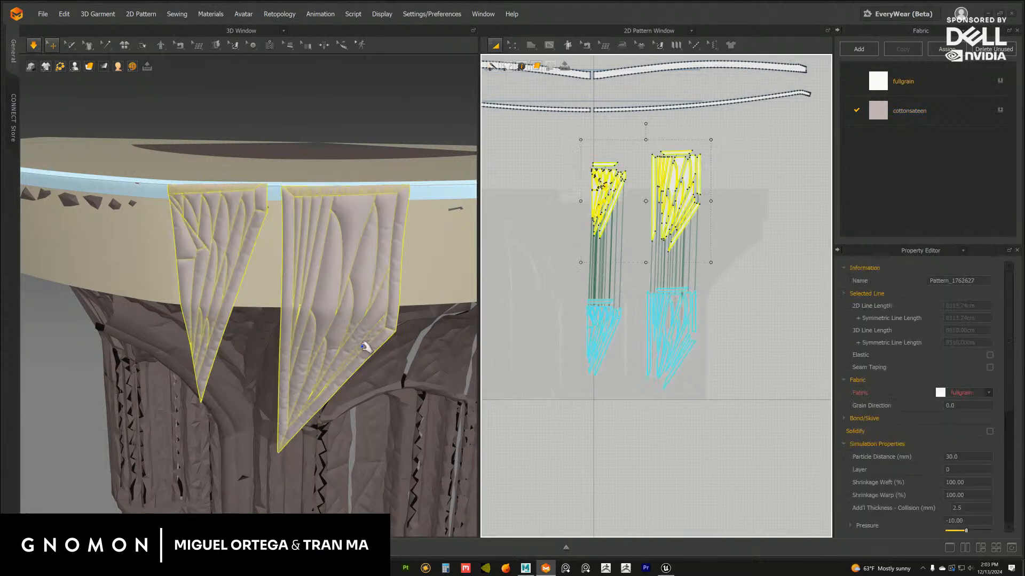
pyautogui.moveTo(364, 347); pyautogui.dragTo(408, 341, button='right')
pyautogui.moveTo(318, 338); pyautogui.dragTo(324, 354, button='right')
pyautogui.click(33, 45)
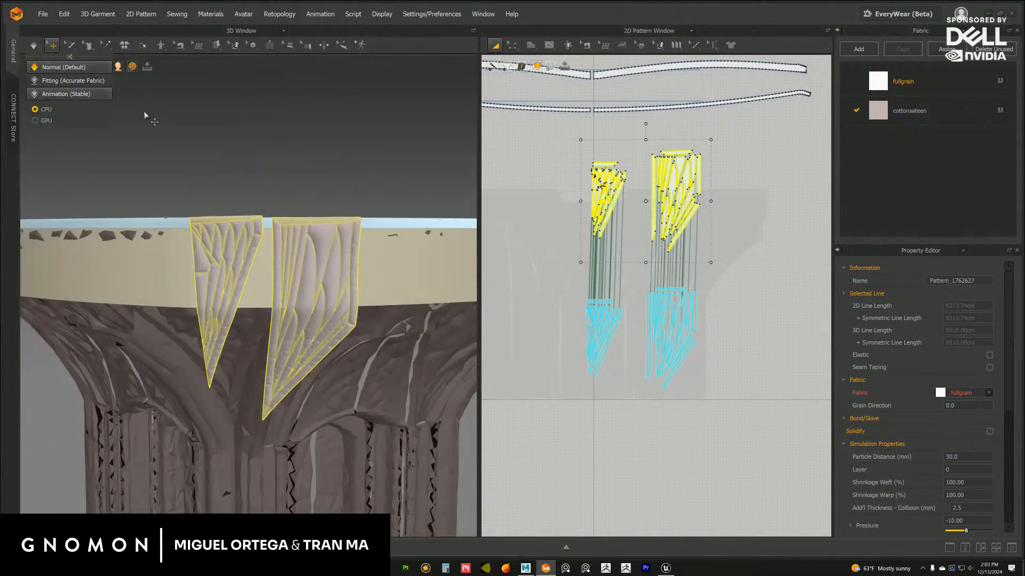
# Examine the puffed, quilted surface of both flaps up close and against the whole column capital
pyautogui.click(155, 124)
pyautogui.scroll(-5, 267, 267)
pyautogui.scroll(8, 246, 235)
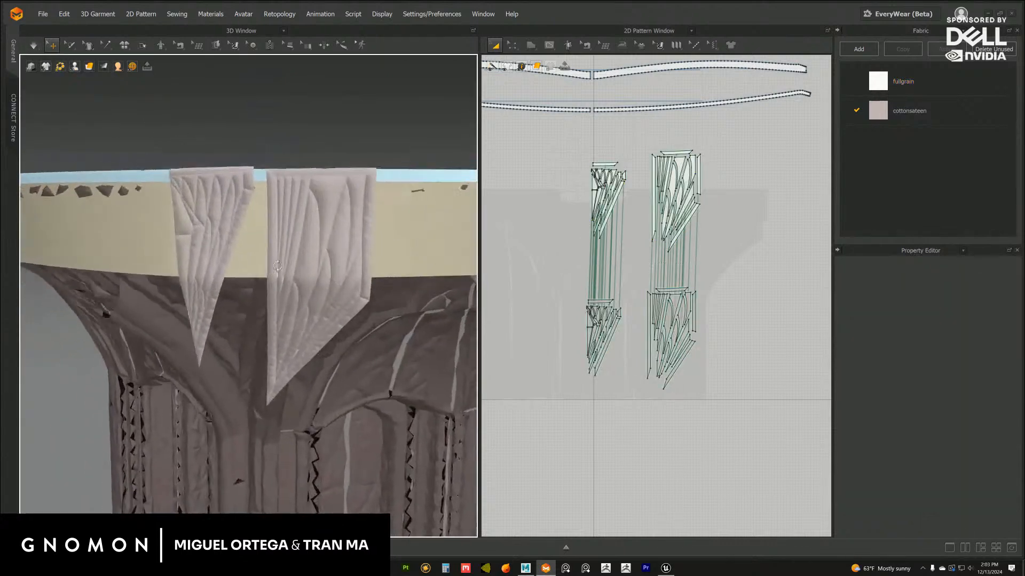
pyautogui.scroll(-8, 318, 214)
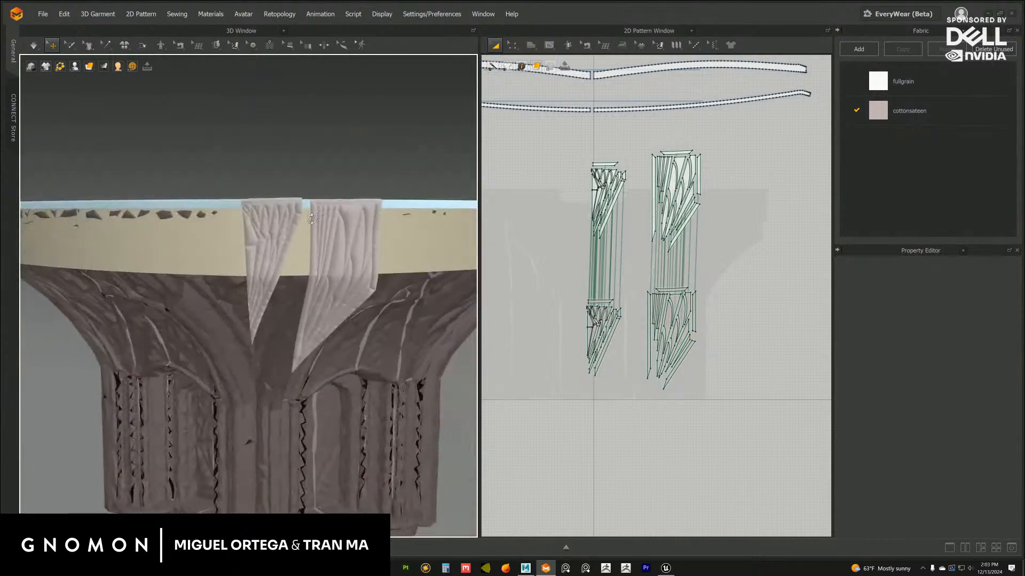
pyautogui.scroll(-1, 324, 236)
pyautogui.moveTo(324, 236)
pyautogui.mouseDown(button='right')
pyautogui.moveTo(341, 226)
pyautogui.moveTo(314, 227)
pyautogui.moveTo(289, 208)
pyautogui.moveTo(281, 217)
pyautogui.moveTo(309, 230)
pyautogui.mouseUp(button='right')
pyautogui.scroll(-2, 310, 224)
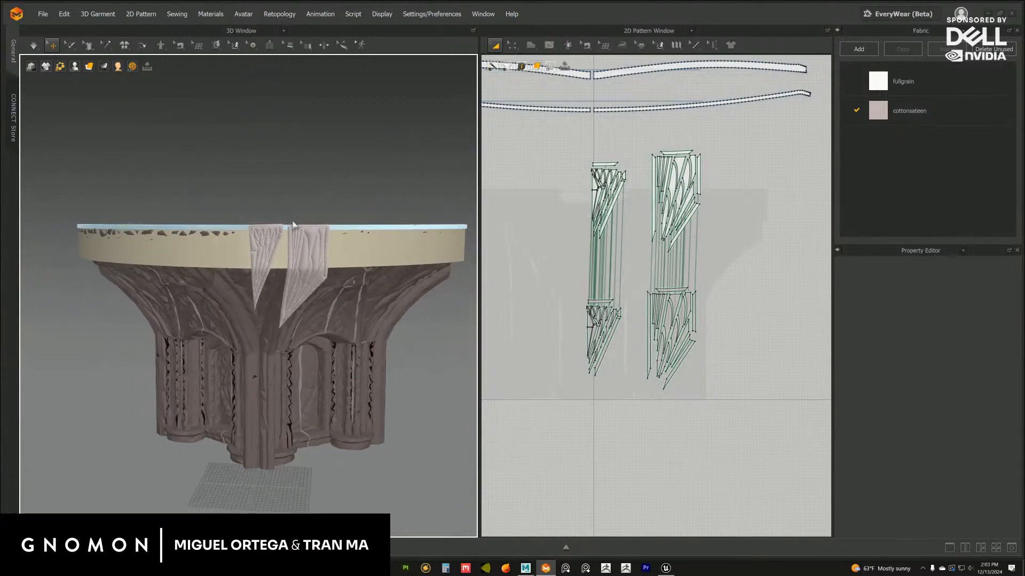
# Delete all the cloned pieces of both flaps from the pattern layout
pyautogui.scroll(4, 303, 230)
pyautogui.moveTo(549, 274); pyautogui.dragTo(745, 424)
pyautogui.press('Delete')
# Select all the remaining original pieces of both flaps and set their pressure to 0
pyautogui.moveTo(583, 249); pyautogui.dragTo(580, 304, button='middle')
pyautogui.scroll(2, 580, 302)
pyautogui.moveTo(525, 165); pyautogui.dragTo(755, 335)
pyautogui.click(964, 521)
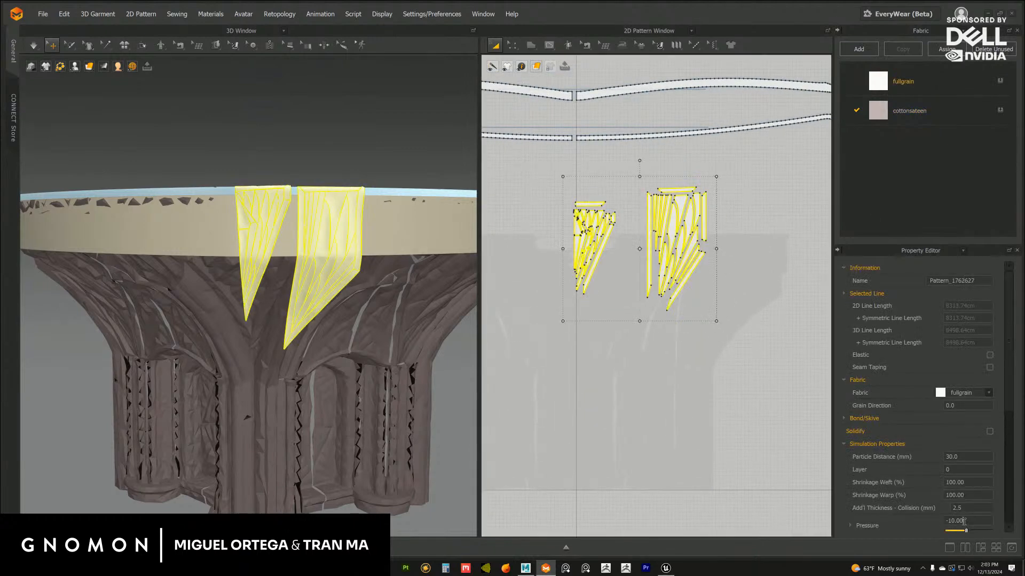
pyautogui.write('0')
pyautogui.press('Return')
# Simulate the single-layer flaps and tug an inner piece of the triangular flap
pyautogui.click(642, 374)
pyautogui.click(33, 45)
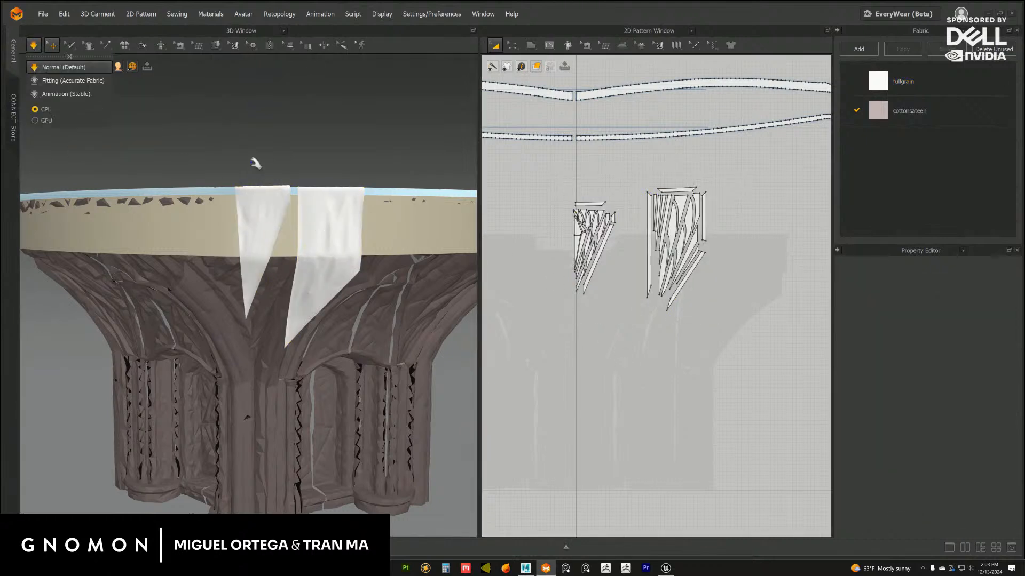
pyautogui.click(259, 238)
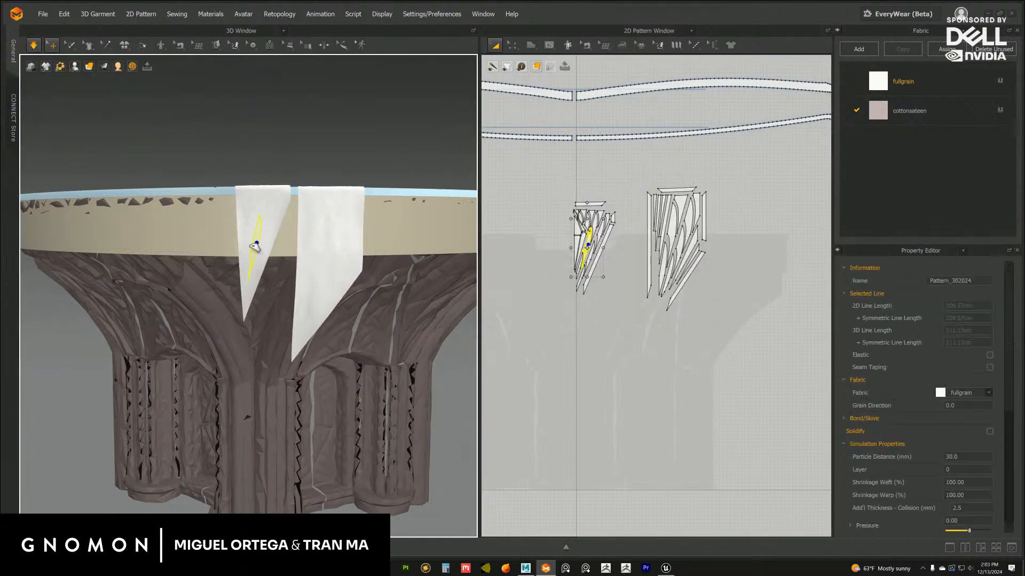
# Tug further inner pieces of the triangular flap in the running simulation to settle the cloth, and stop simulating
pyautogui.moveTo(257, 236)
pyautogui.mouseDown()
pyautogui.moveTo(267, 223)
pyautogui.moveTo(247, 233)
pyautogui.mouseUp()
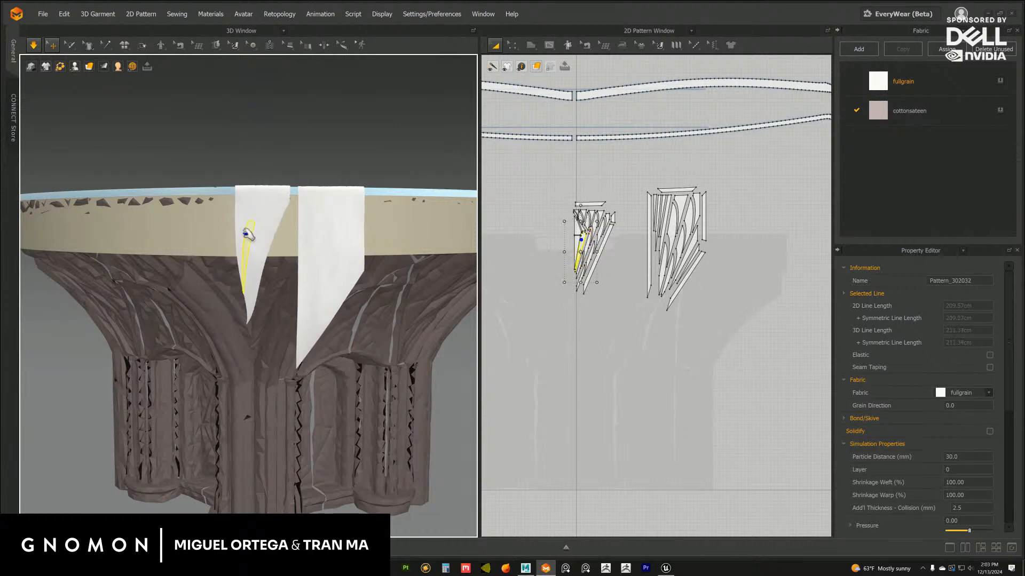
pyautogui.moveTo(272, 205); pyautogui.dragTo(271, 229, button='right')
pyautogui.moveTo(263, 231); pyautogui.dragTo(235, 234)
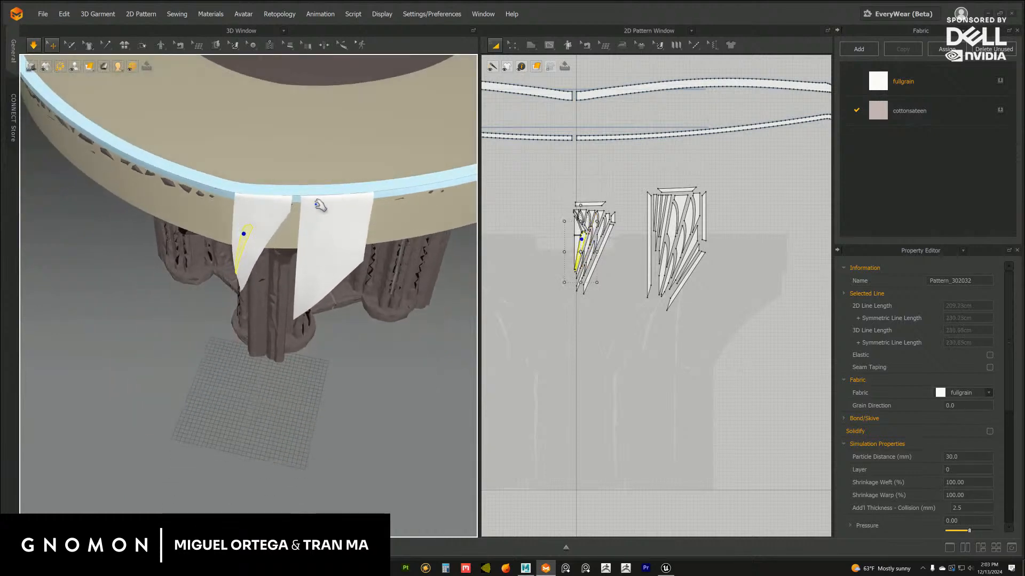
pyautogui.click(373, 367)
pyautogui.scroll(-5, 271, 269)
pyautogui.moveTo(271, 270); pyautogui.dragTo(282, 229, button='right')
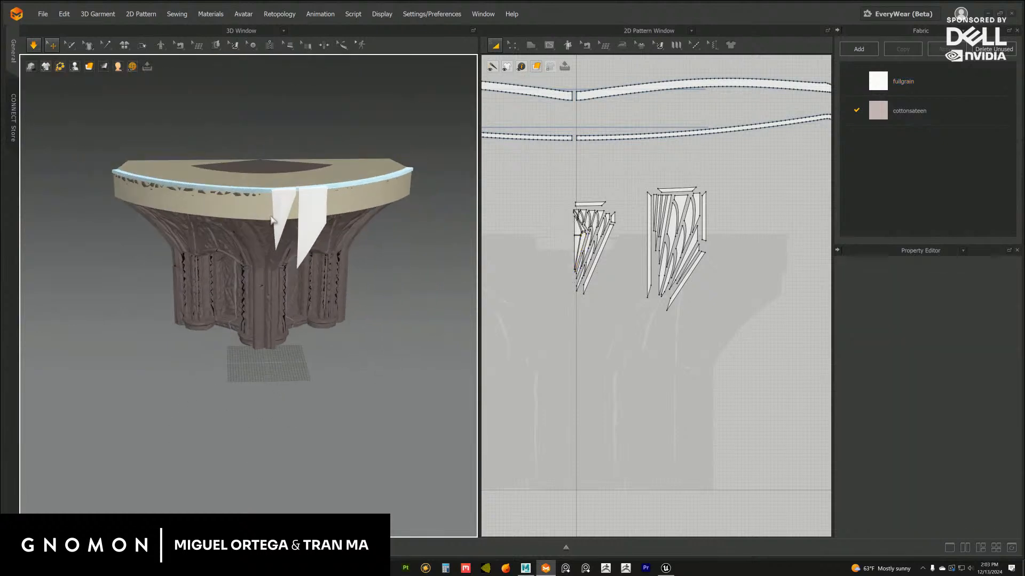
pyautogui.click(33, 46)
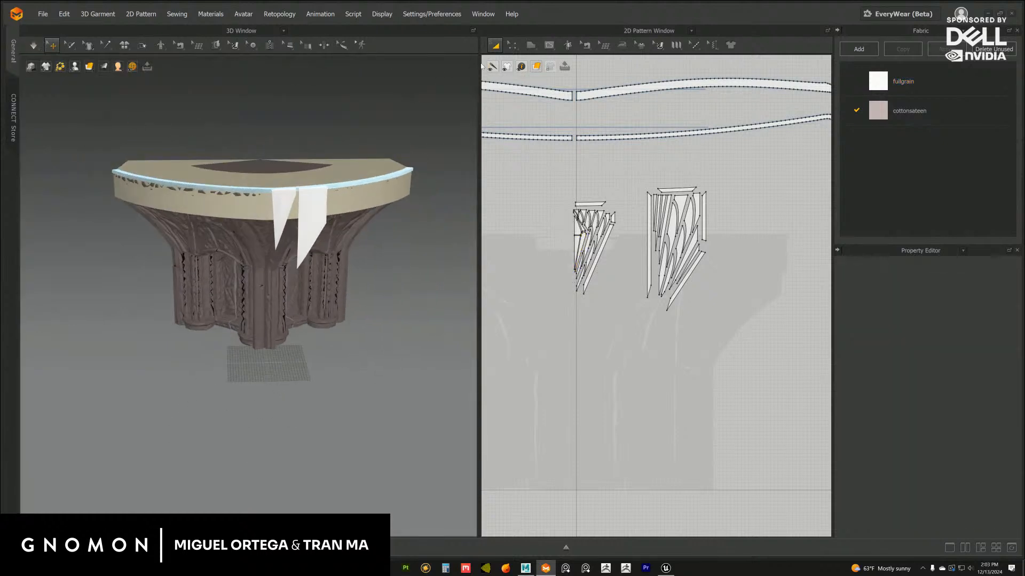
# Display the UV layout and rearrange its pieces to match the 2D pattern arrangement
pyautogui.click(691, 31)
pyautogui.click(632, 156)
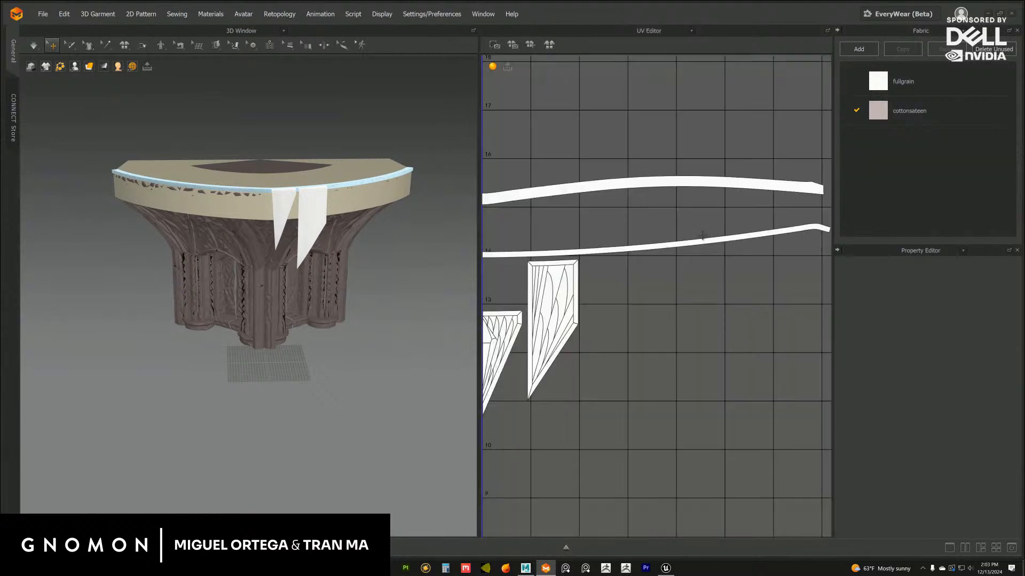
pyautogui.rightClick(649, 313)
pyautogui.click(680, 339)
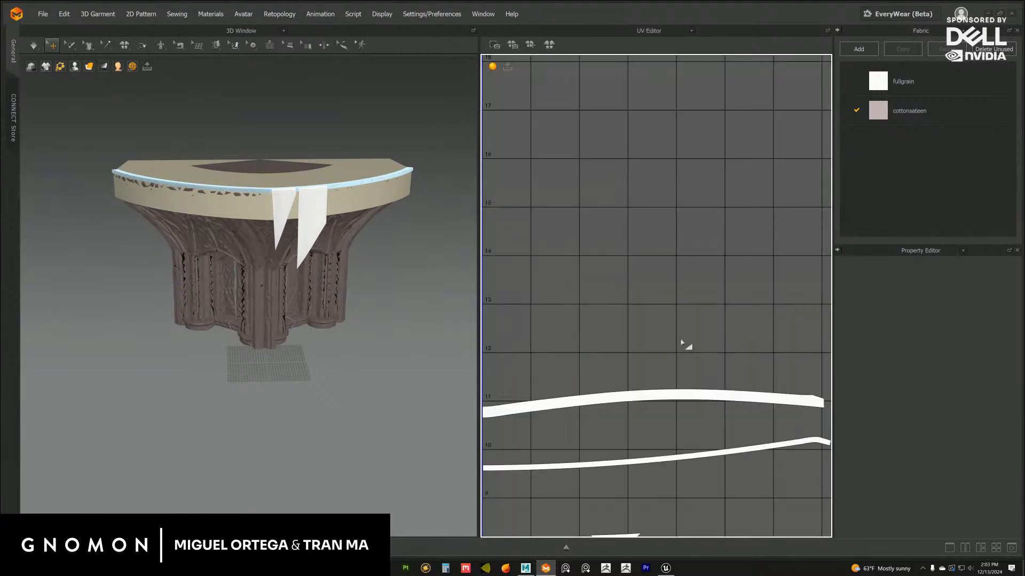
pyautogui.scroll(-5, 649, 293)
pyautogui.scroll(5, 640, 354)
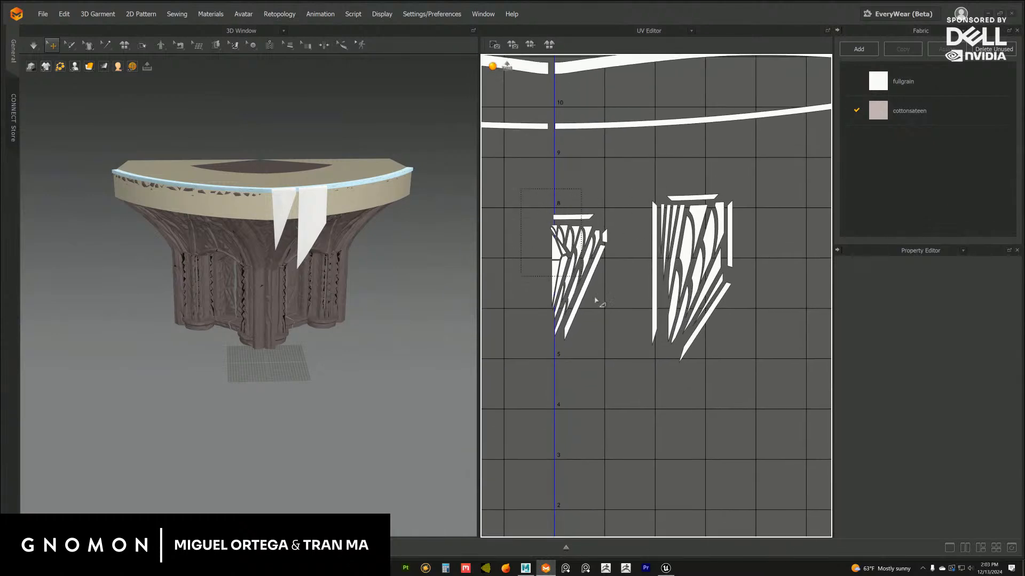
# Try moving the triangular flap's long diagonal border strip away from its other pieces in the UV layout
pyautogui.moveTo(597, 300); pyautogui.dragTo(596, 302)
pyautogui.moveTo(561, 265); pyautogui.dragTo(560, 311)
pyautogui.click(610, 343)
pyautogui.scroll(3, 620, 350)
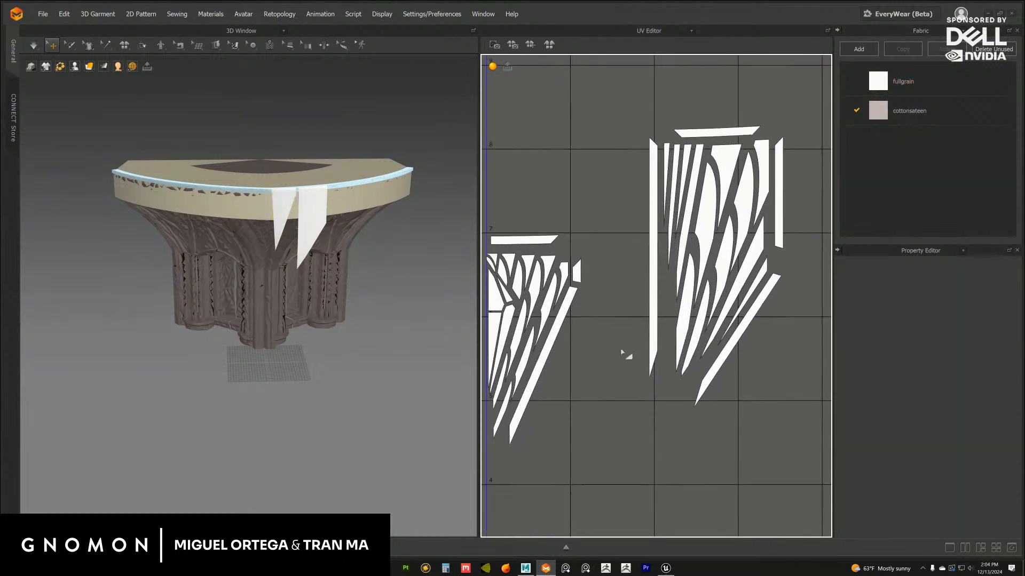
pyautogui.moveTo(621, 280); pyautogui.dragTo(666, 275, button='middle')
pyautogui.click(602, 325)
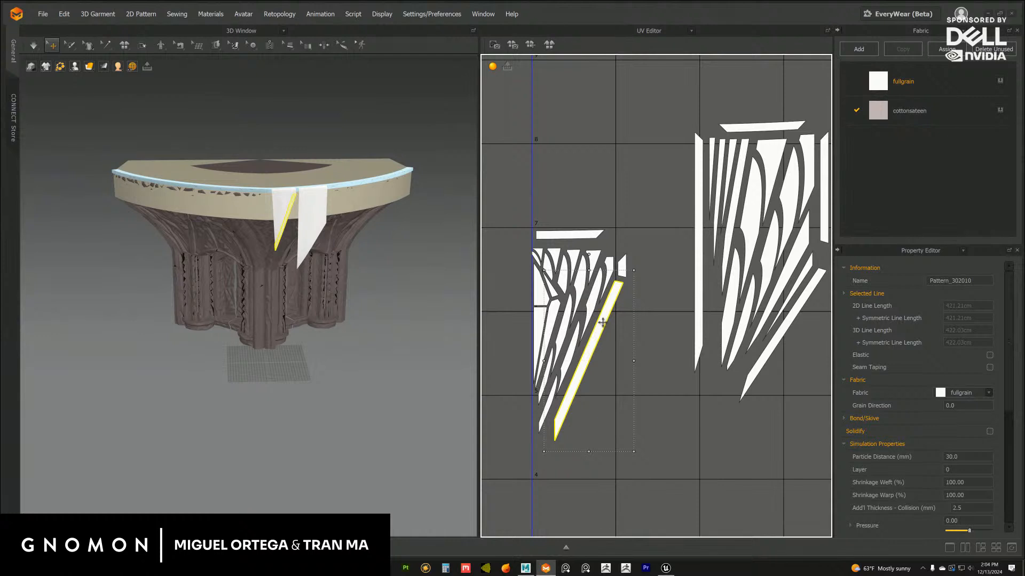
pyautogui.moveTo(595, 340); pyautogui.dragTo(658, 285)
pyautogui.hotkey('ctrl', 'z')
pyautogui.scroll(2, 651, 302)
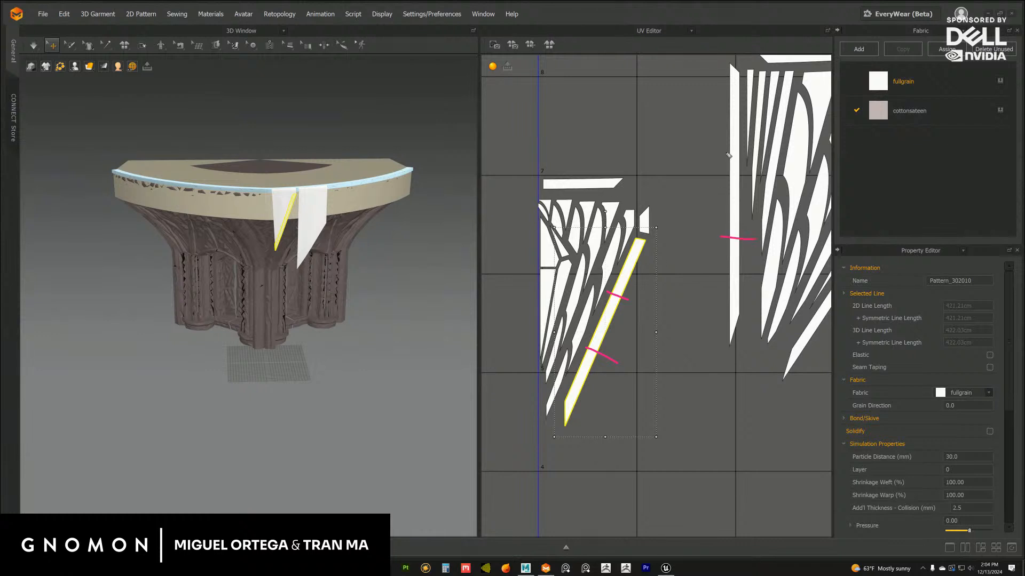
pyautogui.click(728, 154)
pyautogui.moveTo(738, 185)
pyautogui.mouseDown()
pyautogui.moveTo(628, 279)
pyautogui.moveTo(646, 202)
pyautogui.mouseUp()
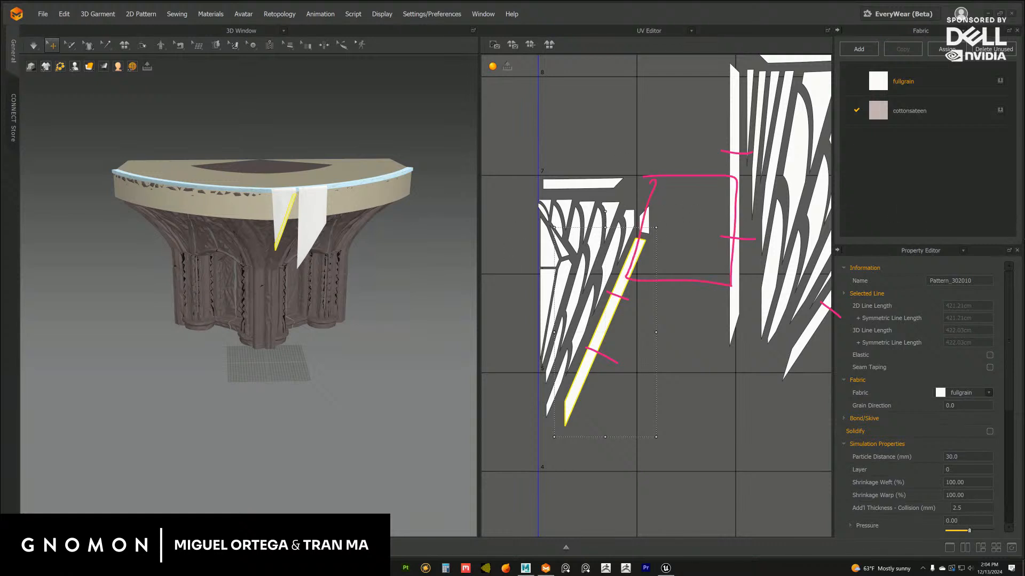
pyautogui.press('Escape')
pyautogui.moveTo(700, 323); pyautogui.dragTo(653, 333, button='middle')
pyautogui.click(676, 323)
pyautogui.scroll(-4, 679, 323)
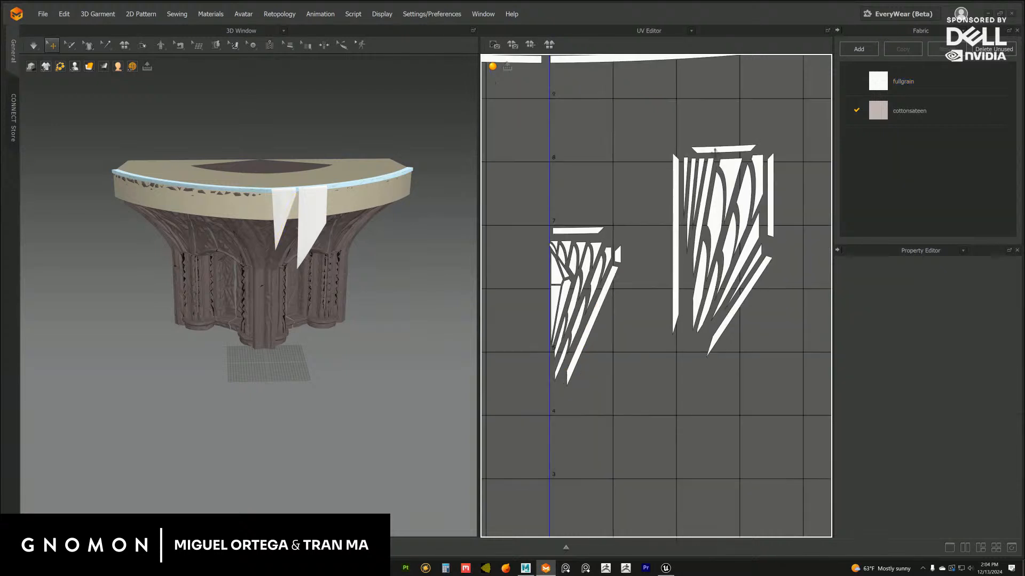
# Return to the 2D pattern layout and save the project as a new file with version number 04
pyautogui.click(692, 31)
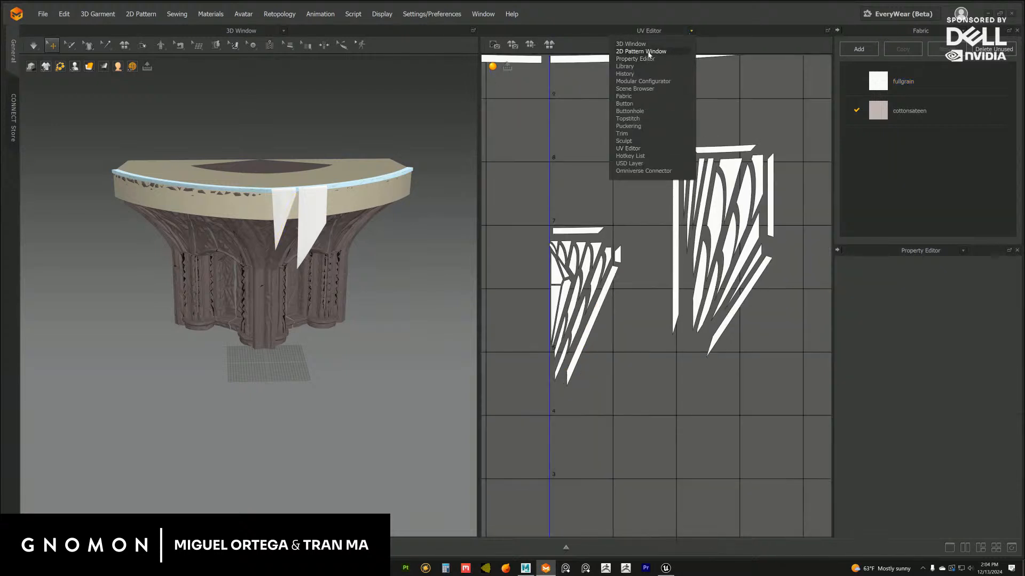
pyautogui.click(649, 54)
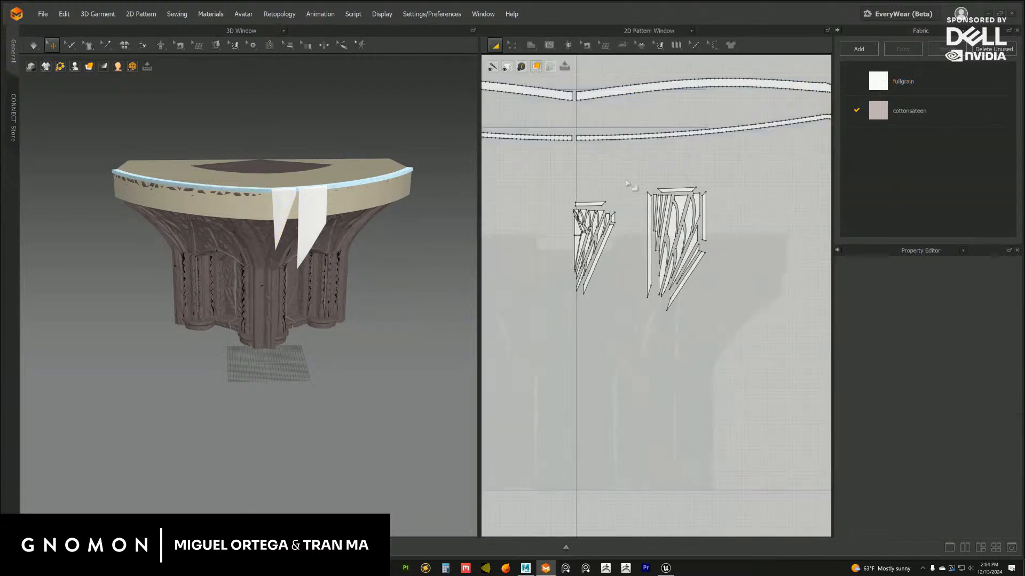
pyautogui.click(43, 14)
pyautogui.moveTo(68, 79)
pyautogui.click(168, 80)
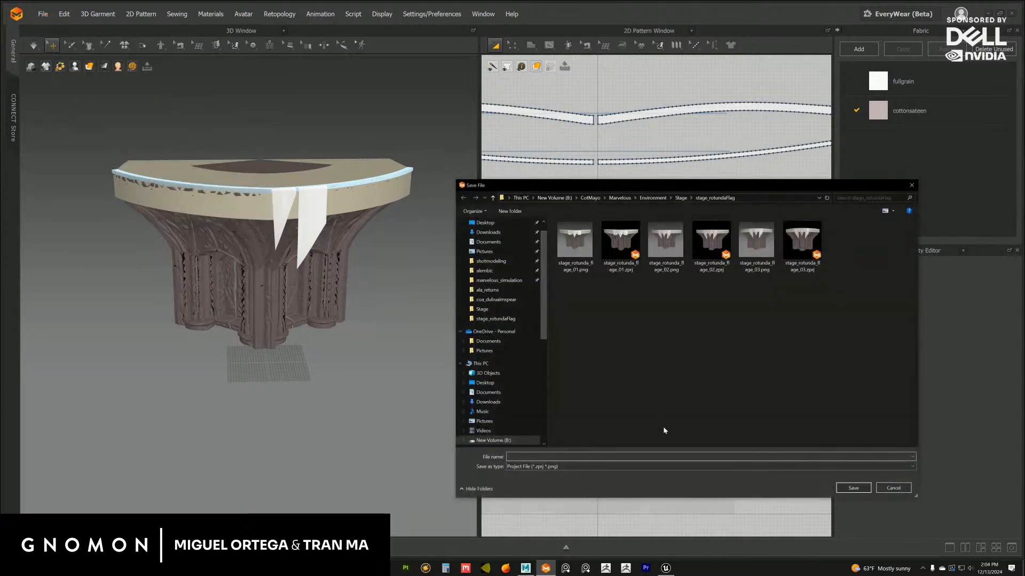
pyautogui.click(555, 457)
pyautogui.moveTo(555, 457); pyautogui.dragTo(599, 456)
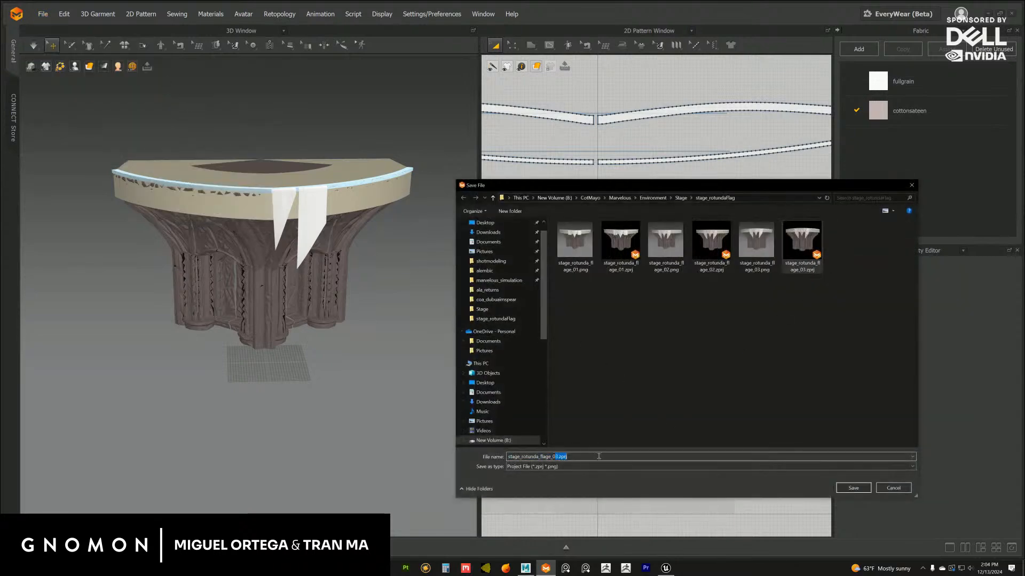
pyautogui.write('4')
pyautogui.click(853, 487)
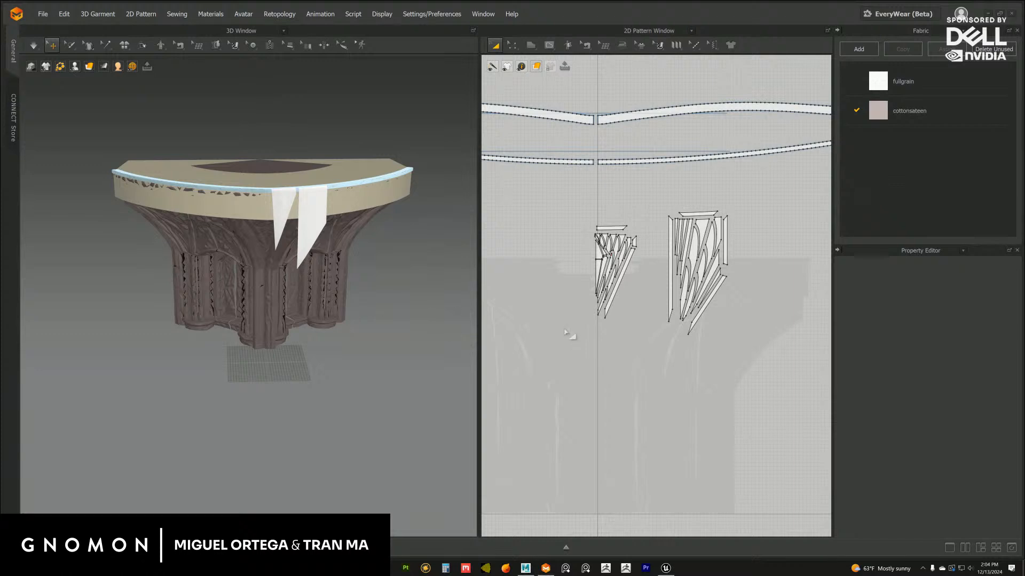
pyautogui.scroll(3, 572, 228)
pyautogui.moveTo(507, 149); pyautogui.dragTo(691, 389)
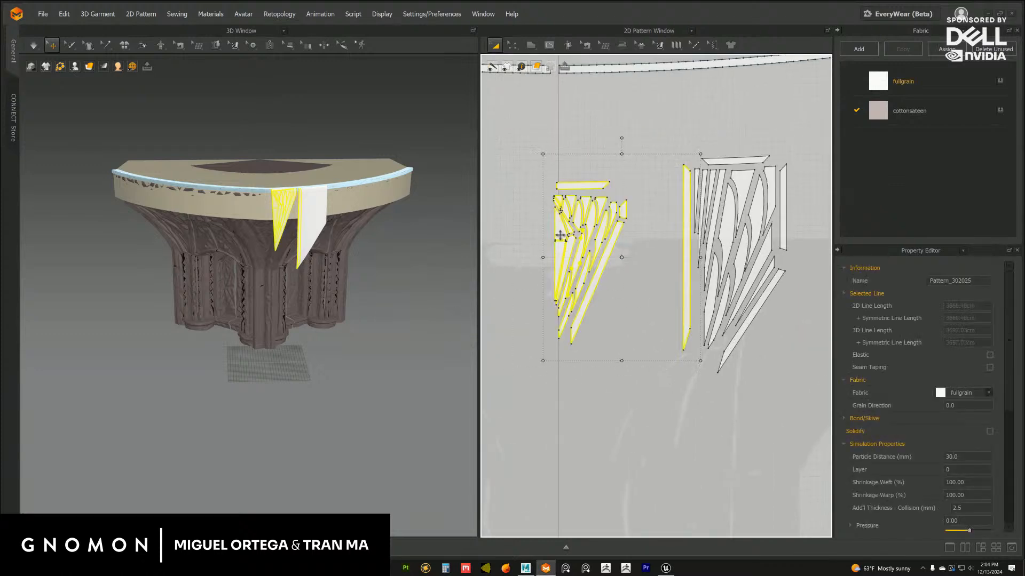
pyautogui.moveTo(574, 226); pyautogui.dragTo(568, 230)
pyautogui.hotkey('ctrl', 'z')
pyautogui.click(699, 119)
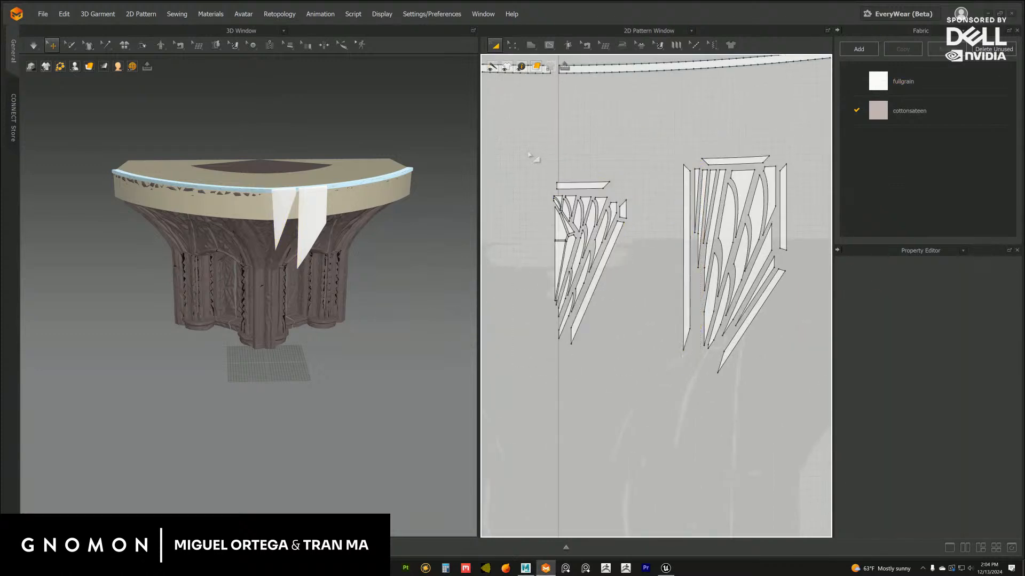
# Select all the pieces of the triangular flap and shift them slightly right and up, clear of the vertical axis
pyautogui.moveTo(525, 146); pyautogui.dragTo(679, 381)
pyautogui.moveTo(565, 229); pyautogui.dragTo(565, 229)
pyautogui.hotkey('ctrl', 'z')
pyautogui.click(661, 148)
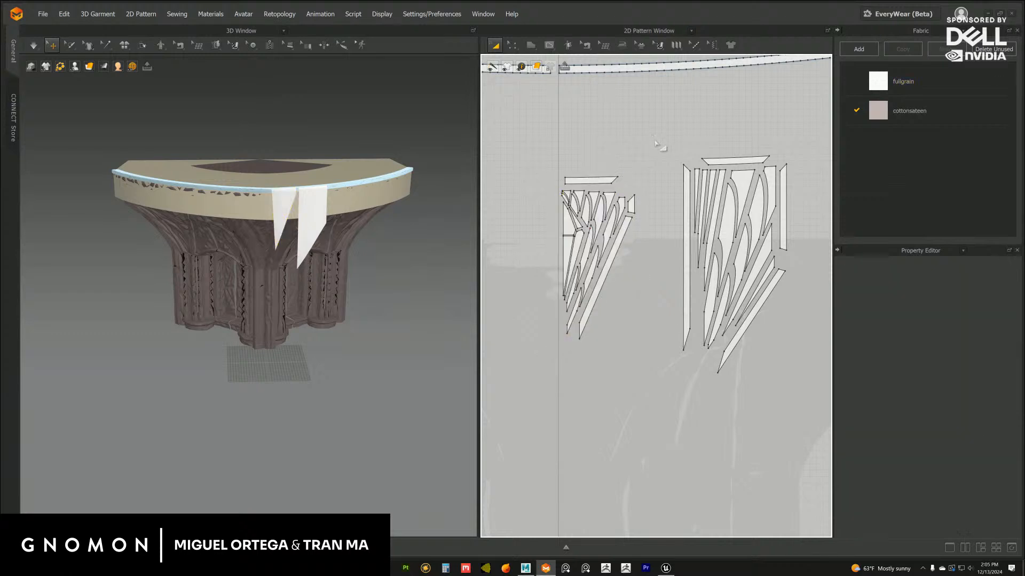
pyautogui.keyDown('alt'); pyautogui.moveTo(660, 166); pyautogui.dragTo(623, 164, button='right'); pyautogui.keyUp('alt')
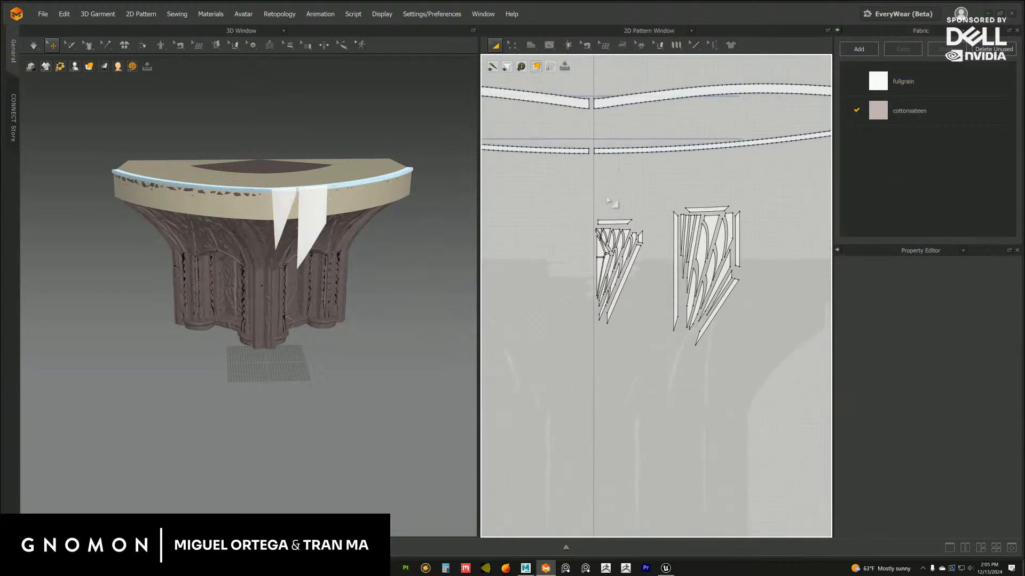